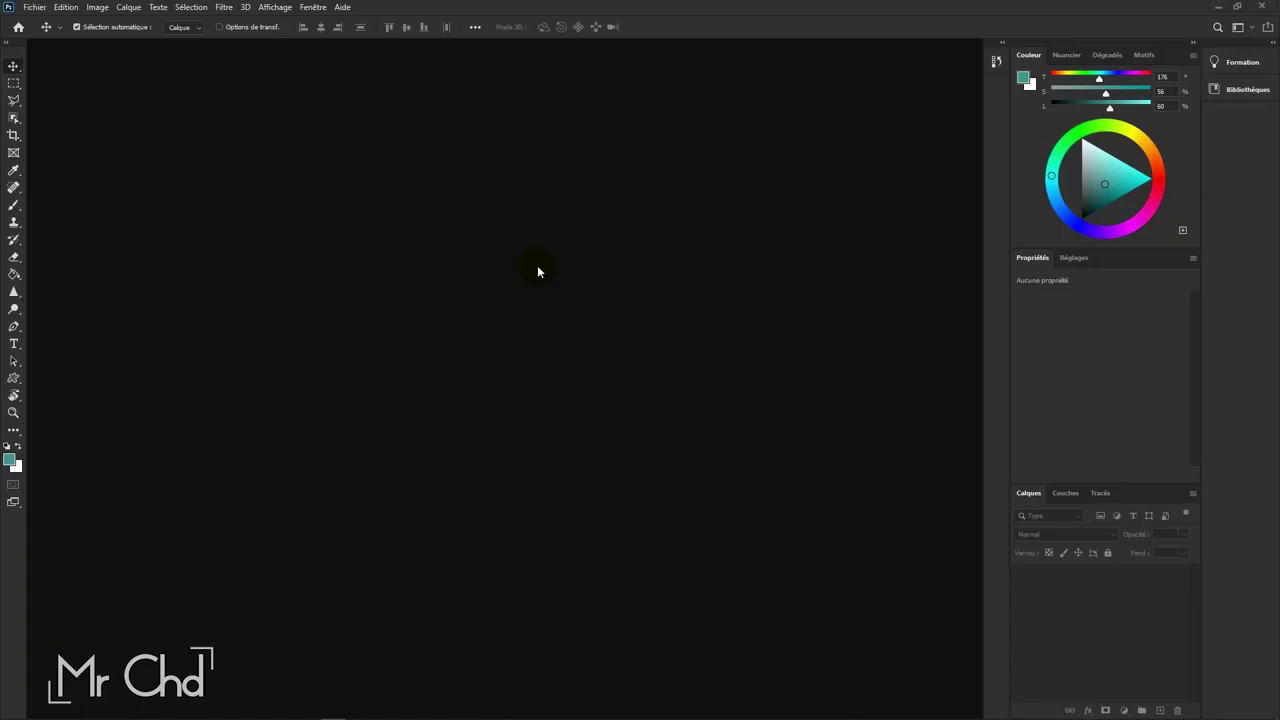
Step: Open OutilDéplacement.psd, the document with the blue, purple and pink squares
left_click(35, 7)
left_click(55, 37)
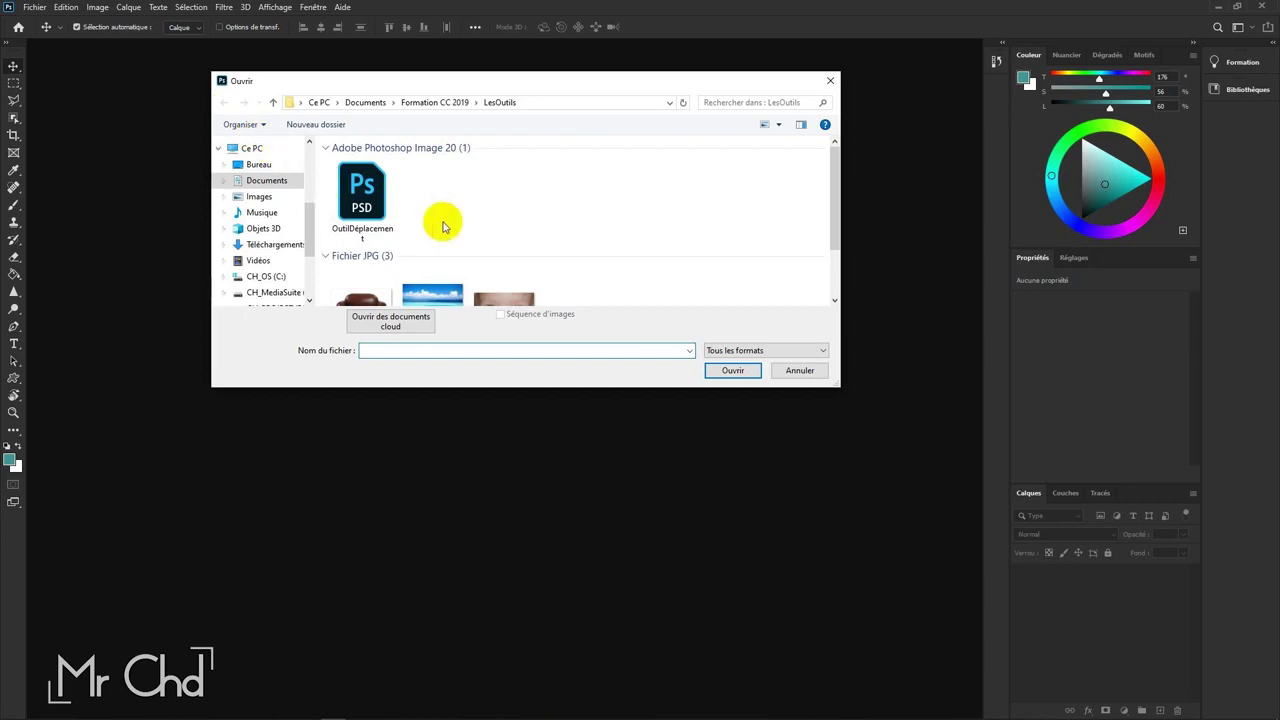
left_click(388, 210)
left_click(738, 374)
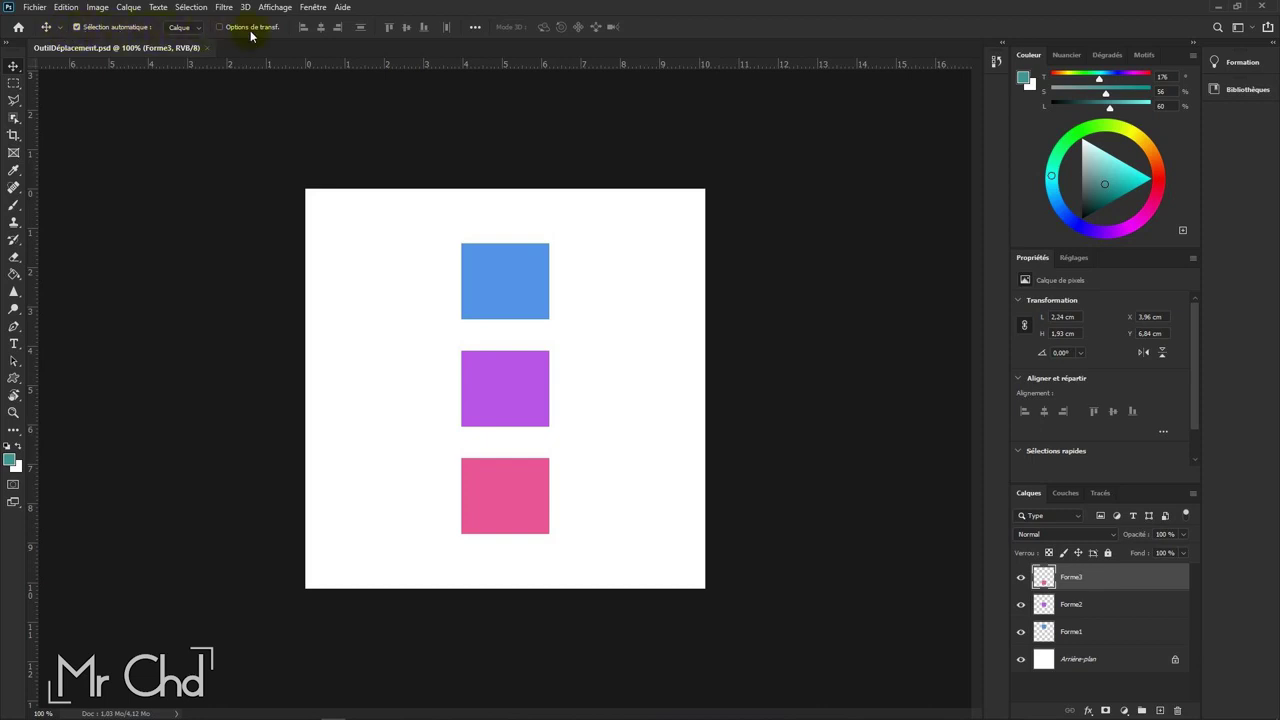
Step: Move the blue square left and the purple square right with the Move tool
left_click(75, 33)
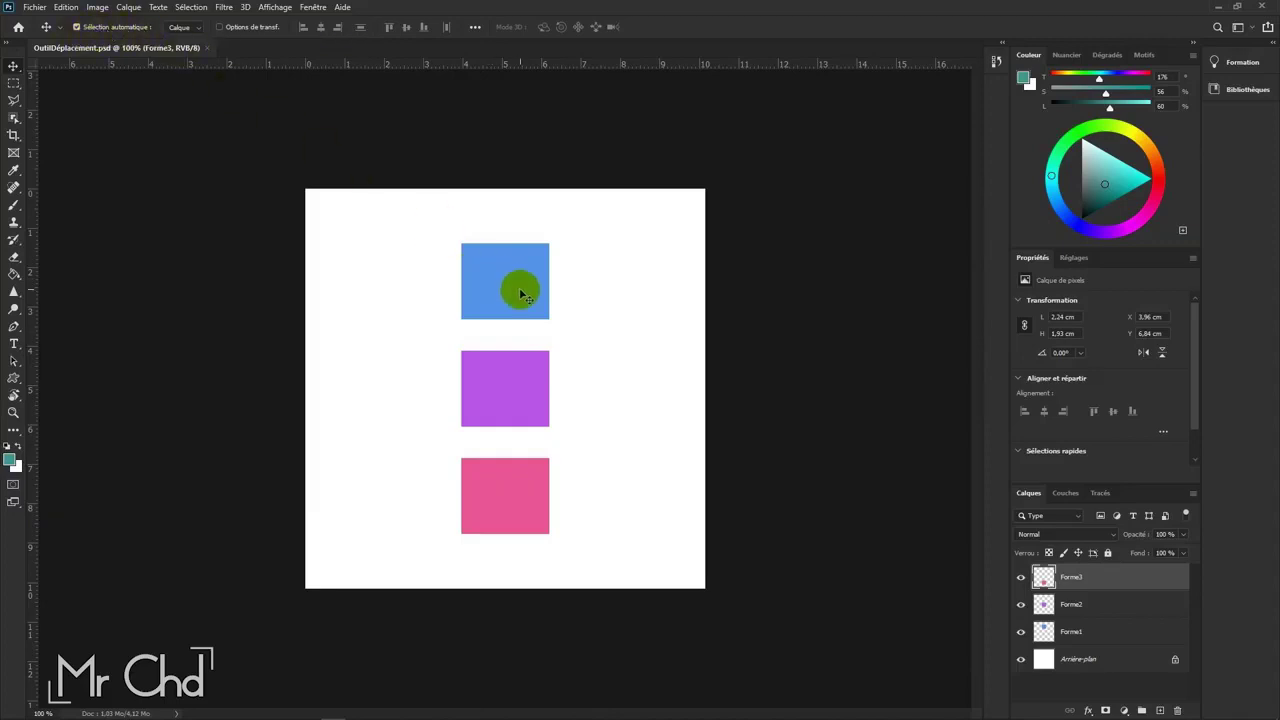
left_click_drag(522, 293, 418, 291)
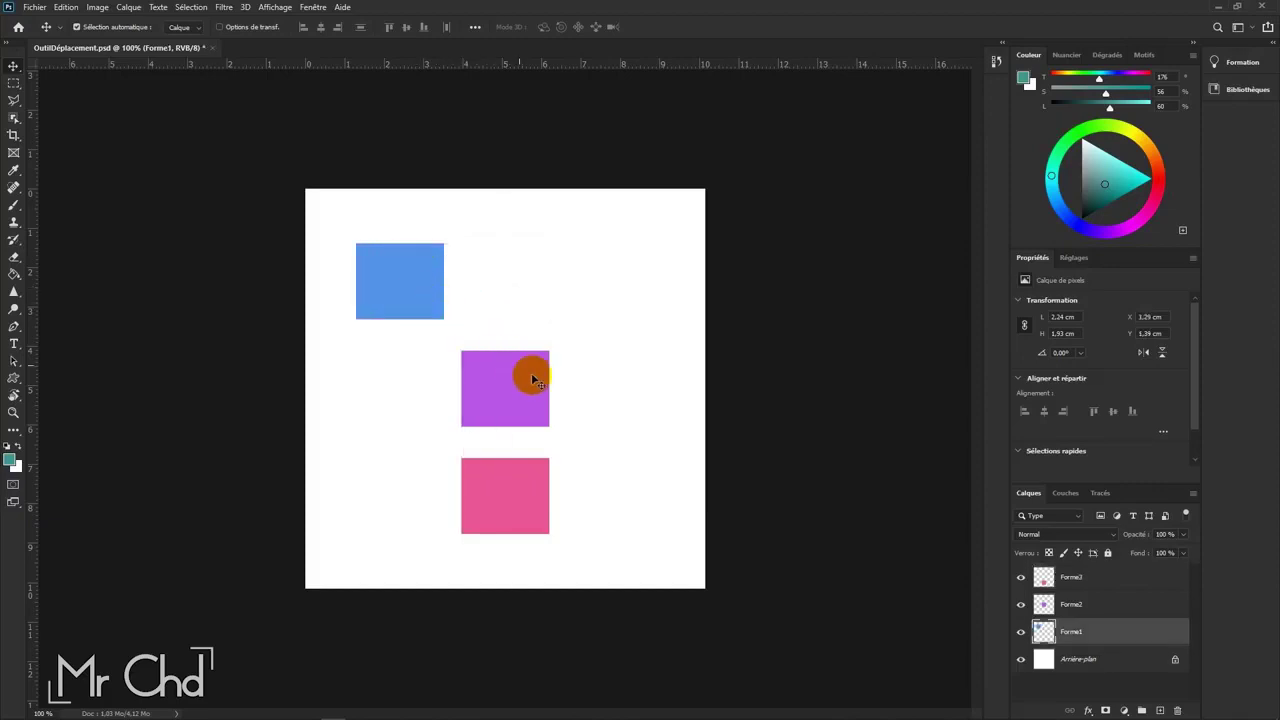
left_click_drag(533, 412, 590, 413)
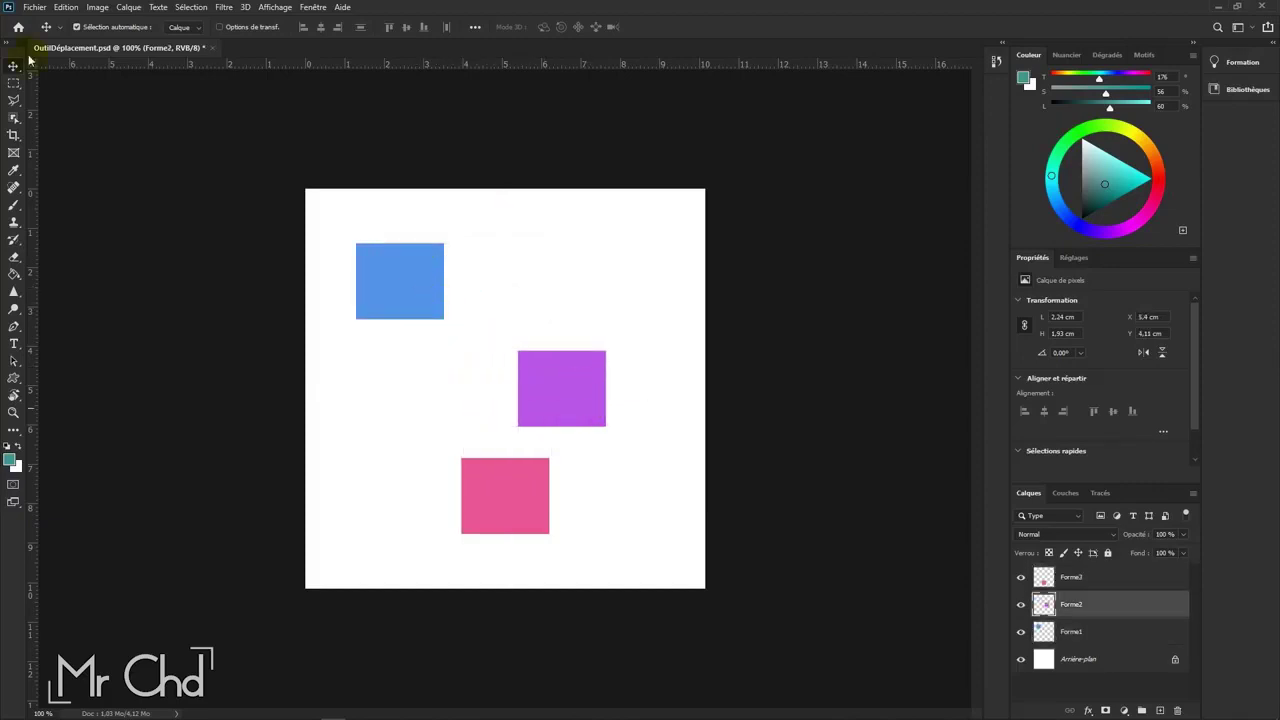
Step: Switch auto-select to Groupe and back to Calque, then enable transform controls
left_click(198, 32)
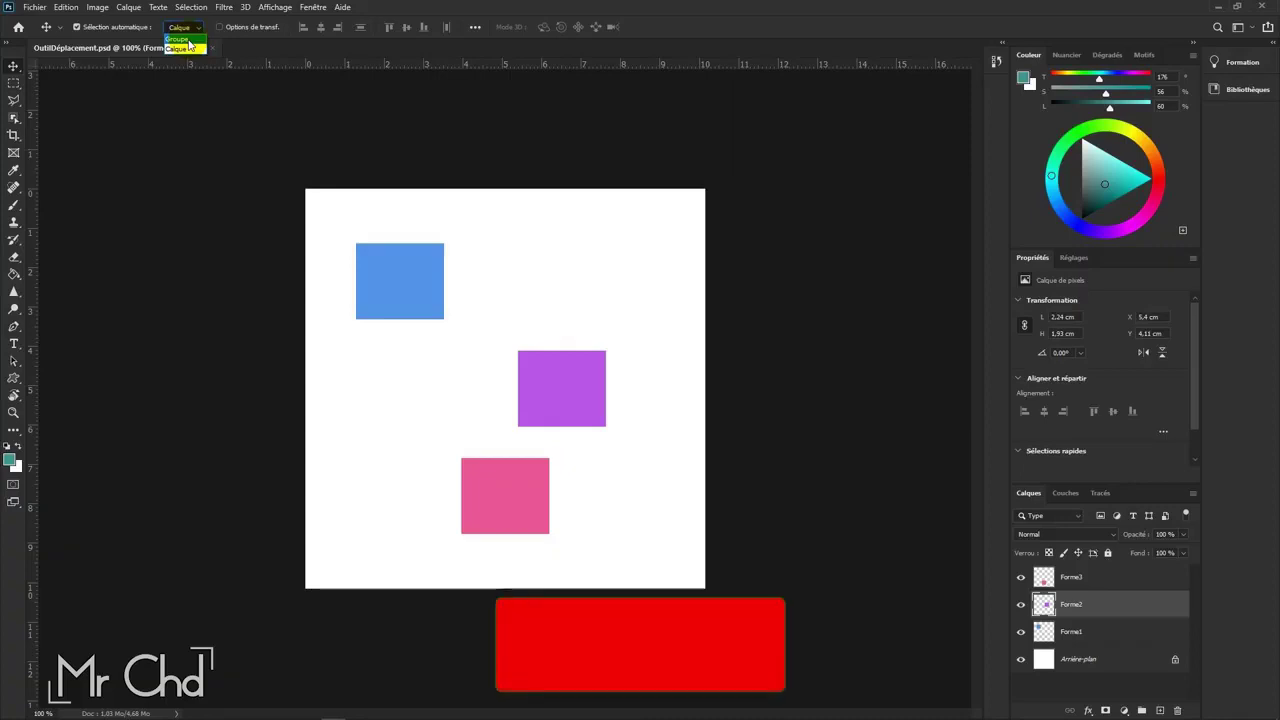
left_click(188, 39)
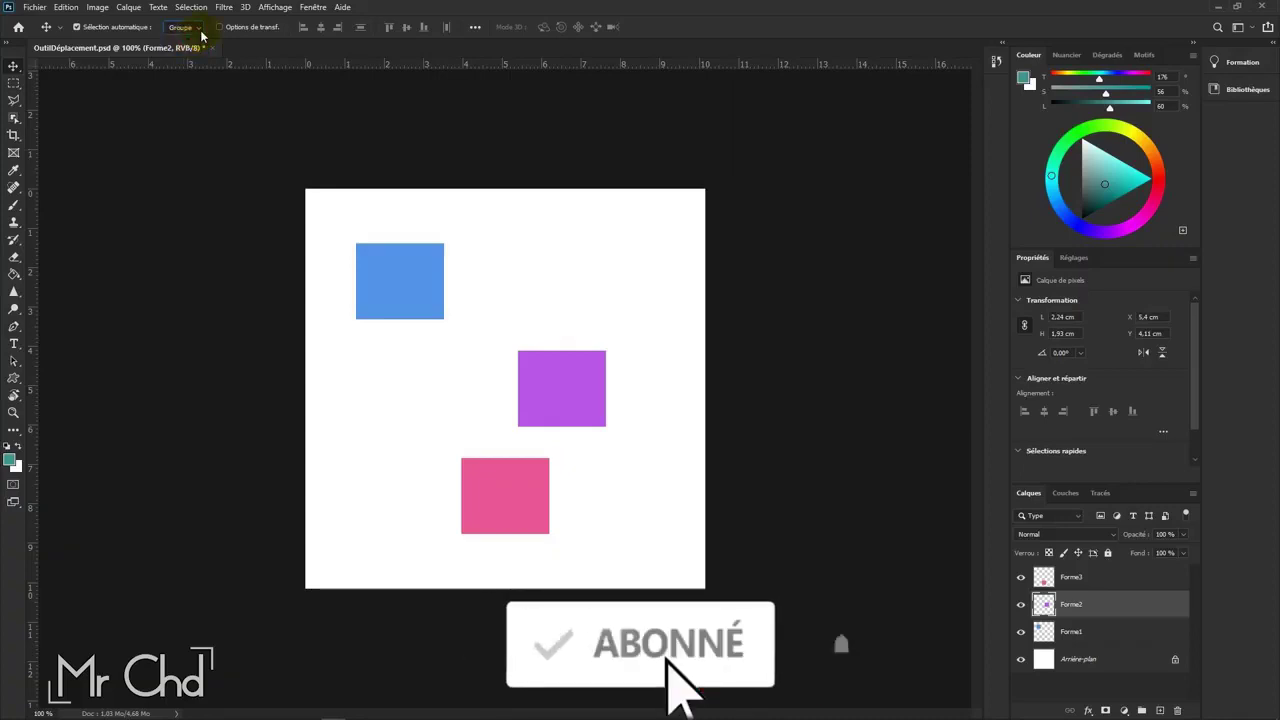
left_click(185, 27)
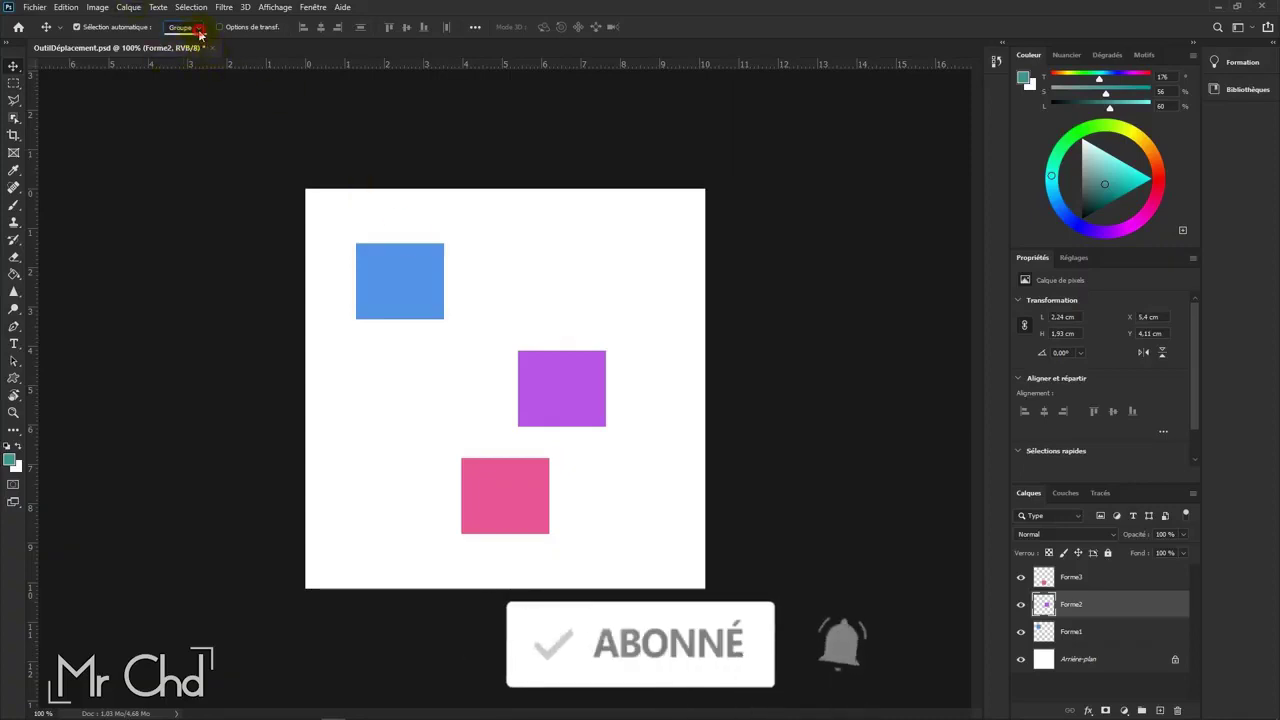
left_click(180, 48)
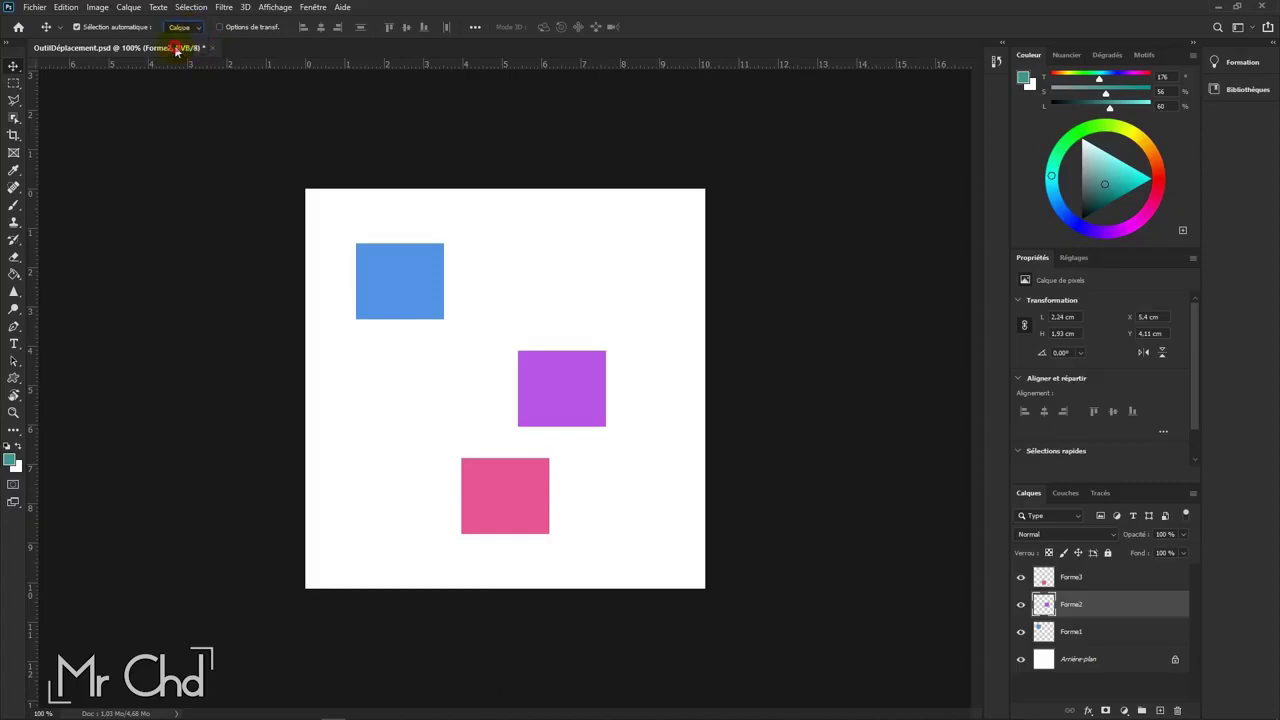
left_click(236, 34)
right_click(400, 276)
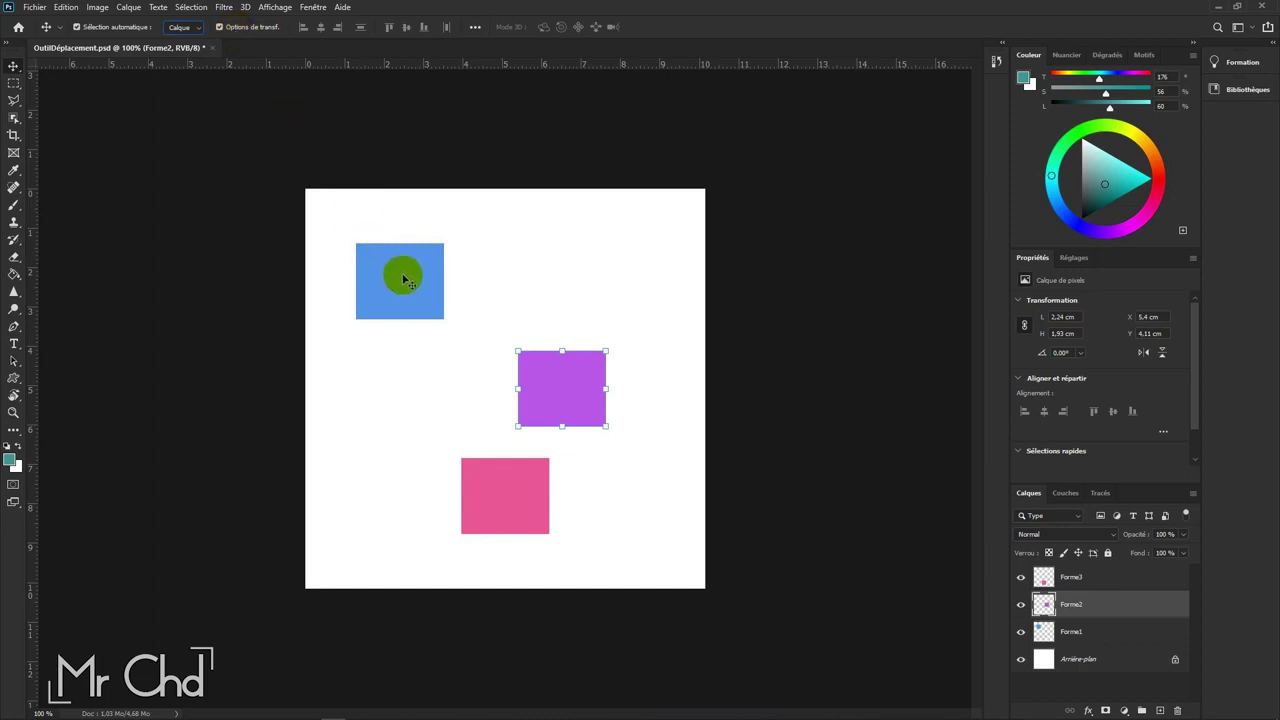
left_click(405, 280)
left_click_drag(445, 243, 471, 219)
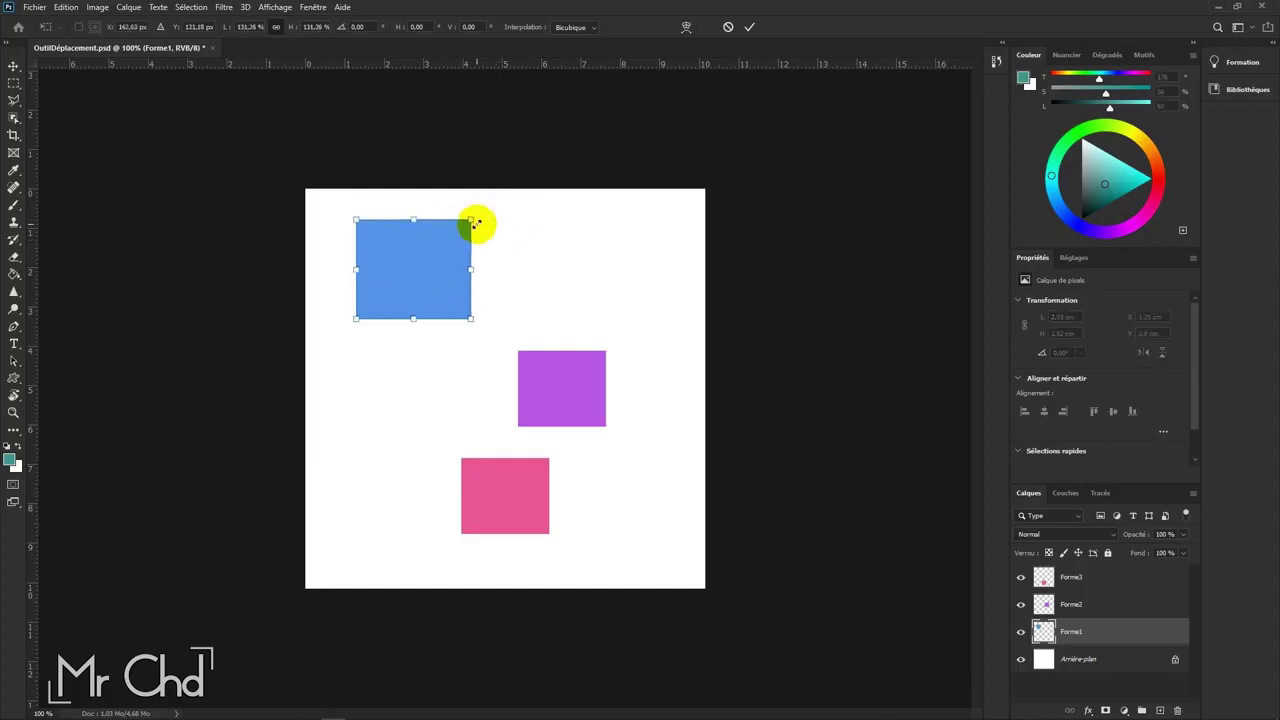
left_click(728, 27)
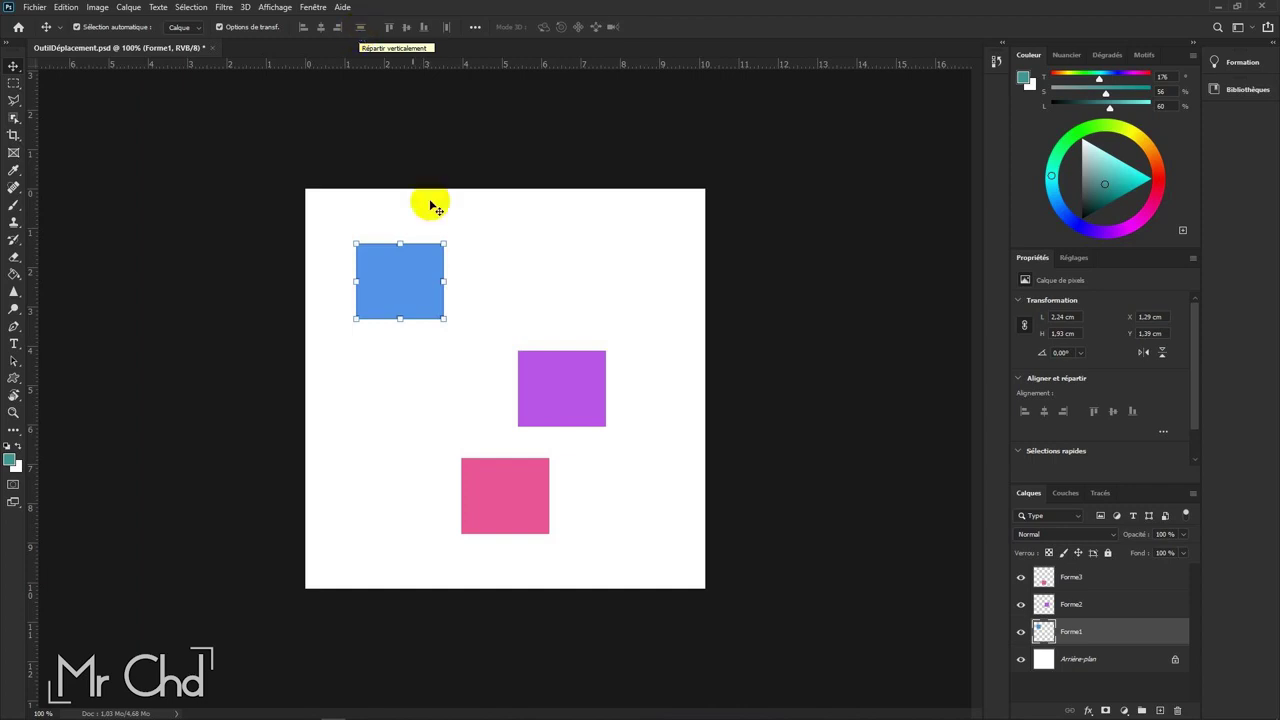
left_click(391, 294)
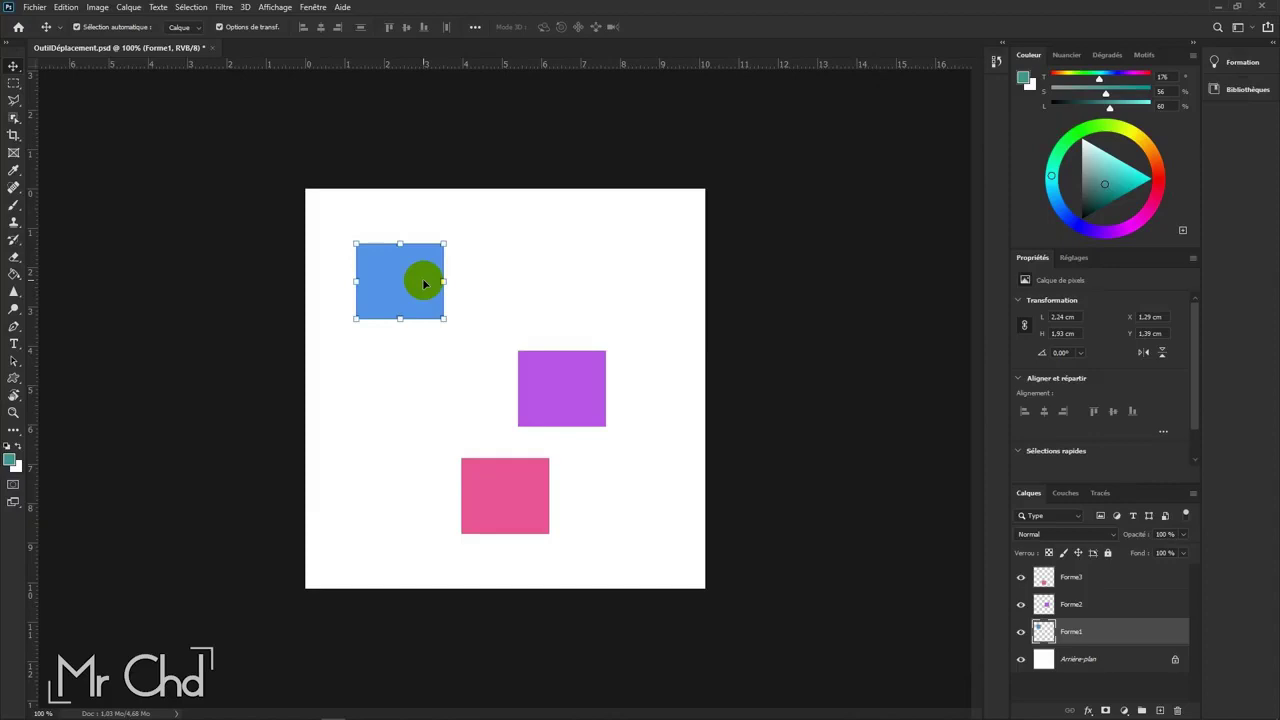
Step: Align the purple square's left edge with the blue square's left edge
key("alt+shift+bracketright")
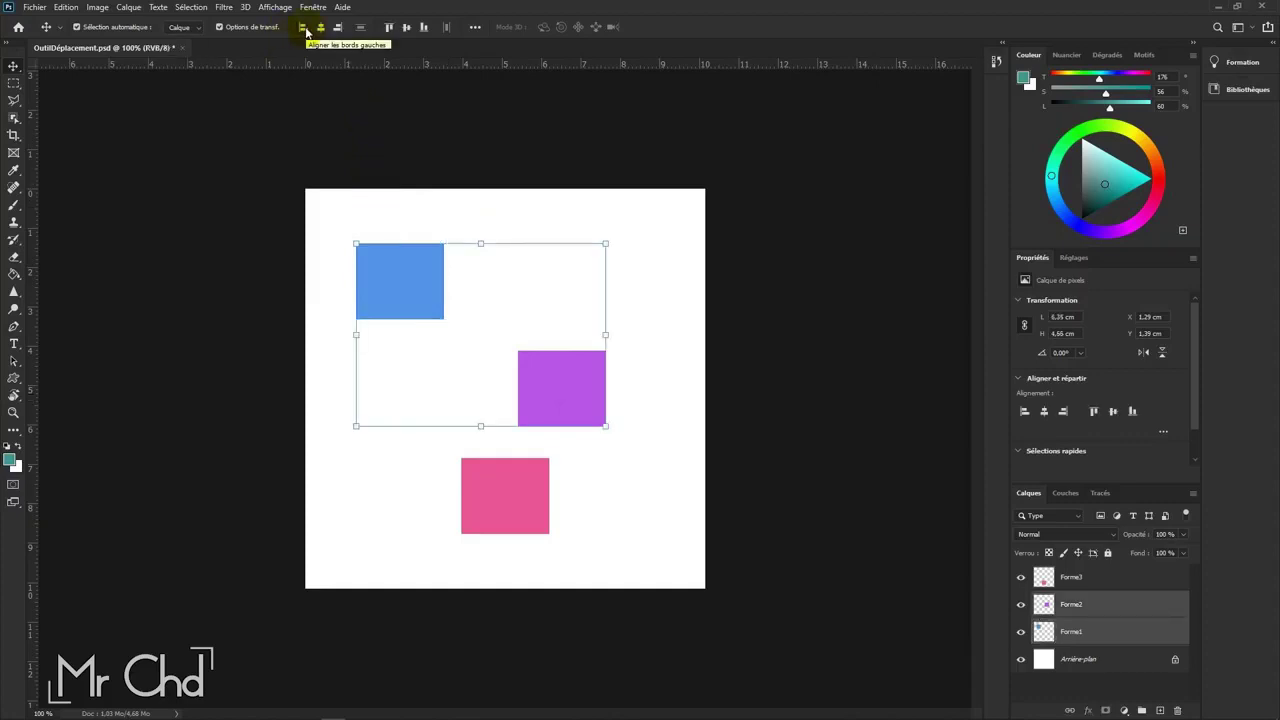
left_click(304, 28)
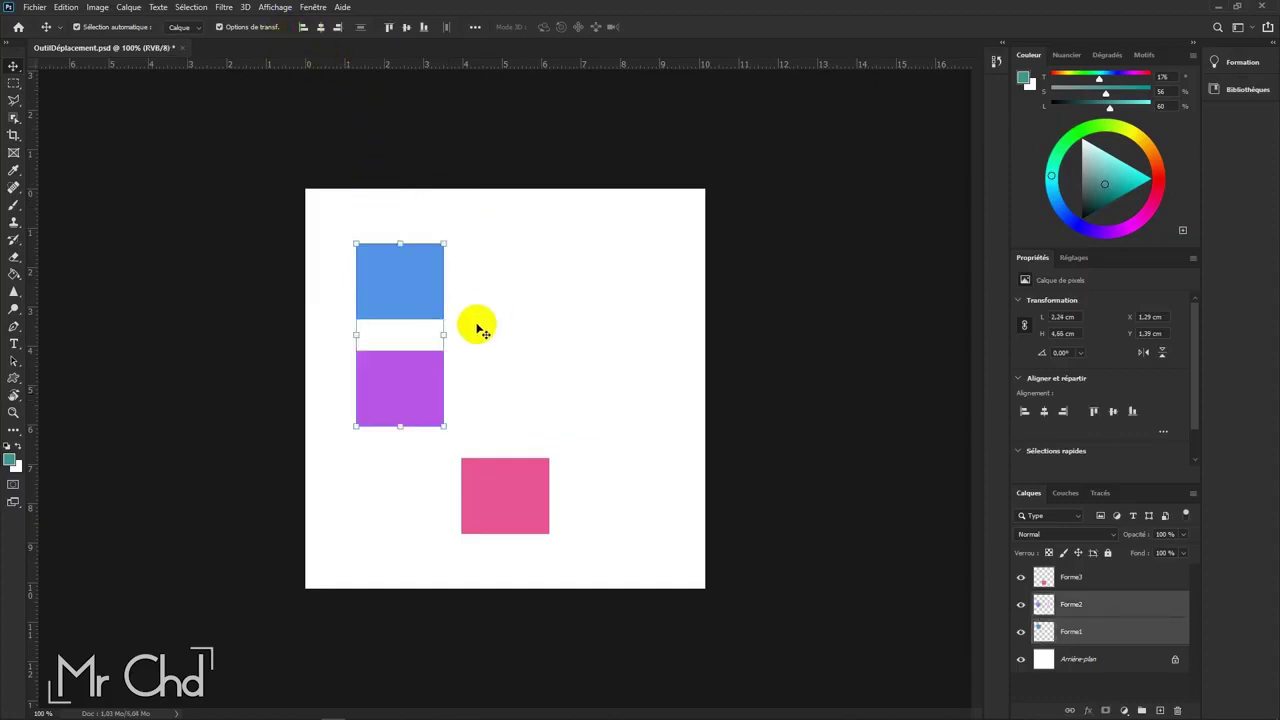
left_click(520, 372)
Step: Select the blue, purple and pink squares and align their right edges
left_click(391, 283)
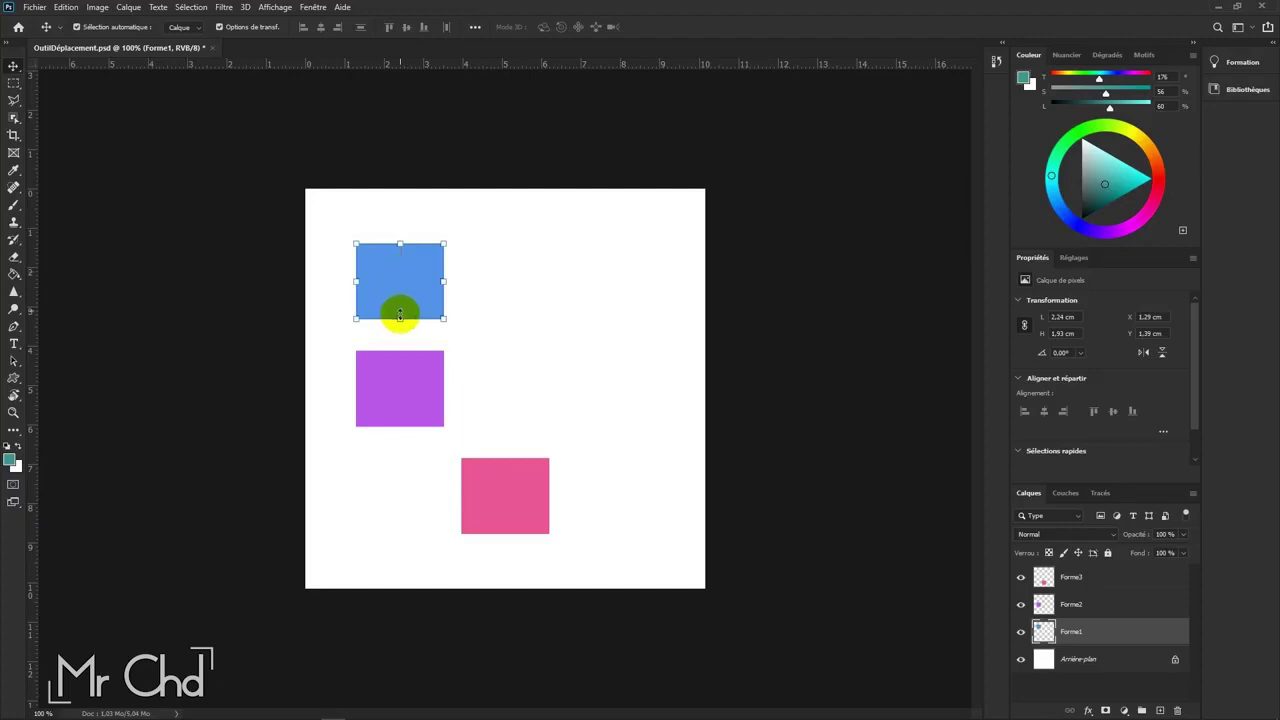
left_click(415, 385, "shift")
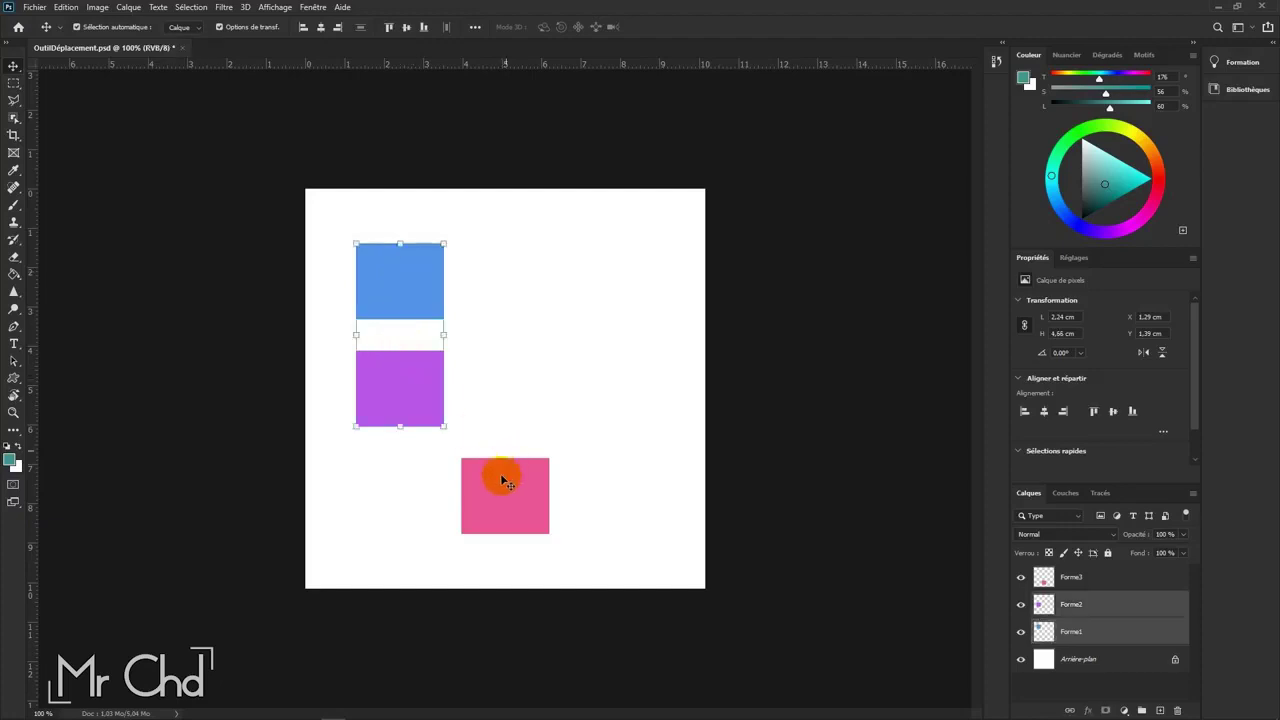
left_click(500, 505, "shift")
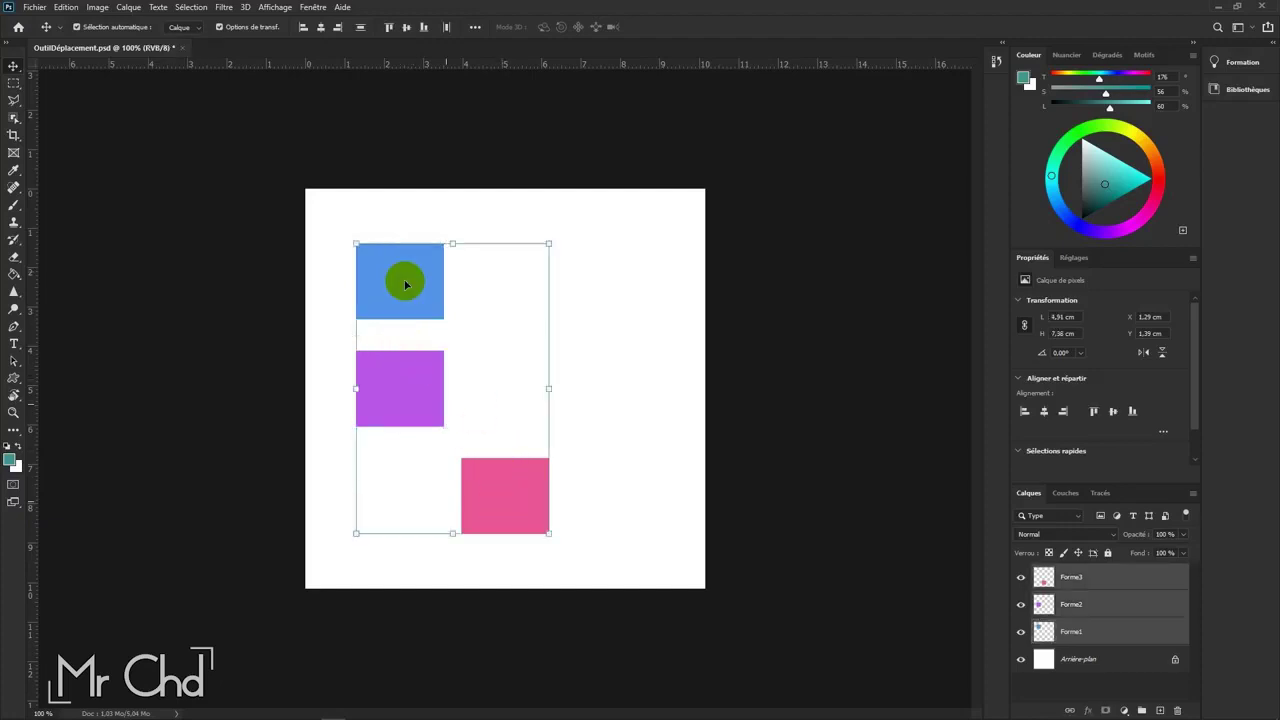
left_click(337, 28)
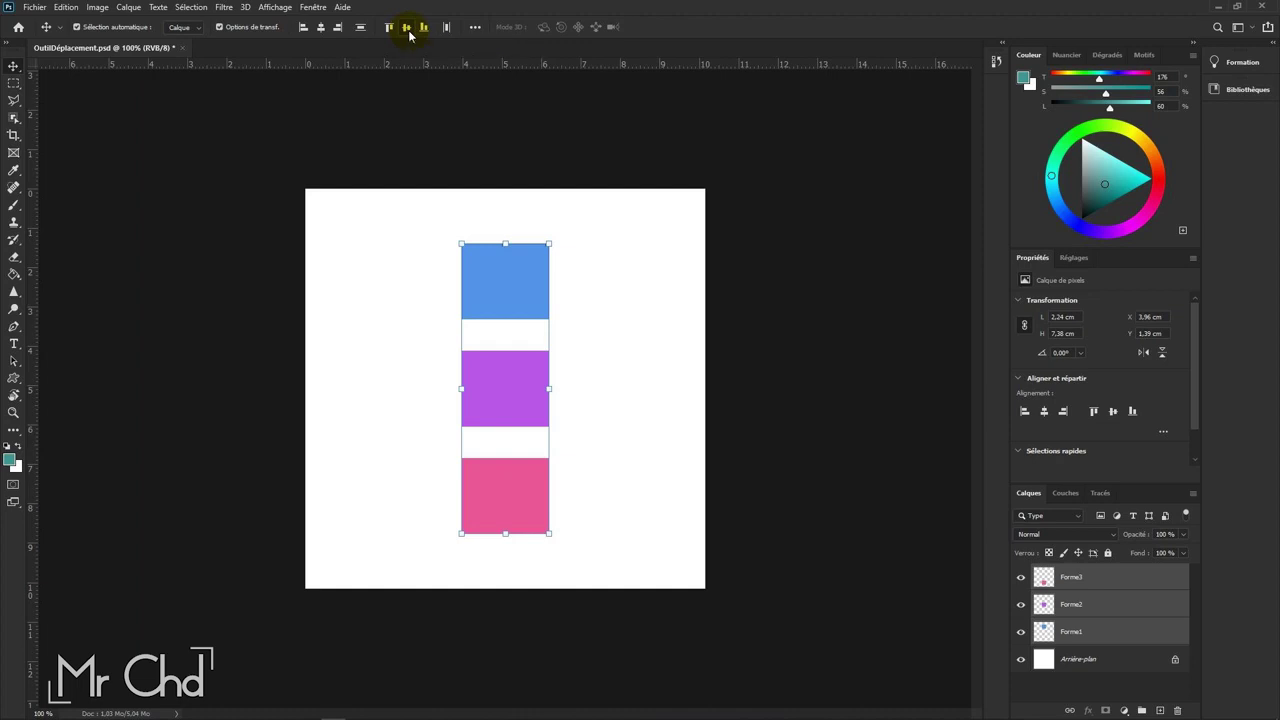
Step: Distribute the squares' vertical centres evenly and raise the blue square slightly
left_click(475, 28)
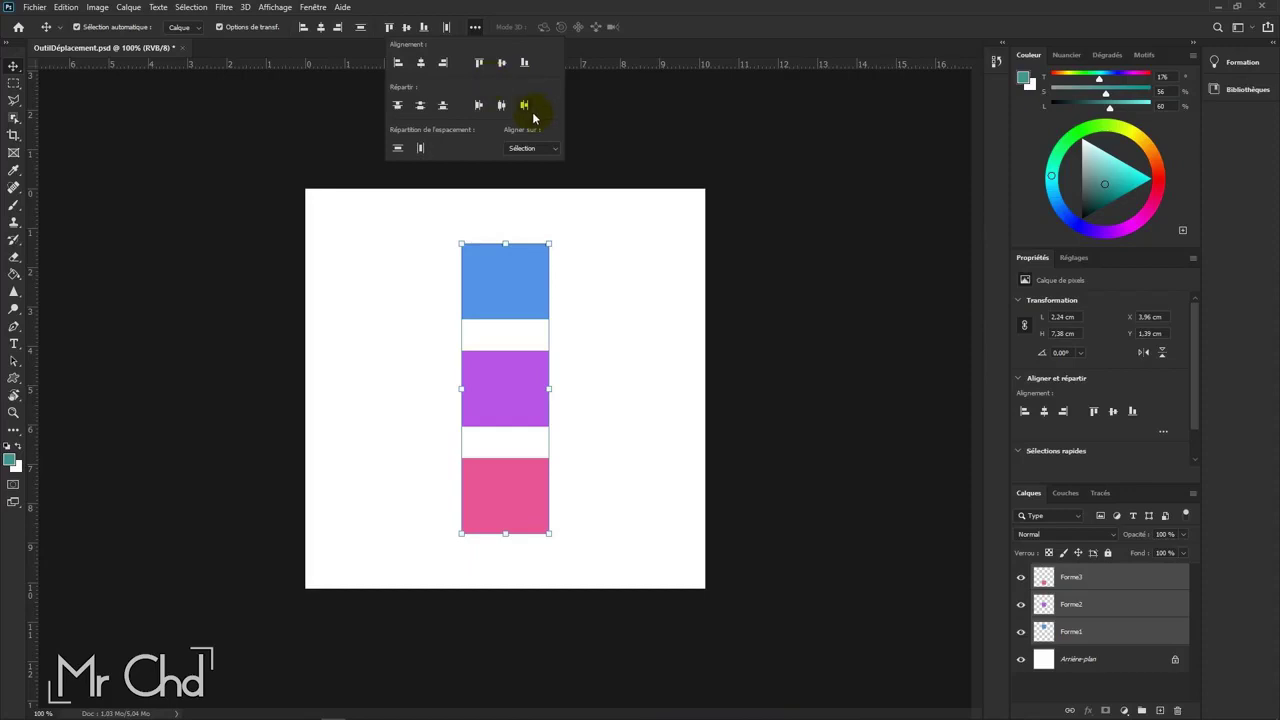
left_click(420, 105)
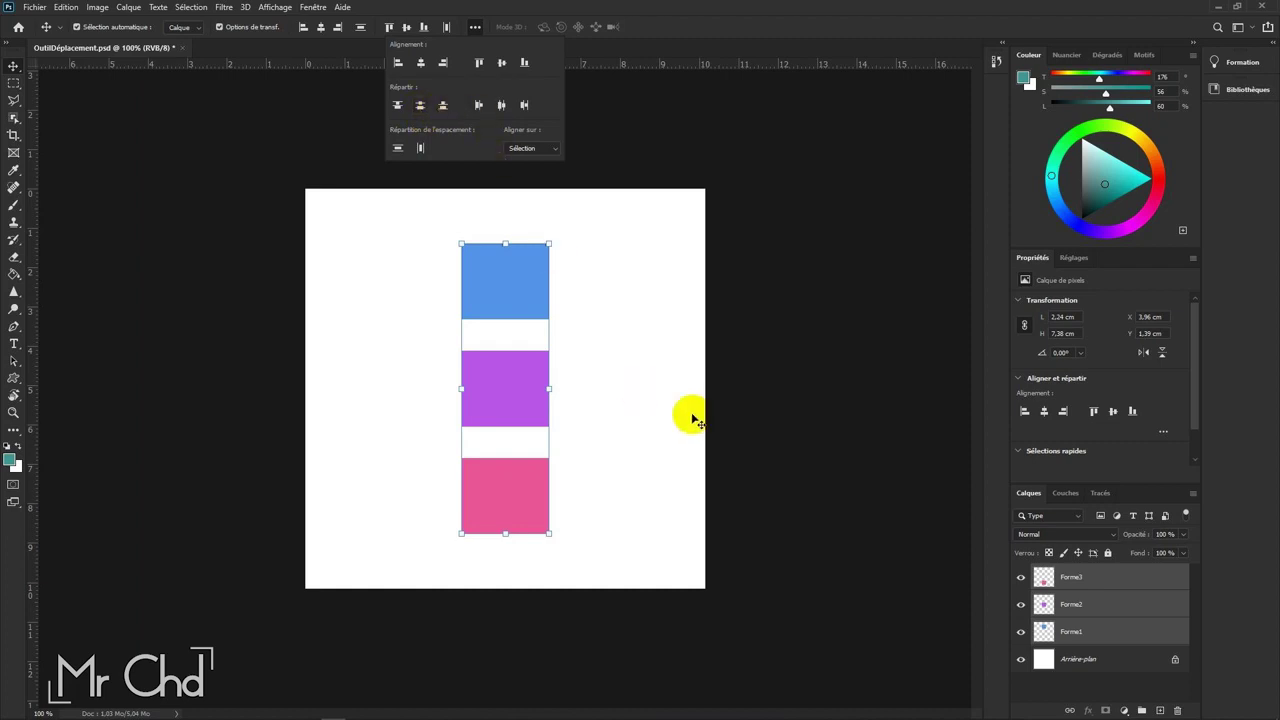
left_click_drag(523, 303, 519, 264)
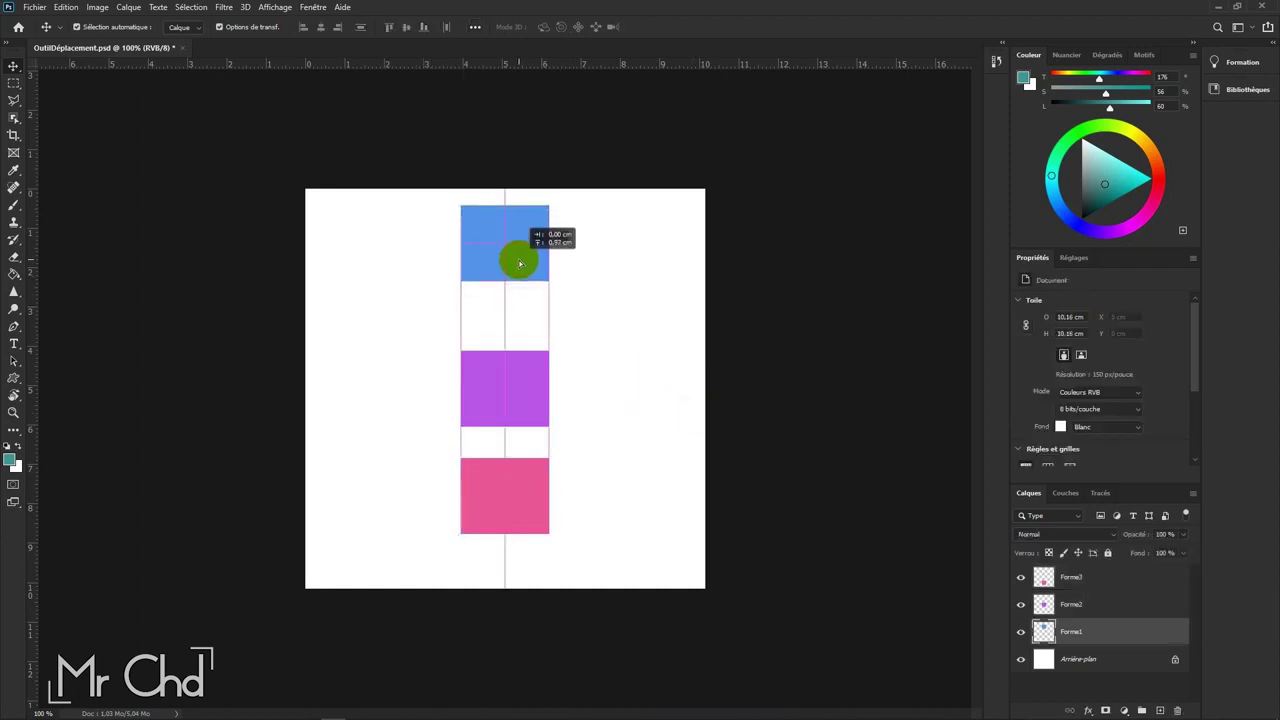
Step: Lower the pink square, then distribute all three vertically and align their horizontal centres
left_click_drag(505, 481, 523, 489)
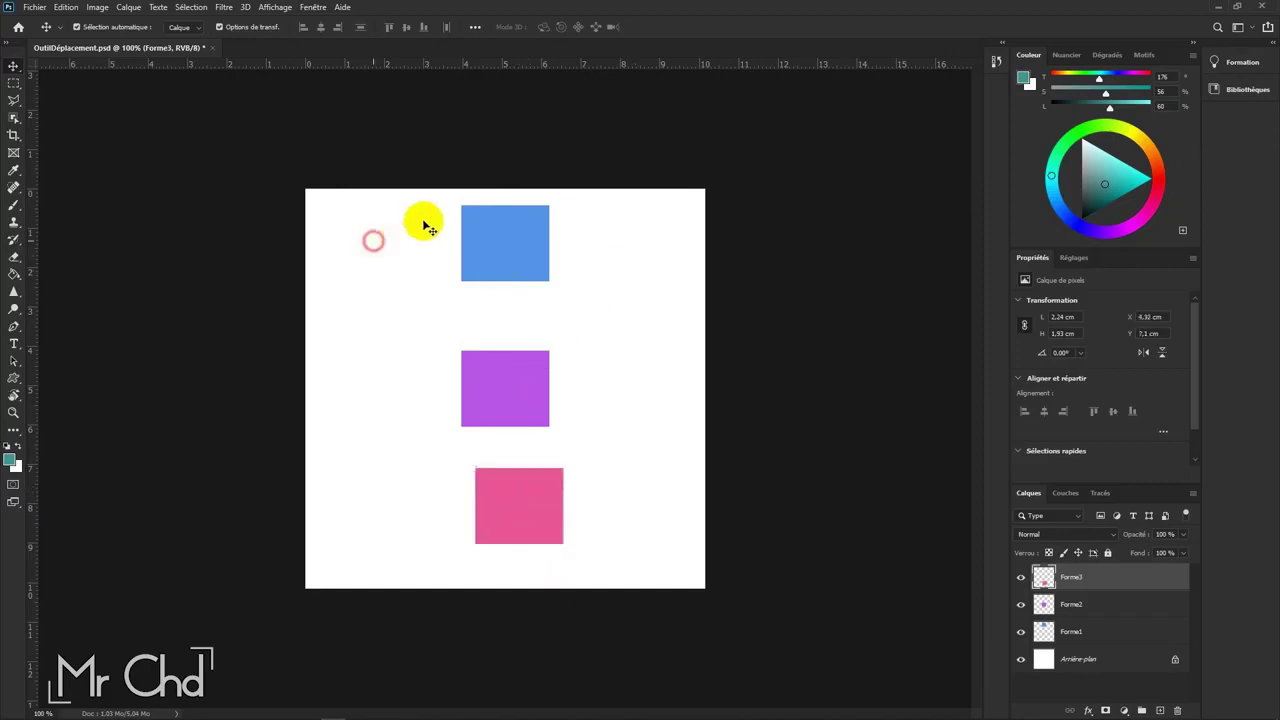
left_click_drag(424, 219, 645, 560)
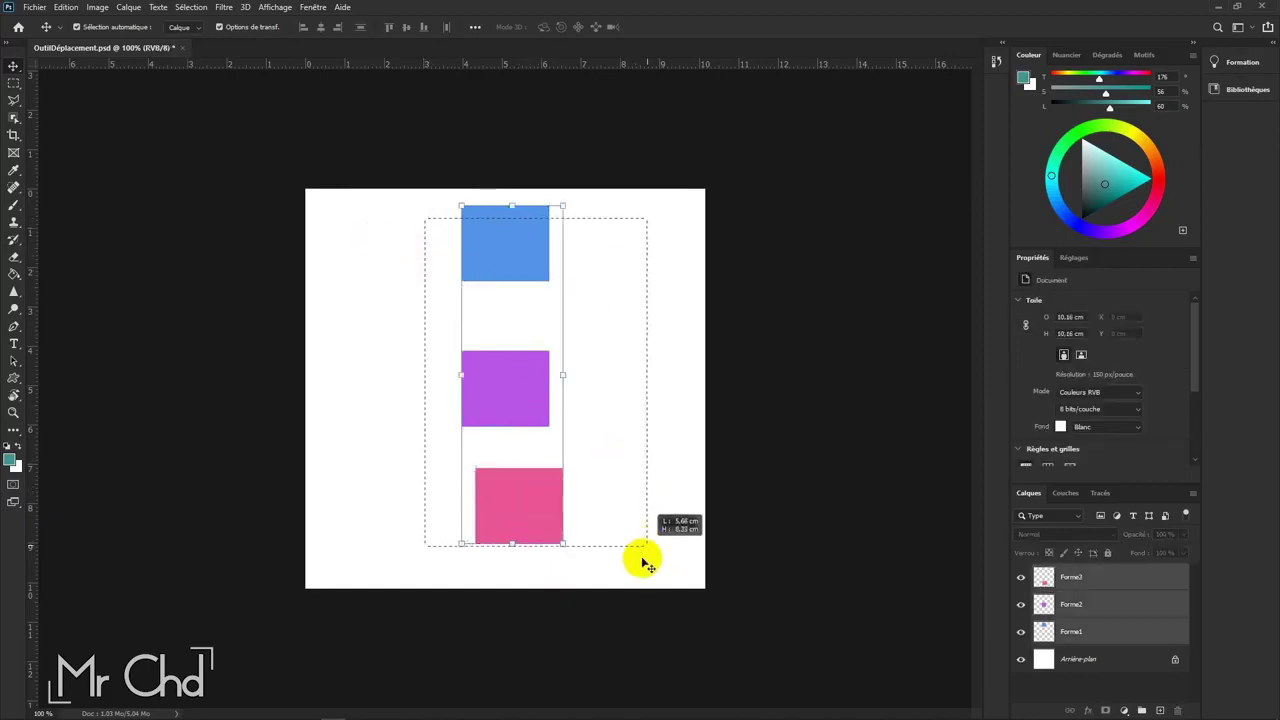
left_click(475, 27)
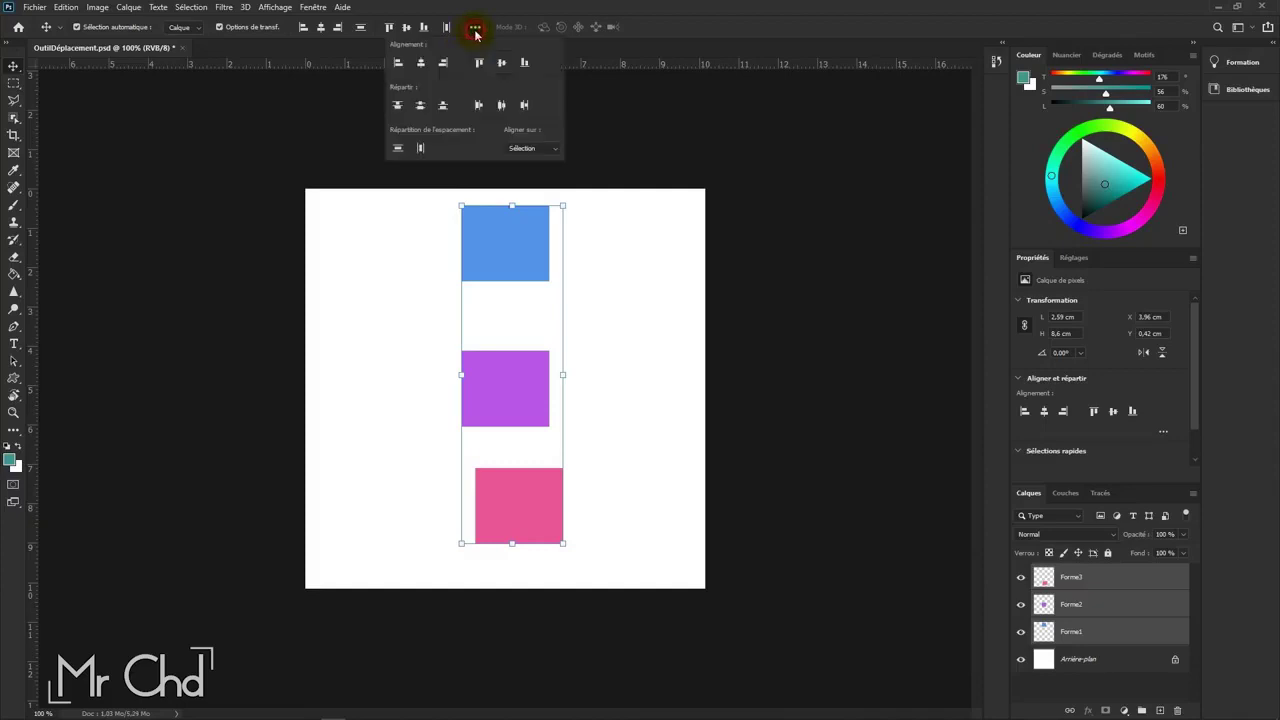
left_click(420, 105)
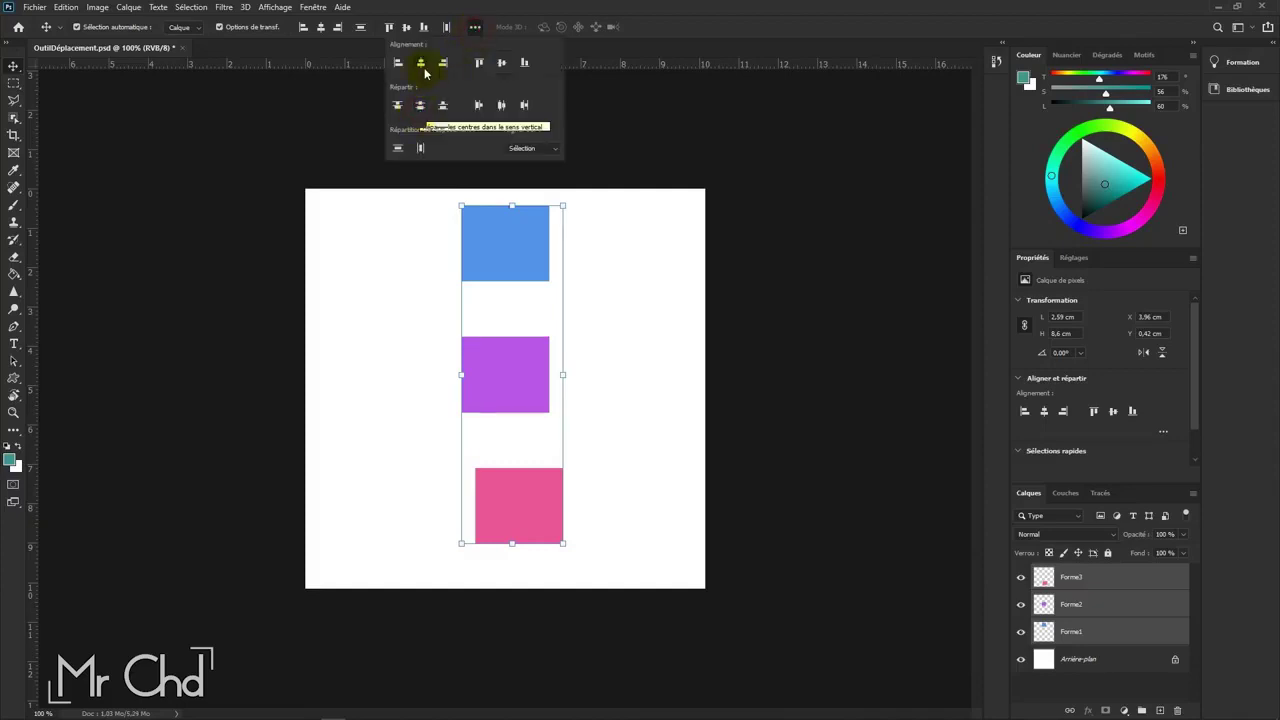
left_click(421, 63)
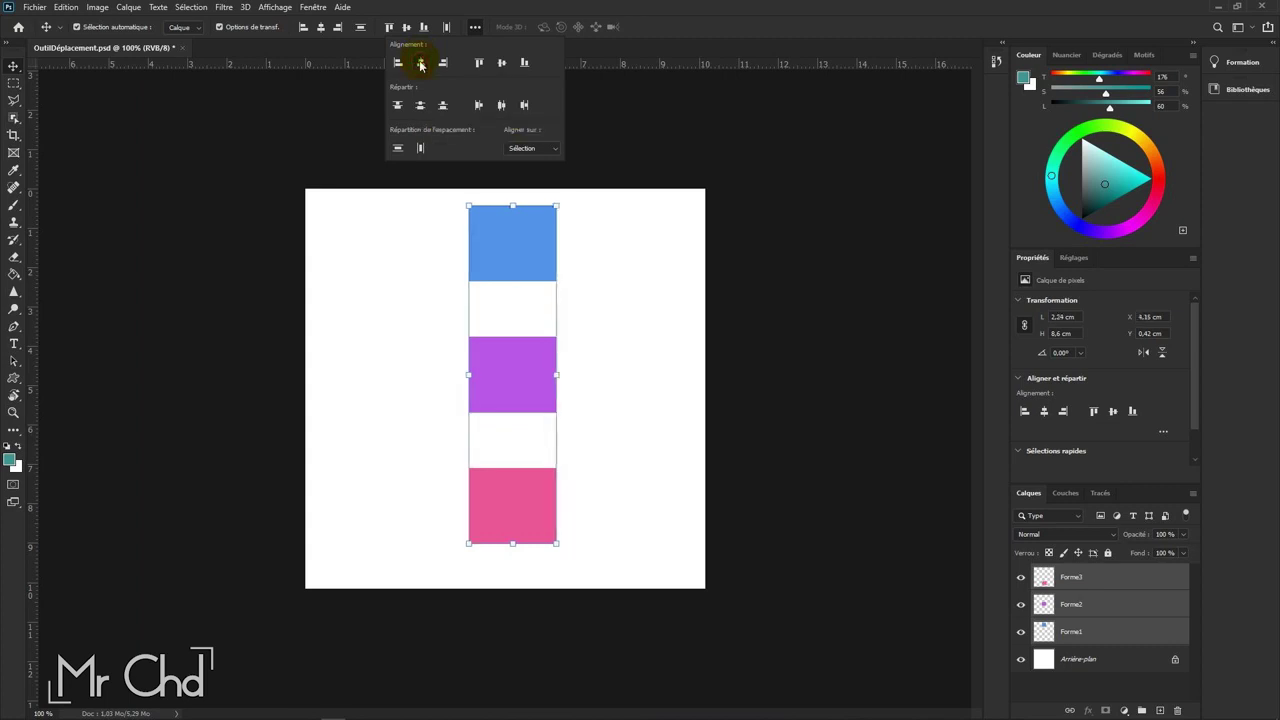
left_click(484, 31)
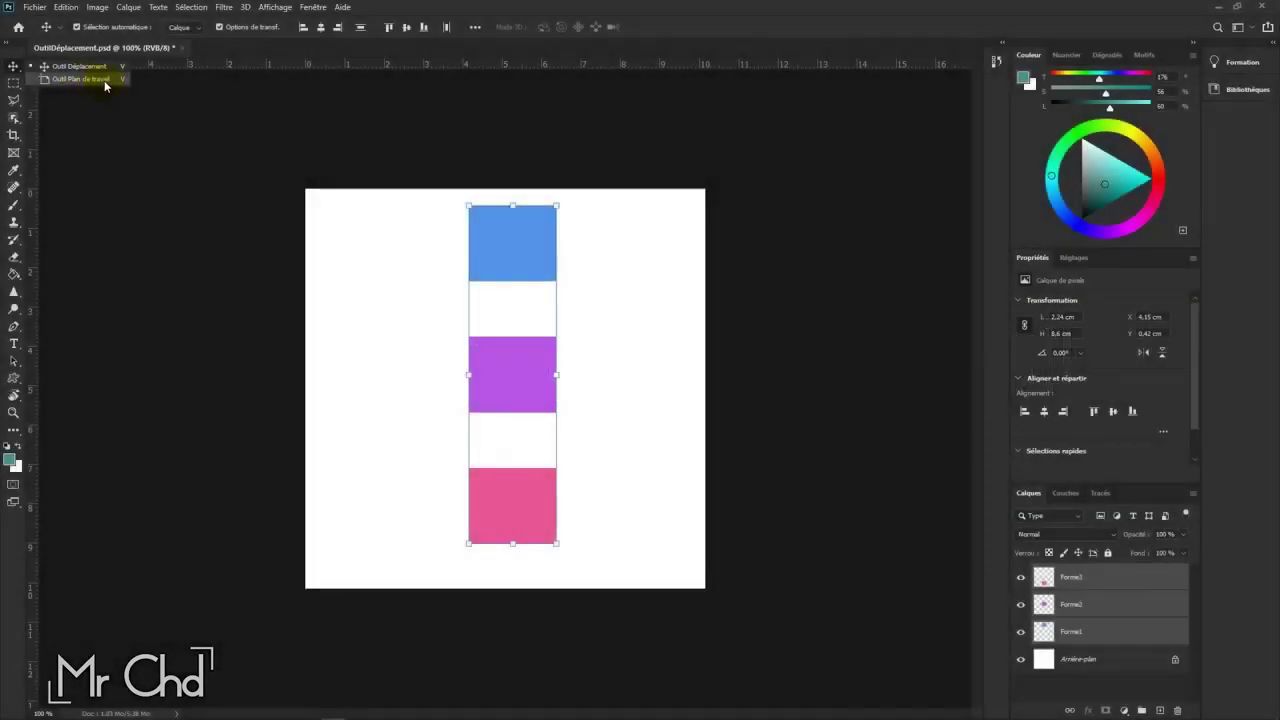
Step: With the Artboard tool, create a 7 × 7 cm, 300 ppi document with Plan de travail ticked
left_click(106, 80)
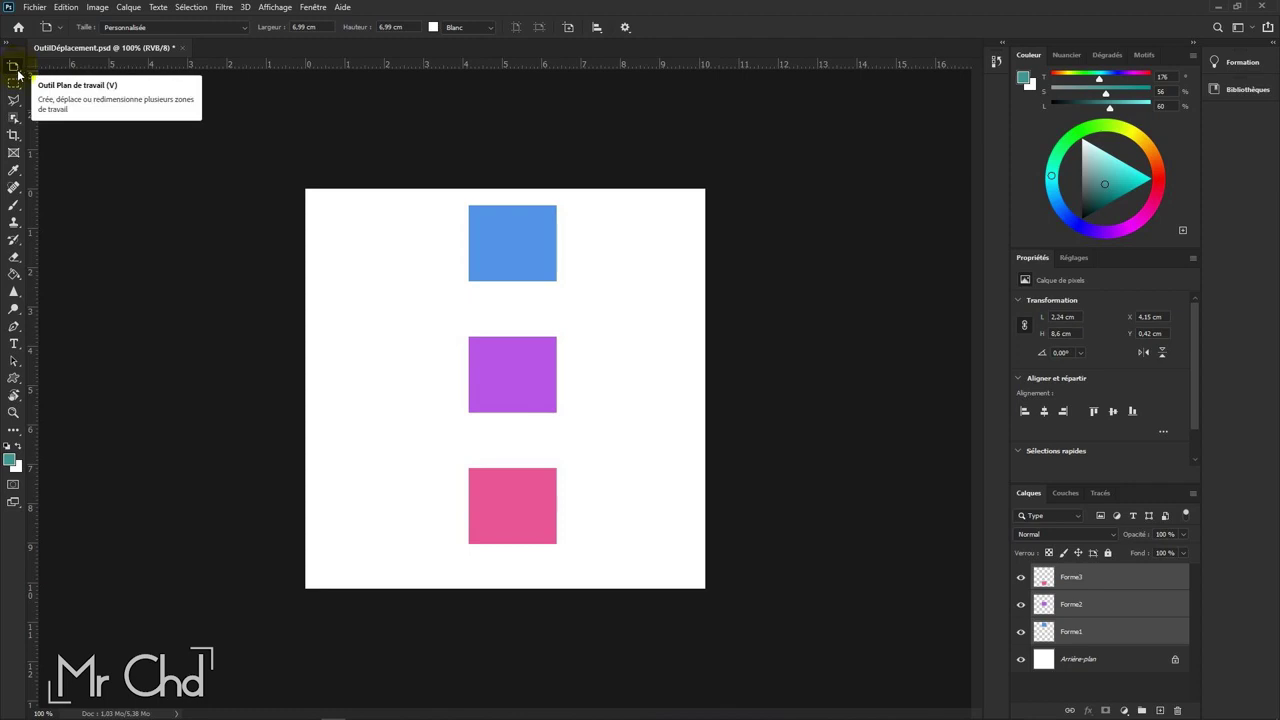
left_click(35, 7)
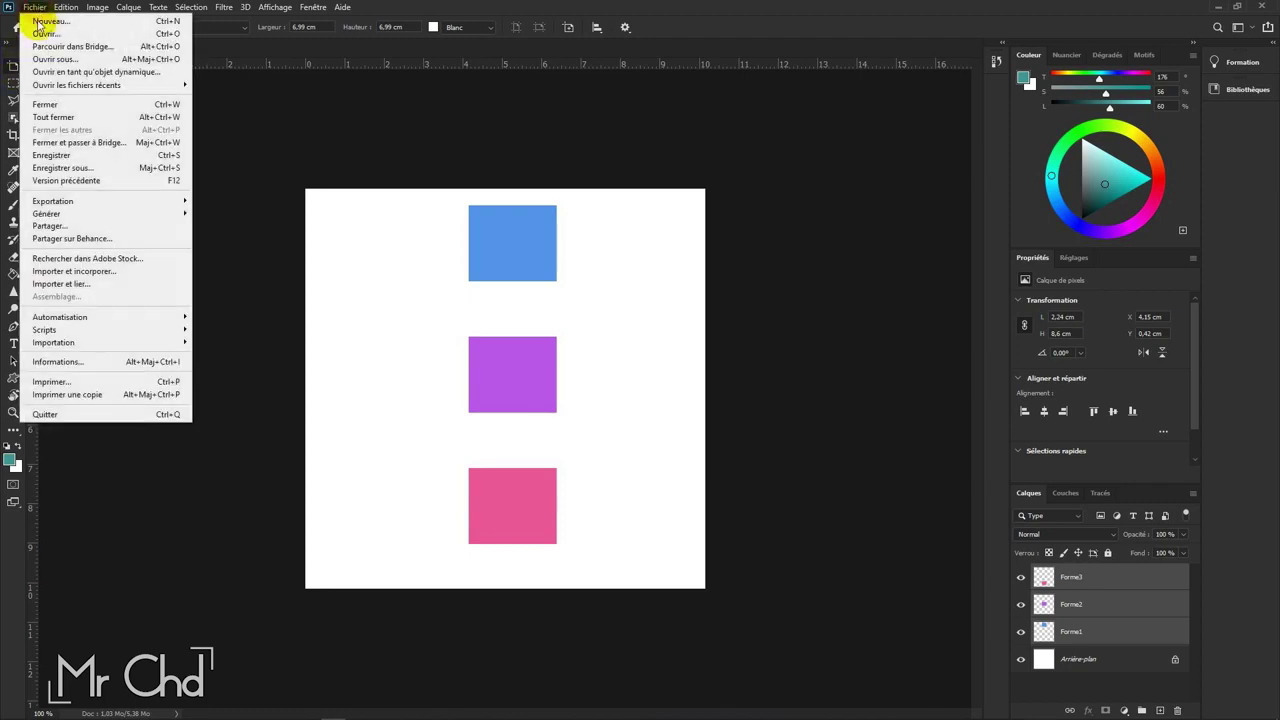
left_click(38, 21)
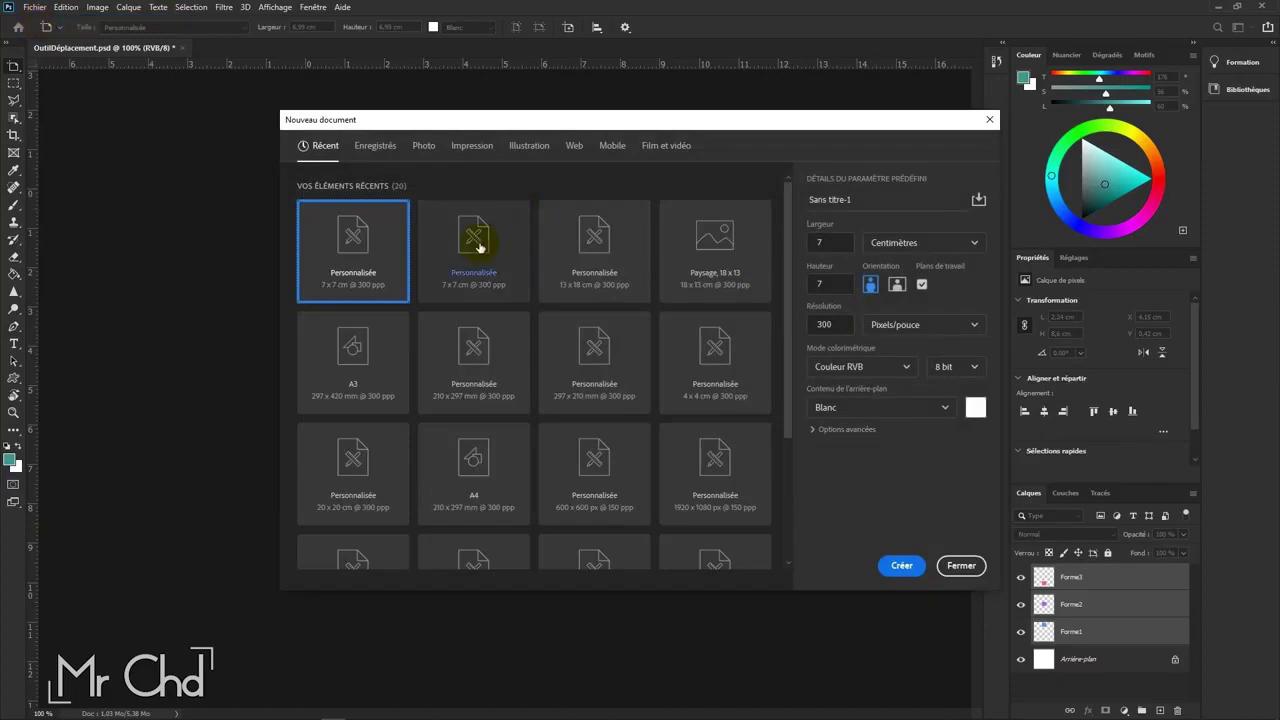
left_click(902, 566)
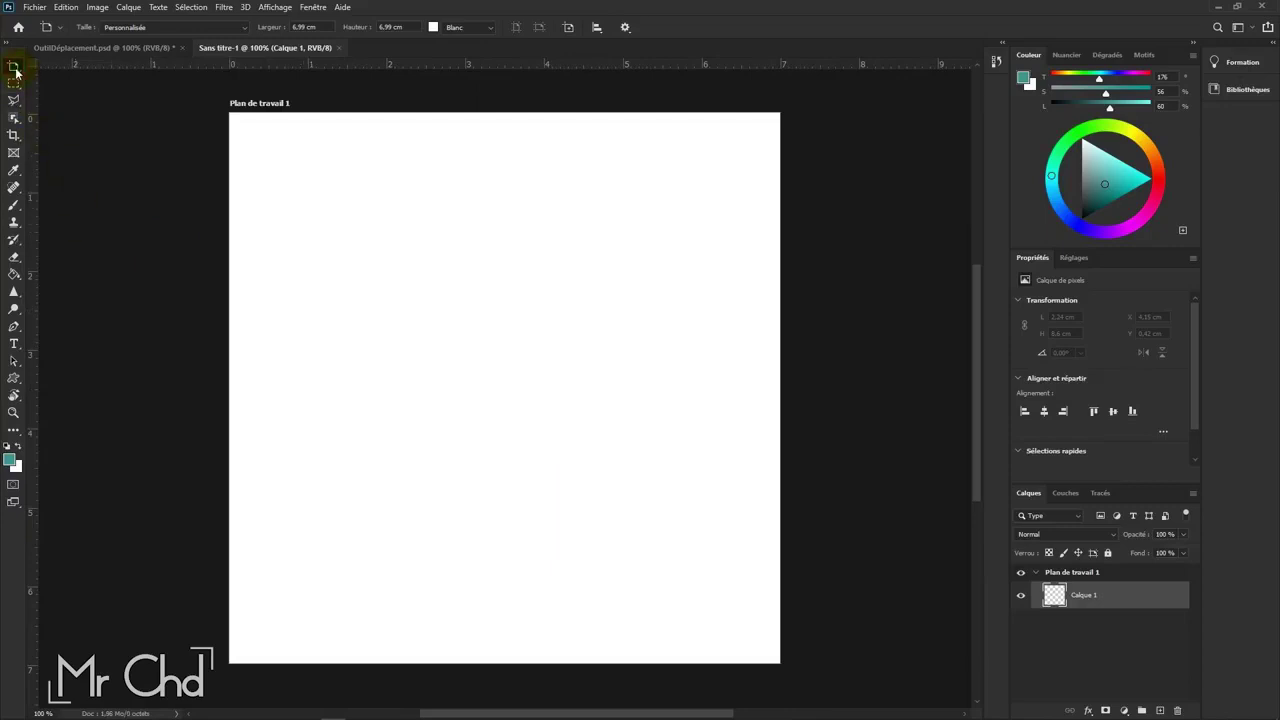
Step: Add Plan de travail 2 to the right of Plan de travail 1 and nudge it upward
left_click(291, 118)
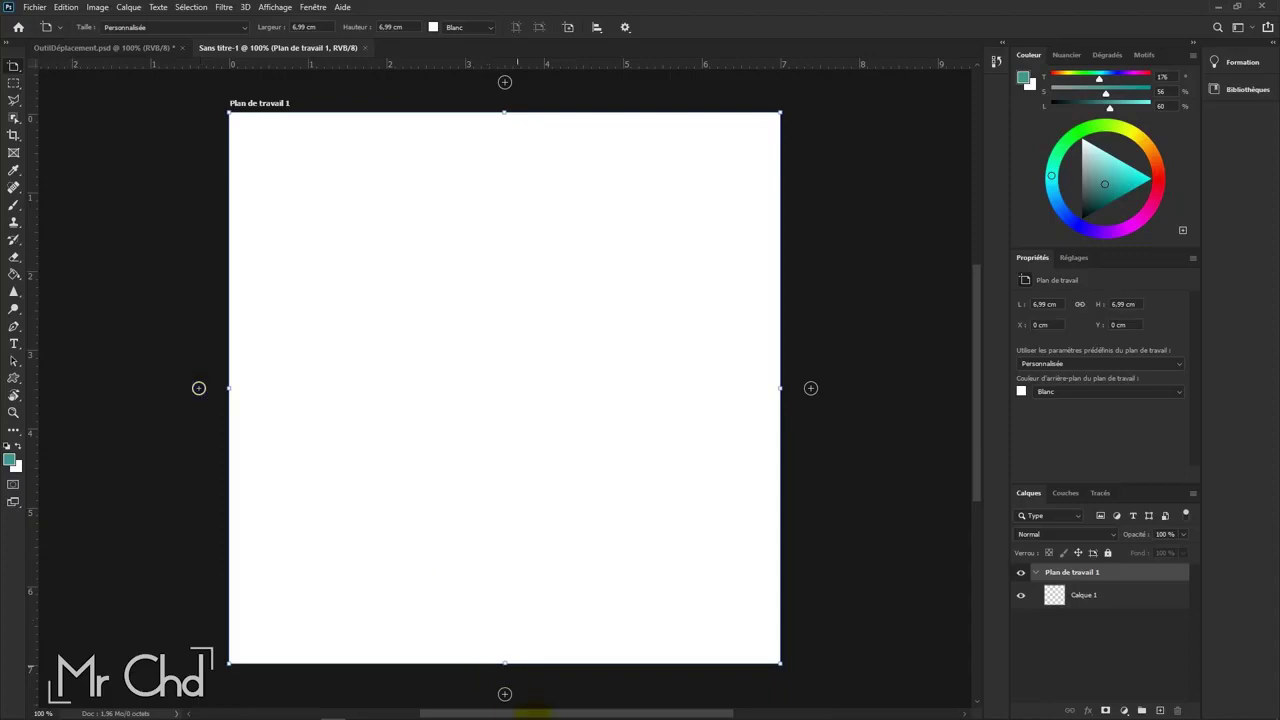
left_click(810, 388)
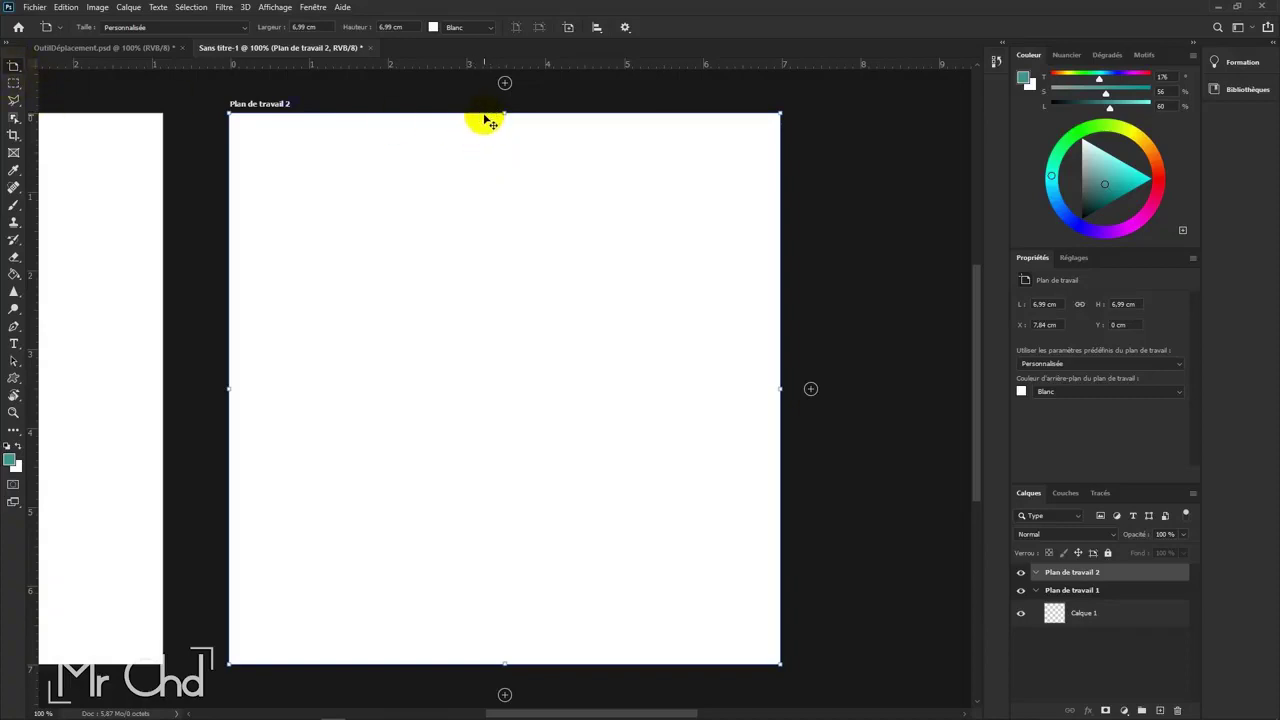
left_click_drag(490, 122, 482, 110)
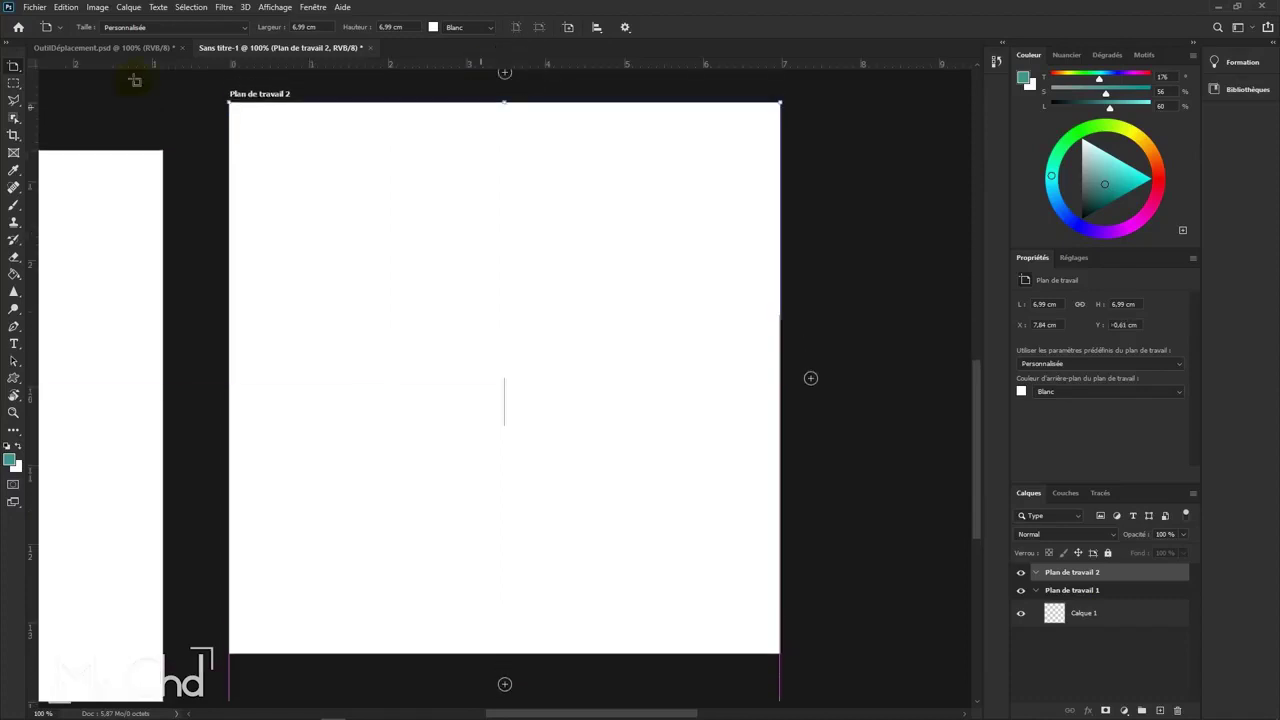
right_click(14, 70)
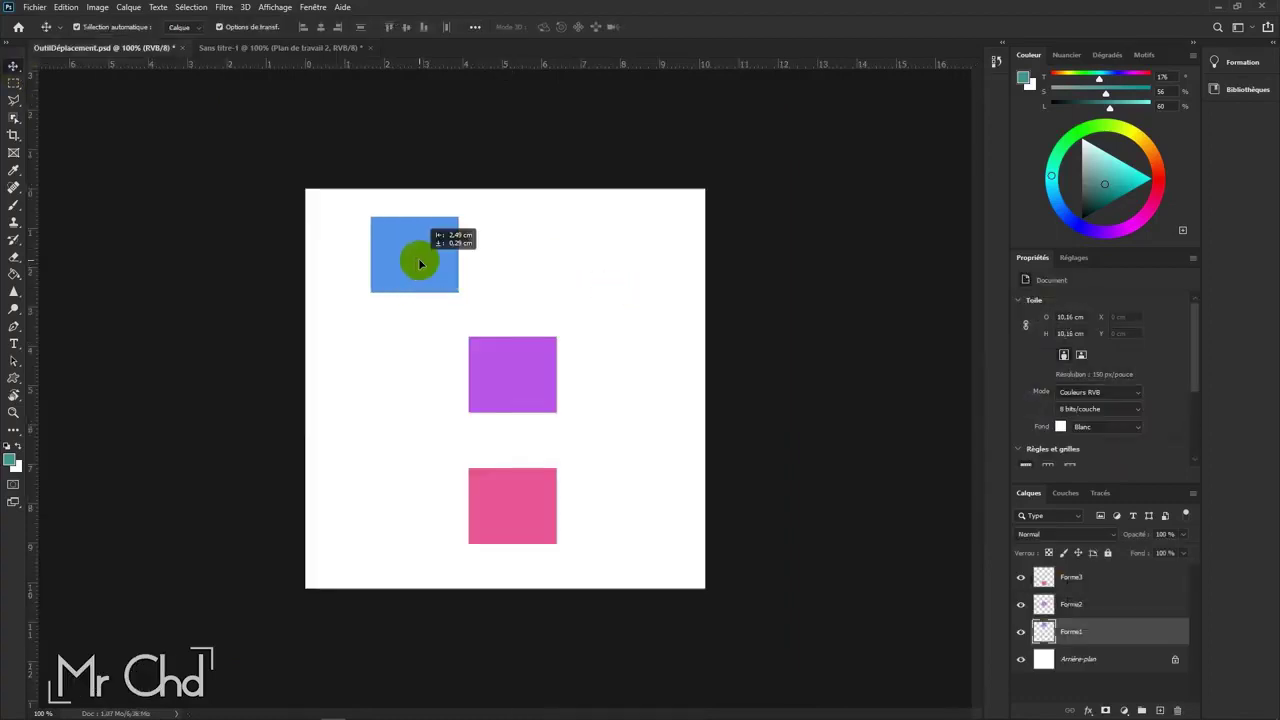
Step: Move the purple square up and right, then nudge the blue square into place
left_click_drag(519, 371, 562, 325)
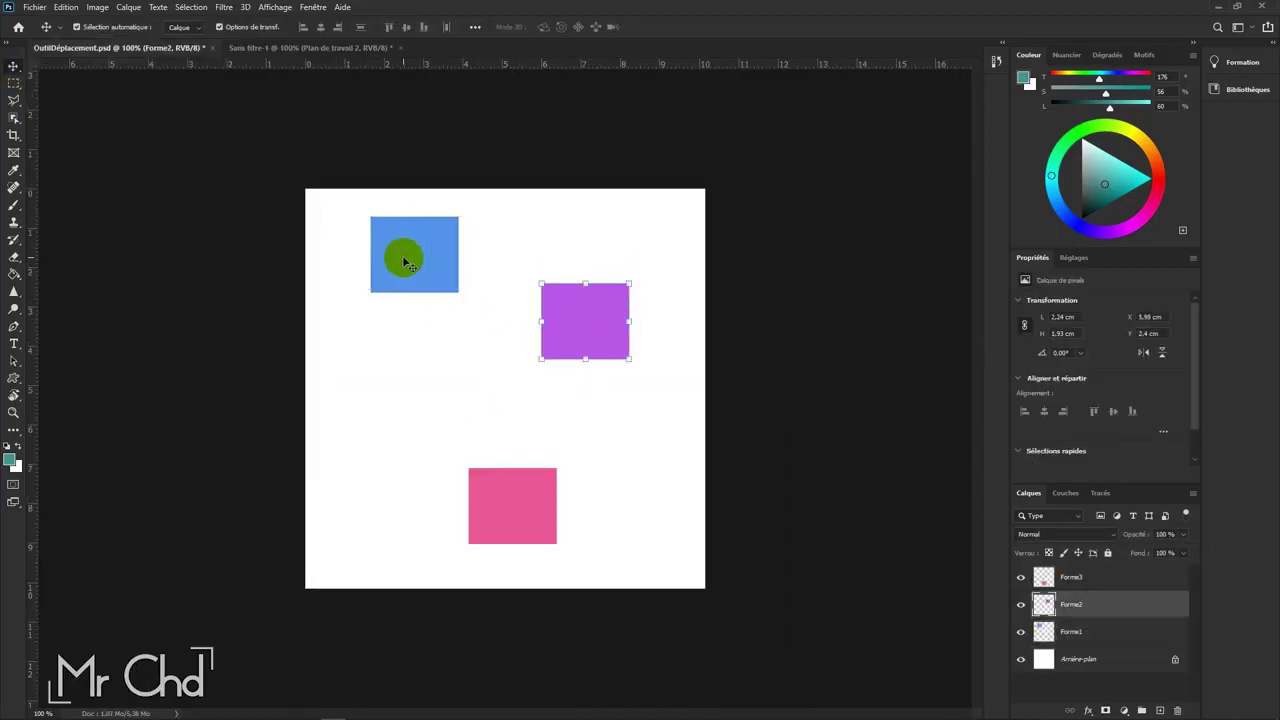
left_click_drag(404, 268, 438, 292)
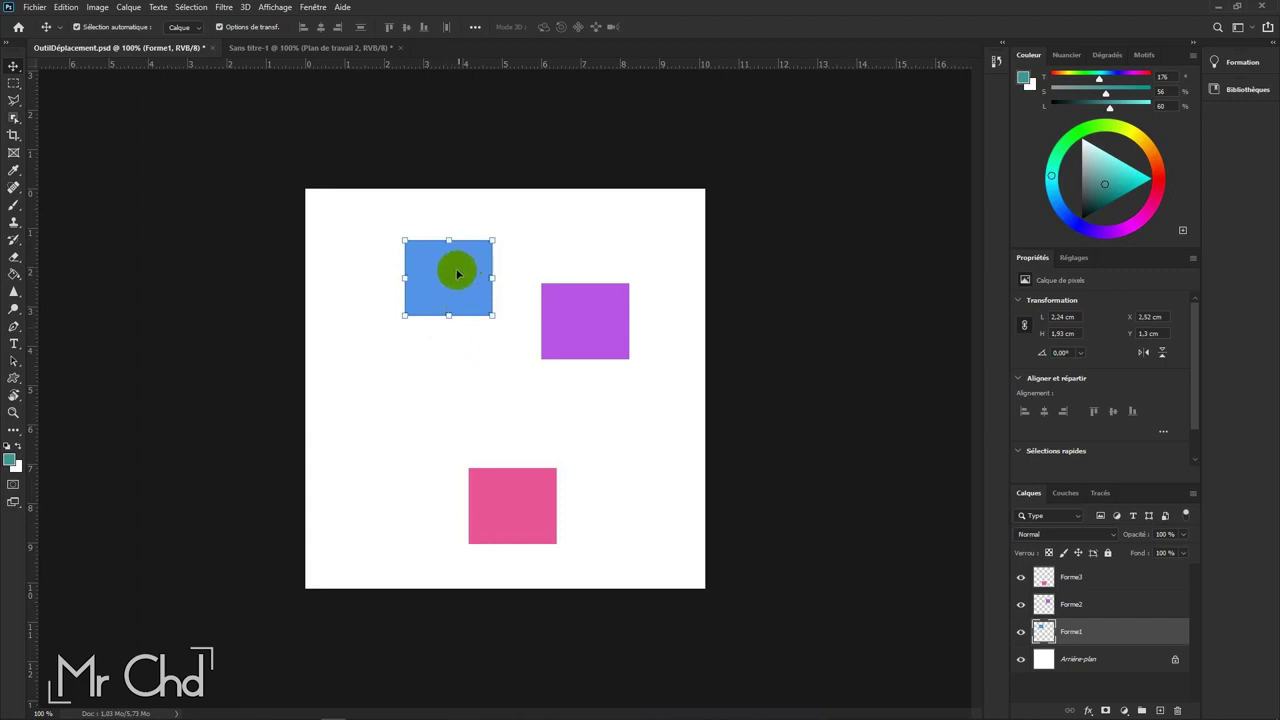
left_click(457, 270)
mouse_move(458, 260)
left_mouse_down()
mouse_move(471, 354)
mouse_move(472, 259)
mouse_move(477, 369)
mouse_move(466, 240)
mouse_move(461, 268)
left_mouse_up()
left_click(461, 268)
mouse_move(449, 265)
left_mouse_down()
mouse_move(534, 266)
mouse_move(371, 260)
mouse_move(509, 260)
mouse_move(429, 266)
mouse_move(453, 269)
mouse_move(449, 291)
mouse_move(463, 183)
mouse_move(457, 323)
mouse_move(434, 214)
mouse_move(414, 249)
mouse_move(414, 347)
mouse_move(414, 320)
mouse_move(471, 251)
mouse_move(436, 255)
left_mouse_up()
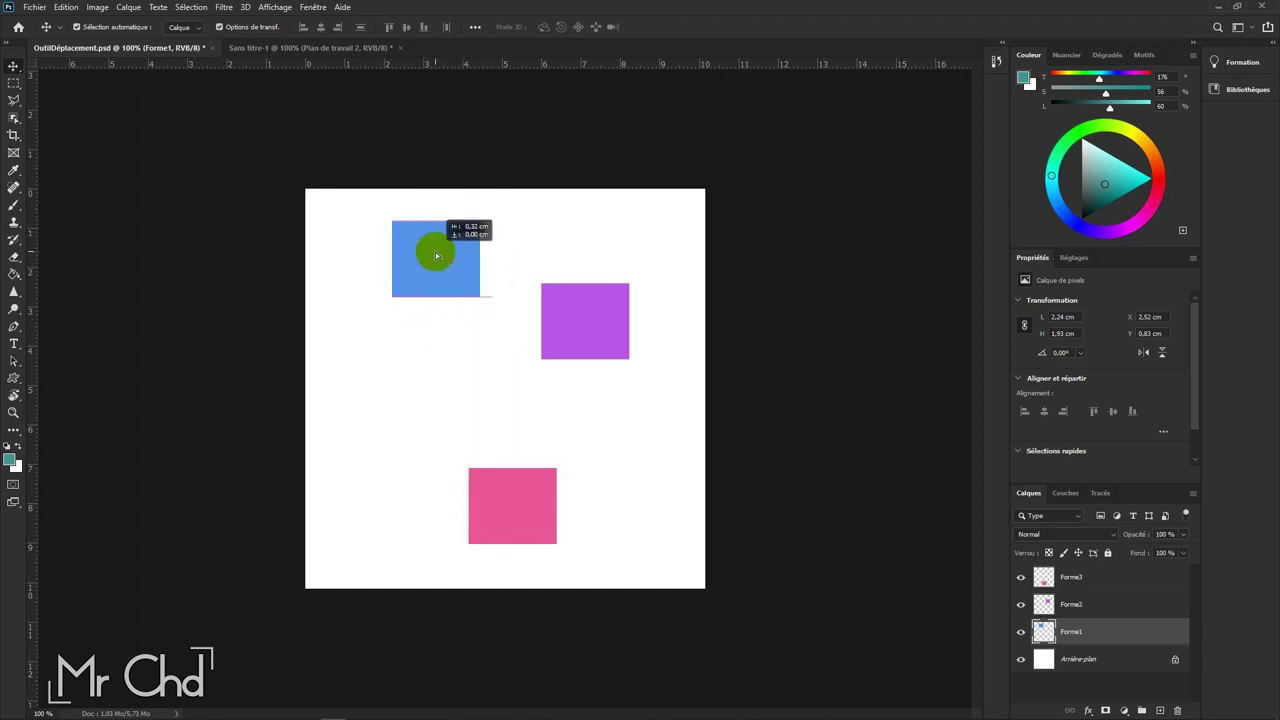
left_click_drag(436, 255, 436, 255)
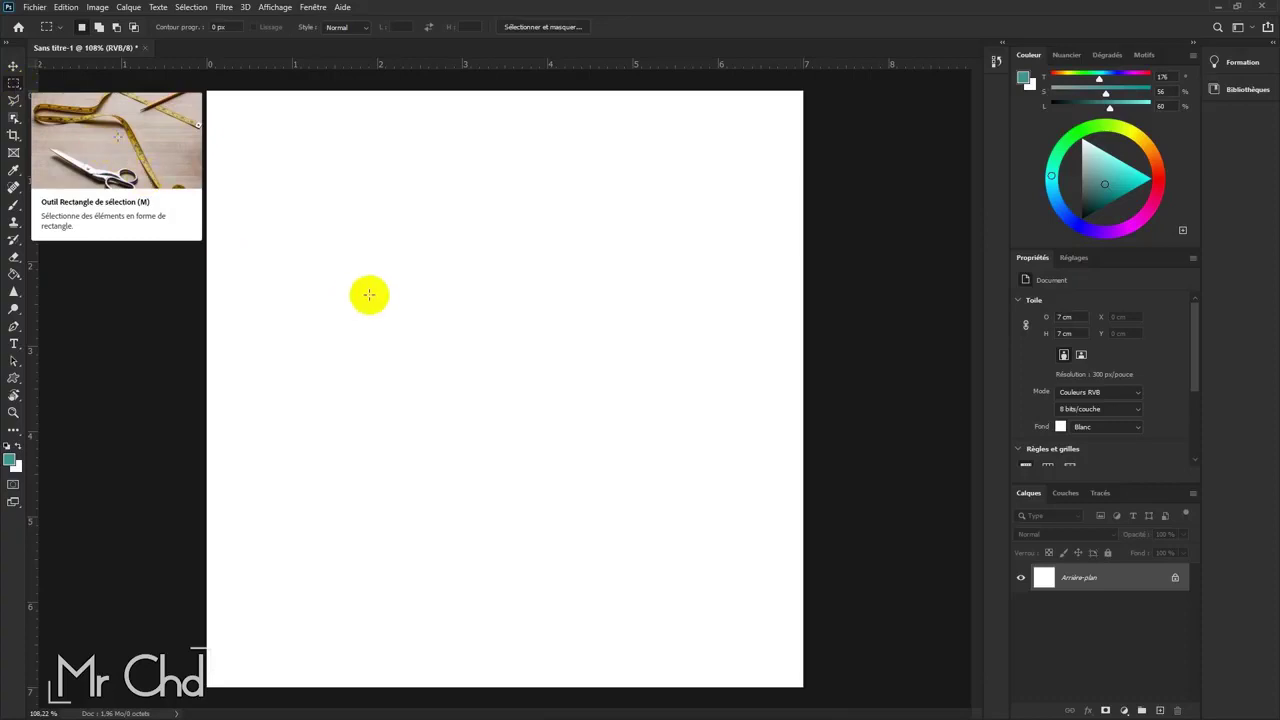
Step: Draw a square selection, then add an upper-left rectangle to it in Add mode
left_click_drag(235, 133, 720, 341)
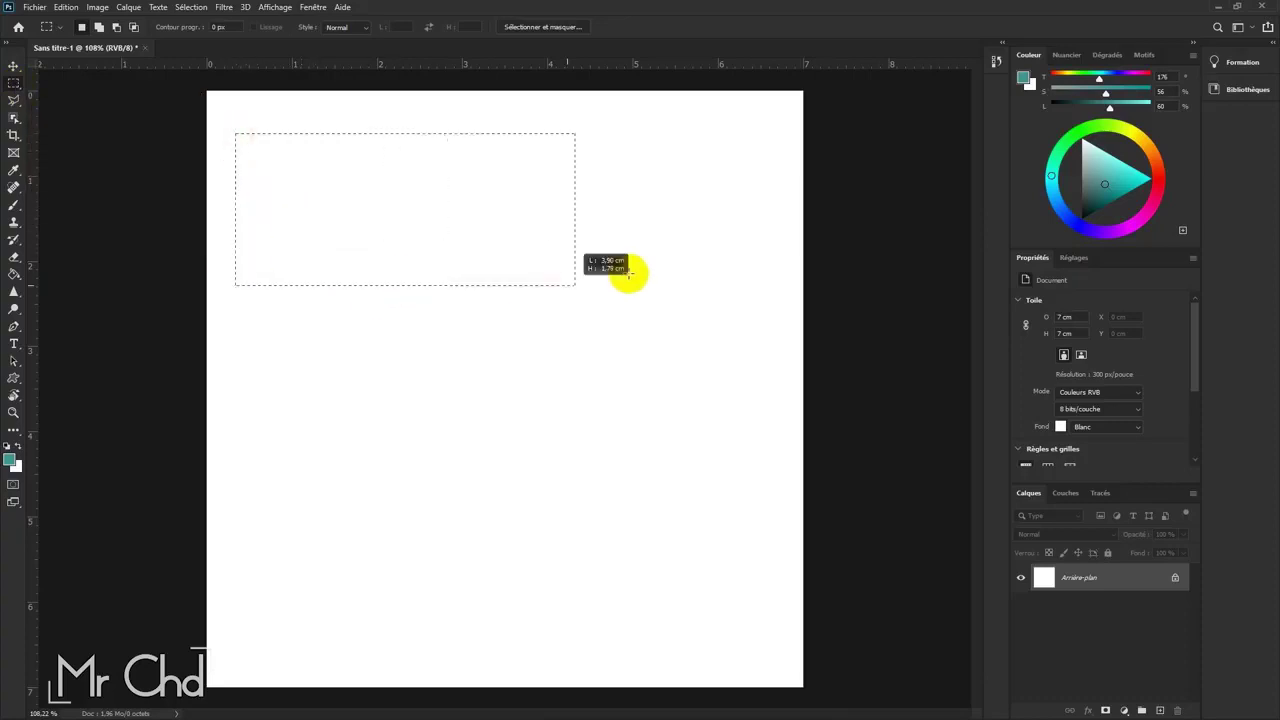
mouse_move(641, 514)
left_mouse_down()
mouse_move(309, 230)
mouse_move(254, 149)
mouse_move(294, 178)
left_mouse_up()
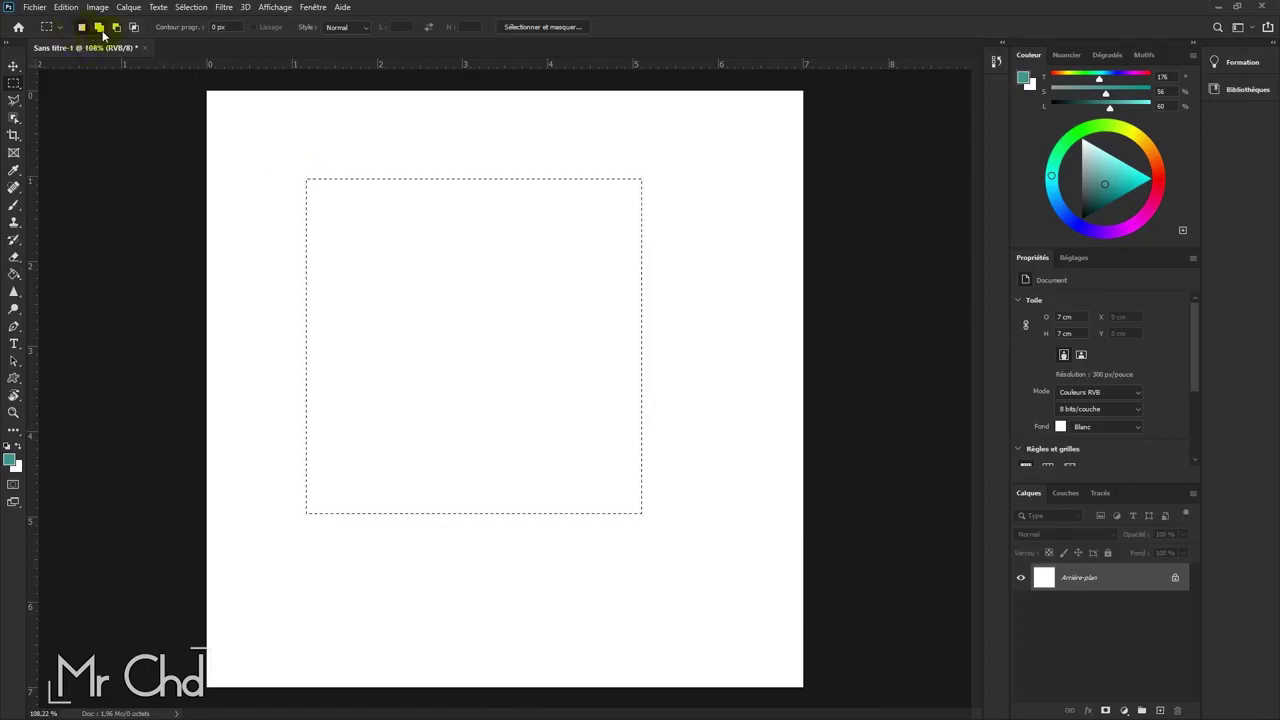
left_click(99, 28)
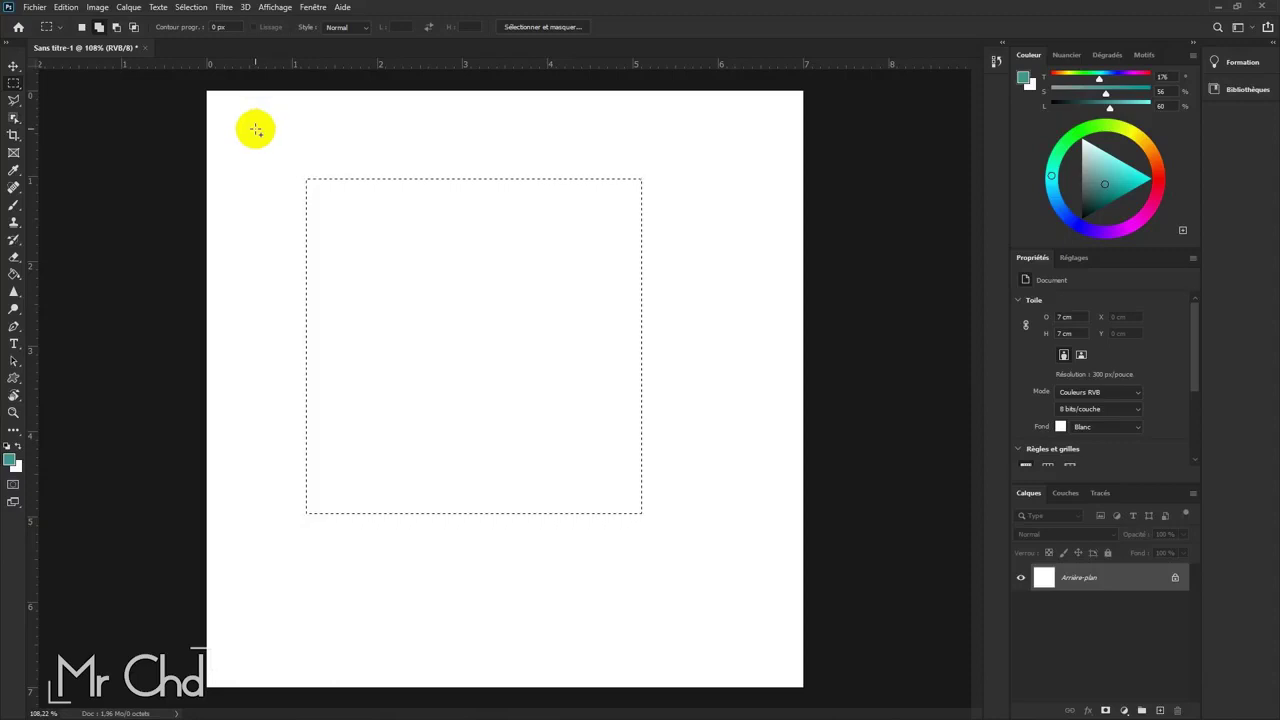
left_click_drag(254, 120, 581, 358)
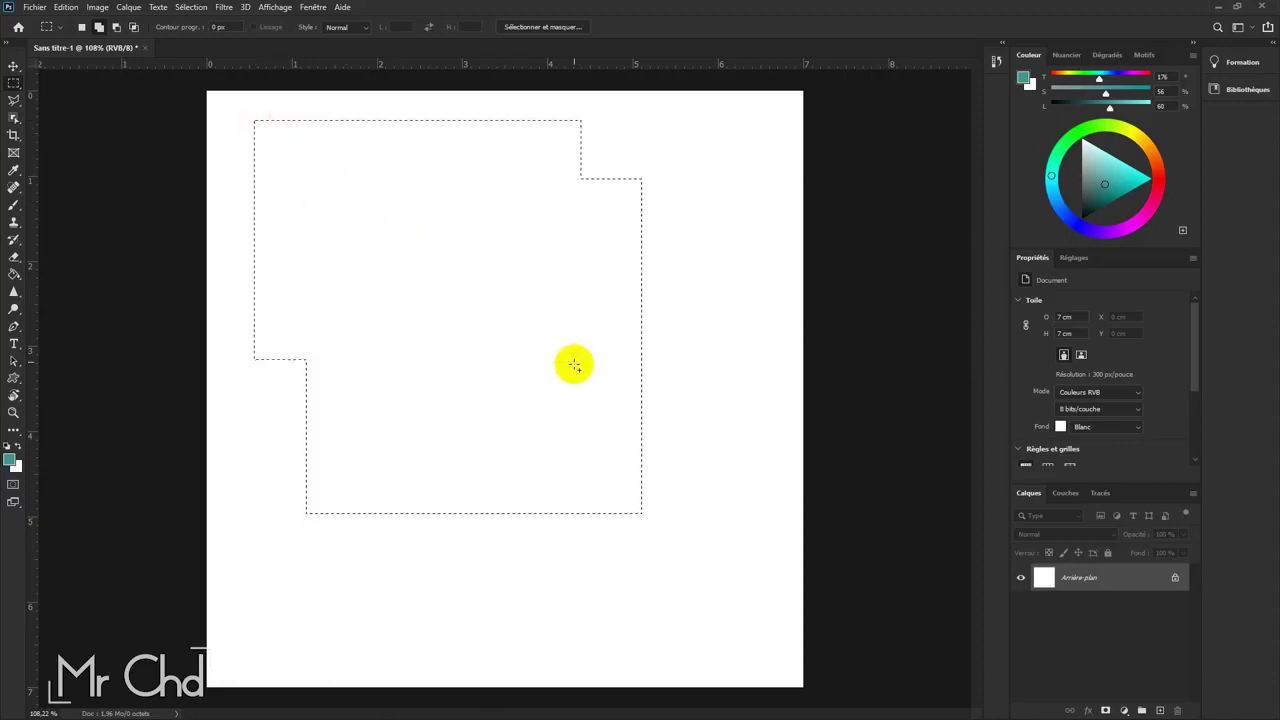
Step: Subtract the lower-right corner, then intersect with a lower-left rectangle
left_click(117, 29)
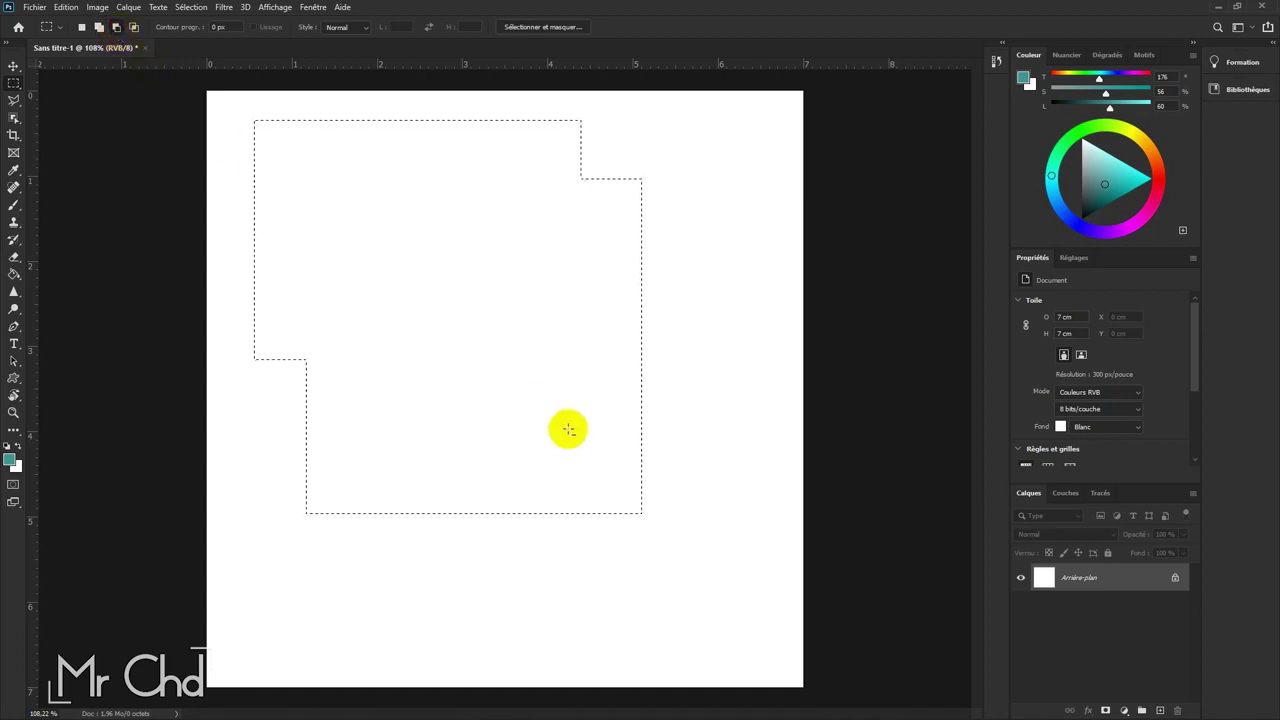
left_click_drag(712, 560, 469, 313)
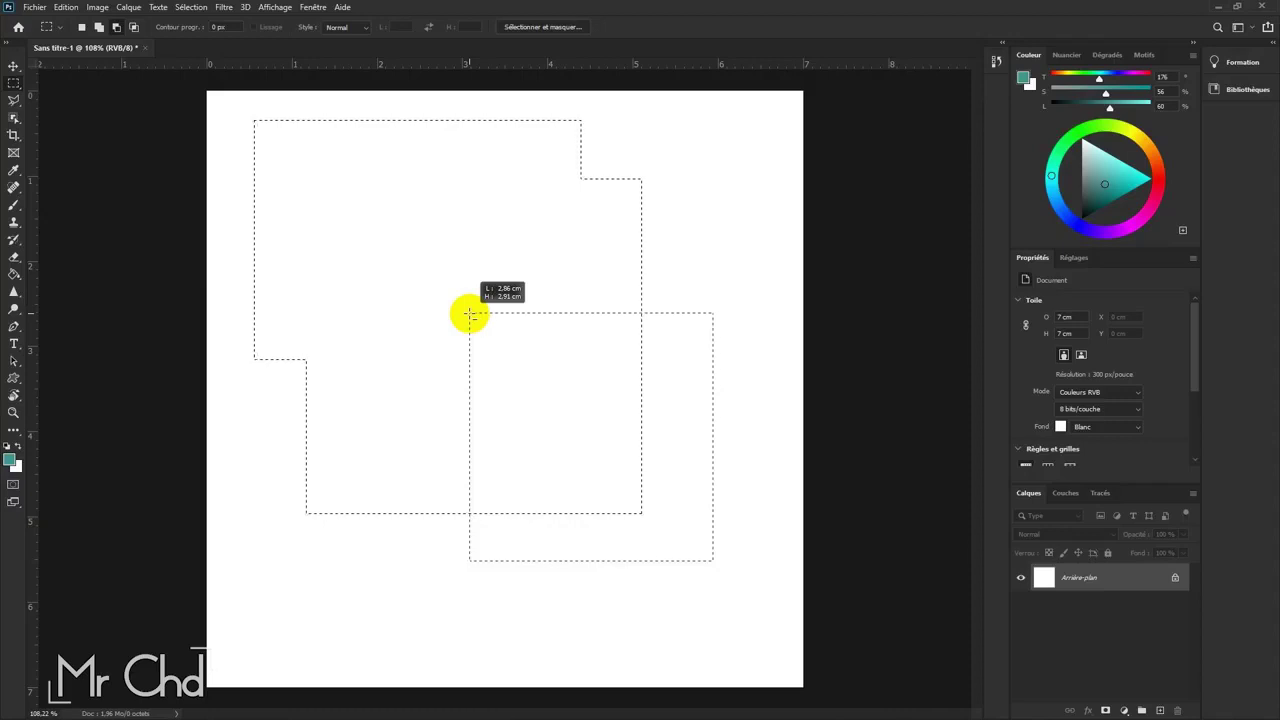
left_click_drag(469, 313, 469, 313)
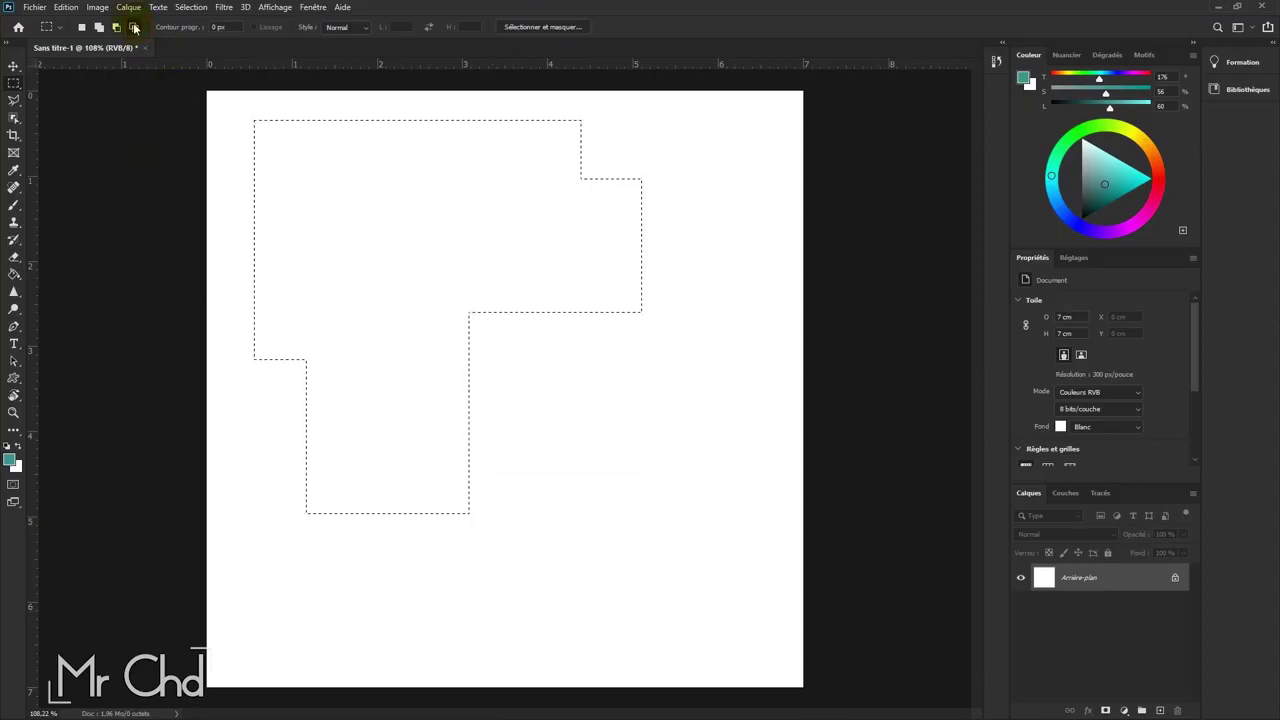
mouse_move(507, 593)
left_mouse_down()
mouse_move(283, 398)
mouse_move(256, 396)
left_mouse_up()
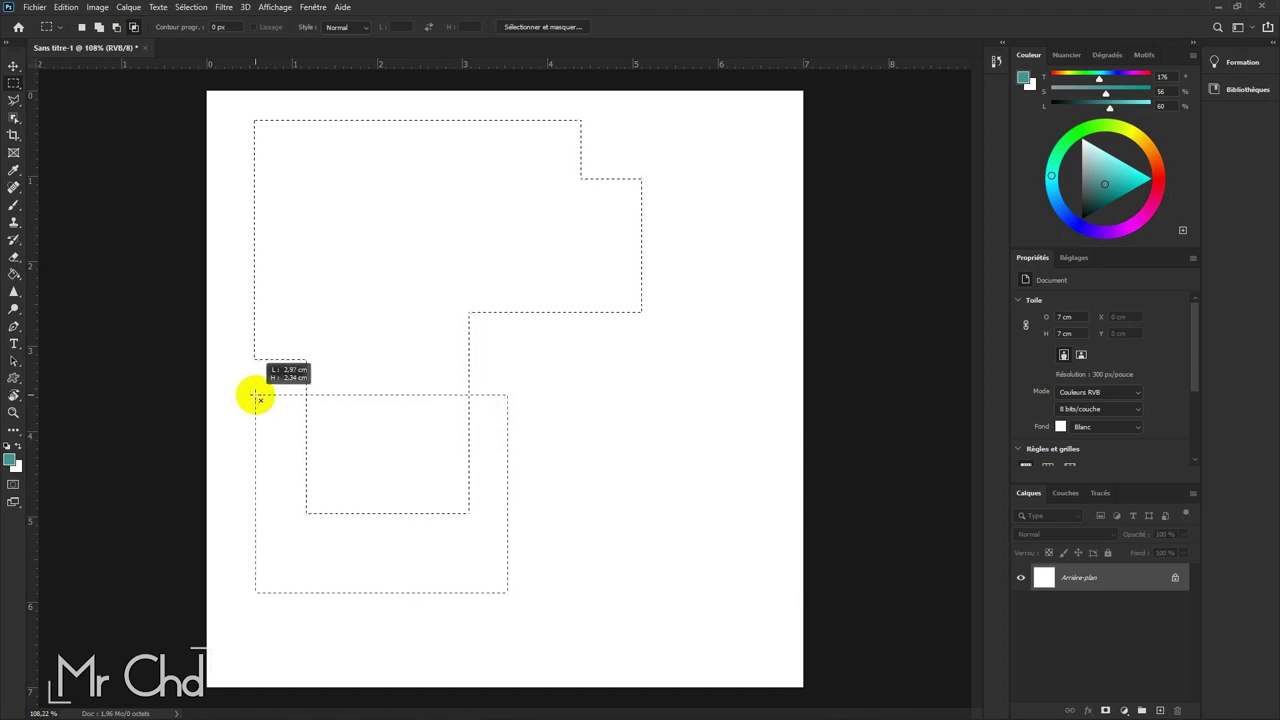
left_click_drag(256, 396, 256, 396)
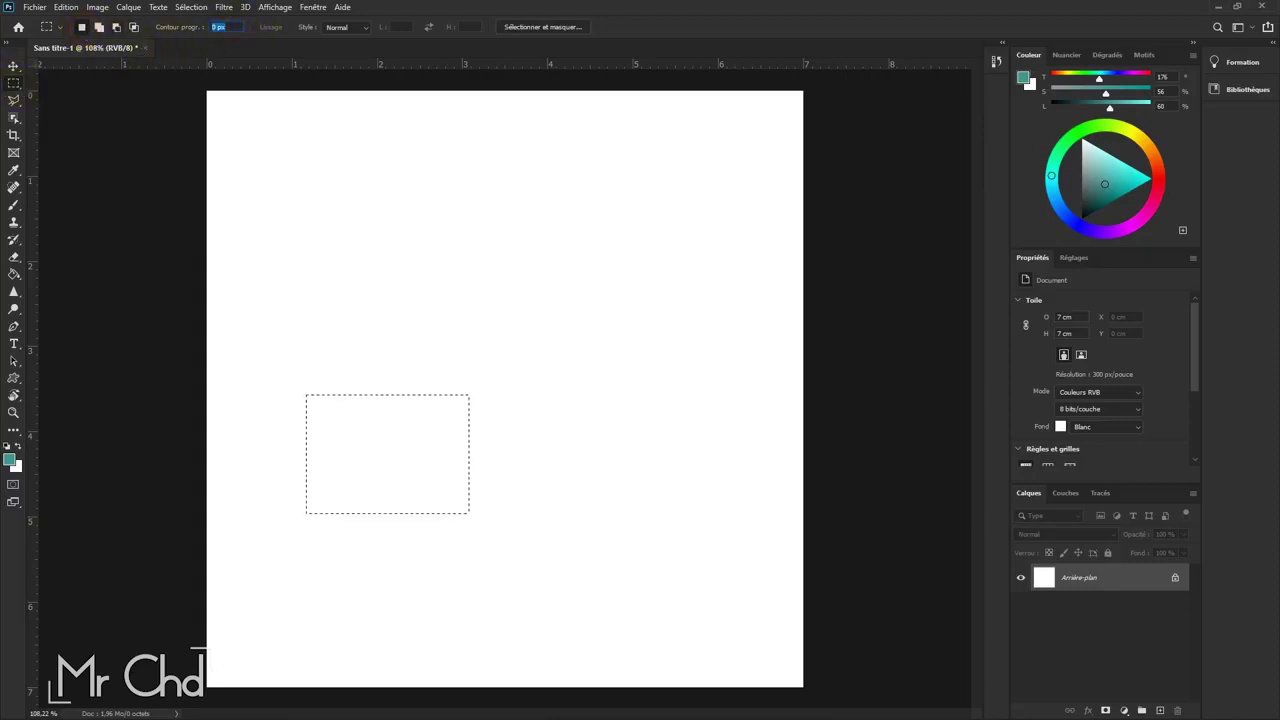
type("5")
Step: Draw a large square selection feathered at 50 px, then reset the feather to 0 px
mouse_move(370, 216)
left_mouse_down()
mouse_move(610, 424)
mouse_move(716, 562)
left_mouse_up()
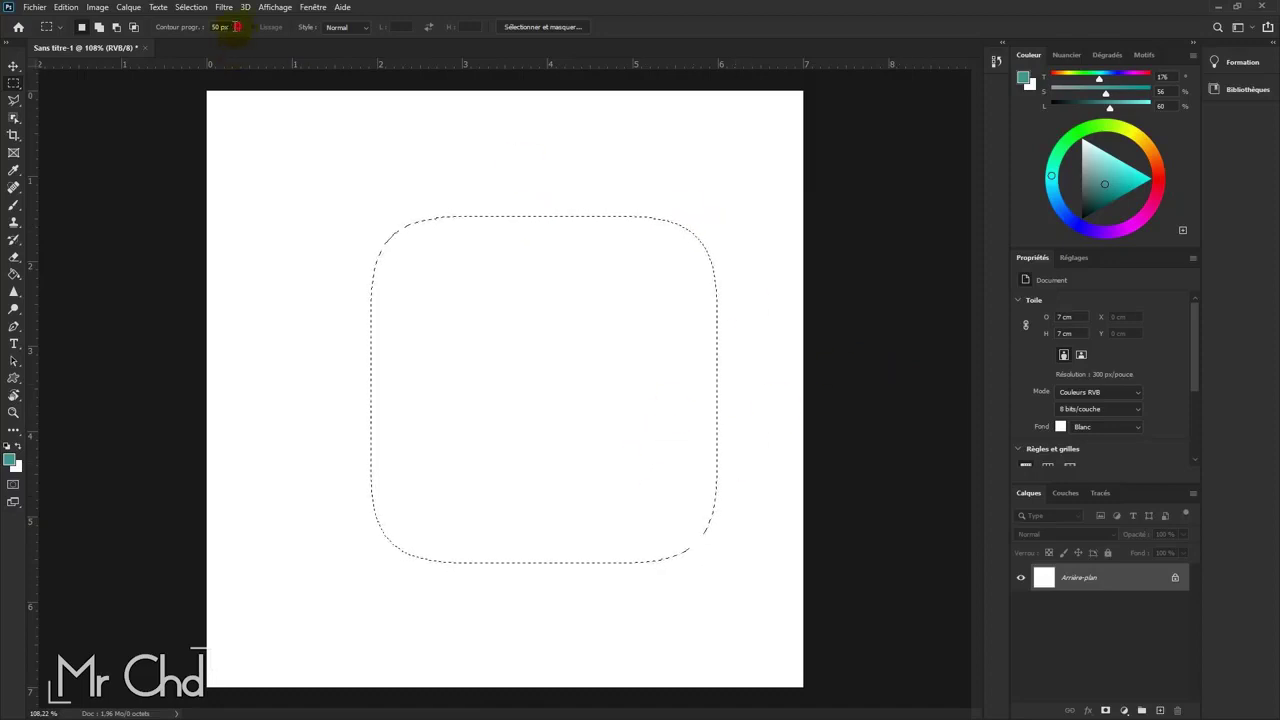
type("0")
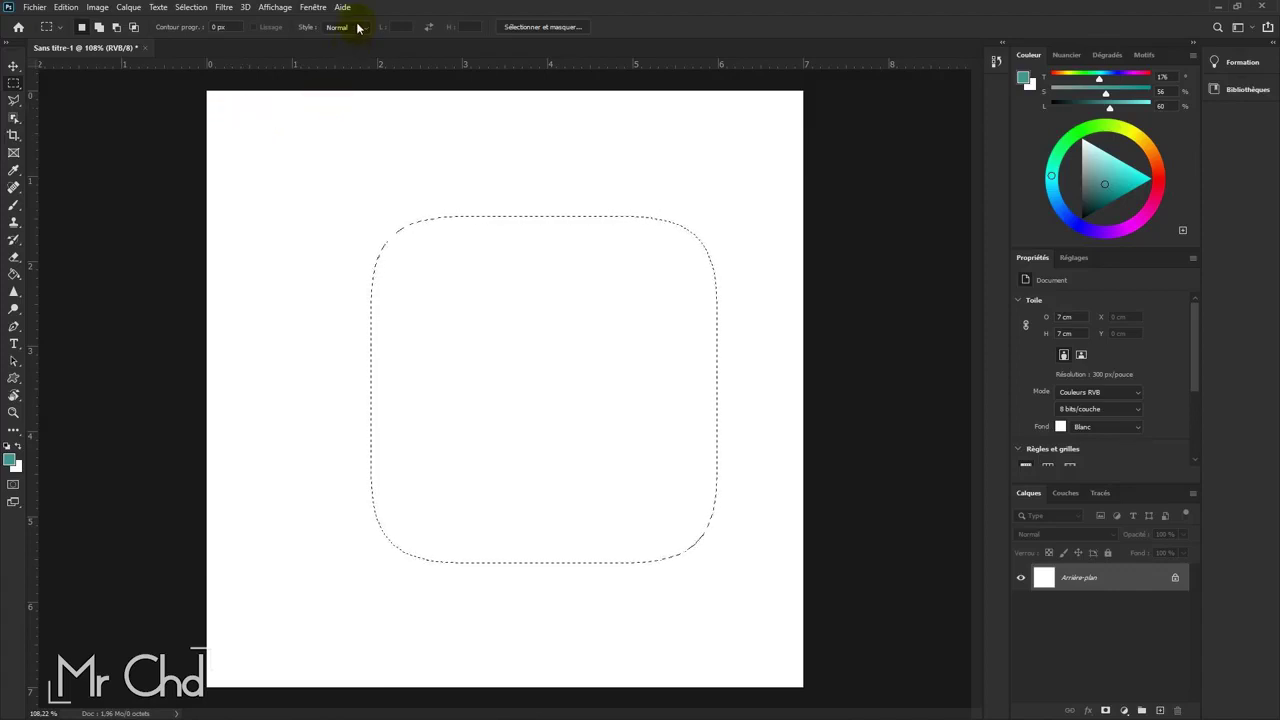
Step: Set Style to Prop. fixes with height ratio 2 and draw a tall 1:2 selection
left_click(354, 31)
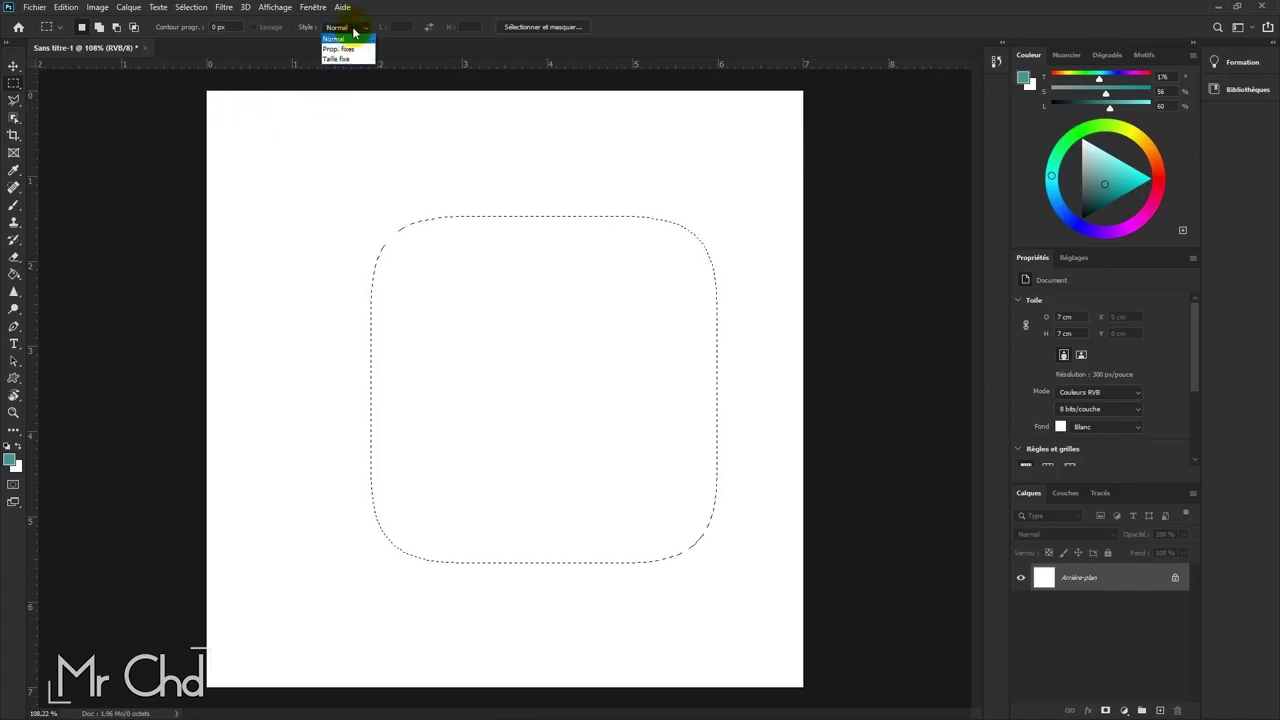
left_click(342, 48)
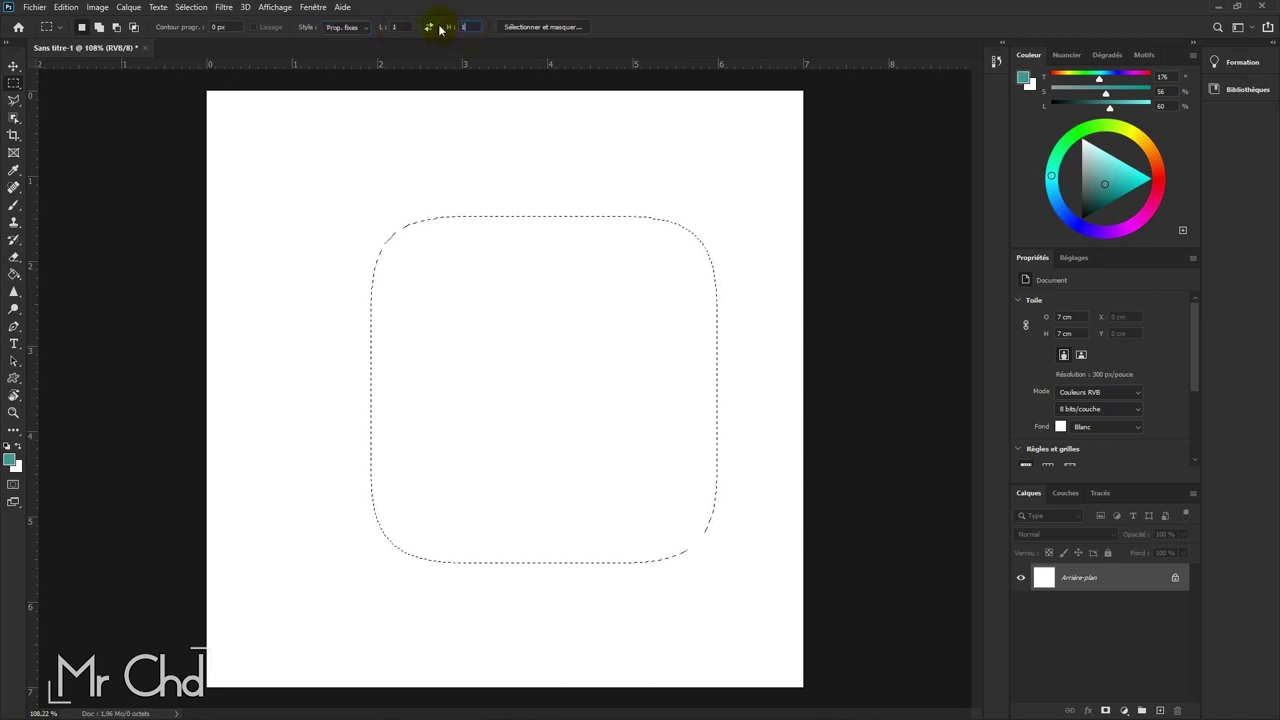
mouse_move(287, 145)
left_mouse_down()
mouse_move(729, 576)
mouse_move(698, 555)
left_mouse_up()
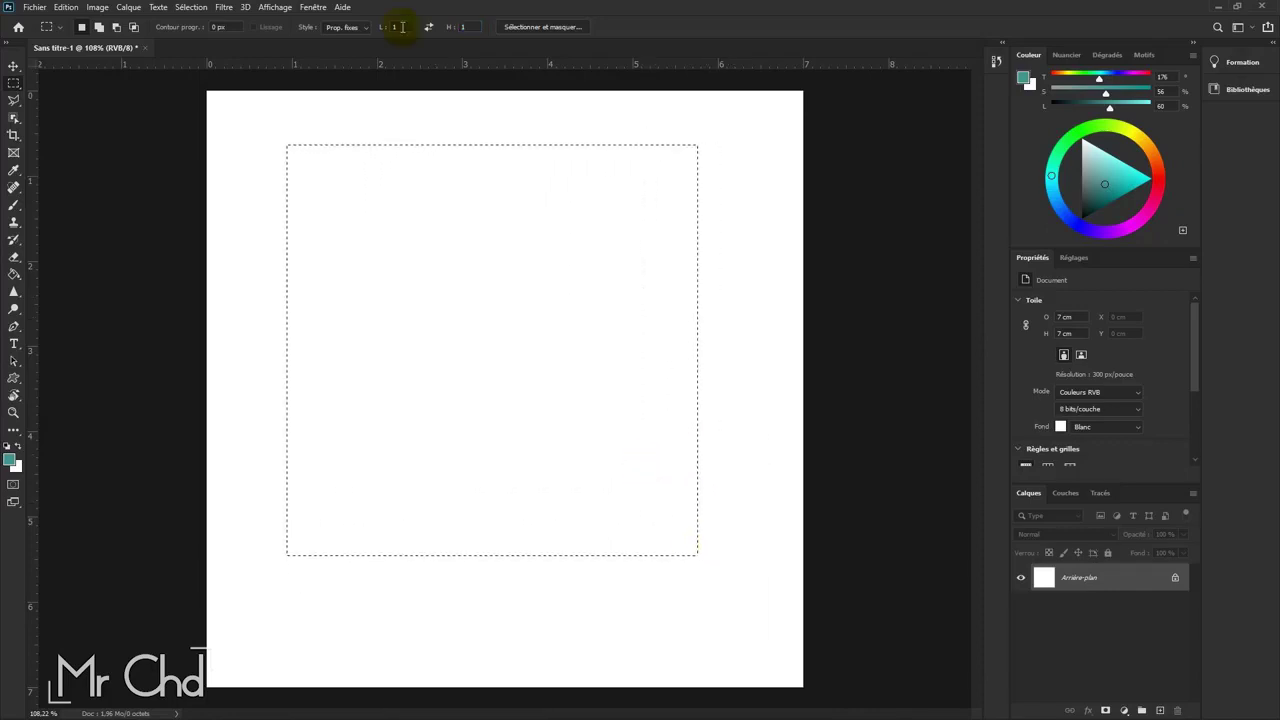
double_click(471, 27)
type("2")
left_click_drag(263, 147, 627, 551)
mouse_move(578, 472)
left_mouse_down()
mouse_move(642, 548)
mouse_move(618, 504)
left_mouse_up()
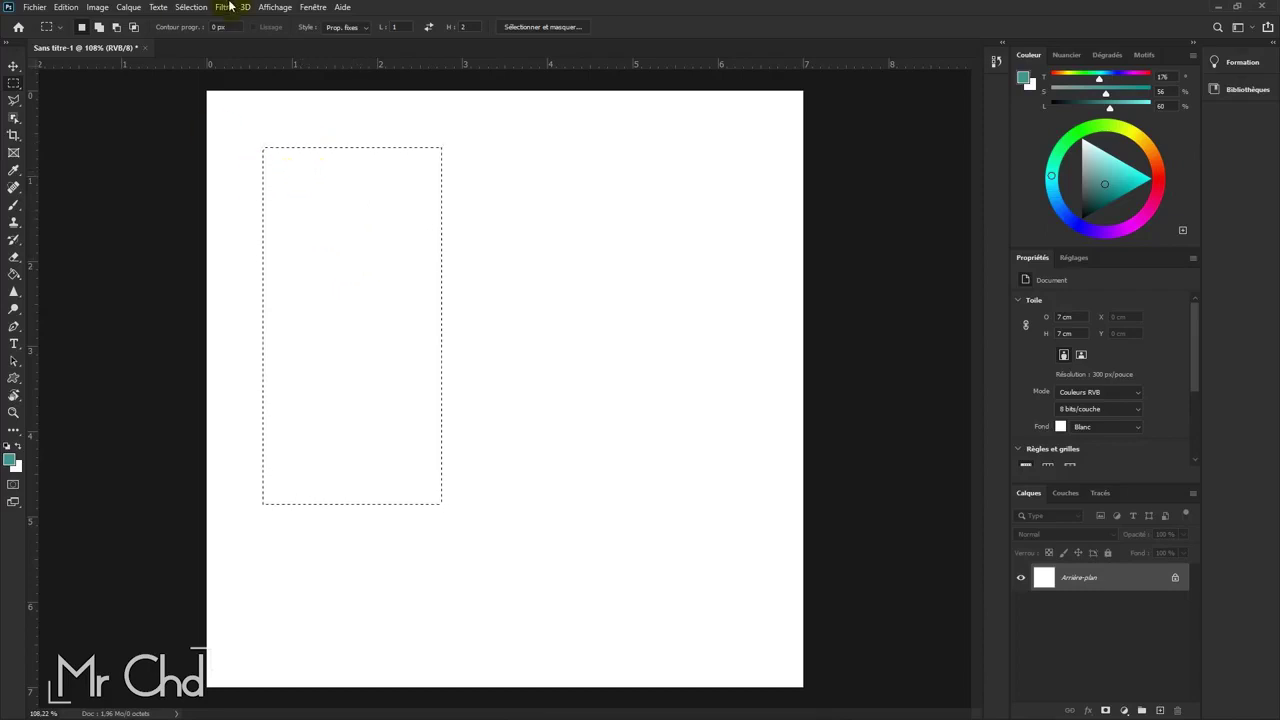
Step: Invert the tall selection, then deselect everything on the canvas
left_click(184, 7)
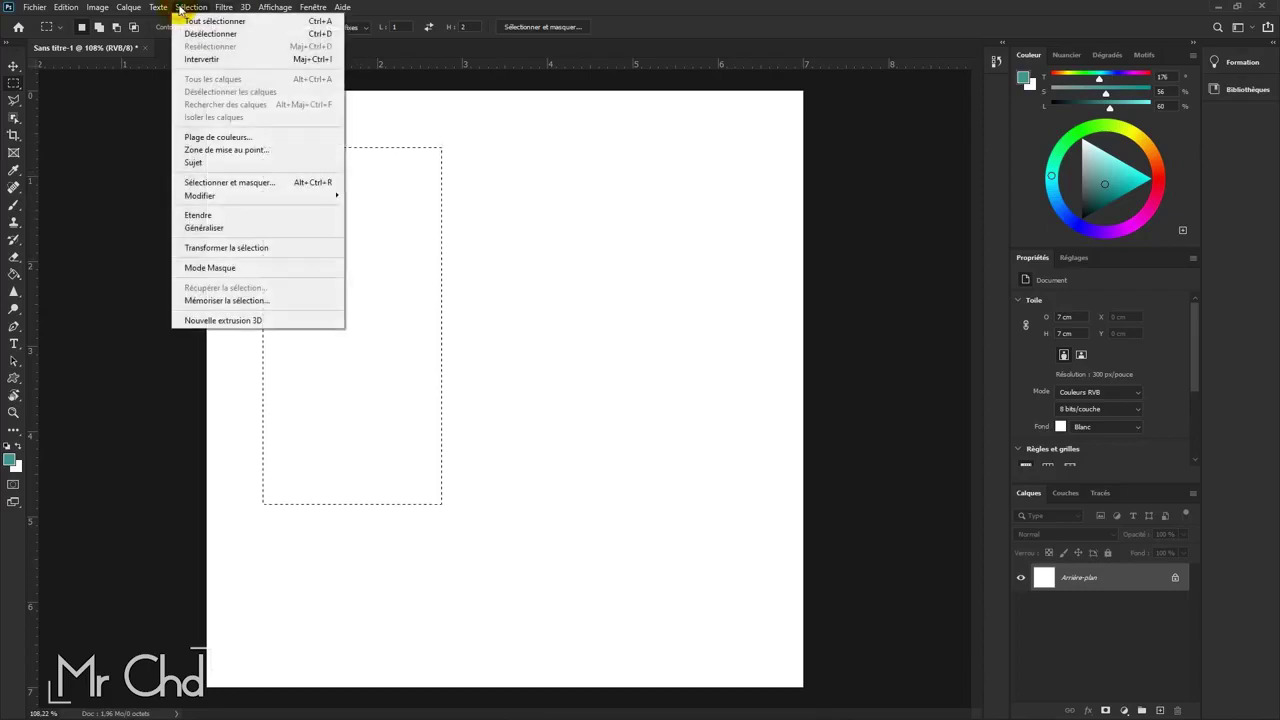
left_click(215, 62)
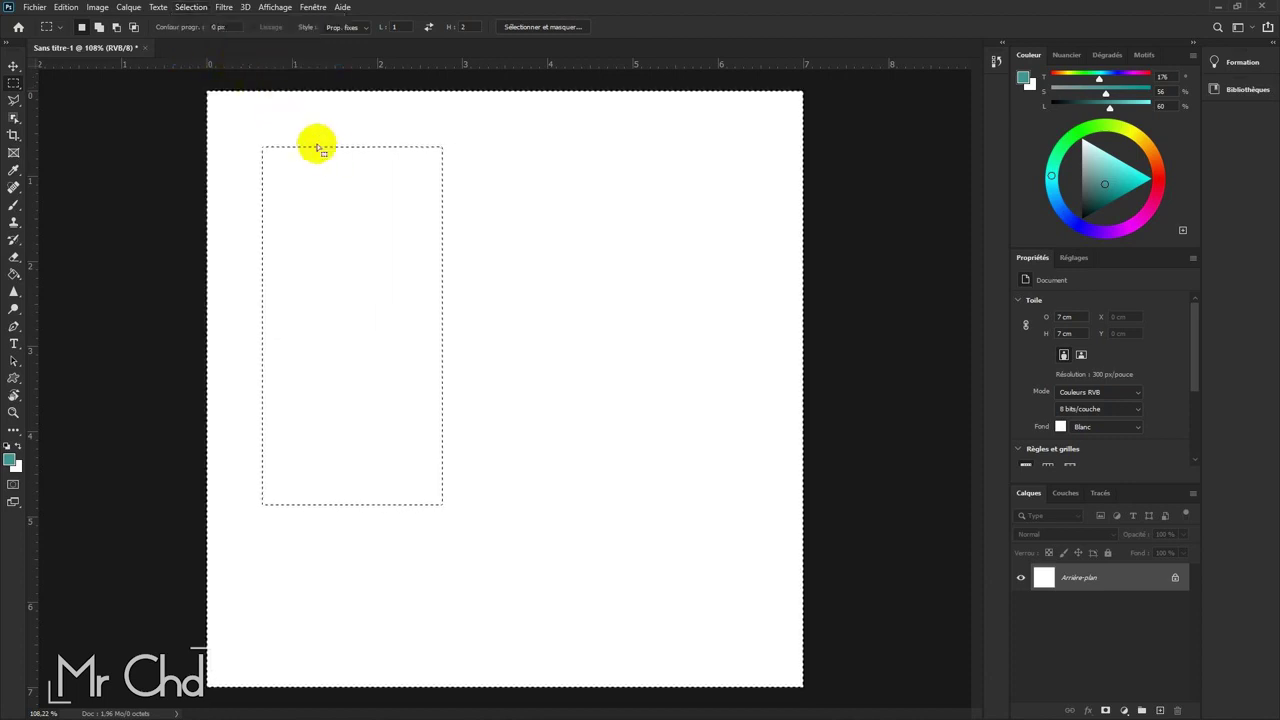
left_click(192, 12)
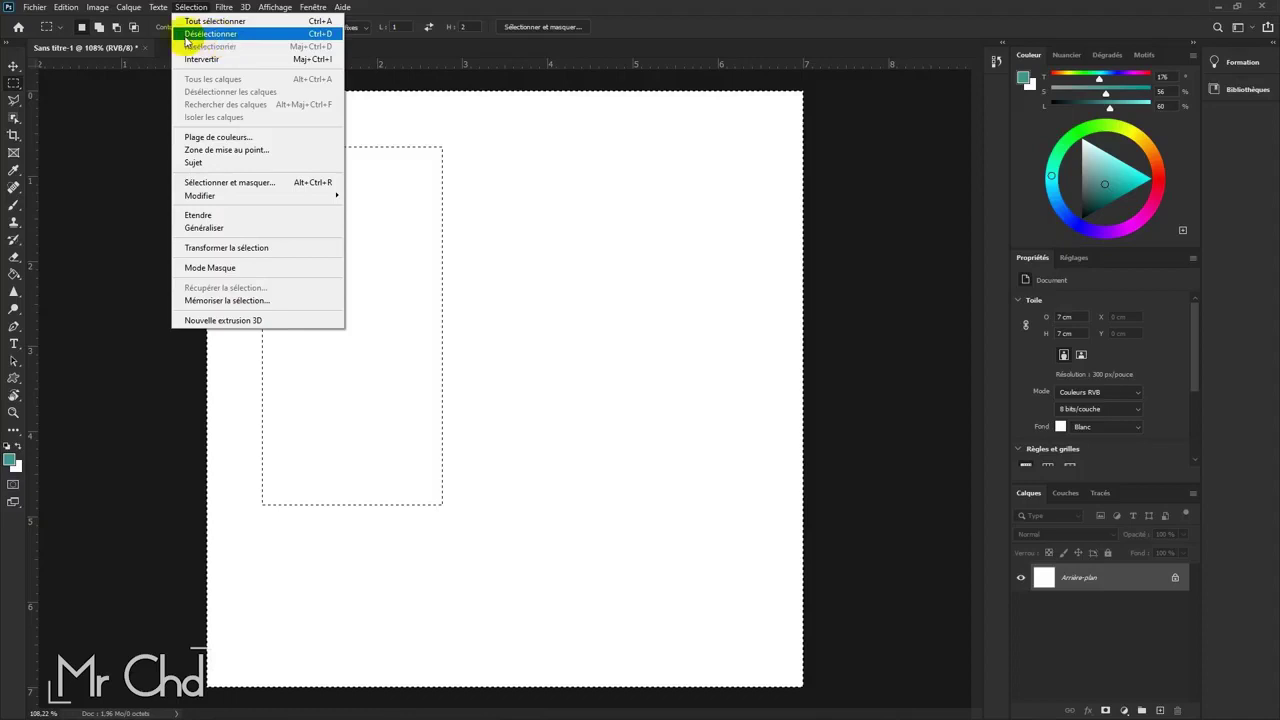
left_click(222, 40)
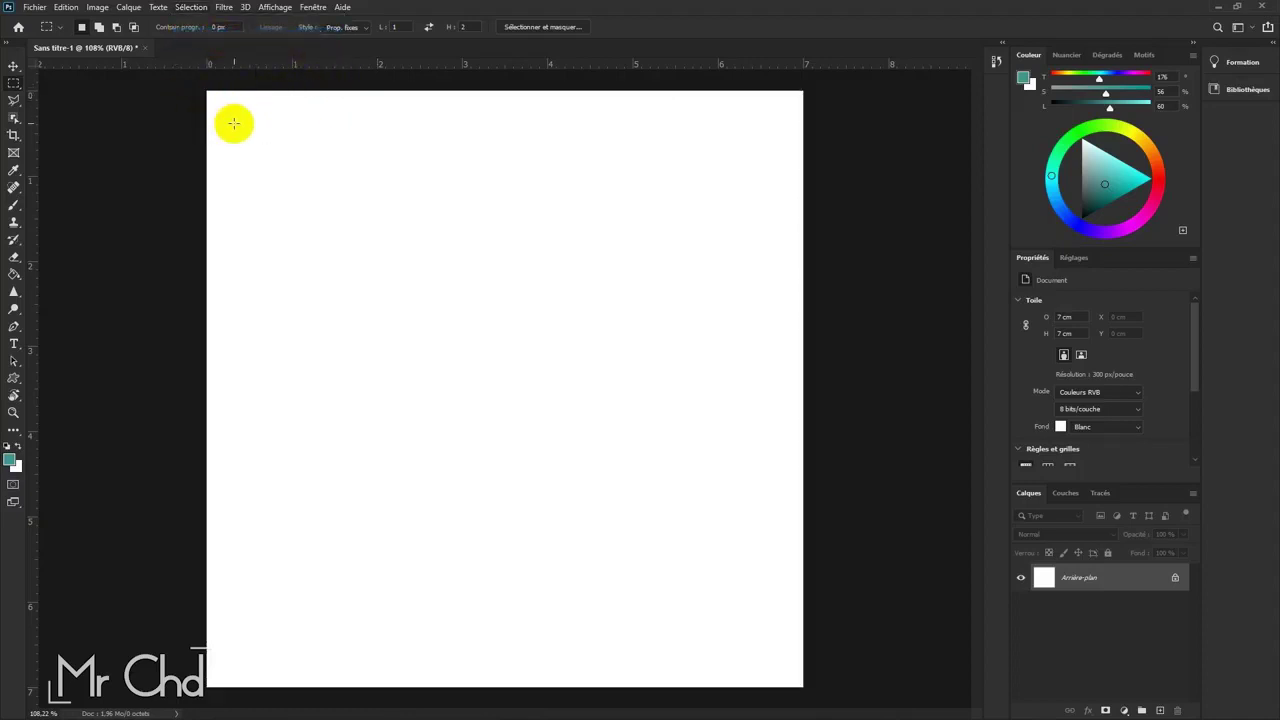
Step: Draw a circular selection of about 3.3 cm with the Elliptical Marquee, keeping Normal style
right_click(17, 86)
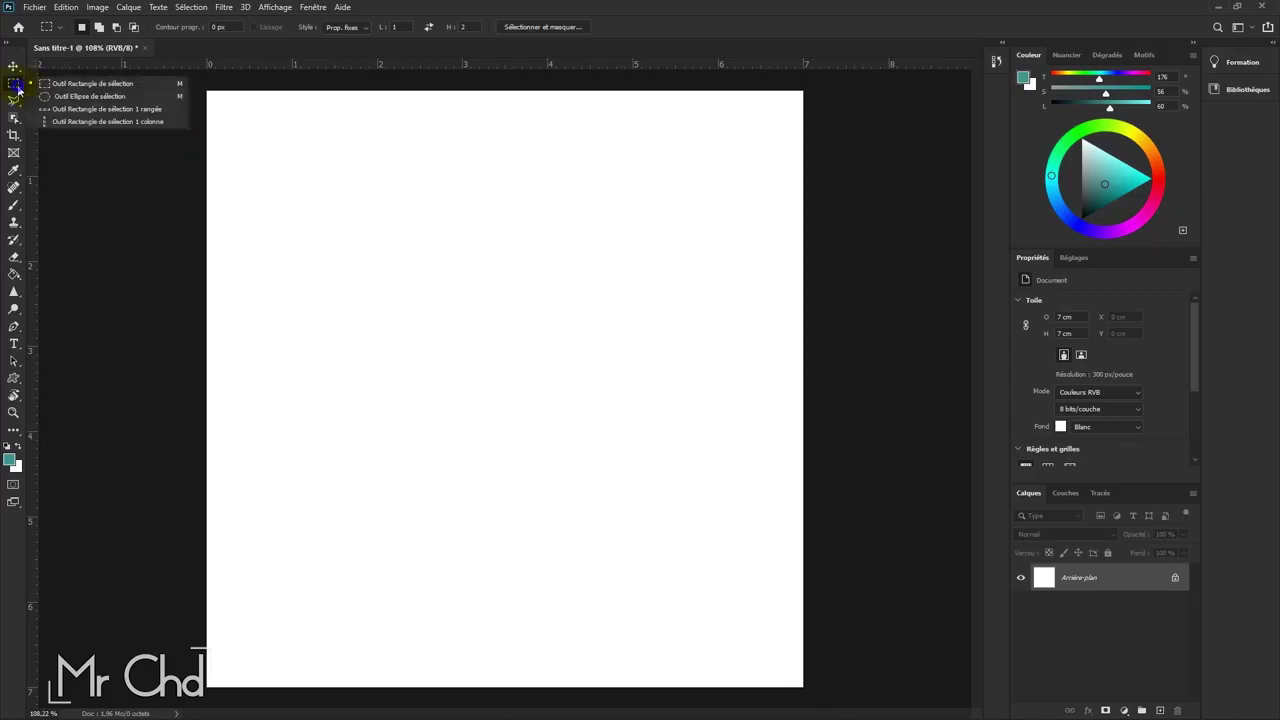
left_click(93, 97)
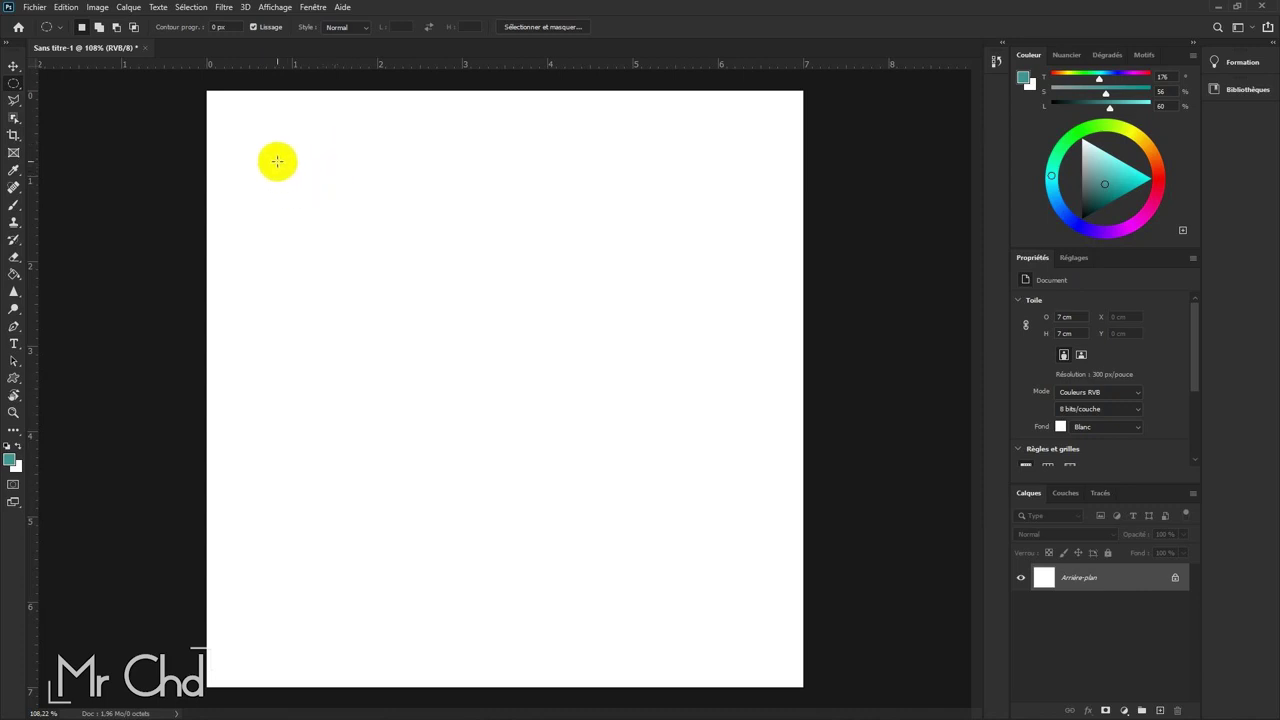
mouse_move(268, 157)
left_mouse_down()
mouse_move(871, 211)
mouse_move(699, 274)
left_mouse_up()
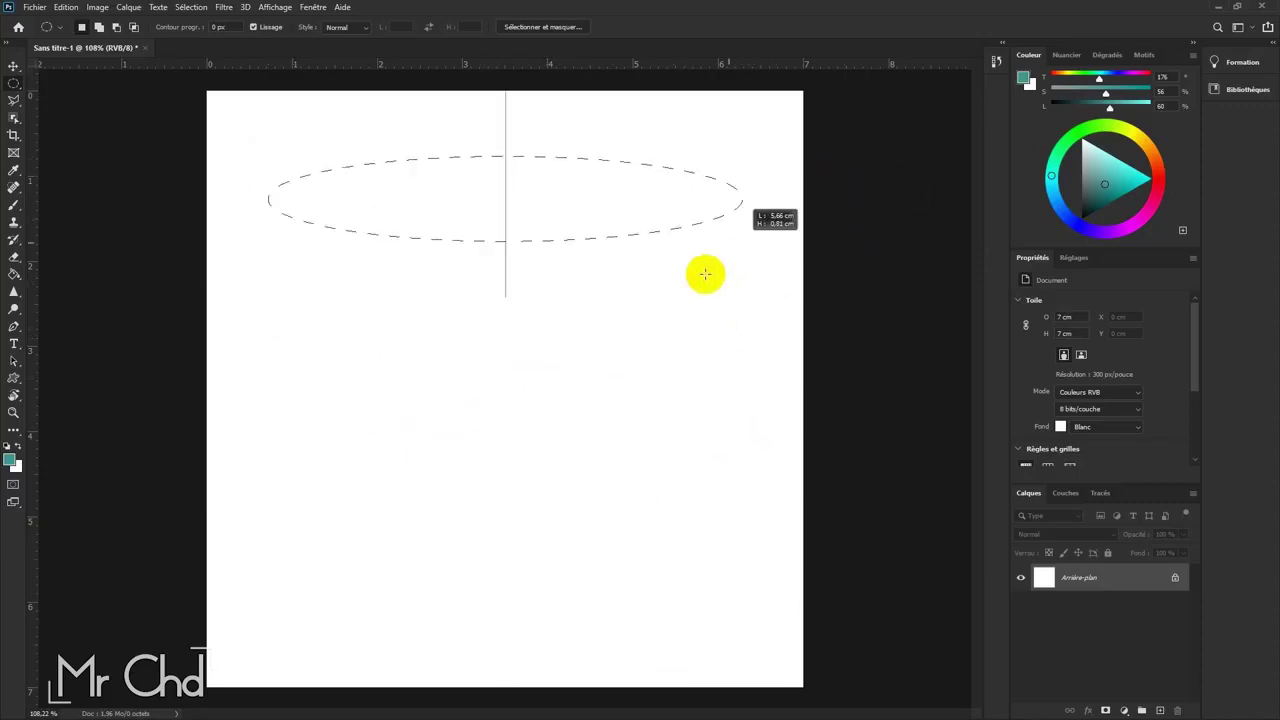
mouse_move(699, 274)
left_mouse_down()
mouse_move(750, 488)
mouse_move(800, 569)
left_mouse_up()
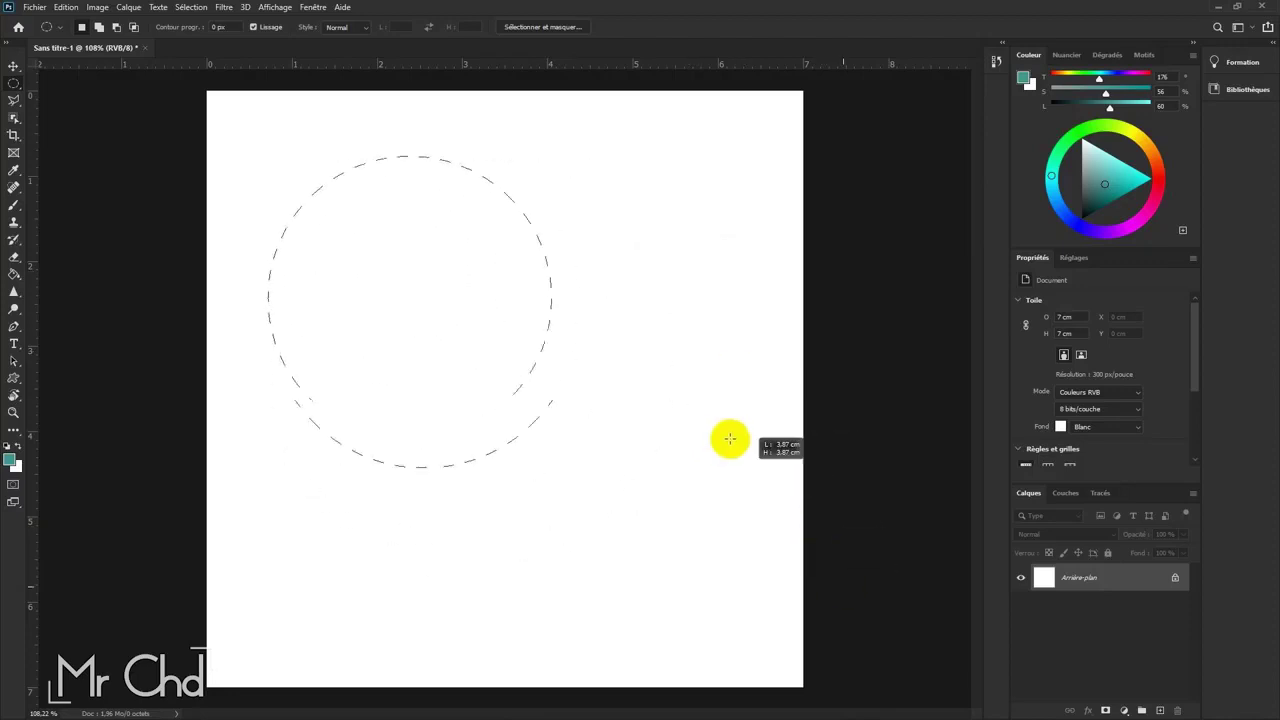
left_click_drag(800, 569, 631, 437)
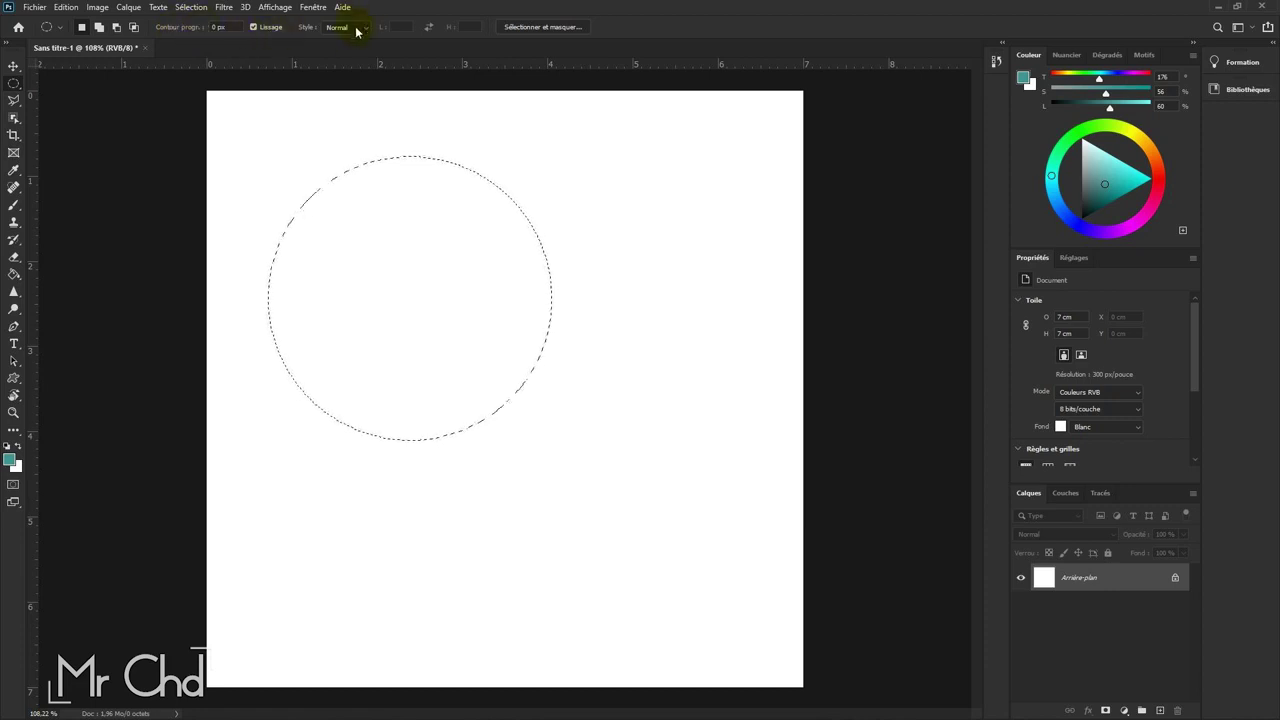
left_click(355, 28)
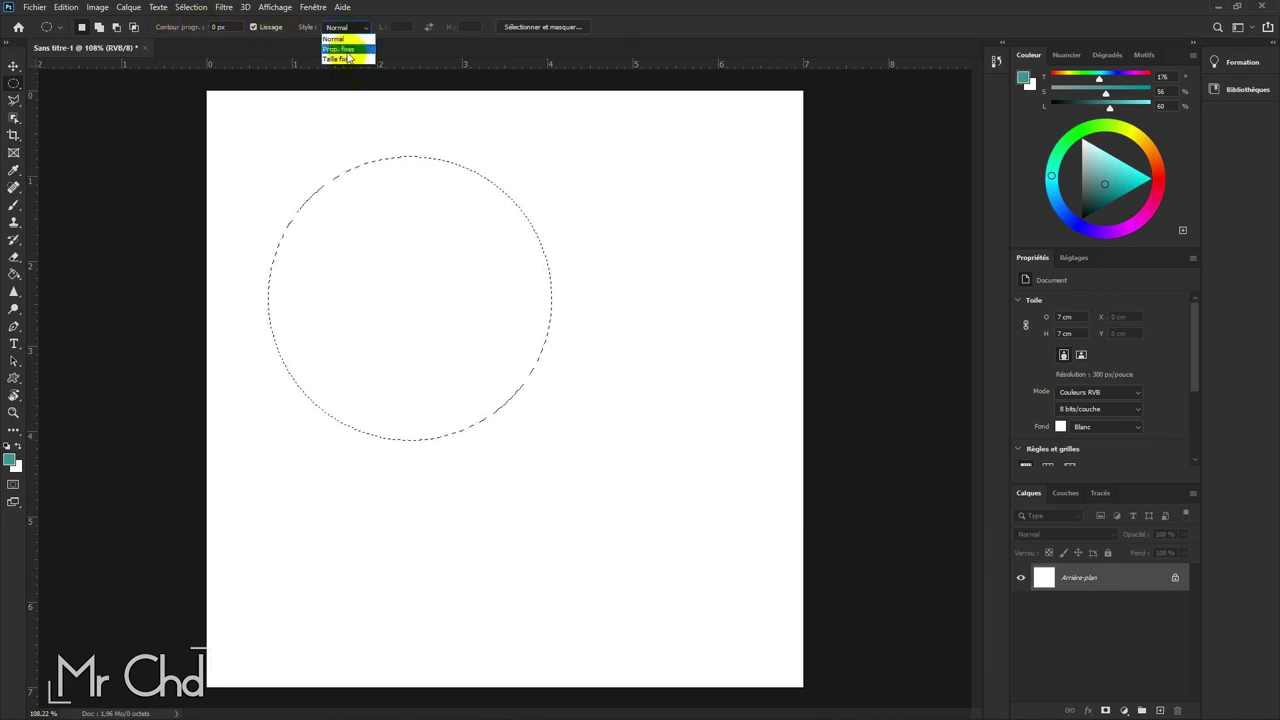
left_click(363, 29)
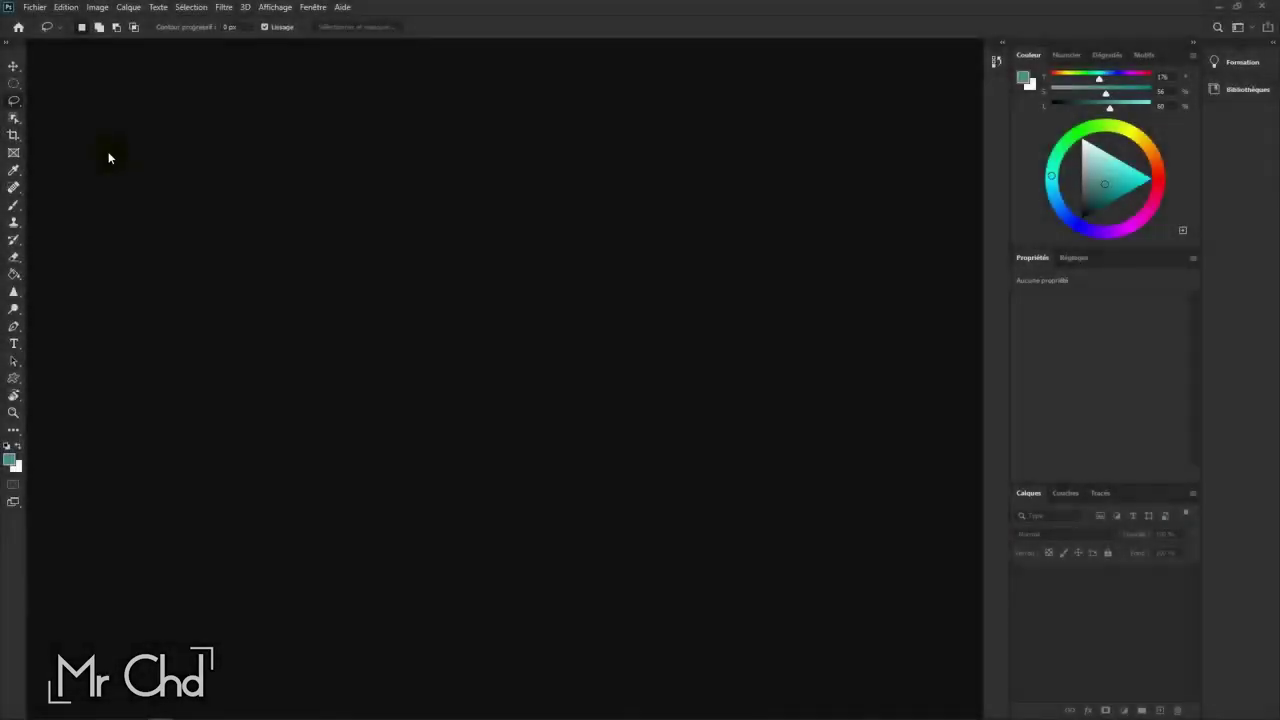
Step: Open Paradise.jpg and lasso a freehand outline around the right-hand cloud
left_click(22, 5)
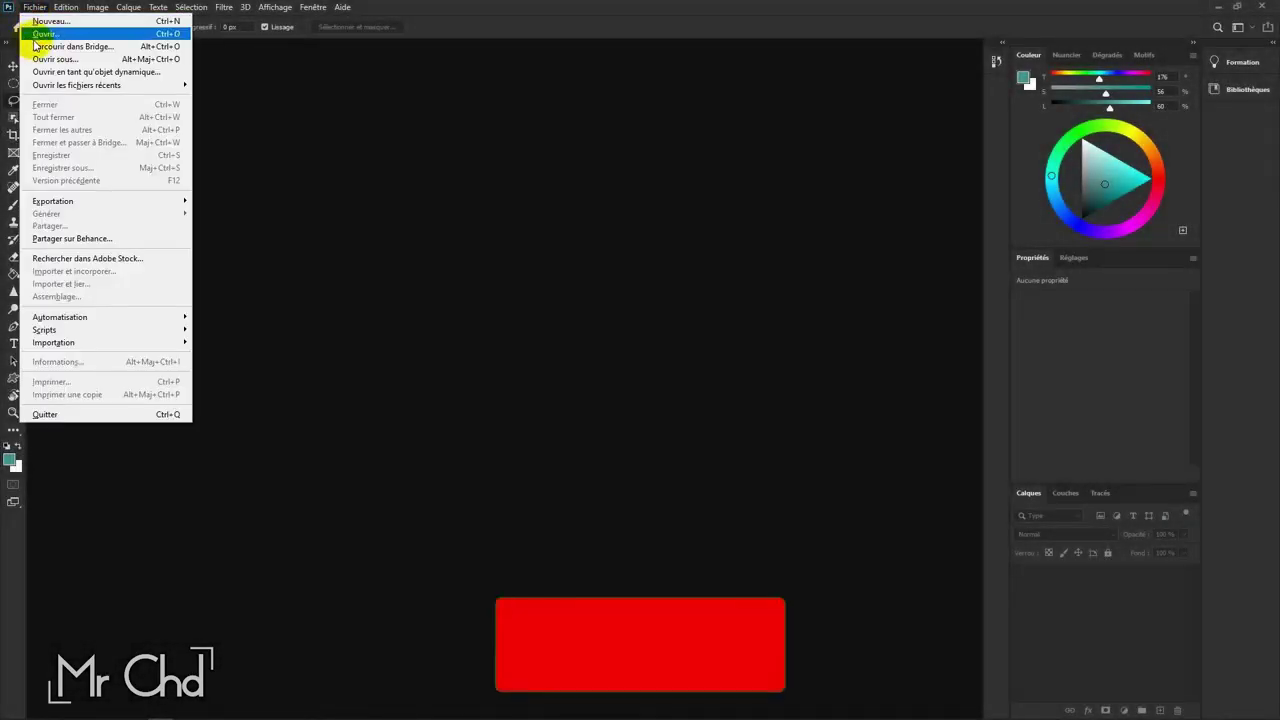
left_click(44, 28)
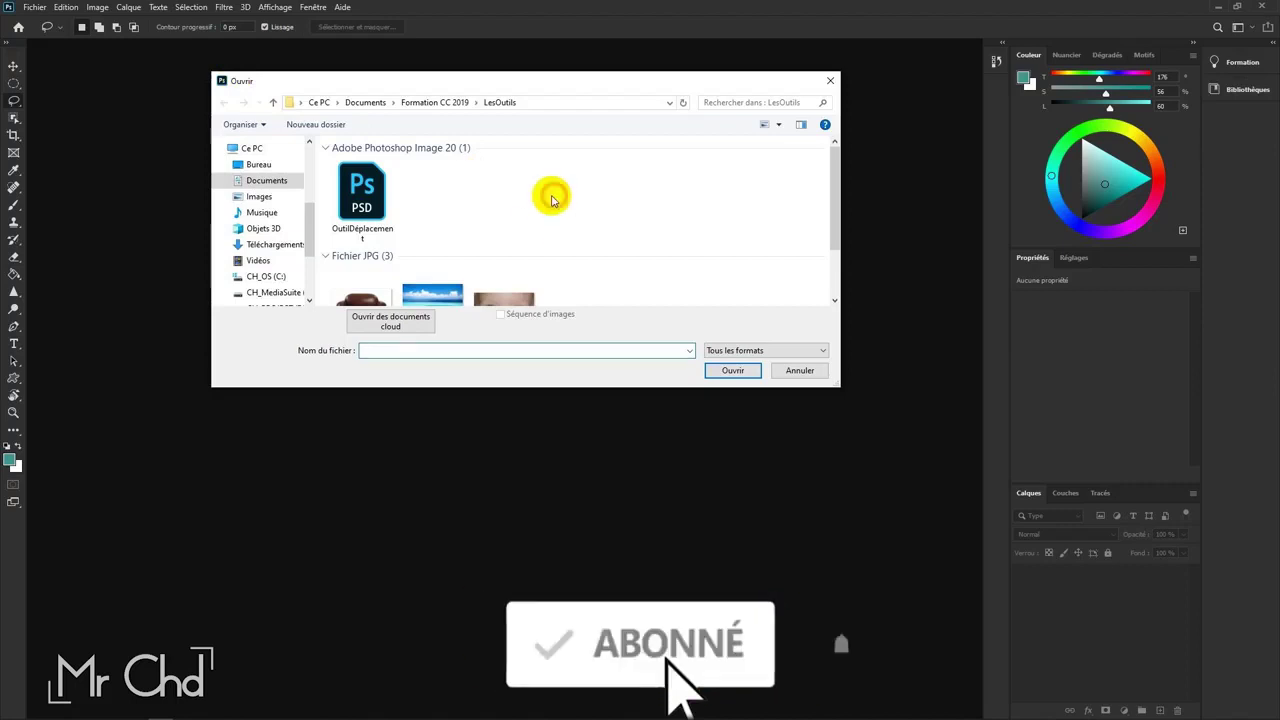
scroll(551, 200, "down", 2)
left_click(428, 276)
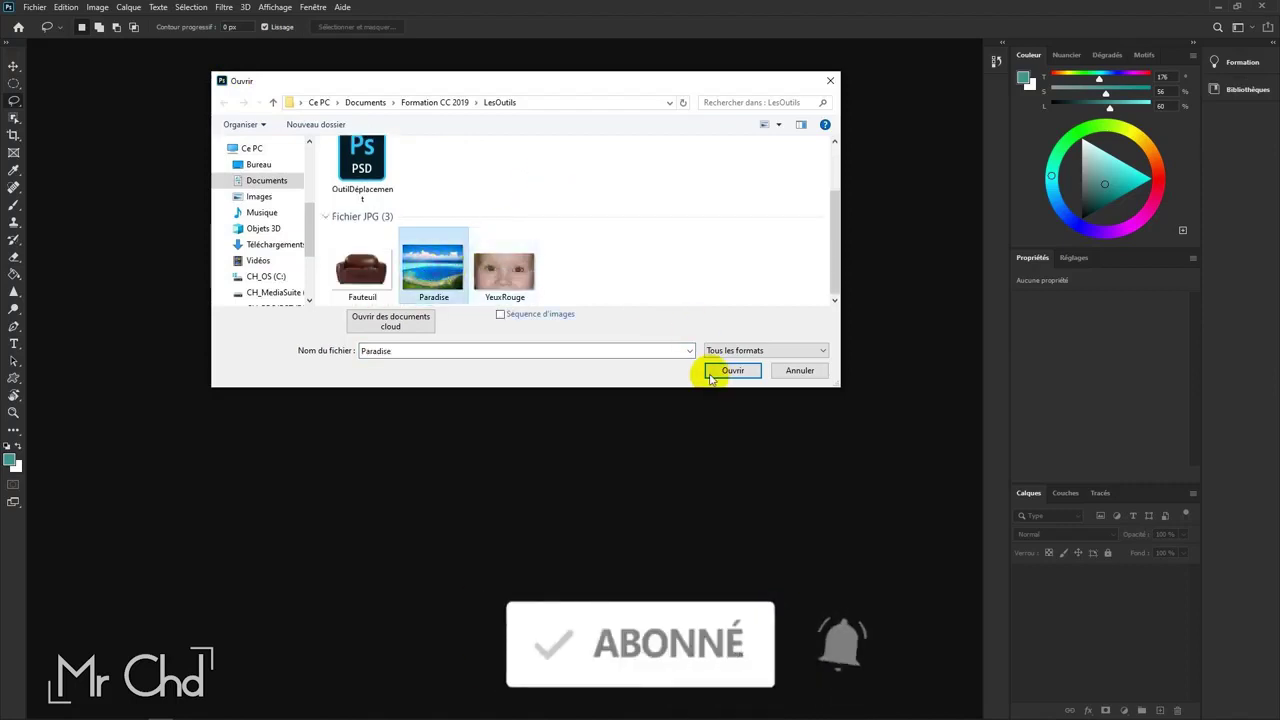
left_click(724, 370)
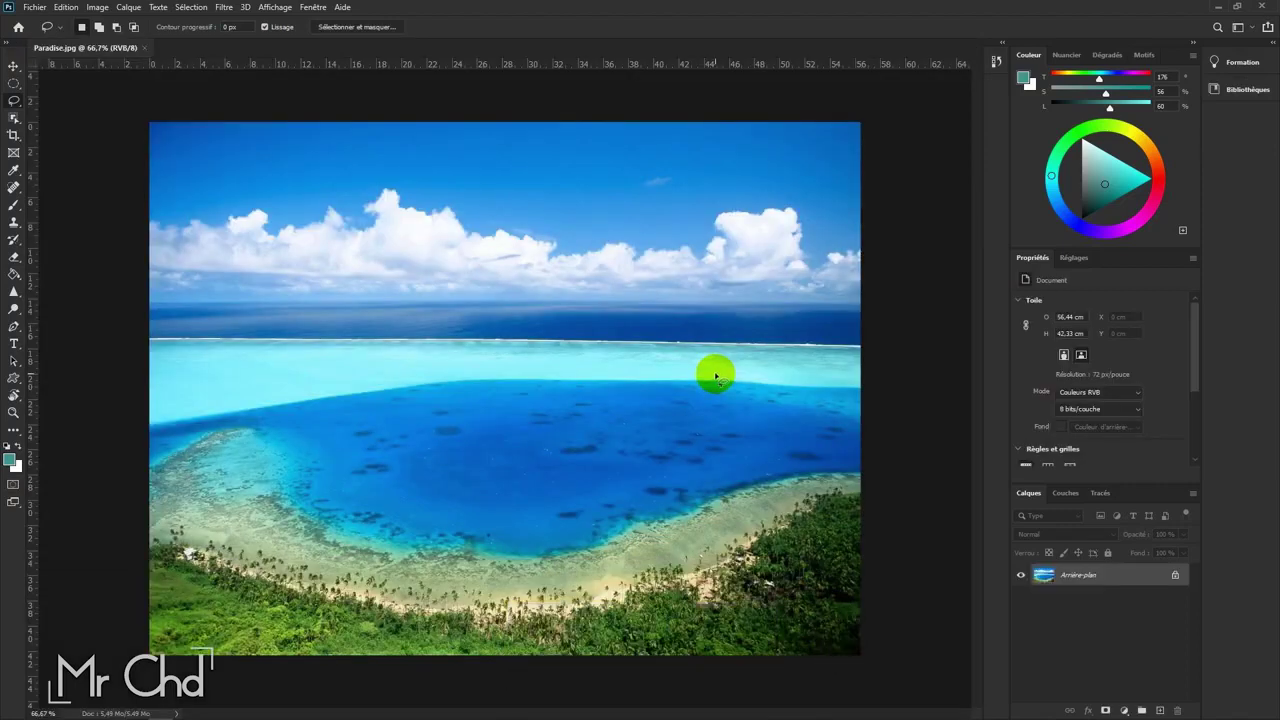
left_click(362, 196)
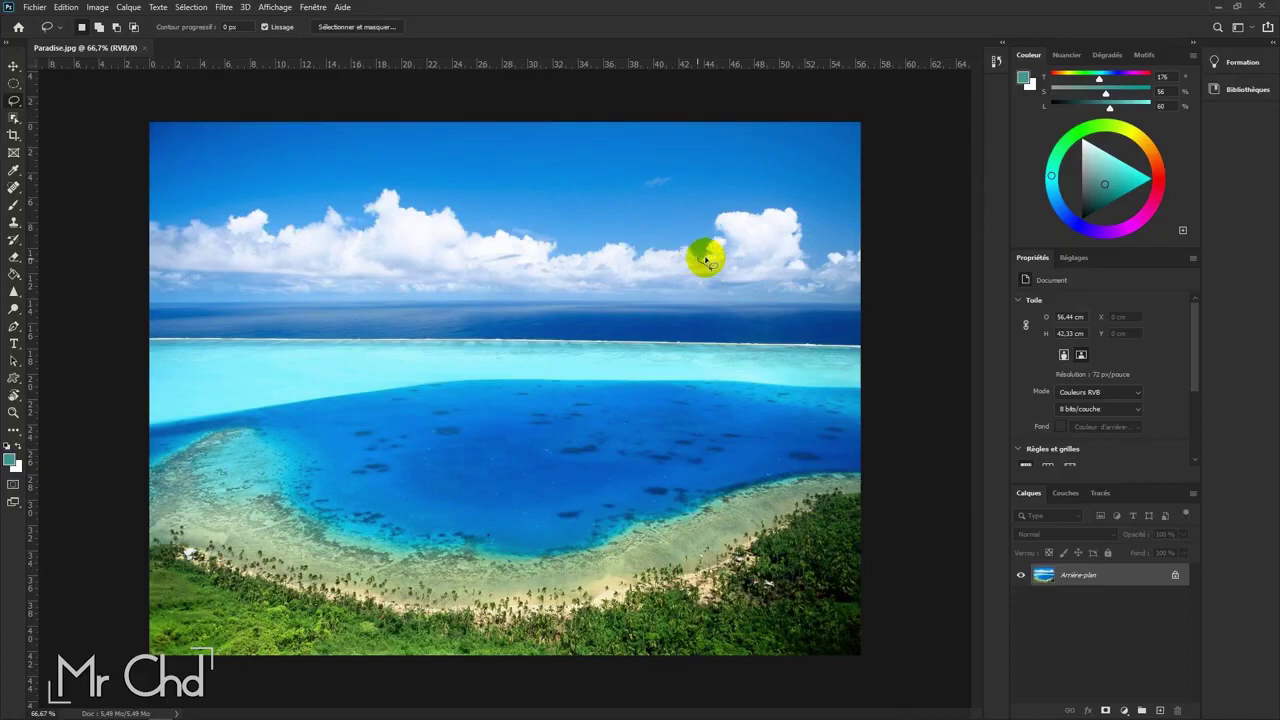
mouse_move(706, 247)
left_mouse_down()
mouse_move(755, 213)
mouse_move(803, 214)
mouse_move(808, 257)
mouse_move(770, 279)
mouse_move(706, 270)
left_mouse_up()
Step: Copy the lassoed cloud and paste it onto a new layer, Calque 1
left_click(65, 8)
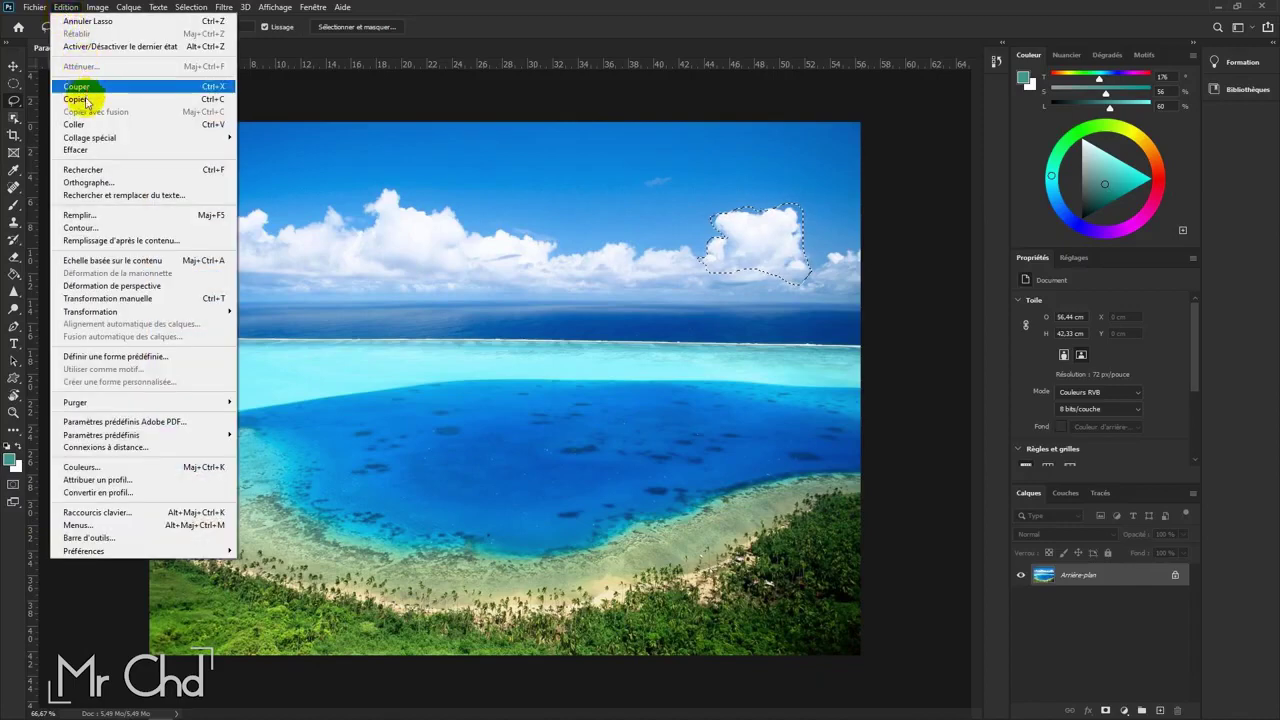
left_click(85, 101)
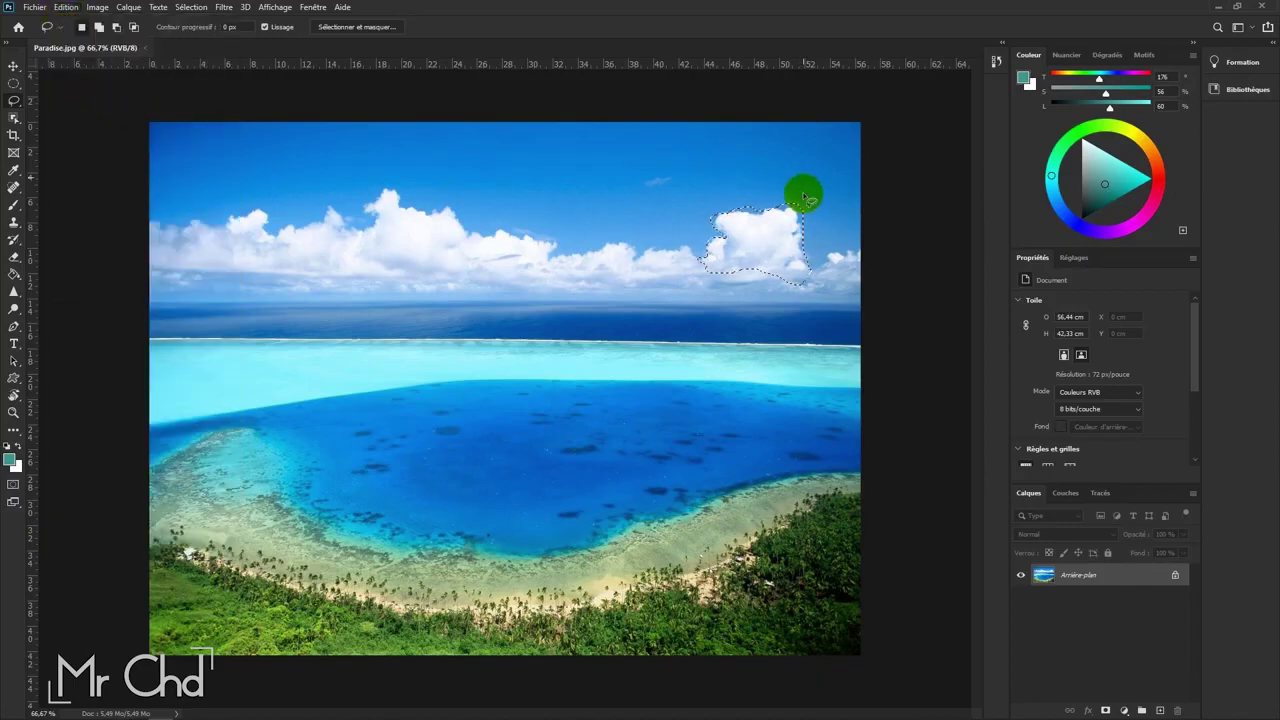
left_click(65, 8)
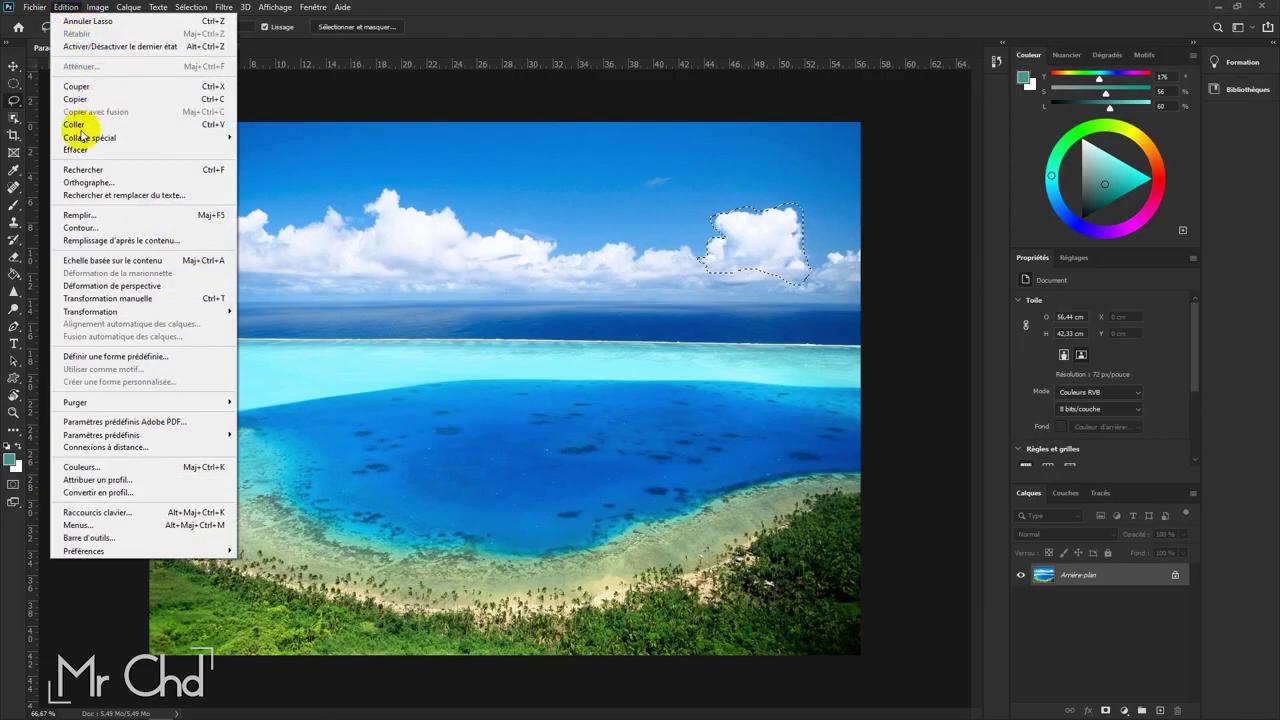
left_click(75, 124)
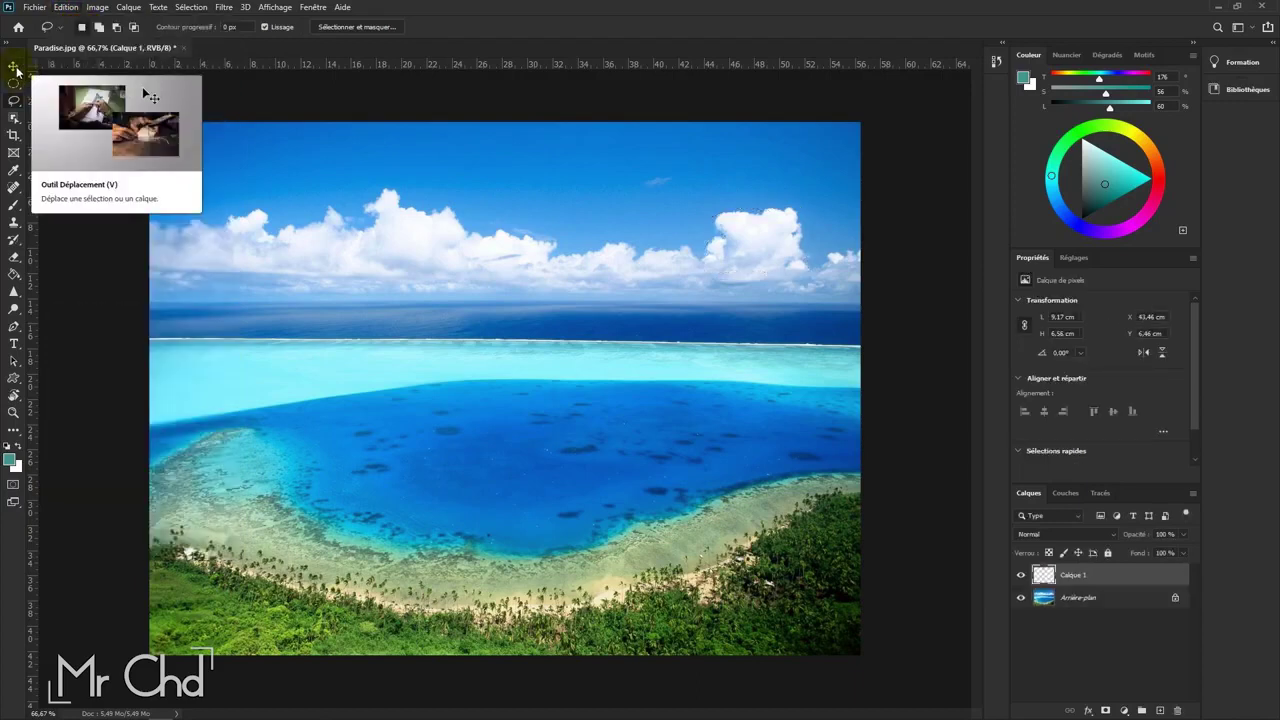
Step: Move the Calque 1 cloud copy higher up into the sky
left_click(15, 70)
left_click(683, 206)
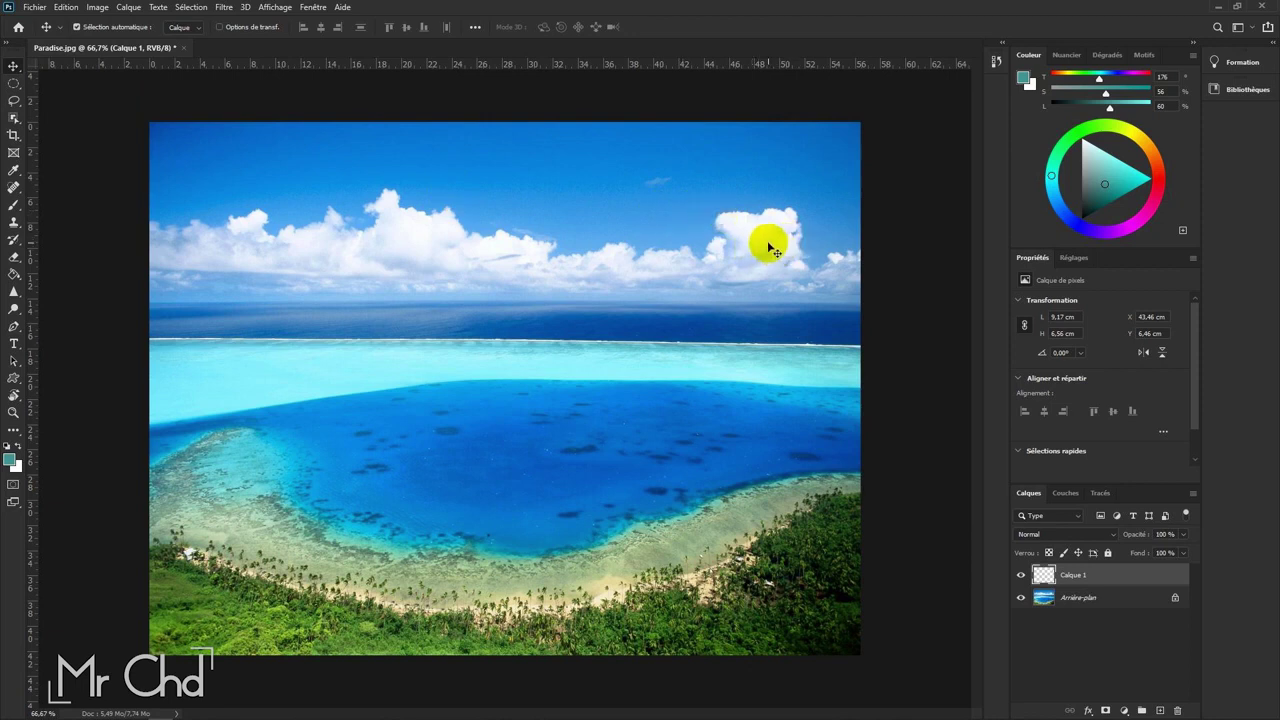
left_click_drag(770, 247, 579, 193)
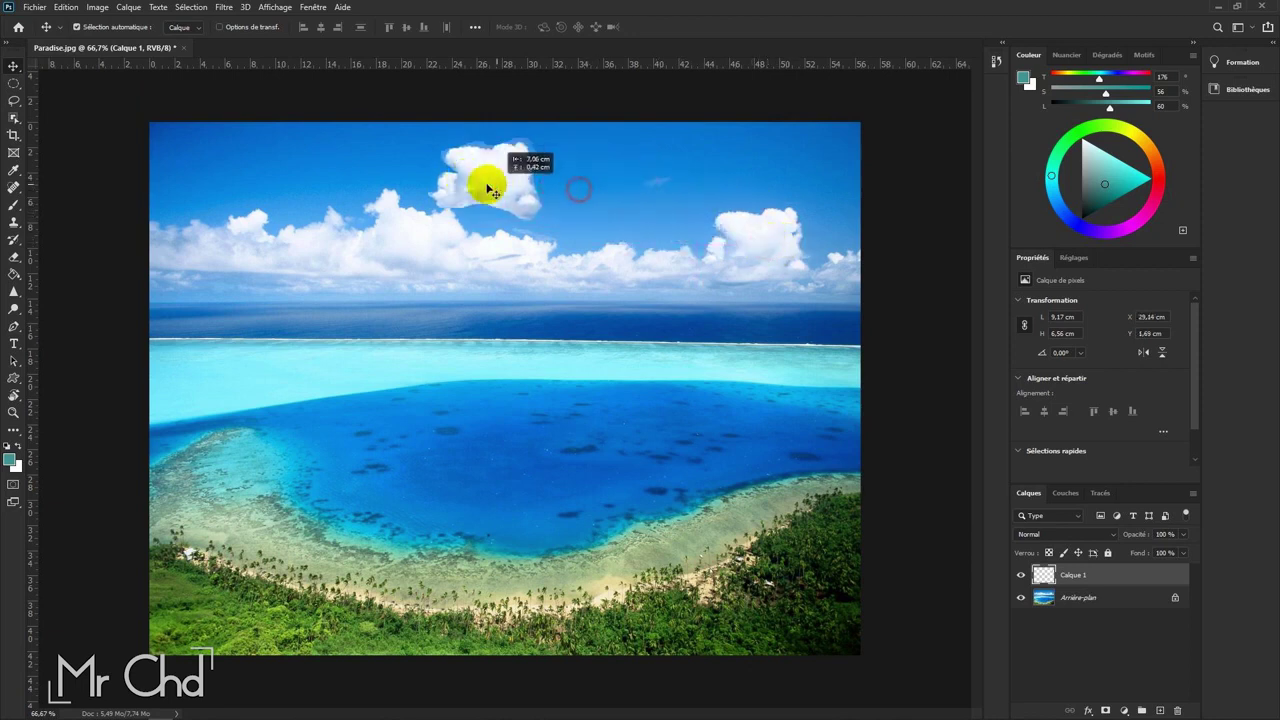
left_click_drag(580, 196, 584, 193)
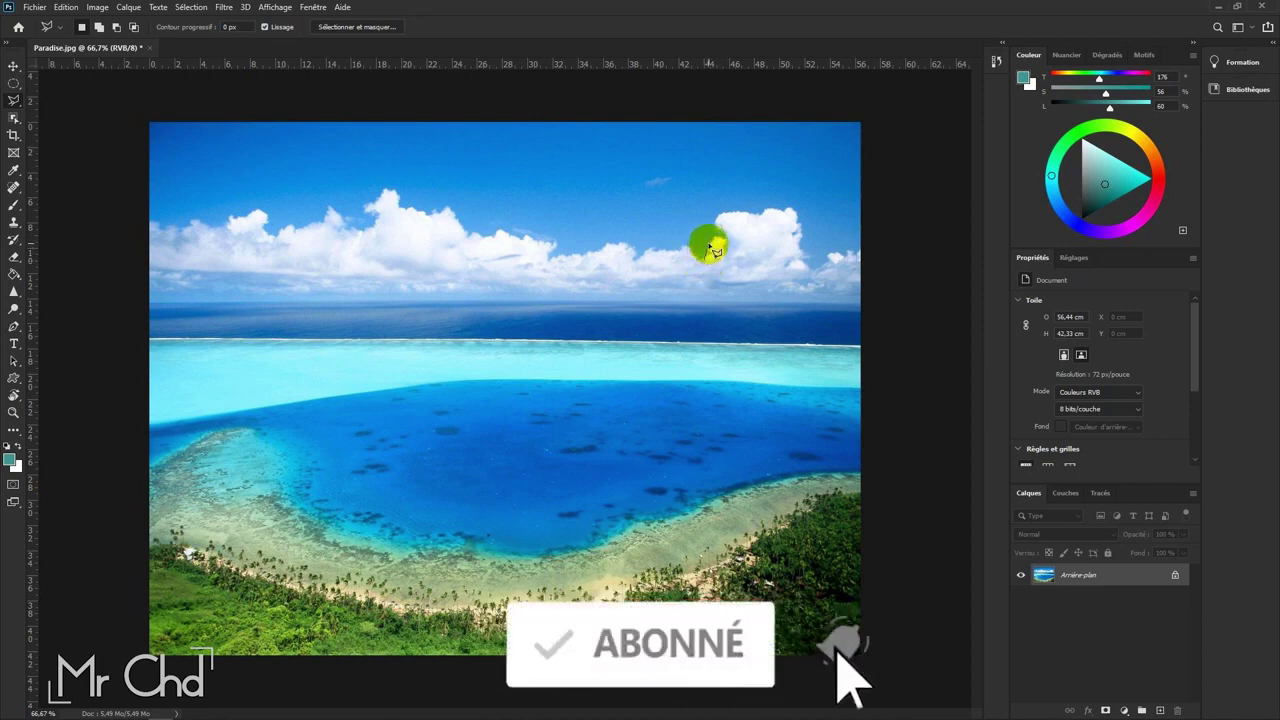
Step: Outline the right cloud with Polygonal Lasso points, then add its lower-left edge
left_click(706, 256)
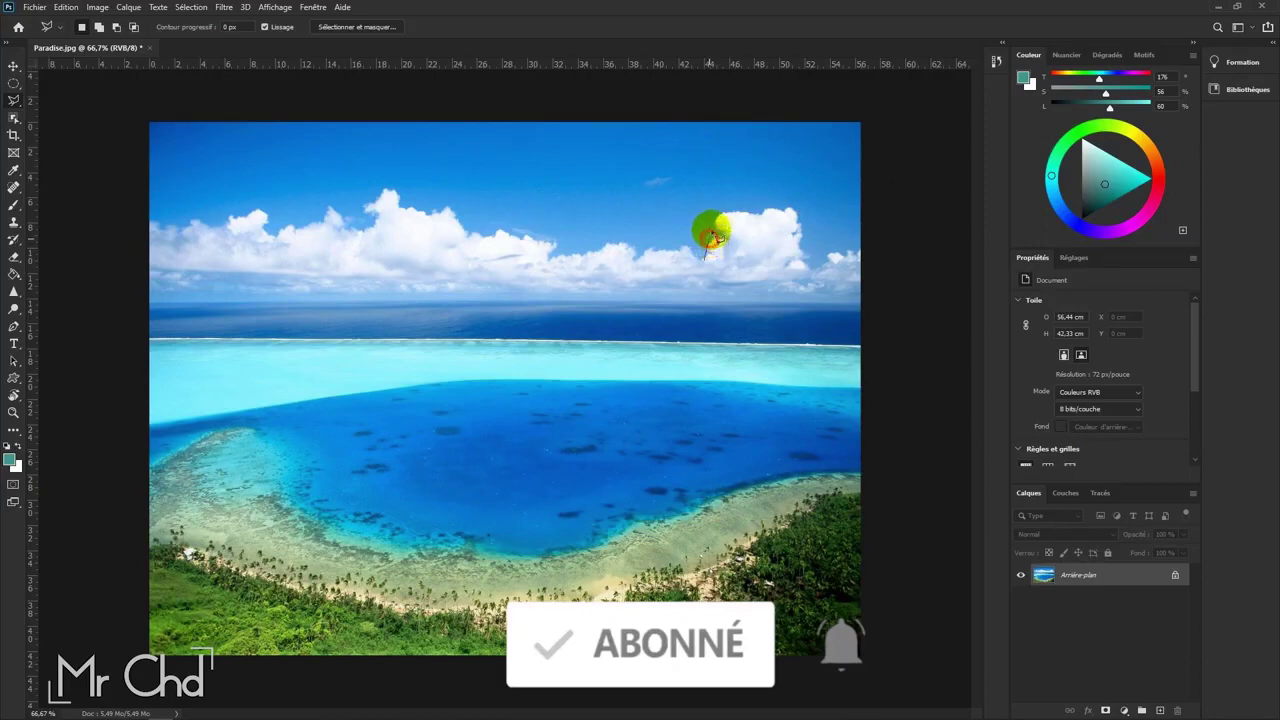
left_click(722, 238)
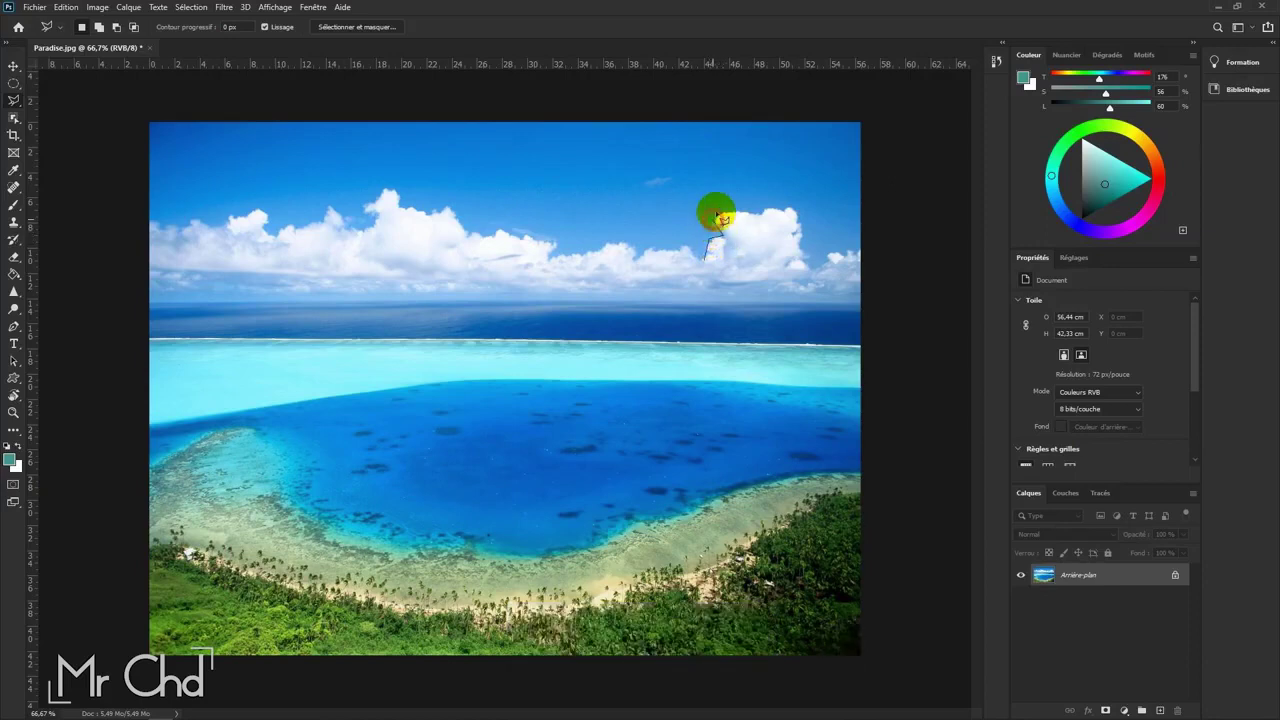
left_click(727, 208)
left_click(758, 211)
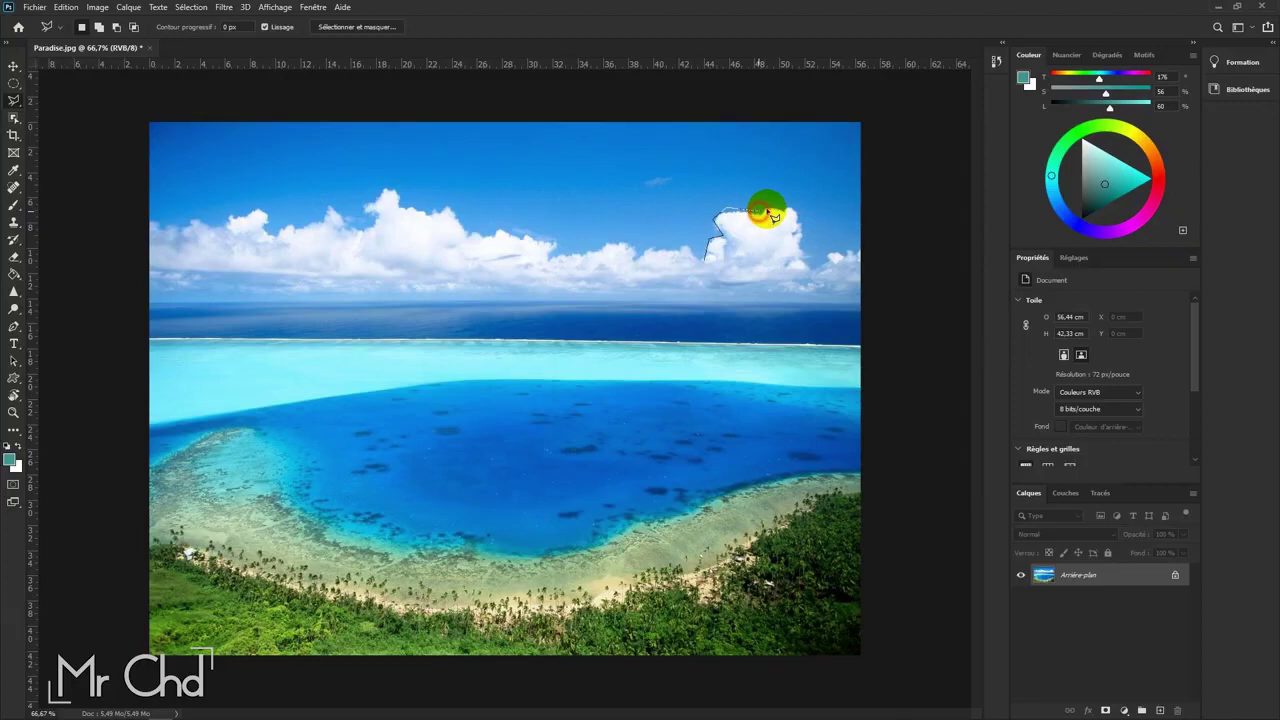
left_click(797, 217)
left_click(808, 238)
left_click(806, 264)
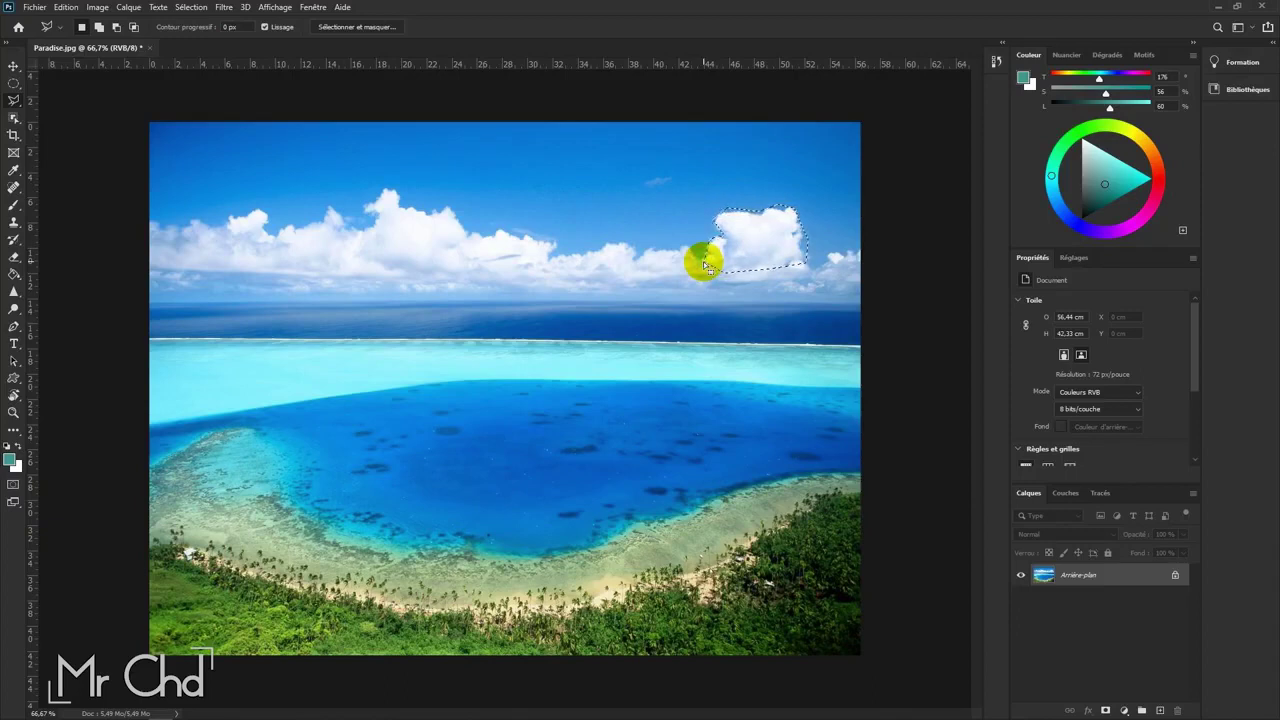
left_click(99, 27)
left_click_drag(763, 260, 783, 224)
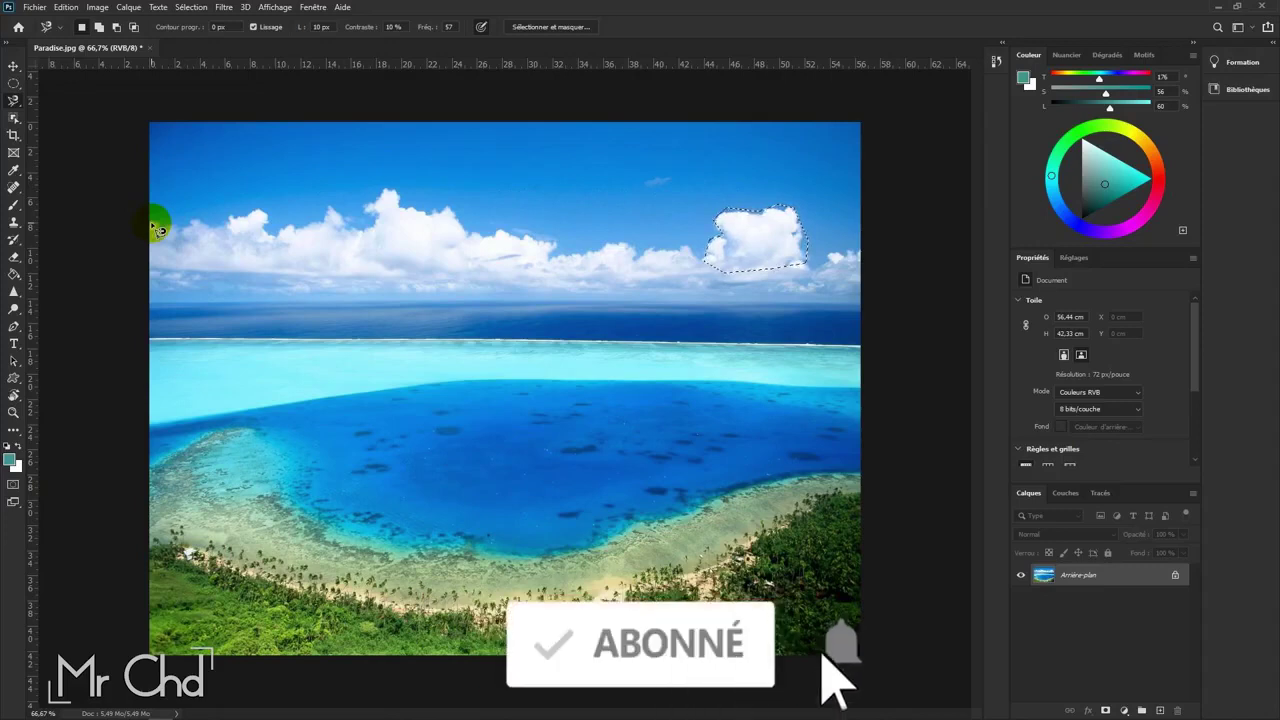
Step: Deselect, then trace the left cloud bank's edge with the Magnetic Lasso and close it
left_click(163, 230)
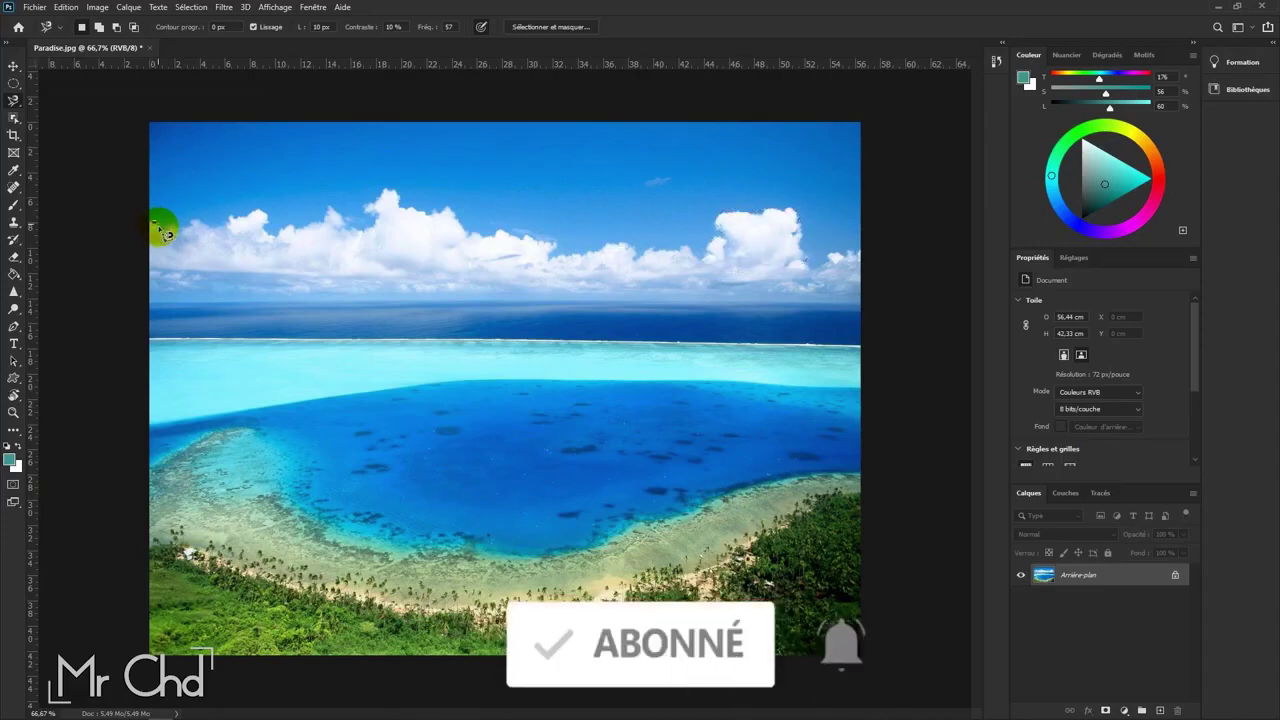
mouse_move(173, 236)
left_mouse_down()
mouse_move(268, 215)
mouse_move(288, 238)
mouse_move(337, 230)
mouse_move(329, 209)
mouse_move(377, 234)
left_mouse_up()
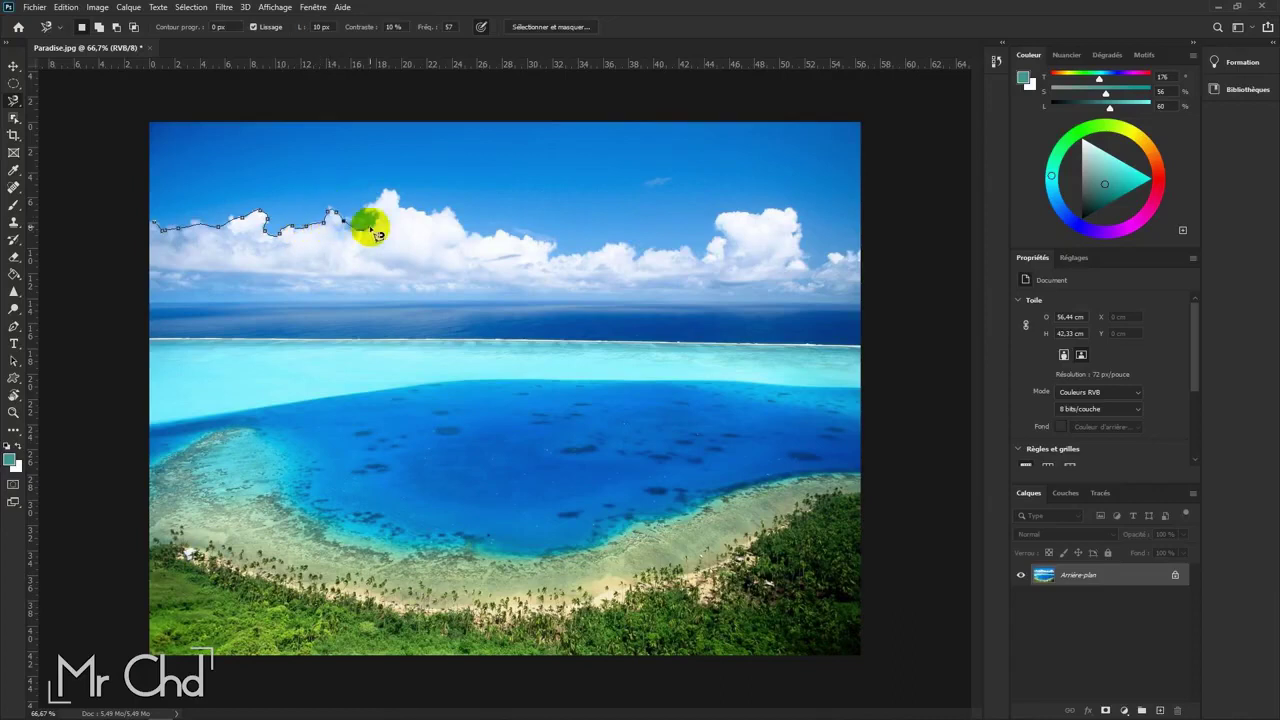
mouse_move(377, 234)
left_mouse_down()
mouse_move(405, 208)
mouse_move(440, 212)
mouse_move(472, 257)
mouse_move(394, 286)
mouse_move(229, 266)
mouse_move(145, 272)
mouse_move(160, 232)
left_mouse_up()
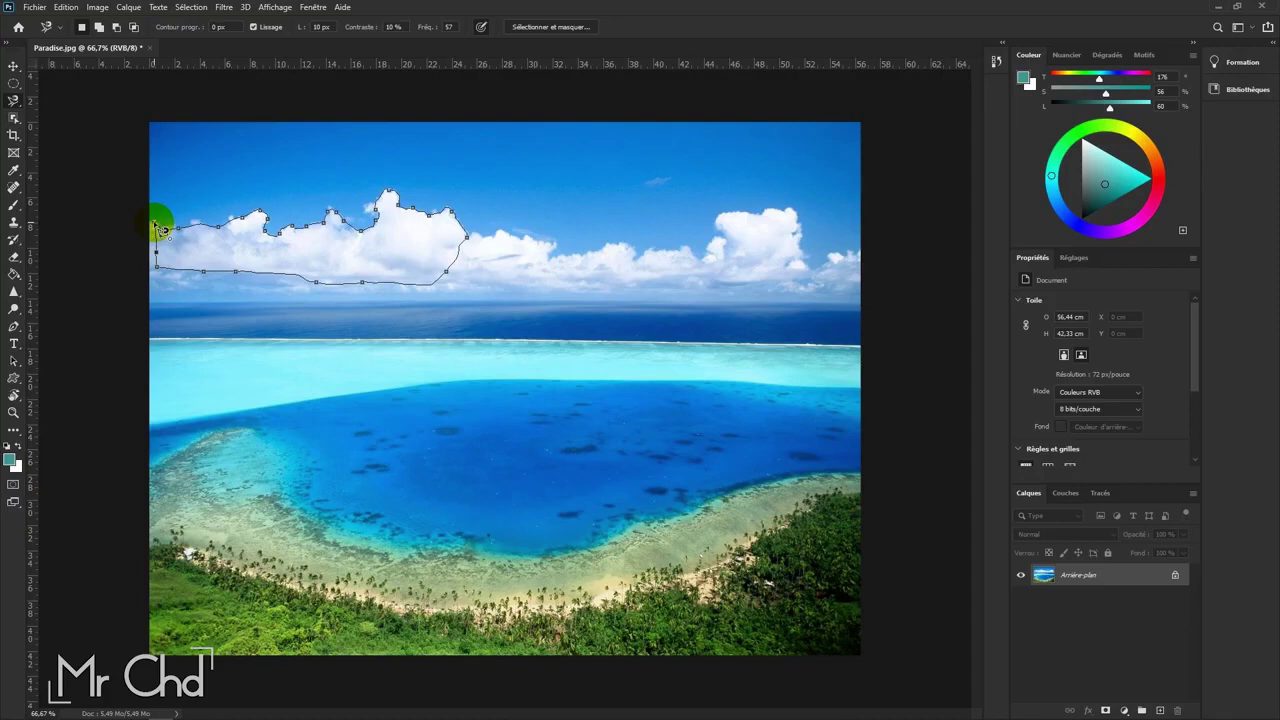
left_click(160, 230)
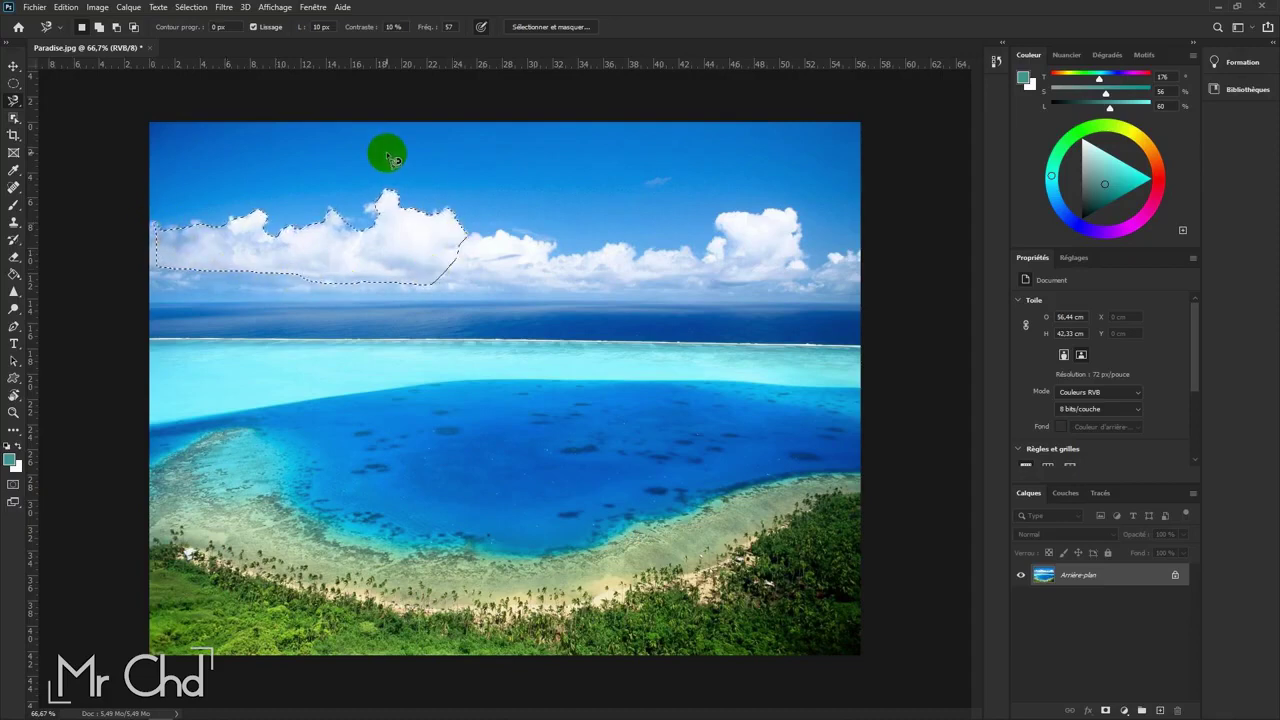
left_click(455, 260)
left_click(424, 218)
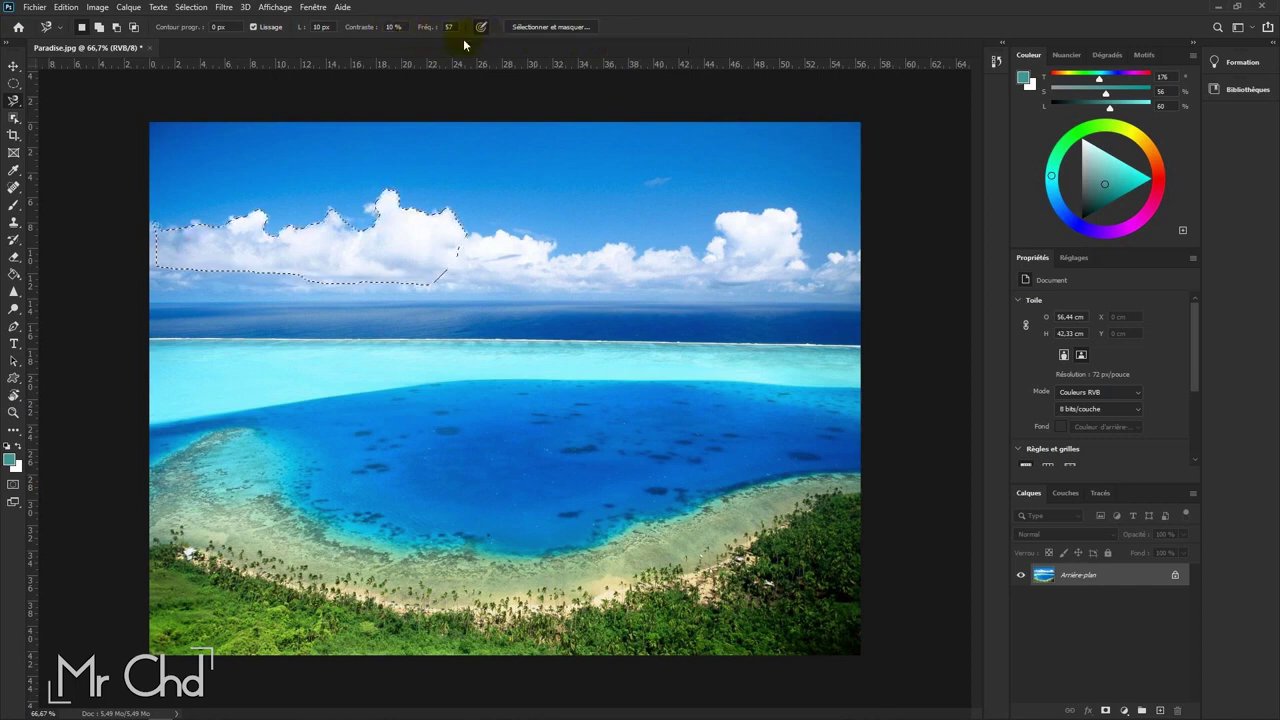
left_click(464, 243)
Step: Box the right-hand cloud with the Object Selection tool in Rectangle mode
left_click_drag(464, 243, 471, 252)
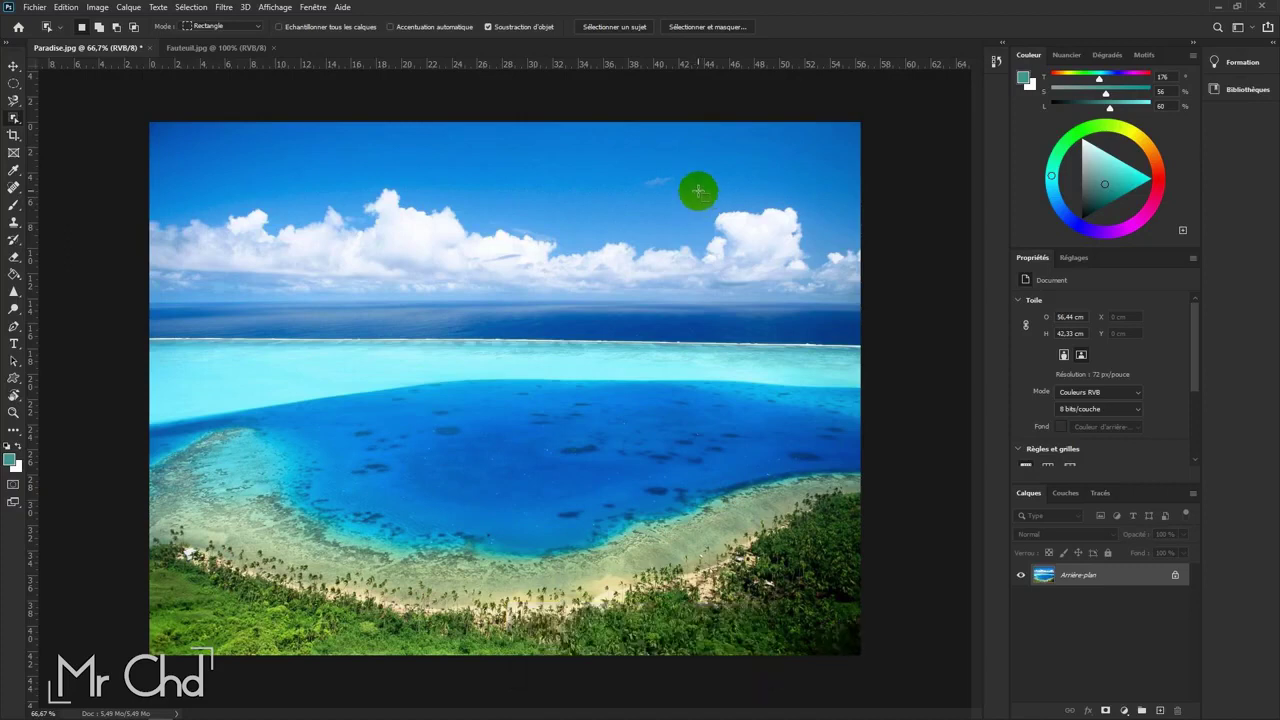
left_click_drag(698, 190, 814, 278)
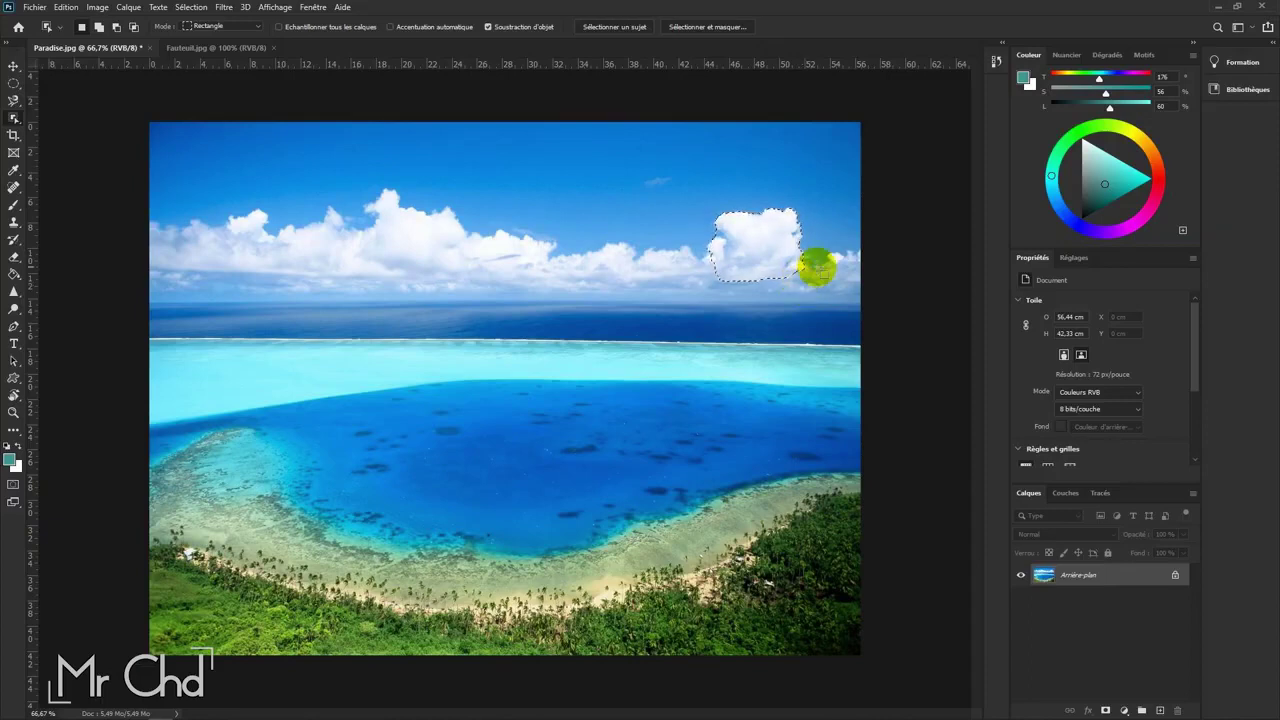
left_click(714, 220)
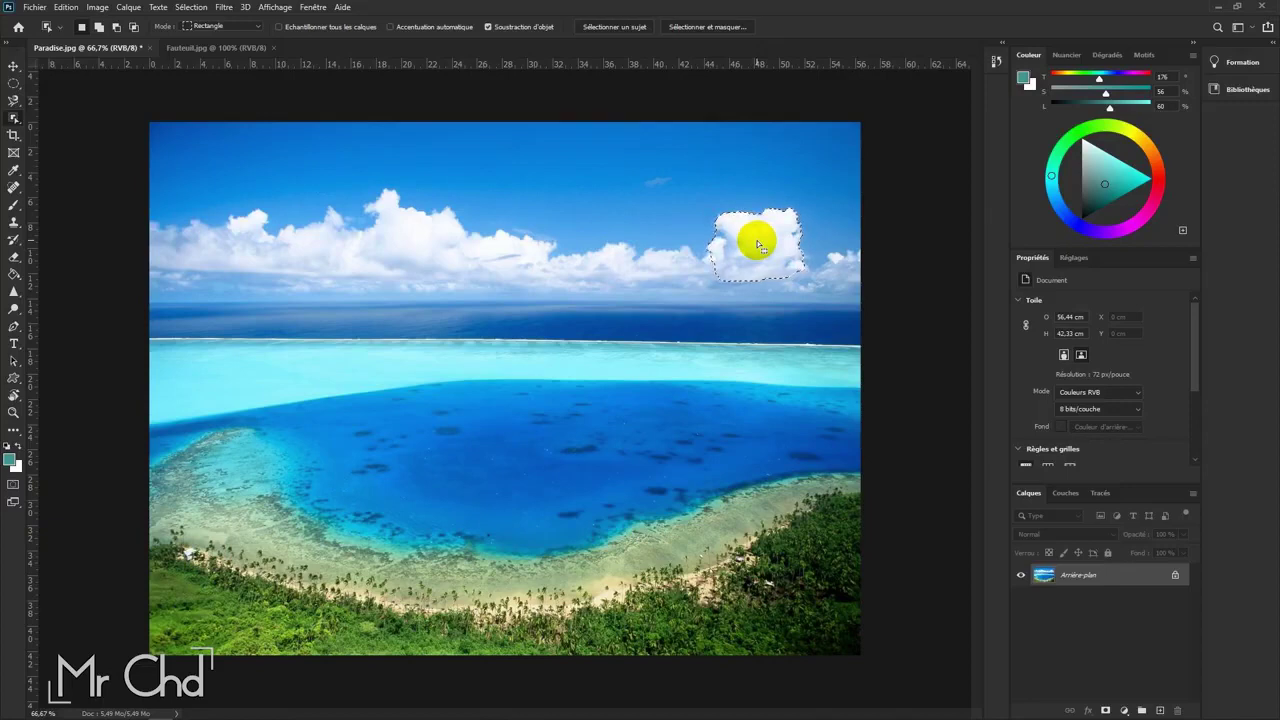
Step: Brush a new Quick Selection across the sky and the clouds, including the right cloud
right_click(14, 117)
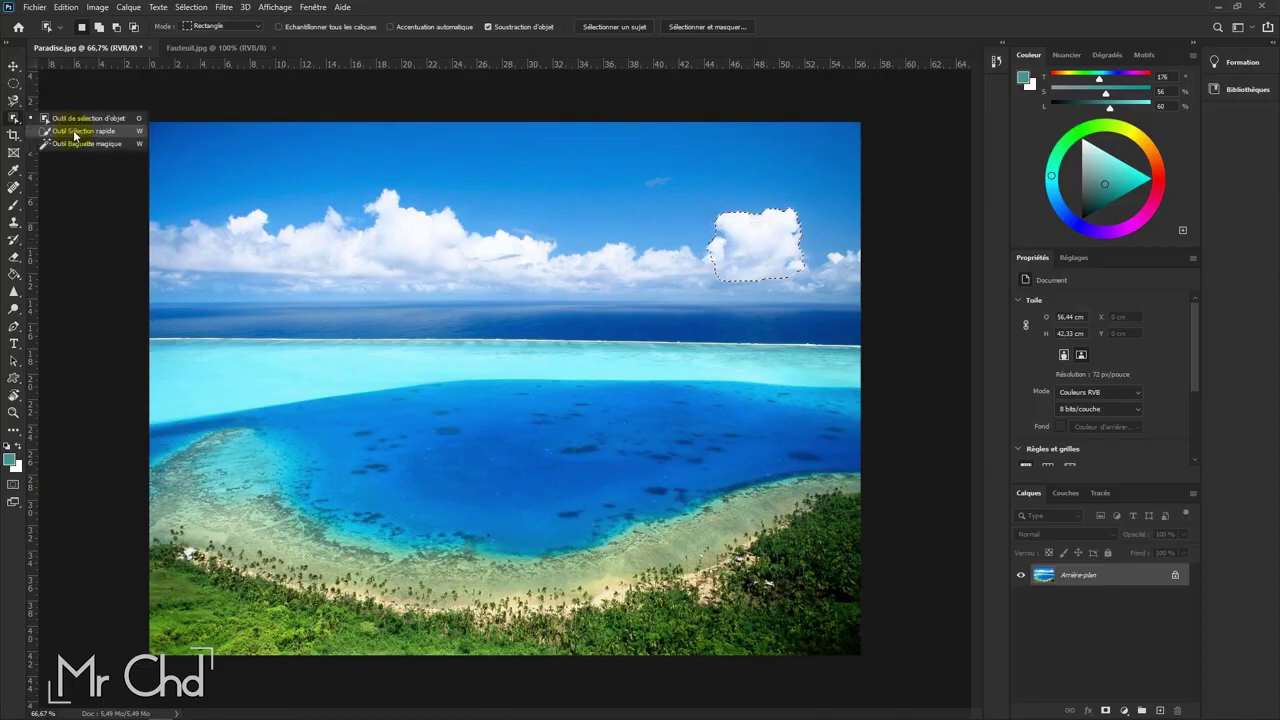
left_click(74, 134)
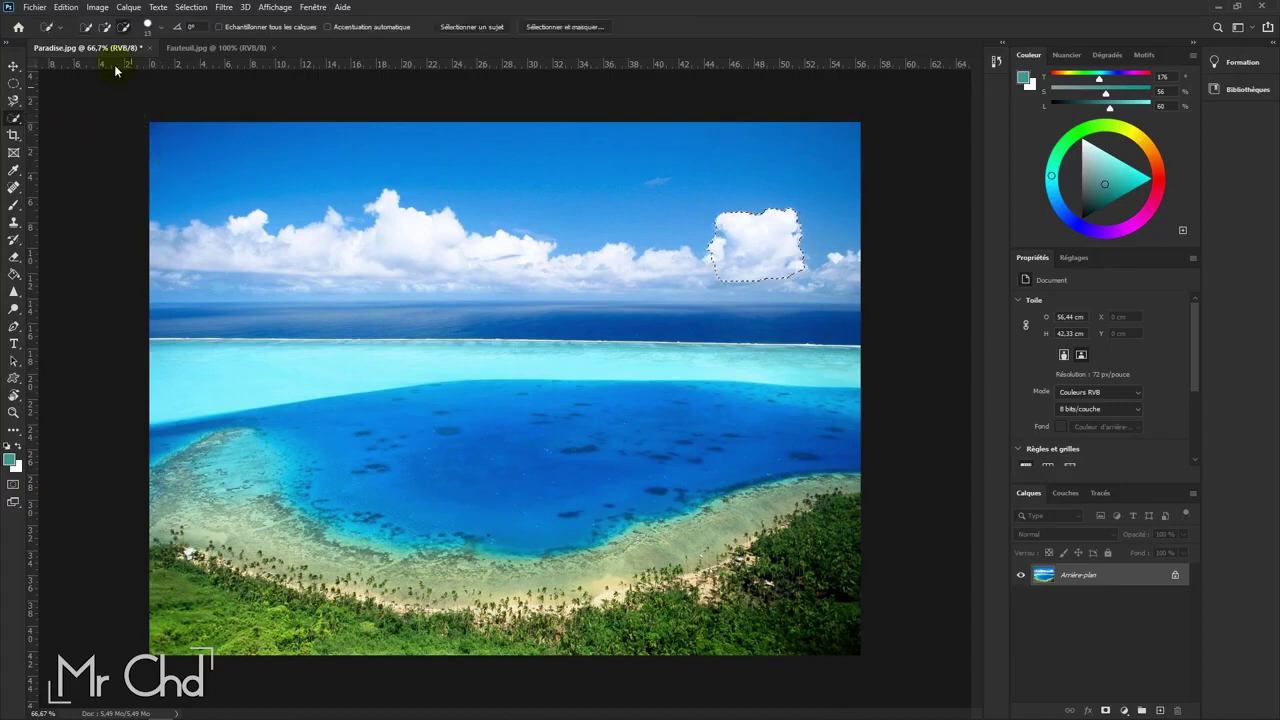
left_click(87, 28)
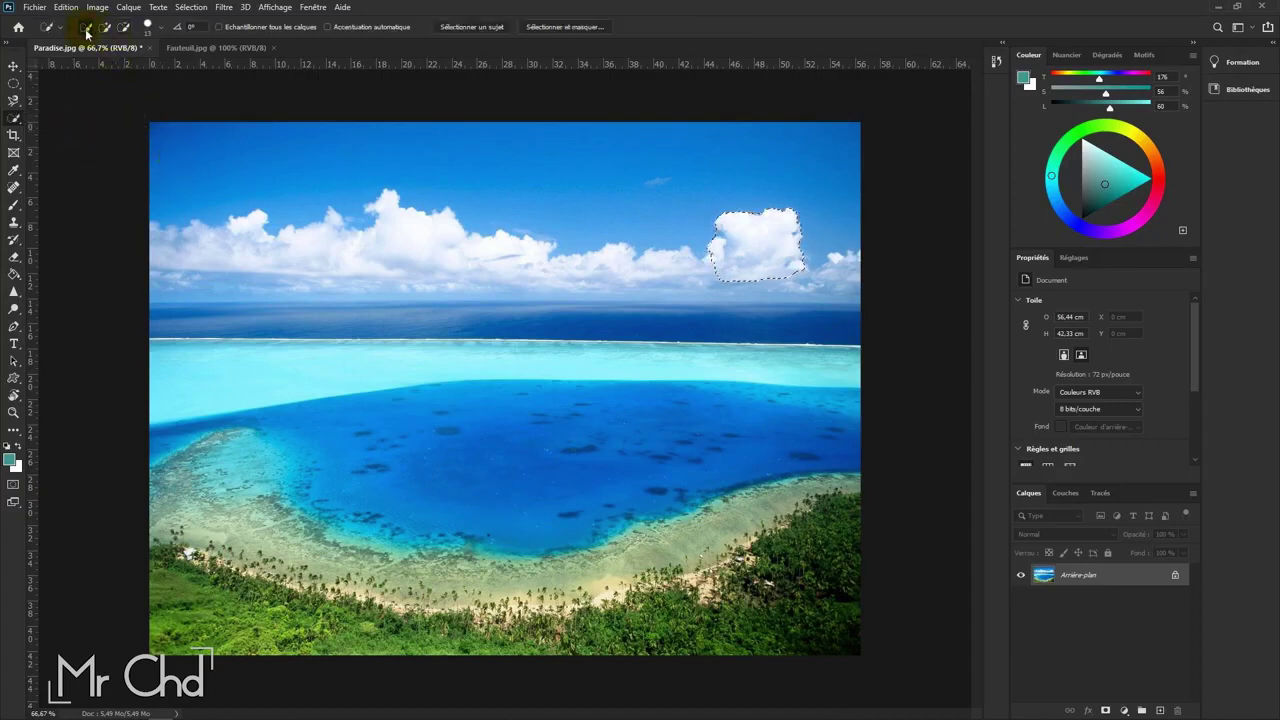
mouse_move(152, 124)
left_mouse_down()
mouse_move(368, 178)
mouse_move(429, 177)
mouse_move(489, 203)
mouse_move(599, 213)
left_mouse_up()
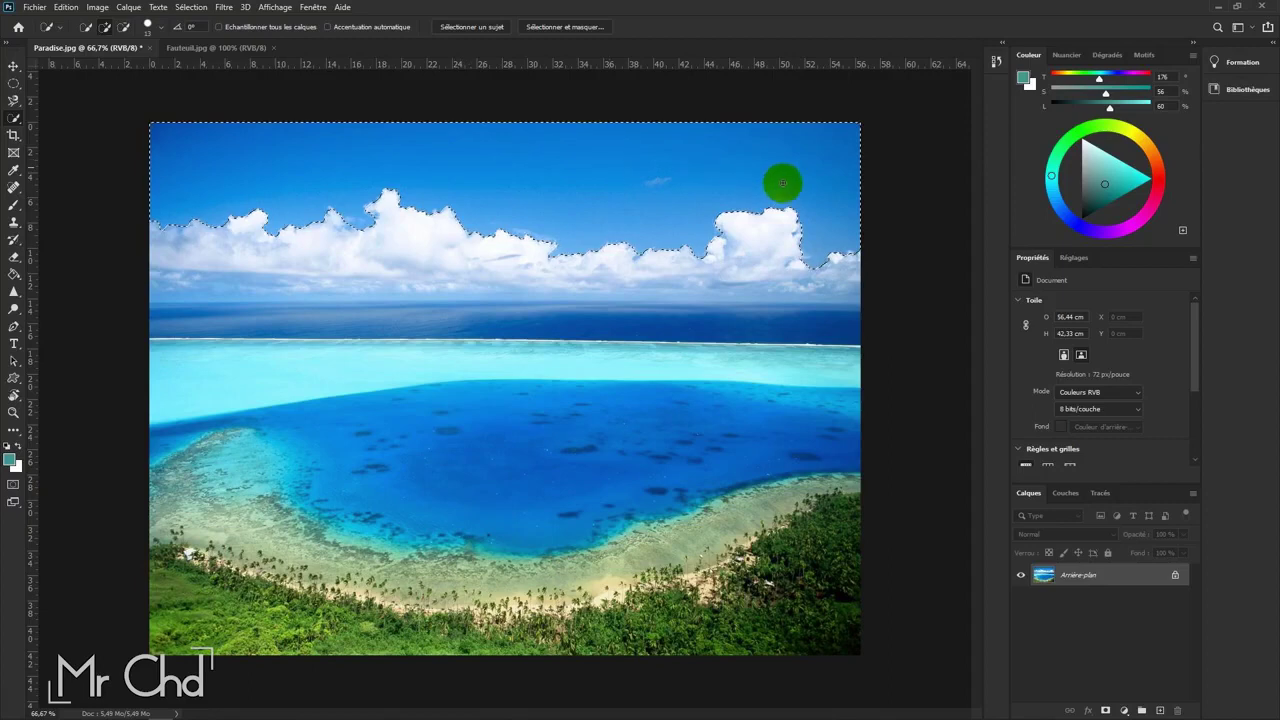
left_click_drag(191, 222, 333, 221)
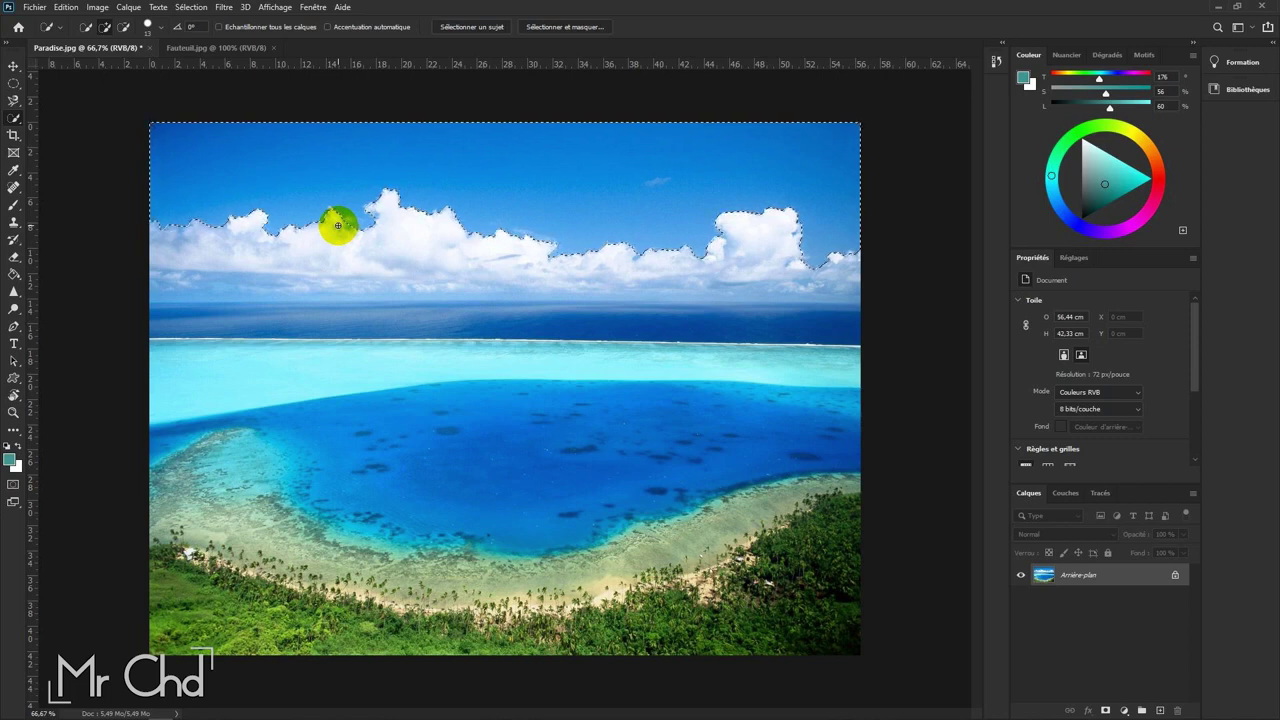
left_click_drag(338, 226, 314, 194)
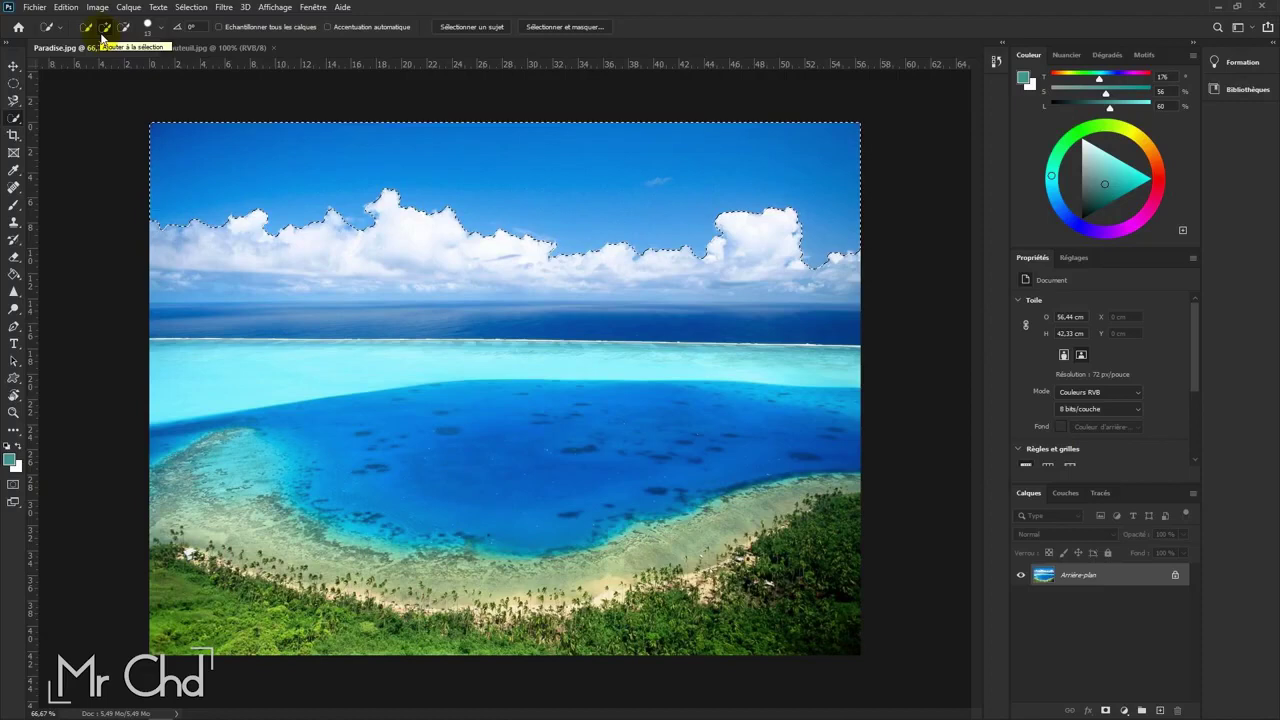
left_click_drag(429, 240, 394, 191)
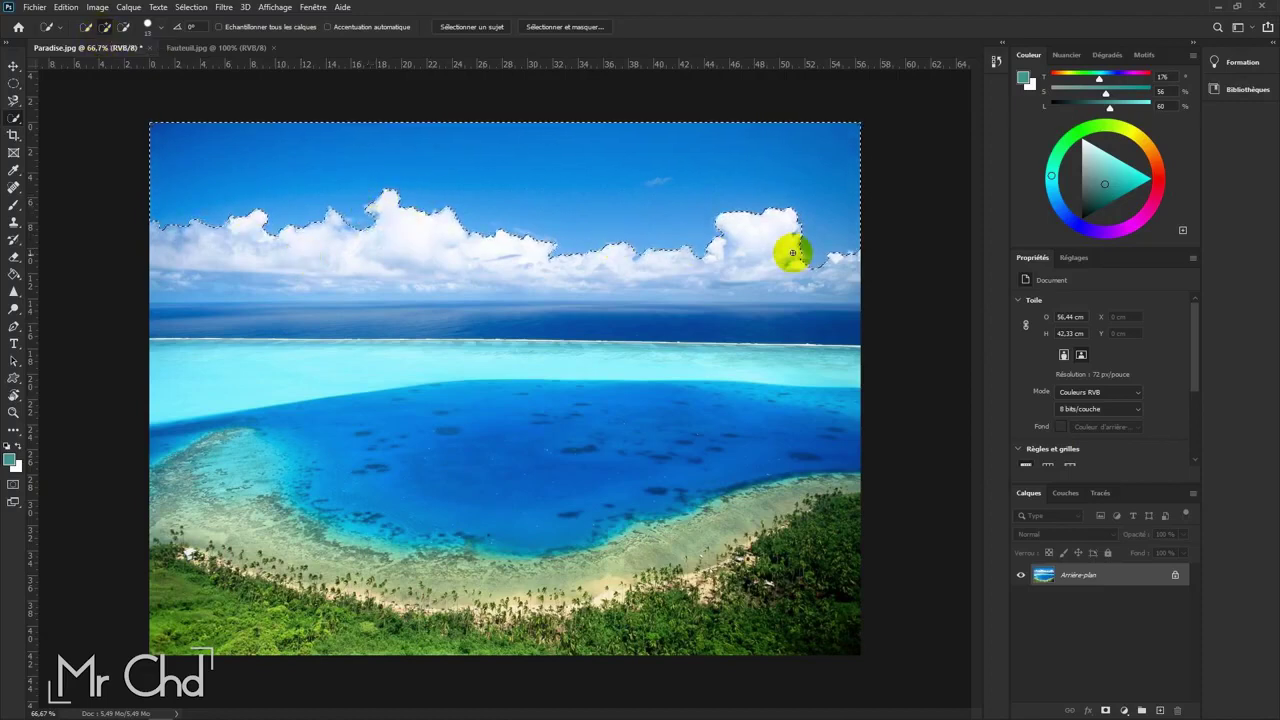
left_click_drag(792, 253, 711, 240)
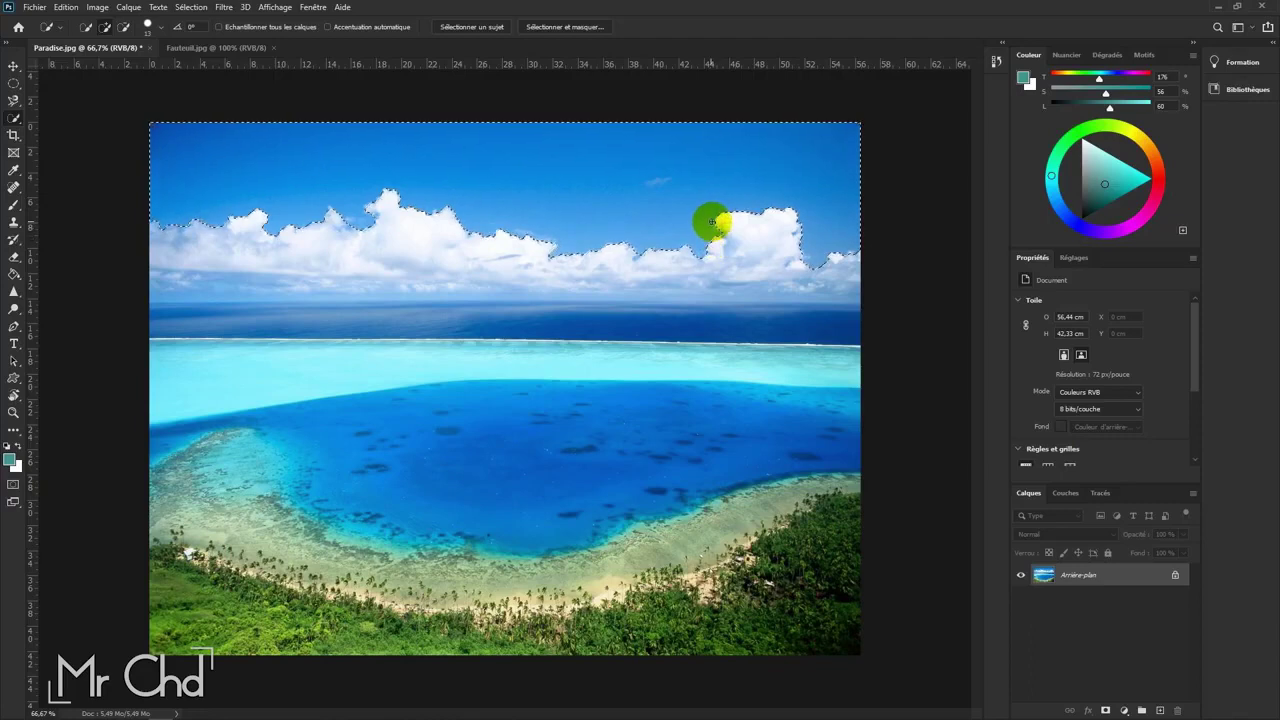
left_click(787, 247)
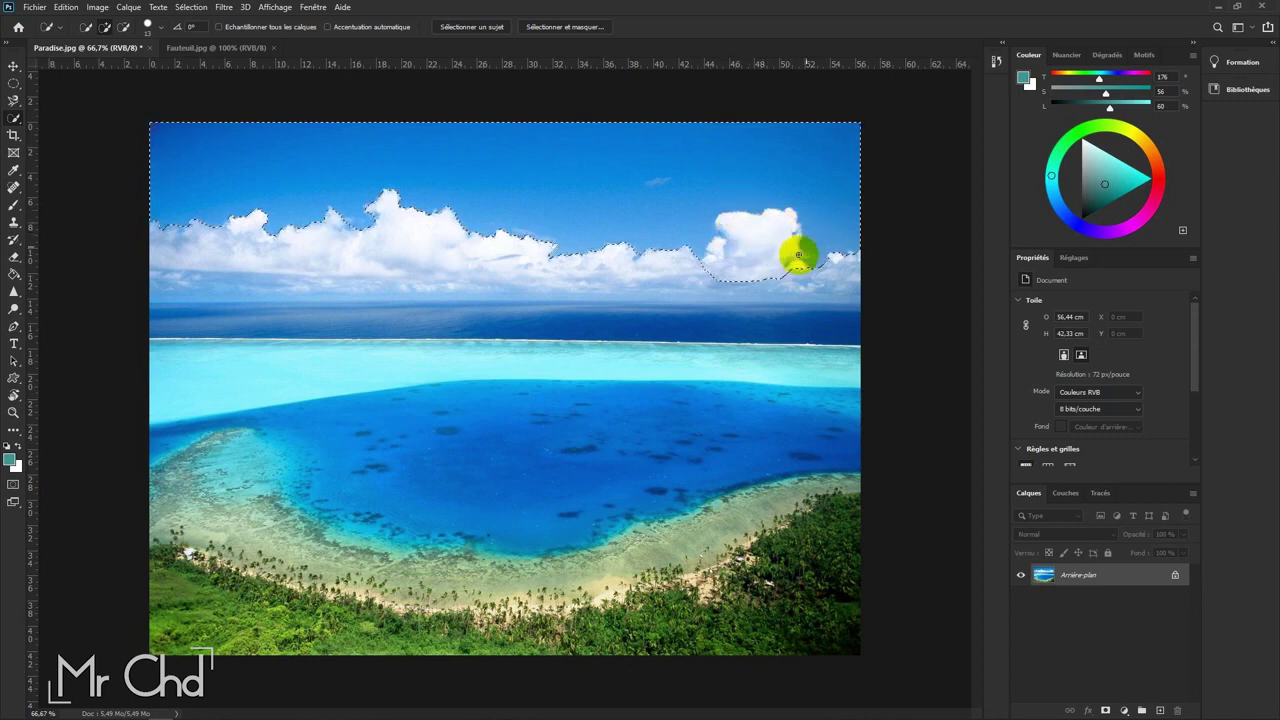
left_click_drag(726, 183, 652, 188)
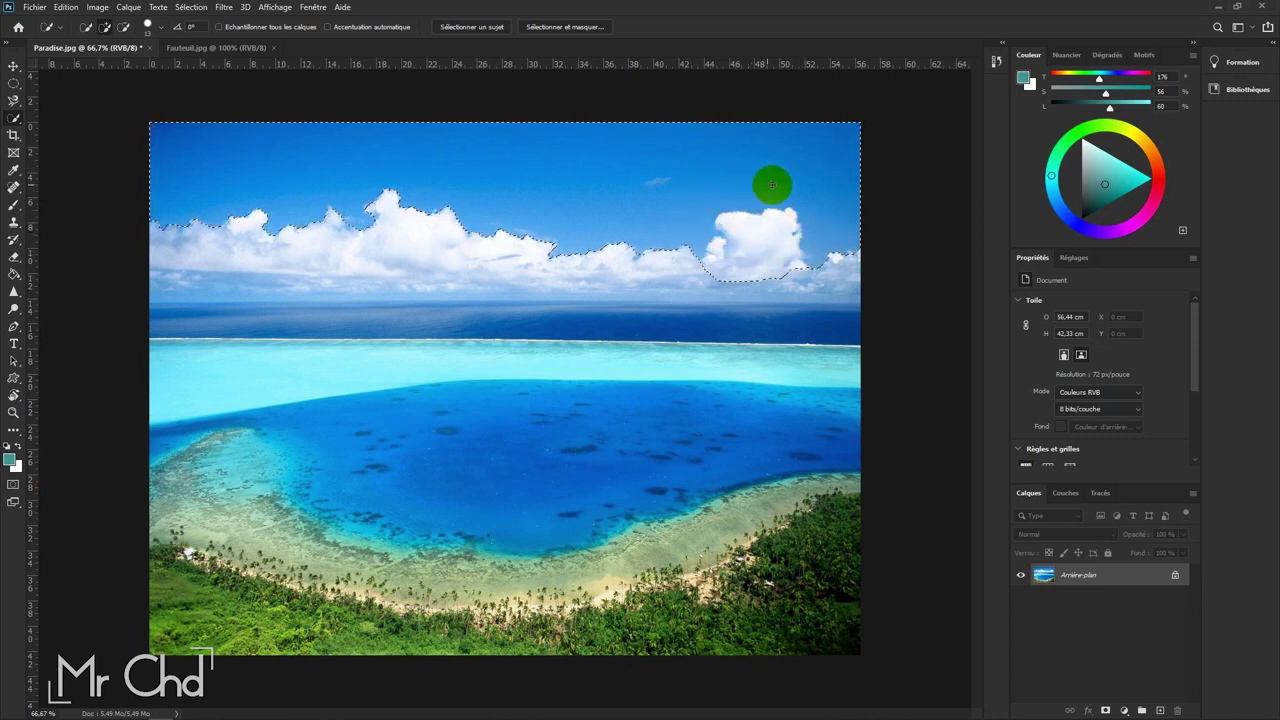
Step: Enlarge the selection brush to about 55 px and undo the spread to the horizon
left_click(162, 30)
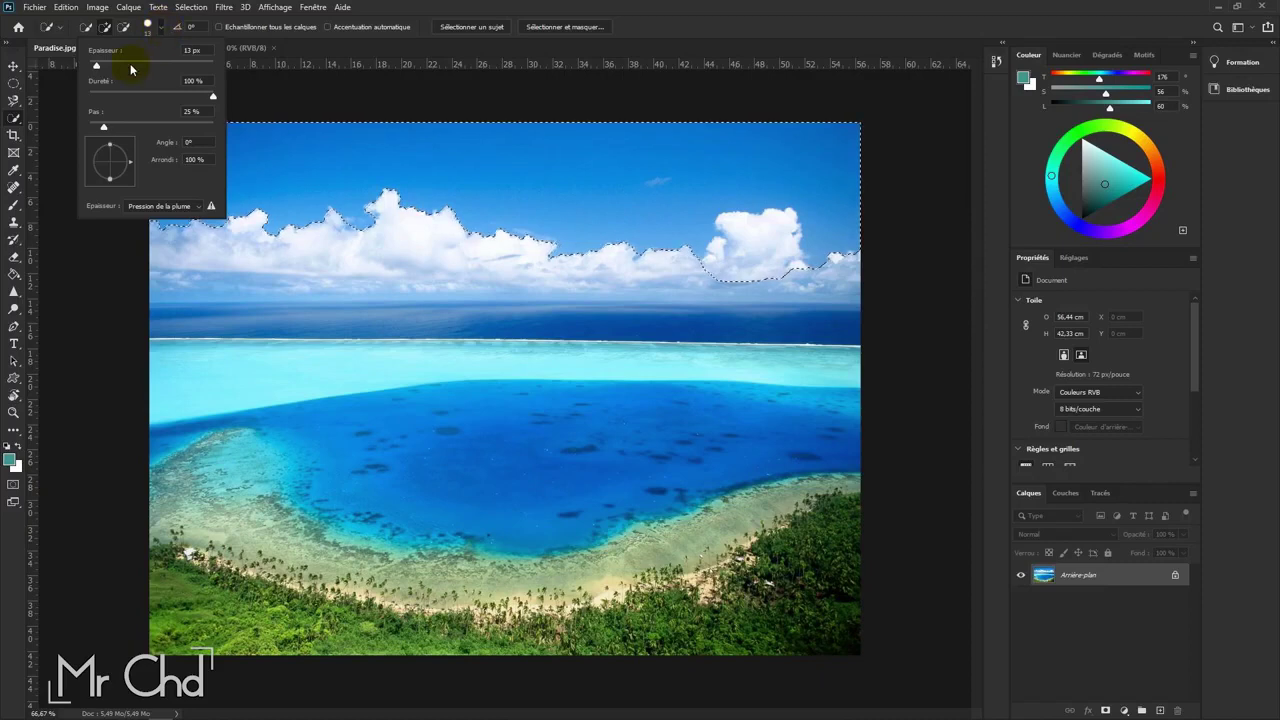
left_click_drag(97, 66, 124, 68)
left_click(160, 32)
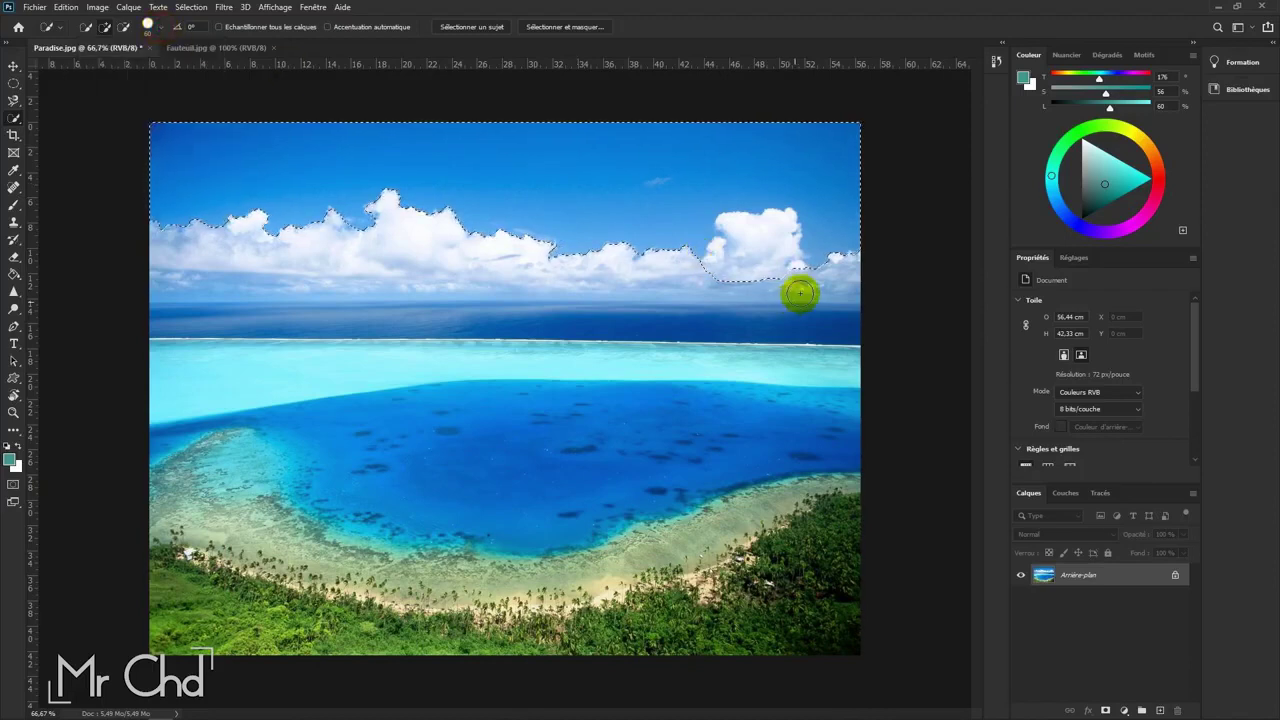
left_click_drag(791, 275, 754, 274)
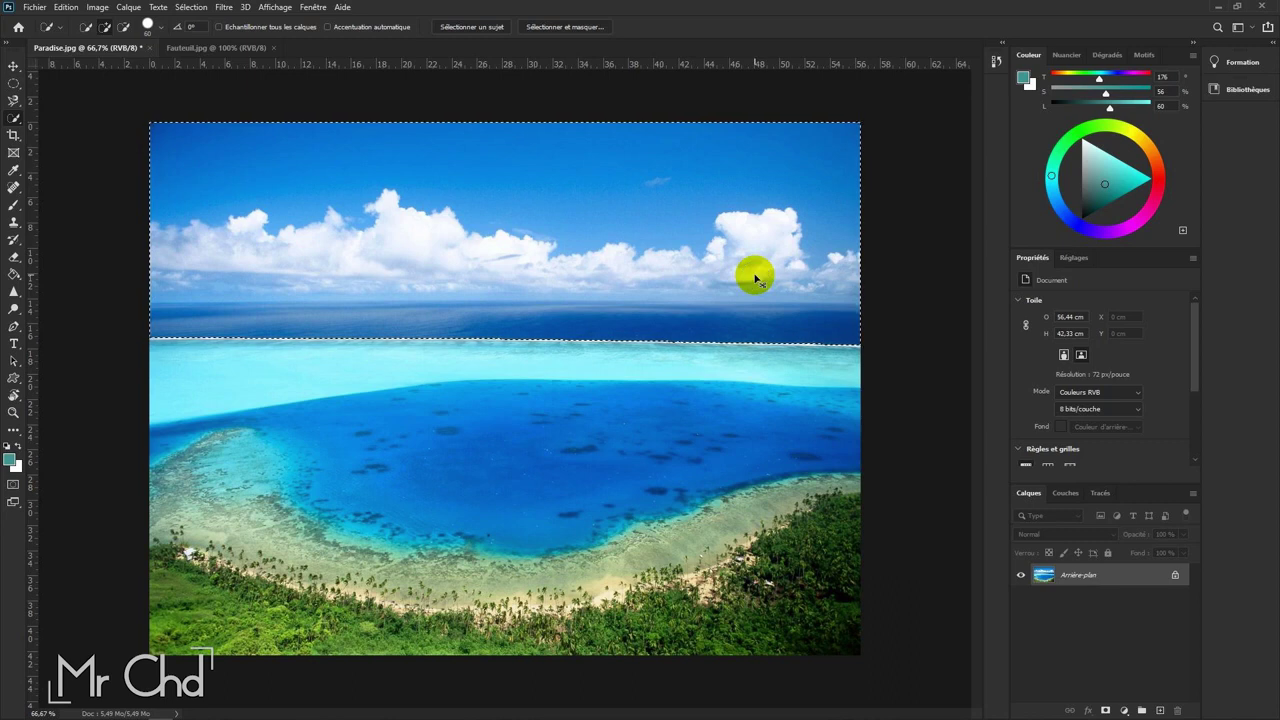
key("ctrl+z")
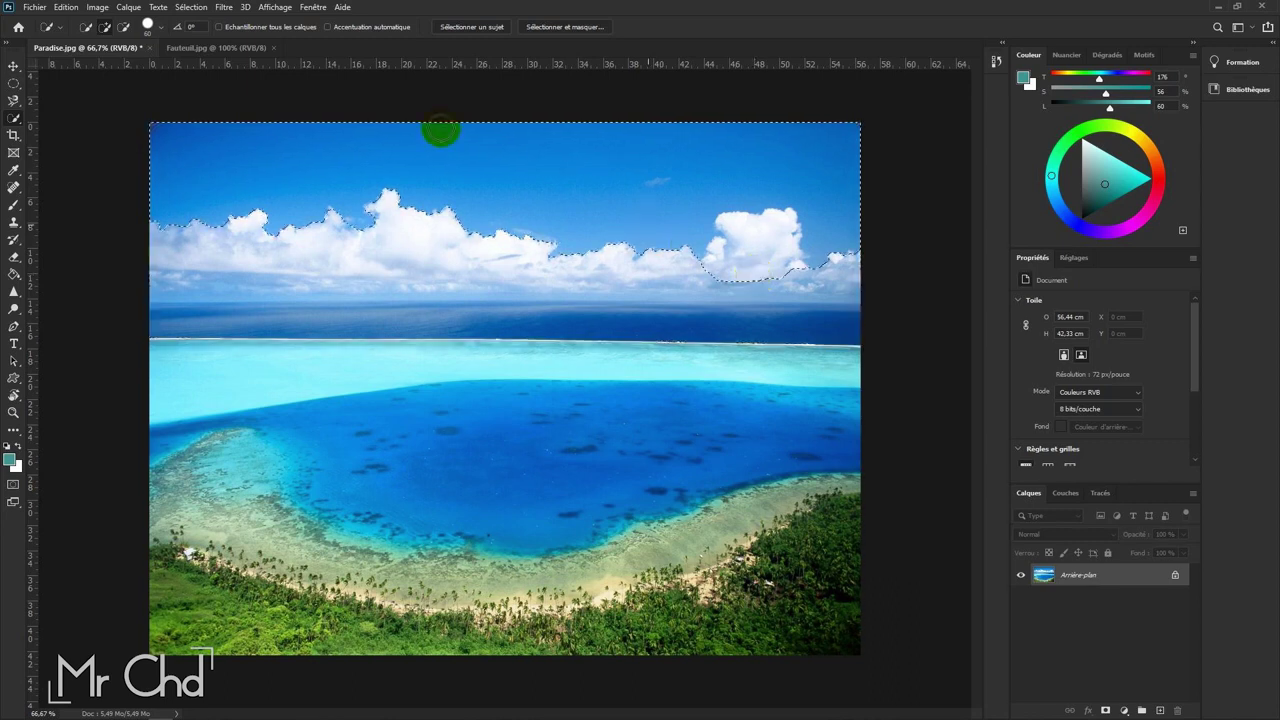
Step: Set the Quick Selection brush size to 32 px
left_click(157, 30)
left_click(207, 50)
type("32")
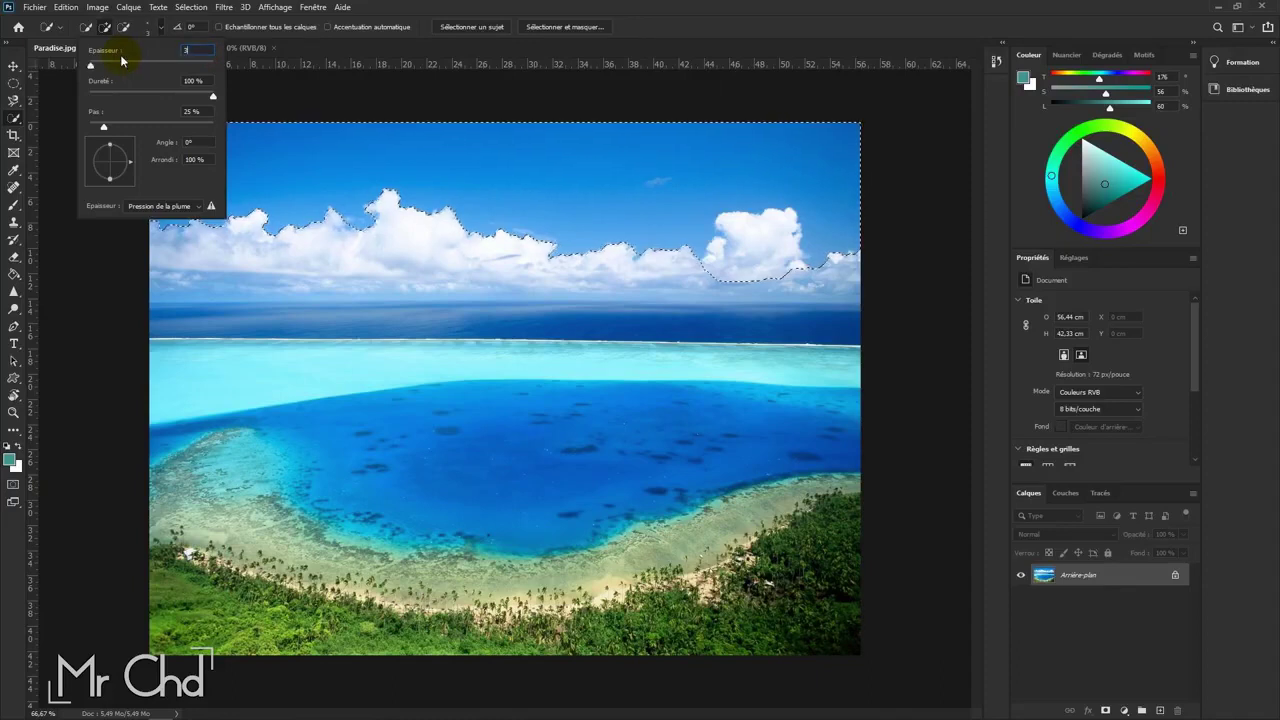
key("Return")
Step: Subtract the right-hand cloud and its base from the sky selection
left_click(125, 28)
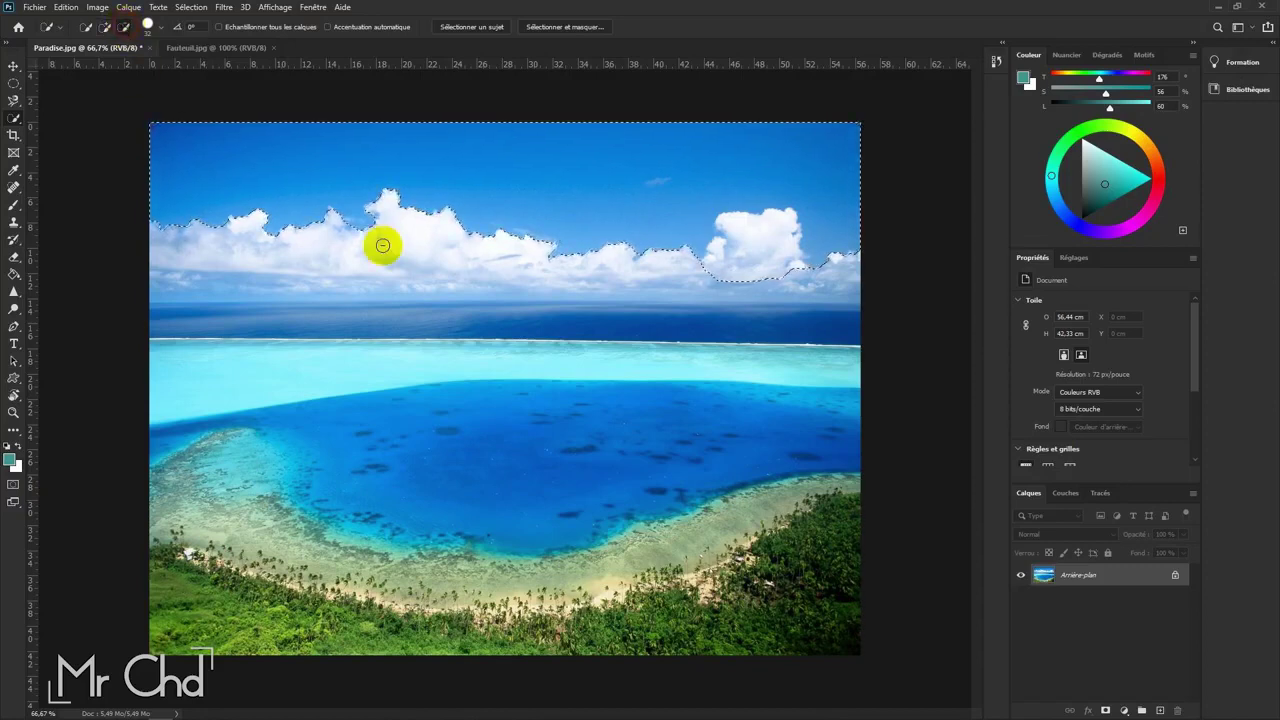
left_click_drag(765, 224, 743, 200)
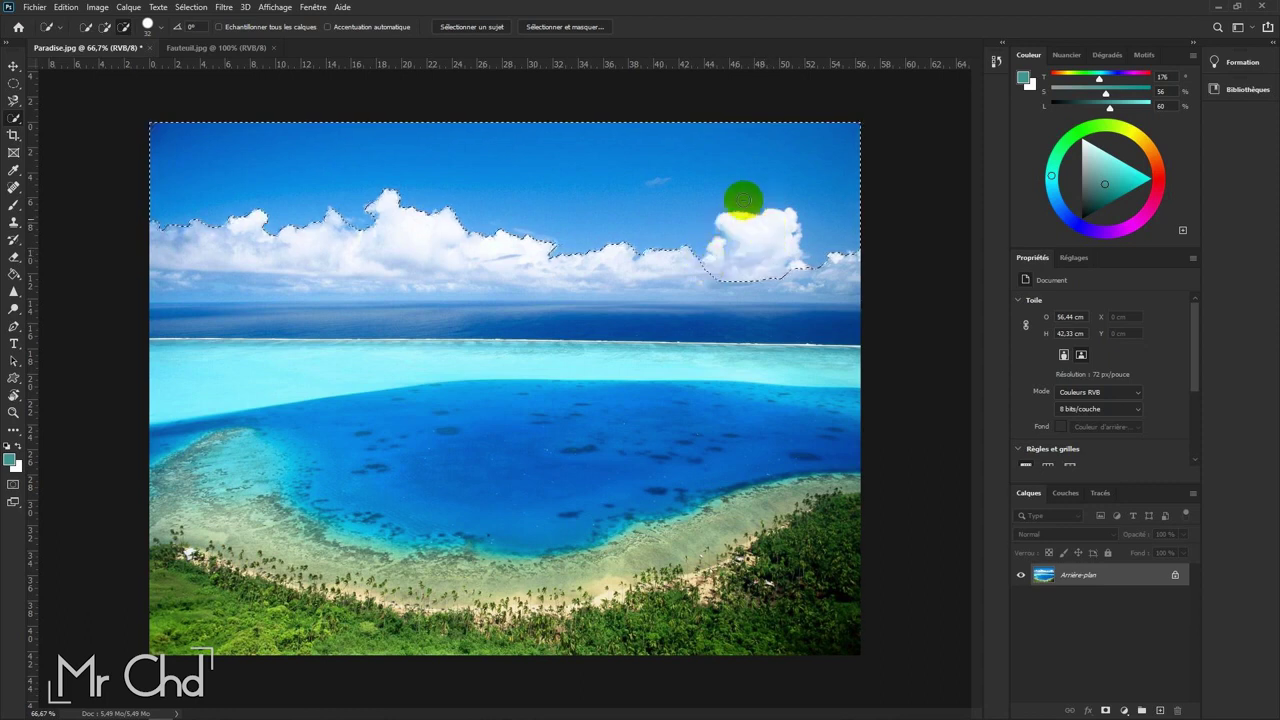
left_click_drag(723, 273, 716, 278)
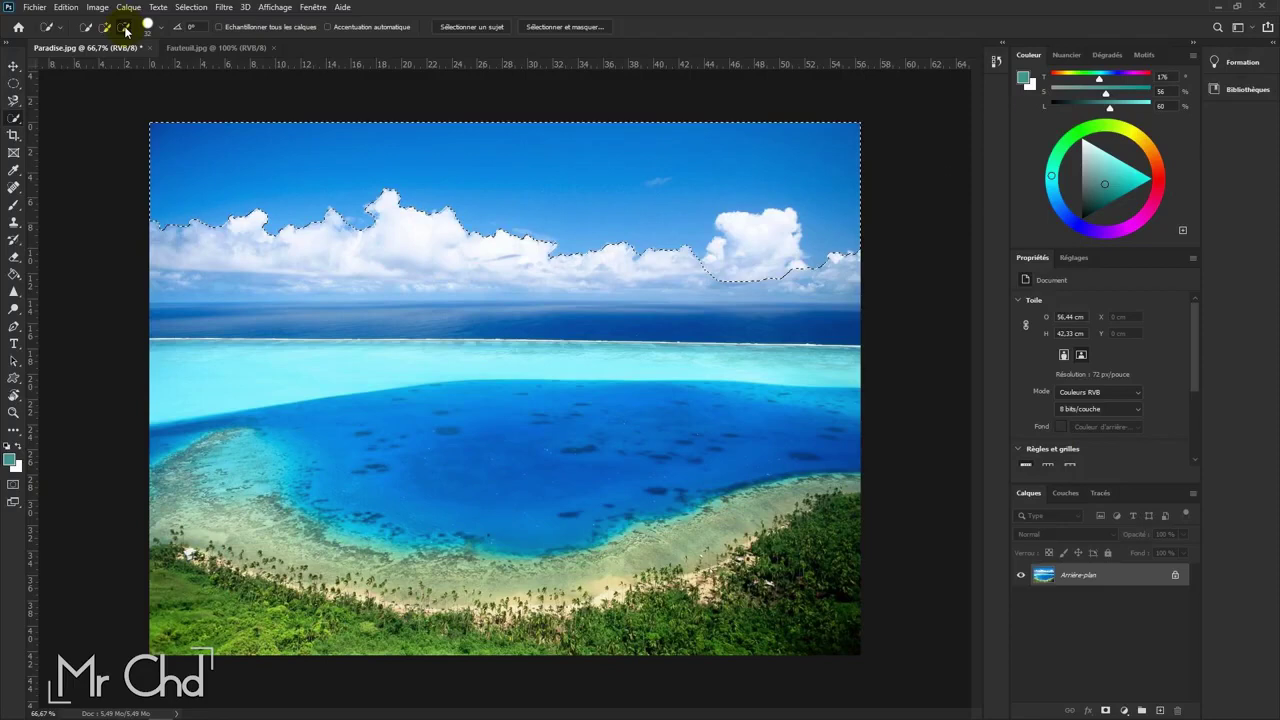
mouse_move(700, 259)
left_mouse_down()
mouse_move(711, 277)
mouse_move(737, 277)
mouse_move(753, 233)
mouse_move(783, 277)
mouse_move(780, 214)
mouse_move(737, 220)
mouse_move(726, 277)
mouse_move(711, 264)
mouse_move(734, 234)
mouse_move(726, 222)
mouse_move(746, 217)
mouse_move(777, 223)
mouse_move(783, 257)
left_mouse_up()
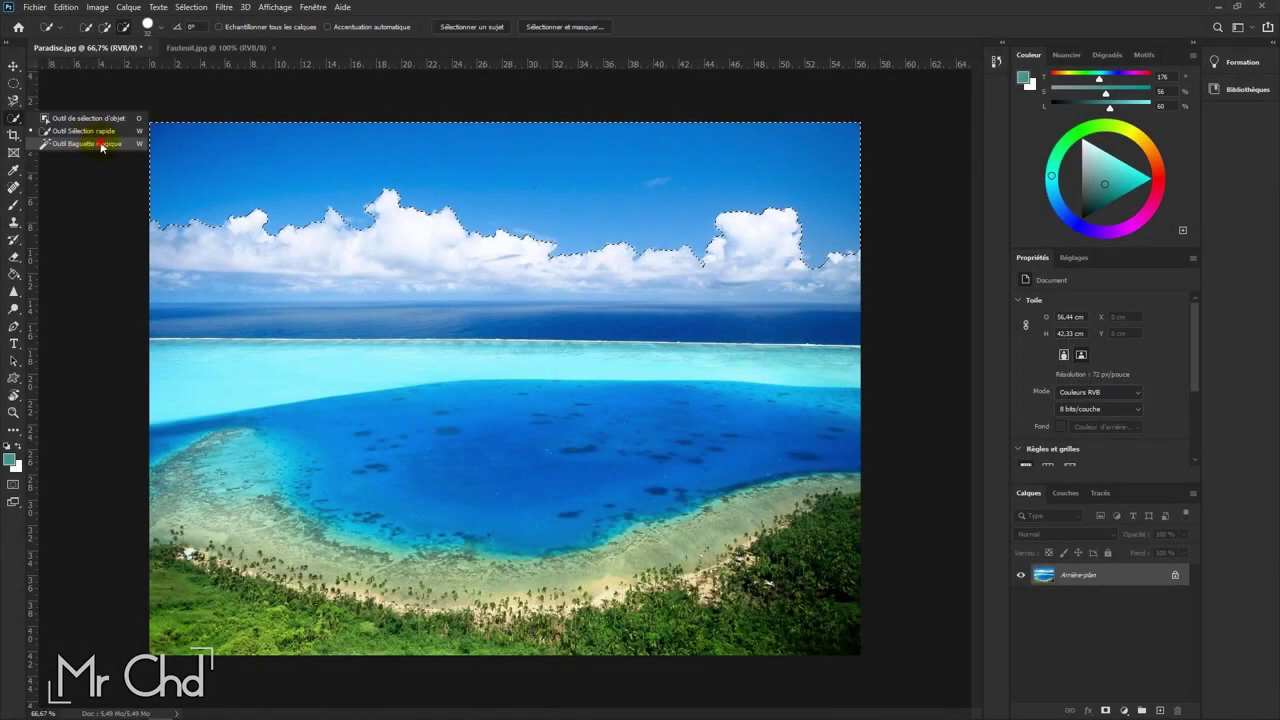
Step: Select the whole sky with the Magic Wand at tolerance 100
left_click(101, 145)
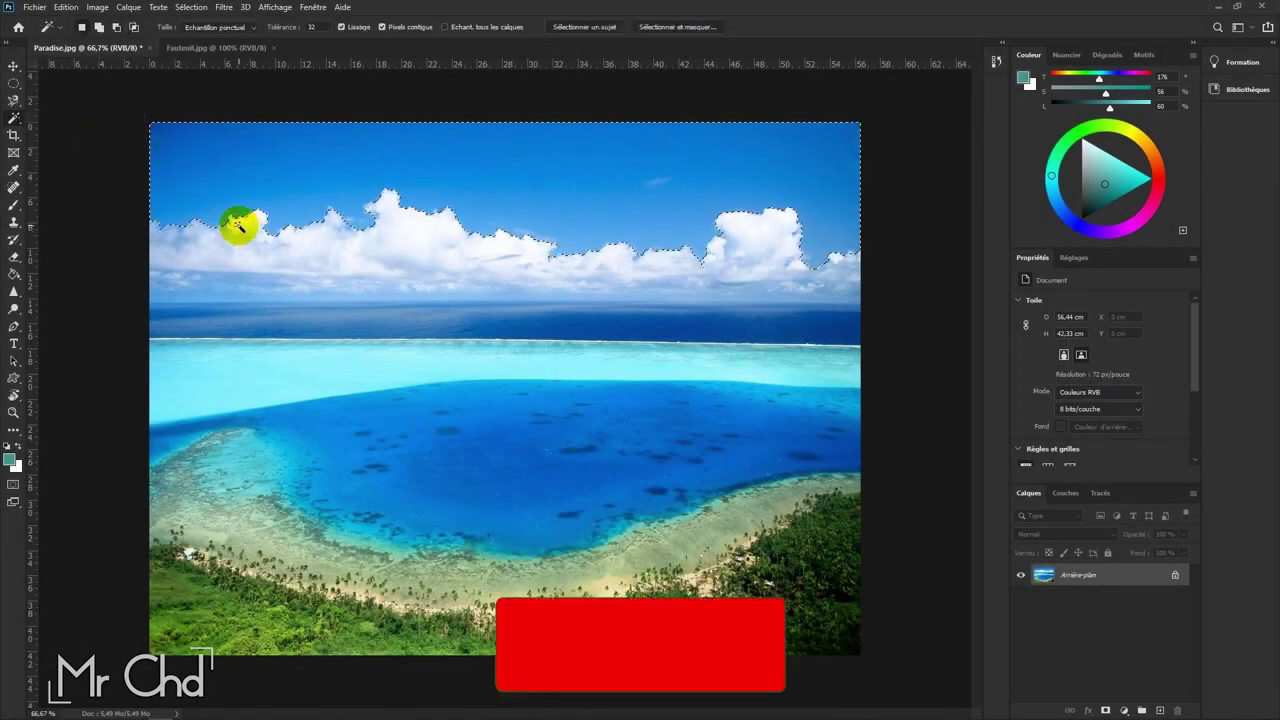
left_click(183, 157)
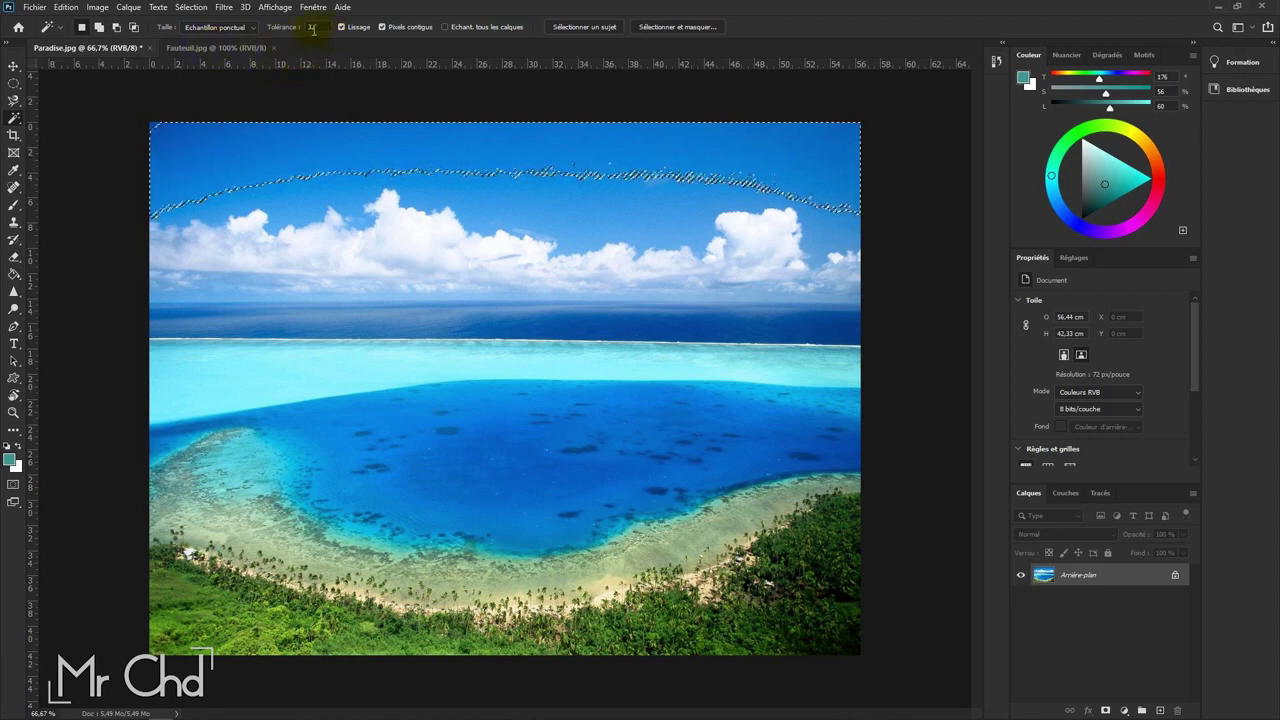
left_click(286, 27)
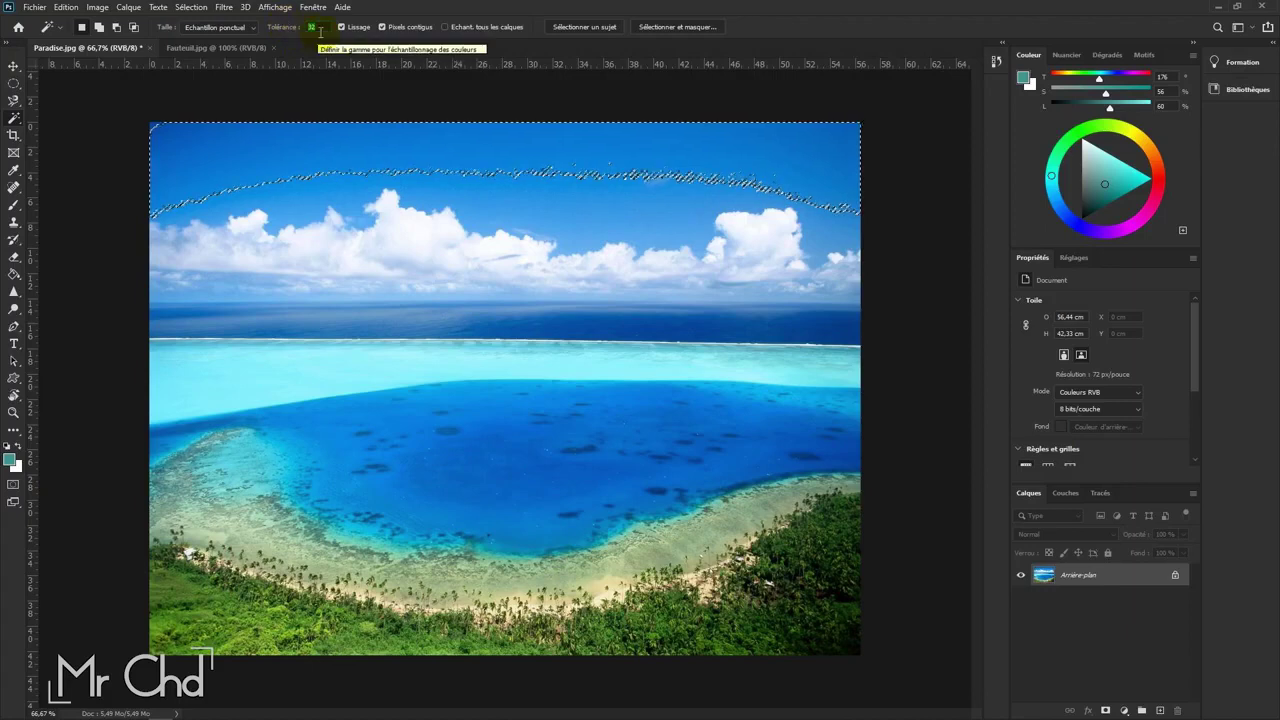
type("100")
key("Return")
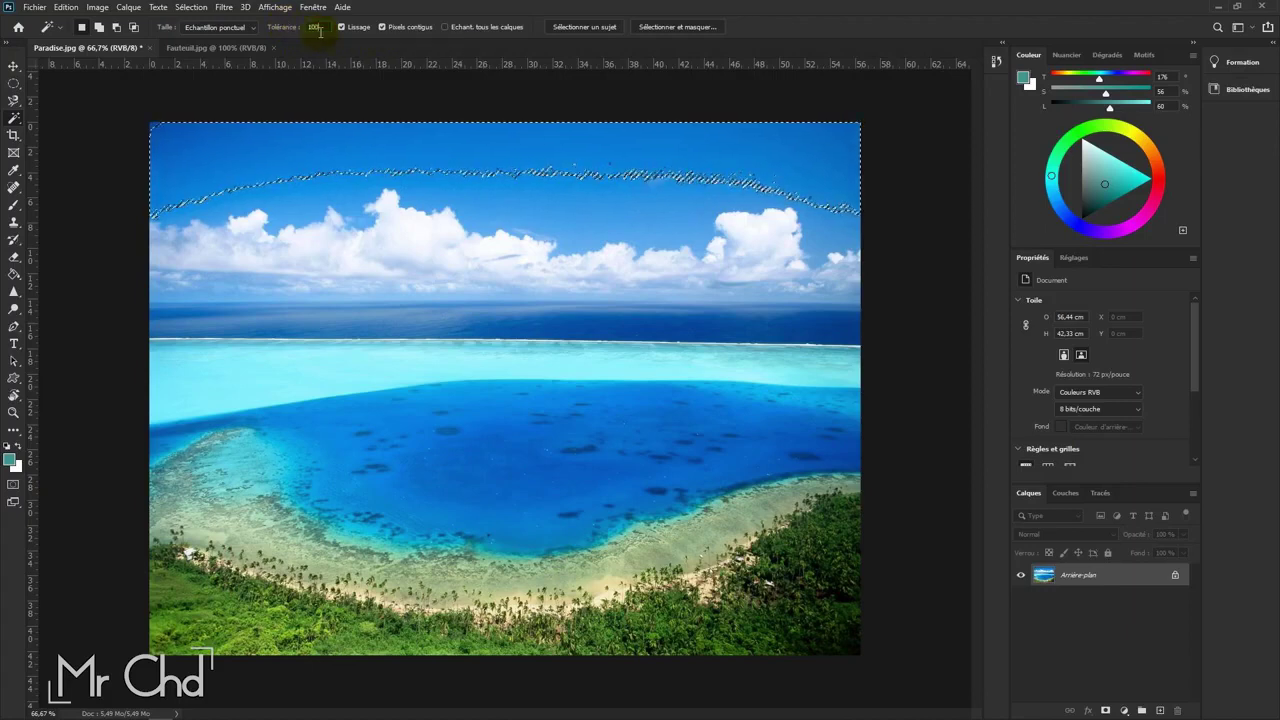
left_click(193, 214)
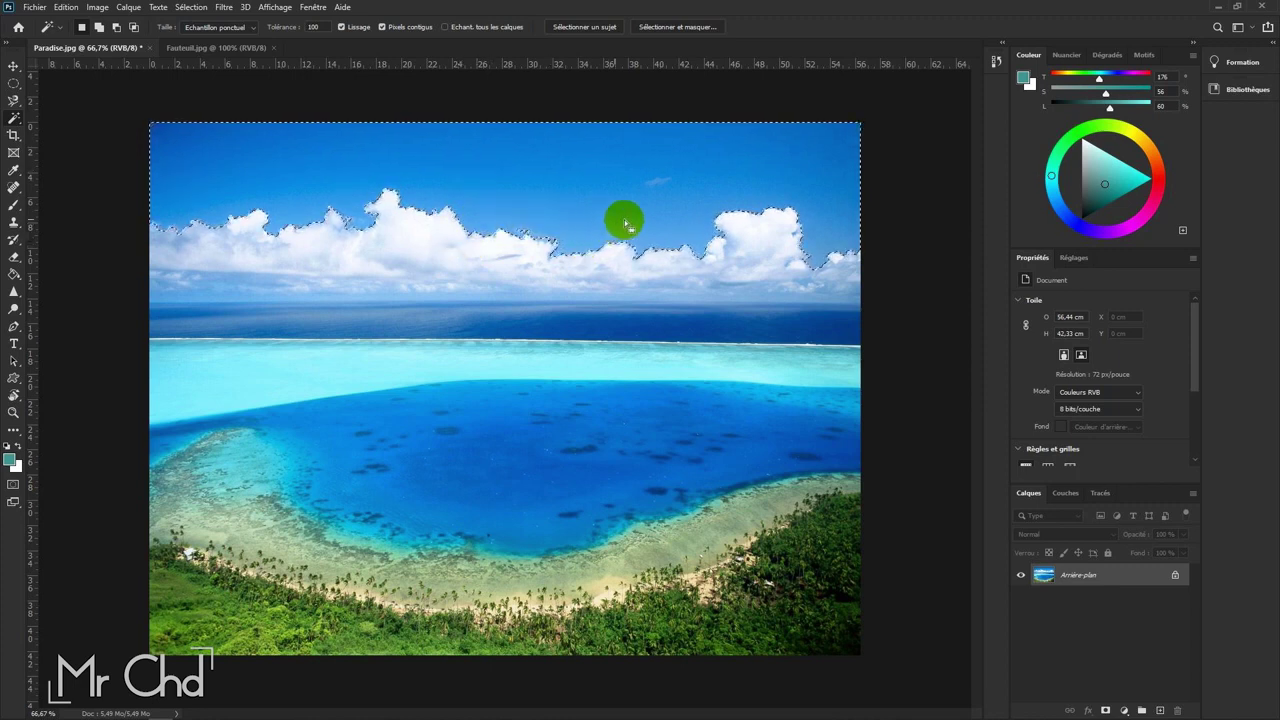
Step: Lower the Magic Wand tolerance to 2
left_click(313, 27)
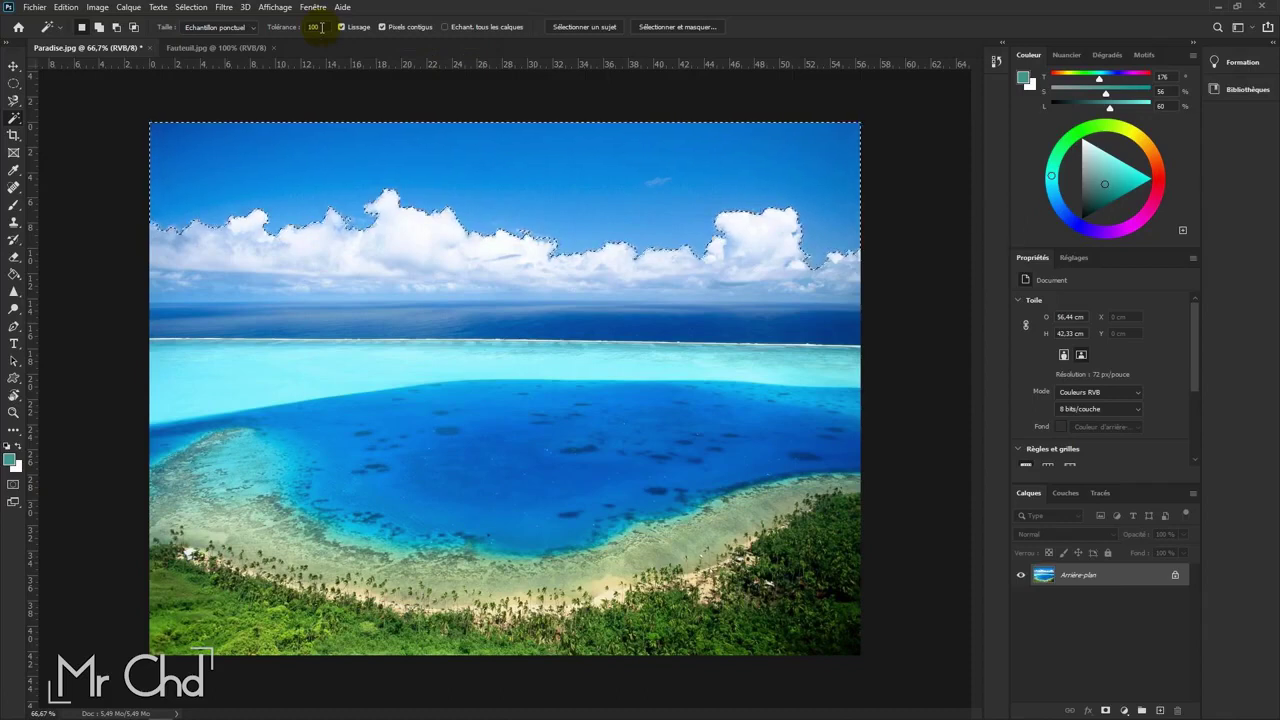
double_click(324, 27)
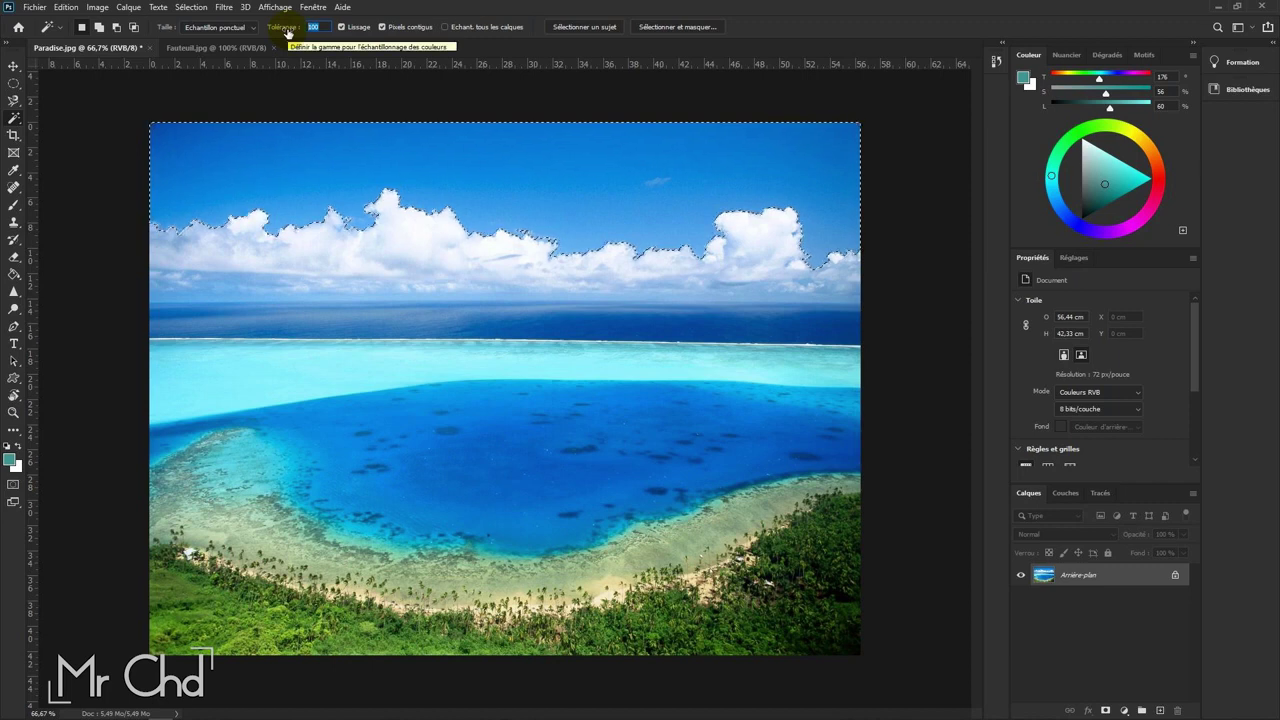
type("2")
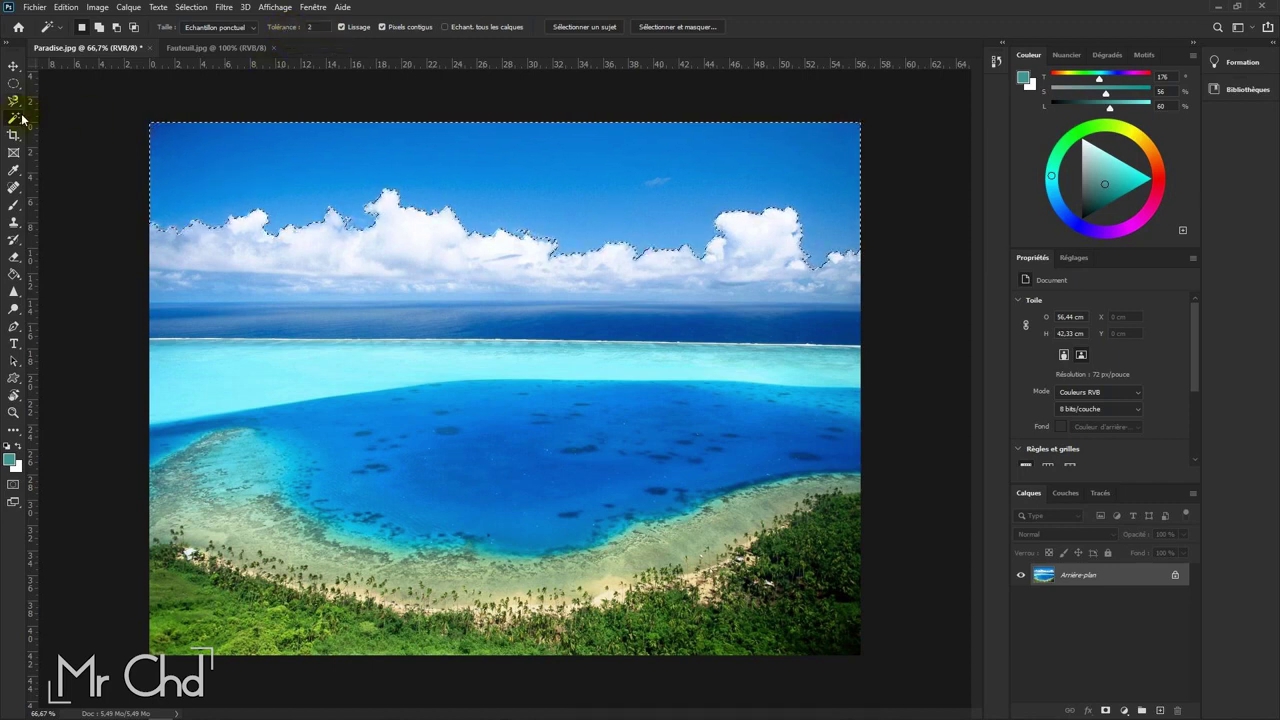
Step: Try Magic Wand sky selections at tolerance 2, then set tolerance back to 32
left_click(214, 153)
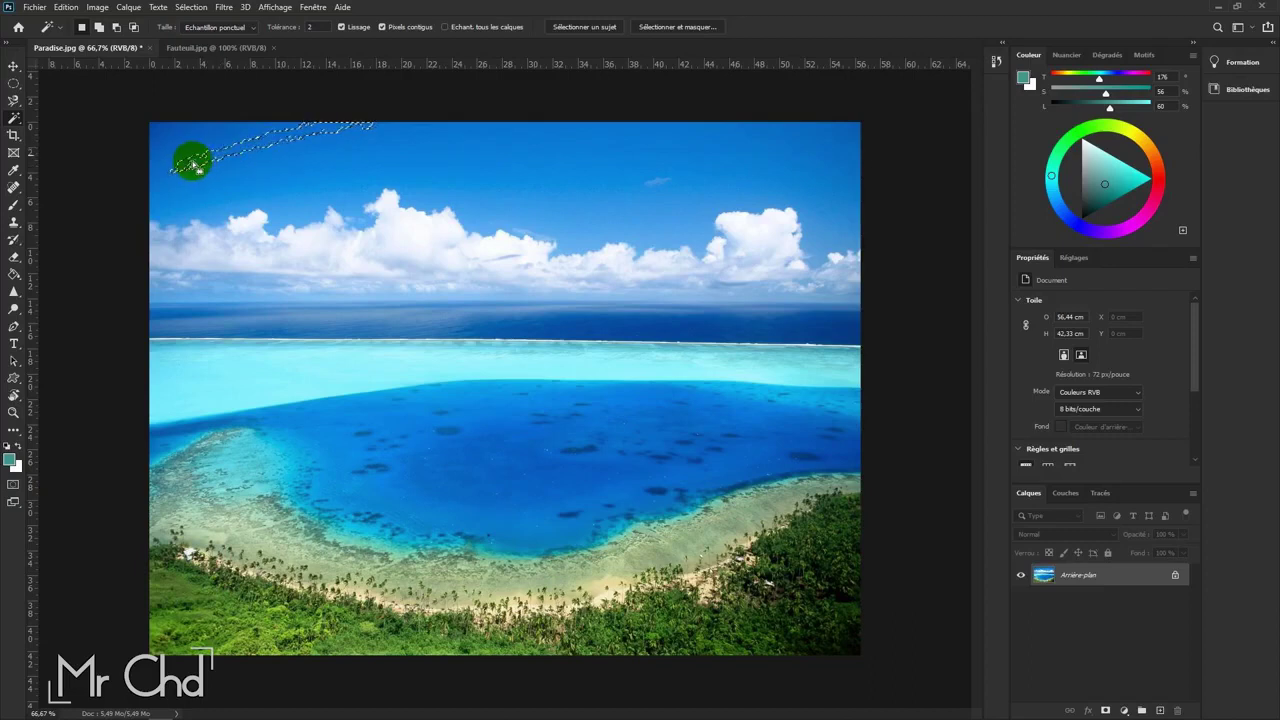
left_click(464, 155)
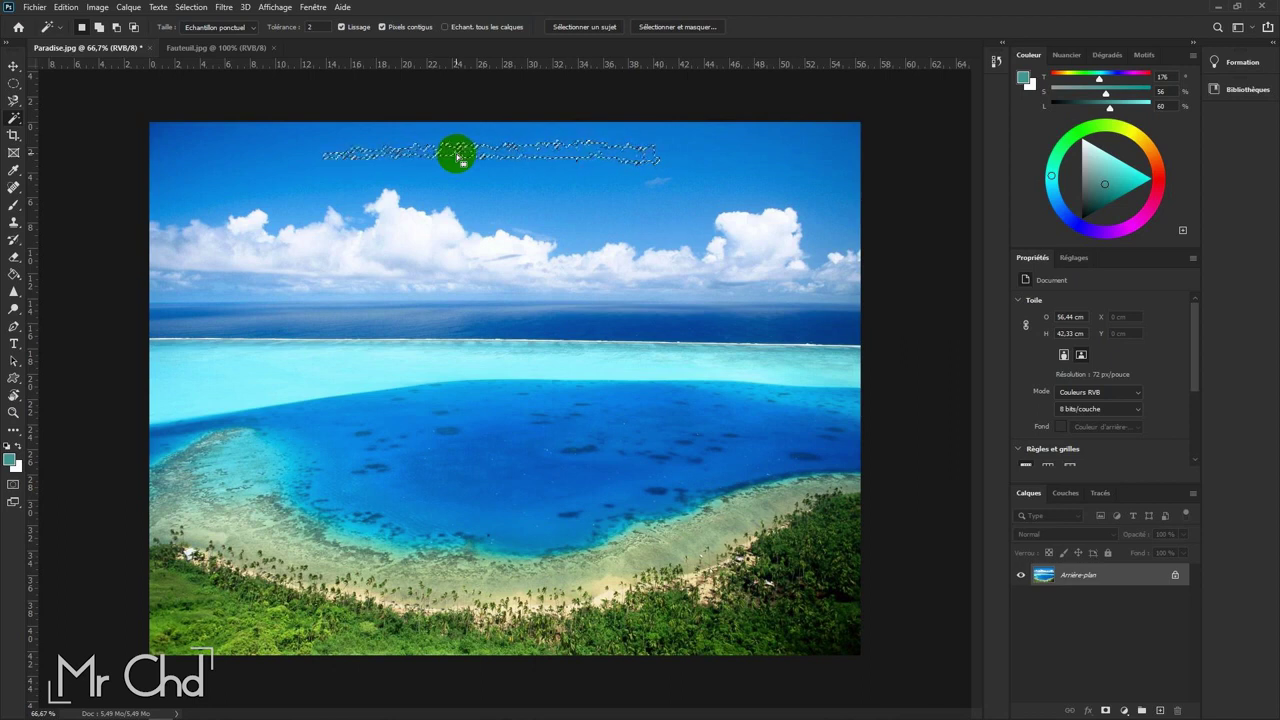
key("Return")
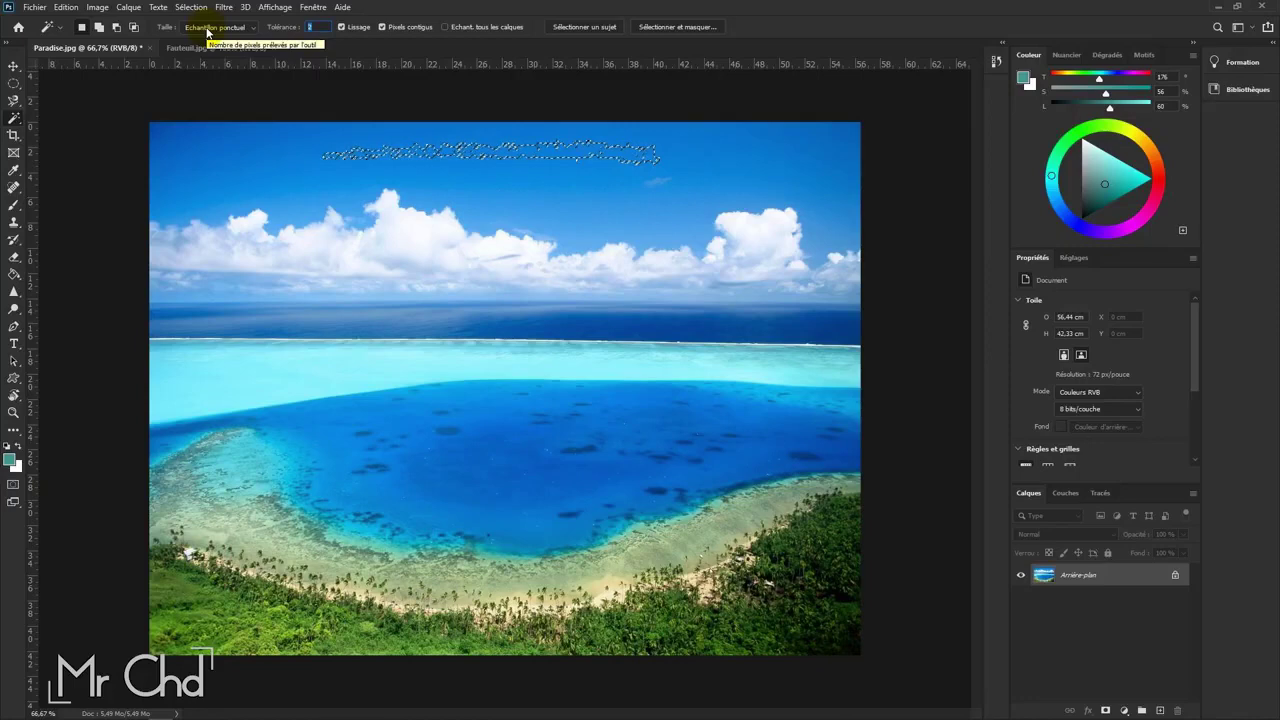
type("32")
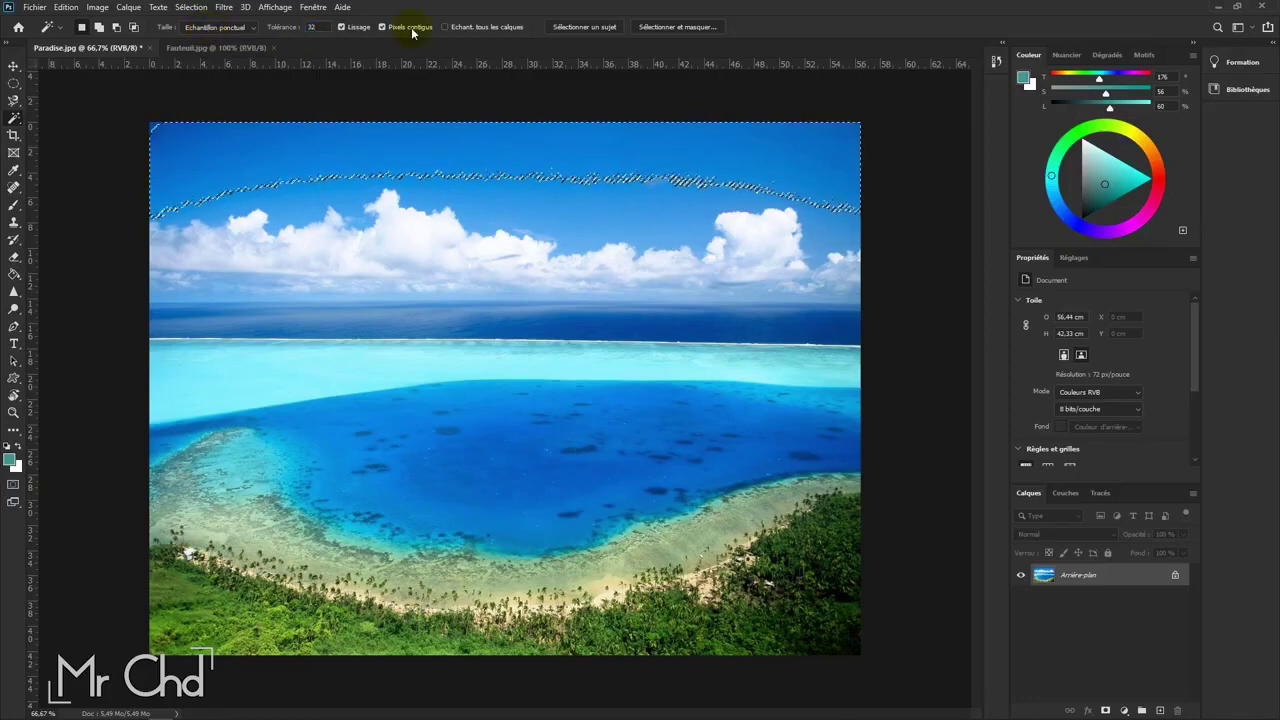
Step: Select the upper sky with the Magic Wand at tolerance 32, then deselect
left_click(177, 140)
mouse_move(177, 140)
left_mouse_down()
mouse_move(249, 184)
mouse_move(282, 172)
left_mouse_up()
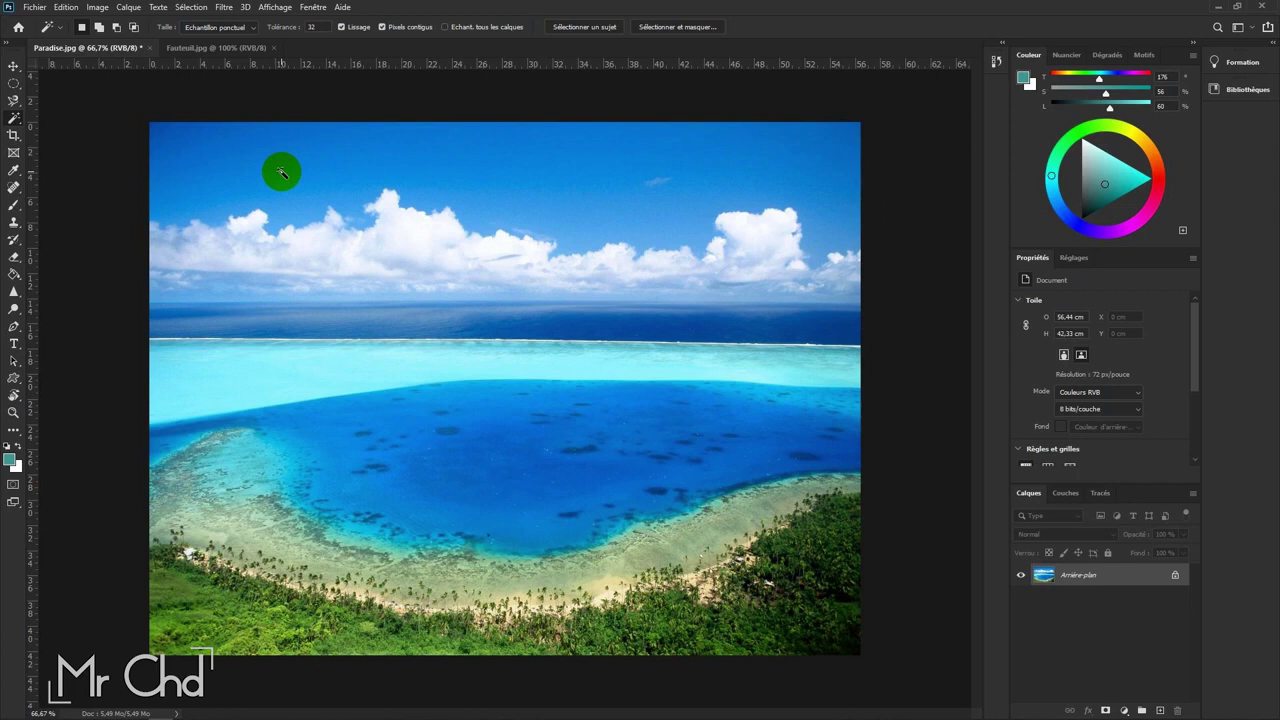
left_click_drag(281, 173, 283, 177)
key("ctrl+d")
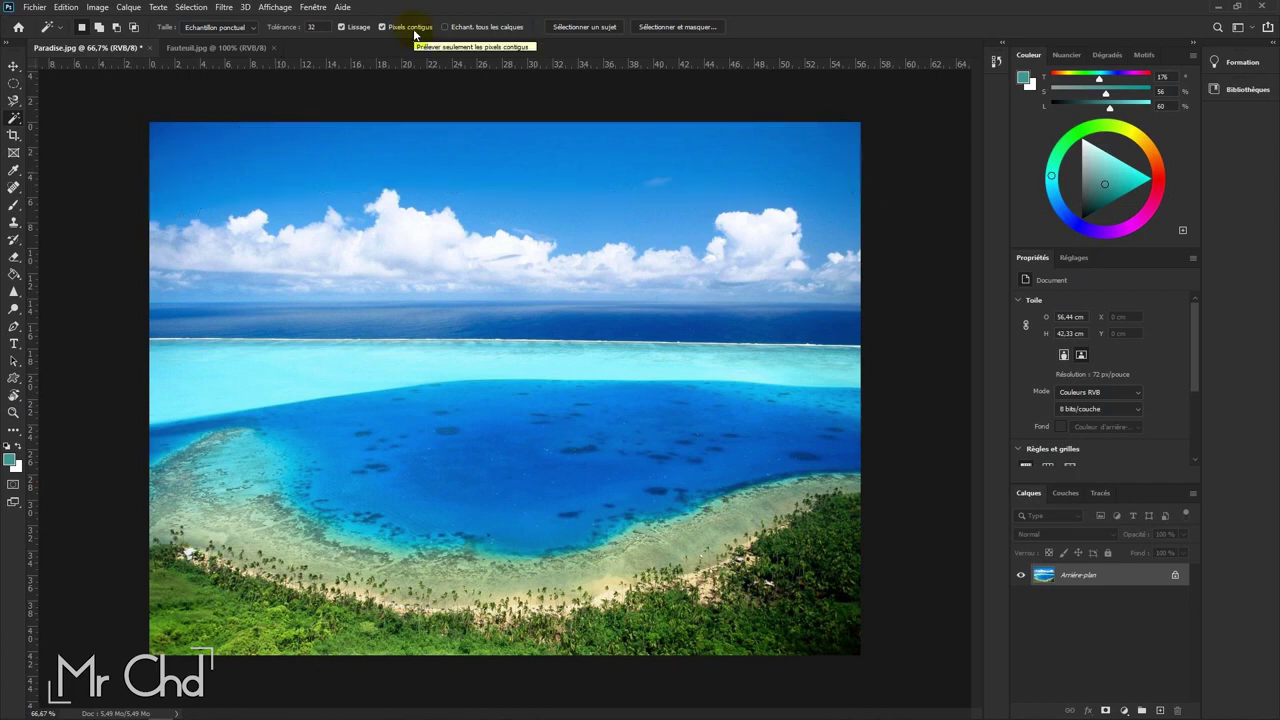
Step: Select matching sky blues with Contiguous off, then re-enable Contiguous and deselect
left_click(414, 35)
left_click_drag(225, 190, 251, 163)
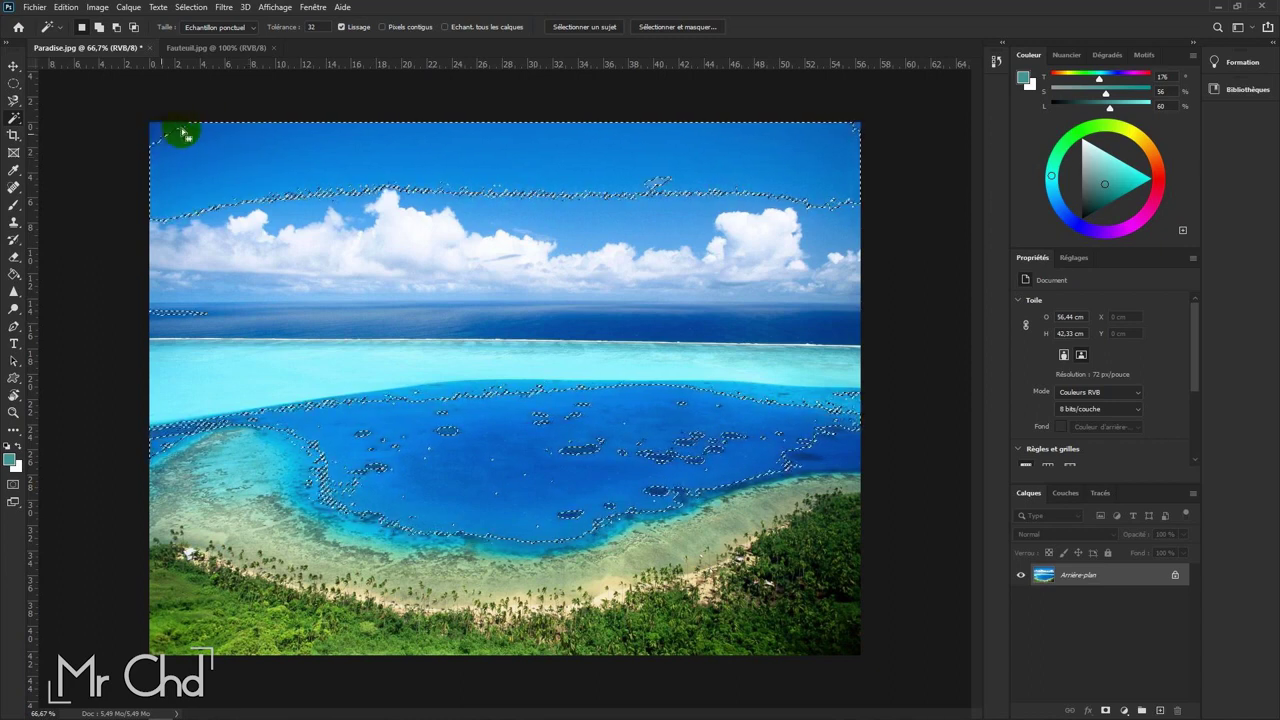
left_click(421, 36)
left_click(395, 28)
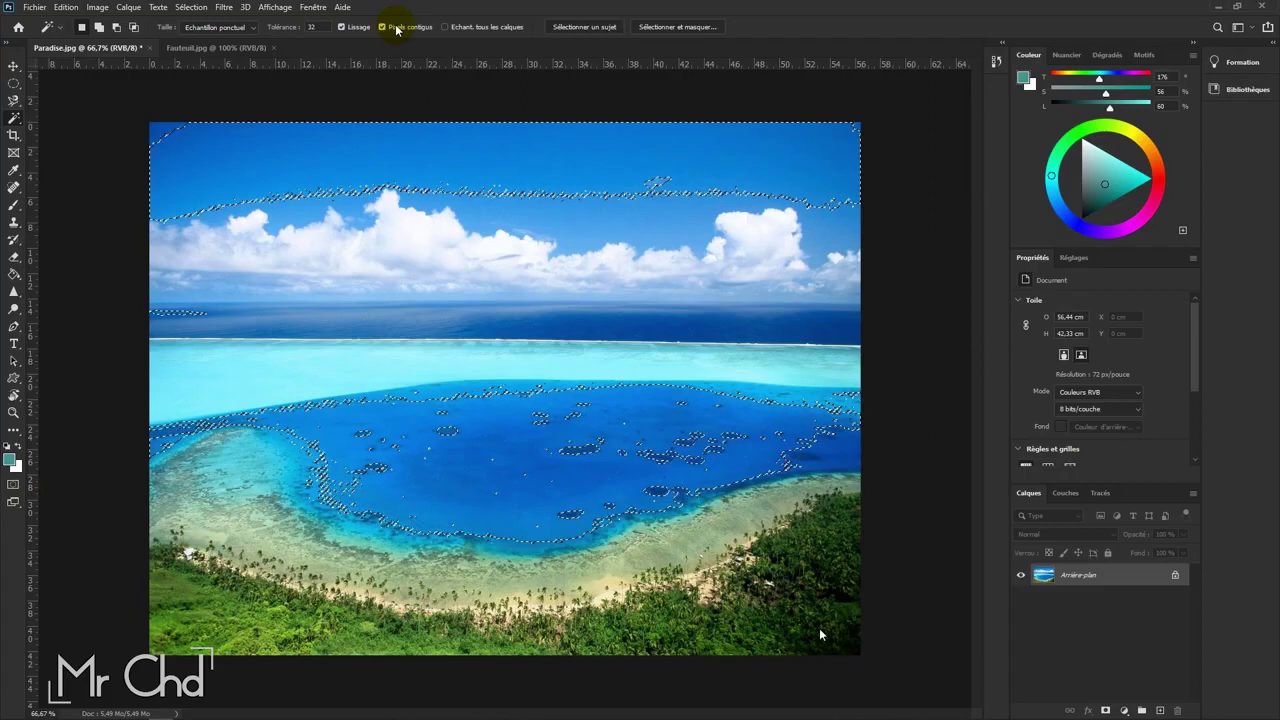
key("ctrl+d")
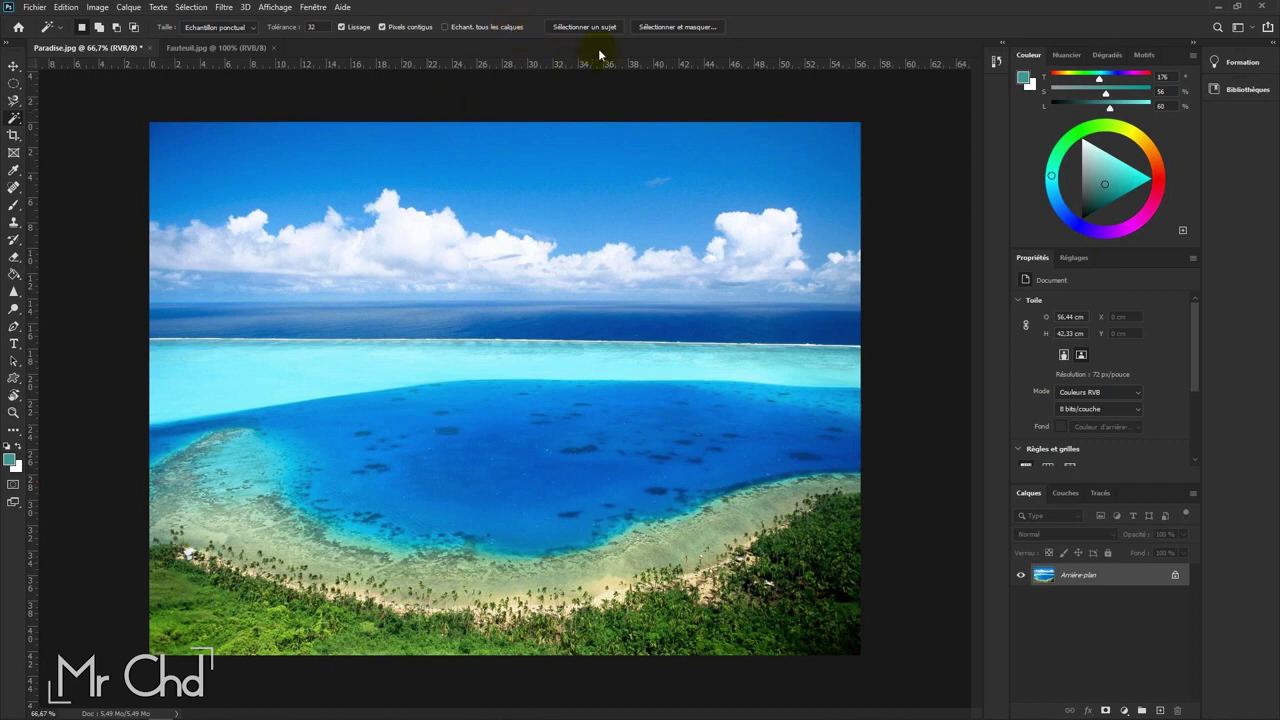
Step: Select the leather sofa in Fauteuil.jpg using Quick Selection and Select Subject
left_click(230, 48)
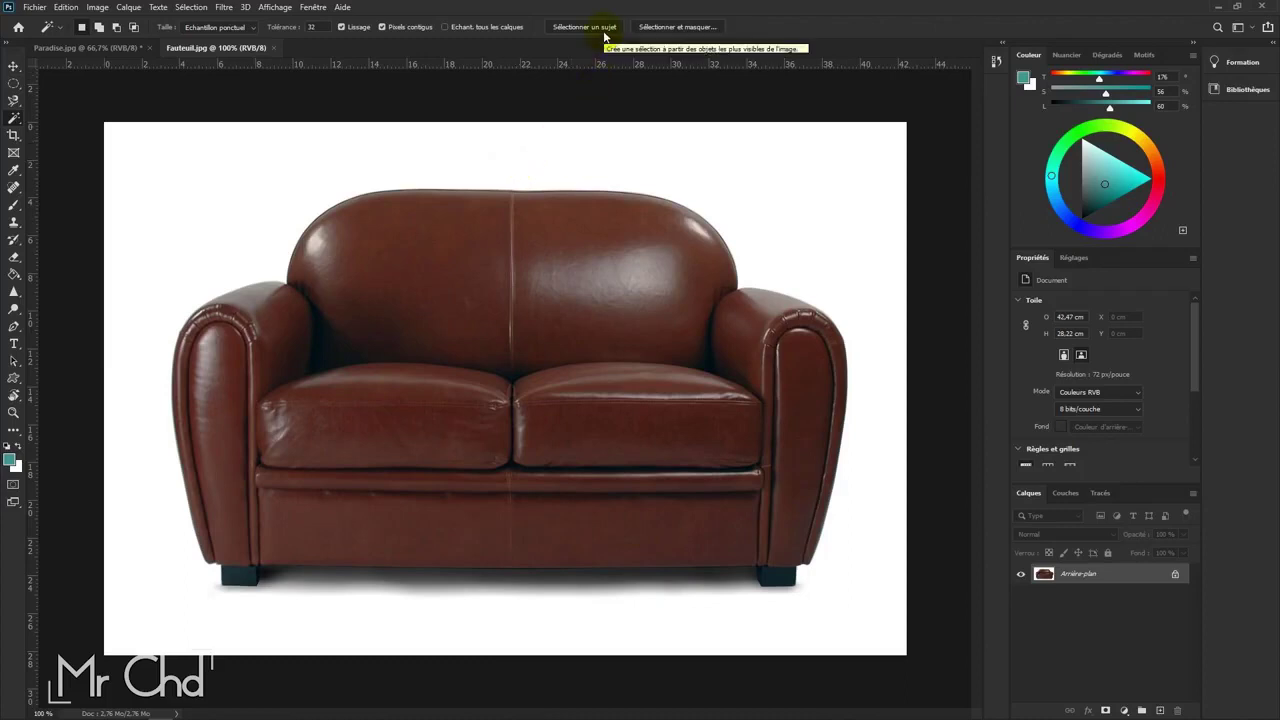
right_click(14, 118)
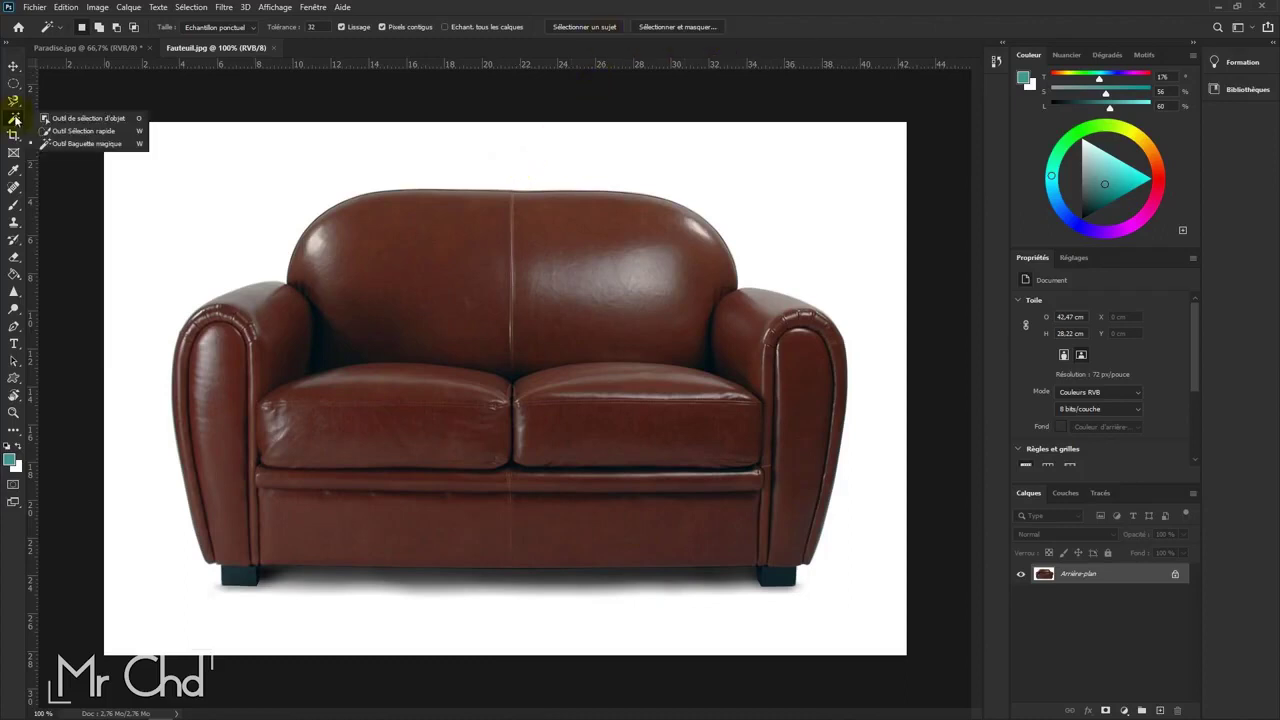
left_click(82, 131)
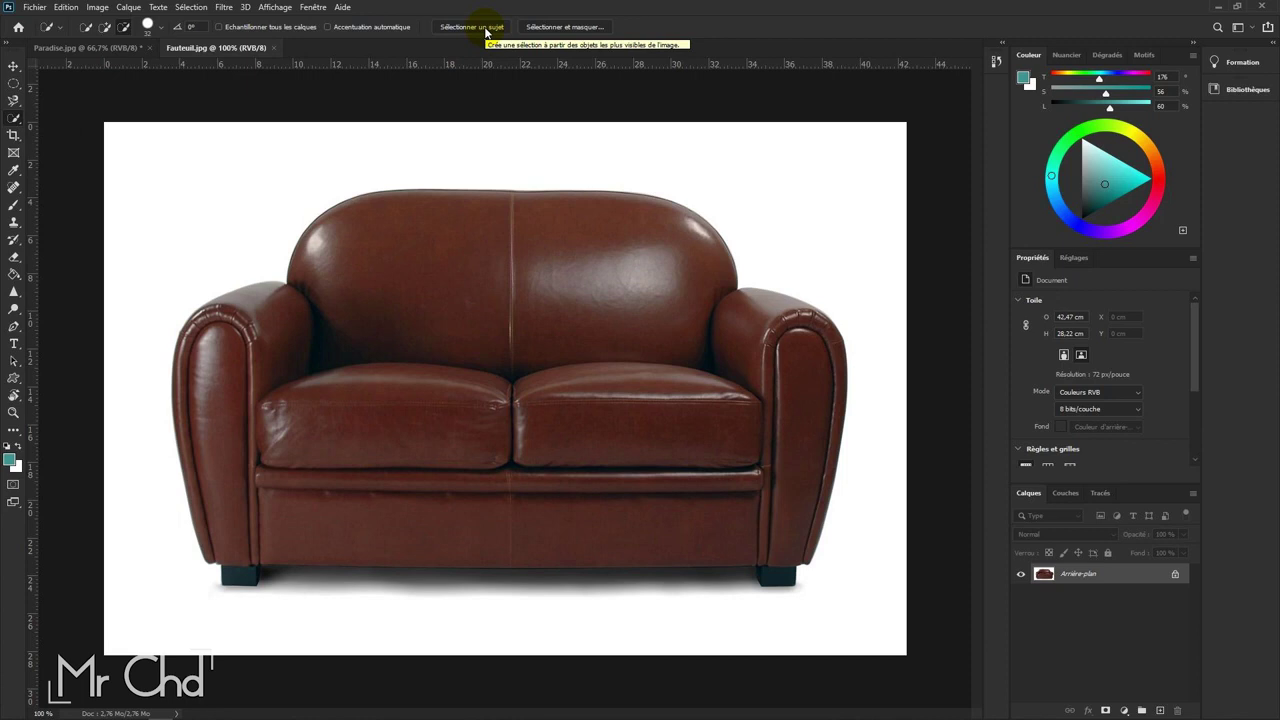
left_click(486, 33)
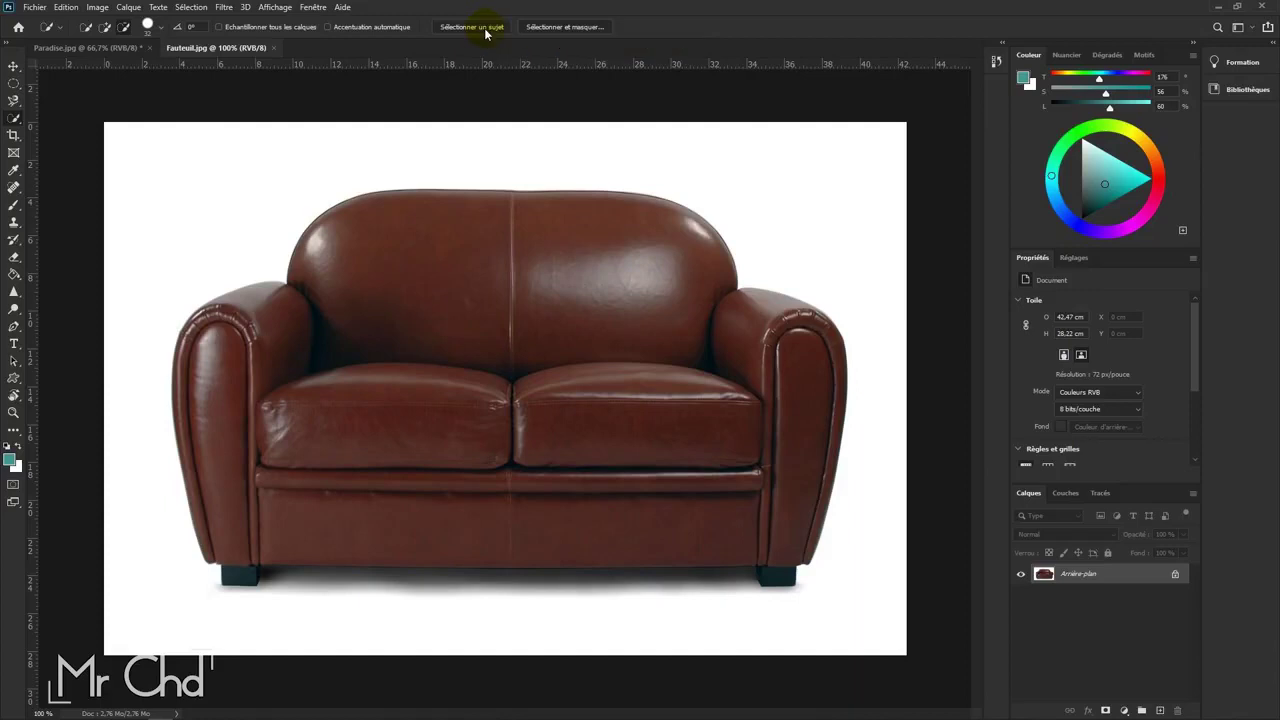
left_click(483, 32)
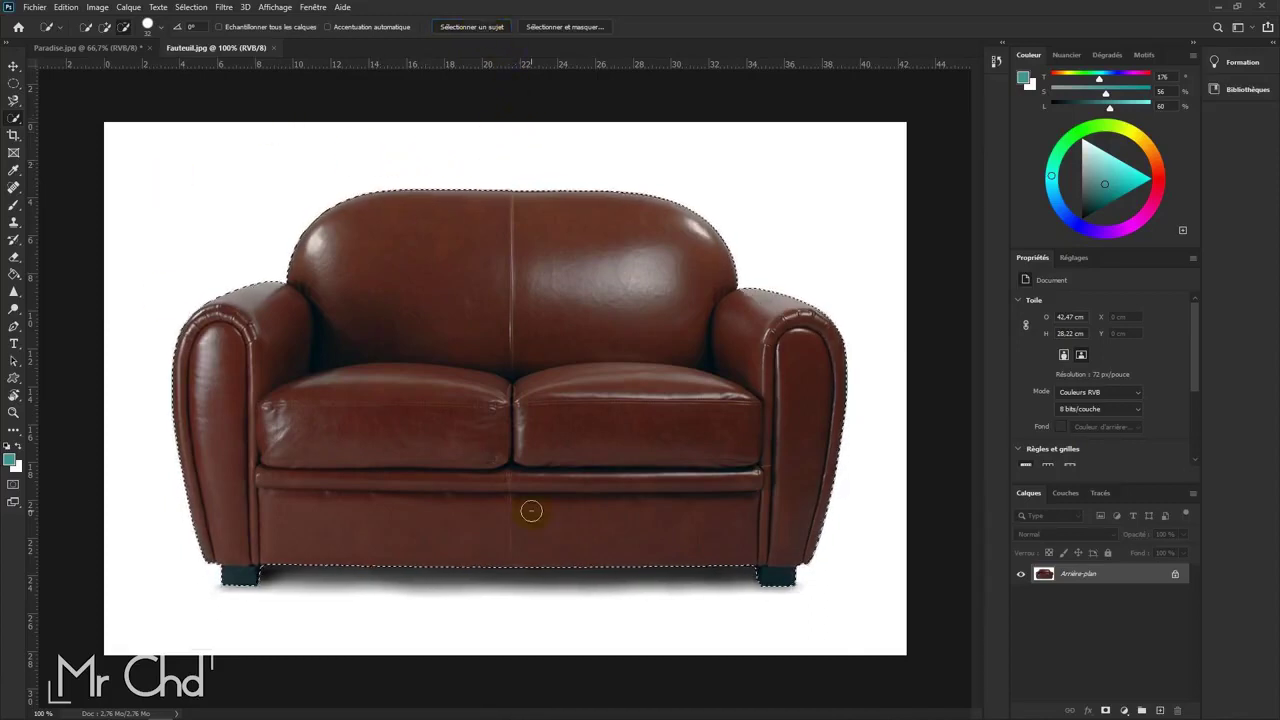
left_click_drag(309, 206, 320, 186)
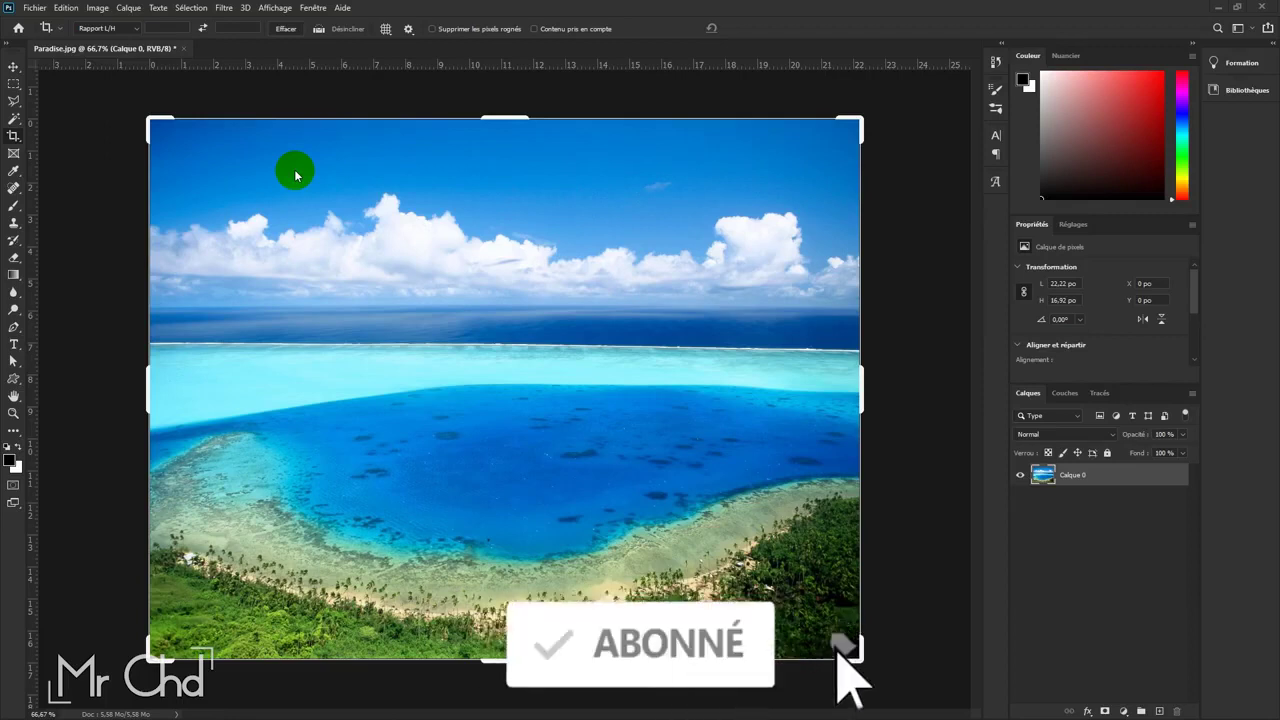
Step: Draw a trial 1:1 square crop box around the lagoon in Paradise.jpg
mouse_move(296, 175)
left_mouse_down()
mouse_move(152, 121)
mouse_move(271, 214)
mouse_move(114, 94)
mouse_move(141, 117)
left_mouse_up()
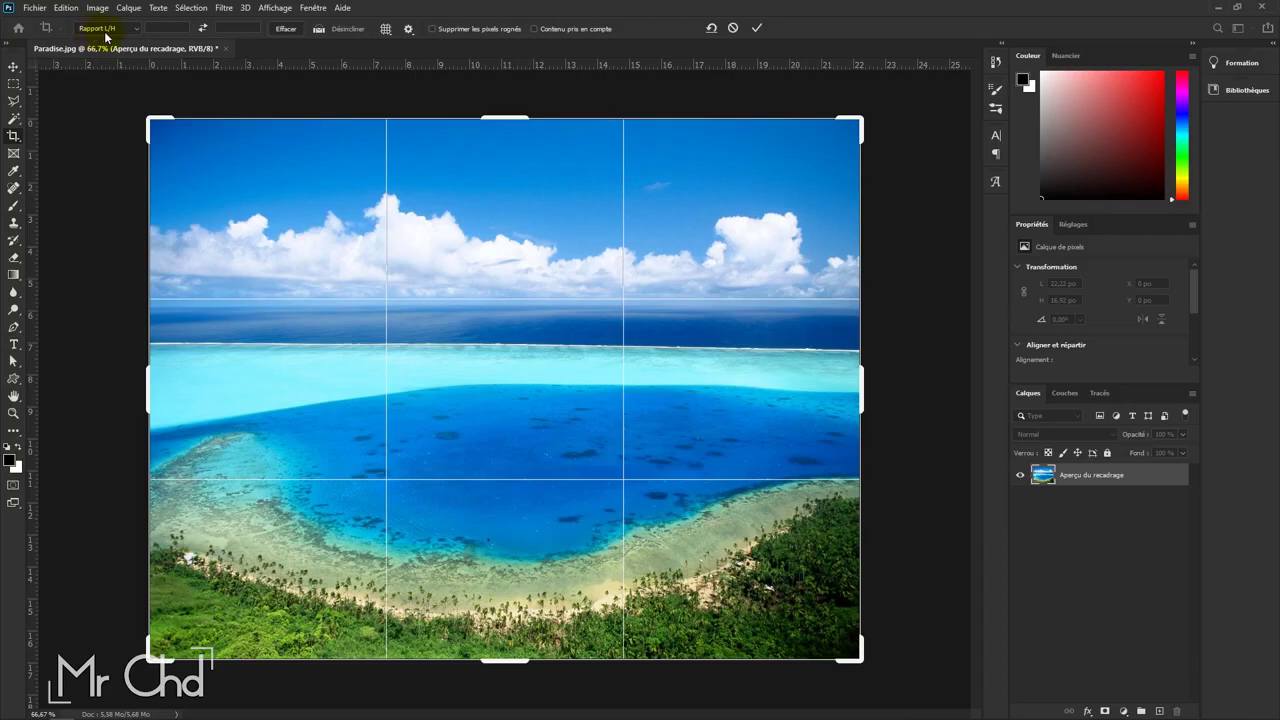
left_click(121, 37)
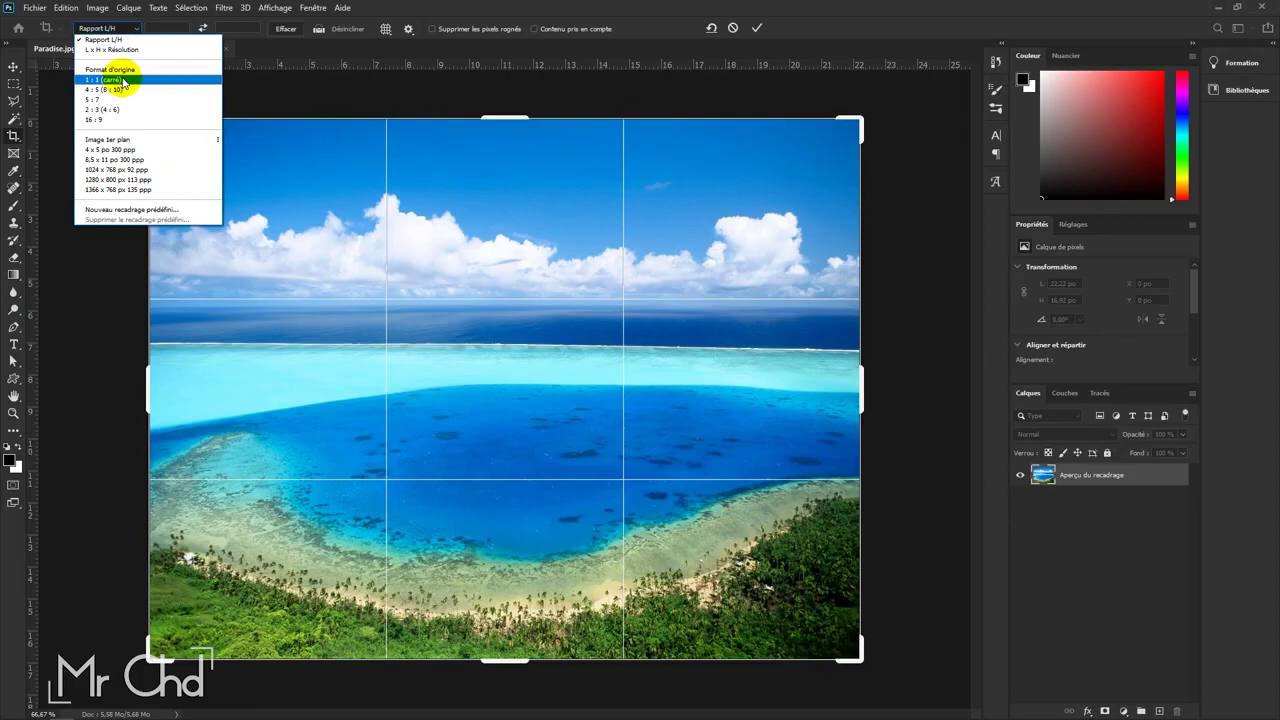
left_click(123, 80)
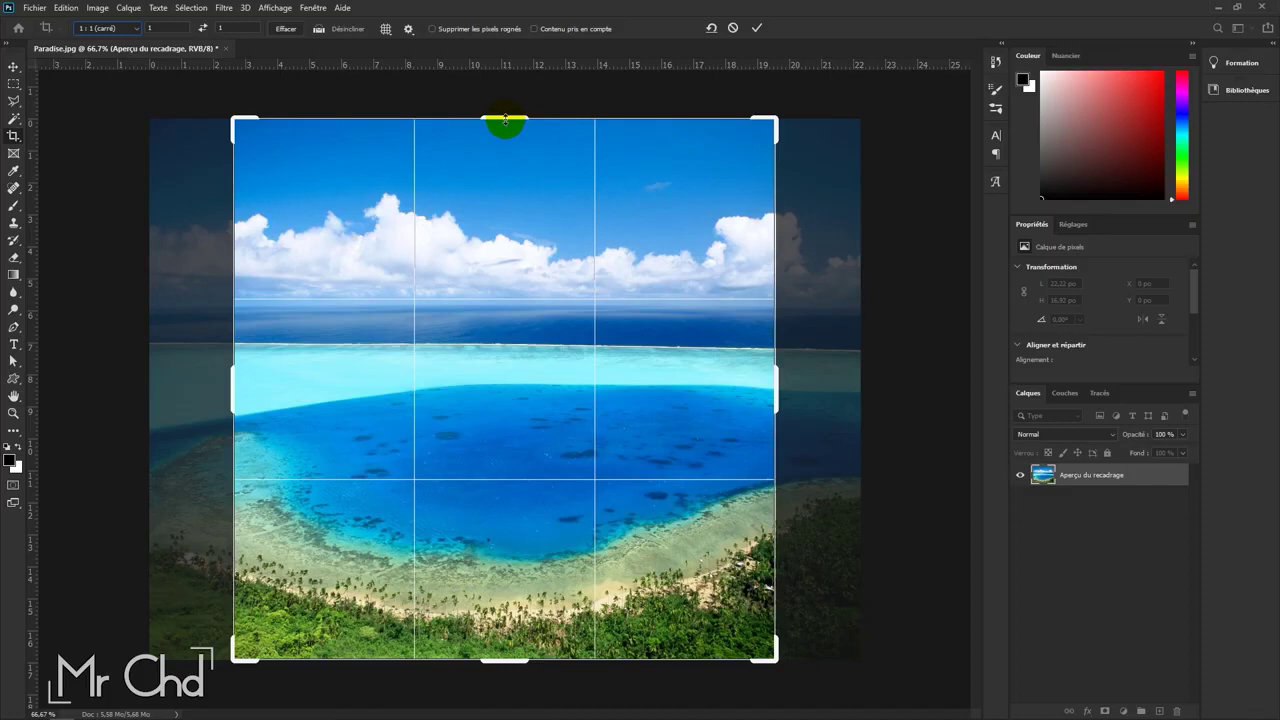
mouse_move(505, 120)
left_mouse_down()
mouse_move(507, 226)
mouse_move(492, 117)
left_mouse_up()
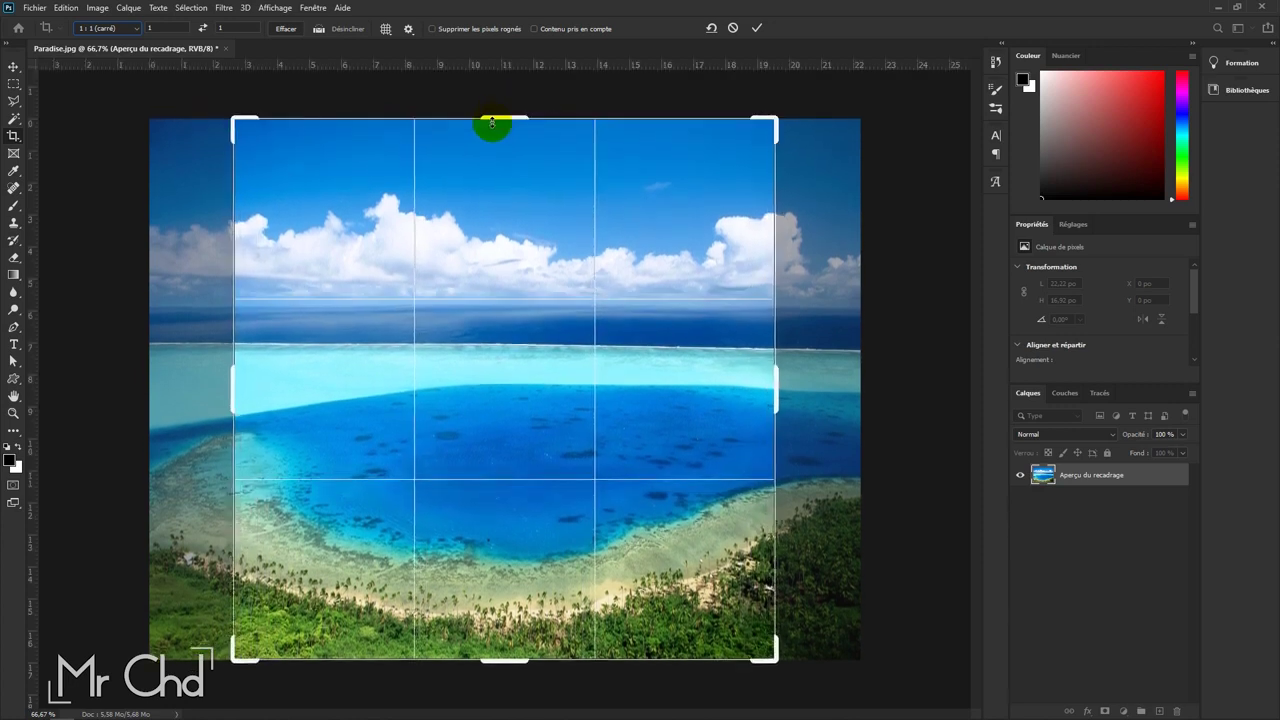
Step: Switch the crop ratio to 16:9 and resize the frame across the photo
left_click(108, 28)
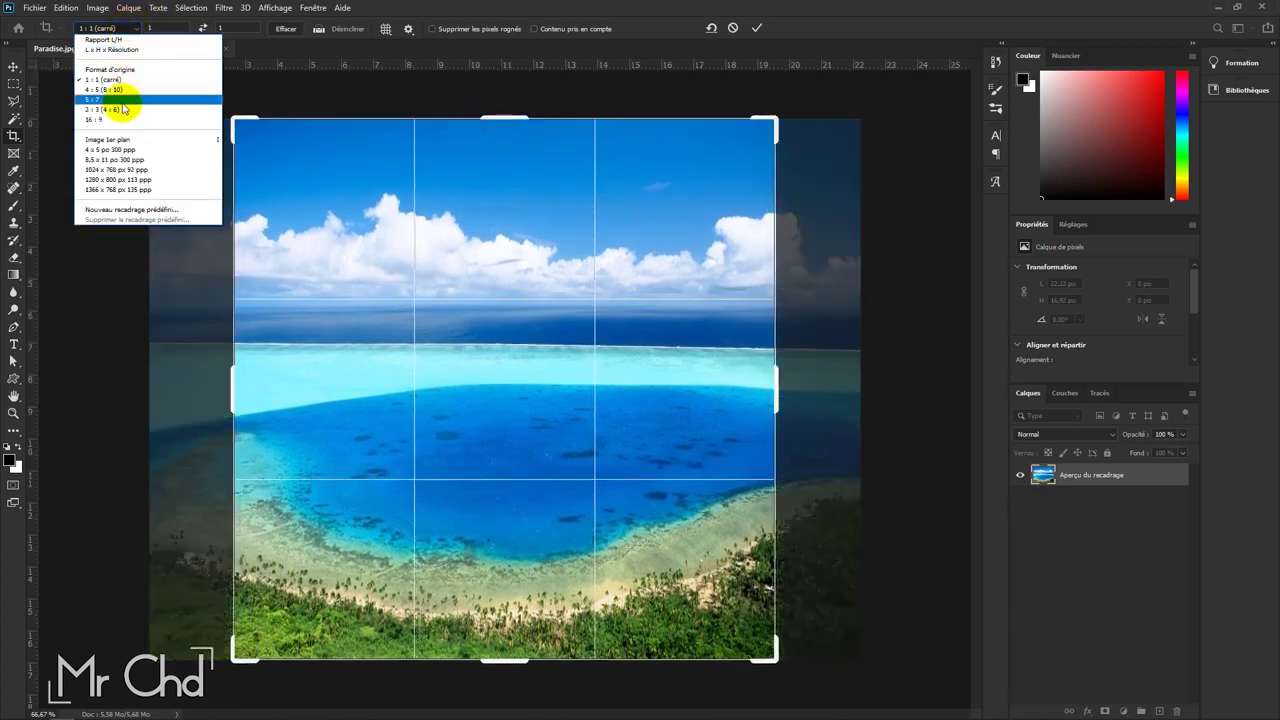
left_click(101, 118)
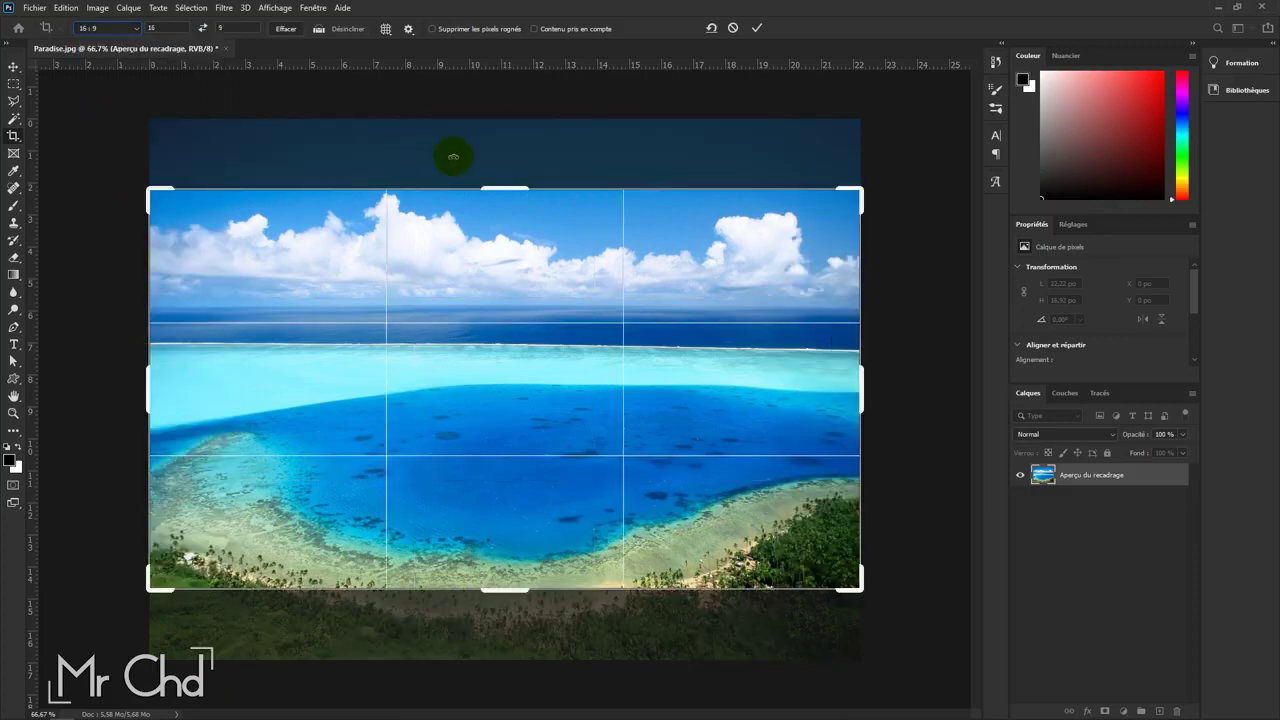
left_click_drag(850, 195, 858, 203)
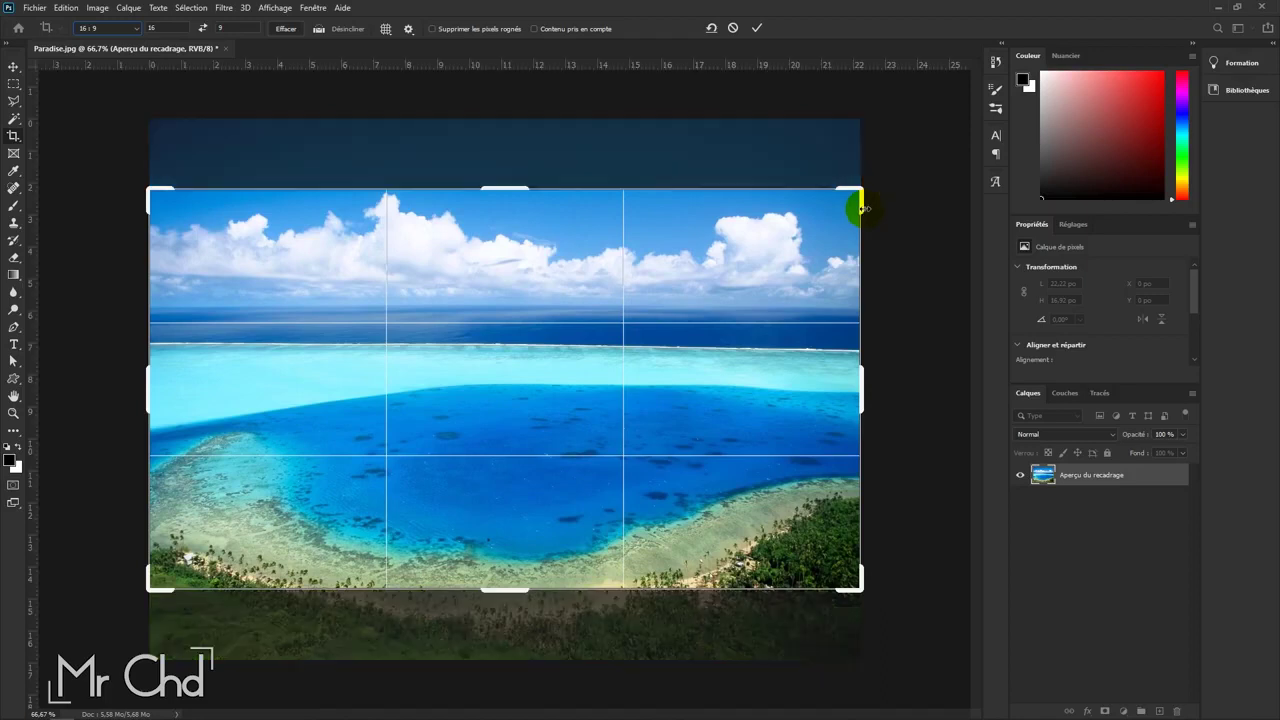
Step: Try a custom 4:9 width-to-height crop, resize from the top, then clear the ratio
left_click(126, 33)
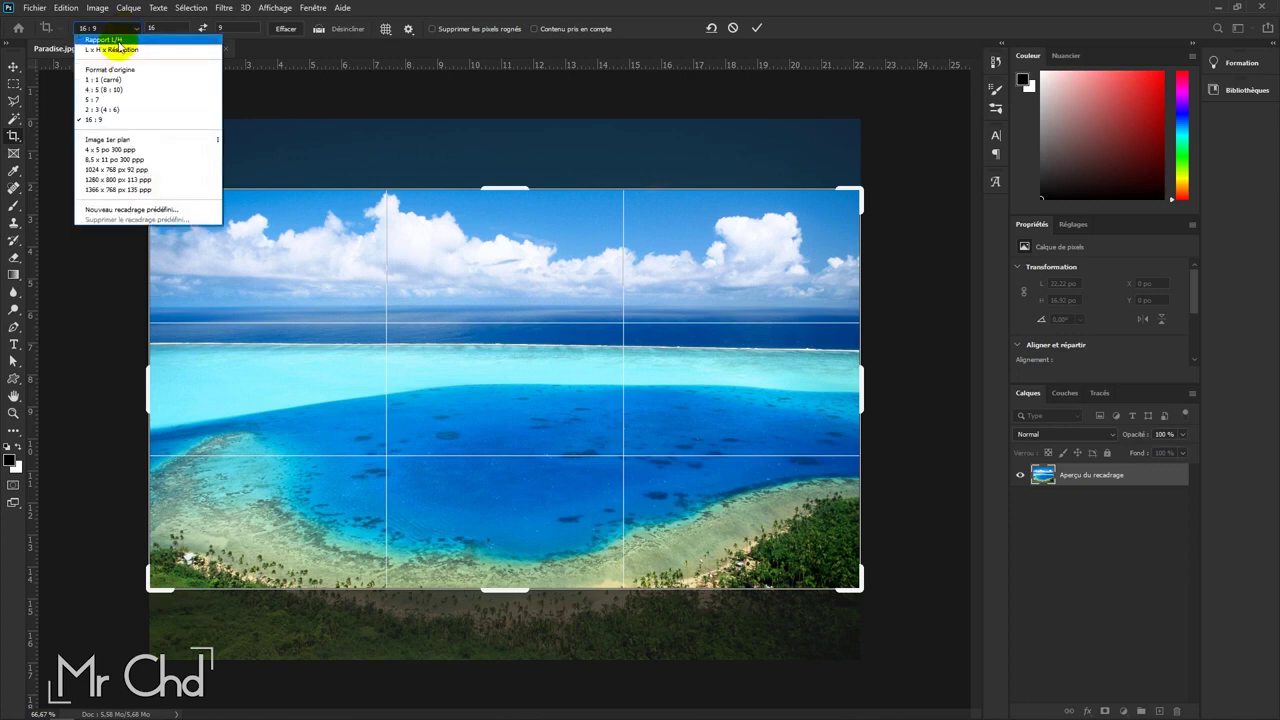
left_click(115, 43)
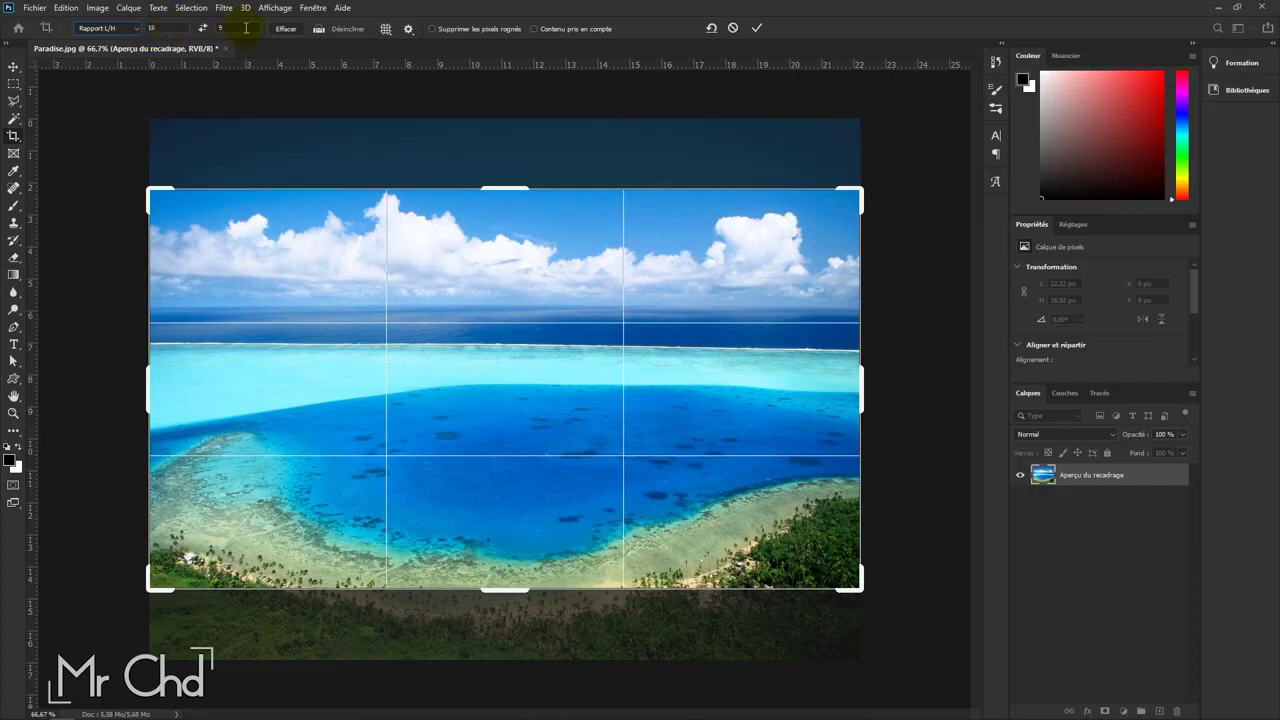
left_click_drag(190, 31, 128, 30)
type("4")
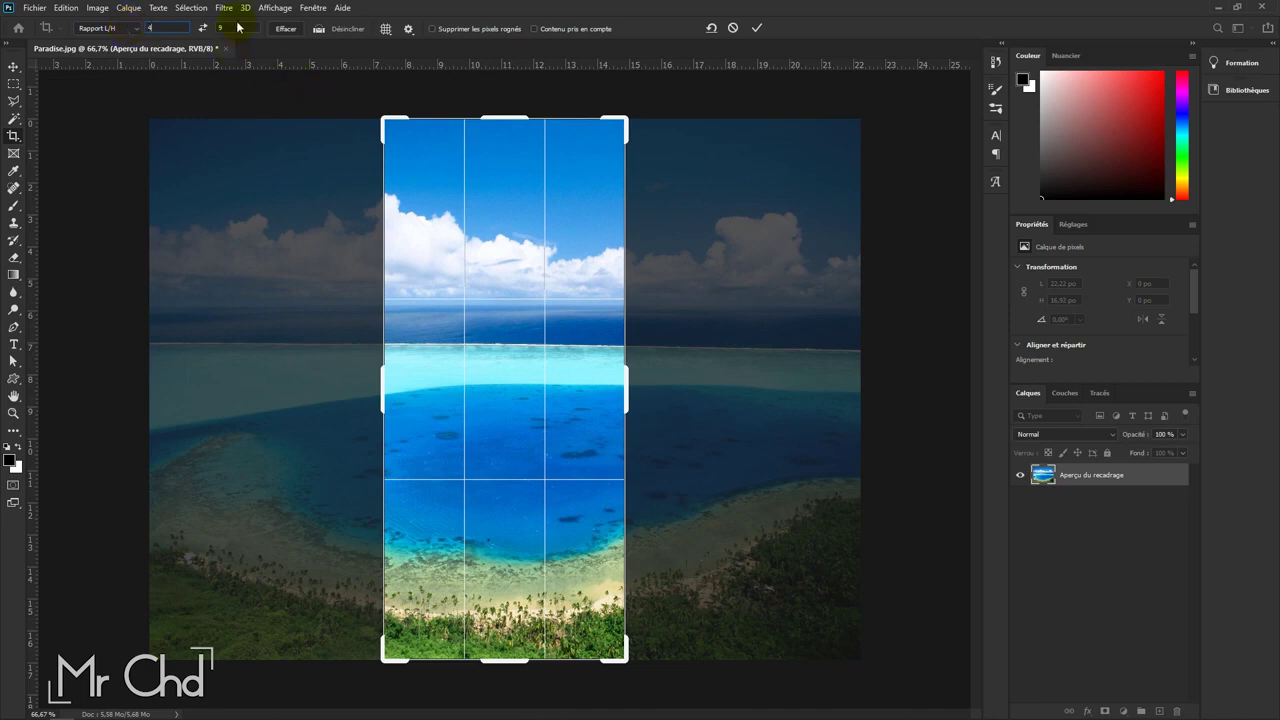
double_click(240, 33)
type("8")
type("4")
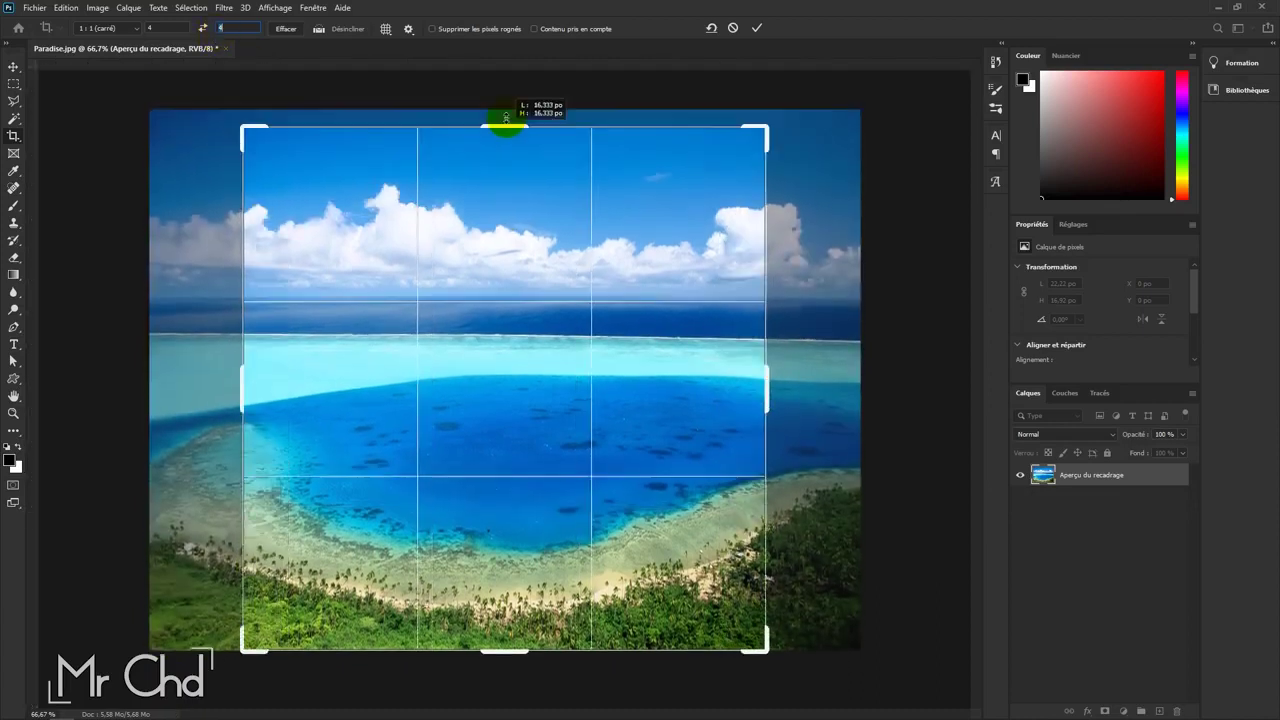
mouse_move(497, 122)
left_mouse_down()
mouse_move(513, 145)
mouse_move(520, 117)
left_mouse_up()
key("ctrl+r")
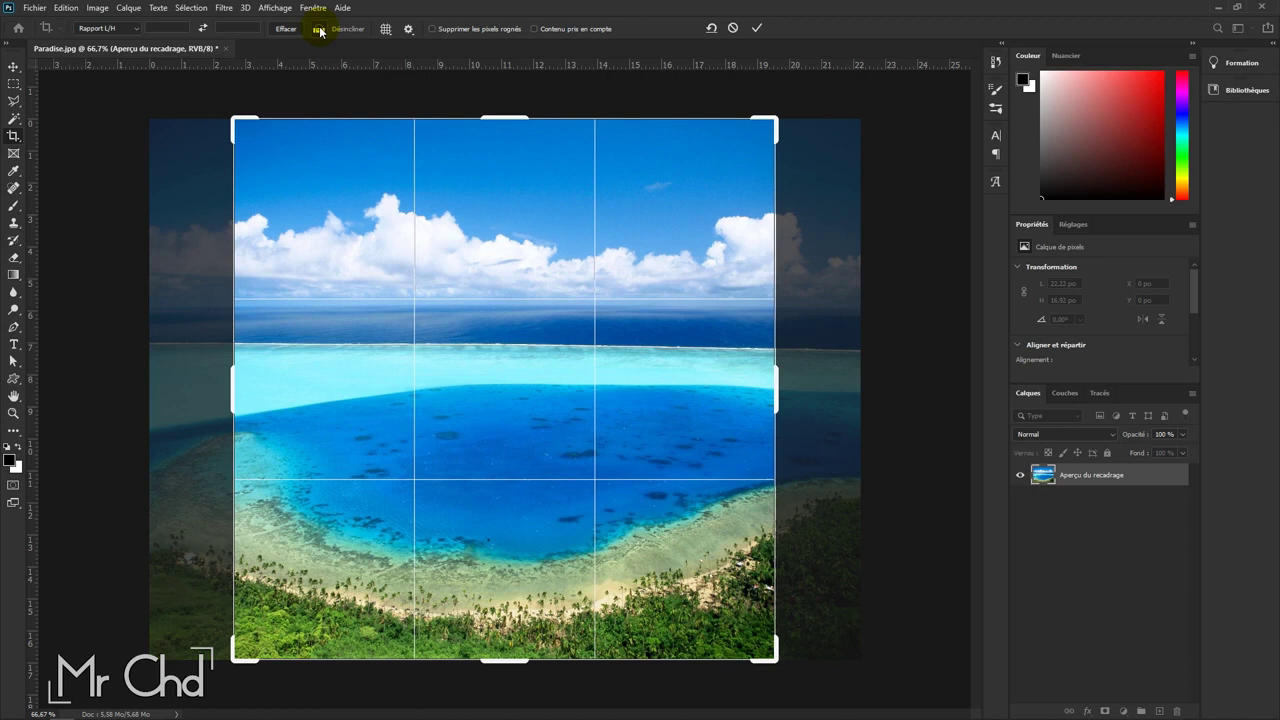
Step: Commit the square crop, then straighten along the horizon and apply it
left_click(758, 29)
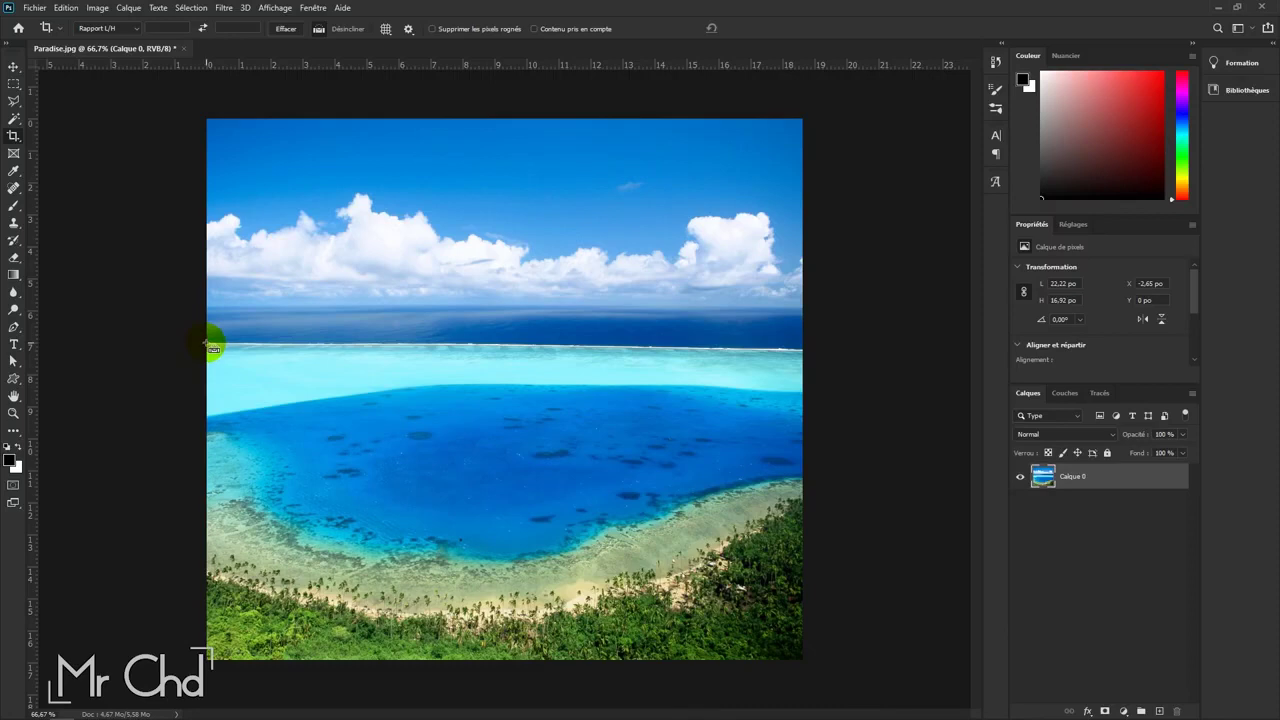
mouse_move(210, 344)
left_mouse_down()
mouse_move(768, 368)
mouse_move(322, 347)
mouse_move(804, 350)
left_mouse_up()
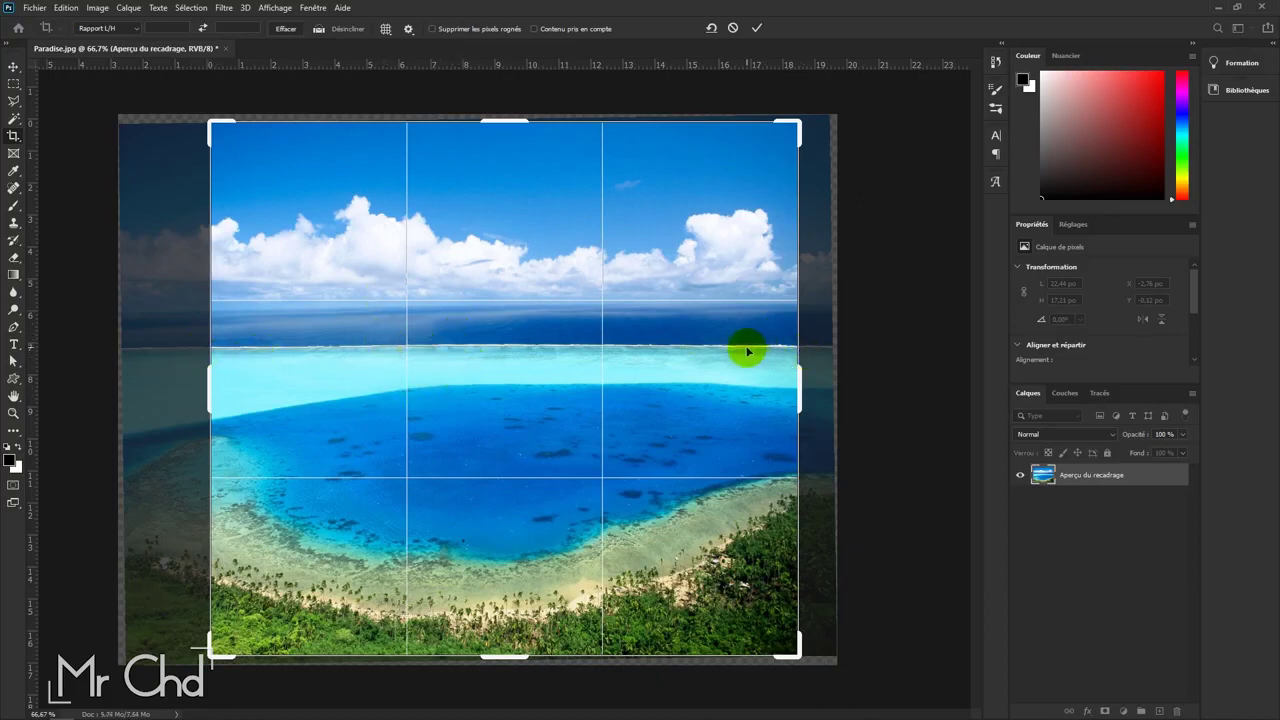
left_click(755, 30)
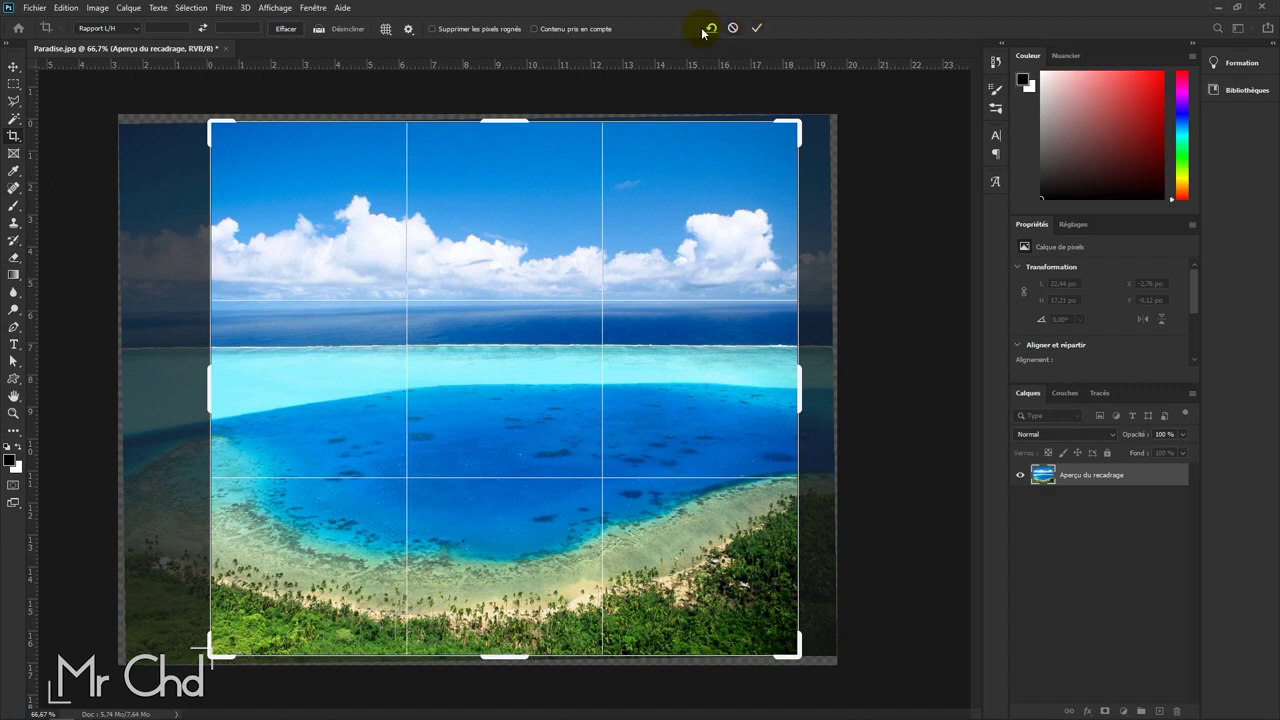
left_click(763, 31)
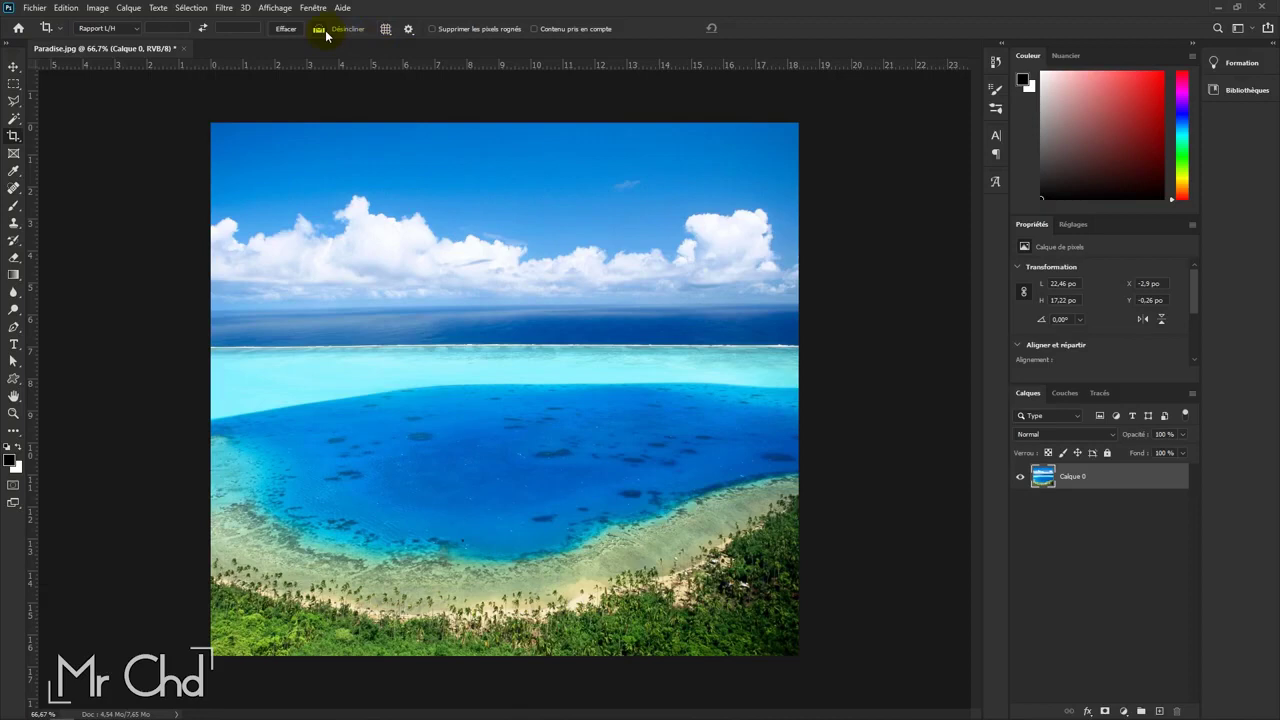
Step: Try grid and diagonal crop overlays, settle on Rule of Thirds, and commit the crop
left_click(342, 186)
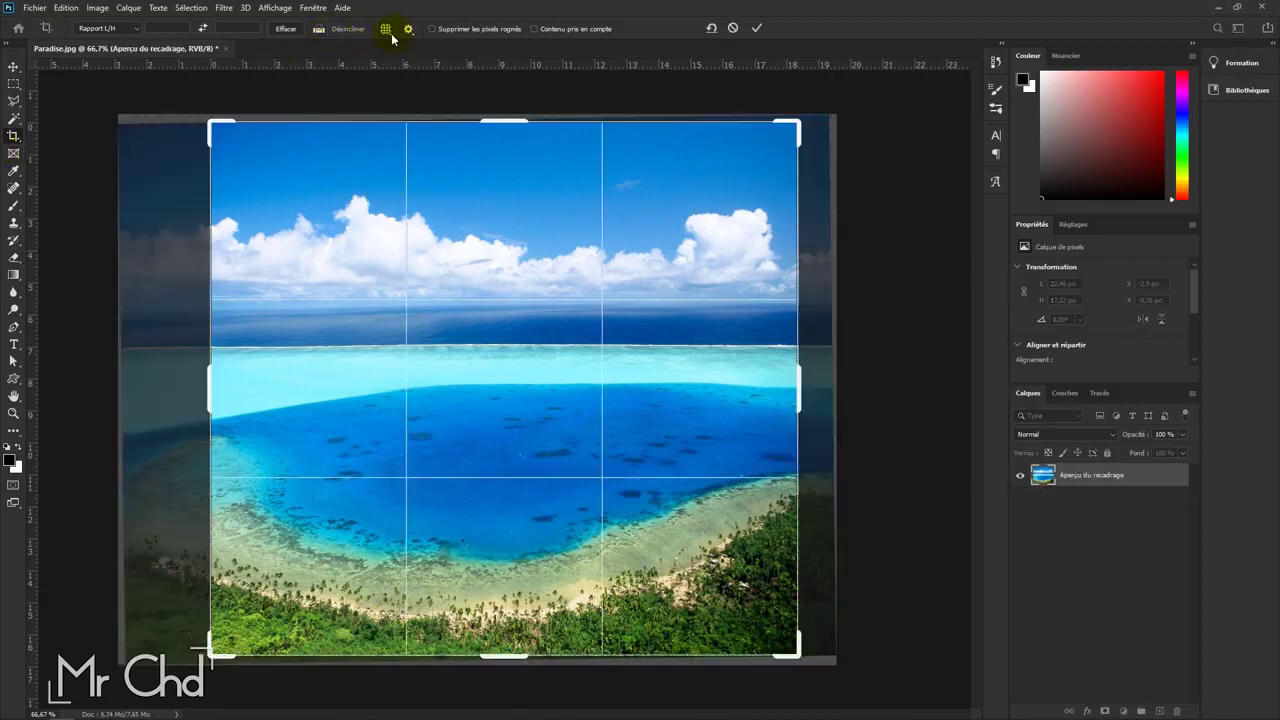
left_click(390, 35)
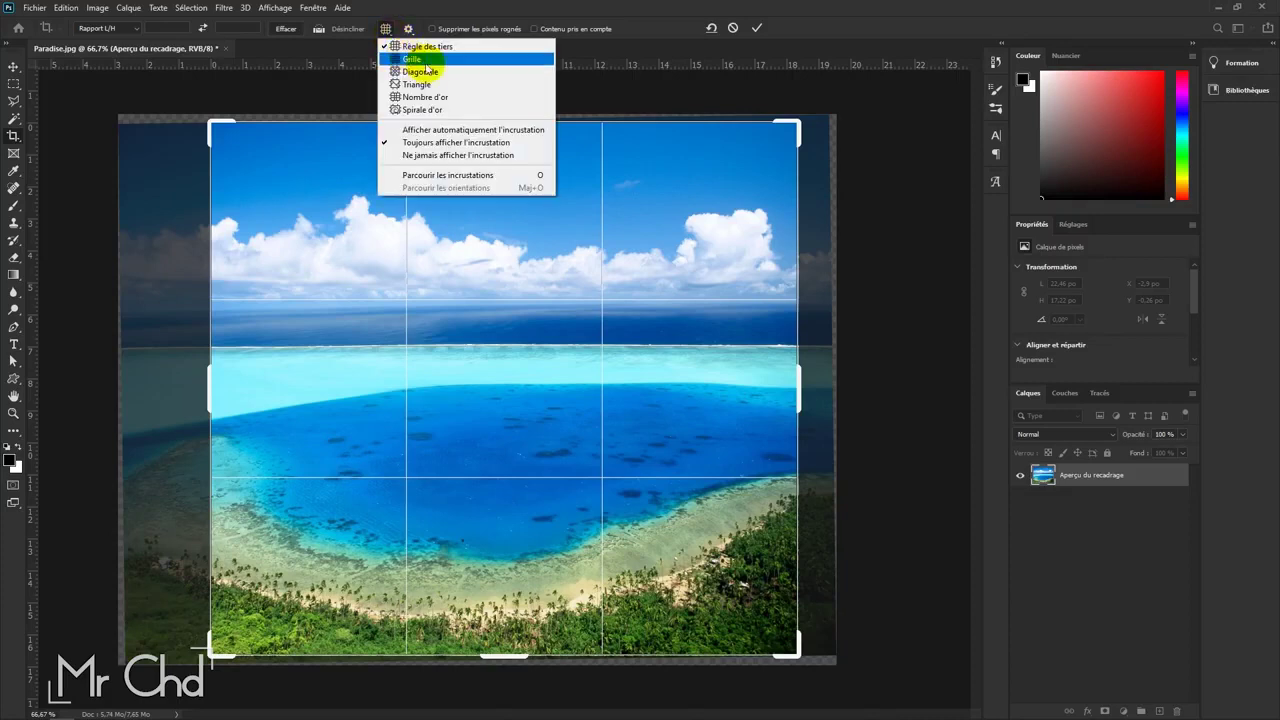
left_click(412, 59)
left_click(386, 30)
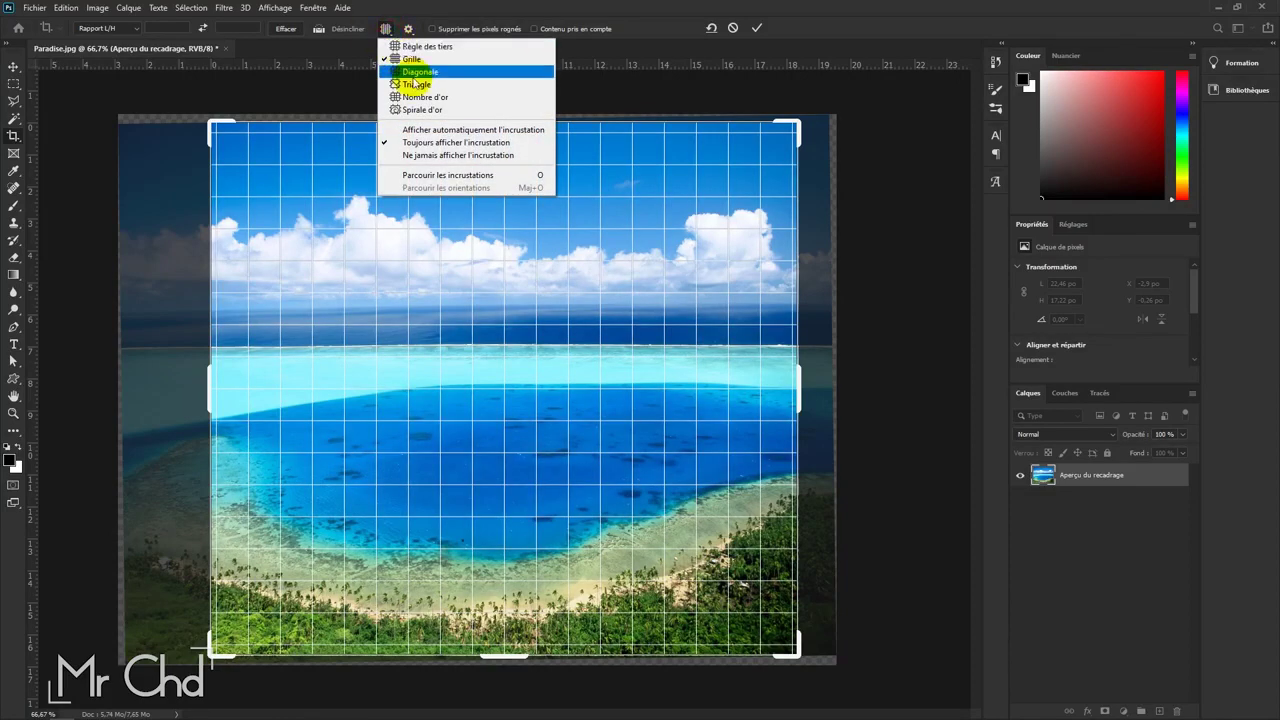
left_click(407, 69)
left_click(386, 30)
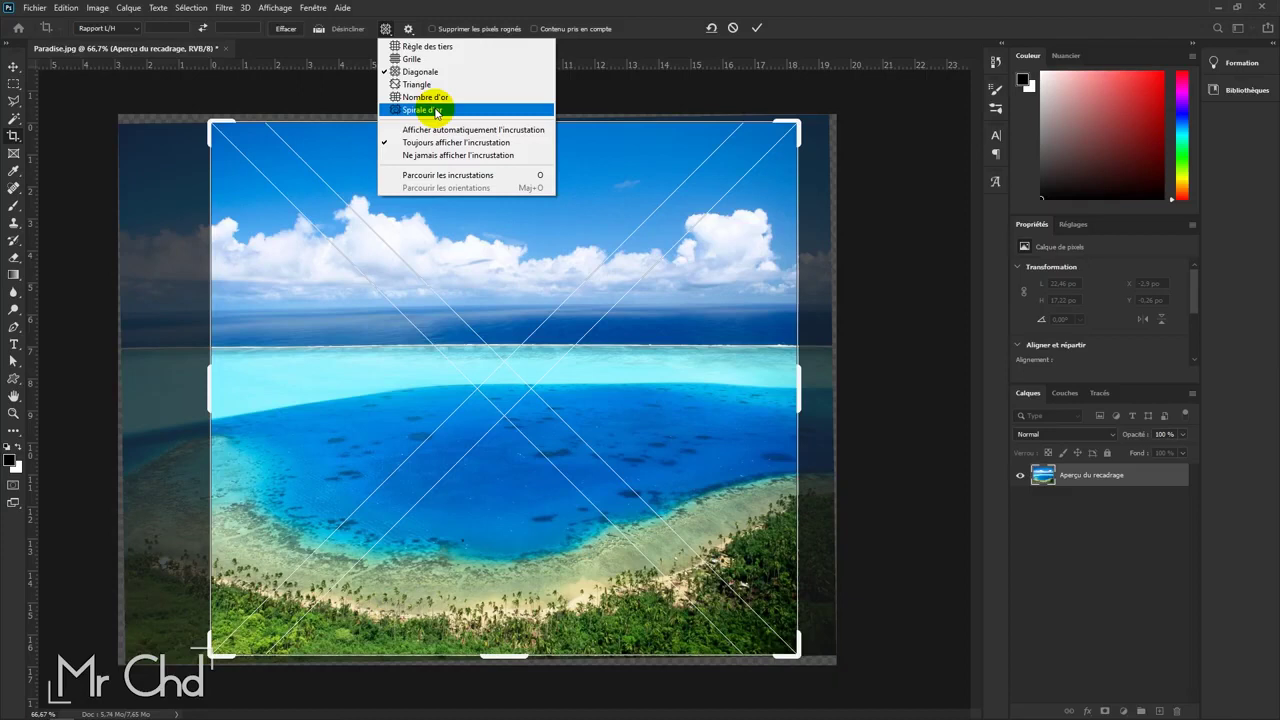
left_click(458, 155)
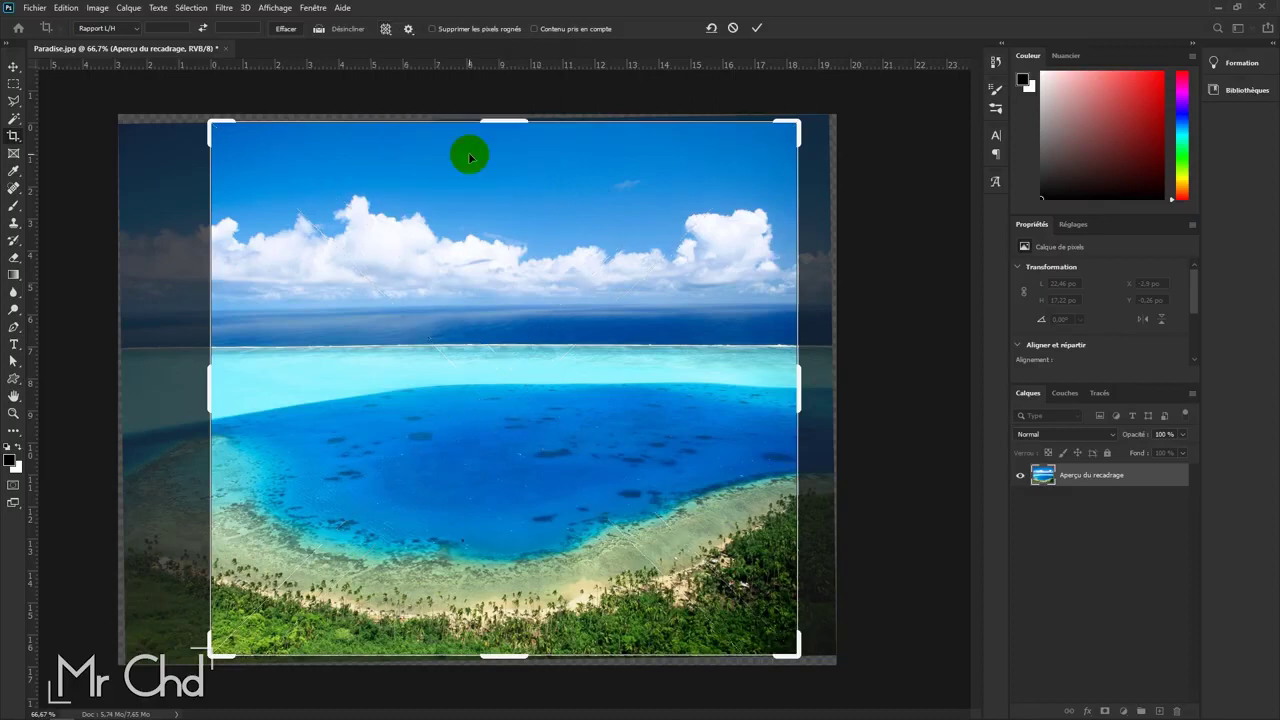
left_click(385, 29)
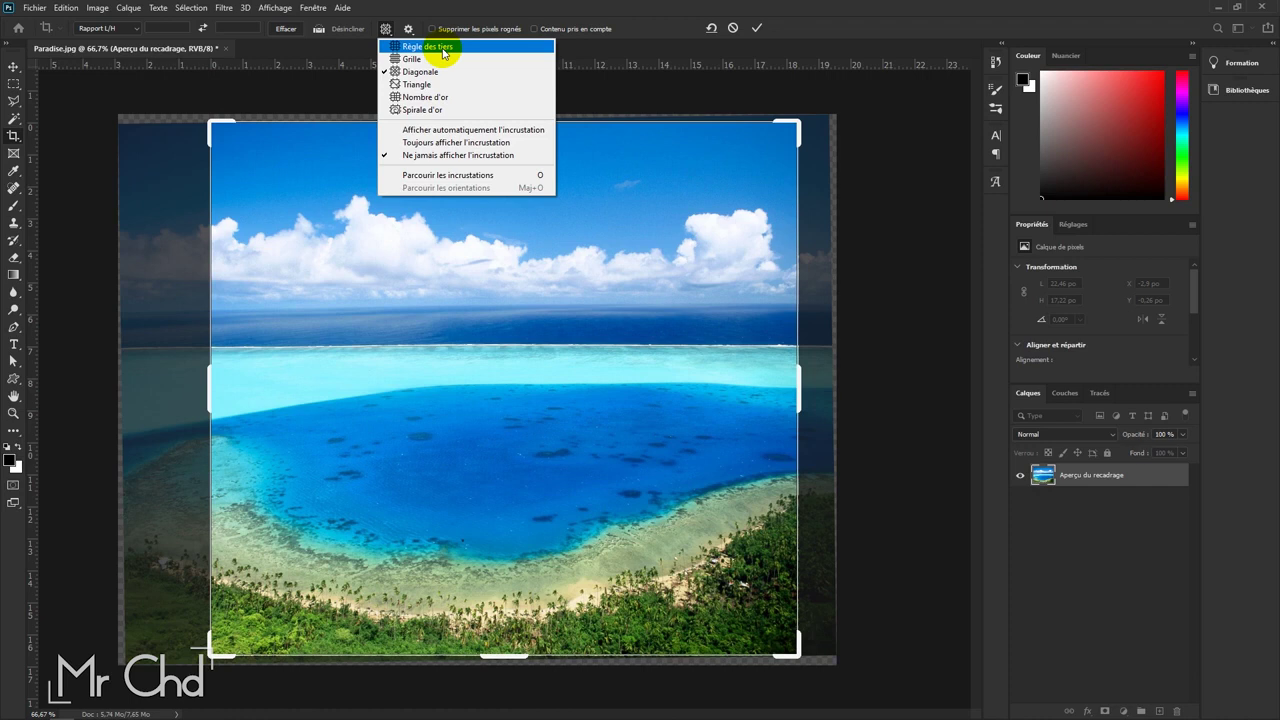
left_click(440, 47)
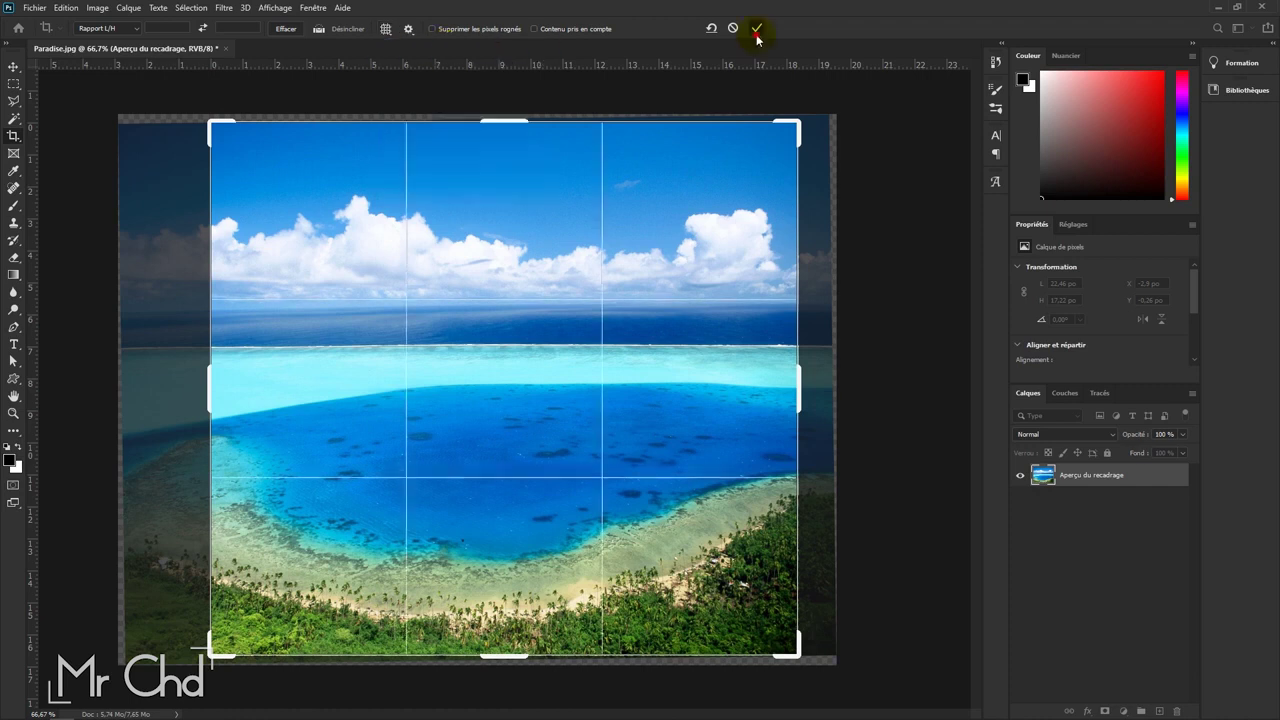
left_click(757, 29)
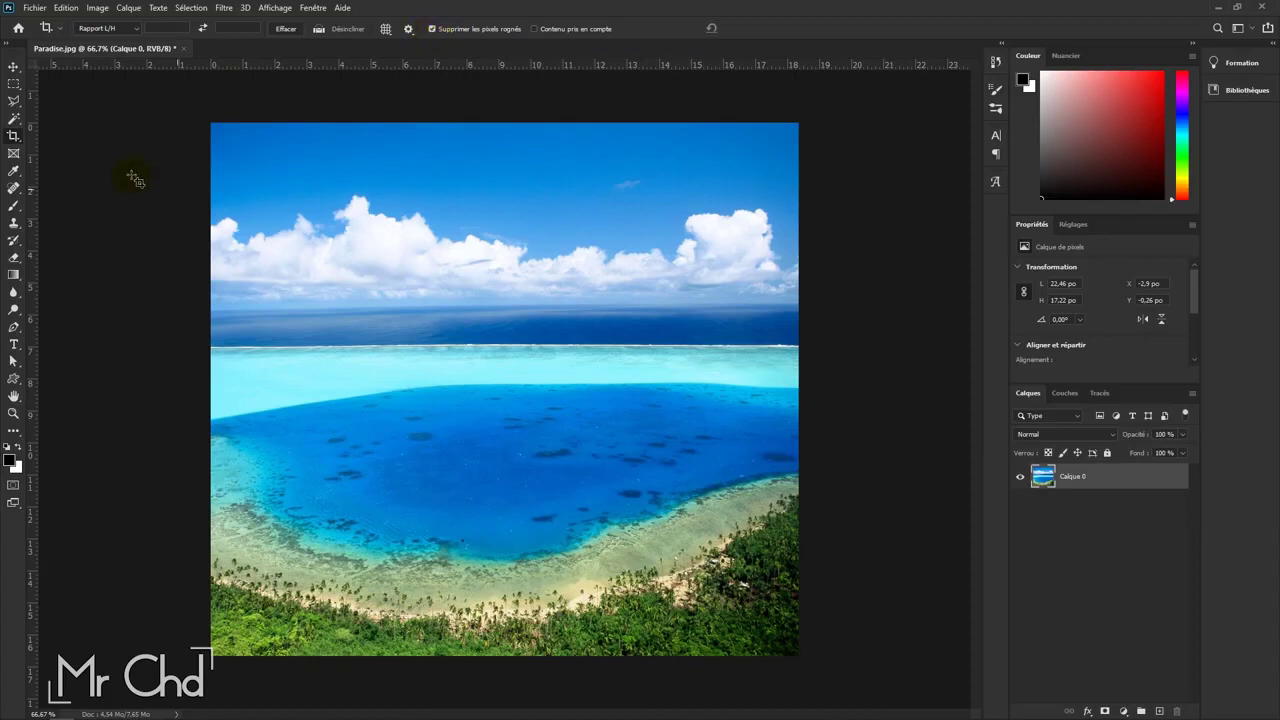
Step: Trim a little off the top of Paradise.jpg and apply the crop
left_click(429, 249)
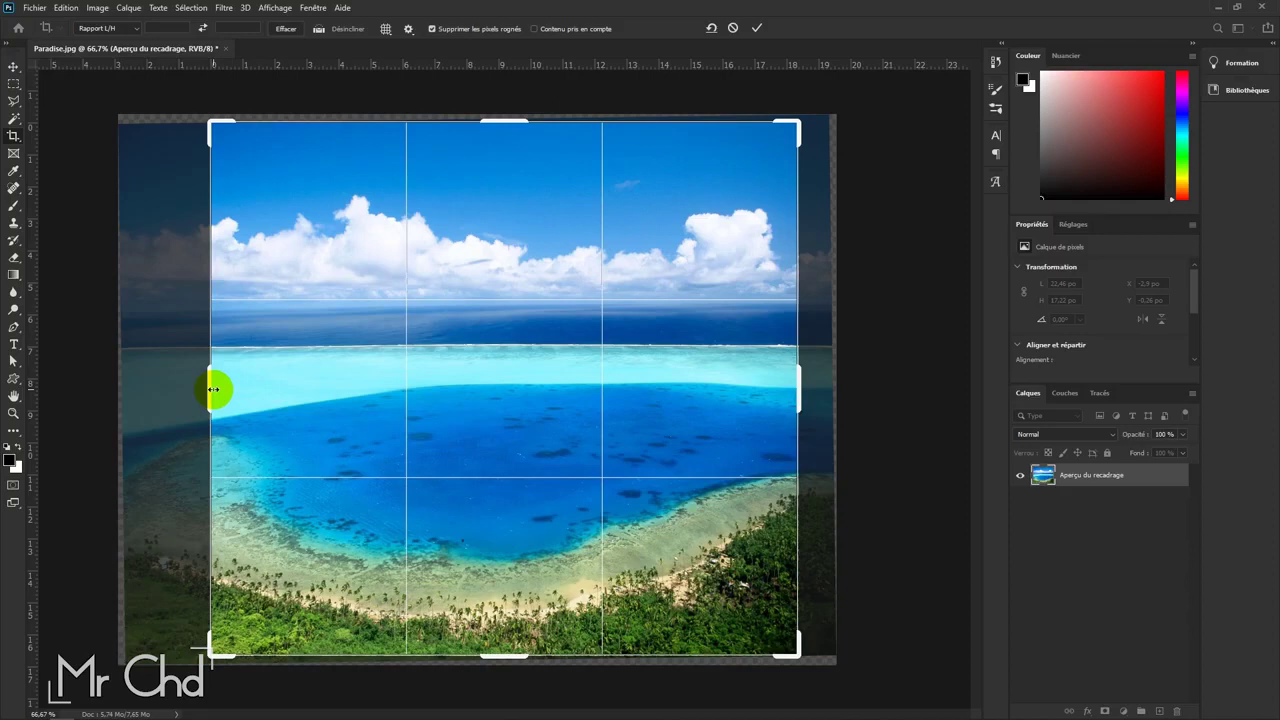
left_click_drag(527, 122, 525, 134)
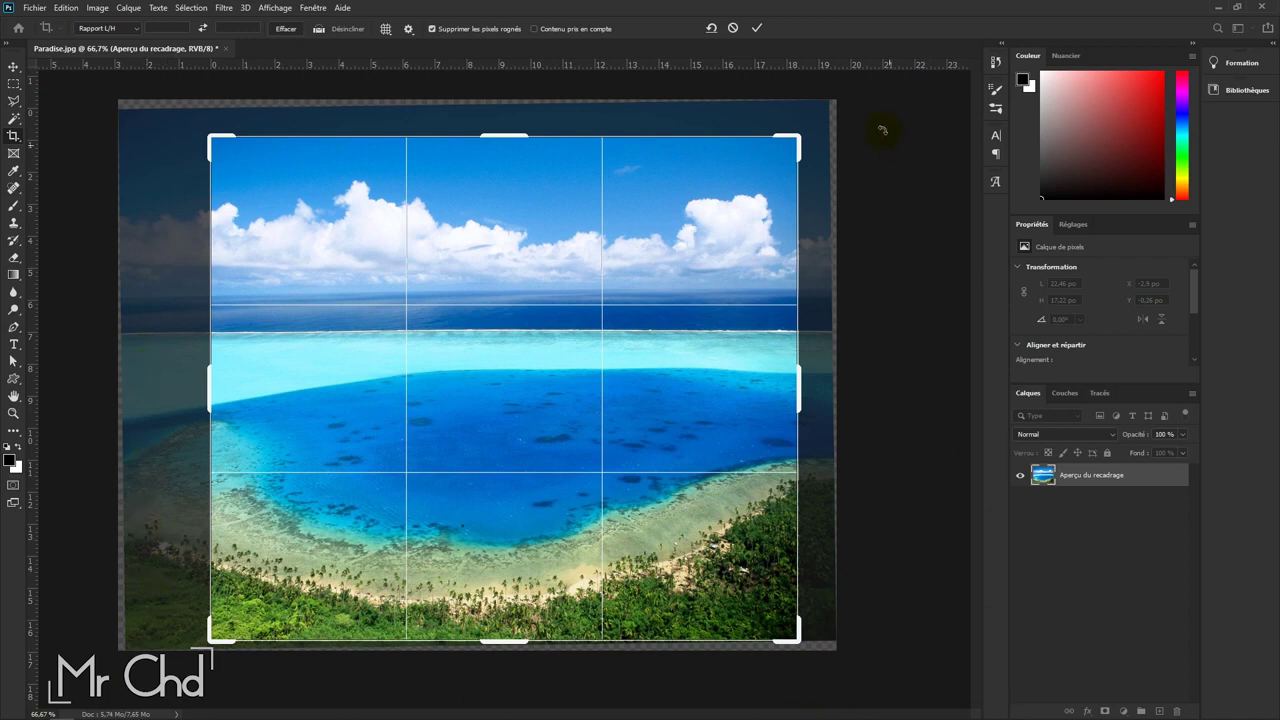
left_click(757, 30)
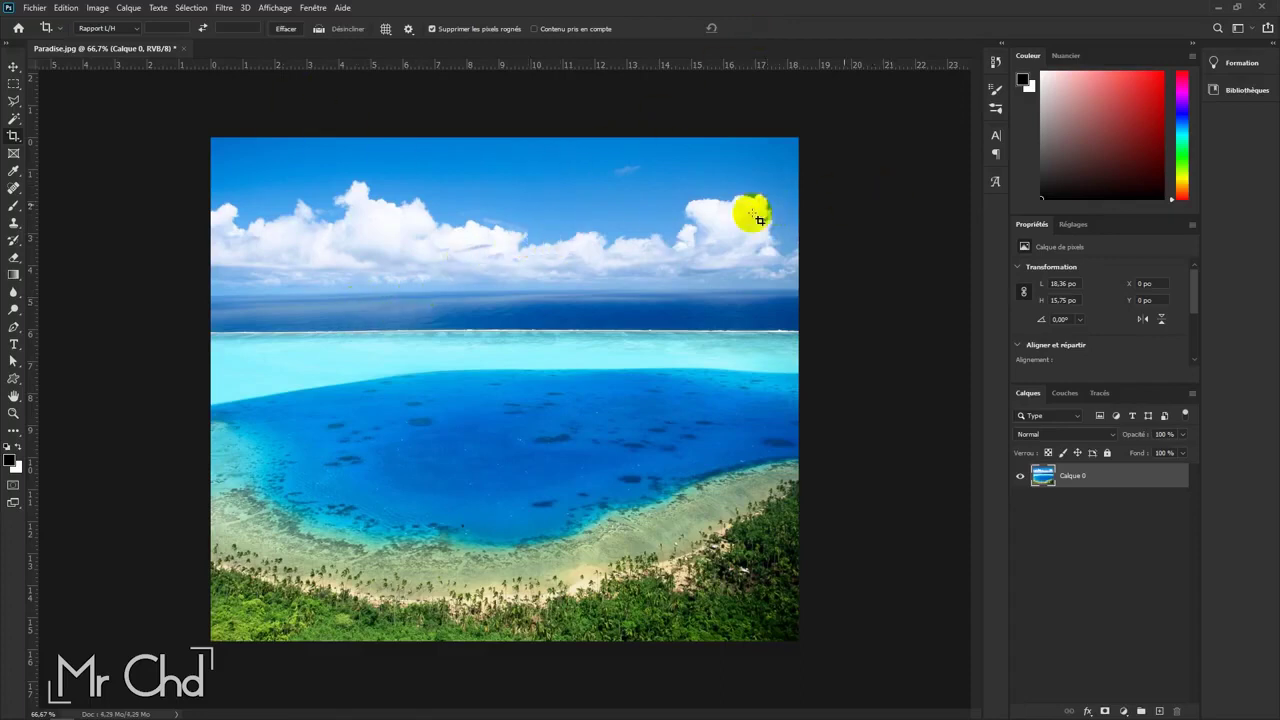
Step: Recrop with Delete Cropped Pixels off, widening the frame to the full original image
left_click(588, 275)
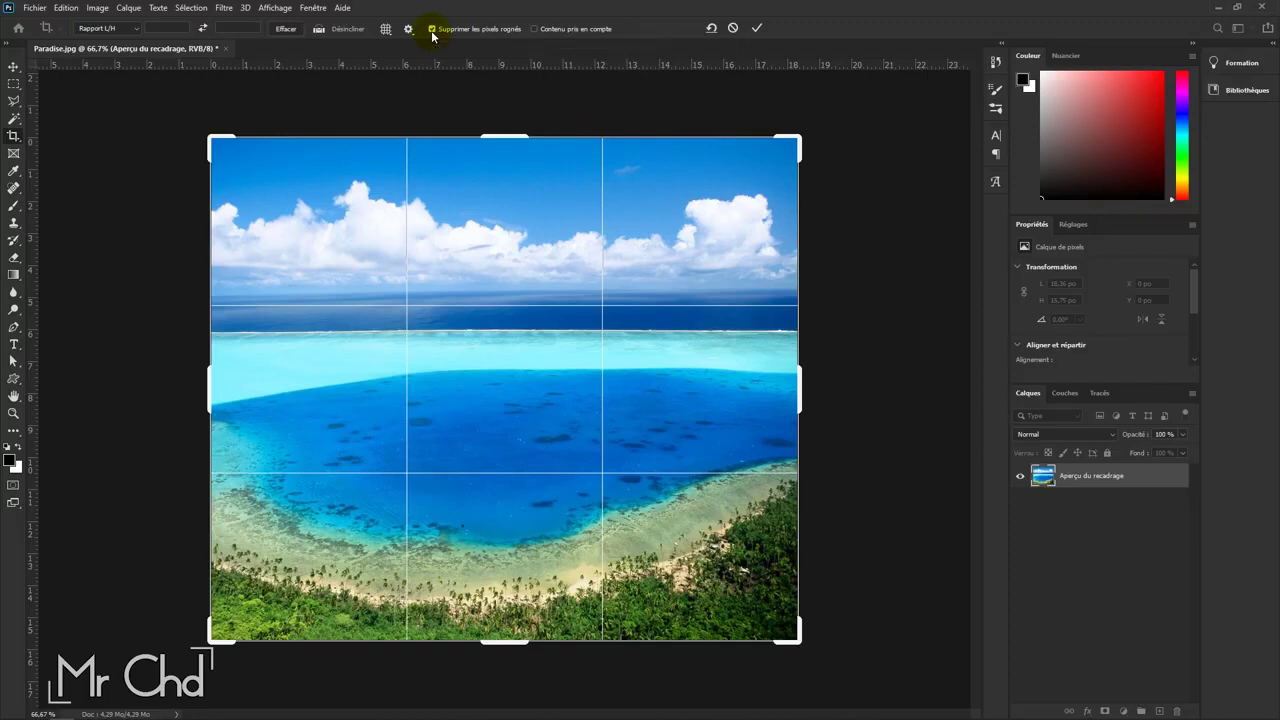
left_click(432, 29)
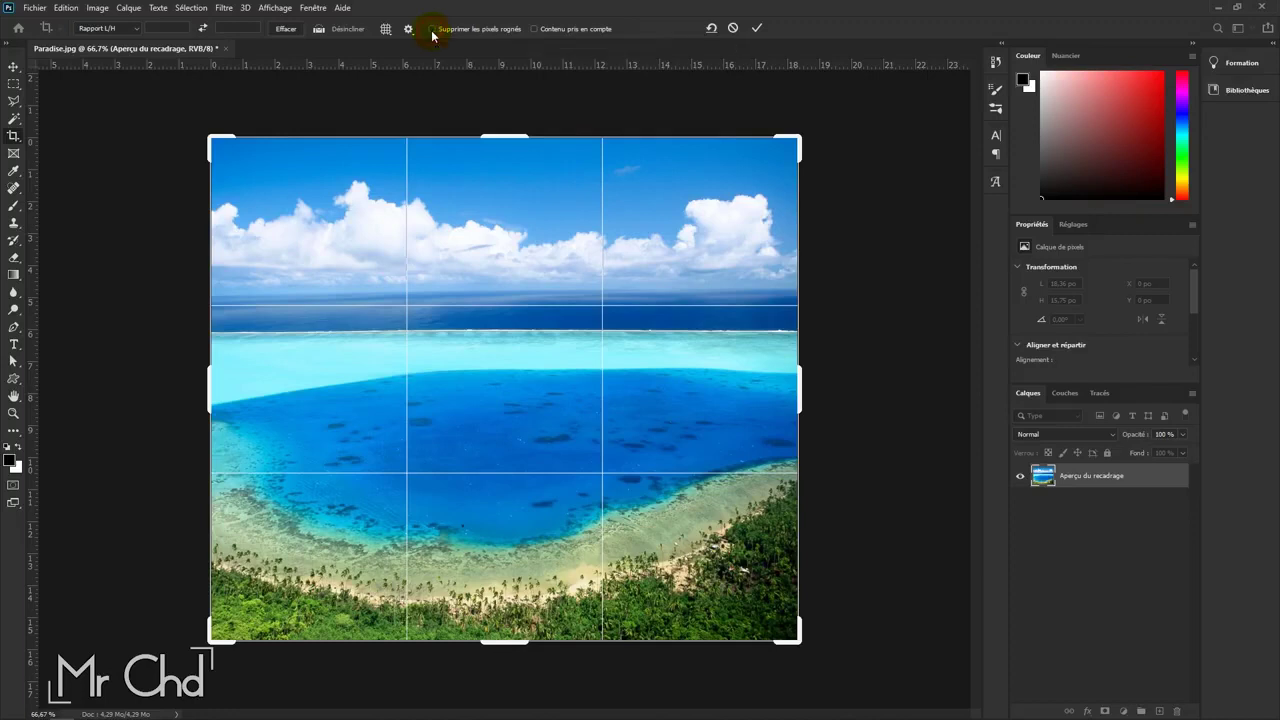
left_click(756, 28)
left_click_drag(491, 191, 508, 126)
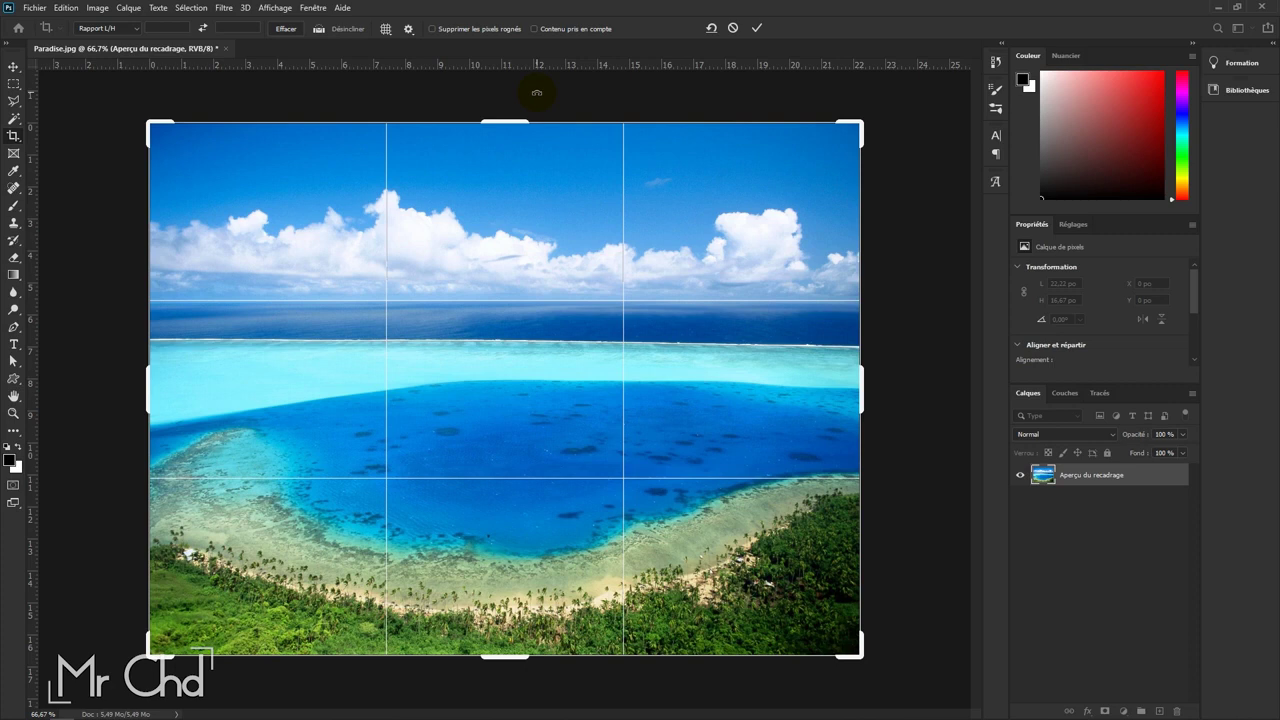
Step: Extend the crop above the photo with Content-Aware on and commit to fill new sky
mouse_move(572, 29)
left_click(535, 29)
left_click_drag(510, 121, 512, 118)
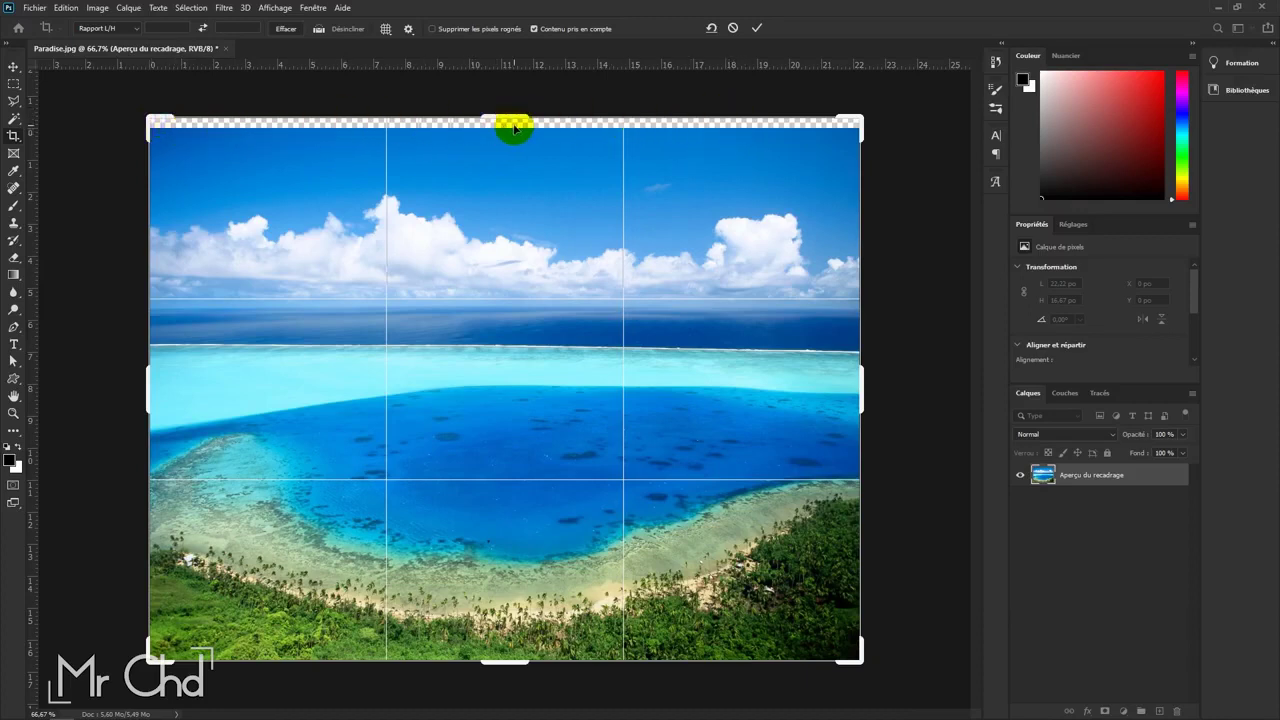
left_click(763, 32)
left_click(763, 32)
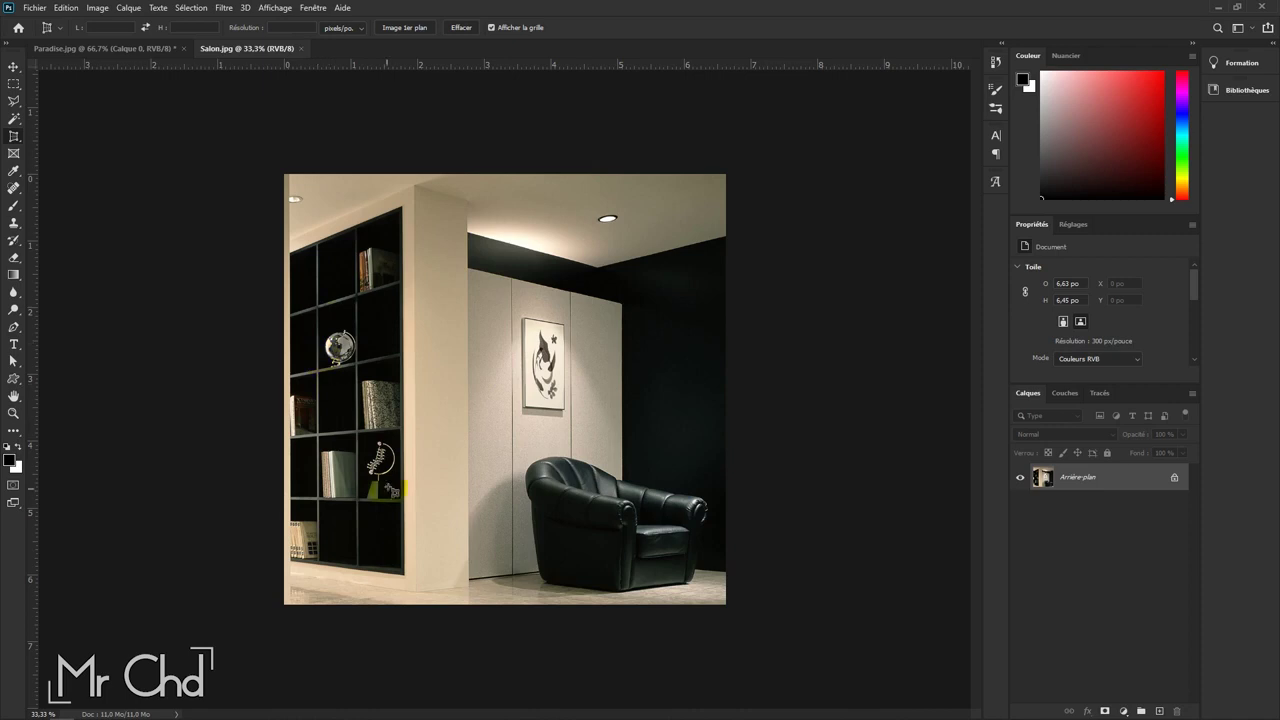
Step: Perspective-crop Salon.jpg to the bookshelf by placing its four corners and committing
left_click_drag(340, 346, 340, 332)
left_click(288, 254)
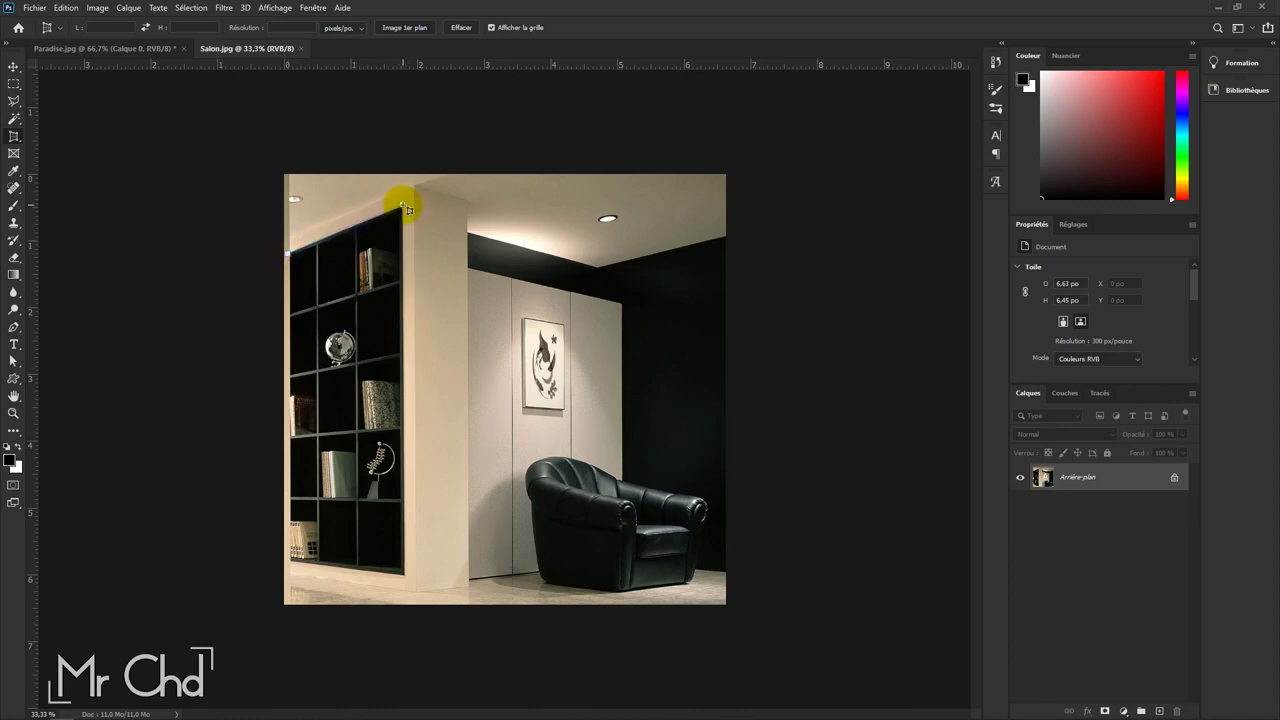
left_click(400, 209)
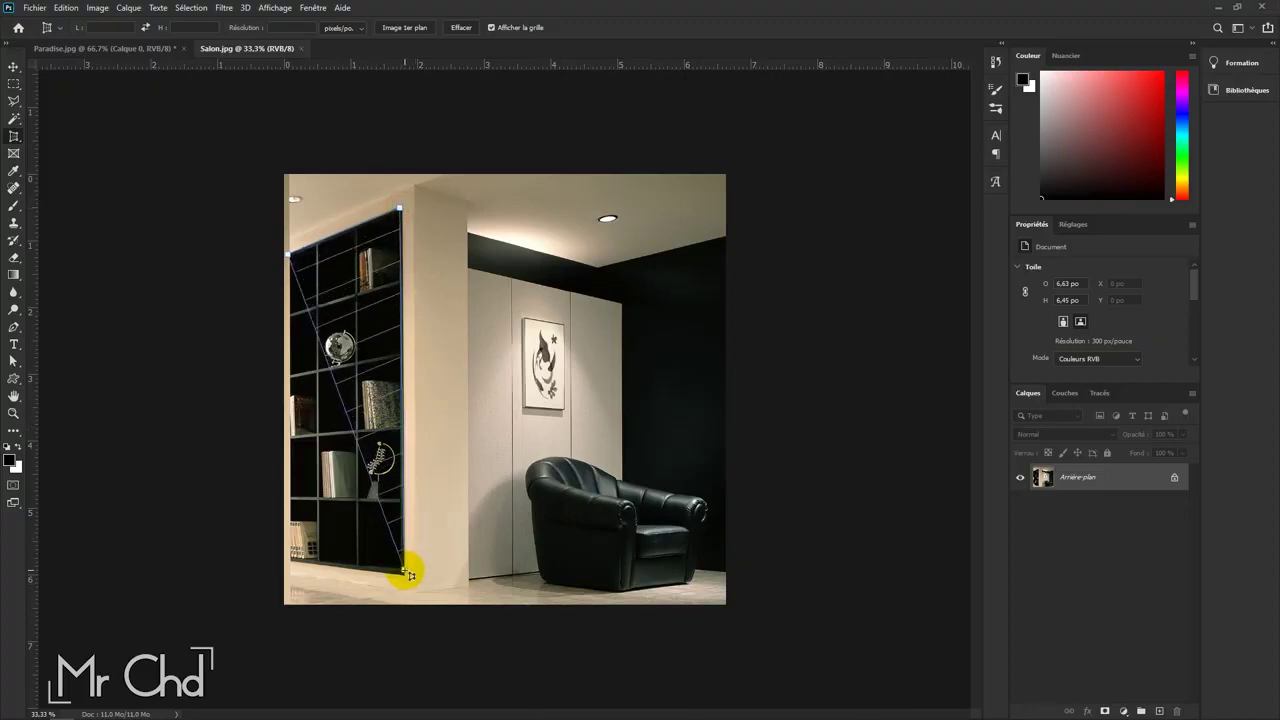
left_click(405, 574)
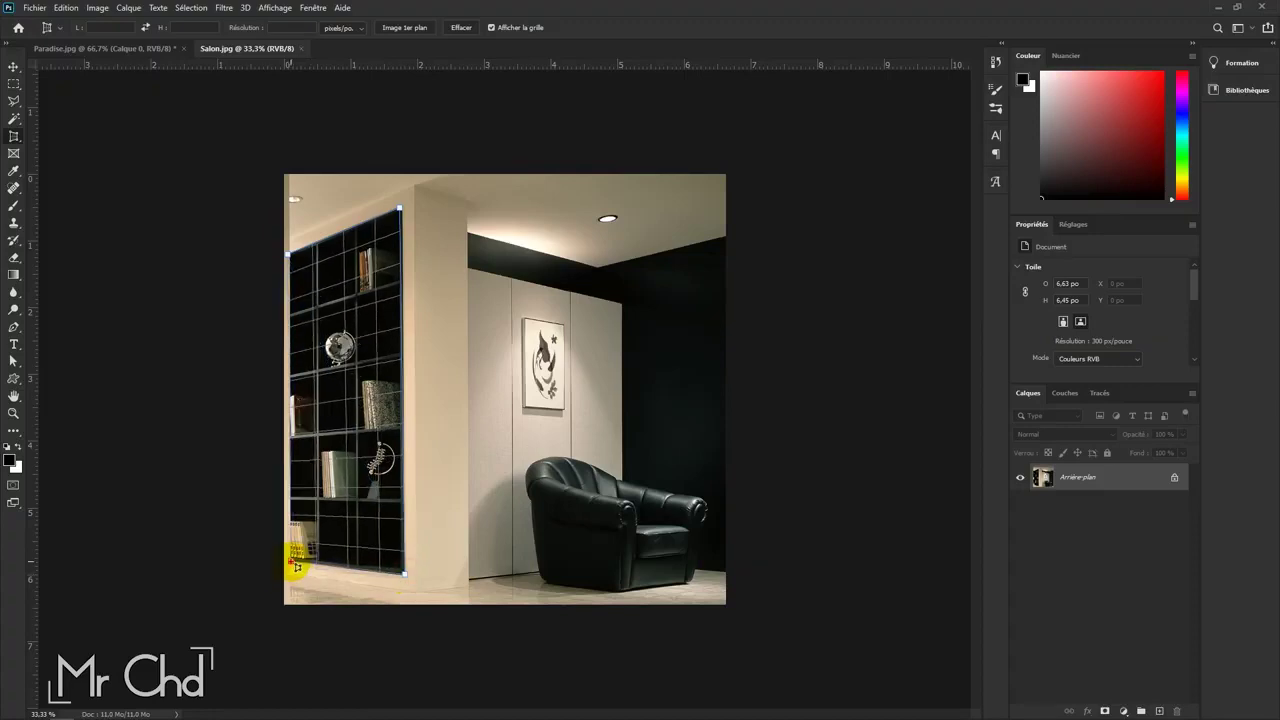
left_click(291, 562)
left_click_drag(399, 211, 405, 213)
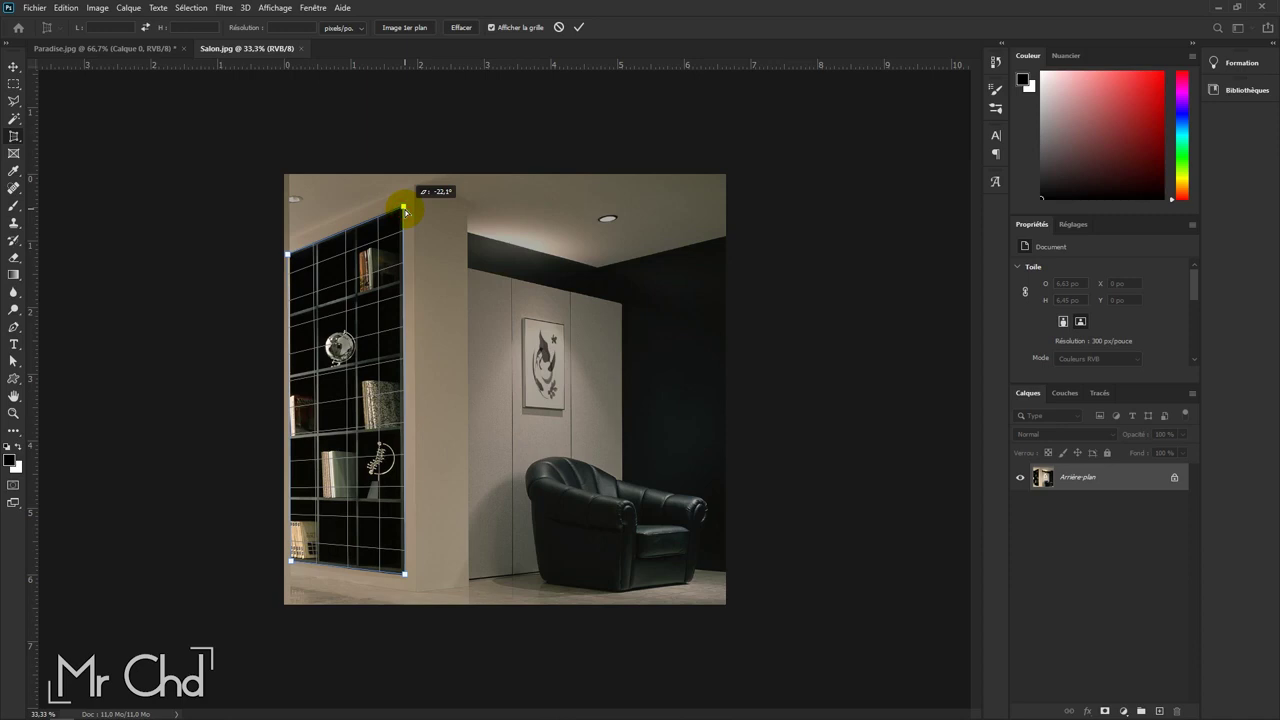
left_click(578, 28)
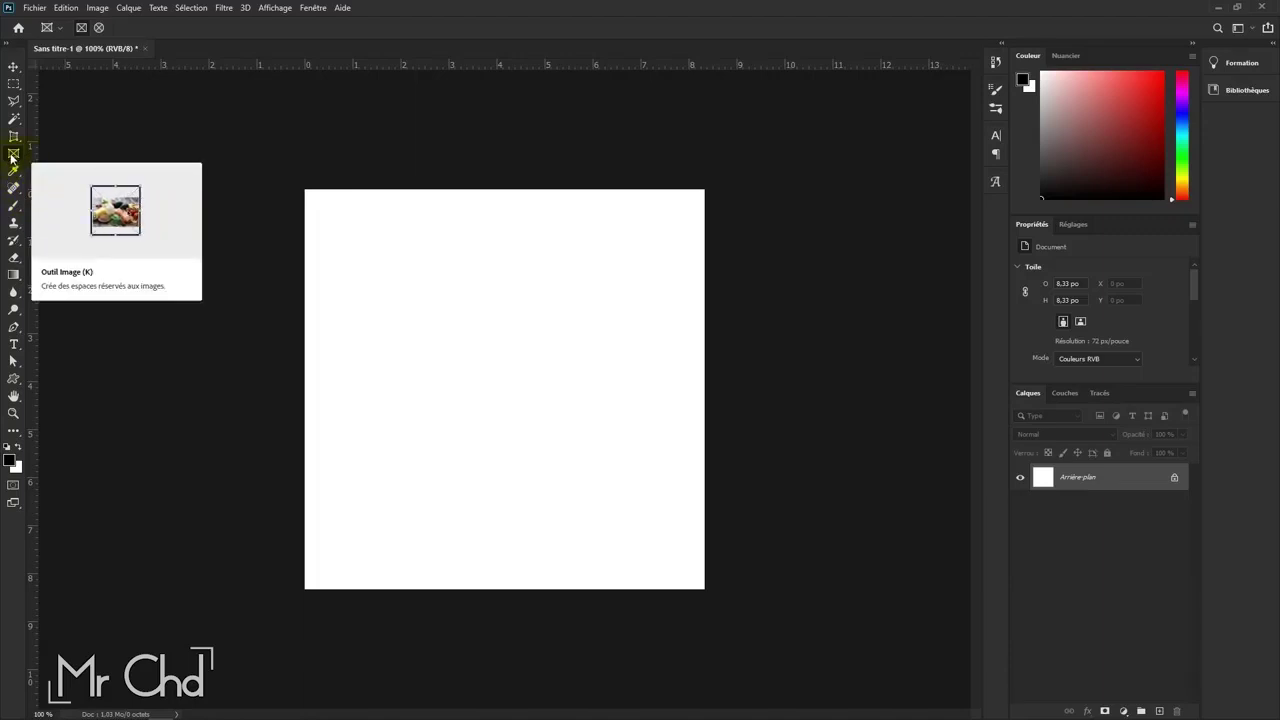
Step: Start placing a linked image into the blank document via File > Place Linked
left_click(38, 8)
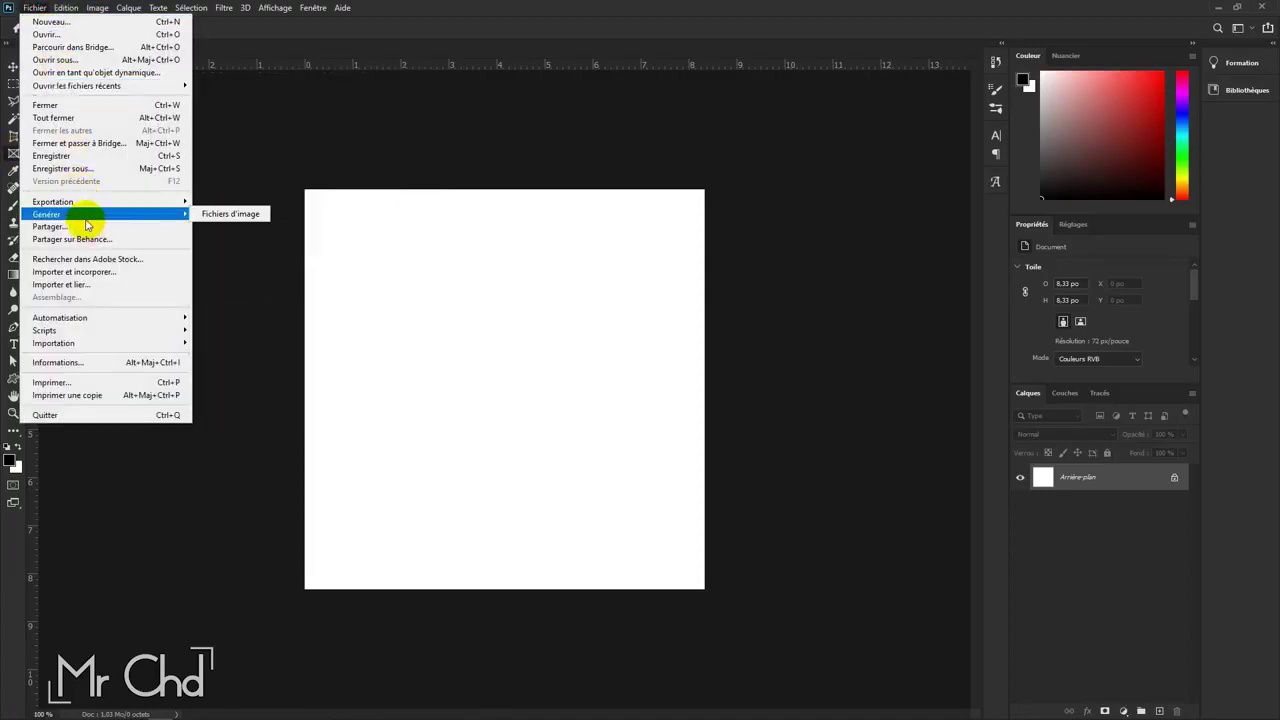
left_click(98, 284)
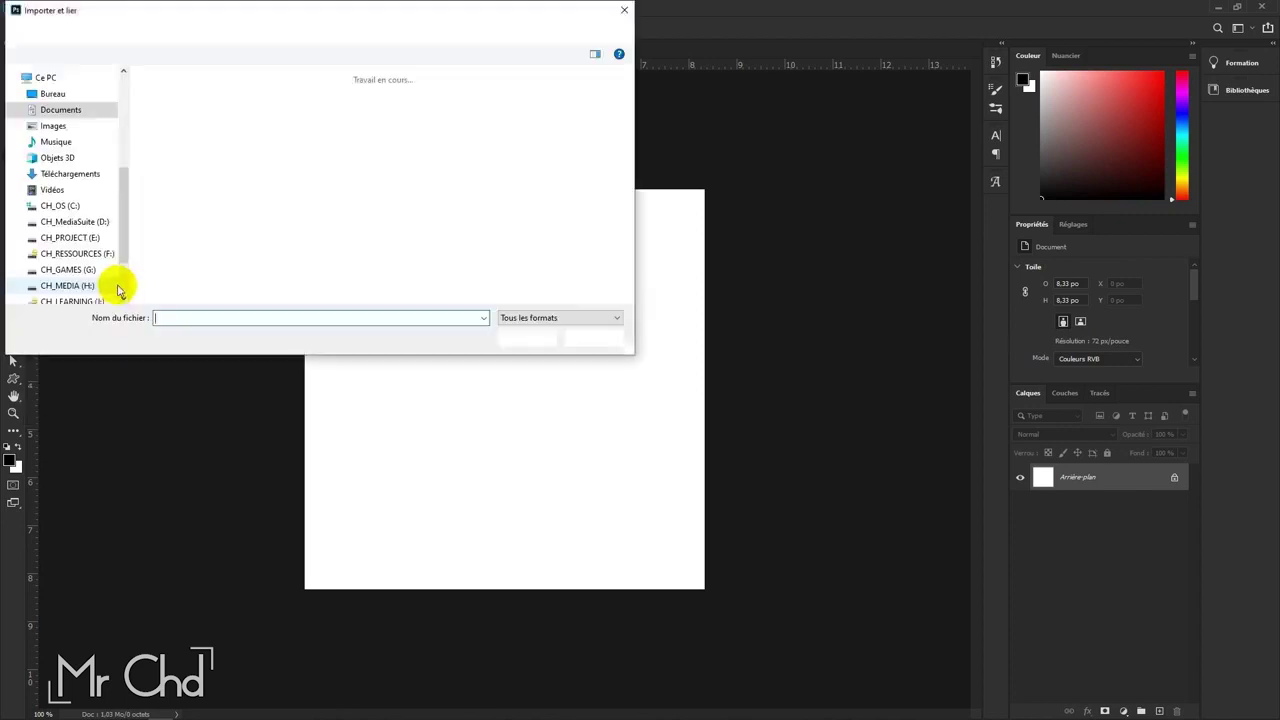
Step: Place the Salon photo as a linked layer and commit it by switching to the Frame tool
double_click(340, 232)
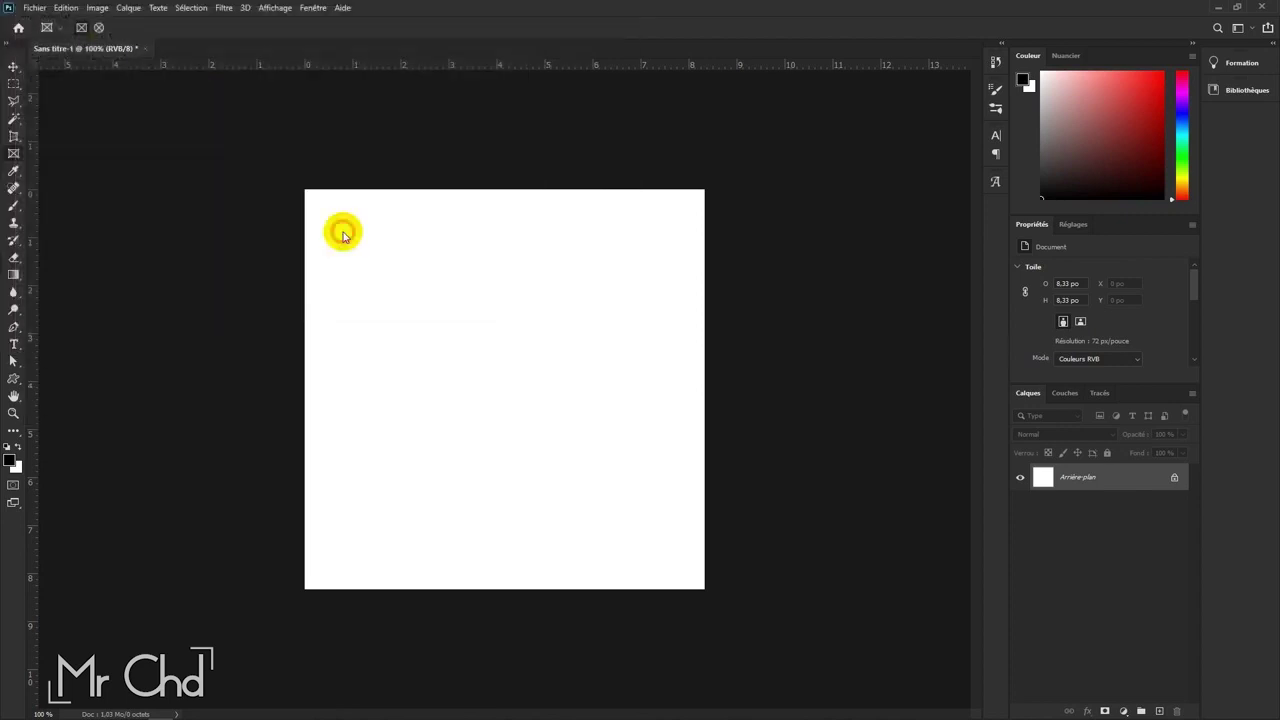
left_click(14, 154)
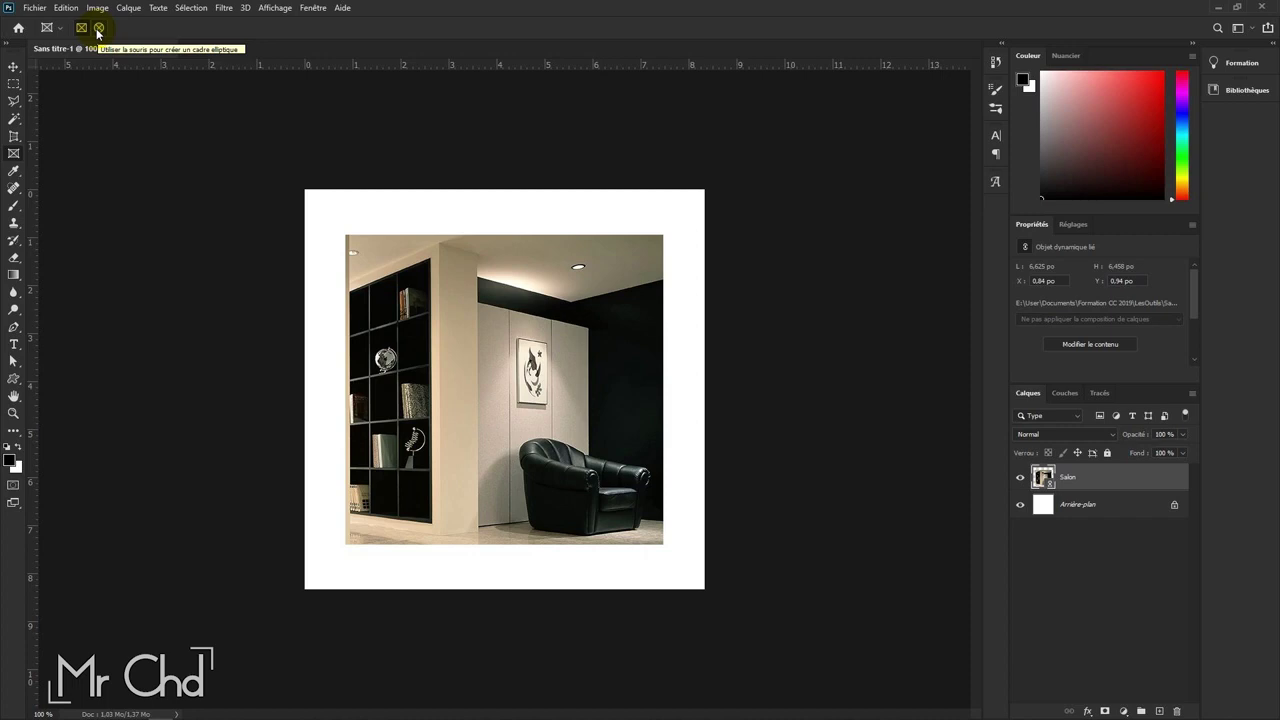
Step: Draw a large circular ellipse frame over the room photo
left_click(98, 28)
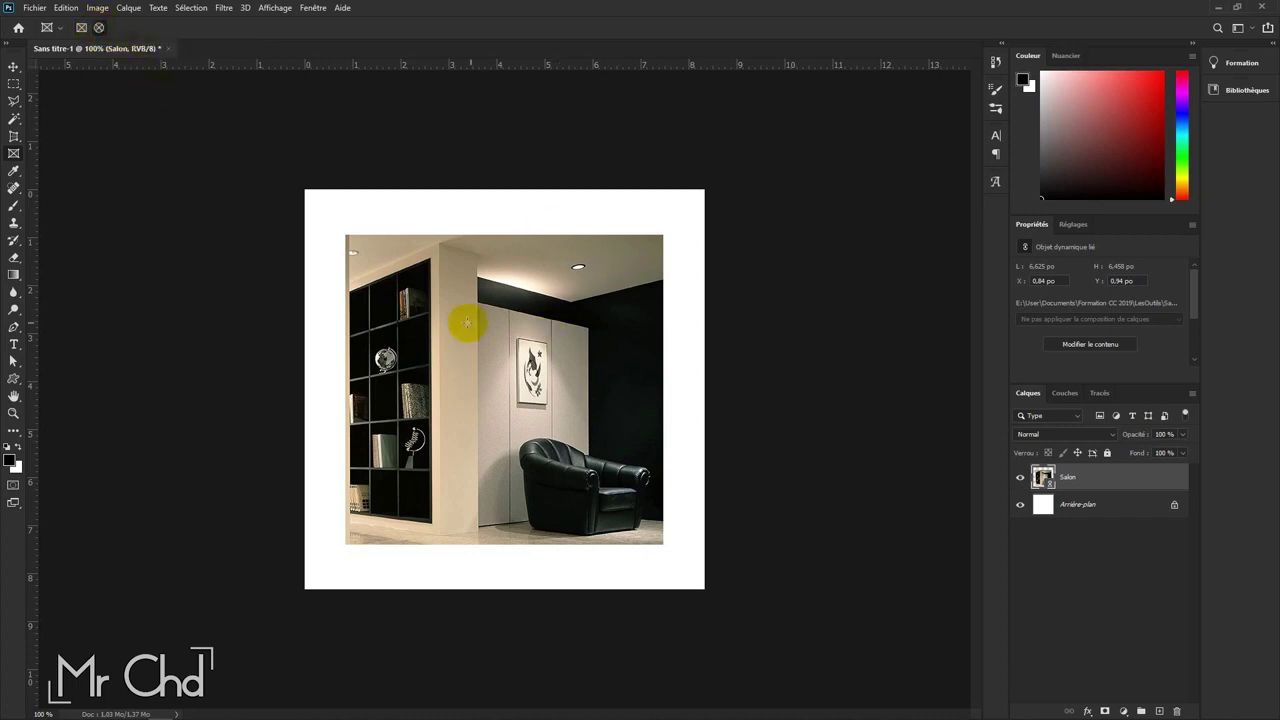
left_click_drag(447, 311, 546, 431)
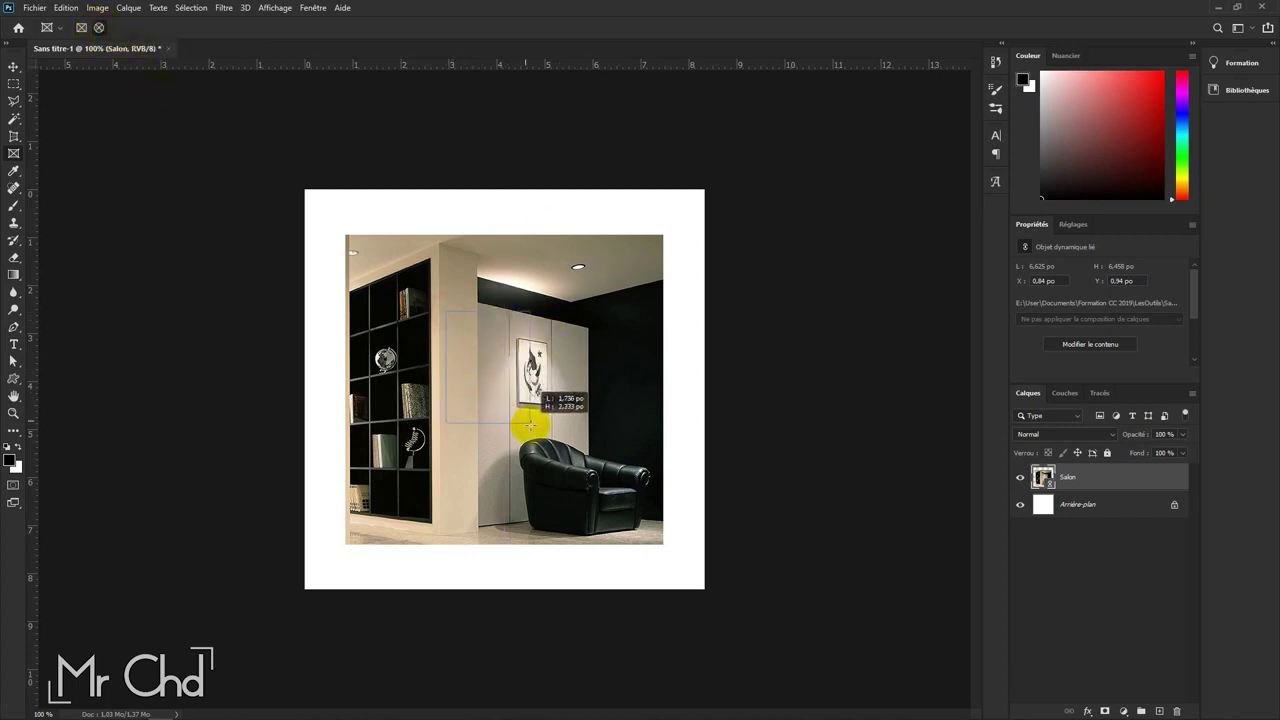
left_click_drag(546, 431, 607, 522)
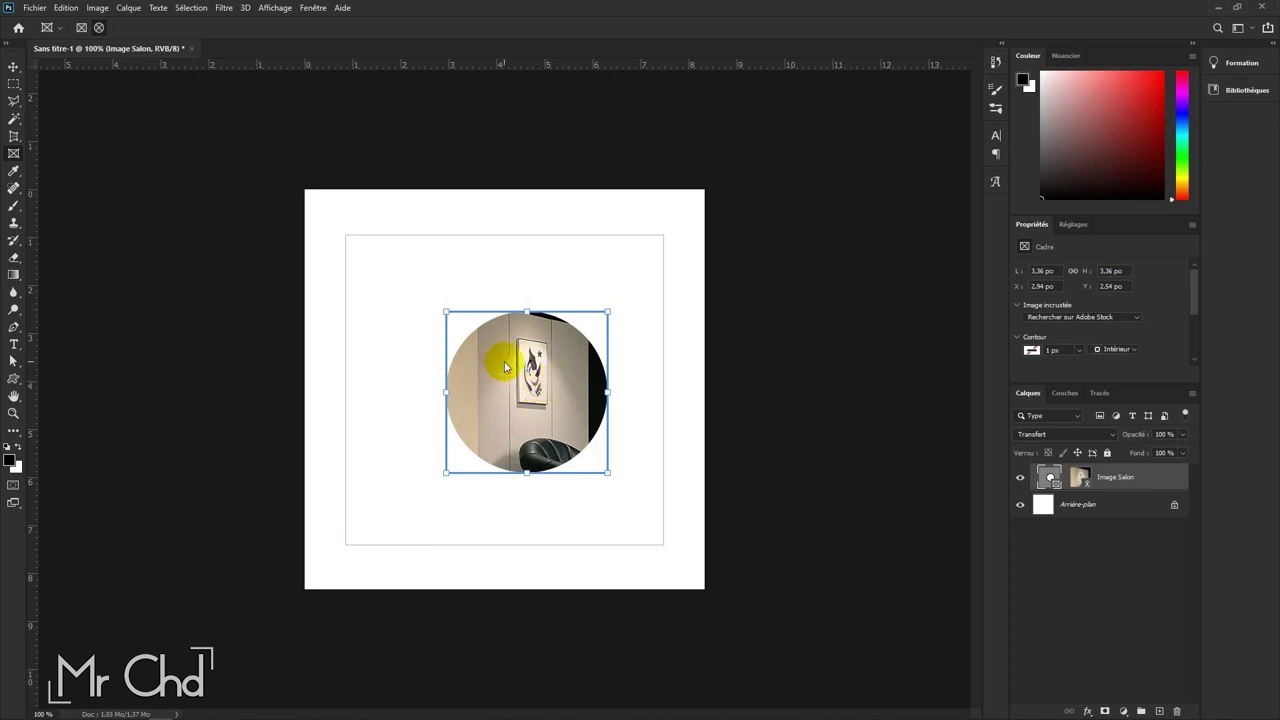
Step: Shift the photo up and left inside the circle to show the painting and armchair
left_click(14, 66)
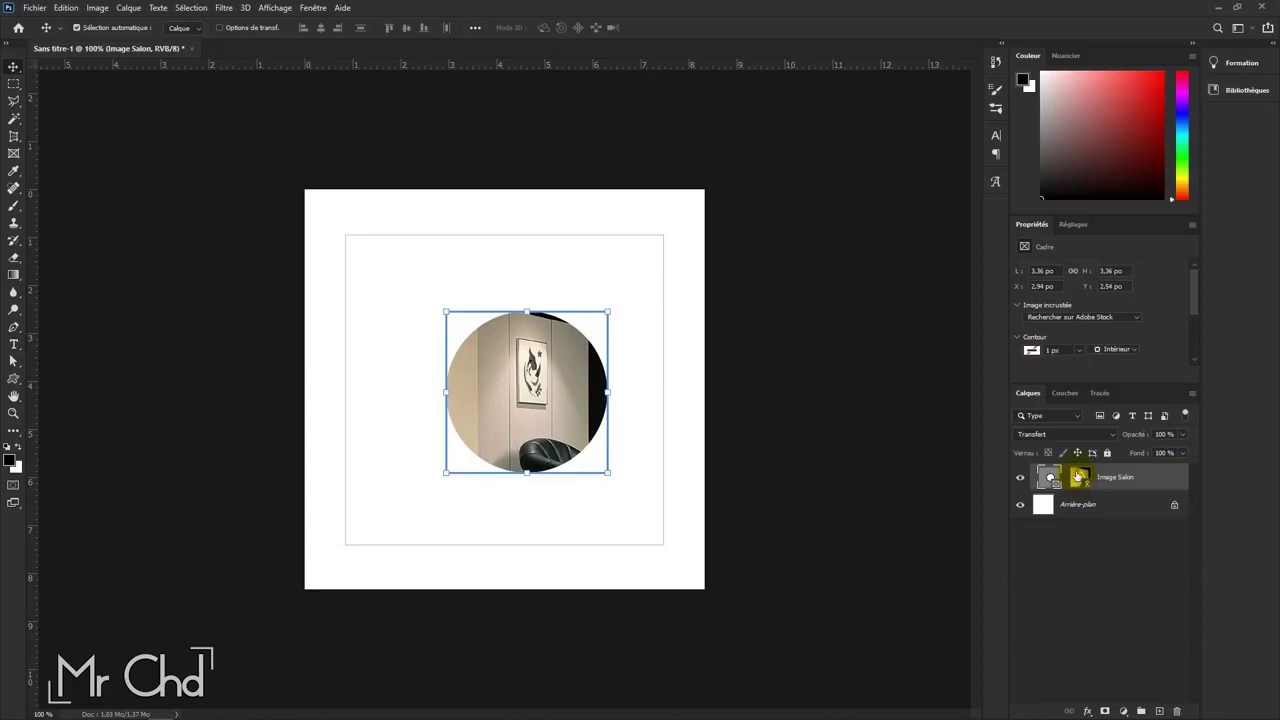
left_click(1077, 479)
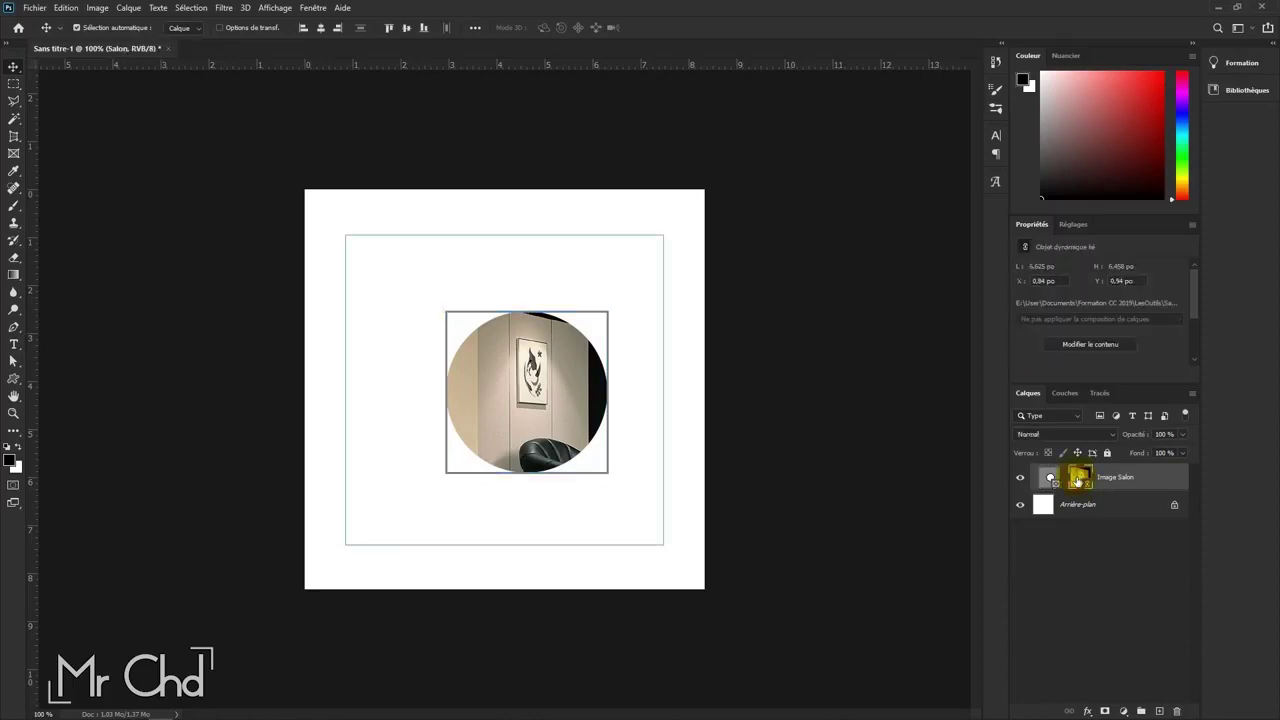
mouse_move(506, 423)
left_mouse_down()
mouse_move(450, 373)
mouse_move(550, 410)
left_mouse_up()
Step: Select the circular frame and set its stroke colour to black
left_click(1047, 472)
left_click(564, 325)
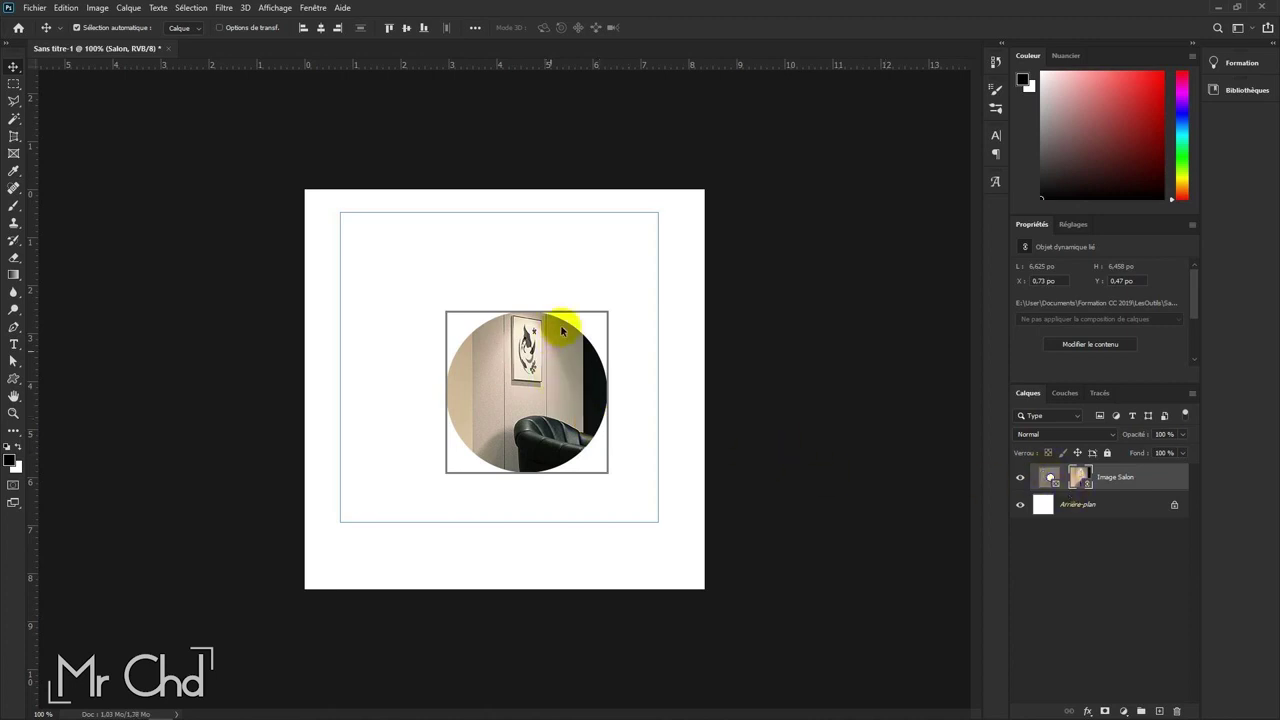
left_click(1047, 480)
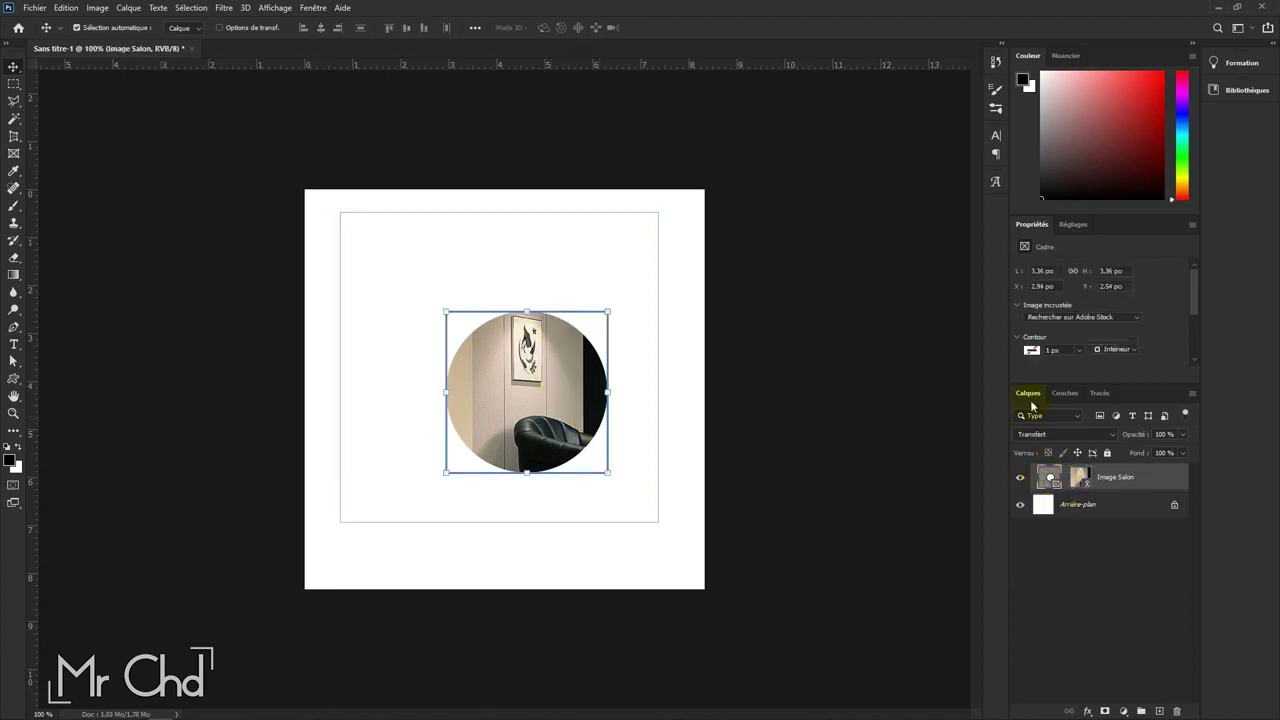
left_click(1079, 350)
mouse_move(1072, 366)
left_mouse_down()
mouse_move(1081, 374)
mouse_move(1040, 360)
left_mouse_up()
left_click(1030, 351)
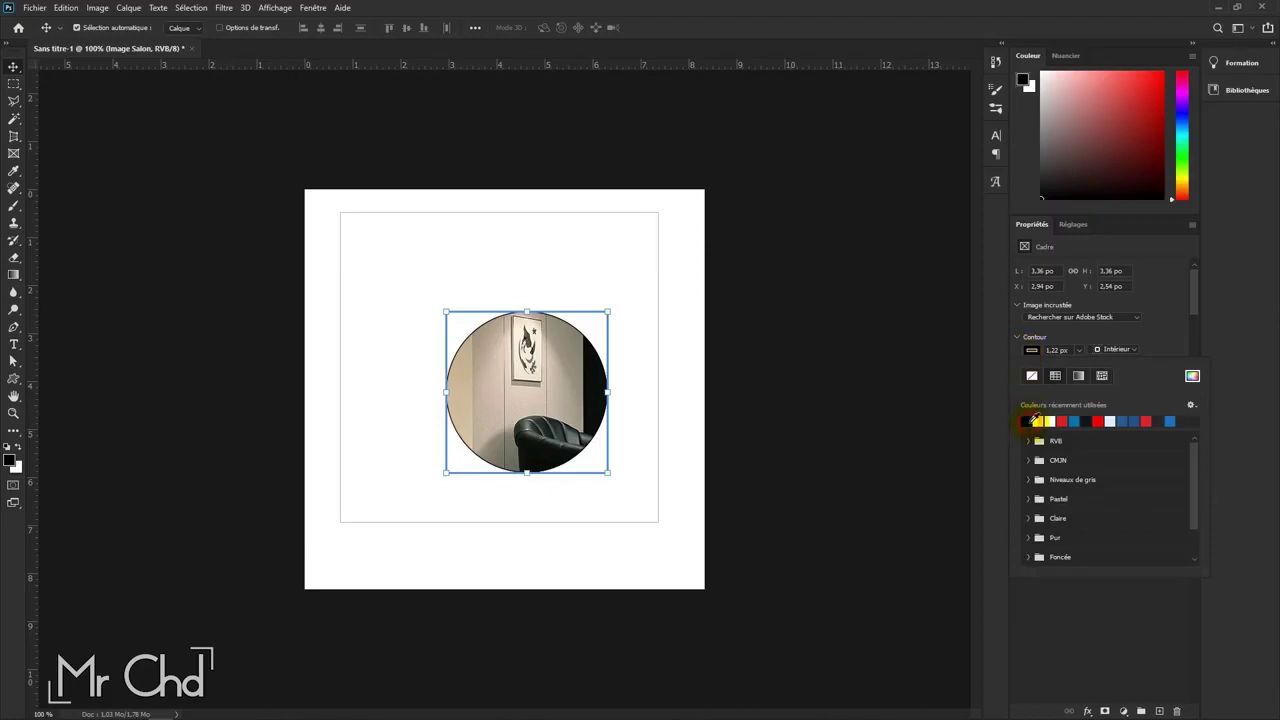
left_click(1110, 350)
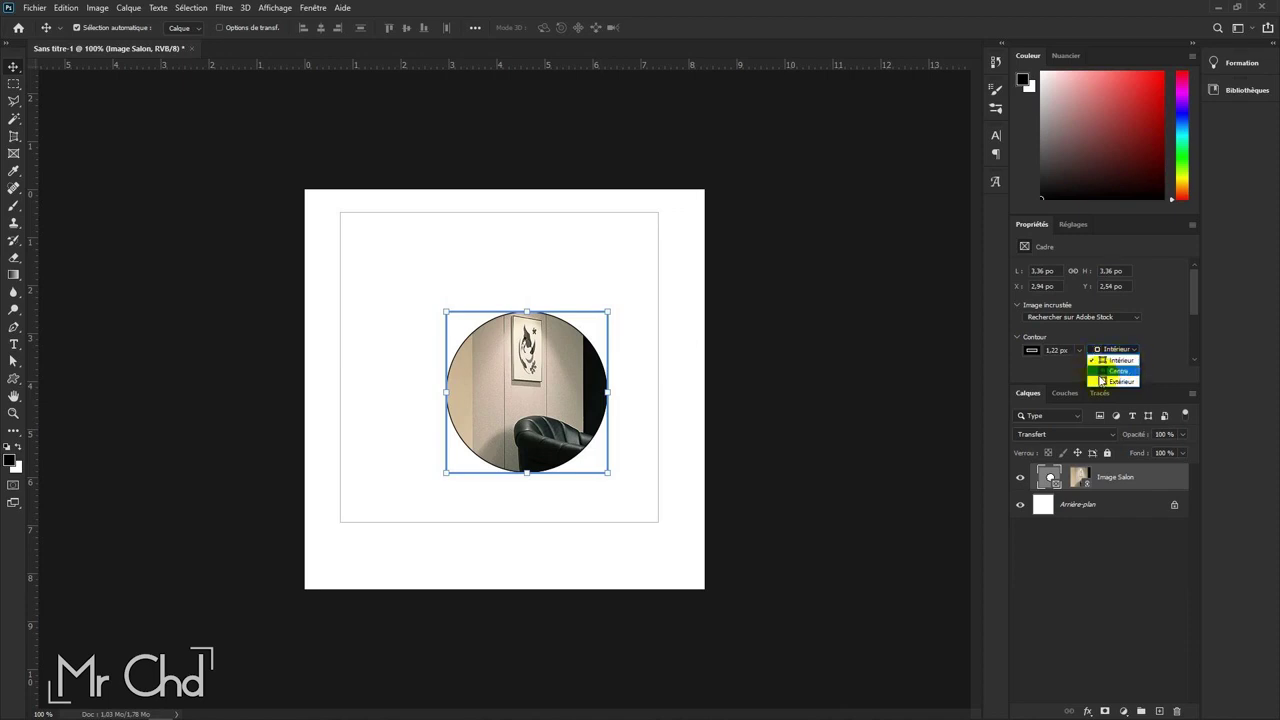
Step: Place the stroke outside the circle's edge (Extérieur) and thicken it to about 15 px
left_click(1120, 372)
left_click(1132, 350)
left_click(1113, 380)
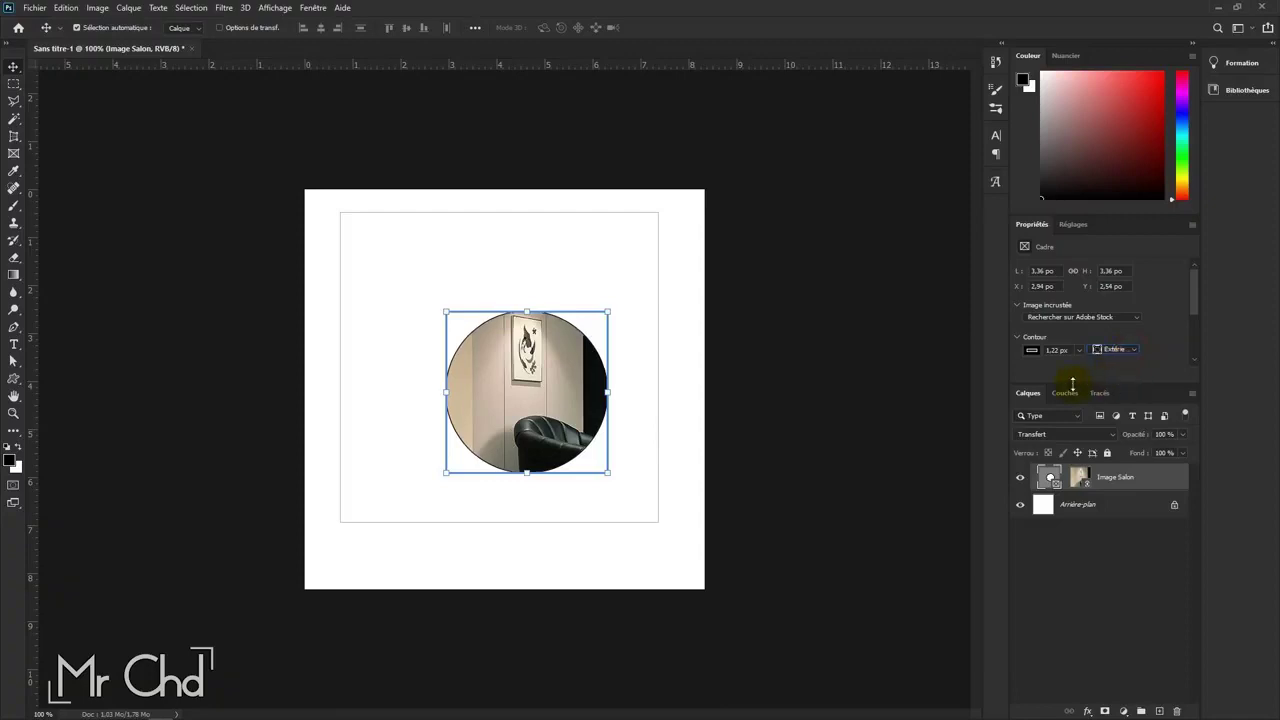
left_click(1079, 351)
left_click_drag(1078, 366, 1134, 368)
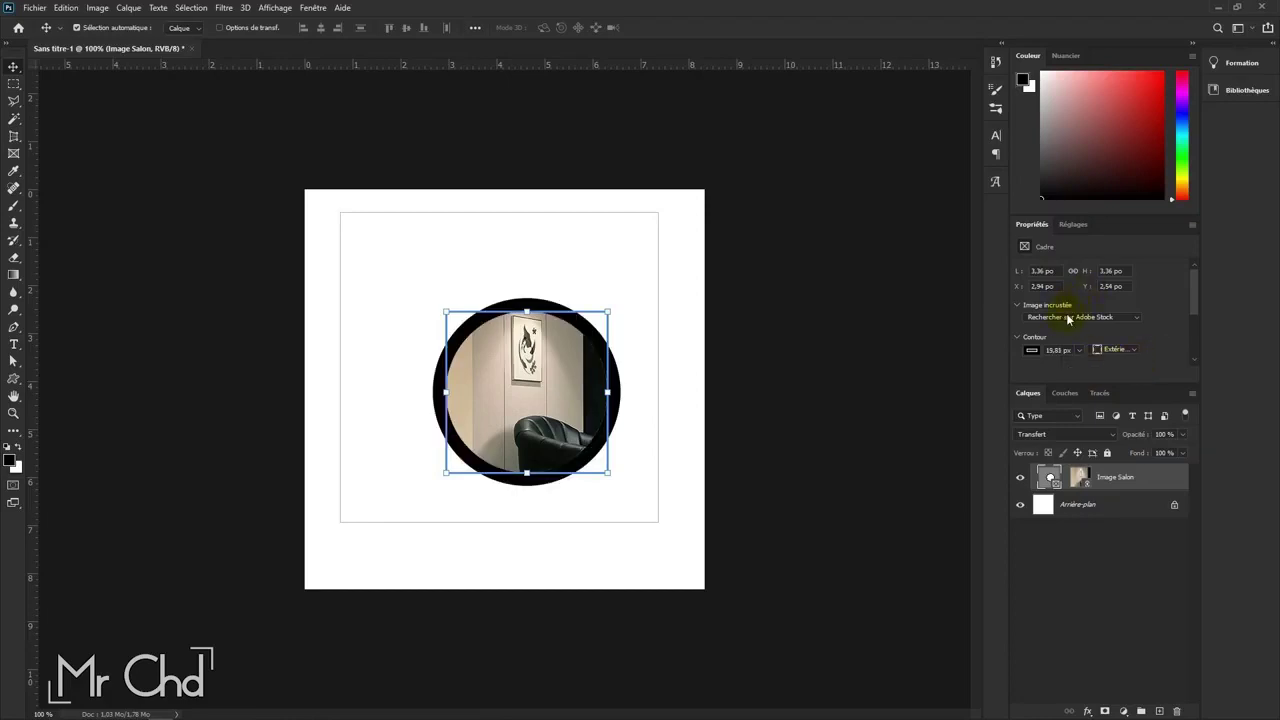
Step: Open the Window panel list and dismiss it without choosing a panel
left_click(314, 8)
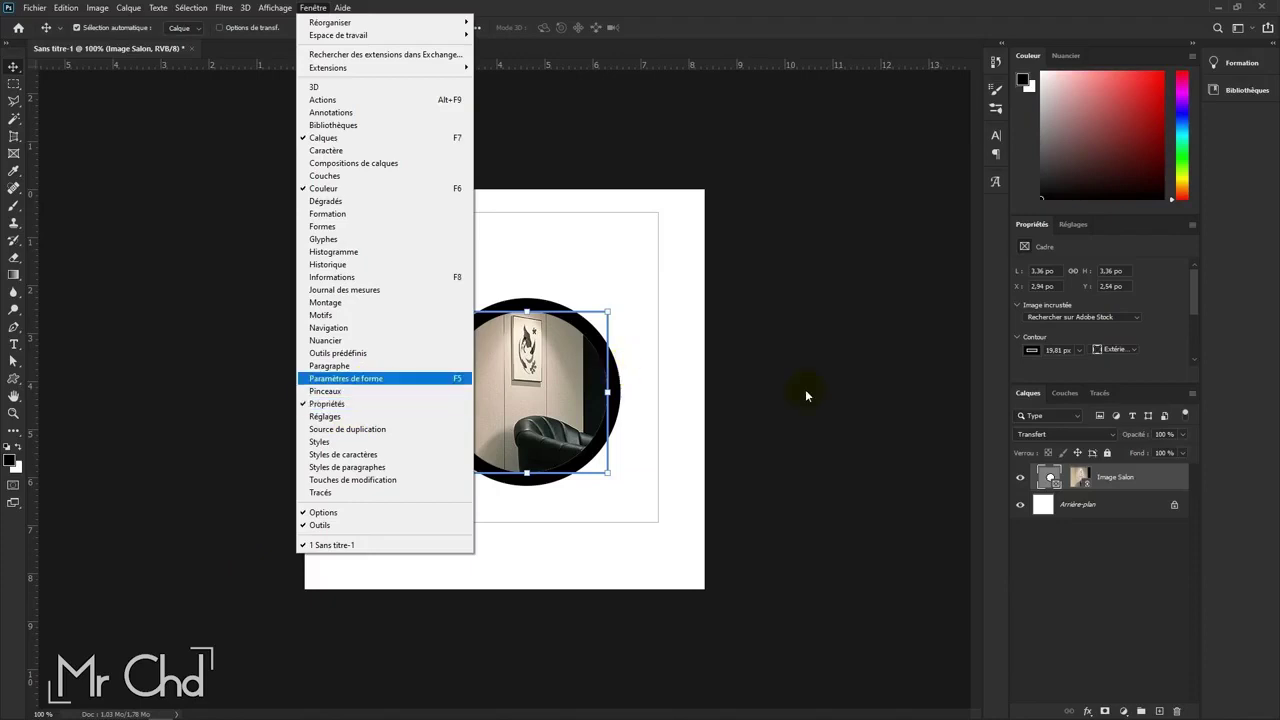
left_click(1150, 332)
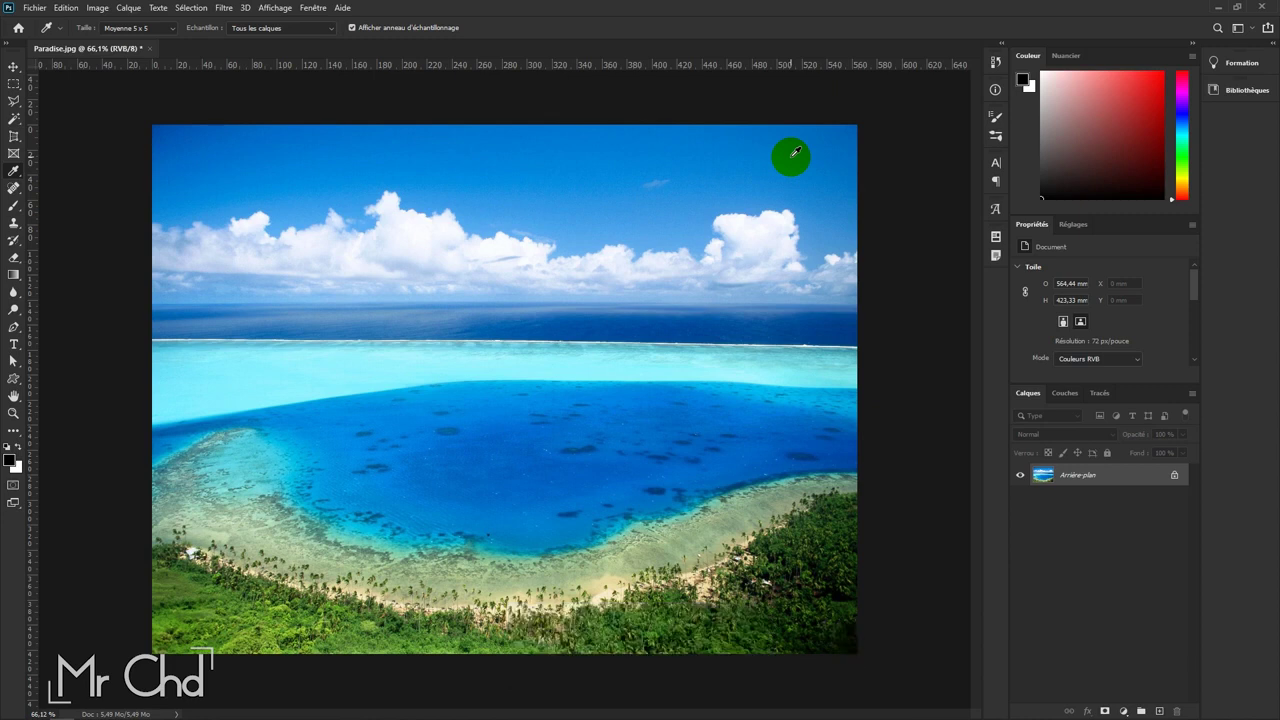
Step: Sample sky, foliage and deep water, ending with the shallow lagoon's light cyan as foreground colour
left_click(794, 152)
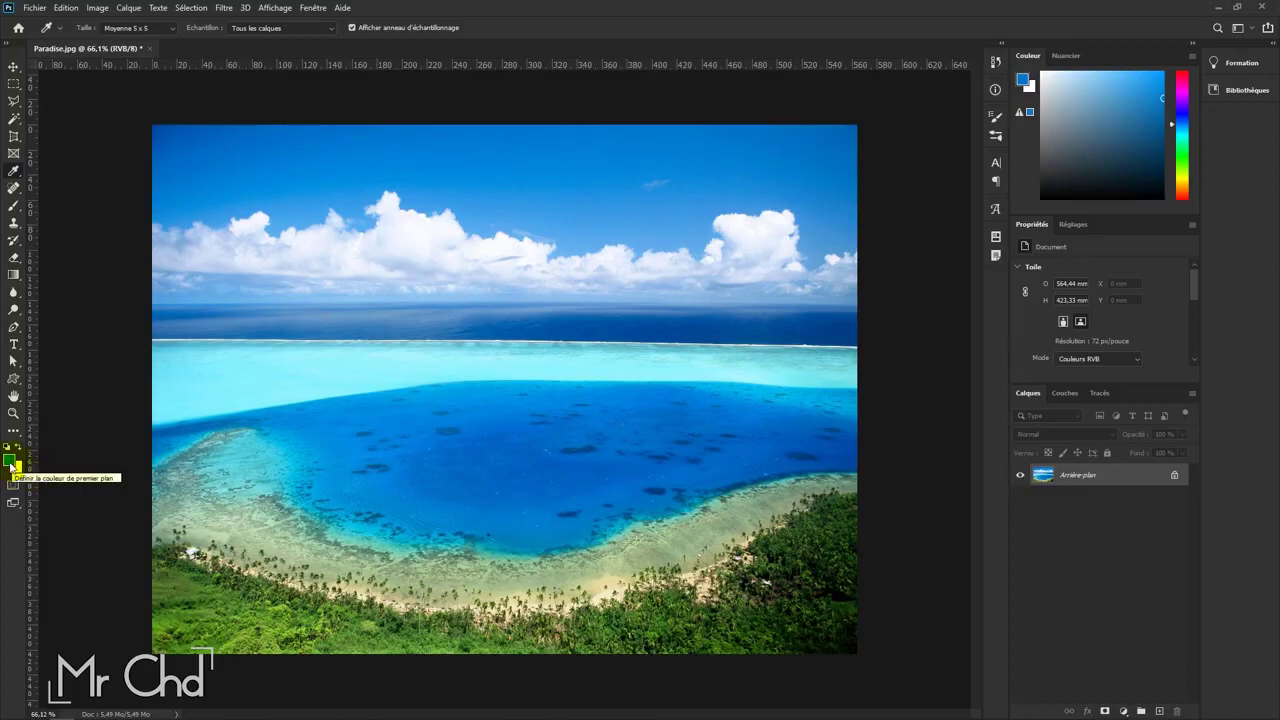
left_click(225, 610)
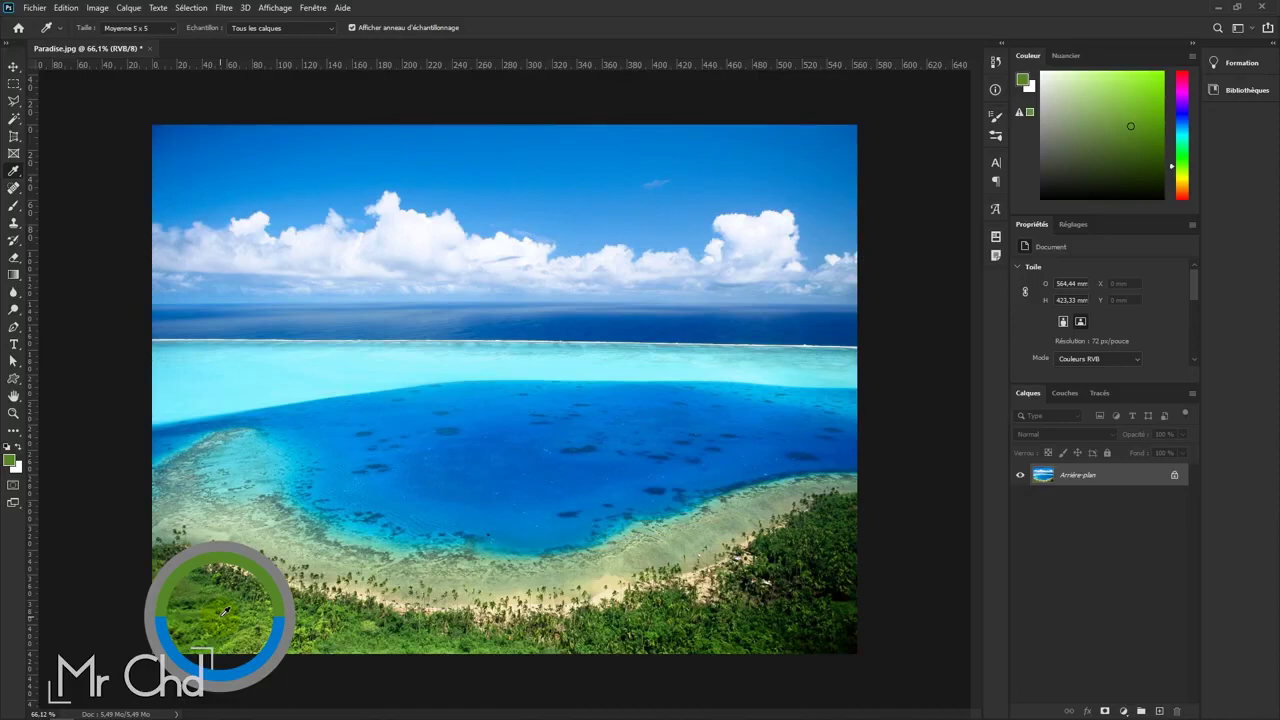
left_click(491, 497)
left_click(491, 432)
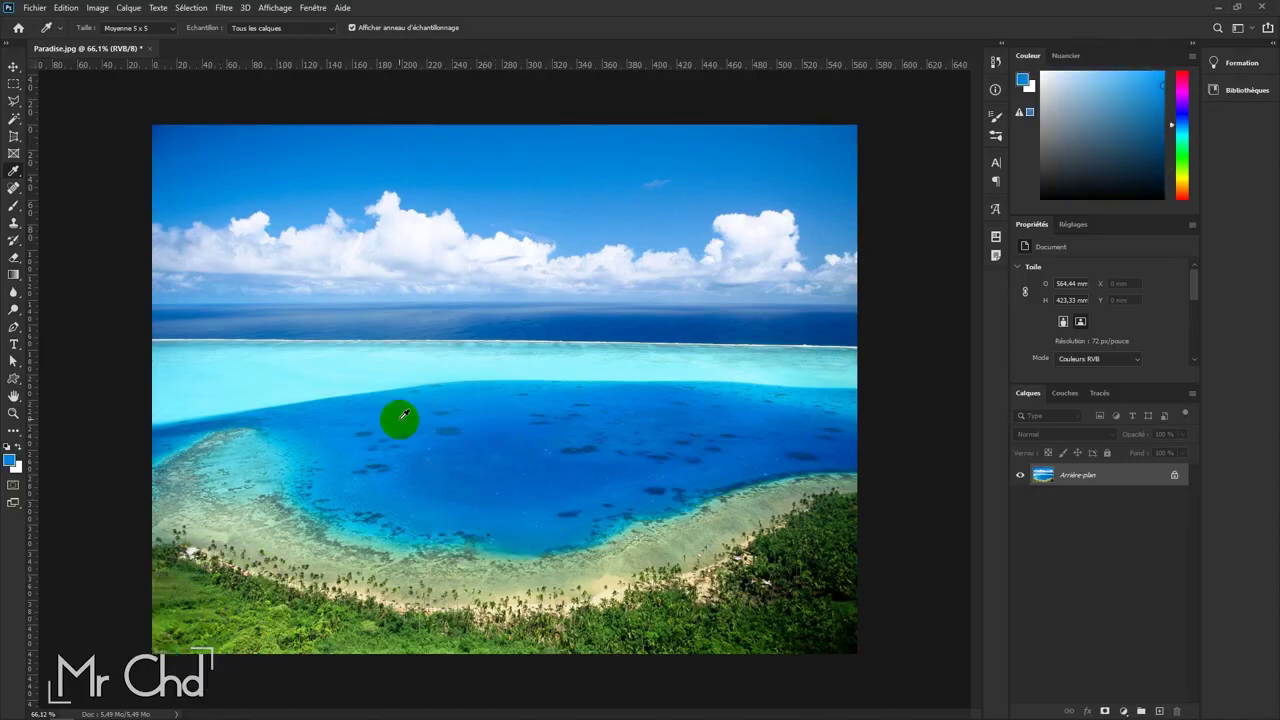
left_click(506, 362)
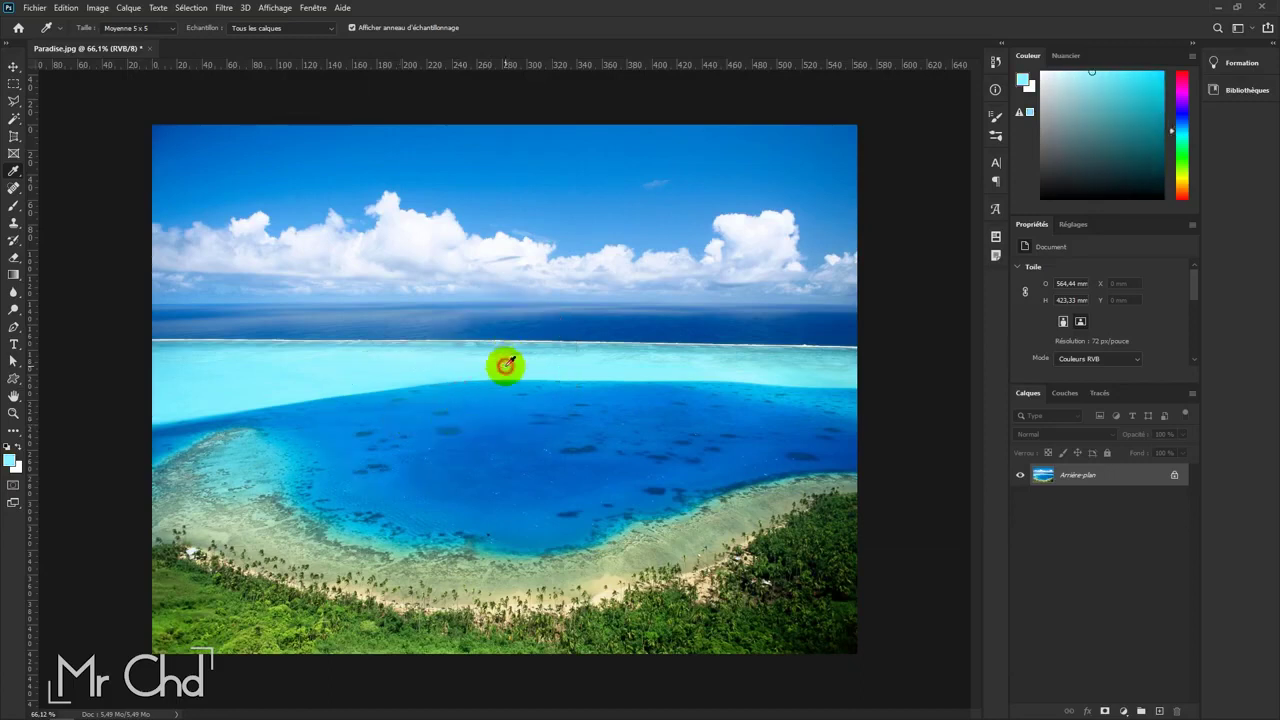
left_click(373, 364)
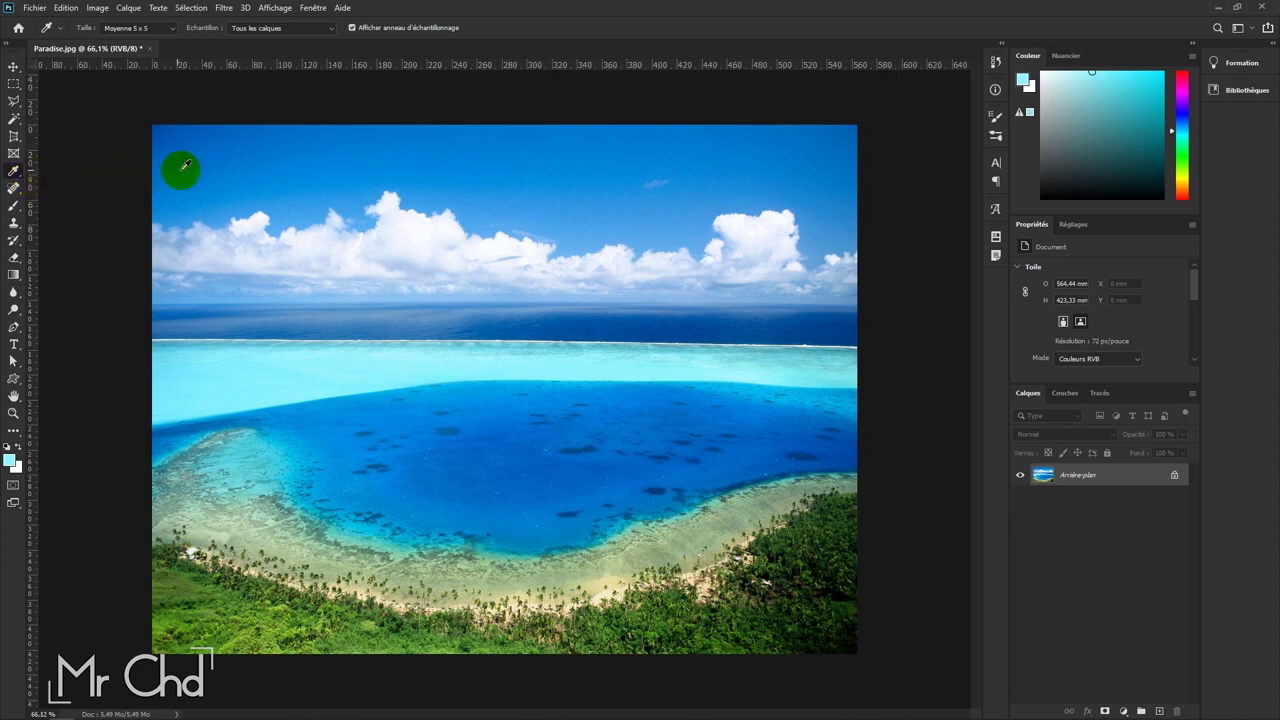
Step: Switch from the 3D material eyedropper to the Color Sampler tool
right_click(13, 172)
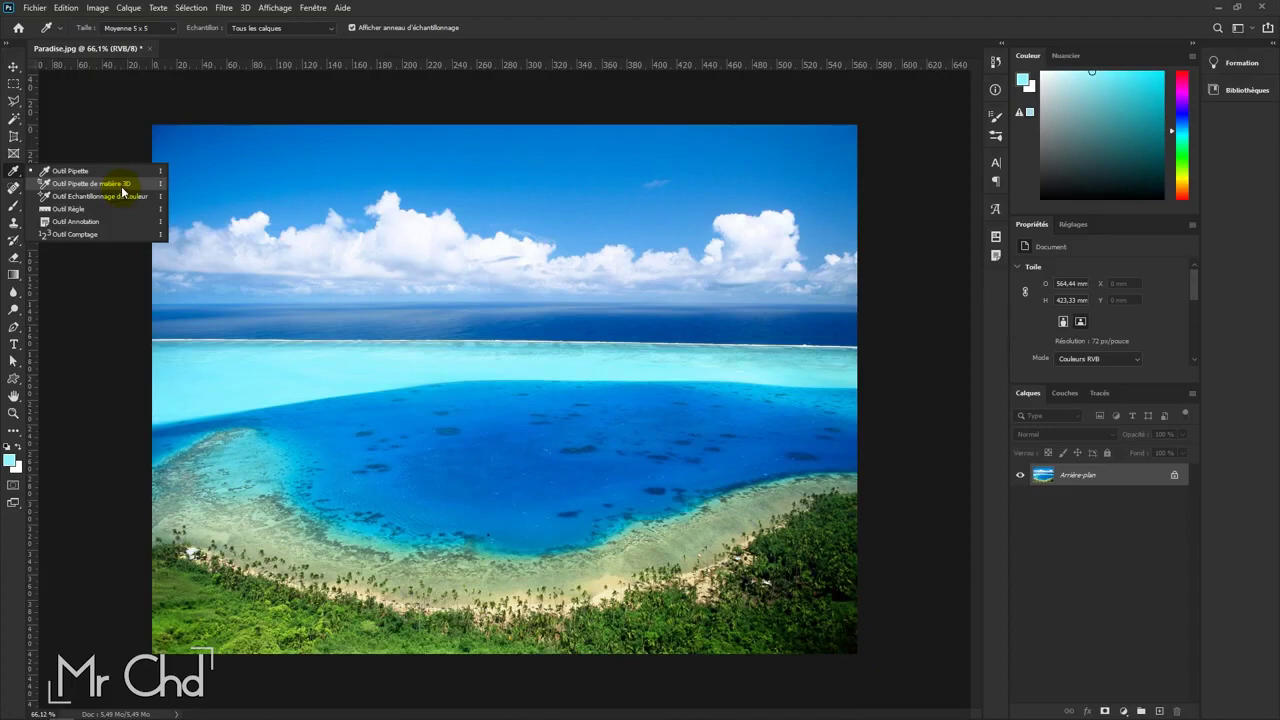
left_click(123, 186)
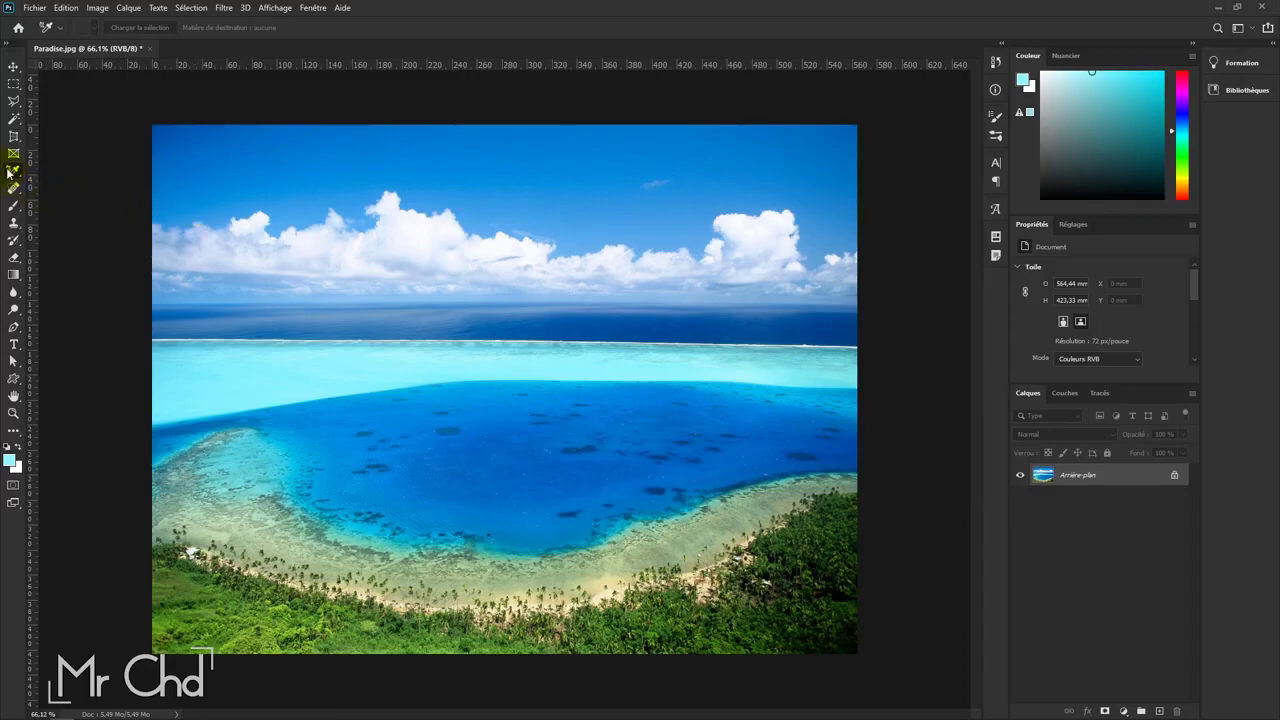
right_click(9, 173)
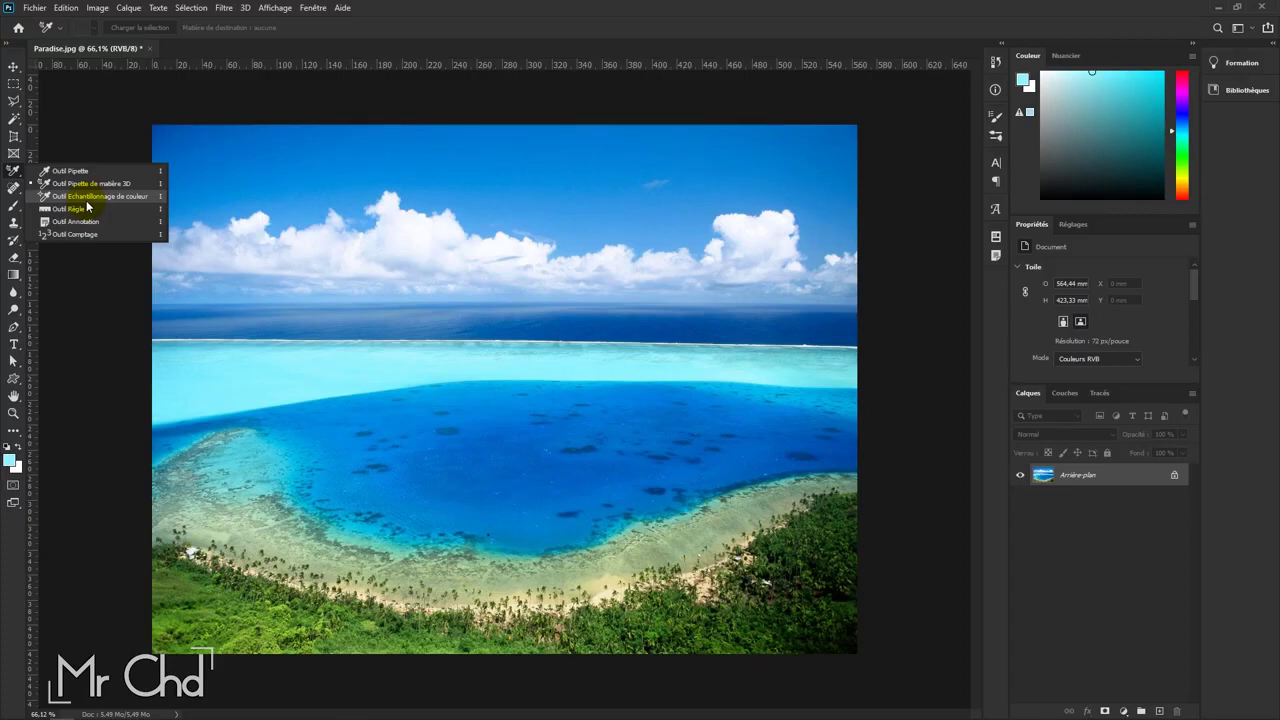
left_click(87, 204)
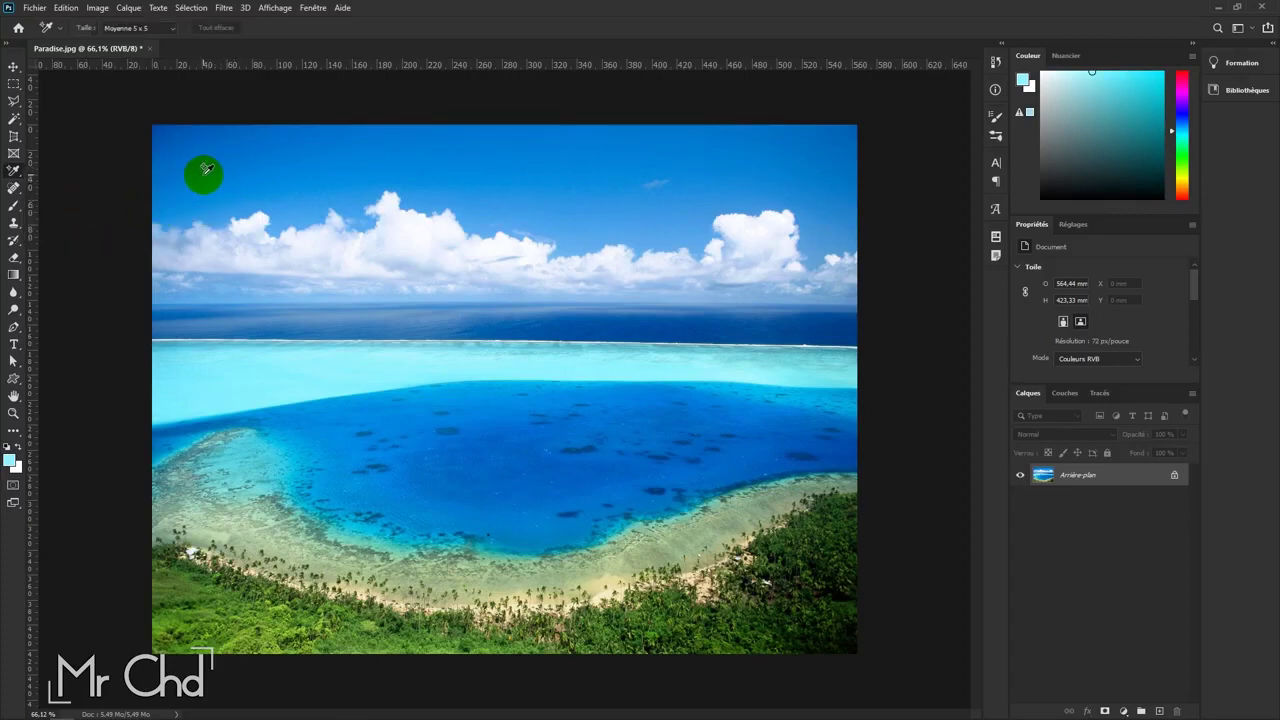
Step: Place four colour samplers (two in the sky, horizon, foliage), then clear them all
left_click(205, 172)
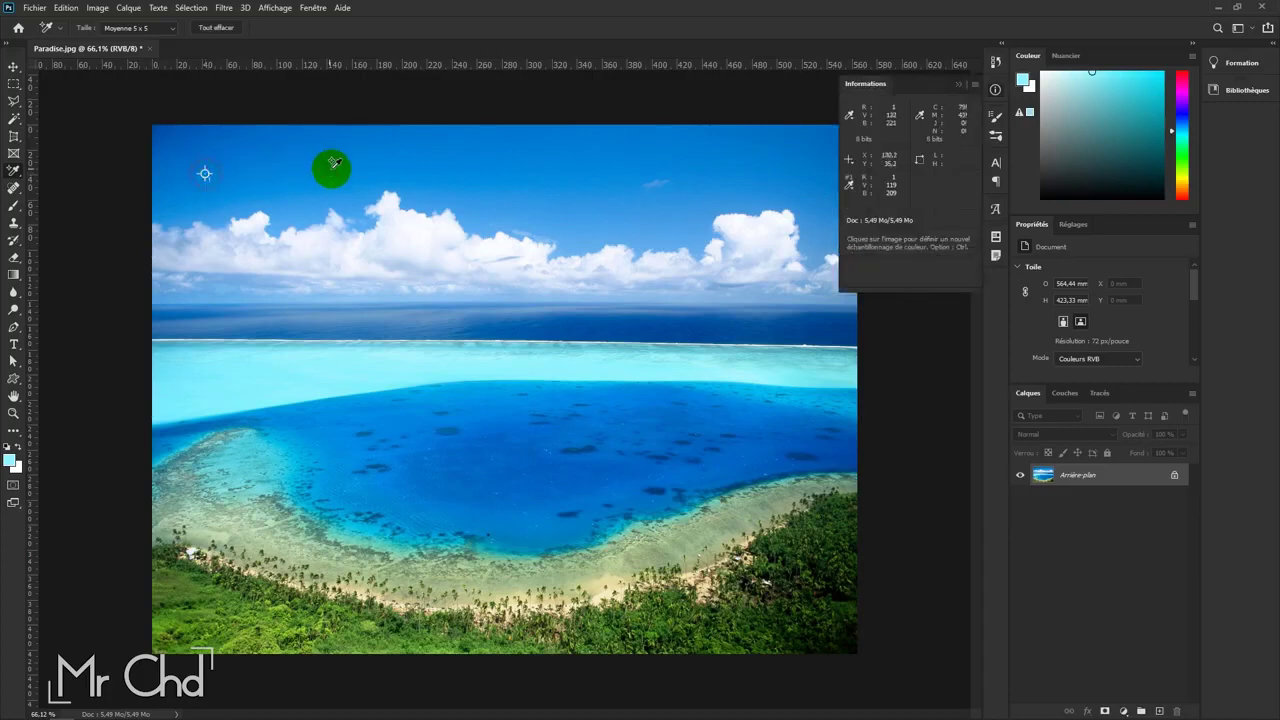
left_click(437, 151)
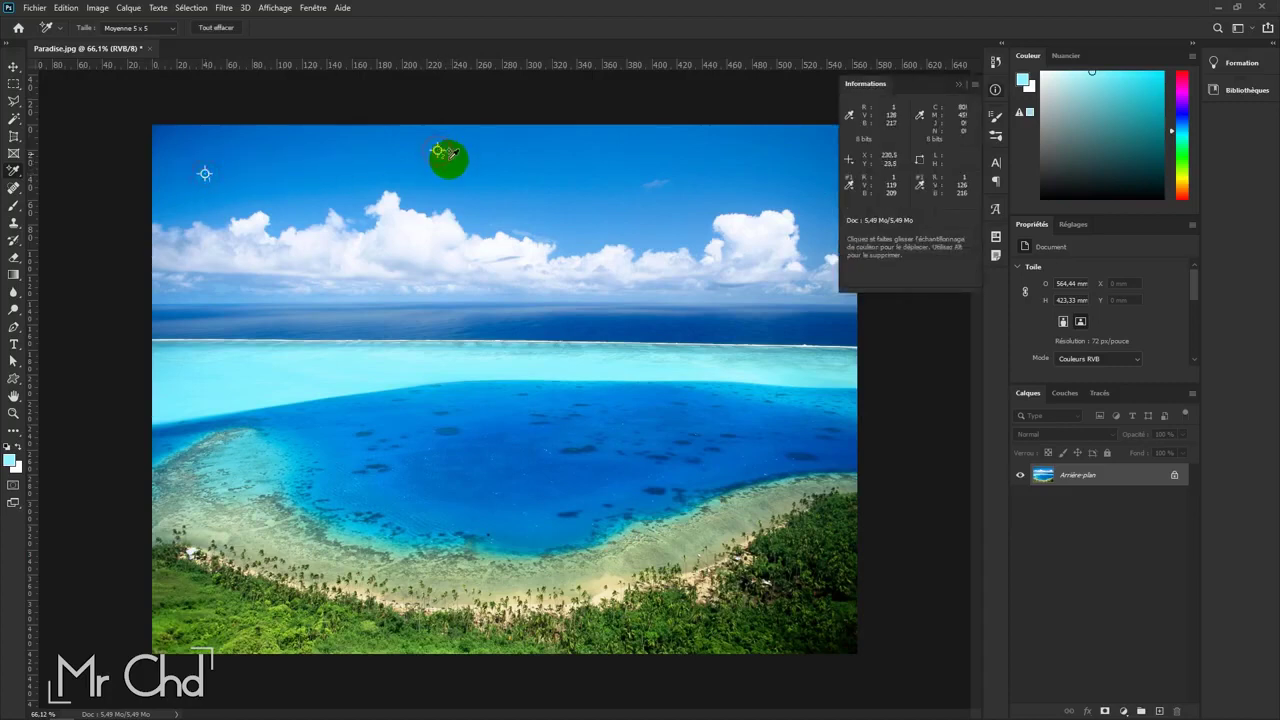
left_click(547, 305)
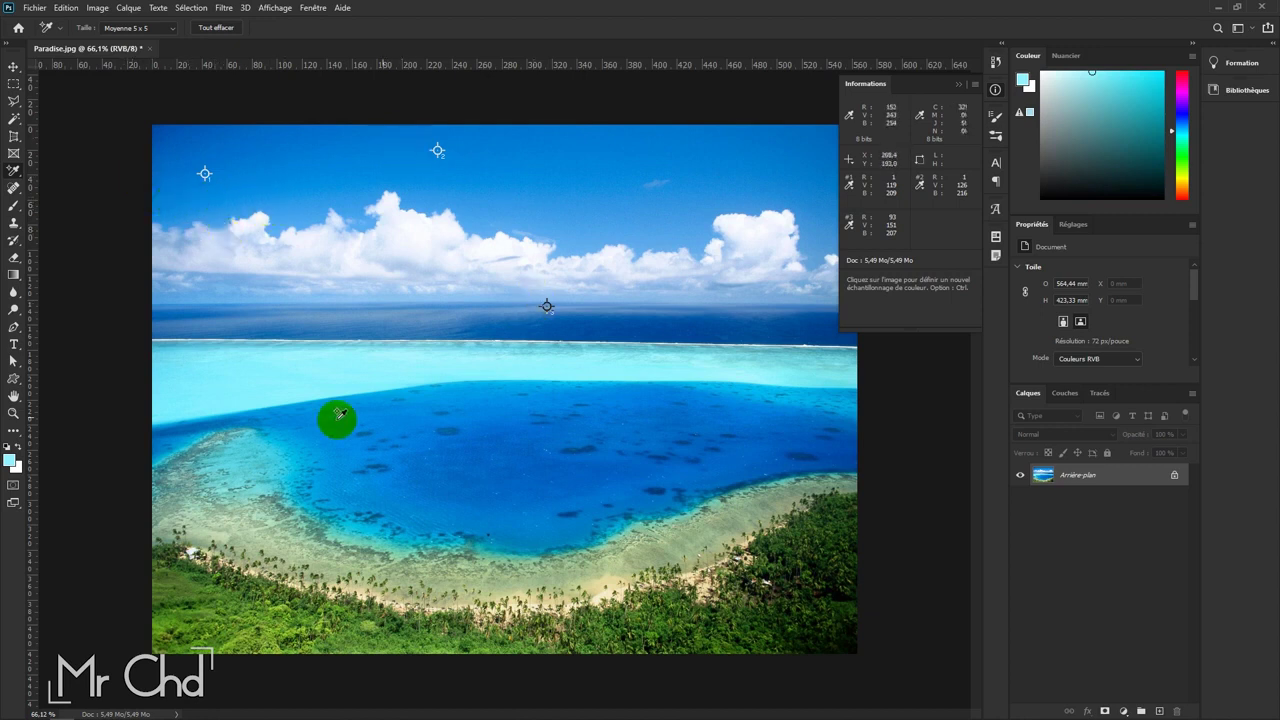
left_click(208, 613)
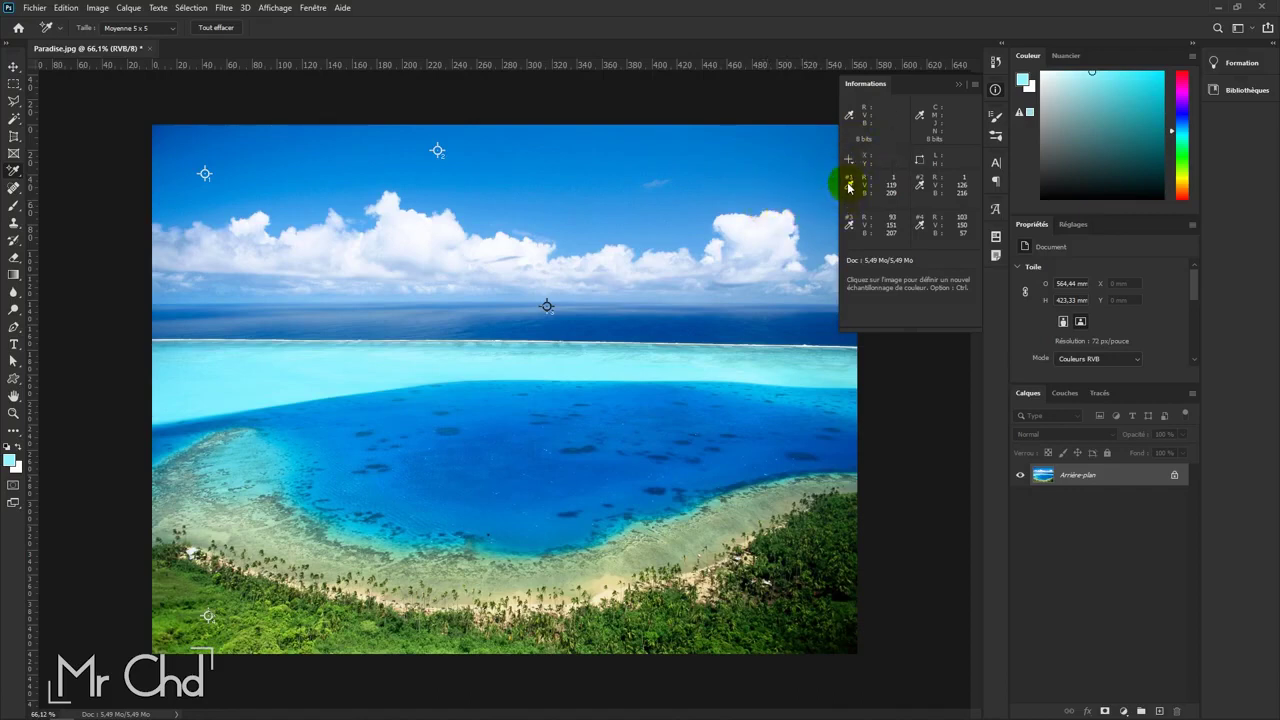
left_click(206, 174)
left_click(218, 30)
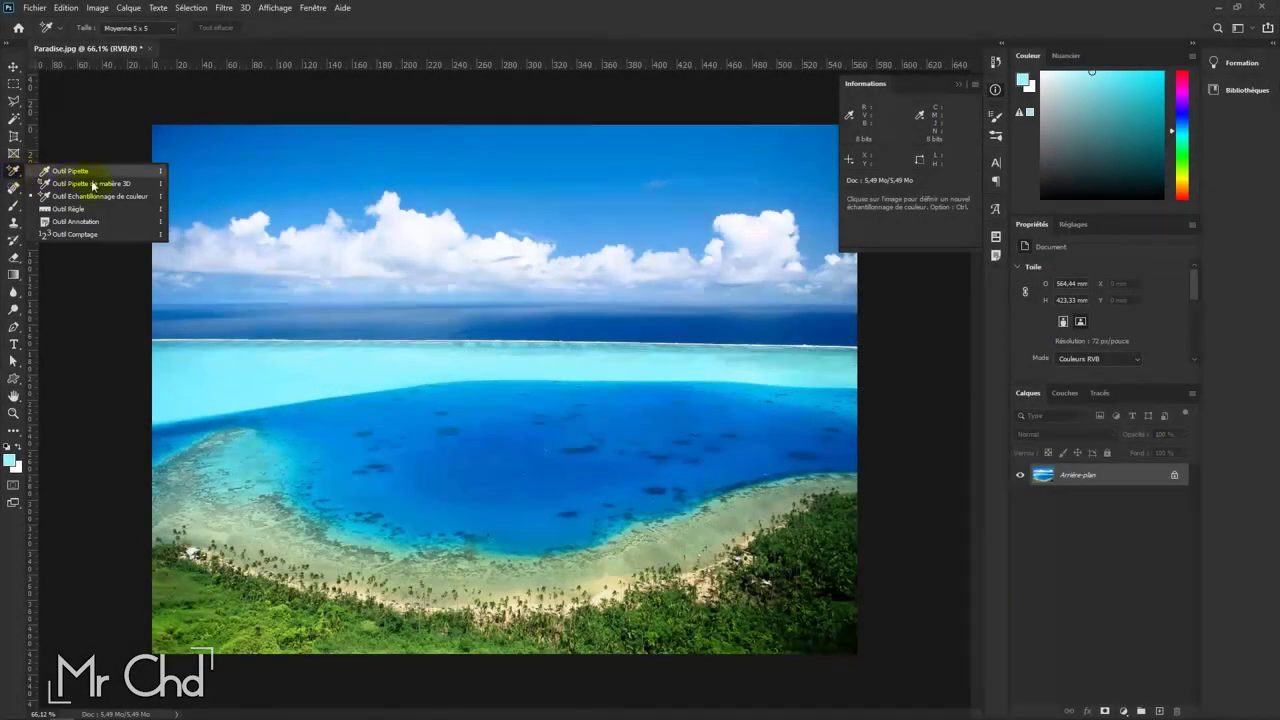
Step: Select the Ruler tool and set the ruler units to centimetres
left_click(87, 213)
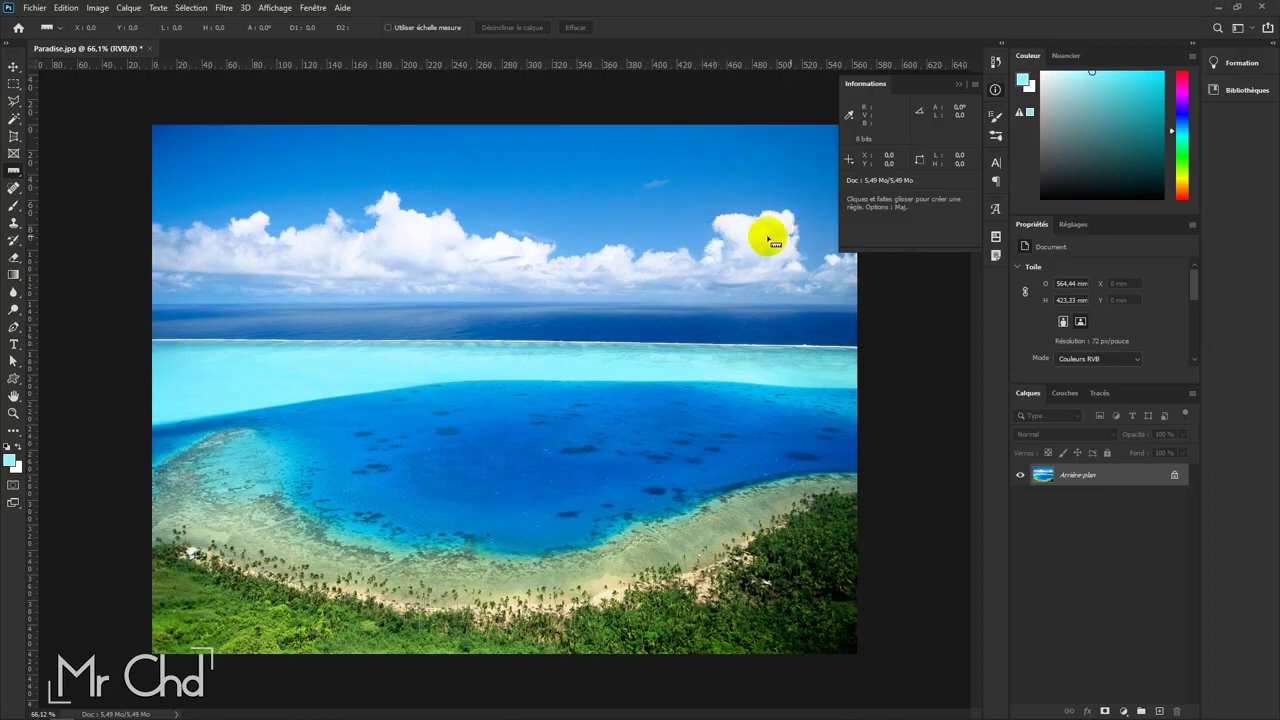
right_click(543, 67)
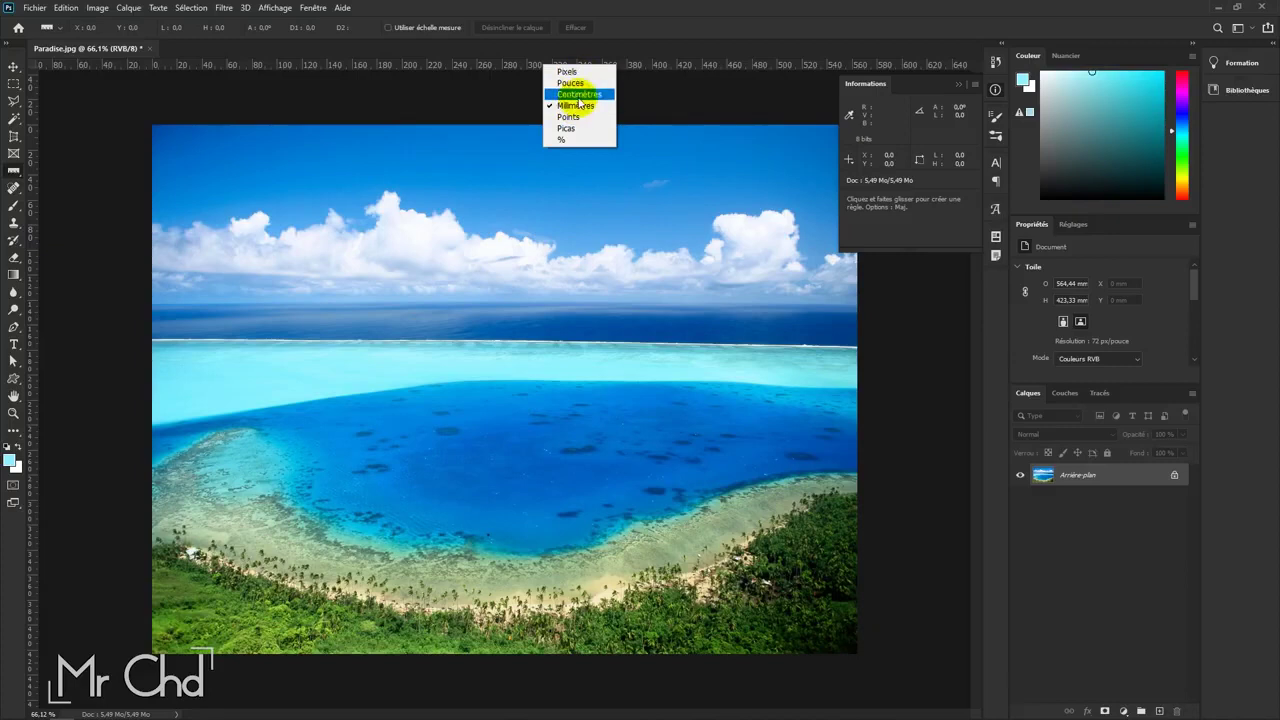
left_click(580, 94)
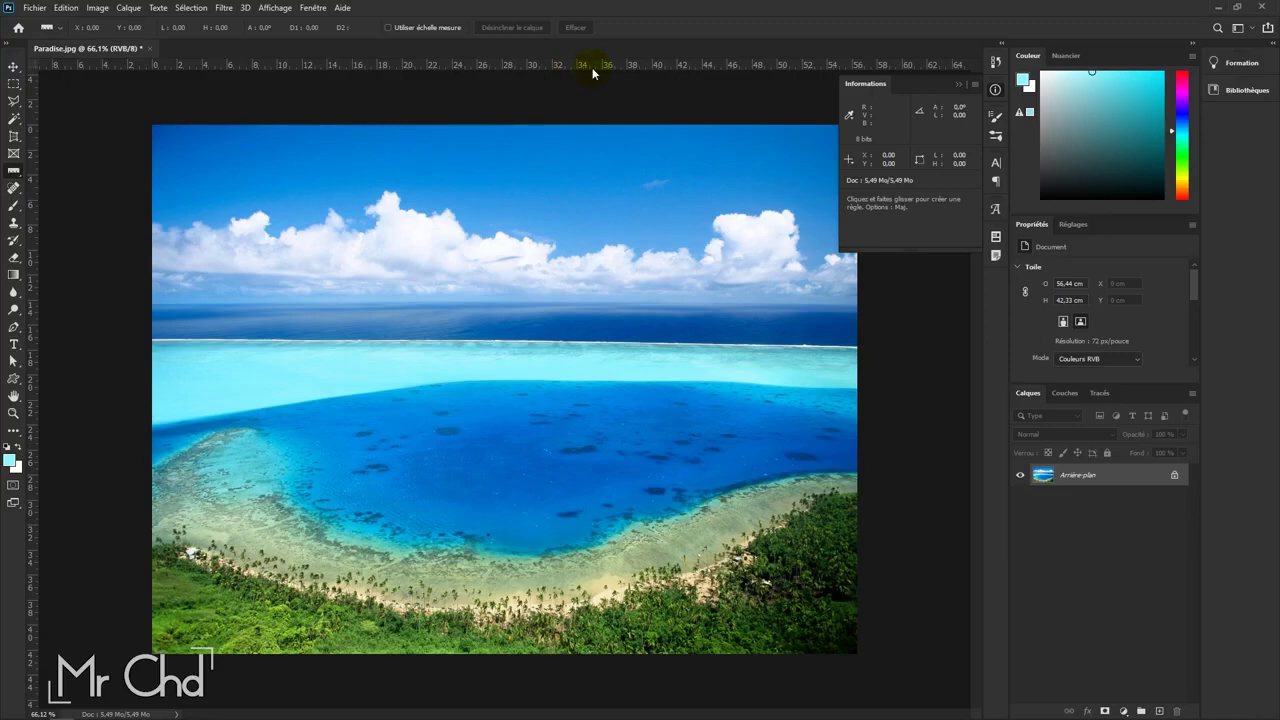
left_click(312, 8)
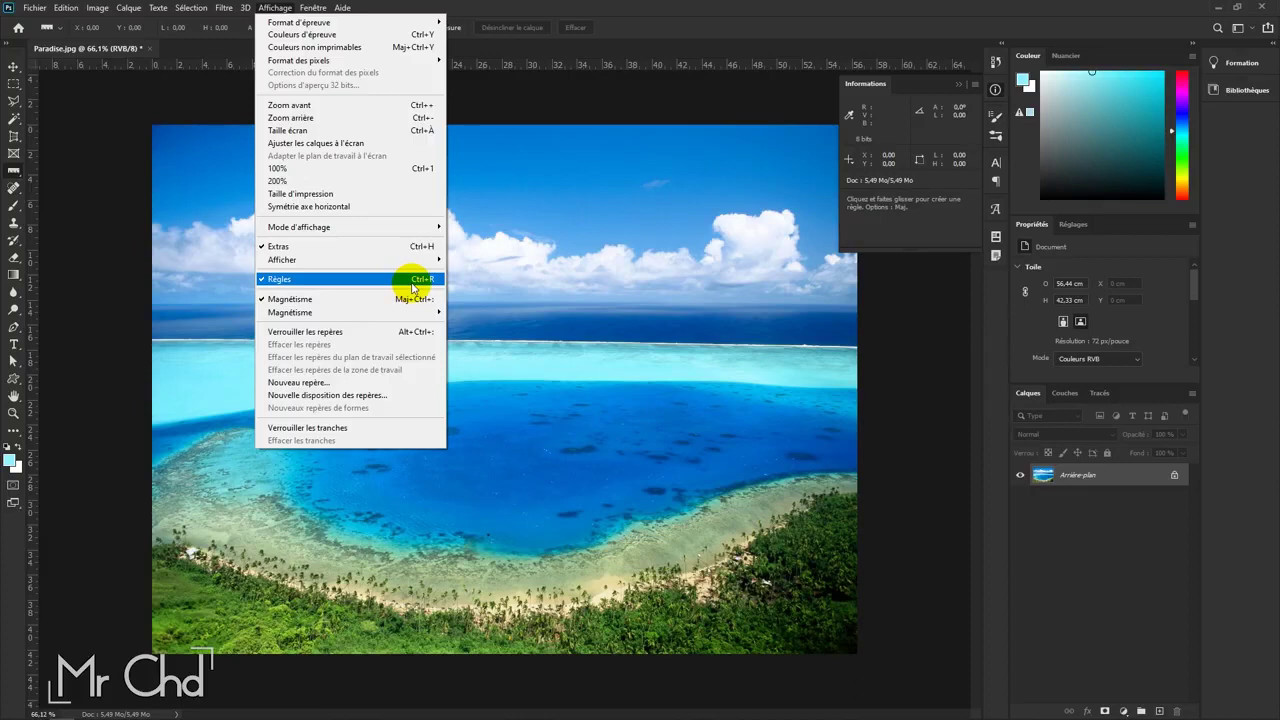
left_click(579, 248)
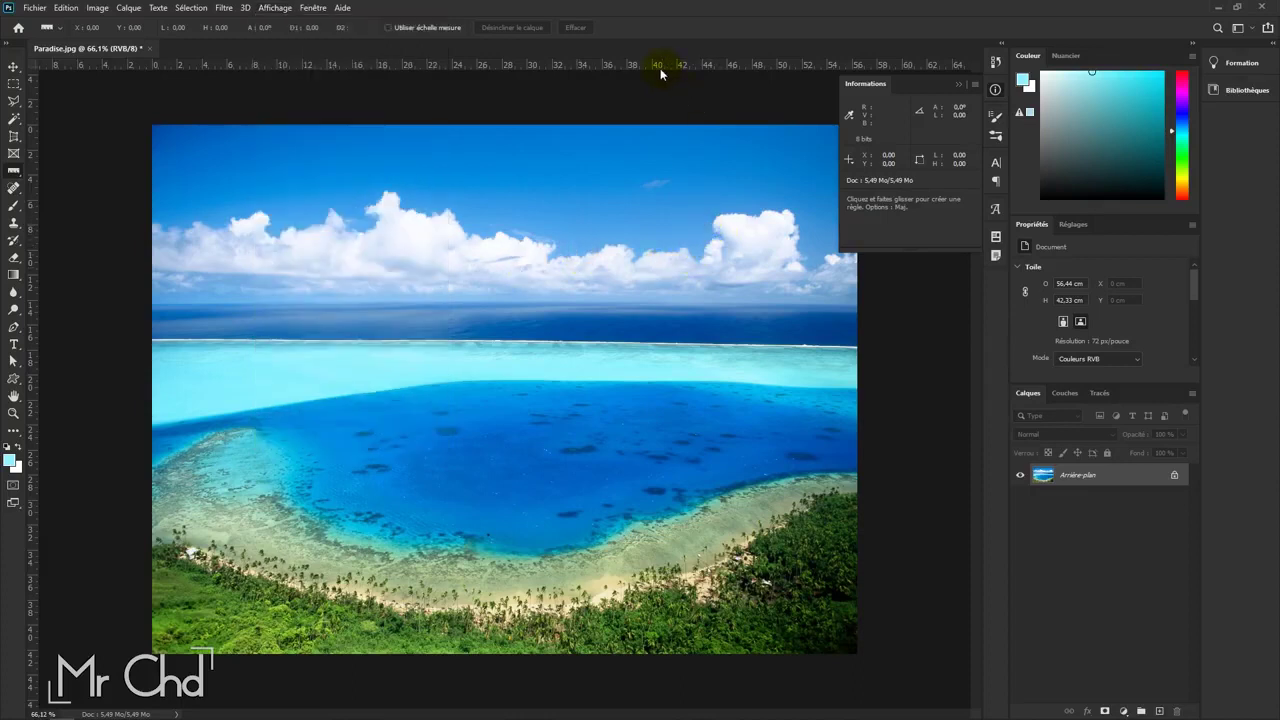
right_click(660, 68)
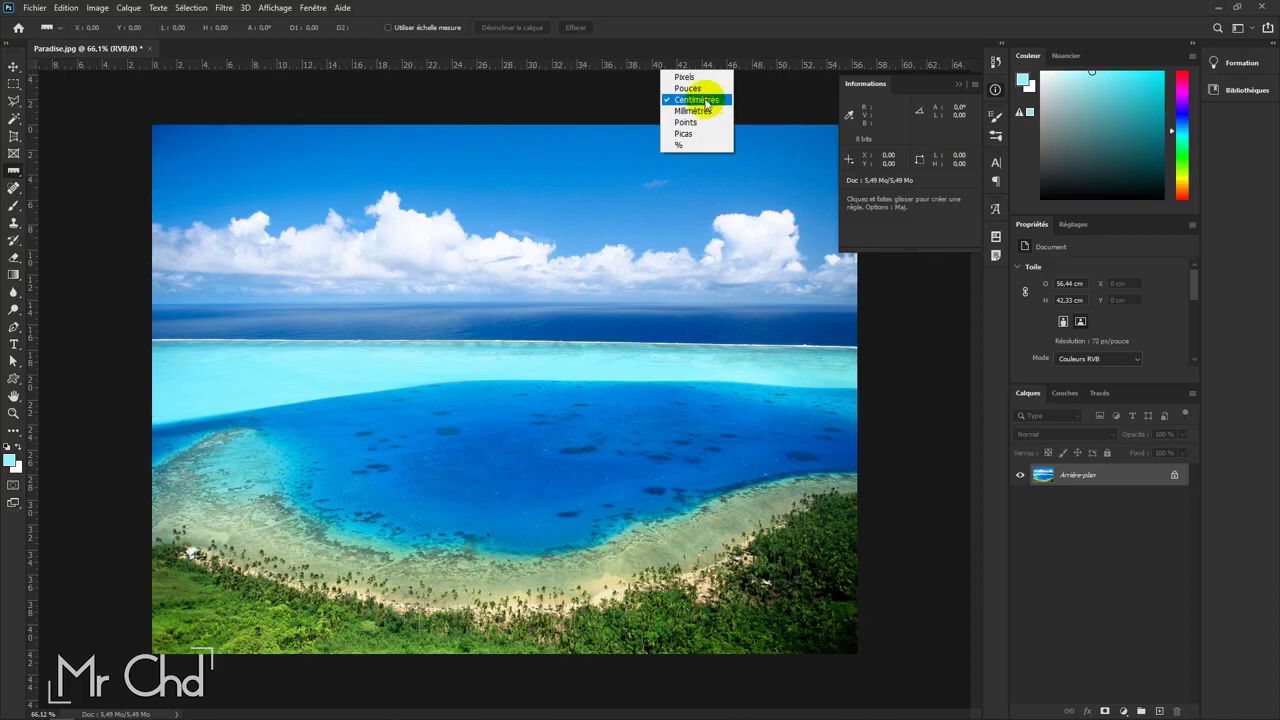
left_click(705, 99)
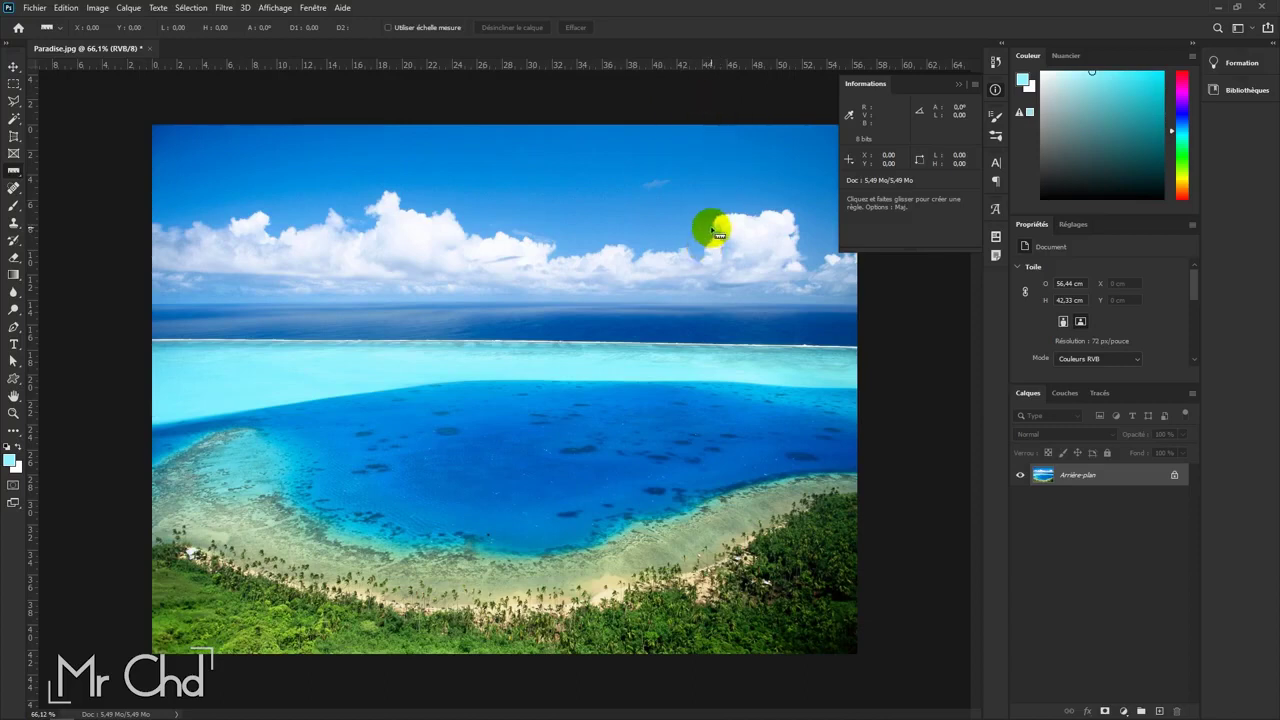
Step: Measure 6,78 cm across the right-hand cloud, then switch units back to millimetres
left_click_drag(713, 228, 797, 230)
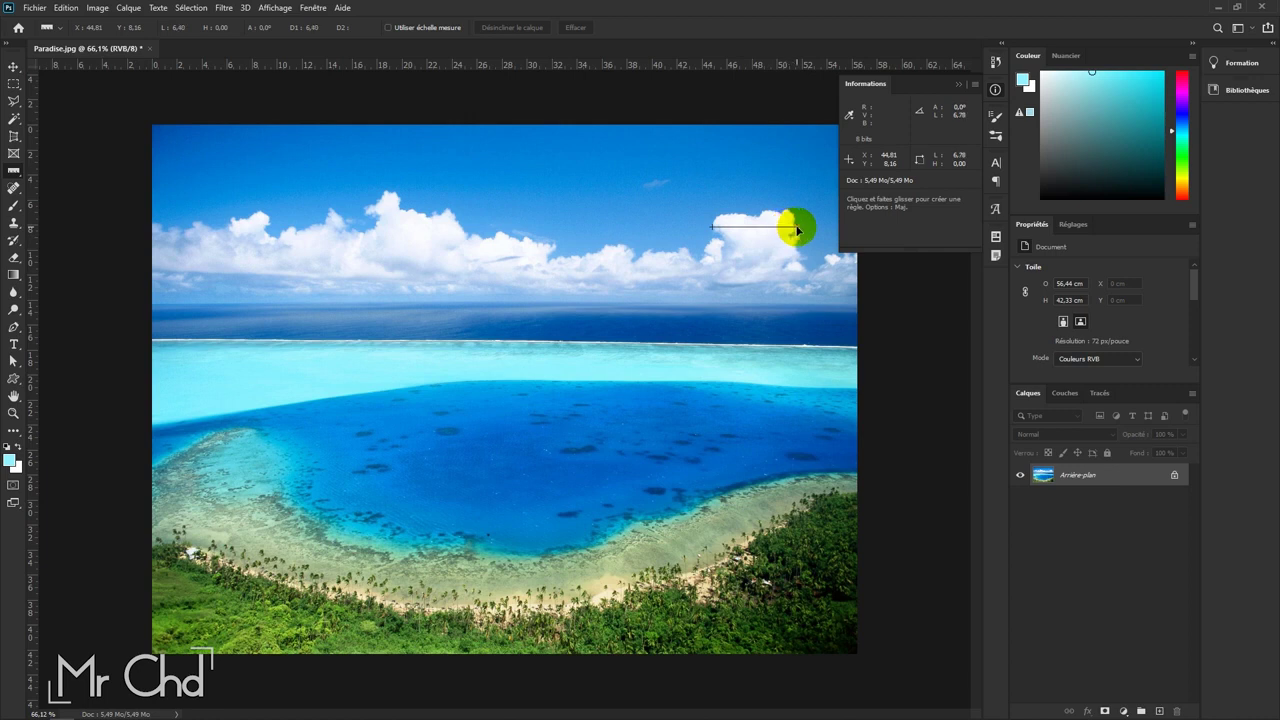
left_click_drag(797, 230, 797, 229)
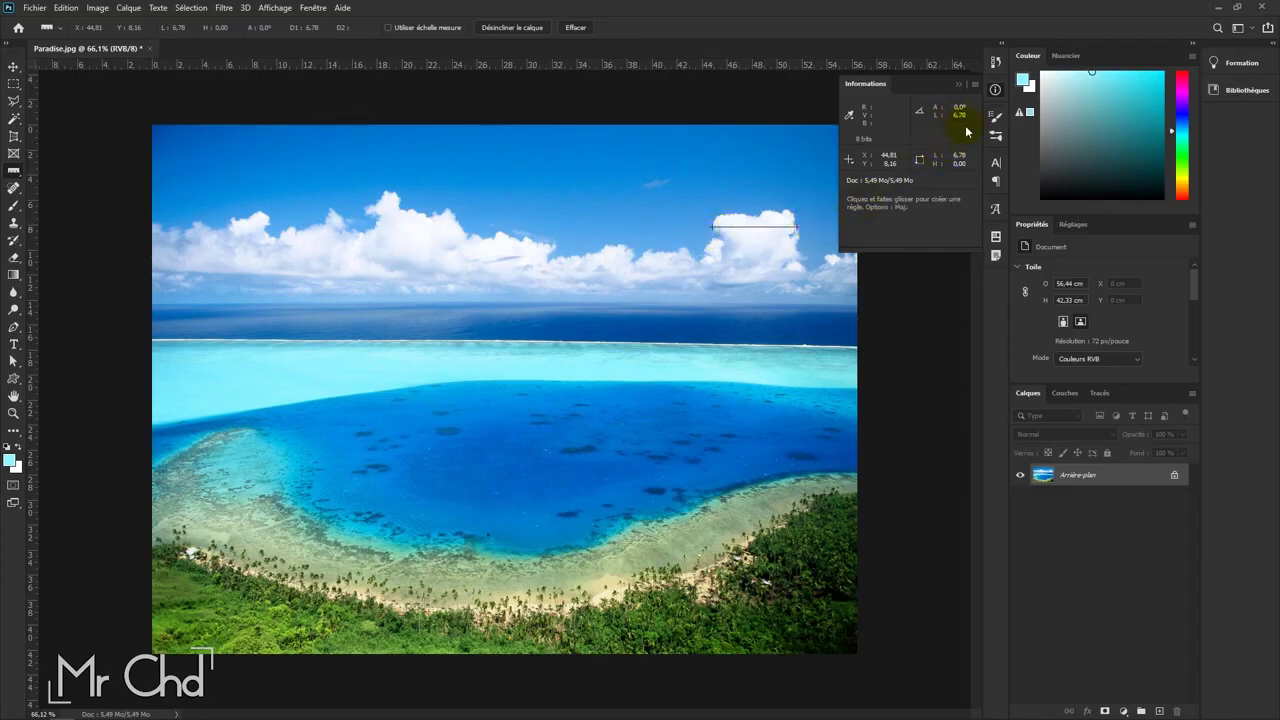
right_click(634, 66)
left_click(669, 104)
left_click(222, 218)
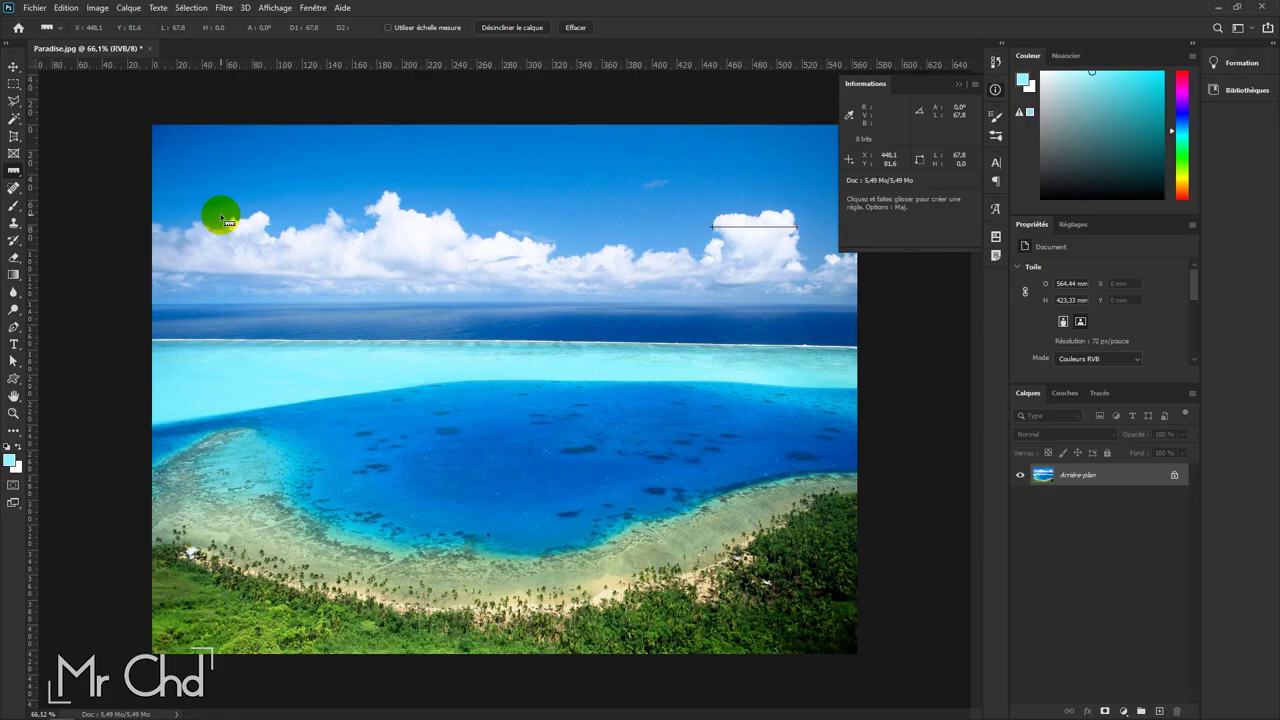
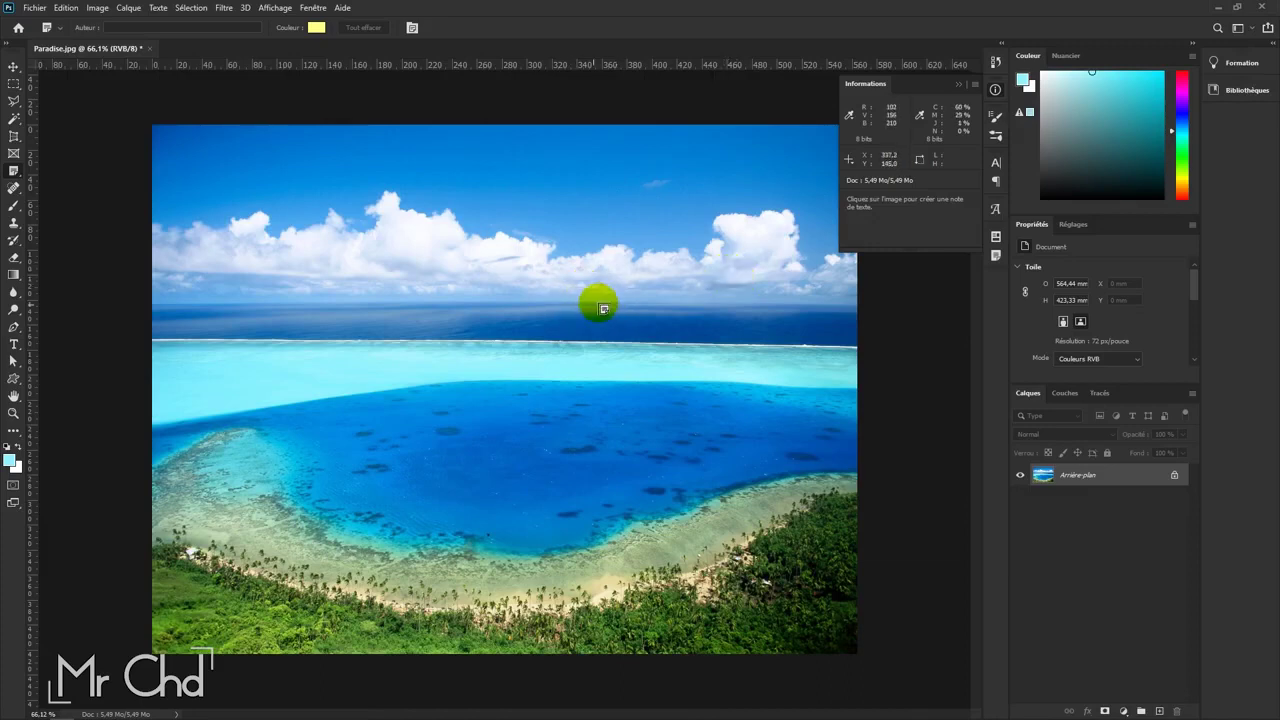
Step: Pin notes on the clouds, the lagoon and up in the sky of the beach photo
left_click(750, 243)
left_click(905, 258)
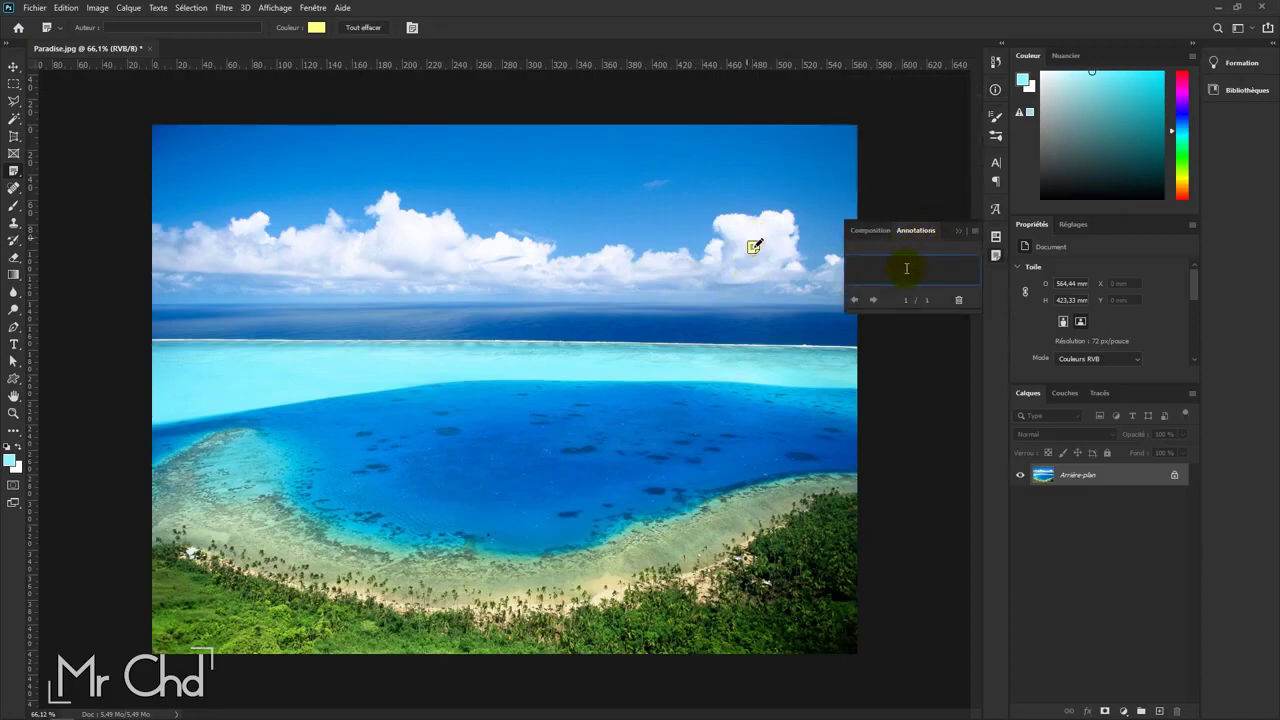
left_click(939, 274)
left_click(471, 478)
left_click_drag(223, 220, 221, 163)
type("Insertion")
Step: Review and edit the text of the cloud and lagoon notes
left_click(13, 70)
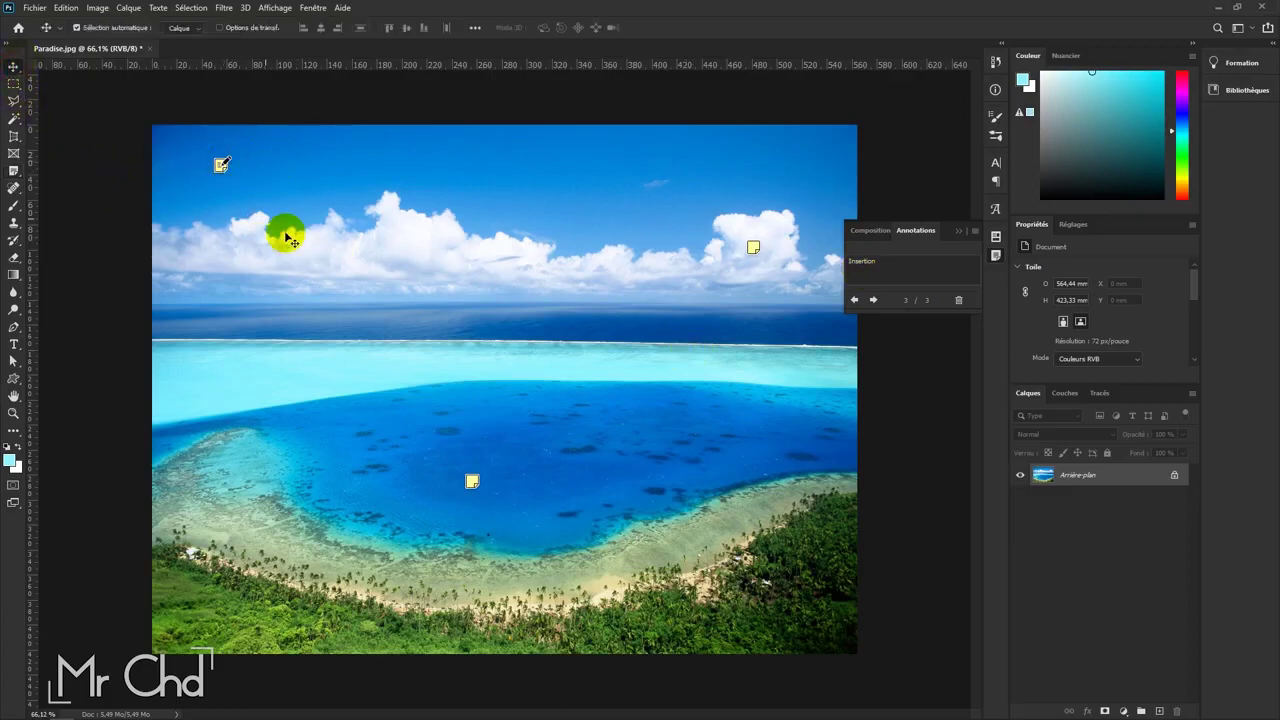
left_click(754, 250)
type("Assombrir nua")
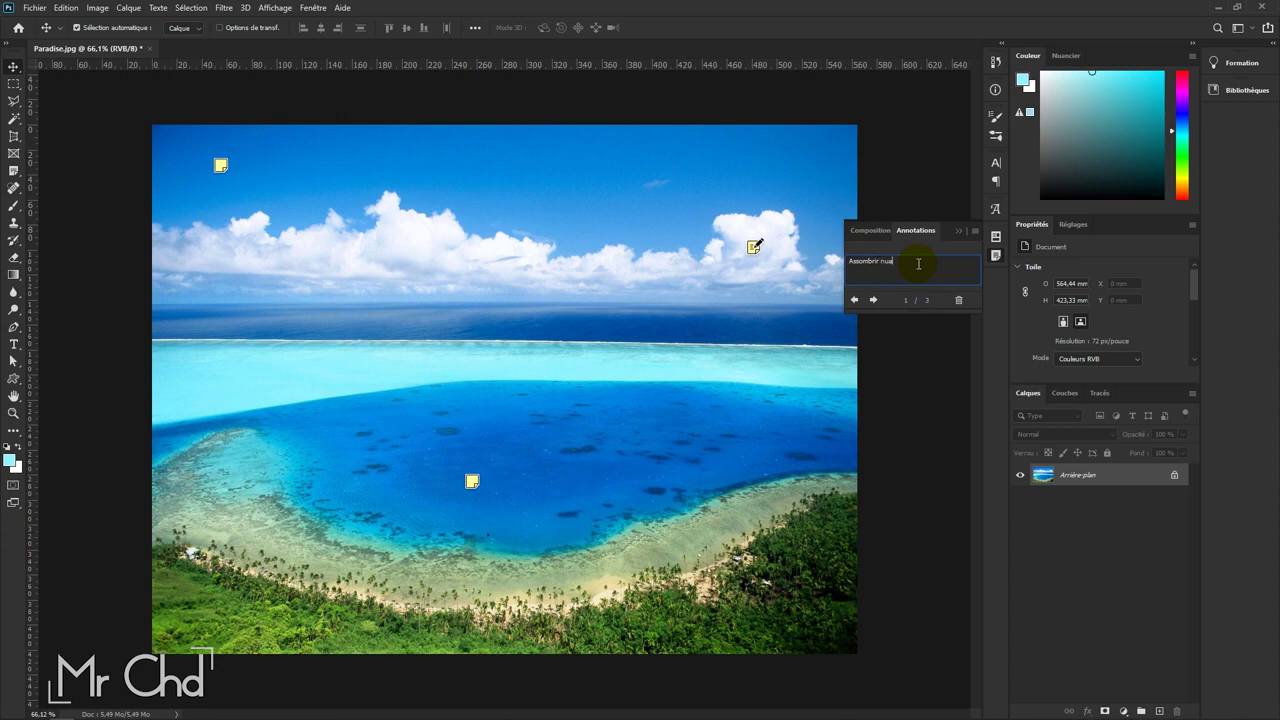
type("ge")
left_click(474, 482)
double_click(472, 484)
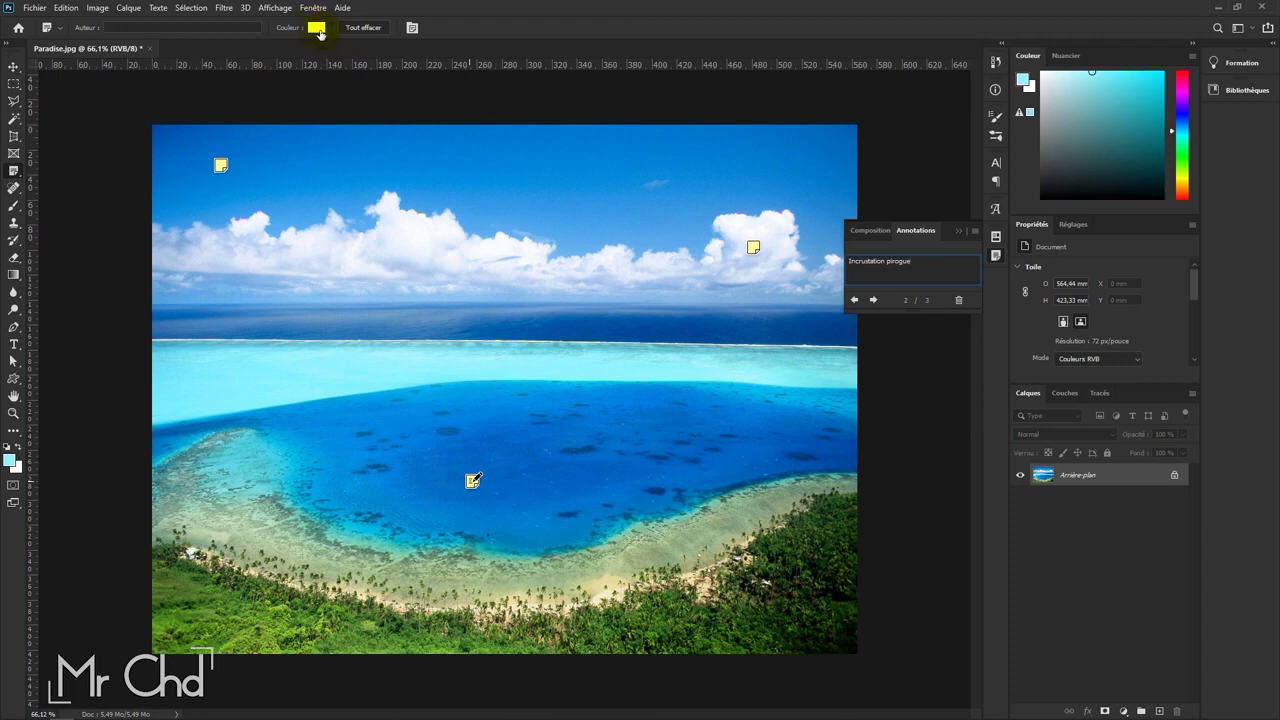
Step: Pick and confirm a new colour for the notes
left_click(316, 28)
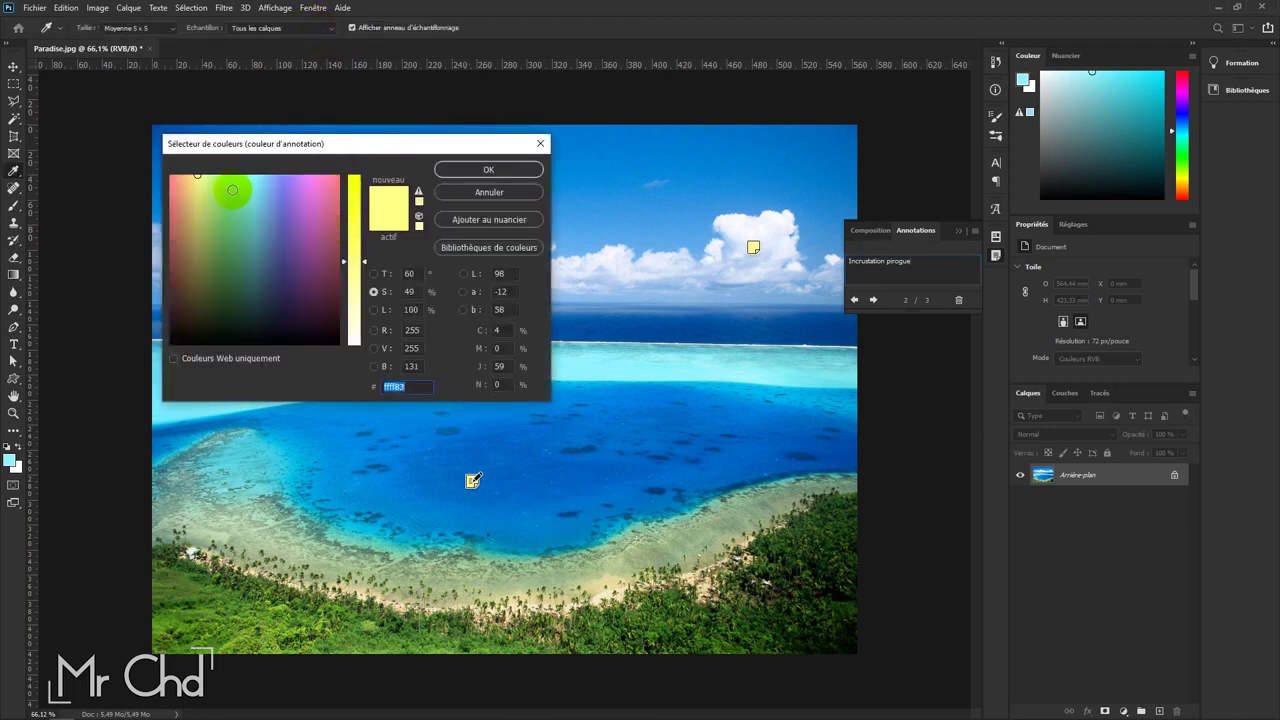
left_click(232, 189)
left_click(480, 170)
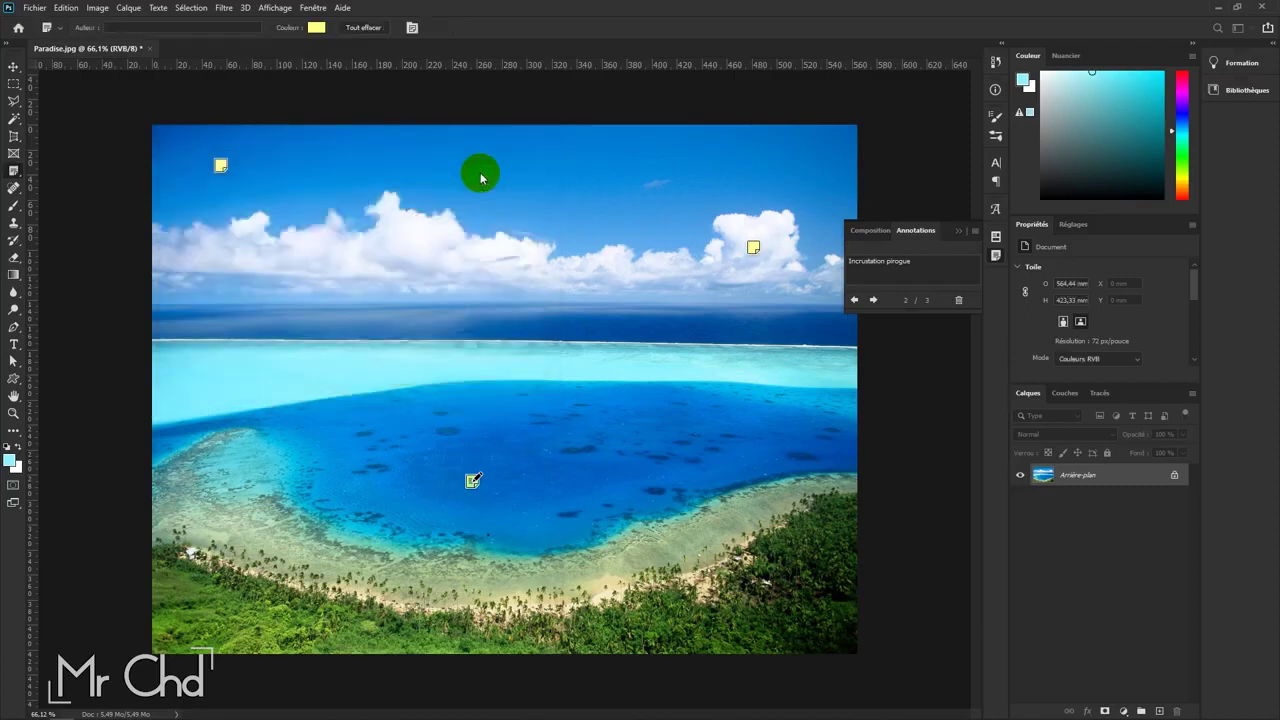
left_click(224, 166)
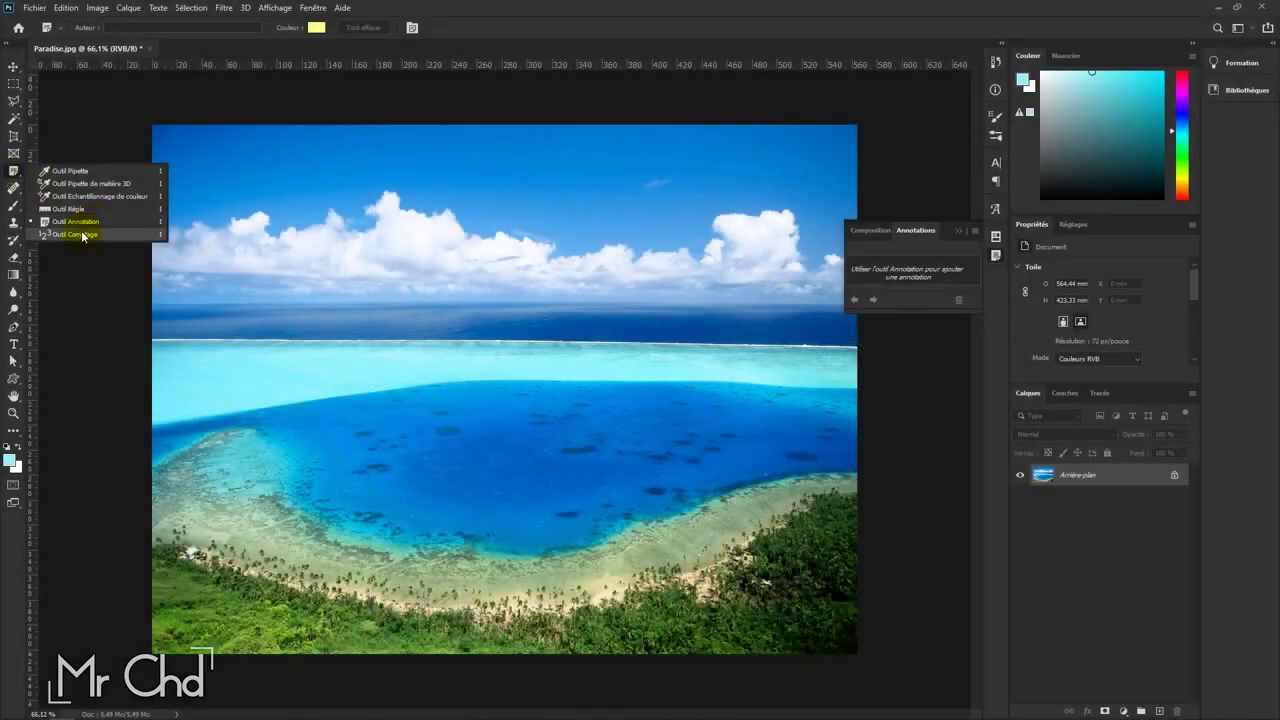
Step: Select the Count tool and zoom in on the shoreline palms
left_click(82, 238)
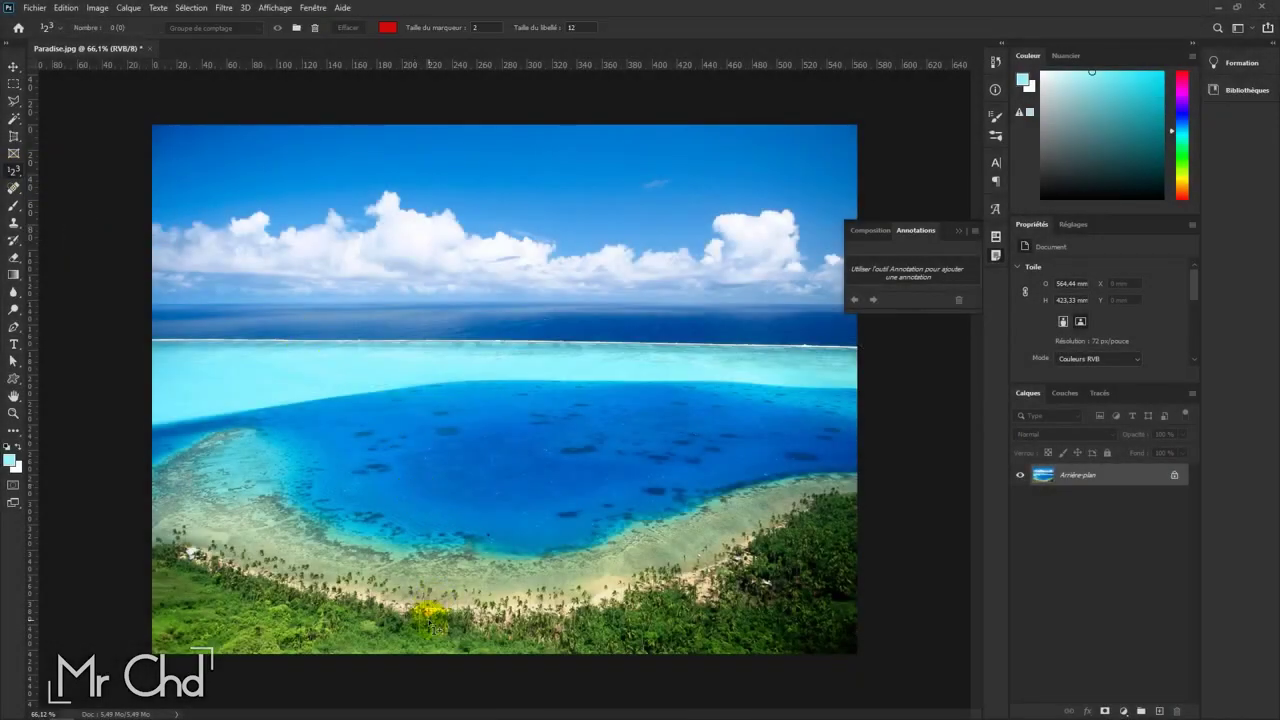
scroll(370, 530, "up", 5)
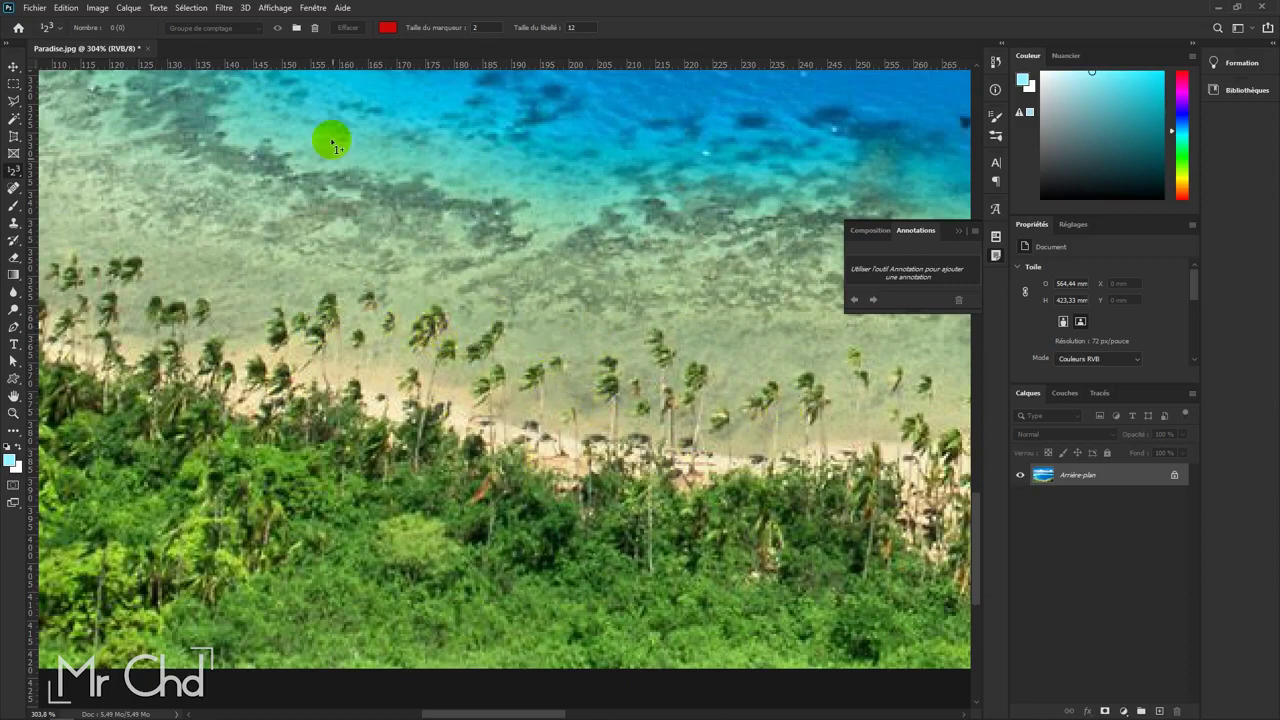
right_click(16, 172)
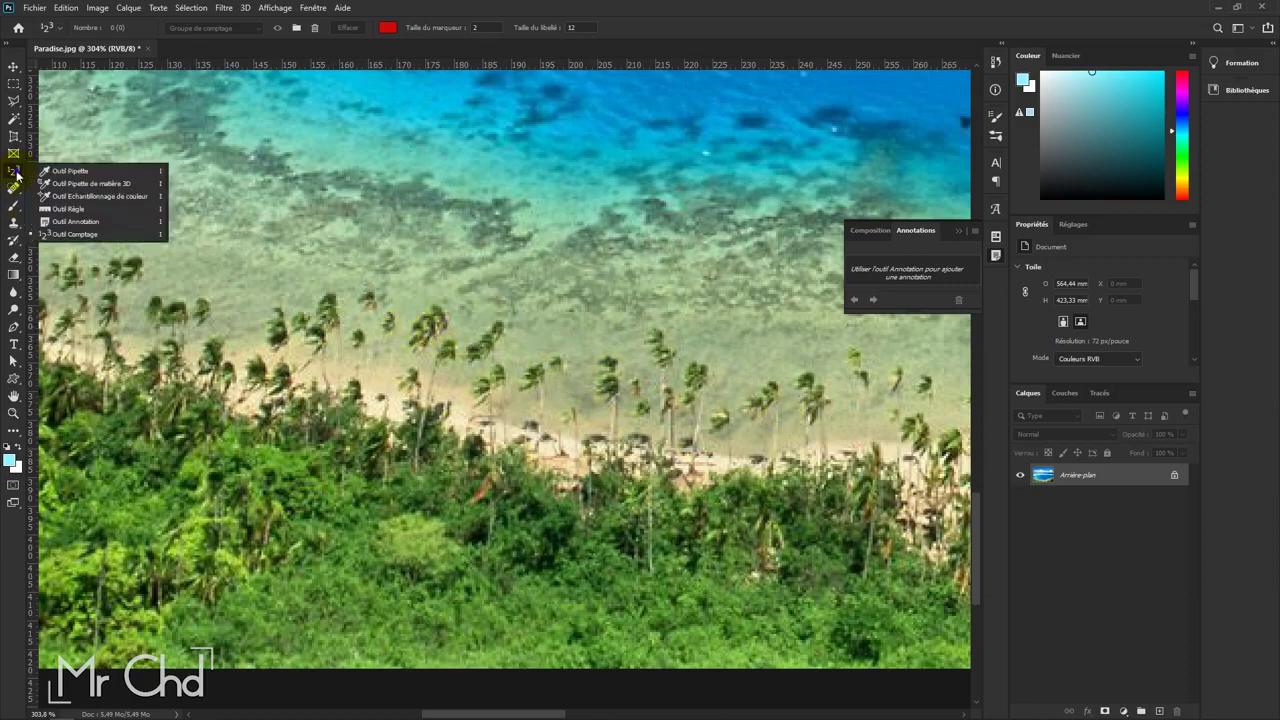
Step: Place trial count markers on a few palms and toggle their visibility off and on
left_click(440, 355)
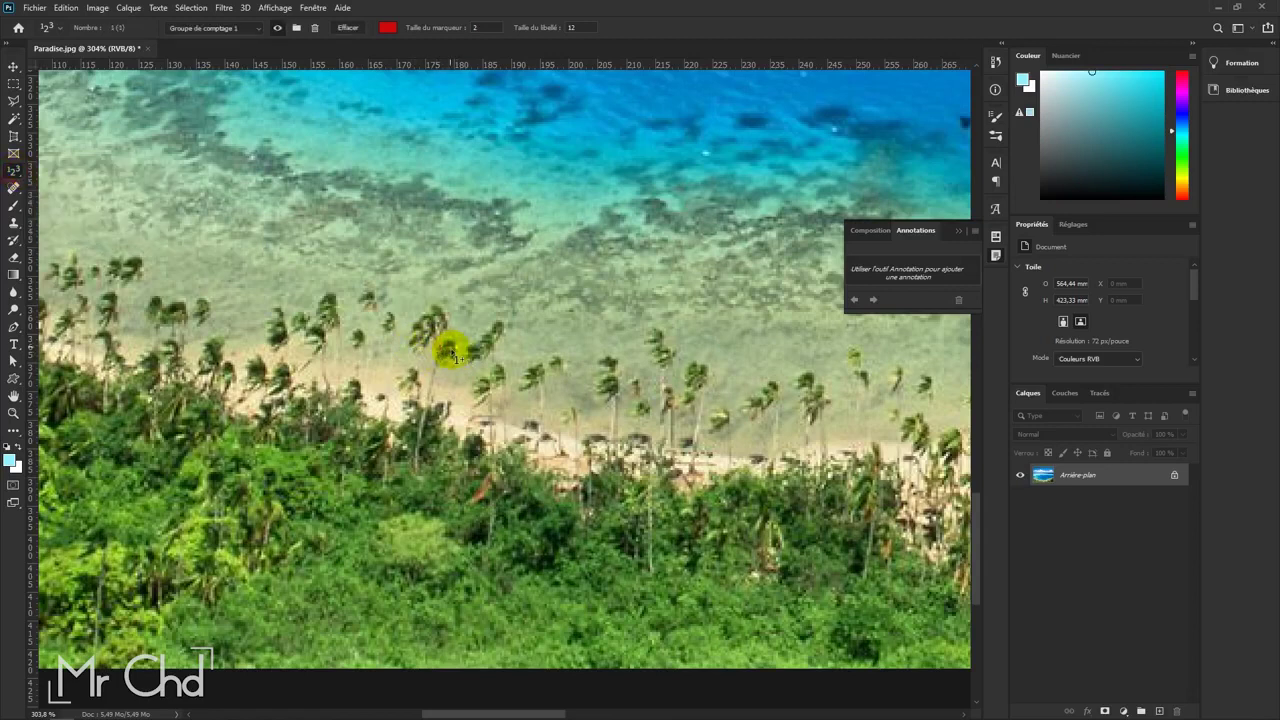
mouse_move(440, 358)
left_mouse_down()
mouse_move(476, 357)
mouse_move(487, 392)
left_mouse_up()
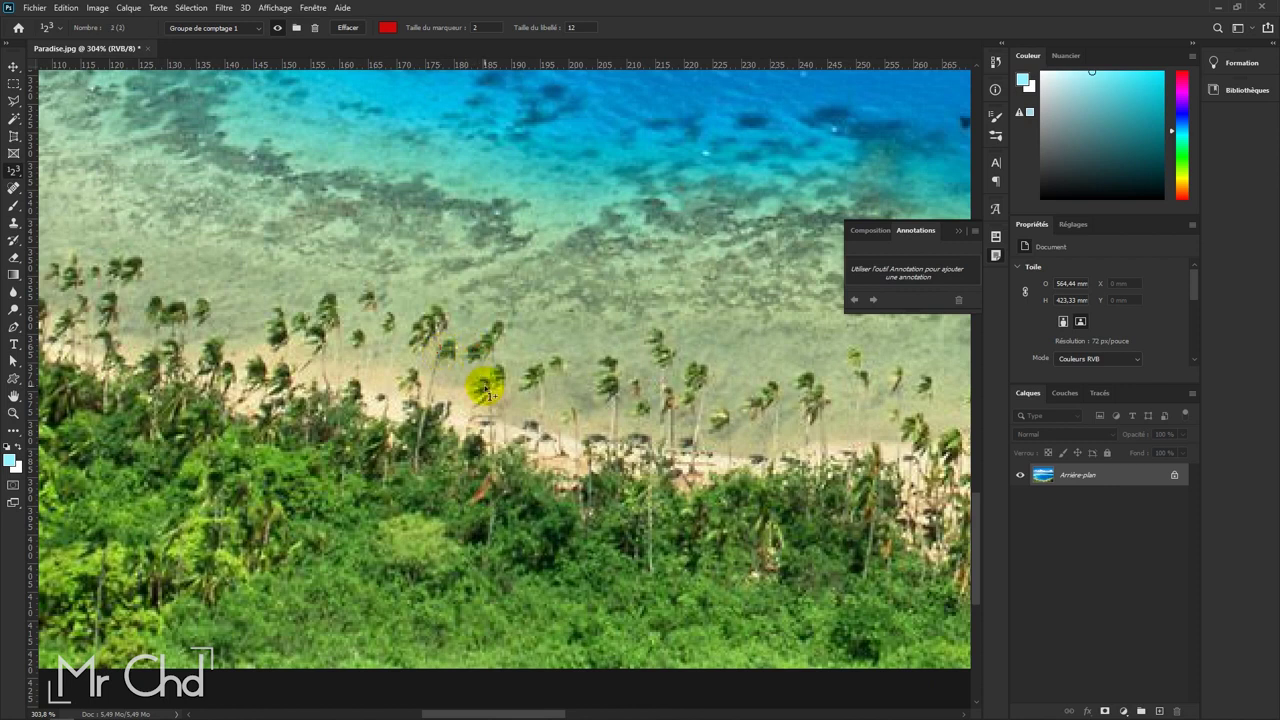
left_click(503, 364)
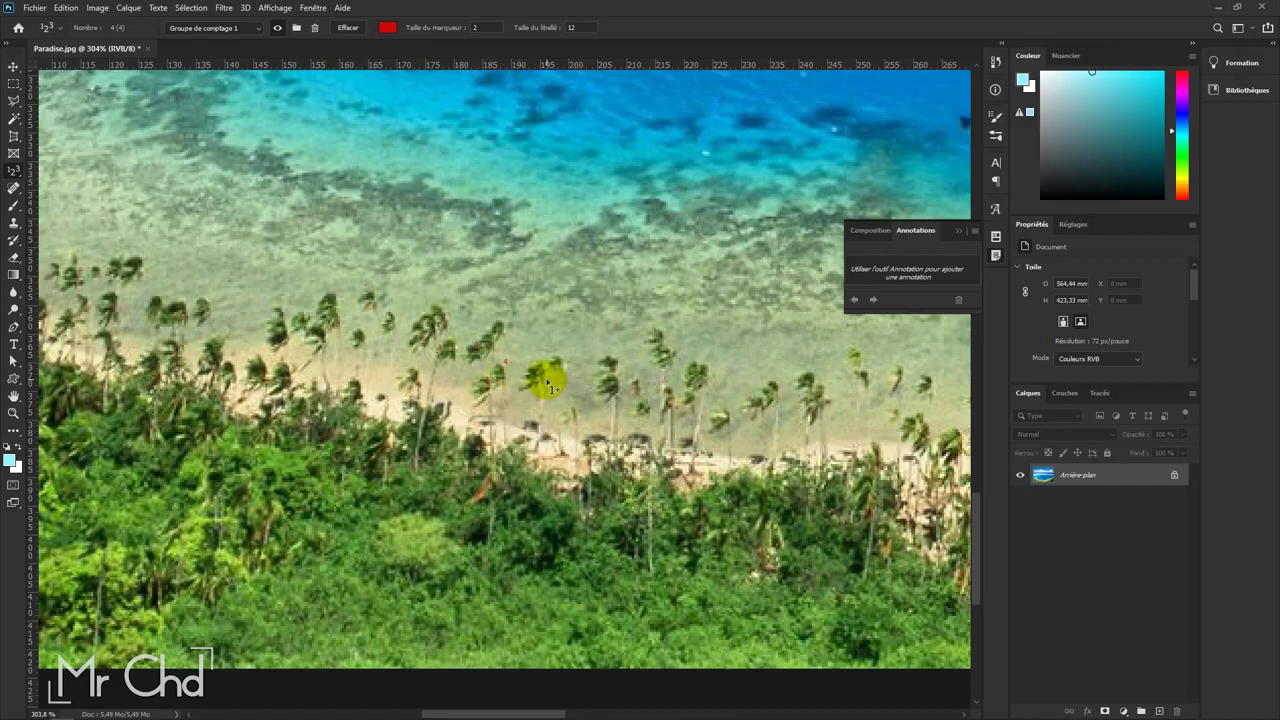
left_click(278, 28)
left_click(278, 28)
left_click(279, 32)
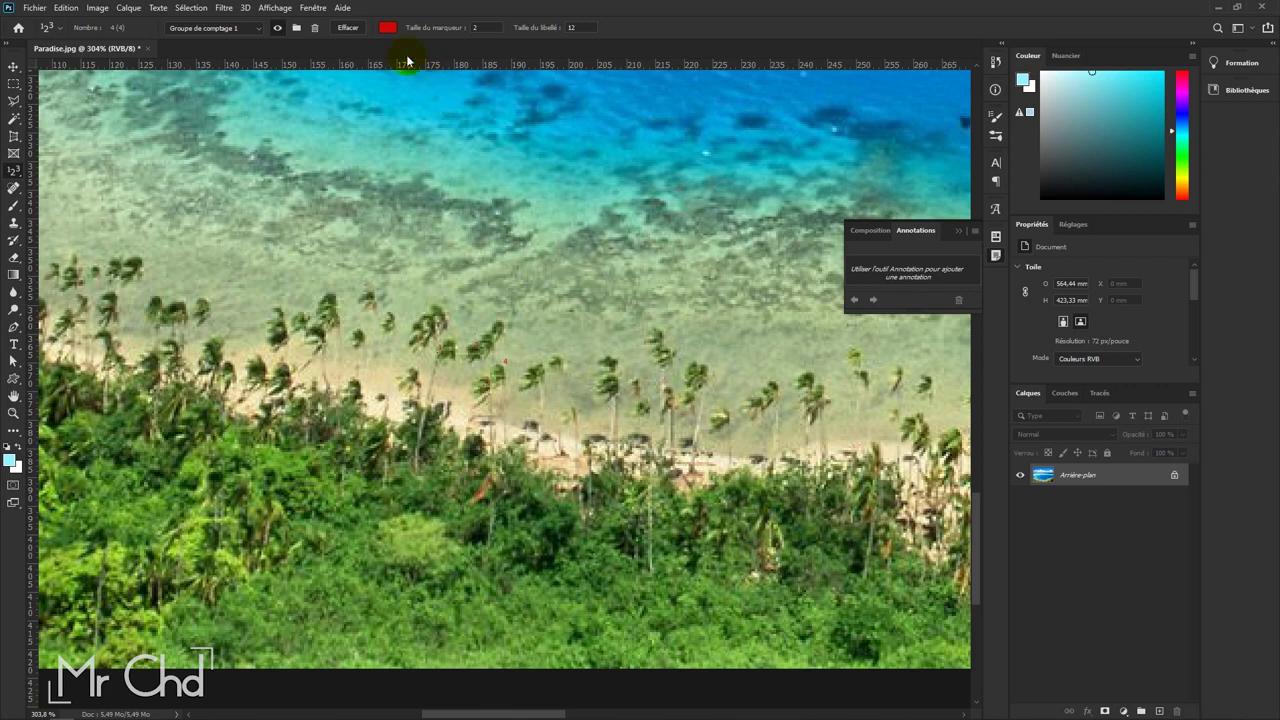
Step: Clear the trial markers, then mark the palm trees and a spot in the shallows
left_click(350, 30)
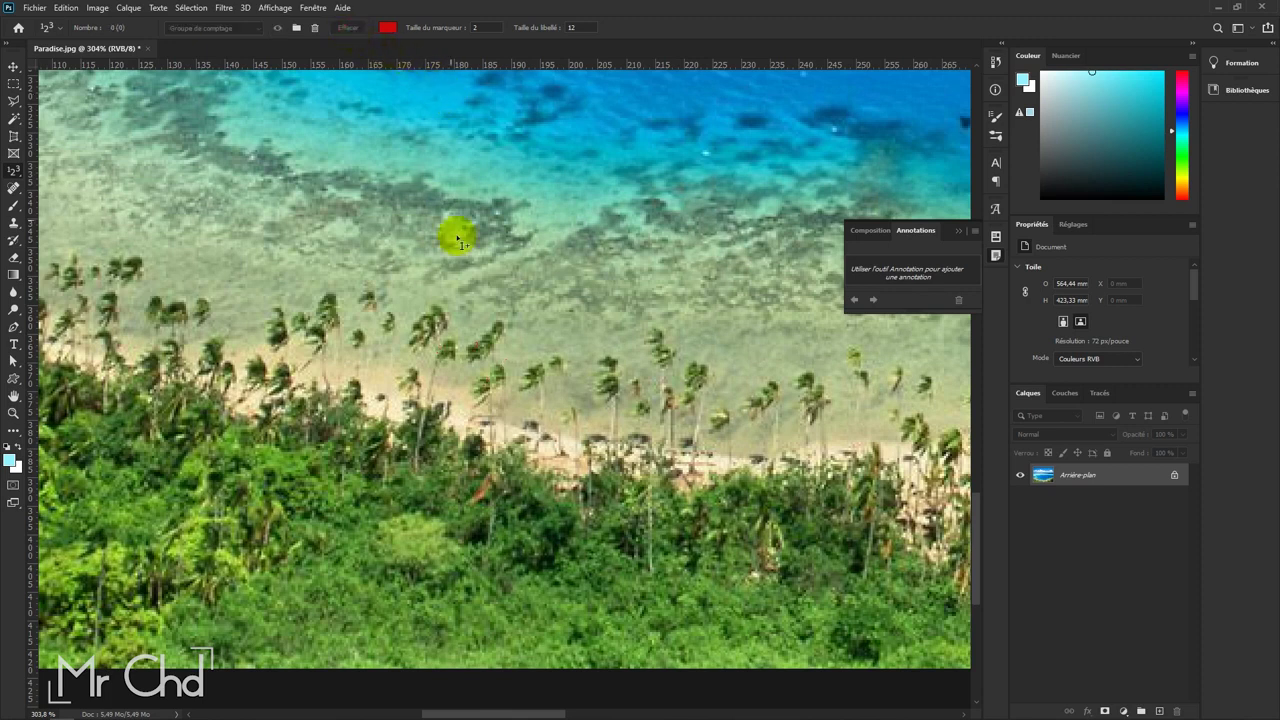
left_click(491, 340)
left_click(486, 366)
left_click(534, 378)
left_click(166, 306)
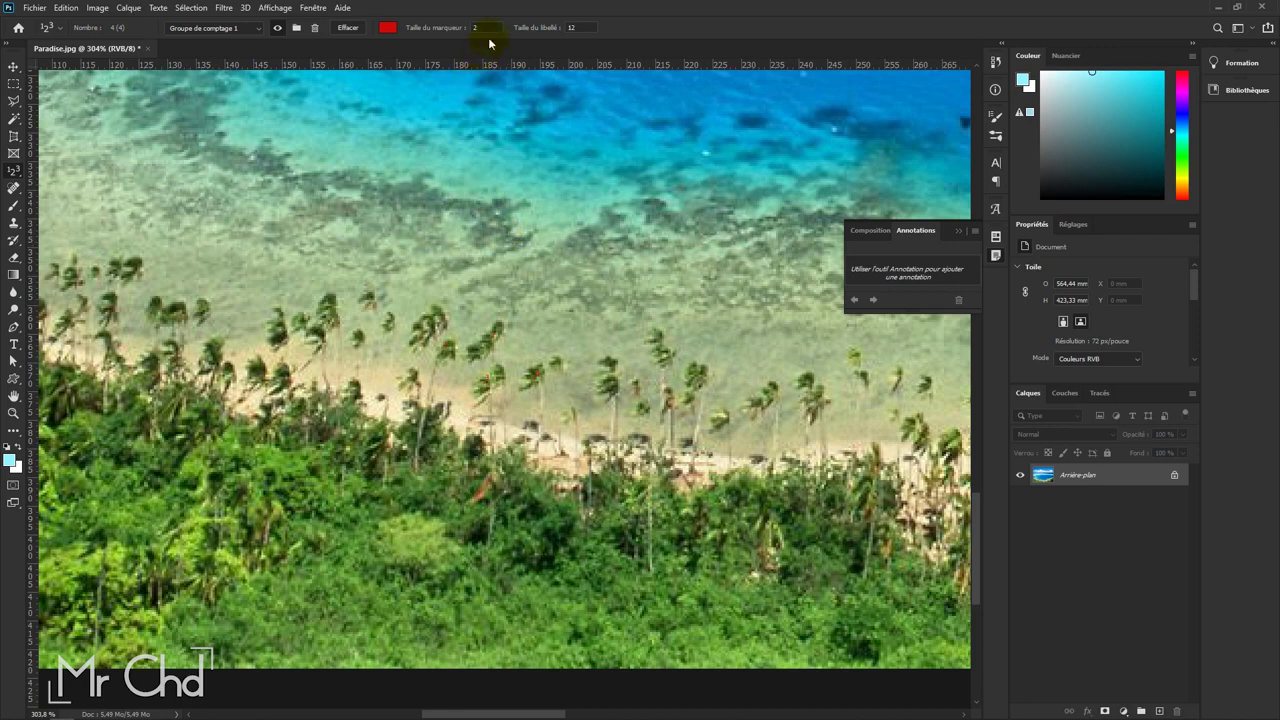
Step: Set the count marker size to 10 and the label size to 30
left_click(481, 28)
key("BackSpace")
type("10")
double_click(585, 28)
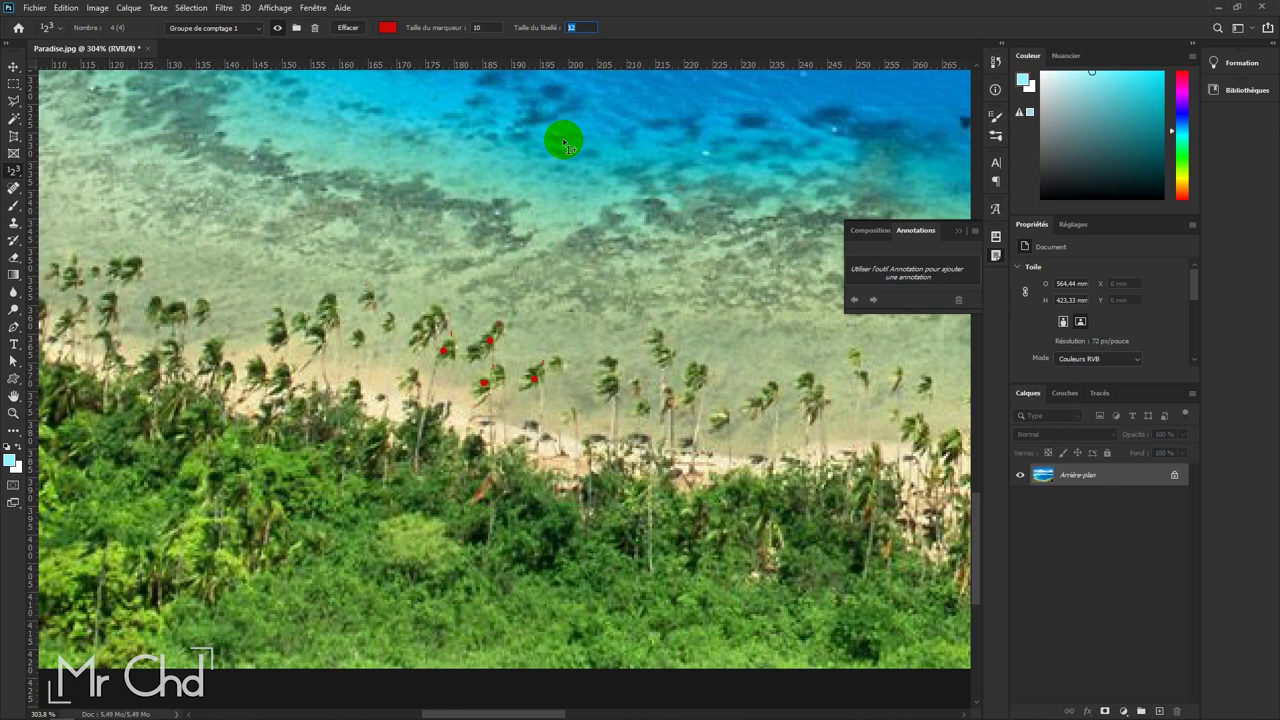
type("30")
key("Return")
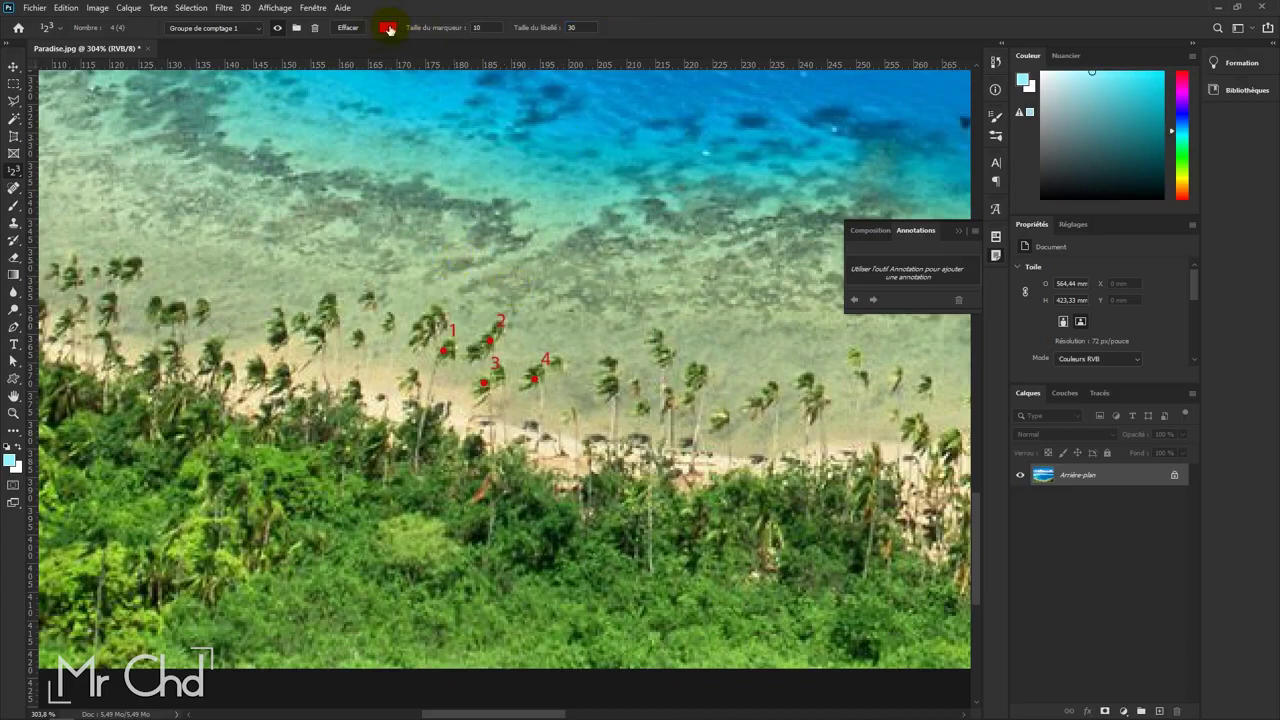
Step: Make the count markers yellow
left_click(389, 29)
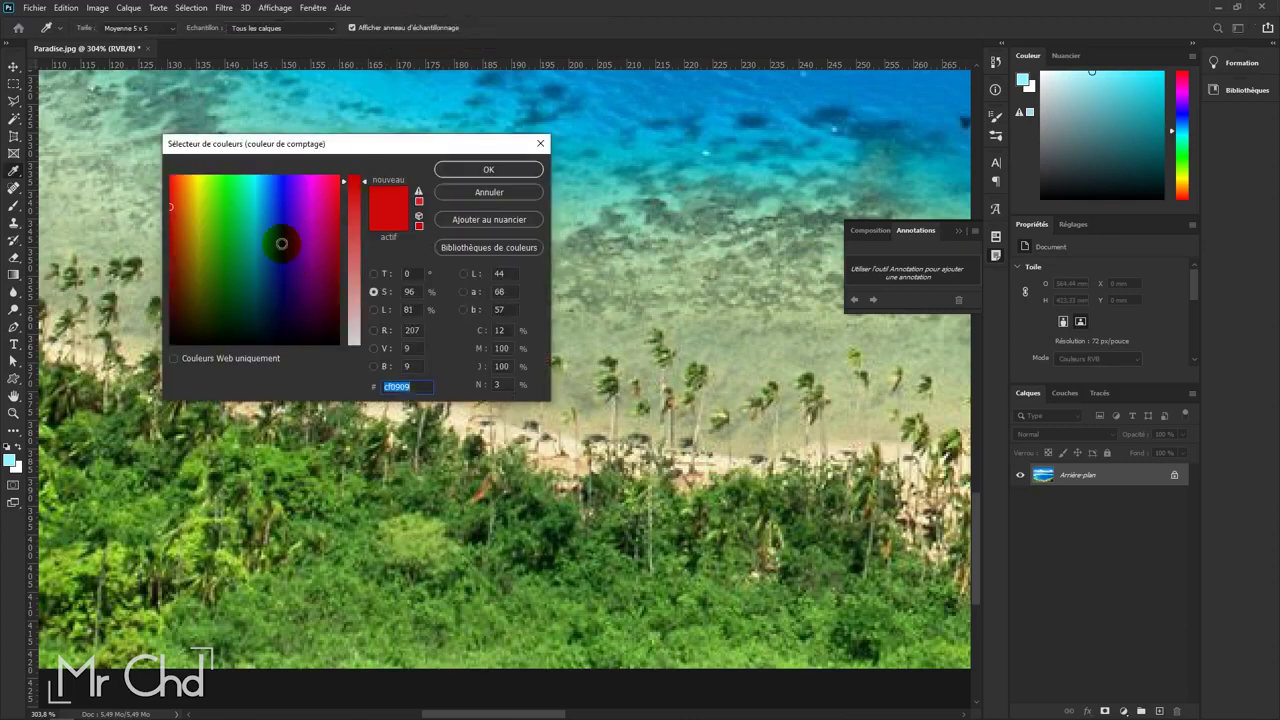
left_click_drag(280, 243, 200, 180)
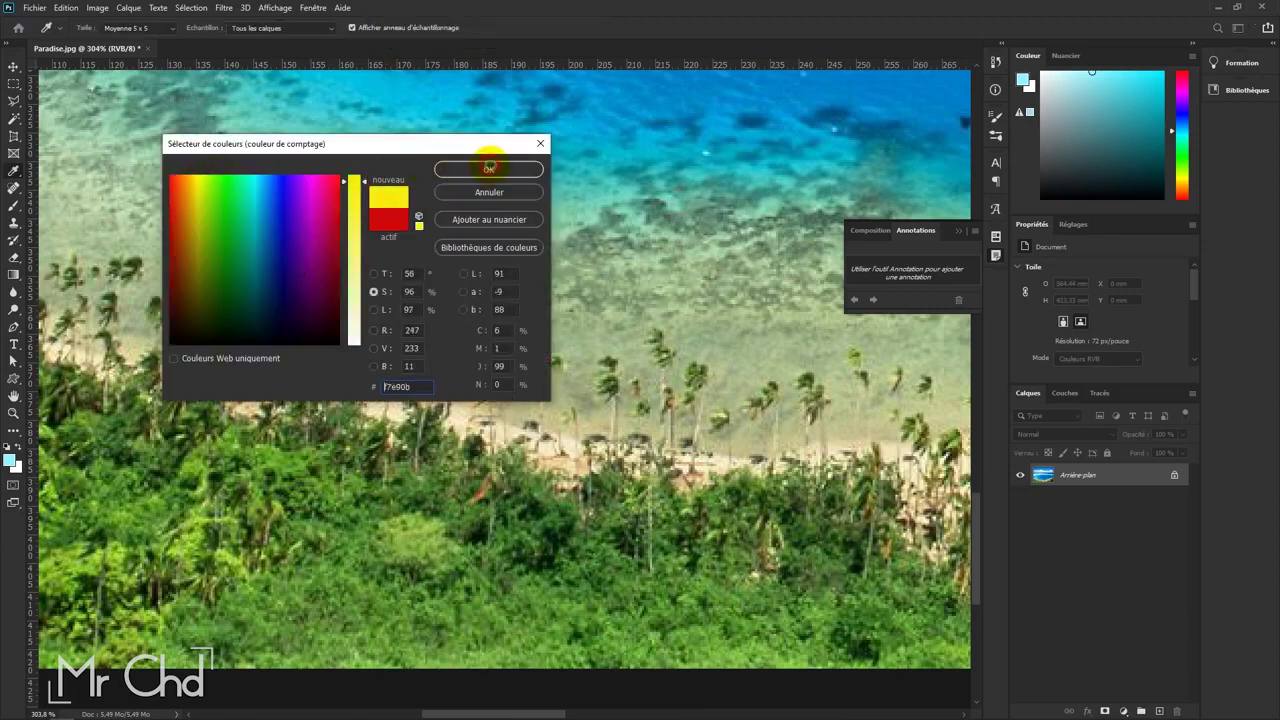
left_click(490, 167)
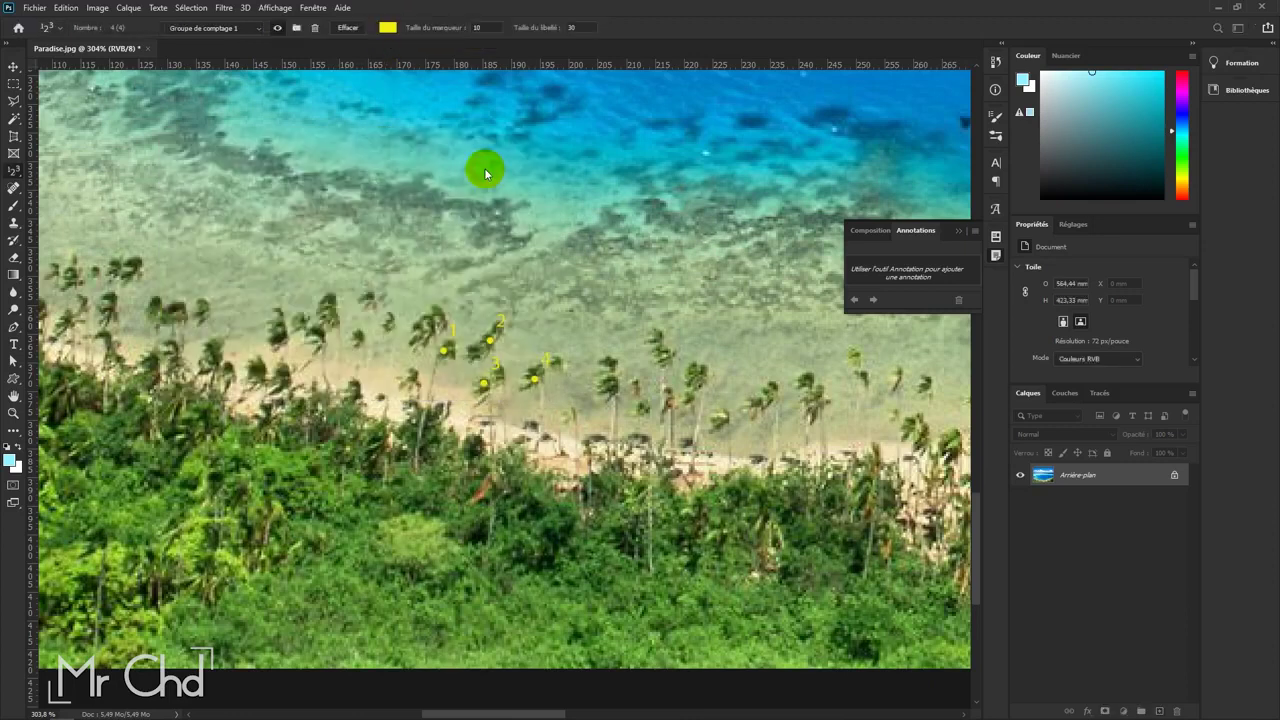
Step: Switch to Groupe de comptage 2 and mark seven palms on the right in red
left_click(250, 30)
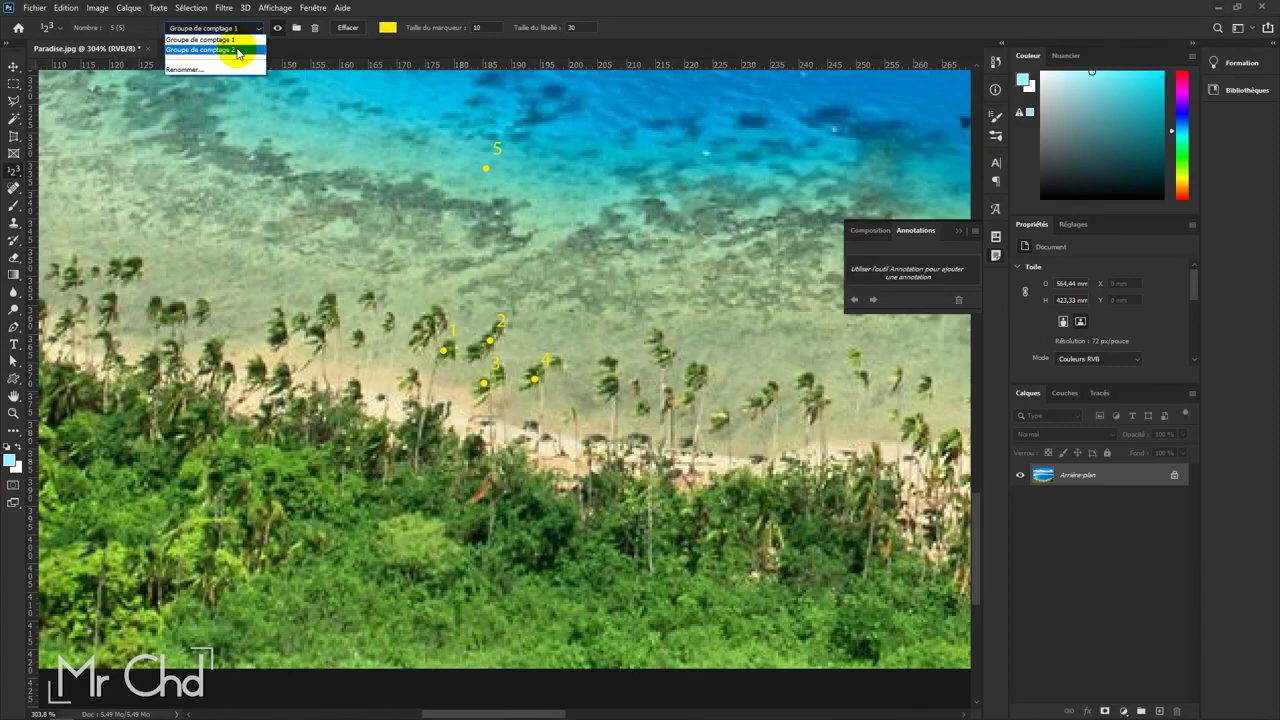
left_click(238, 50)
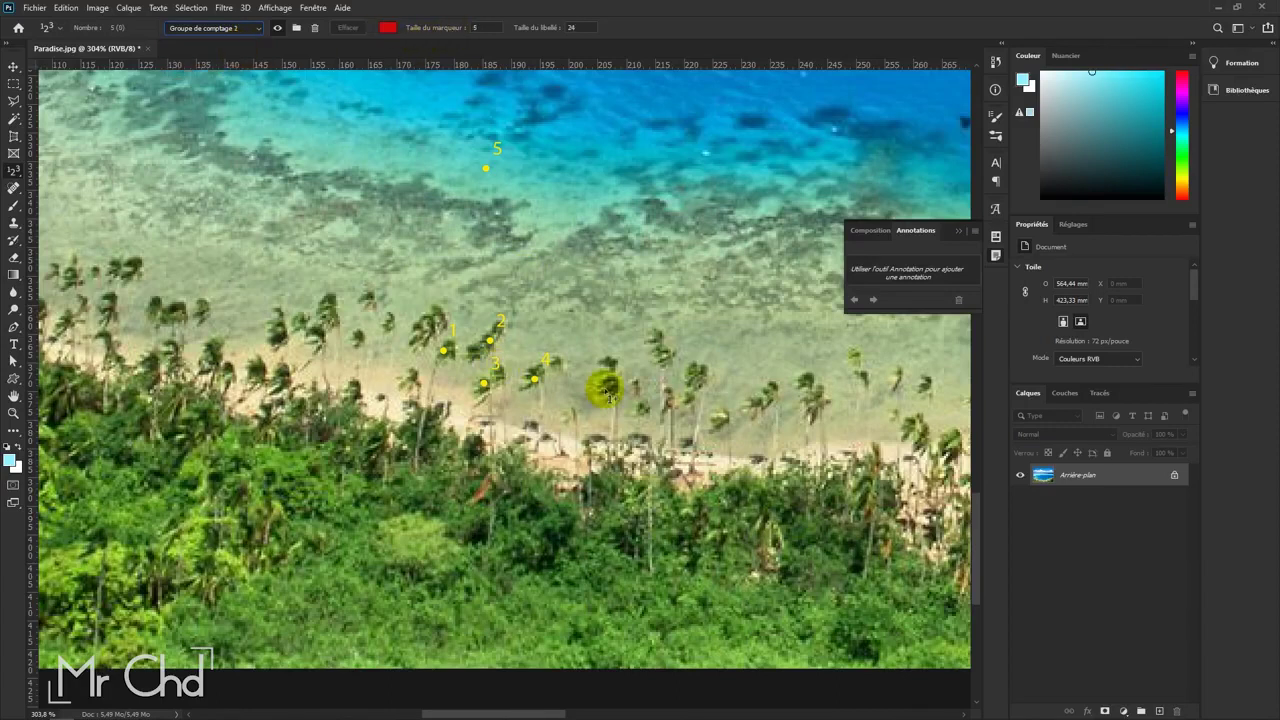
left_click(607, 390)
left_click(663, 347)
left_click(700, 373)
left_click(720, 415)
left_click(766, 391)
left_click(806, 380)
left_click(812, 397)
Step: Zoom out and clear the markers of both counting groups 2 and 1
scroll(508, 246, "down", 3)
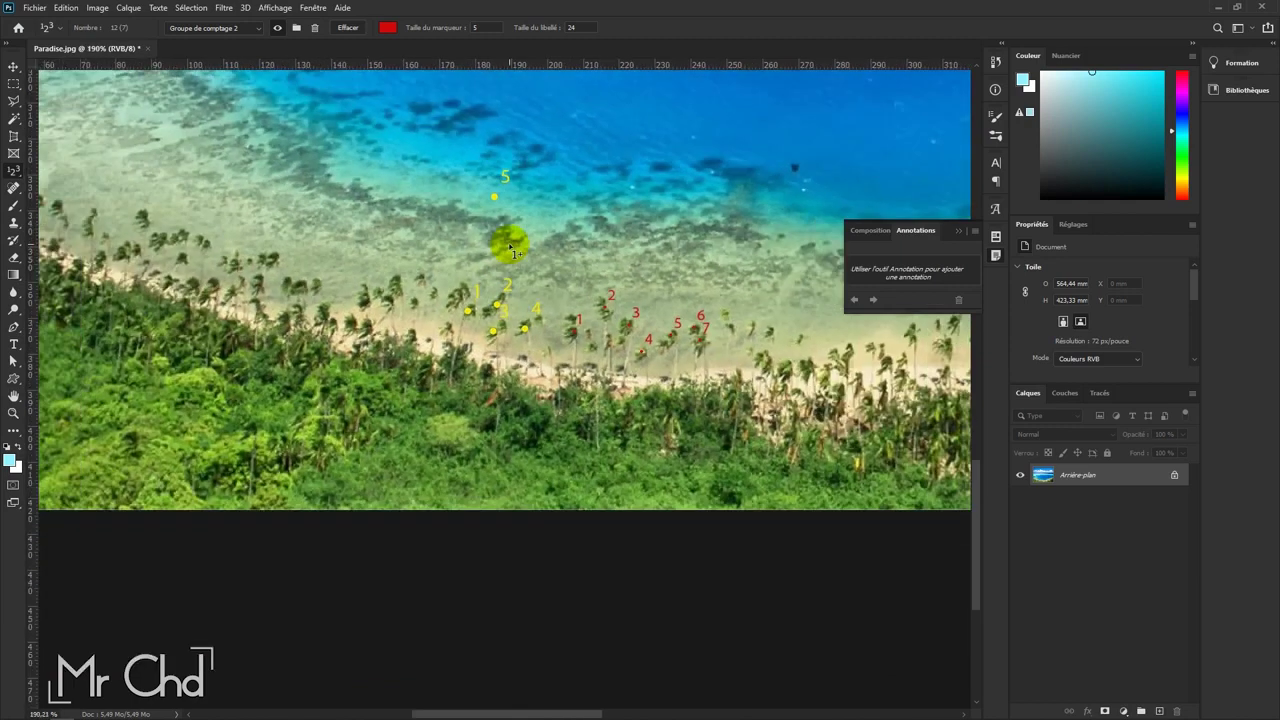
scroll(508, 249, "down", 2)
scroll(500, 255, "down", 1)
scroll(504, 257, "down", 1)
scroll(540, 260, "down", 2)
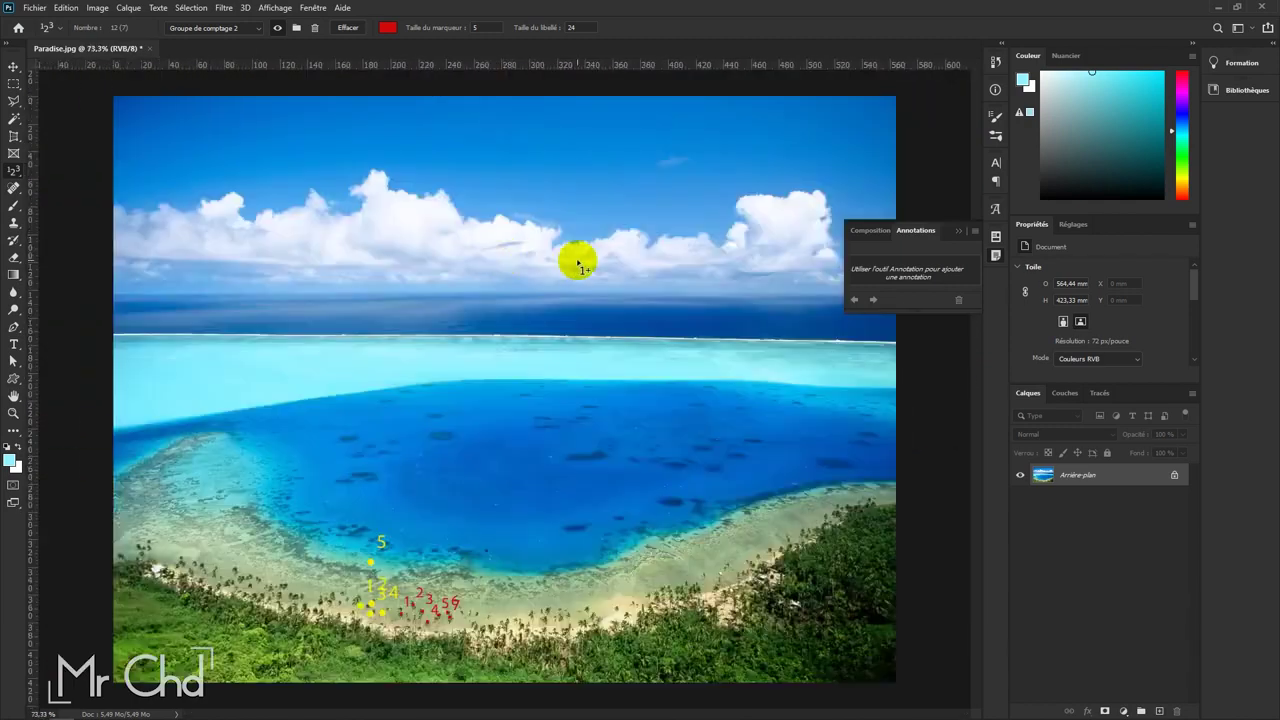
left_click(348, 30)
left_click(220, 28)
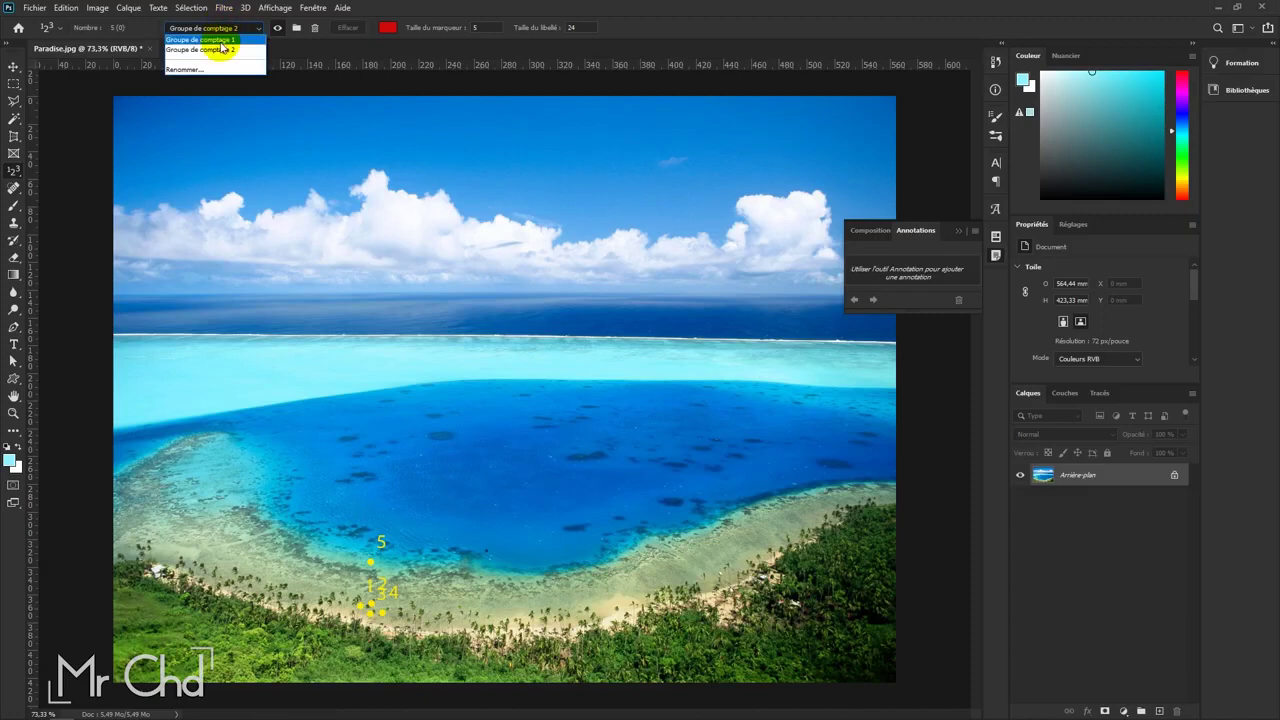
left_click(220, 40)
left_click(350, 28)
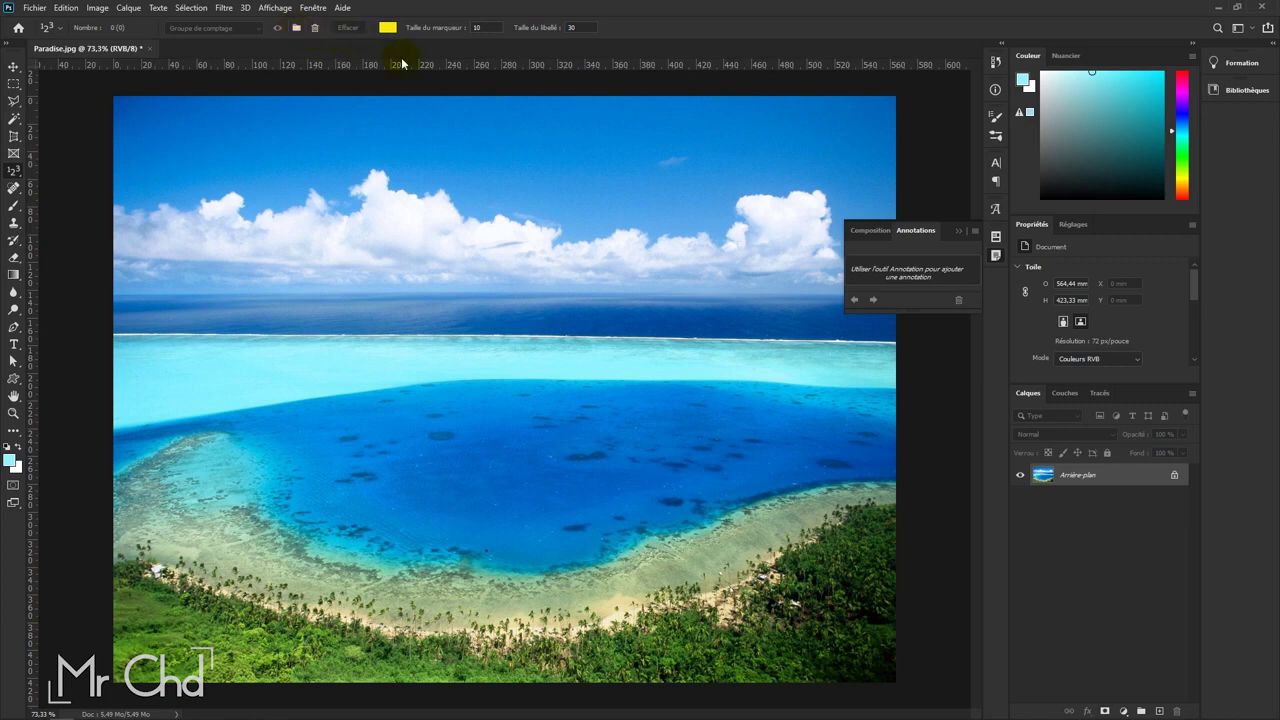
Step: Select the Spot Healing Brush and enlarge it to about 166 pixels
right_click(8, 177)
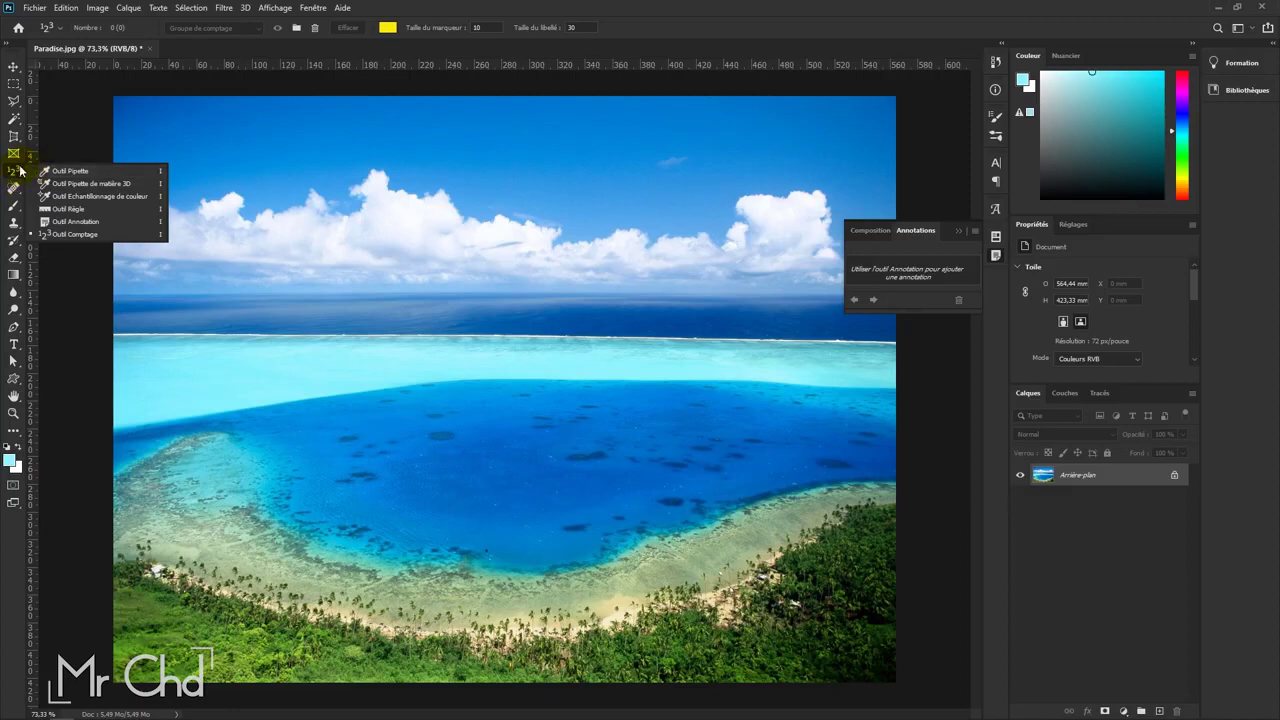
left_click(16, 177)
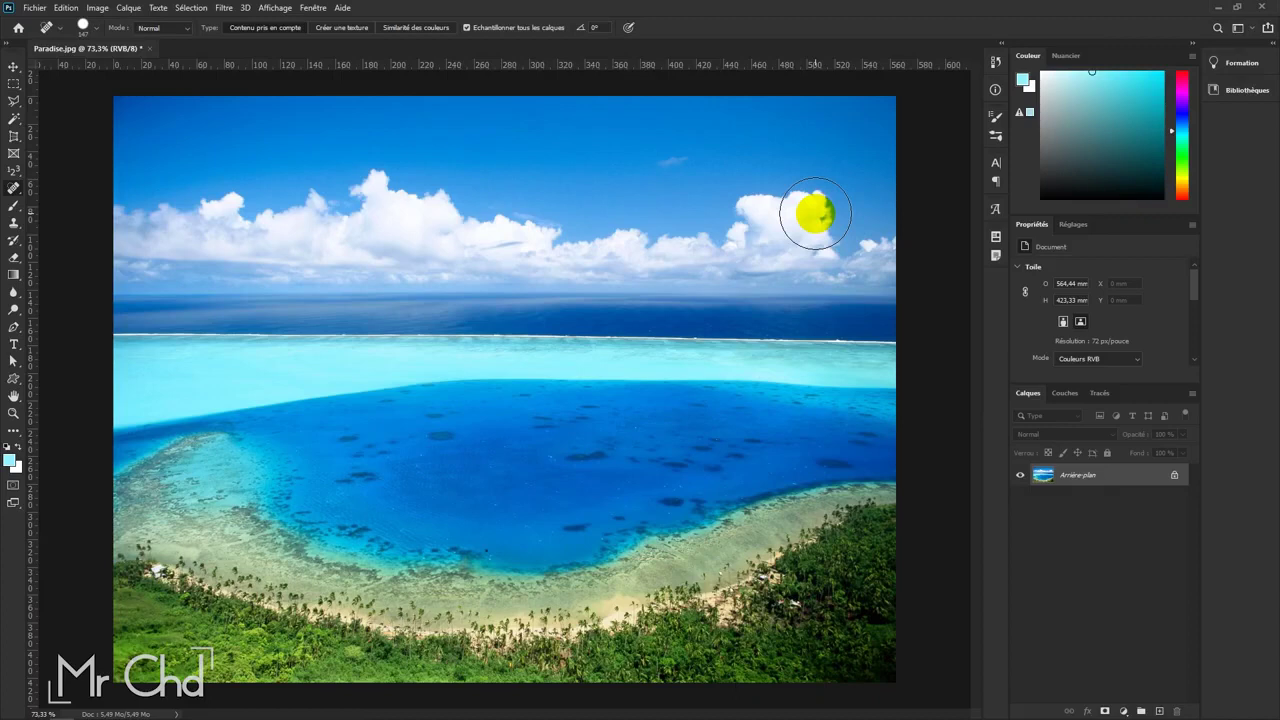
left_click_drag(757, 230, 764, 243)
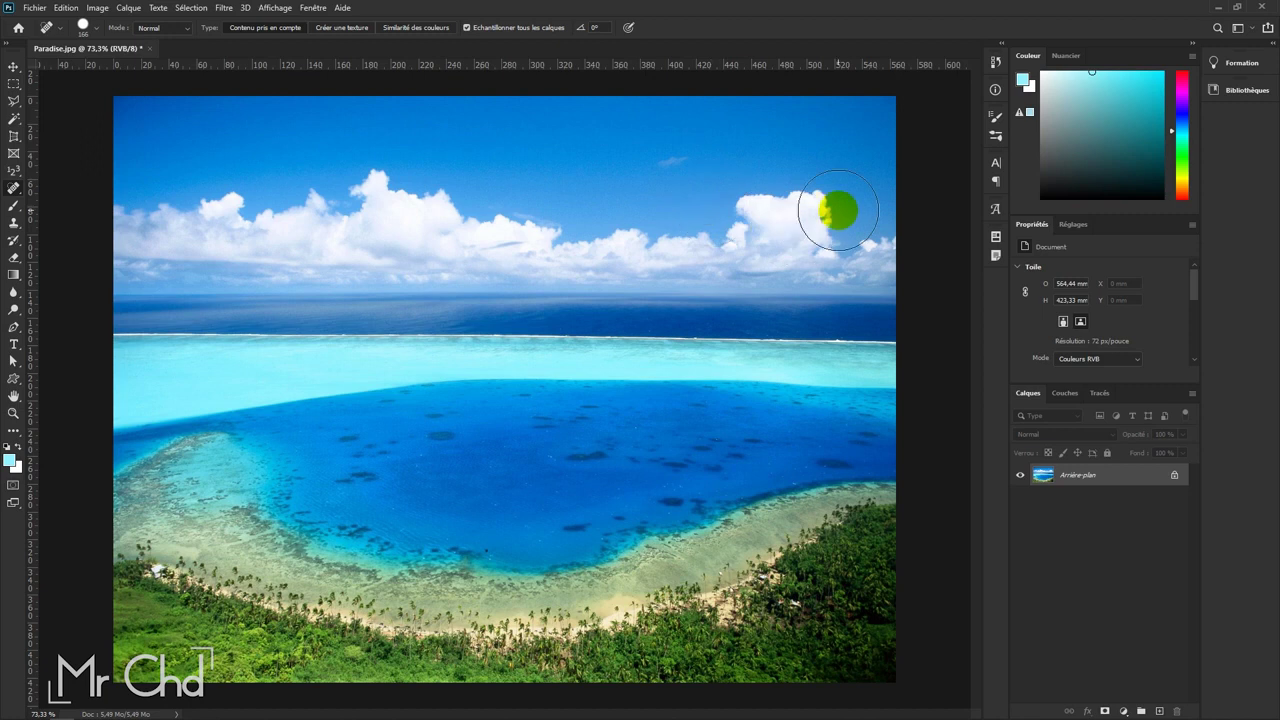
Step: Try healing a patch of the right-hand cloud with the enlarged brush
left_click(85, 26)
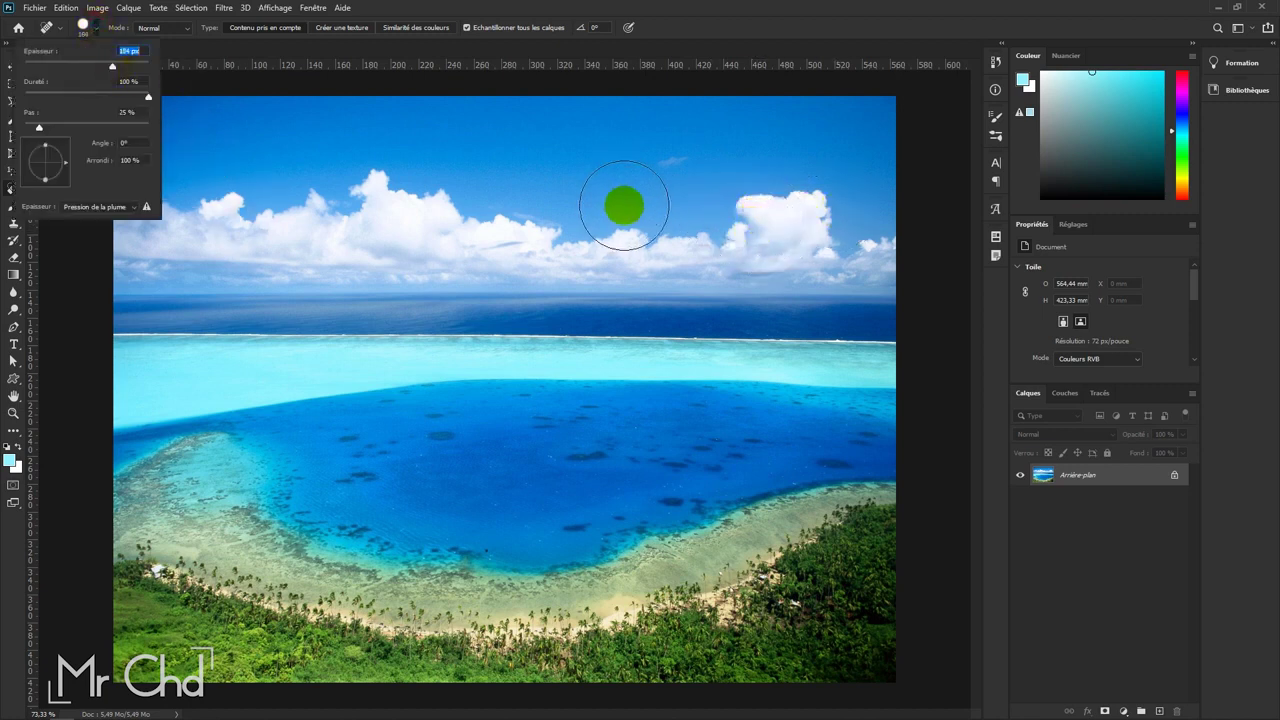
left_click(770, 215)
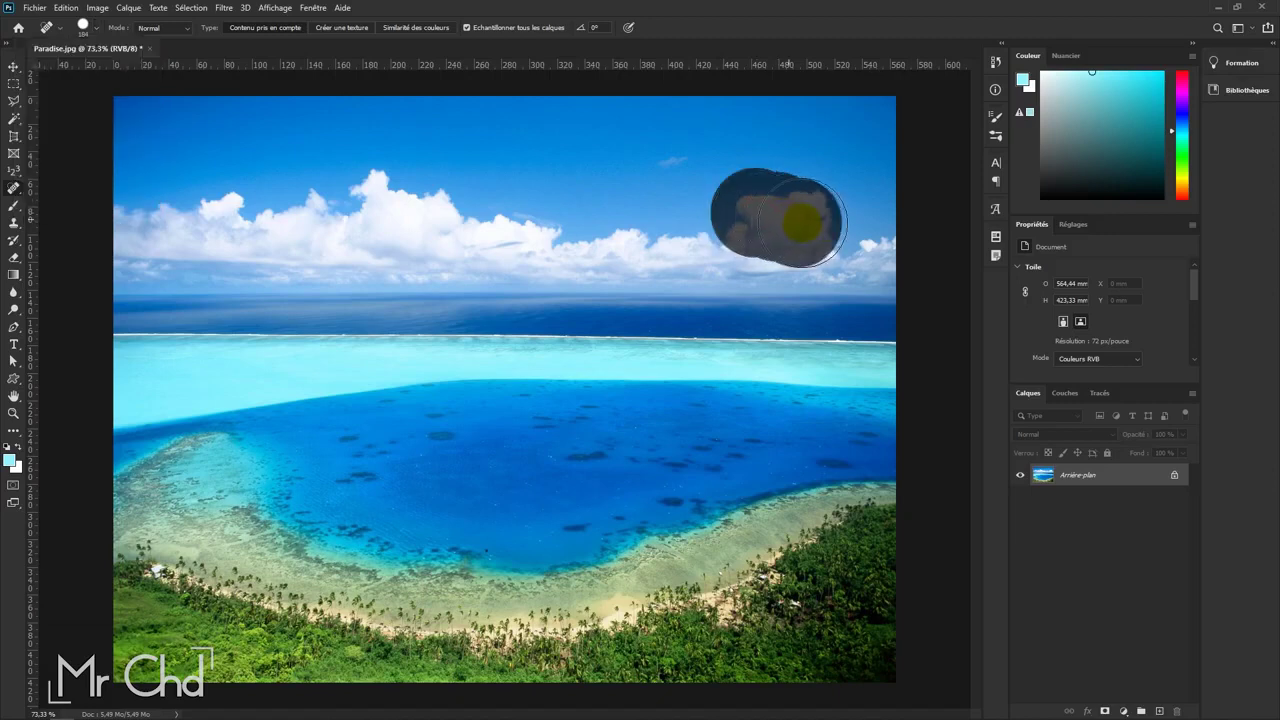
left_click_drag(787, 218, 795, 216)
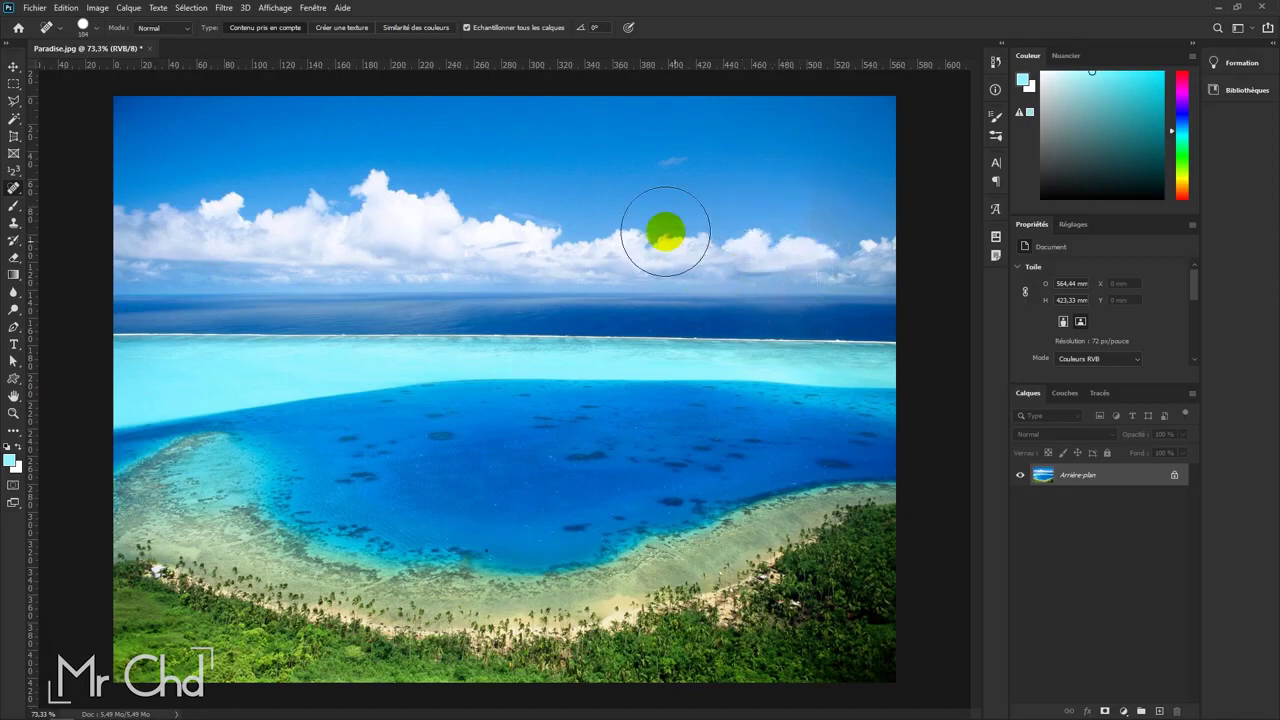
Step: Set brush hardness to 20% and heal away the right-hand cloud
left_click(98, 28)
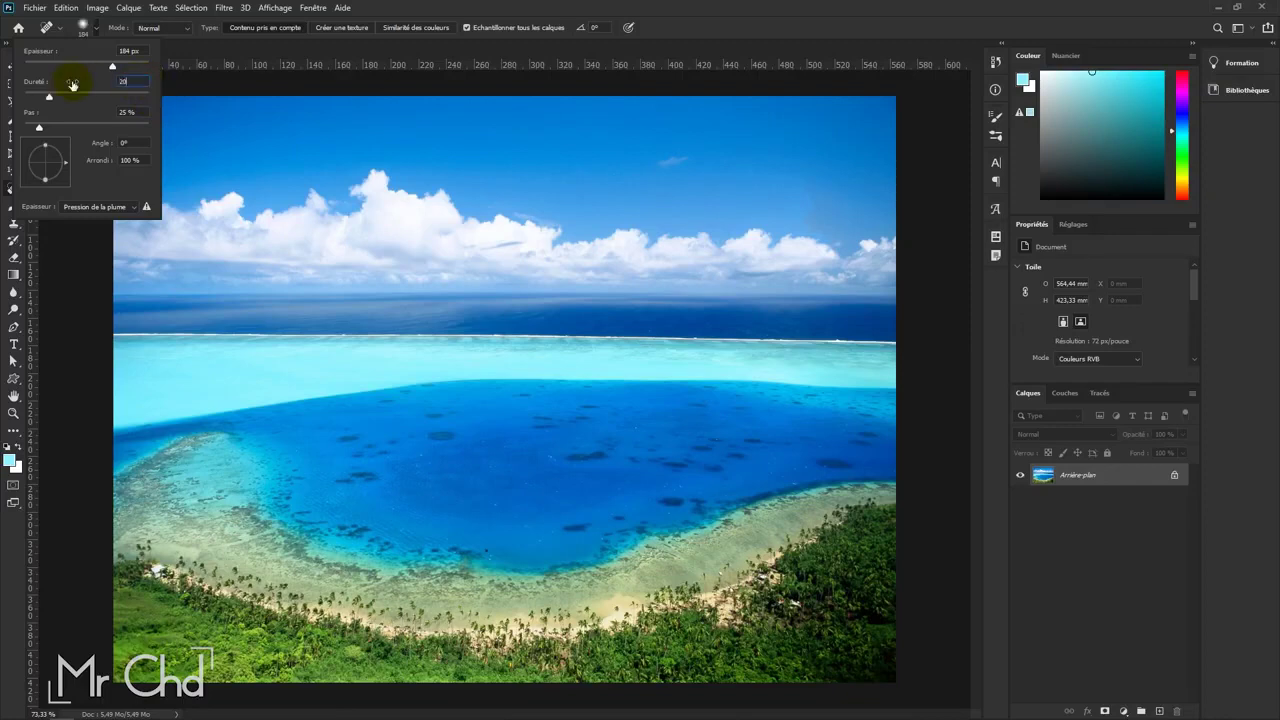
key("Return")
left_click(571, 189)
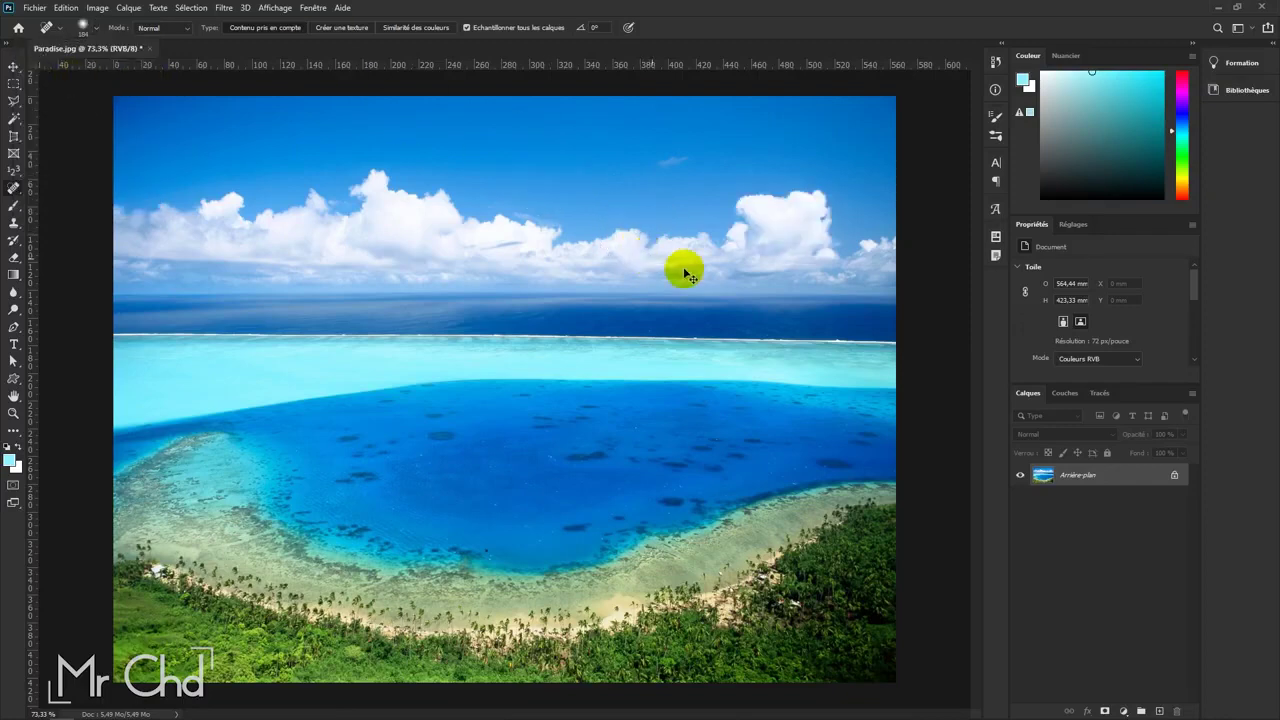
left_click_drag(766, 220, 810, 218)
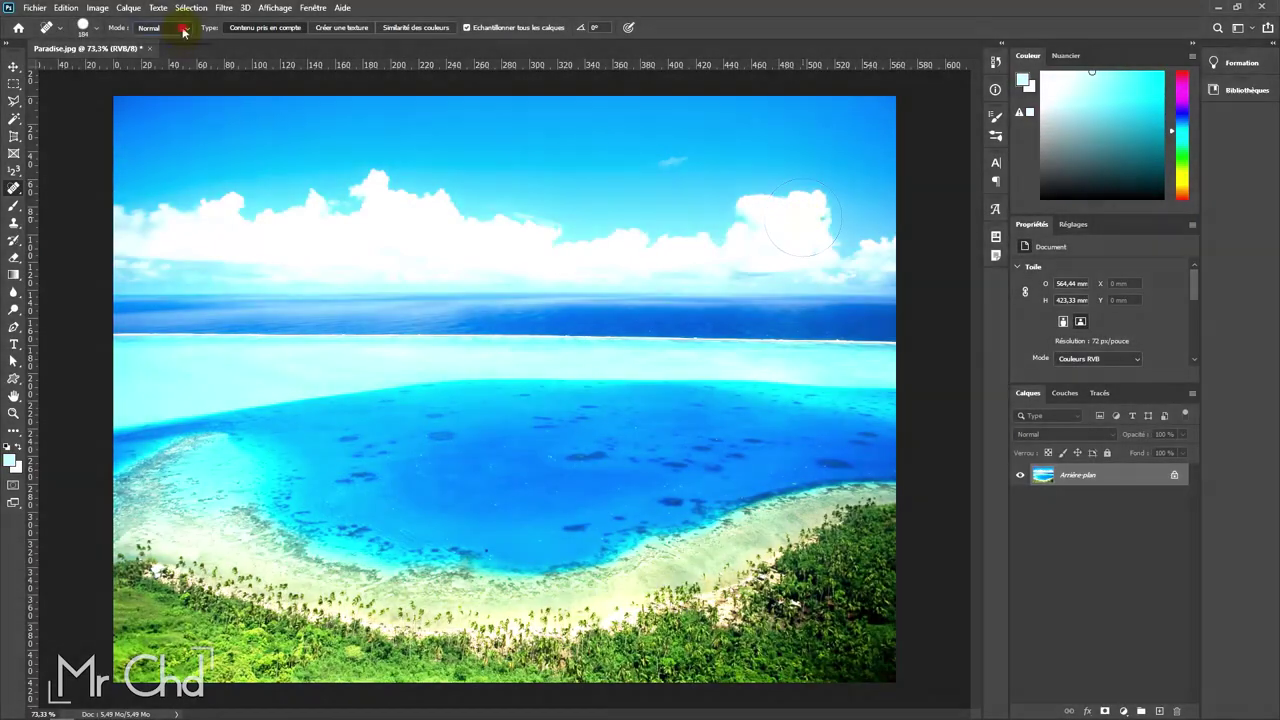
Step: Keep Normal mode and heal cloud patches near the centre and on the right cloud into sky
left_click(163, 28)
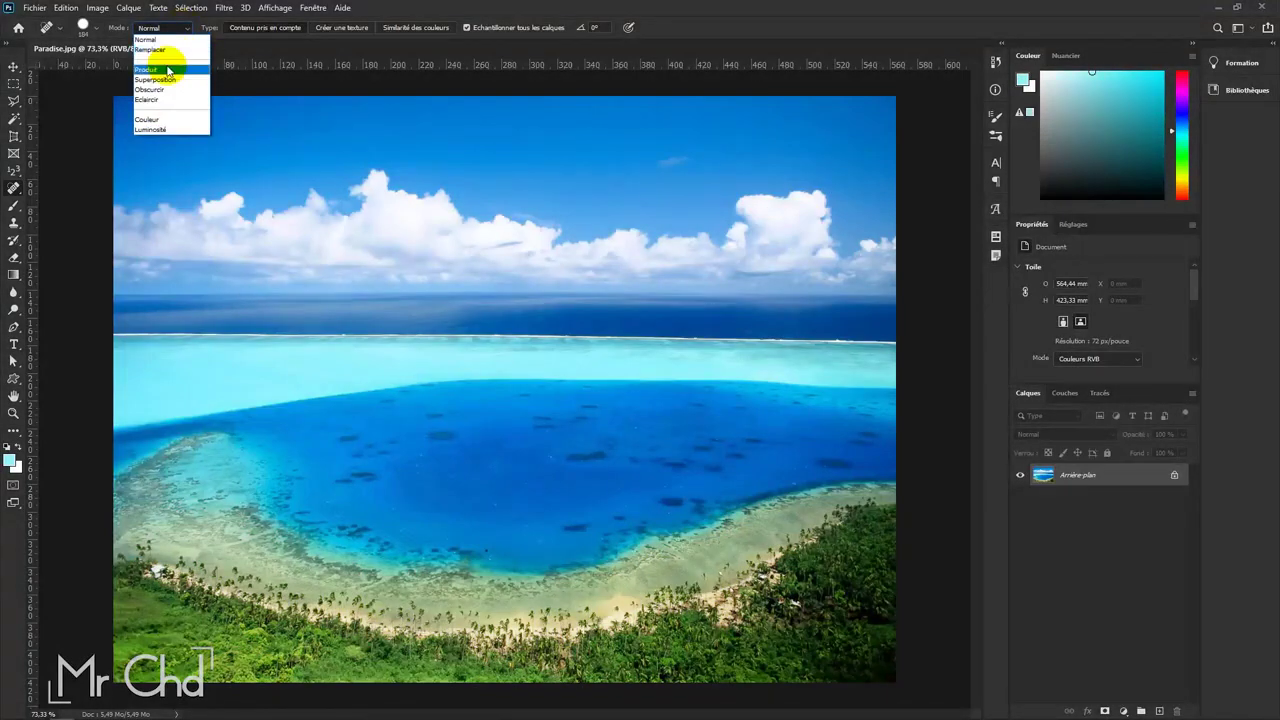
left_click(187, 28)
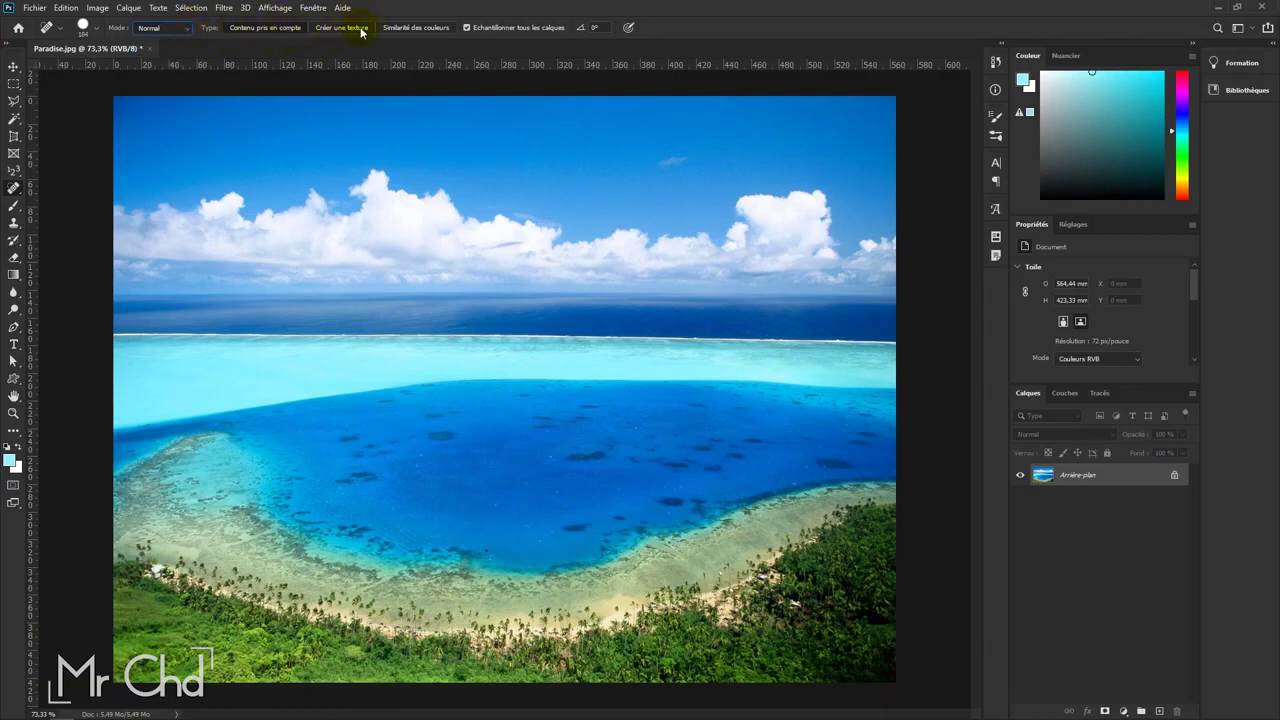
left_click(419, 201)
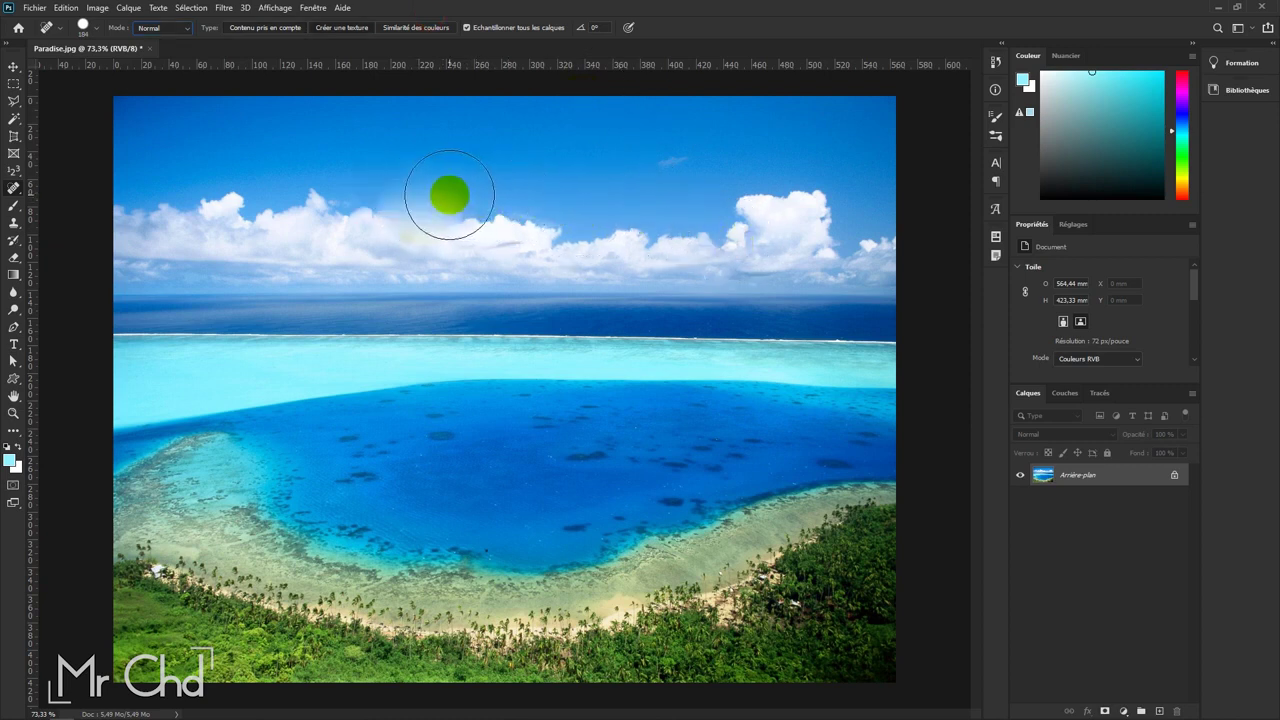
left_click_drag(488, 227, 403, 226)
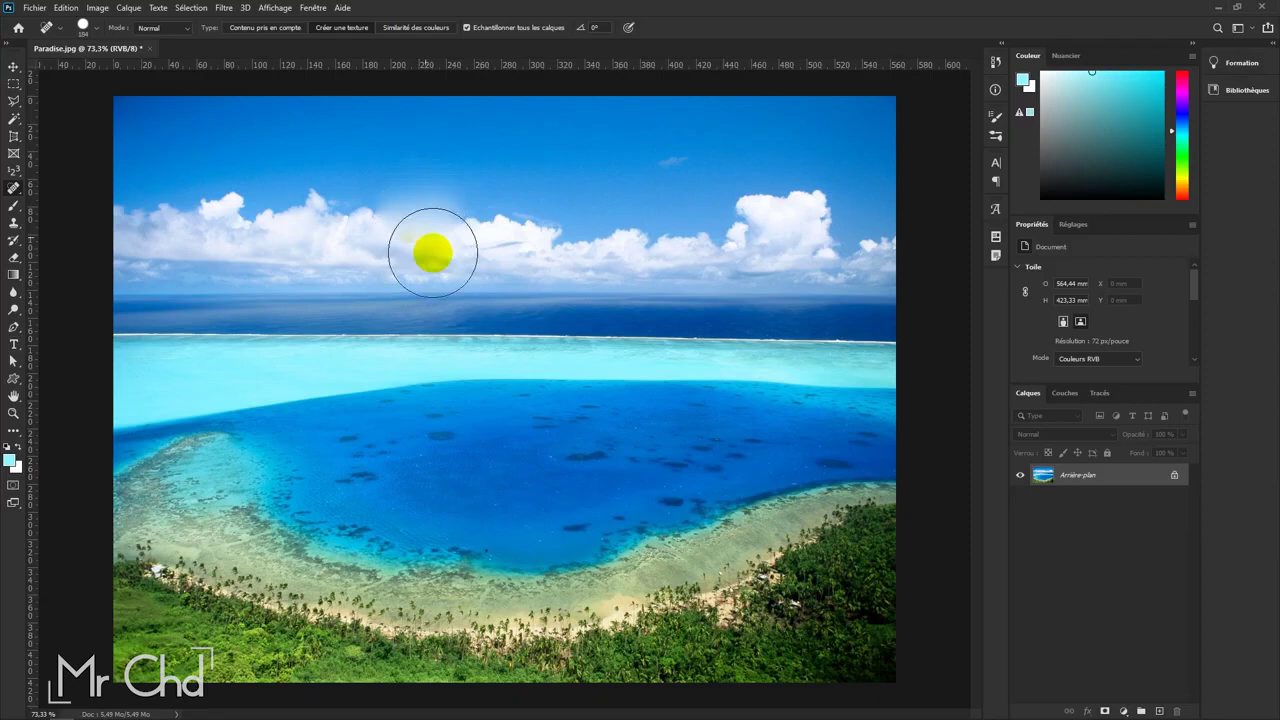
left_click(466, 174)
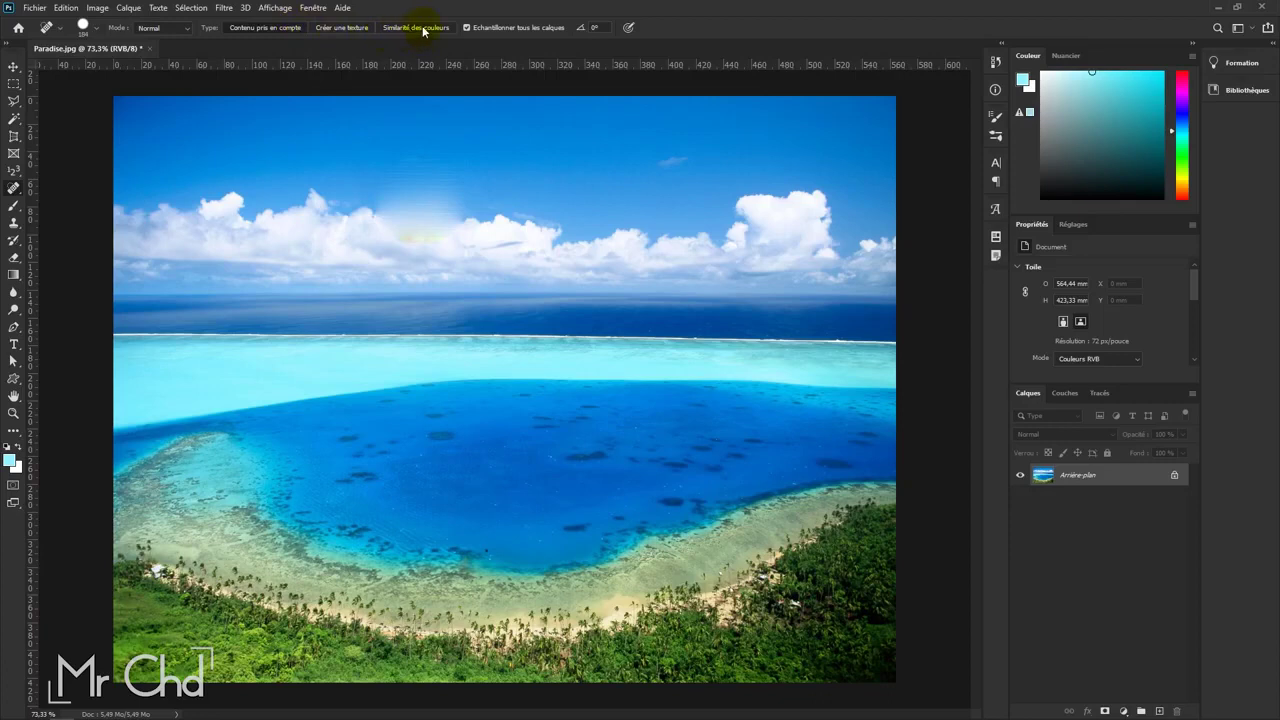
left_click(789, 211)
mouse_move(746, 214)
left_mouse_down()
mouse_move(668, 240)
mouse_move(700, 249)
left_mouse_up()
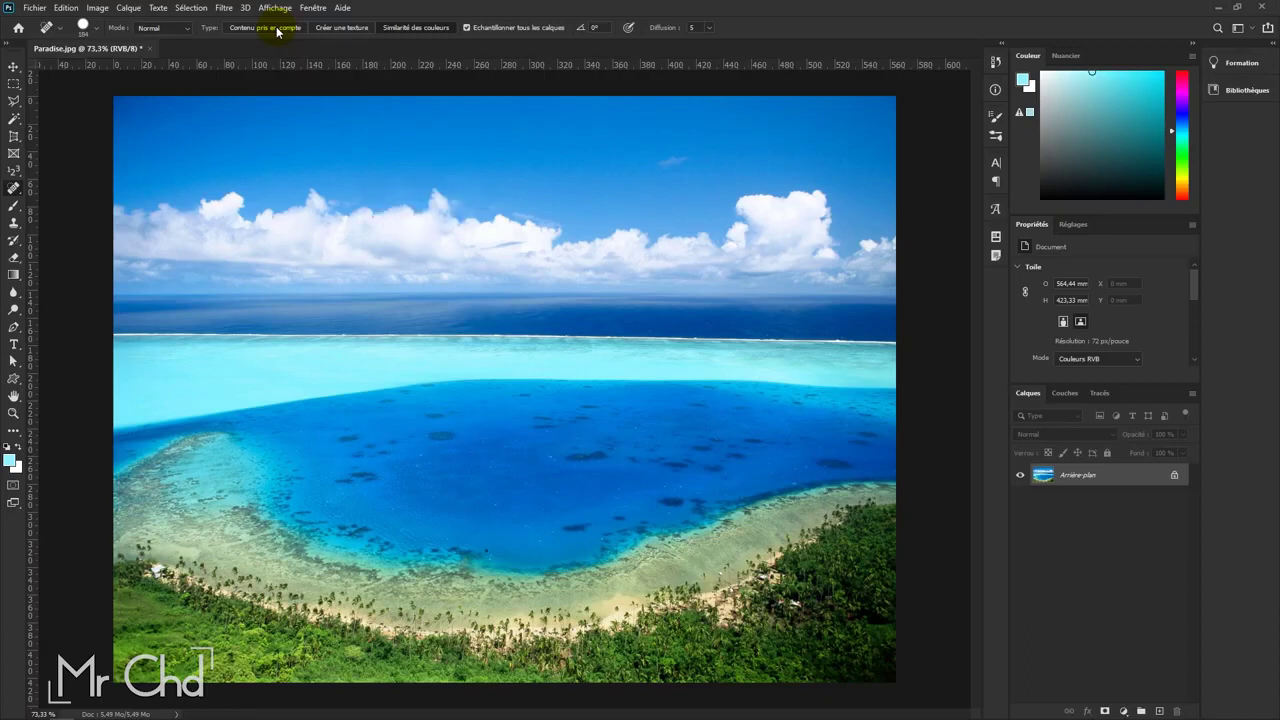
Step: Dab spot-healing on the central cloud top to turn it into plain sky
left_click(472, 183)
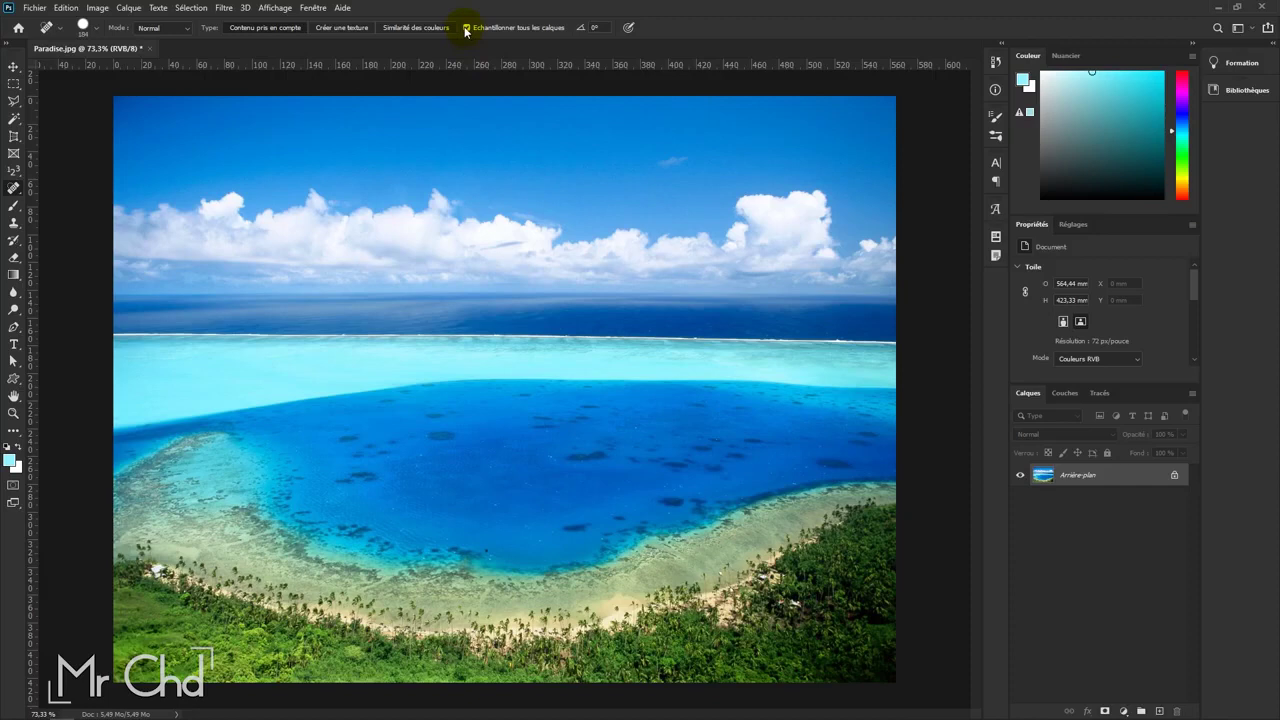
left_click(471, 206)
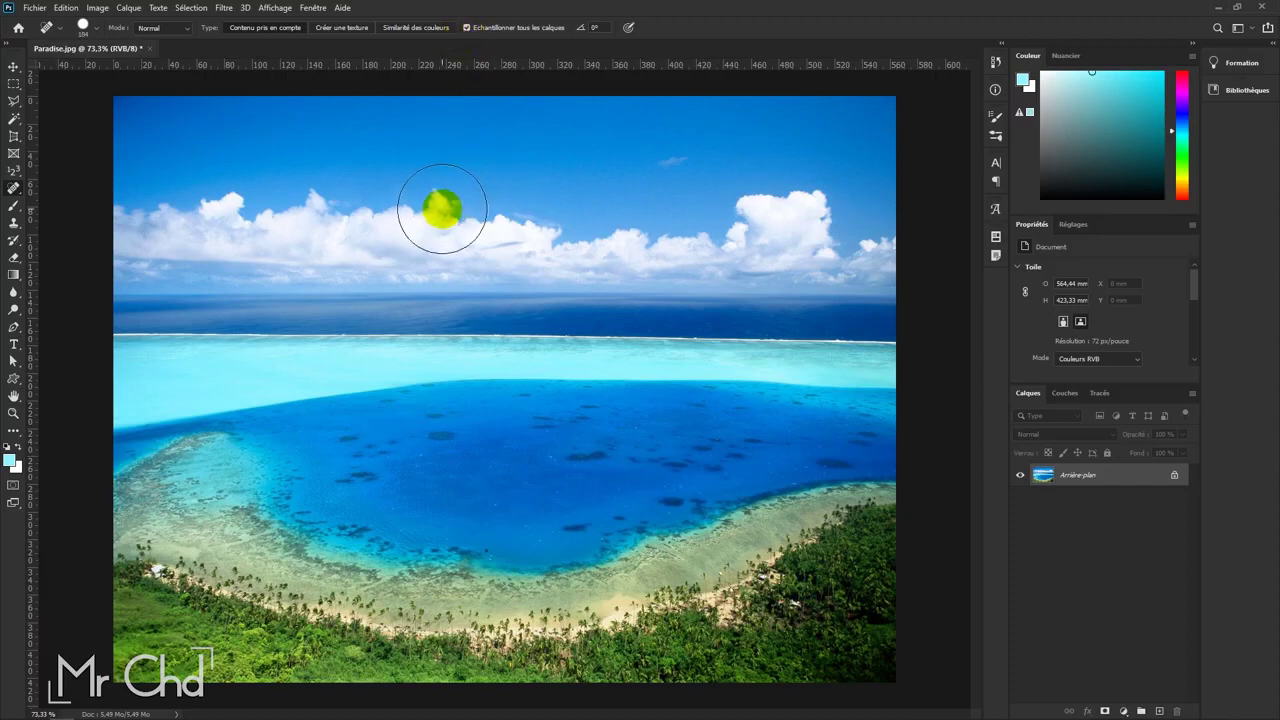
left_click(441, 208)
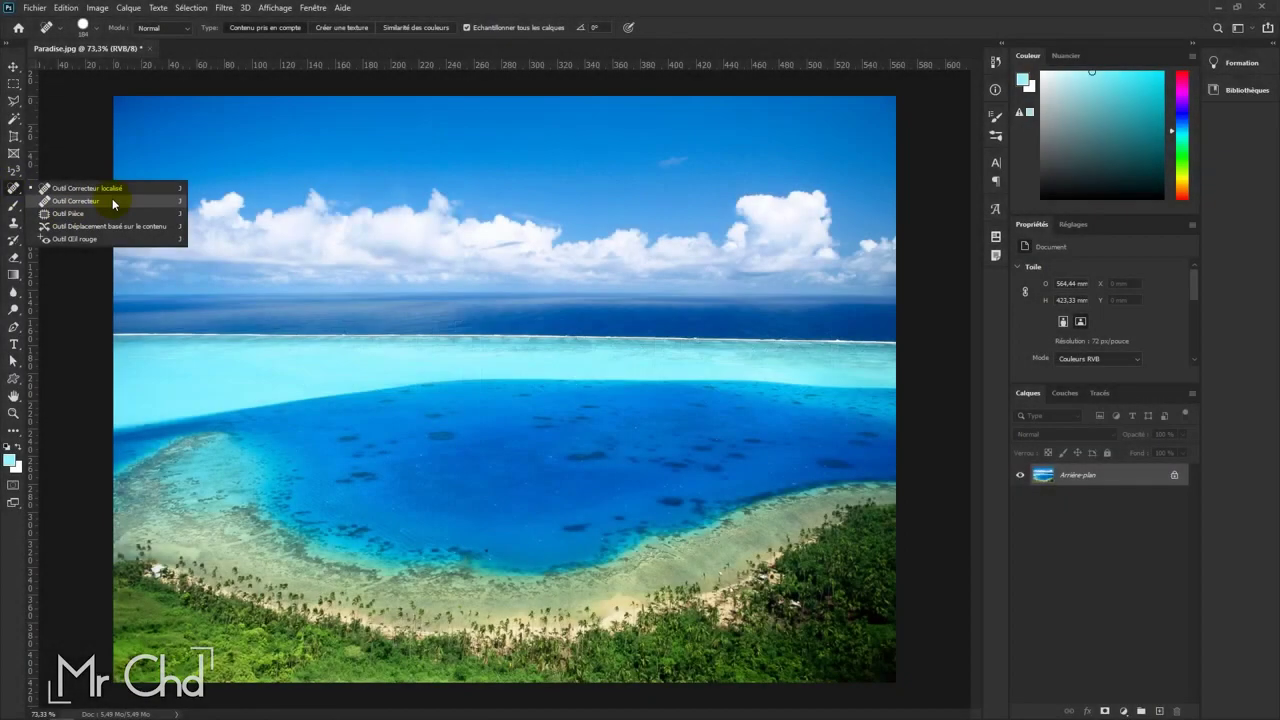
Step: Switch to the Healing Brush, reshape the left cloud, and set a sky source point
left_click(112, 201)
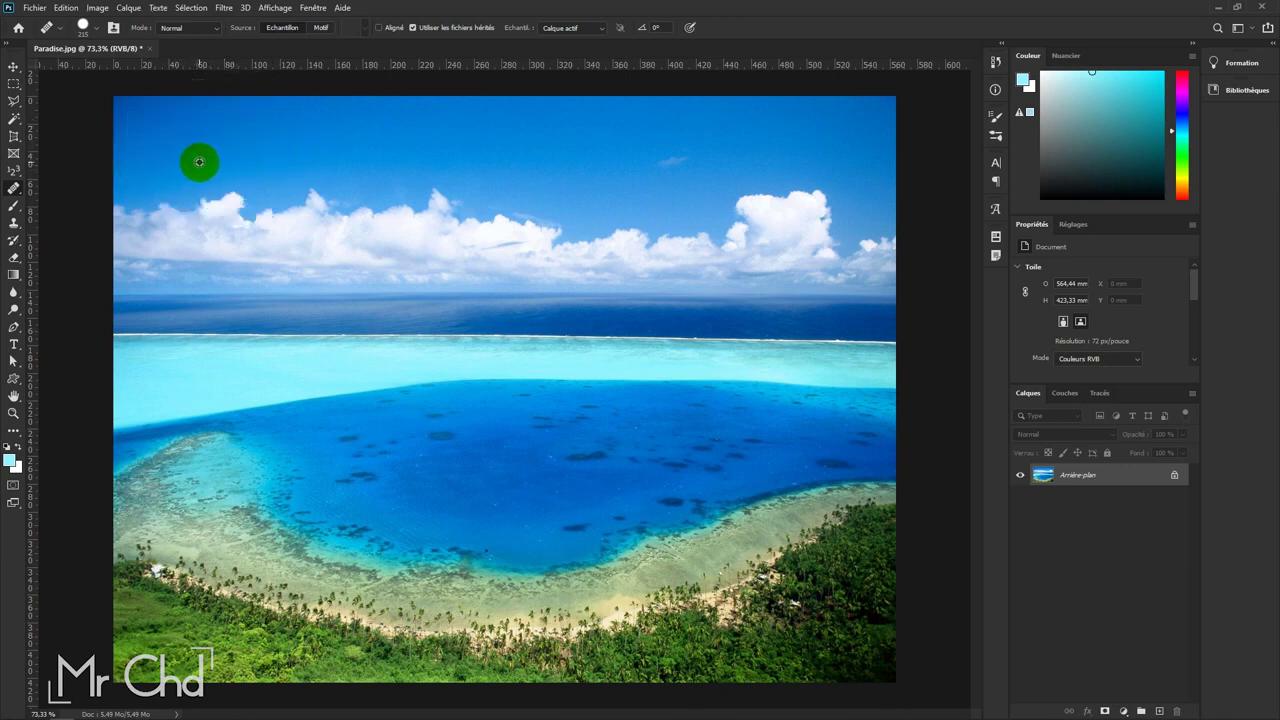
left_click_drag(199, 162, 218, 172)
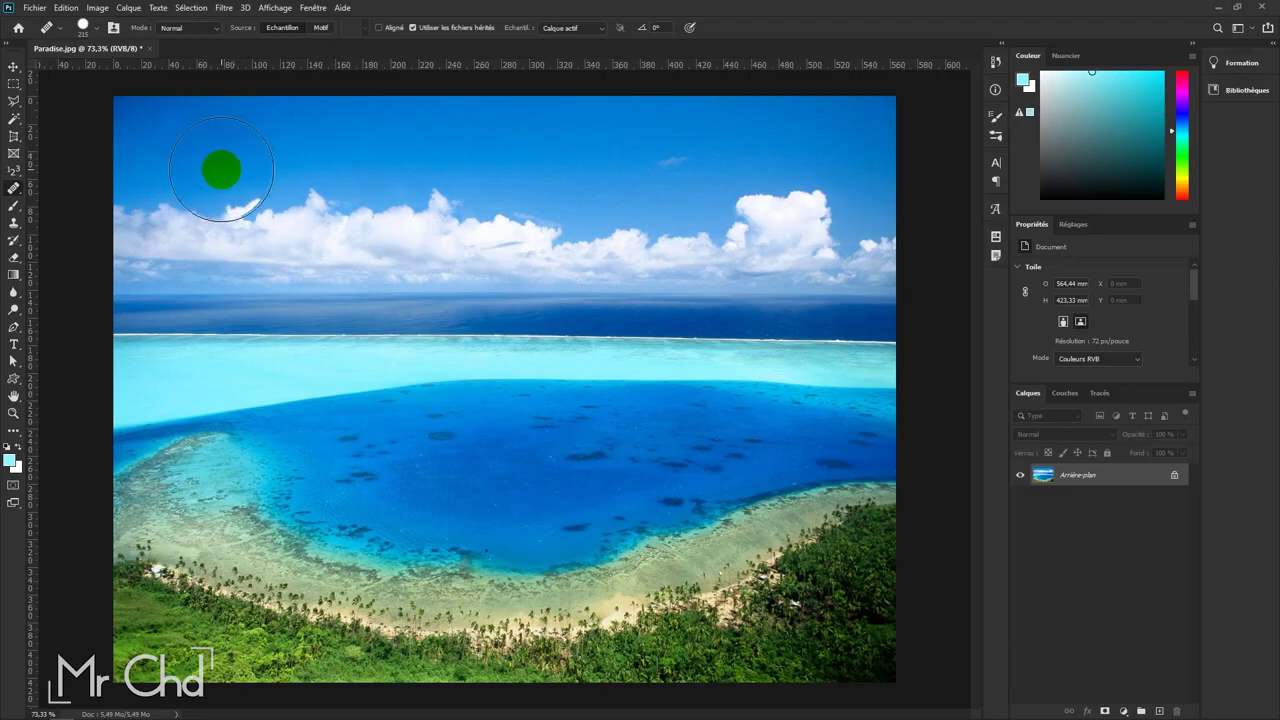
left_click_drag(219, 172, 220, 168)
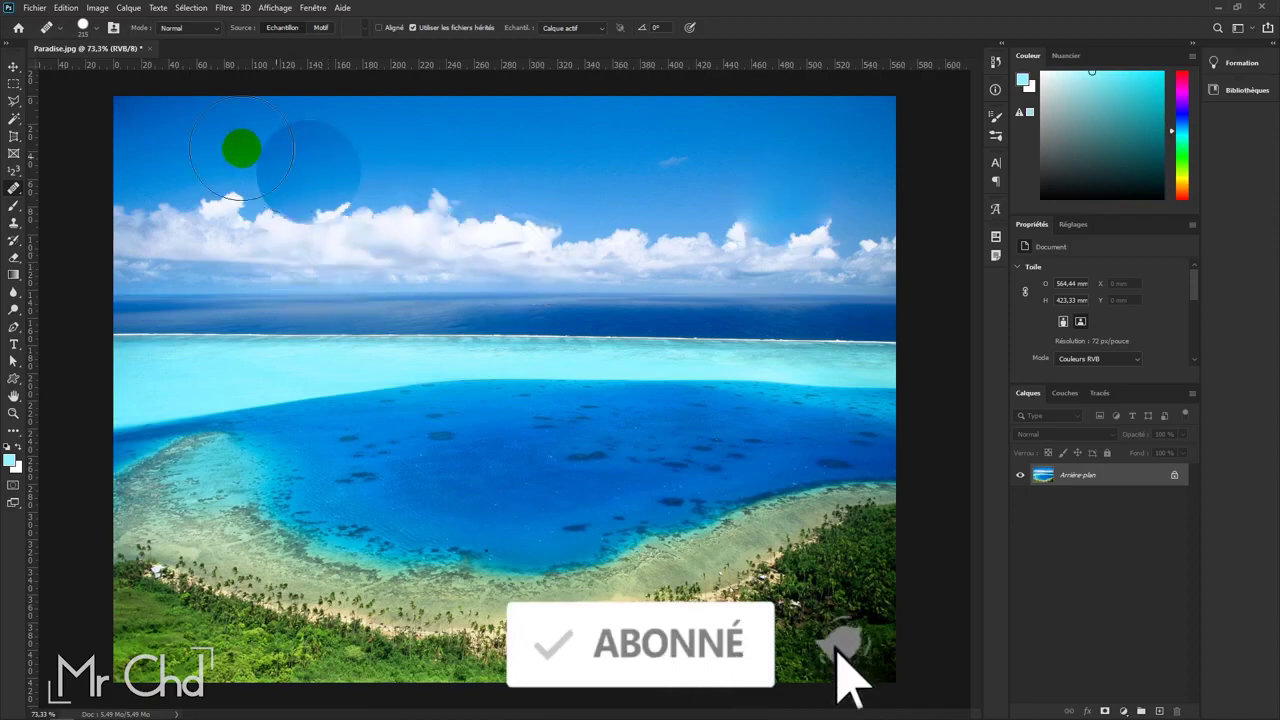
left_click(192, 159, "alt")
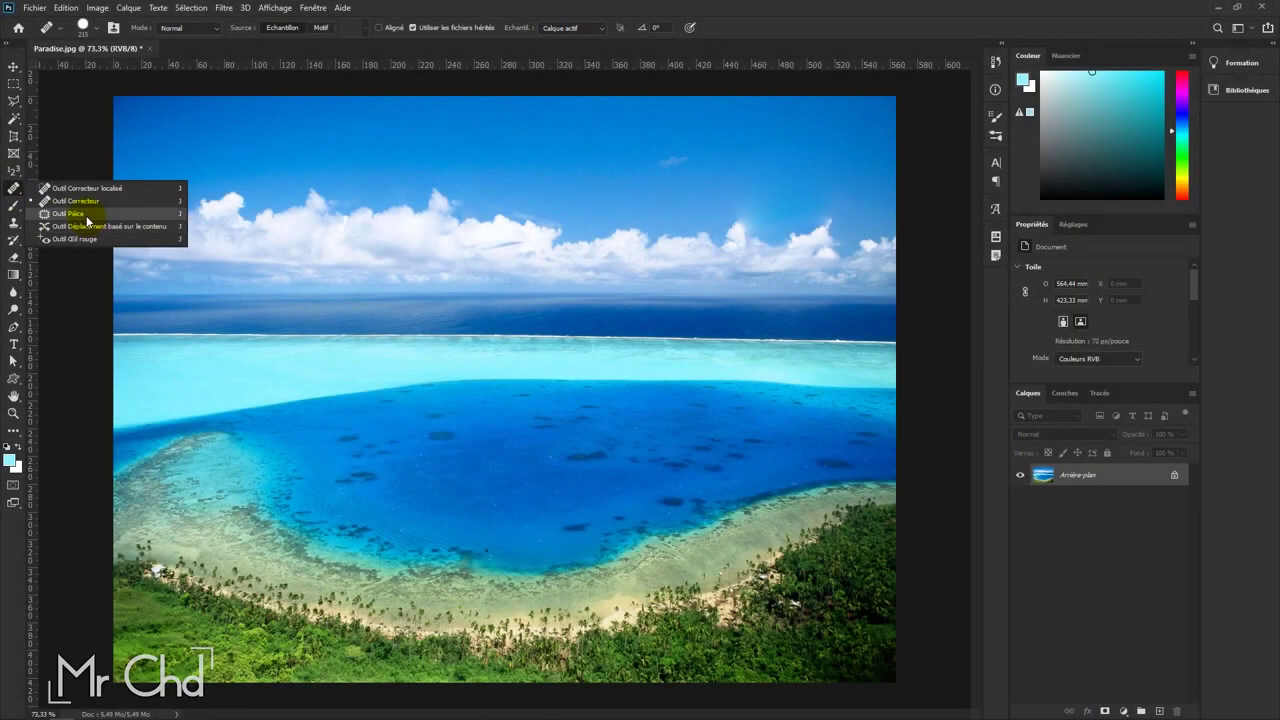
Step: With the Patch tool, outline two sky patches and fill them with cloud from below
left_click(86, 220)
key("shift")
left_click_drag(200, 125, 188, 123)
left_click_drag(372, 120, 362, 122)
left_click_drag(360, 167, 555, 182)
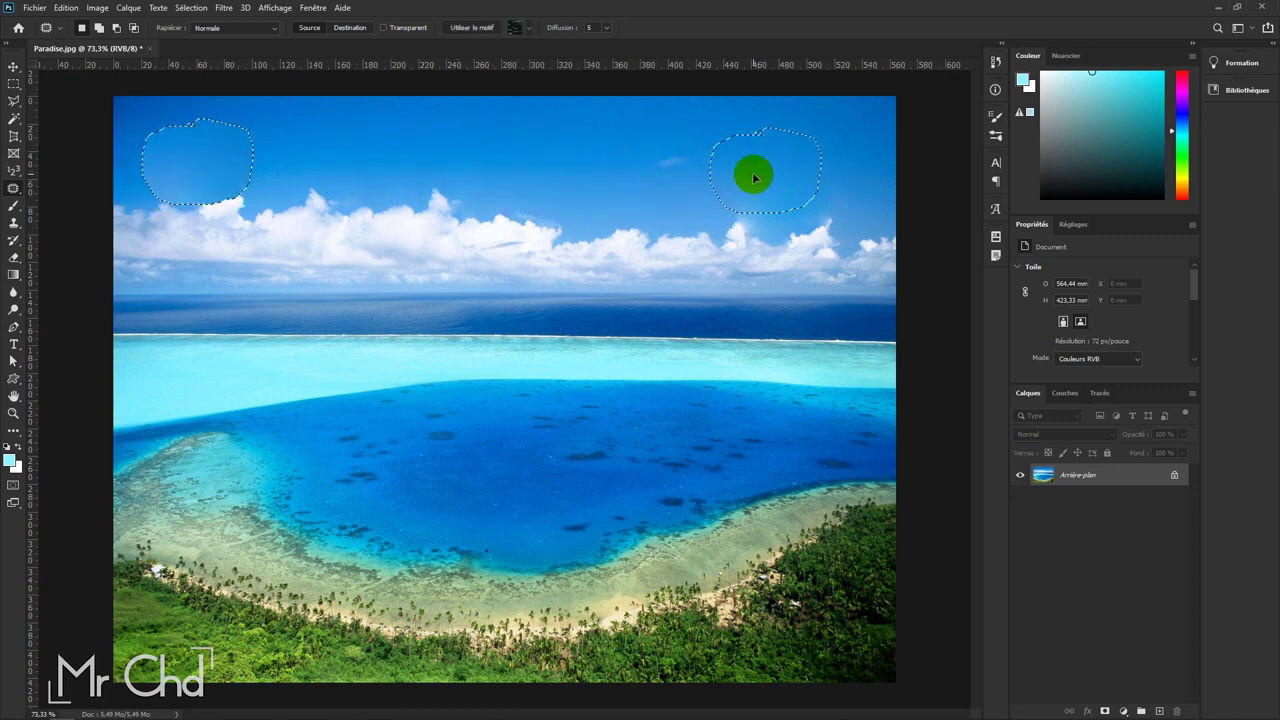
mouse_move(555, 182)
left_mouse_down()
mouse_move(745, 243)
mouse_move(770, 238)
left_mouse_up()
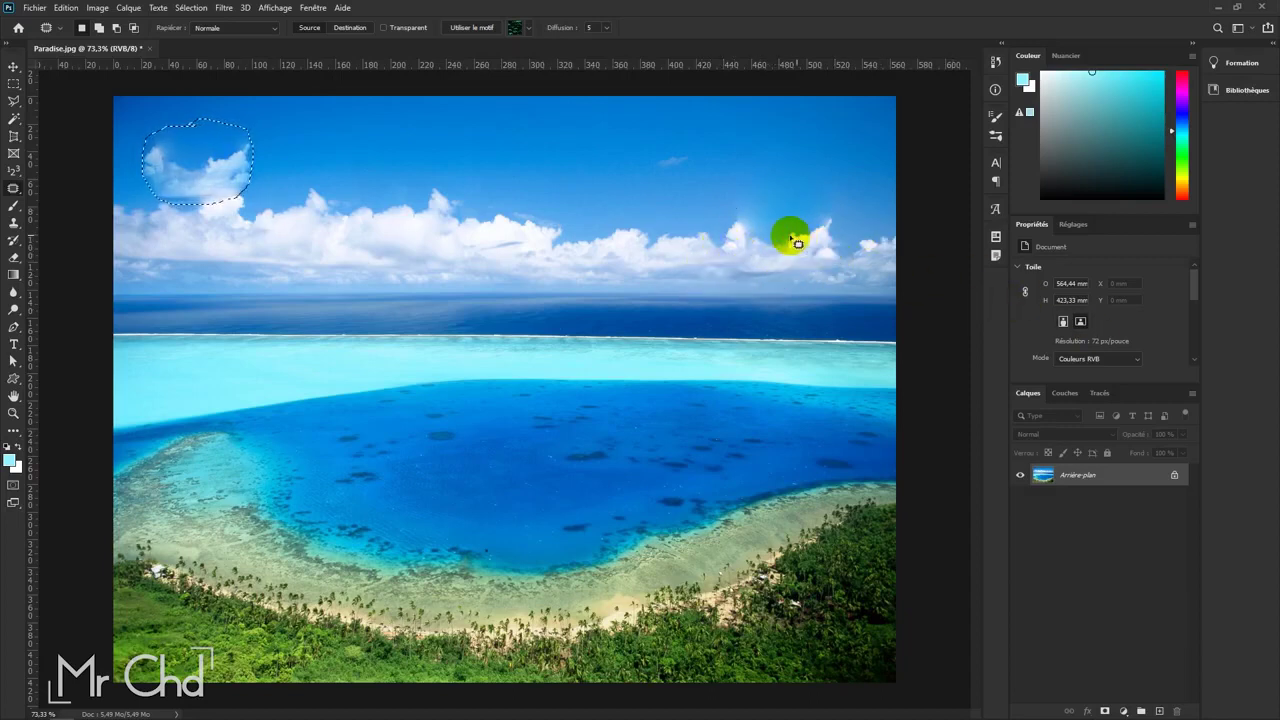
Step: Deselect, then copy a cloud patch into the upper-right sky
left_click(214, 166)
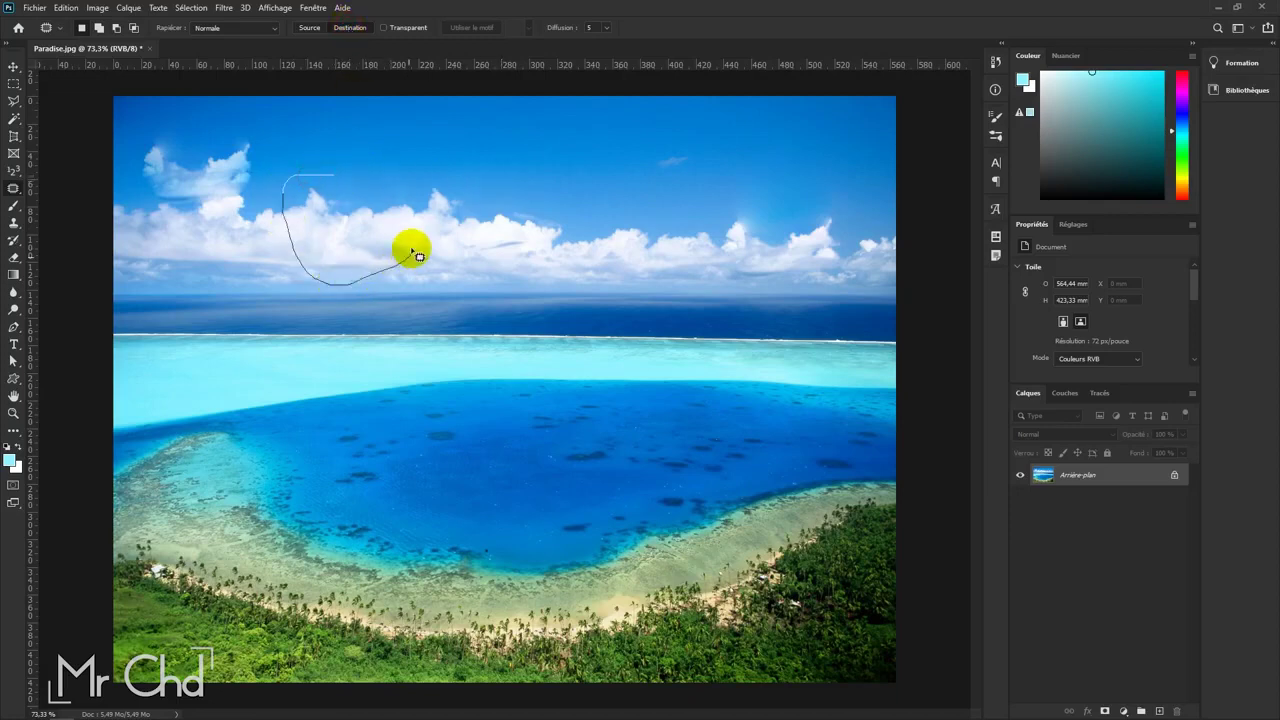
left_click_drag(283, 190, 316, 170)
mouse_move(343, 252)
left_mouse_down()
mouse_move(449, 187)
mouse_move(474, 200)
mouse_move(443, 229)
mouse_move(715, 188)
mouse_move(670, 181)
mouse_move(678, 190)
left_mouse_up()
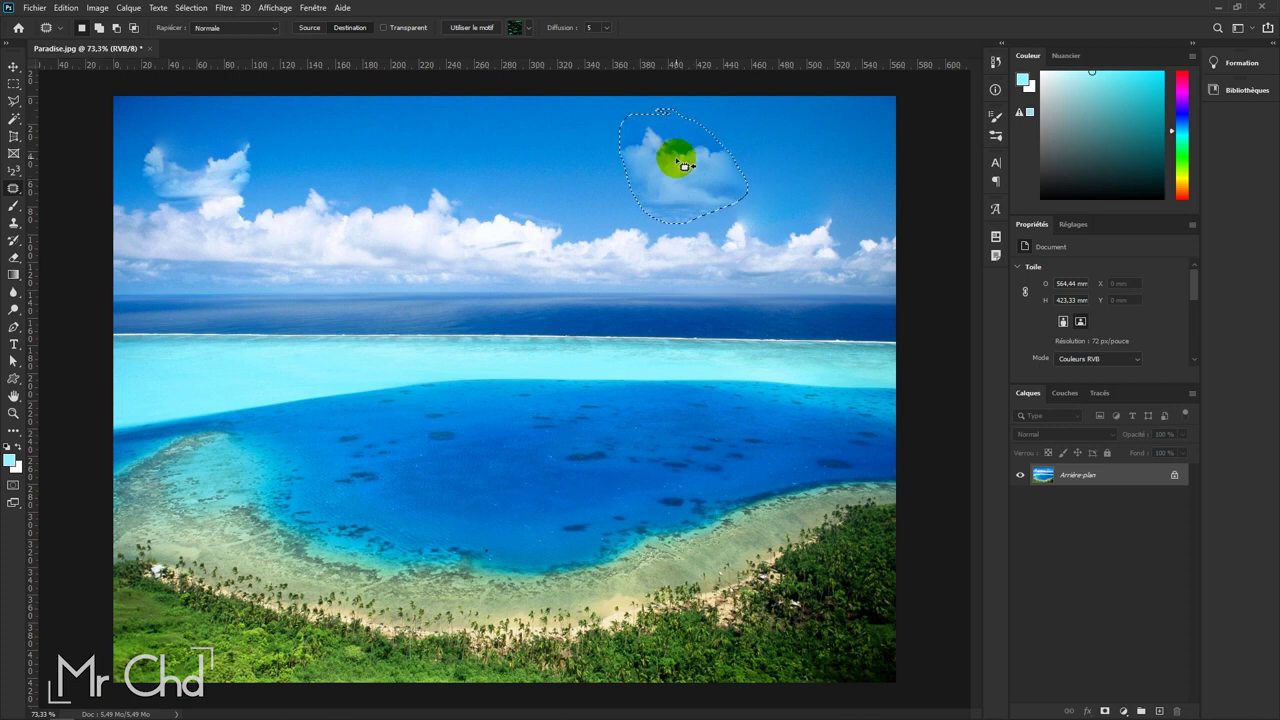
left_click(527, 27)
Step: Fill a patch moved over the right-hand cloud with the frosty tree pattern, reapplying it once
left_click(508, 75)
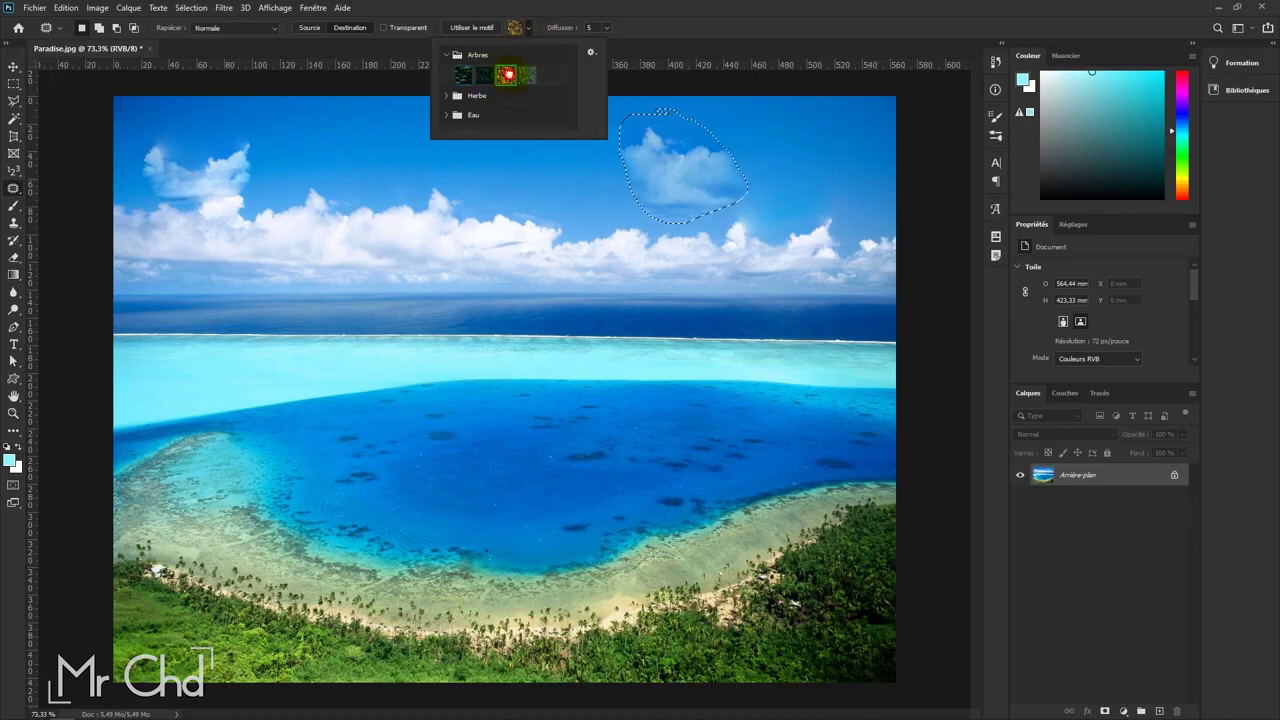
left_click(531, 24)
left_click_drag(364, 136, 322, 128)
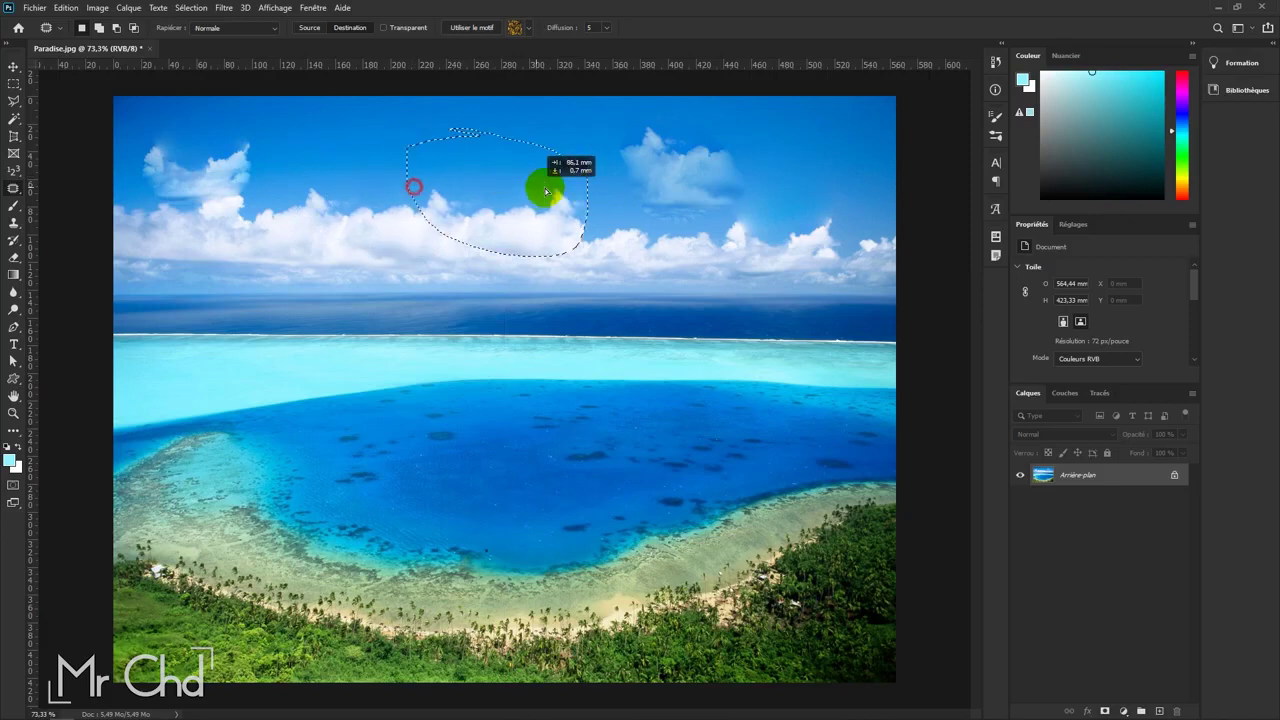
left_click_drag(458, 180, 775, 210)
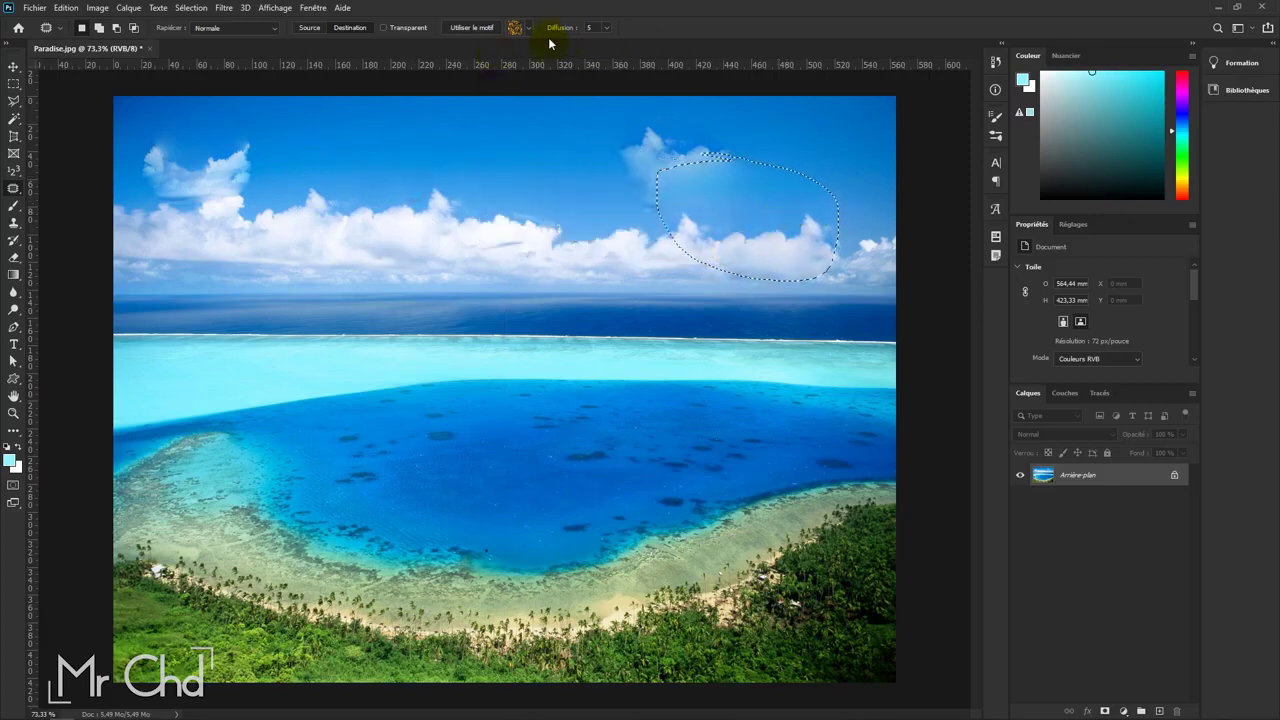
left_click(480, 27)
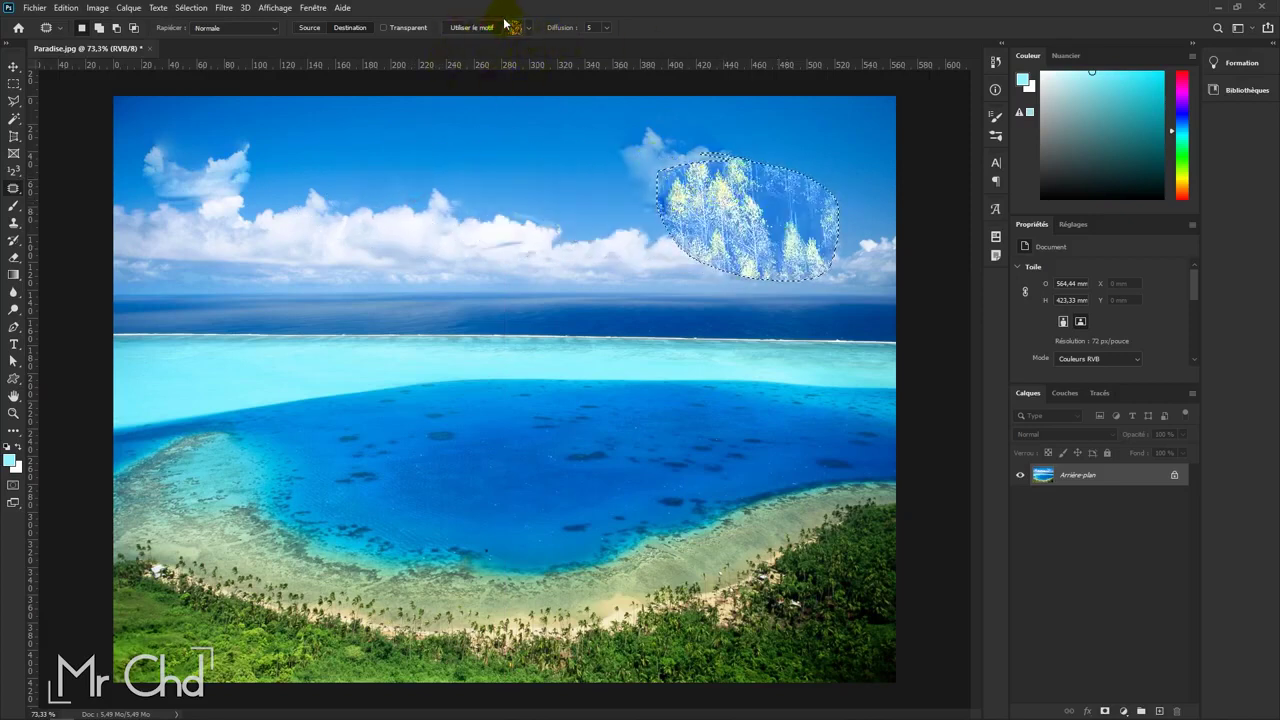
left_click(757, 229)
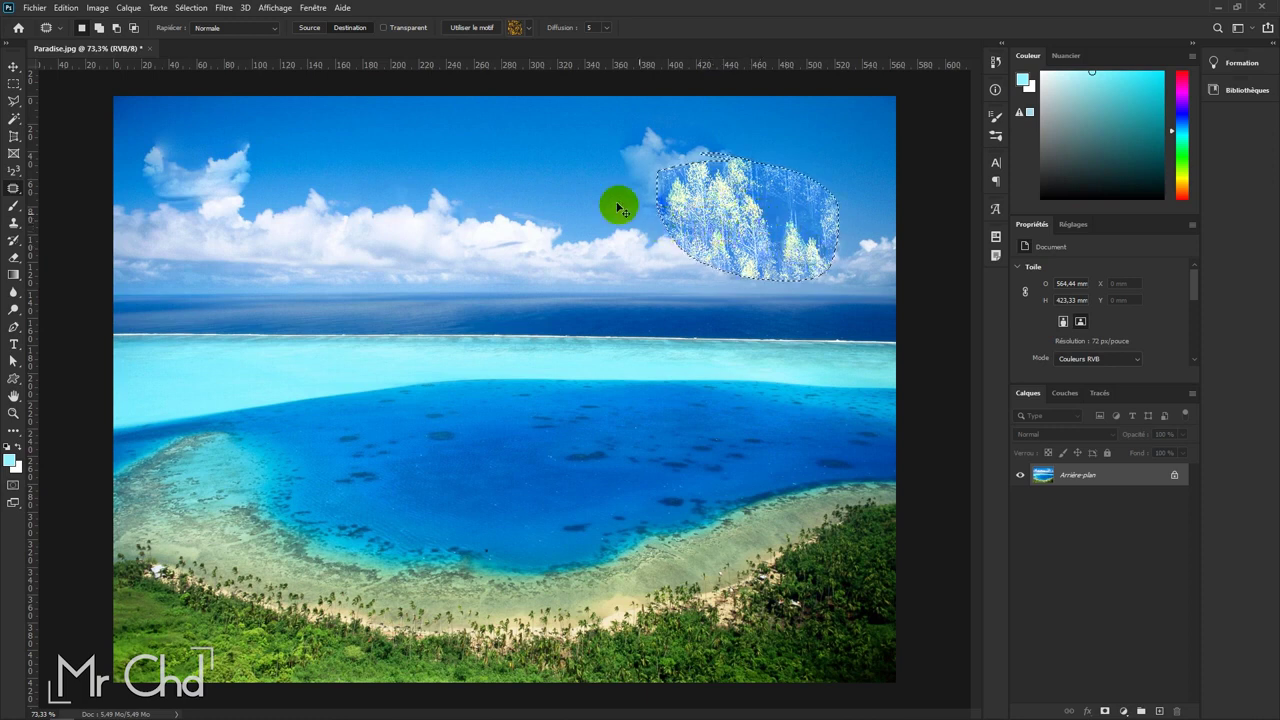
key("ctrl+z")
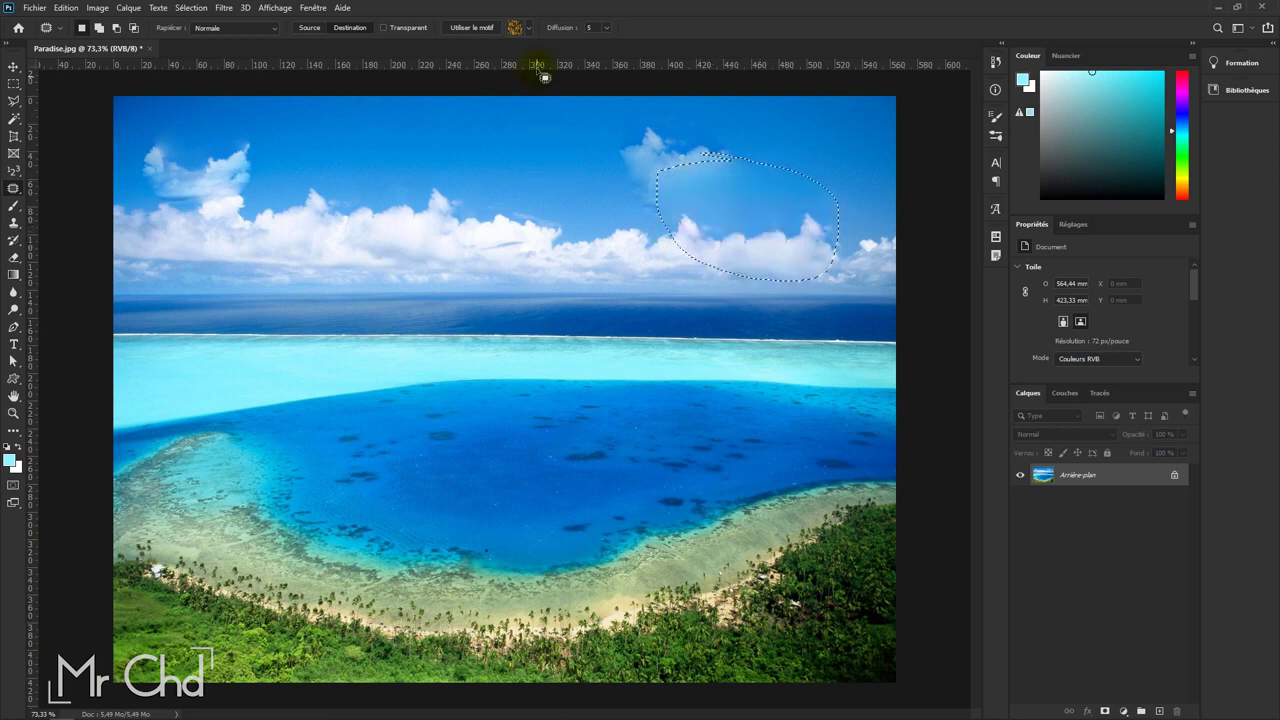
left_click(472, 30)
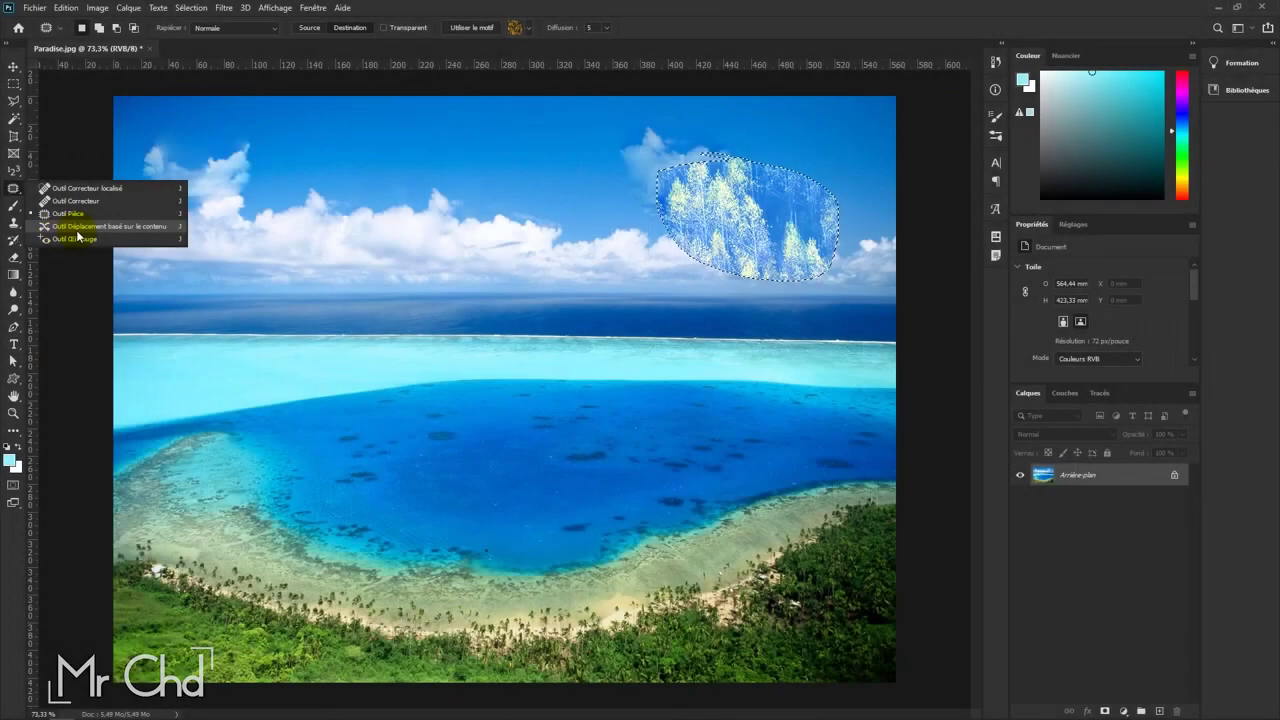
Step: Outline the small top-left cloud and content-aware move it toward the sky centre
left_click(75, 230)
left_click_drag(258, 132, 297, 162)
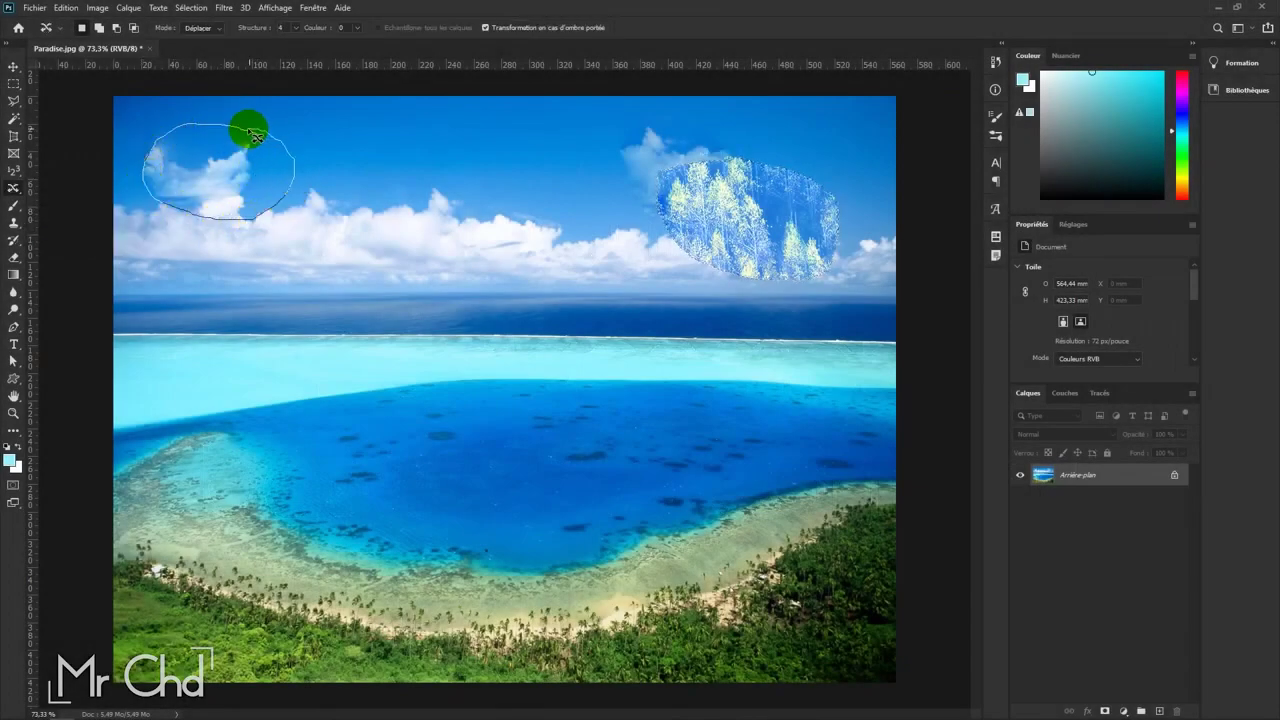
left_click_drag(297, 162, 246, 128)
left_click_drag(210, 170, 523, 160)
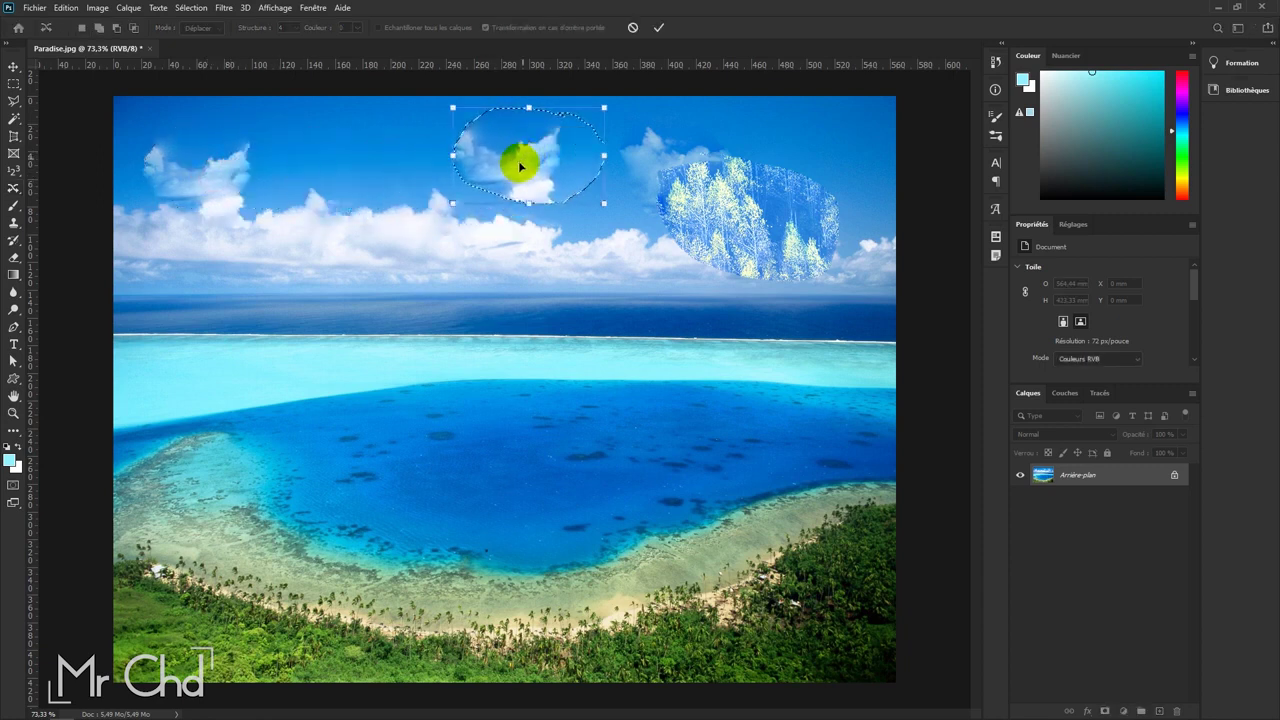
left_click(658, 30)
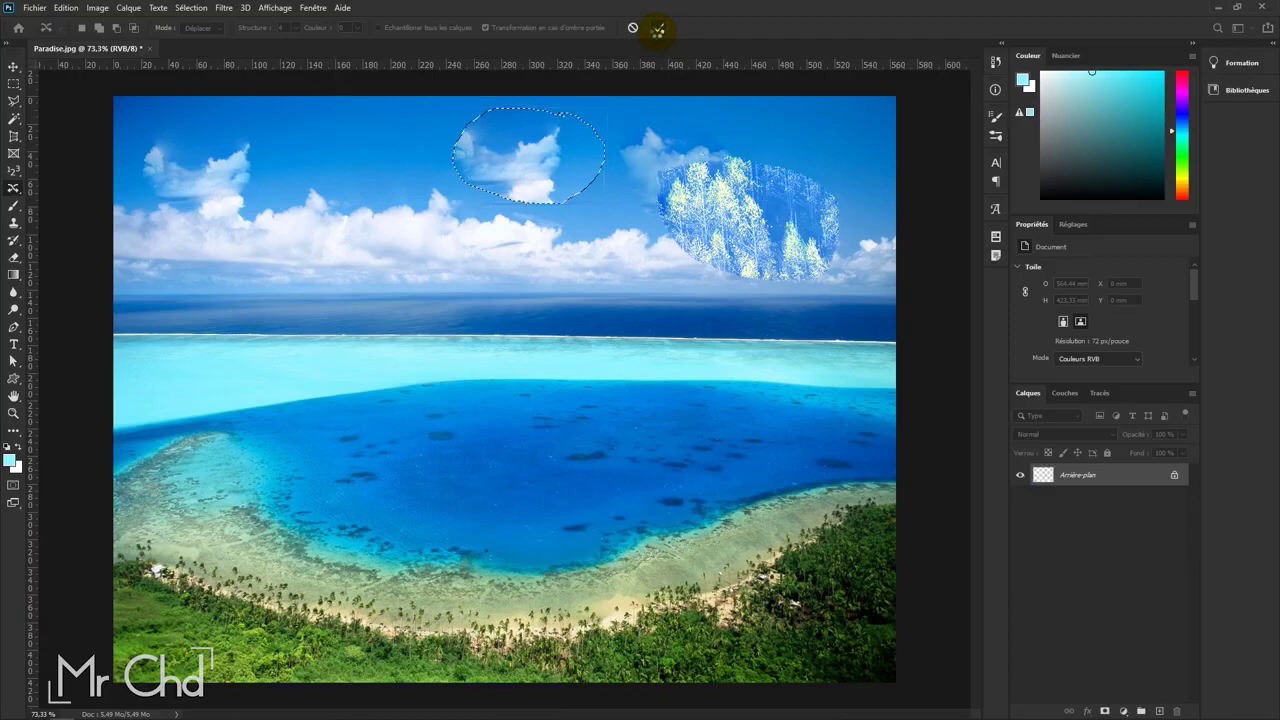
Step: Content-aware move the remaining top-left cloud, then raise Structure from 4 to 6
mouse_move(286, 218)
left_mouse_down()
mouse_move(345, 195)
mouse_move(340, 215)
mouse_move(292, 158)
mouse_move(191, 139)
left_mouse_up()
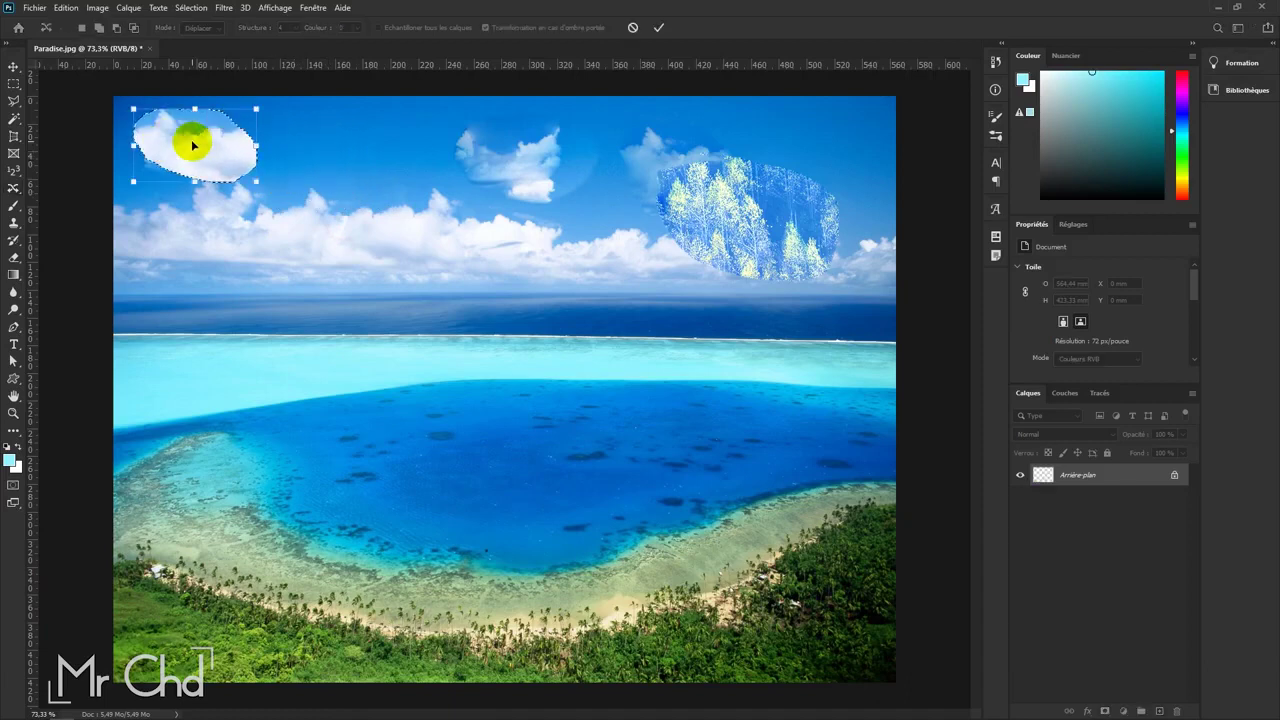
left_click(656, 30)
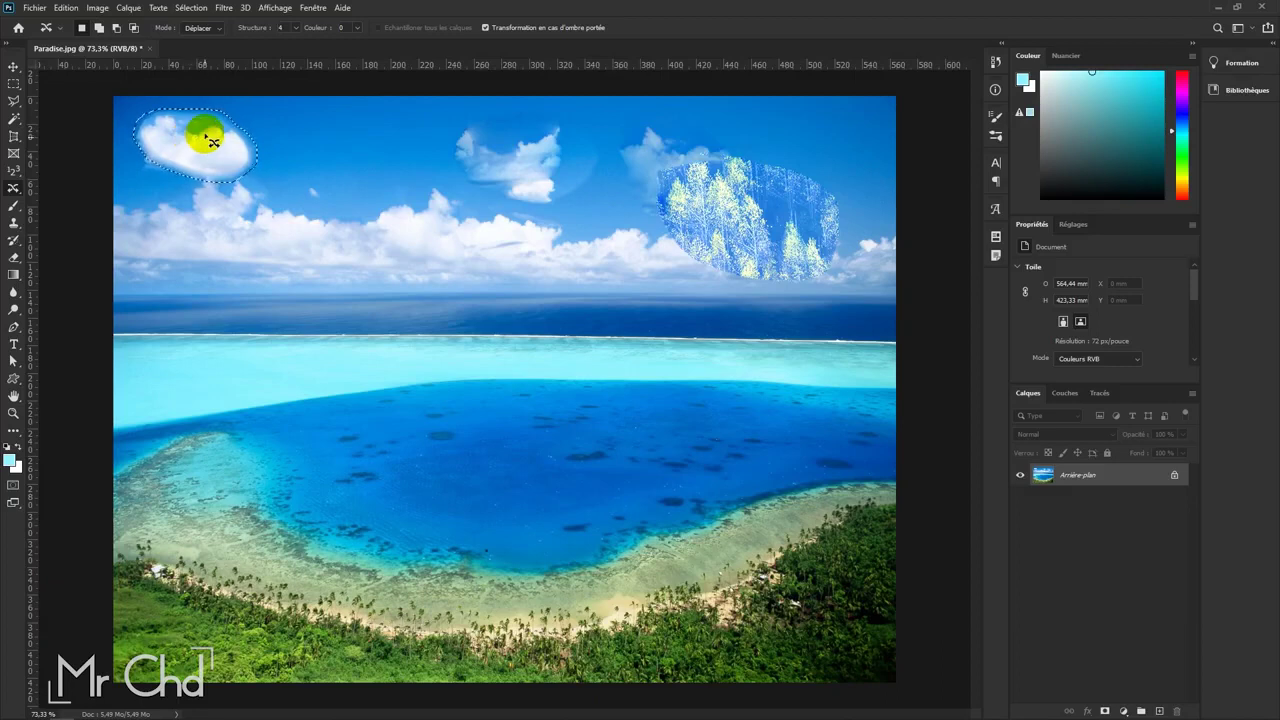
left_click(297, 28)
left_click_drag(295, 45, 318, 57)
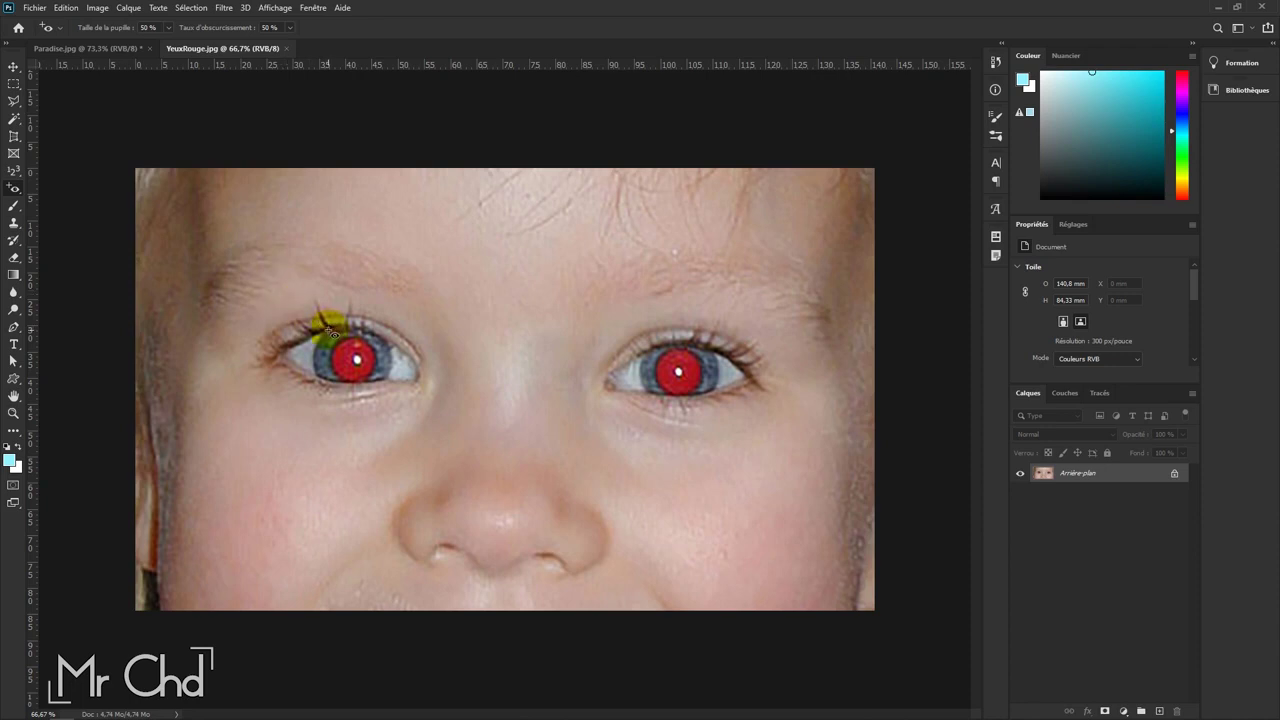
Step: Use the Red Eye tool to box the child's left and right red pupils
right_click(16, 190)
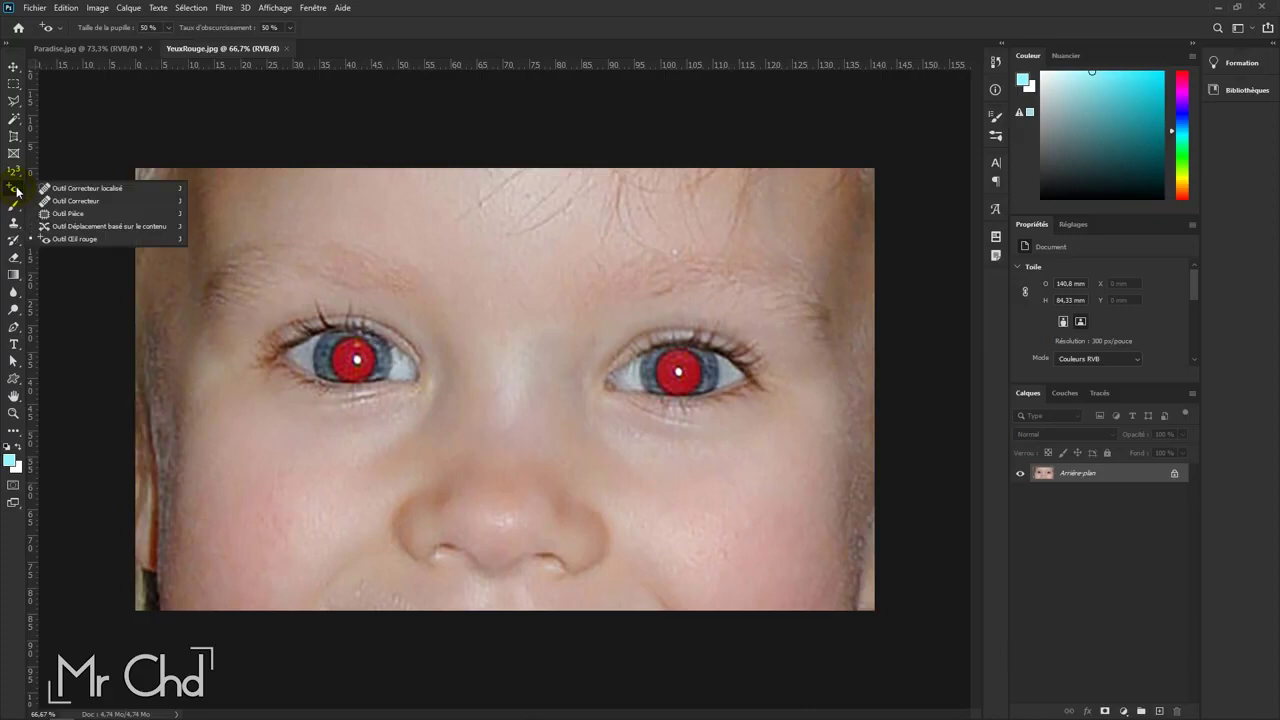
left_click(15, 190)
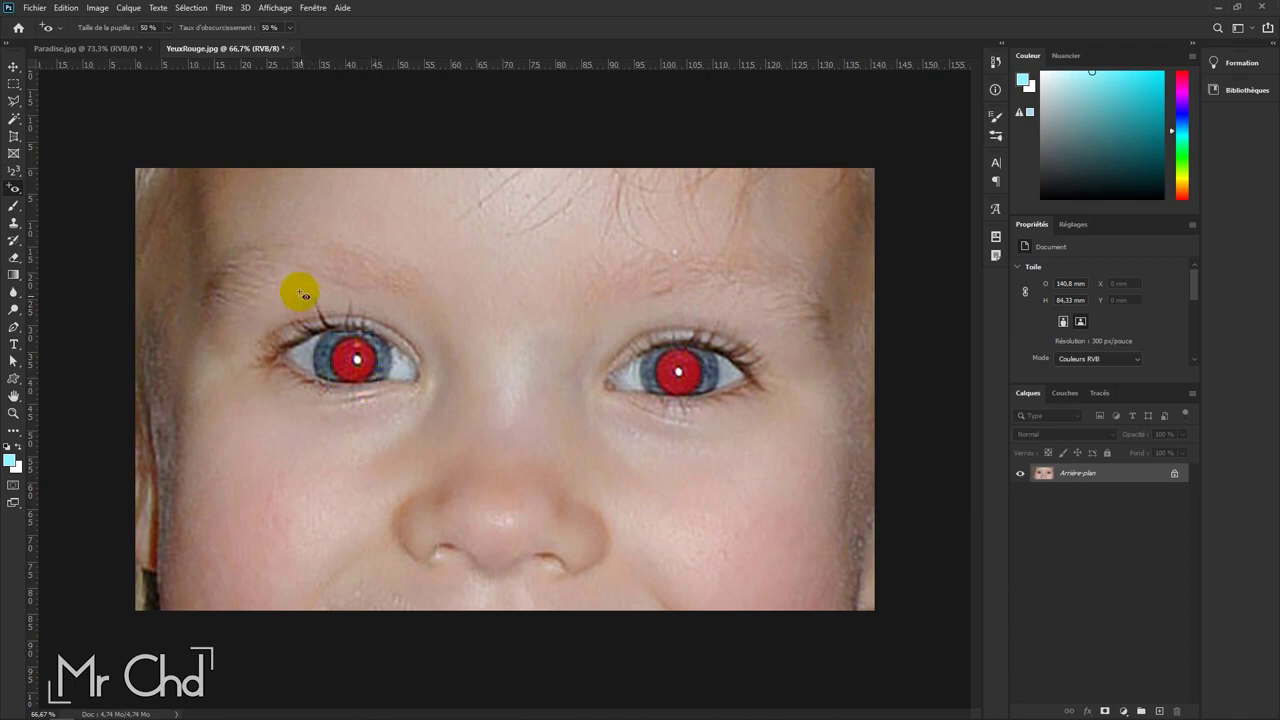
left_click_drag(251, 271, 452, 430)
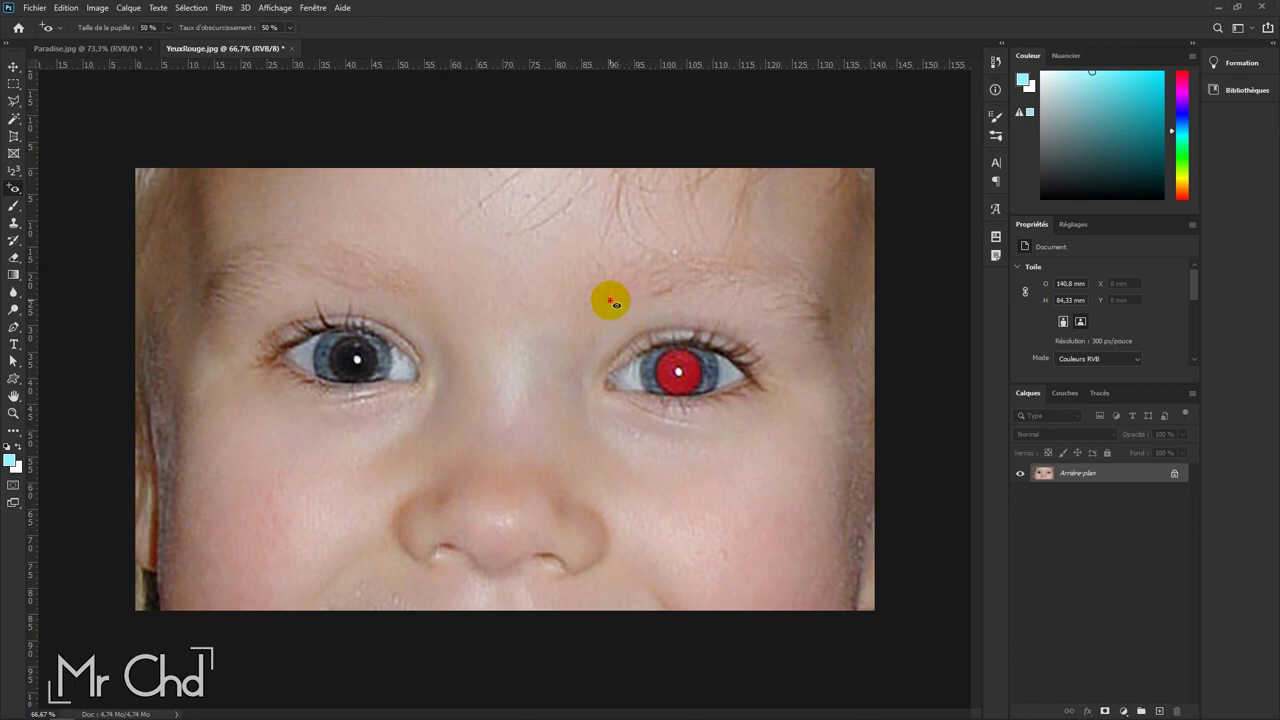
left_click_drag(610, 300, 764, 432)
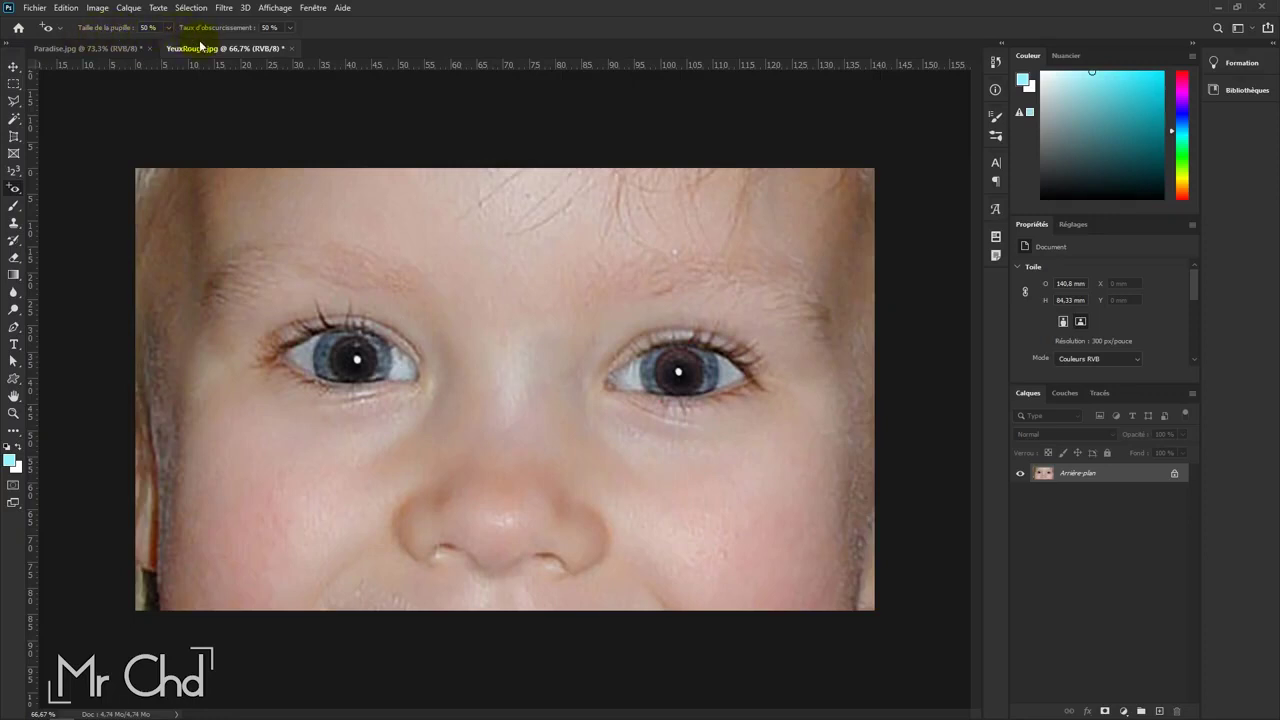
Step: Undo the red-eye fixes, set Pupil Size to 100%, and refix the left pupil
key("ctrl+z")
key("ctrl+z")
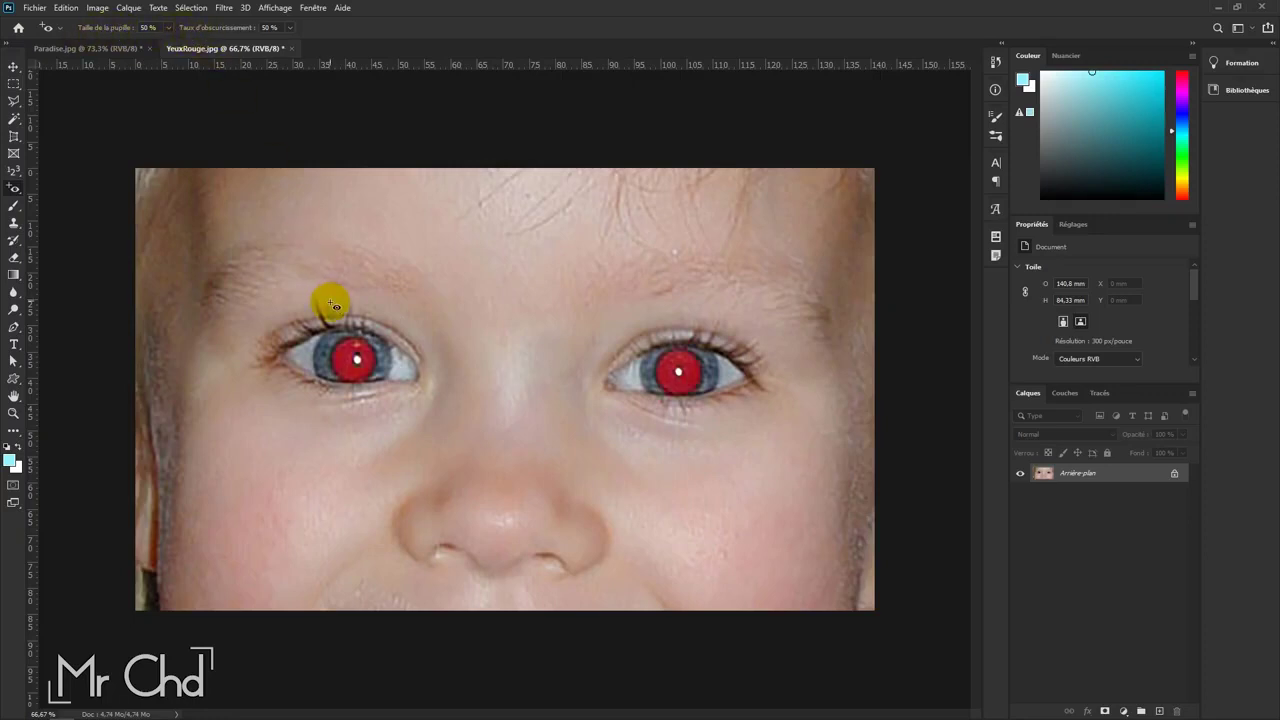
left_click(170, 28)
left_click_drag(170, 43, 199, 43)
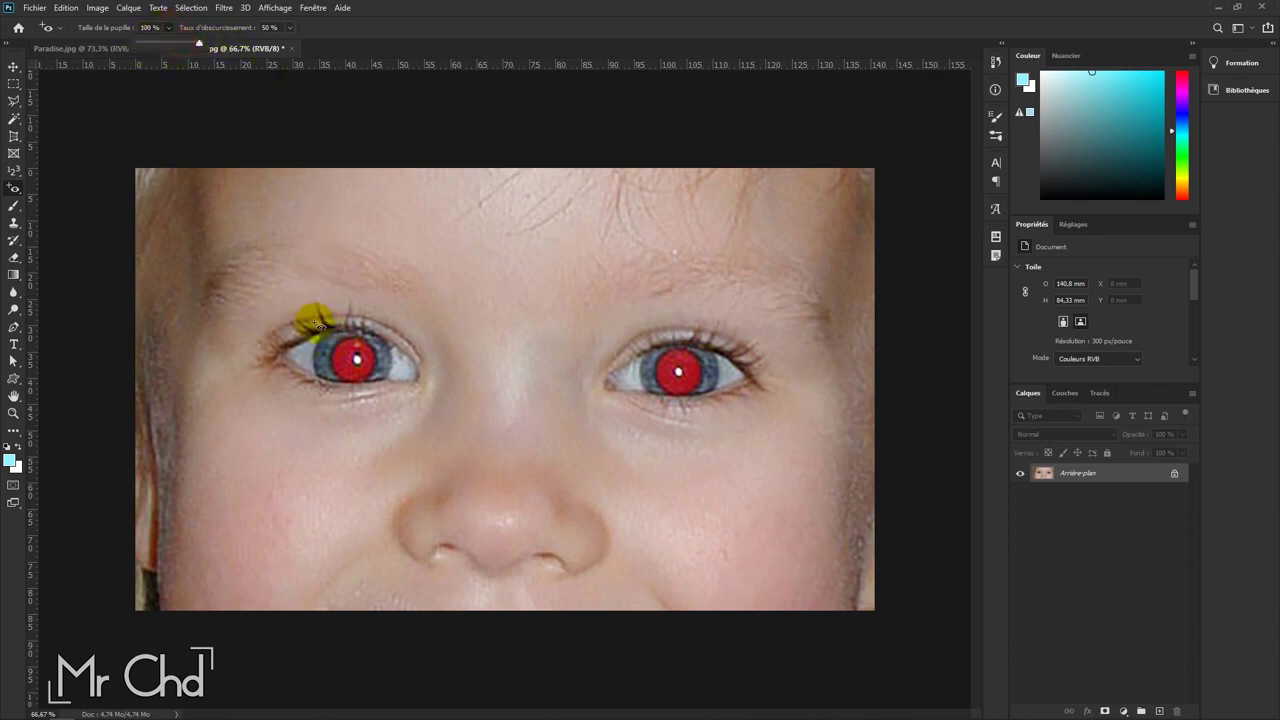
left_click_drag(281, 286, 417, 417)
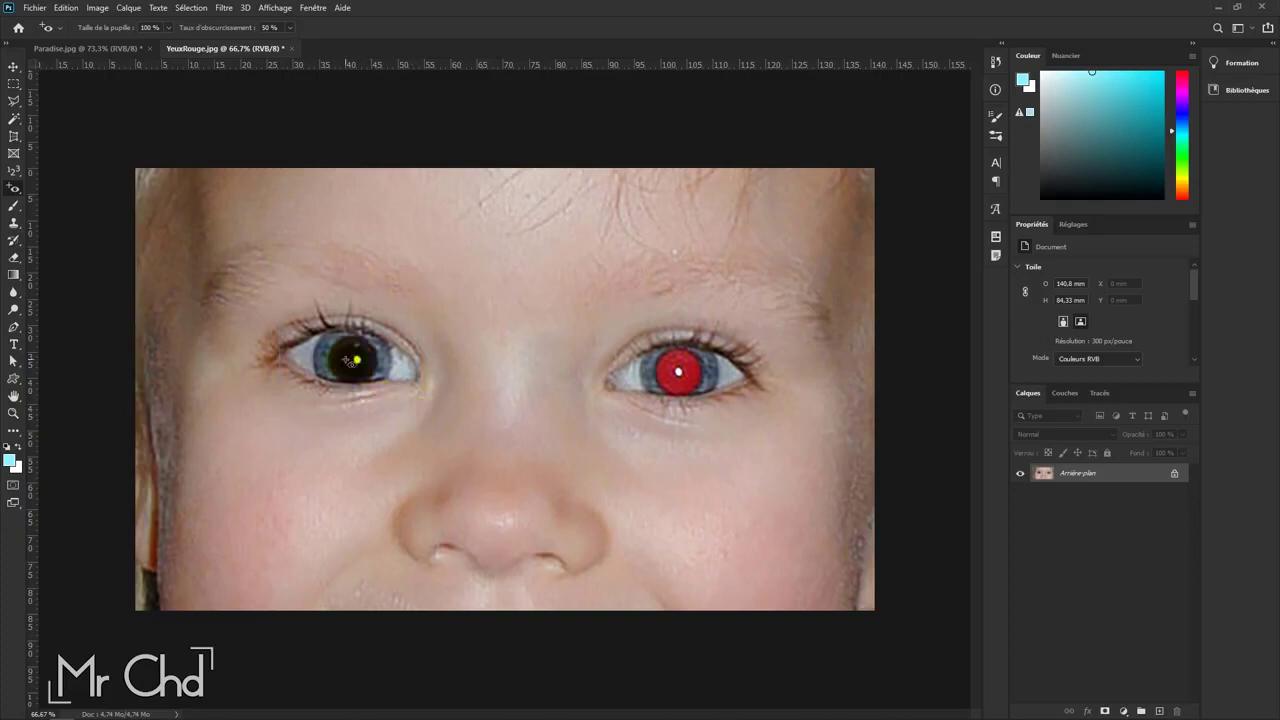
Step: Set Pupil Size to 50%, reapply red-eye to both eyes, and adjust Darken Amount
left_click(152, 28)
type("0")
key("Return")
mouse_move(651, 329)
left_mouse_down()
mouse_move(737, 420)
mouse_move(667, 364)
left_mouse_up()
left_click_drag(408, 363, 342, 360)
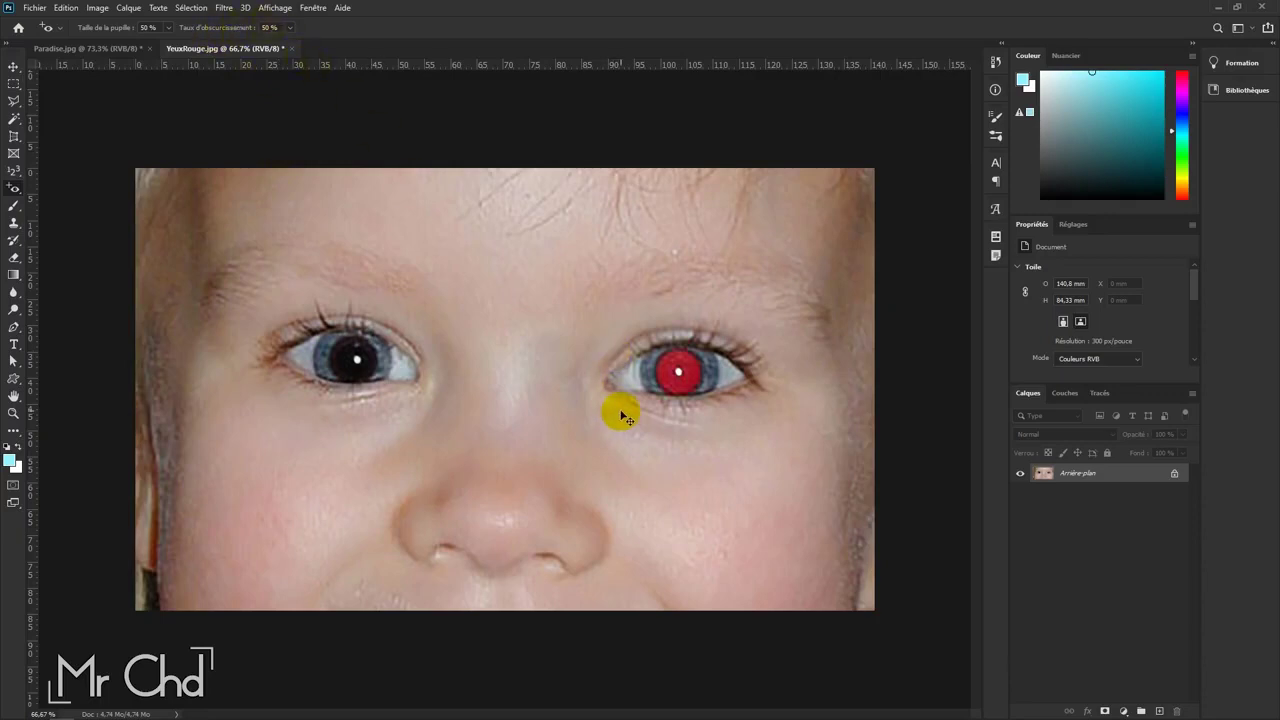
left_click(288, 33)
left_click(285, 28)
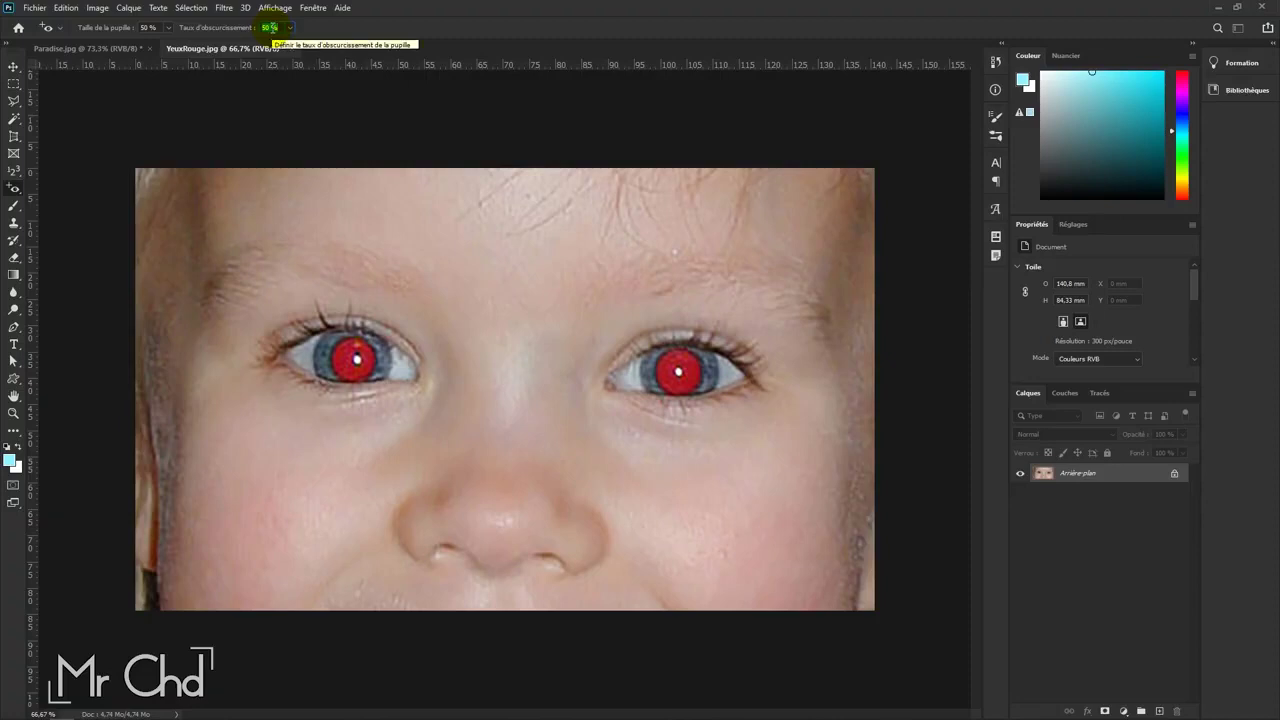
left_click(270, 28)
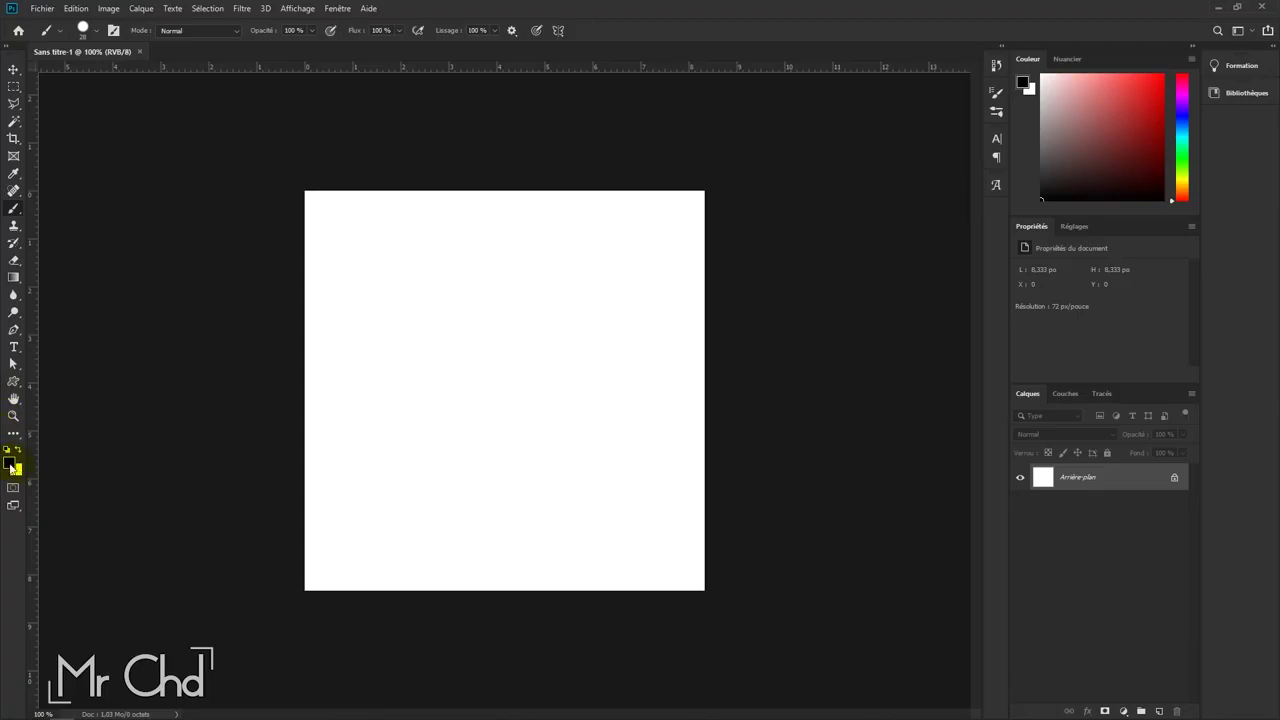
Step: Paint a straight black line near the canvas top, then enlarge the brush size
left_click_drag(329, 266, 379, 264)
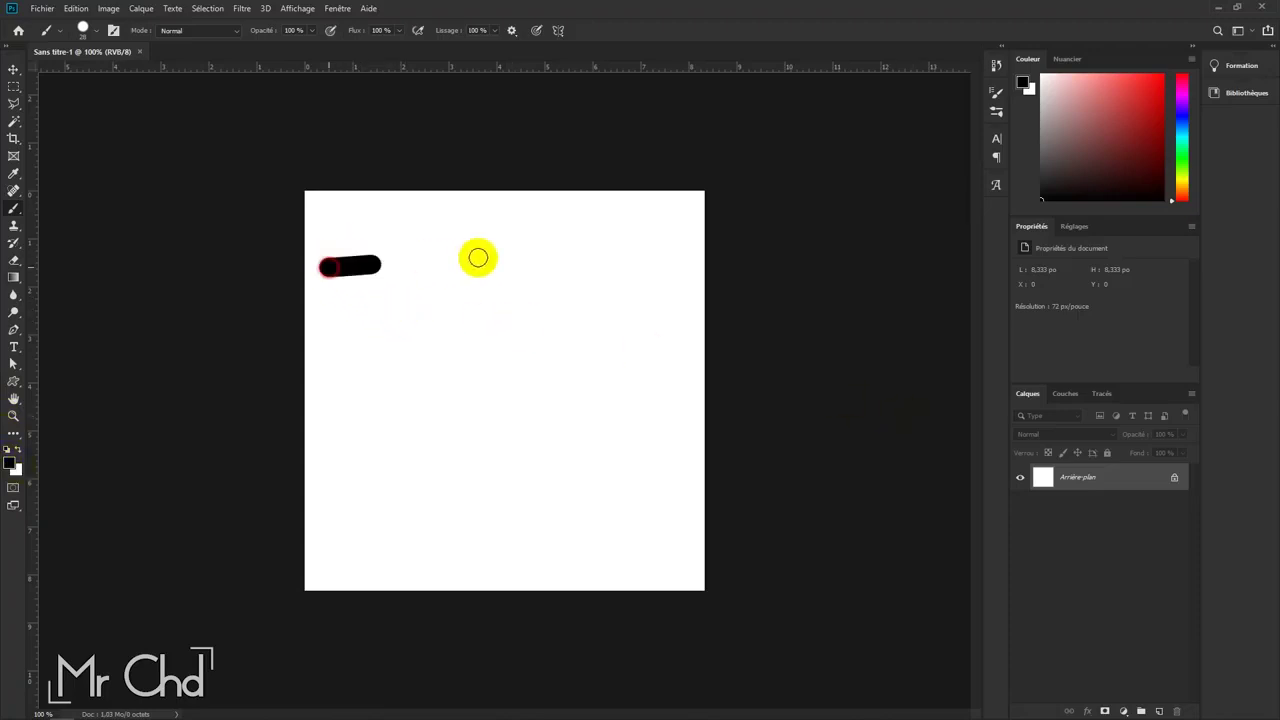
left_click(489, 259, "shift")
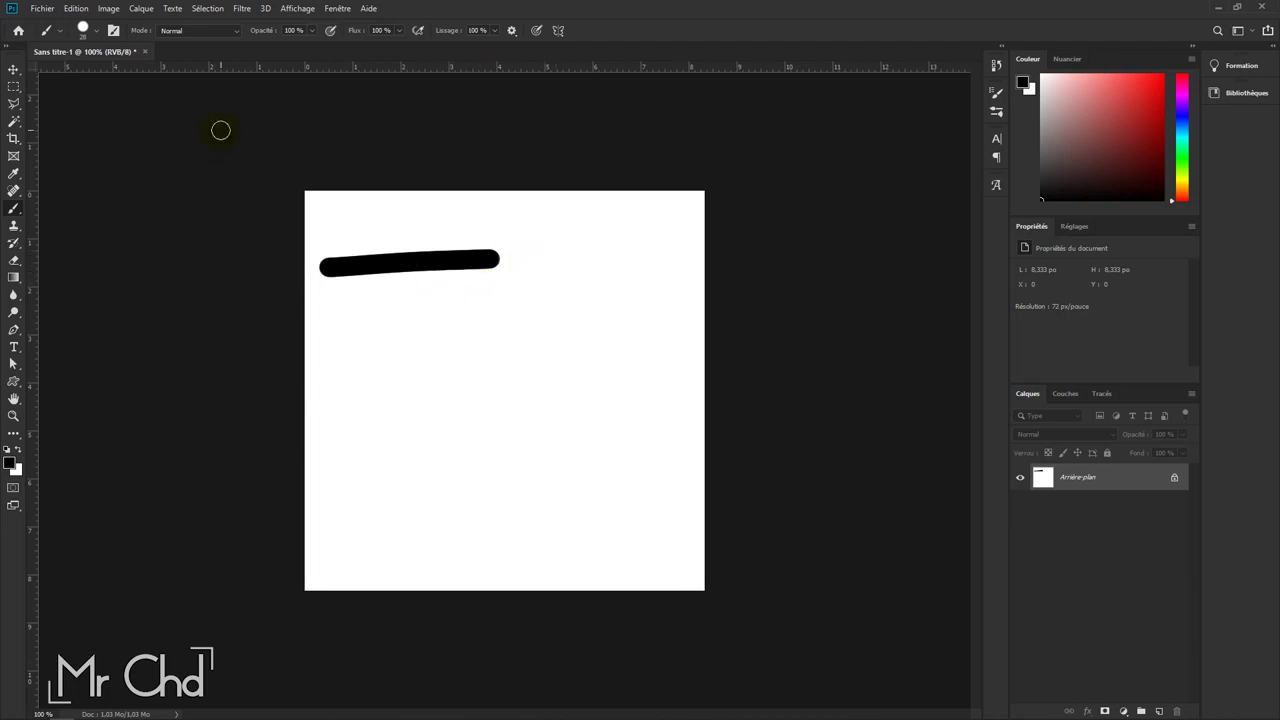
left_click(97, 32)
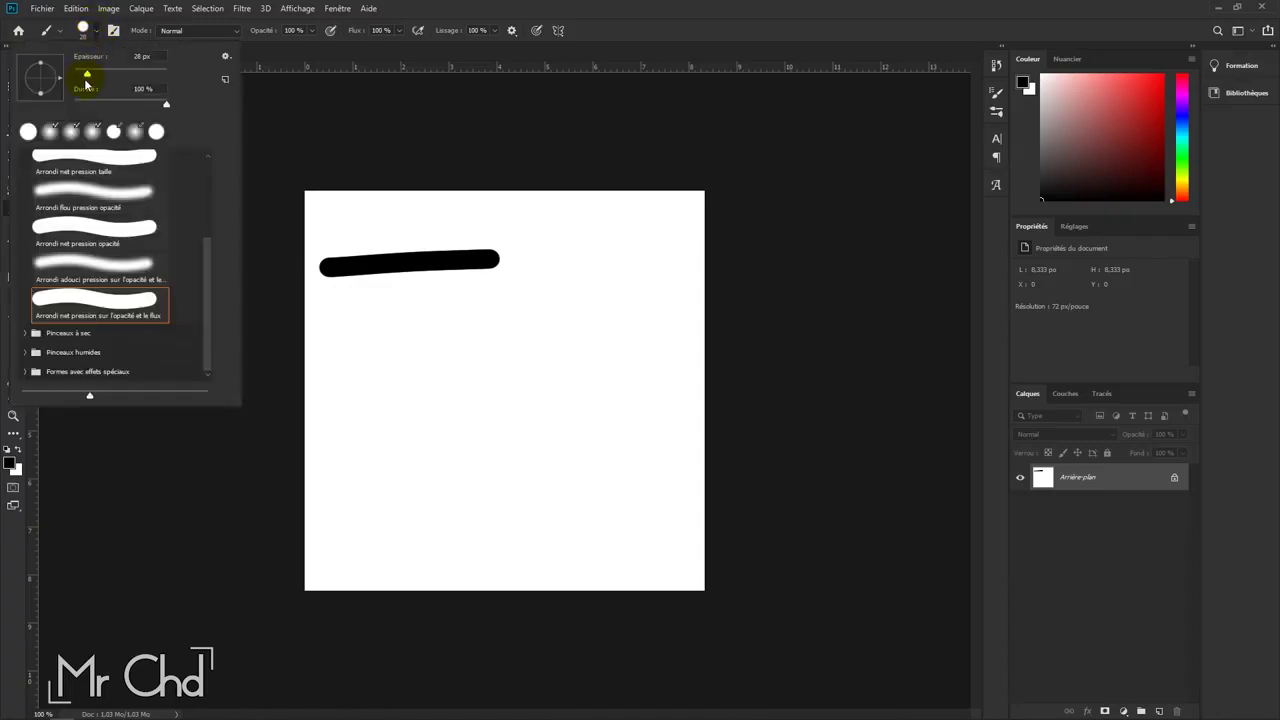
left_click_drag(87, 75, 91, 74)
left_click(83, 28)
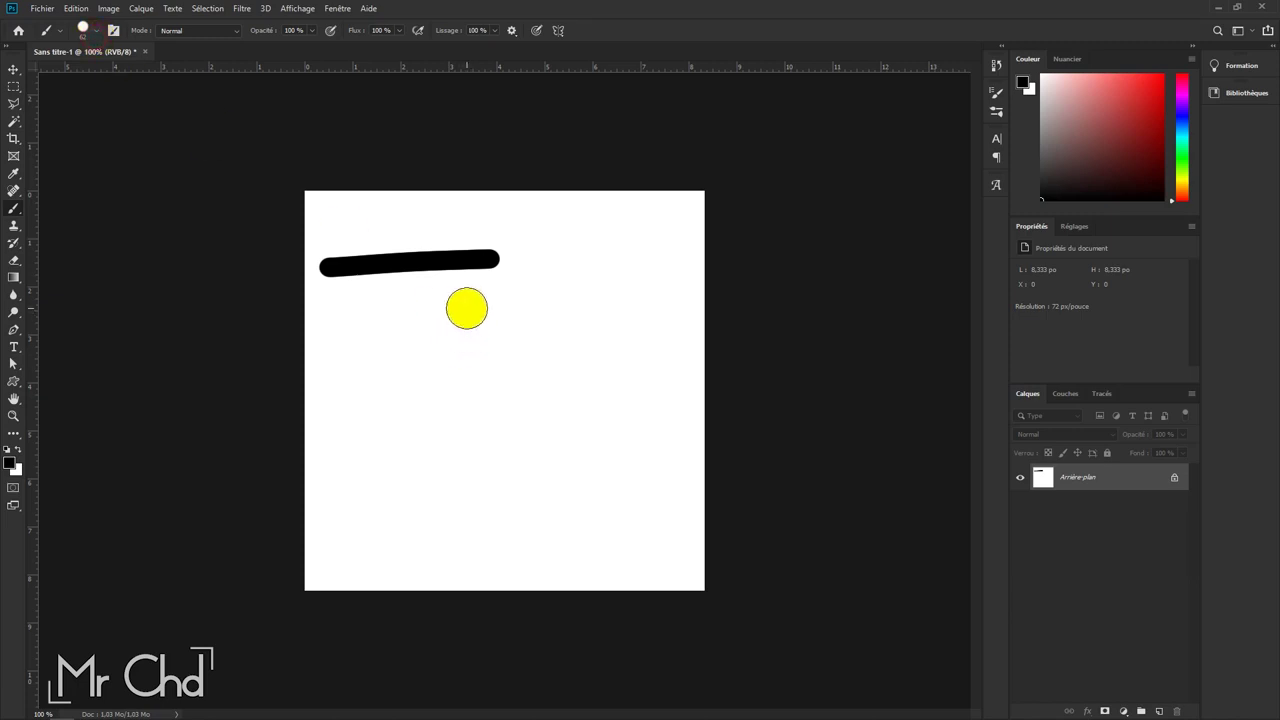
Step: Set the brush to about 71 px and paint a thick stroke right of the line
right_click(467, 308)
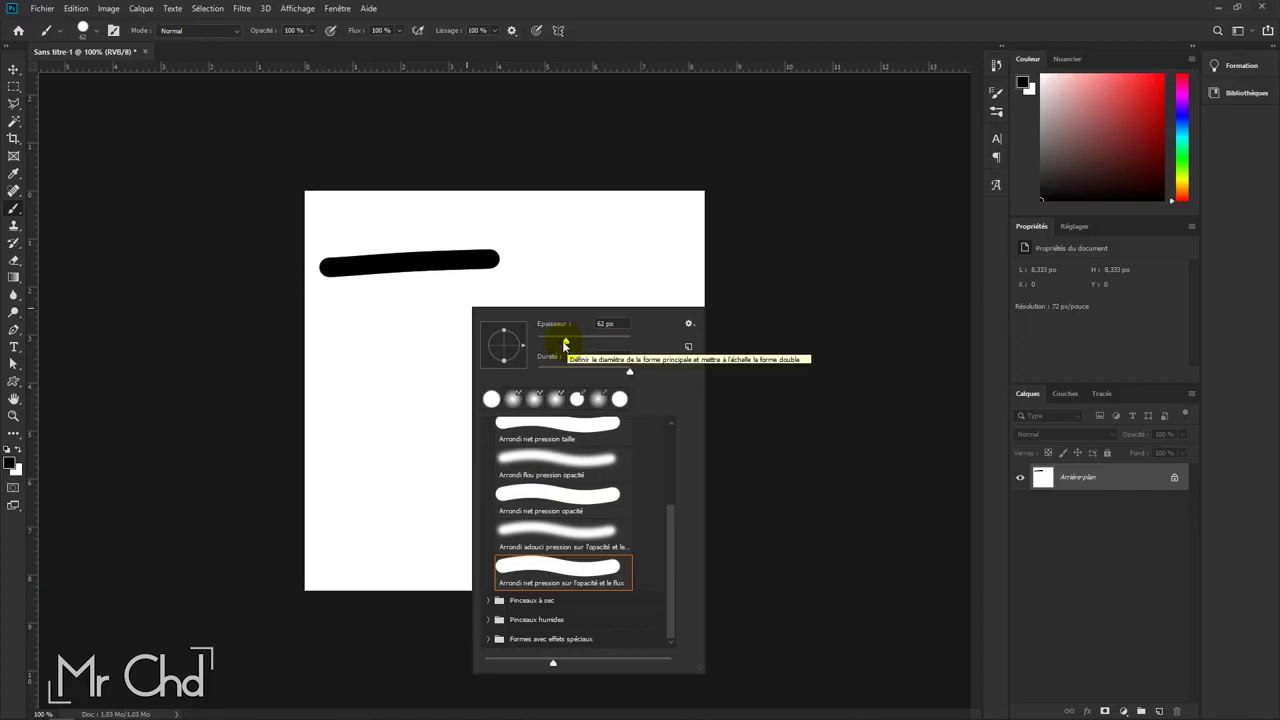
left_click_drag(565, 345, 550, 345)
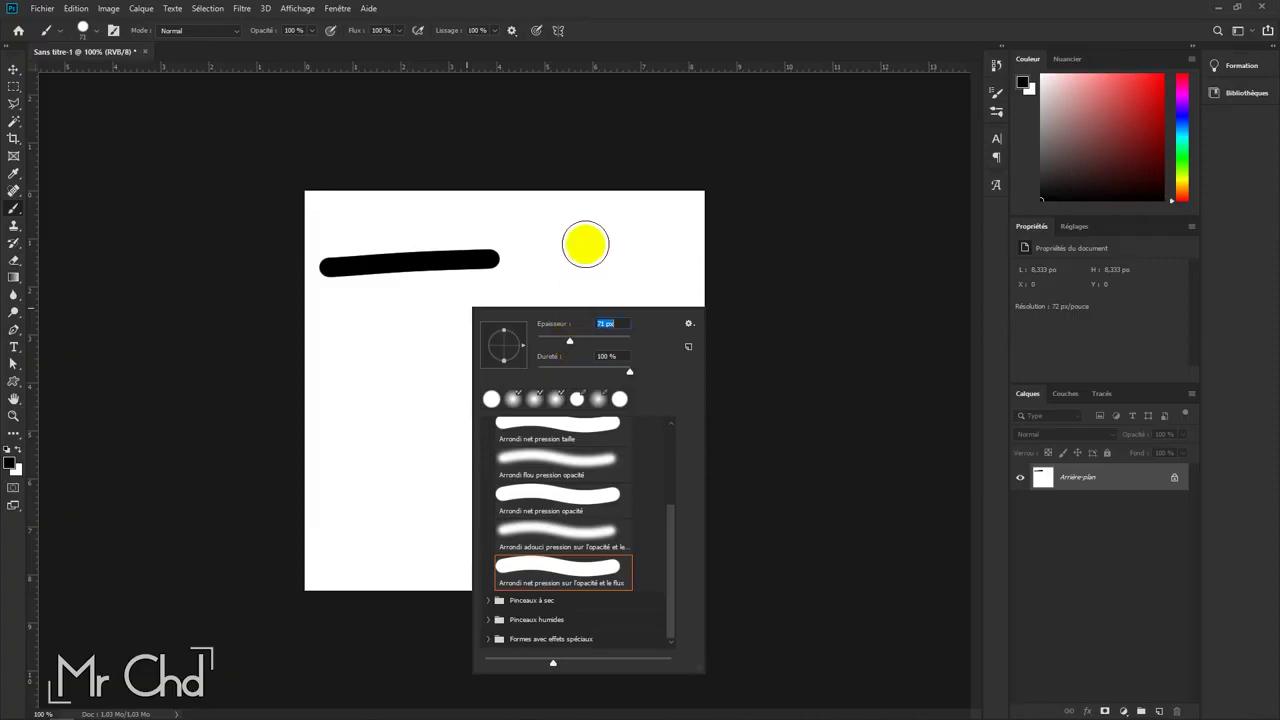
left_click_drag(545, 258, 592, 240)
Step: Set brush Hardness to 0% and paint a soft-edged black stroke below the line
right_click(502, 298)
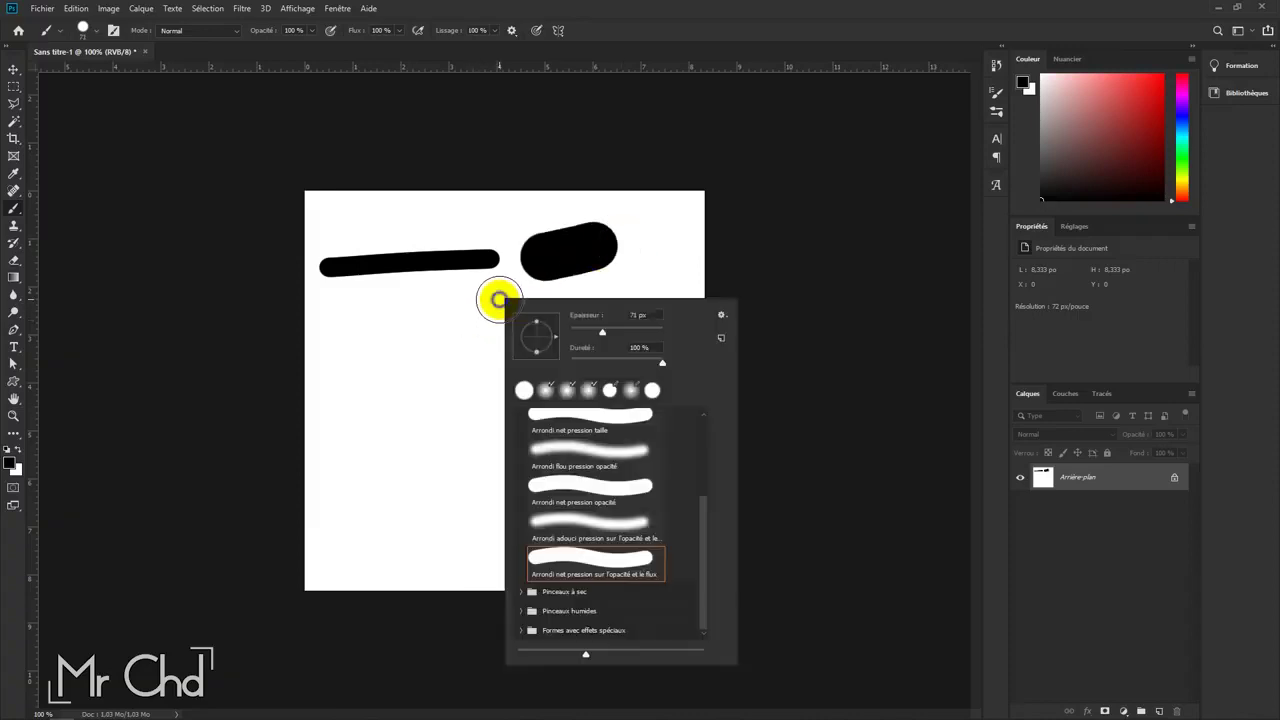
left_click(660, 367)
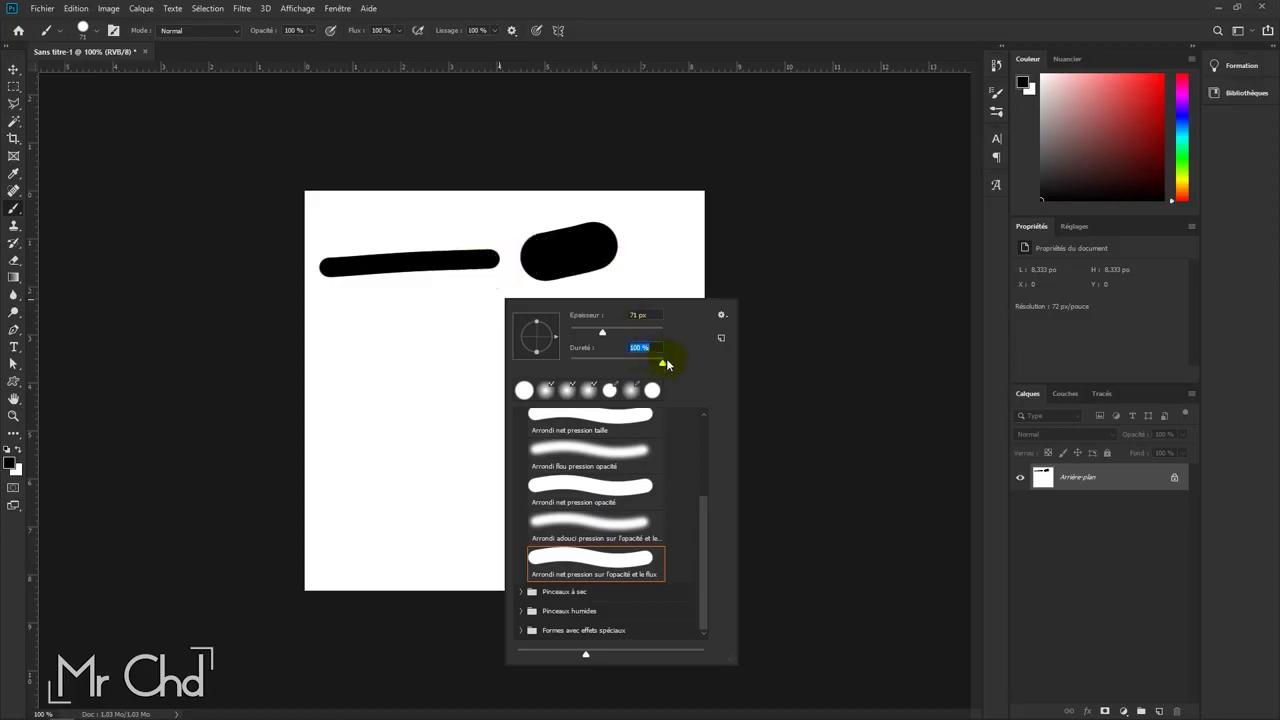
left_click_drag(661, 364, 571, 364)
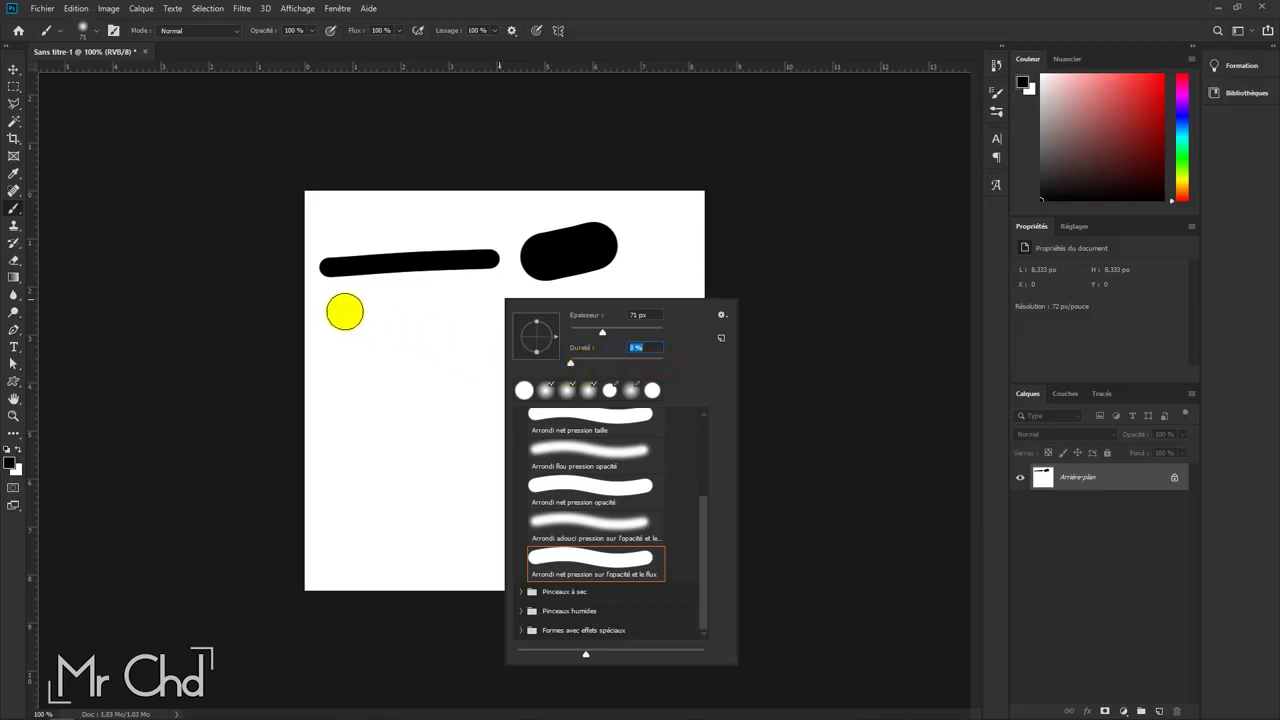
left_click(346, 311)
left_click_drag(354, 308, 499, 320)
mouse_move(371, 323)
left_mouse_down()
mouse_move(471, 331)
mouse_move(335, 333)
left_mouse_up()
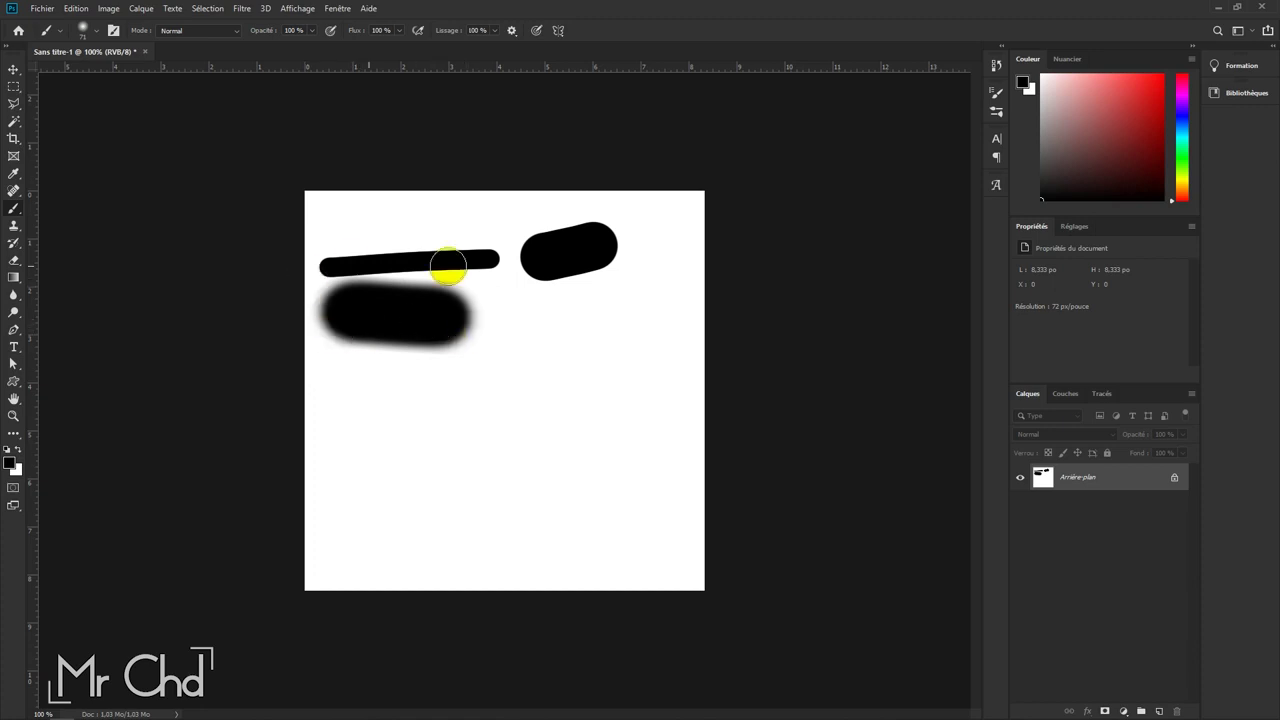
left_click_drag(320, 314, 443, 306)
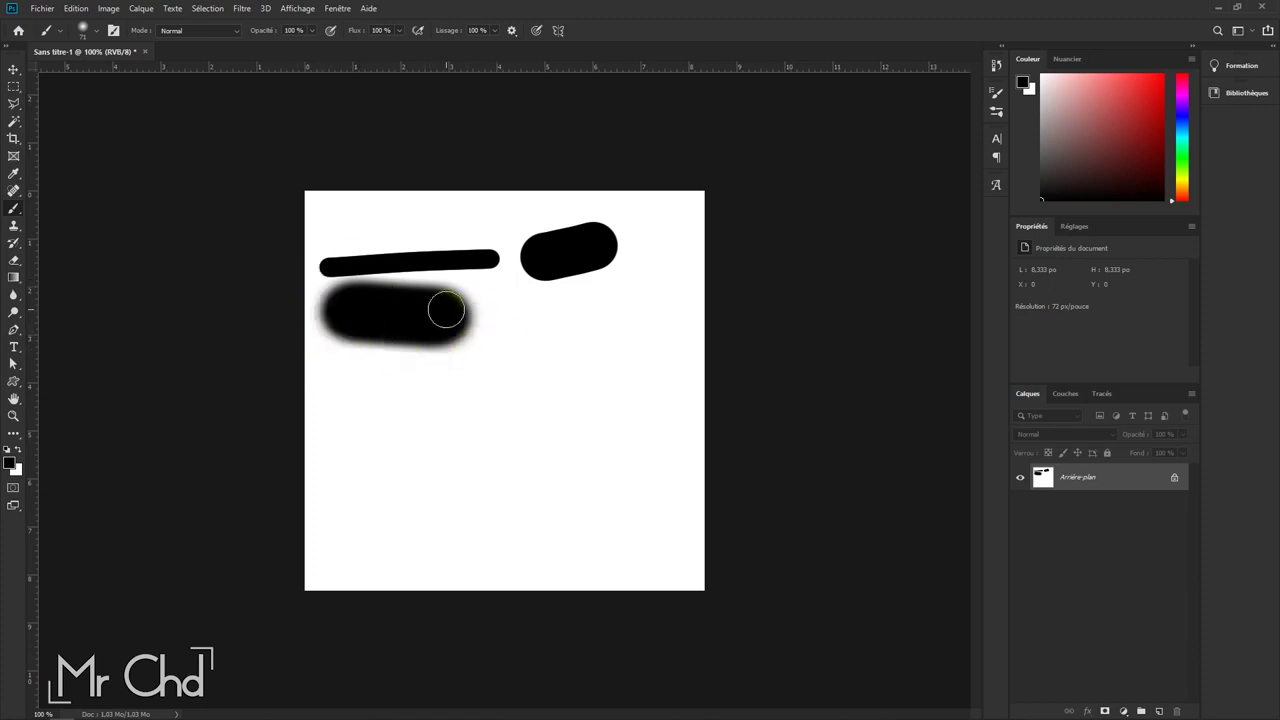
Step: Set Brush Tip Shape to Hardness 100%, Spacing about 147%, size 35 px, and paint a dot row
left_click(114, 31)
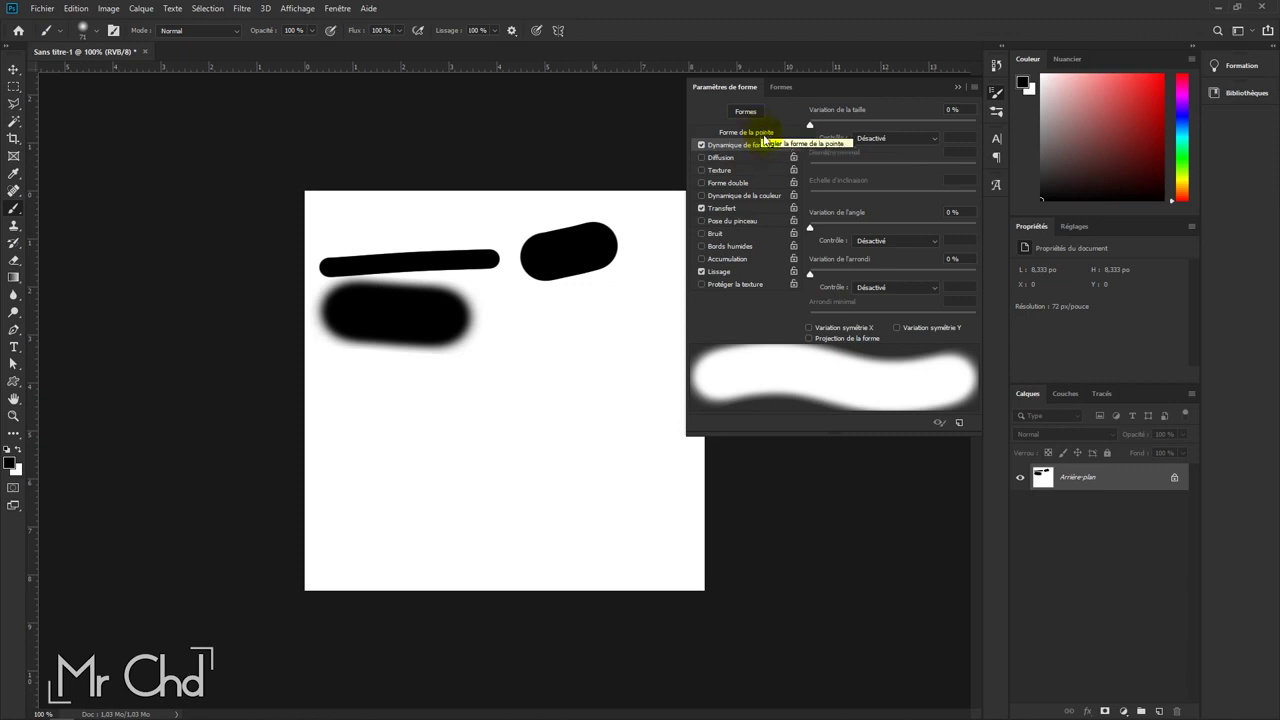
left_click(752, 134)
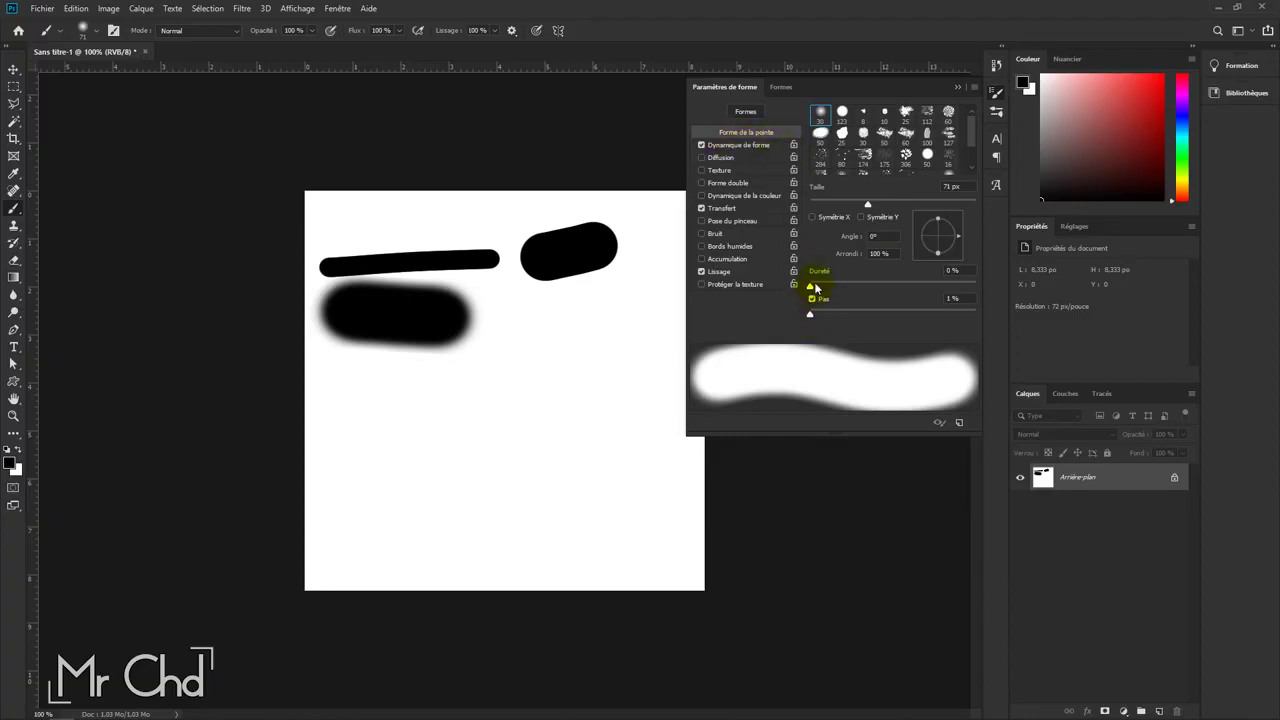
left_click_drag(811, 287, 1002, 291)
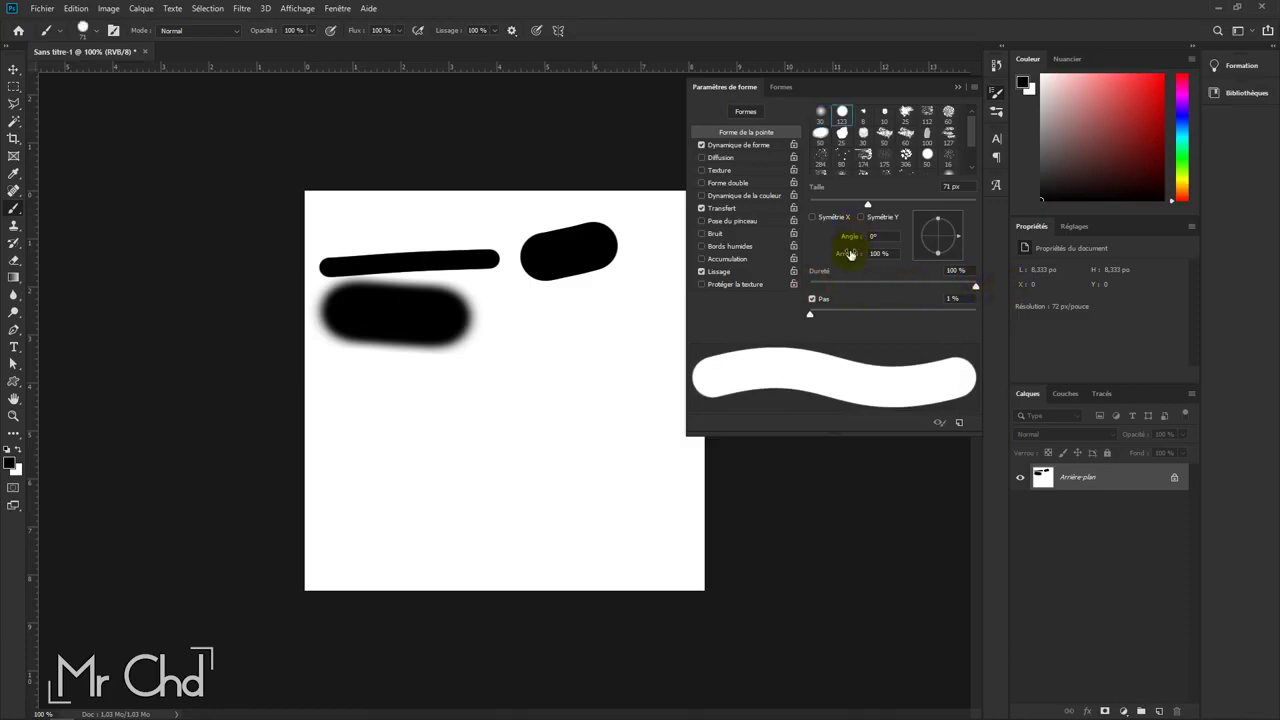
left_click_drag(810, 314, 929, 314)
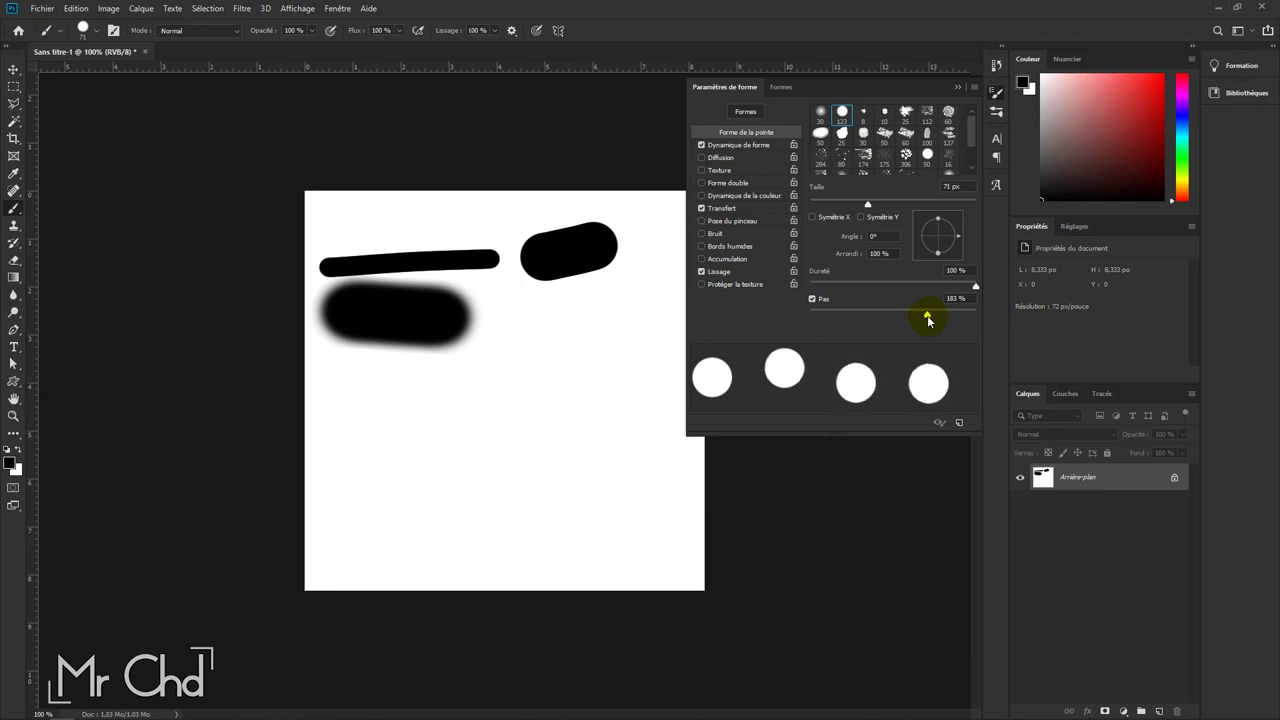
left_click_drag(929, 318, 912, 320)
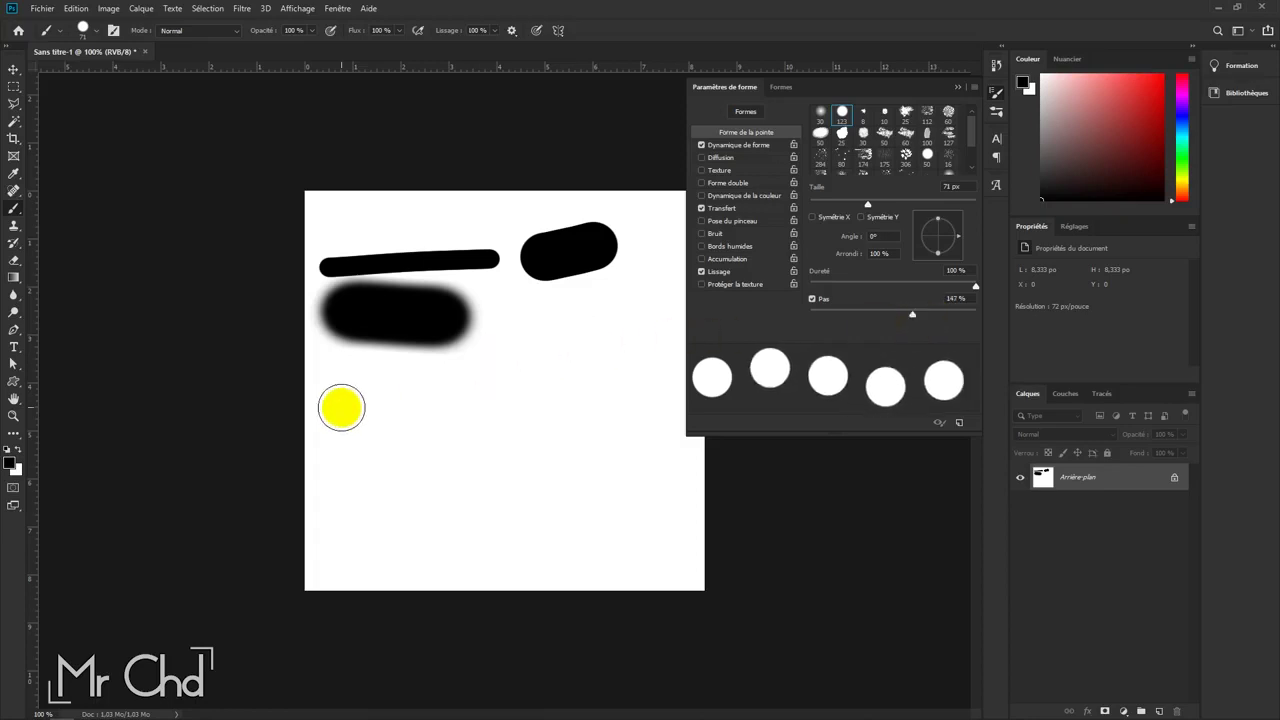
mouse_move(446, 402)
left_mouse_down()
mouse_move(423, 403)
mouse_move(610, 386)
left_mouse_up()
left_click(333, 396)
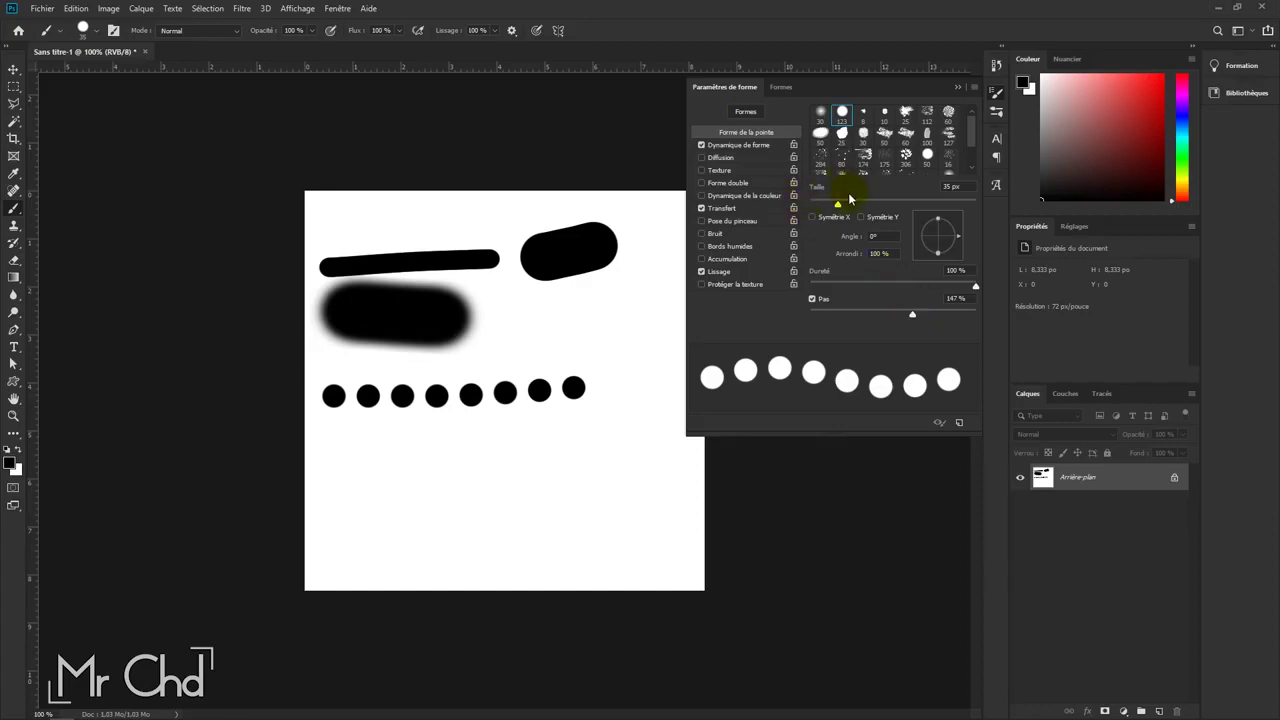
Step: In Shape Dynamics, try size, minimum diameter, angle and roundness jitter, then return them to 0%
left_click(751, 146)
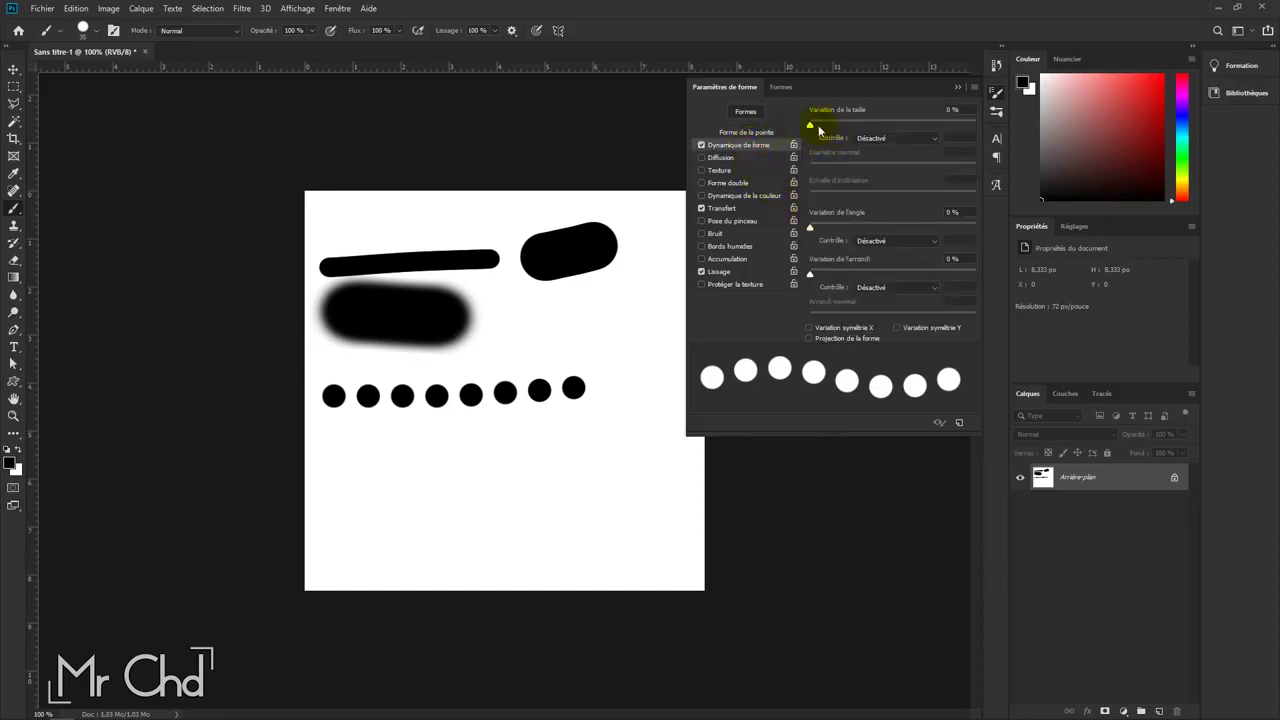
left_click_drag(811, 125, 990, 126)
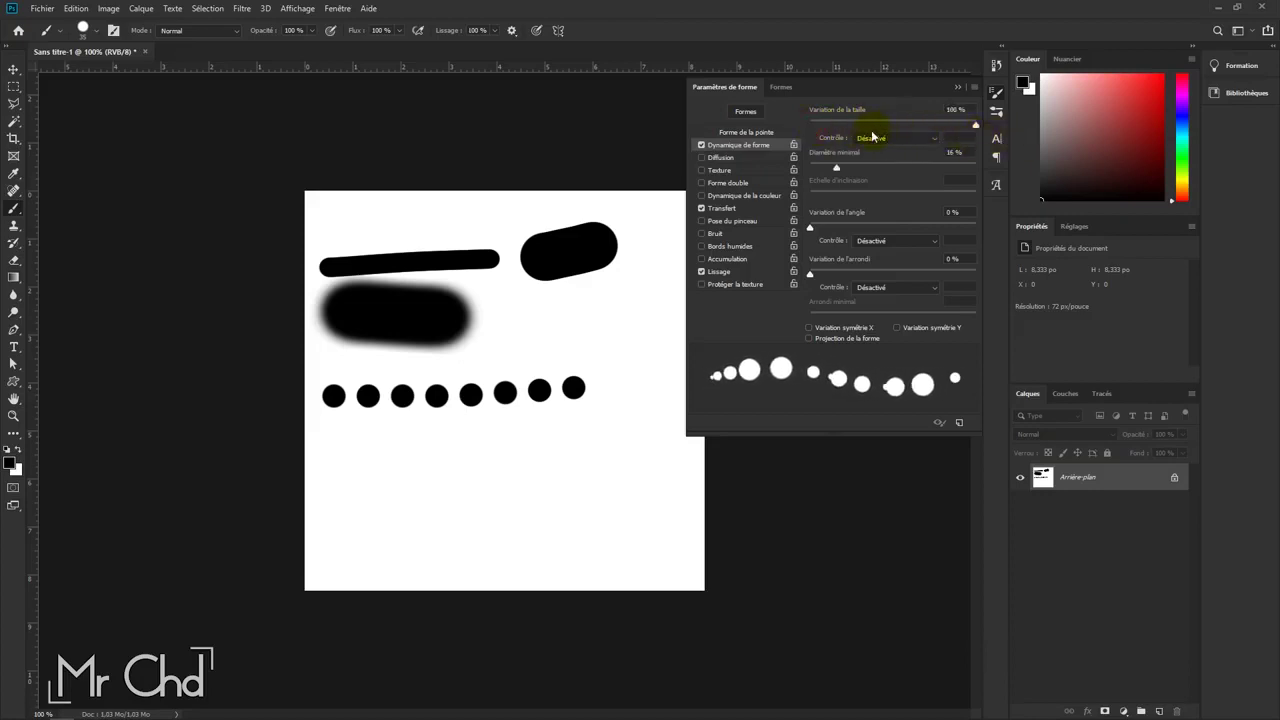
left_click_drag(975, 127, 914, 126)
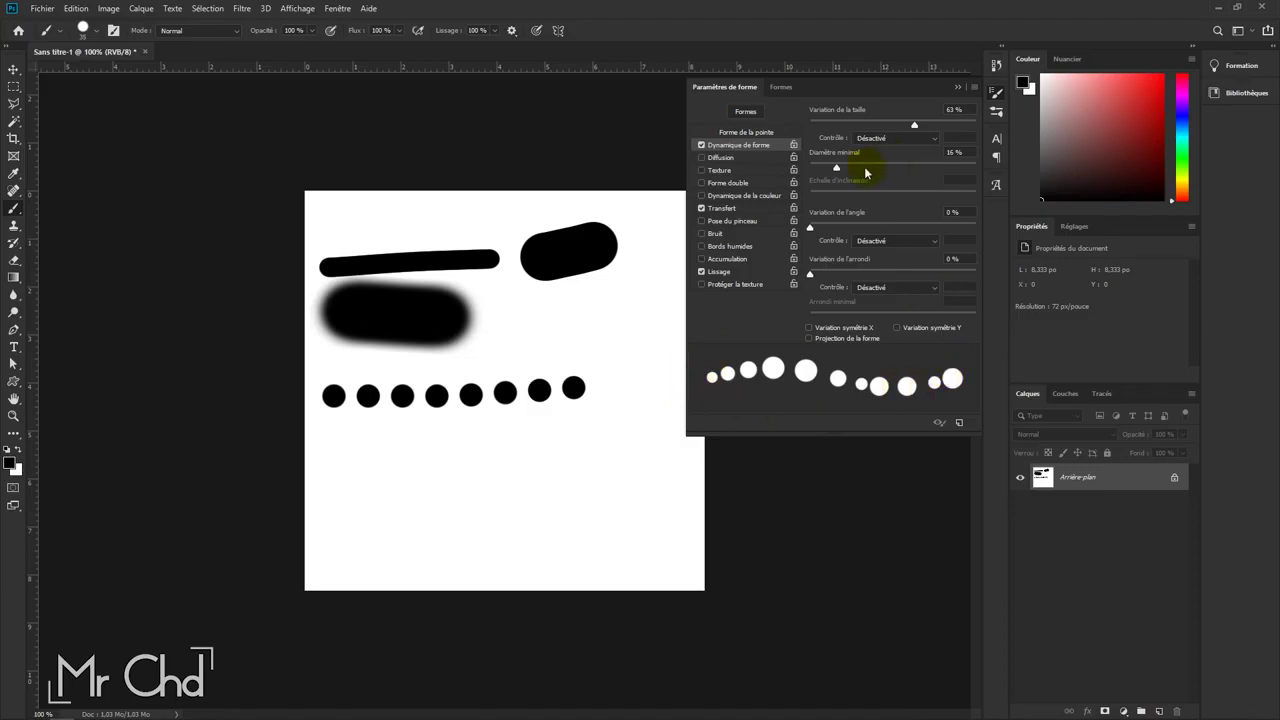
mouse_move(837, 172)
left_mouse_down()
mouse_move(1019, 180)
mouse_move(871, 170)
left_mouse_up()
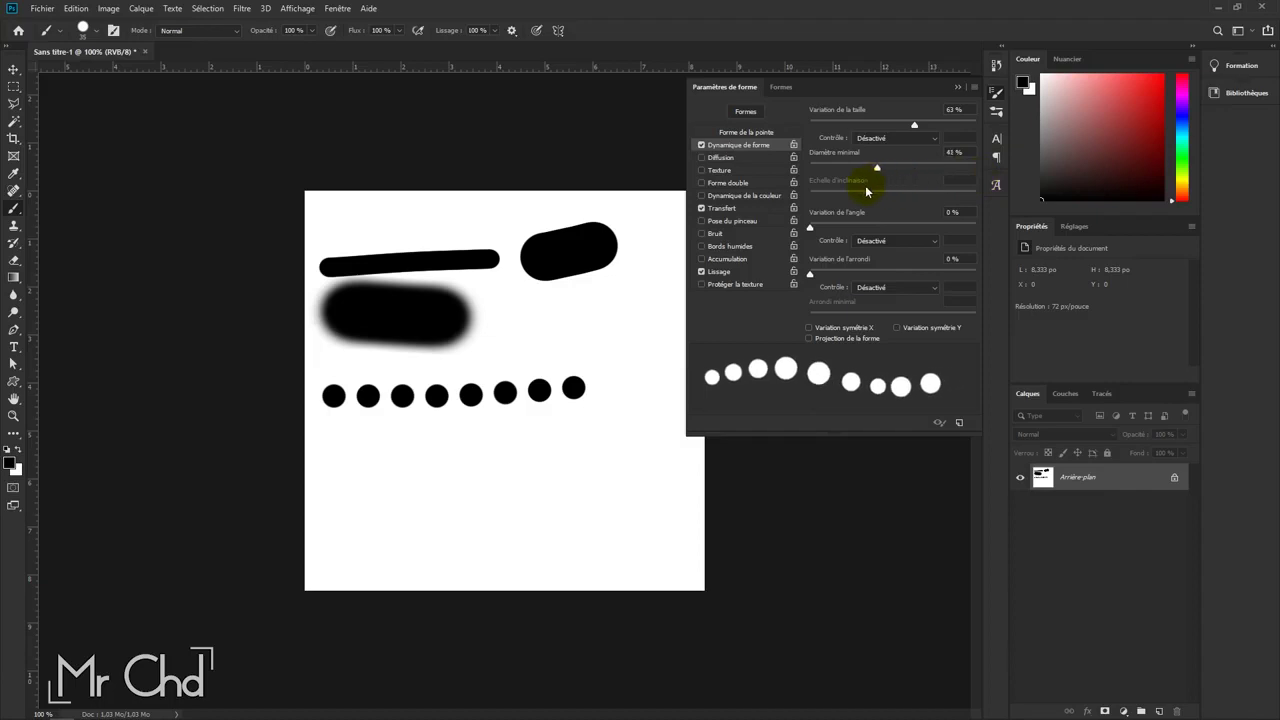
mouse_move(1023, 176)
left_mouse_down()
mouse_move(1239, 176)
mouse_move(889, 180)
left_mouse_up()
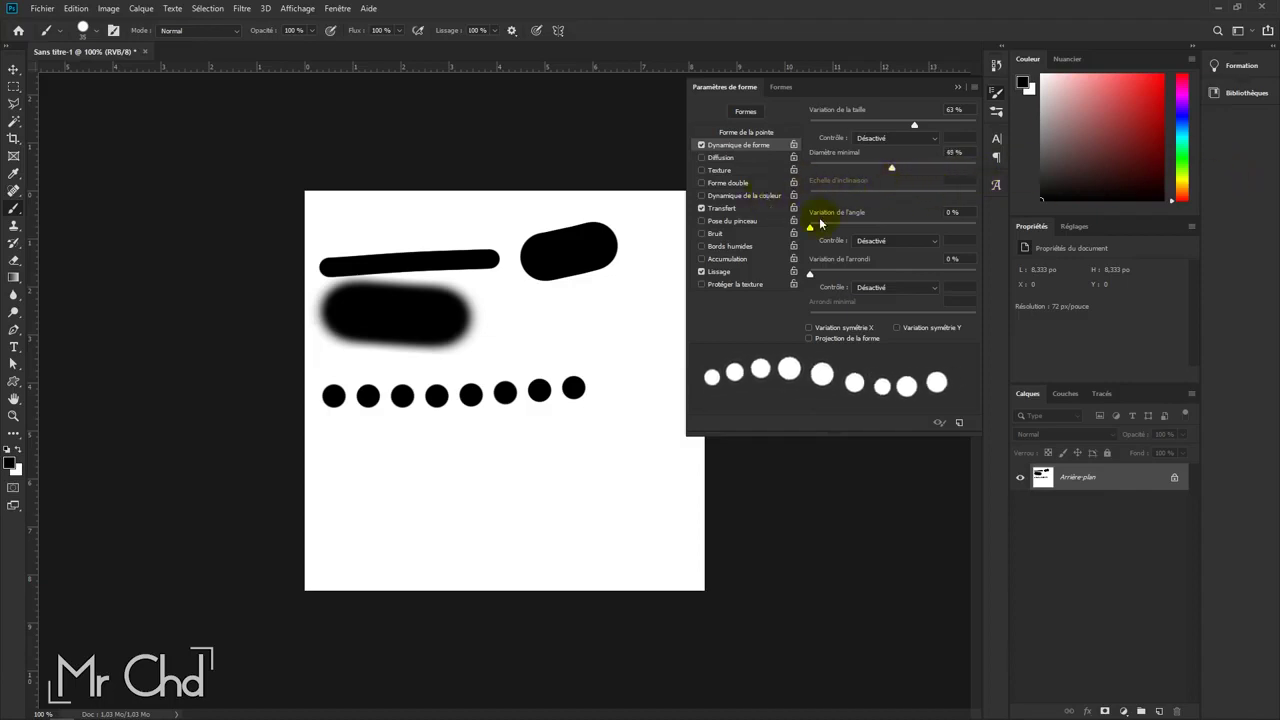
mouse_move(811, 229)
left_mouse_down()
mouse_move(932, 237)
mouse_move(866, 228)
left_mouse_up()
mouse_move(810, 273)
left_mouse_down()
mouse_move(942, 273)
mouse_move(904, 273)
left_mouse_up()
mouse_move(868, 231)
left_mouse_down()
mouse_move(951, 231)
mouse_move(839, 224)
left_mouse_up()
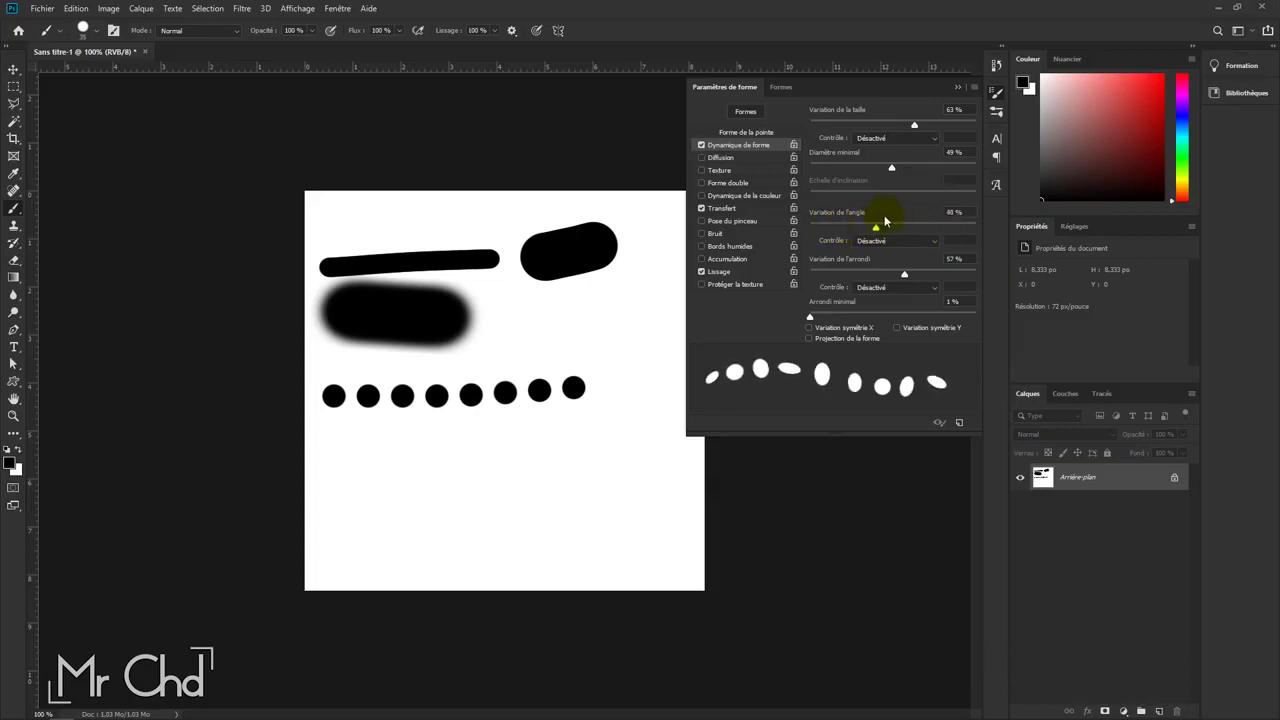
mouse_move(839, 229)
left_mouse_down()
mouse_move(877, 227)
mouse_move(810, 229)
left_mouse_up()
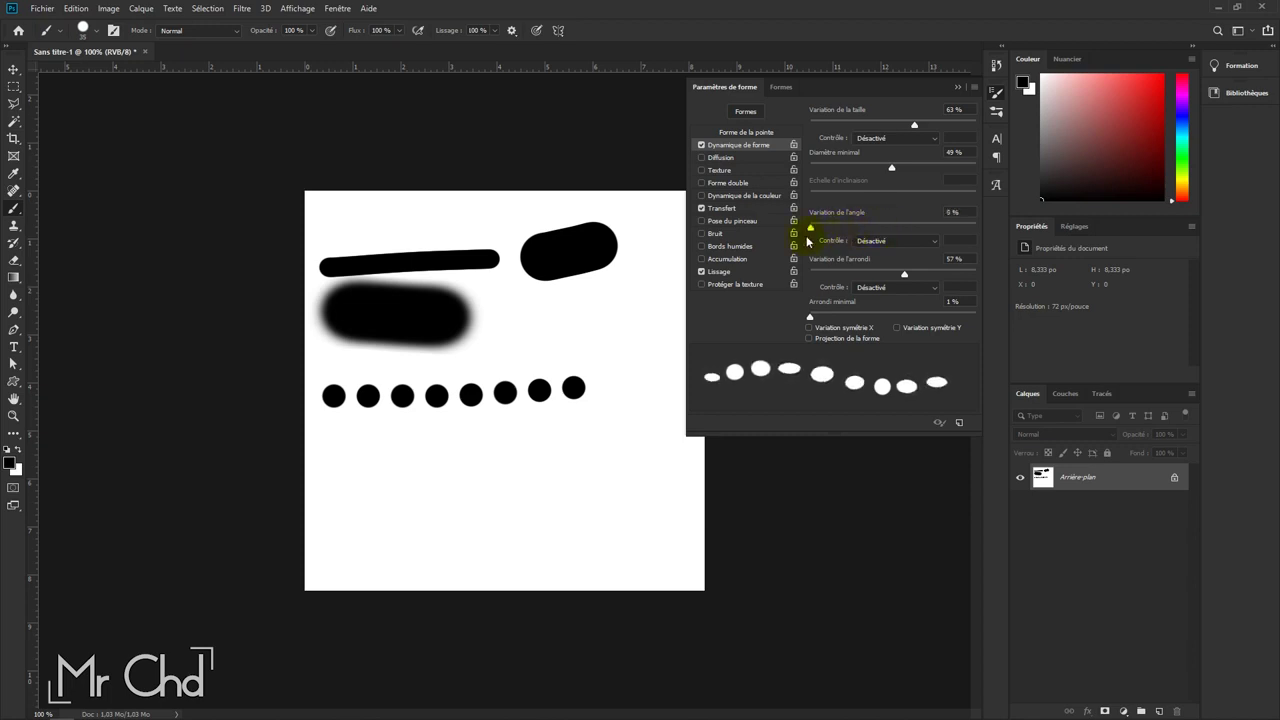
left_click_drag(899, 283, 823, 275)
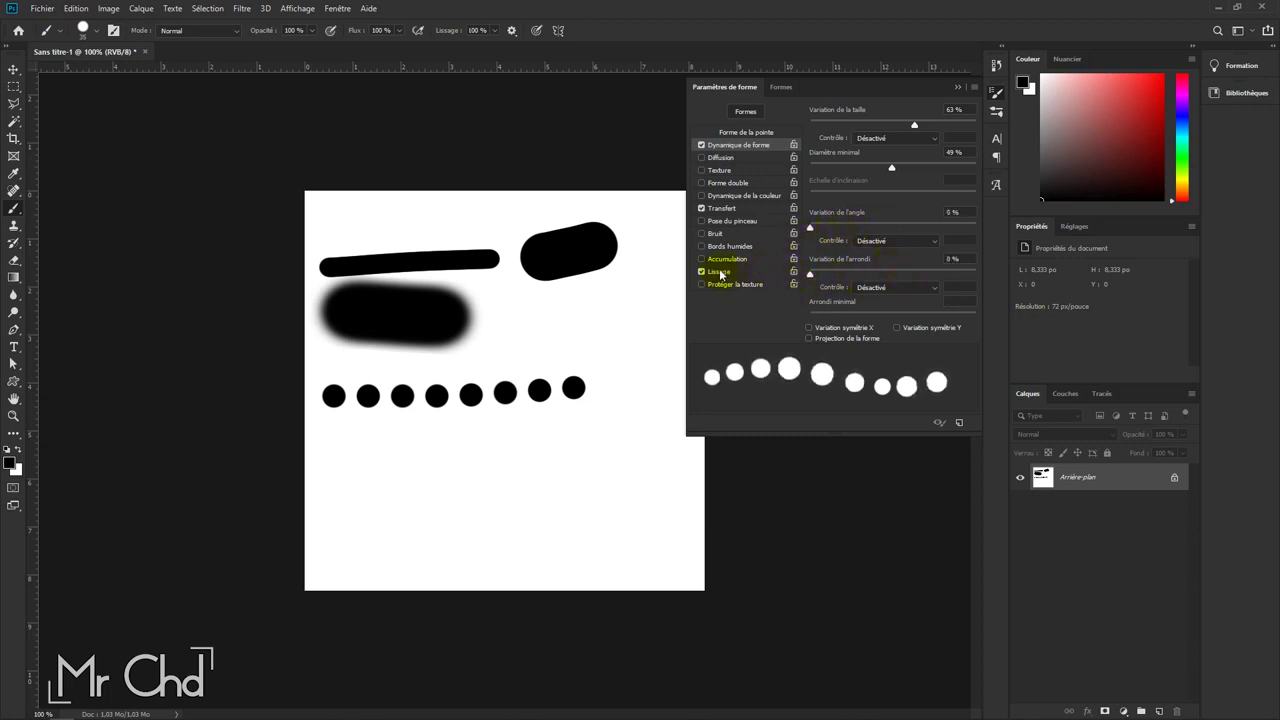
left_click_drag(917, 126, 740, 128)
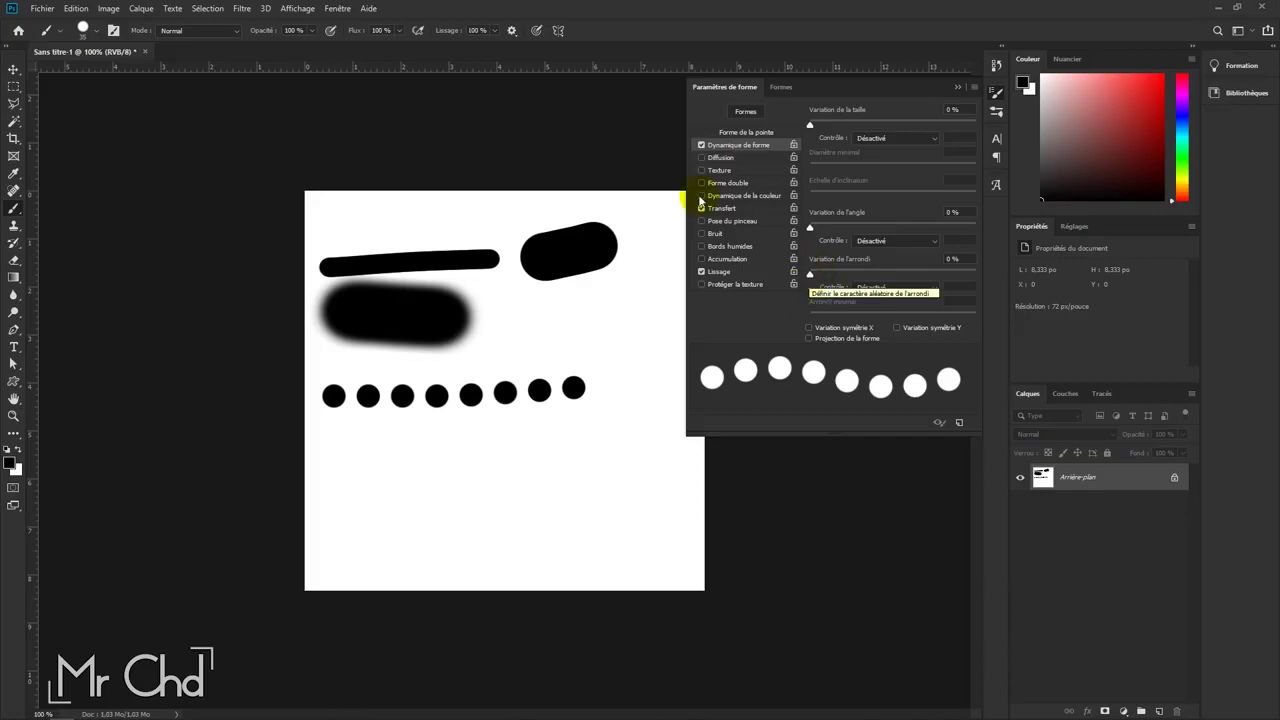
Step: Enable Scattering on both axes and paint a row of scattered black dots
left_click(743, 160)
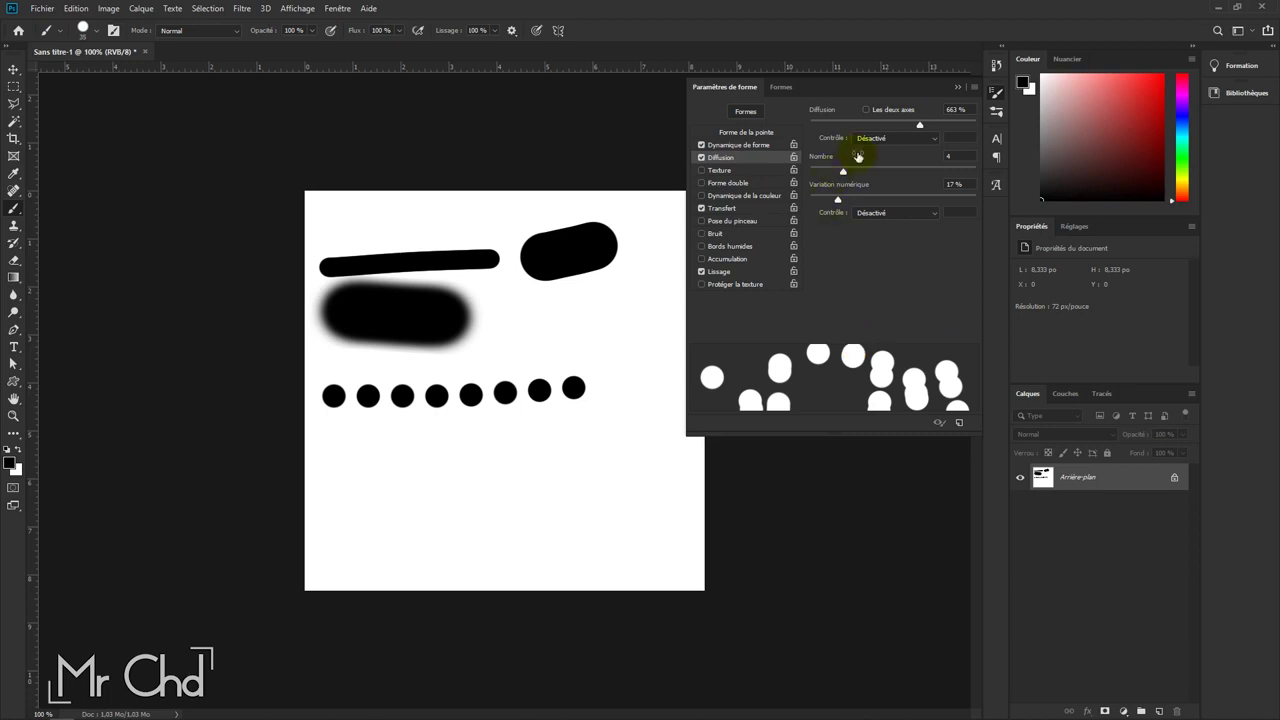
left_click(872, 111)
left_click(875, 112)
left_click(875, 111)
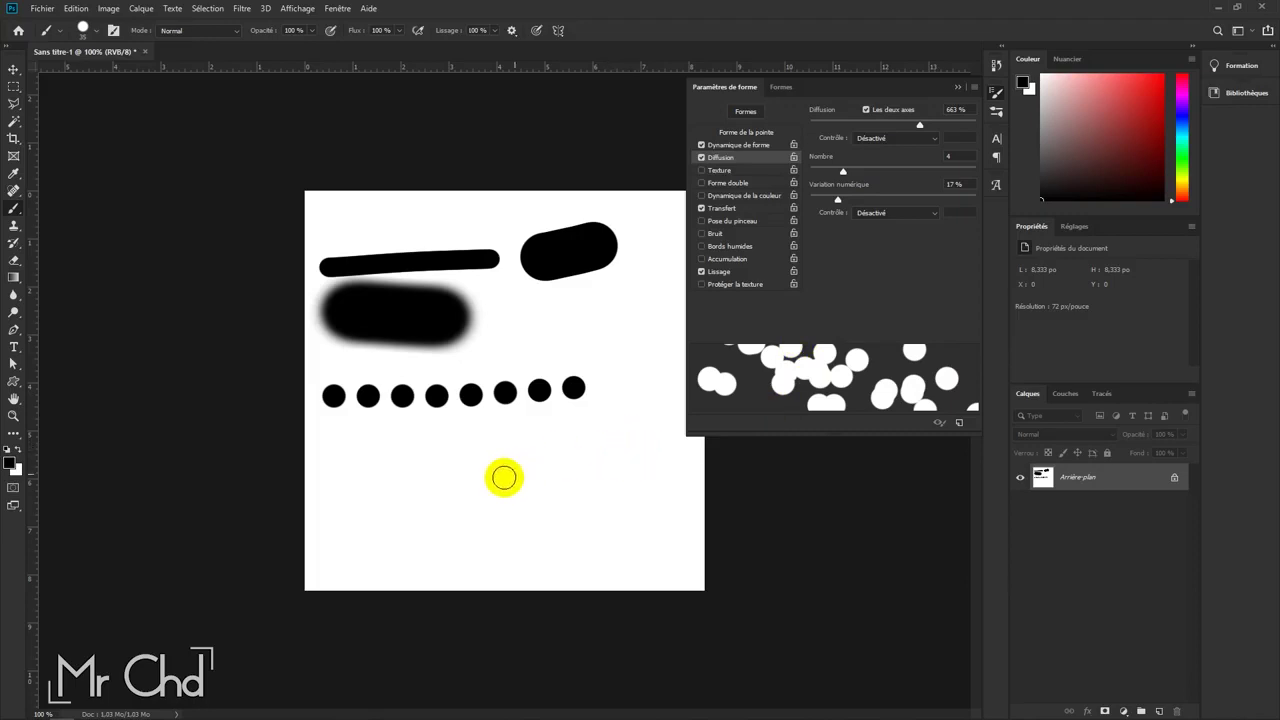
left_click_drag(346, 460, 517, 385)
key("ctrl+z")
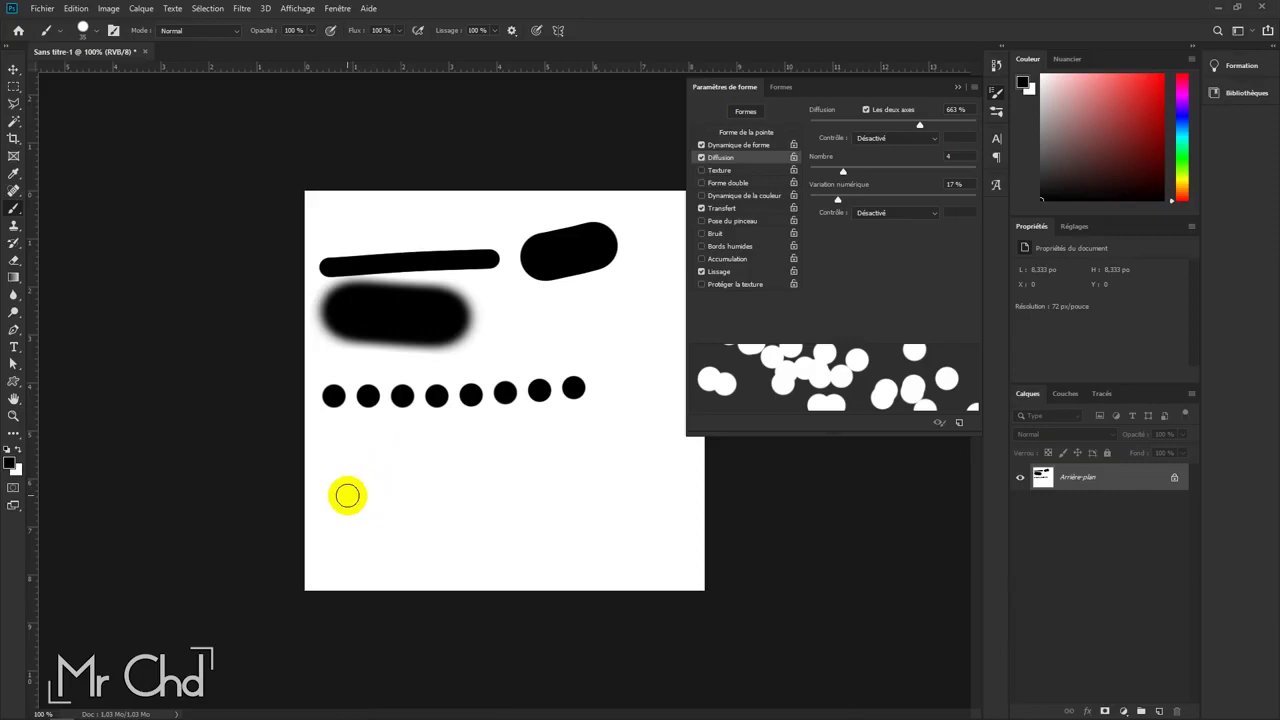
left_click_drag(349, 480, 611, 483)
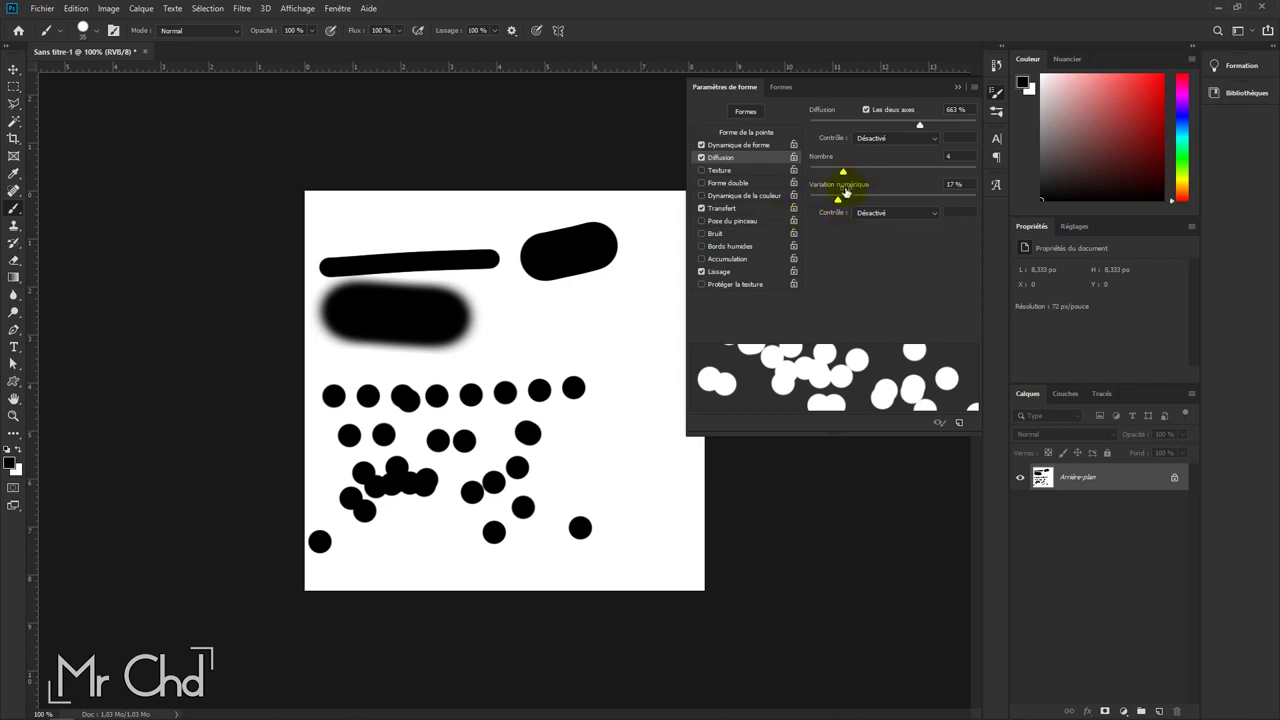
Step: Vary the Scatter and Count sliders, ending with scatter near zero and count 3
left_click_drag(842, 171, 874, 171)
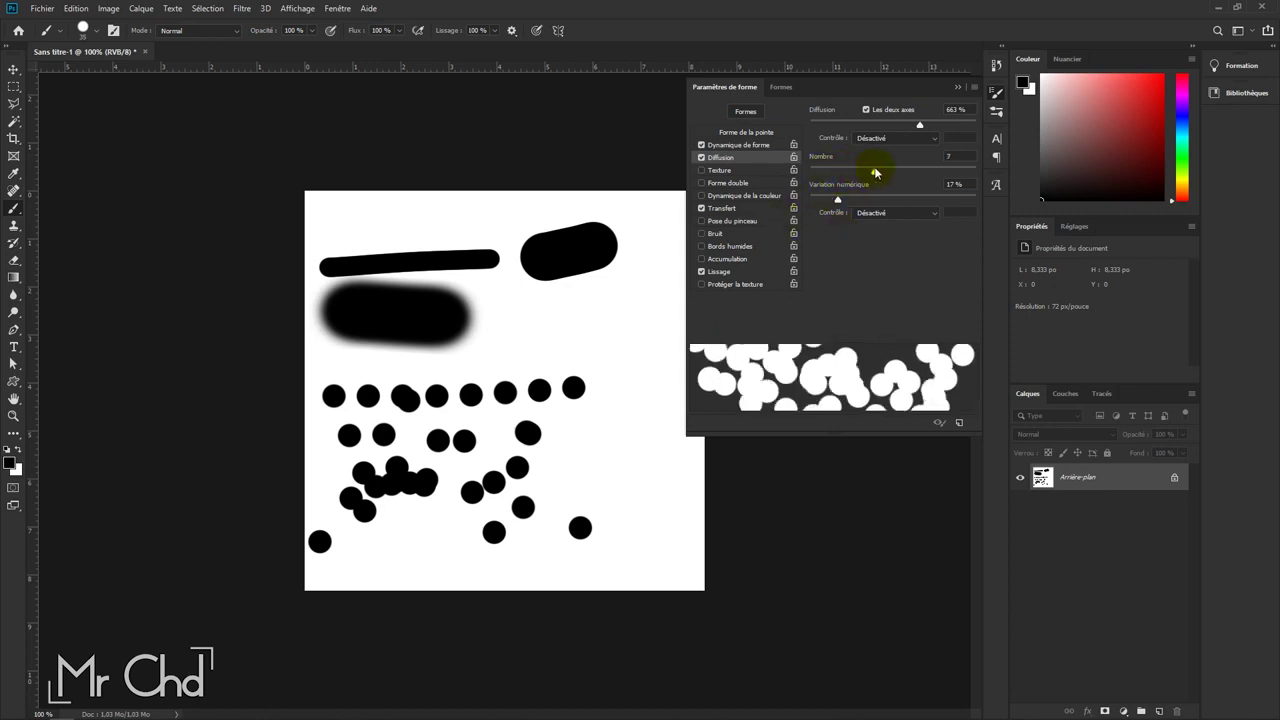
left_click(884, 110)
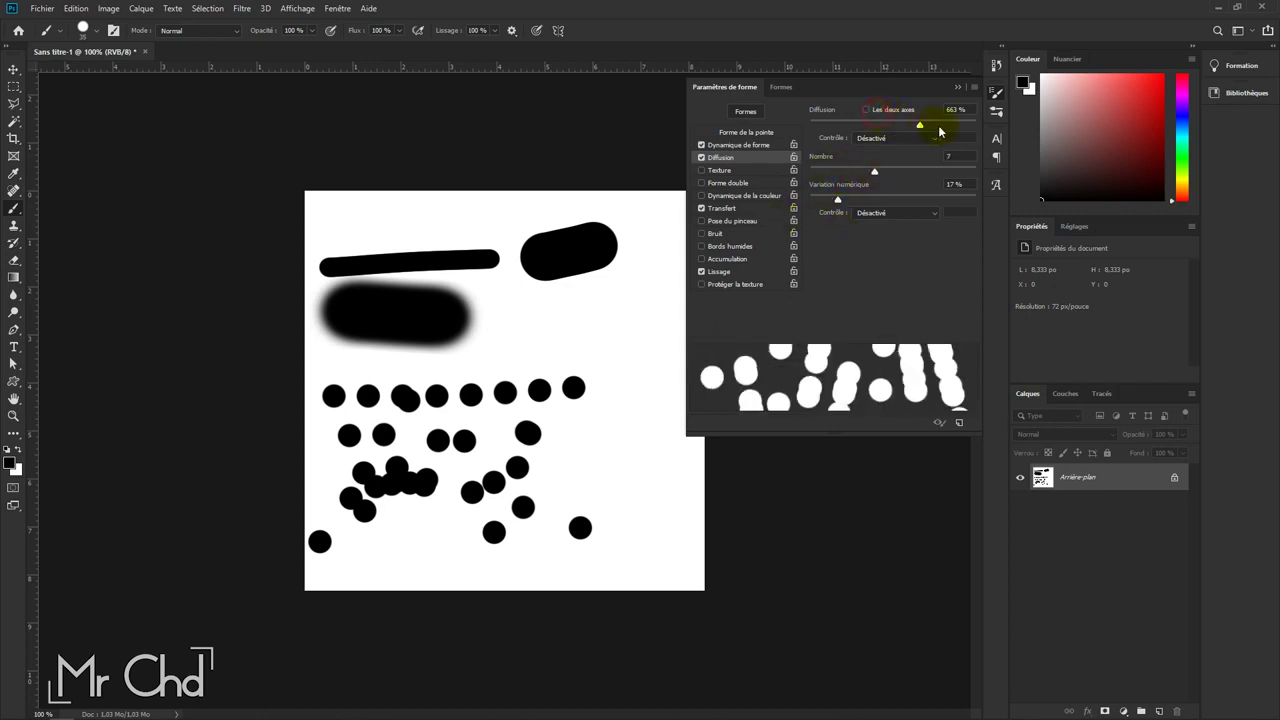
left_click_drag(924, 128, 800, 135)
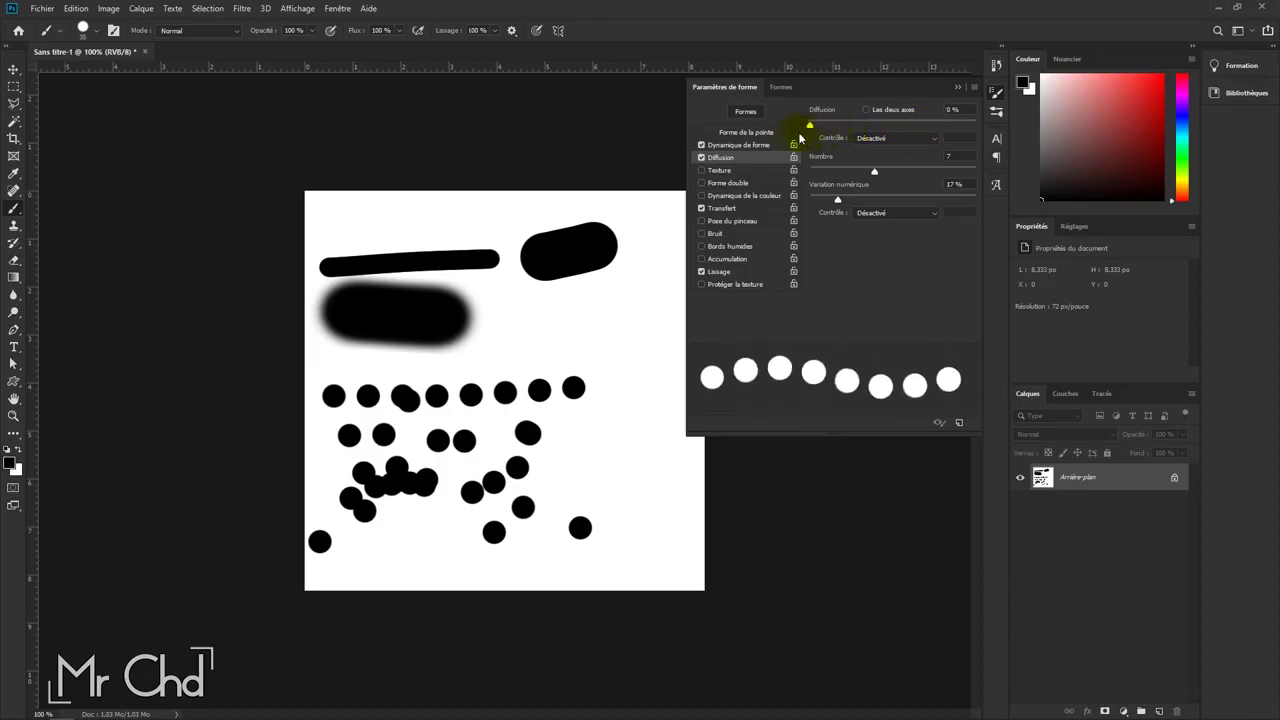
left_click(875, 172)
left_click_drag(875, 172, 894, 172)
left_click_drag(809, 126, 871, 128)
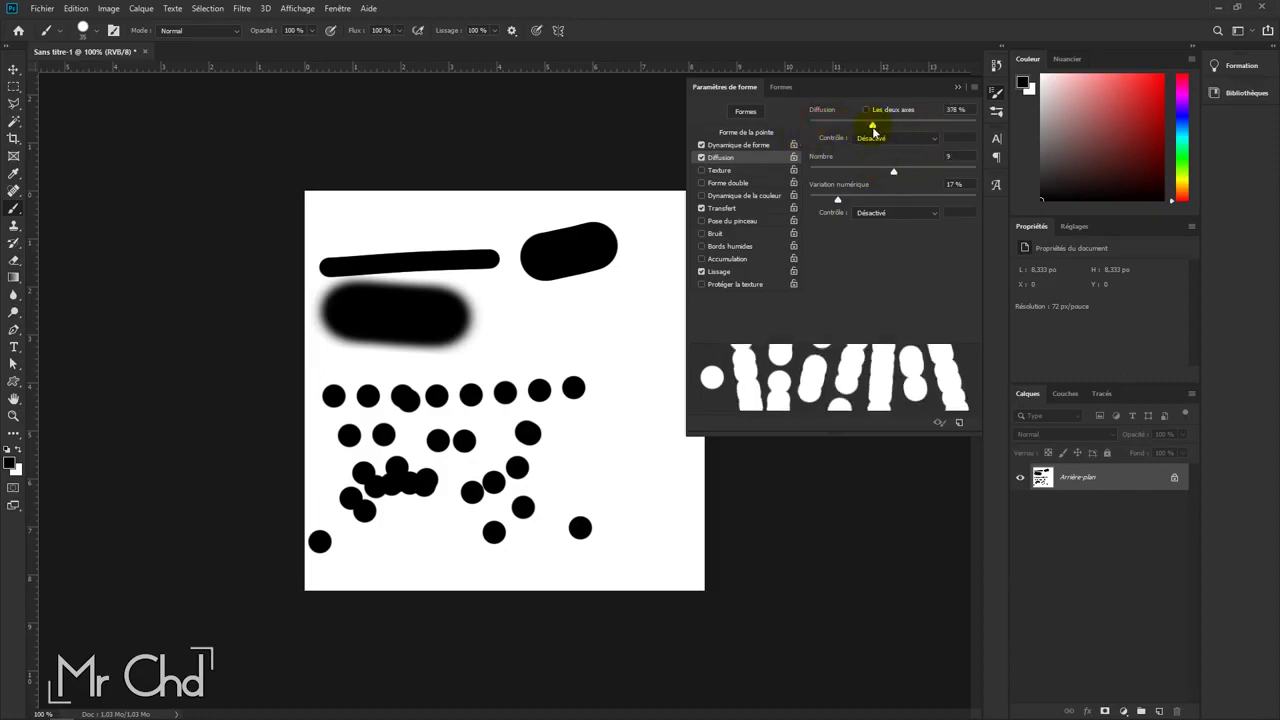
mouse_move(894, 172)
left_mouse_down()
mouse_move(812, 182)
mouse_move(1013, 183)
mouse_move(830, 174)
left_mouse_up()
left_click_drag(872, 125, 805, 128)
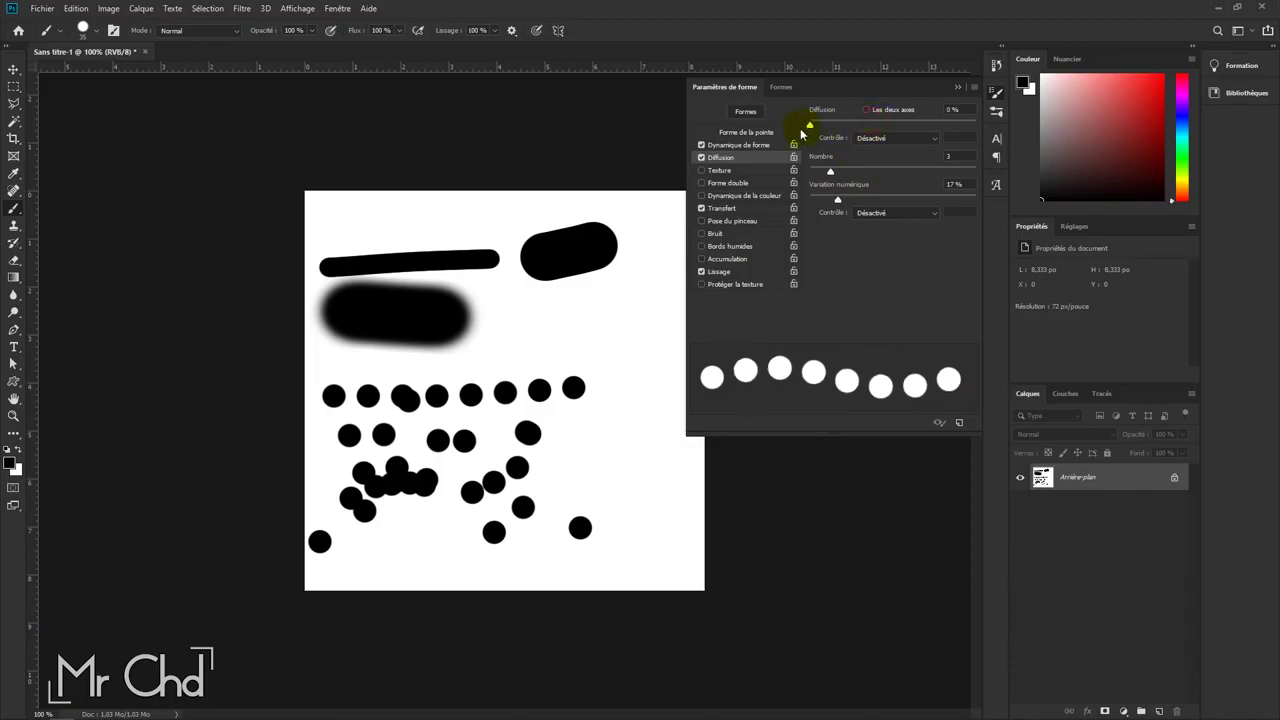
Step: Toggle Texture and Dual Brush on then off, close Brush Settings, and show blend modes
left_click(717, 172)
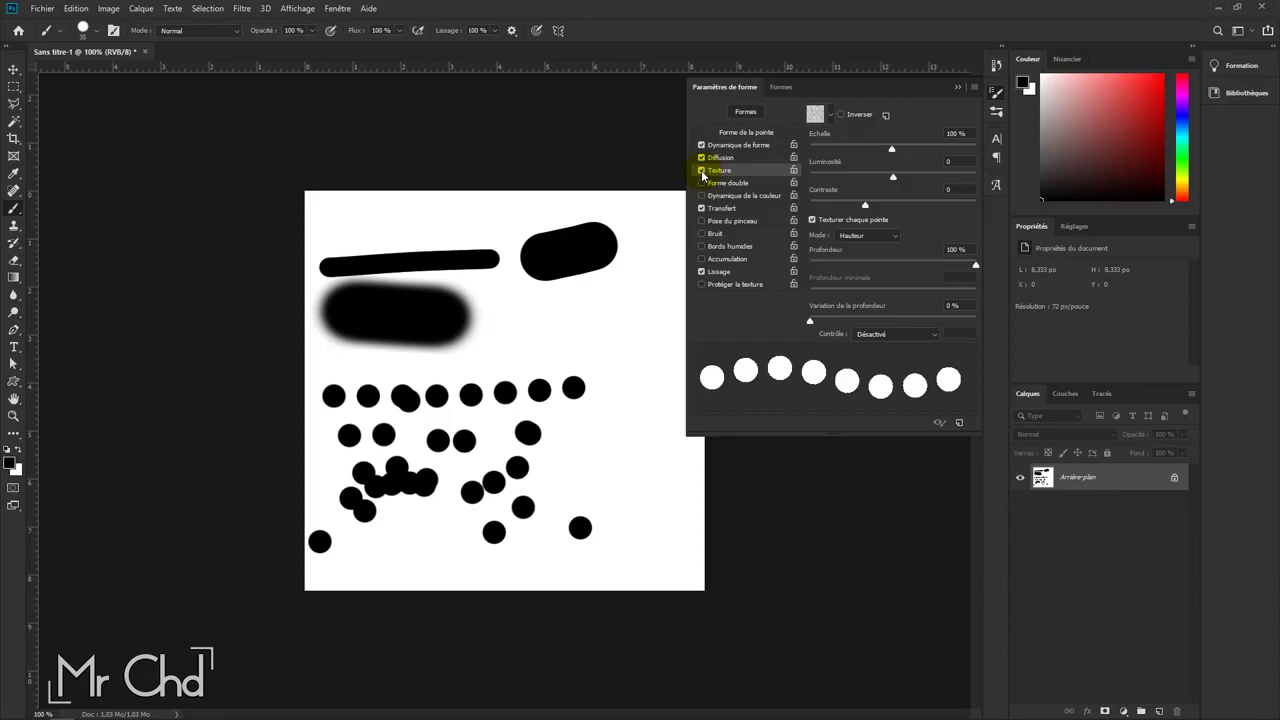
left_click(702, 172)
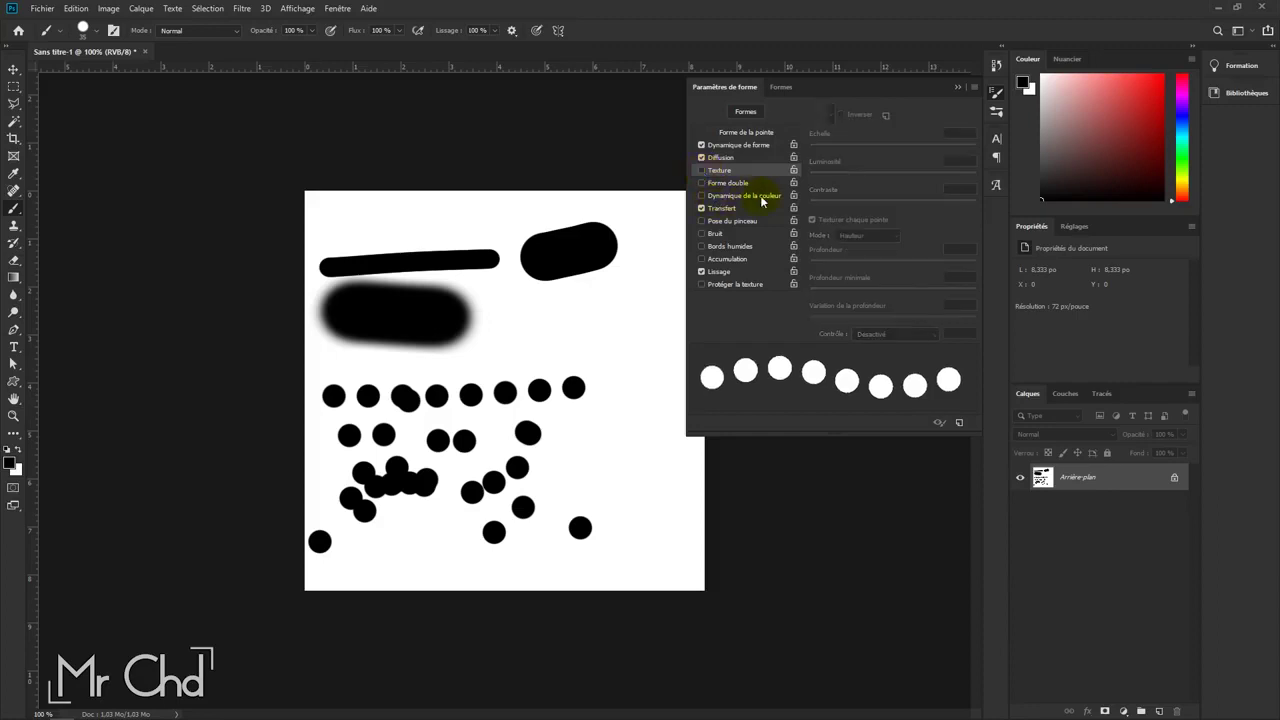
left_click(737, 183)
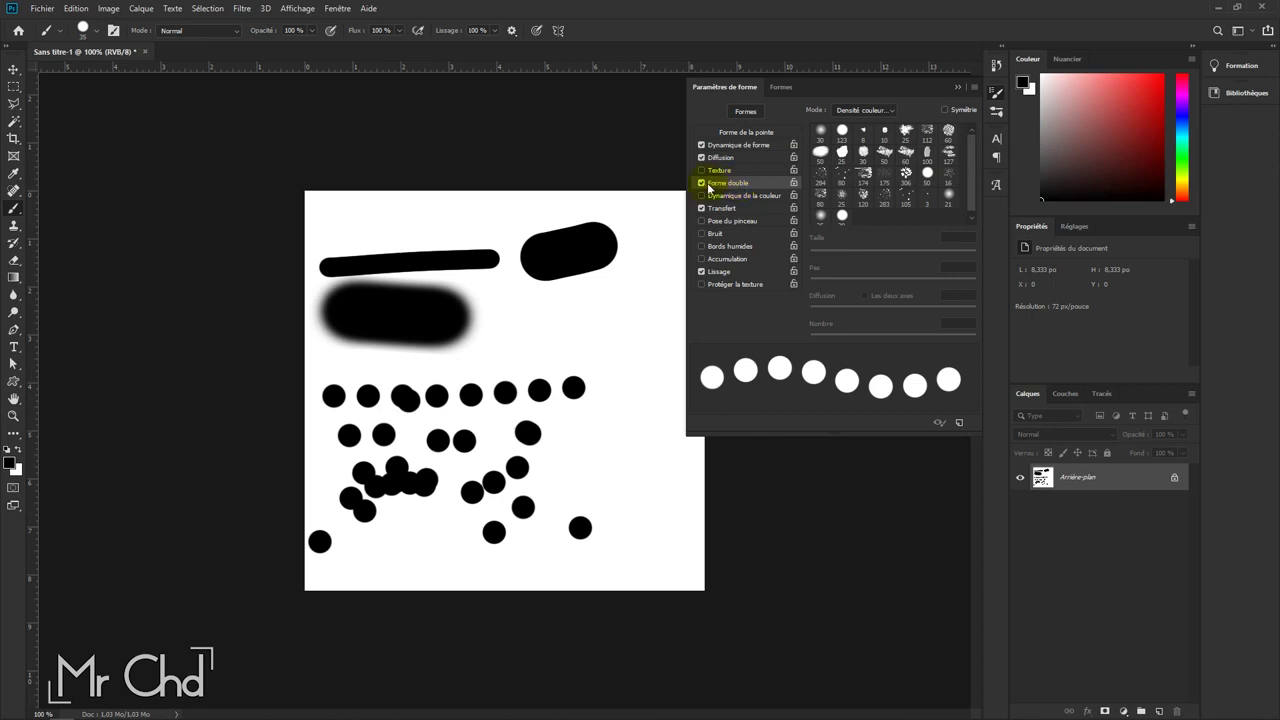
left_click(702, 184)
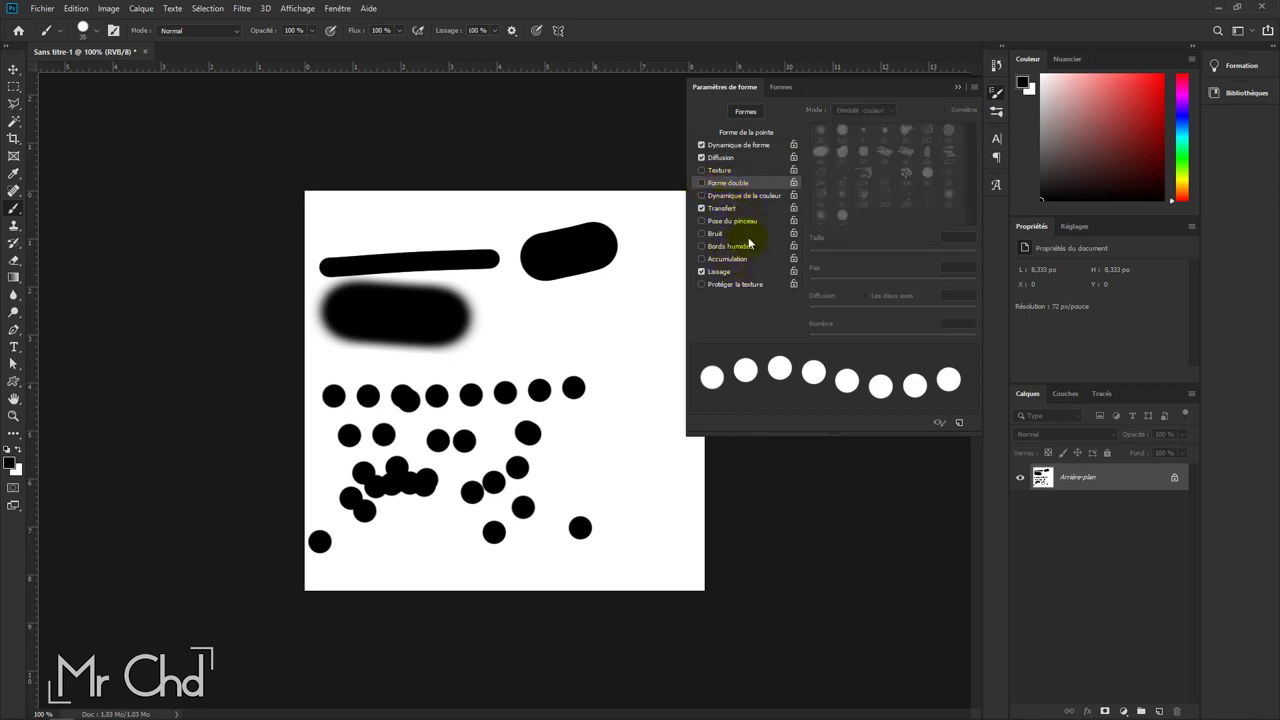
left_click(957, 87)
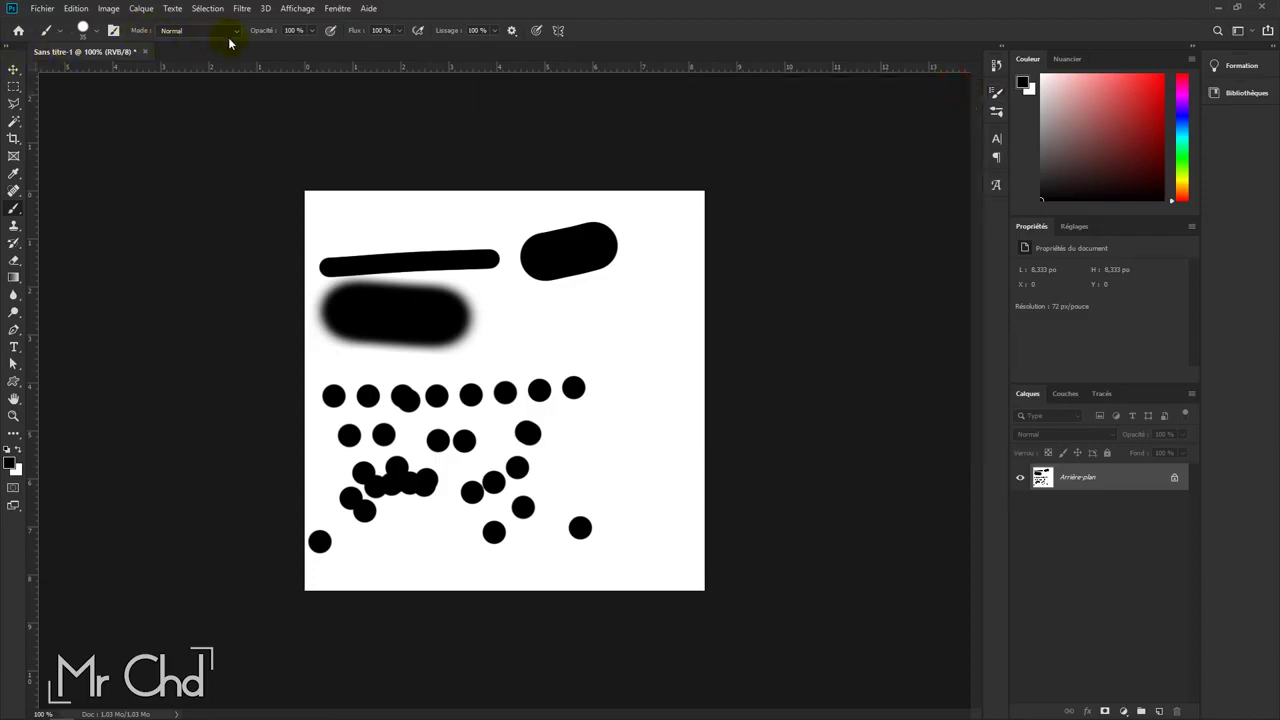
left_click(229, 35)
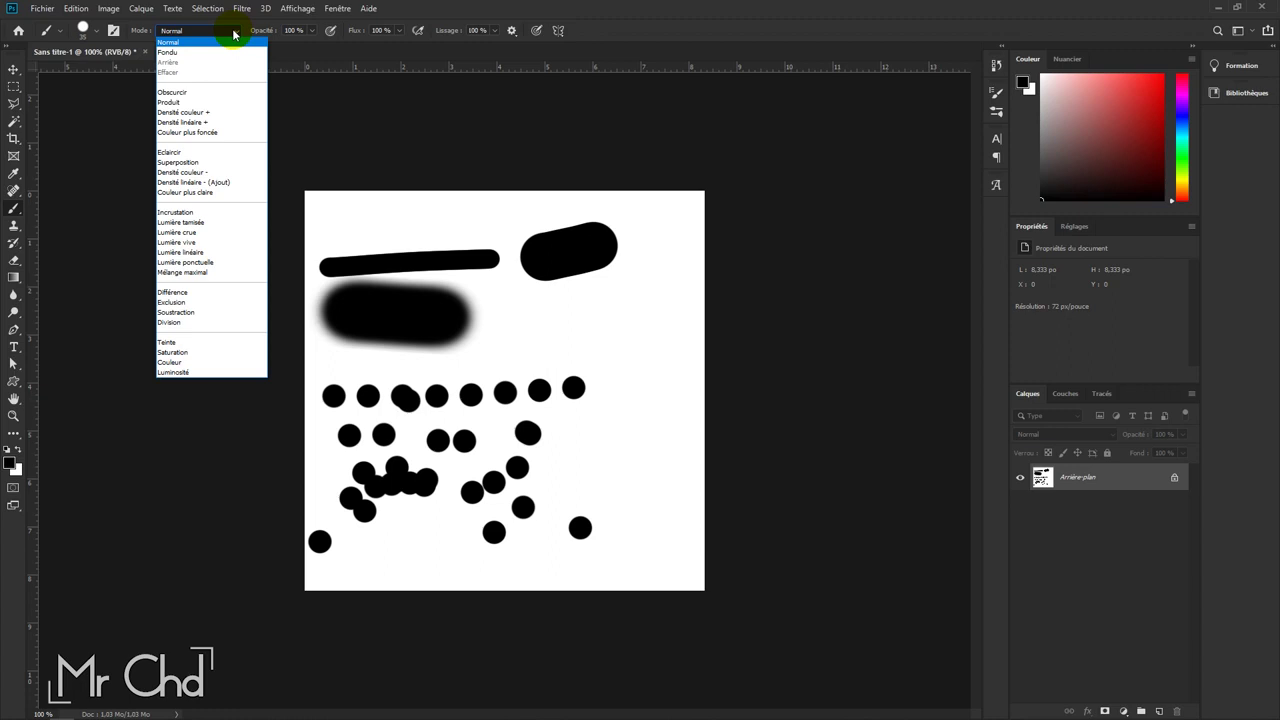
Step: Keep Normal mode, set the foreground to saturated blue, and paint a blue circle
left_click(233, 35)
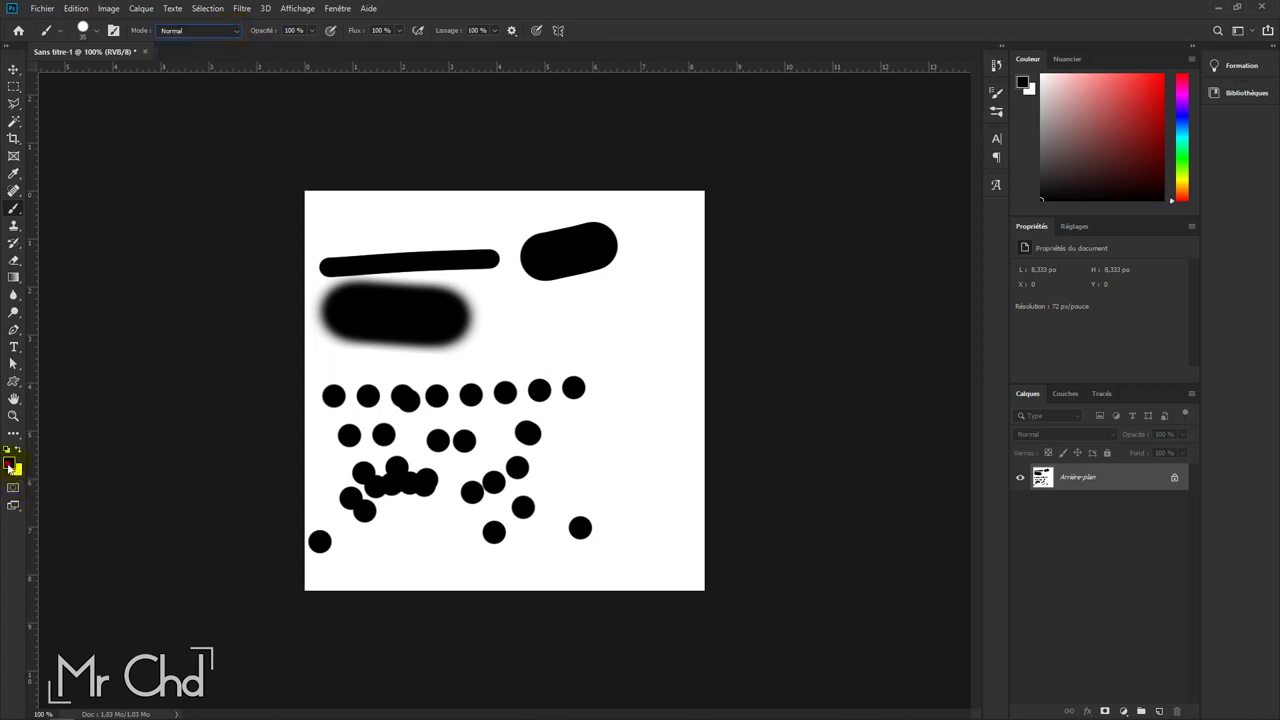
left_click(10, 465)
mouse_move(850, 455)
left_mouse_down()
mouse_move(864, 368)
mouse_move(783, 384)
left_mouse_up()
left_click(987, 358)
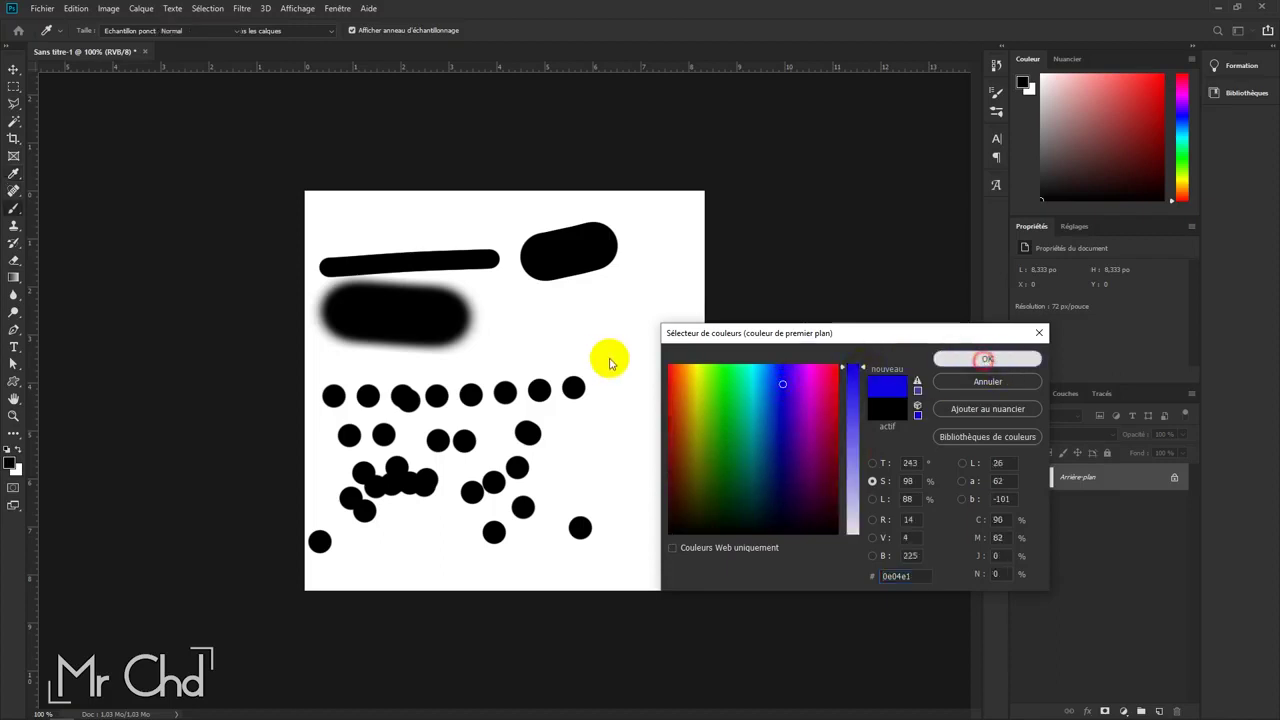
key("b")
left_click(555, 333)
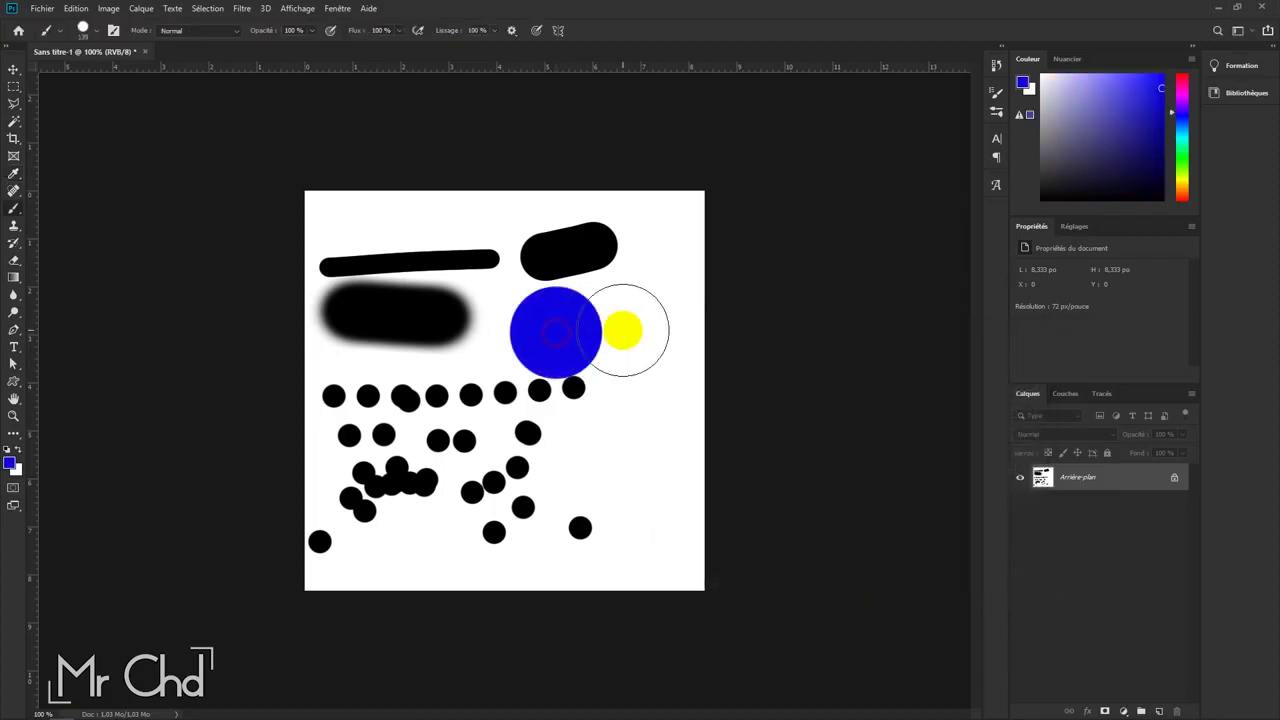
Step: Set foreground to bright green, switch to Eclaircir (Lighten) mode, and paint over the circle's right side
left_click(10, 463)
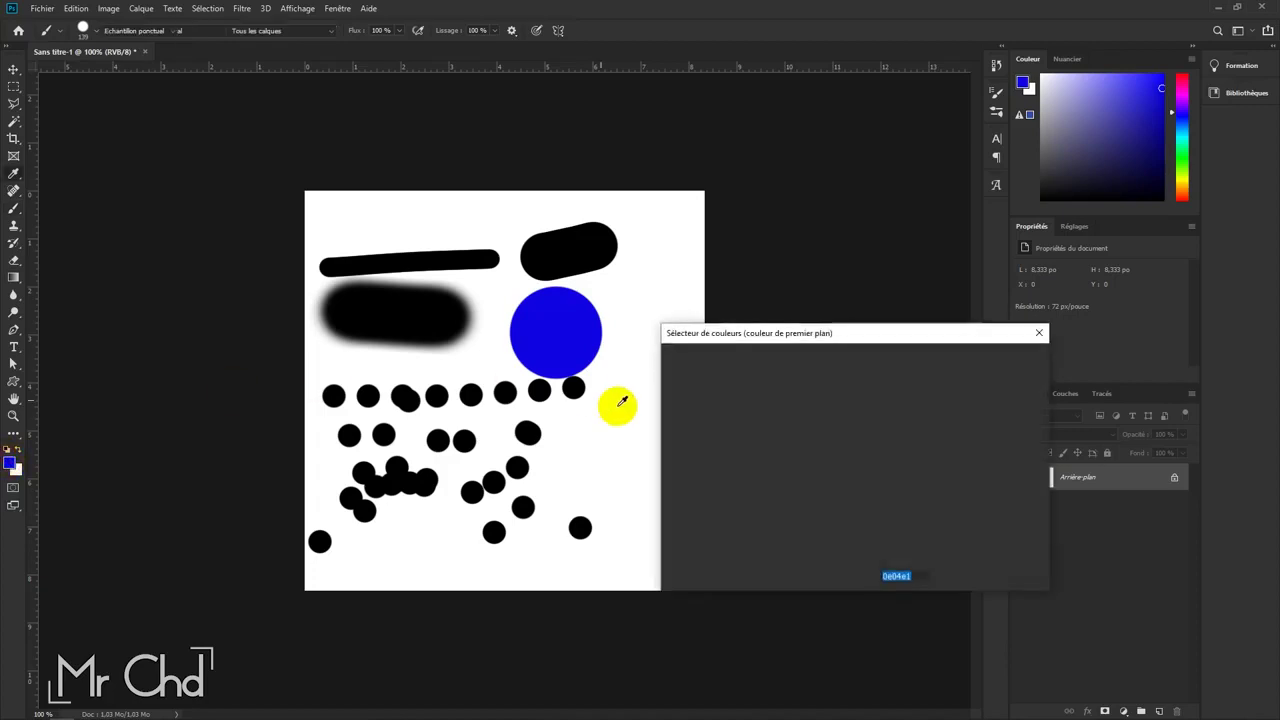
left_click(721, 397)
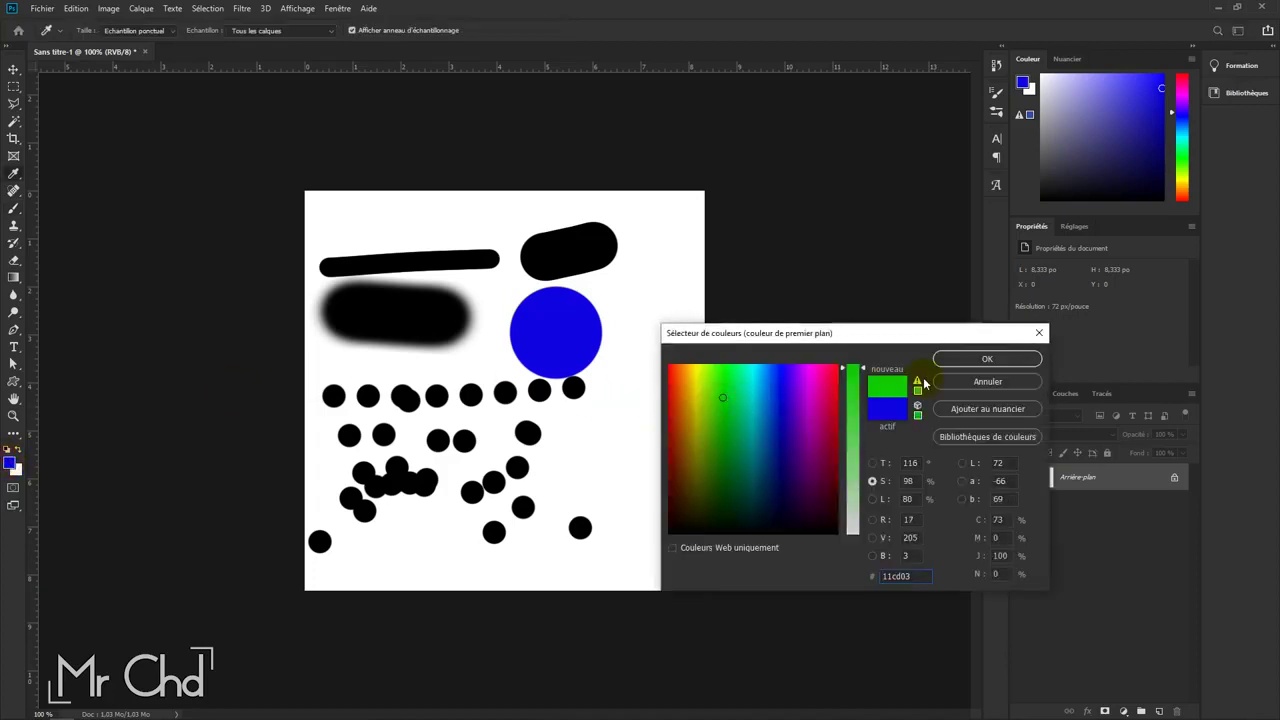
left_click(1022, 364)
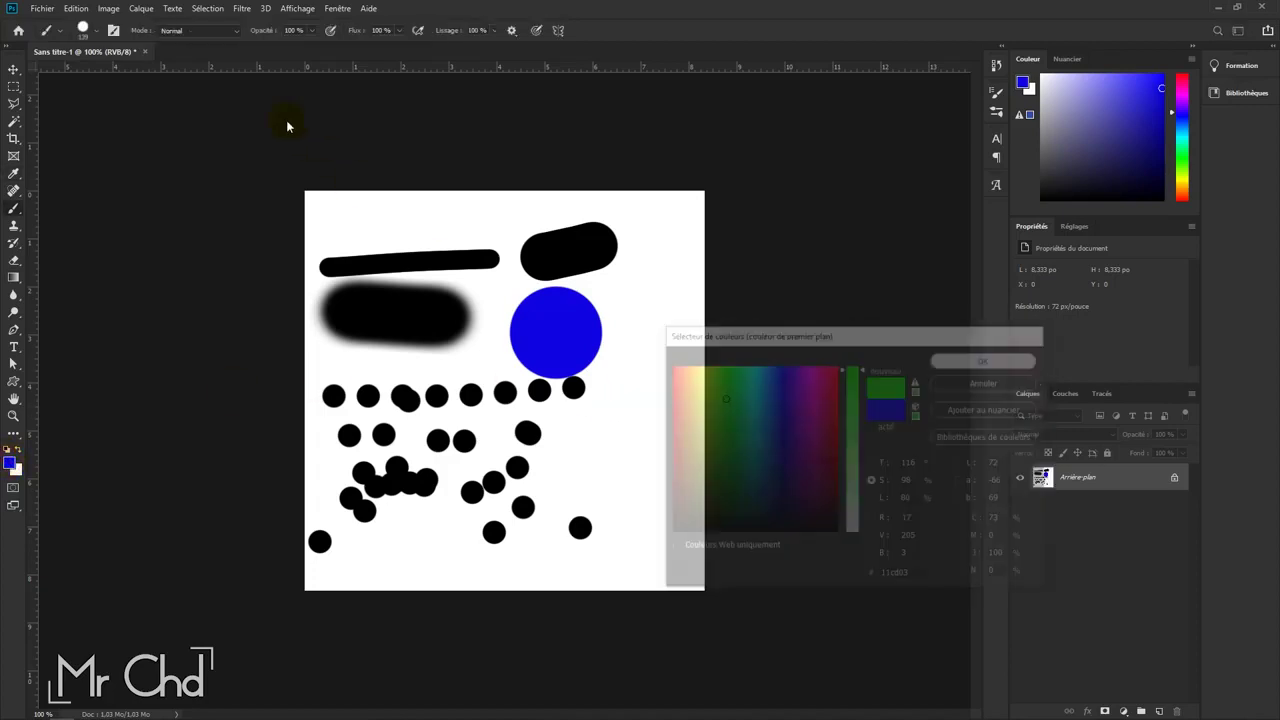
left_click(238, 31)
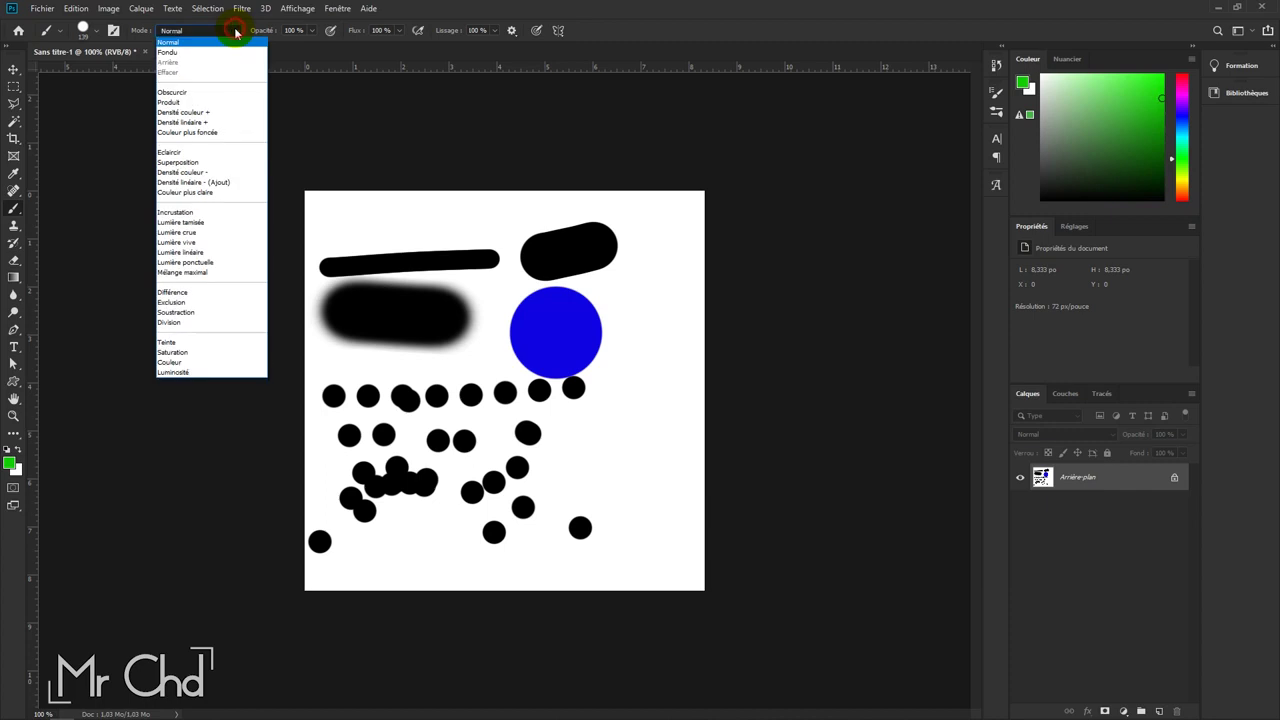
left_click(200, 153)
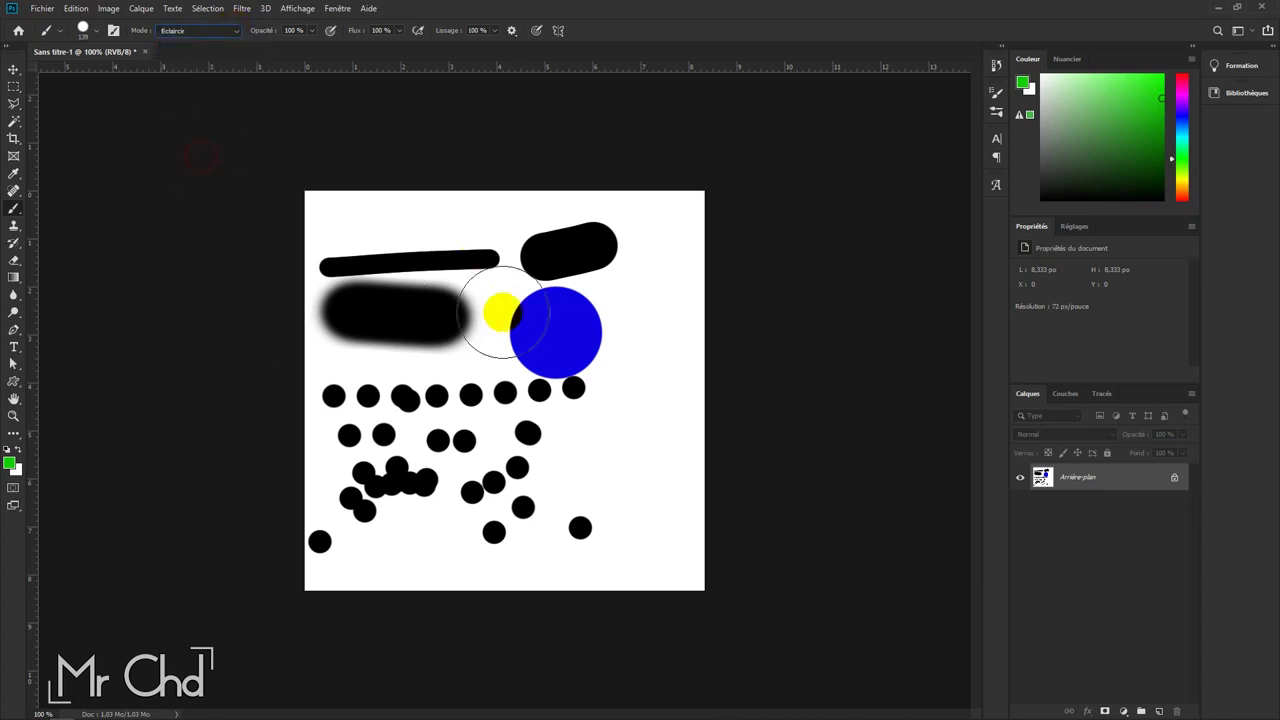
left_click(605, 341)
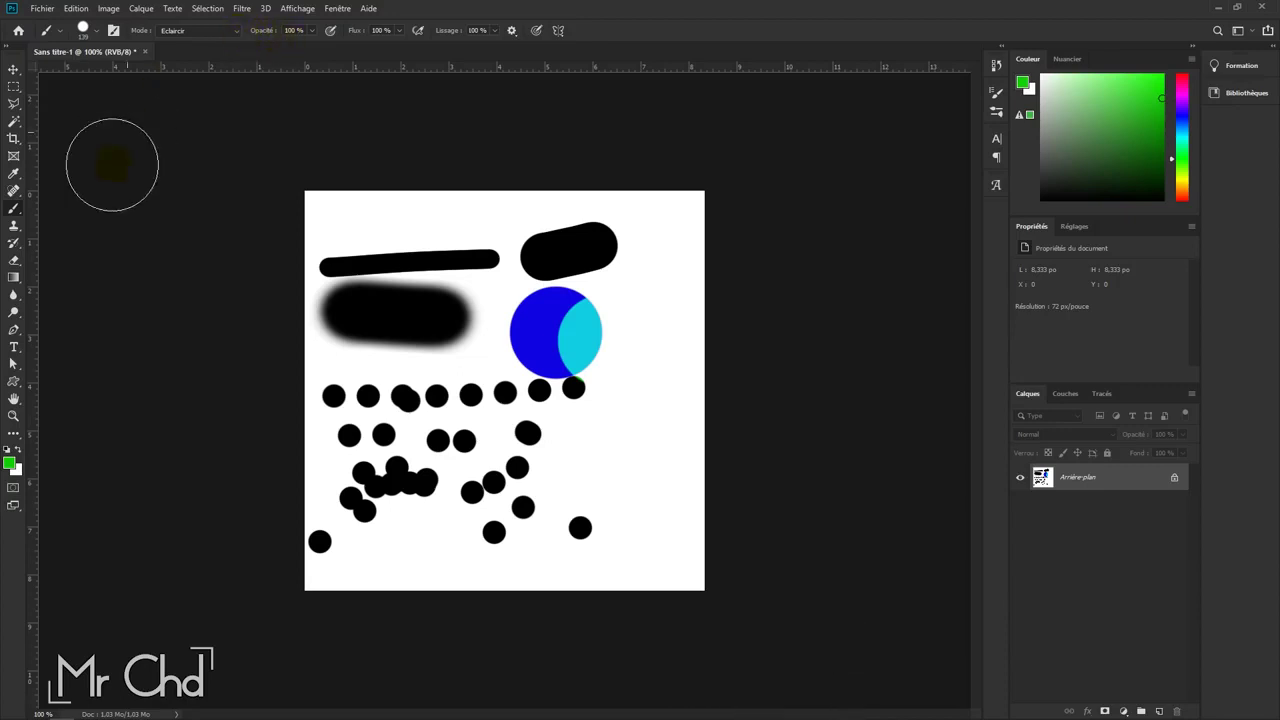
Step: Reset the brush to Normal blend mode and paint a solid green circle below the blue one
left_click(205, 38)
left_click(199, 42)
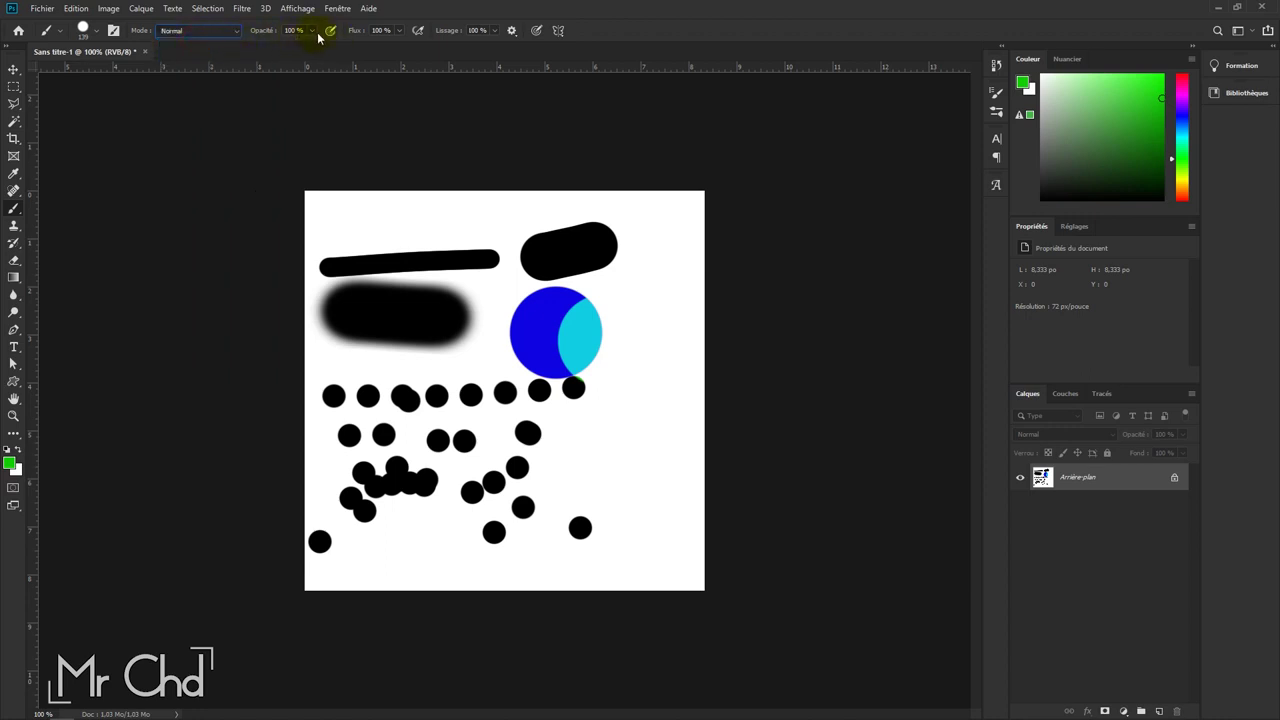
left_click(313, 32)
left_click(312, 34)
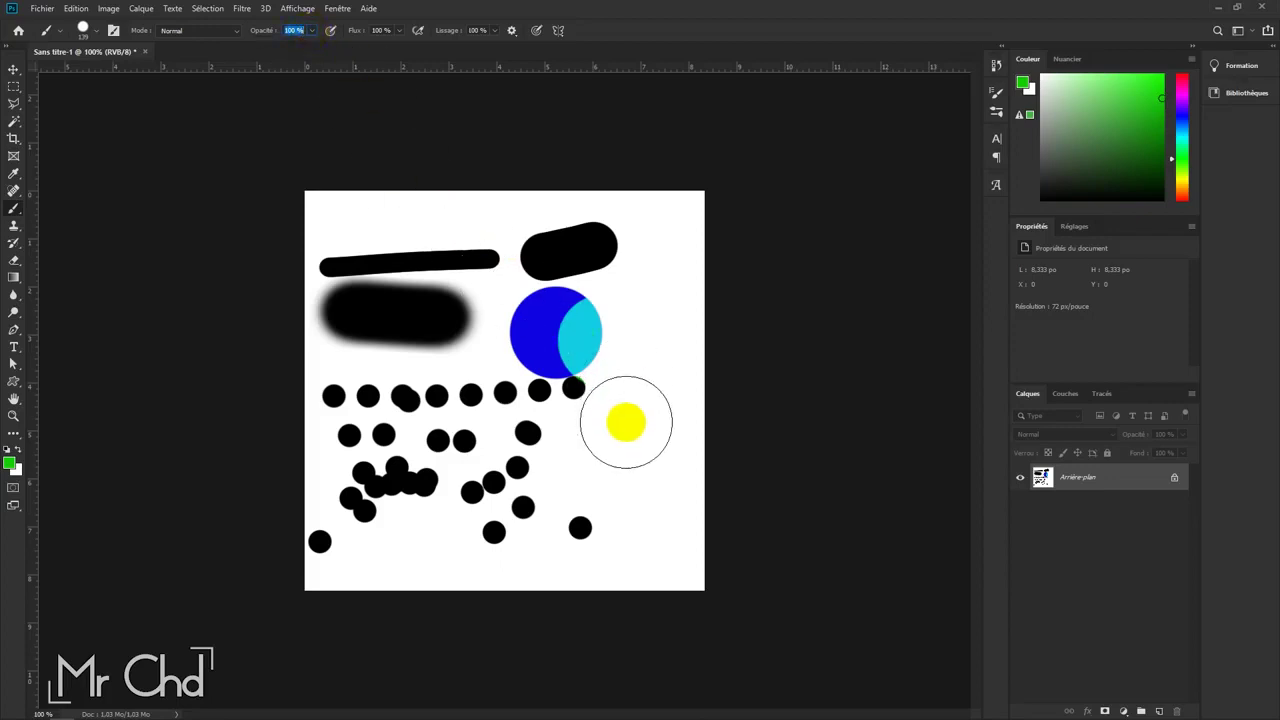
left_click(650, 444)
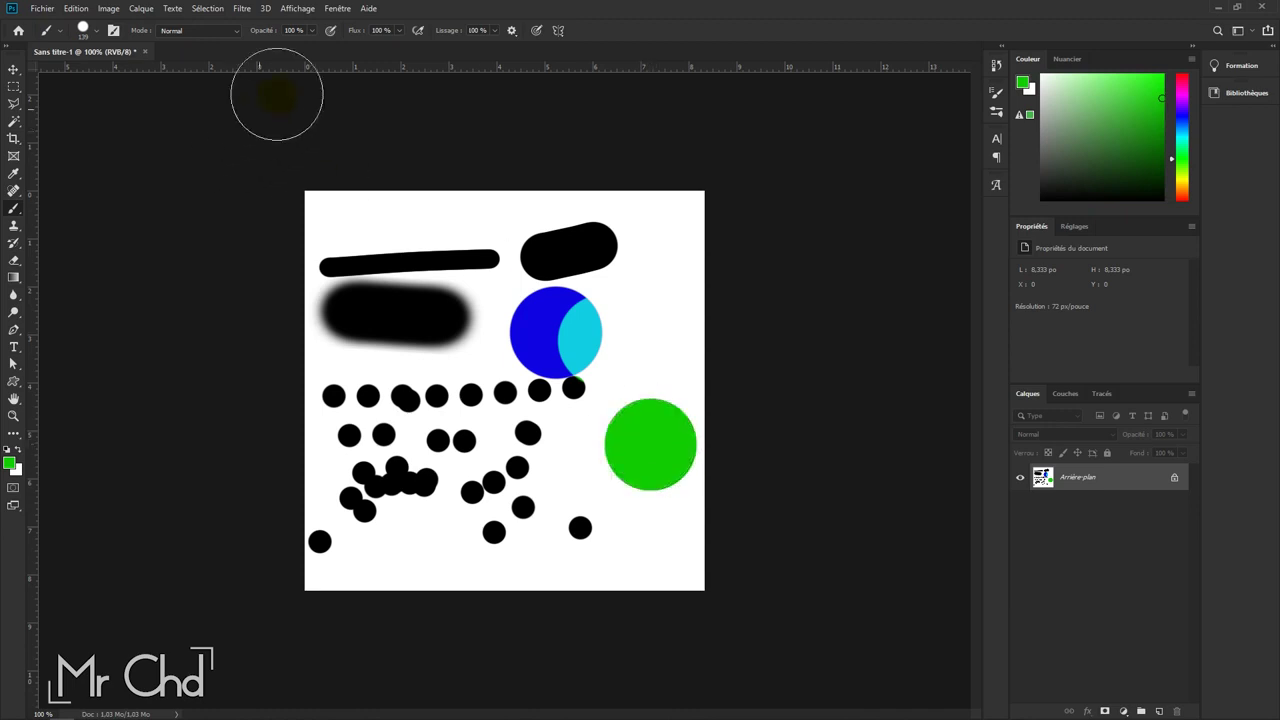
Step: Paint a pale translucent green circle at lowered opacity, then restore and re-maximize the window
left_click(312, 31)
left_click_drag(308, 61, 270, 55)
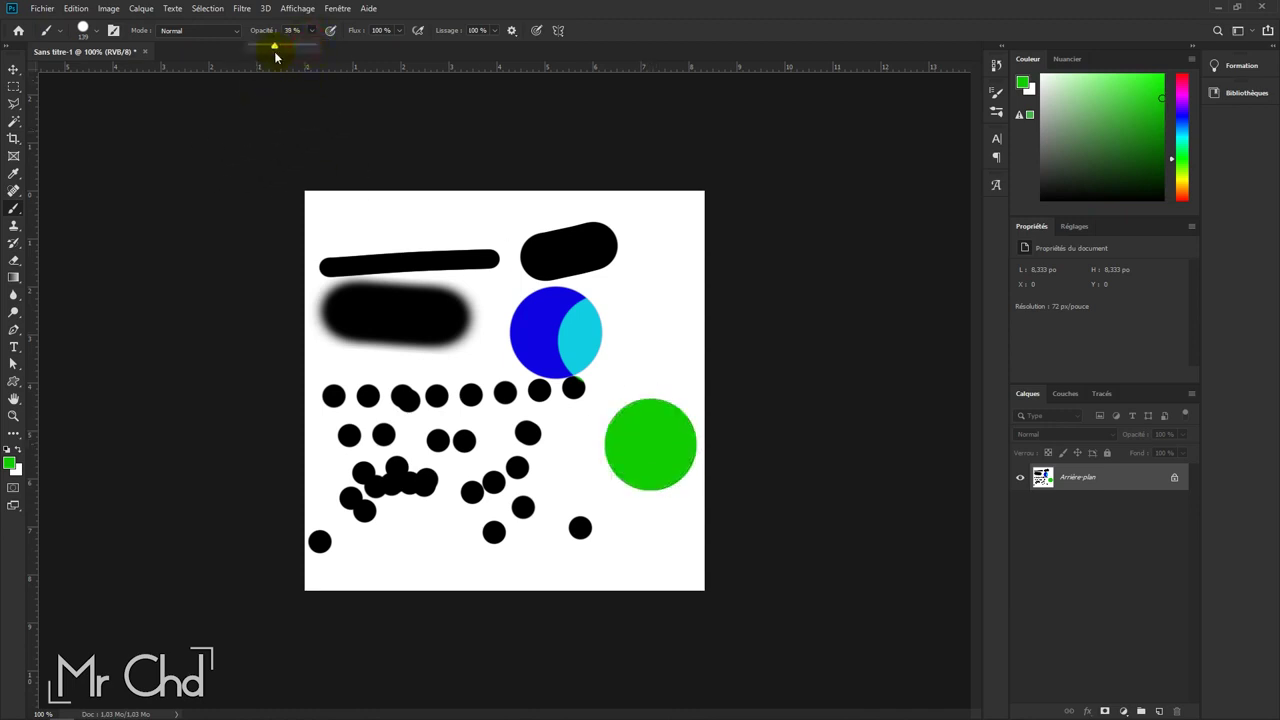
left_click(637, 321)
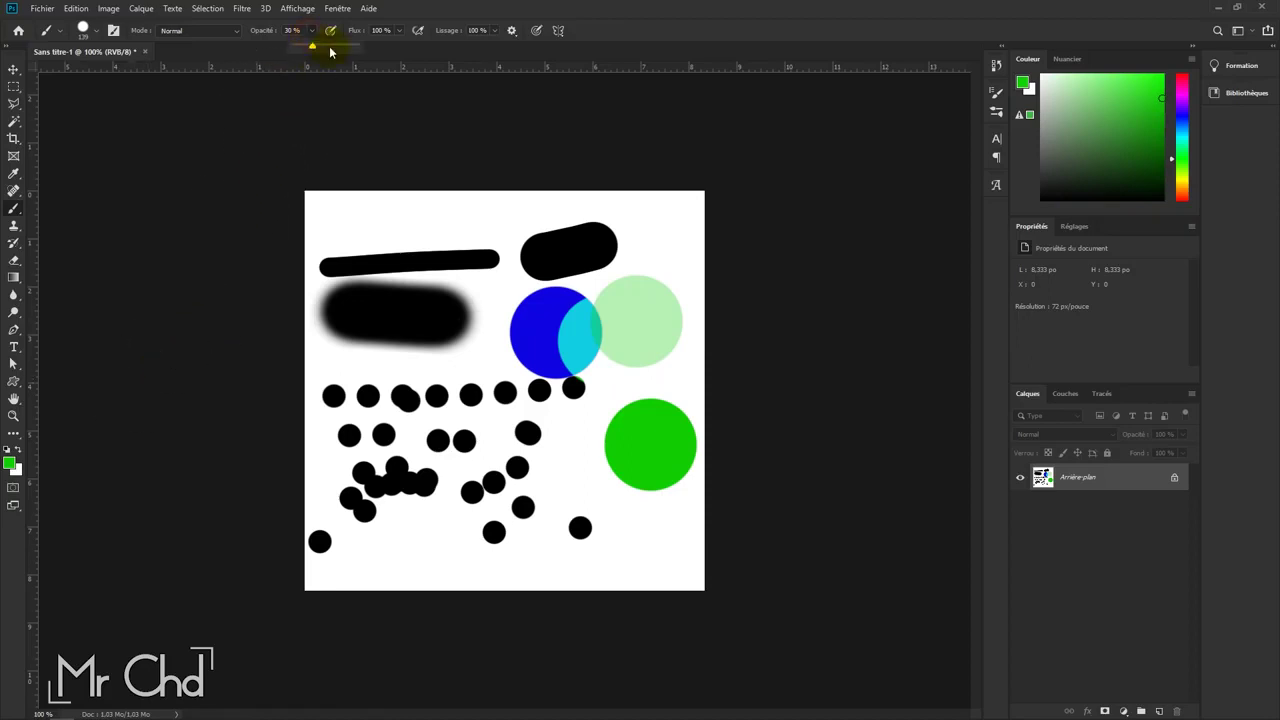
double_click(460, 14)
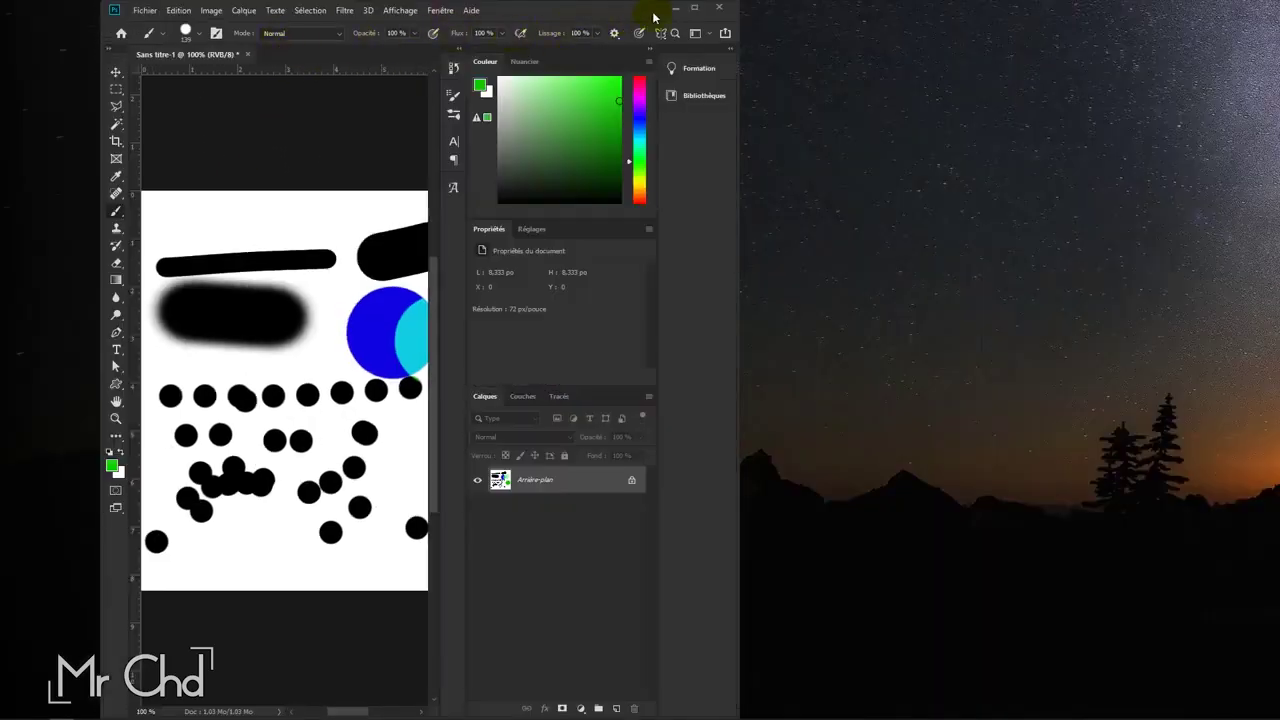
left_click(694, 8)
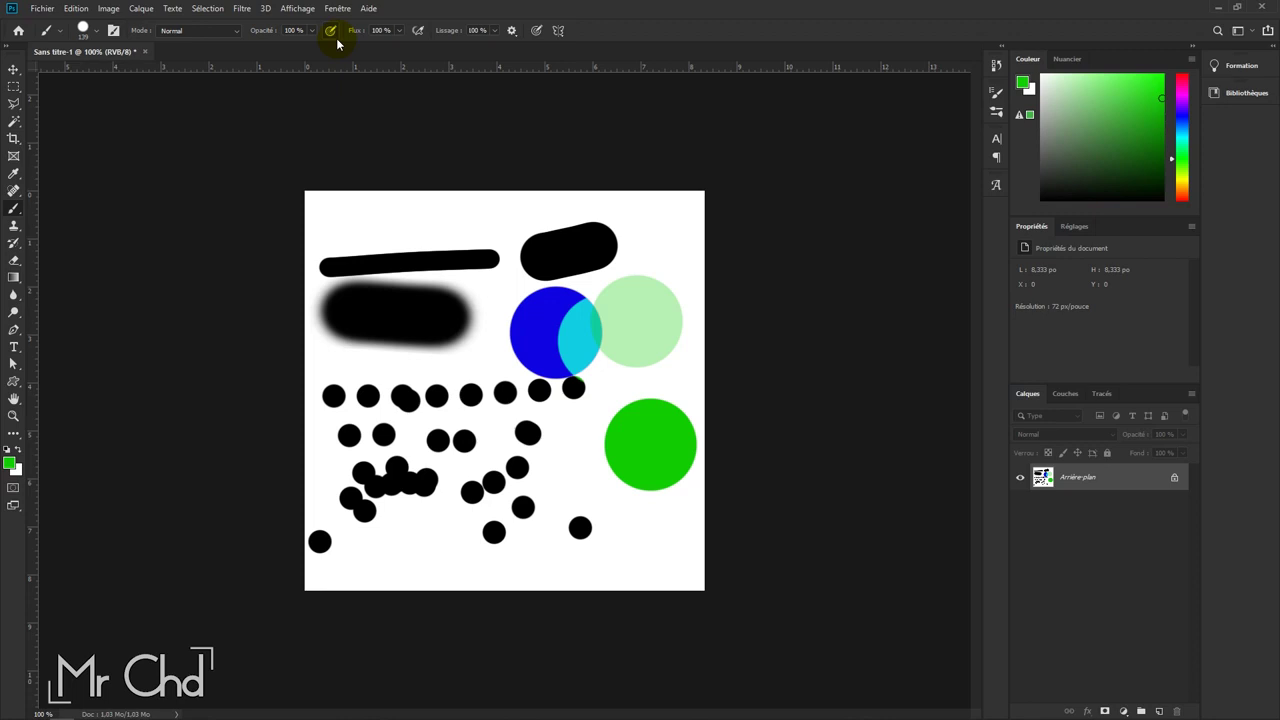
left_click(381, 30)
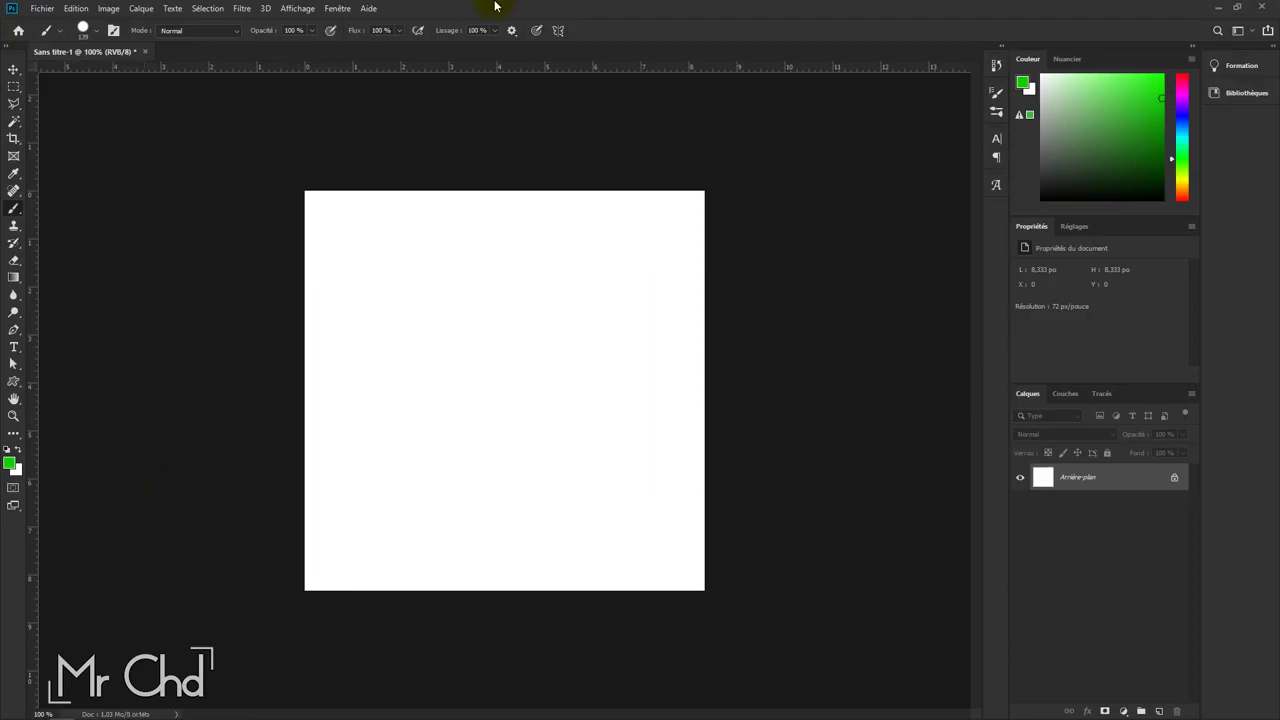
Step: Turn on Vertical painting symmetry and stretch its axis down the canvas centre
left_click(559, 31)
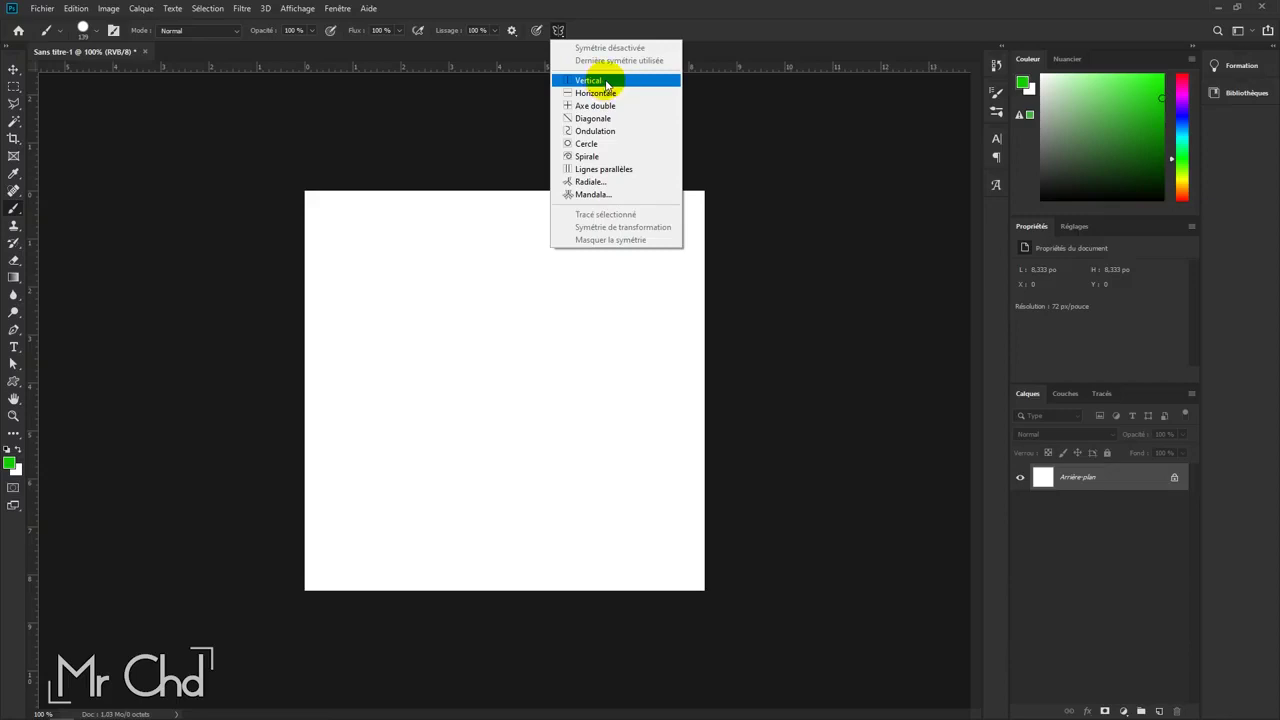
left_click(606, 81)
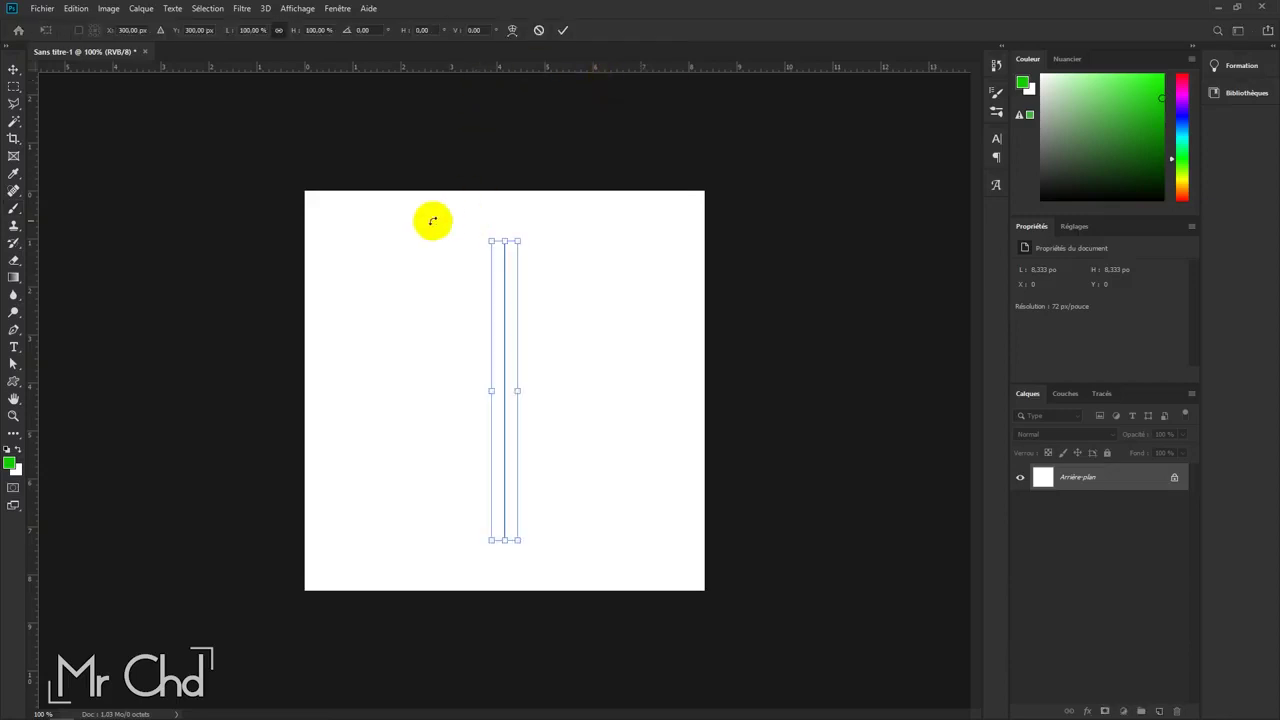
left_click_drag(503, 242, 503, 184)
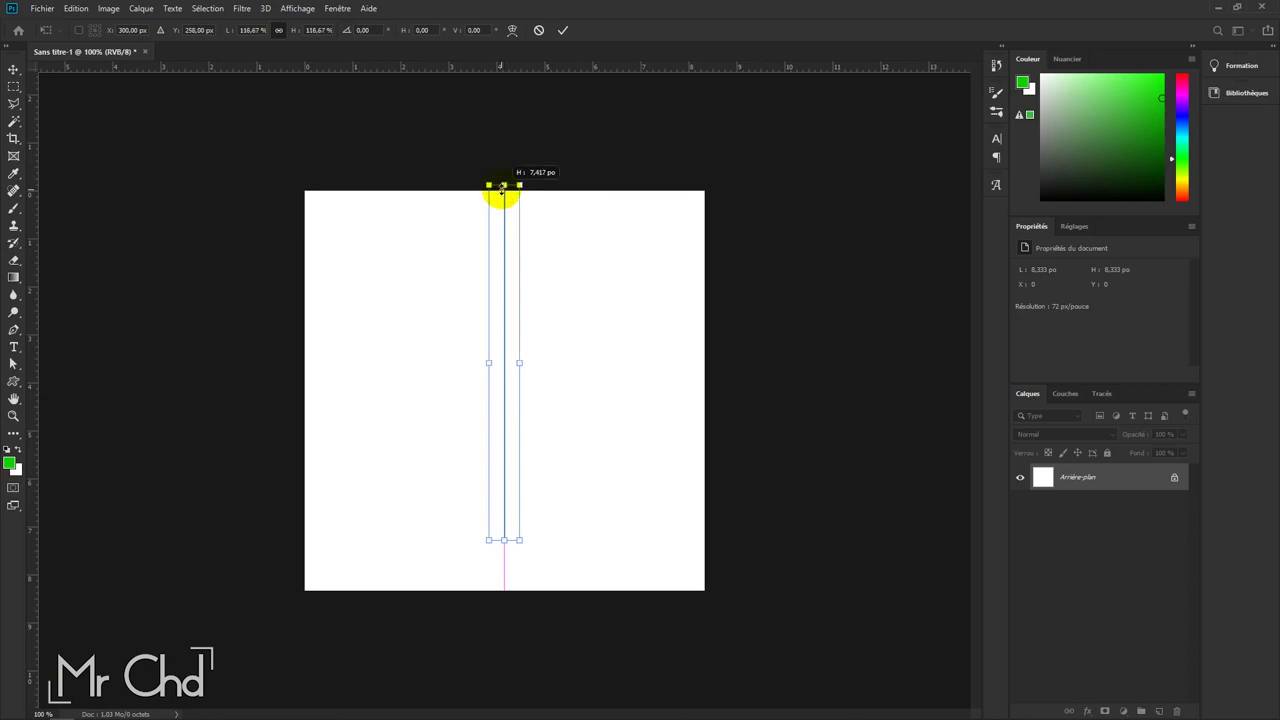
left_click_drag(503, 540, 503, 597)
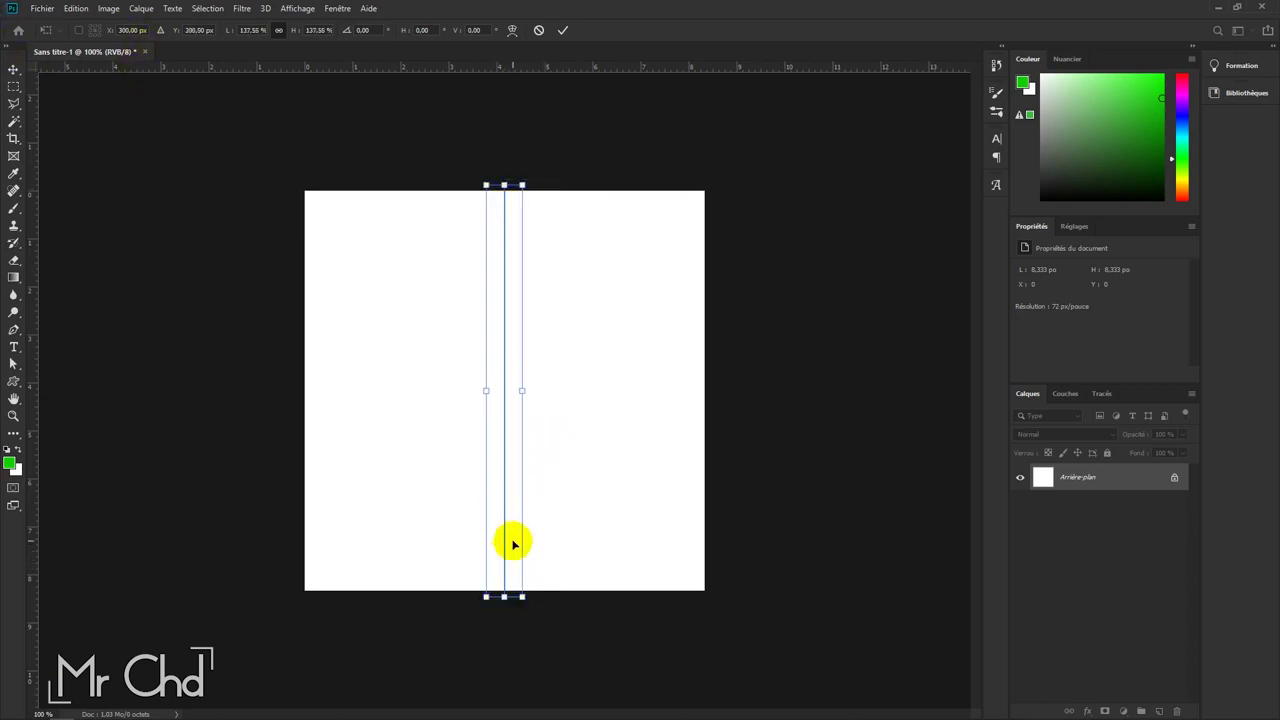
left_click_drag(503, 597, 507, 488)
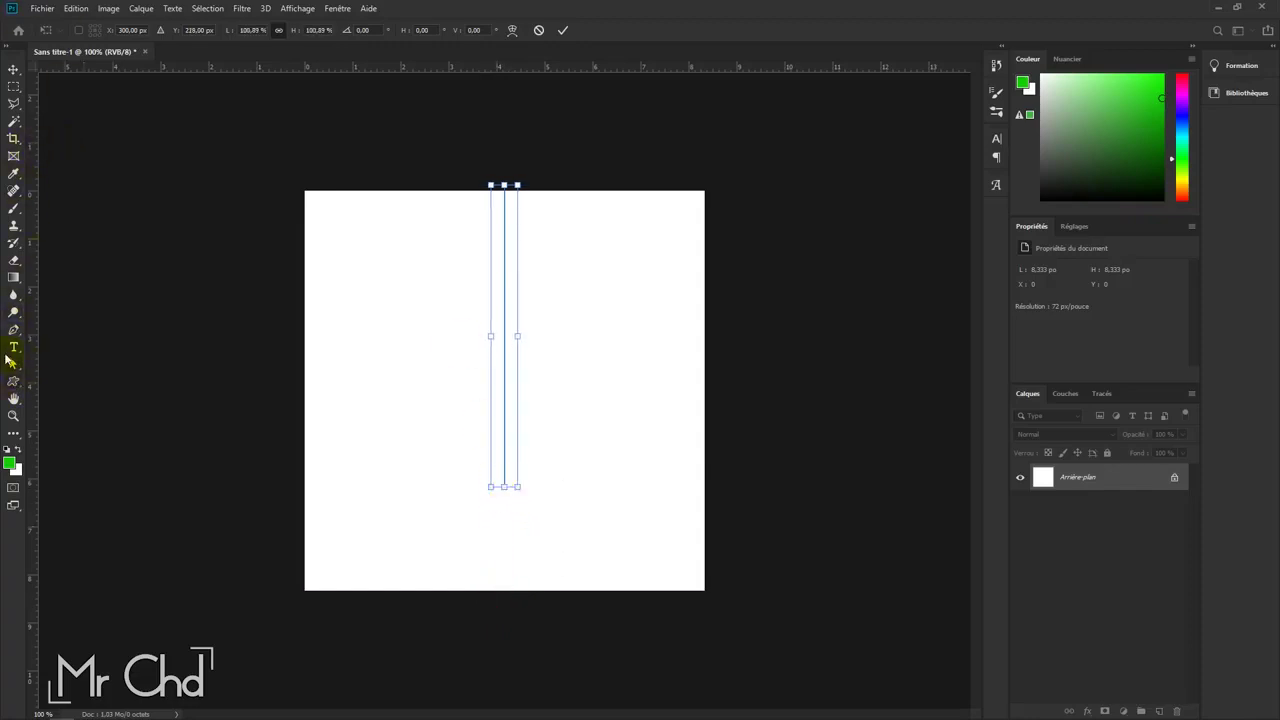
left_click(562, 30)
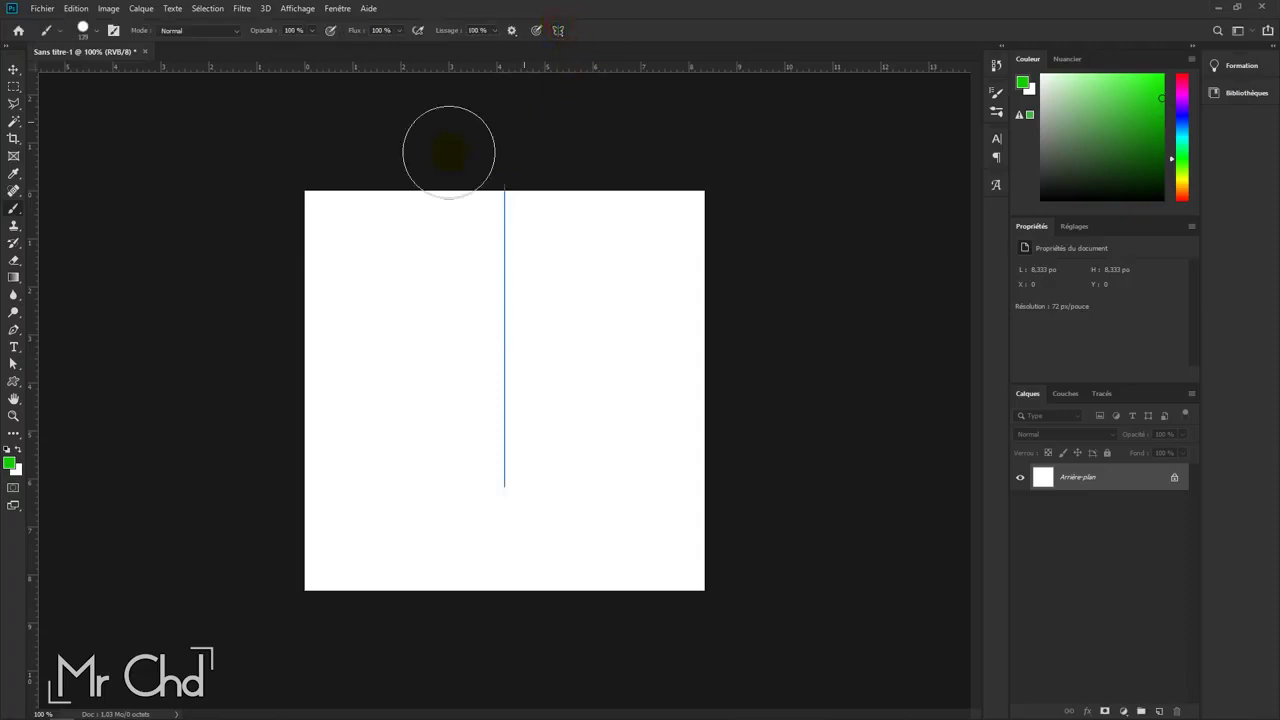
Step: Resize the brush, reset colours to black, and paint mirrored dots forming a loop near the top
left_click_drag(415, 305, 362, 321)
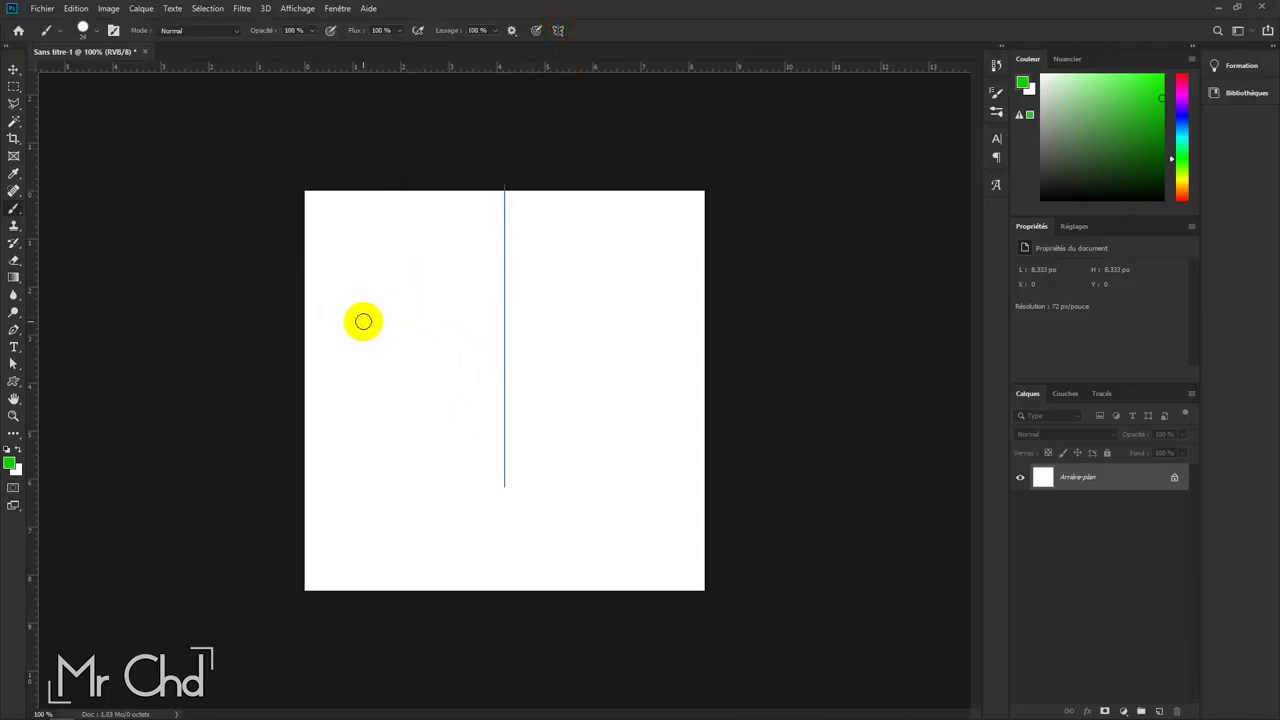
key("d")
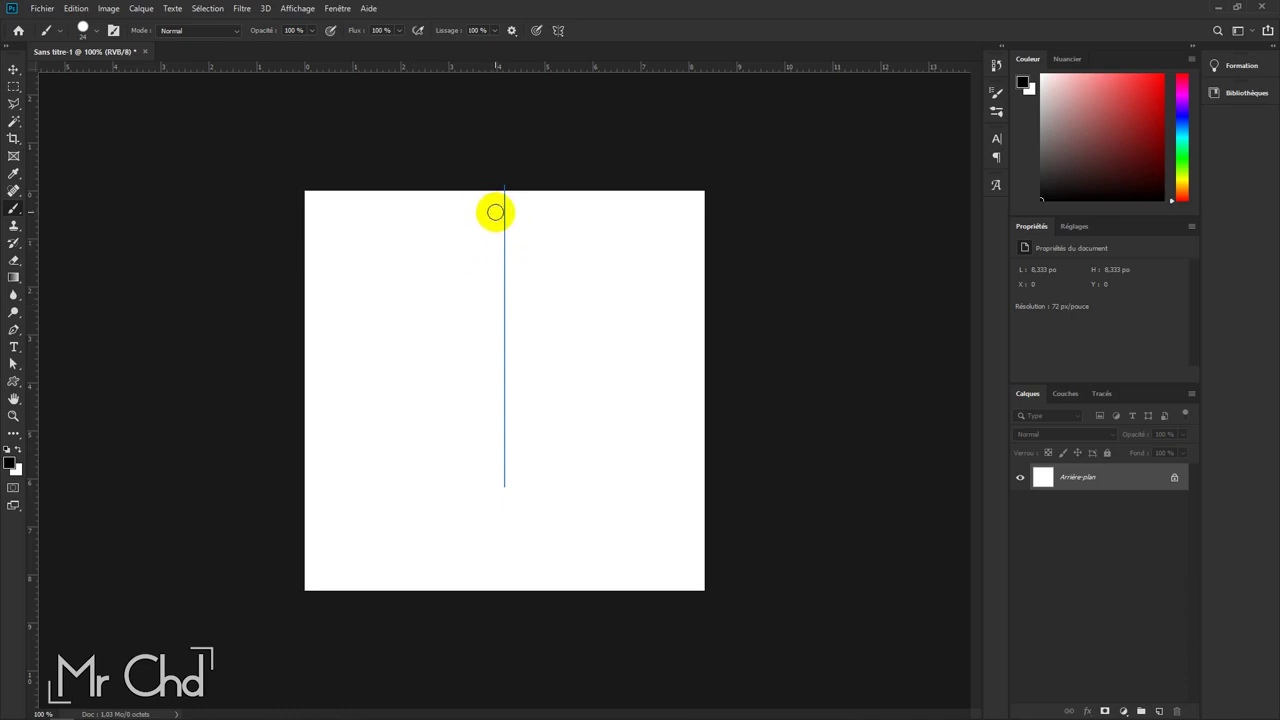
mouse_move(495, 212)
left_mouse_down()
mouse_move(374, 231)
mouse_move(366, 269)
mouse_move(389, 323)
mouse_move(497, 323)
left_mouse_up()
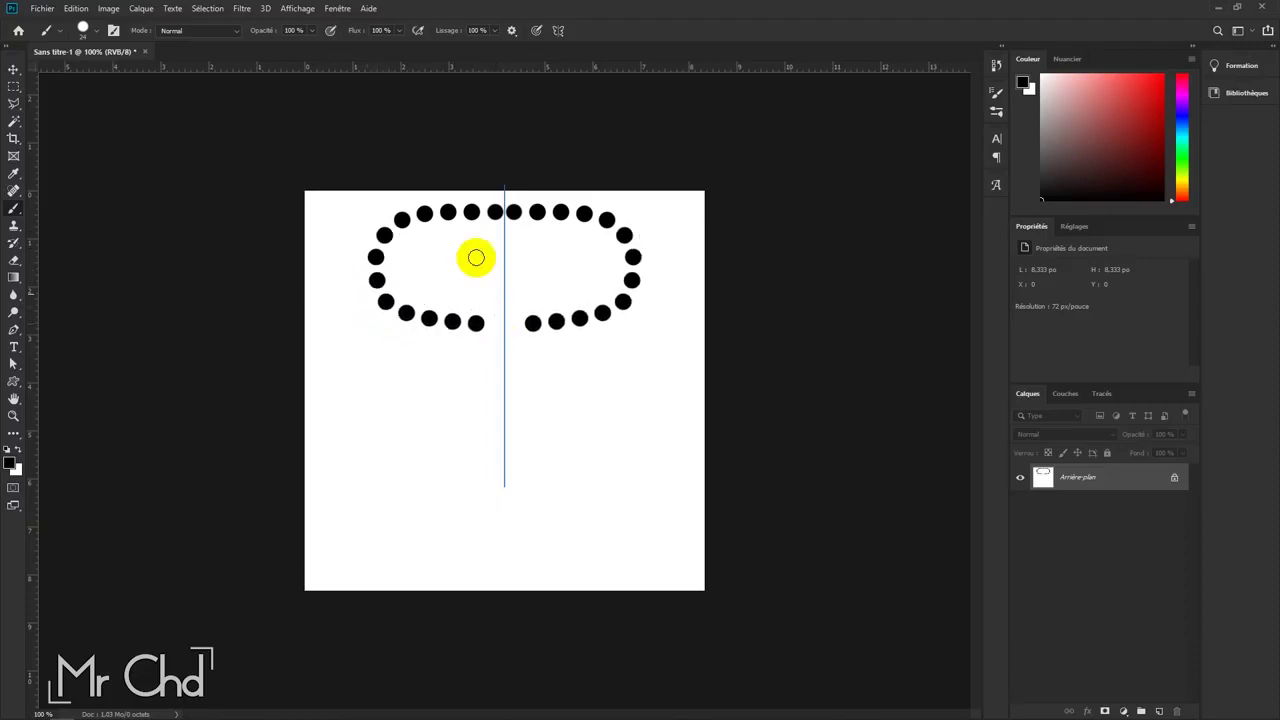
left_click(113, 30)
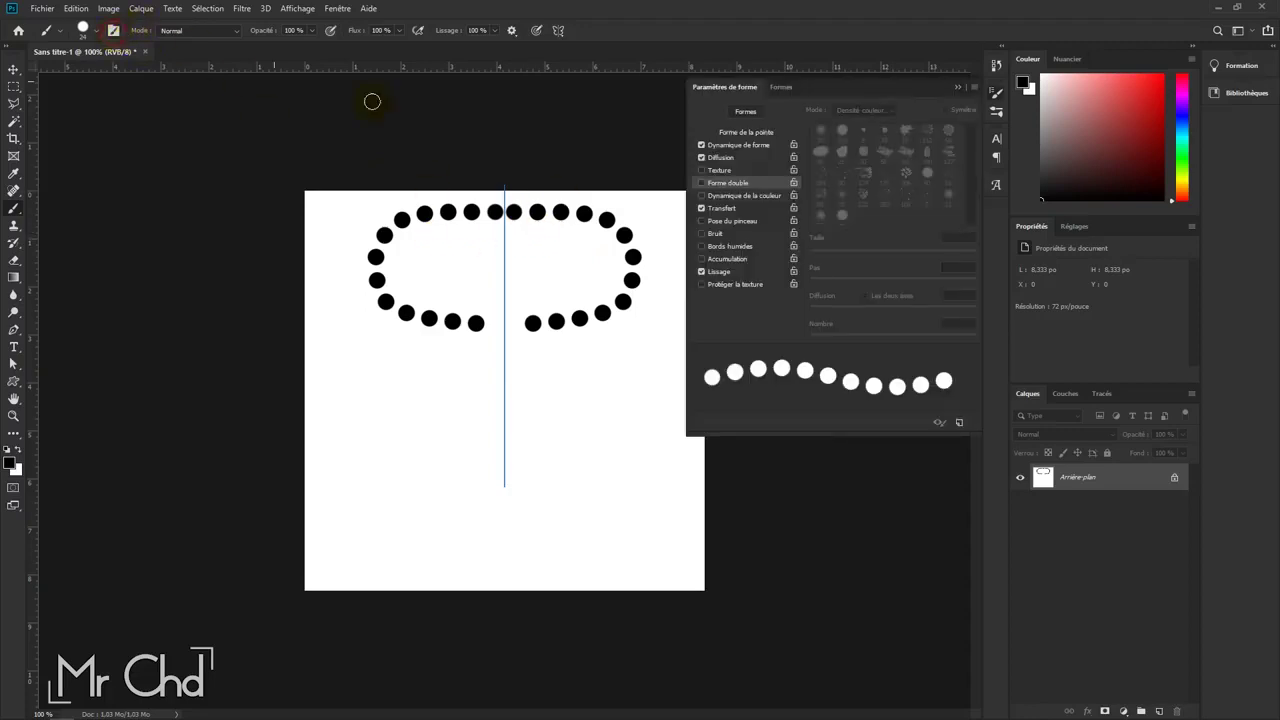
Step: Set Brush Tip Shape spacing to 1% and paint a mirrored black wavy stroke below the loop
left_click(757, 133)
left_click_drag(912, 317, 802, 318)
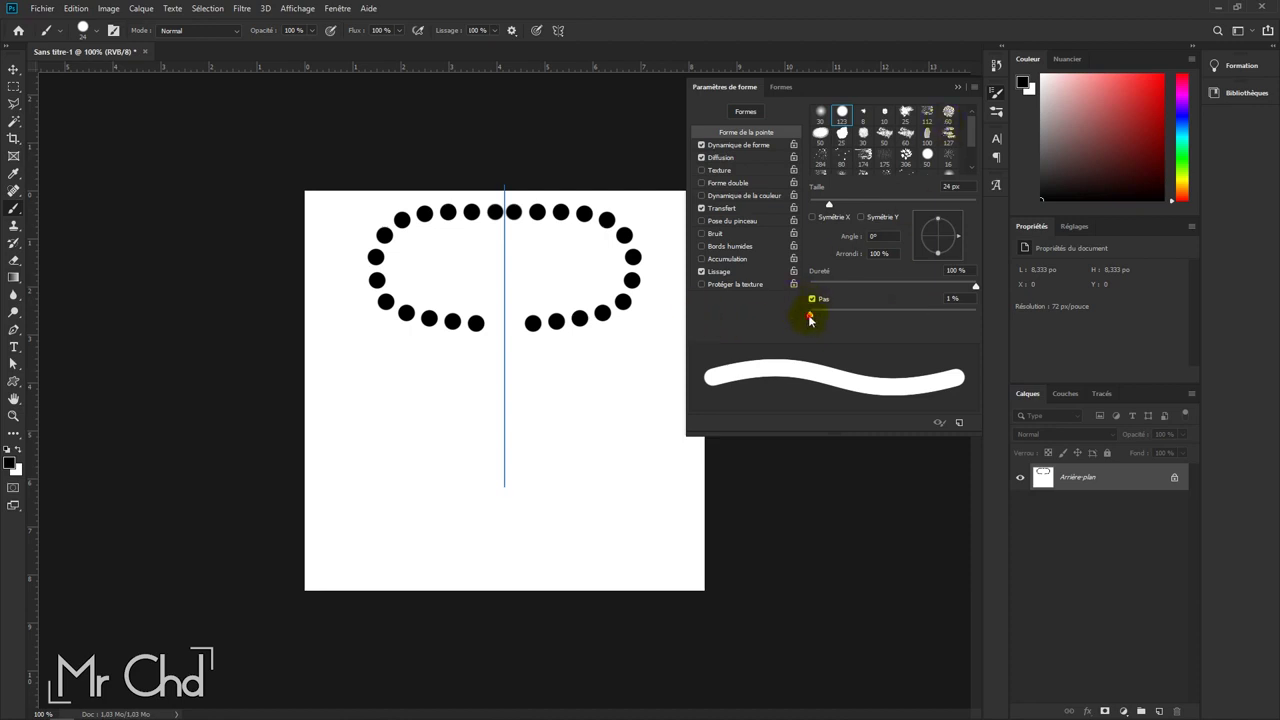
left_click(957, 88)
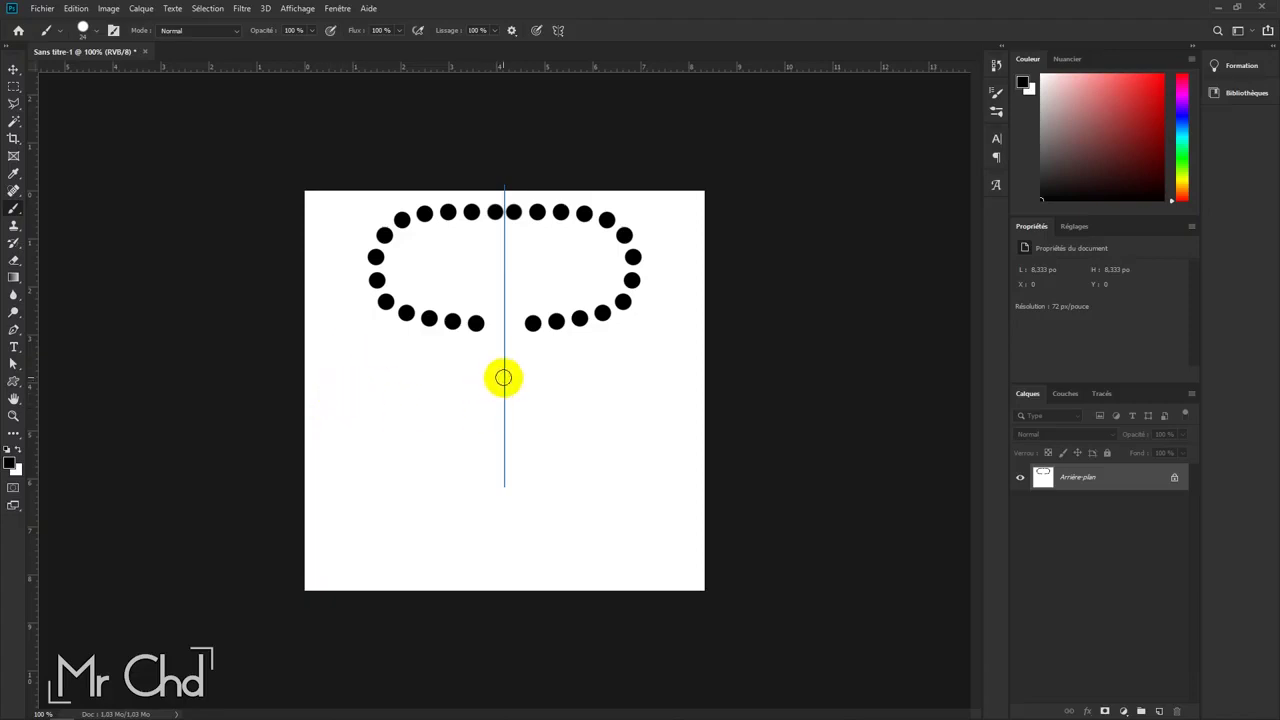
left_click_drag(340, 390, 506, 391)
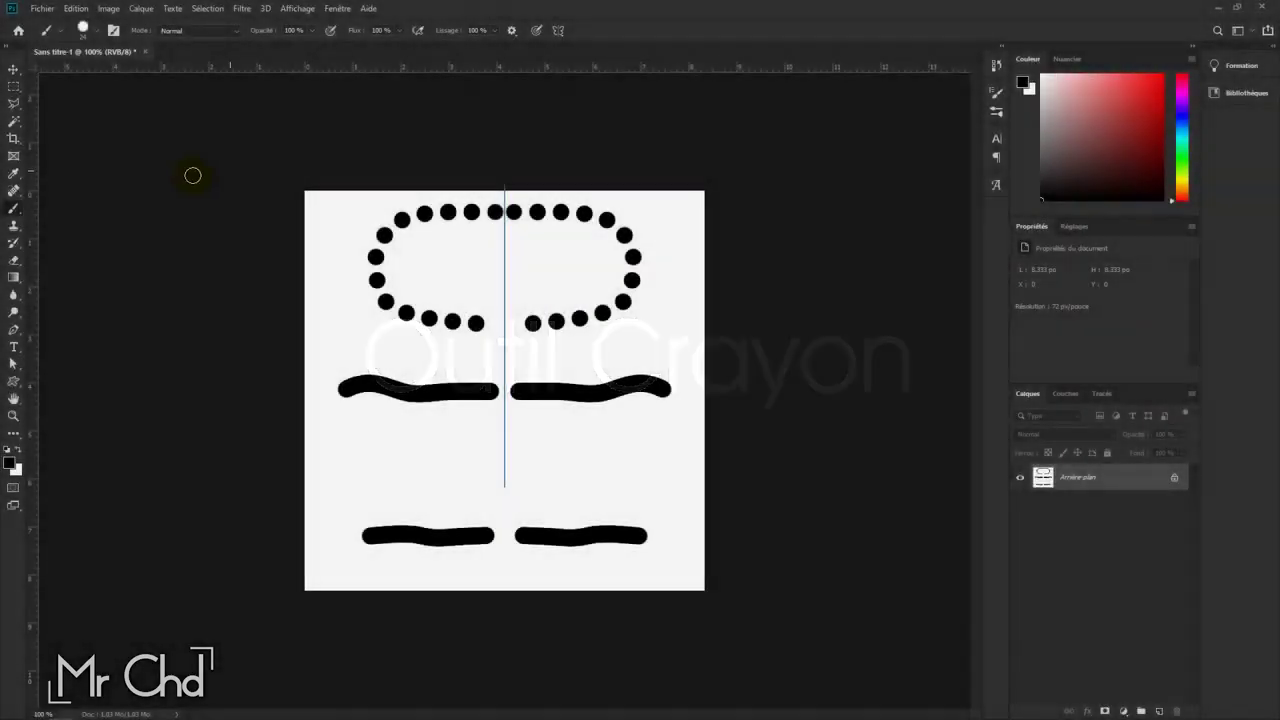
Step: Switch to the Pencil, enlarge it, turn symmetry off, and clear the canvas to plain white
right_click(16, 216)
left_click(80, 220)
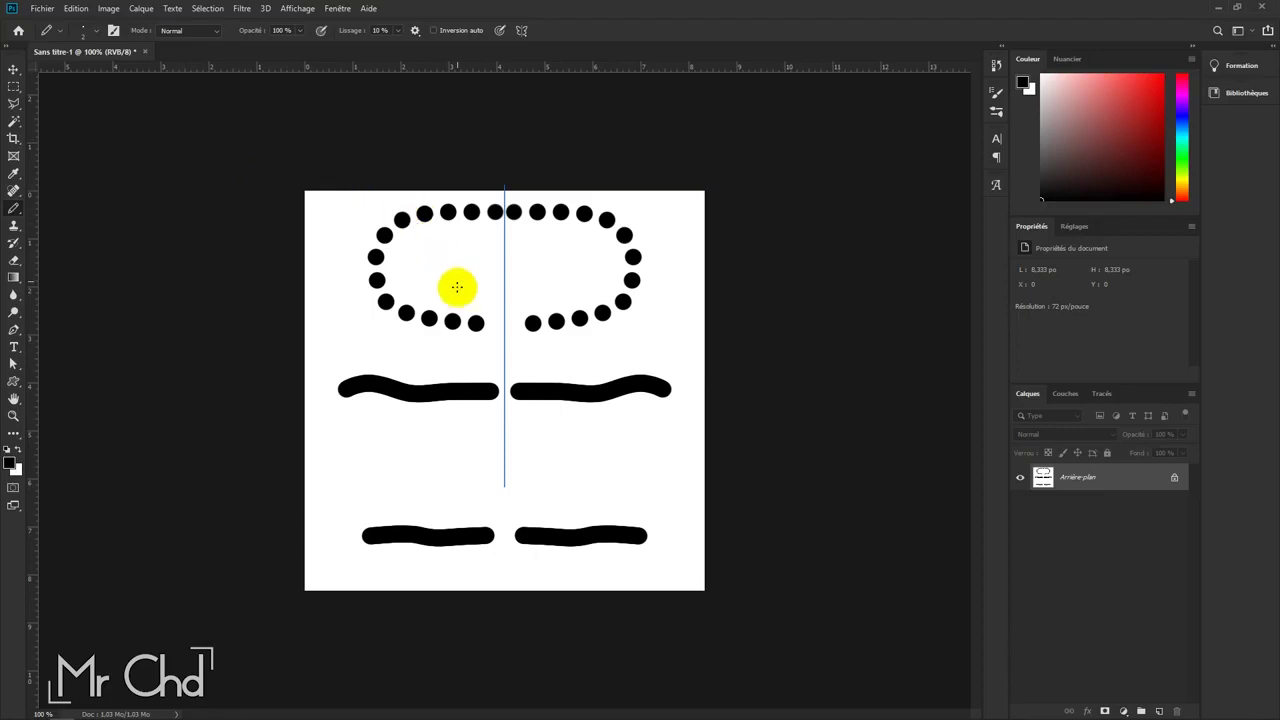
left_click_drag(420, 431, 463, 428)
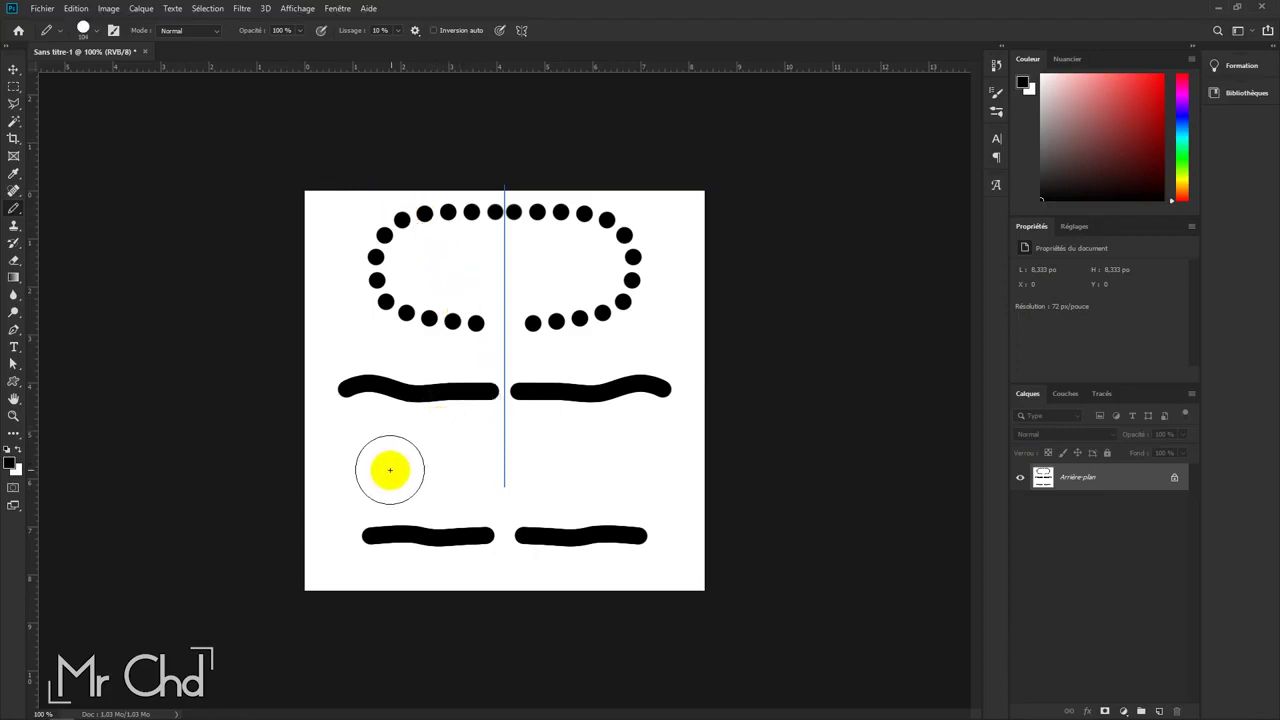
left_click(522, 32)
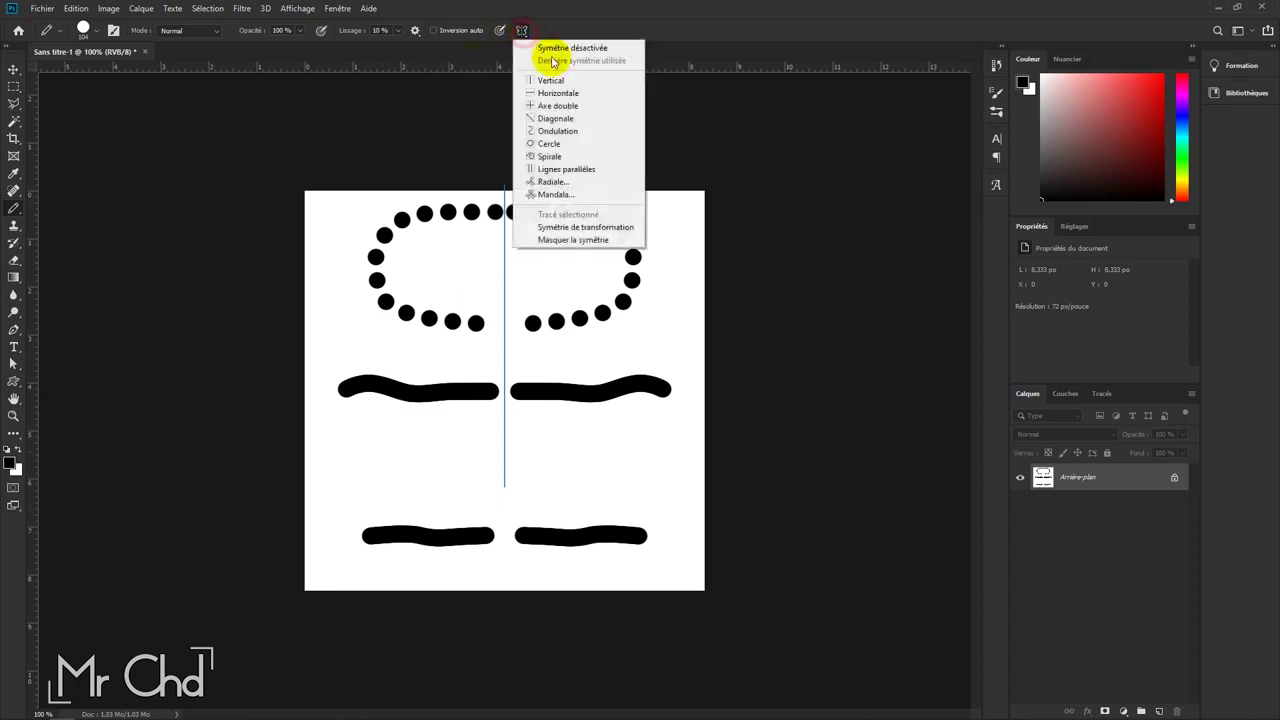
left_click(585, 50)
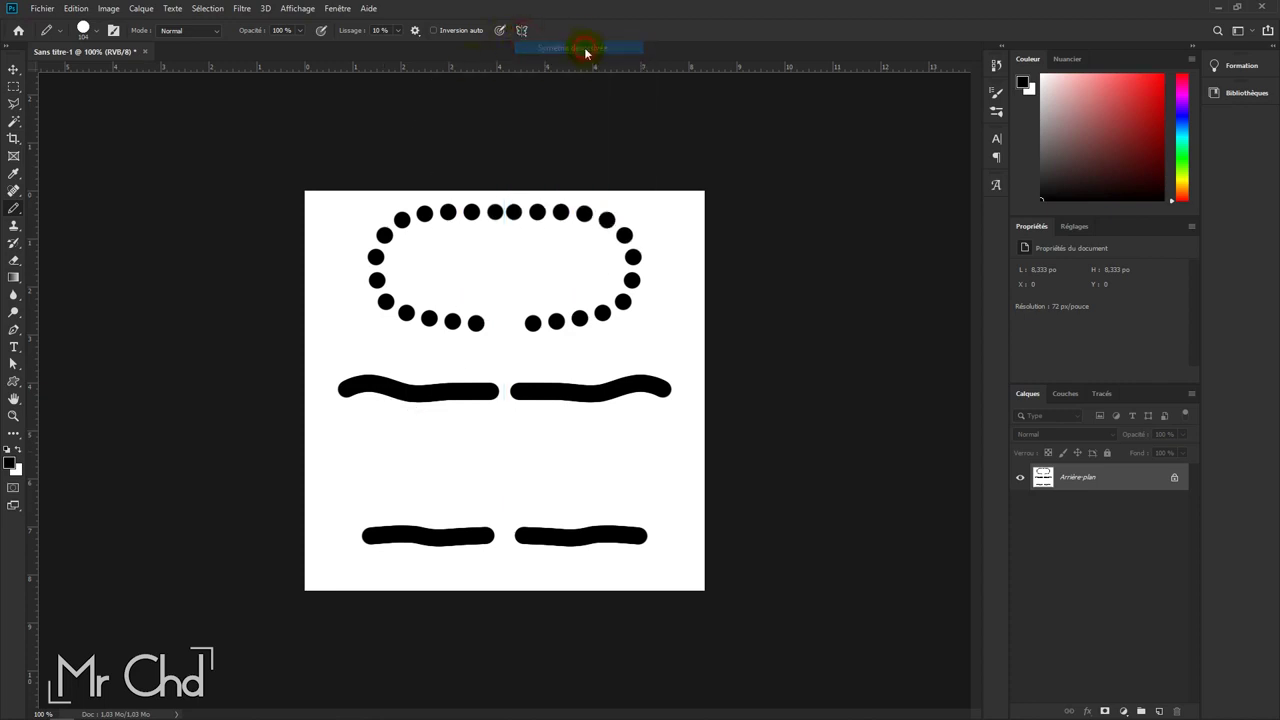
key("alt+BackSpace")
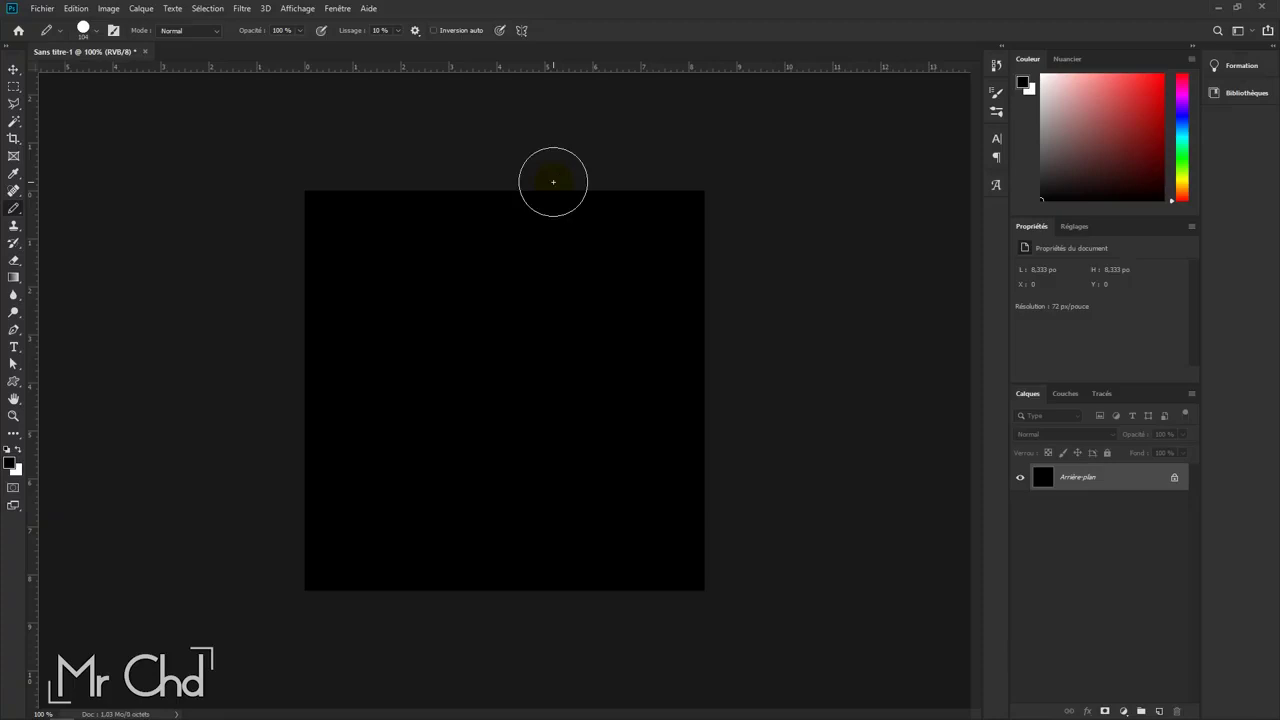
key("ctrl+BackSpace")
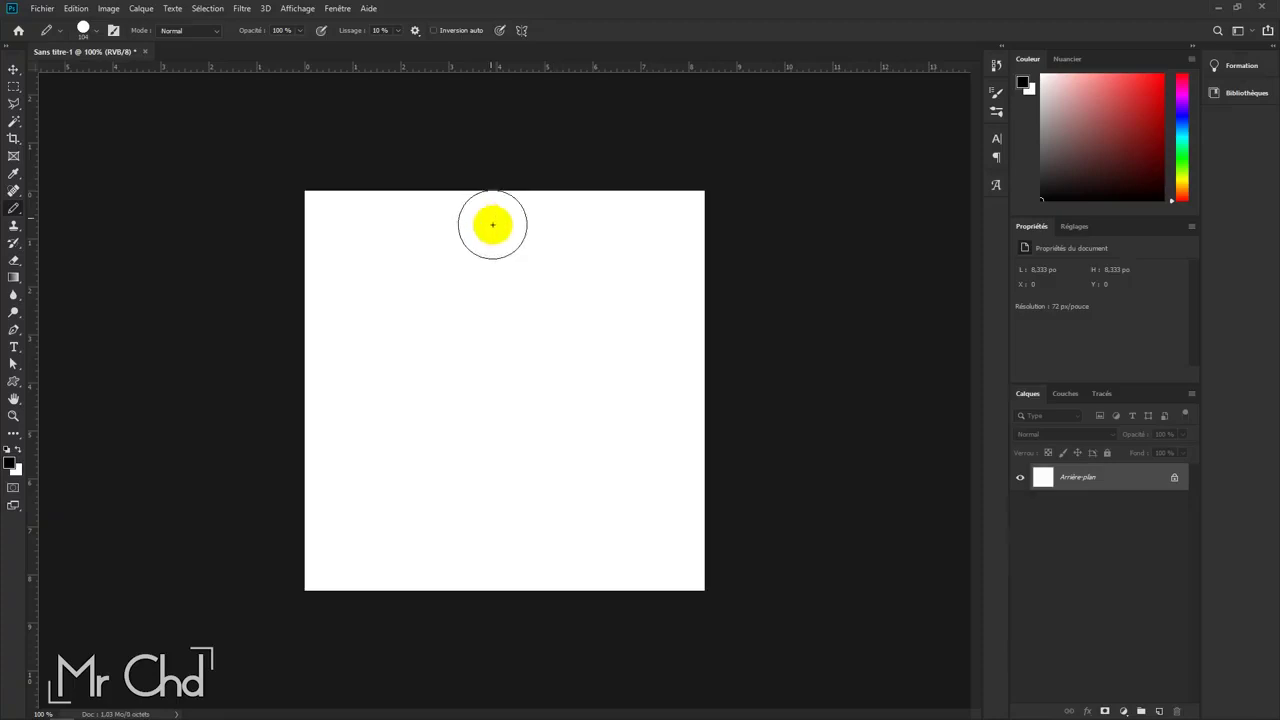
Step: Resize the pencil and draw two thick black strokes, one near the top and one curved on the right
left_click_drag(503, 349, 470, 354)
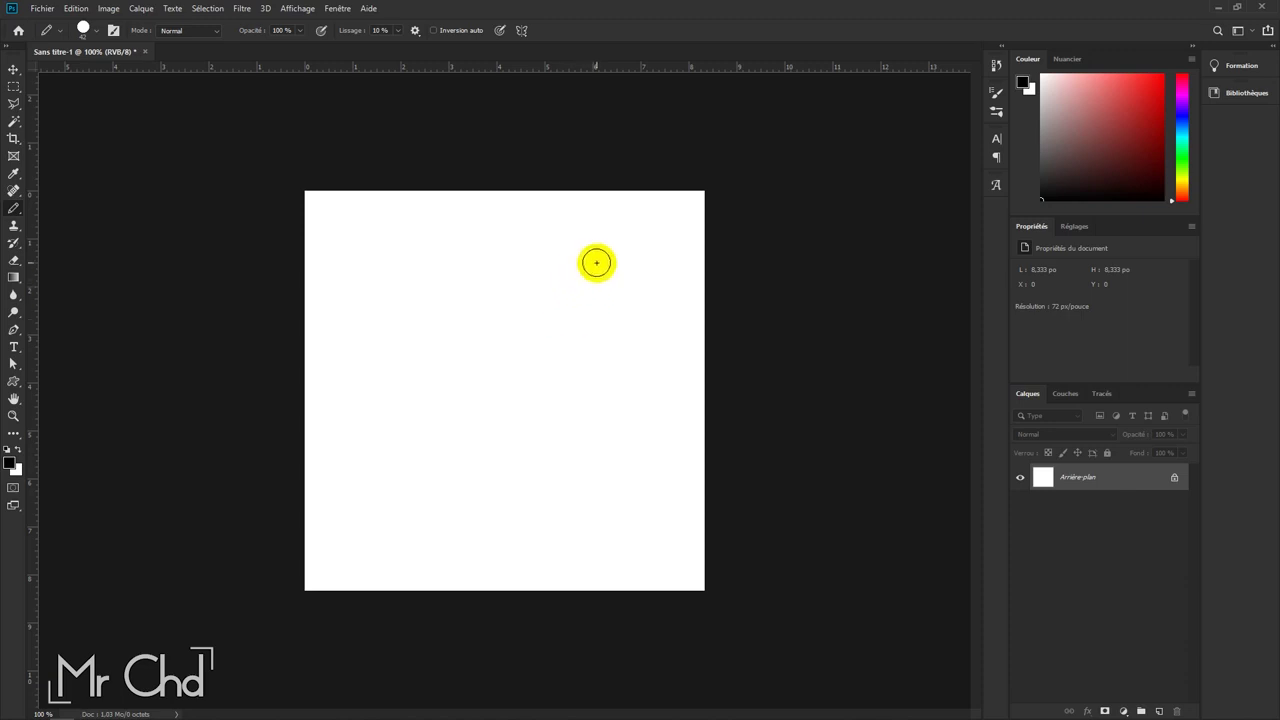
left_click_drag(555, 257, 412, 280)
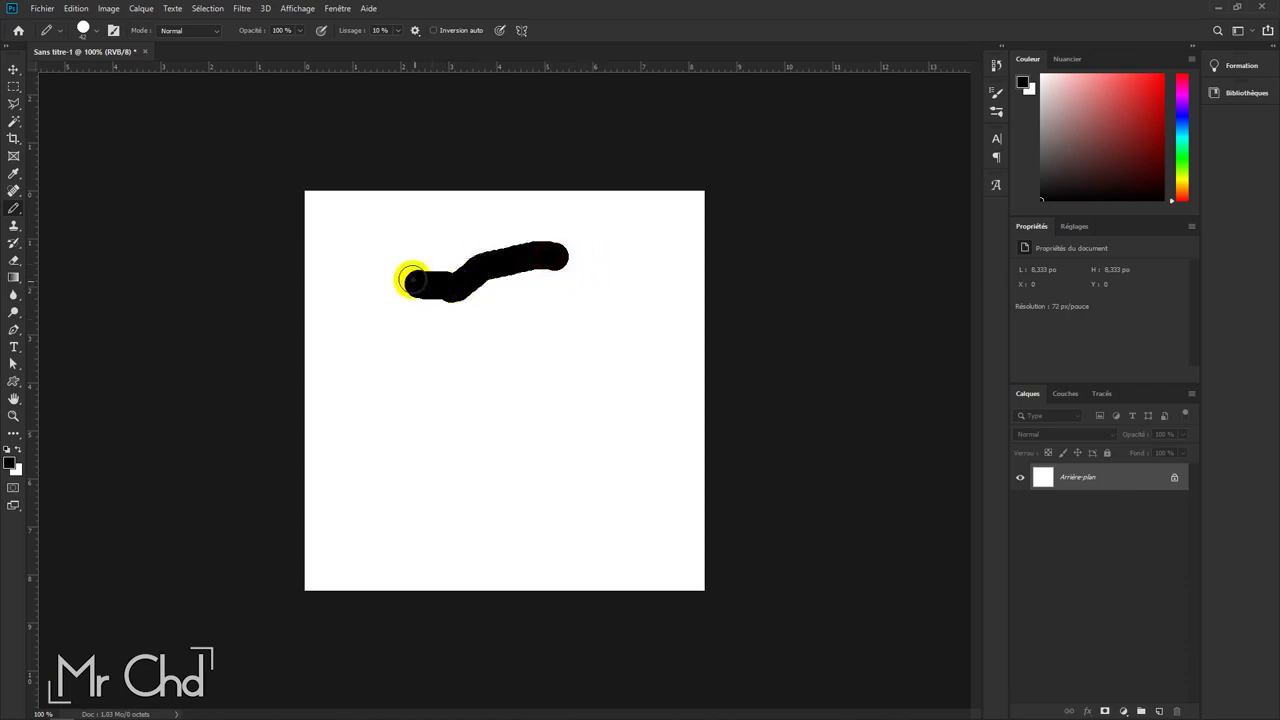
right_click(500, 326)
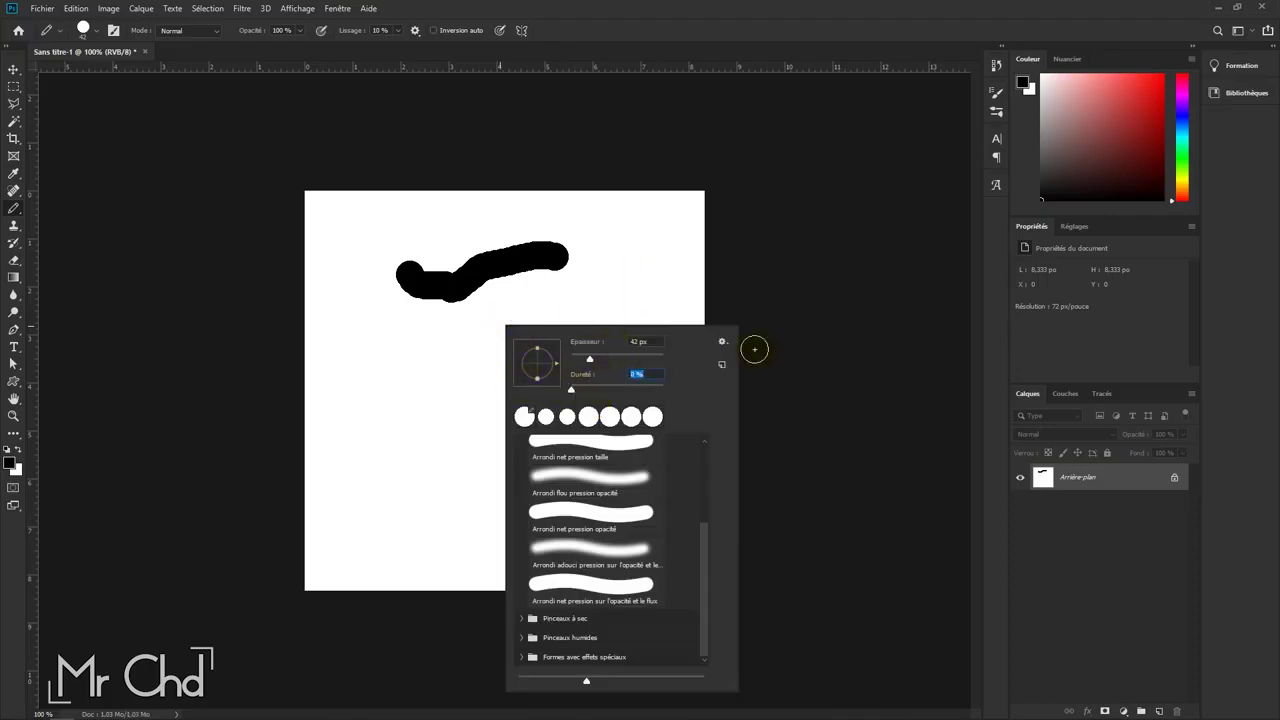
left_click_drag(645, 240, 618, 342)
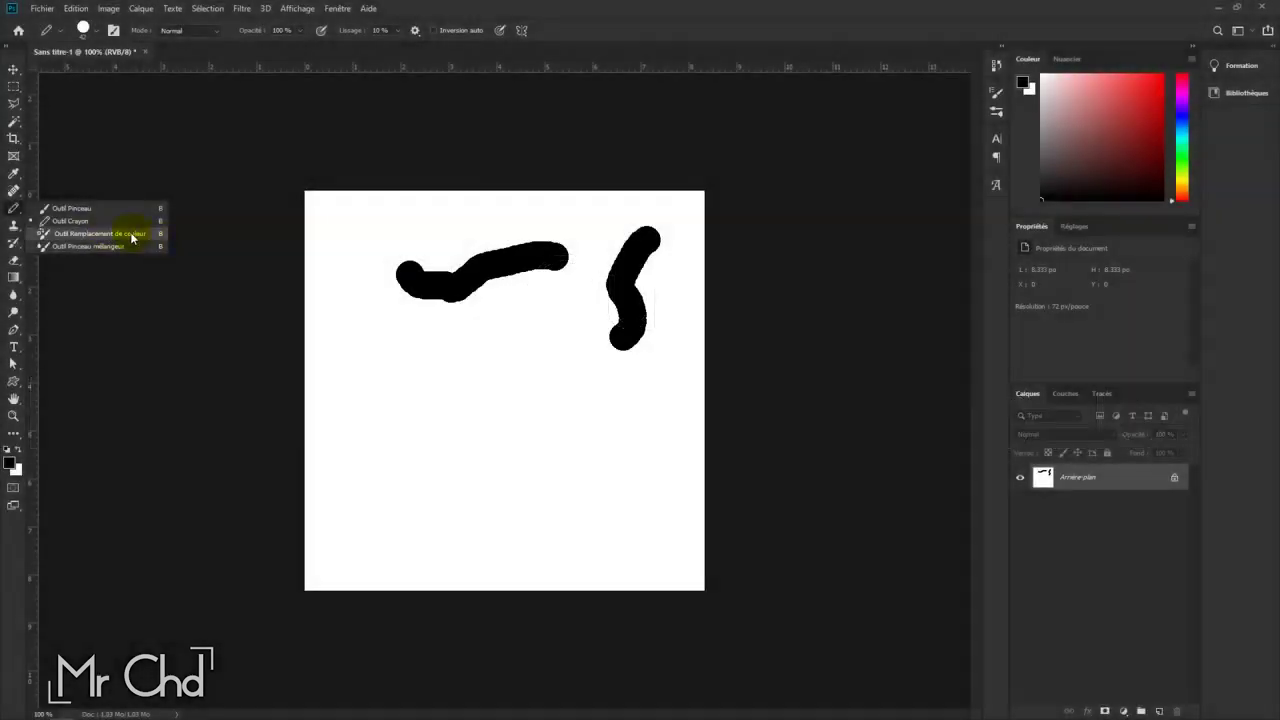
Step: Return to the Brush, pick a vivid blue foreground, and paint a thick stroke across the lower canvas
left_click(132, 236)
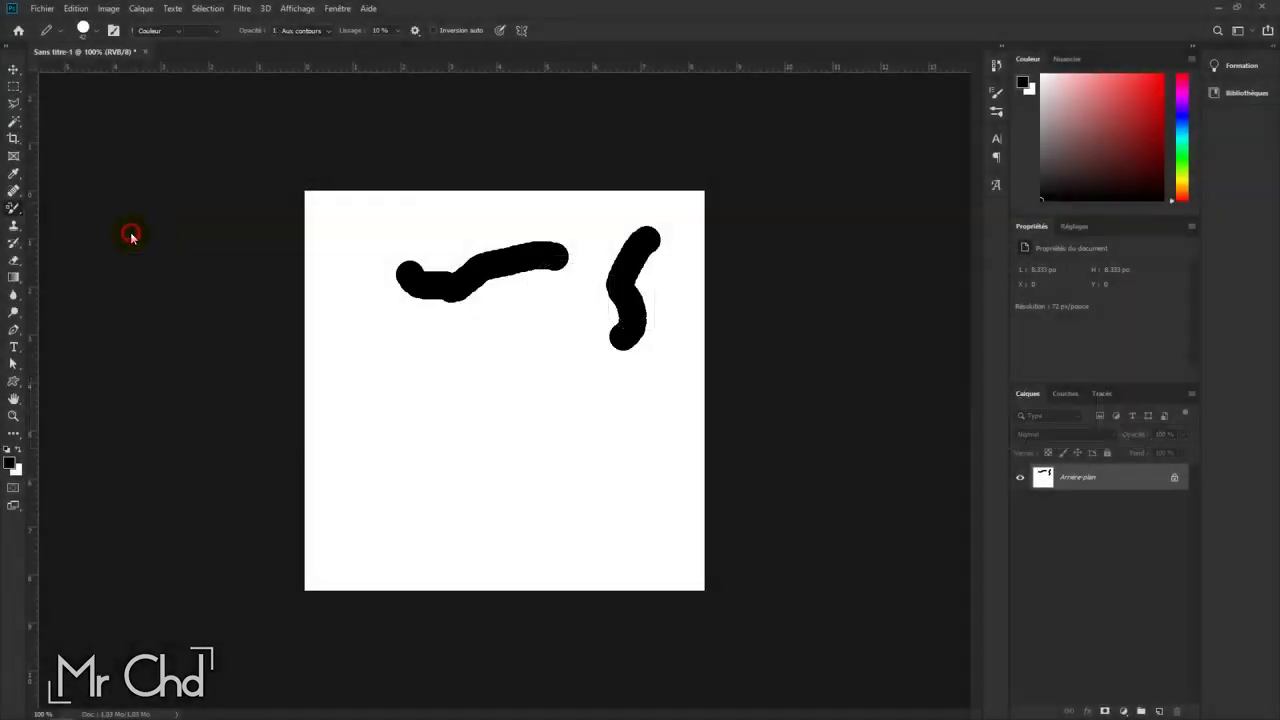
right_click(17, 213)
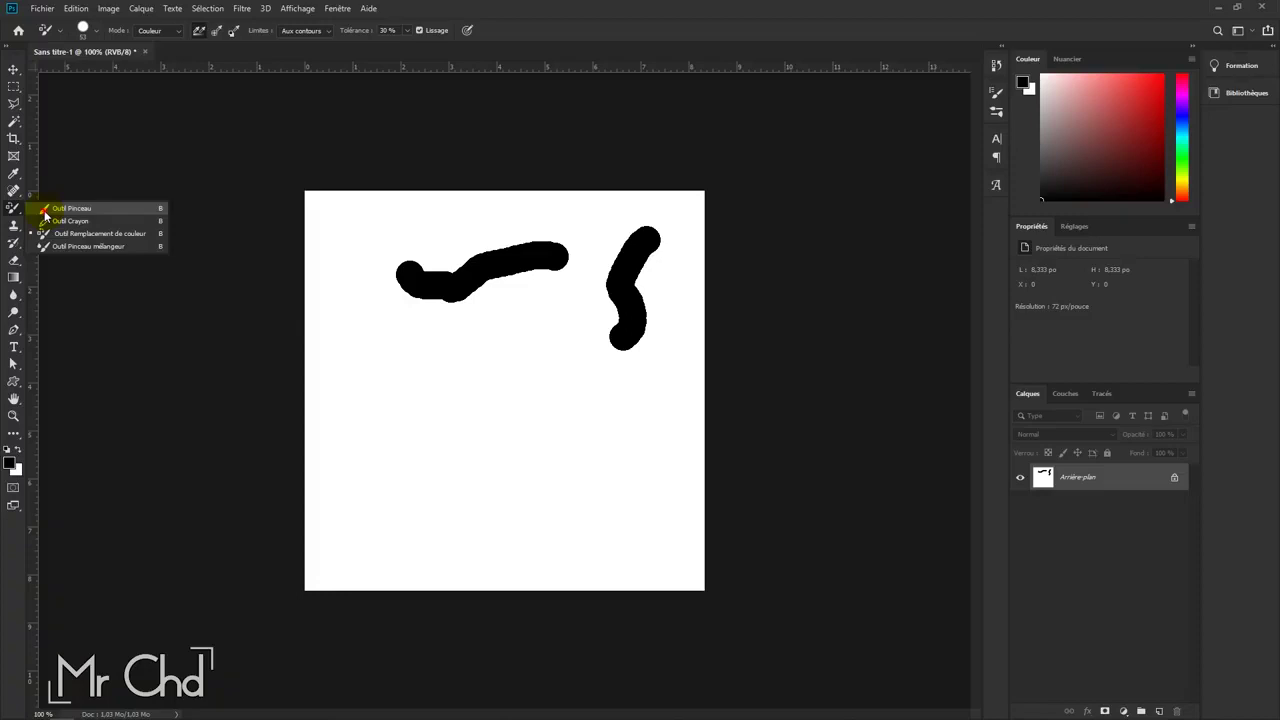
left_click(45, 210)
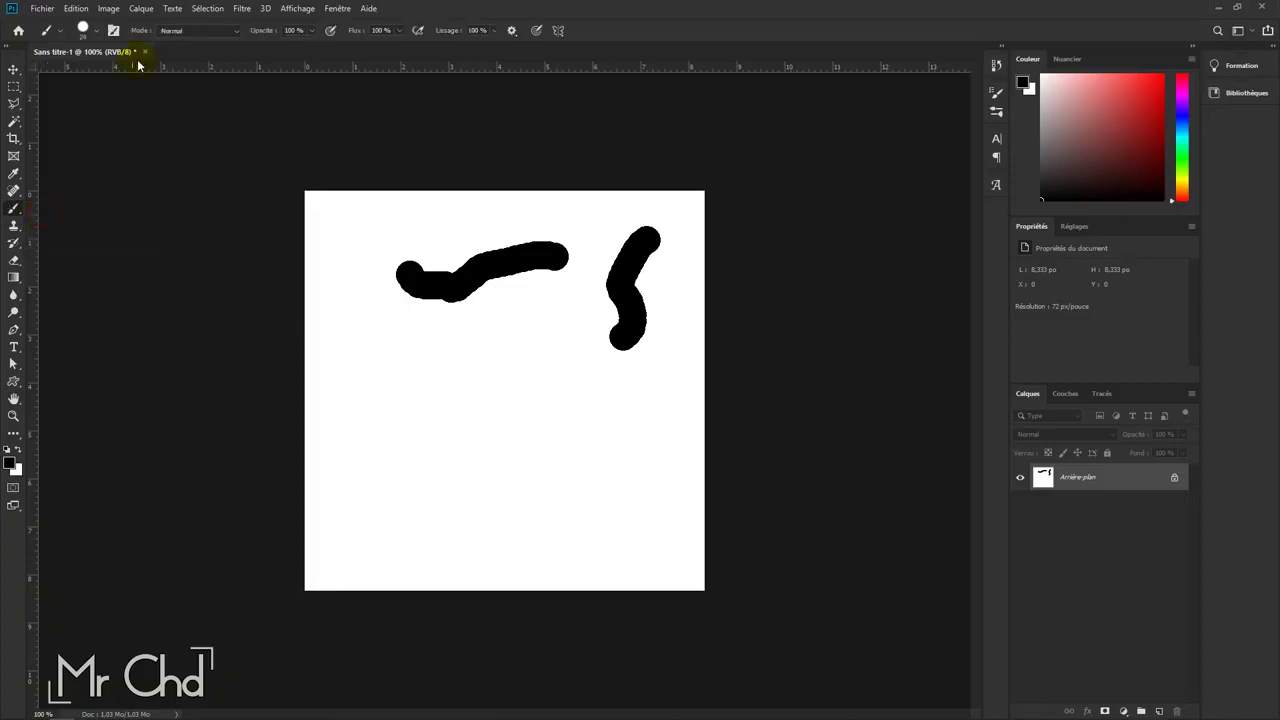
left_click(12, 465)
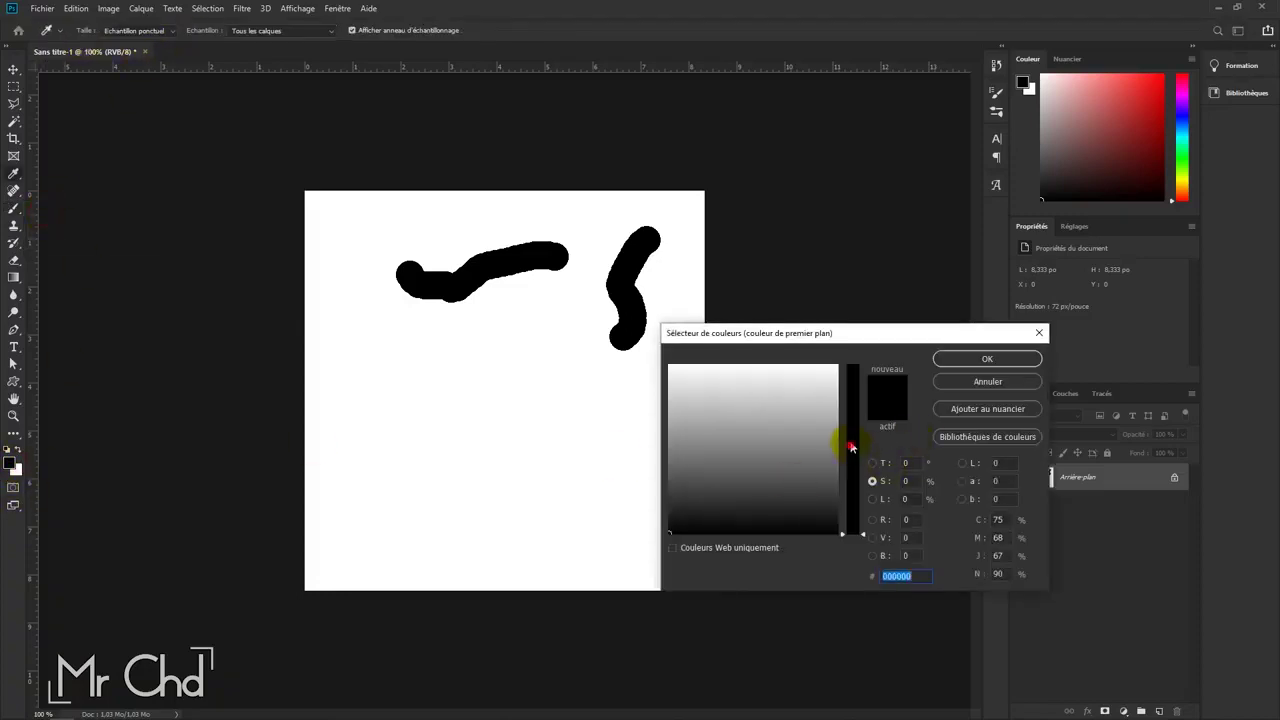
left_click_drag(851, 447, 851, 364)
left_click_drag(772, 410, 787, 396)
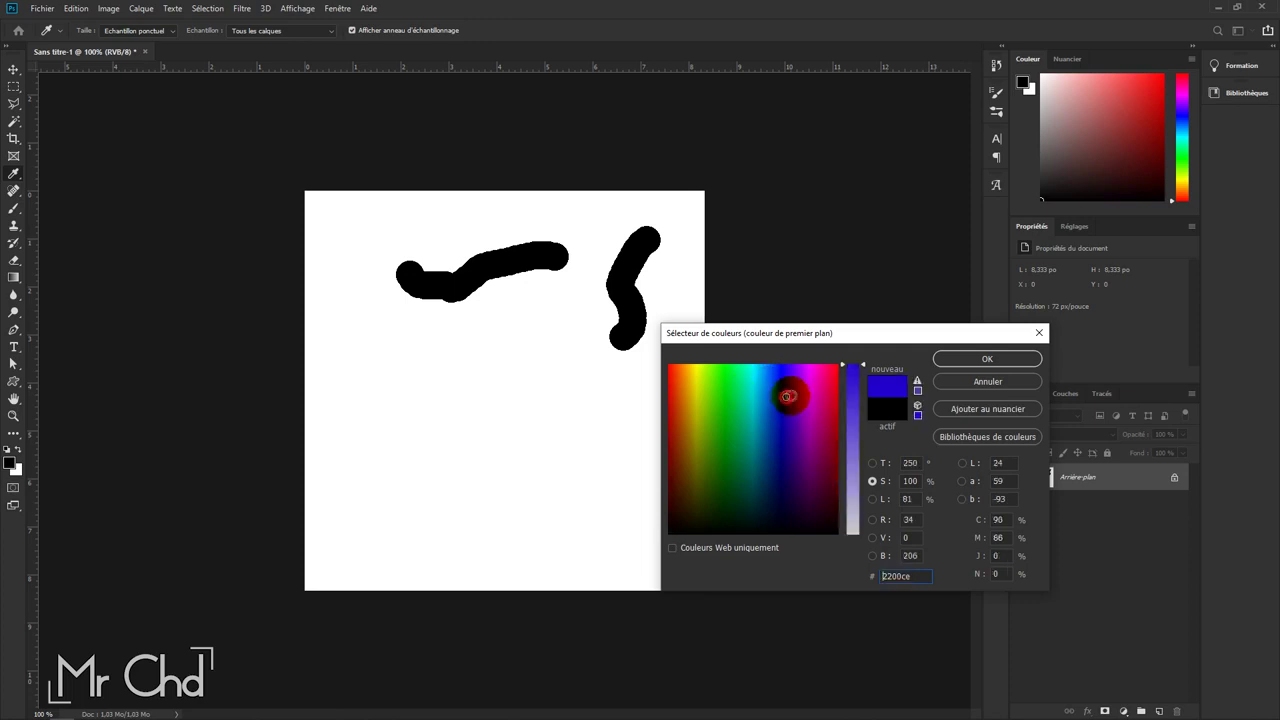
left_click(986, 358)
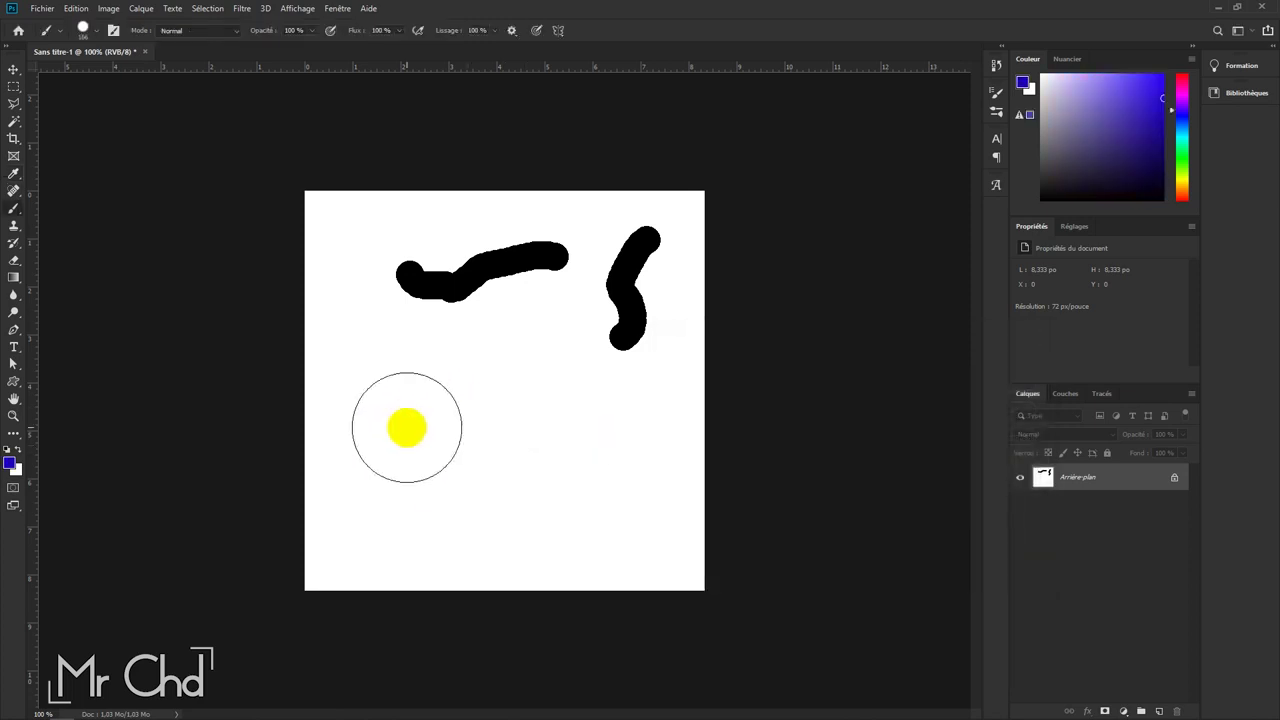
left_click_drag(385, 447, 663, 440)
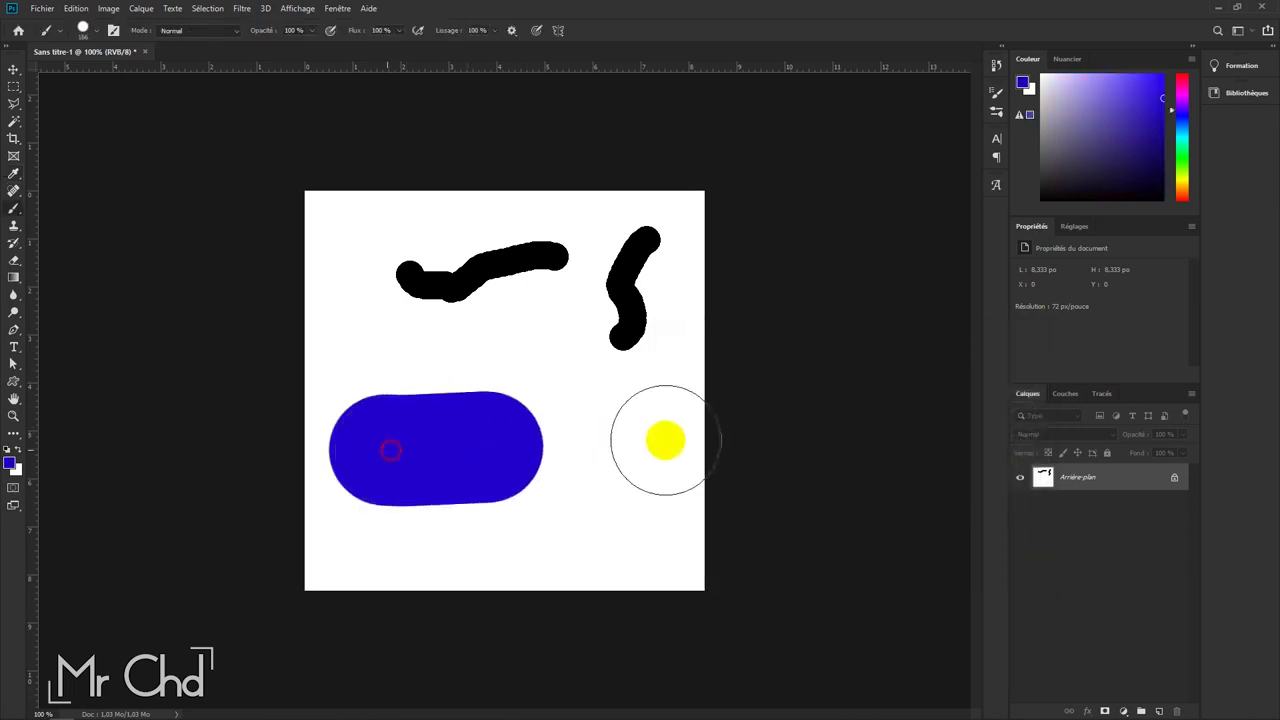
Step: Set the foreground to bright green (#00d11e) and select the Color Replacement Tool
left_click(12, 464)
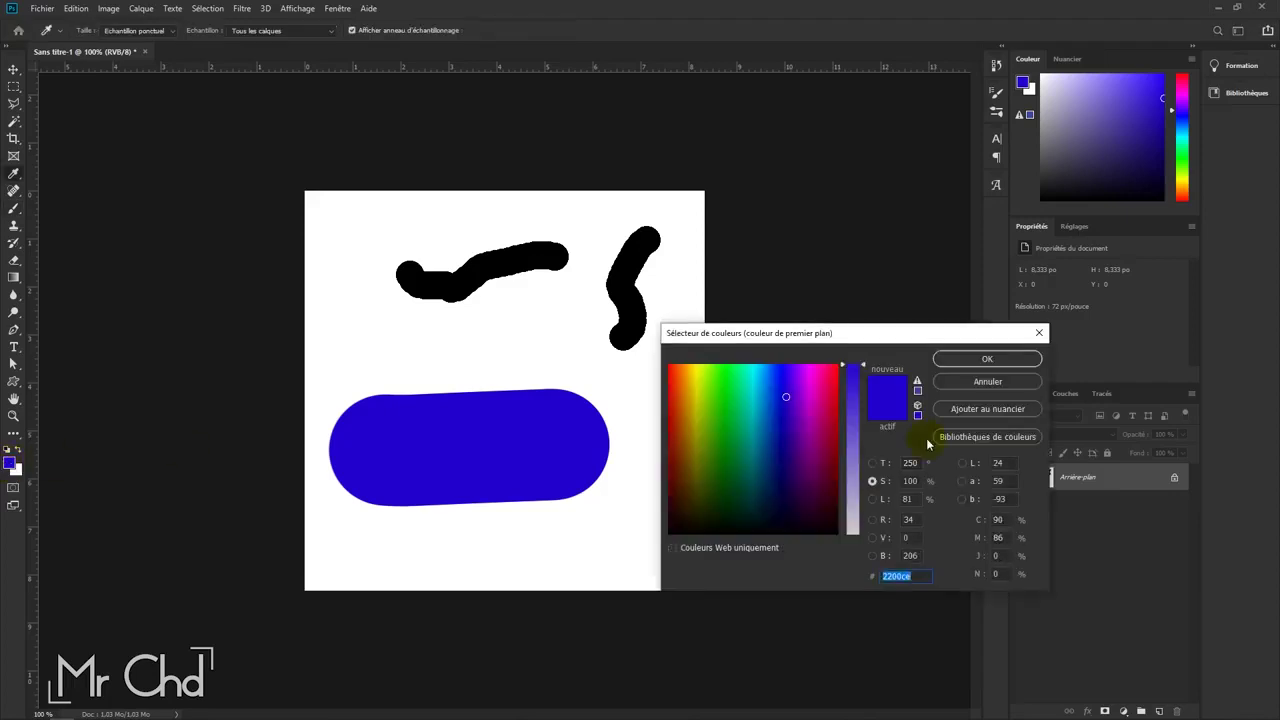
left_click(731, 395)
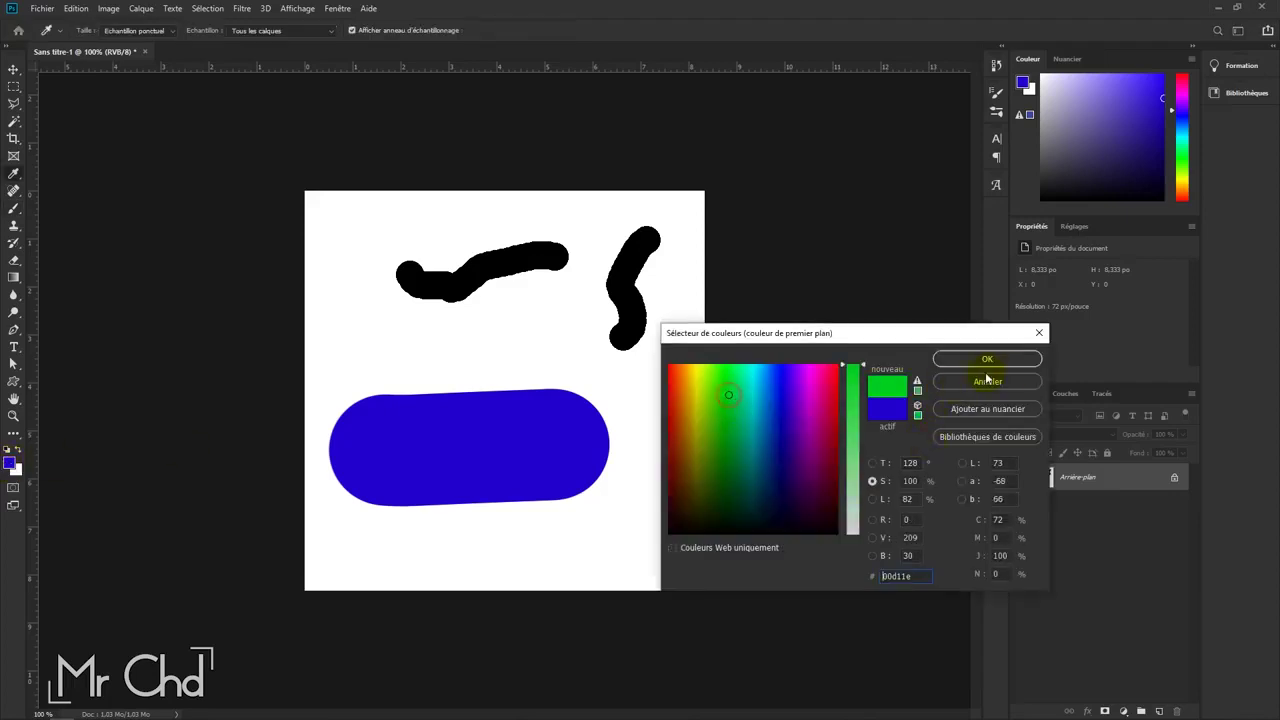
left_click(1009, 364)
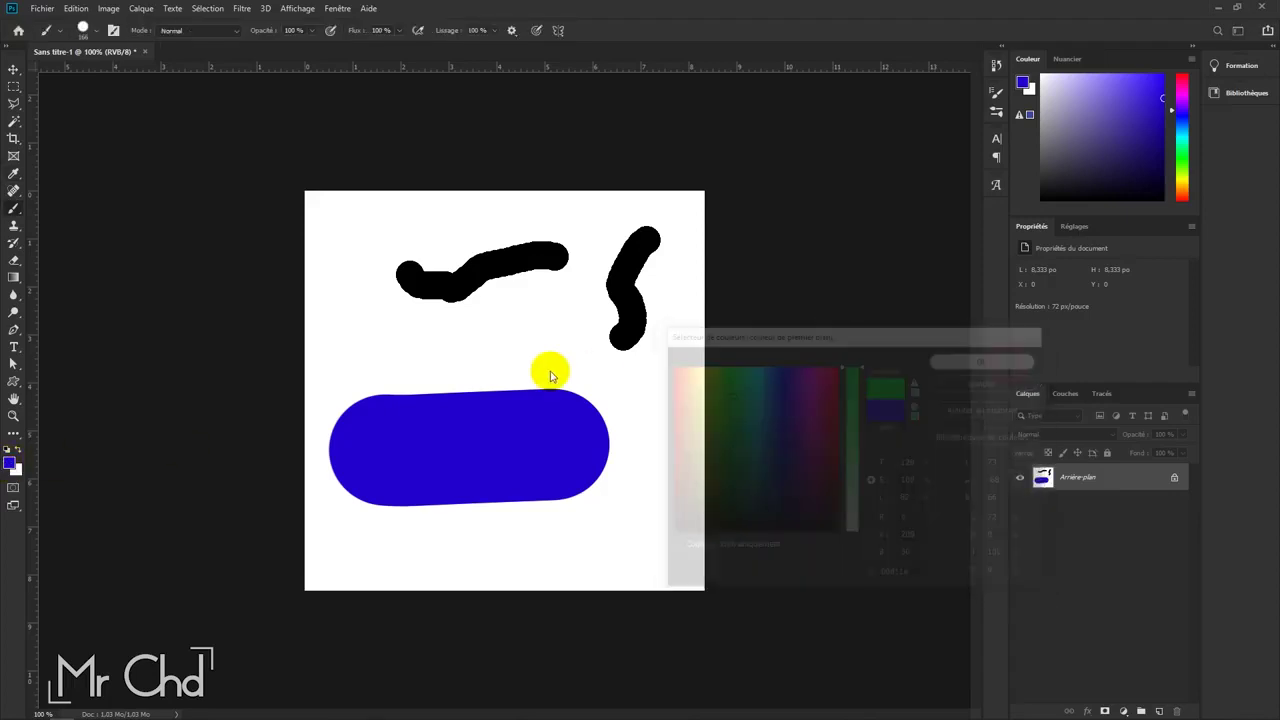
right_click(14, 210)
left_click(136, 241)
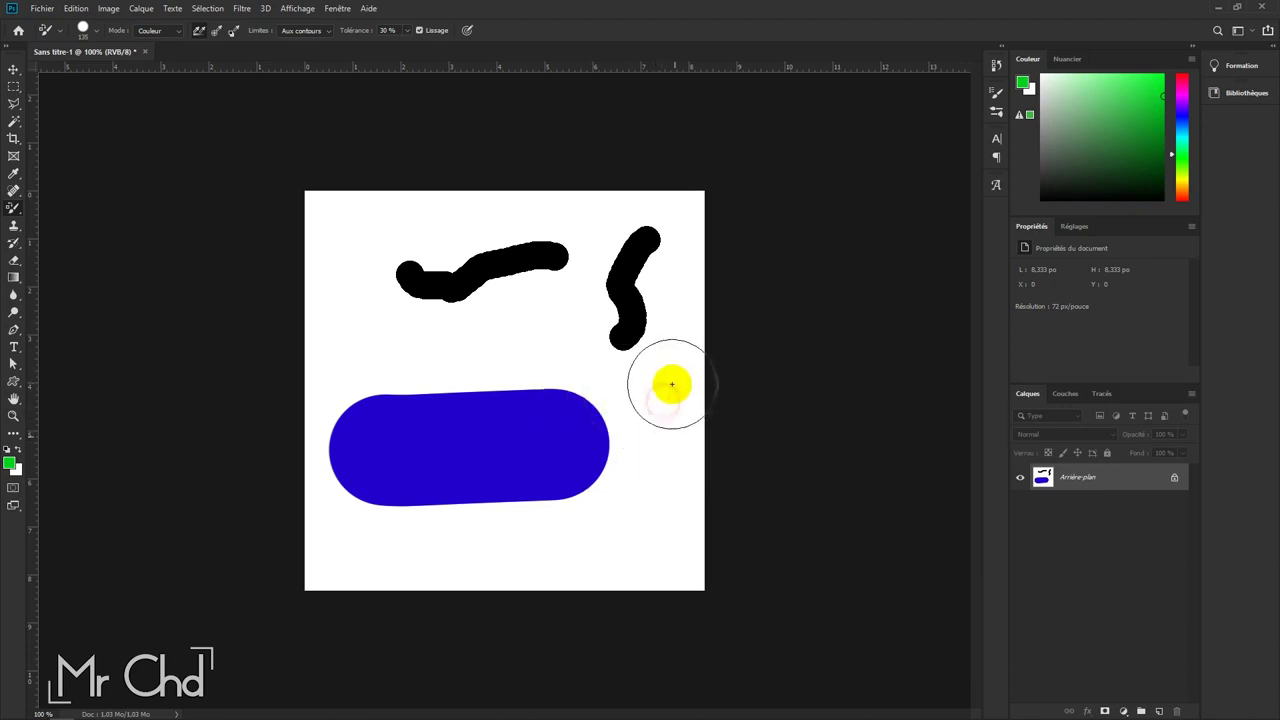
Step: Raise Tolerance to 100% and recolour the blue stroke's right end and several round patches dark green
left_click(661, 259)
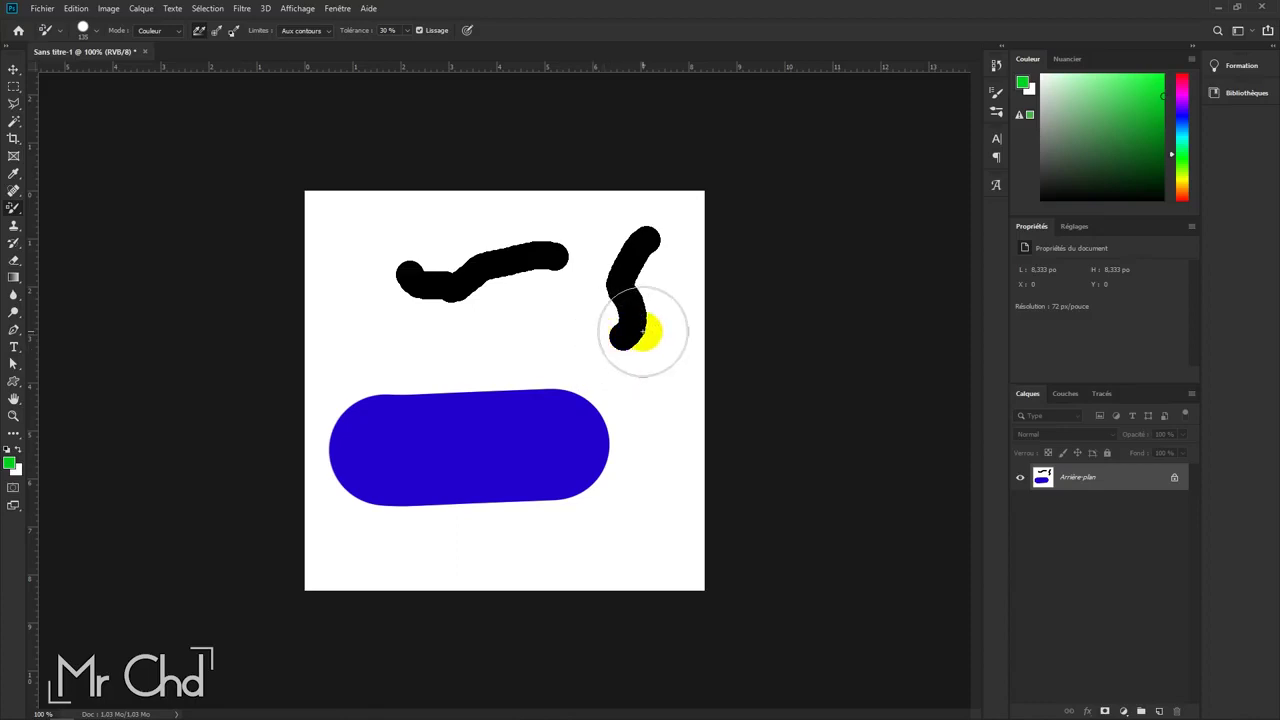
left_click_drag(598, 398, 578, 488)
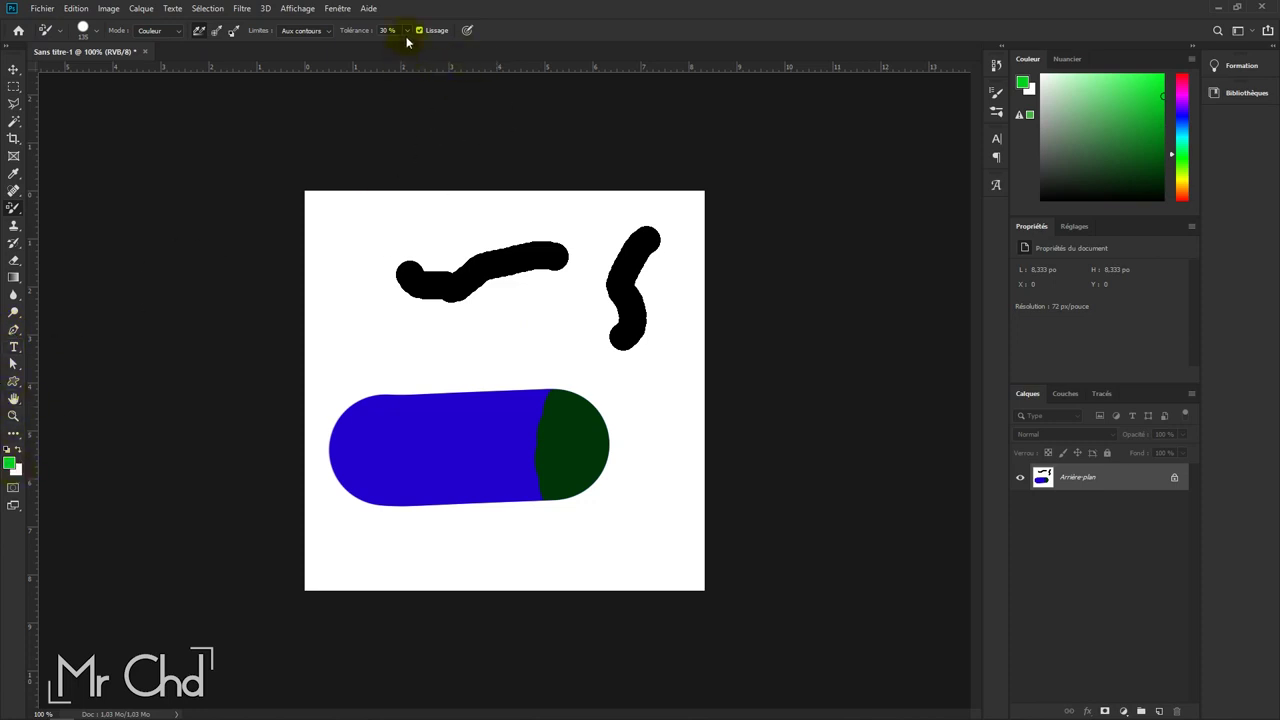
left_click_drag(455, 50, 470, 50)
left_click_drag(571, 400, 549, 460)
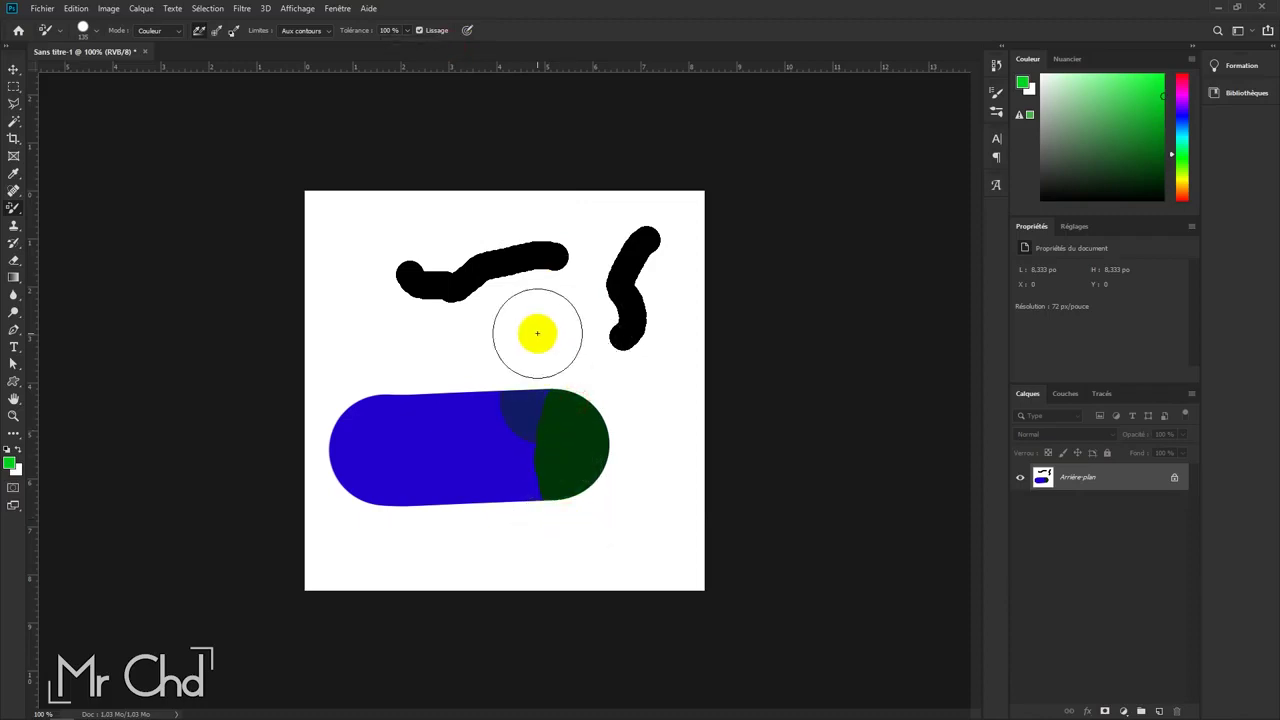
left_click_drag(443, 392, 399, 417)
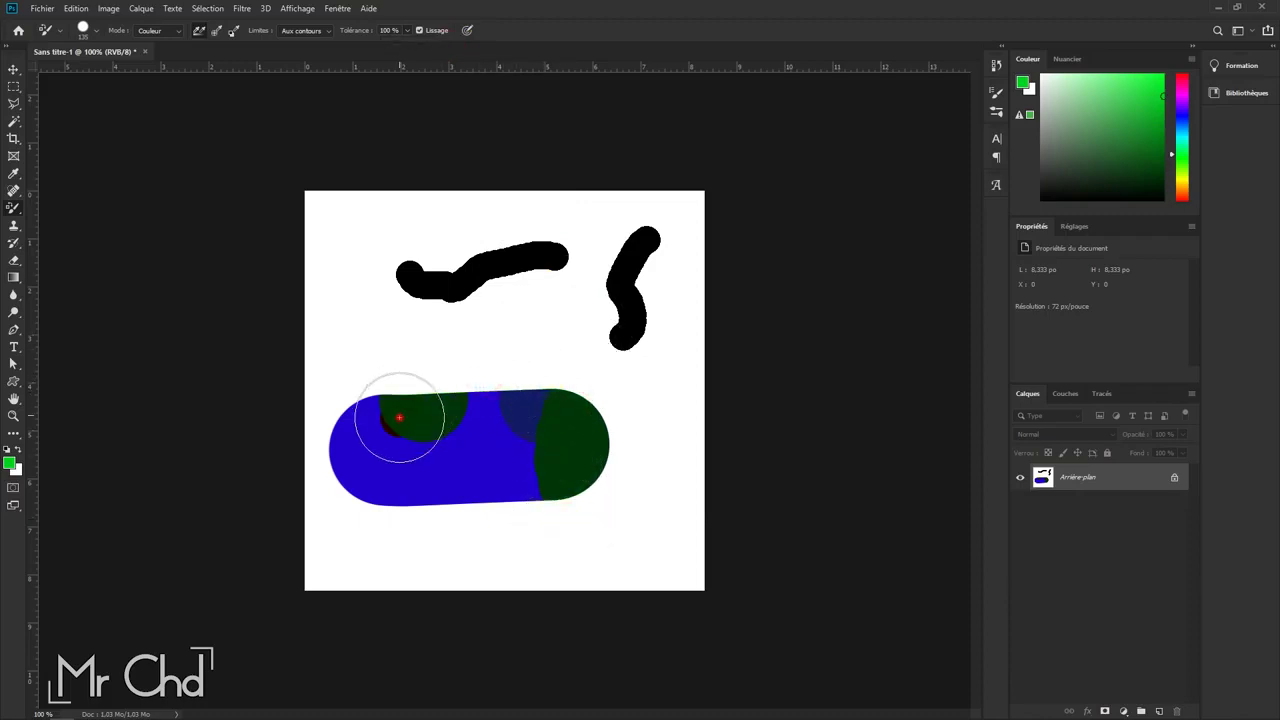
left_click(534, 479)
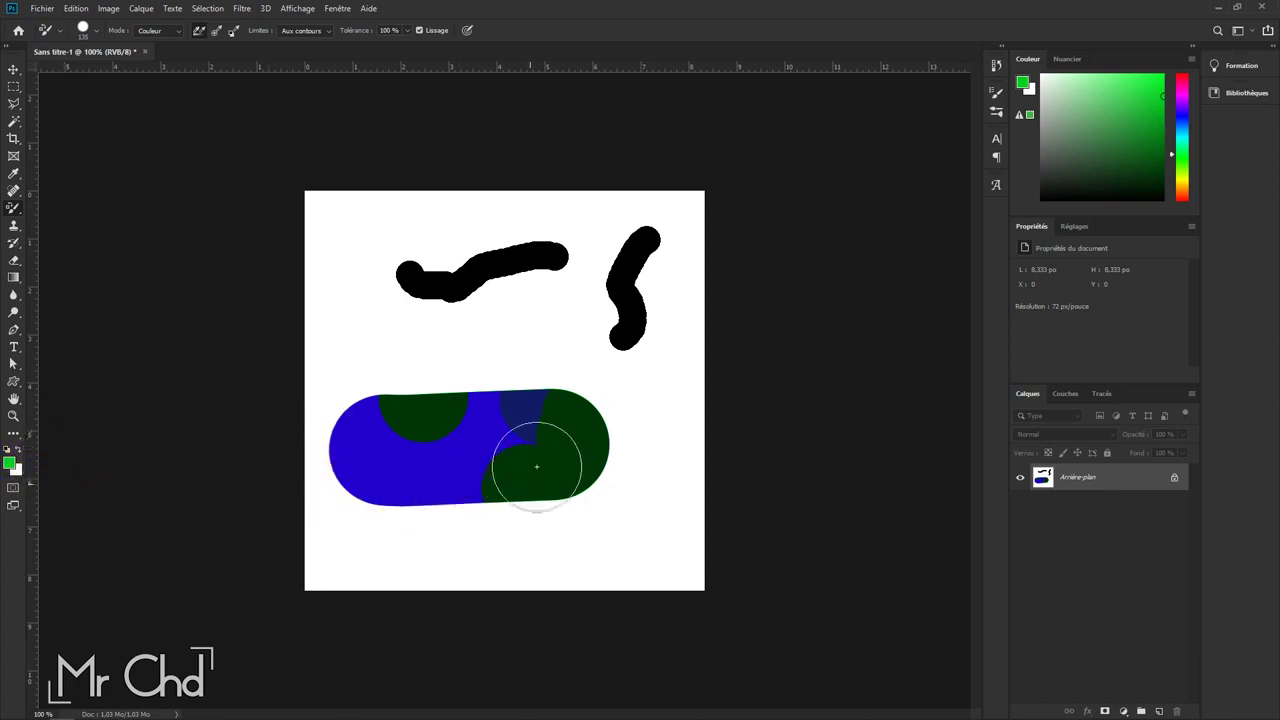
left_click_drag(538, 427, 509, 447)
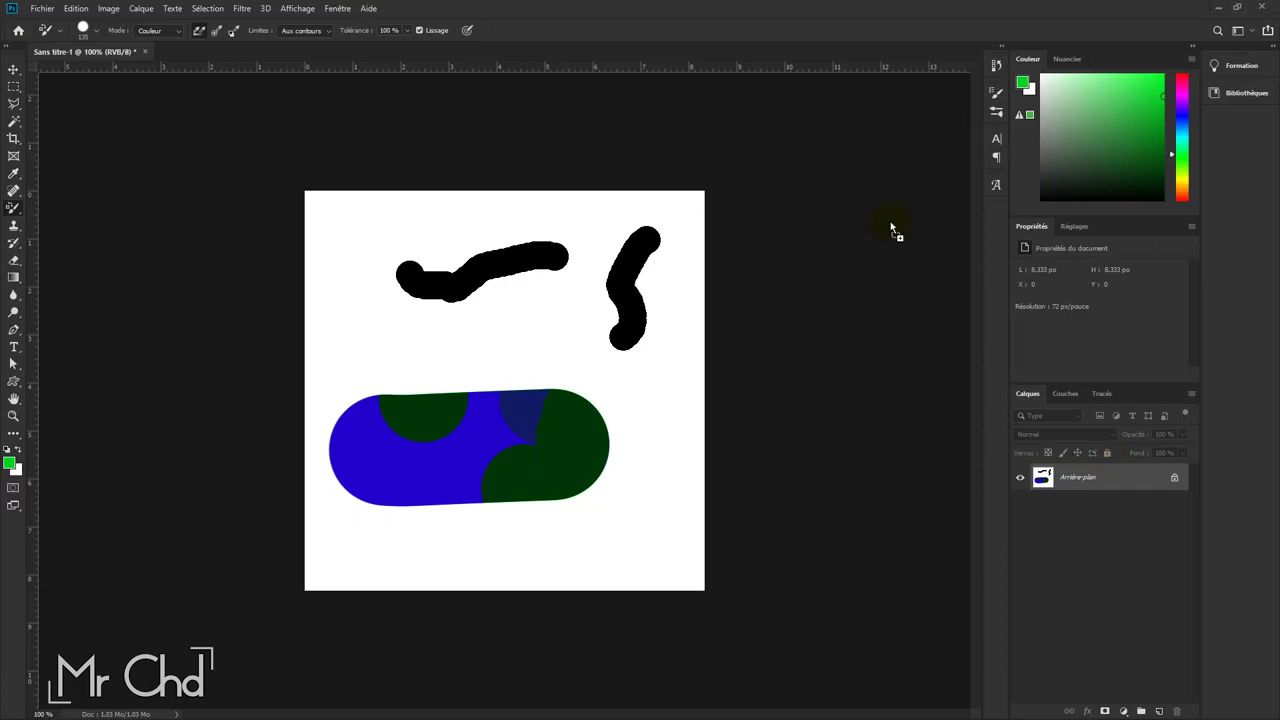
left_click_drag(443, 34, 428, 54)
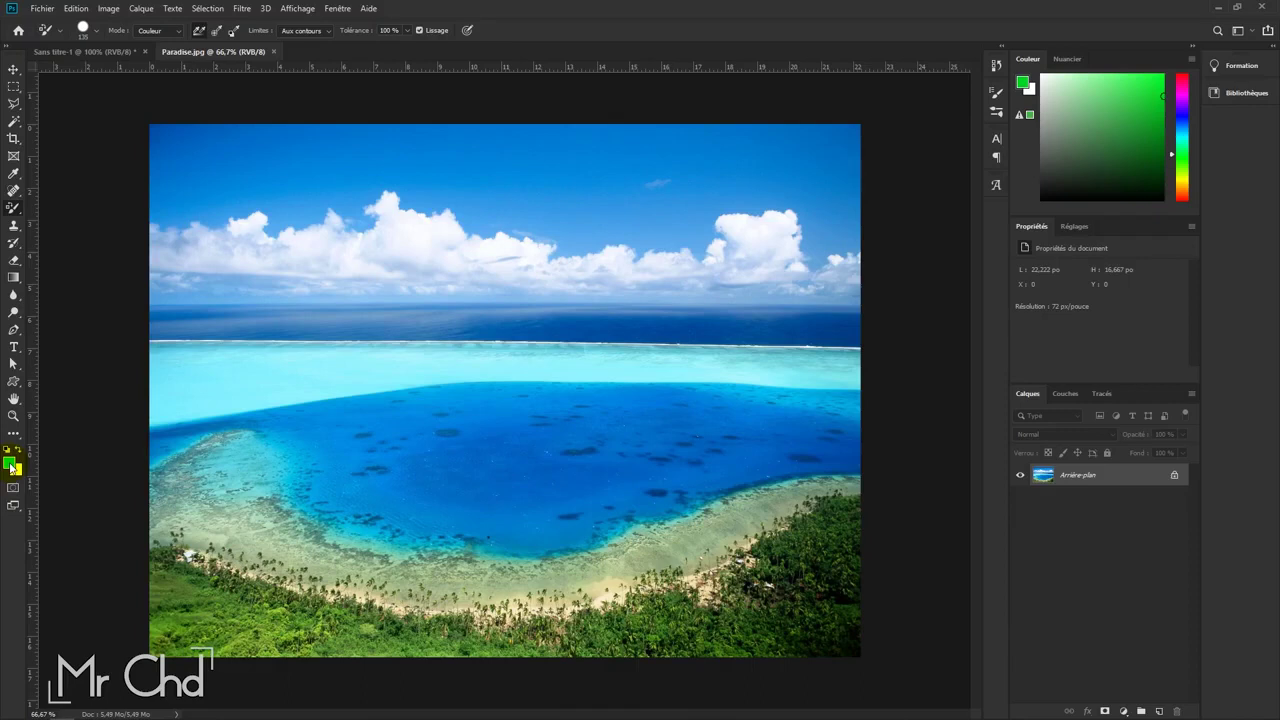
Step: Paint across the Paradise.jpg sky with colour replacement until it is entirely bright green
left_click_drag(410, 150, 562, 150)
mouse_move(775, 185)
left_mouse_down()
mouse_move(677, 223)
mouse_move(852, 245)
mouse_move(636, 248)
mouse_move(400, 195)
mouse_move(240, 194)
mouse_move(197, 180)
left_mouse_up()
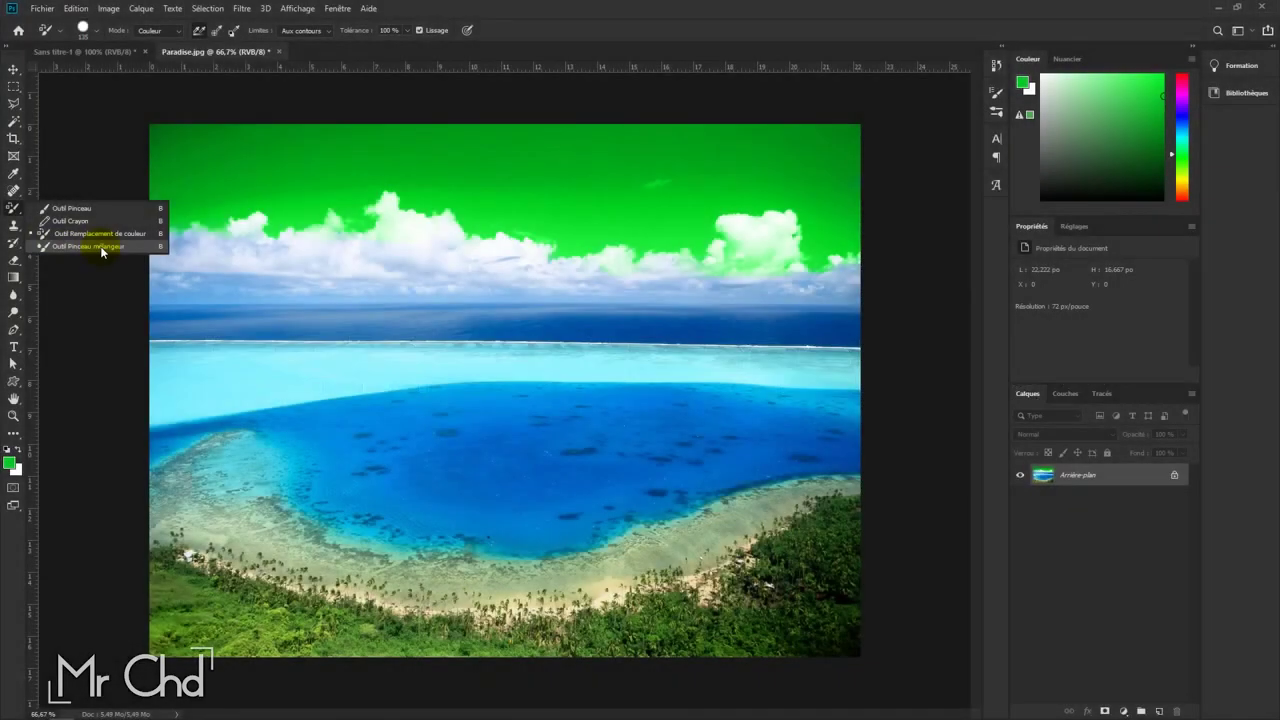
Step: Select the Mixer Brush and smear both sides of the horizon and a streak into the lagoon
left_click(100, 246)
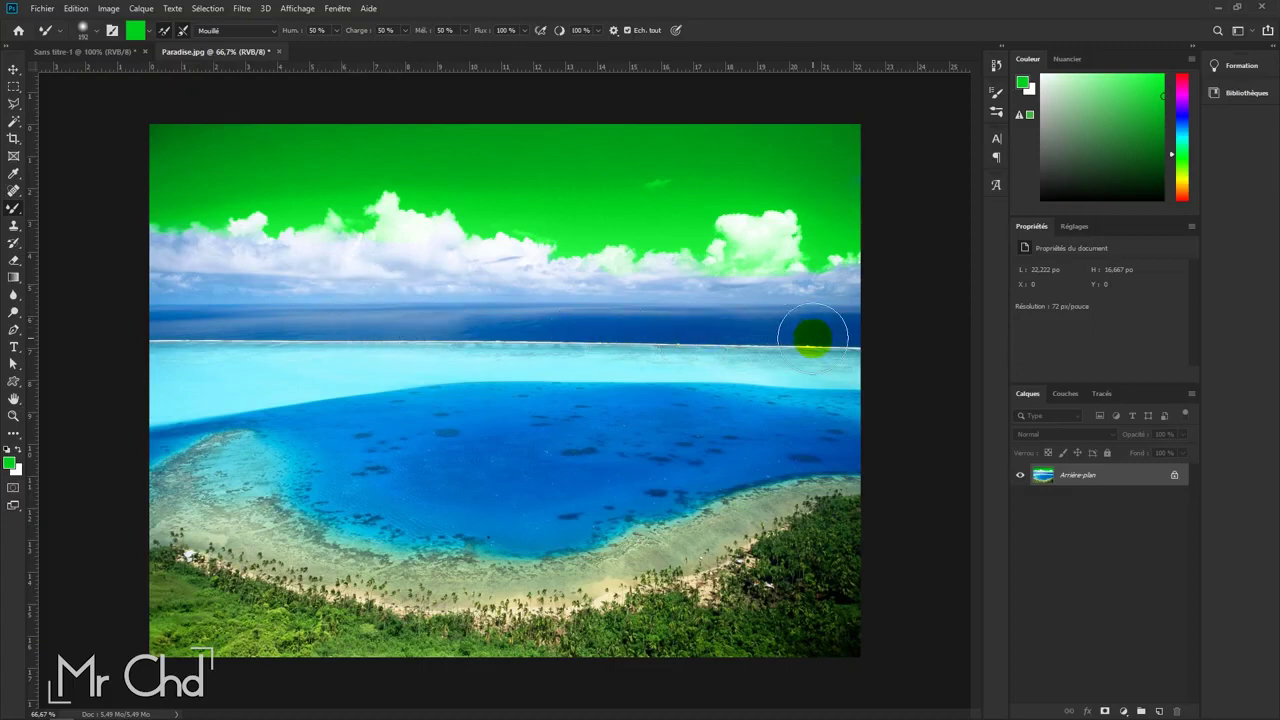
mouse_move(806, 320)
left_mouse_down()
mouse_move(794, 318)
mouse_move(806, 350)
left_mouse_up()
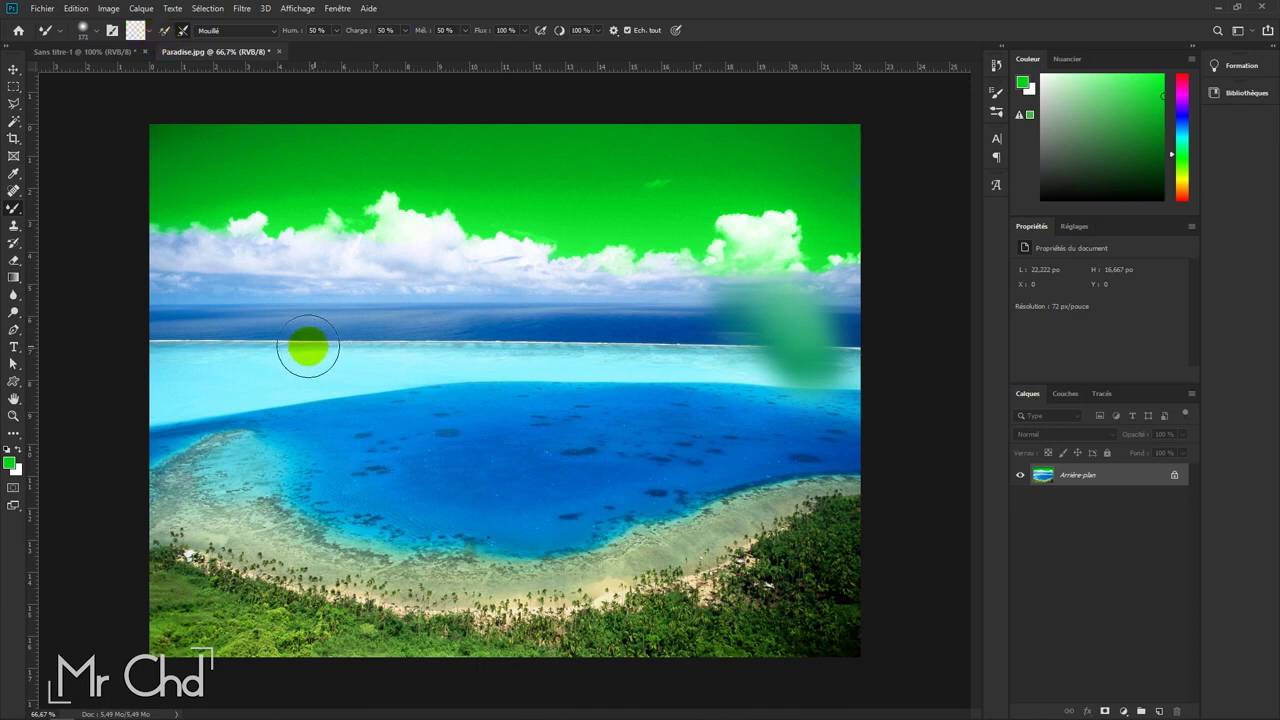
left_click_drag(309, 346, 346, 320)
left_click_drag(263, 363, 374, 331)
mouse_move(267, 376)
left_mouse_down()
mouse_move(346, 354)
mouse_move(314, 360)
mouse_move(331, 331)
left_mouse_up()
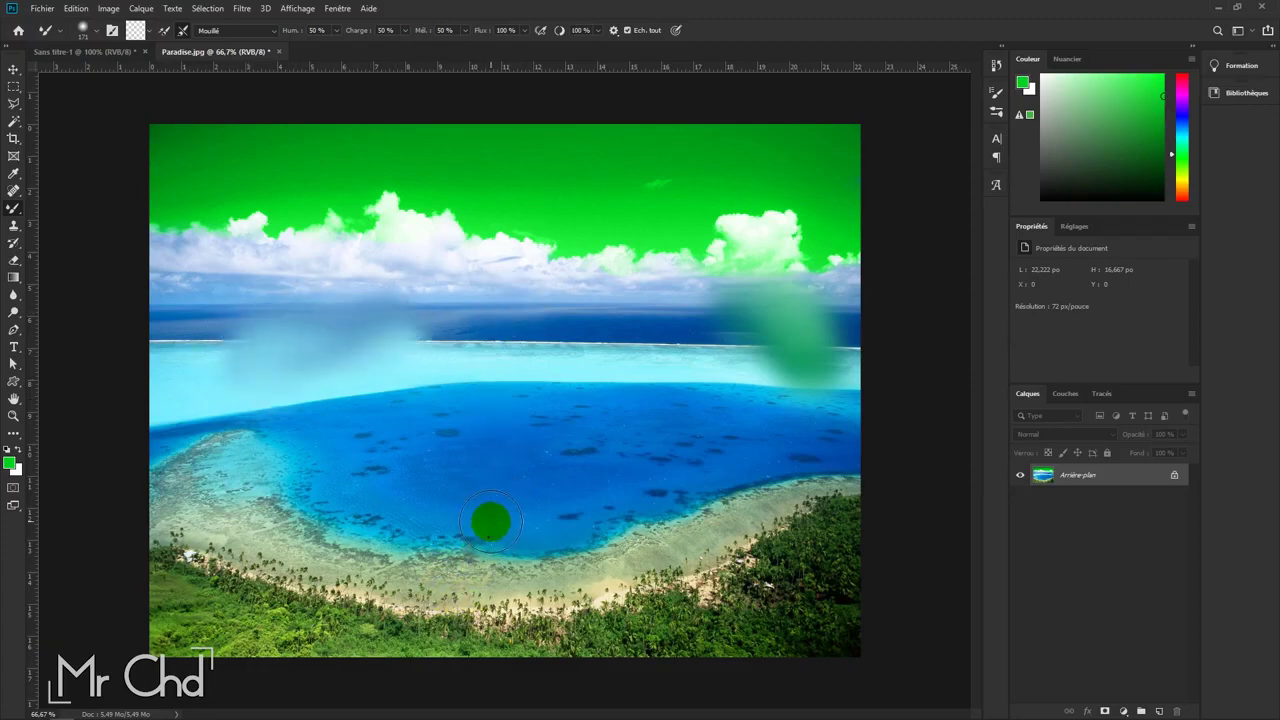
mouse_move(446, 612)
left_mouse_down()
mouse_move(523, 449)
mouse_move(457, 606)
mouse_move(527, 470)
left_mouse_up()
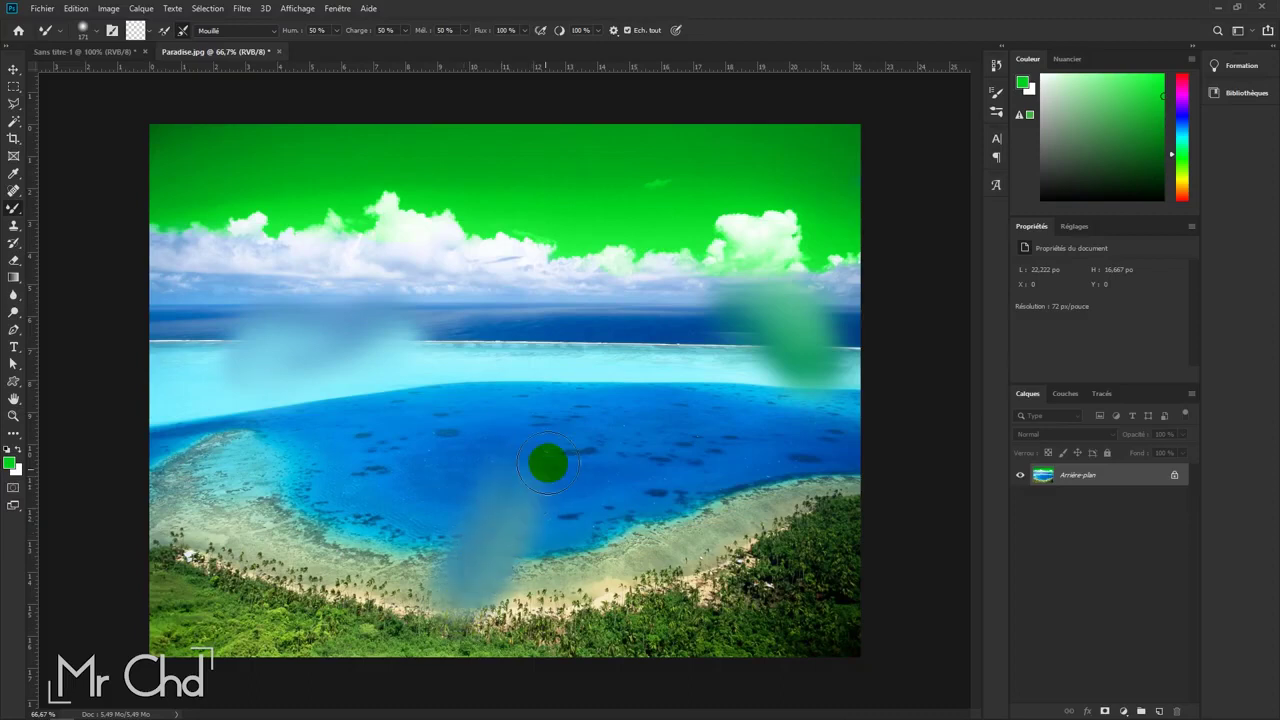
Step: Smudge the horizon with the Humide preset, then smear a diagonal lagoon stroke with Mouillé
left_click(275, 31)
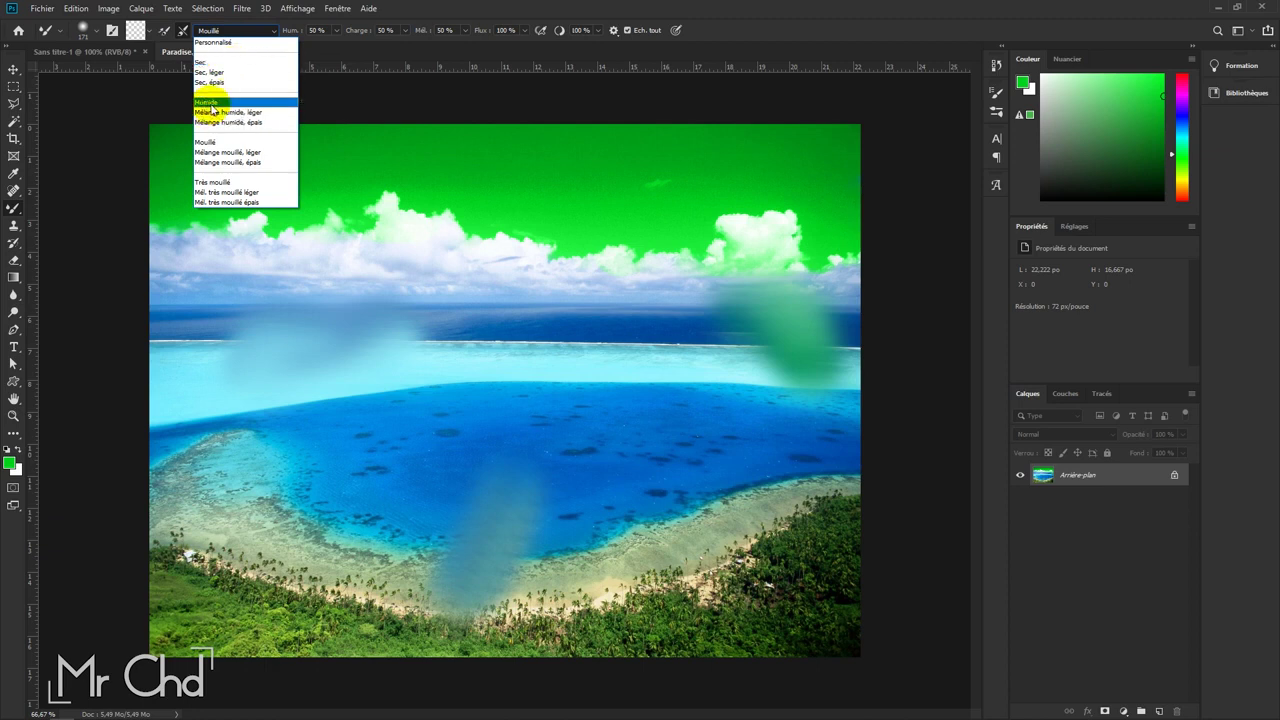
left_click(211, 104)
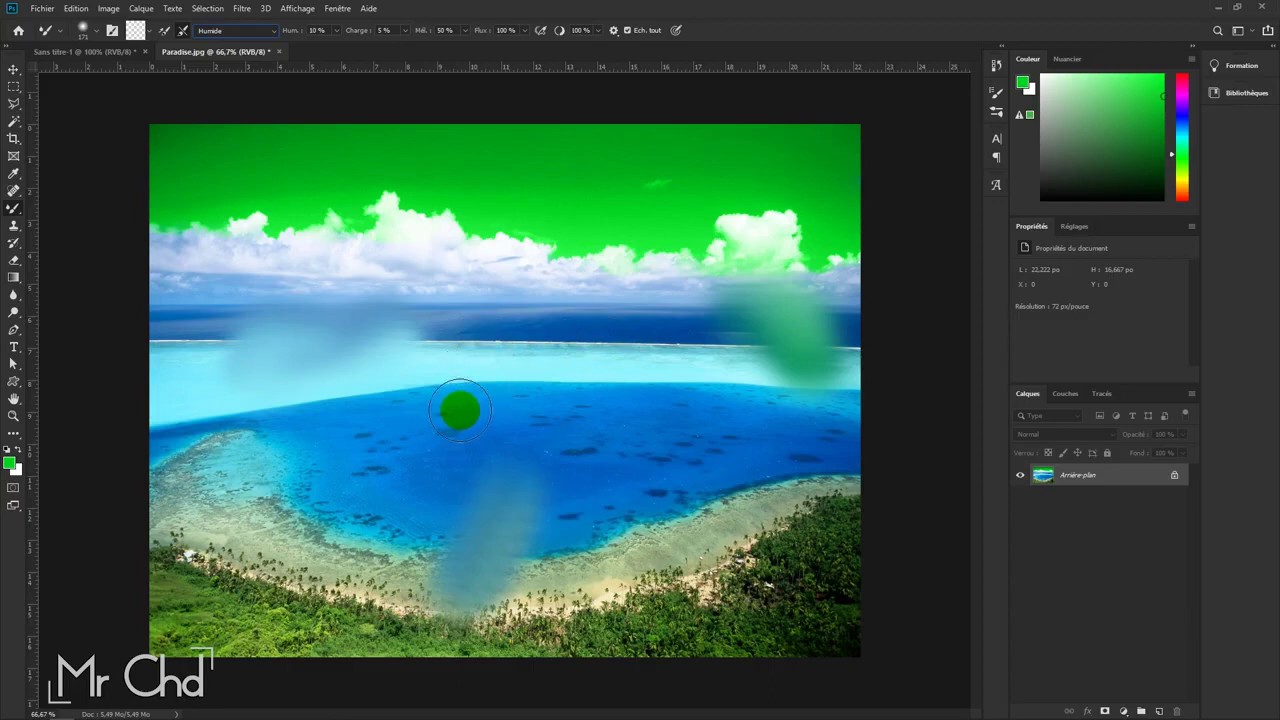
left_click_drag(475, 370, 505, 315)
mouse_move(451, 429)
left_mouse_down()
mouse_move(500, 317)
mouse_move(431, 443)
mouse_move(503, 286)
mouse_move(443, 423)
left_mouse_up()
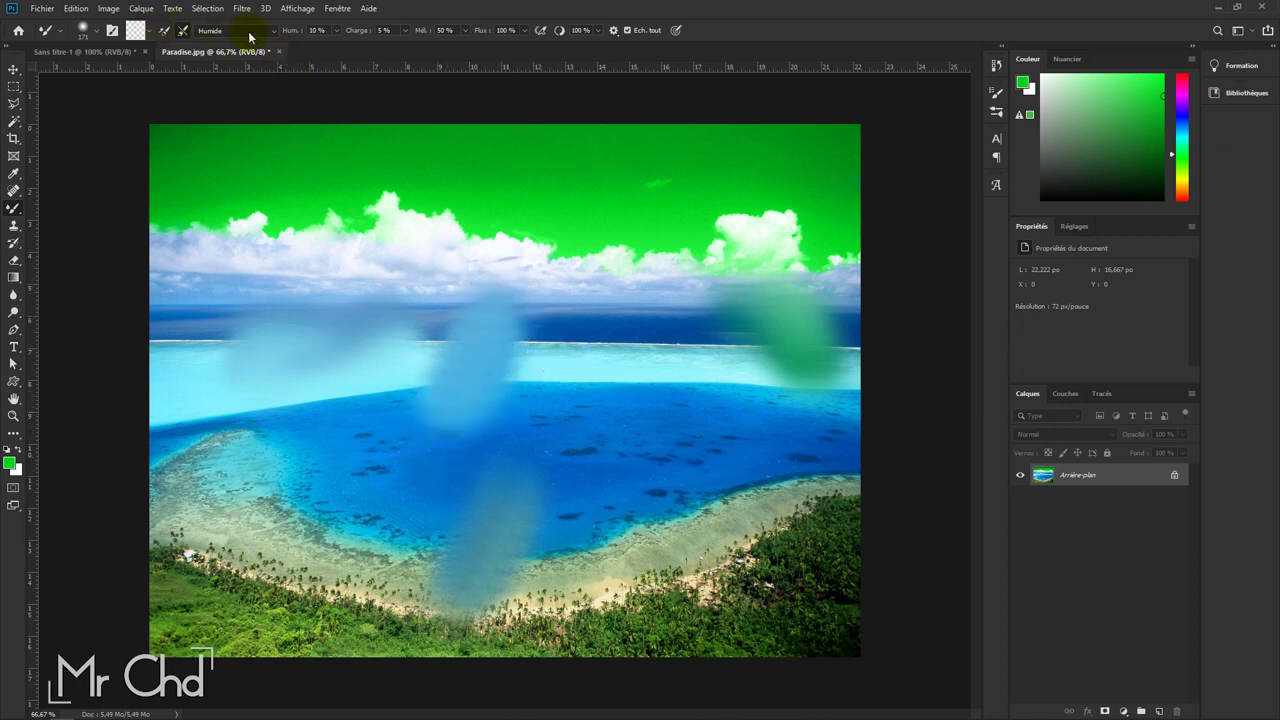
left_click(250, 33)
left_click(240, 129)
mouse_move(644, 369)
left_mouse_down()
mouse_move(586, 363)
mouse_move(666, 306)
mouse_move(556, 448)
left_mouse_up()
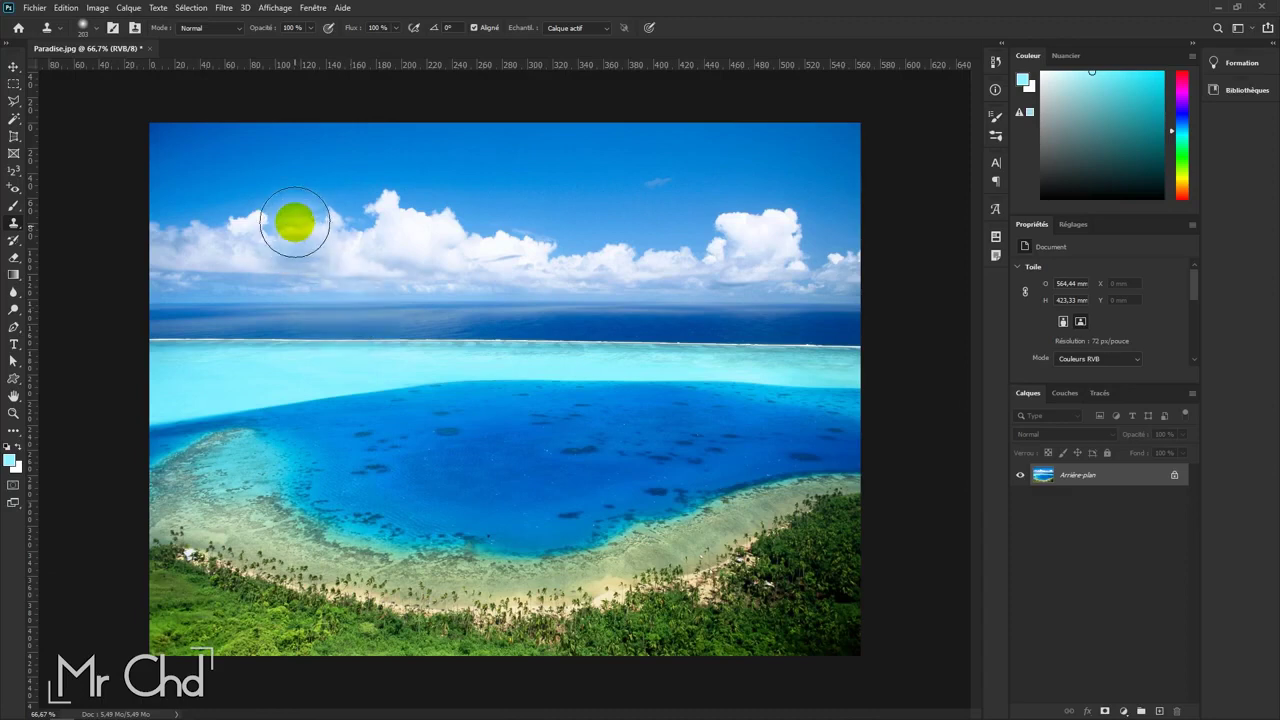
Step: Select the Clone Stamp, sample a cloud, and set a 93 px very soft brush
right_click(25, 226)
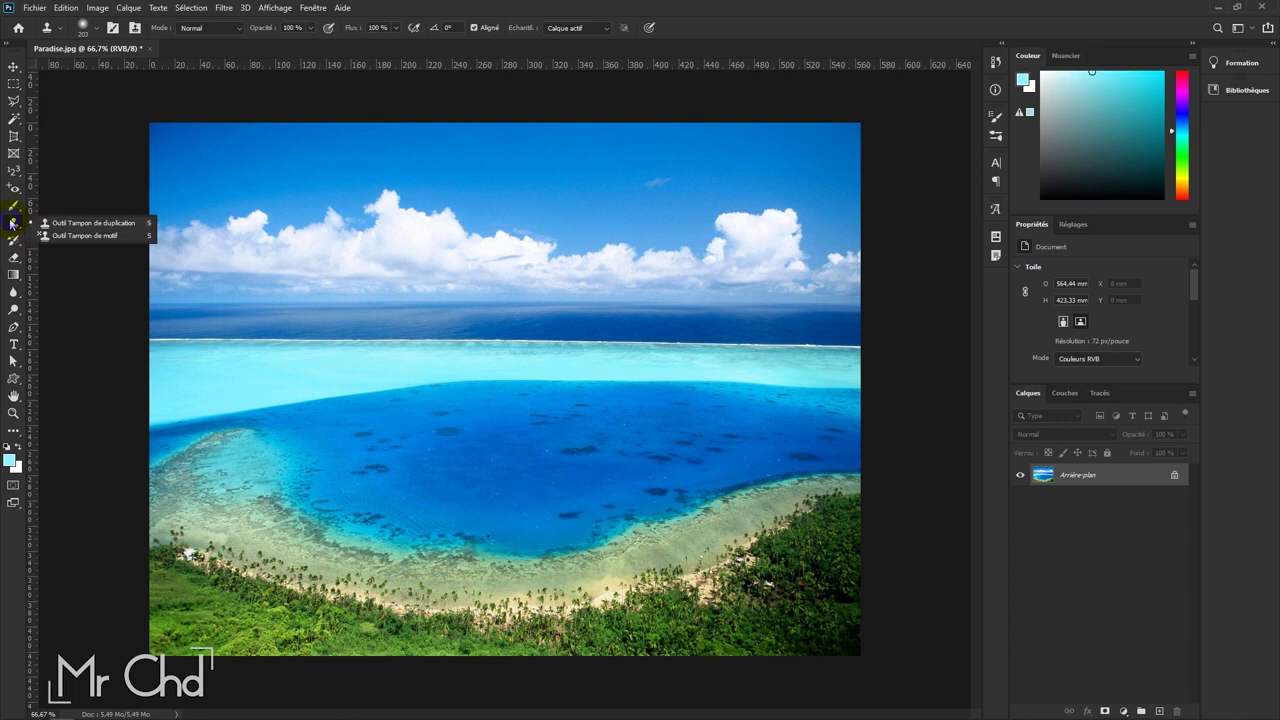
left_click(100, 219)
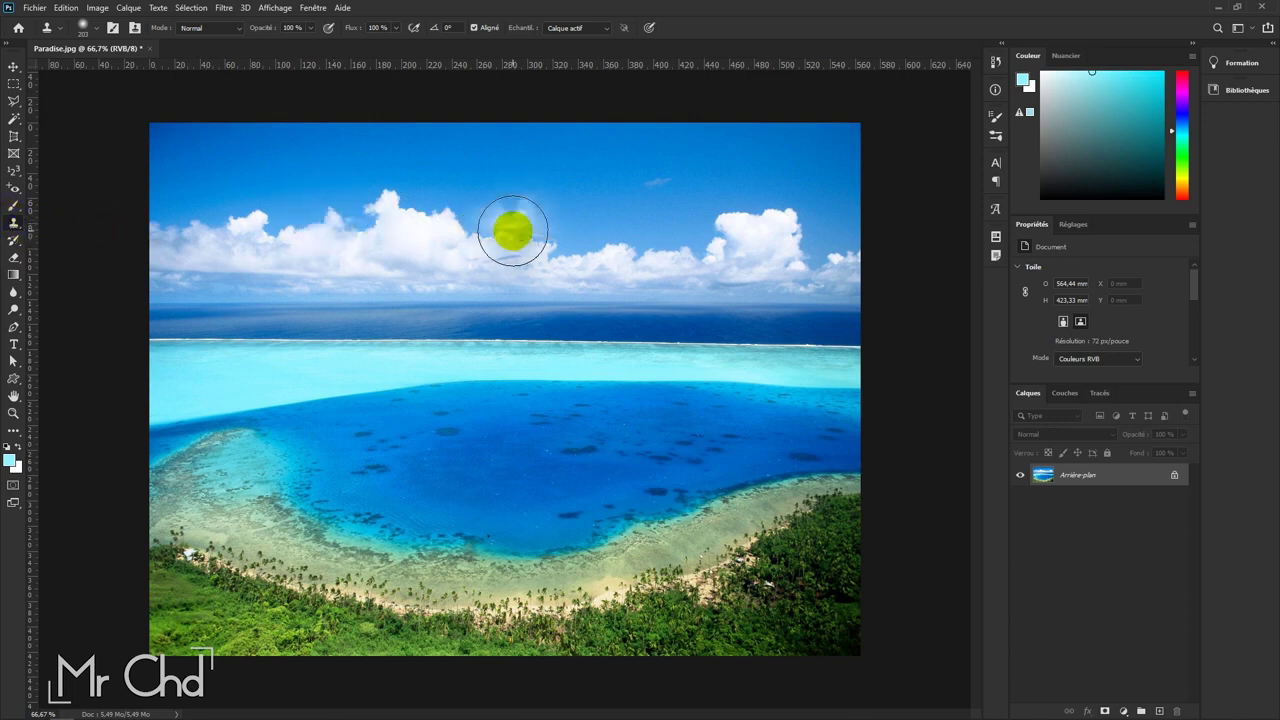
left_click(427, 210, "alt")
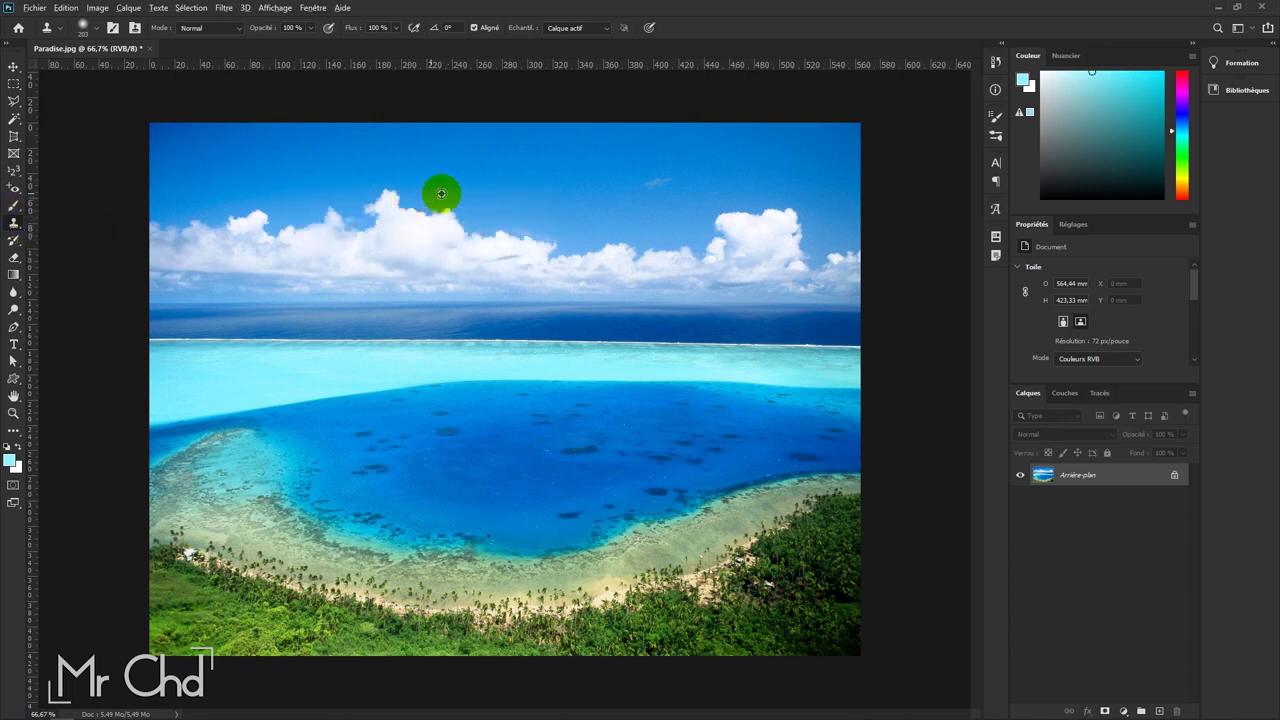
left_click(525, 197)
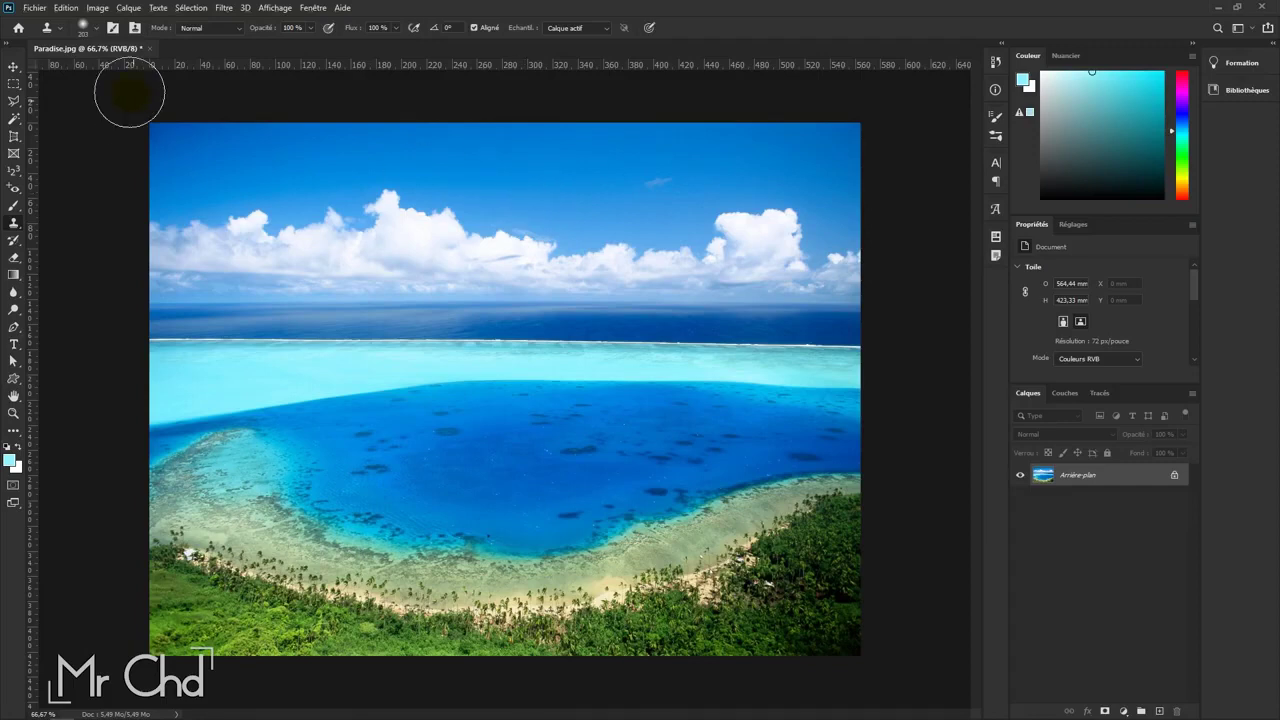
left_click(97, 30)
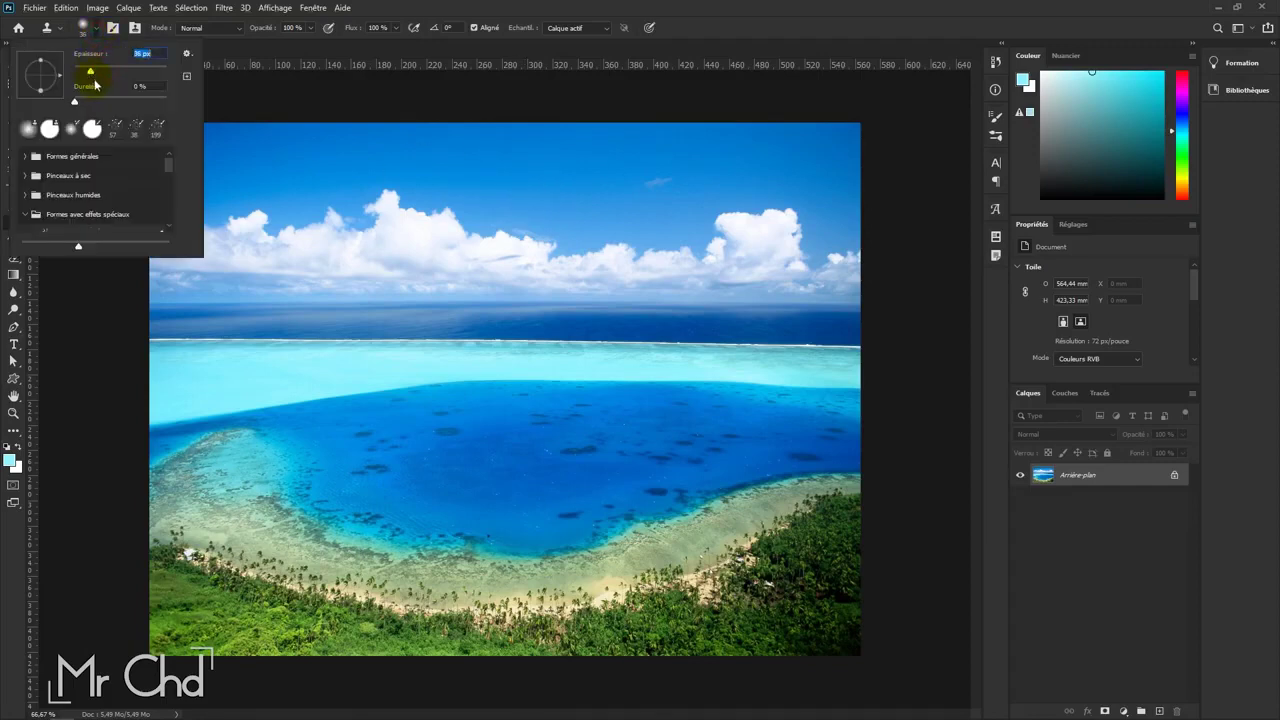
left_click(683, 37)
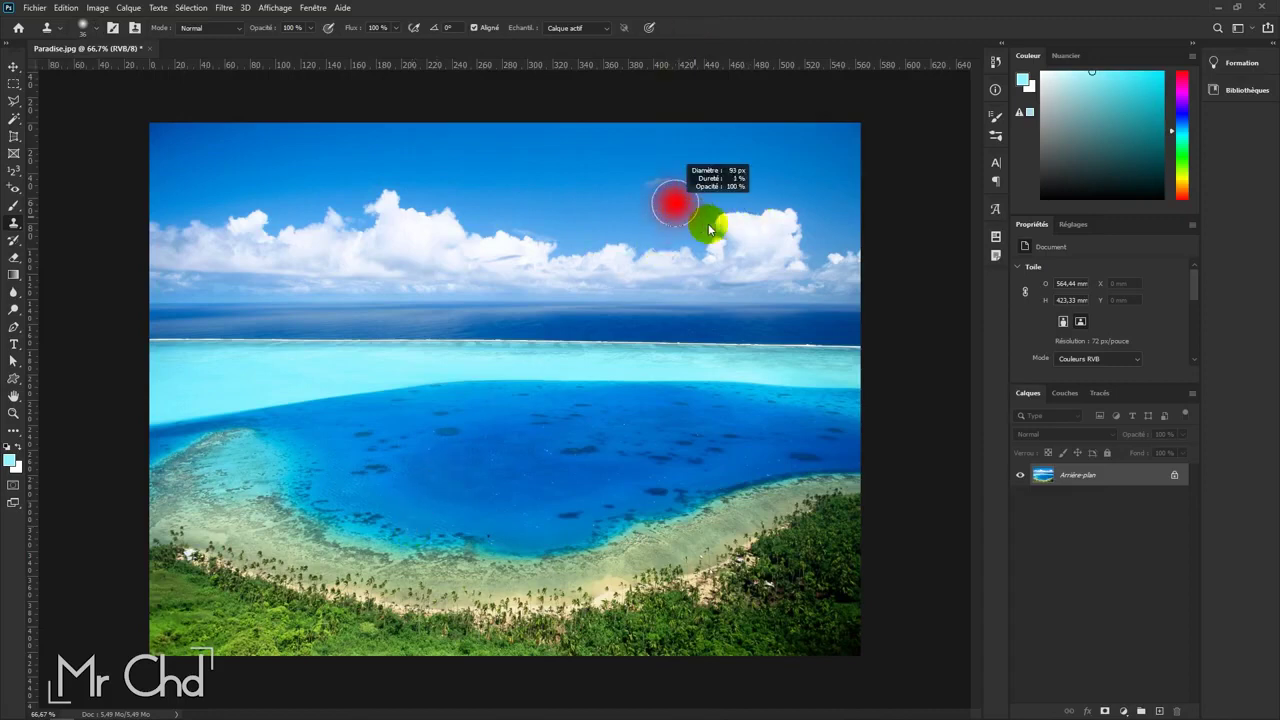
left_click_drag(708, 223, 737, 234)
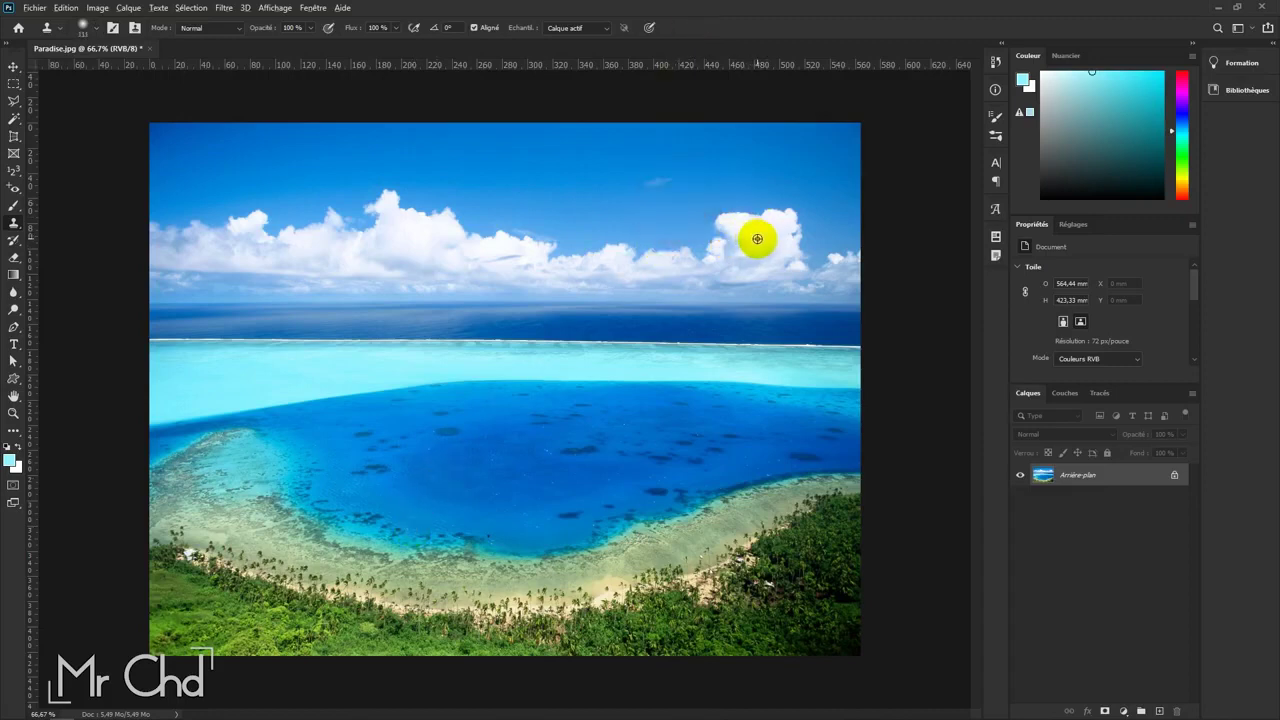
Step: Sample the right-hand cloud and clone new clouds into the open sky and upper-left sky
left_click_drag(762, 239, 584, 196)
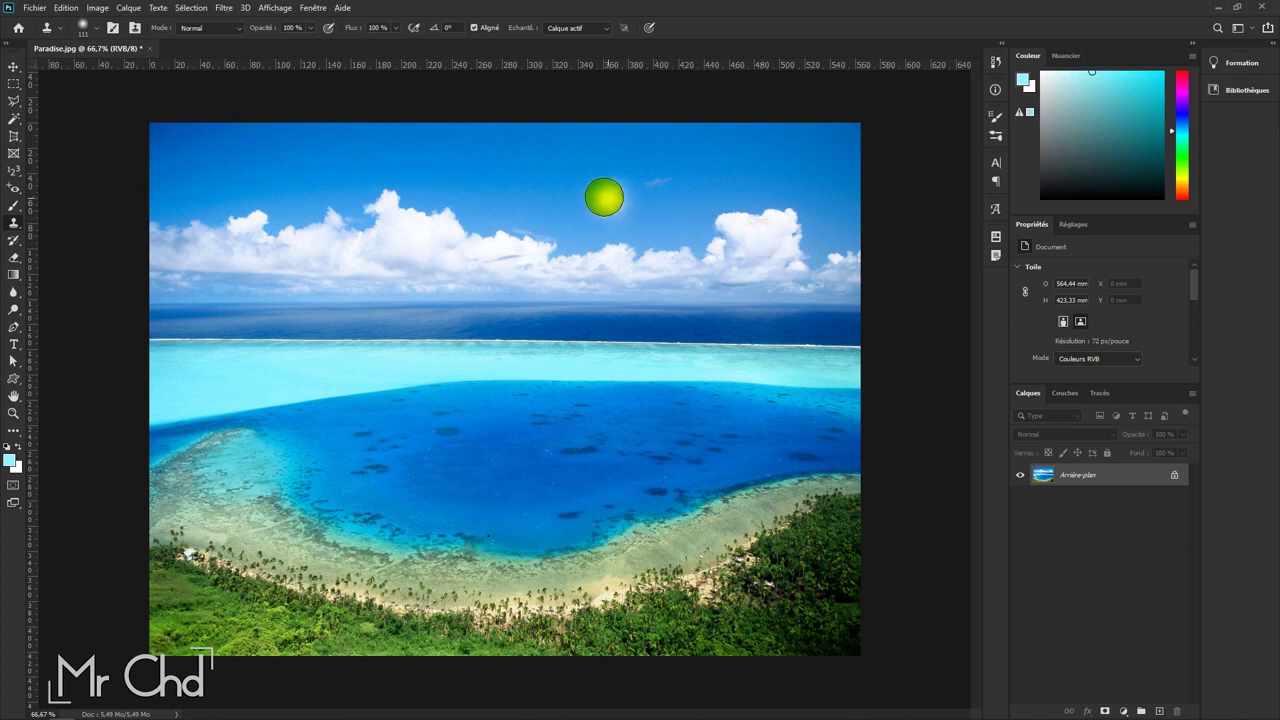
mouse_move(584, 196)
left_mouse_down()
mouse_move(530, 205)
mouse_move(562, 184)
mouse_move(620, 229)
mouse_move(626, 183)
left_mouse_up()
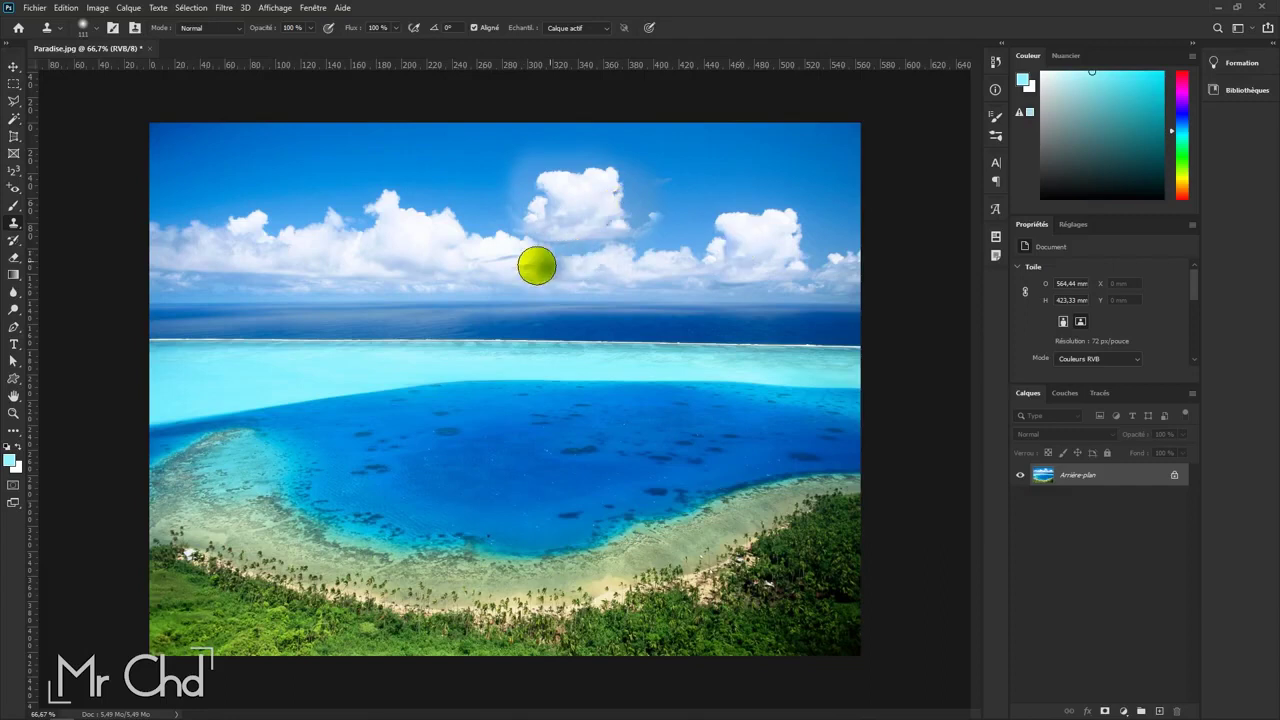
right_click(486, 242)
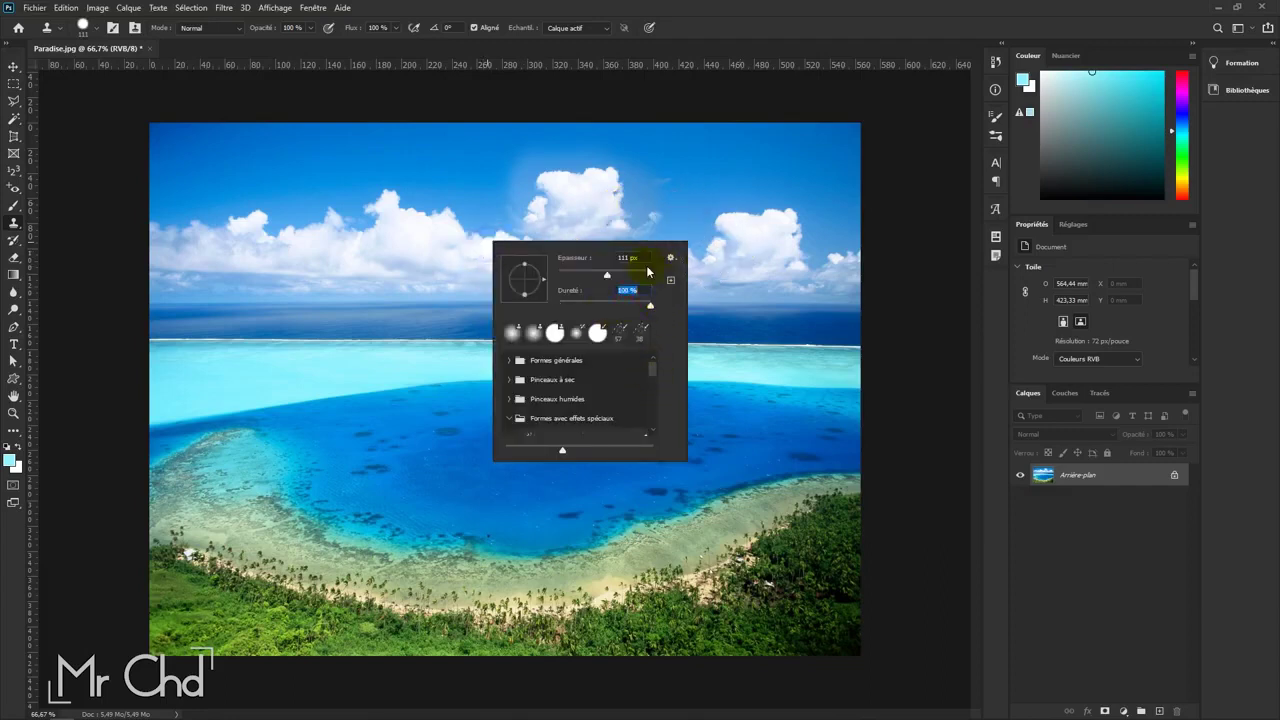
left_click(454, 214, "alt")
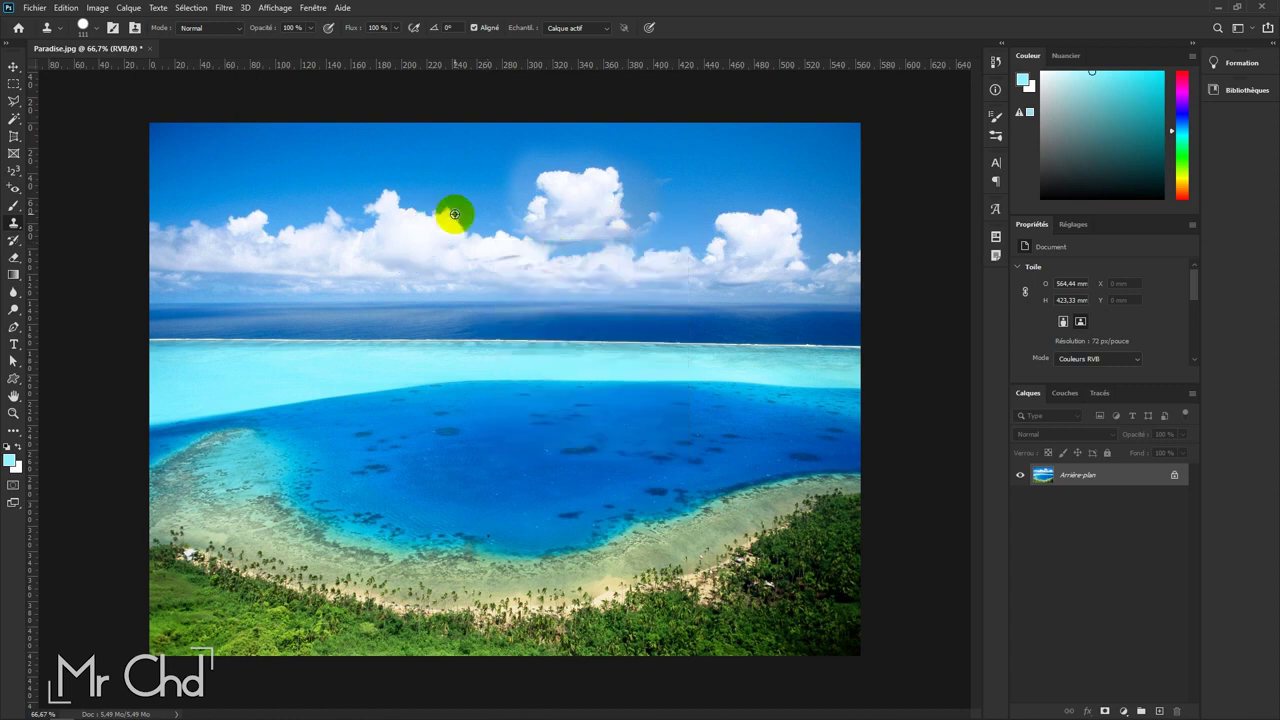
mouse_move(310, 178)
left_mouse_down()
mouse_move(240, 166)
mouse_move(309, 166)
mouse_move(325, 180)
mouse_move(222, 178)
mouse_move(304, 210)
left_mouse_up()
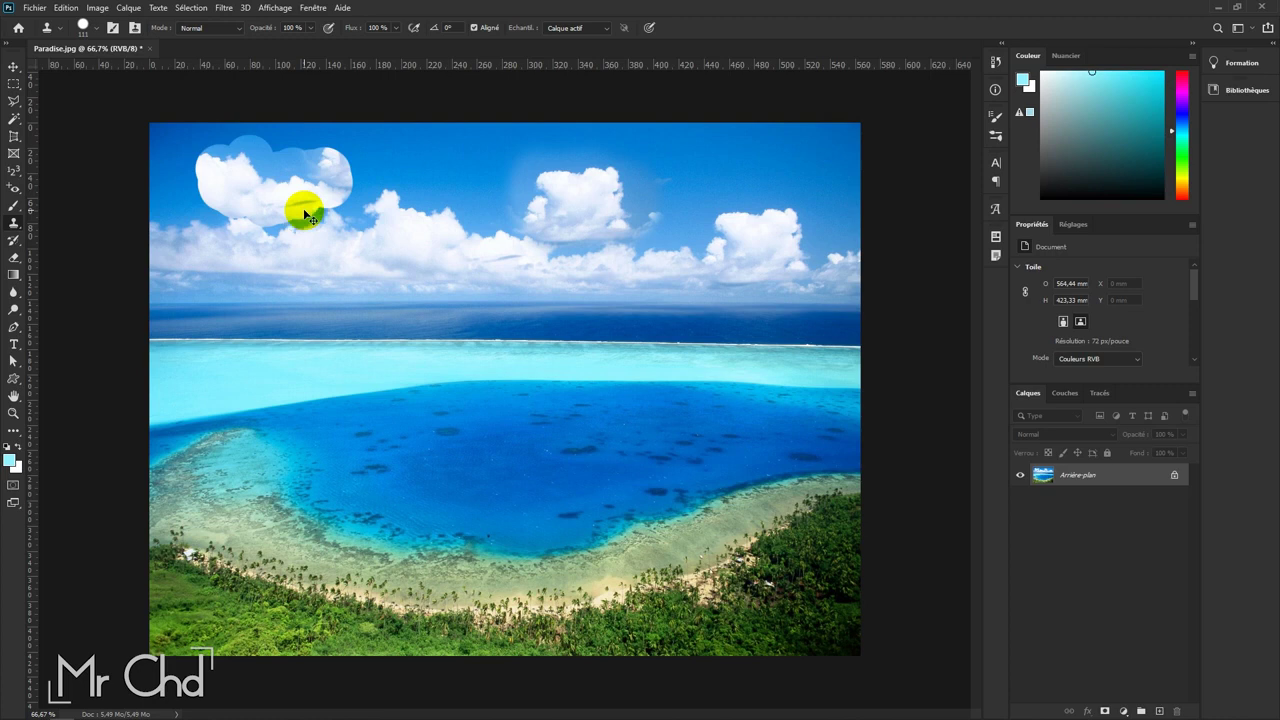
Step: Undo the cloned clouds, resize the stamp brush smaller and softer, and duplicate the background as Calque 1
key("ctrl+z")
key("ctrl+z")
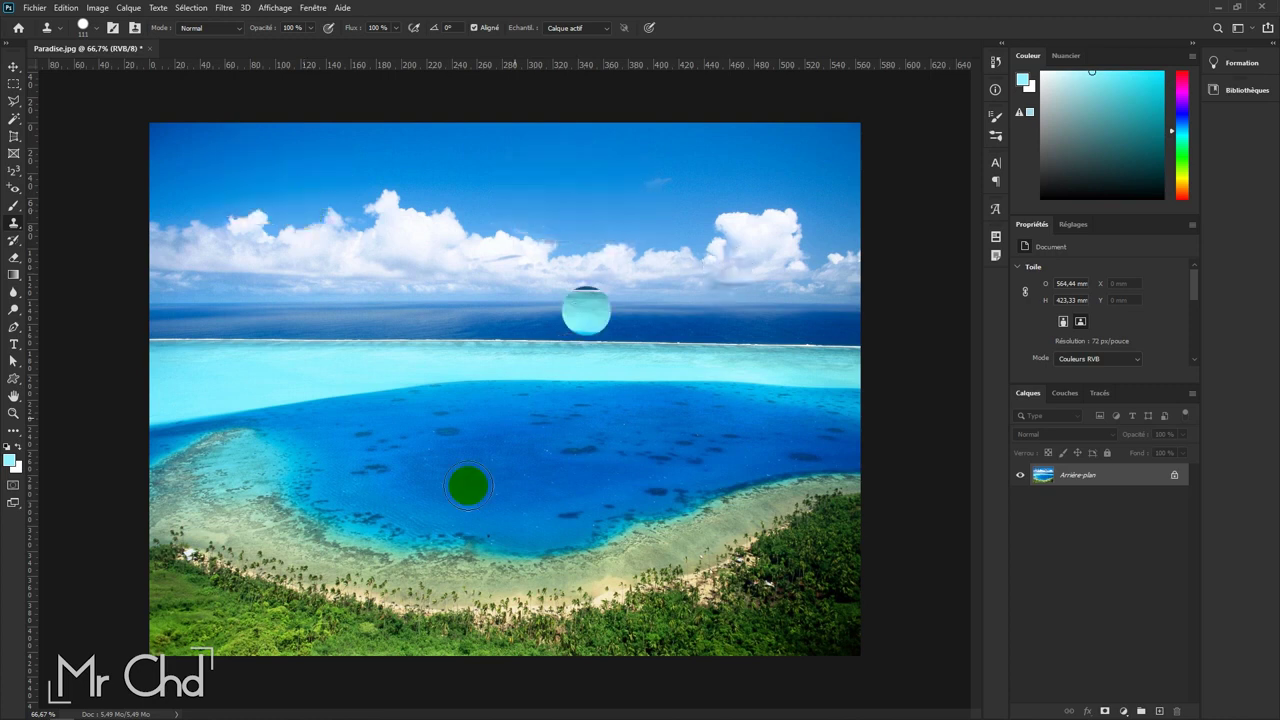
left_click_drag(469, 452, 497, 303)
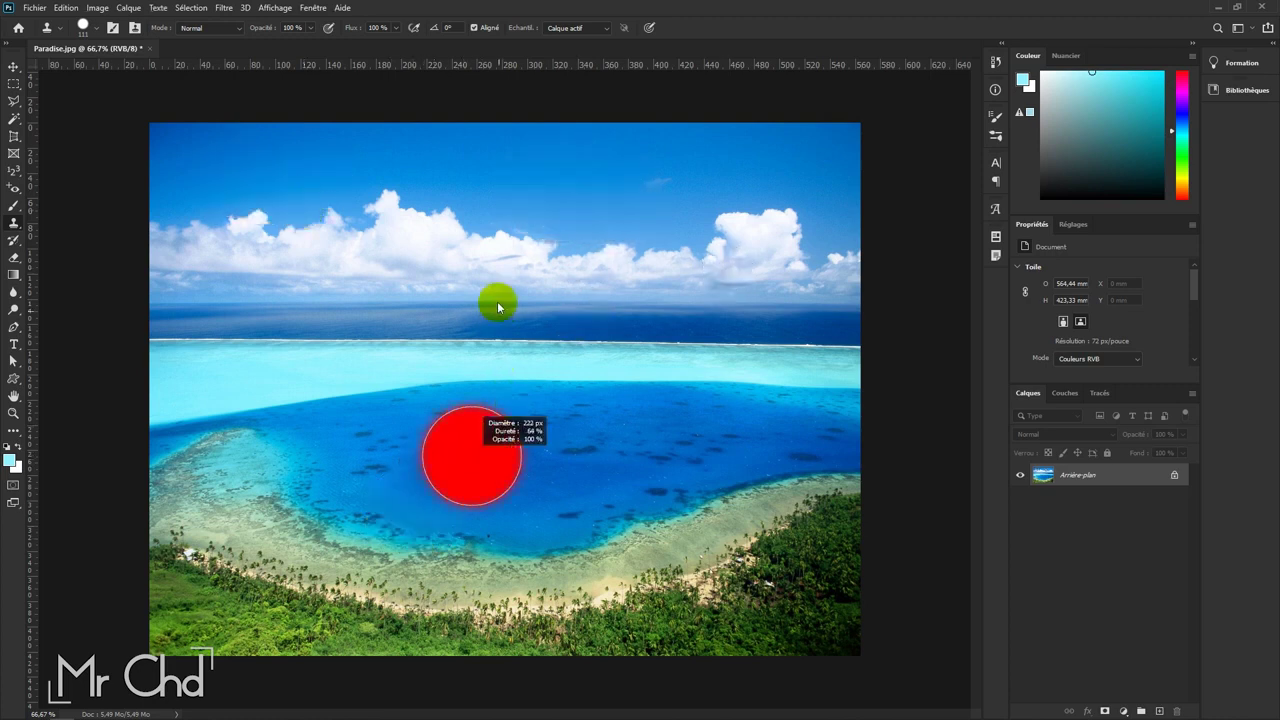
left_click_drag(486, 437, 464, 342)
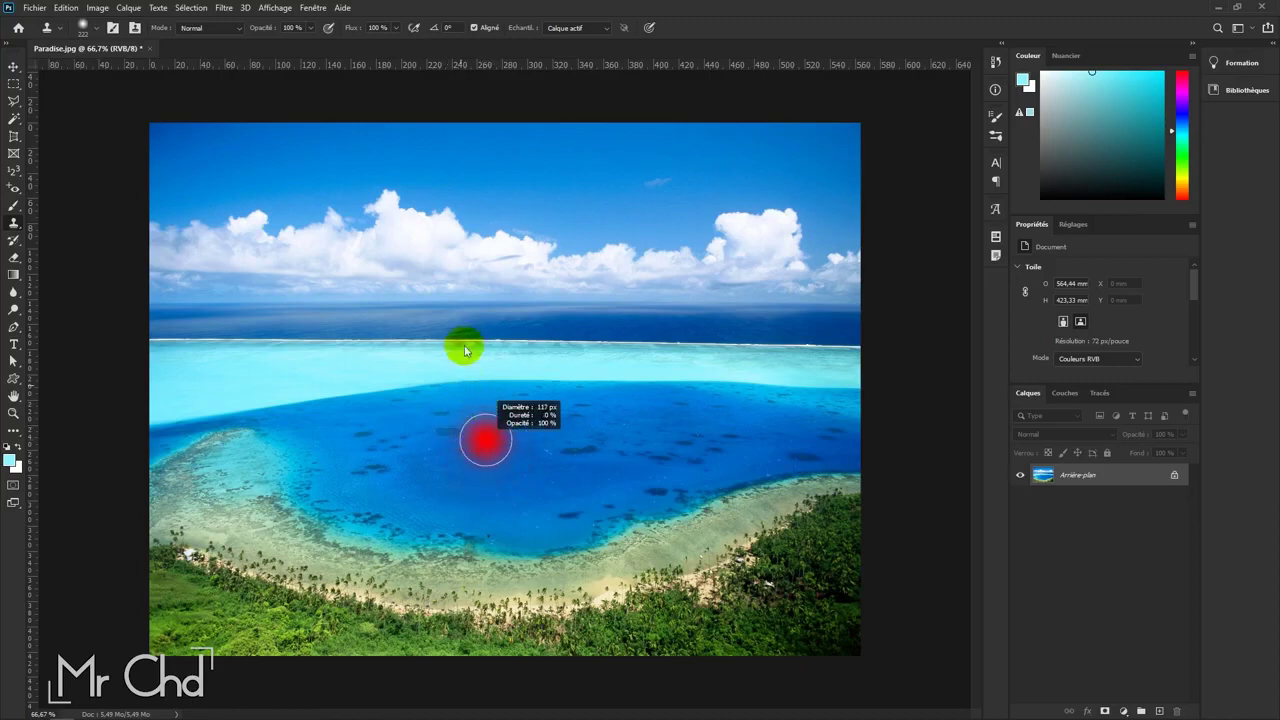
left_click_drag(443, 432, 380, 437)
scroll(380, 437, "up", 5)
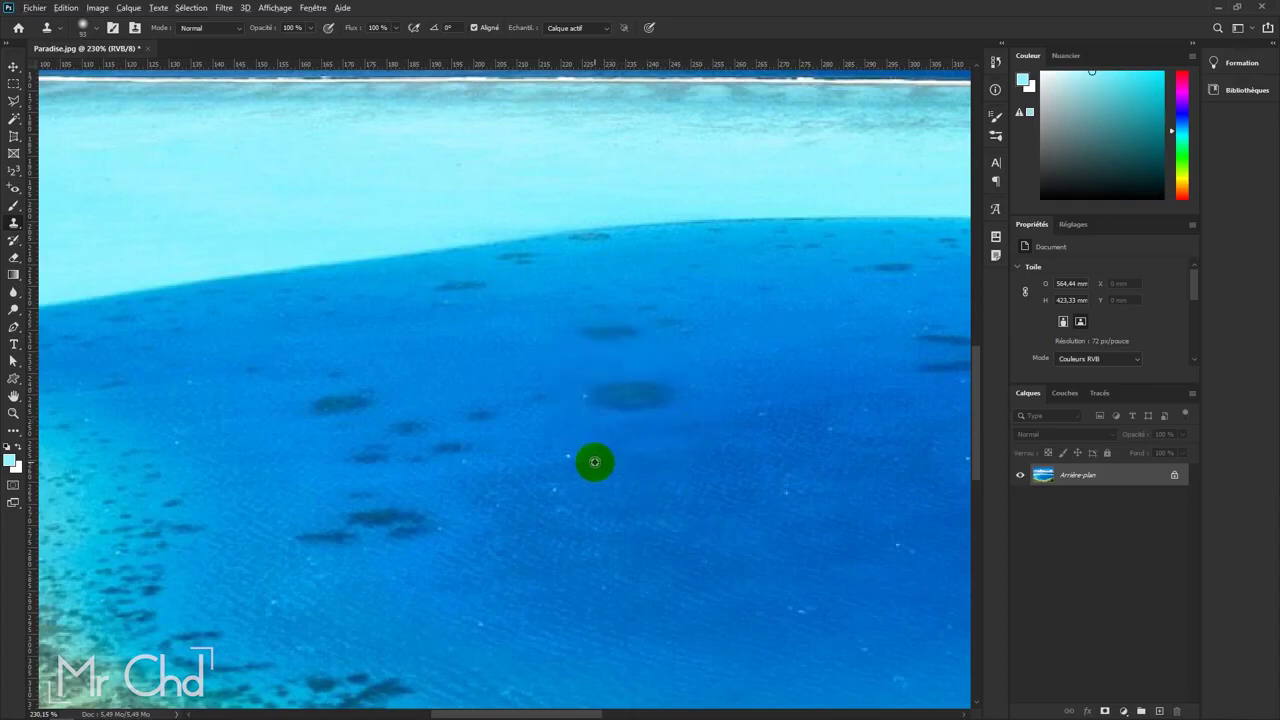
scroll(594, 462, "down", 2)
scroll(594, 462, "down", 2)
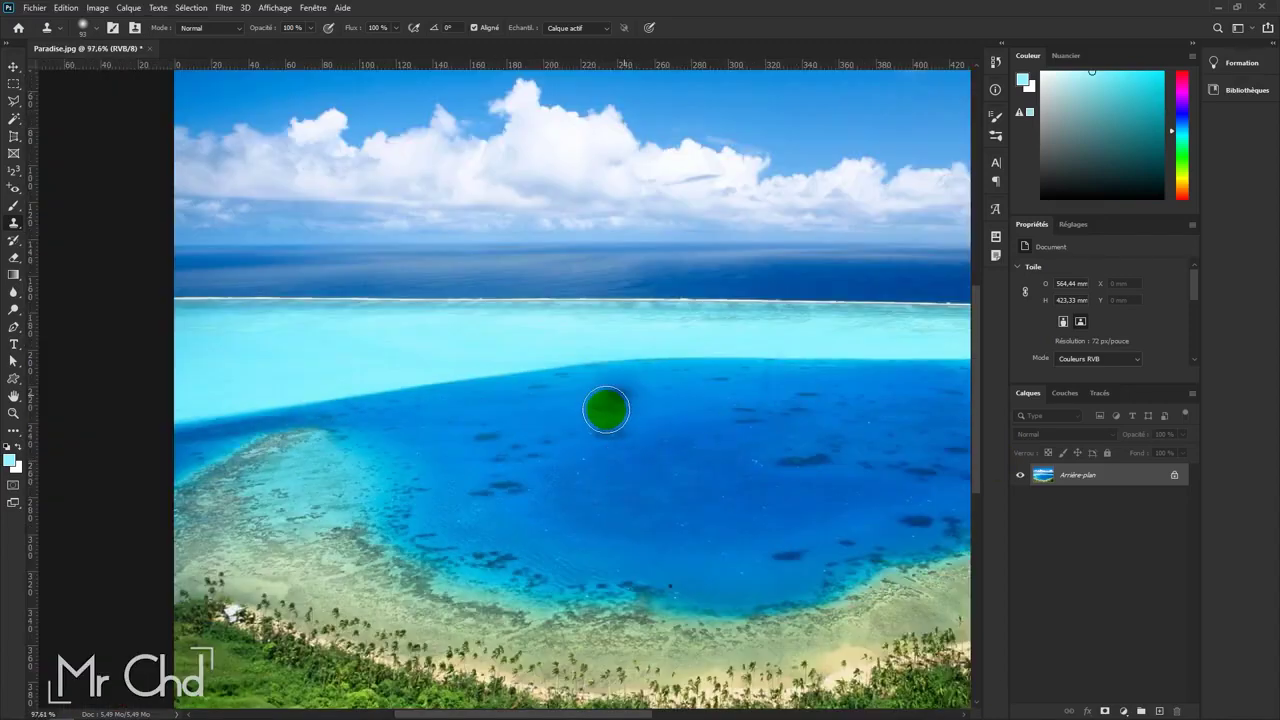
scroll(508, 451, "up", 2)
scroll(520, 451, "up", 2)
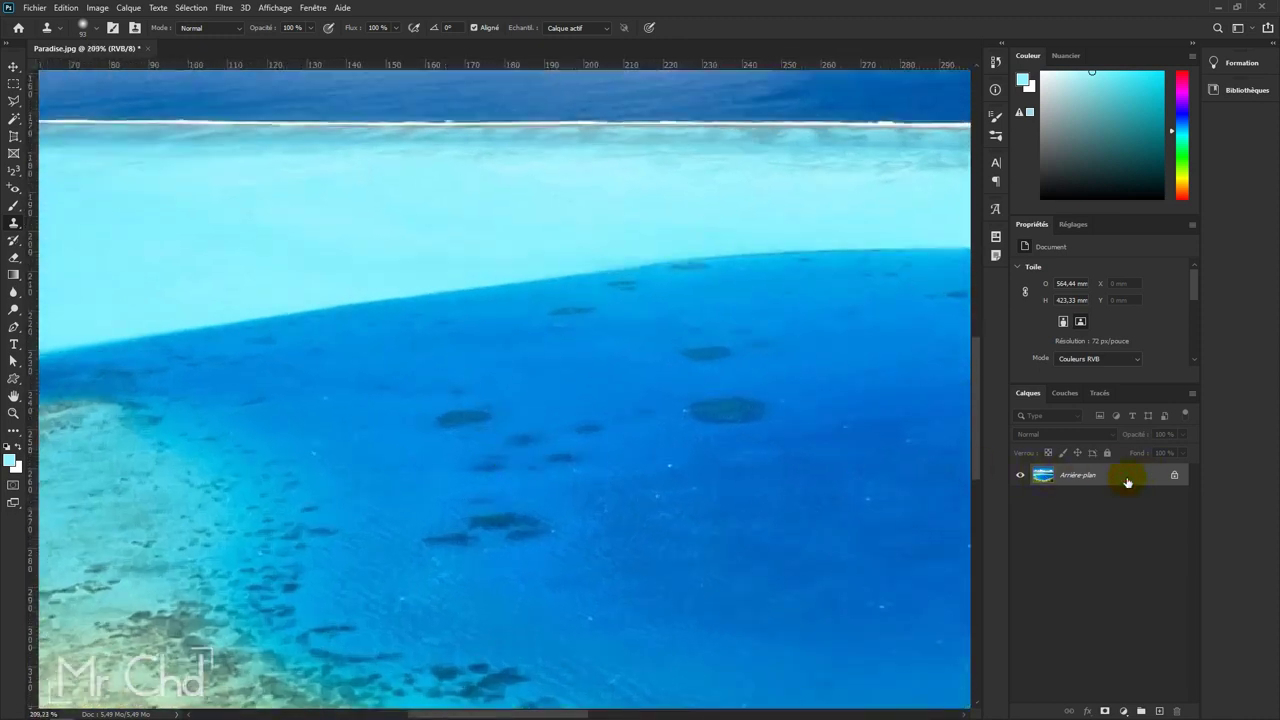
key("ctrl+j")
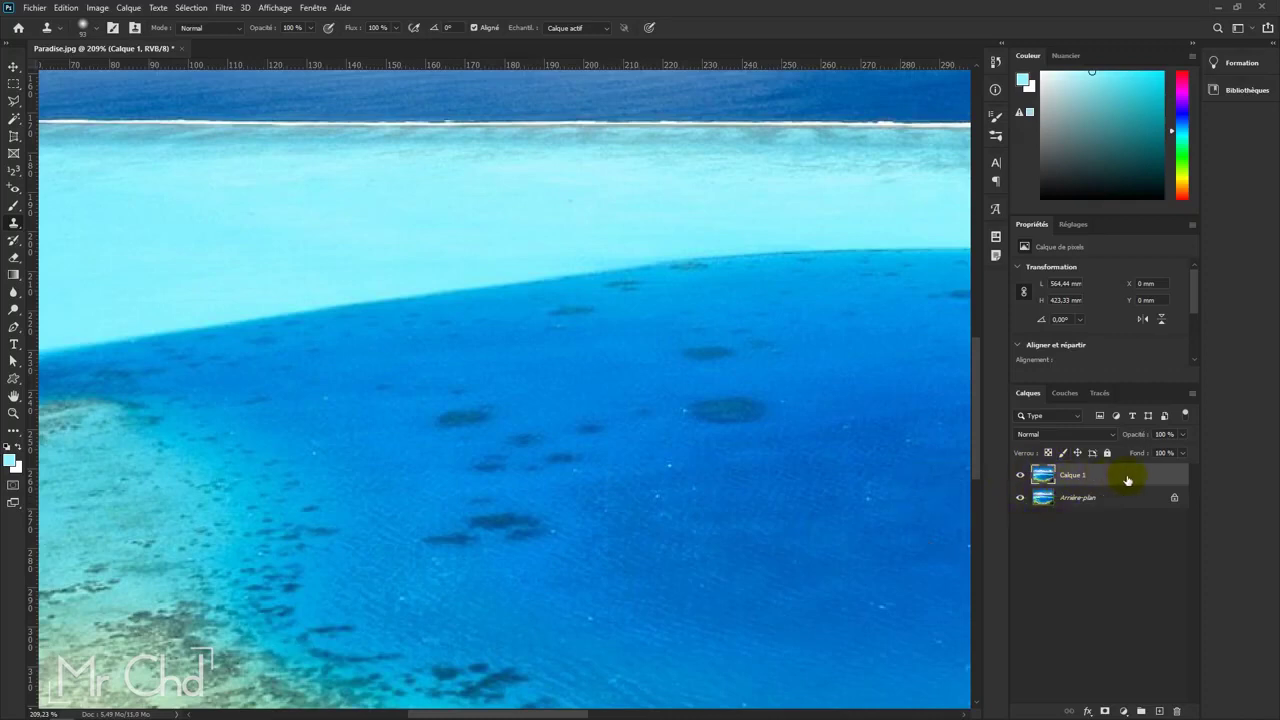
Step: Size the soft Clone Stamp brush and test-stamp water patches, undoing the trial strokes
scroll(450, 425, "up", 1)
scroll(470, 440, "up", 1)
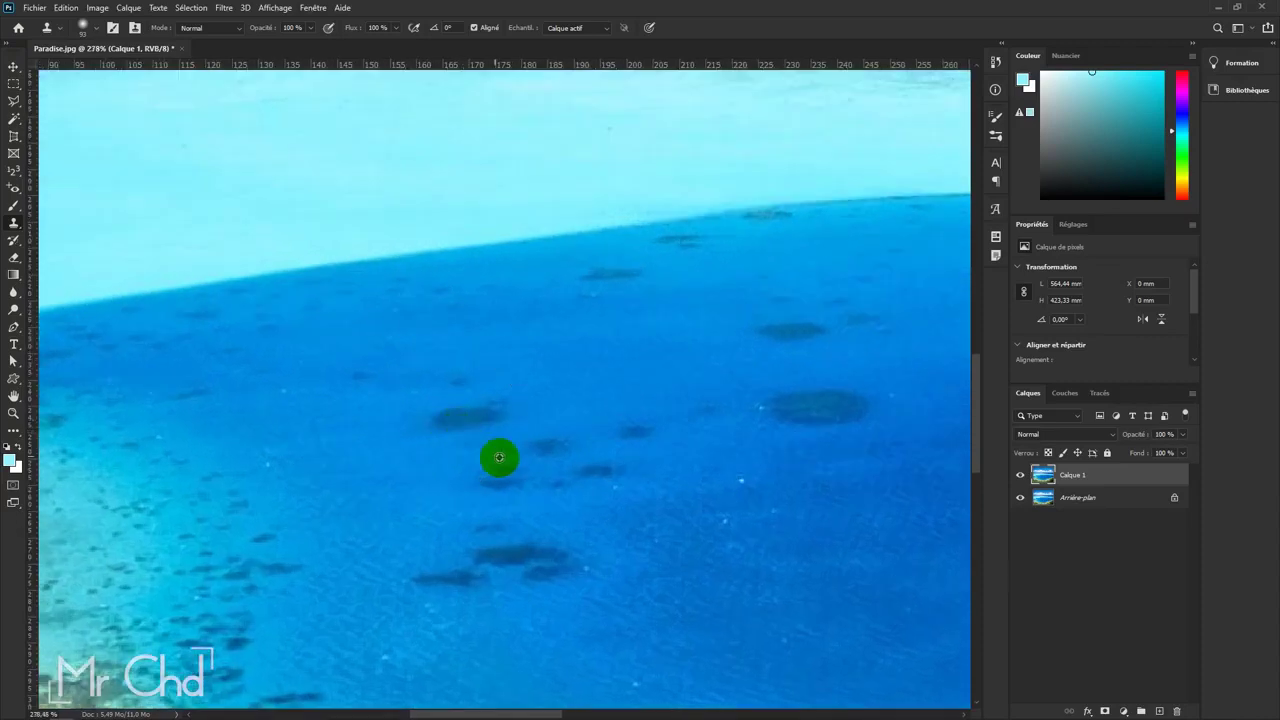
left_click_drag(566, 437, 514, 440)
left_click(412, 382)
key("ctrl+z")
mouse_move(557, 380)
left_mouse_down()
mouse_move(574, 380)
mouse_move(581, 400)
left_mouse_up()
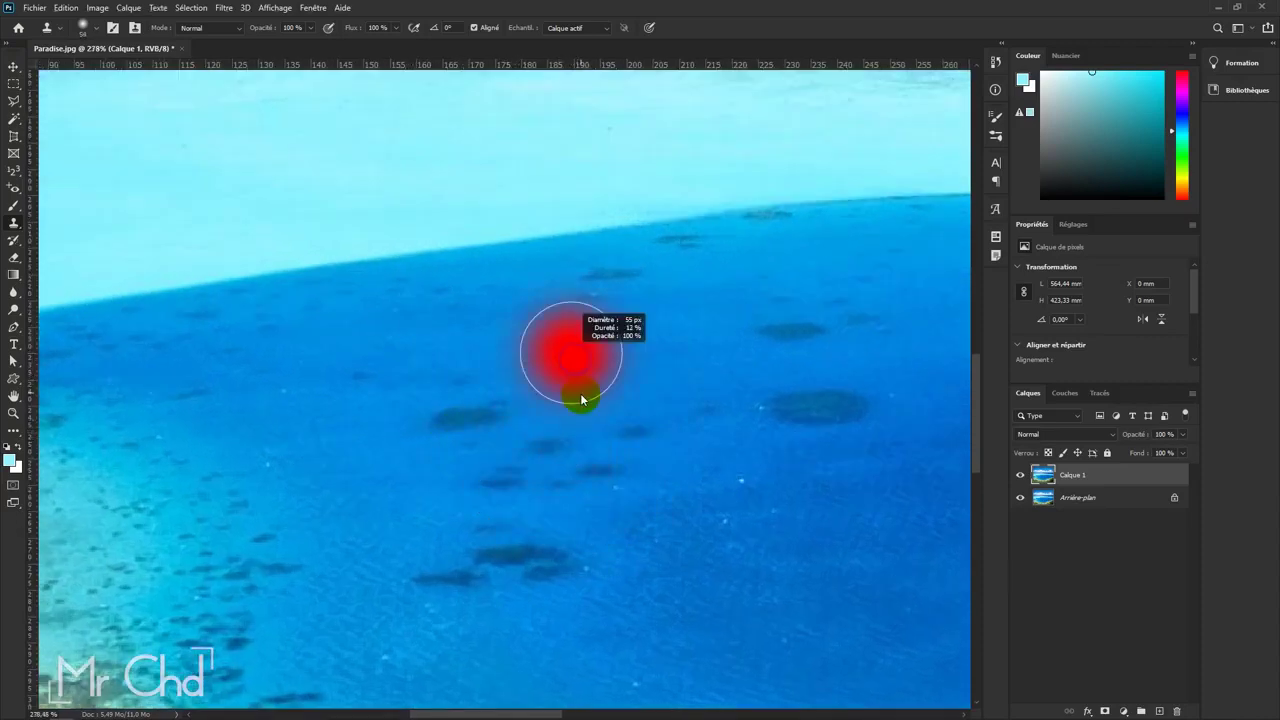
left_click(571, 254, "alt")
left_click(543, 337)
key("ctrl+z")
mouse_move(576, 356)
left_mouse_down()
mouse_move(596, 361)
mouse_move(571, 363)
left_mouse_up()
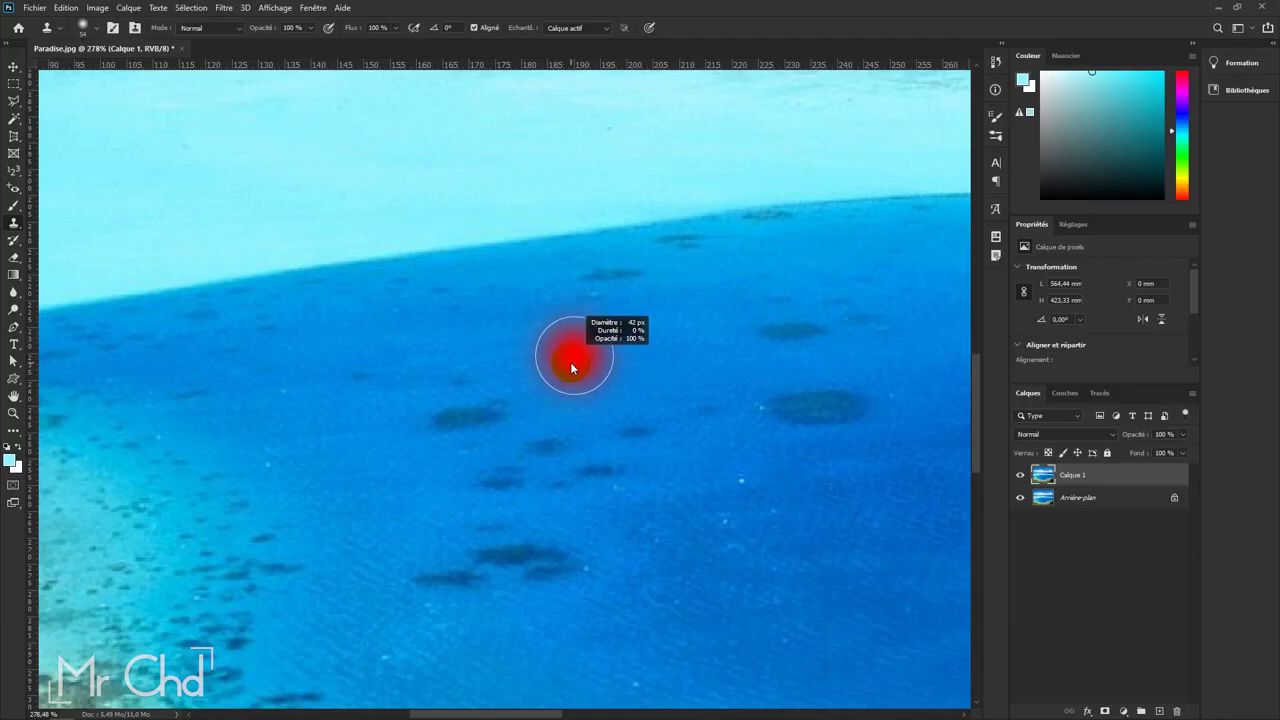
Step: Sample clean lagoon water as the clone source and fine-tune the soft brush size
scroll(458, 400, "up", 1)
left_click(466, 395, "alt")
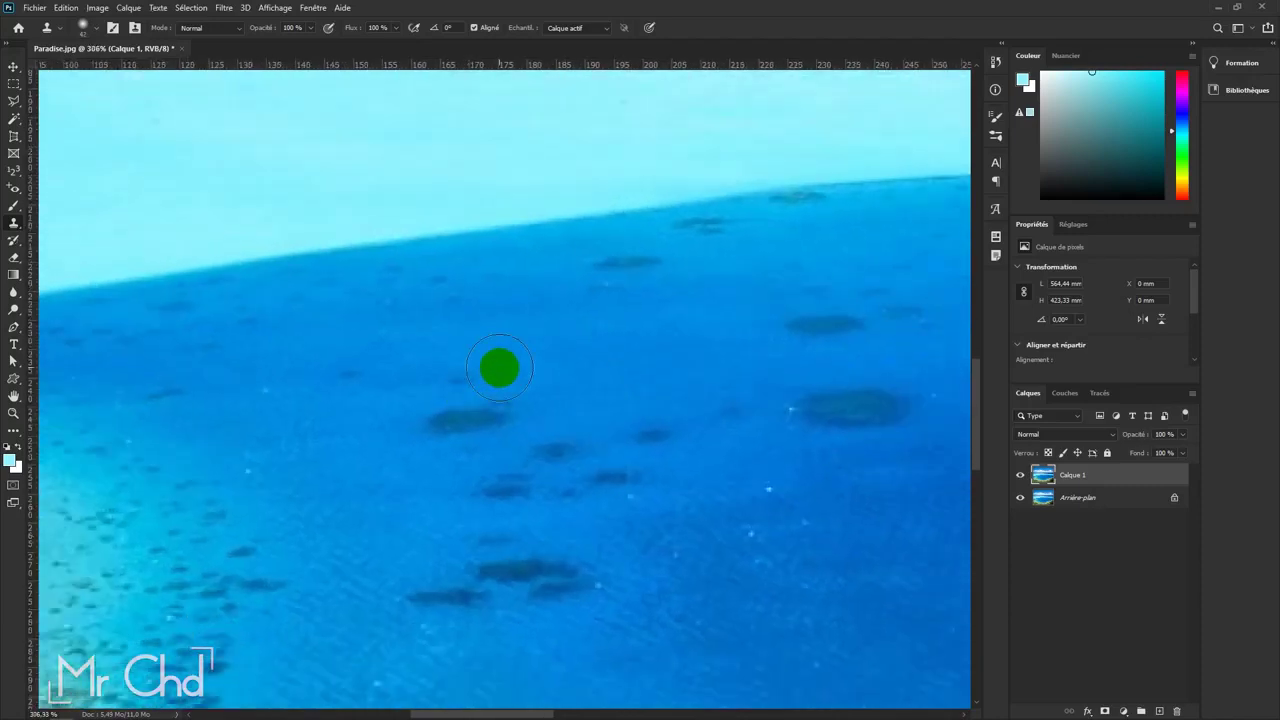
mouse_move(551, 361)
left_mouse_down()
mouse_move(575, 368)
mouse_move(590, 345)
left_mouse_up()
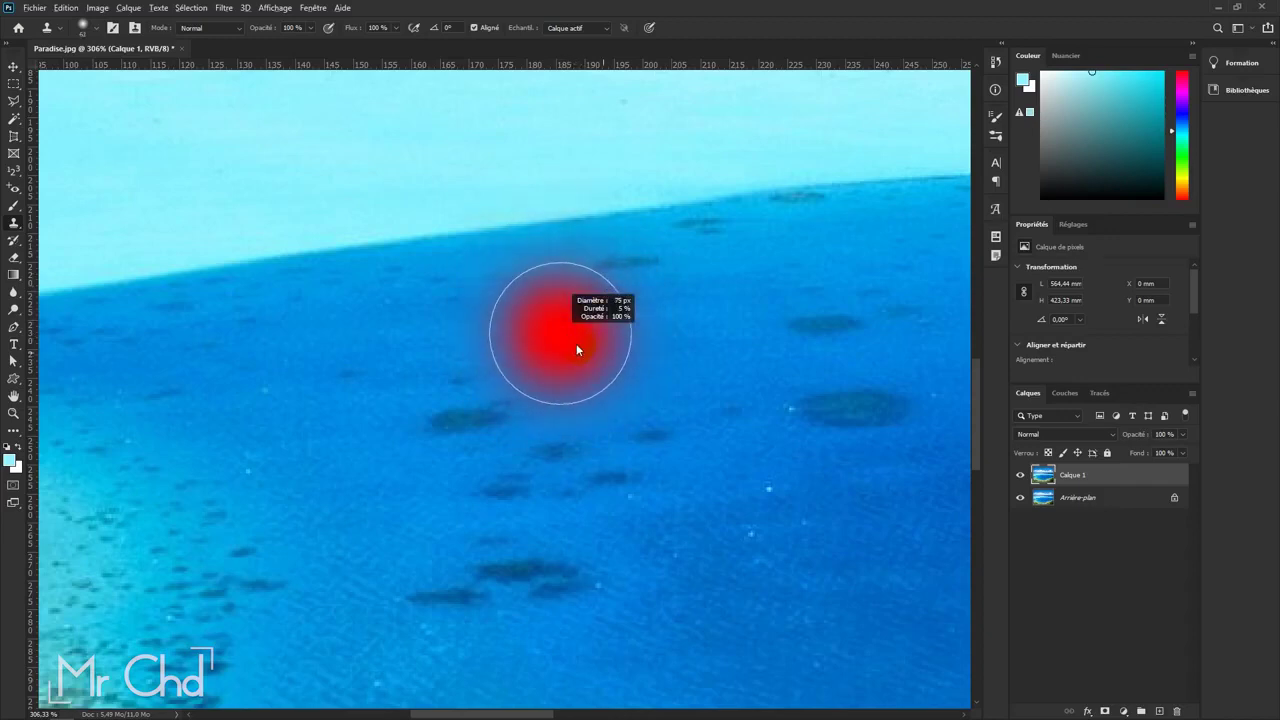
mouse_move(590, 345)
left_mouse_down()
mouse_move(601, 344)
mouse_move(571, 349)
mouse_move(634, 349)
mouse_move(531, 346)
mouse_move(654, 363)
mouse_move(597, 371)
mouse_move(608, 152)
mouse_move(585, 537)
mouse_move(586, 181)
mouse_move(580, 488)
mouse_move(554, 434)
mouse_move(568, 453)
mouse_move(564, 238)
left_mouse_up()
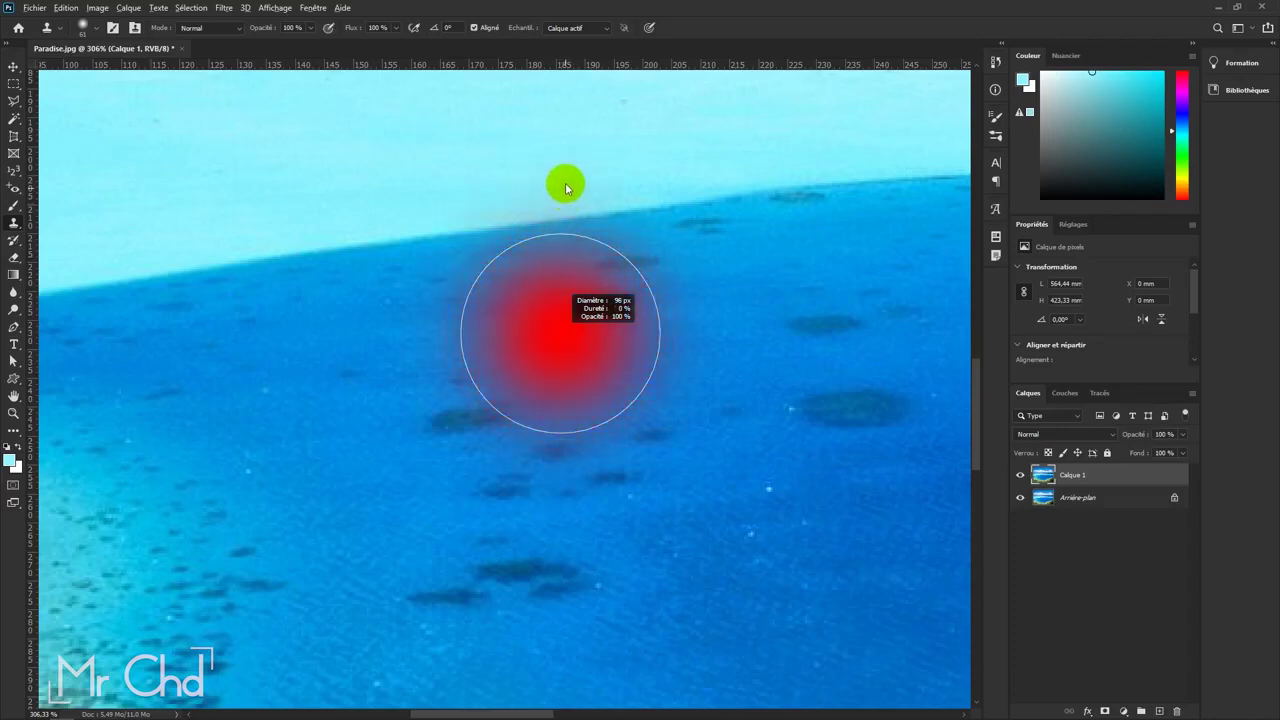
mouse_move(565, 183)
left_mouse_down()
mouse_move(569, 209)
mouse_move(563, 140)
left_mouse_up()
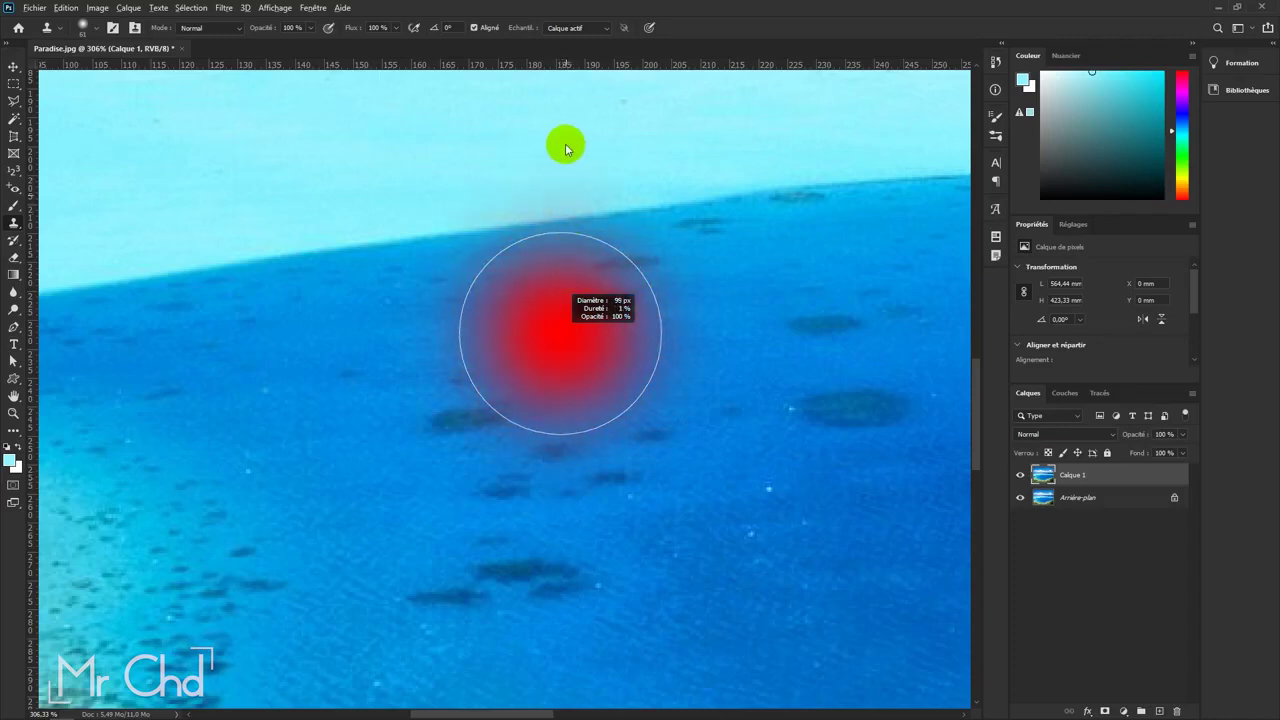
mouse_move(559, 366)
left_mouse_down()
mouse_move(483, 380)
mouse_move(491, 420)
left_mouse_up()
scroll(434, 435, "up", 1)
scroll(434, 435, "up", 1)
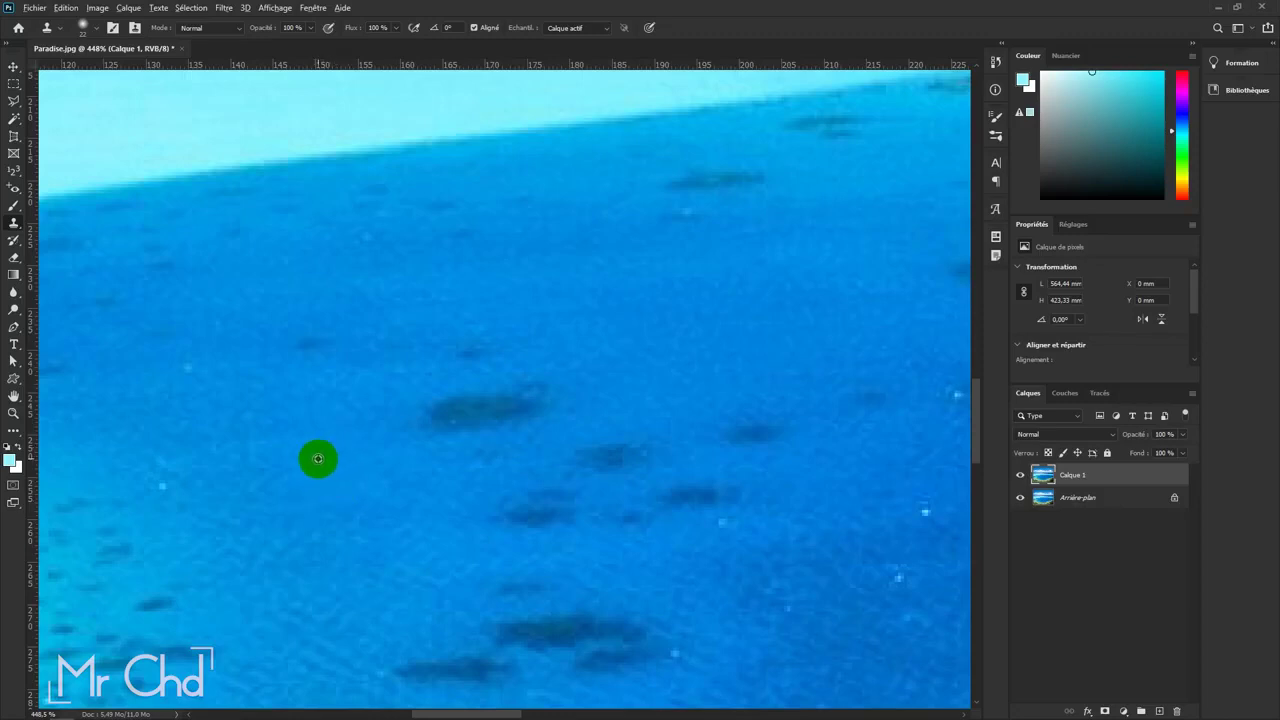
Step: Paint cloned clear water over the dark blobs across the lagoon, resampling clean water midway
left_click_drag(452, 419, 501, 414)
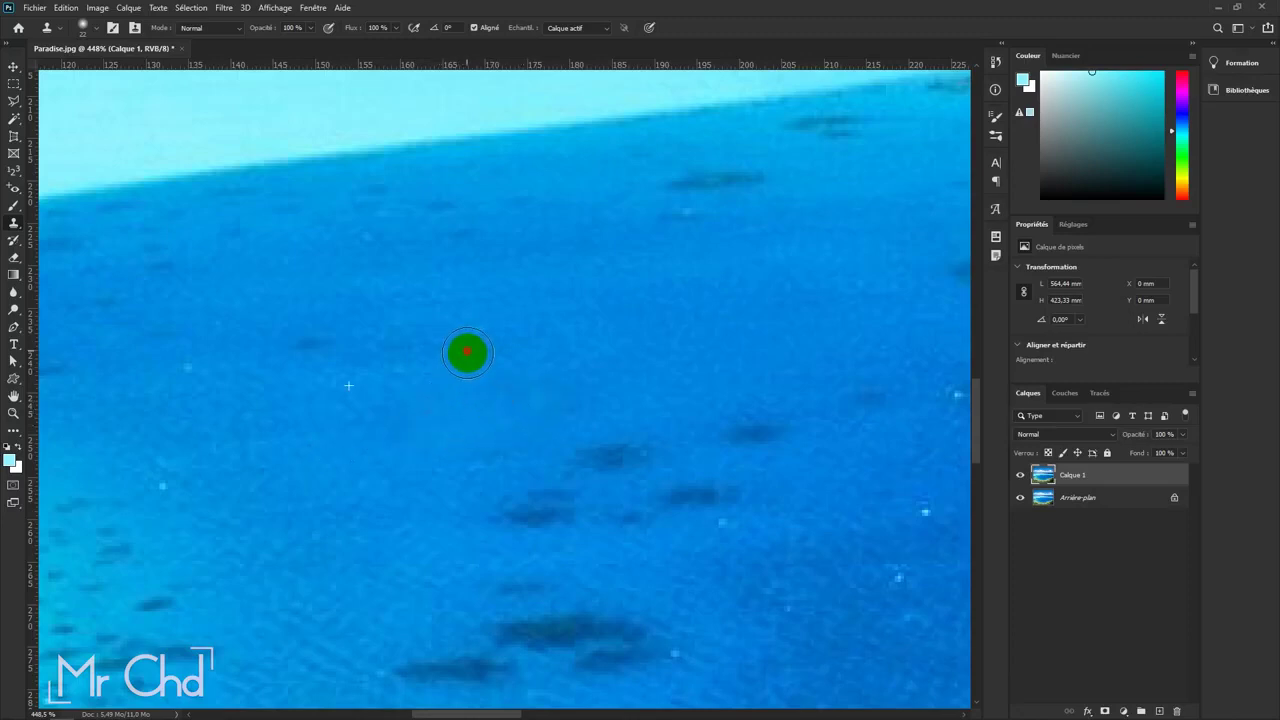
scroll(510, 503, "down", 1)
scroll(510, 503, "down", 1)
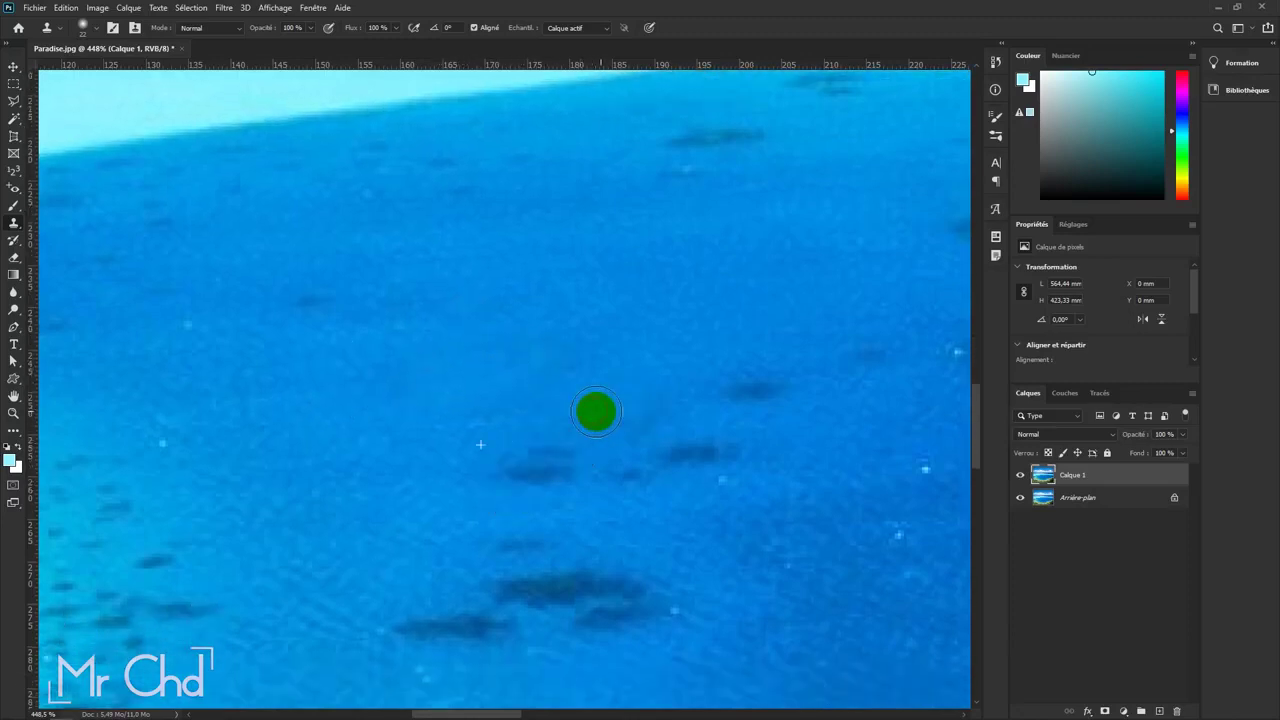
left_click(495, 477)
mouse_move(495, 477)
left_mouse_down()
mouse_move(680, 452)
mouse_move(469, 451)
left_mouse_up()
scroll(757, 405, "down", 1)
scroll(730, 440, "down", 3)
mouse_move(846, 246)
left_mouse_down()
mouse_move(701, 415)
mouse_move(694, 243)
left_mouse_up()
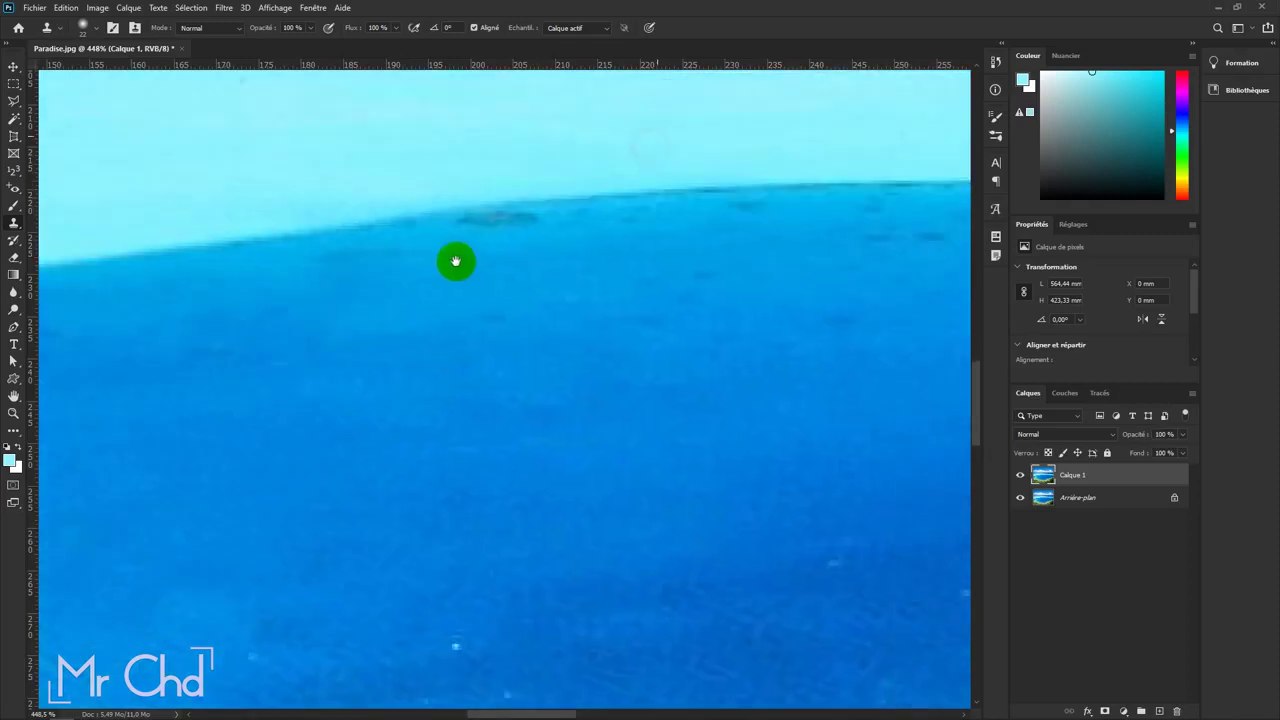
scroll(451, 263, "left", 3)
scroll(592, 403, "right", 10)
scroll(560, 309, "down", 5)
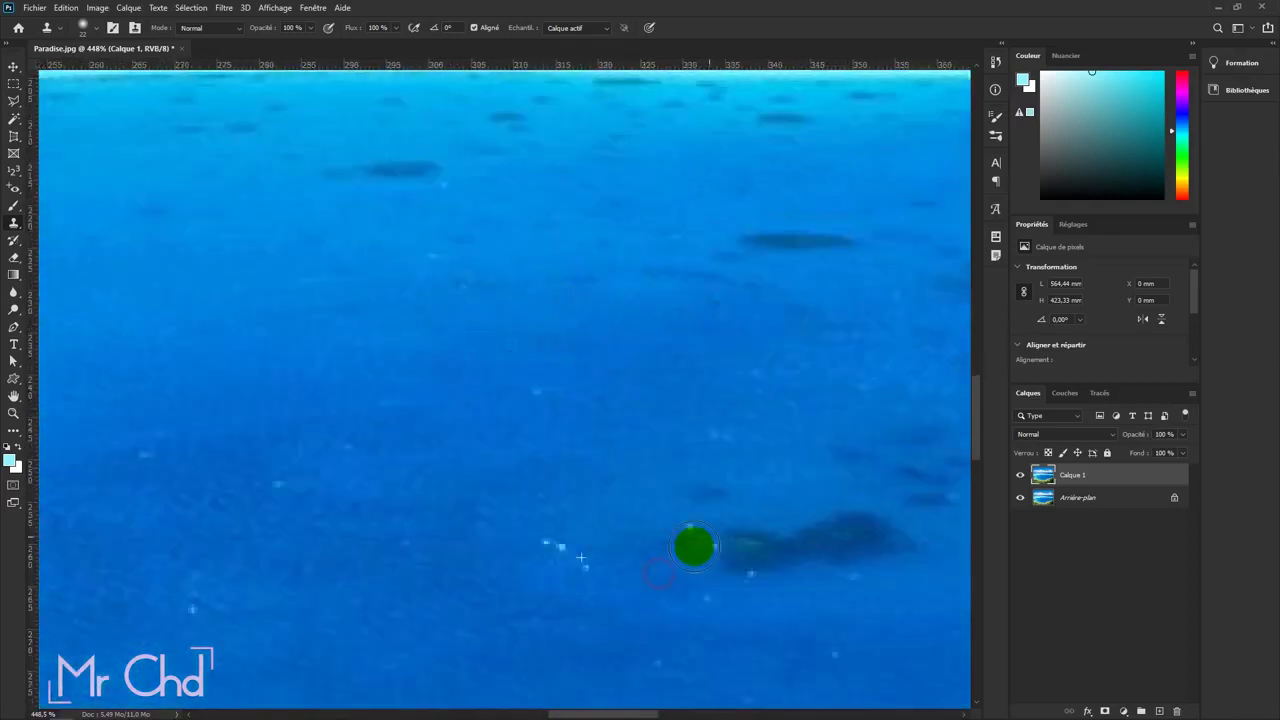
left_click_drag(691, 543, 891, 532)
Step: Toggle Calque 1's visibility to compare against the original, leaving it visible
scroll(629, 297, "up", 5)
scroll(400, 466, "down", 5)
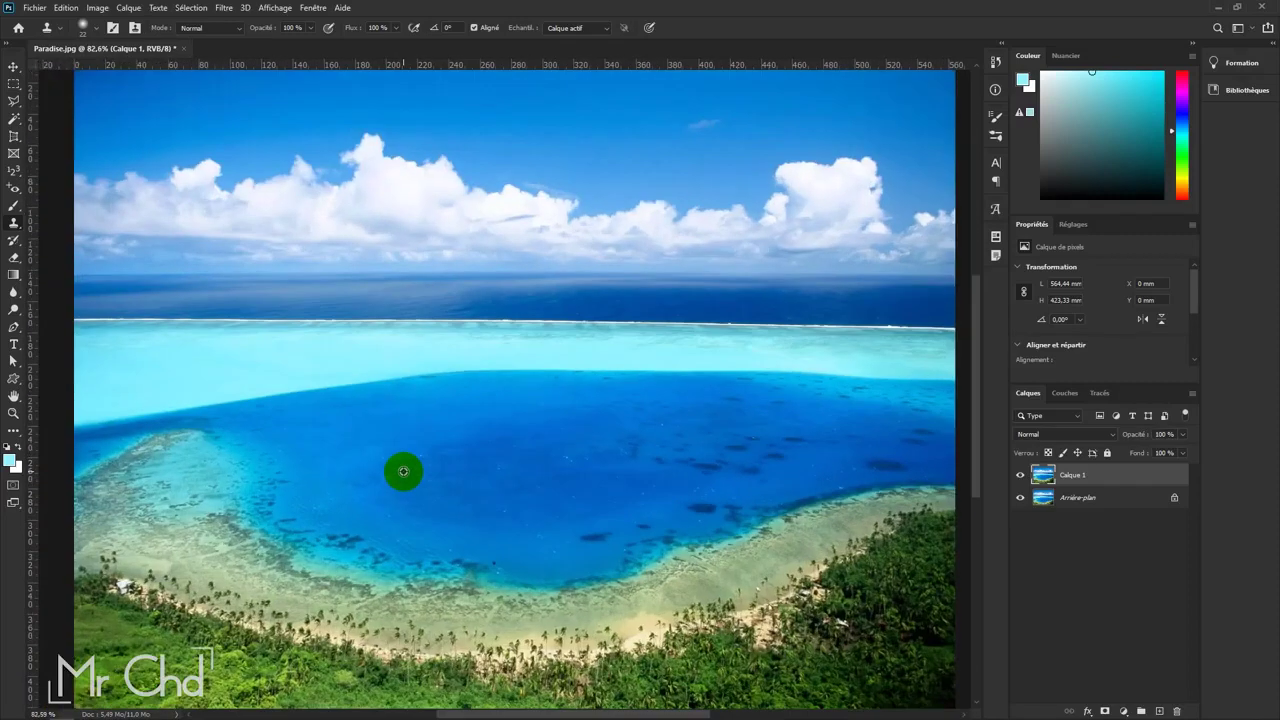
scroll(722, 503, "up", 5)
scroll(722, 503, "down", 5)
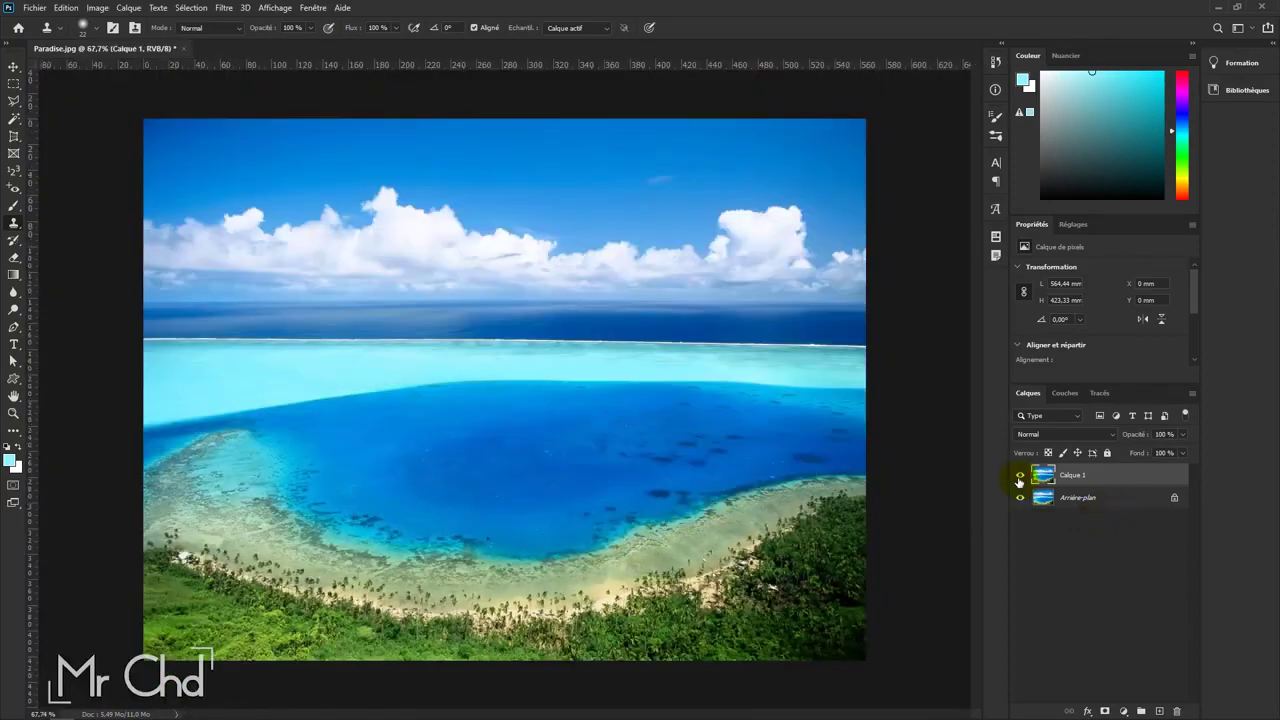
left_click(1019, 476)
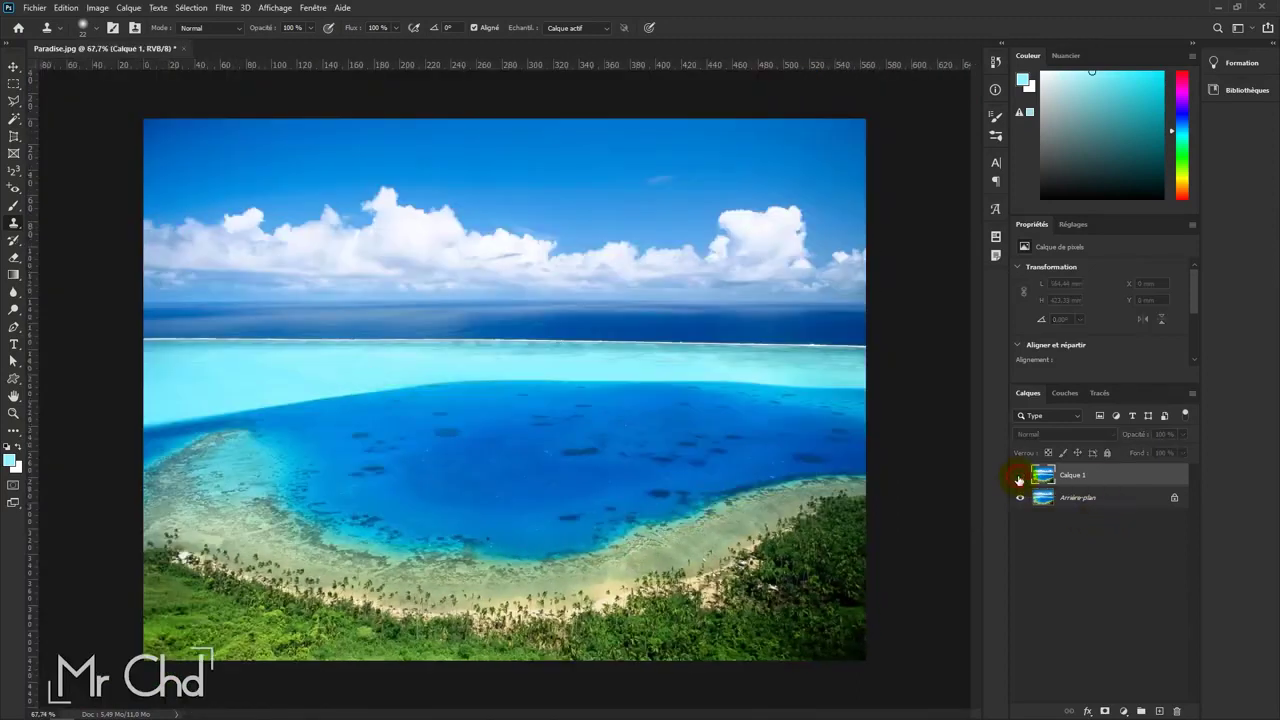
left_click(1019, 476)
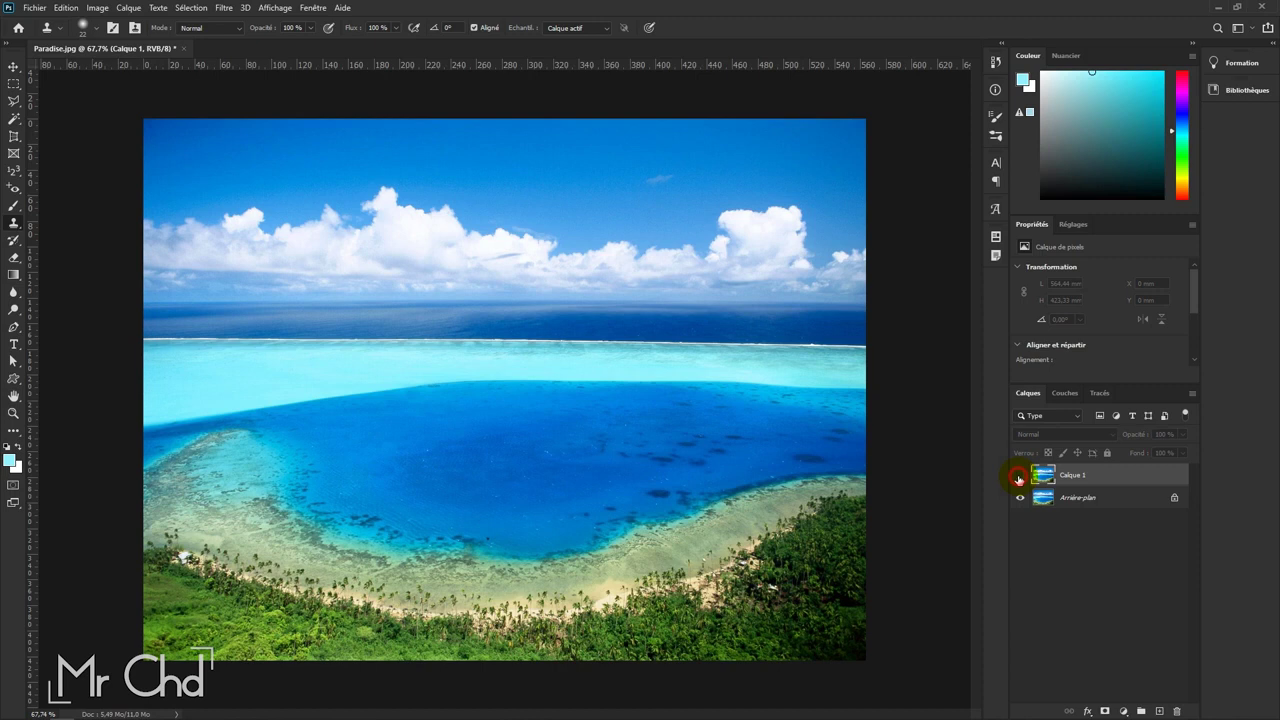
left_click(1019, 477)
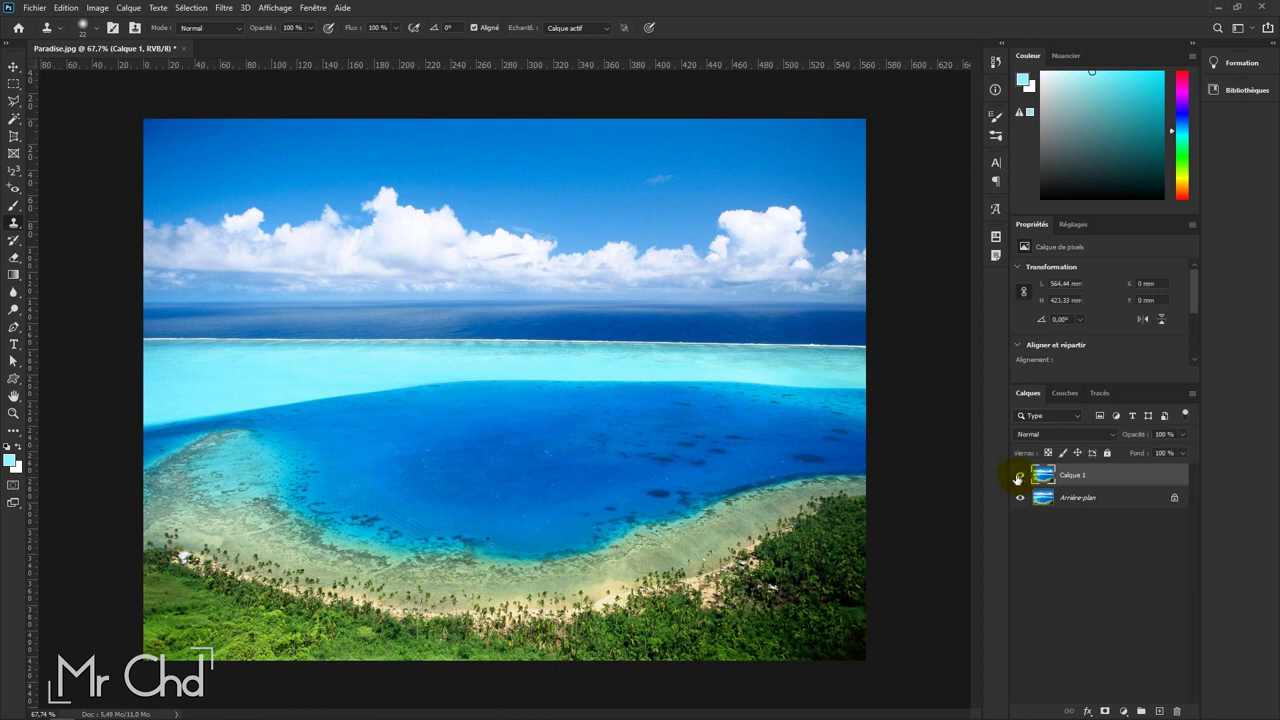
Step: Switch to the Pattern Stamp, resize the brush, and choose a leafy pattern from Arbres
right_click(19, 227)
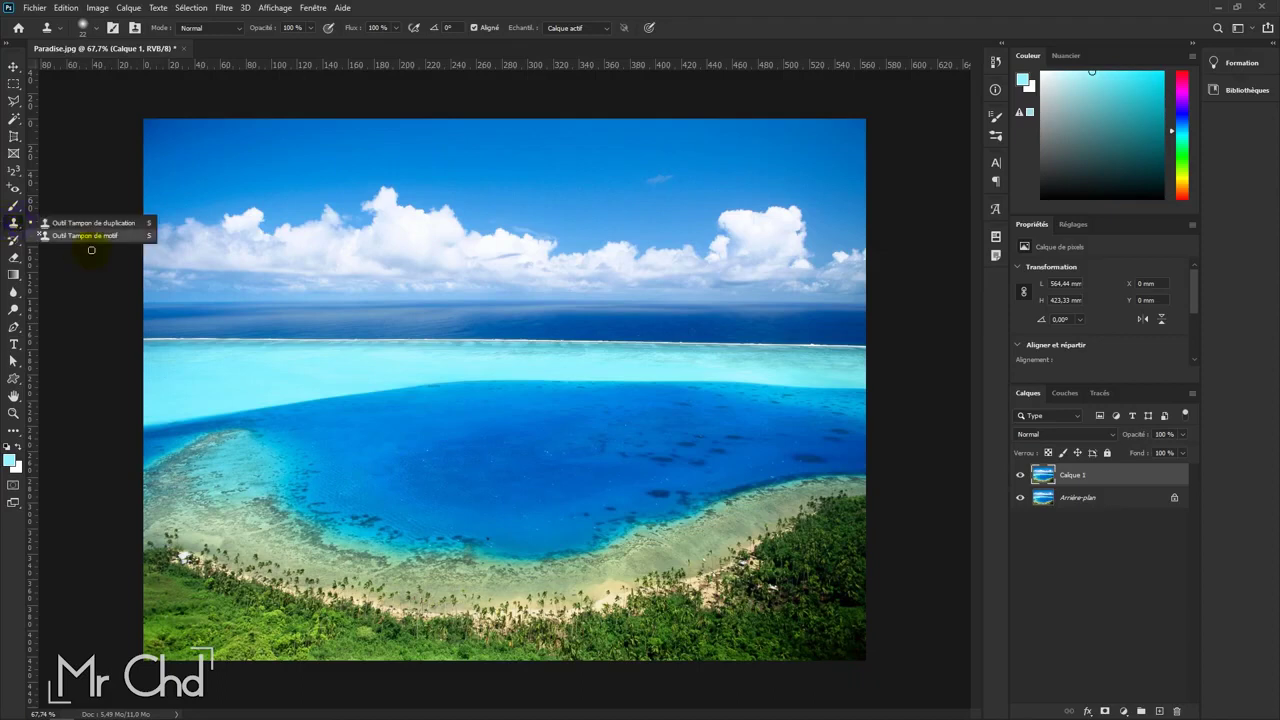
left_click(96, 236)
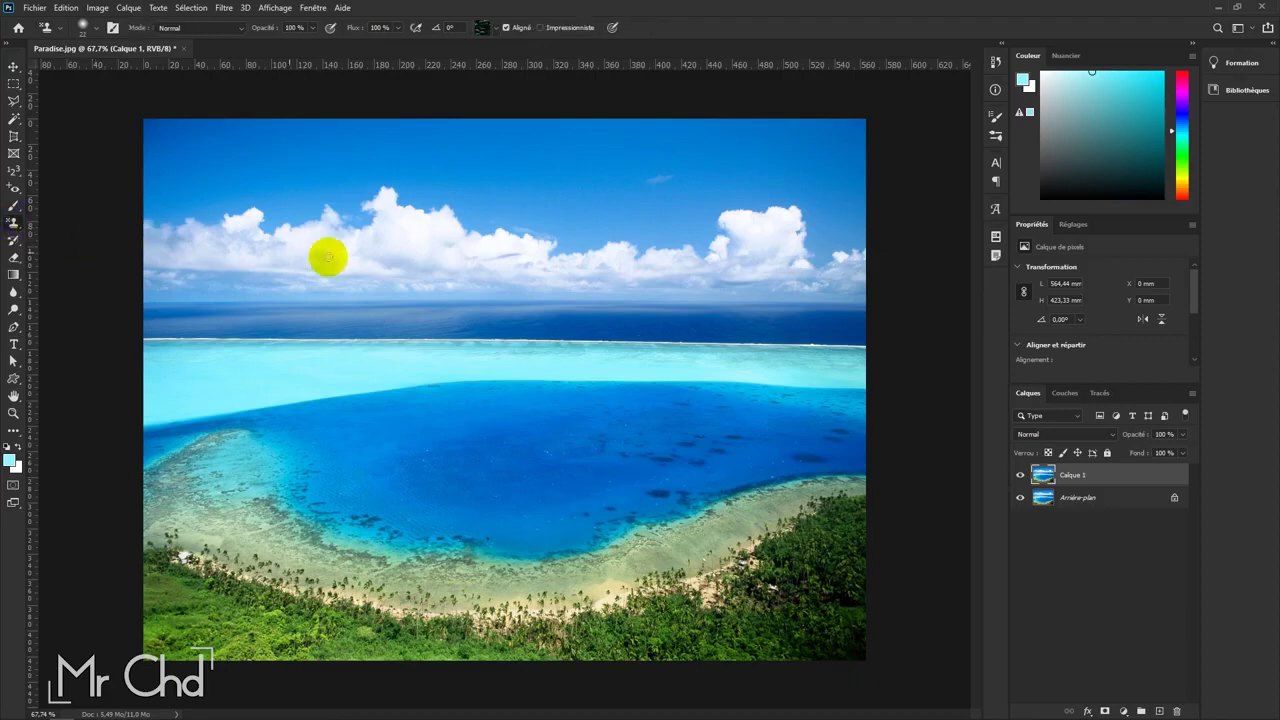
left_click_drag(444, 194, 500, 194)
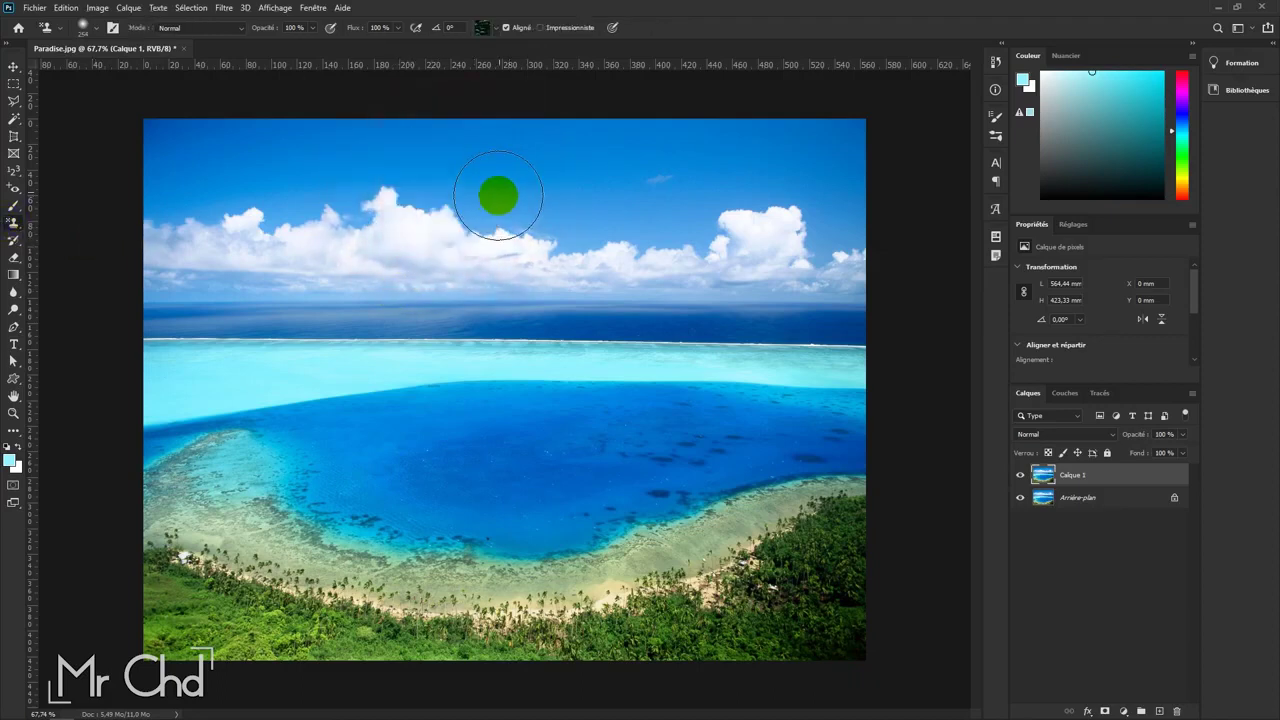
left_click(502, 28)
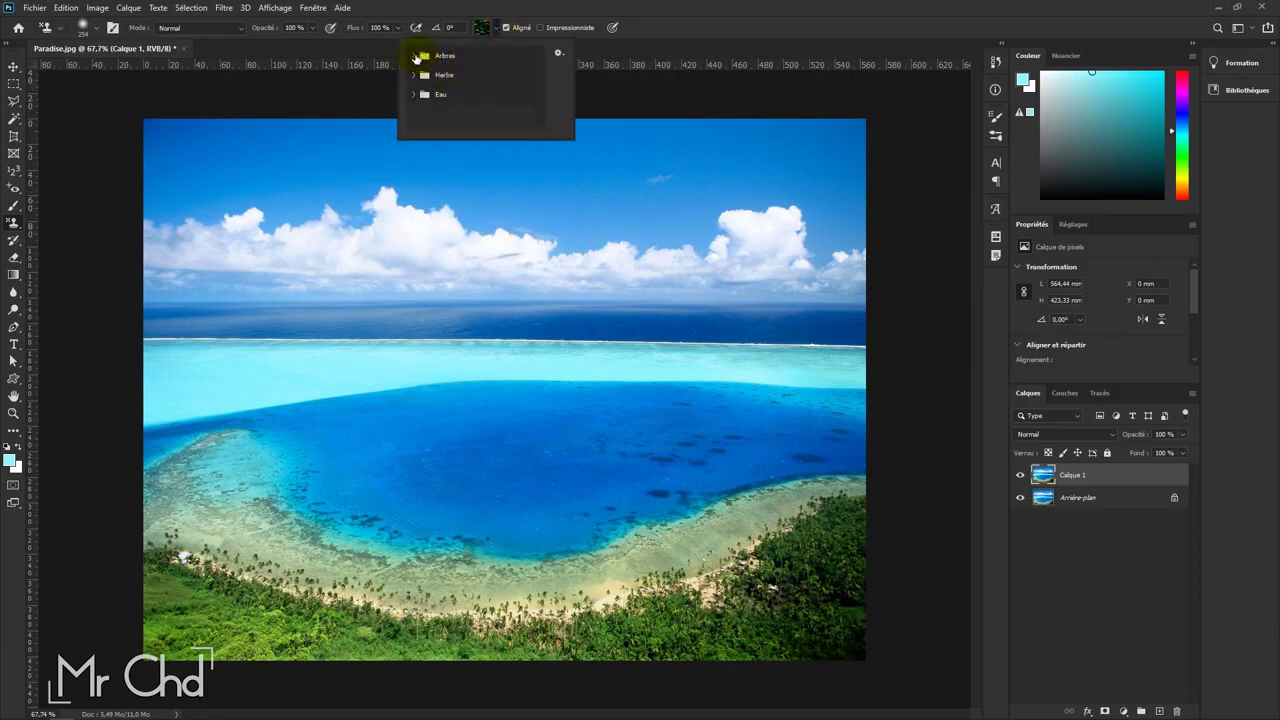
left_click(416, 57)
left_click(410, 57)
left_click(484, 30)
Step: Paint leaf pattern across the sky, then undo both strokes
mouse_move(484, 204)
left_mouse_down()
mouse_move(633, 222)
mouse_move(545, 260)
mouse_move(386, 243)
mouse_move(337, 294)
mouse_move(797, 310)
mouse_move(314, 509)
mouse_move(686, 286)
mouse_move(300, 337)
mouse_move(799, 340)
mouse_move(769, 335)
left_mouse_up()
key("ctrl+z")
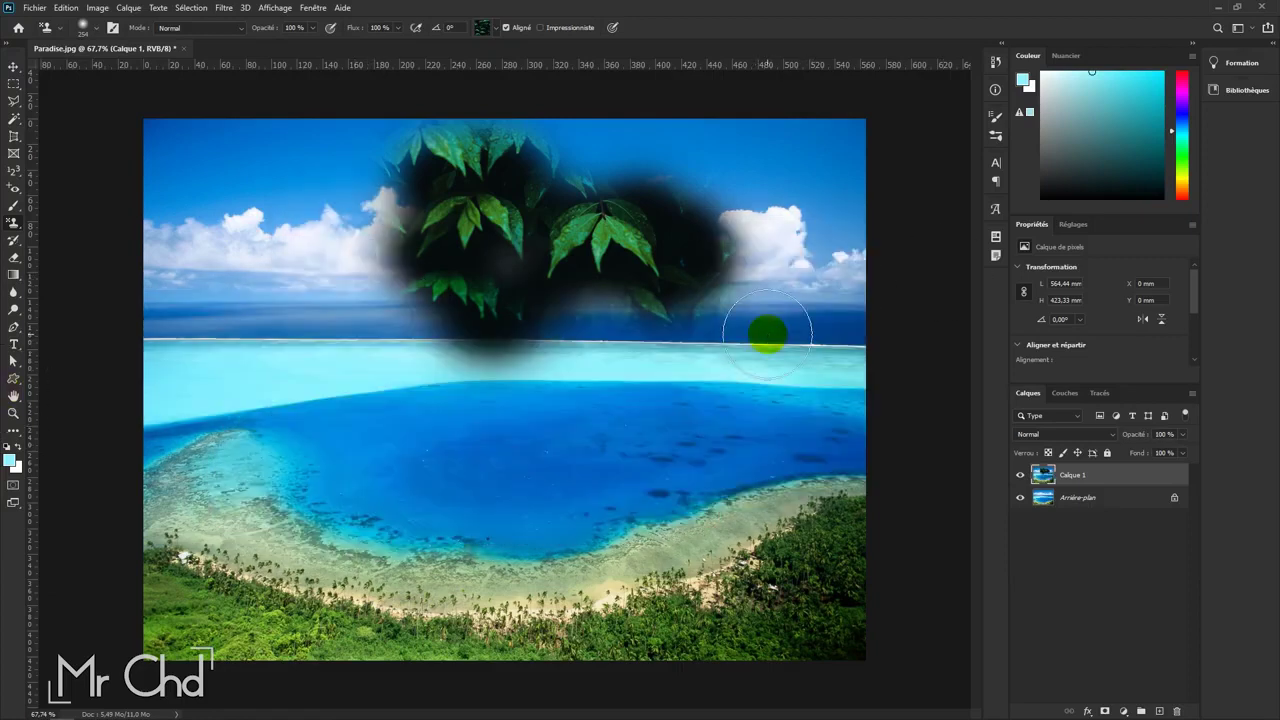
key("ctrl+z")
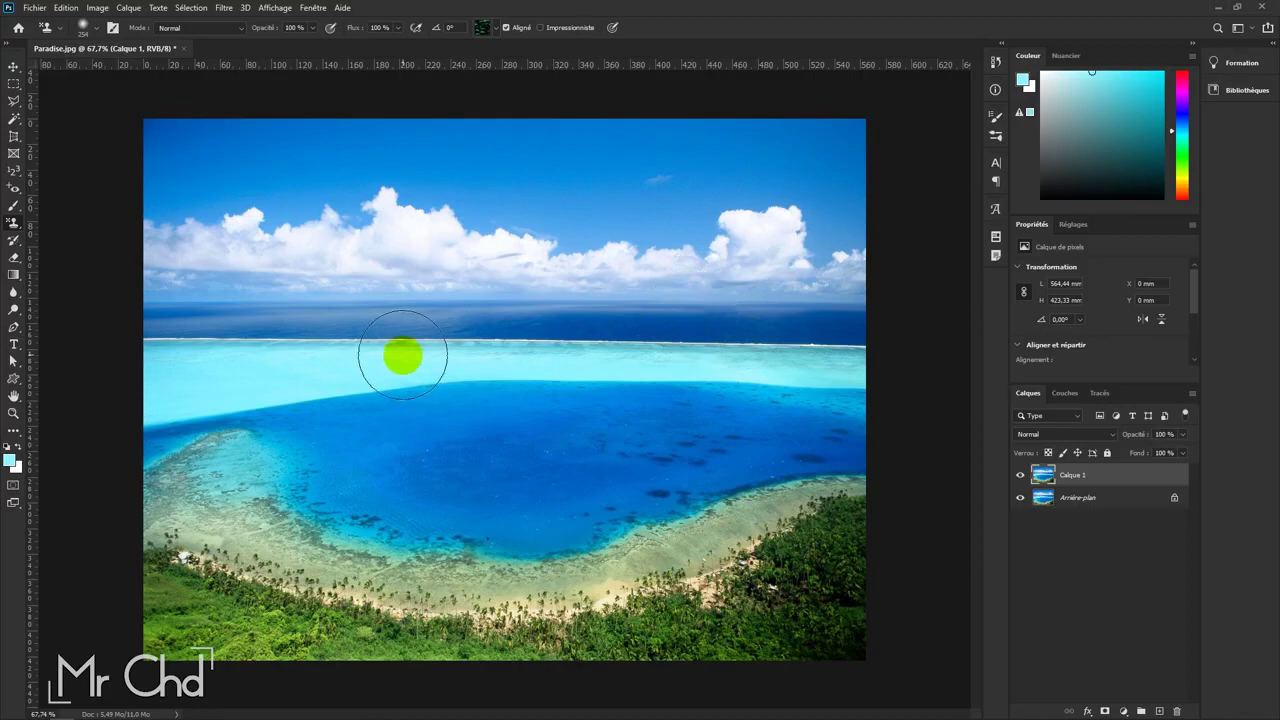
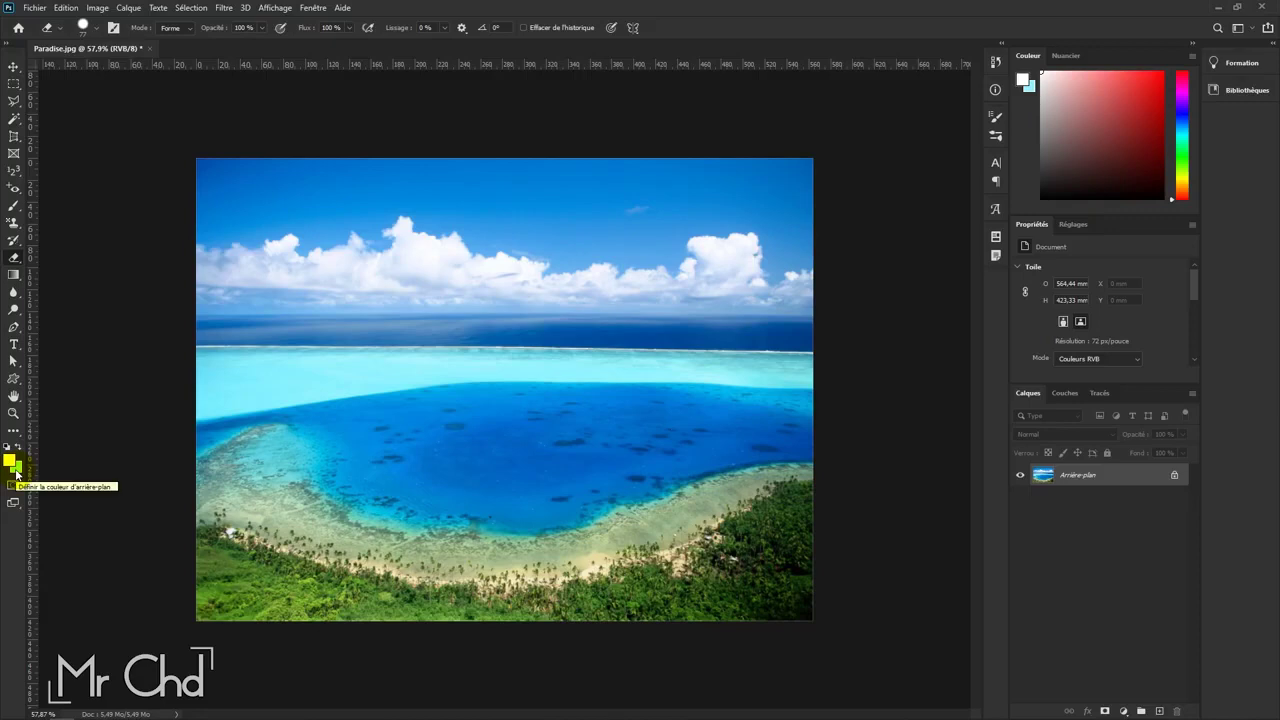
Step: Erase a test stroke across the clouds, then undo it
left_click(279, 221)
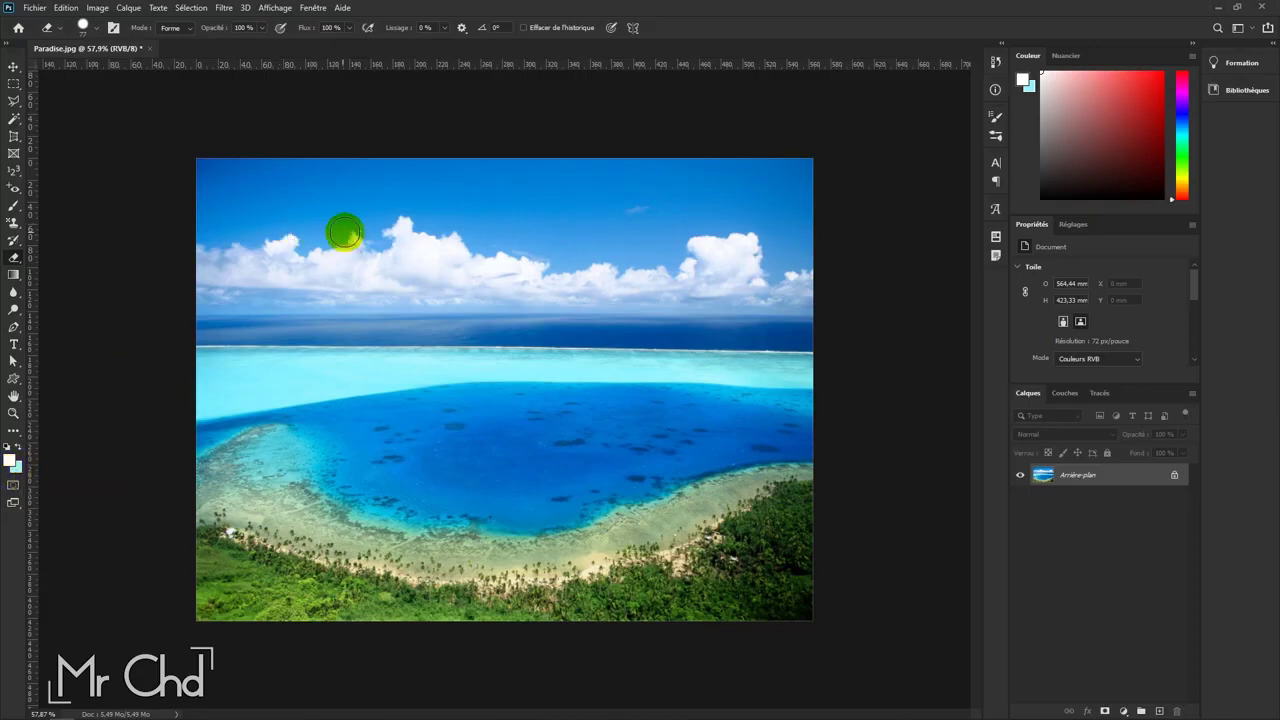
mouse_move(320, 232)
left_mouse_down()
mouse_move(304, 242)
mouse_move(728, 264)
left_mouse_up()
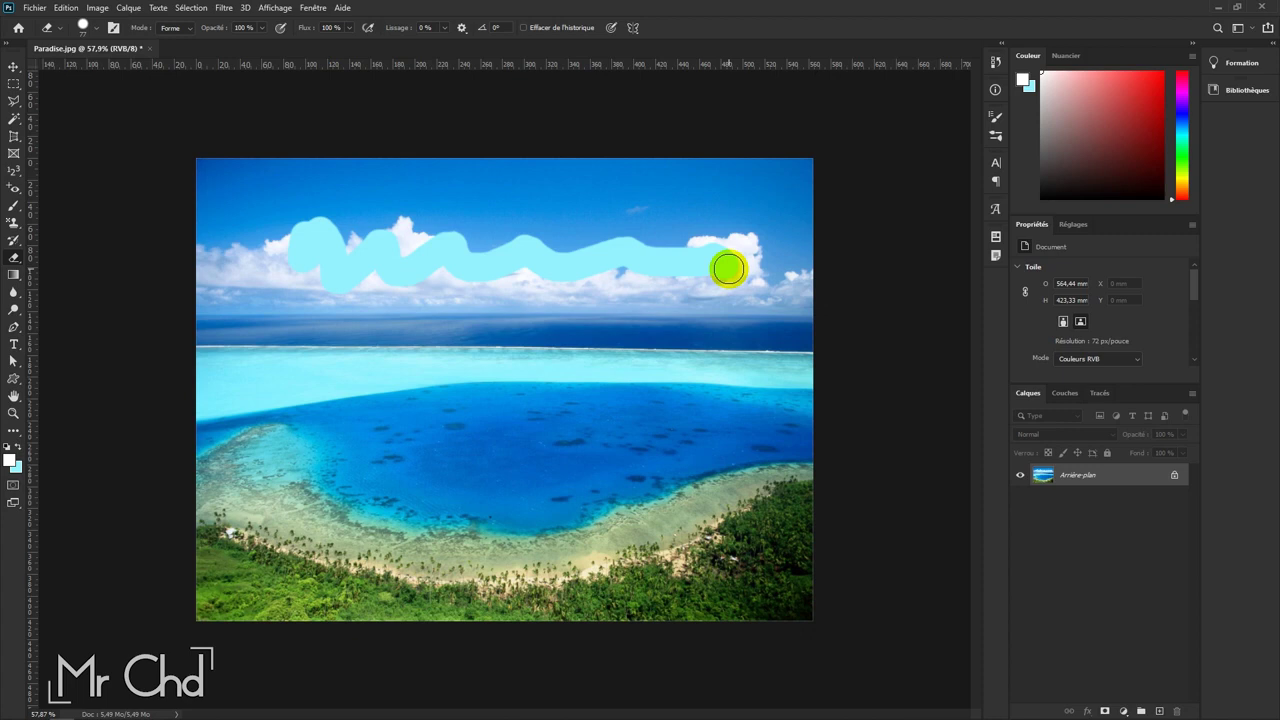
key("ctrl+z")
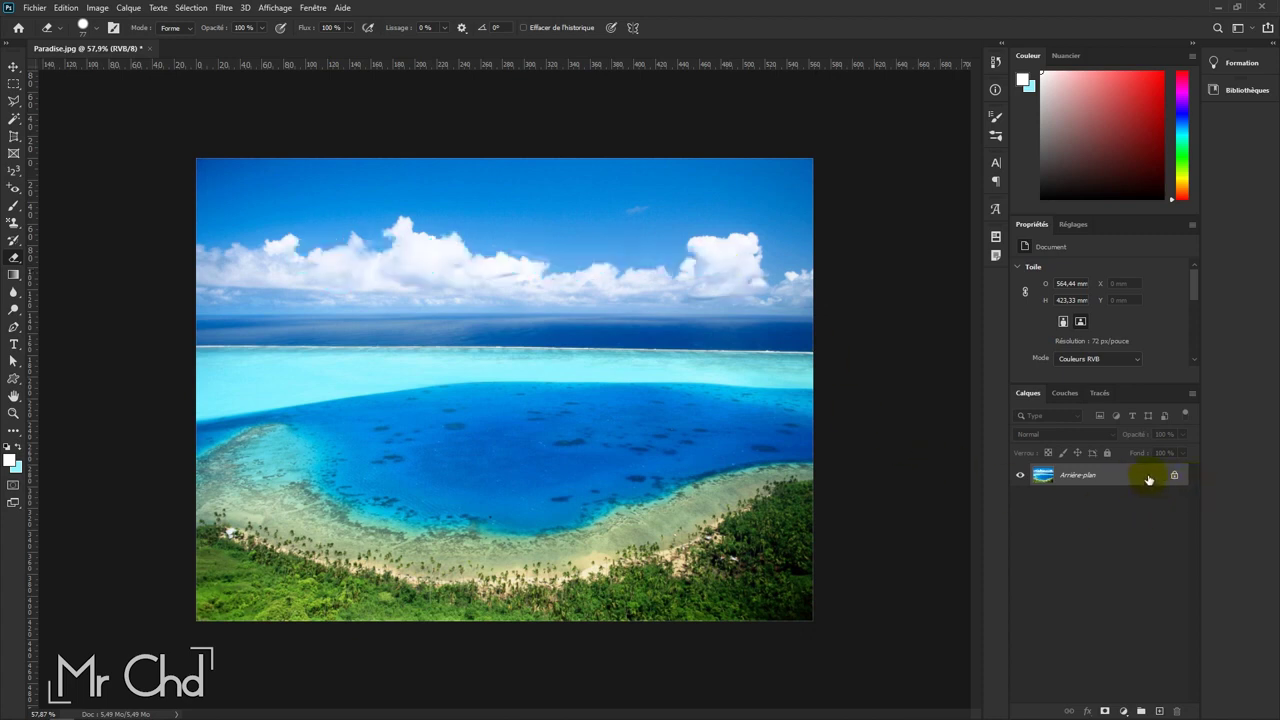
Step: Unlock the background into Calque 0, erase a sky band, and enlarge and harden the eraser brush
left_click(1175, 478)
key("h")
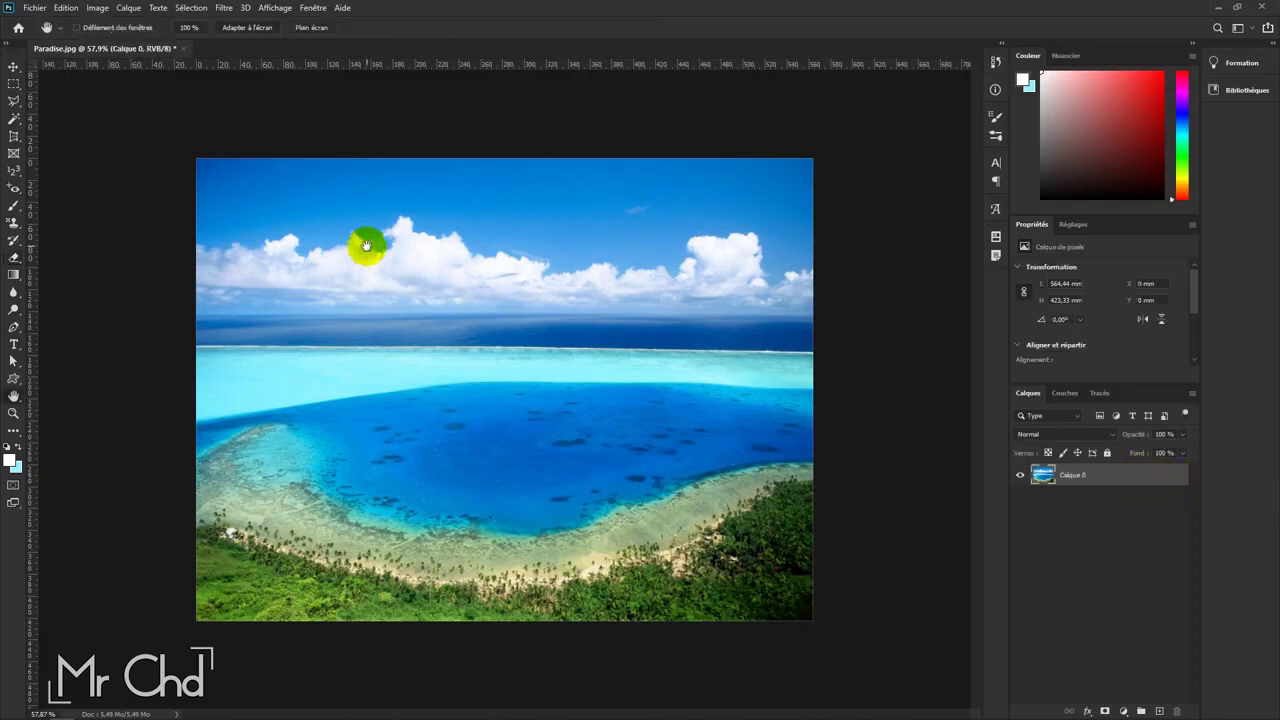
key("e")
mouse_move(220, 205)
left_mouse_down()
mouse_move(369, 177)
mouse_move(793, 182)
mouse_move(803, 166)
mouse_move(185, 164)
left_mouse_up()
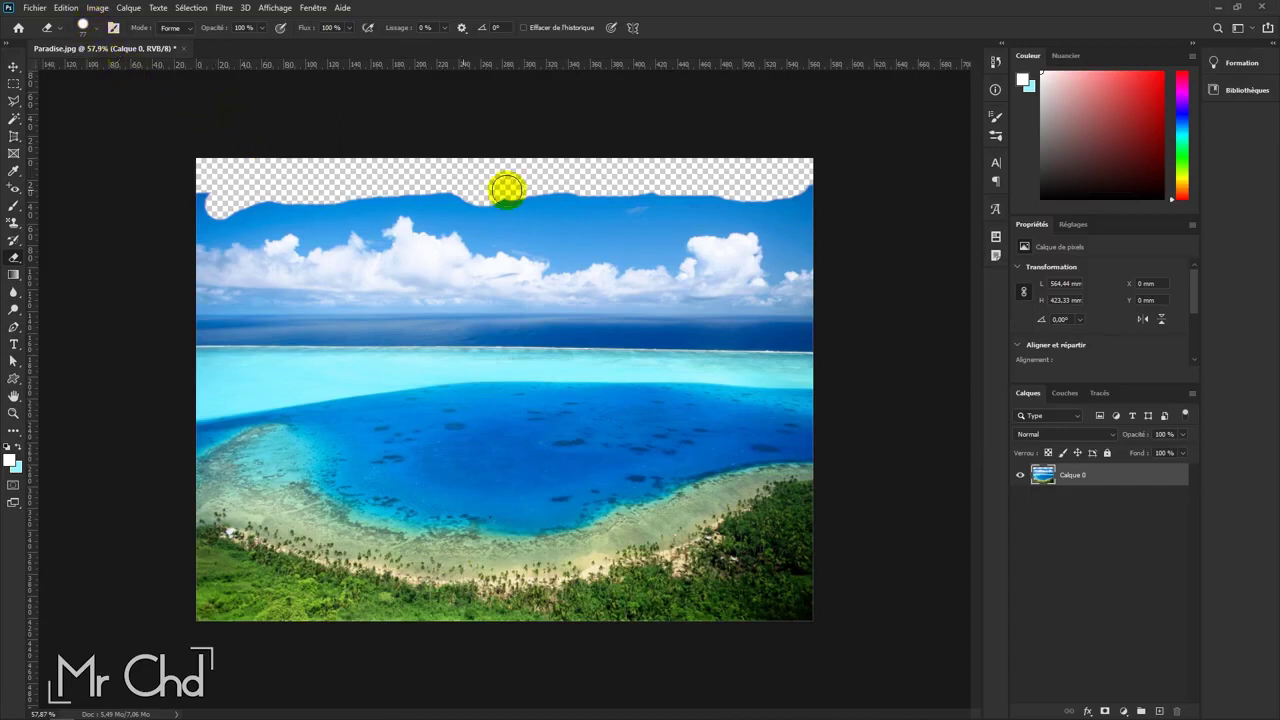
right_click(563, 215, "alt")
mouse_move(573, 227)
left_mouse_down()
mouse_move(576, 265)
mouse_move(566, 205)
mouse_move(803, 181)
left_mouse_up()
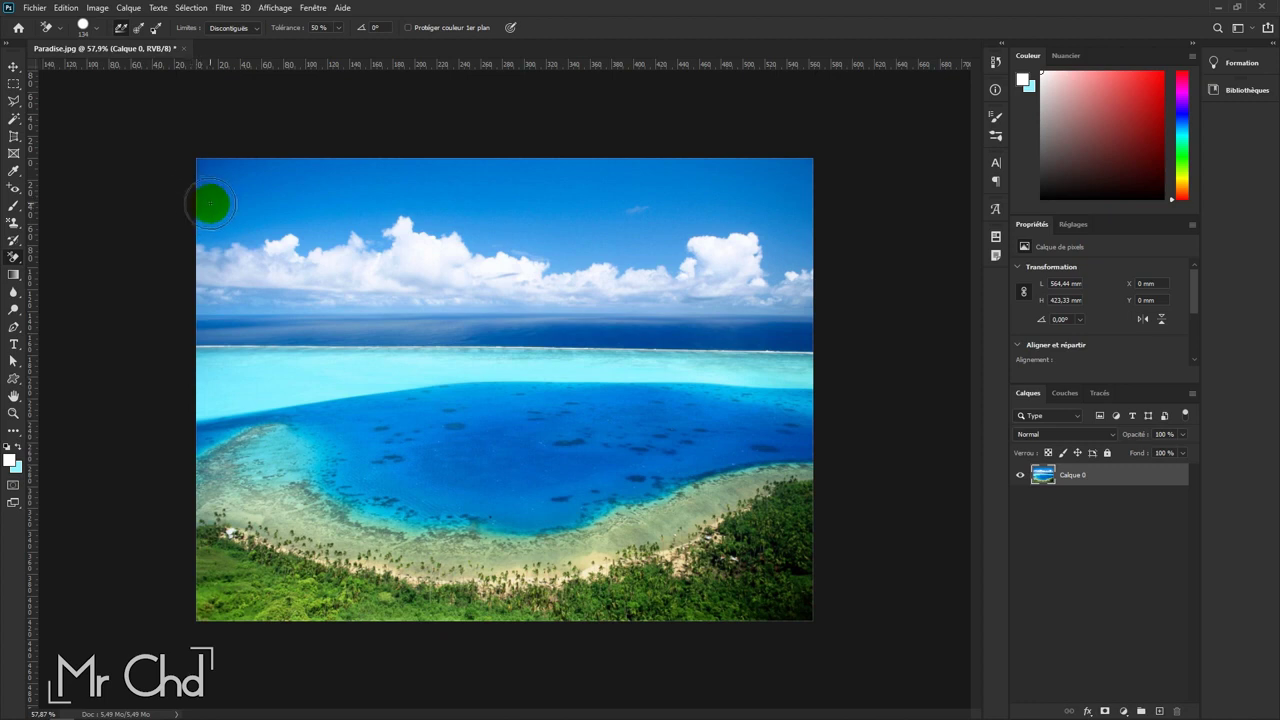
Step: Erase two sky patches, set Limites to Contiguës, and undo the erasures
mouse_move(206, 203)
left_mouse_down()
mouse_move(234, 209)
mouse_move(203, 229)
mouse_move(795, 208)
mouse_move(786, 229)
mouse_move(714, 171)
mouse_move(357, 186)
mouse_move(325, 203)
left_mouse_up()
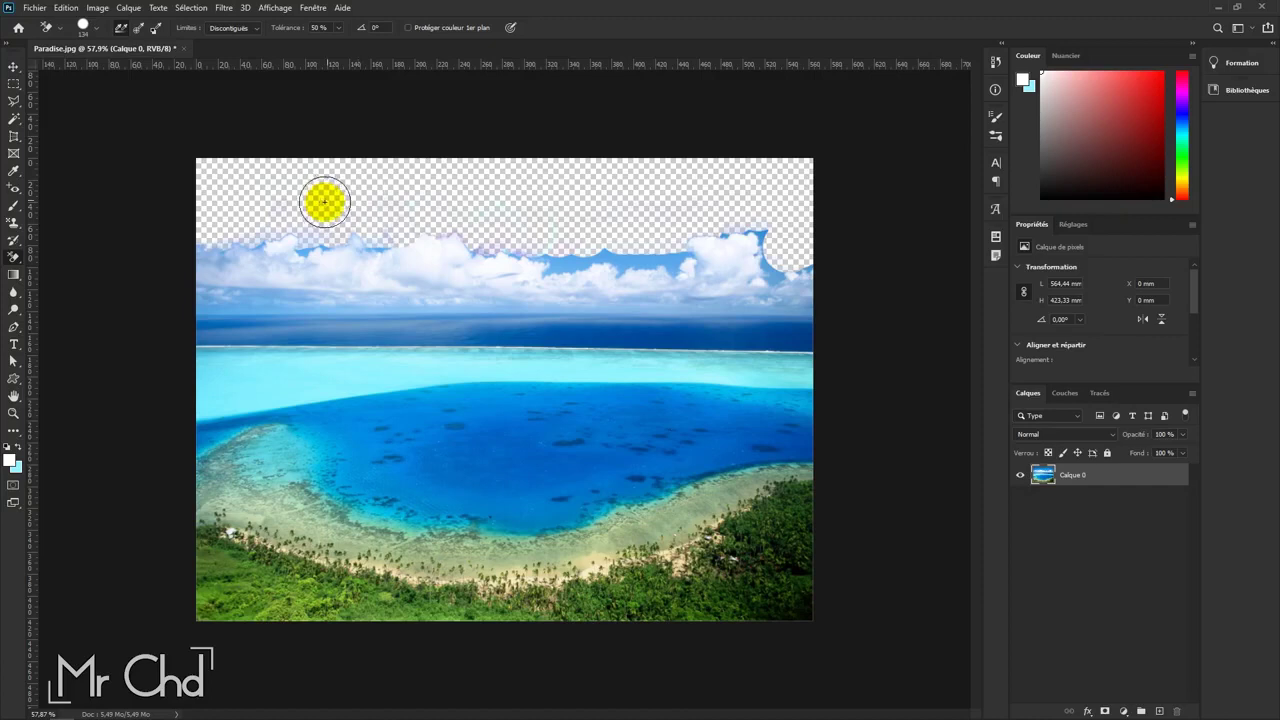
mouse_move(775, 244)
left_mouse_down()
mouse_move(797, 257)
mouse_move(706, 229)
mouse_move(620, 257)
mouse_move(520, 228)
left_mouse_up()
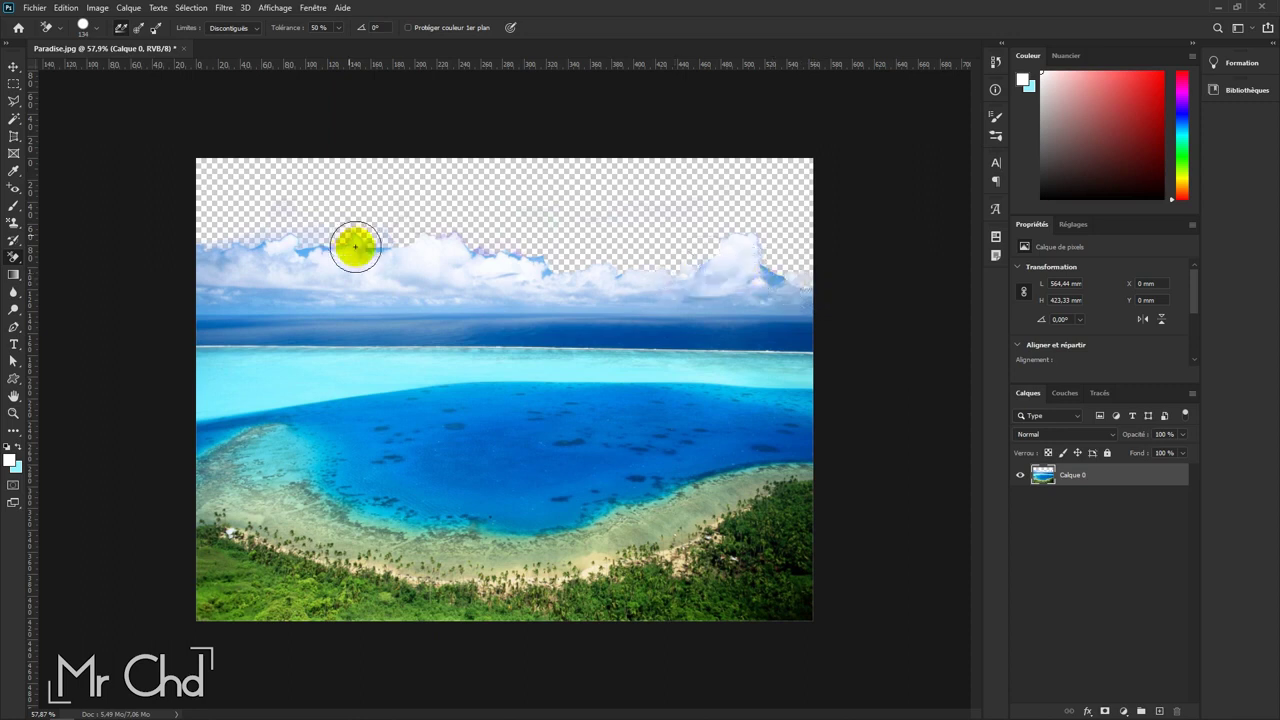
left_click(229, 28)
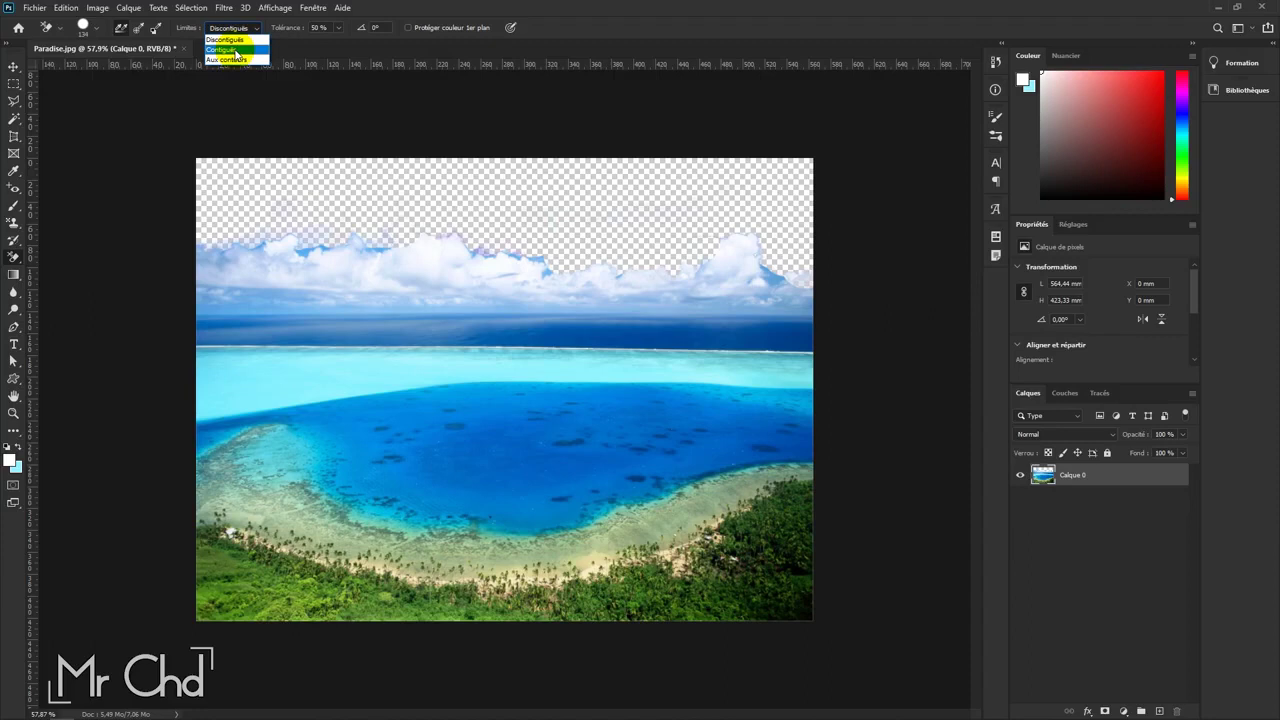
left_click(235, 50)
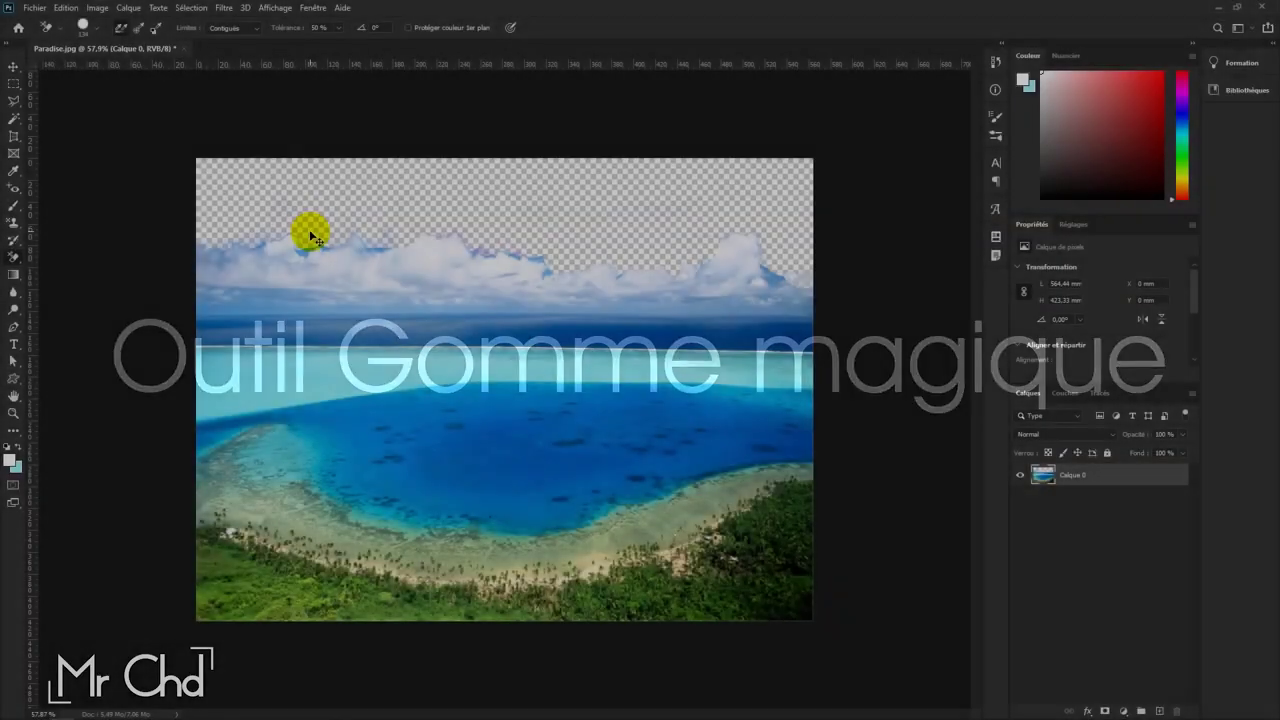
key("ctrl+z")
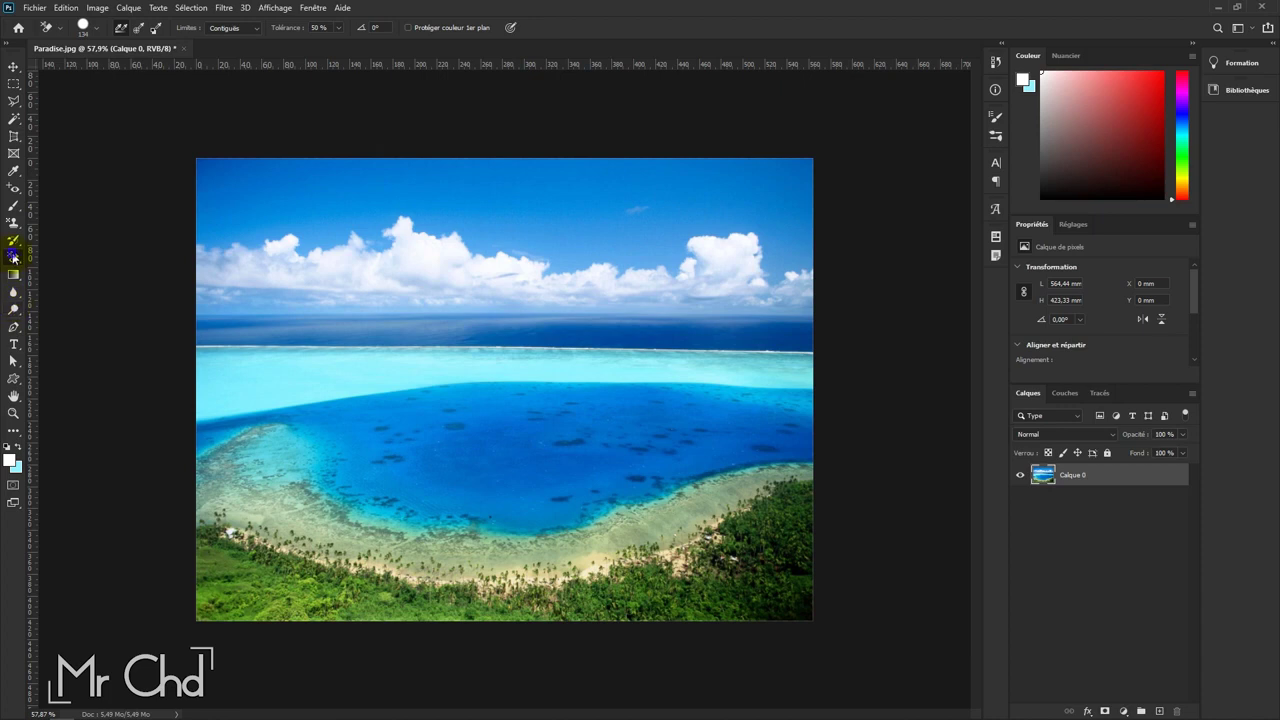
Step: Switch to the Magic Eraser, remove all similar sky blues, then undo
right_click(14, 257)
left_click(106, 283)
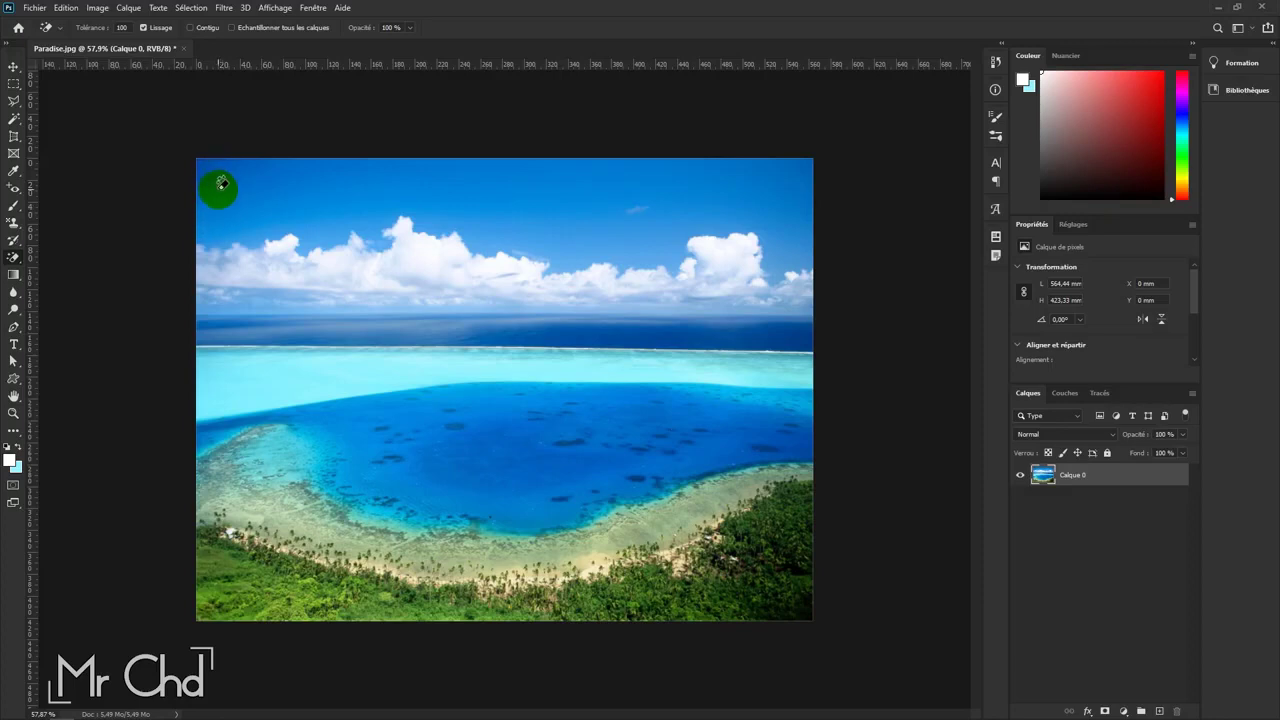
left_click(221, 184)
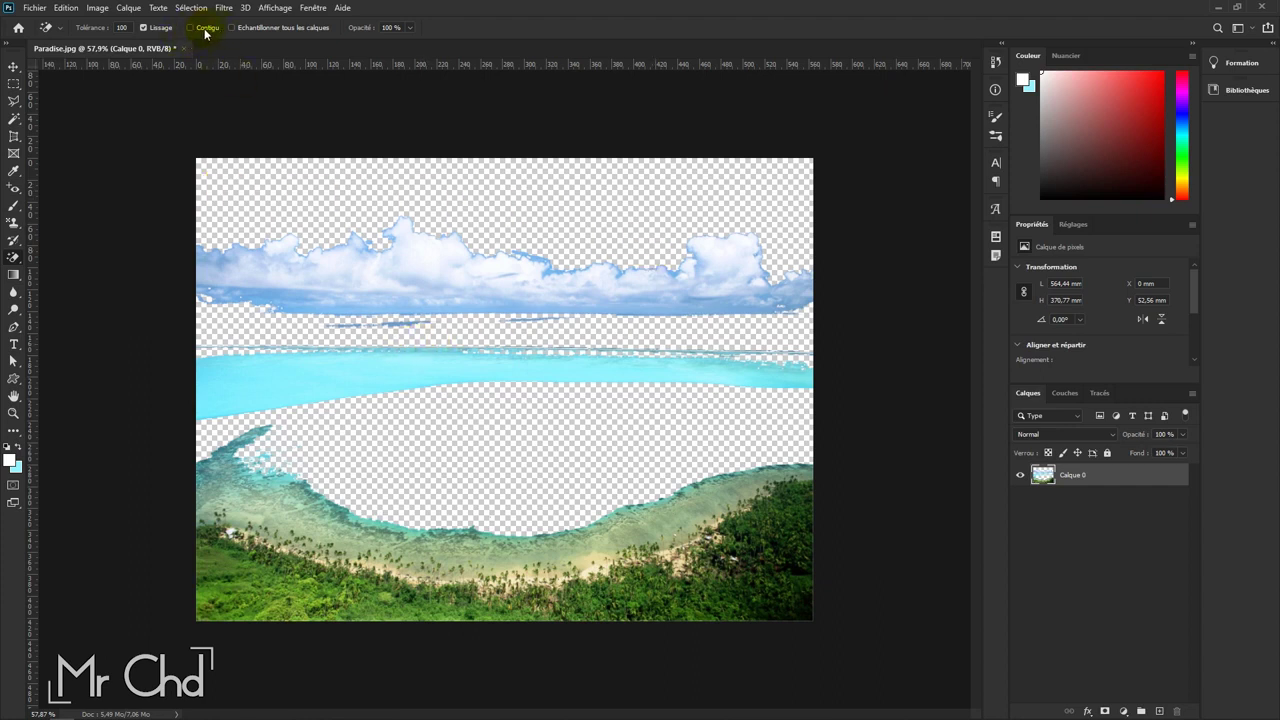
key("ctrl+z")
key("ctrl+z")
key("ctrl+z")
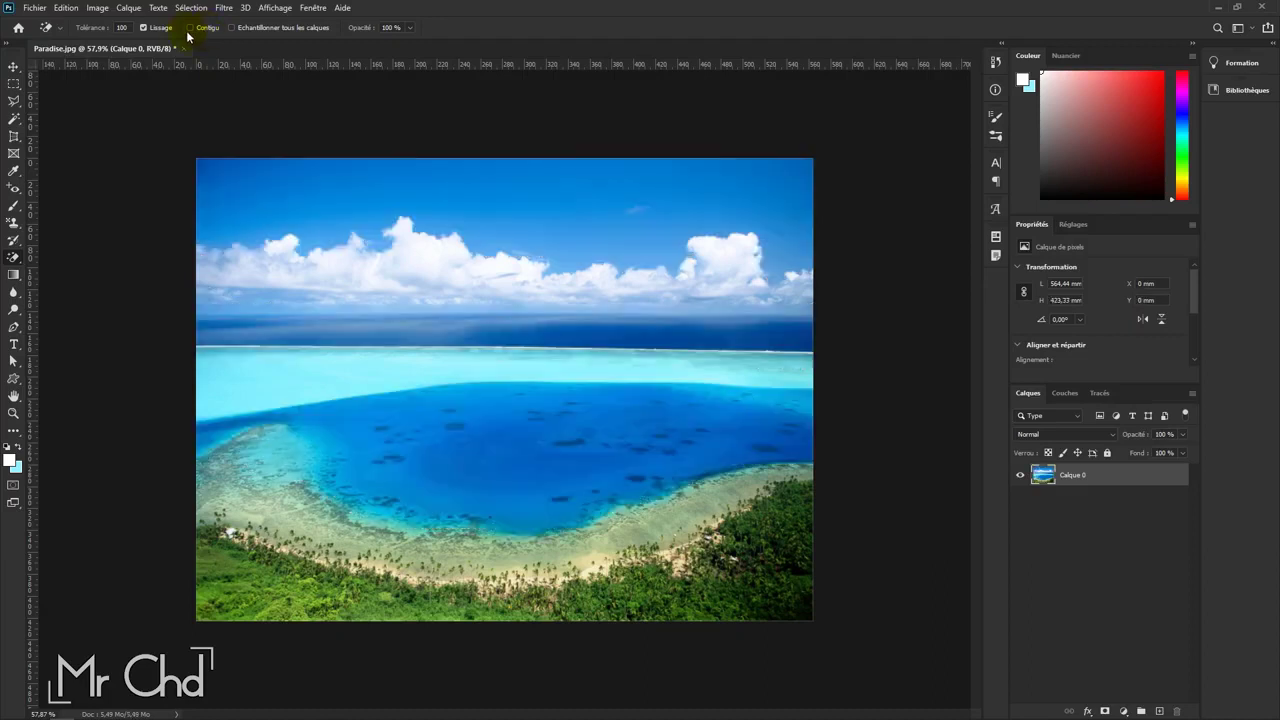
Step: Tick Contigu, erase only the connected sky, then restore it
left_click(189, 28)
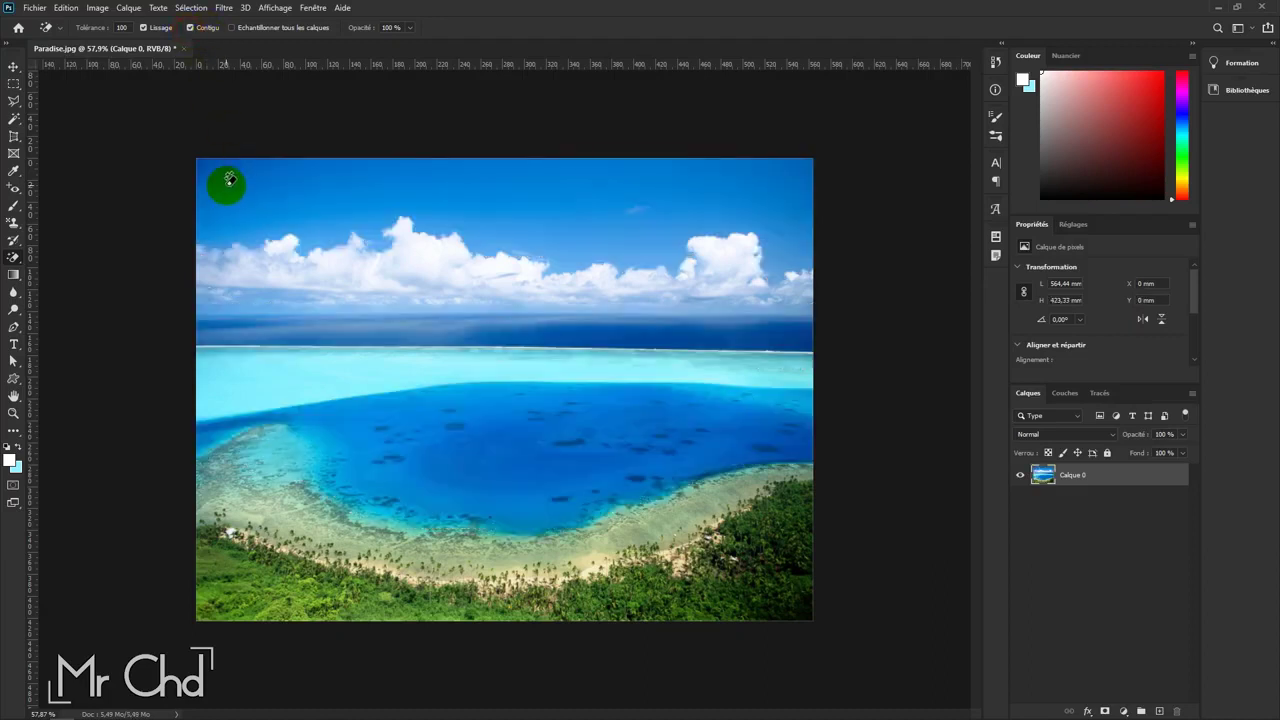
left_click(229, 179)
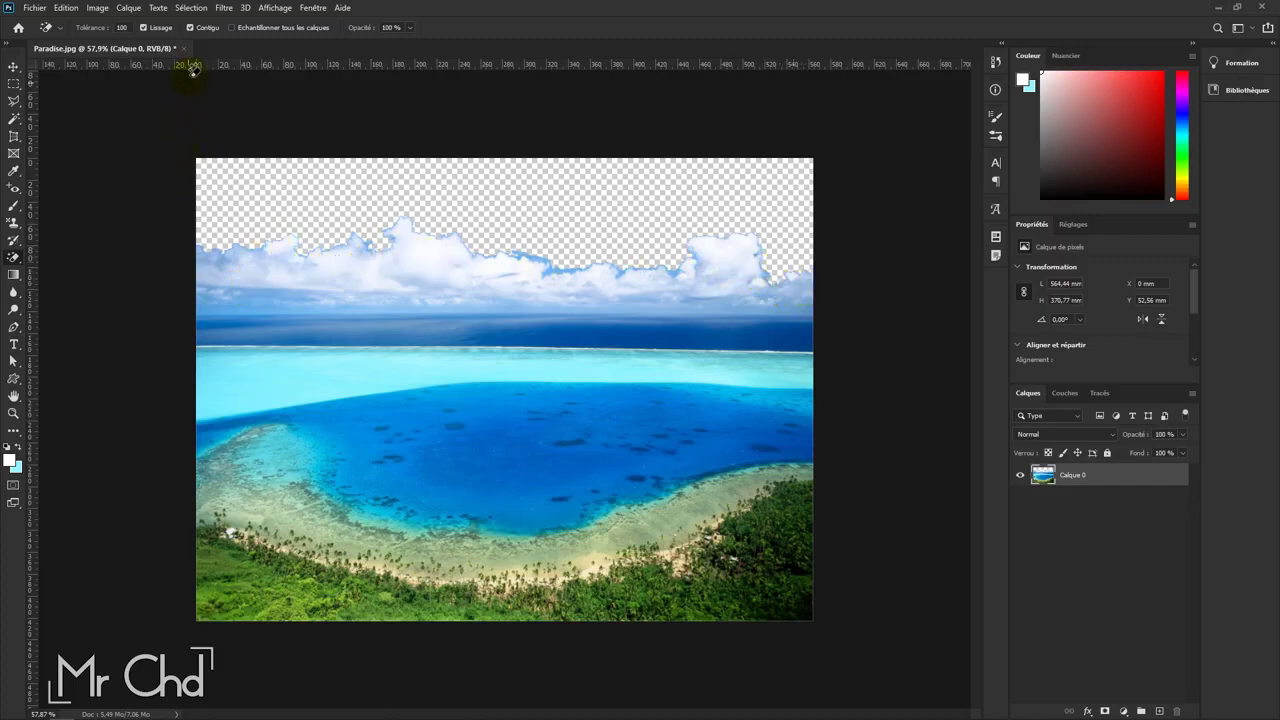
left_click(270, 228)
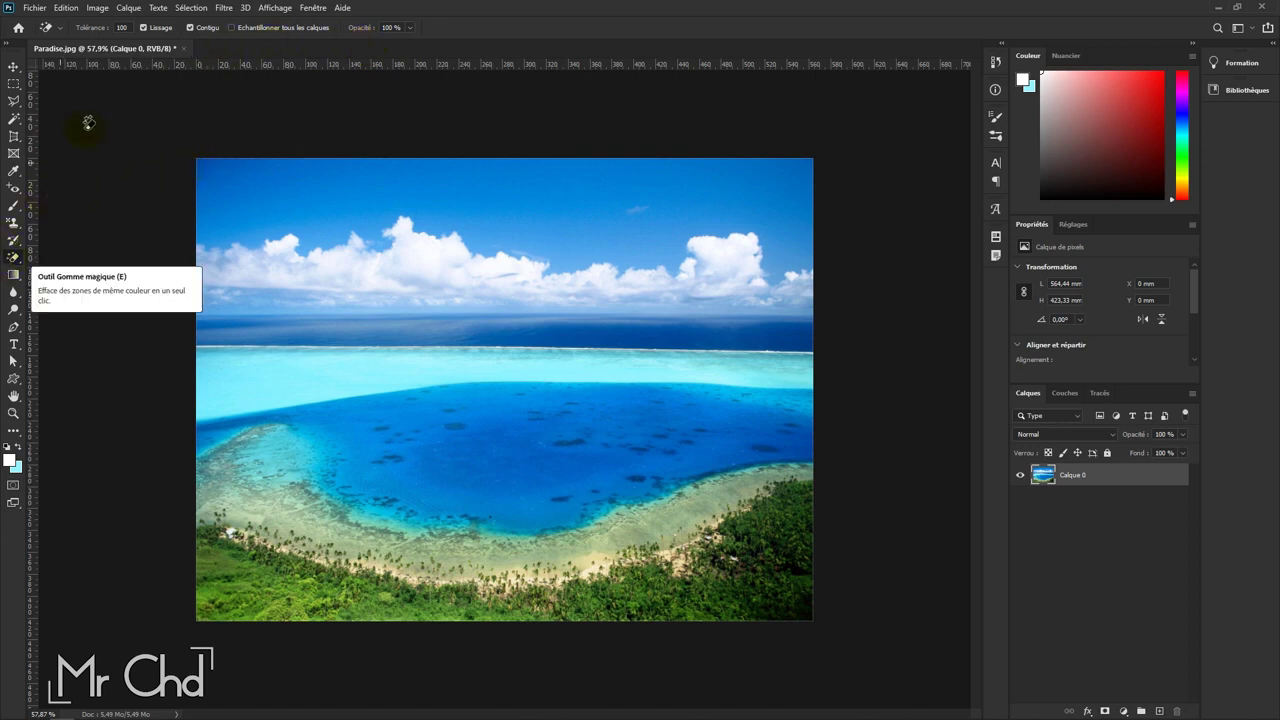
Step: Set Magic Eraser tolerance to 32 and test it on sky and lagoon, undoing each
left_click(128, 29)
type("32")
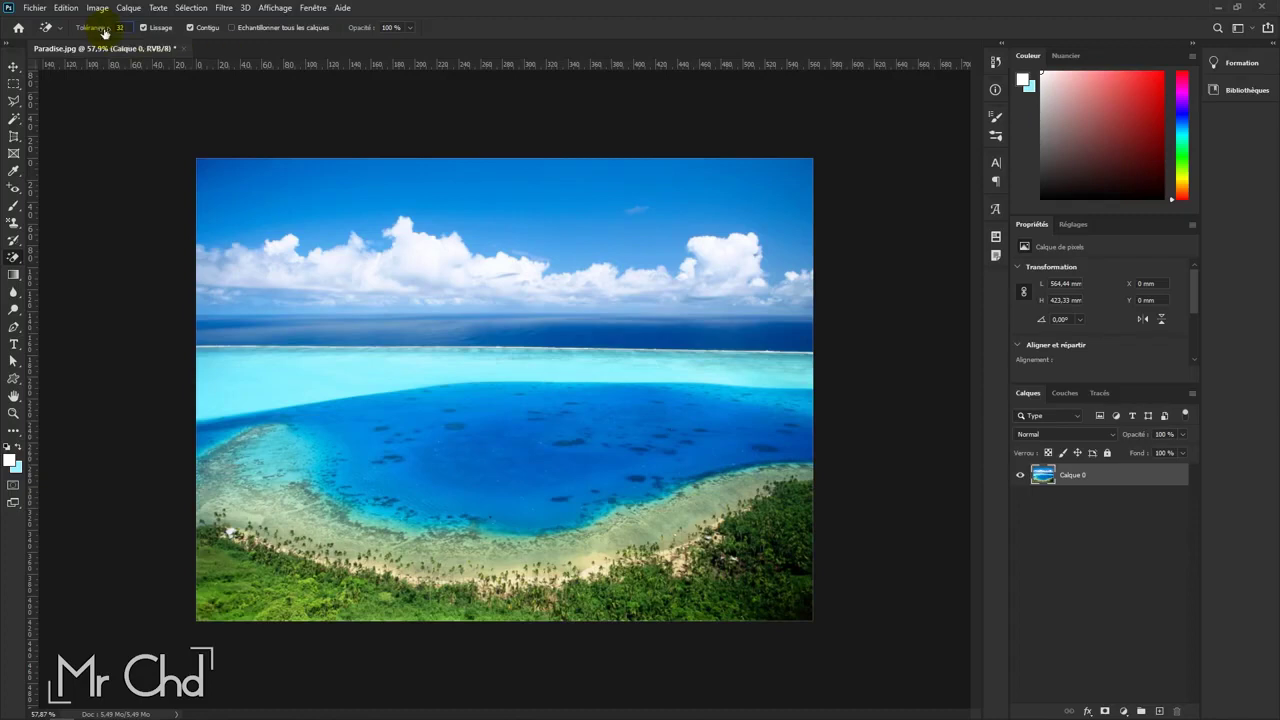
left_click(237, 200)
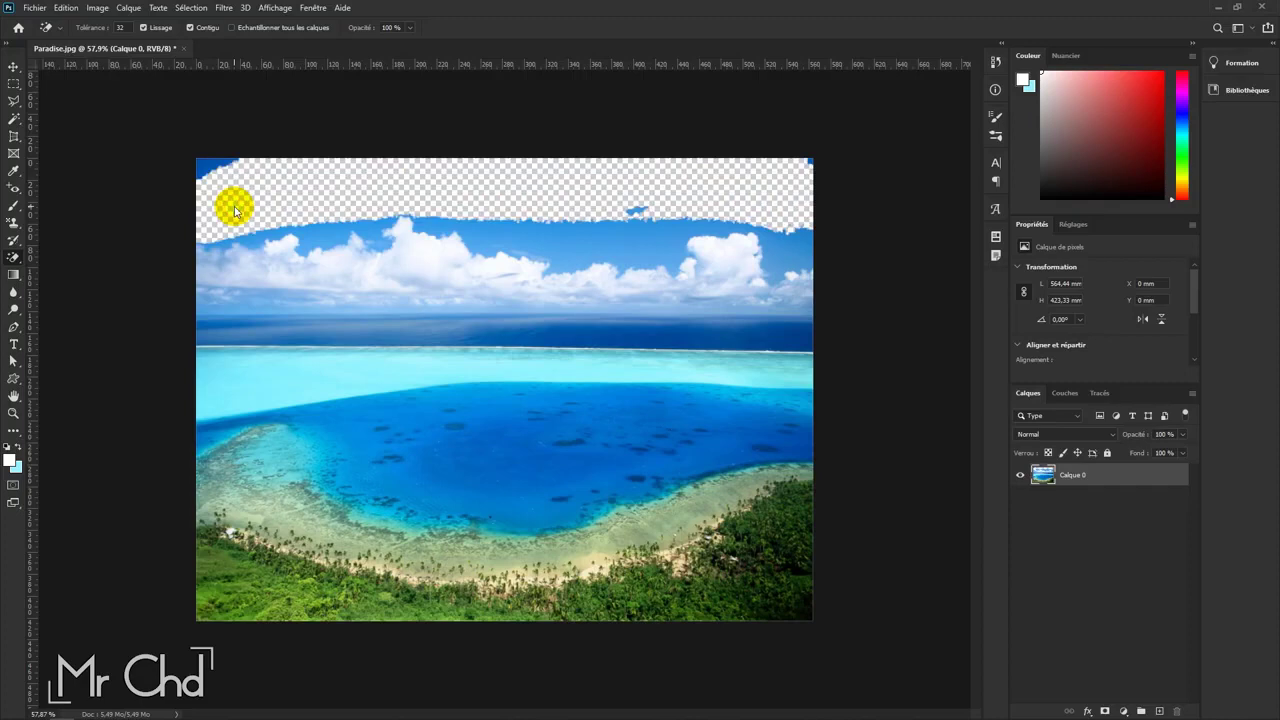
key("ctrl+z")
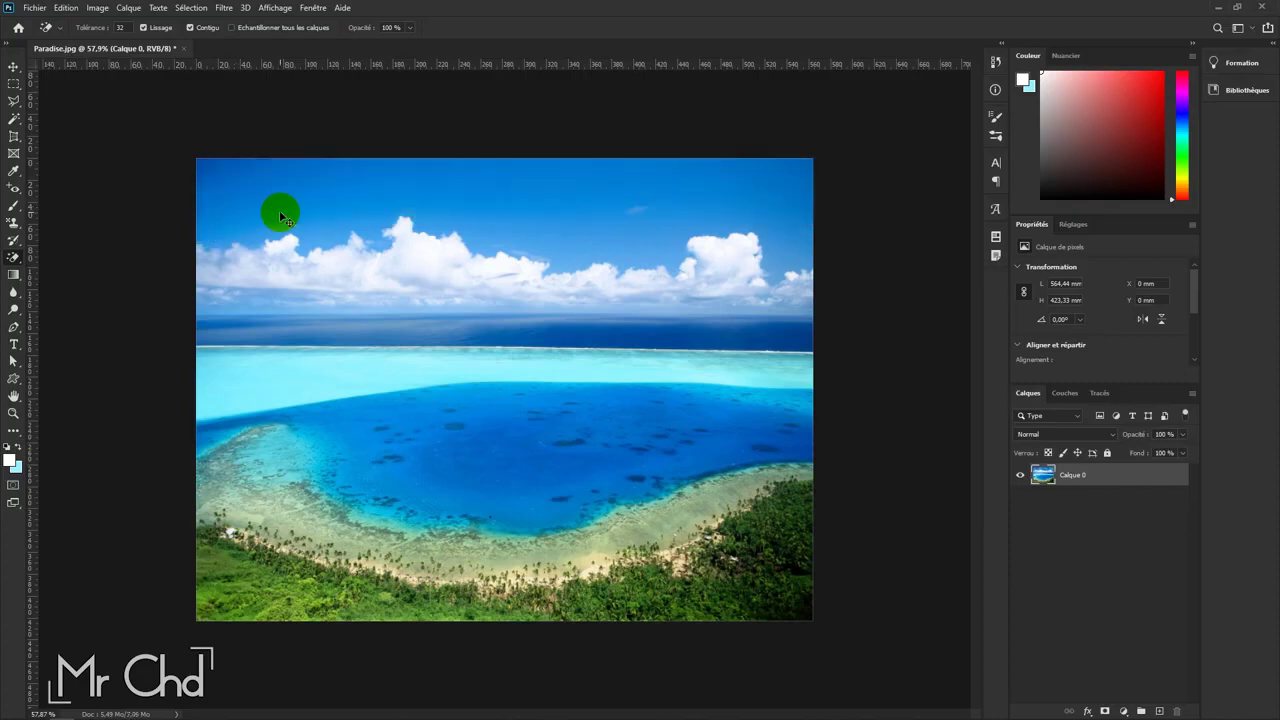
left_click(300, 390)
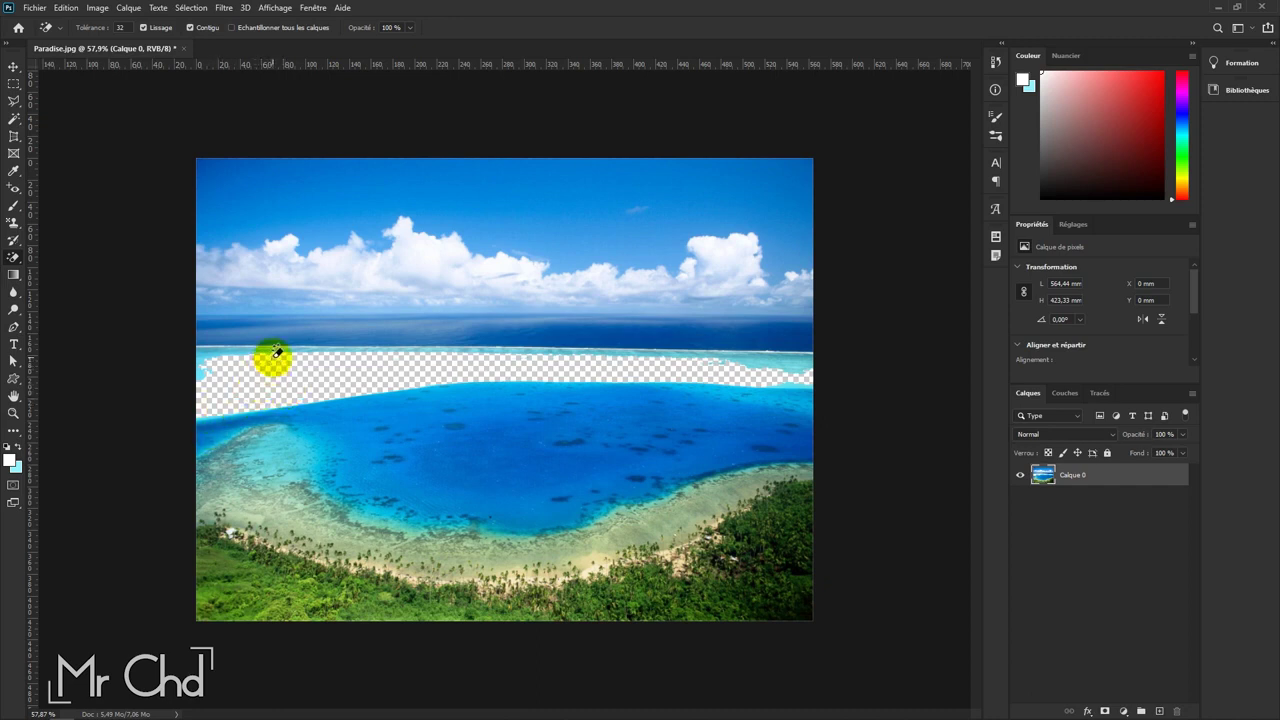
key("ctrl+z")
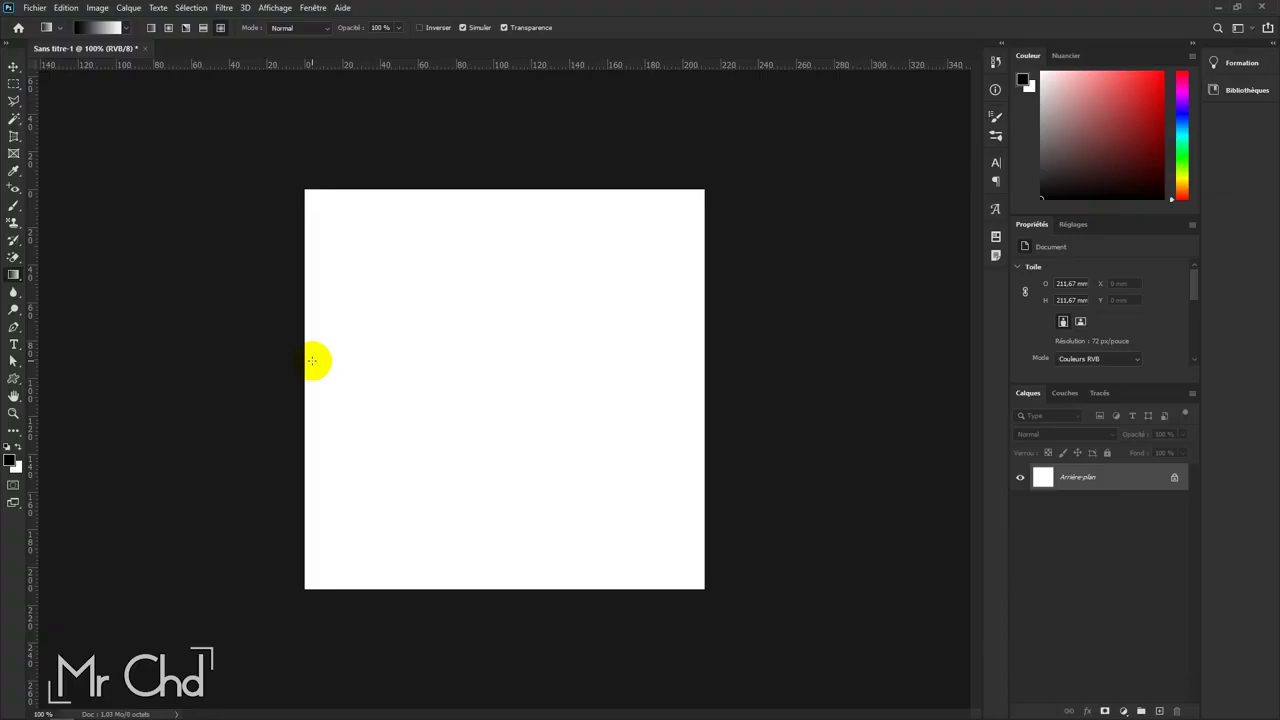
Step: Open the gradient editor and resize it to sit over the canvas
left_click(92, 28)
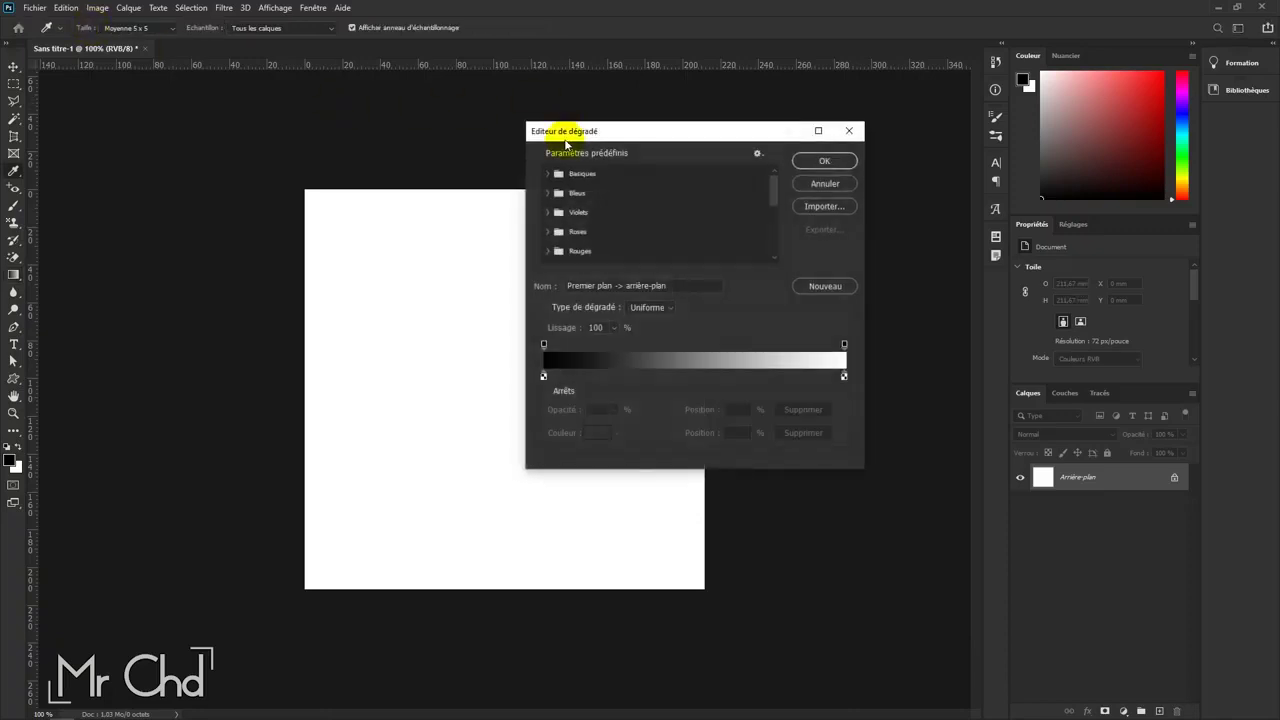
left_click_drag(600, 132, 690, 115)
double_click(690, 115)
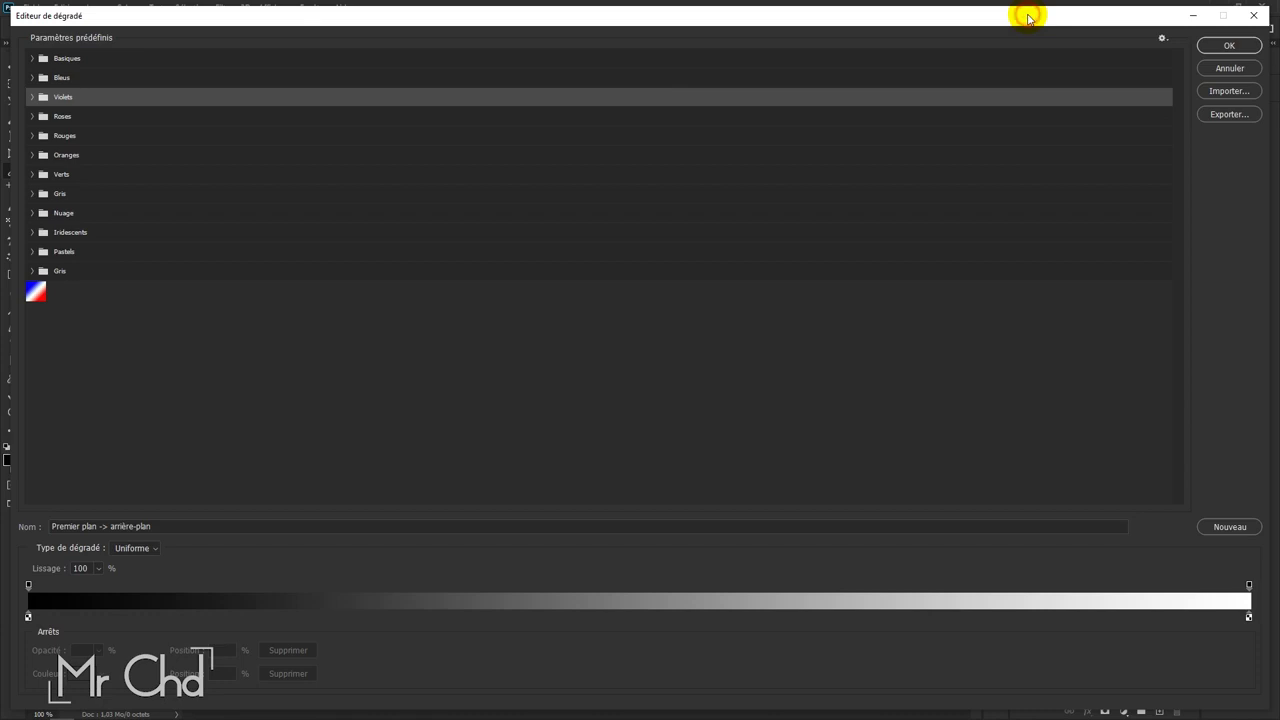
left_click_drag(2, 16, 914, 308)
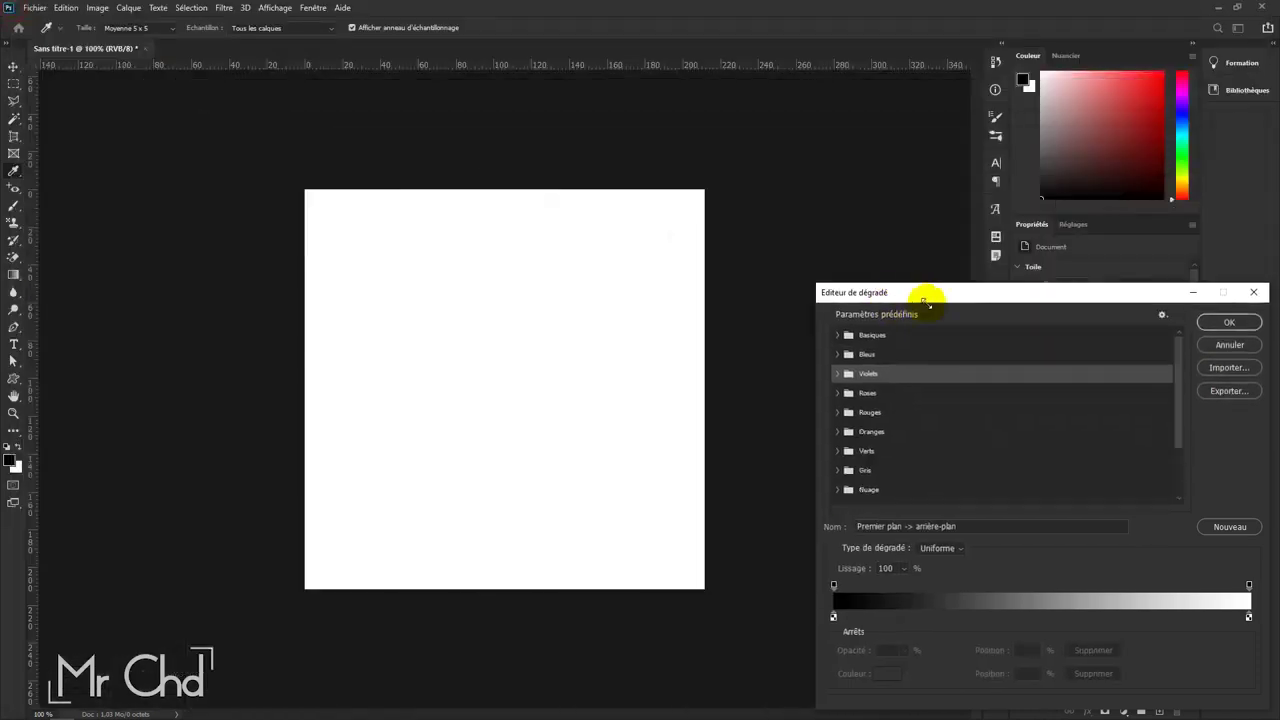
mouse_move(858, 334)
left_mouse_down()
mouse_move(395, 199)
mouse_move(401, 136)
left_mouse_up()
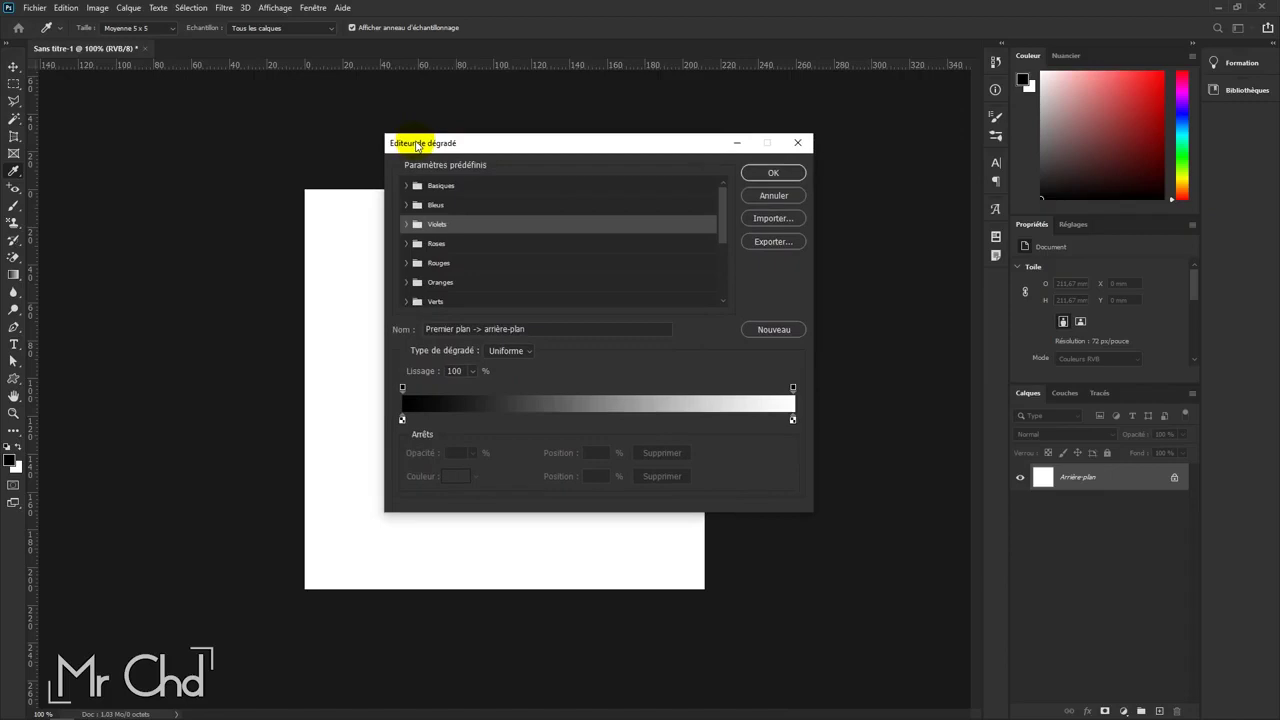
Step: Expand the Basiques presets and choose the first black-to-white gradient
left_click(407, 186)
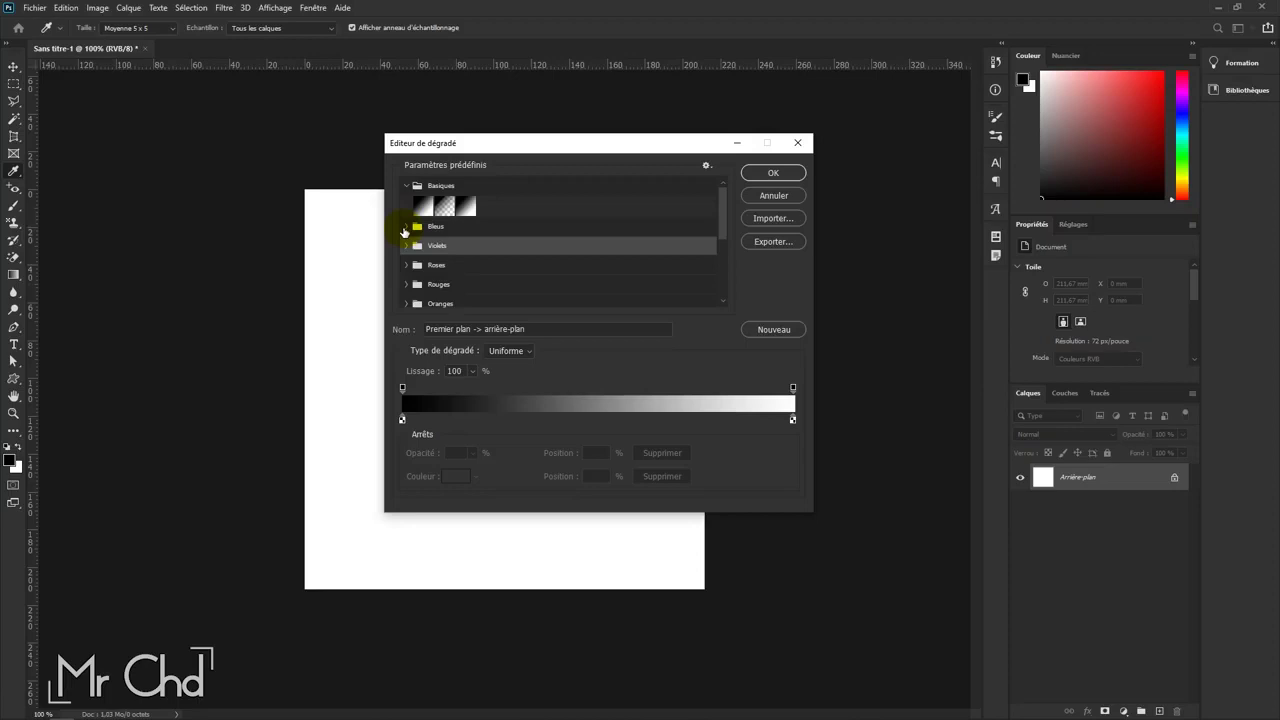
left_click(405, 227)
left_click(405, 228)
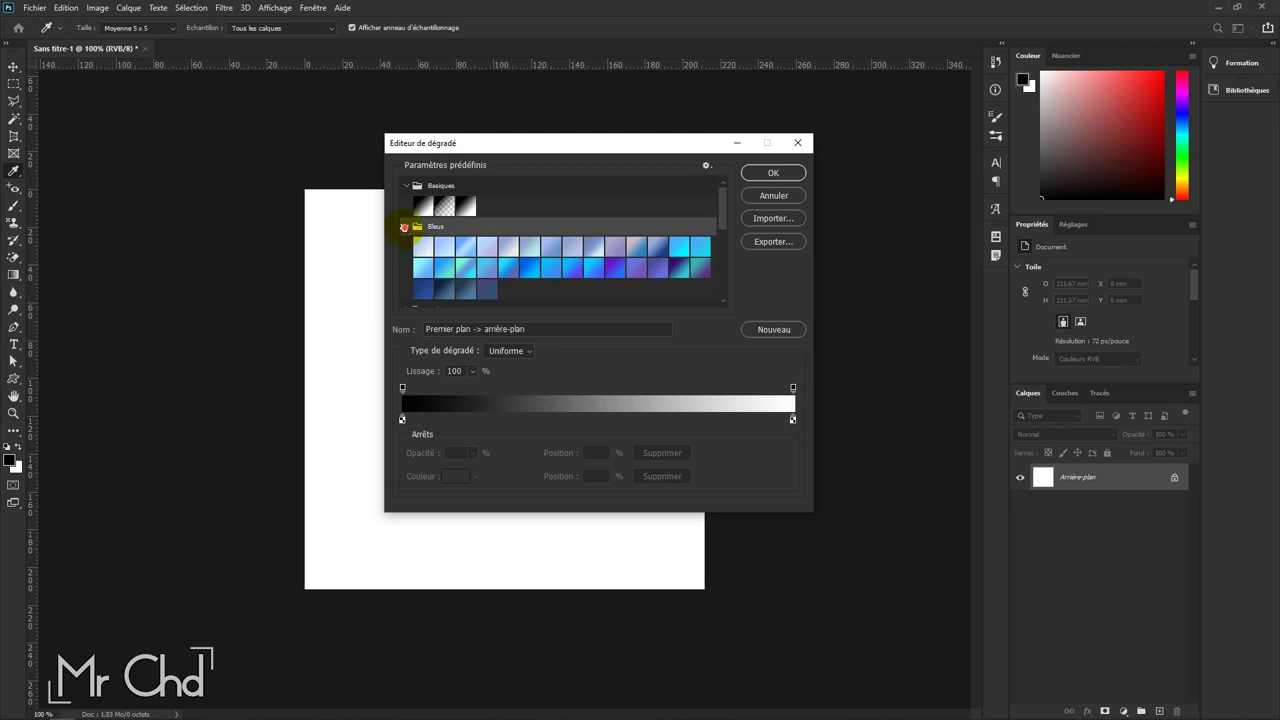
left_click(404, 227)
left_click_drag(455, 143, 544, 123)
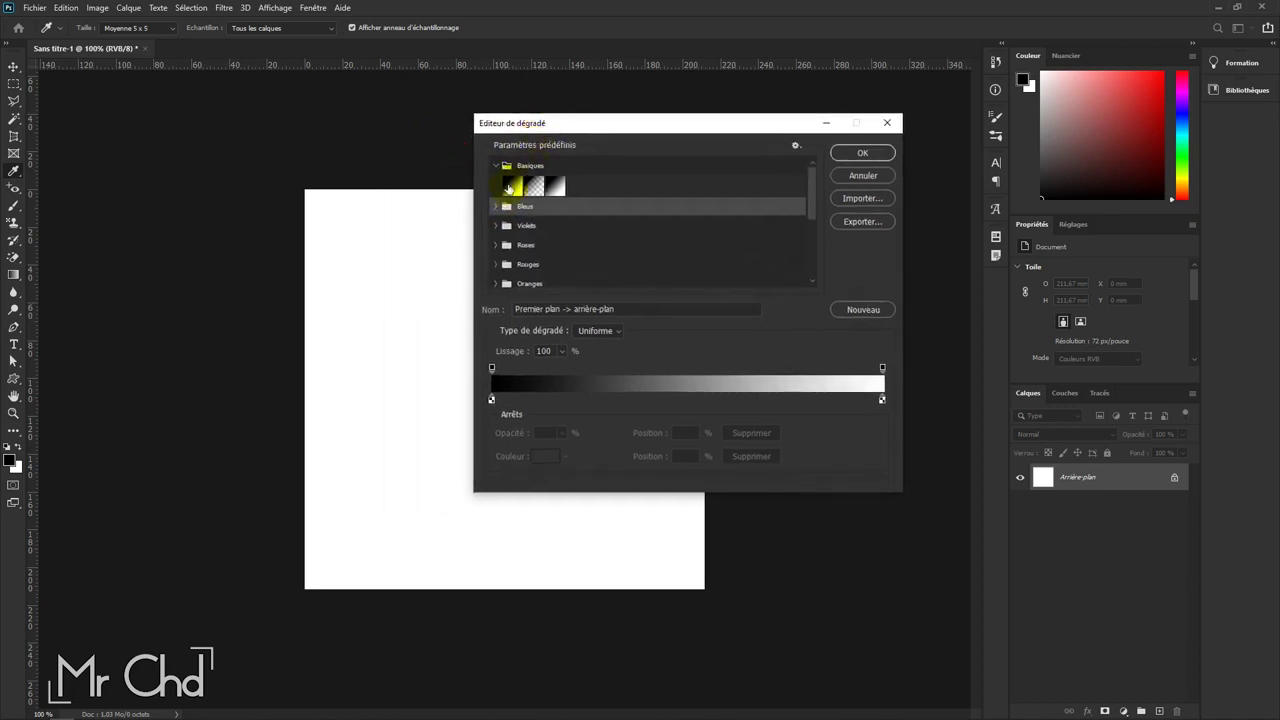
left_click(508, 185)
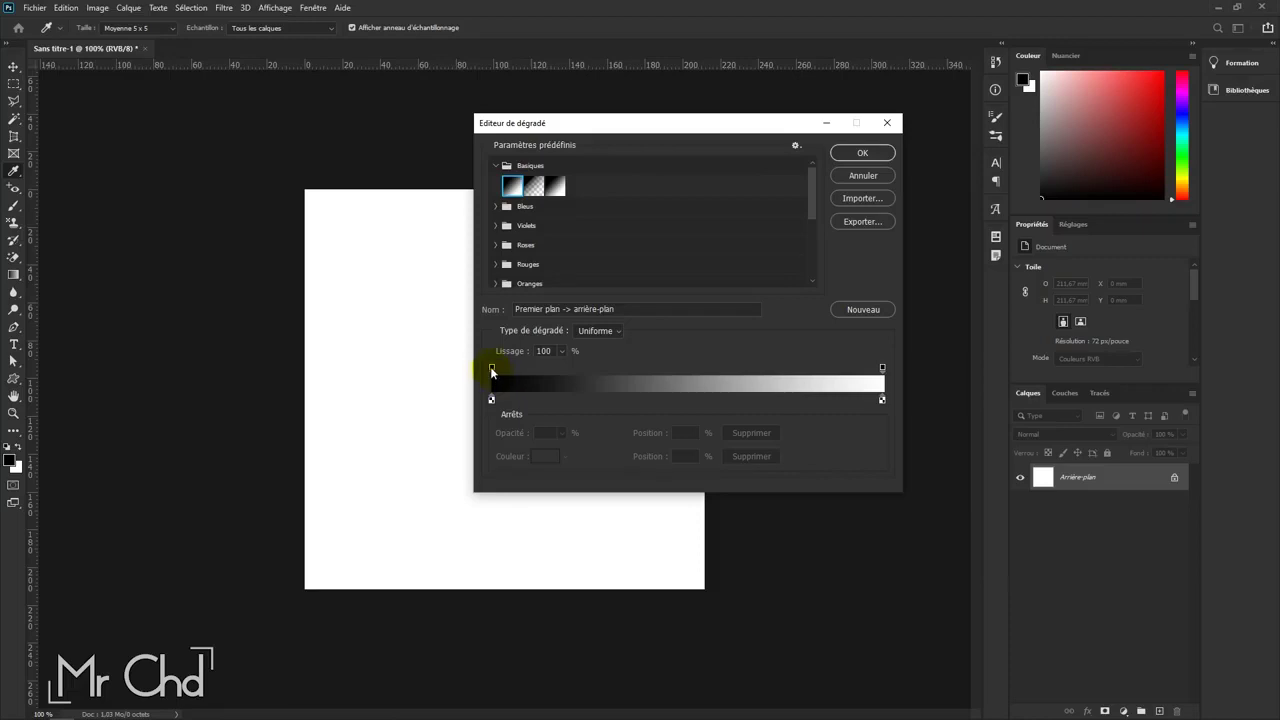
Step: Set both the left and right opacity stops to 50%
left_click(491, 369)
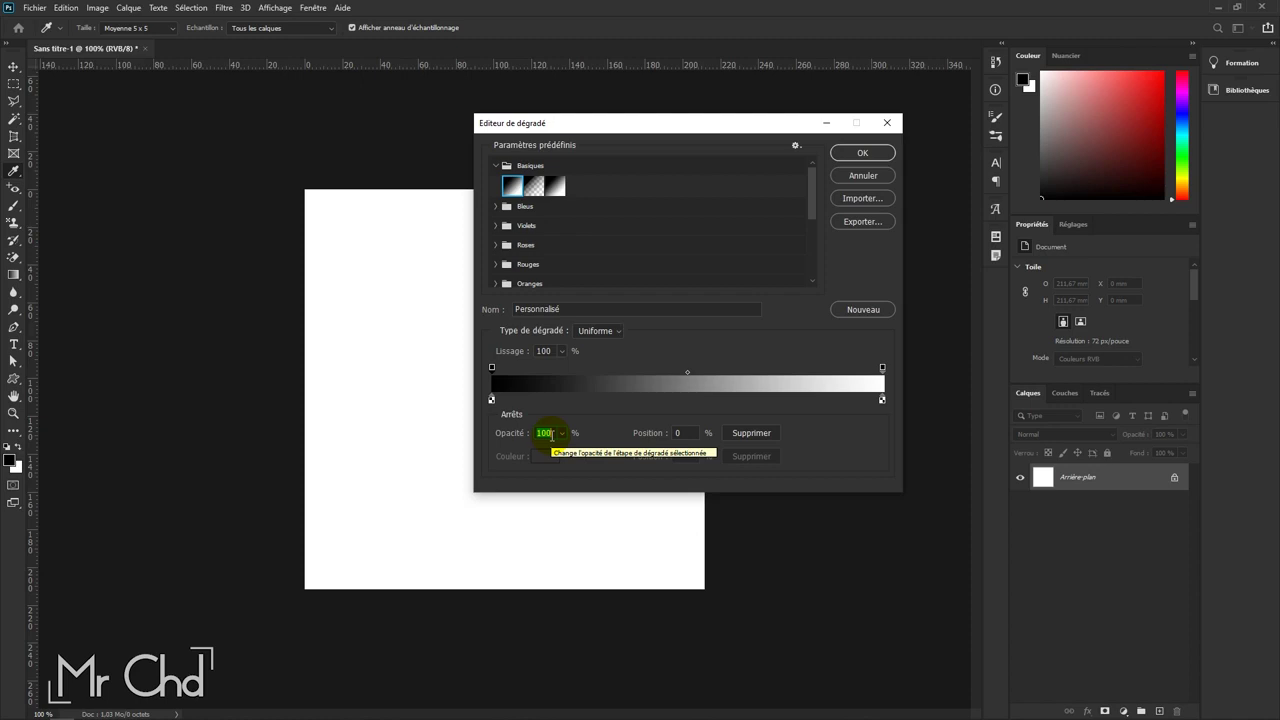
type("50")
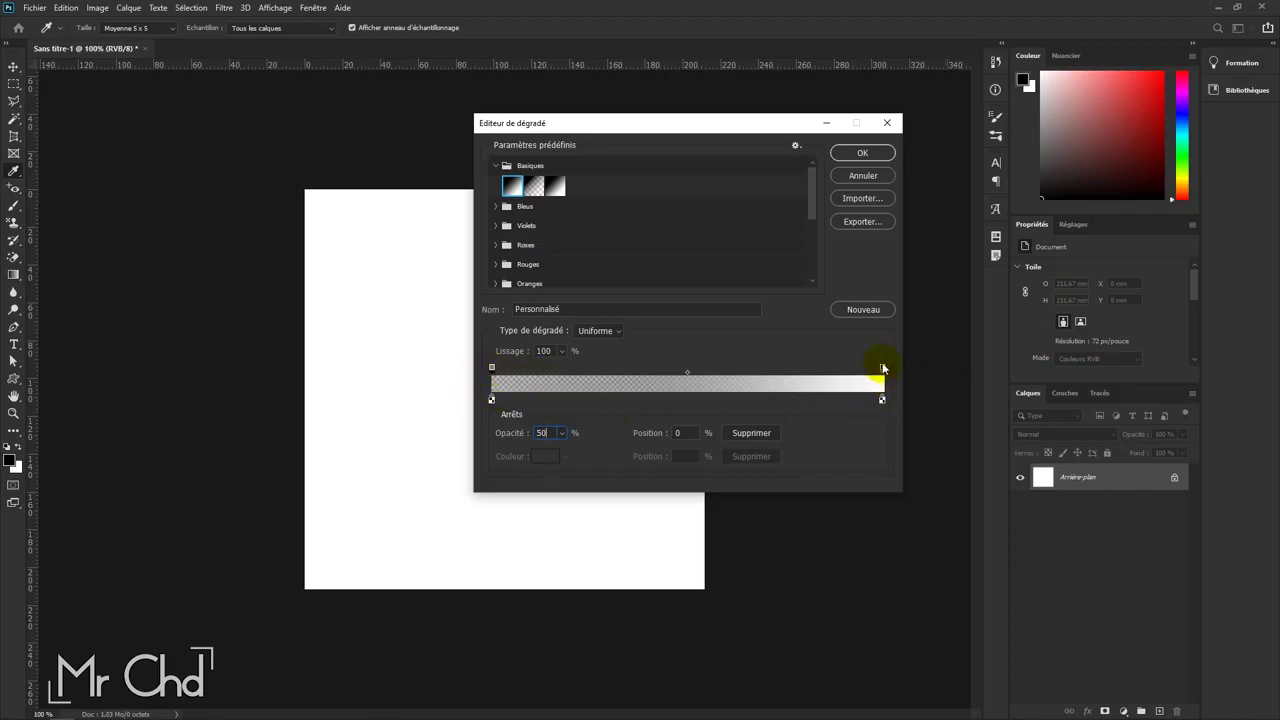
left_click(882, 369)
double_click(548, 433)
type("50")
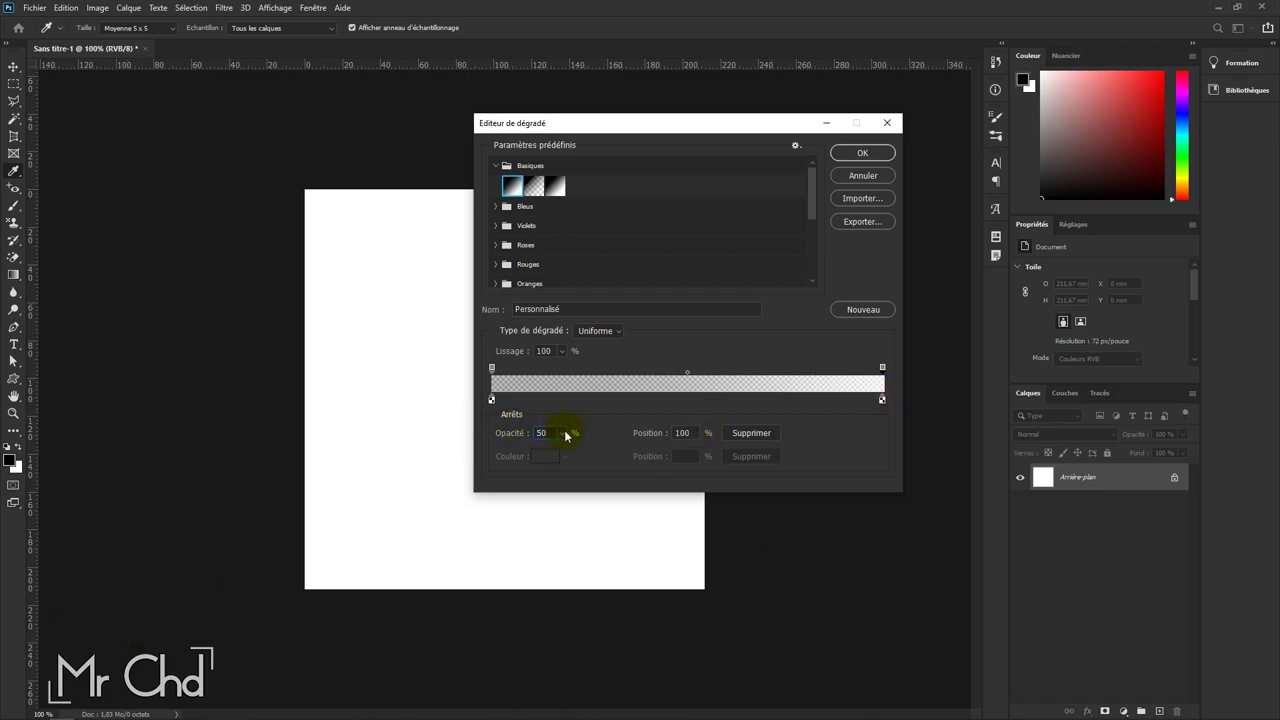
Step: Restore both opacity stops to 100% with the Opacité slider
left_click(562, 433)
left_click_drag(559, 449, 643, 454)
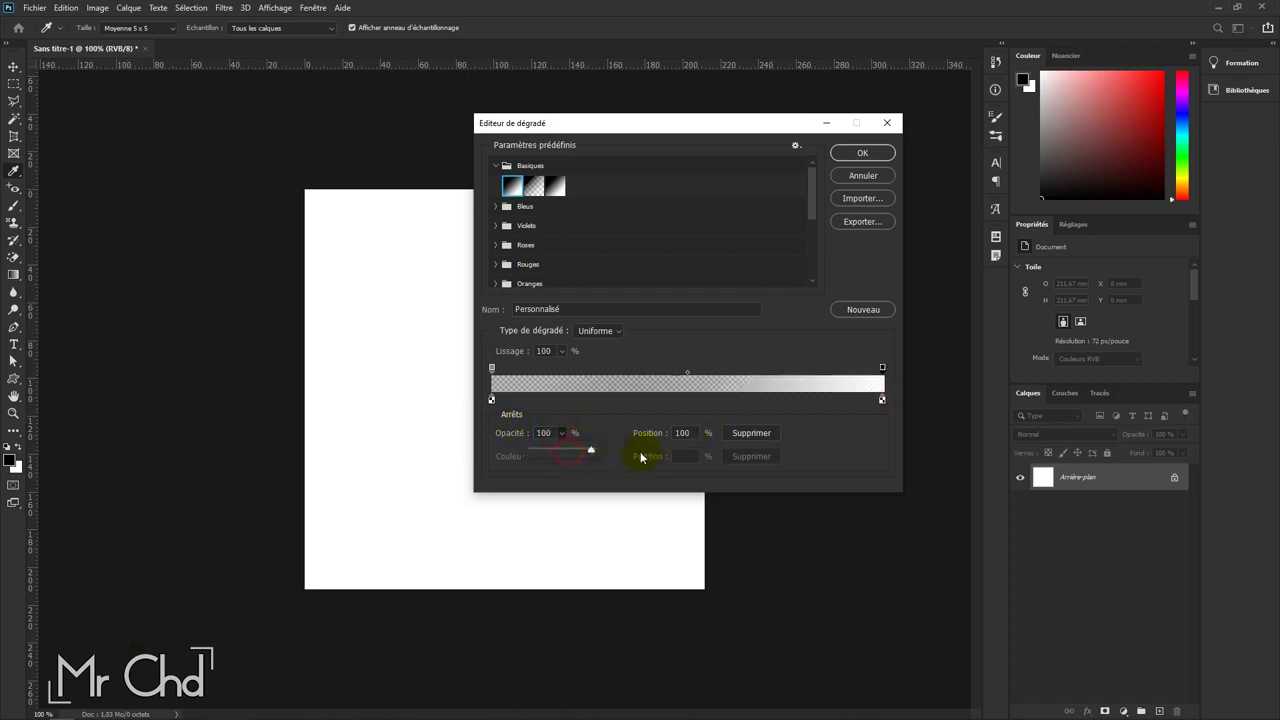
left_click(491, 367)
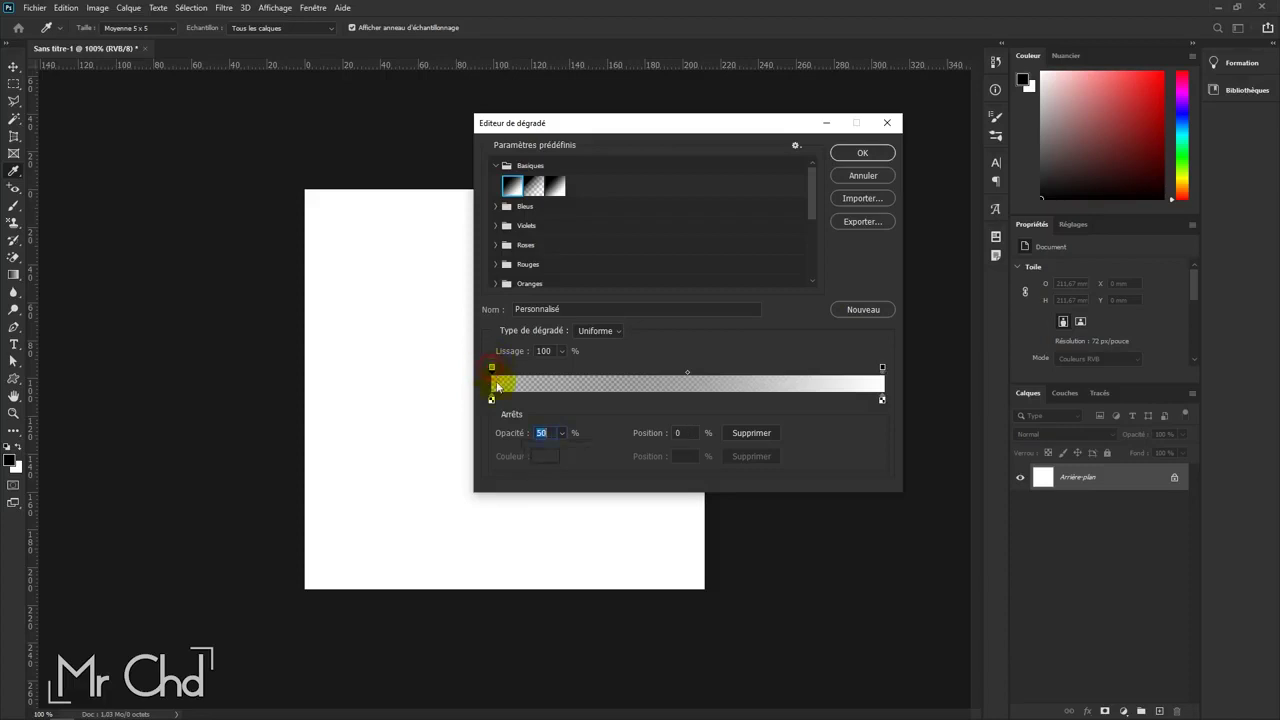
left_click(562, 433)
left_click_drag(559, 449, 640, 454)
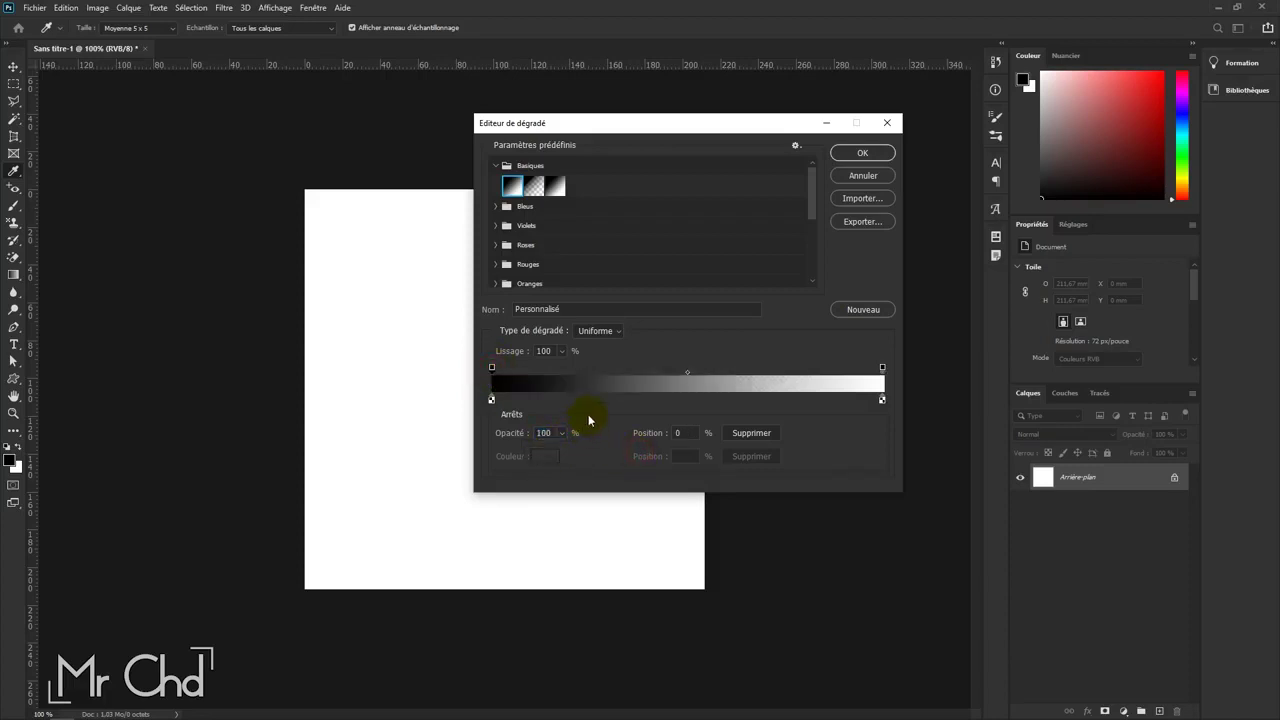
Step: Set the gradient's left colour stop to magenta
double_click(491, 400)
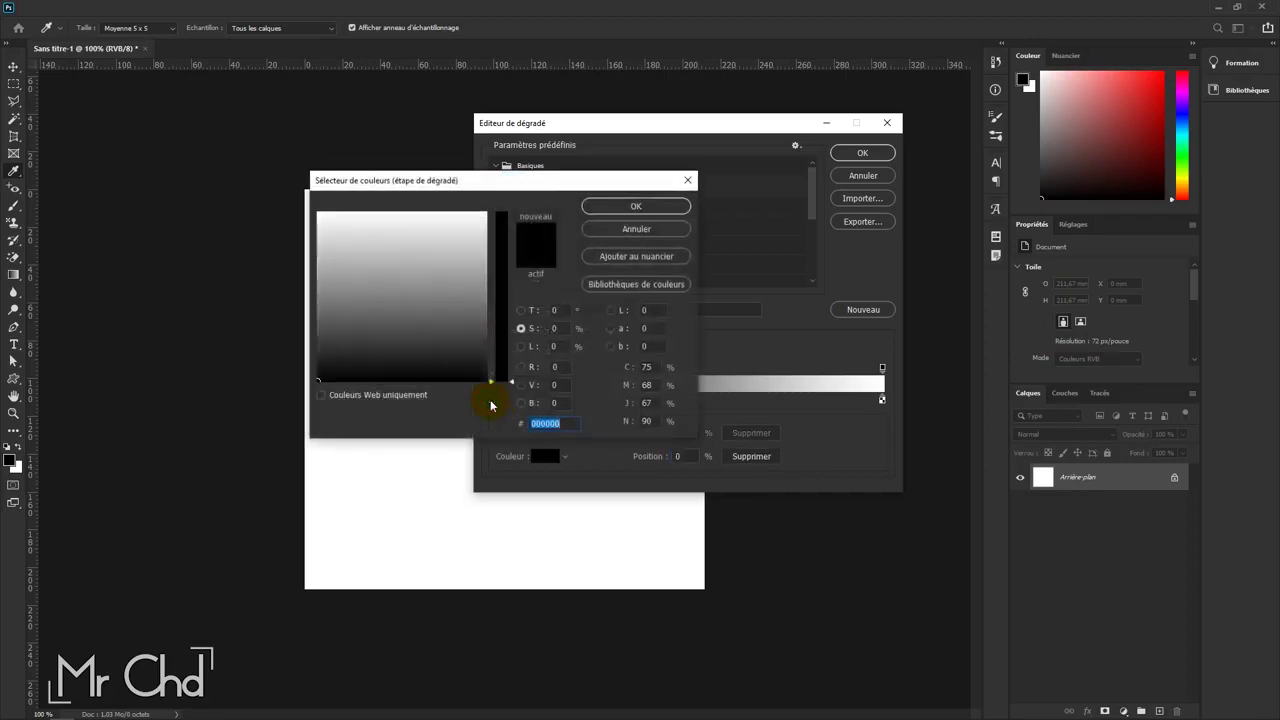
left_click_drag(501, 282, 501, 212)
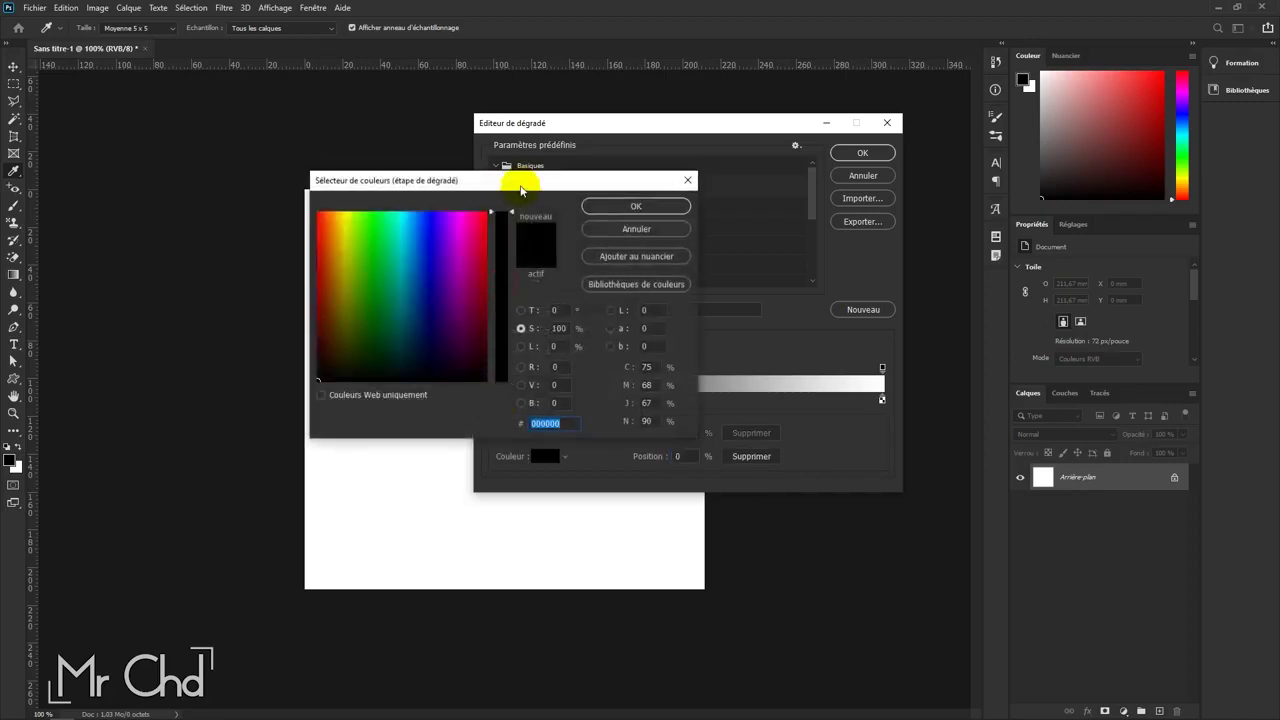
left_click_drag(466, 260, 461, 230)
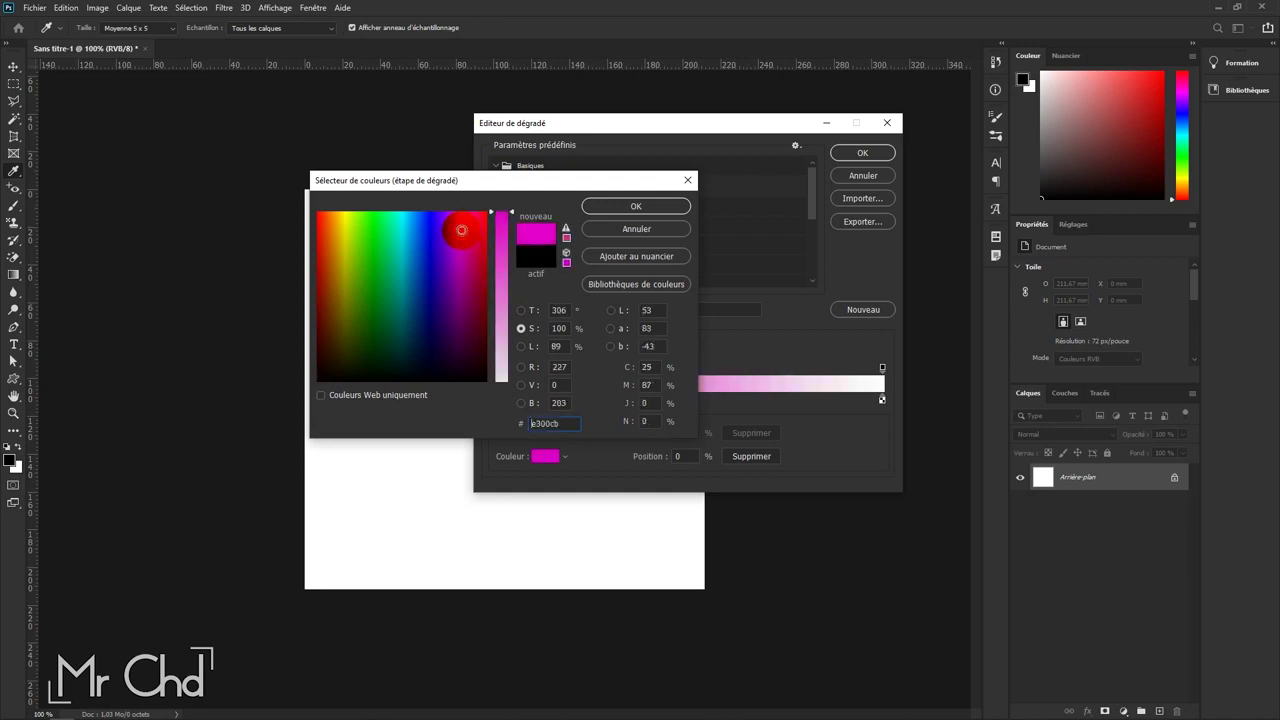
left_click(620, 208)
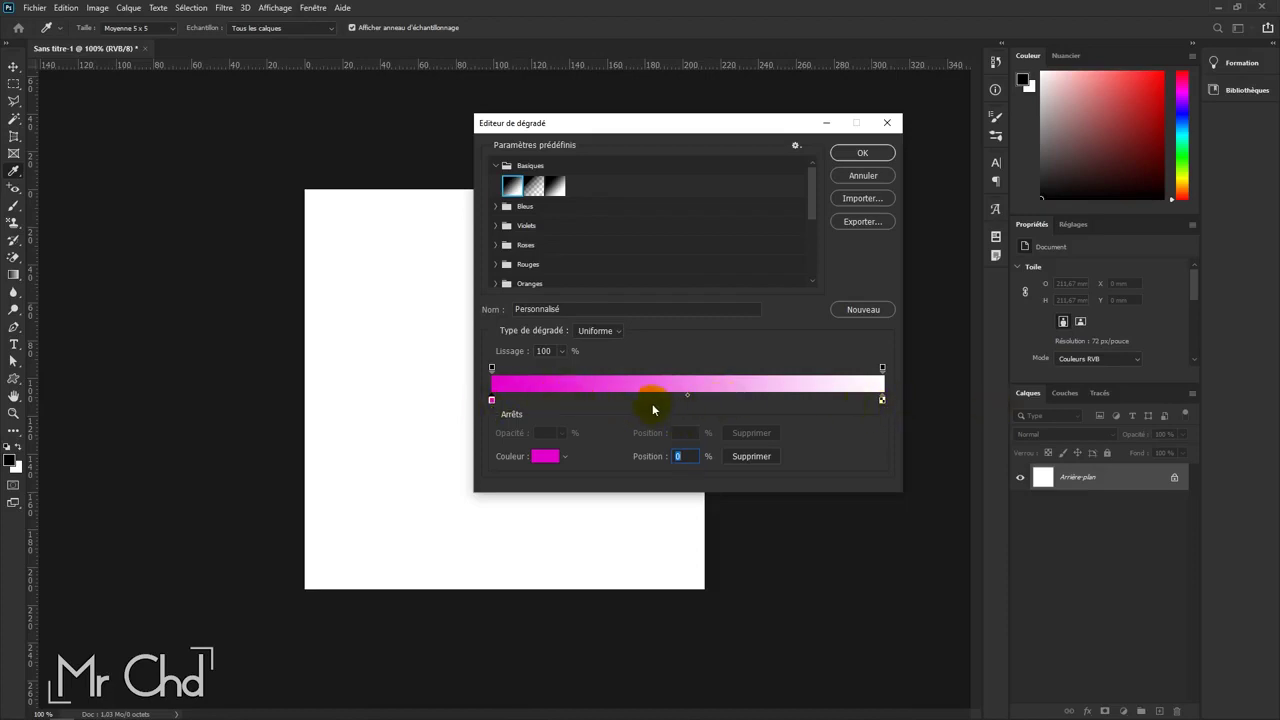
Step: Add a blue colour stop at 20% along the gradient
left_click(492, 401)
left_click(559, 395)
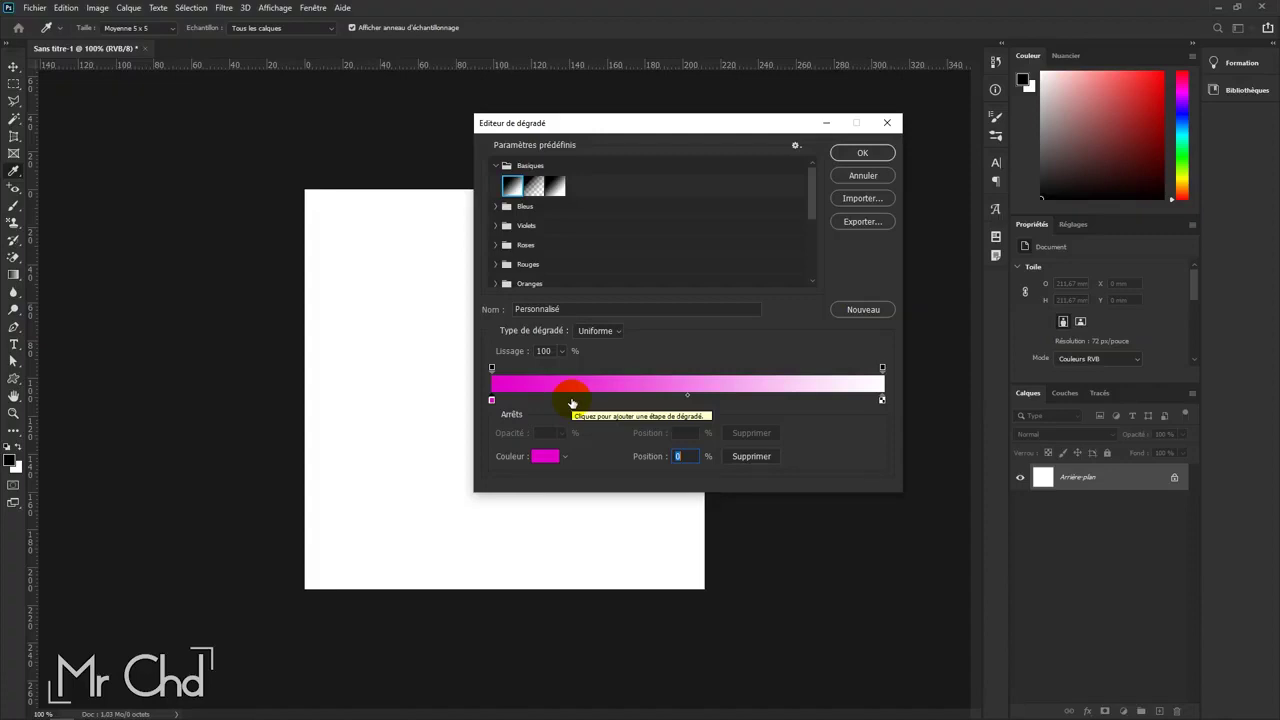
left_click(572, 401)
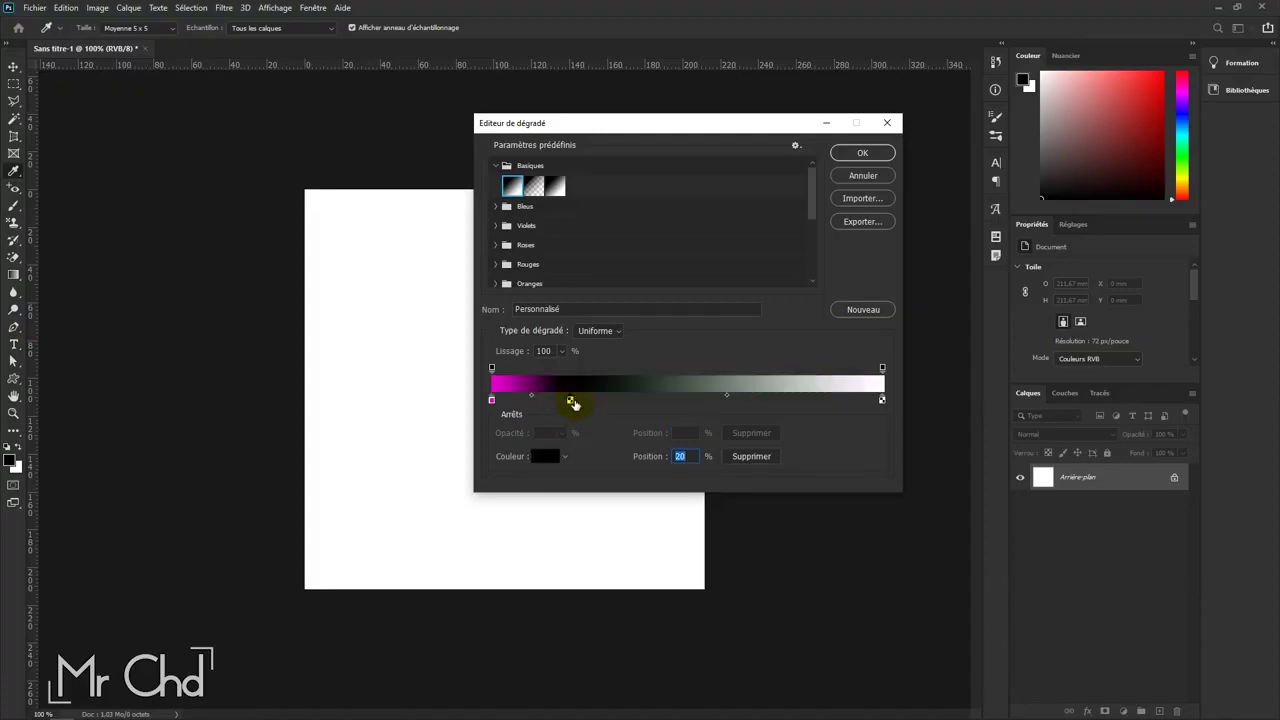
double_click(570, 401)
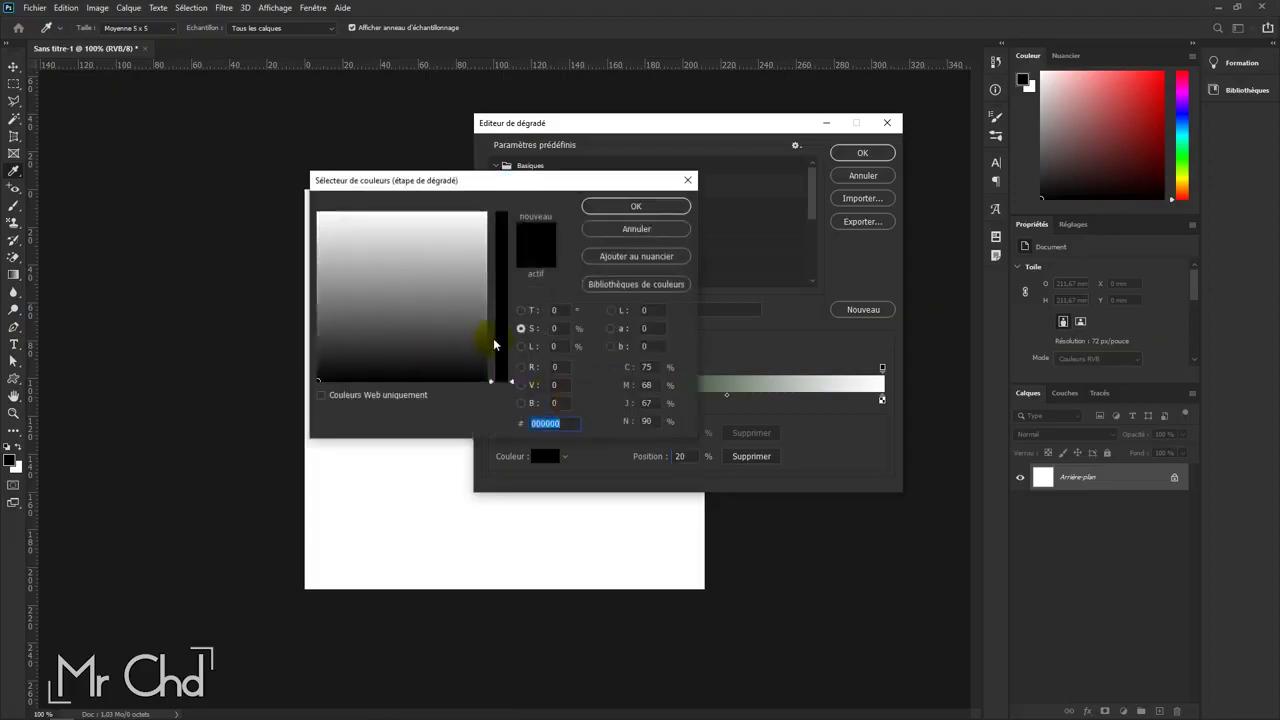
left_click_drag(513, 260, 513, 237)
left_click_drag(425, 235, 417, 230)
left_click(636, 206)
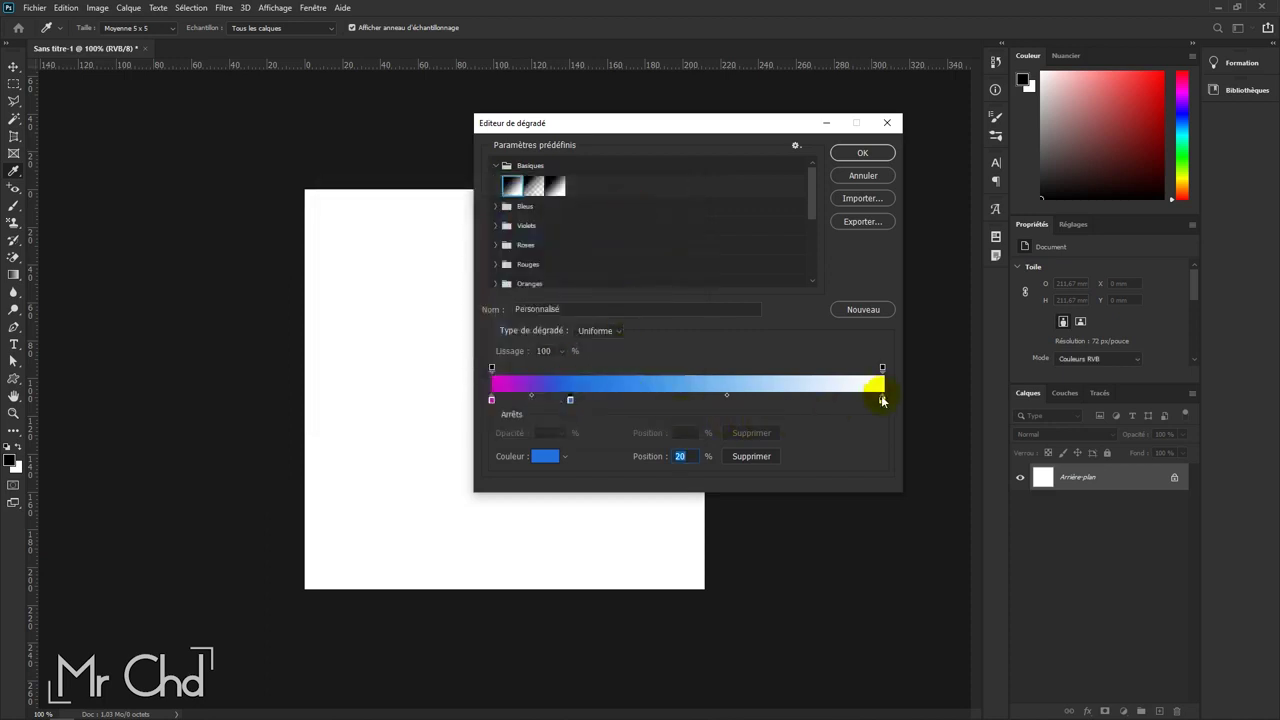
Step: Set the right-end colour stop to green, after briefly trying magenta
left_click(882, 400)
double_click(882, 400)
left_click(503, 271)
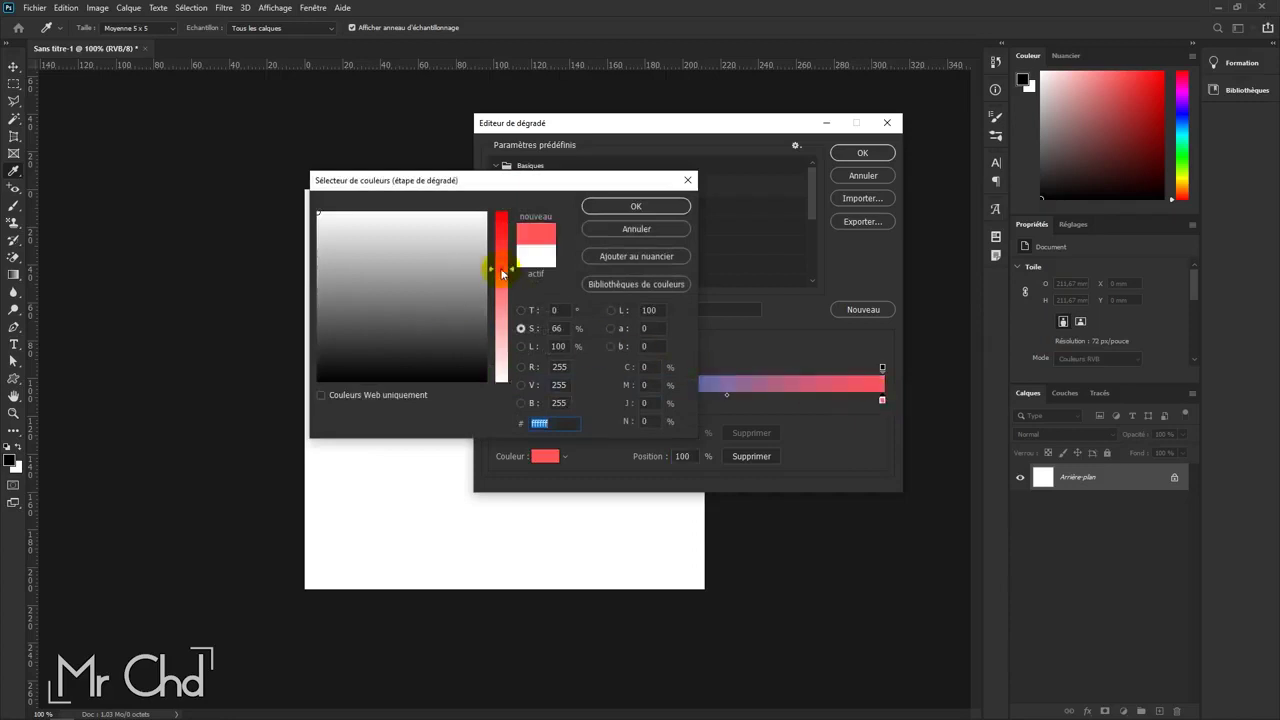
left_click_drag(503, 271, 503, 242)
left_click(469, 237)
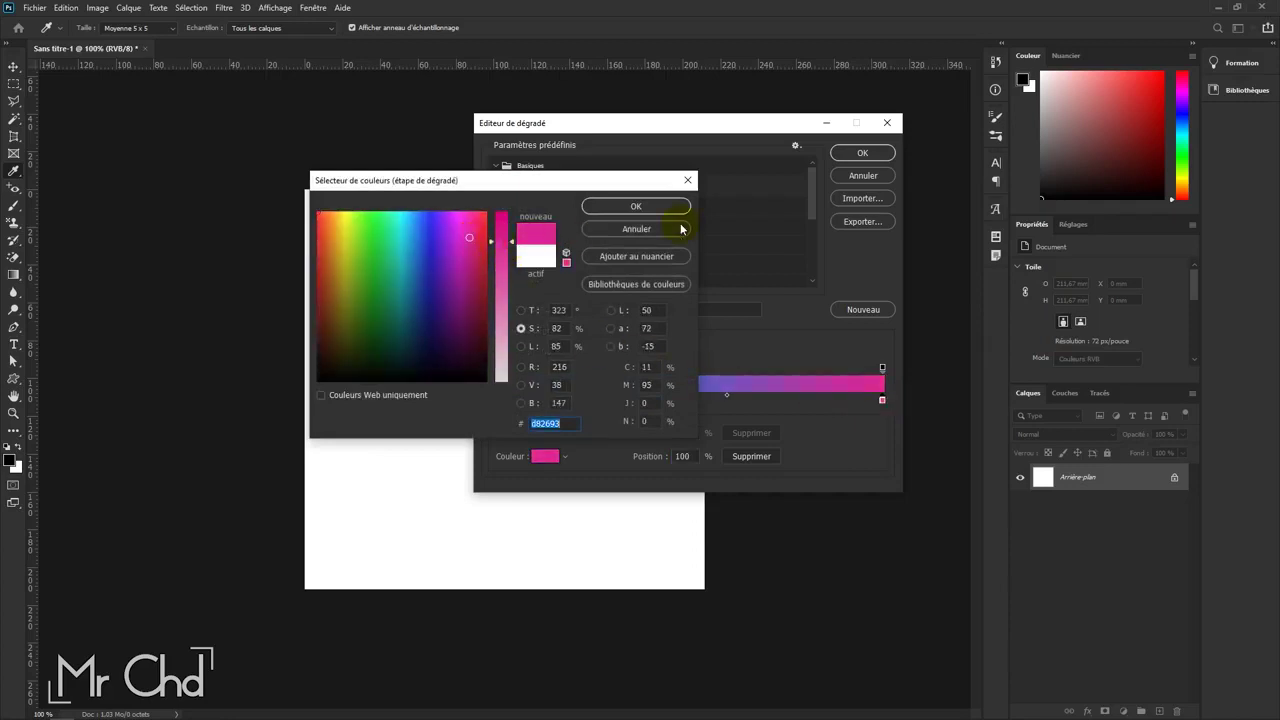
left_click(651, 206)
left_click(878, 402)
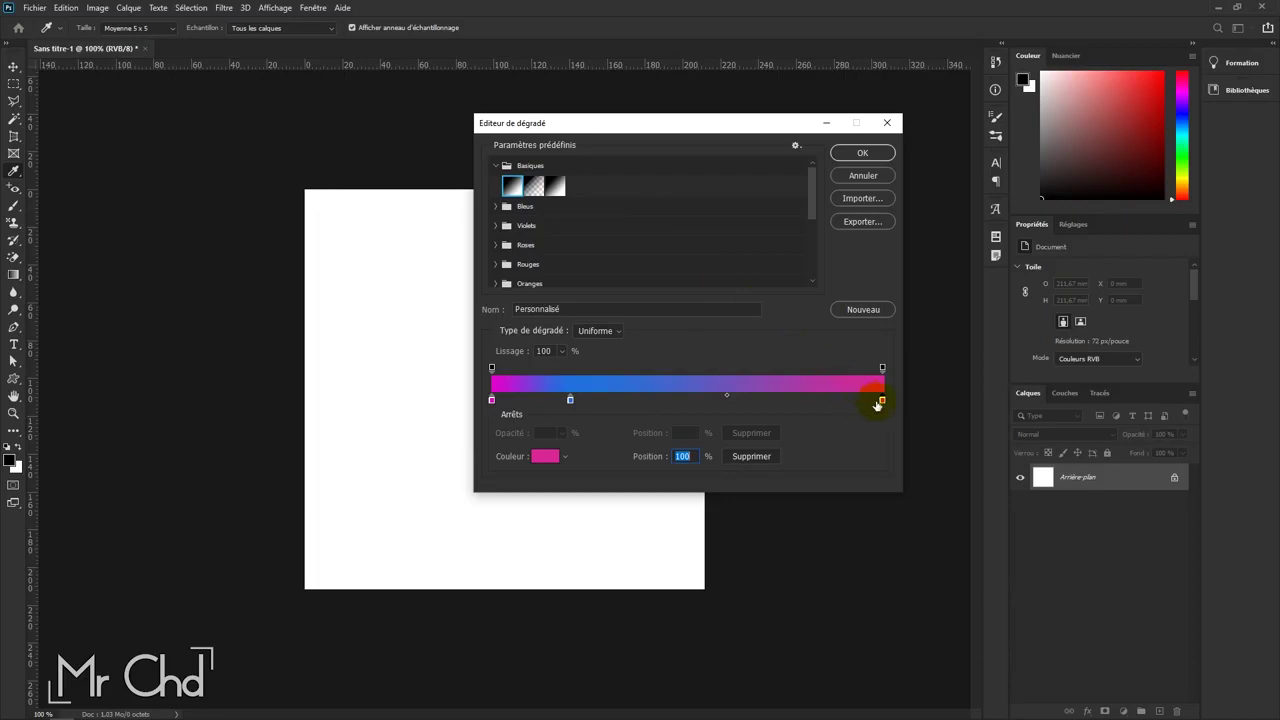
double_click(882, 401)
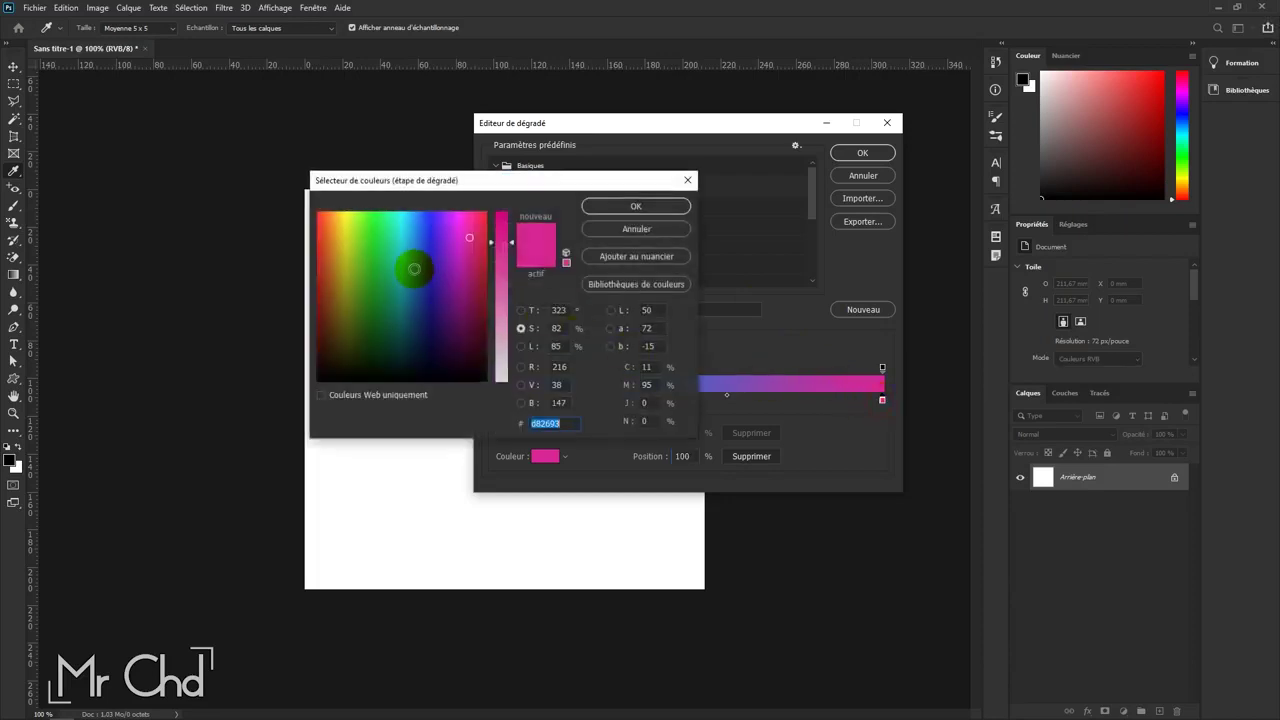
left_click(383, 316)
left_click_drag(383, 316, 388, 240)
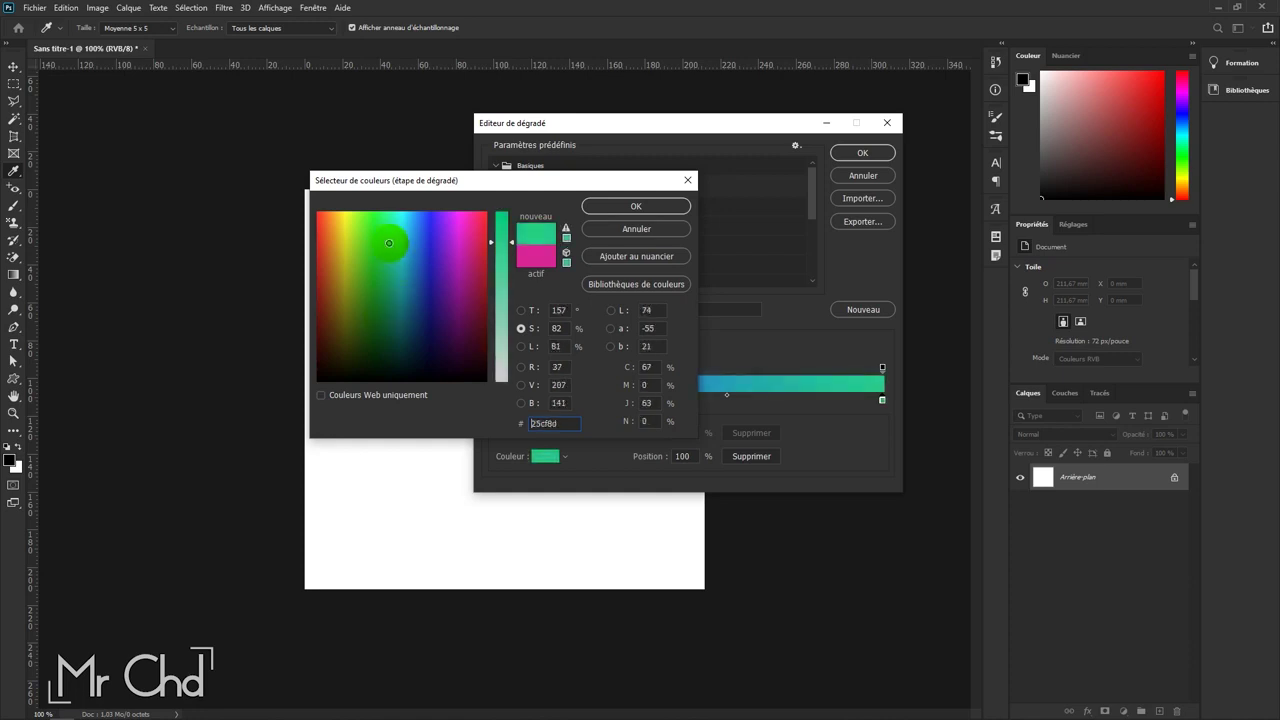
left_click(614, 206)
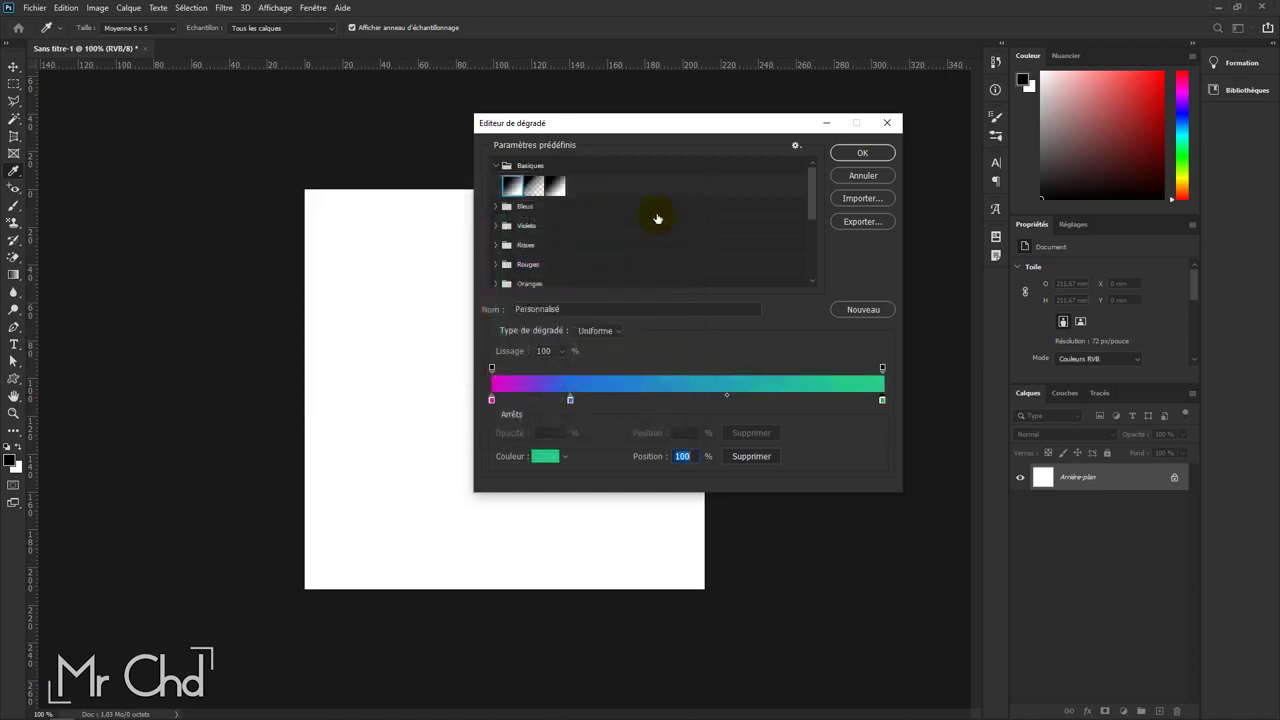
Step: Move the blue stop to position 50 and check its colour unchanged
left_click(570, 400)
left_click_drag(691, 456, 636, 456)
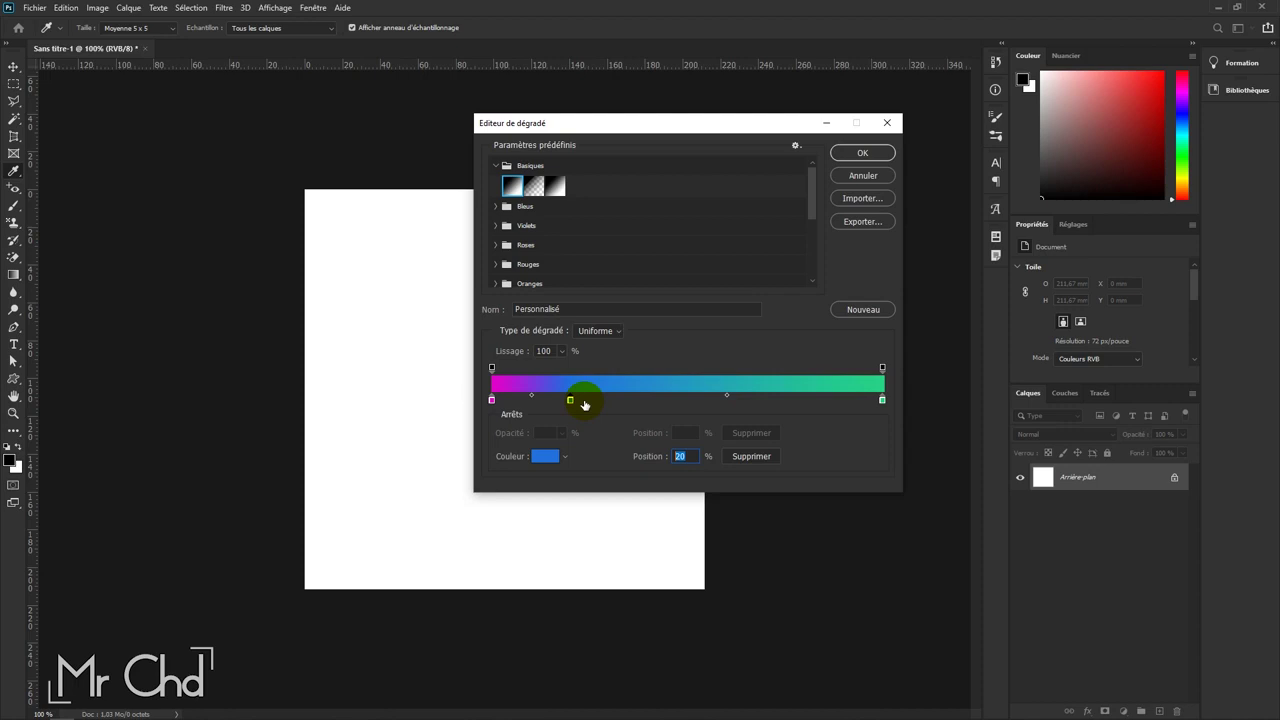
type("50")
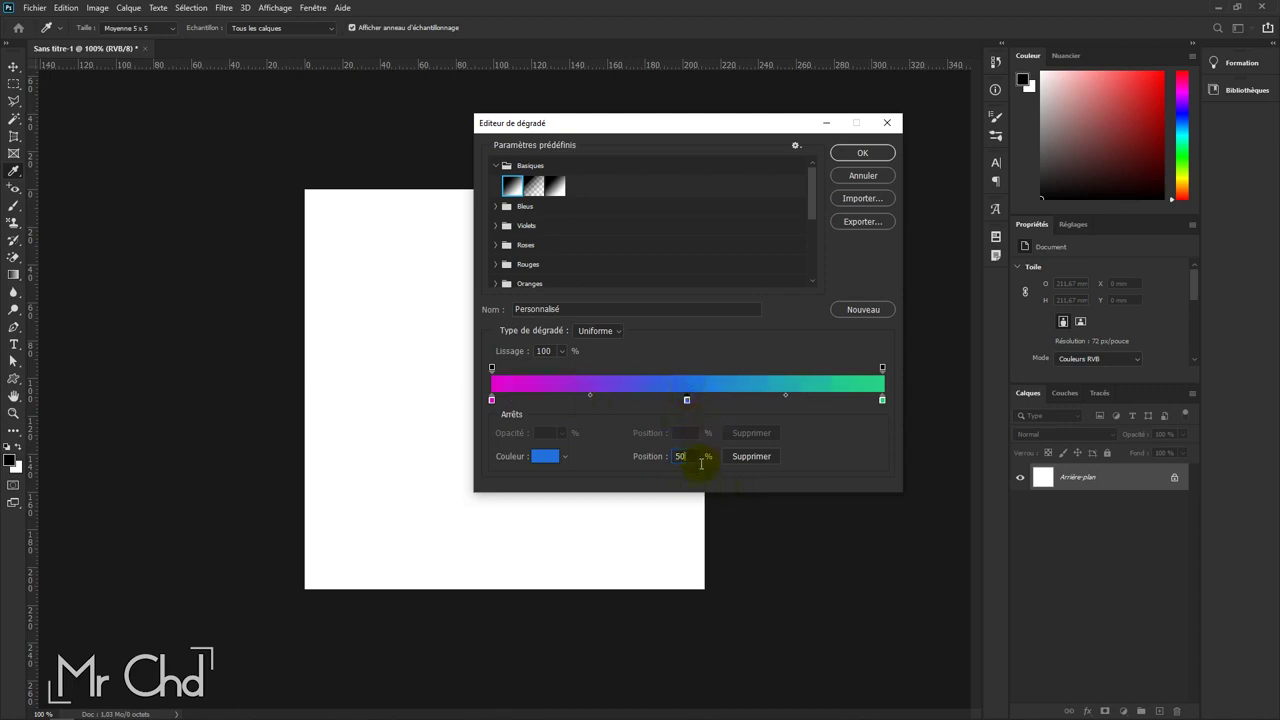
left_click(686, 401)
left_click(687, 401)
double_click(687, 401)
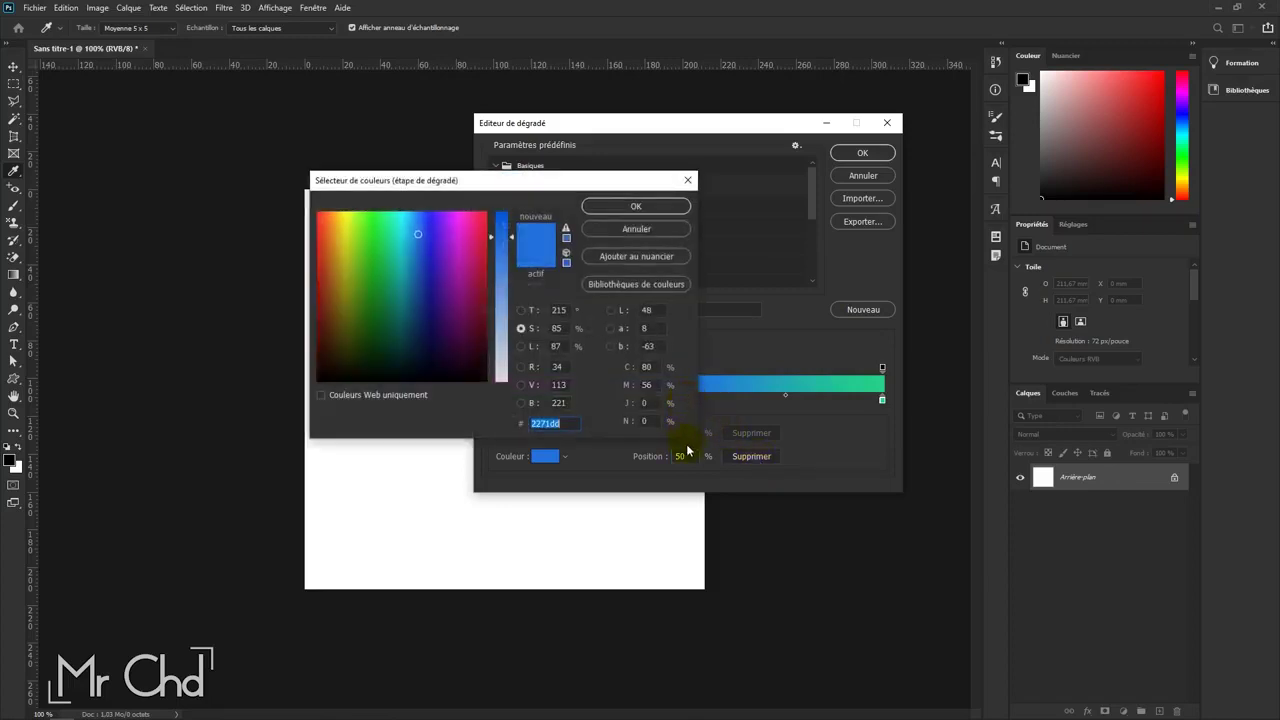
left_click(619, 243)
double_click(688, 400)
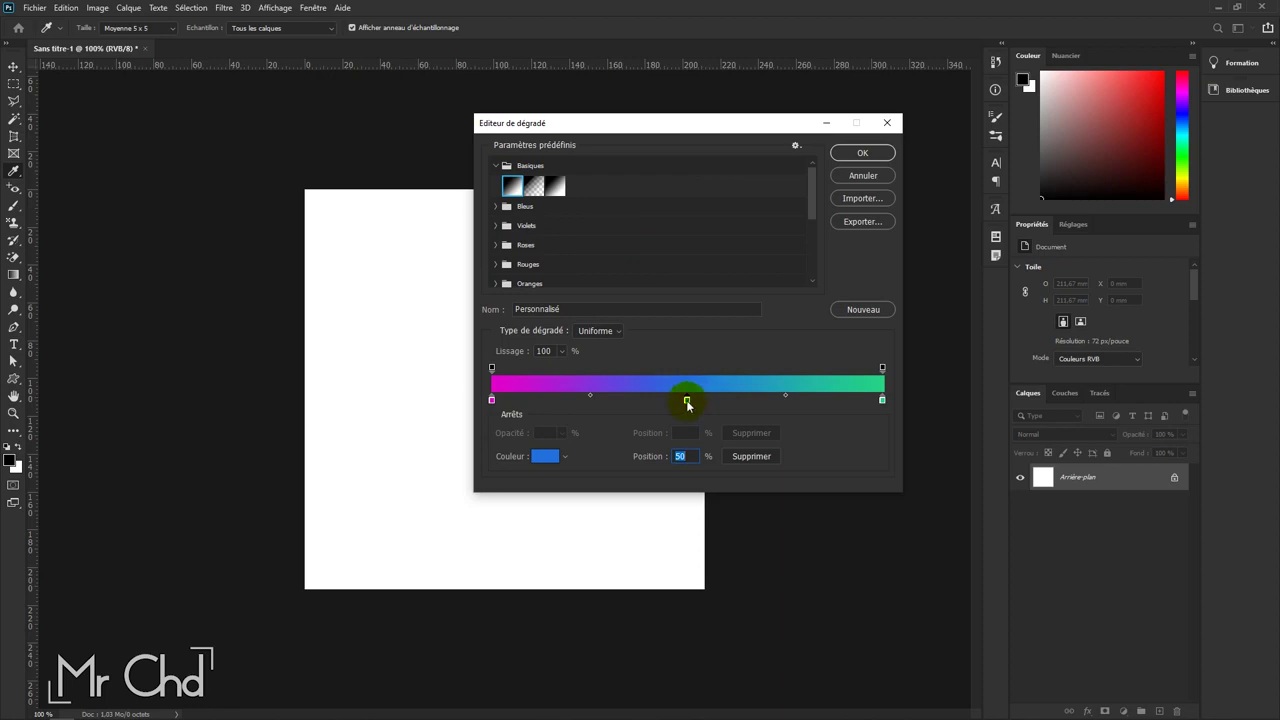
left_click(660, 229)
Step: Delete the blue stop, re-add it and set its position to 50
left_click(687, 400)
left_click_drag(687, 400, 685, 490)
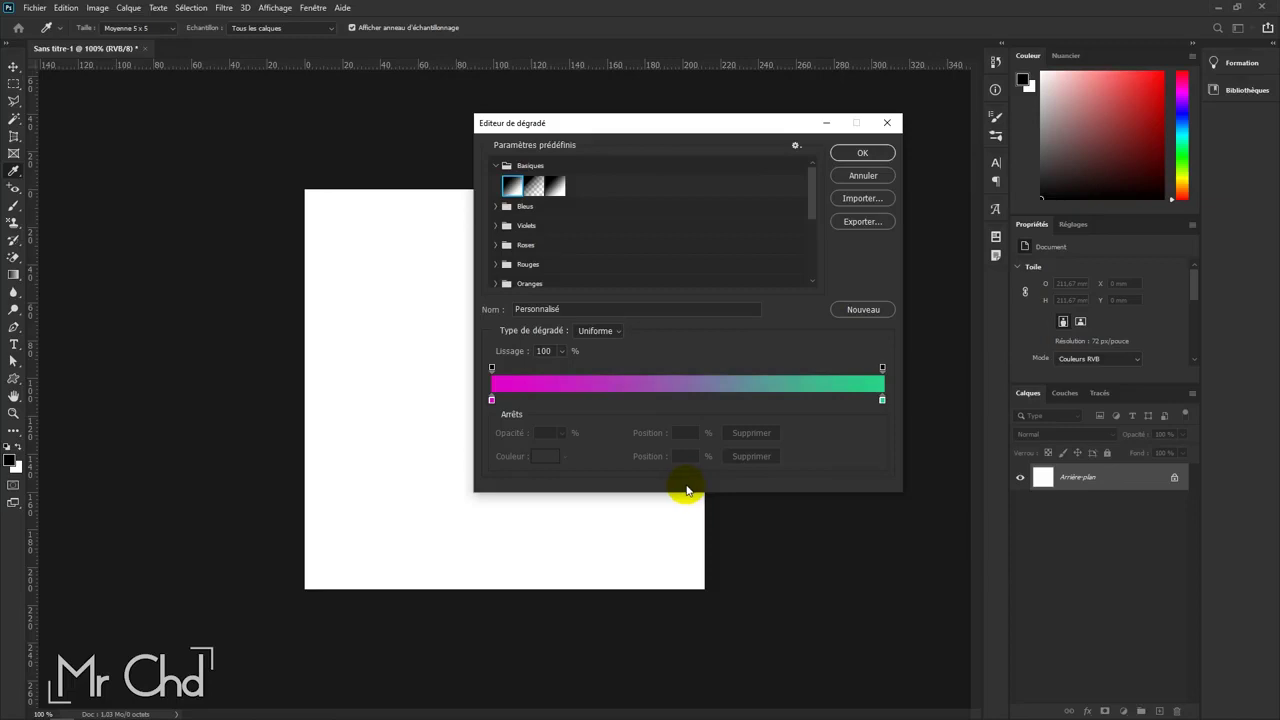
left_click(684, 401)
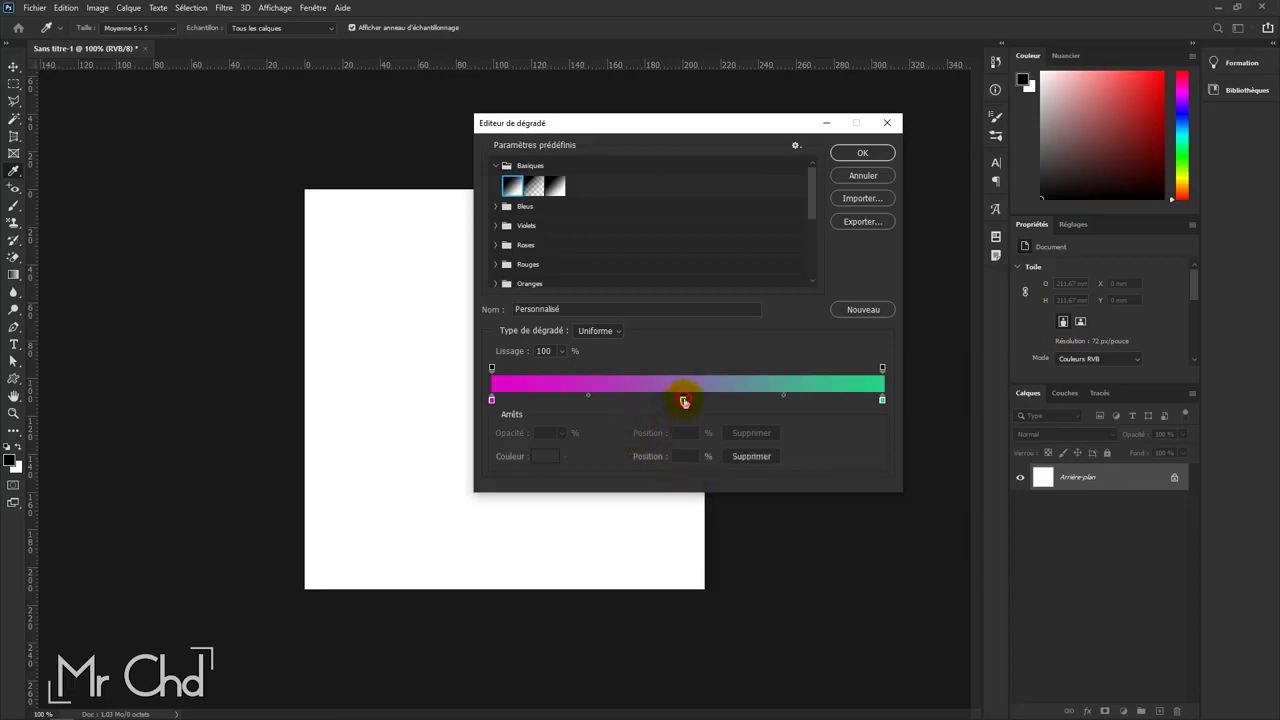
type("50")
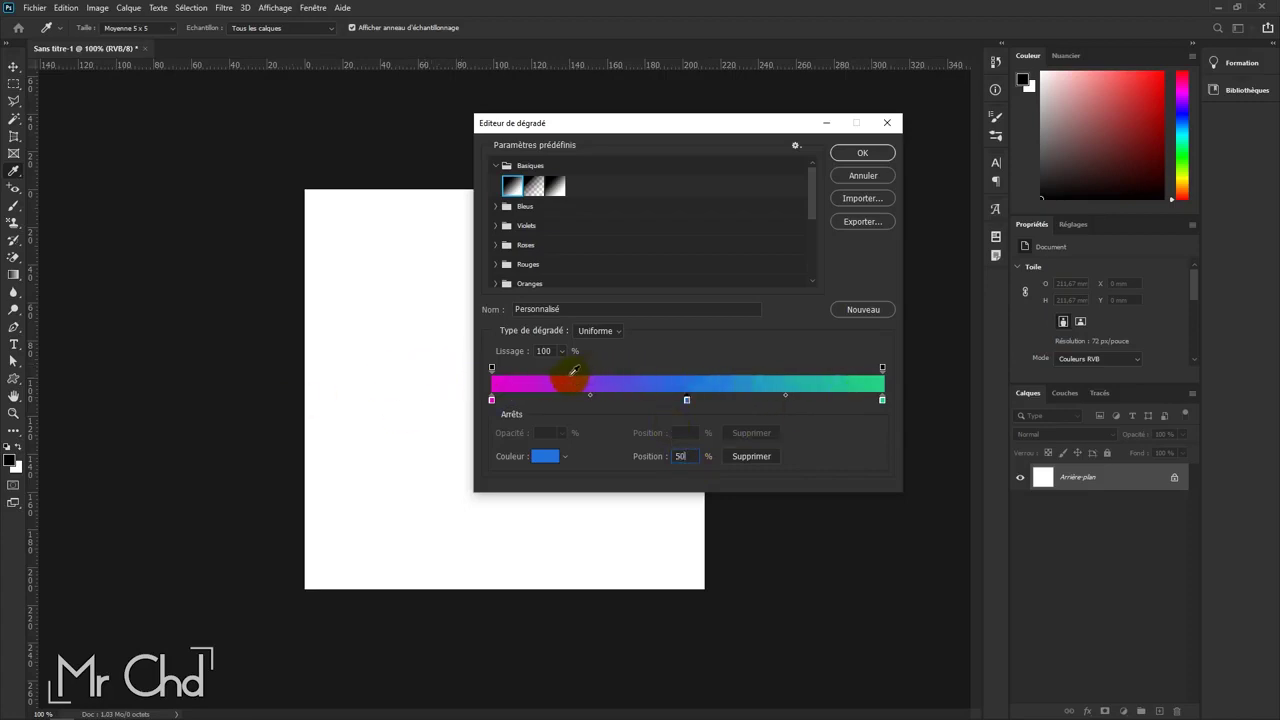
Step: Set the left opacity stop to 50%, then back to 100%
left_click(491, 368)
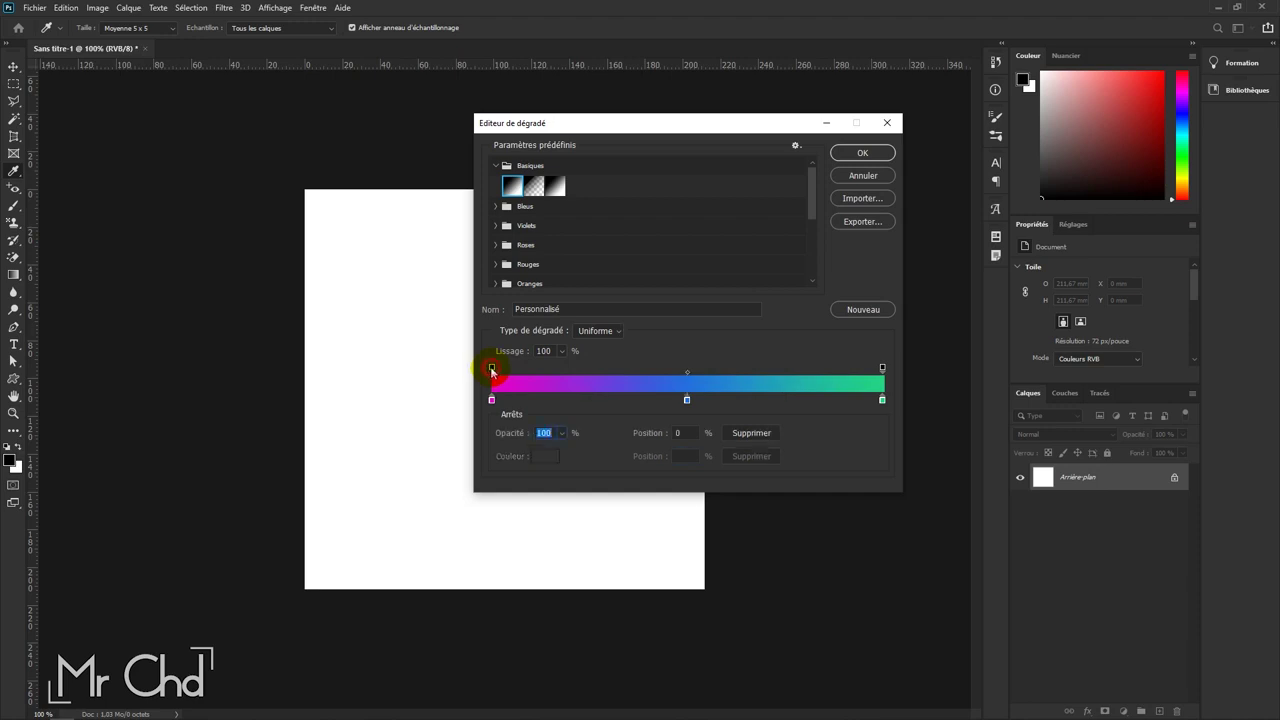
type("50")
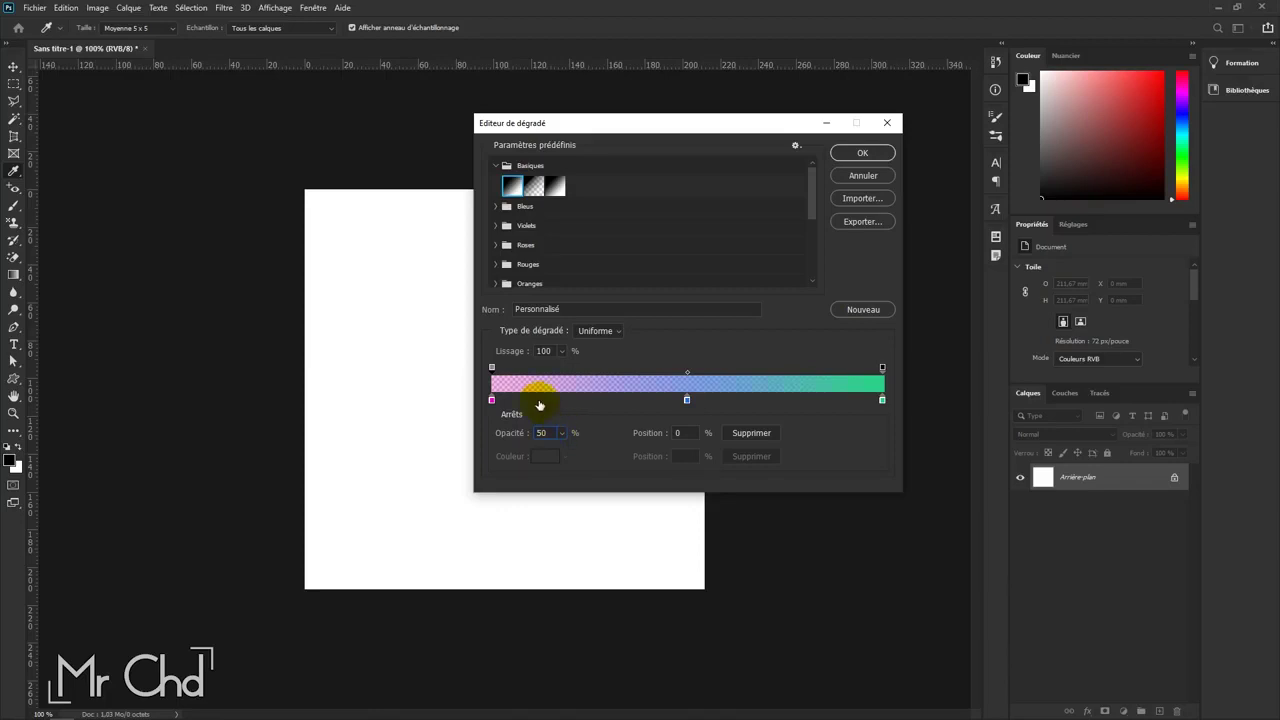
left_click(562, 433)
left_click_drag(565, 457, 607, 411)
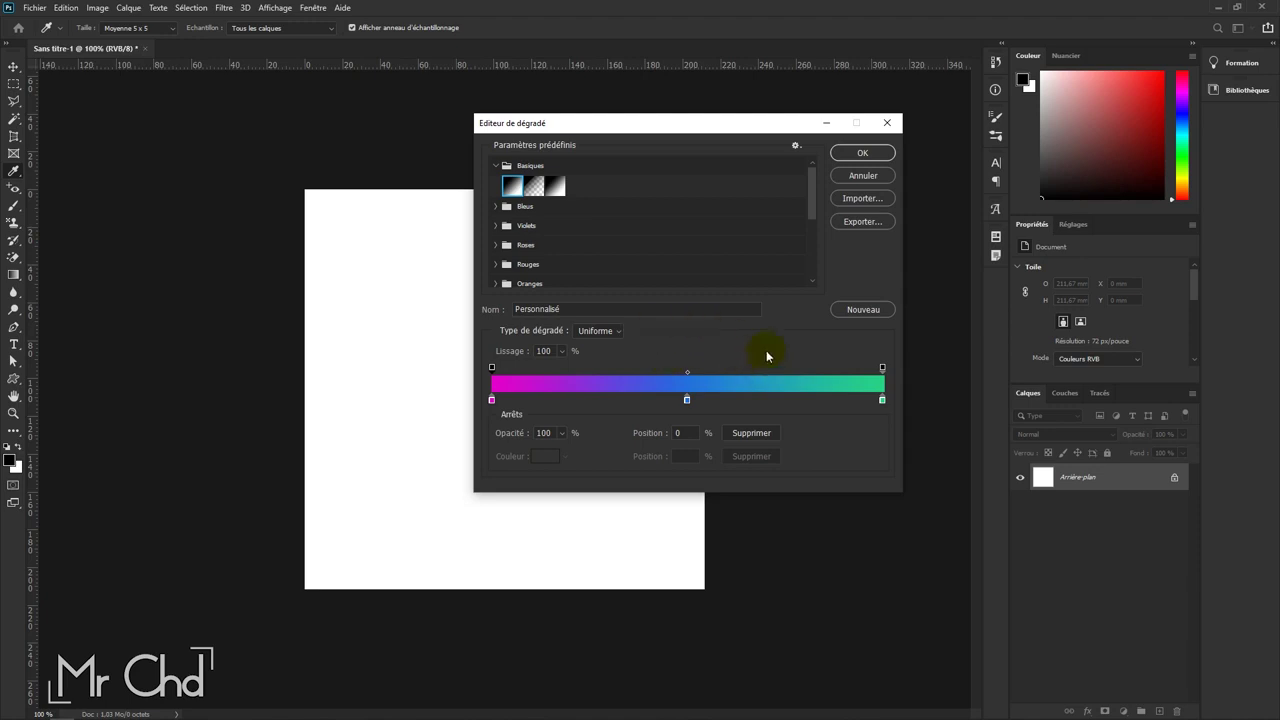
left_click(493, 166)
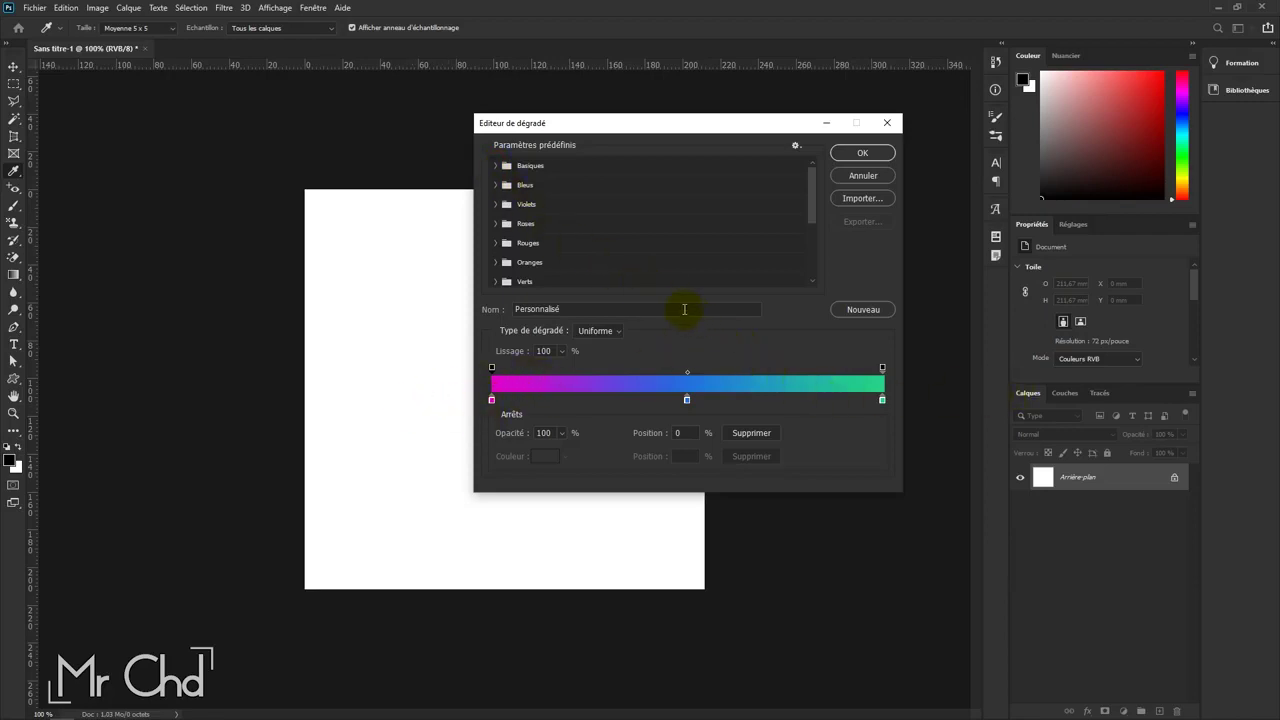
left_click_drag(634, 307, 493, 305)
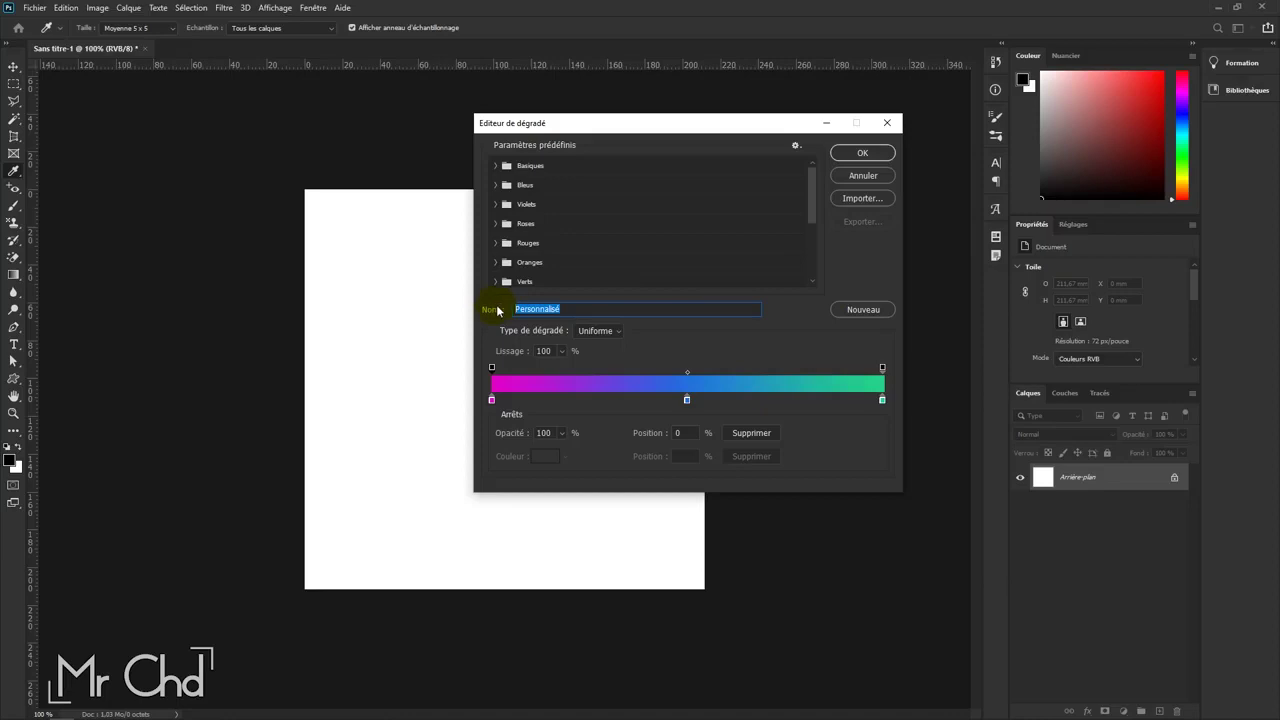
type("Test")
left_click(857, 310)
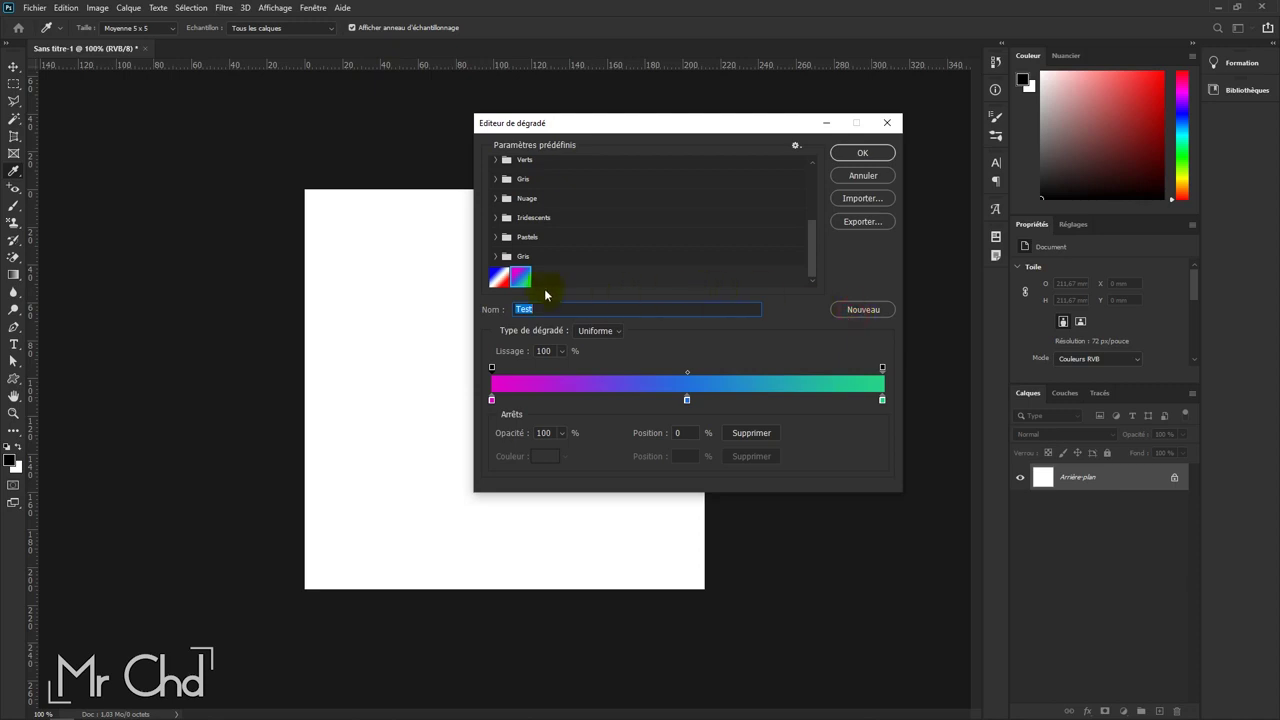
left_click(503, 398)
left_click(494, 213)
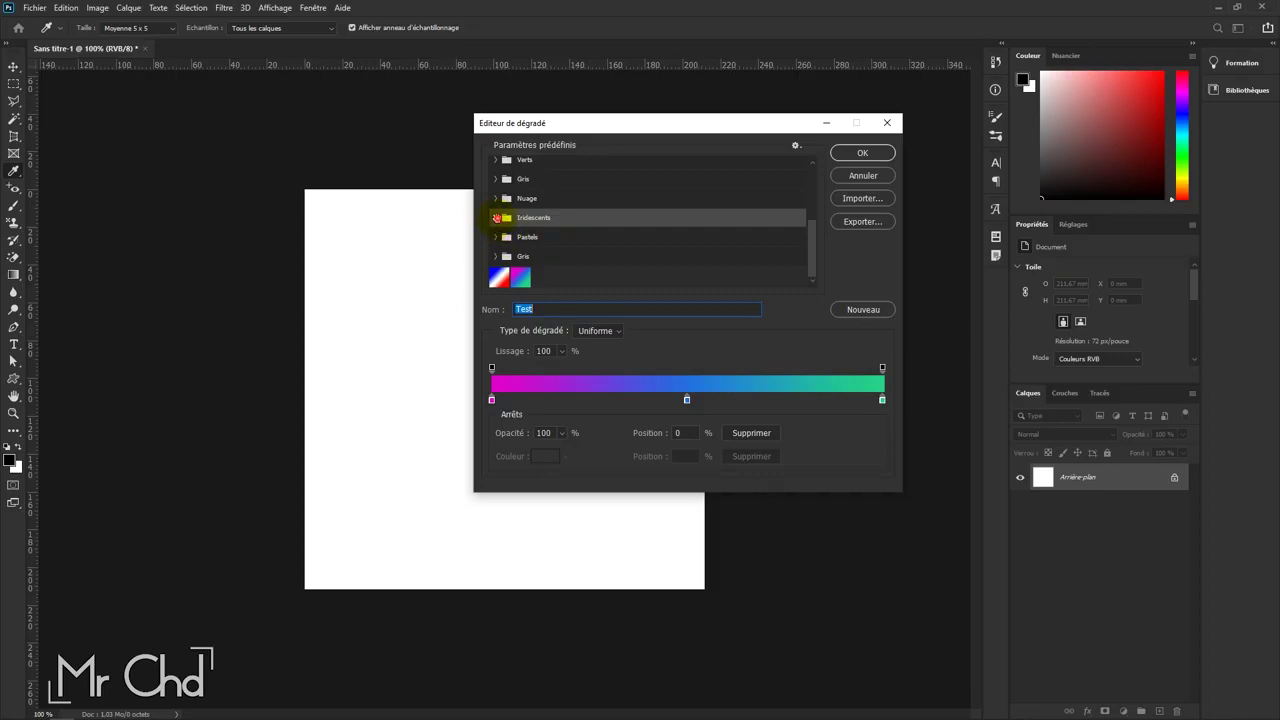
left_click(686, 246)
double_click(711, 240)
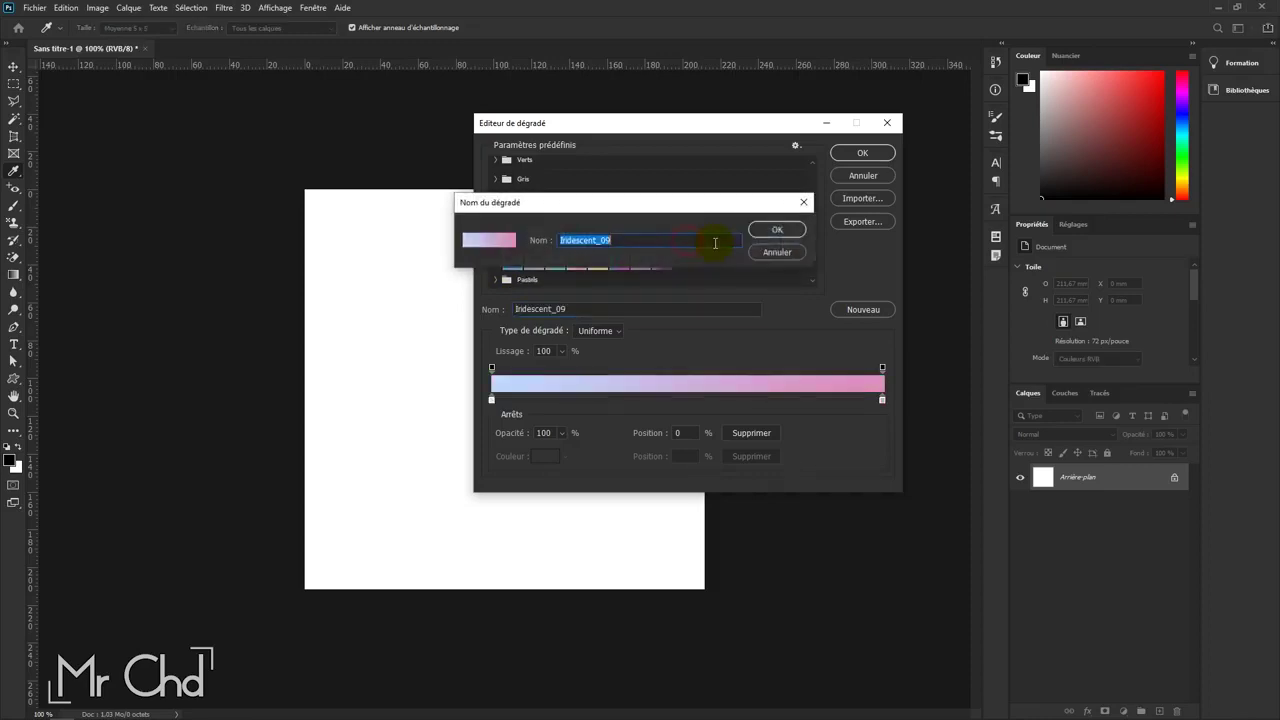
left_click(778, 252)
left_click(747, 237)
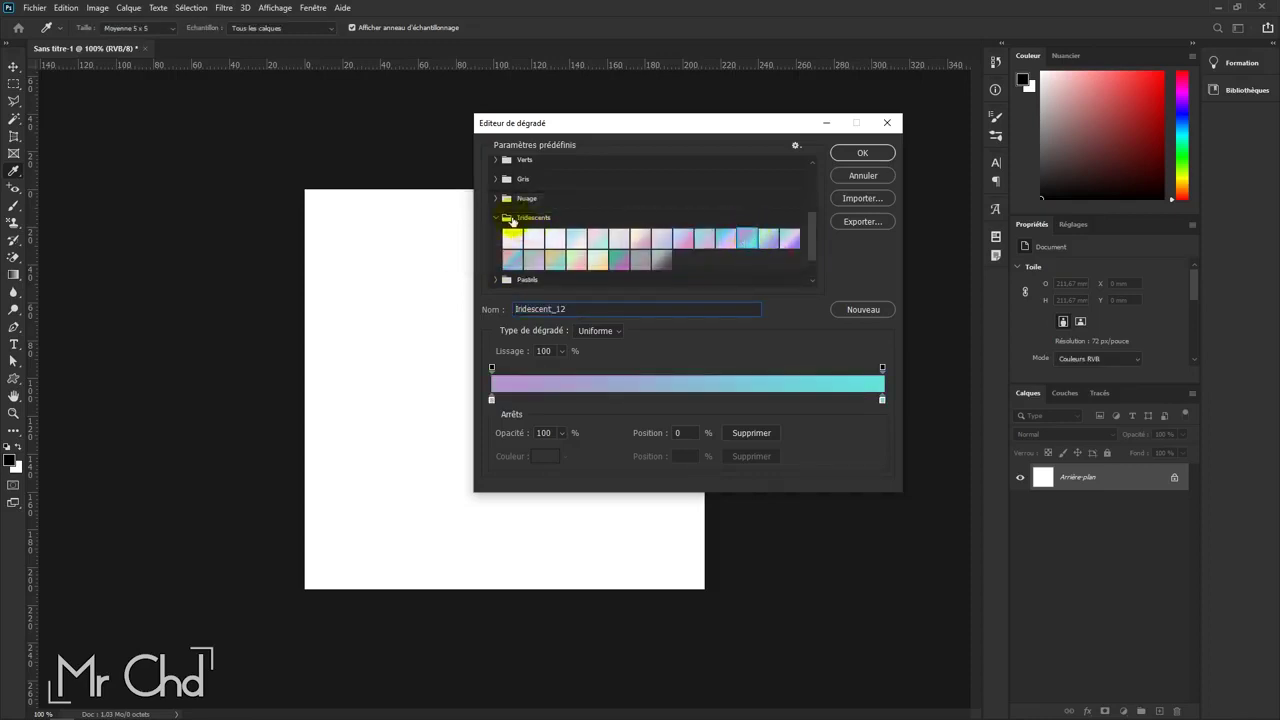
left_click(497, 217)
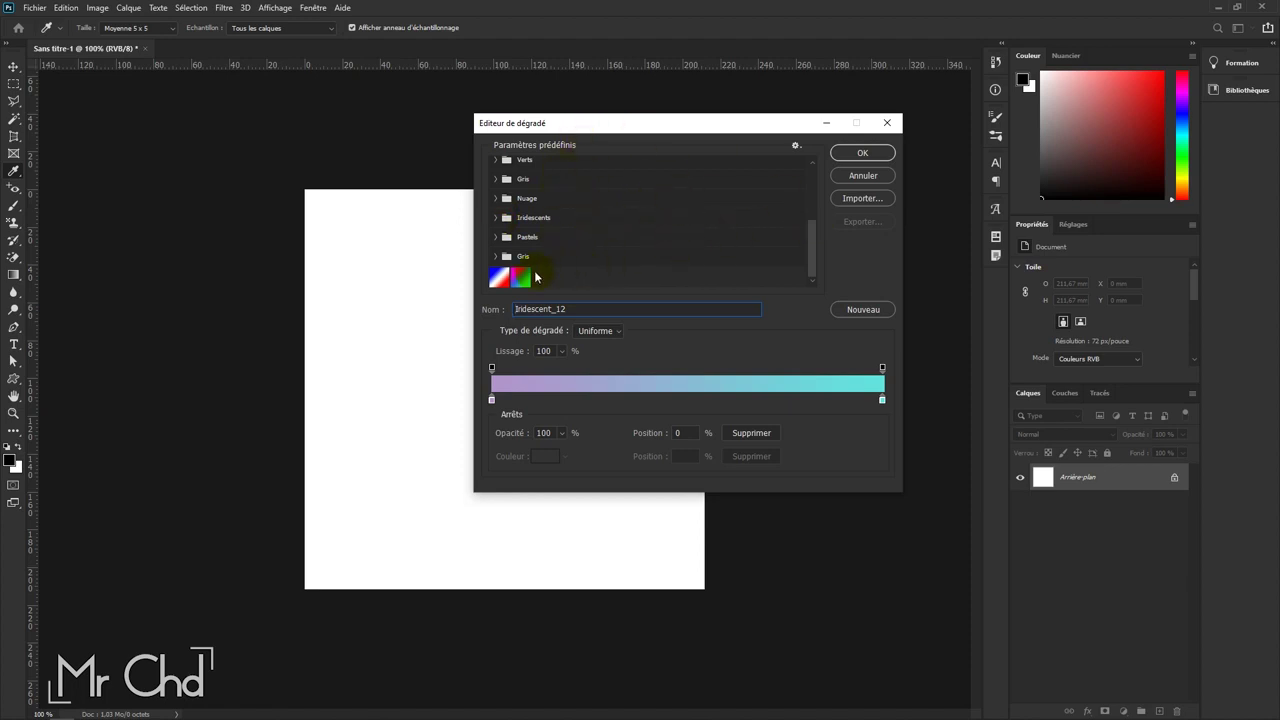
left_click(522, 276)
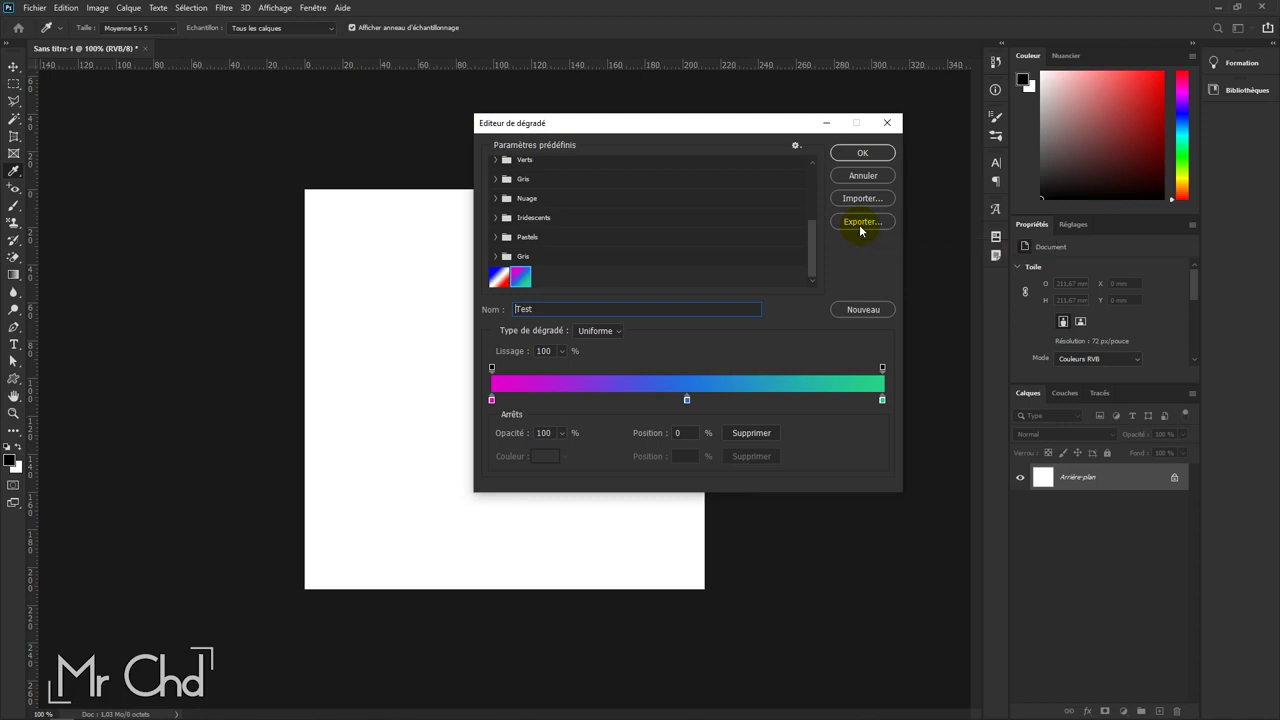
Step: Cancel out of Exporter and Importer, then confirm the Test gradient with OK
left_click(860, 230)
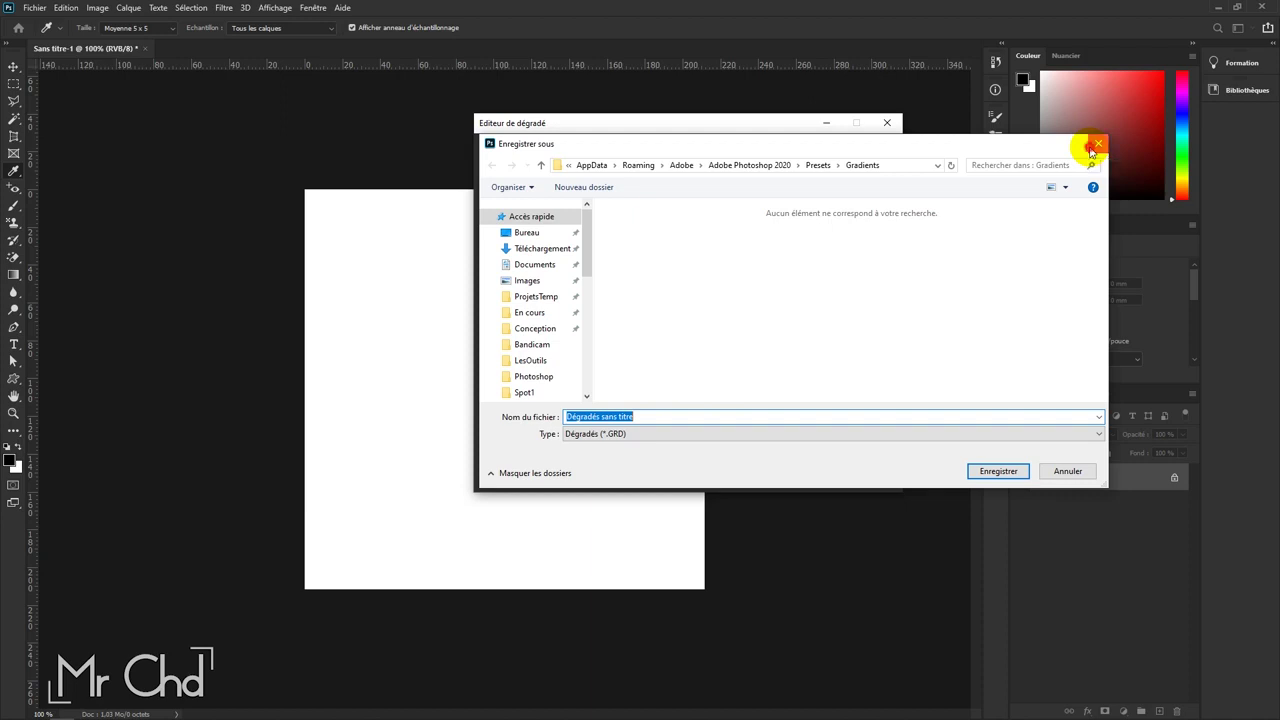
left_click(1097, 145)
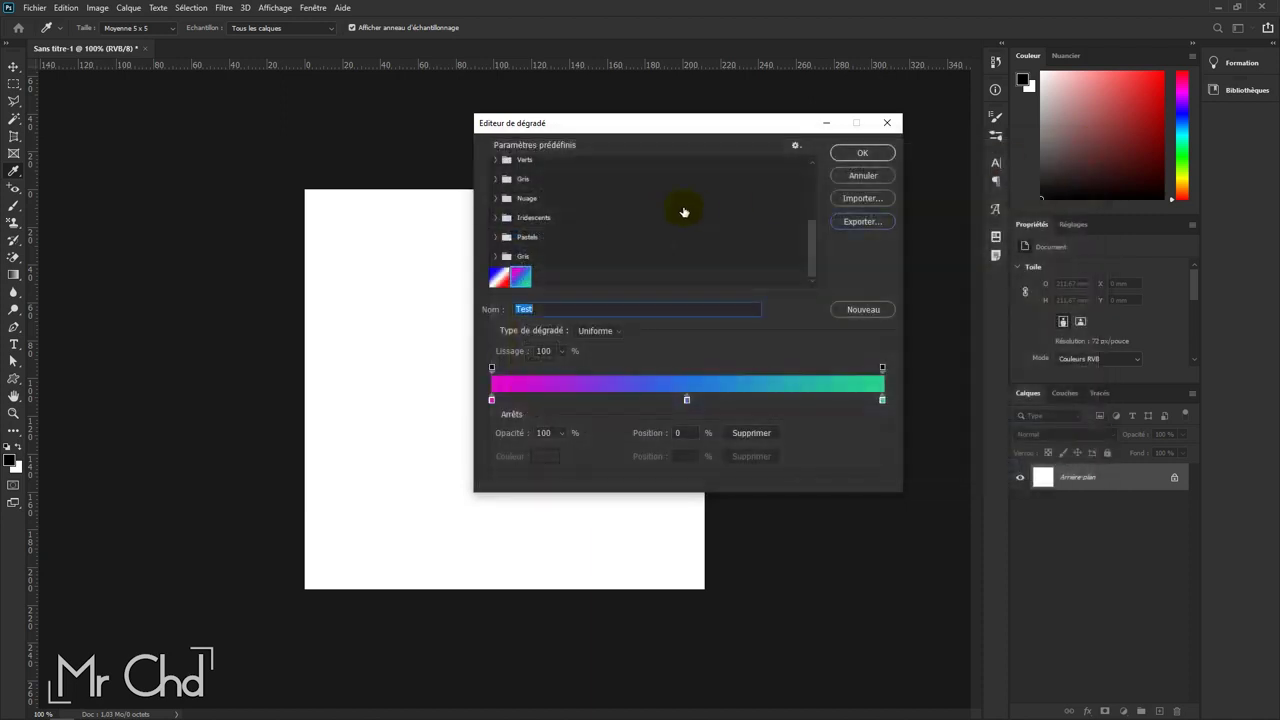
left_click(862, 198)
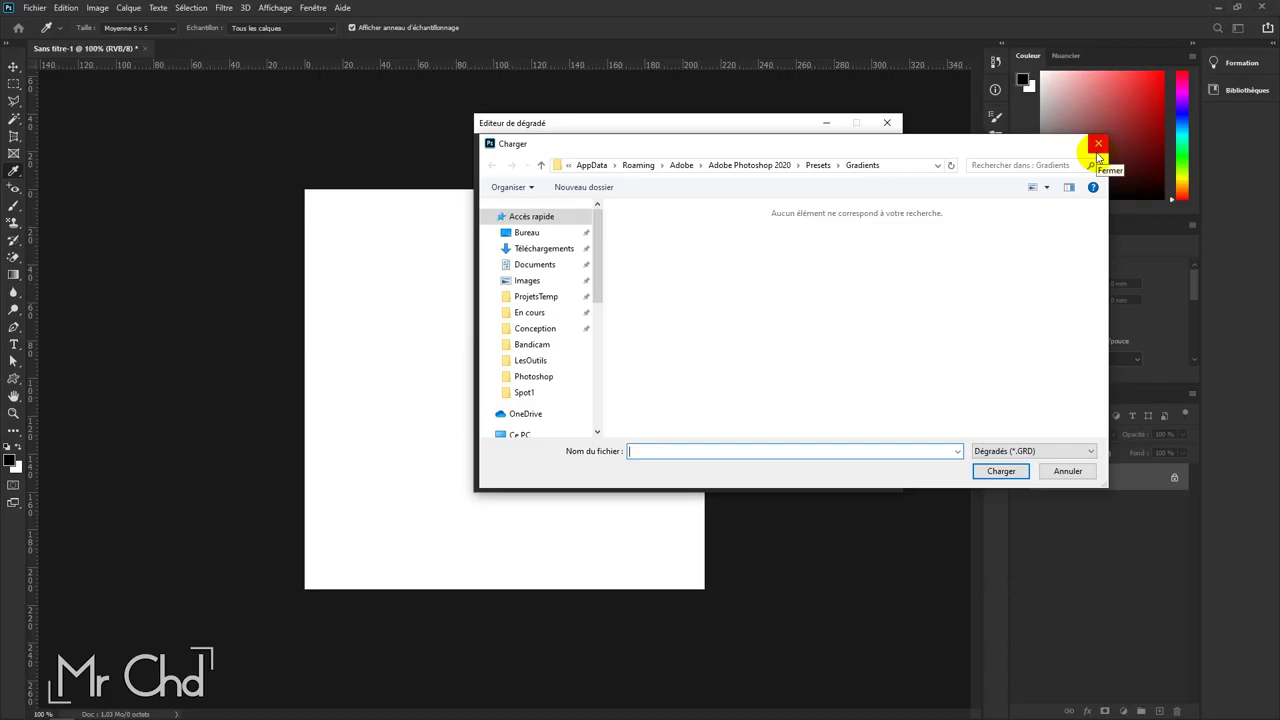
left_click(1097, 145)
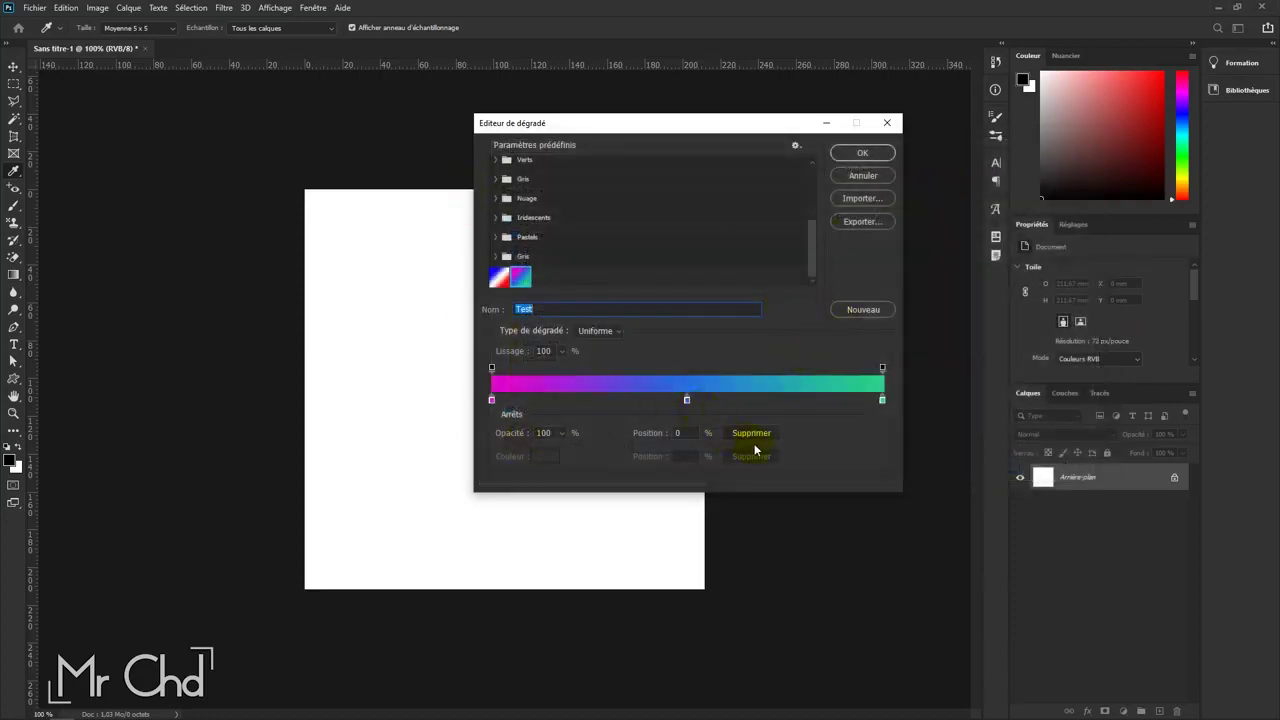
left_click(861, 153)
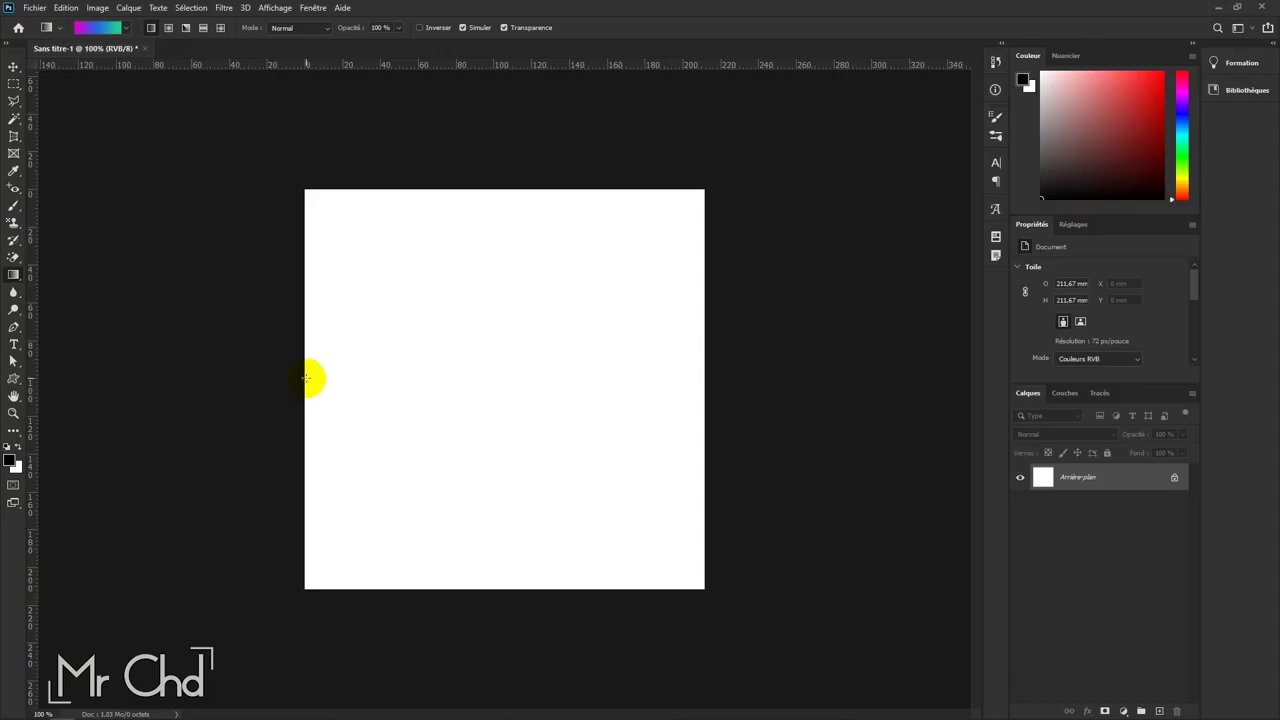
Step: Draw linear gradients left-to-right and right-to-left, toggling Inverser on and off
left_click_drag(305, 377, 699, 376)
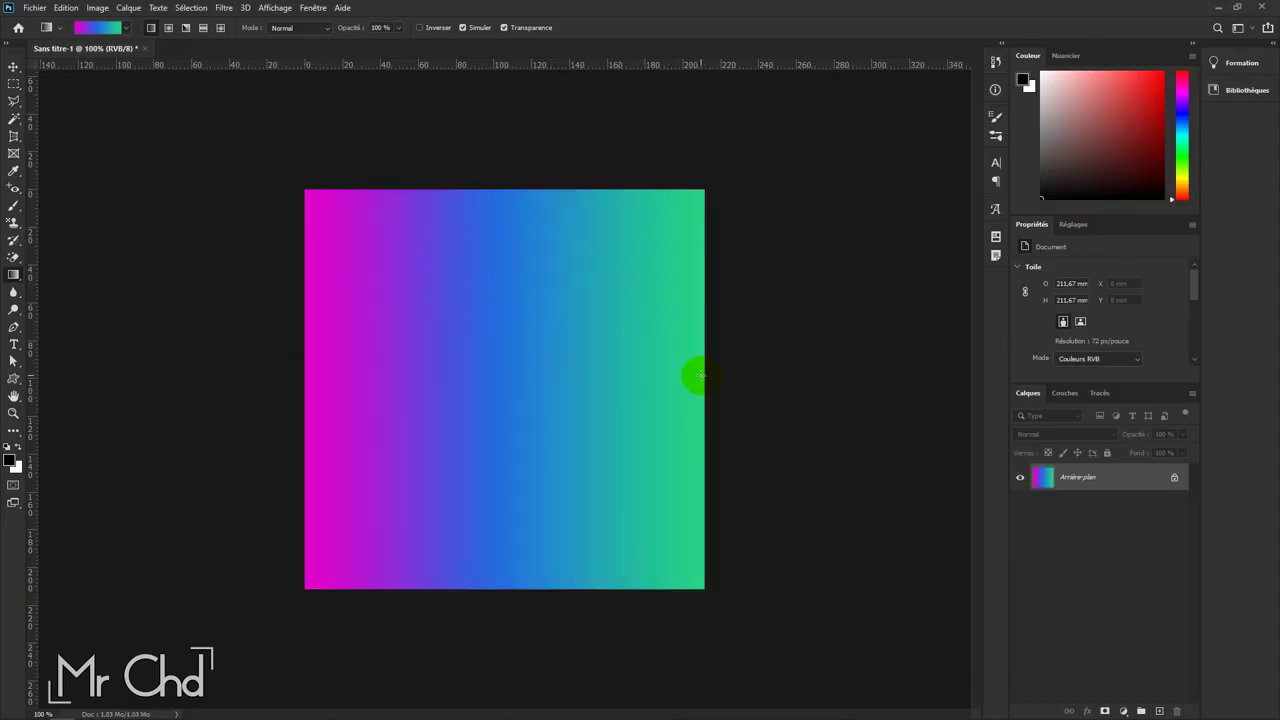
left_click_drag(702, 376, 305, 365)
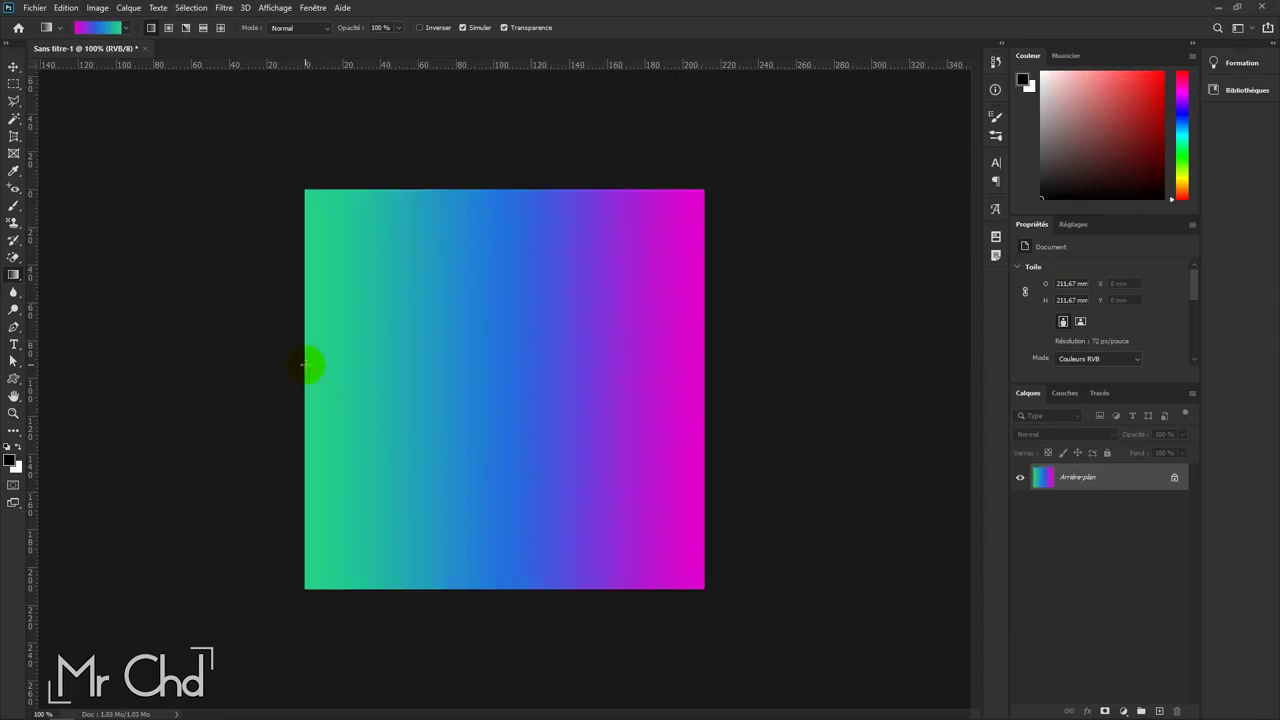
left_click(425, 33)
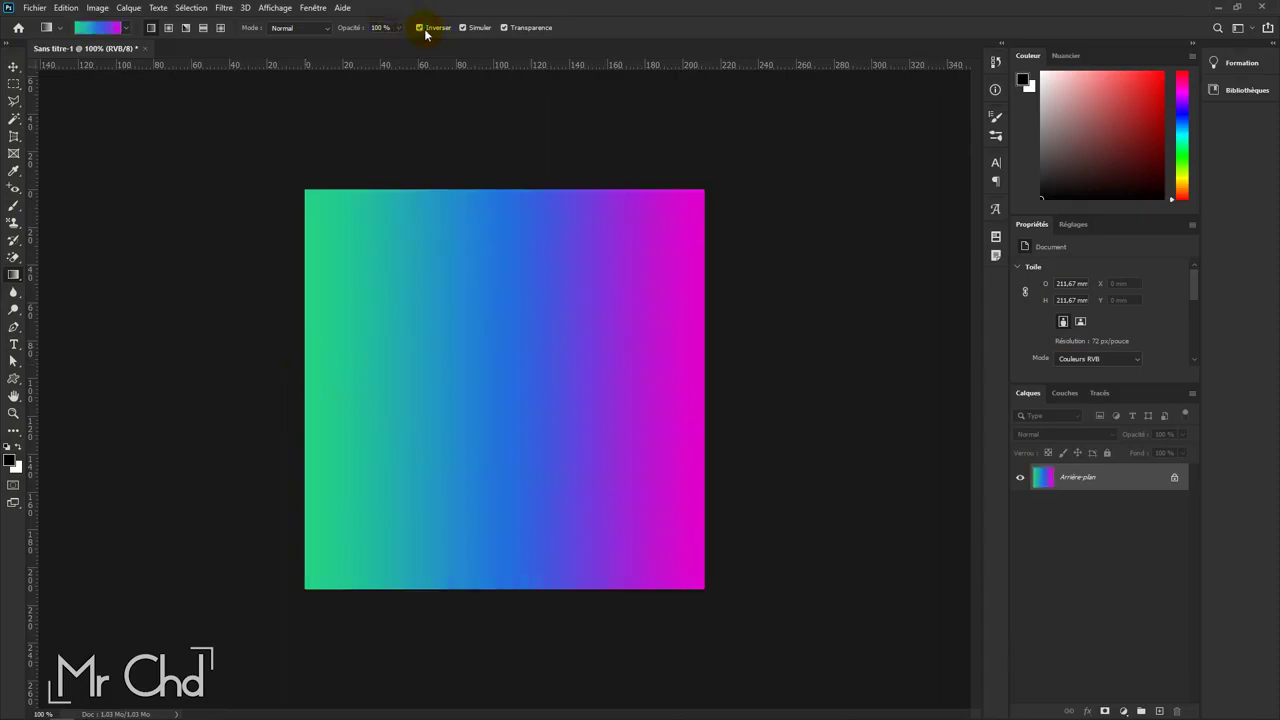
left_click(425, 28)
left_click(425, 28)
Step: Draw radial and angle gradients across the canvas
left_click(168, 27)
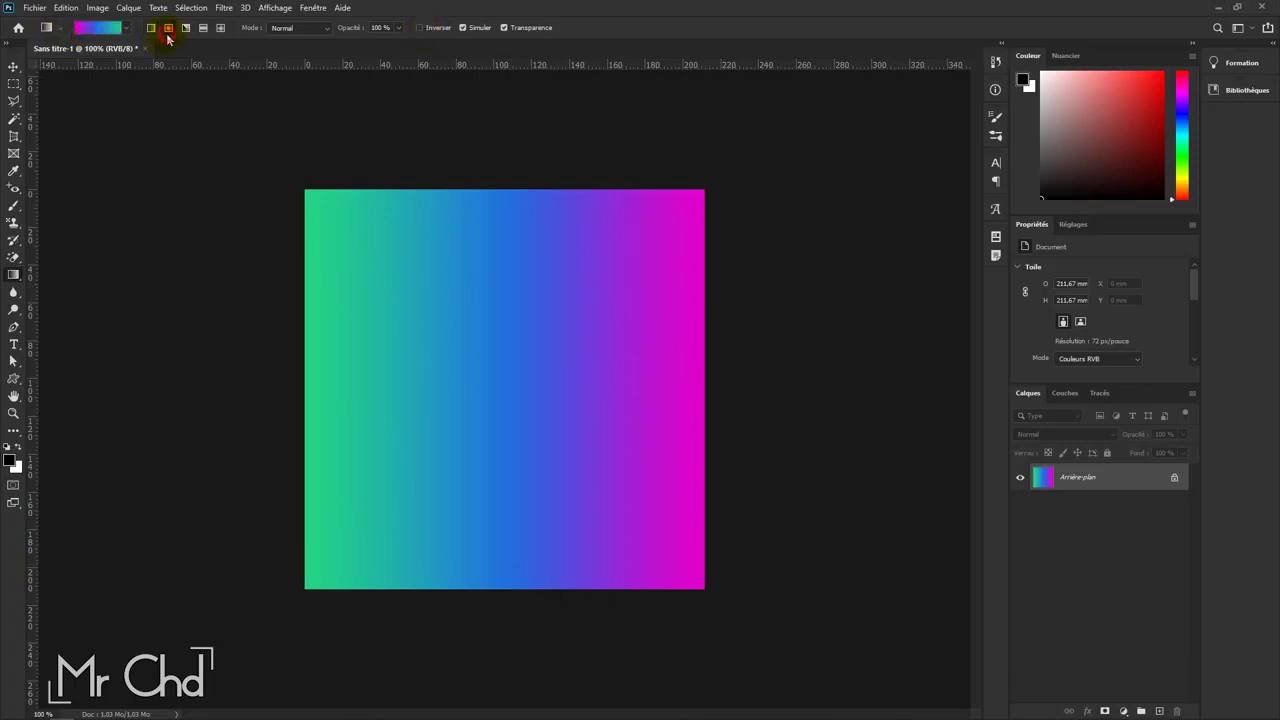
mouse_move(502, 375)
left_mouse_down()
mouse_move(708, 188)
mouse_move(537, 466)
left_mouse_up()
left_click_drag(505, 192, 505, 470)
left_click(189, 29)
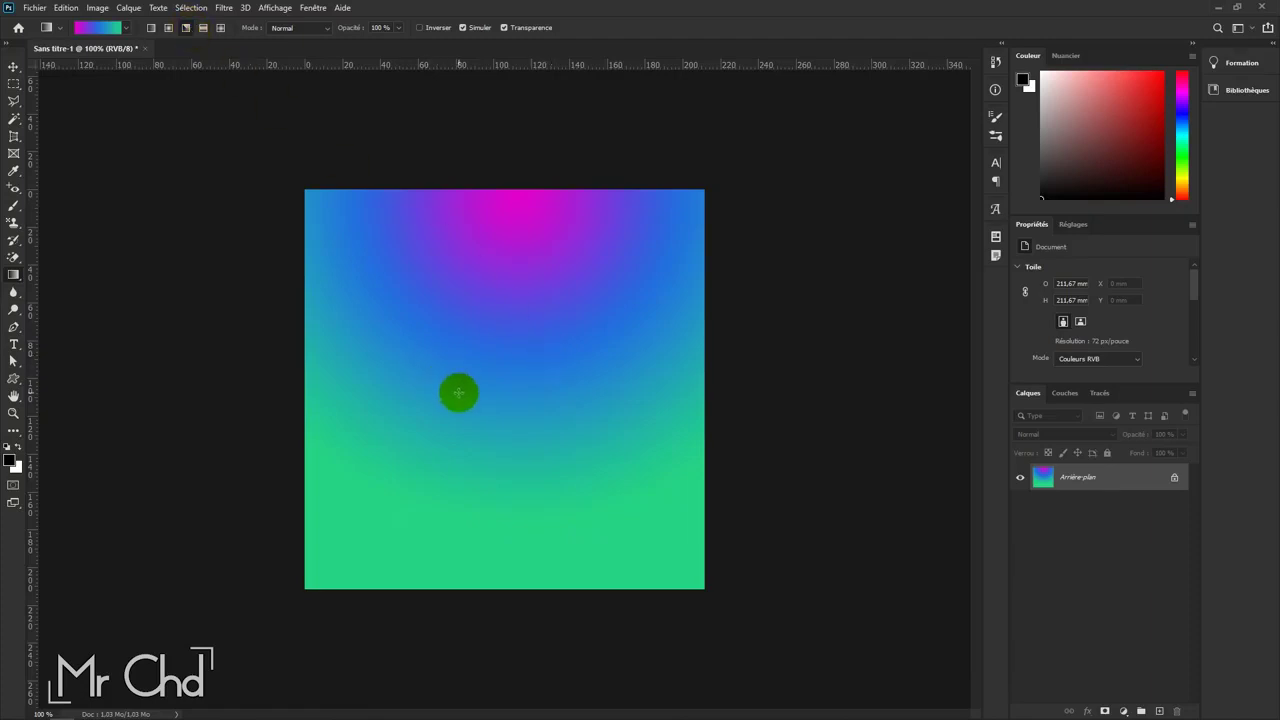
left_click_drag(457, 391, 756, 165)
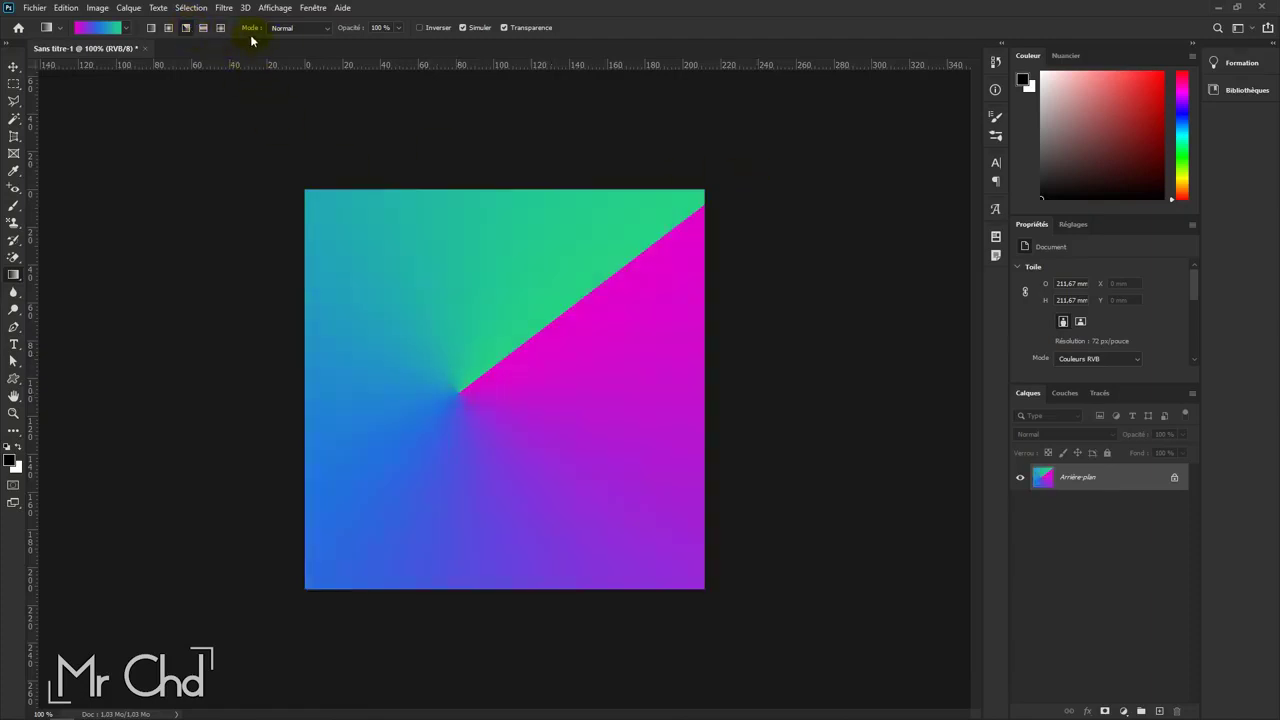
Step: Draw reflected gradients, then a diamond gradient from the canvas centre
left_click(204, 28)
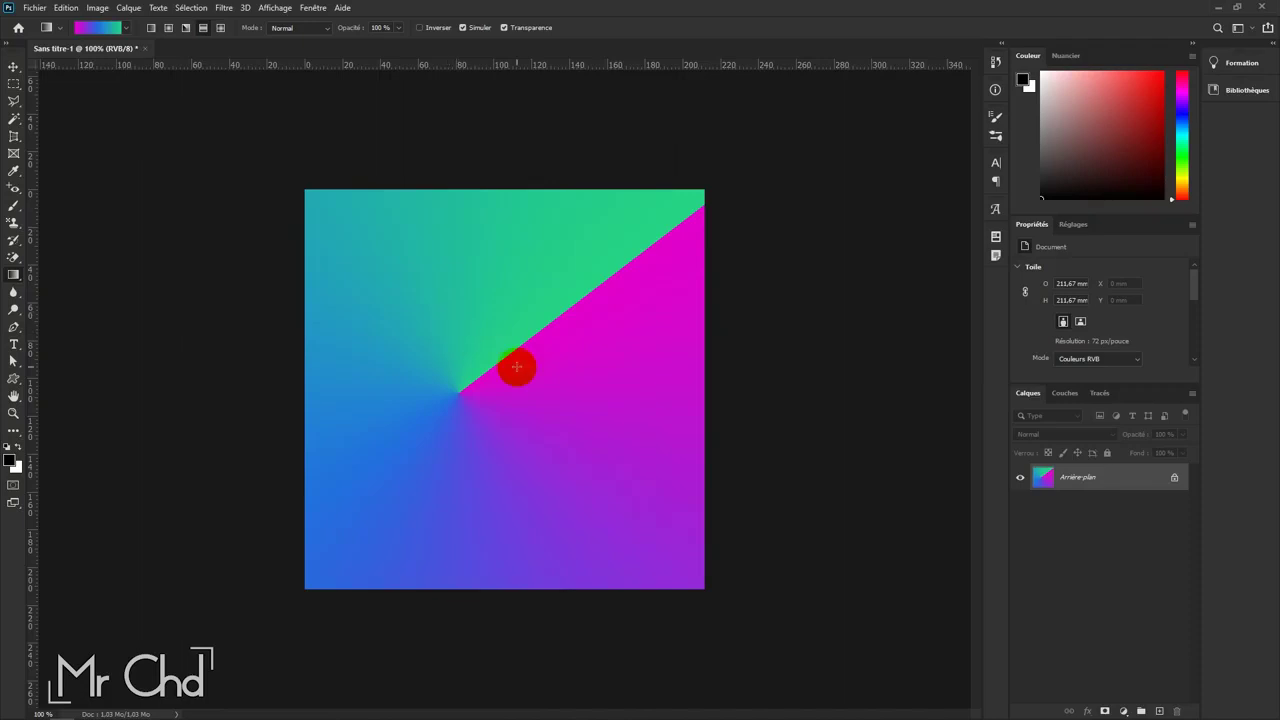
left_click_drag(514, 365, 565, 366)
left_click_drag(641, 356, 694, 350)
left_click_drag(424, 293, 249, 290)
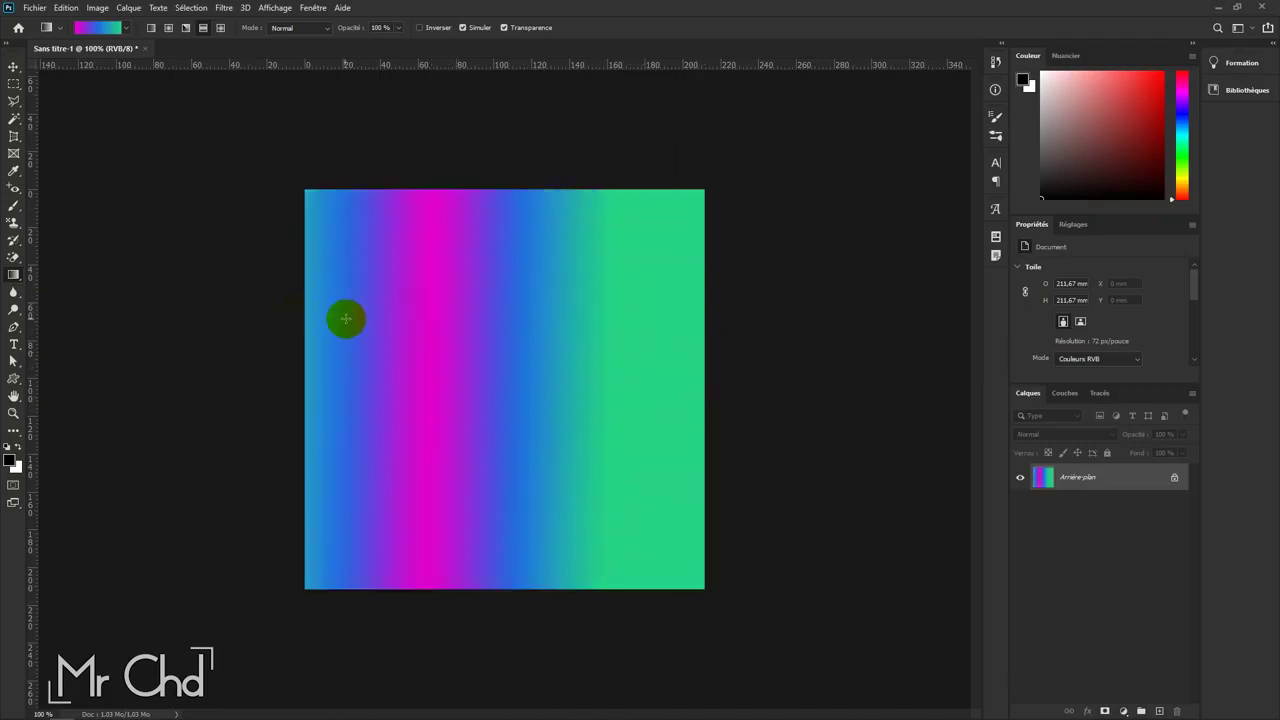
left_click(220, 28)
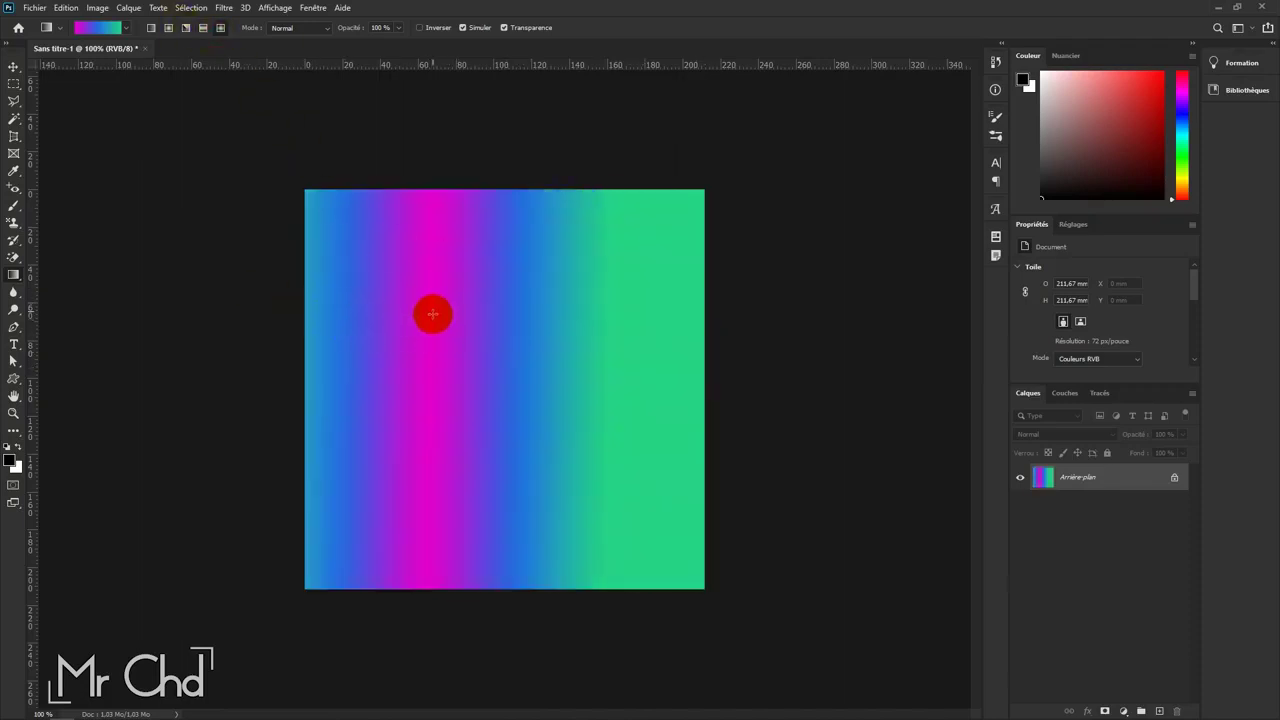
left_click_drag(510, 388, 686, 229)
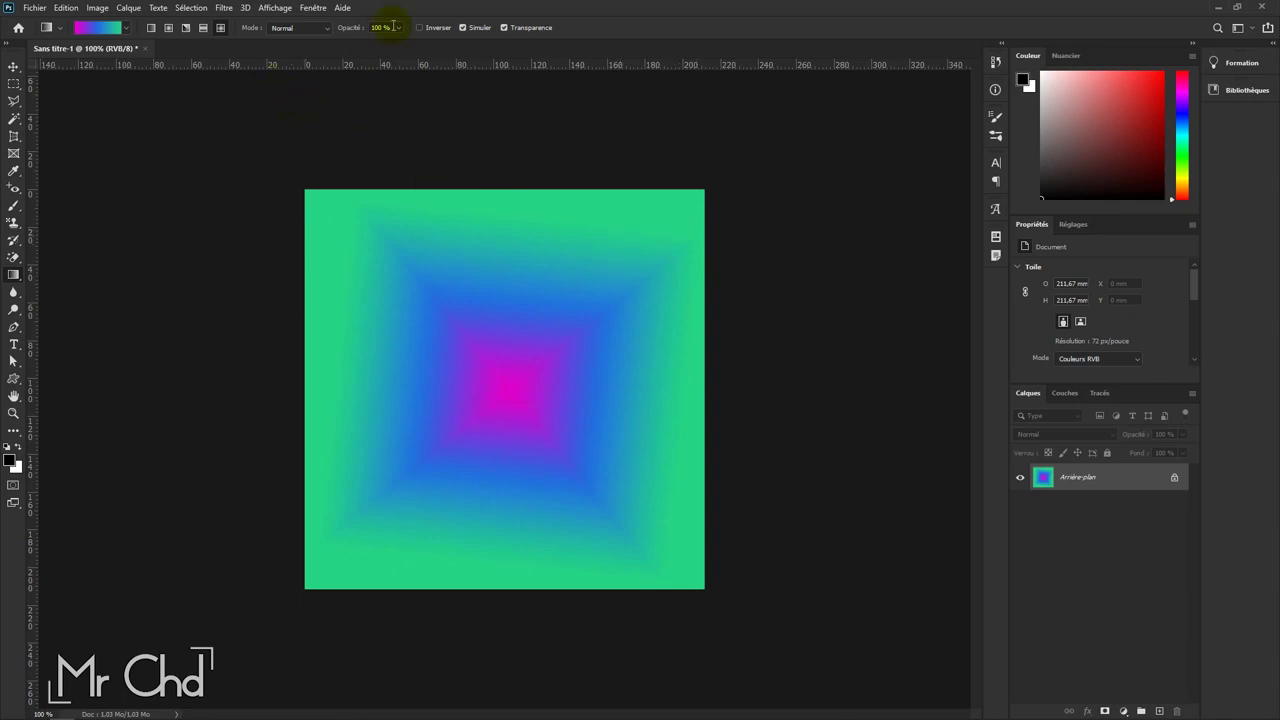
Step: Turn off Simuler and redraw the diamond gradient near the centre
left_click_drag(543, 297, 492, 219)
left_click(485, 26)
left_click_drag(491, 363, 746, 320)
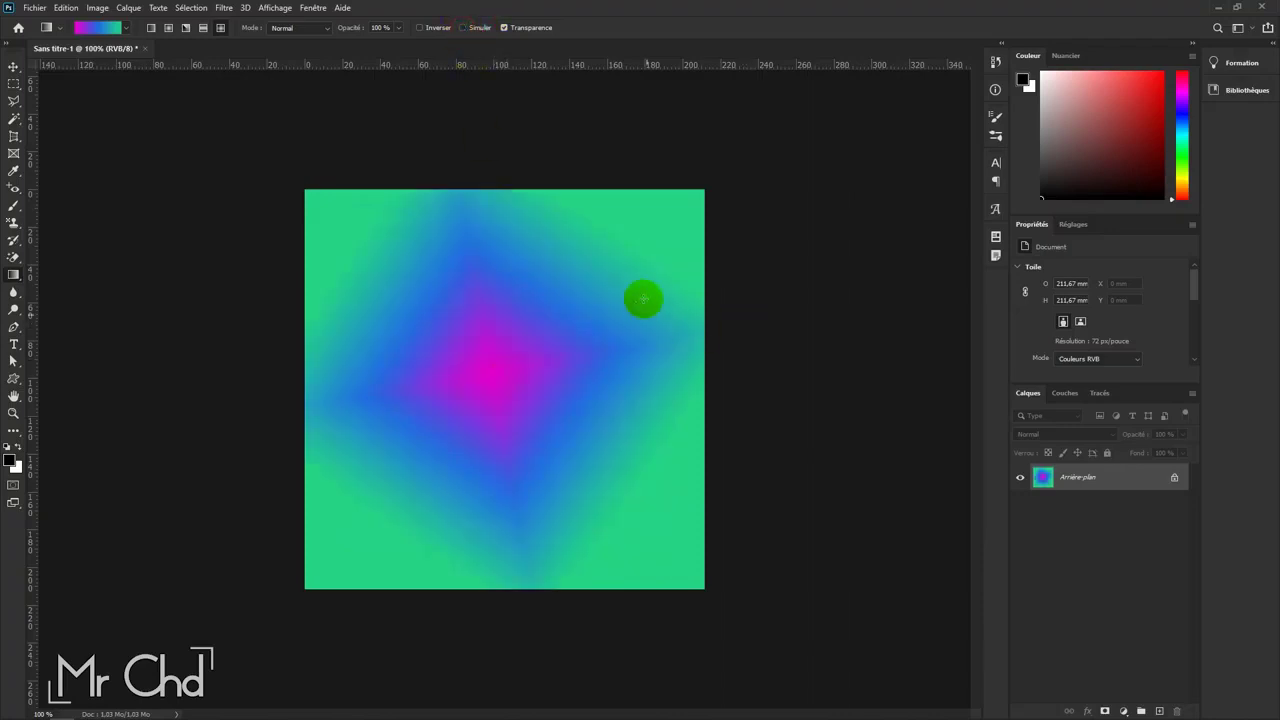
left_click_drag(641, 246, 560, 366)
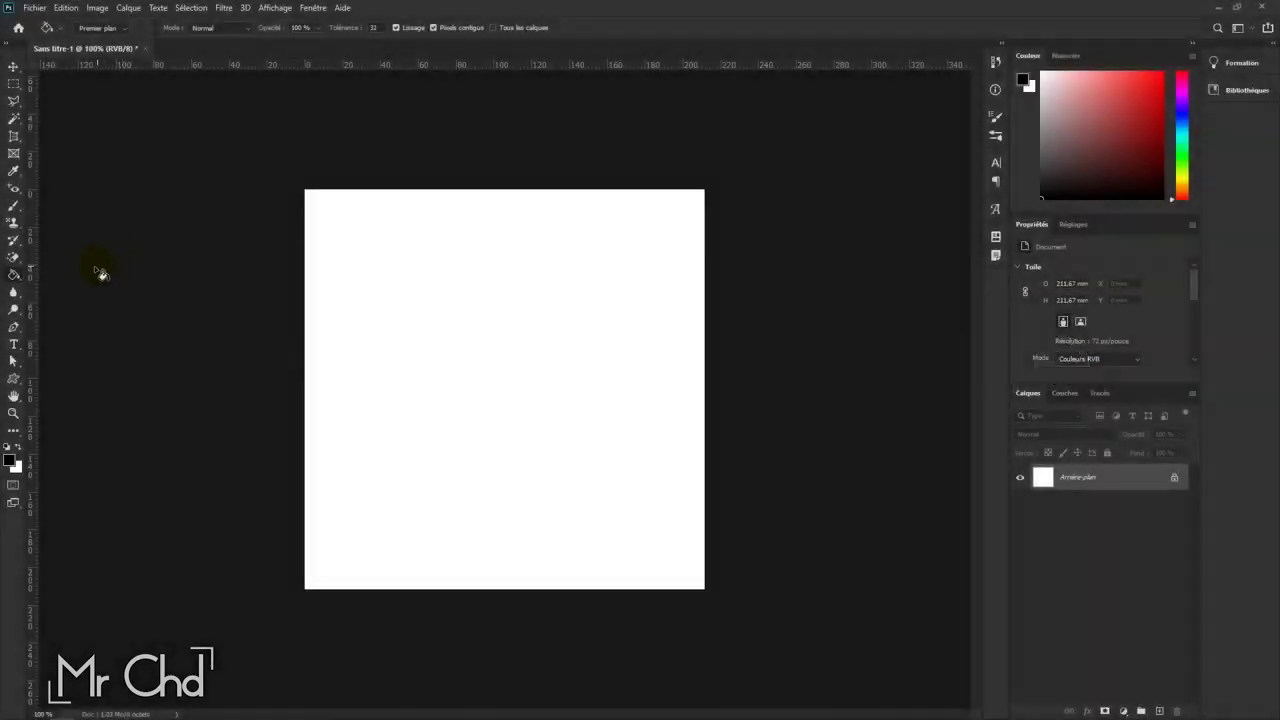
Step: Fill the canvas with yellow using the Paint Bucket
left_click(13, 463)
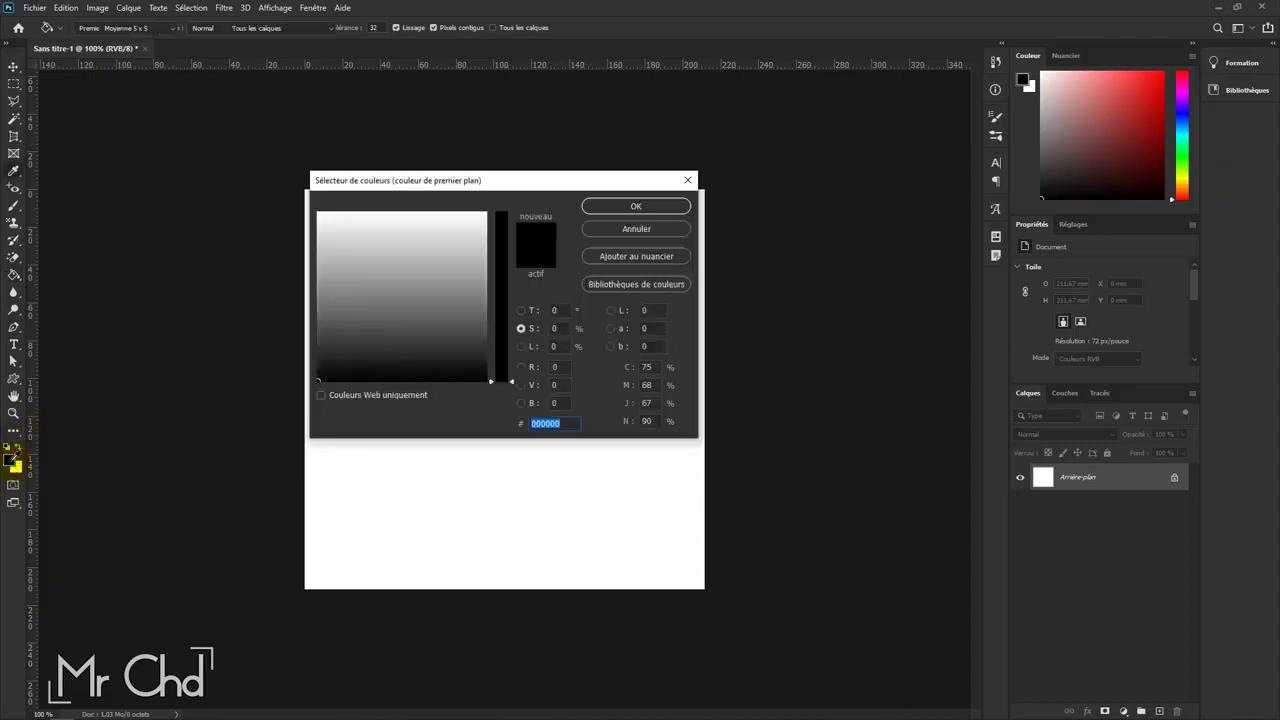
left_click_drag(503, 340, 505, 247)
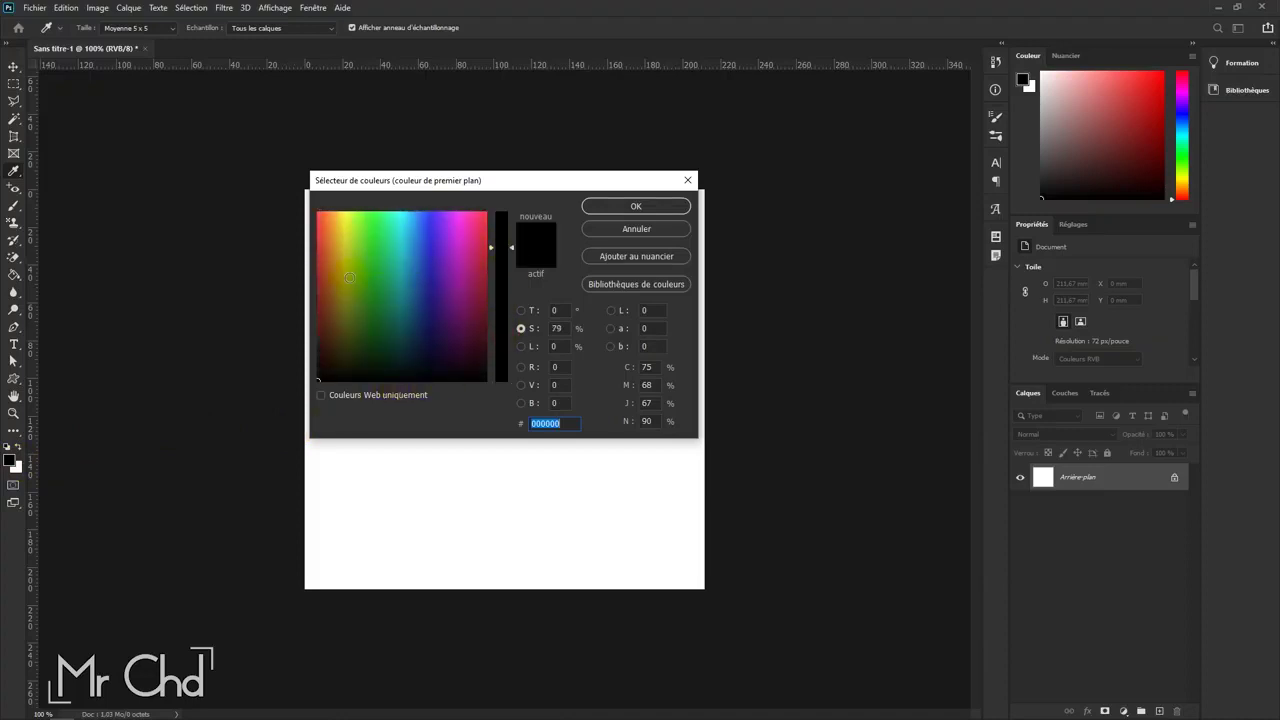
left_click_drag(346, 266, 343, 230)
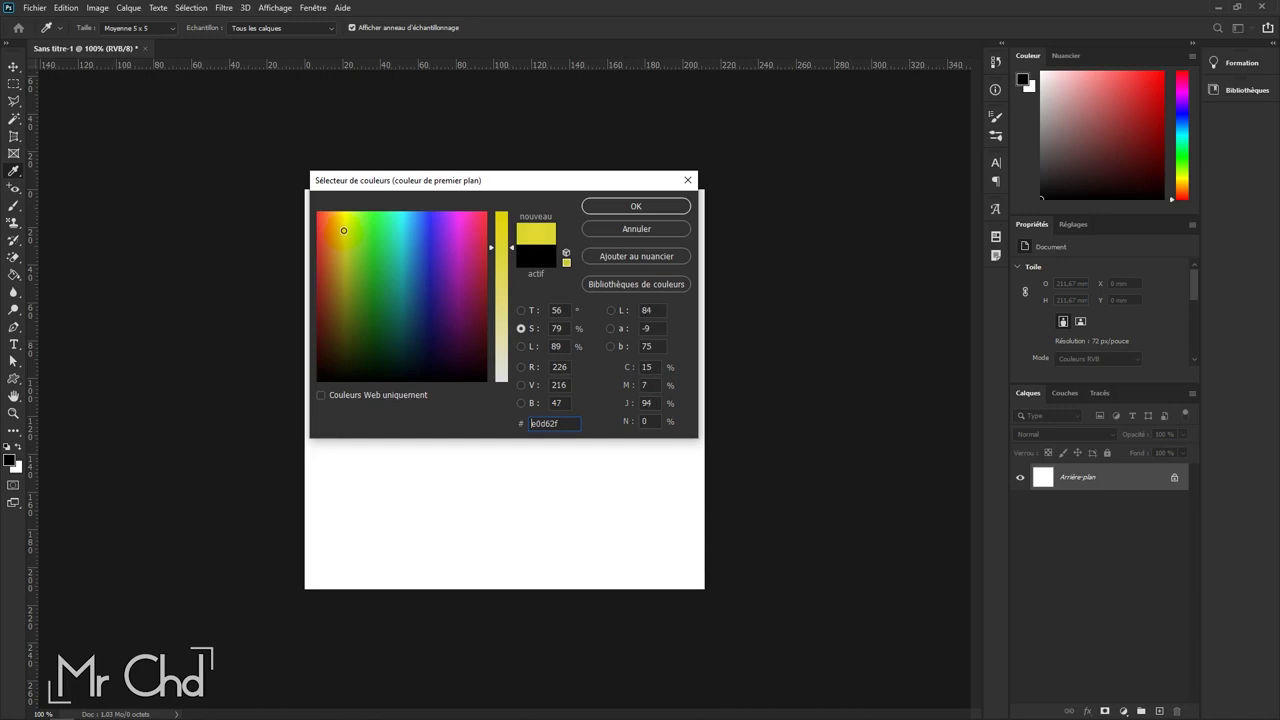
left_click(632, 207)
key("g")
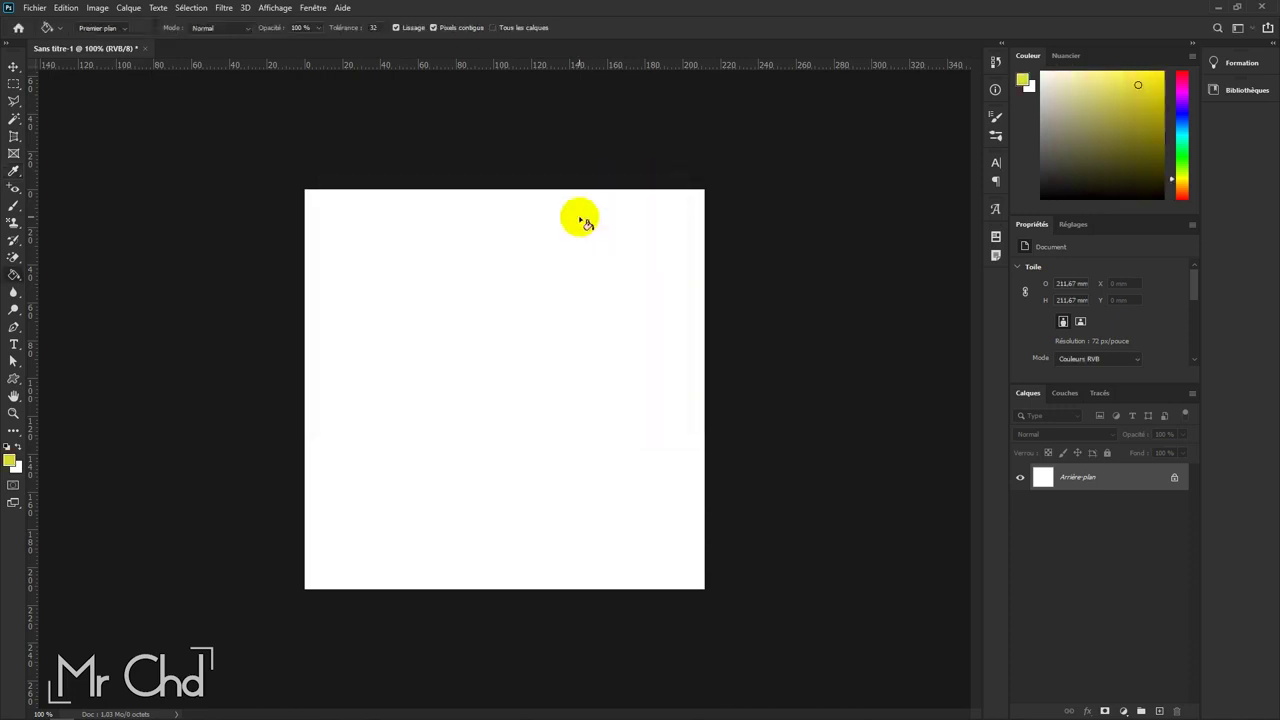
left_click(586, 223)
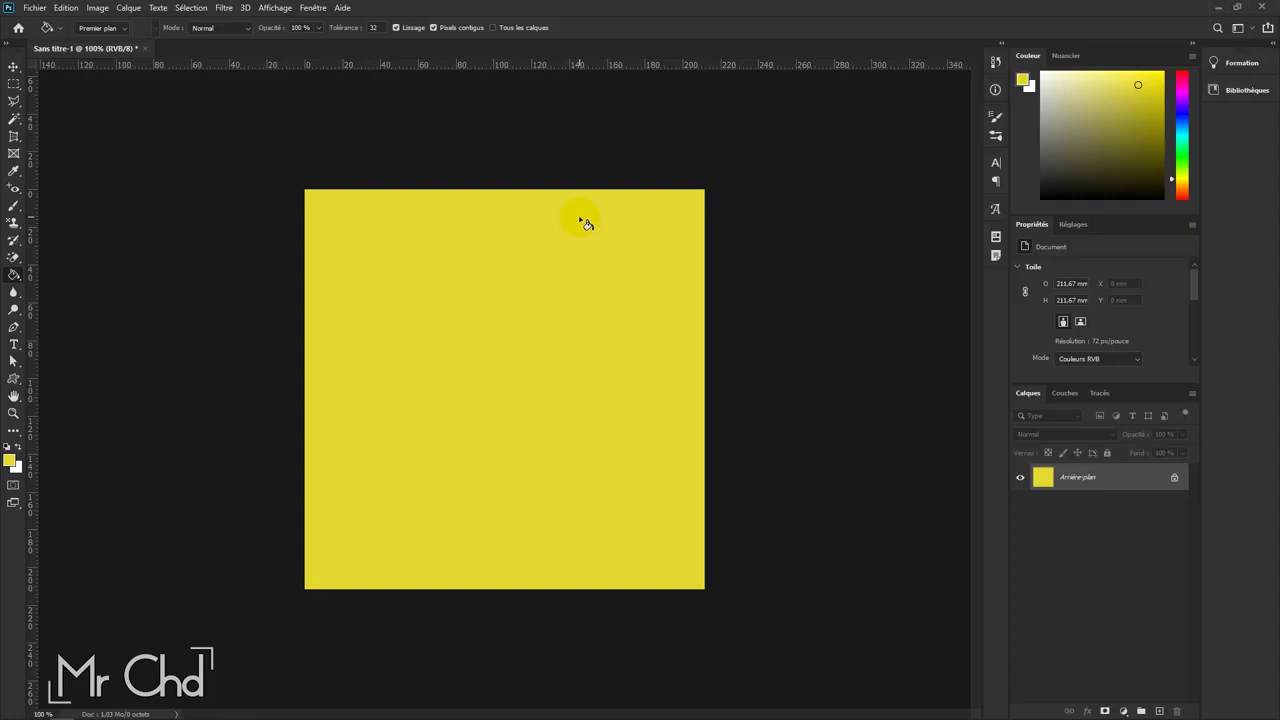
Step: Refill the canvas with dark purple #241257
left_click(10, 462)
left_click(459, 295)
left_click_drag(500, 330, 500, 247)
left_click(437, 323)
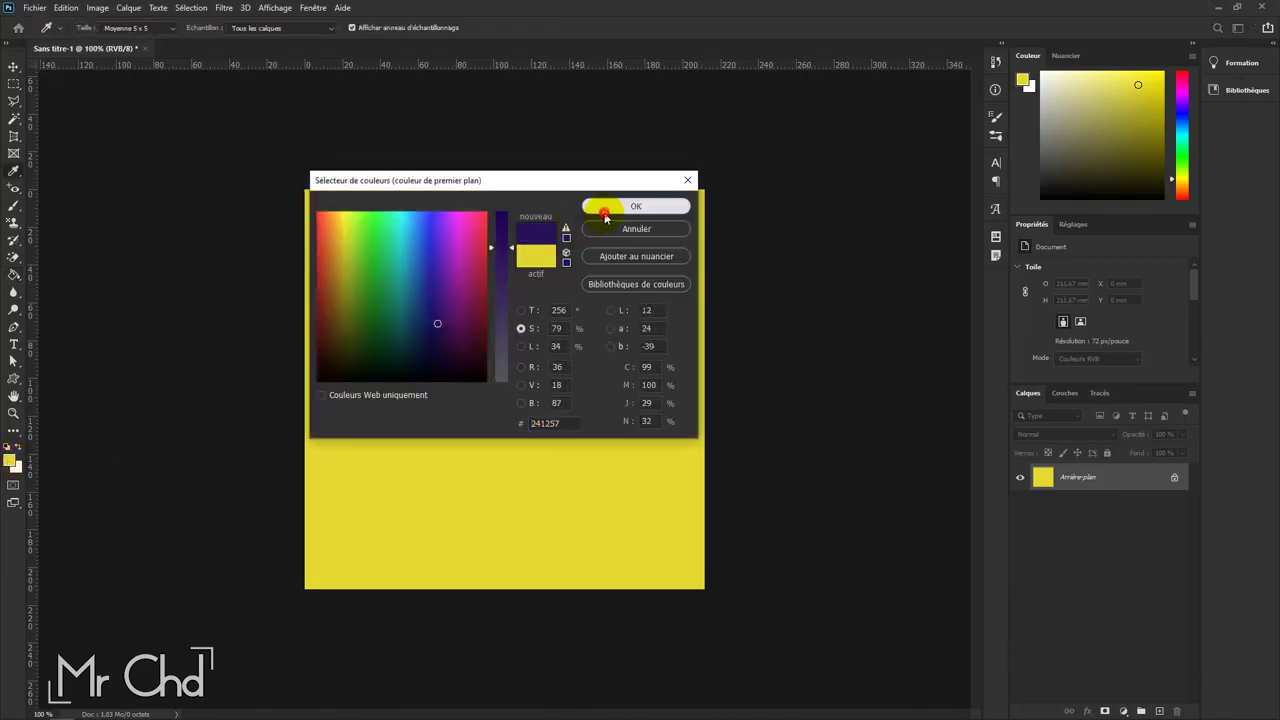
left_click(605, 212)
left_click(532, 344)
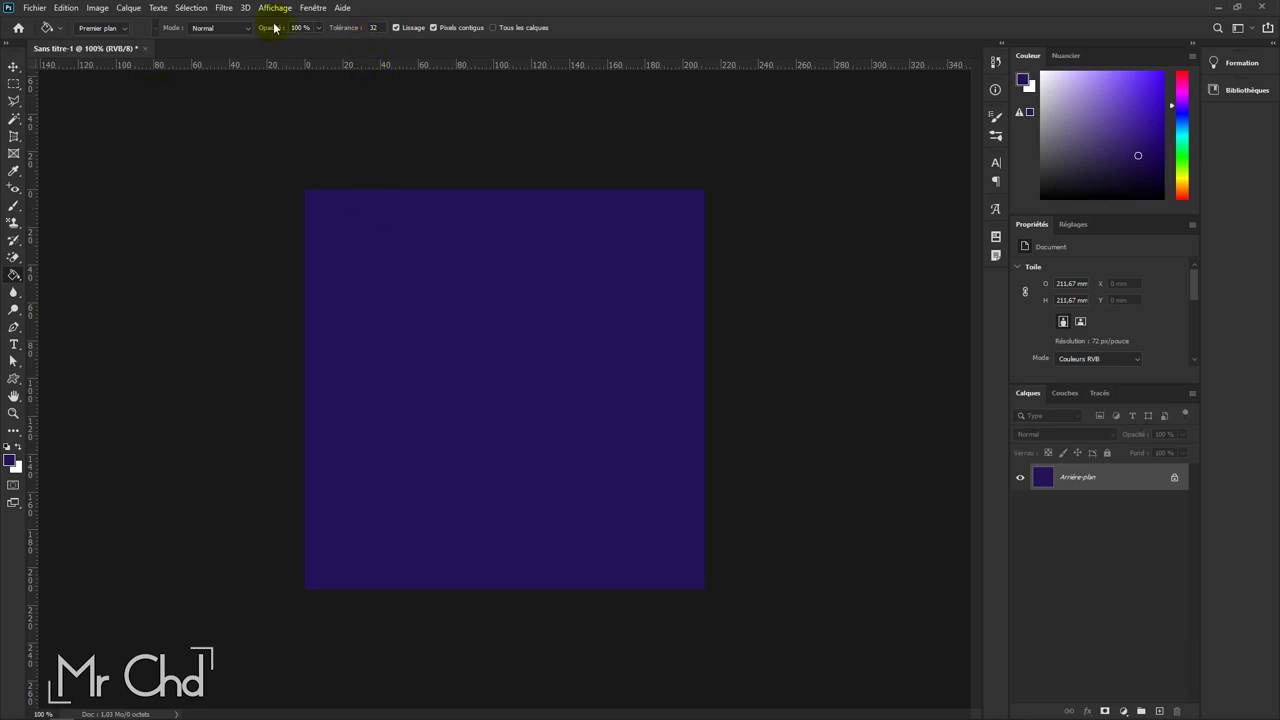
Step: Set the Paint Bucket source to Motif and choose the blue Eau water pattern
left_click(117, 33)
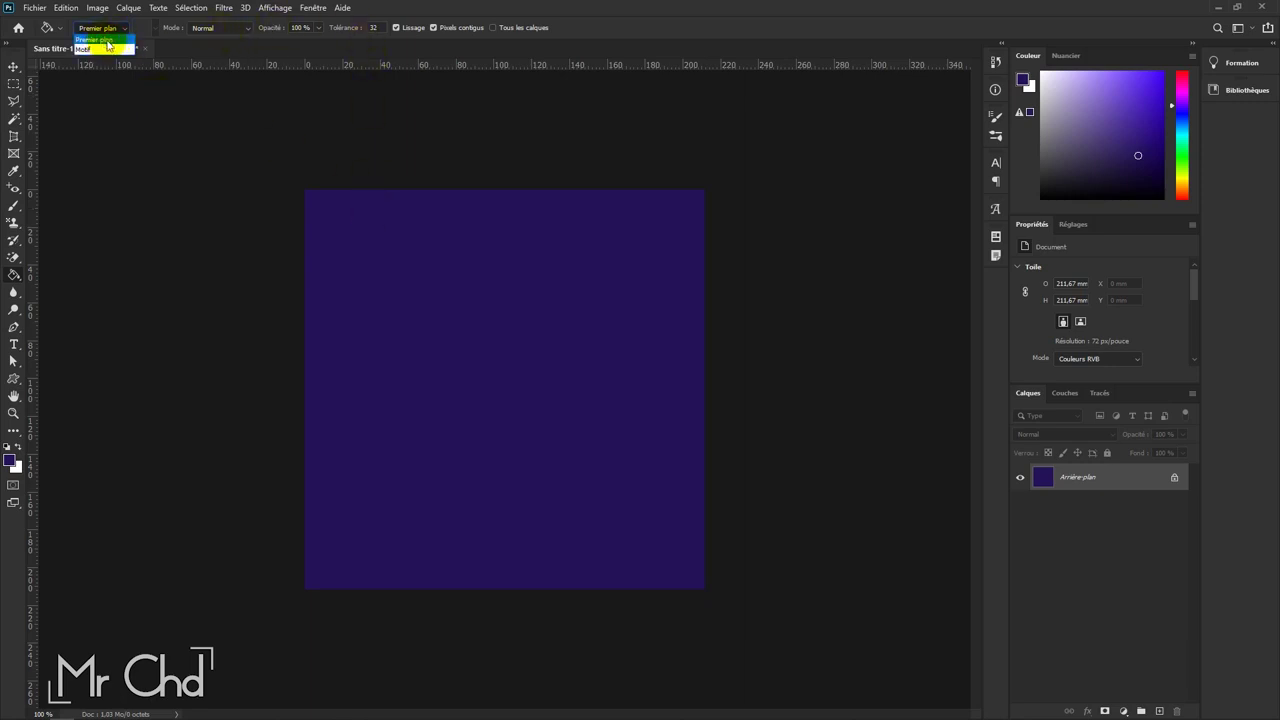
left_click(95, 49)
left_click(152, 34)
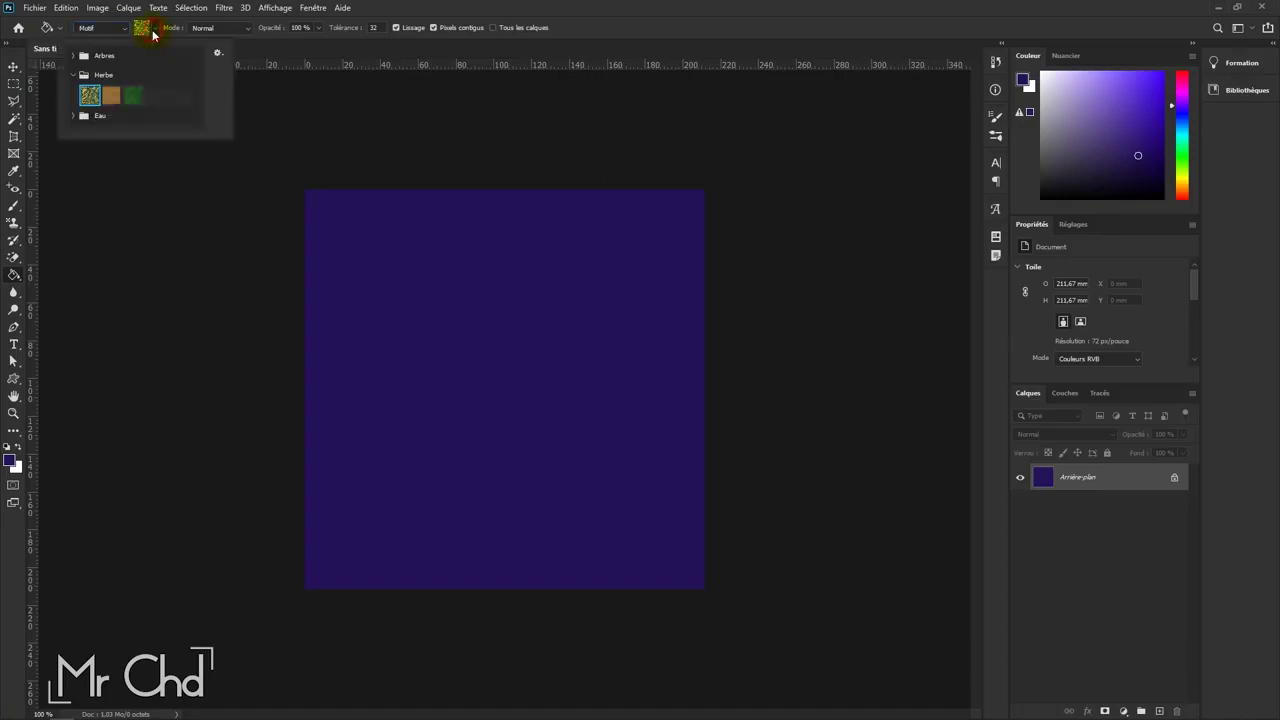
left_click(112, 95)
left_click(111, 95)
left_click(76, 116)
scroll(90, 114, "down", 1)
left_click(89, 120)
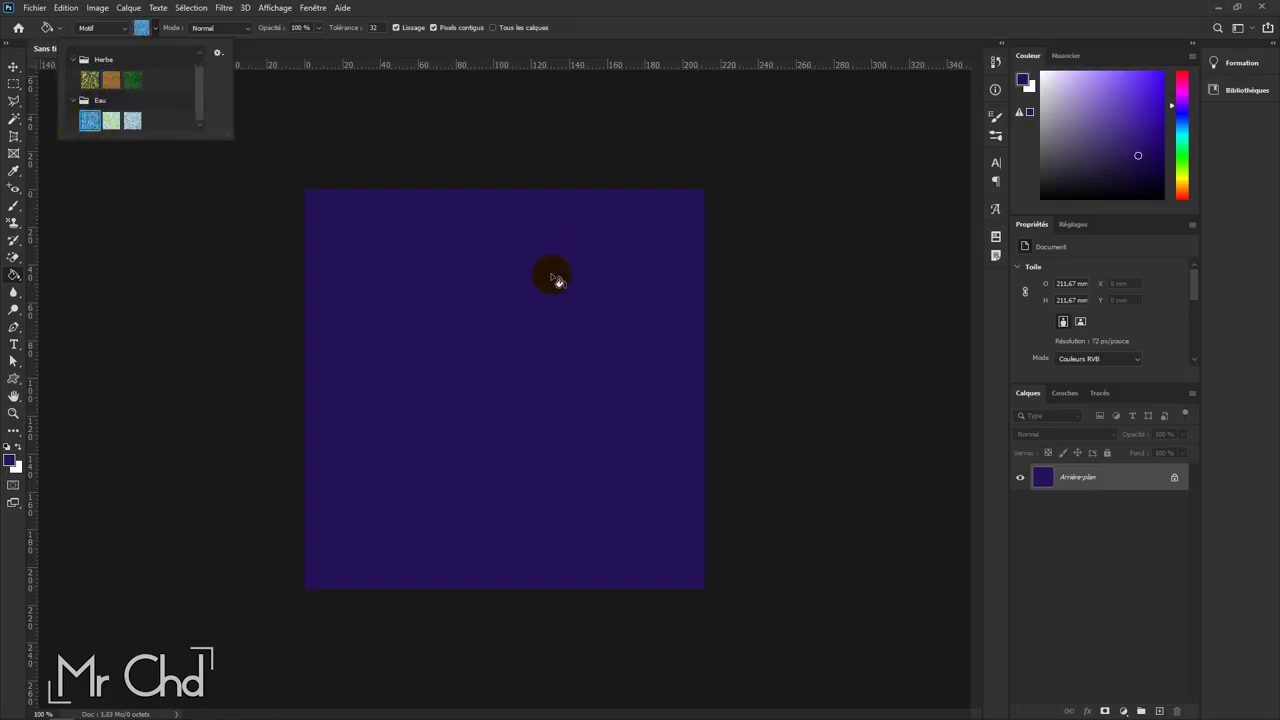
Step: Fill the canvas with the water pattern, then try the pale teal pattern
left_click(555, 280)
left_click(141, 27)
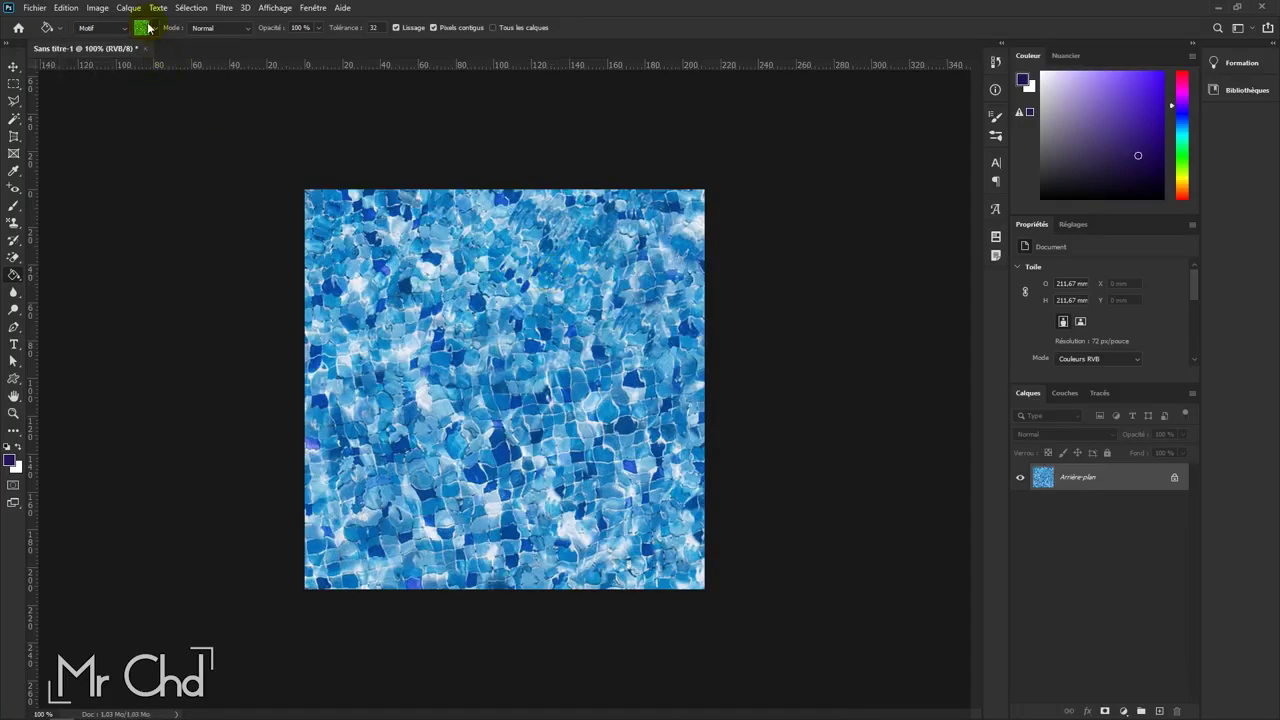
left_click(111, 122)
left_click(480, 206)
Step: Undo the pattern fill and set up a near-black brush about 47 px wide
key("ctrl+z")
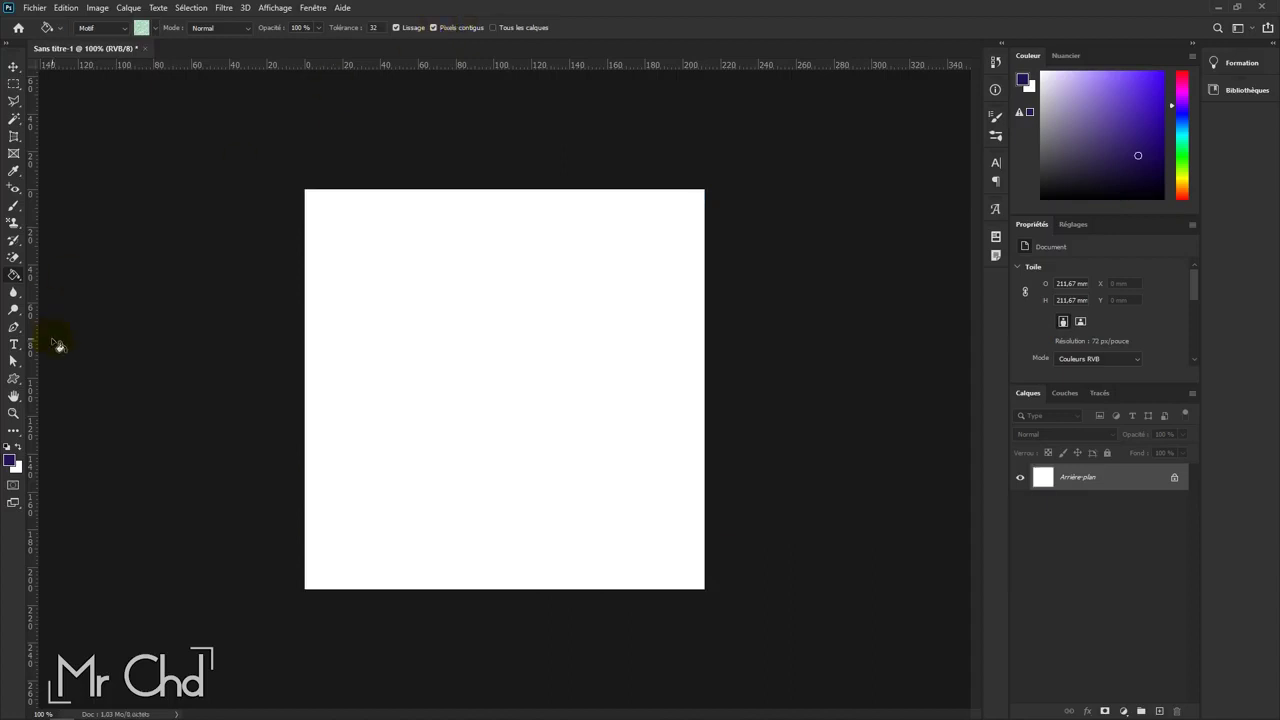
left_click(113, 33)
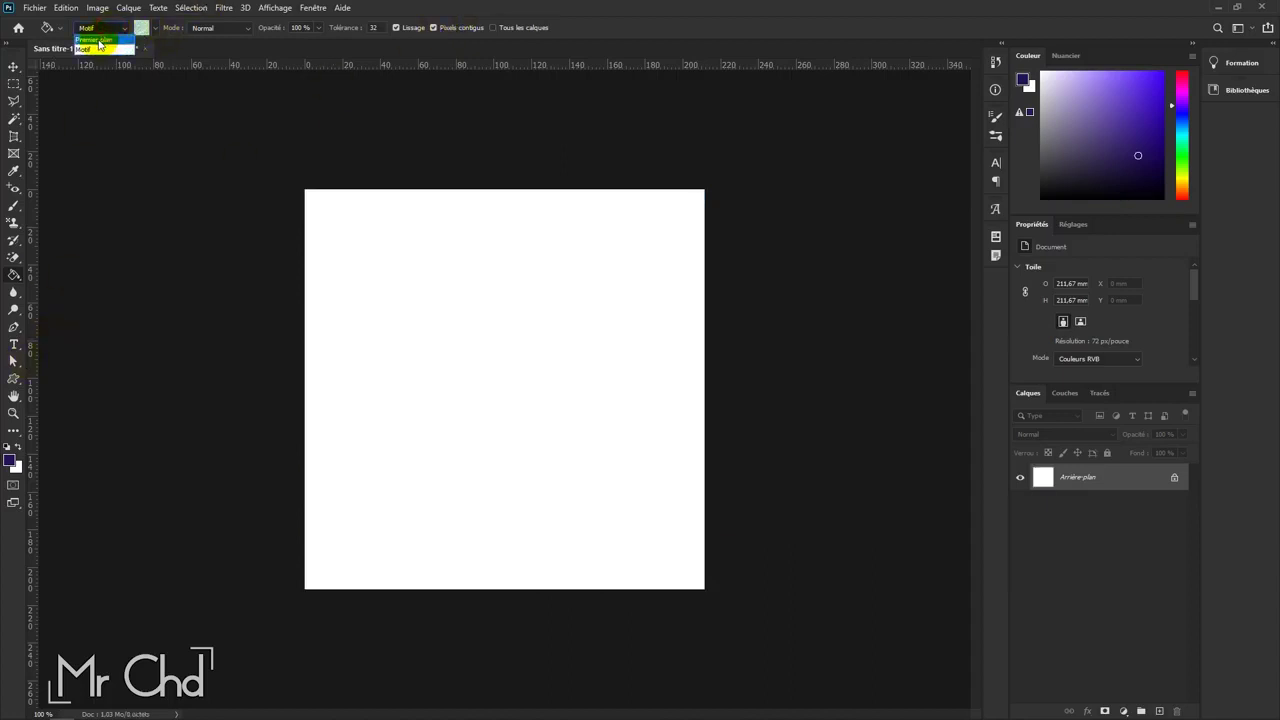
left_click(15, 206)
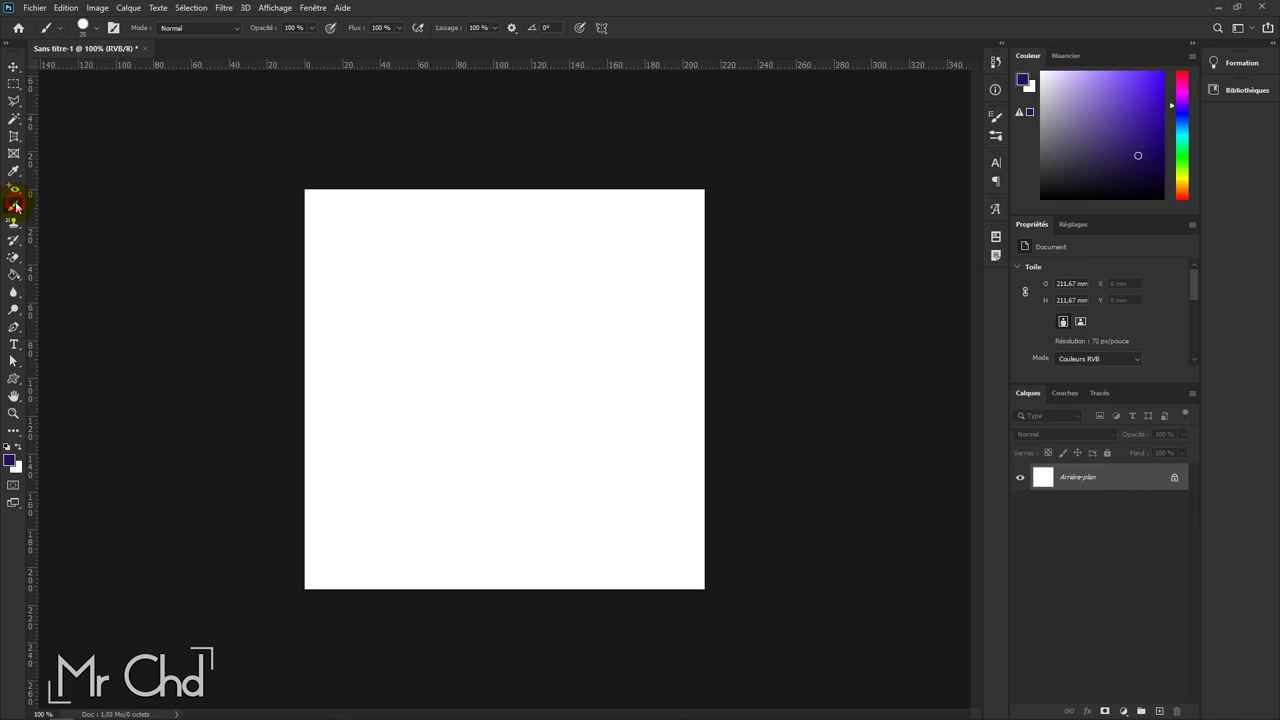
left_click(11, 459)
left_click(107, 427)
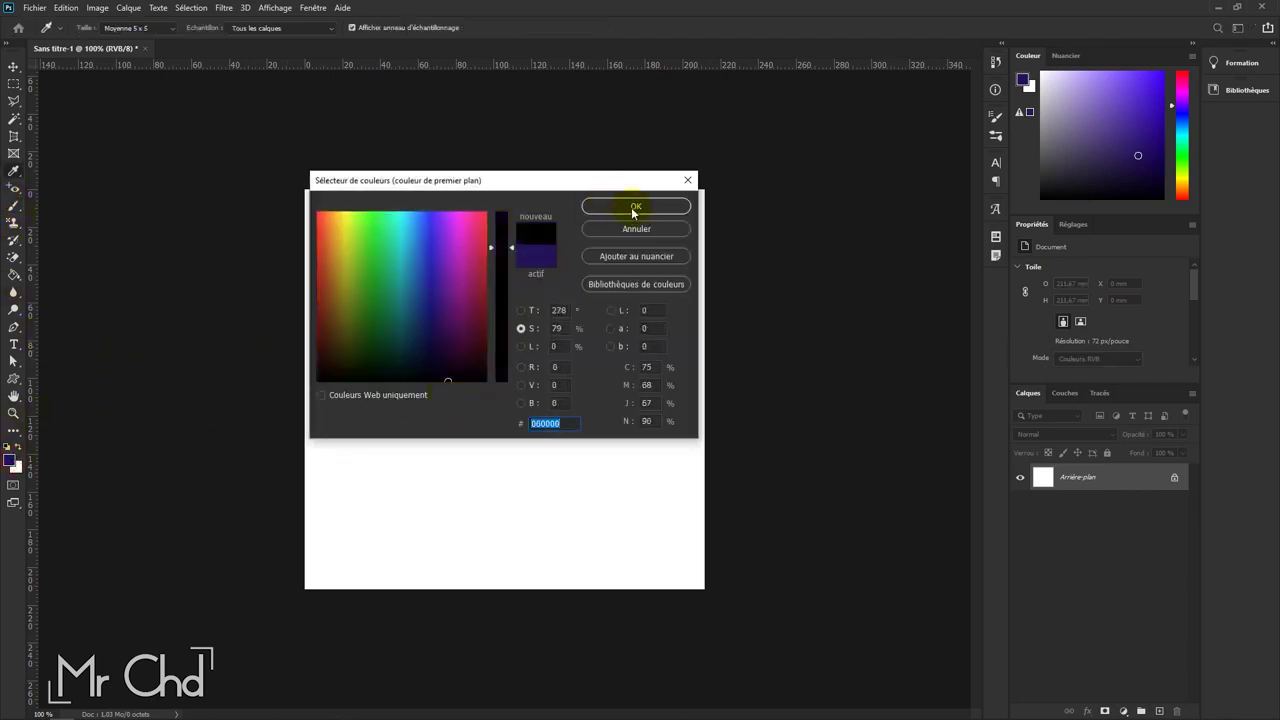
left_click(634, 206)
left_click_drag(488, 335, 476, 336)
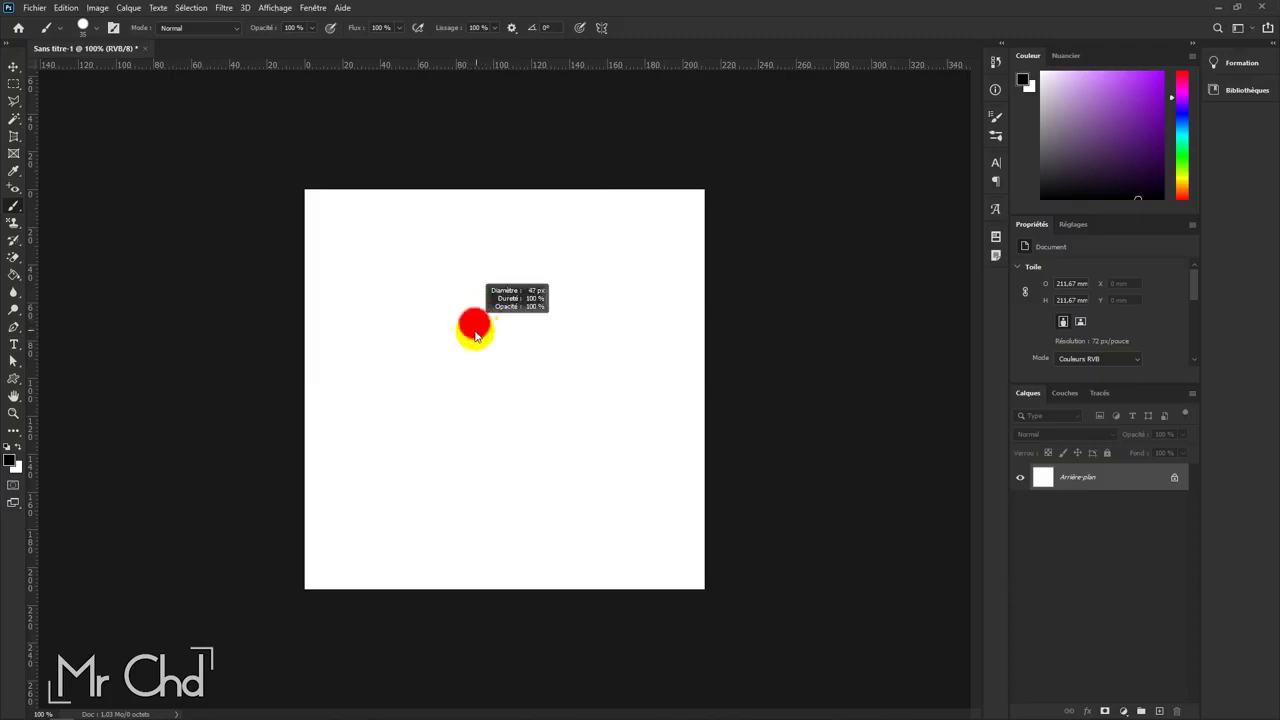
Step: Paint a thick black ring top-left and a large black C shape lower right
left_click_drag(385, 252, 363, 246)
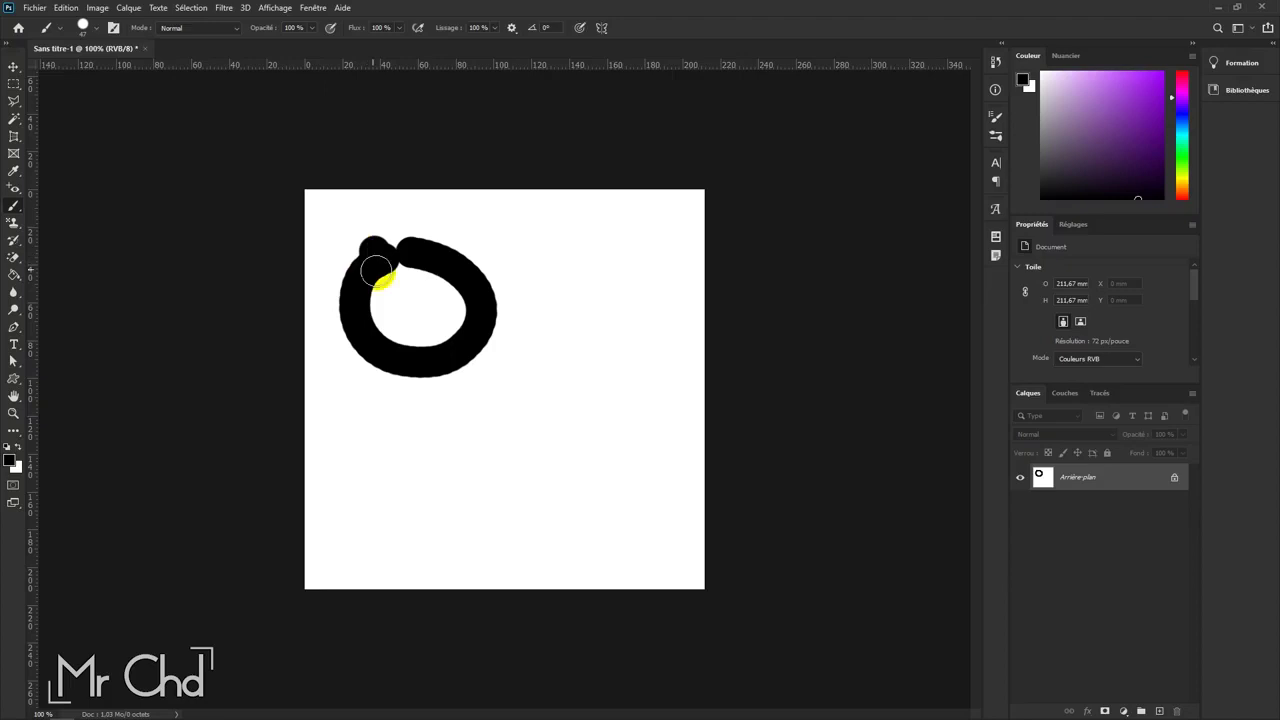
left_click(549, 385)
left_click_drag(532, 420, 558, 490)
left_click_drag(652, 522, 694, 494)
key("ctrl+z")
key("ctrl+z")
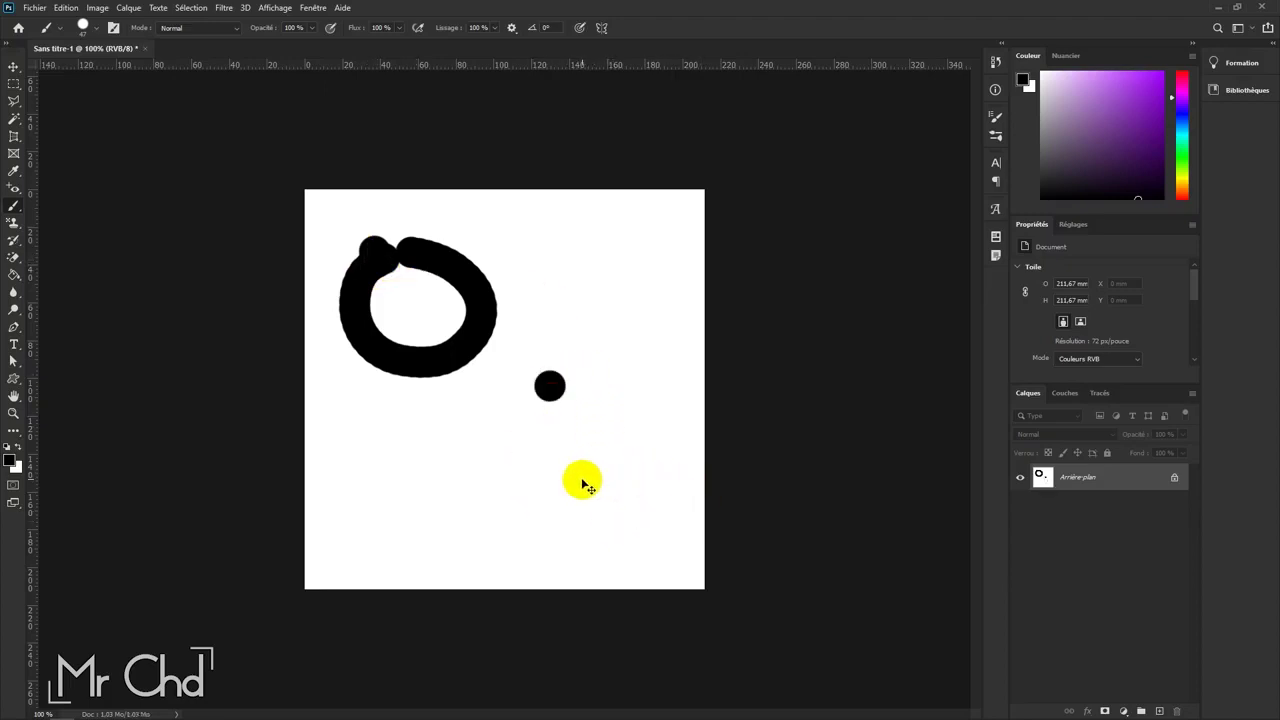
key("ctrl+z")
left_click_drag(538, 418, 514, 430)
mouse_move(486, 475)
left_mouse_down()
mouse_move(689, 506)
mouse_move(600, 428)
left_mouse_up()
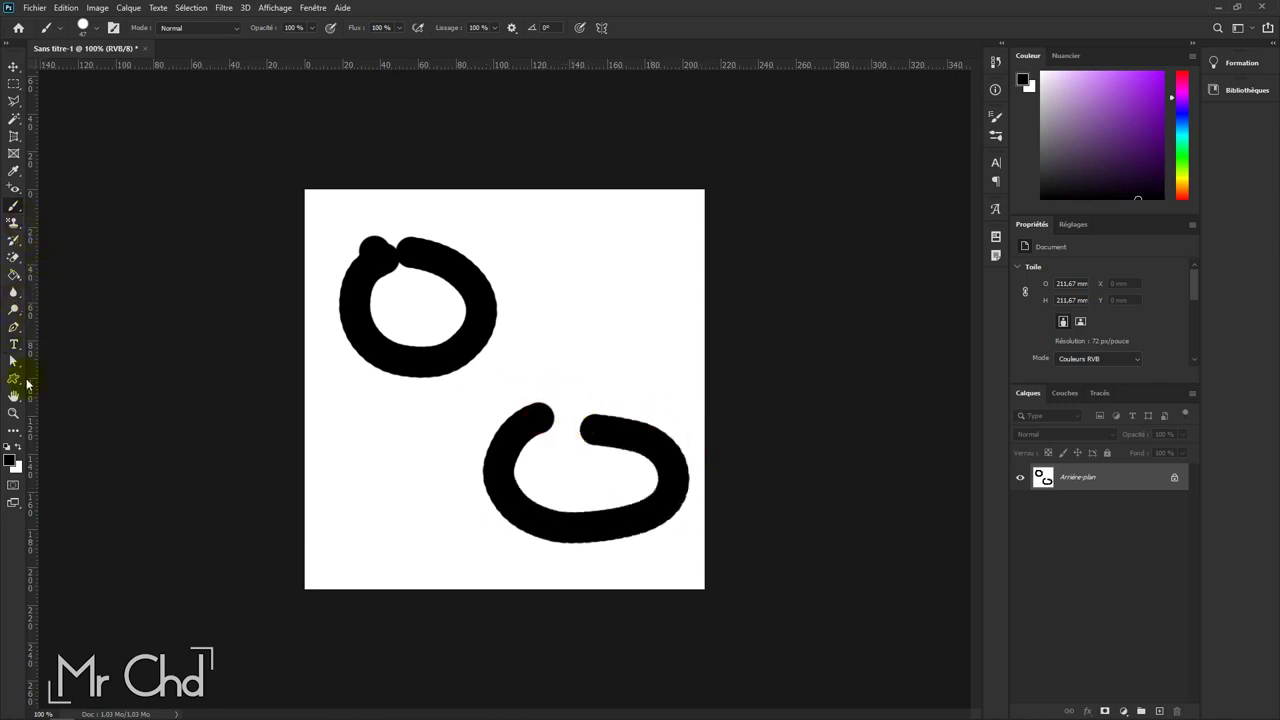
Step: Set a green foreground colour for the Paint Bucket
left_click(14, 284)
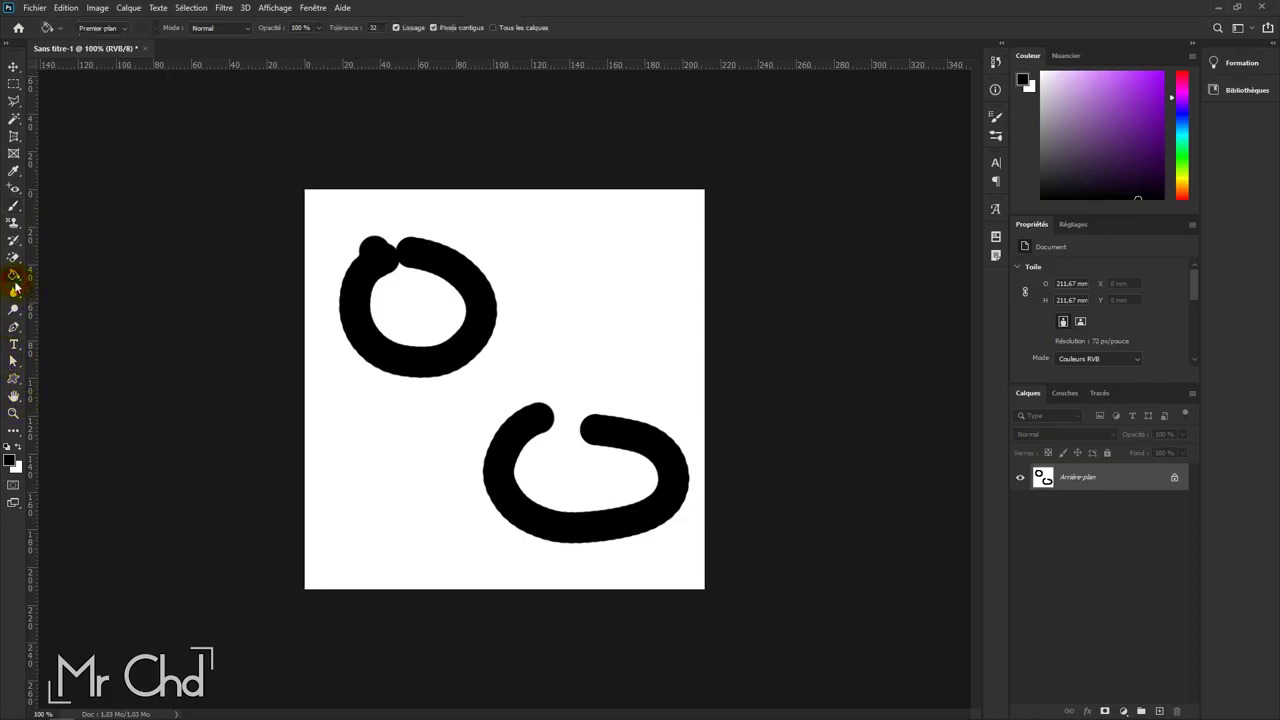
left_click(13, 462)
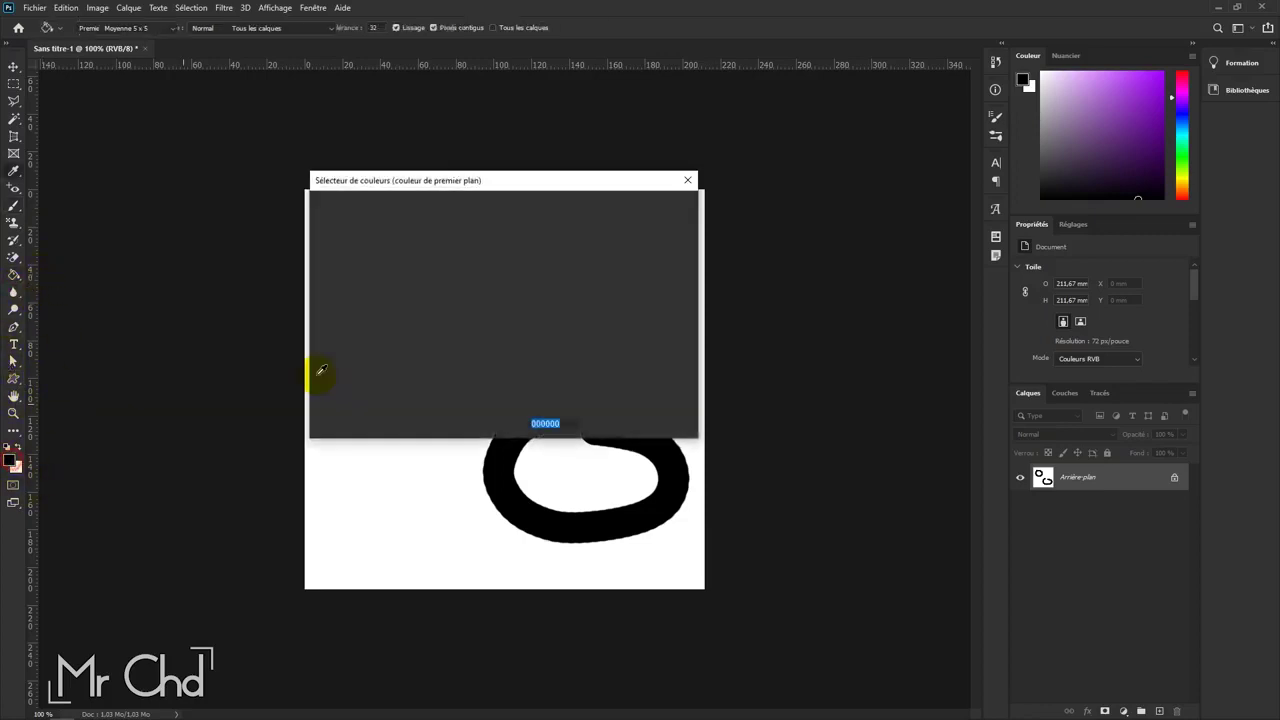
left_click(390, 263)
left_click(662, 206)
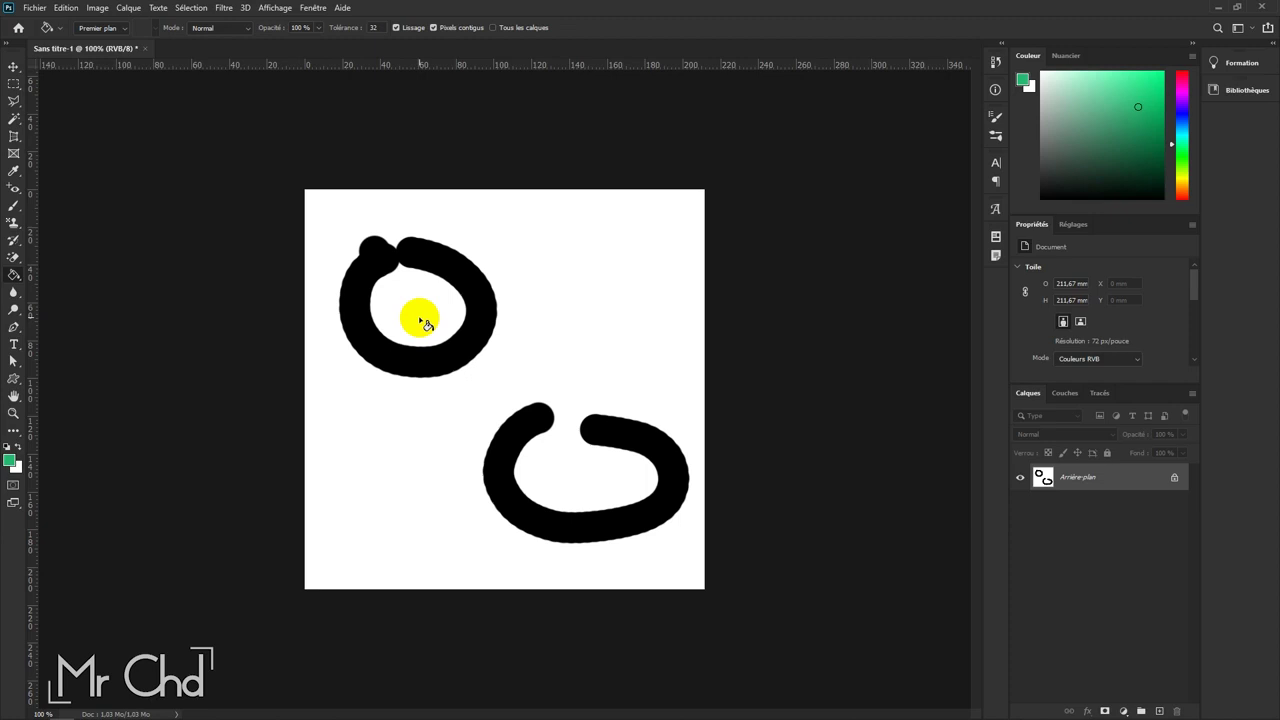
Step: Fill inside the ring and C with green, undo, and untick Pixels contigus
left_click(423, 321)
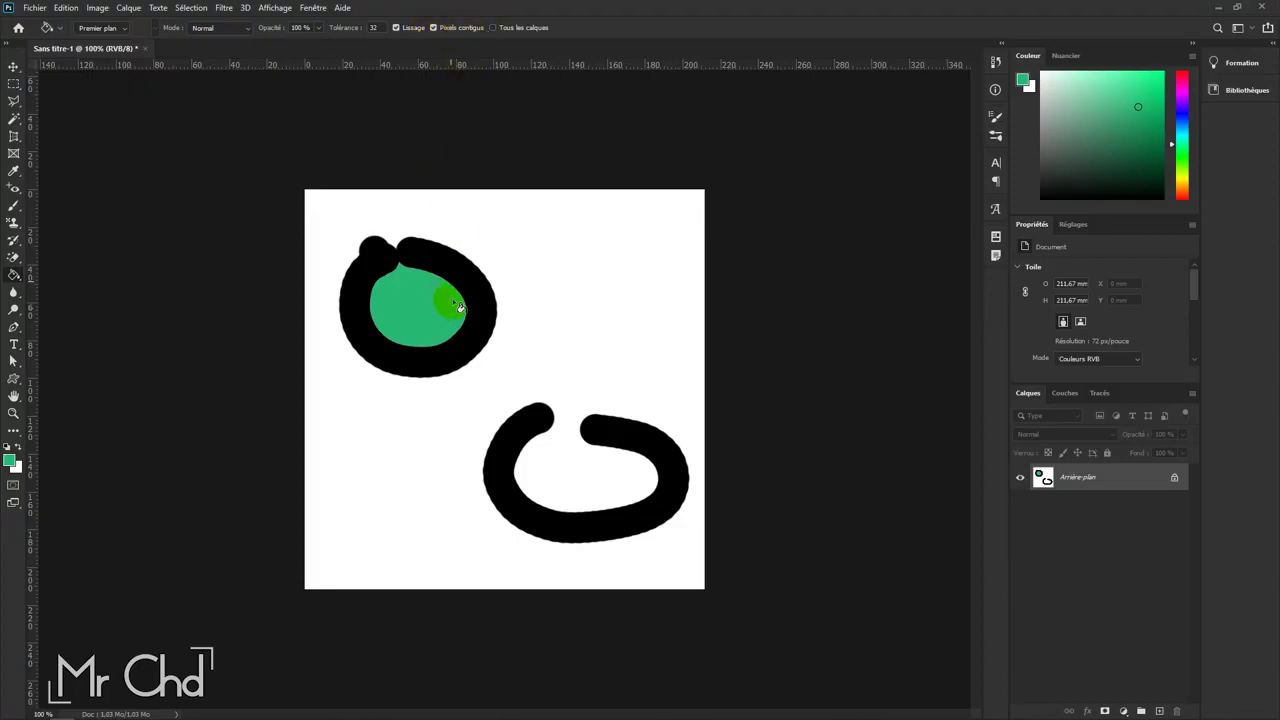
left_click(601, 495)
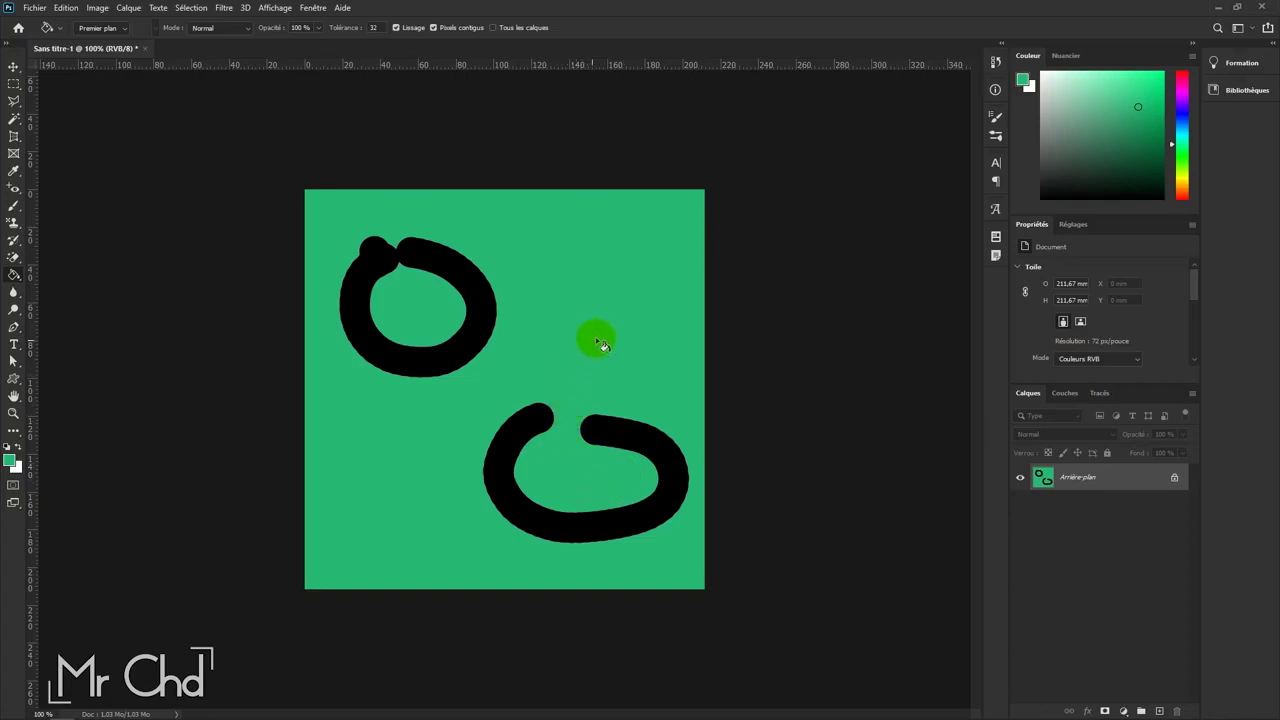
left_click(557, 336)
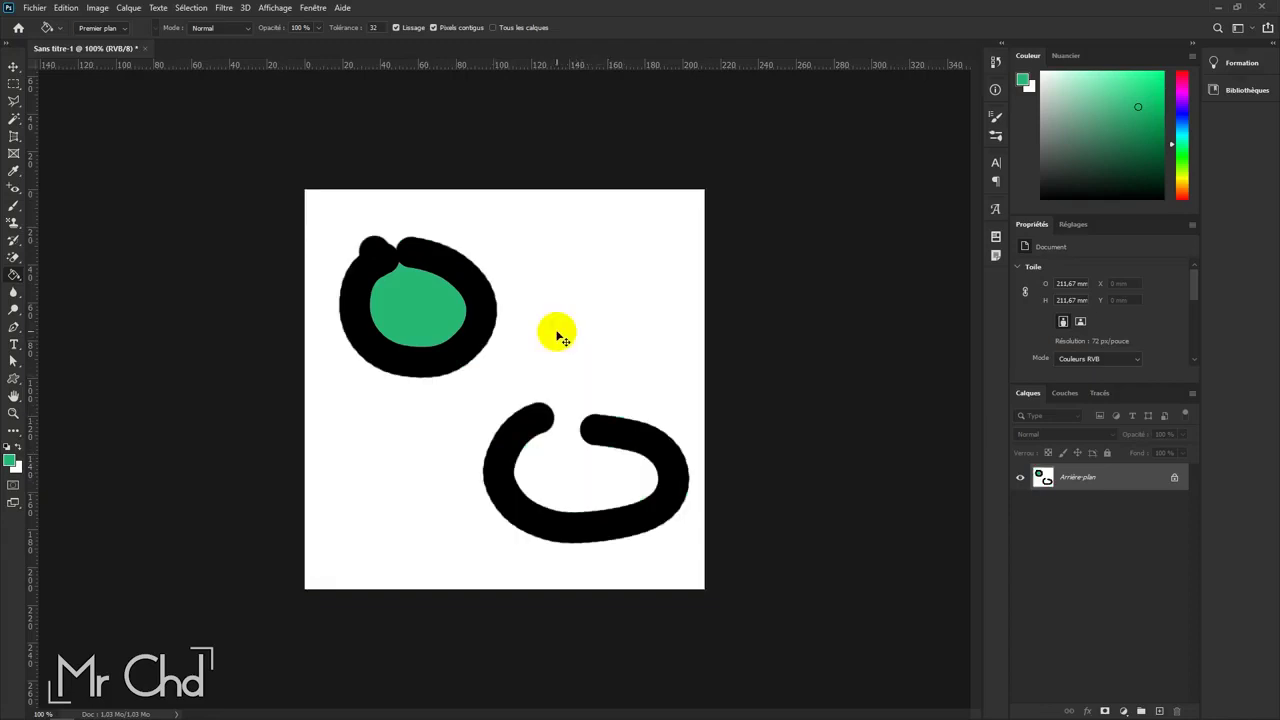
key("ctrl+z")
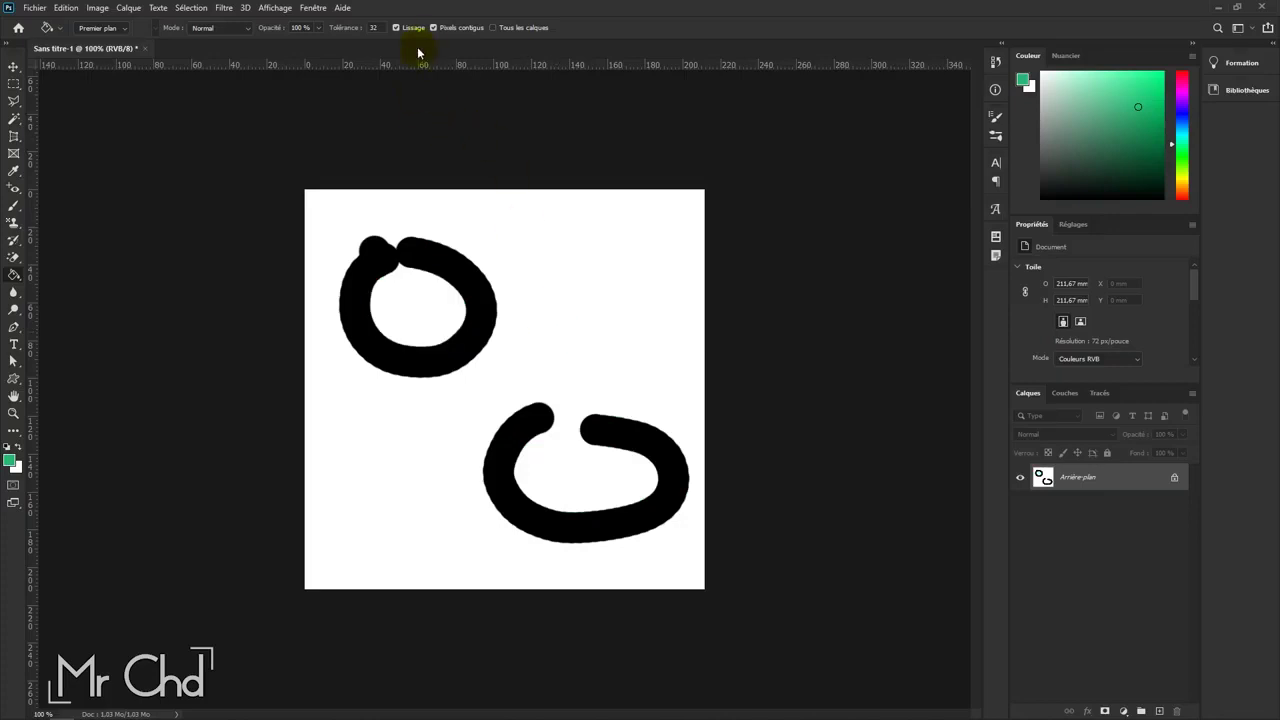
left_click(524, 250)
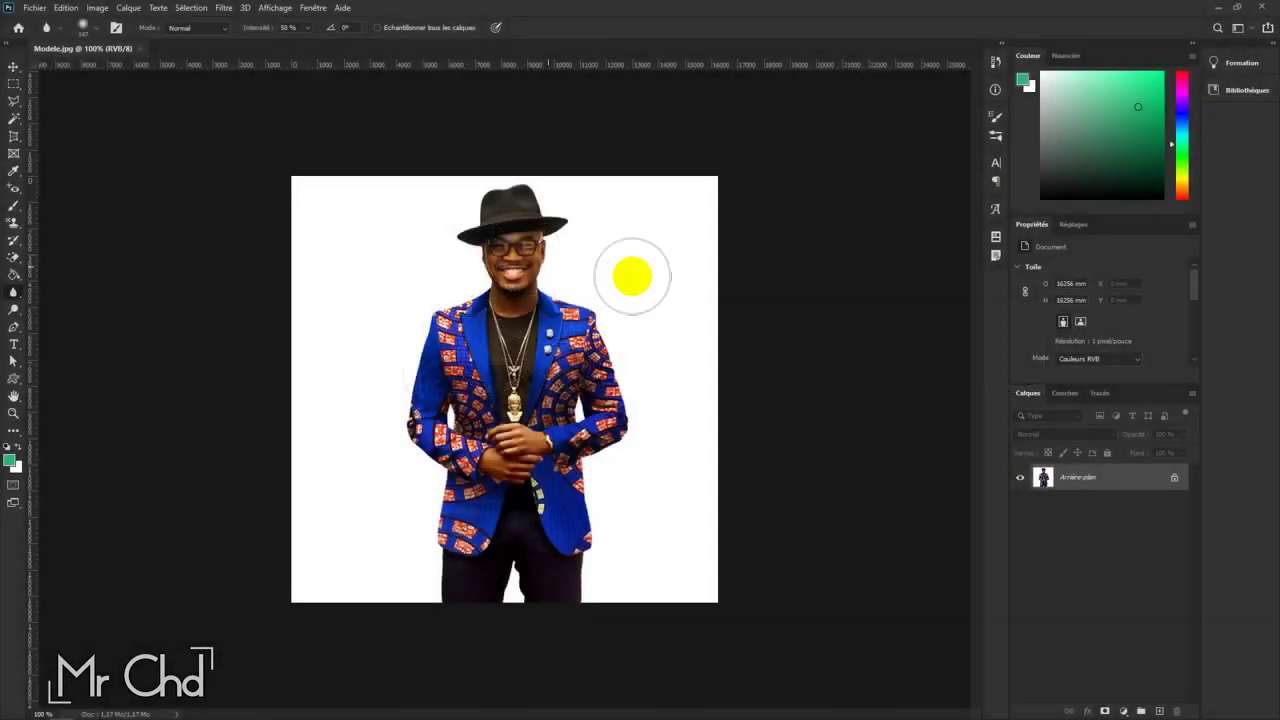
Step: Start blurring the man's face and set the Blur intensity to 50%
left_click(367, 273)
left_click_drag(486, 272, 504, 270)
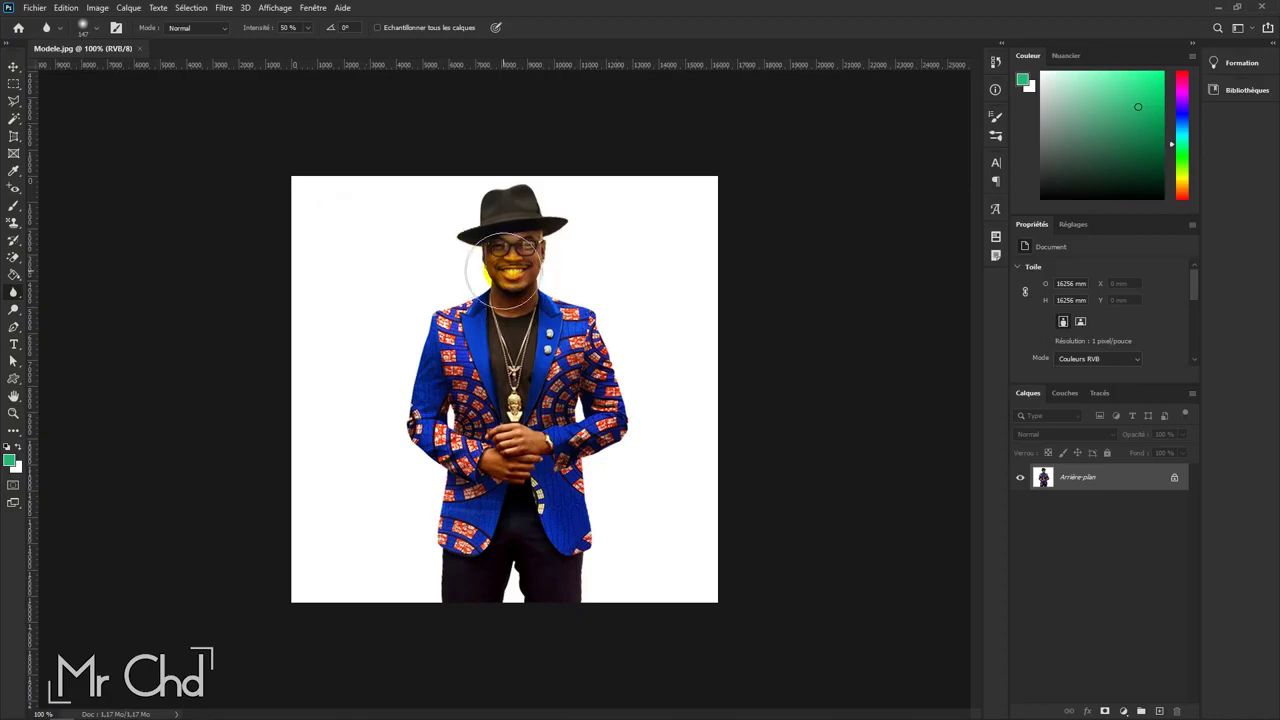
left_click(404, 207)
left_click(46, 27)
left_click(309, 30)
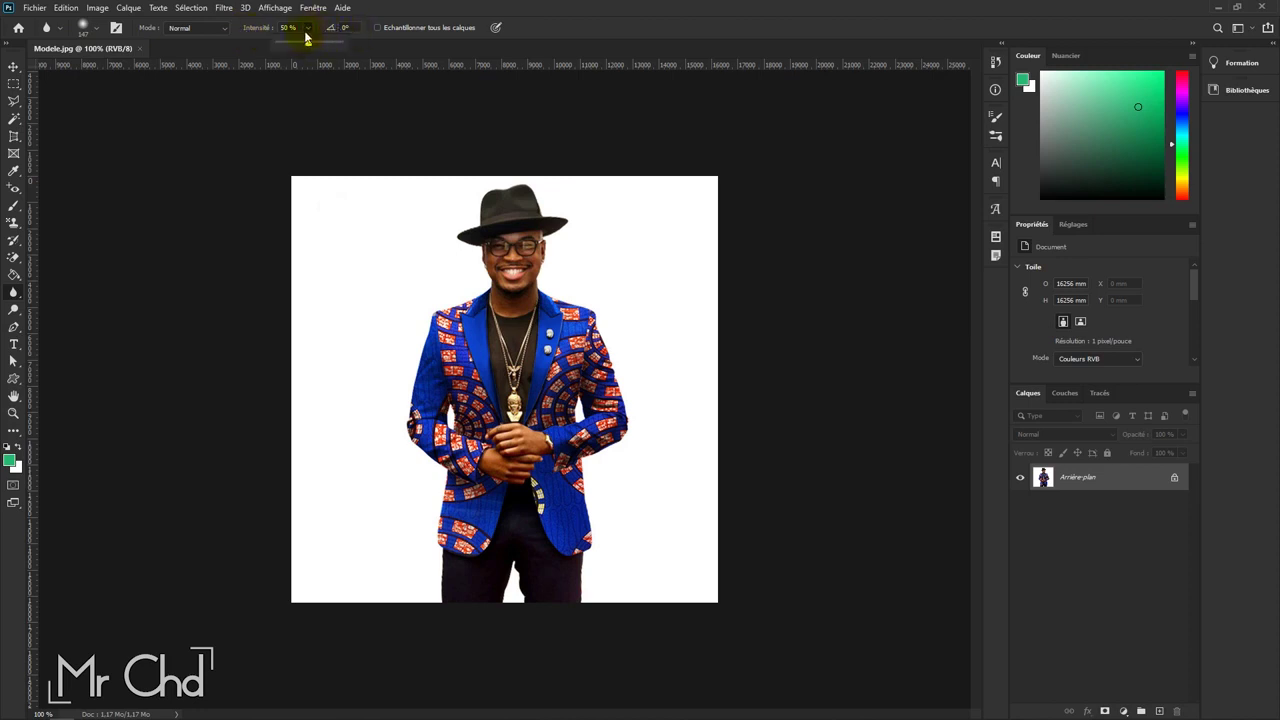
left_click_drag(460, 272, 512, 245)
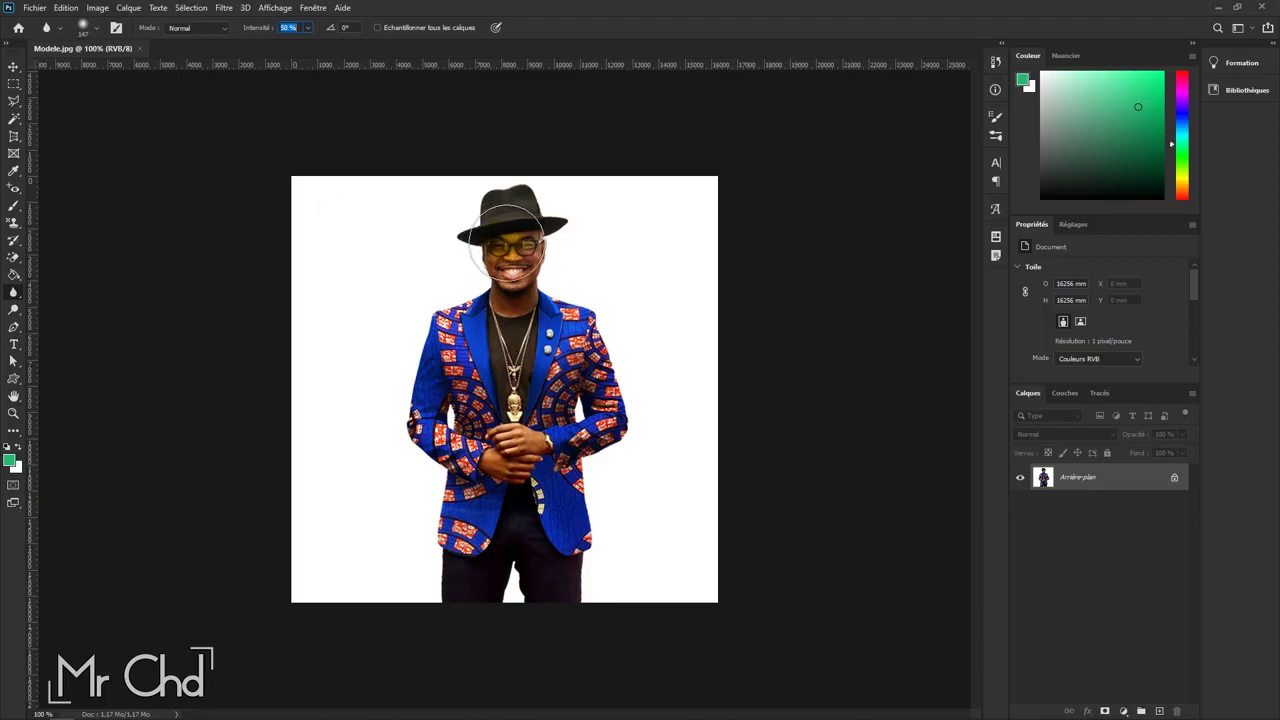
Step: Resize the blur brush to fit the face and blur across the whole face
right_click(512, 245, "alt")
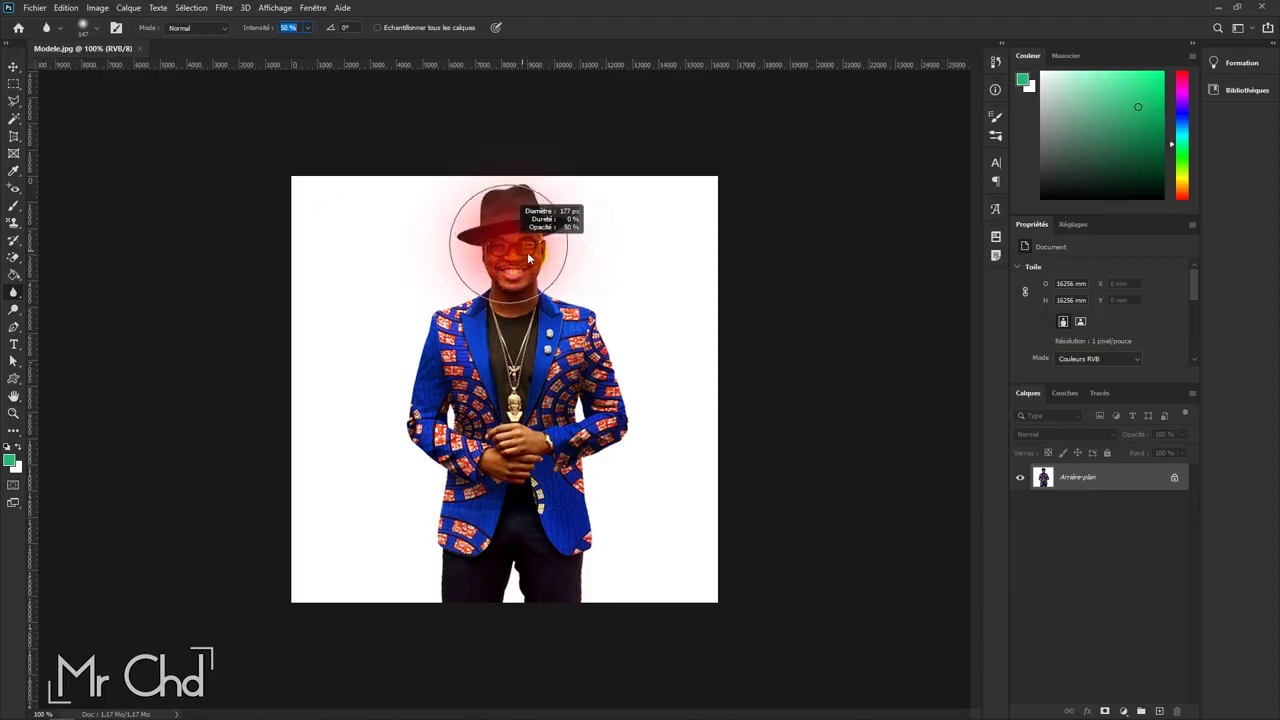
left_click_drag(525, 250, 517, 255)
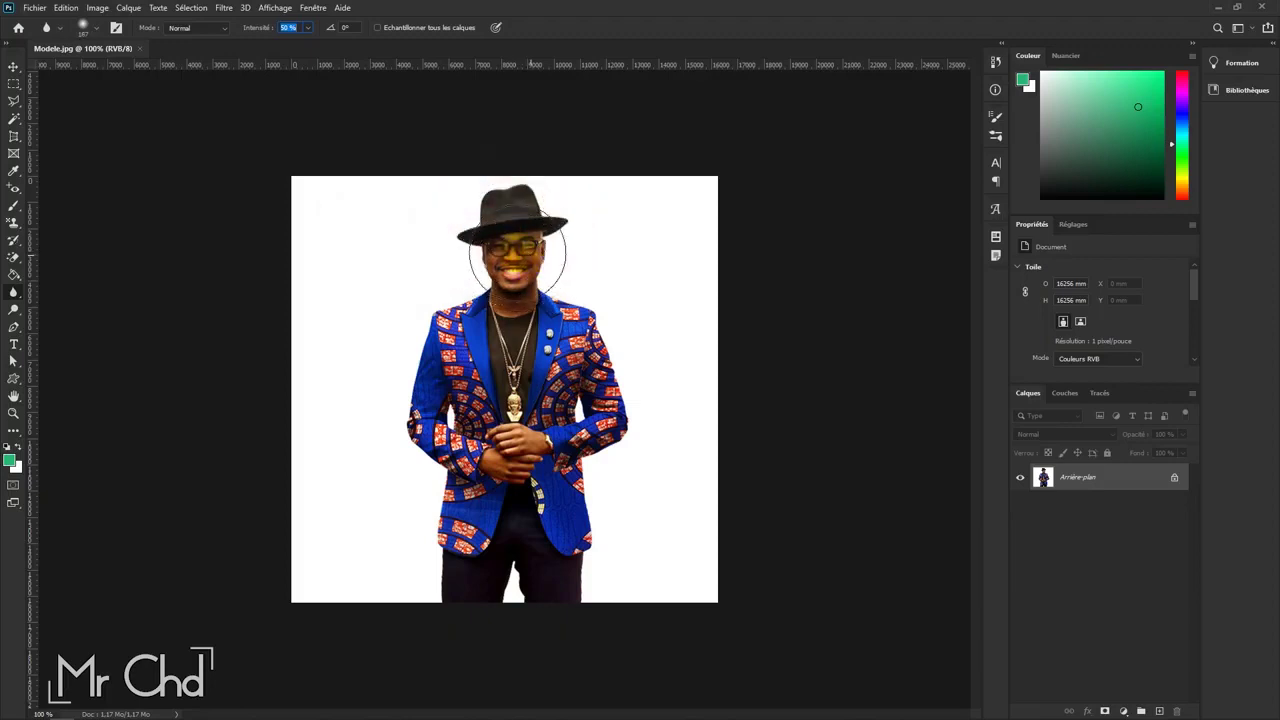
mouse_move(457, 214)
left_mouse_down()
mouse_move(490, 257)
mouse_move(482, 270)
left_mouse_up()
left_click_drag(314, 271, 515, 262)
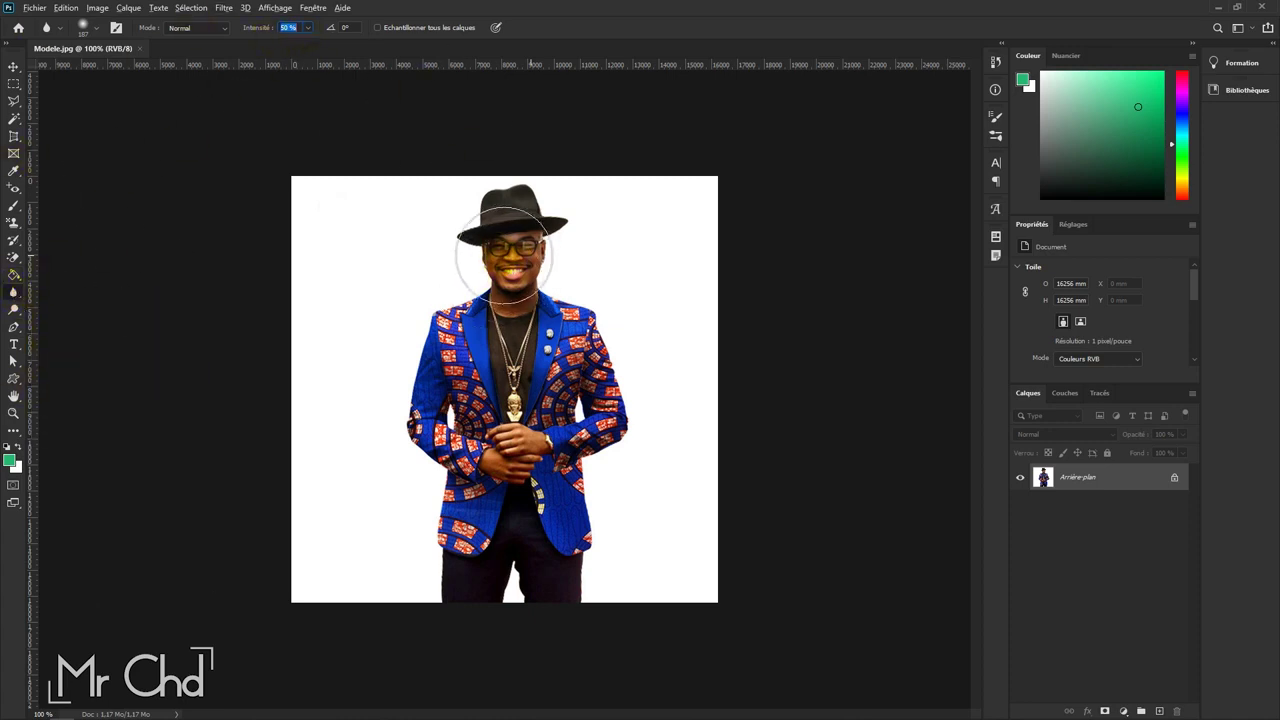
left_click(483, 262)
left_click_drag(478, 255, 483, 276)
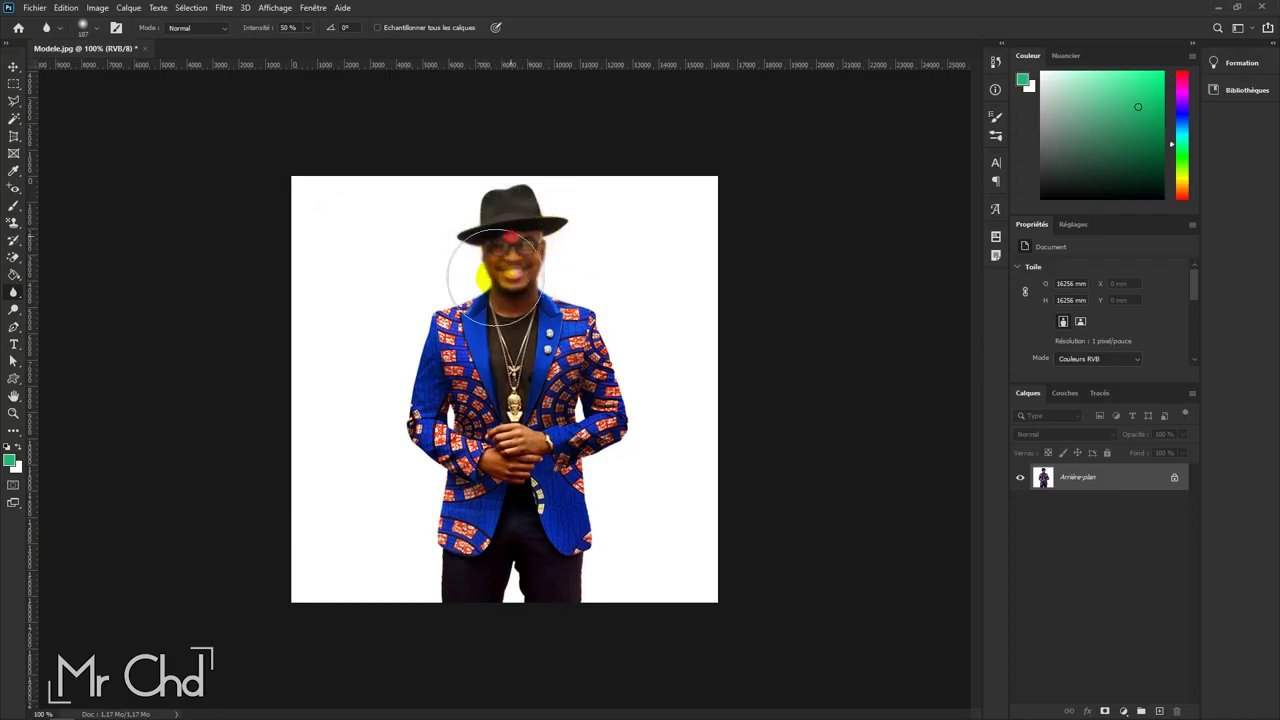
mouse_move(571, 234)
left_mouse_down()
mouse_move(503, 243)
mouse_move(500, 280)
mouse_move(346, 308)
left_mouse_up()
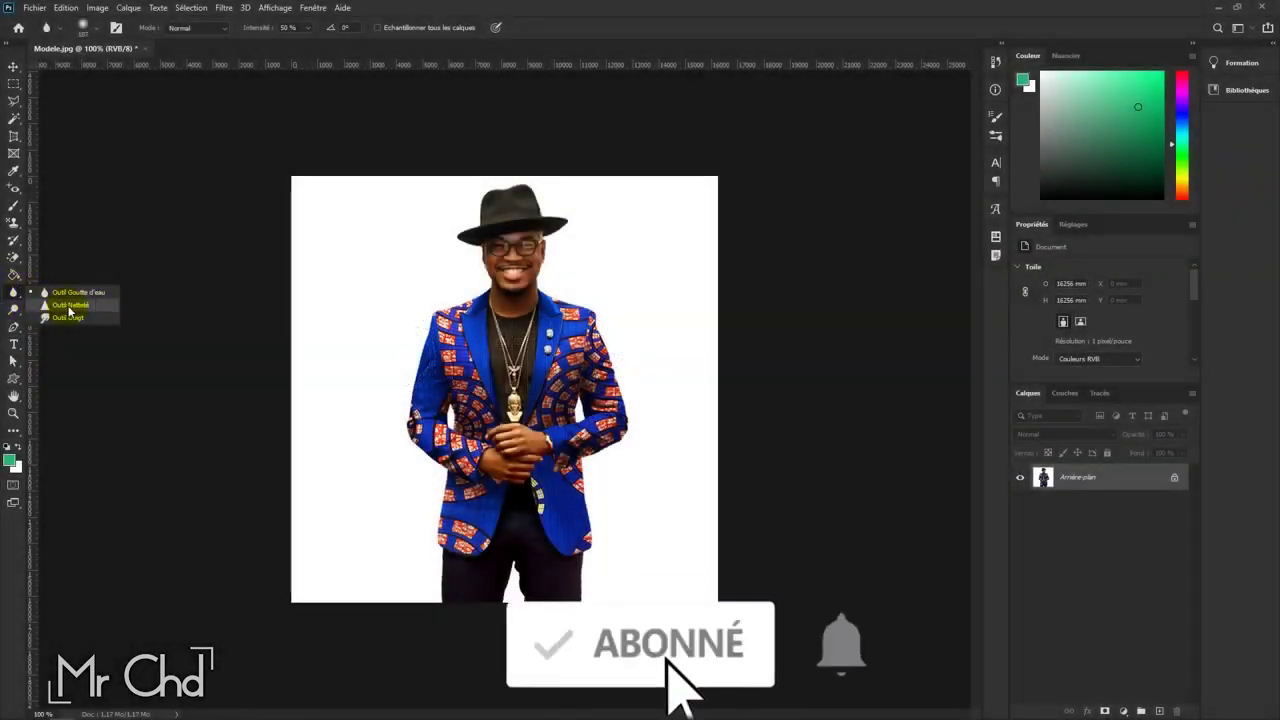
Step: Sharpen the glasses, cheek, hat brim and face with Outil Netteté, zoomed in
left_click(68, 305)
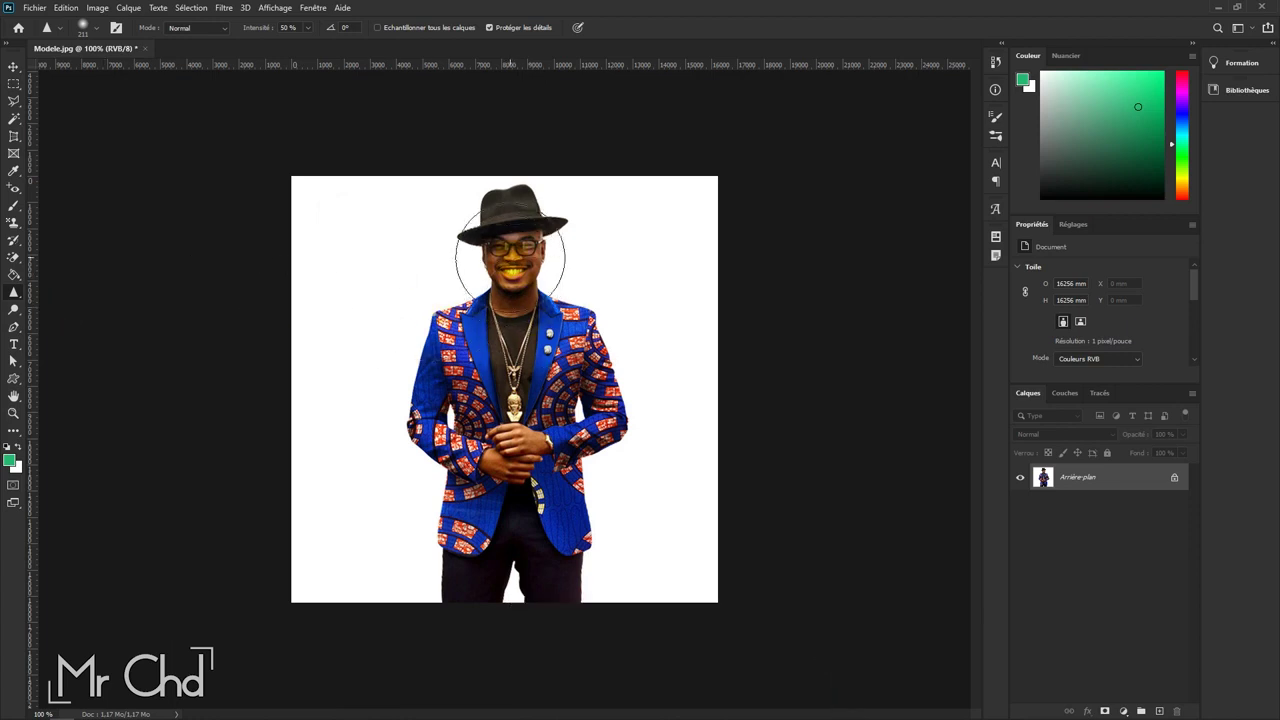
mouse_move(510, 257)
left_mouse_down()
mouse_move(526, 238)
mouse_move(478, 214)
left_mouse_up()
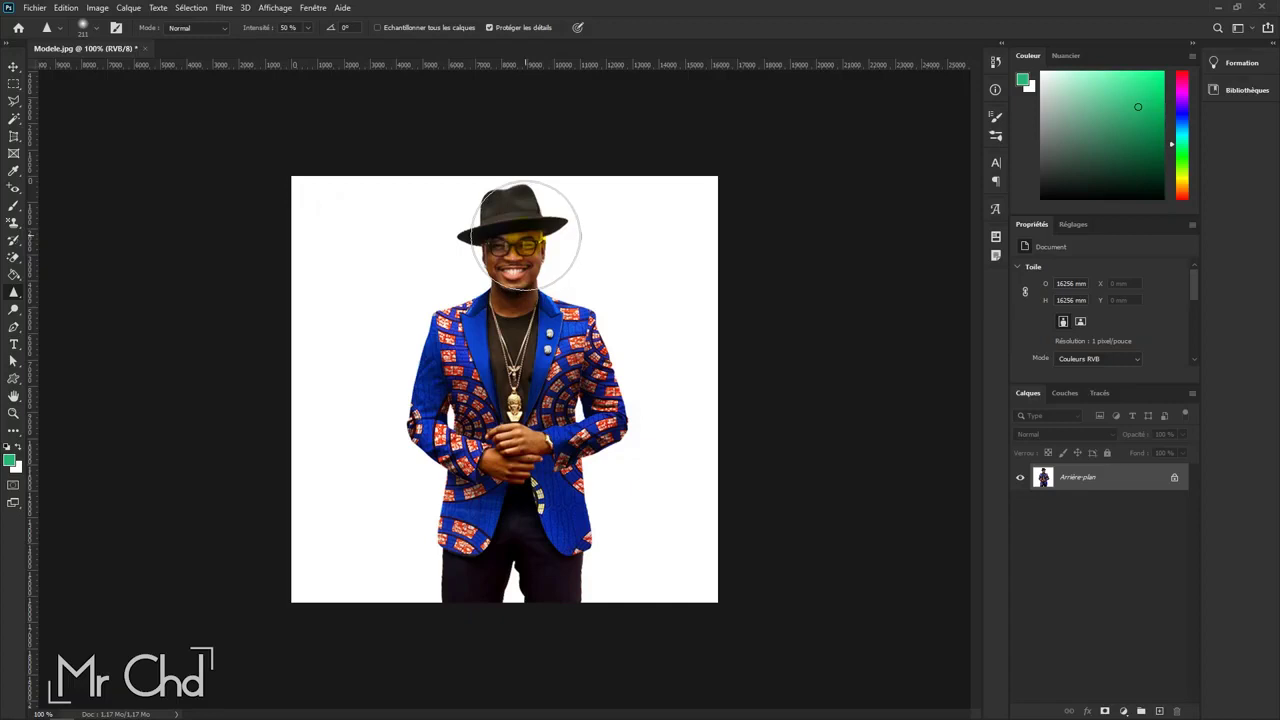
key("ctrl+plus")
scroll(502, 222, "up", 1)
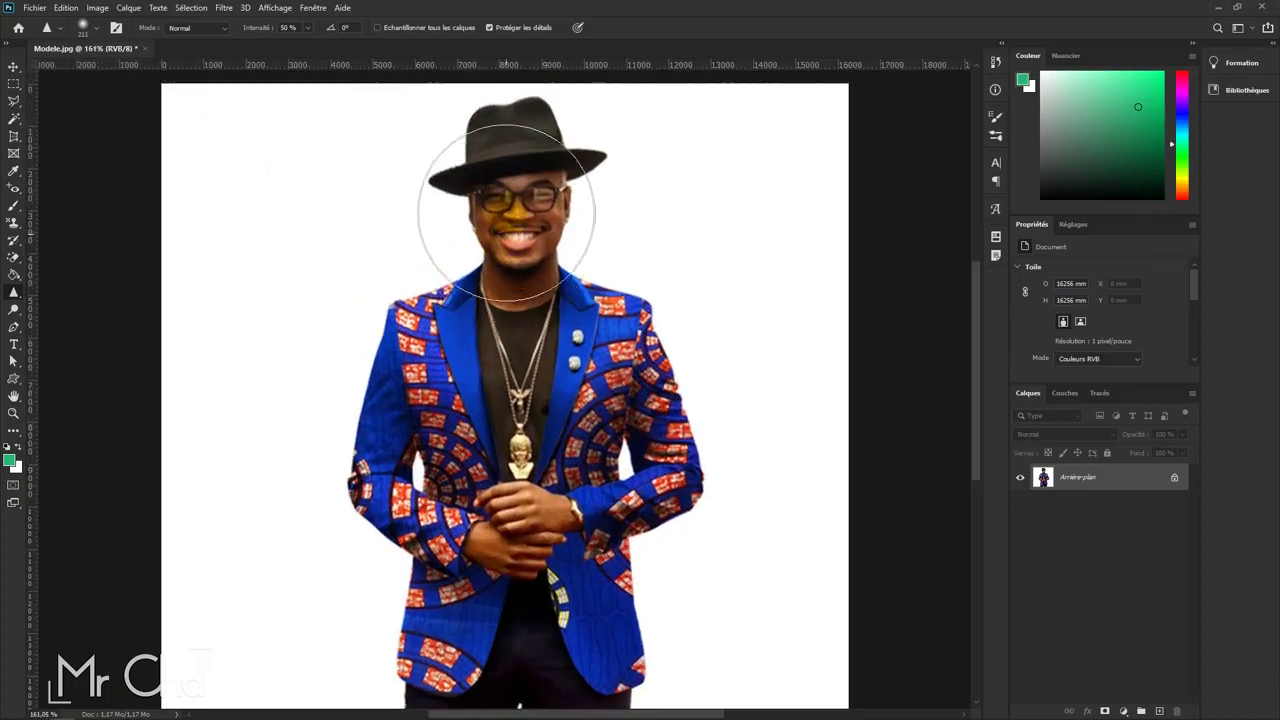
scroll(506, 216, "up", 1)
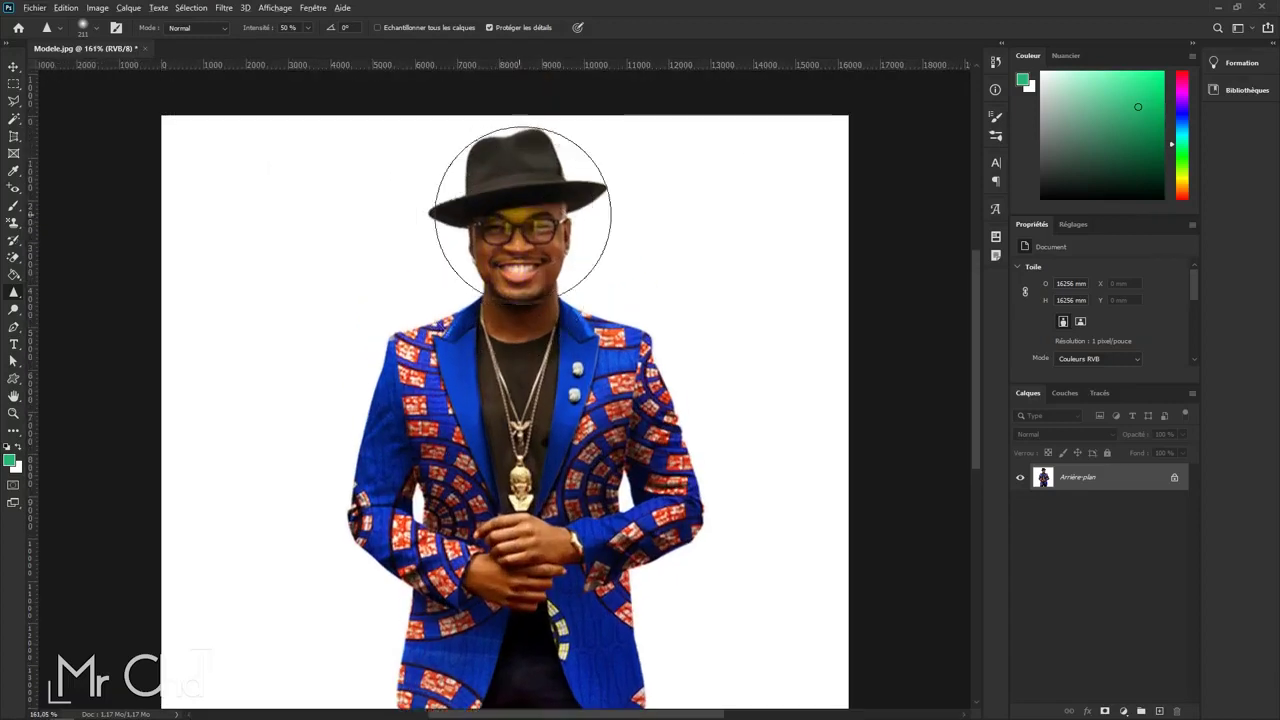
left_click_drag(507, 215, 475, 228)
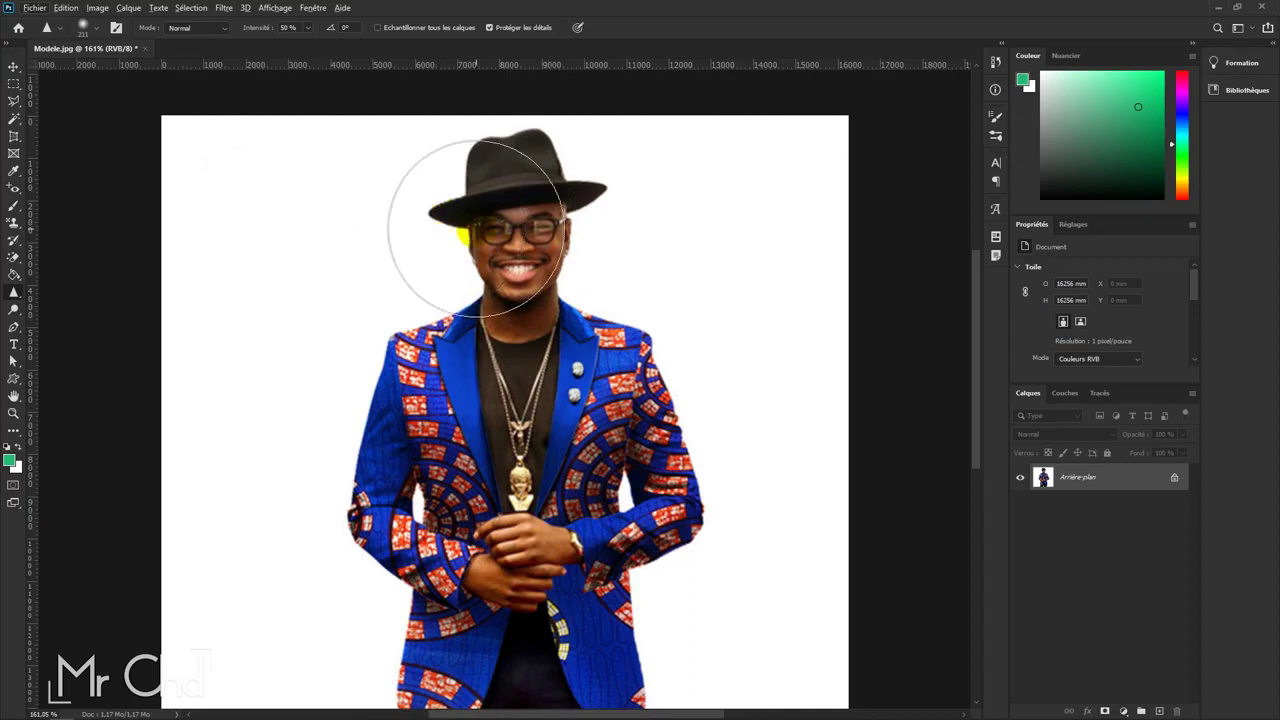
mouse_move(476, 228)
left_mouse_down()
mouse_move(523, 216)
mouse_move(471, 243)
mouse_move(474, 186)
mouse_move(504, 257)
mouse_move(460, 240)
left_mouse_up()
mouse_move(786, 286)
left_mouse_down()
mouse_move(540, 225)
mouse_move(540, 166)
mouse_move(526, 214)
mouse_move(540, 177)
mouse_move(509, 206)
mouse_move(531, 233)
mouse_move(486, 220)
mouse_move(531, 211)
mouse_move(497, 234)
mouse_move(498, 254)
mouse_move(509, 194)
mouse_move(563, 206)
mouse_move(511, 194)
mouse_move(485, 207)
mouse_move(503, 180)
mouse_move(531, 200)
mouse_move(507, 211)
mouse_move(520, 254)
mouse_move(486, 243)
mouse_move(524, 288)
mouse_move(505, 218)
left_mouse_up()
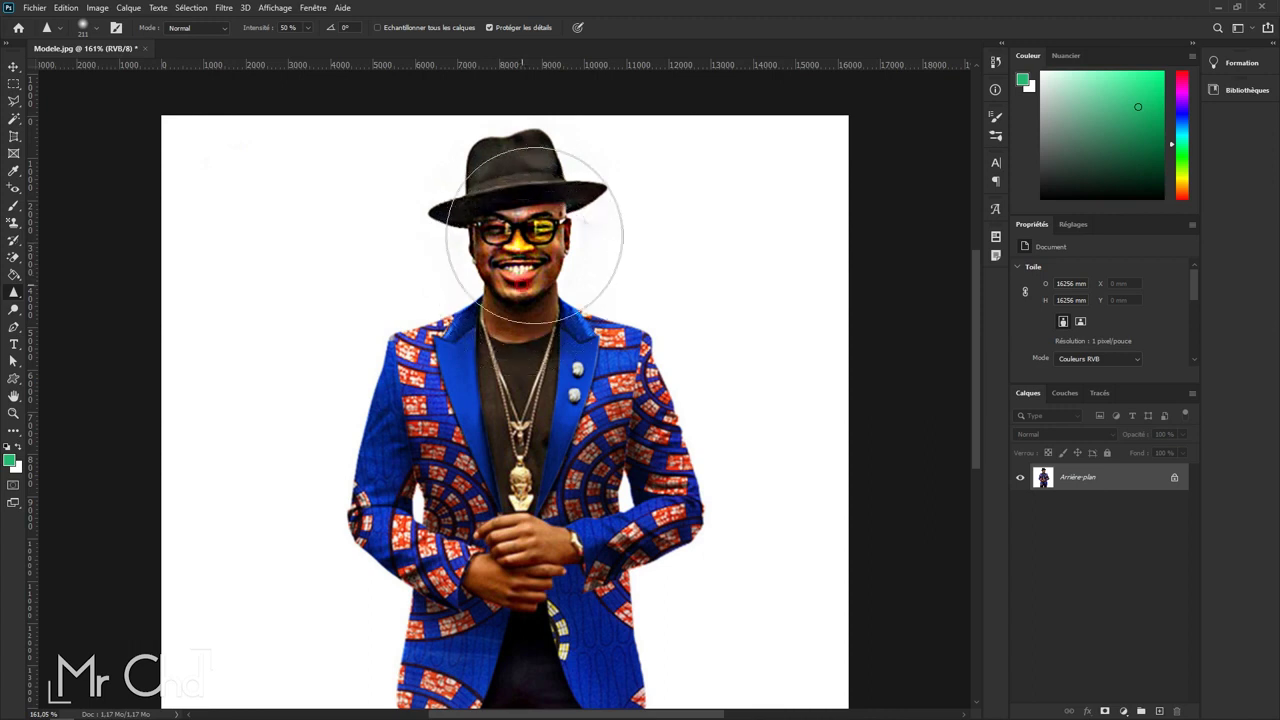
left_click_drag(749, 323, 716, 296)
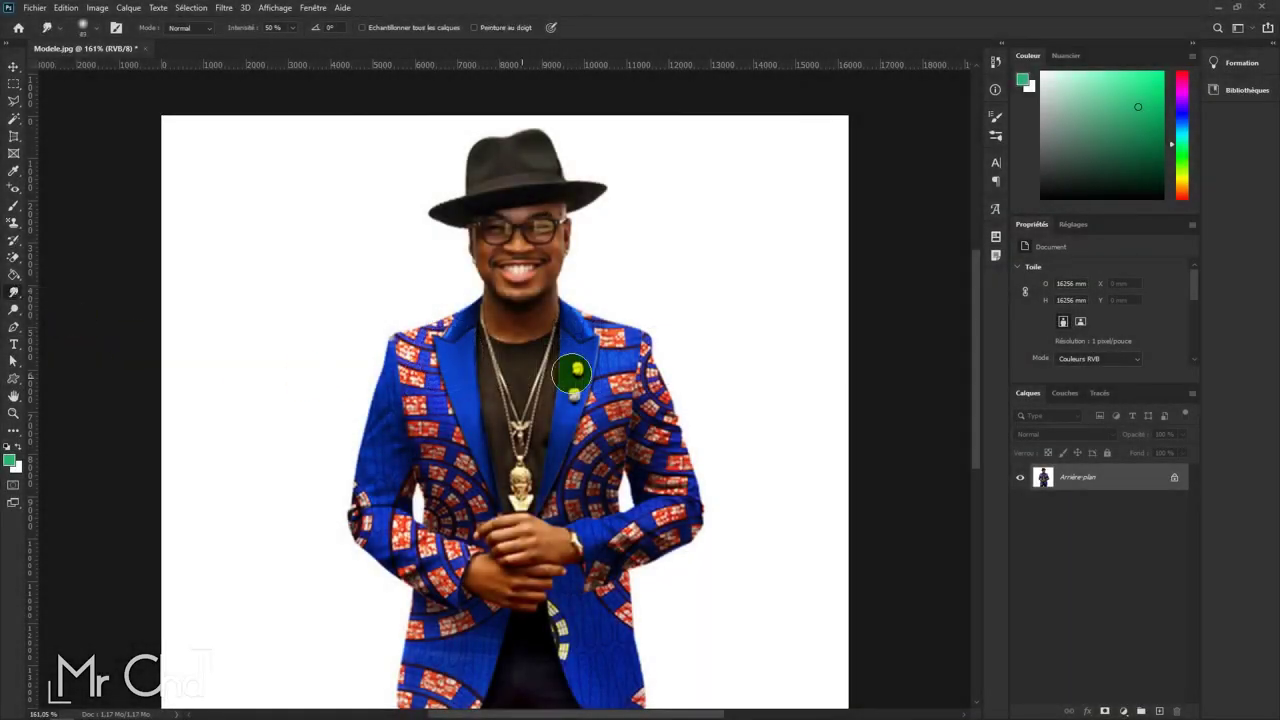
Step: Shrink the Smudge brush to about 39 px
right_click(577, 370, "alt")
left_click_drag(581, 383, 573, 391)
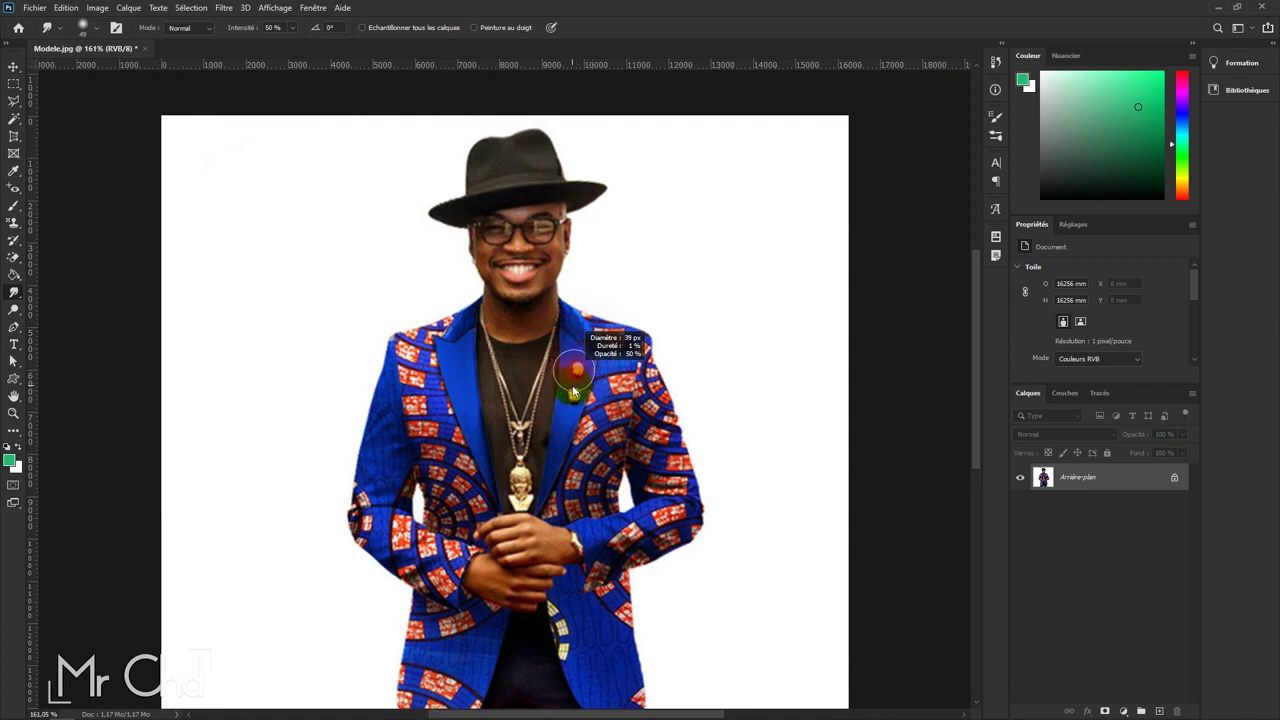
mouse_move(573, 391)
left_mouse_down()
mouse_move(630, 313)
mouse_move(646, 344)
mouse_move(643, 286)
mouse_move(636, 325)
mouse_move(646, 289)
mouse_move(598, 314)
mouse_move(651, 266)
mouse_move(606, 323)
mouse_move(656, 366)
mouse_move(651, 294)
mouse_move(631, 252)
mouse_move(626, 286)
mouse_move(622, 268)
left_mouse_up()
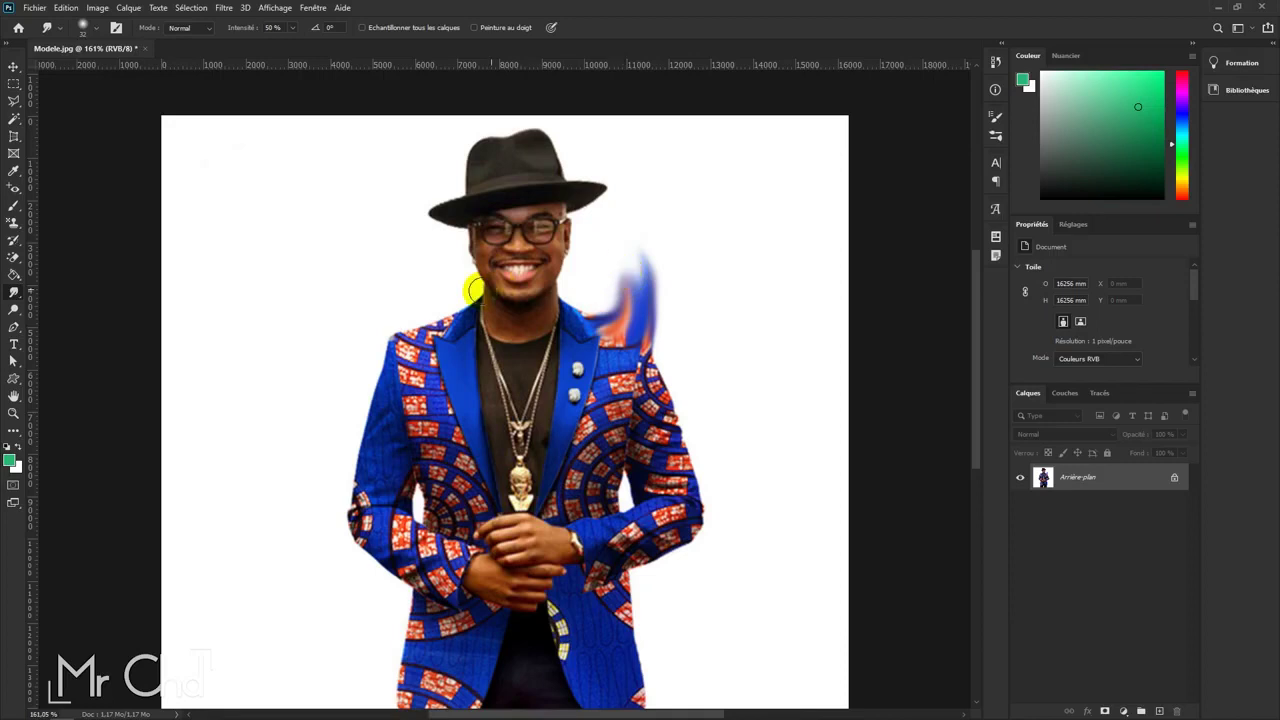
Step: Smear streaks along the left shoulder, then reveal the Dodge, Burn and Sponge tools
mouse_move(394, 349)
left_mouse_down()
mouse_move(401, 286)
mouse_move(405, 334)
mouse_move(417, 294)
mouse_move(429, 314)
mouse_move(457, 309)
mouse_move(400, 329)
mouse_move(385, 370)
left_mouse_up()
mouse_move(396, 276)
left_mouse_down()
mouse_move(423, 306)
mouse_move(419, 295)
left_mouse_up()
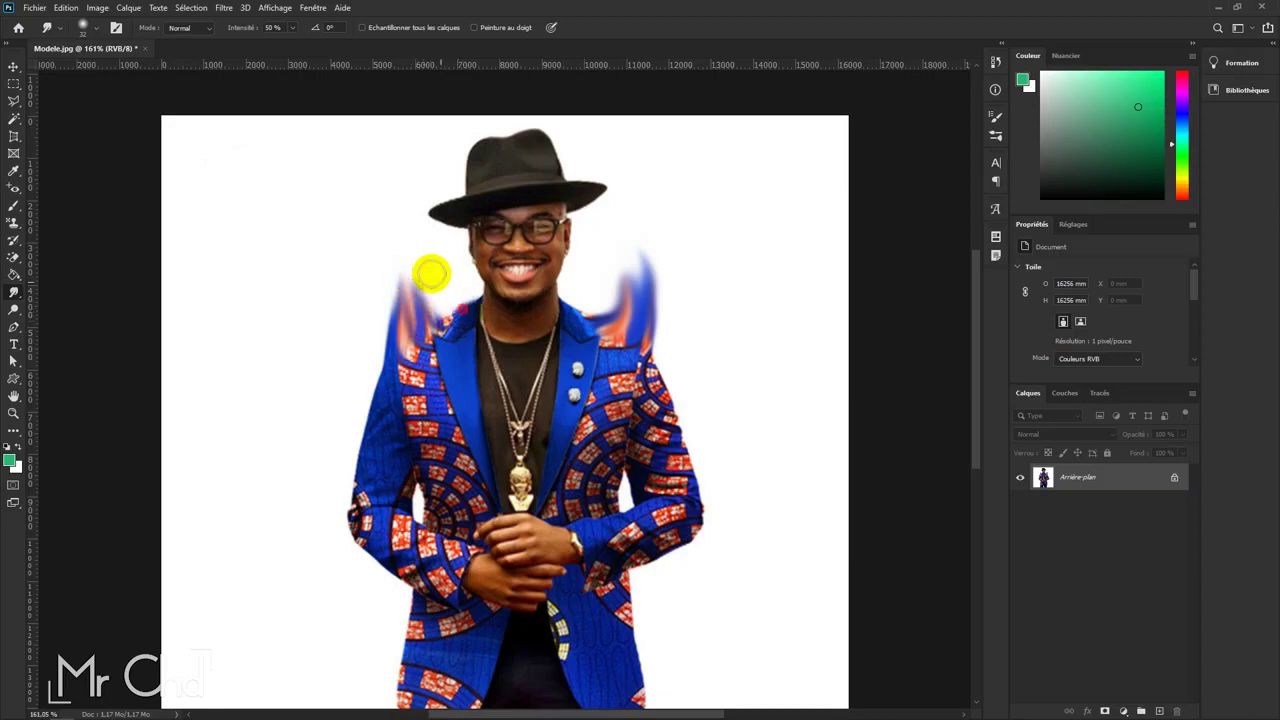
mouse_move(443, 304)
left_mouse_down()
mouse_move(410, 244)
mouse_move(428, 277)
mouse_move(423, 229)
mouse_move(433, 305)
mouse_move(369, 349)
mouse_move(426, 286)
mouse_move(426, 265)
mouse_move(430, 305)
left_mouse_up()
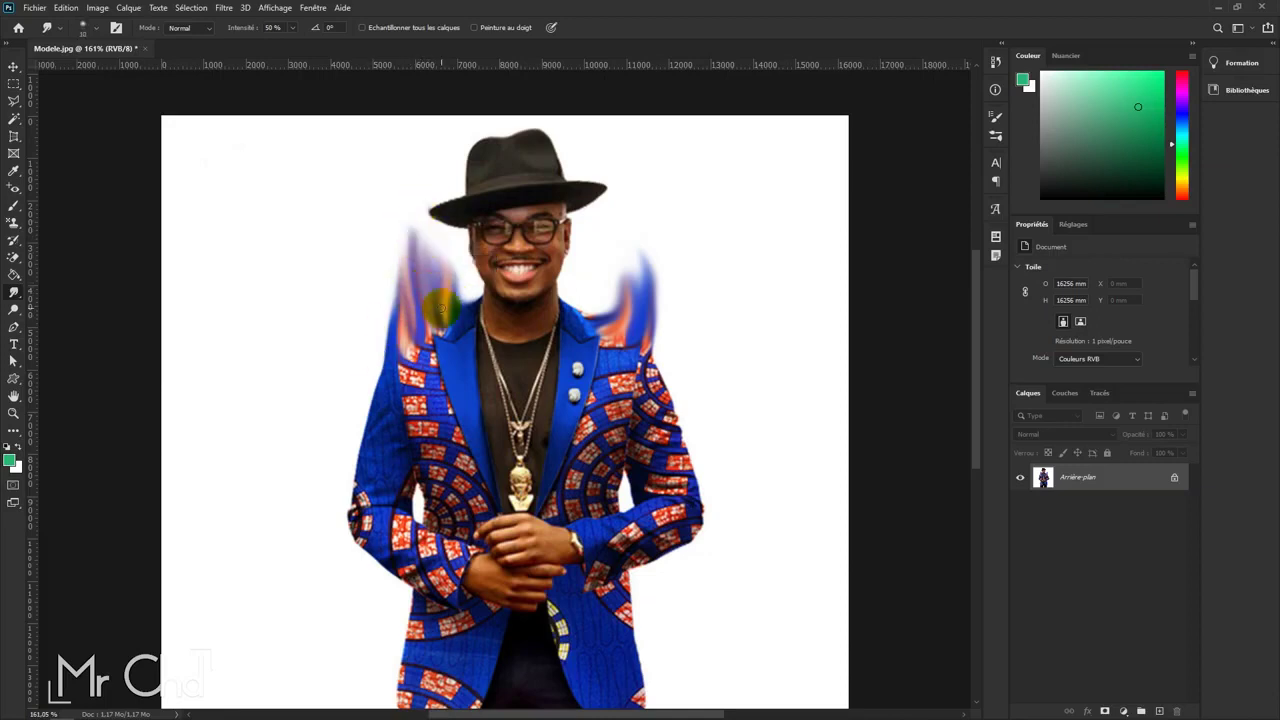
mouse_move(380, 251)
left_mouse_down()
mouse_move(381, 370)
mouse_move(390, 247)
mouse_move(334, 254)
mouse_move(388, 356)
mouse_move(275, 388)
left_mouse_up()
right_click(22, 298)
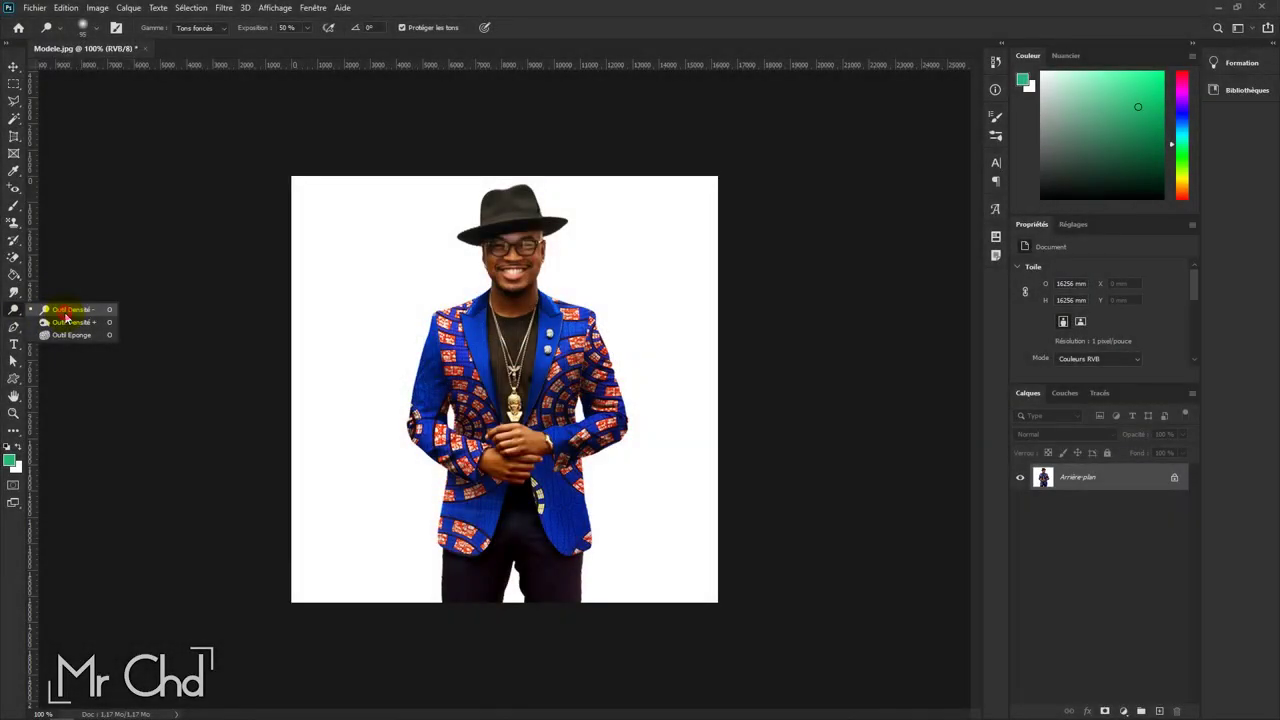
Step: Test the Dodge tool on the collar, then set Gamme to Tons foncés
left_click(66, 314)
left_click_drag(423, 343, 499, 315)
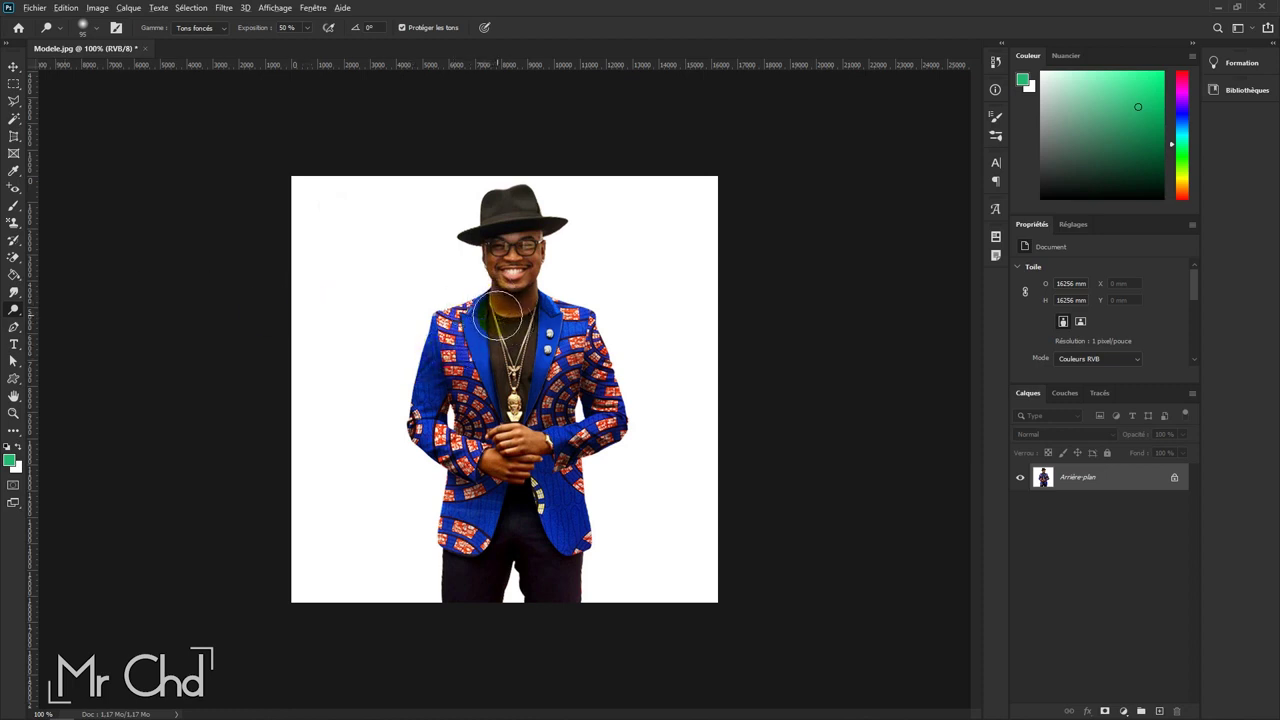
key("ctrl+z")
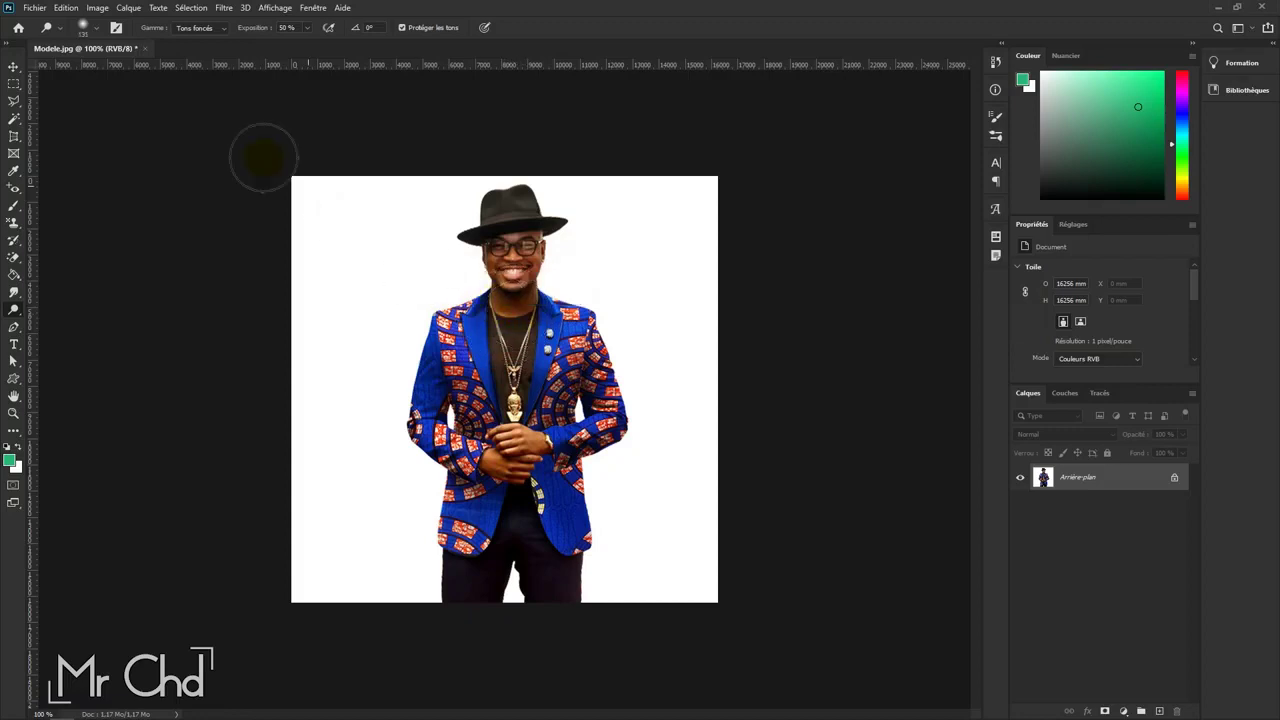
left_click(217, 30)
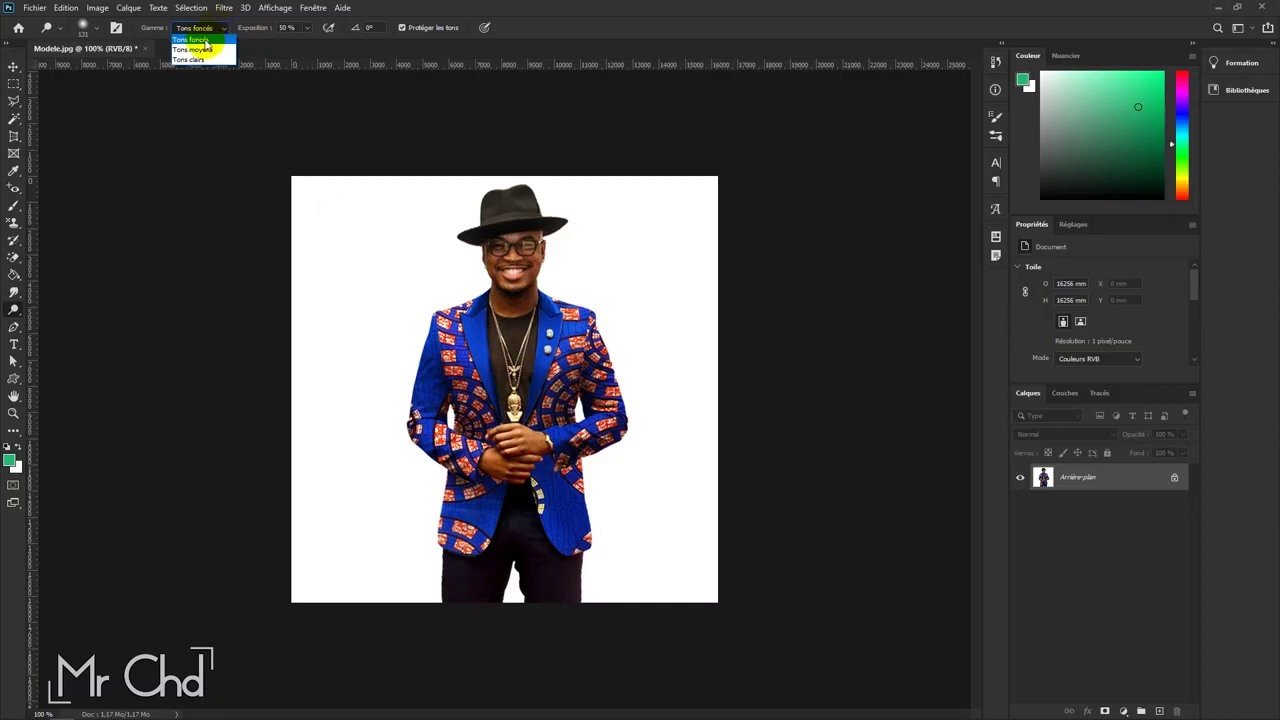
left_click(200, 40)
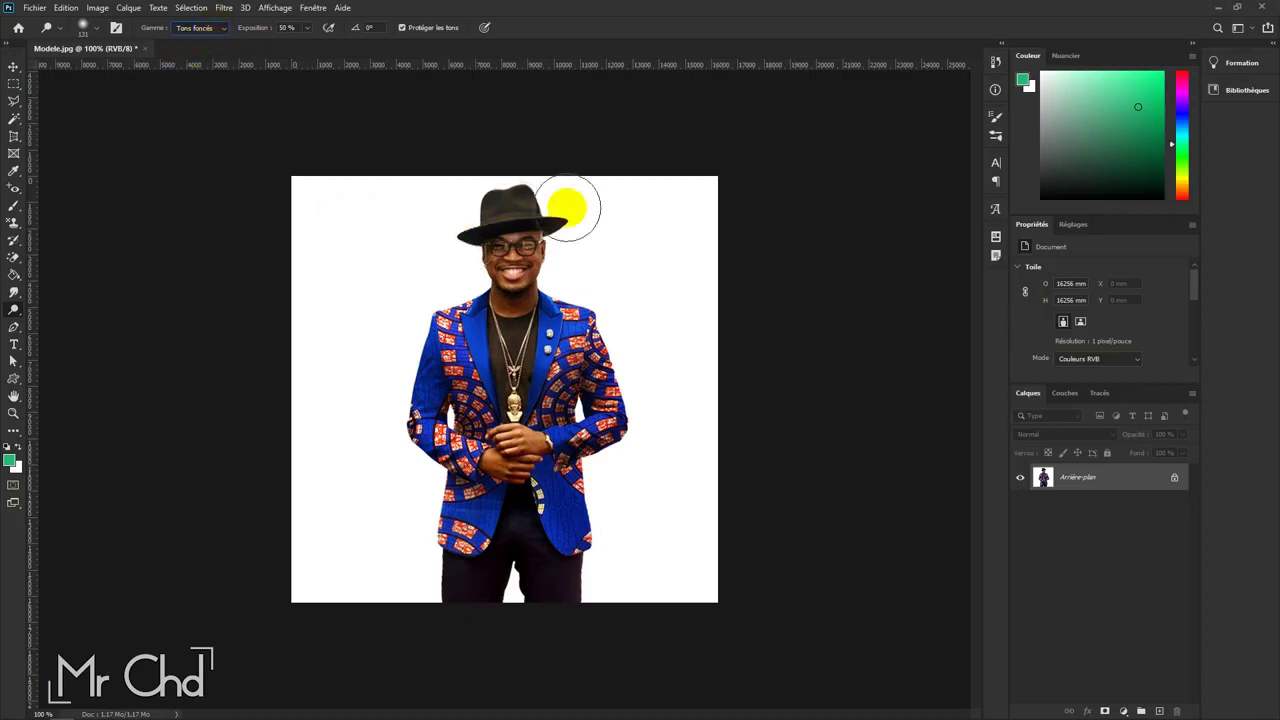
Step: Shrink the Dodge brush and test lightening the hat crown and brim, then undo
right_click(547, 216, "alt")
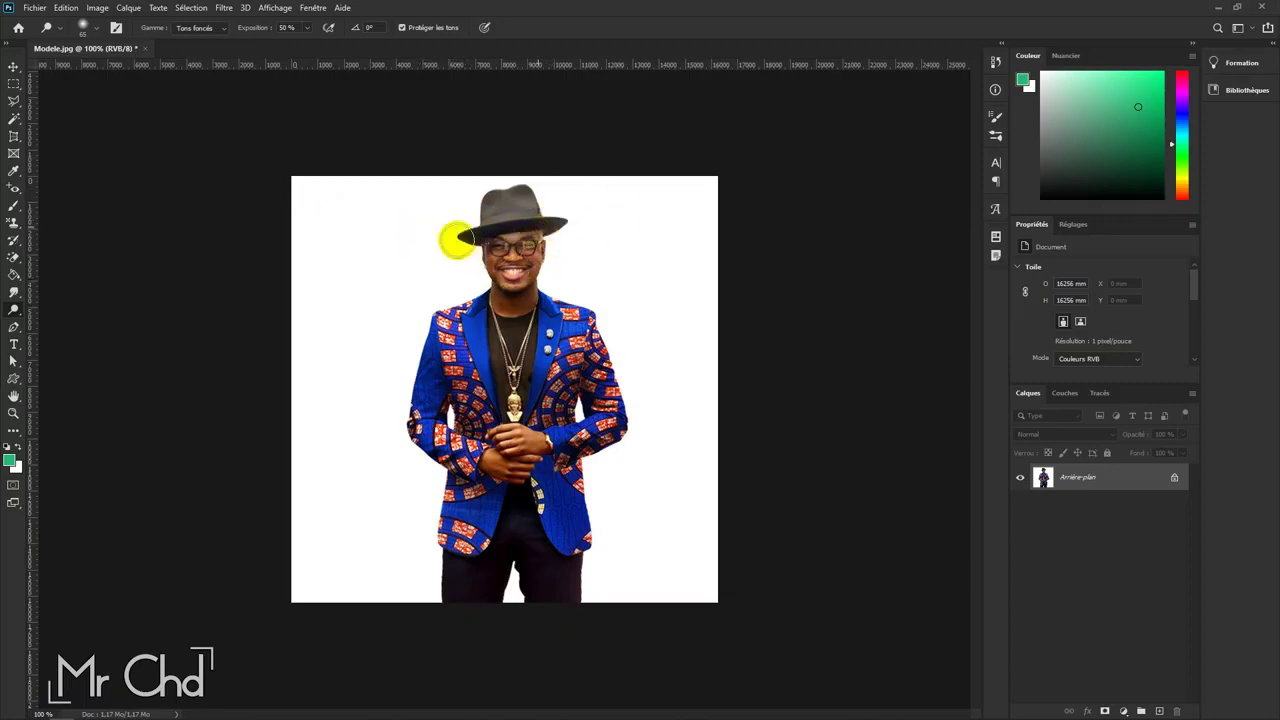
scroll(499, 195, "up", 3)
scroll(499, 197, "down", 3)
scroll(499, 205, "down", 1)
scroll(498, 214, "up", 1)
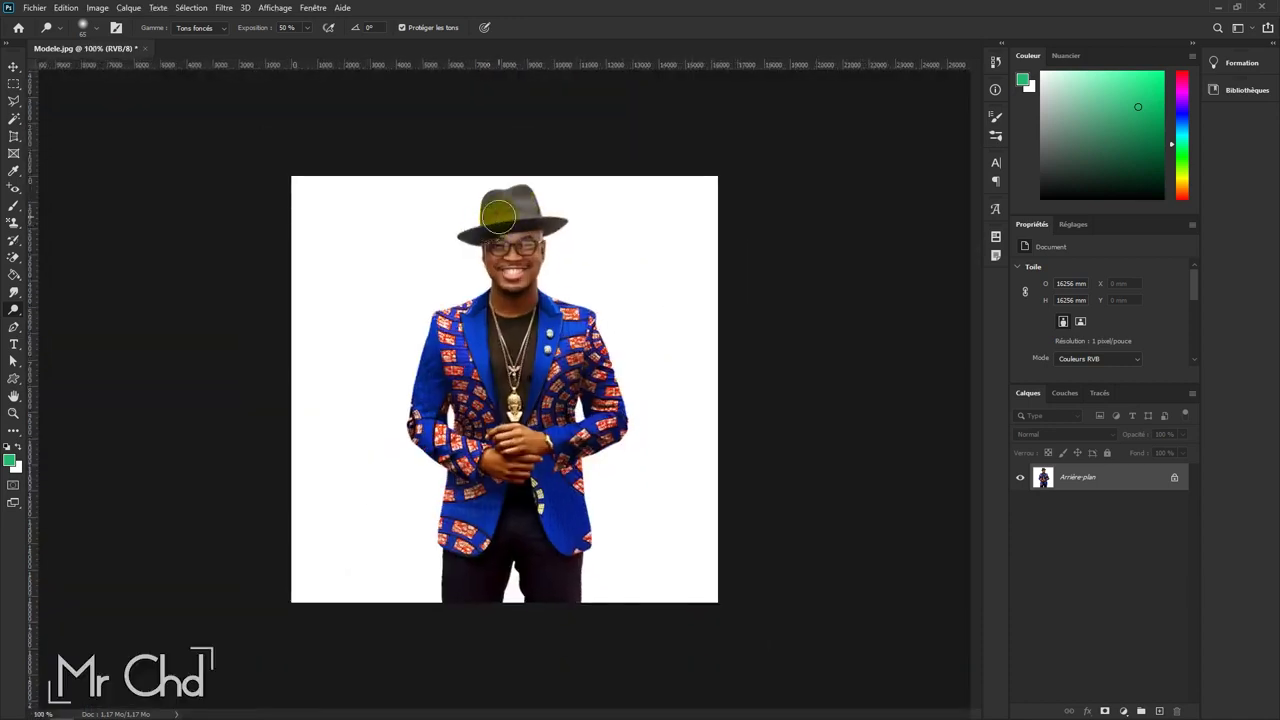
left_click_drag(499, 220, 517, 203)
key("ctrl+z")
key("ctrl+z")
key("ctrl+z")
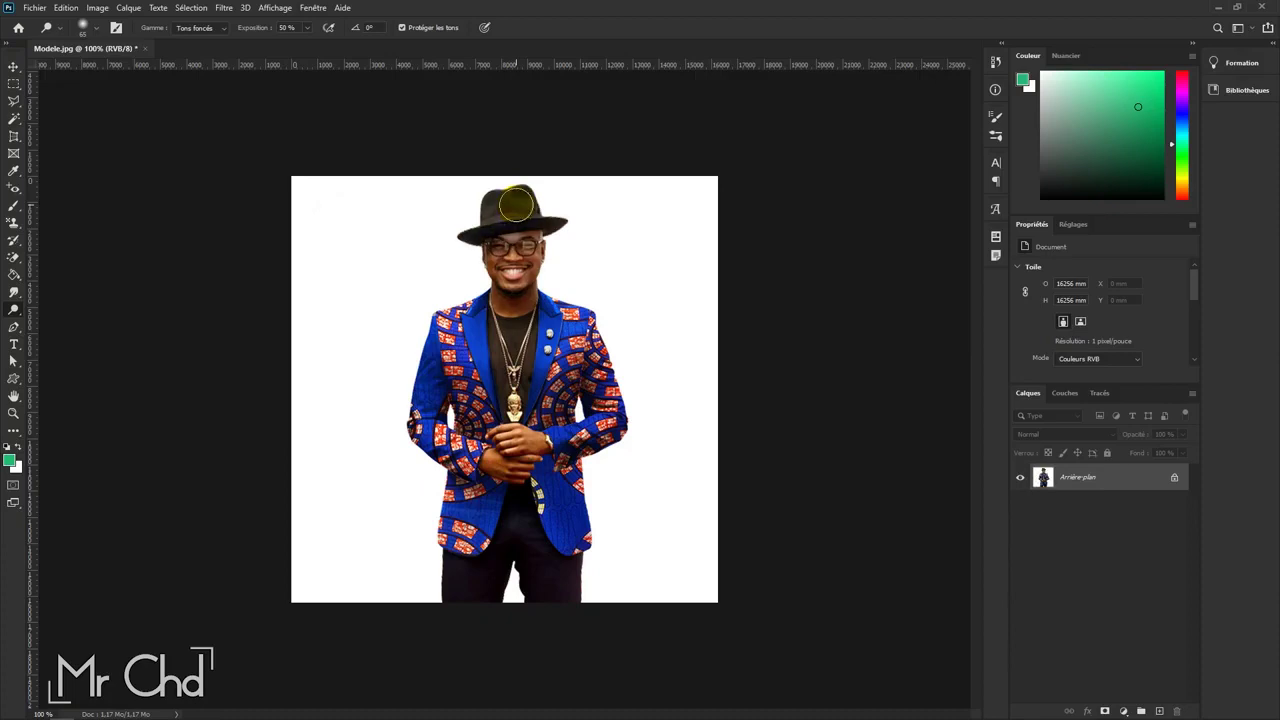
Step: Set Gamme to Tons moyens and lighten the man's face
left_click(195, 27)
left_click(200, 41)
left_click(620, 251)
left_click(505, 262)
Step: Set Gamme to Tons clairs and lighten the background by the left sleeve and the hands
left_click(195, 27)
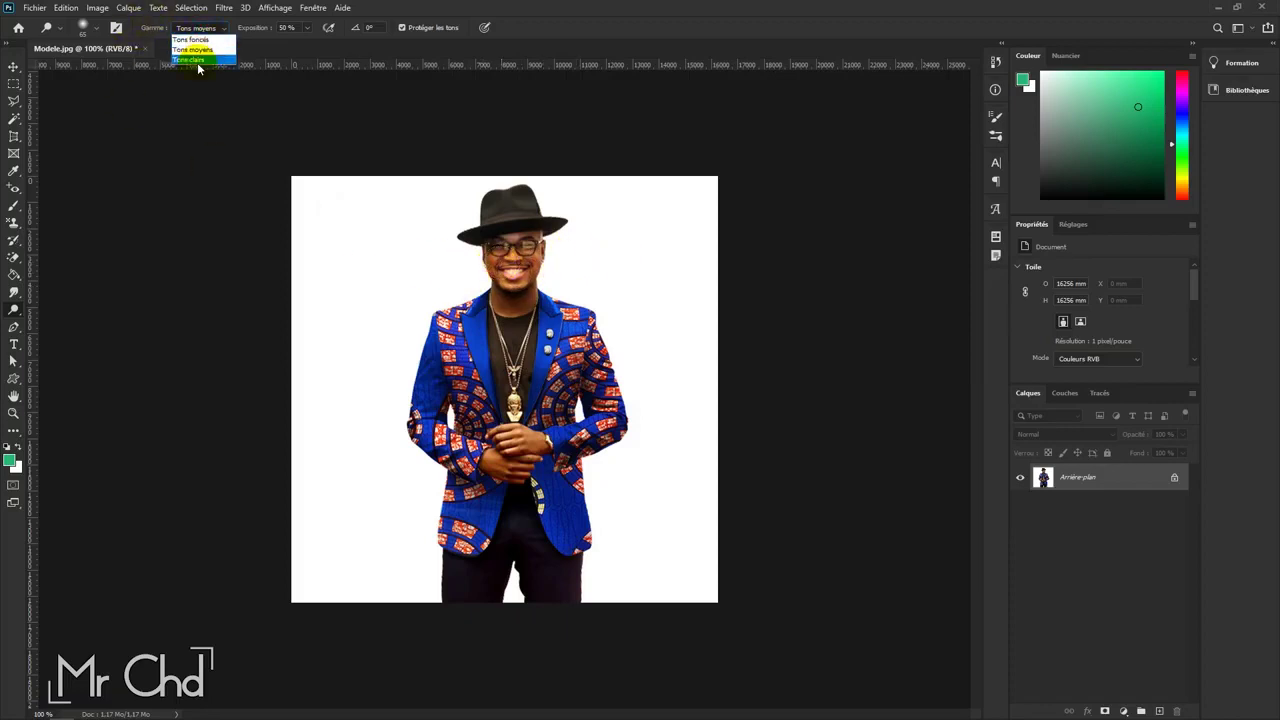
left_click(208, 58)
left_click(448, 298)
left_click(371, 294)
left_click(357, 360)
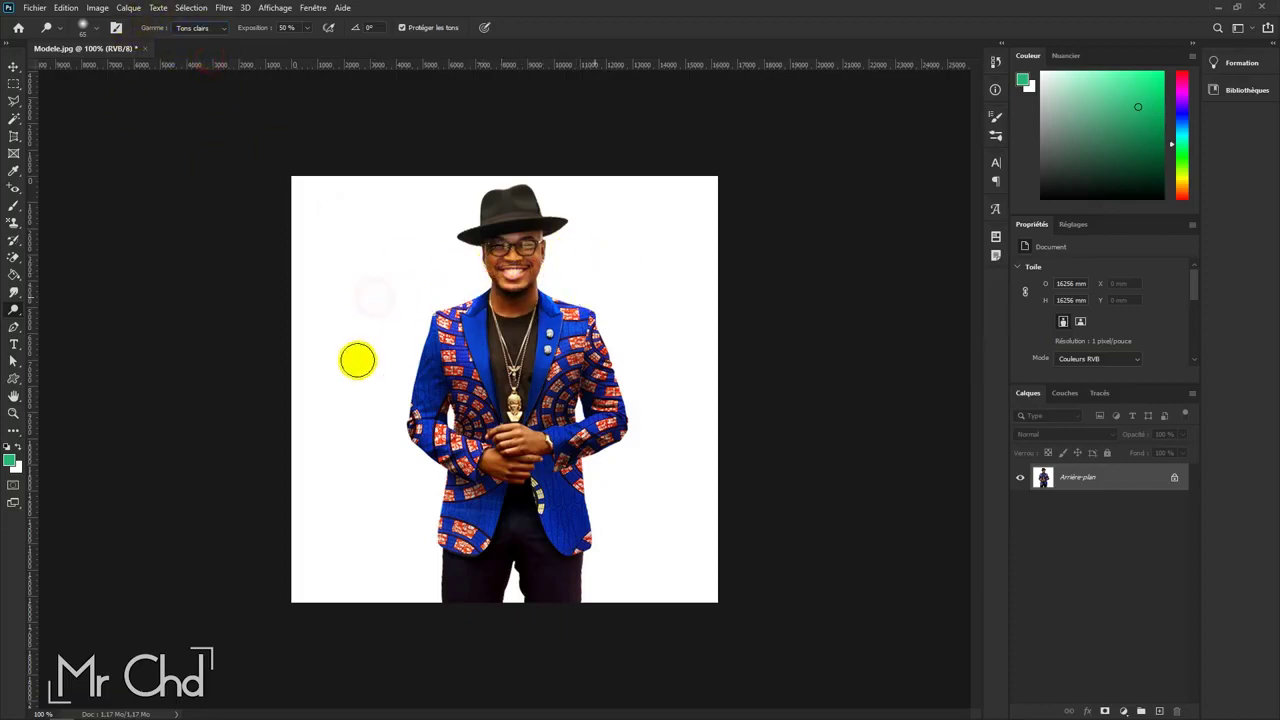
left_click(356, 448)
left_click(651, 489)
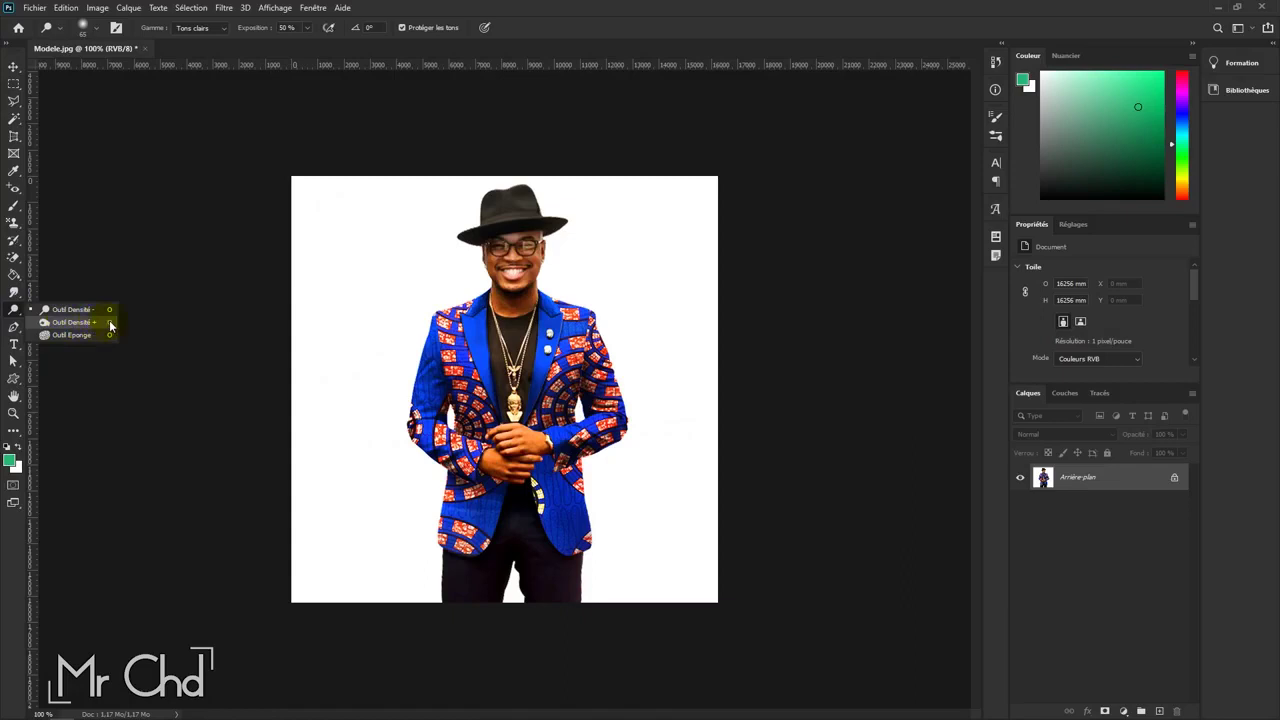
Step: Darken the hat and left lapel with the Burn tool set to Tons foncés
left_click(107, 322)
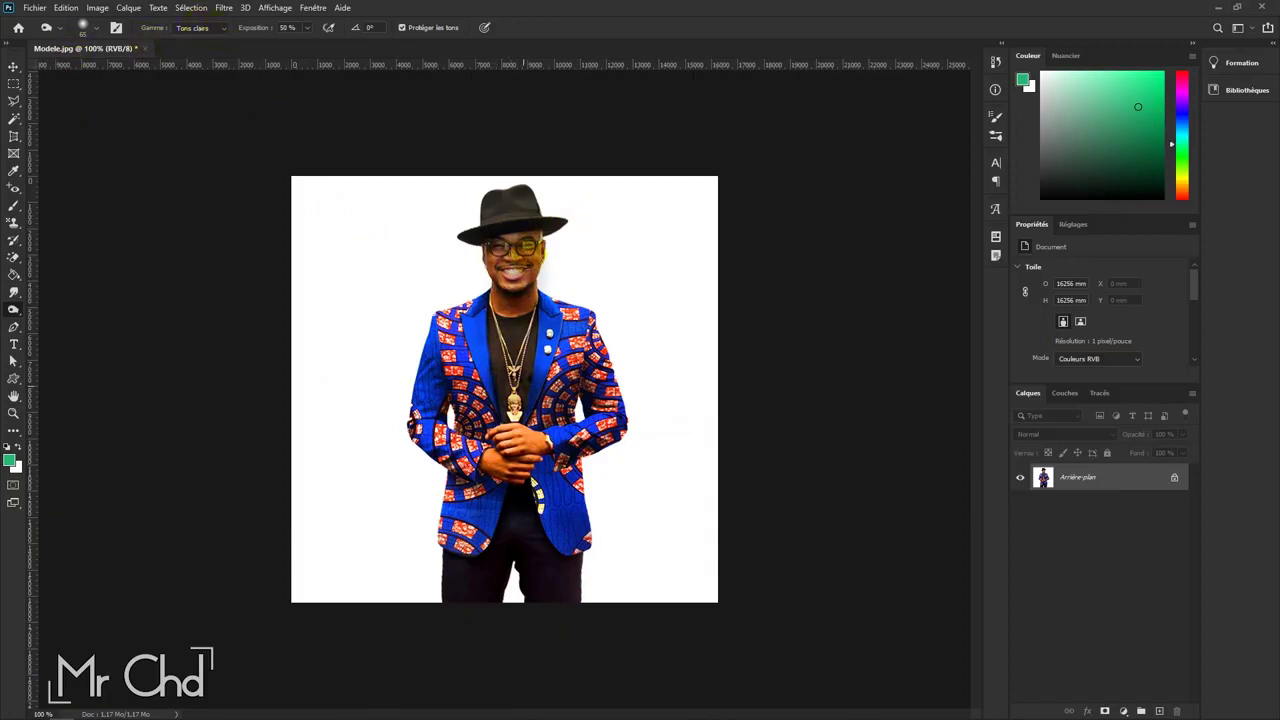
mouse_move(570, 330)
left_mouse_down()
mouse_move(605, 375)
mouse_move(448, 357)
left_mouse_up()
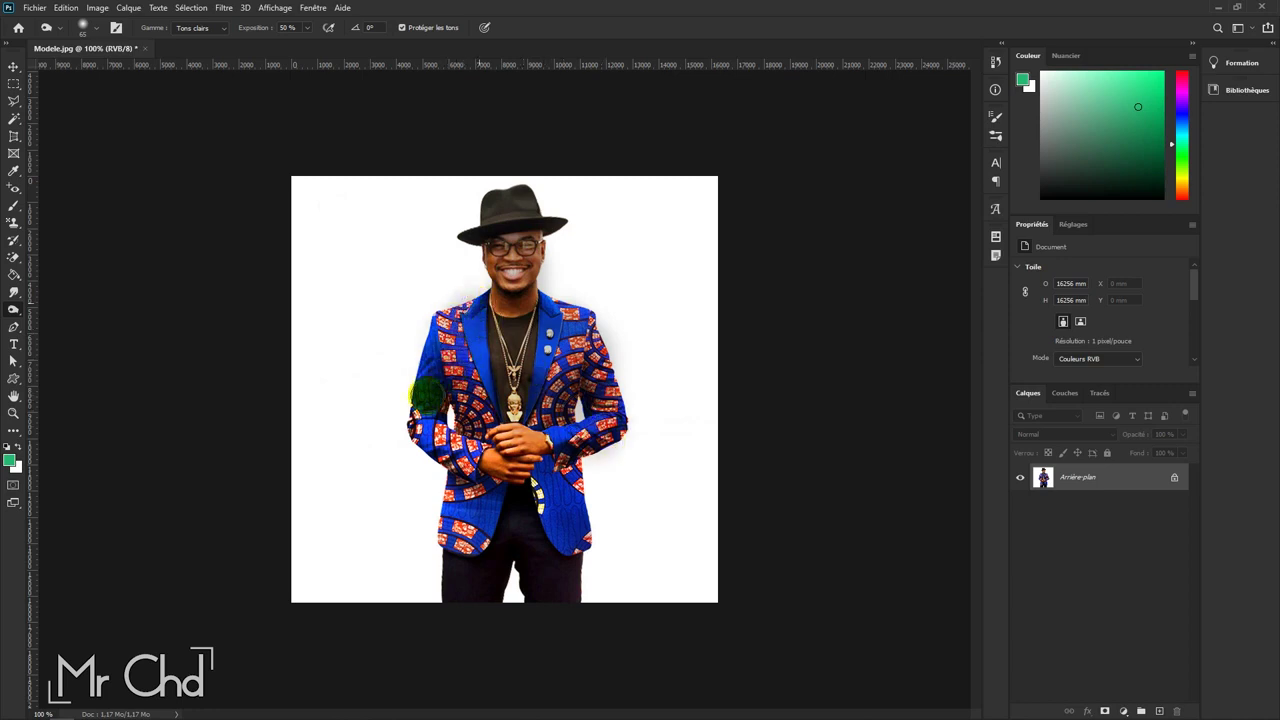
left_click(200, 28)
left_click(195, 39)
mouse_move(495, 215)
left_mouse_down()
mouse_move(540, 215)
mouse_move(569, 251)
left_mouse_up()
left_click_drag(490, 305, 437, 371)
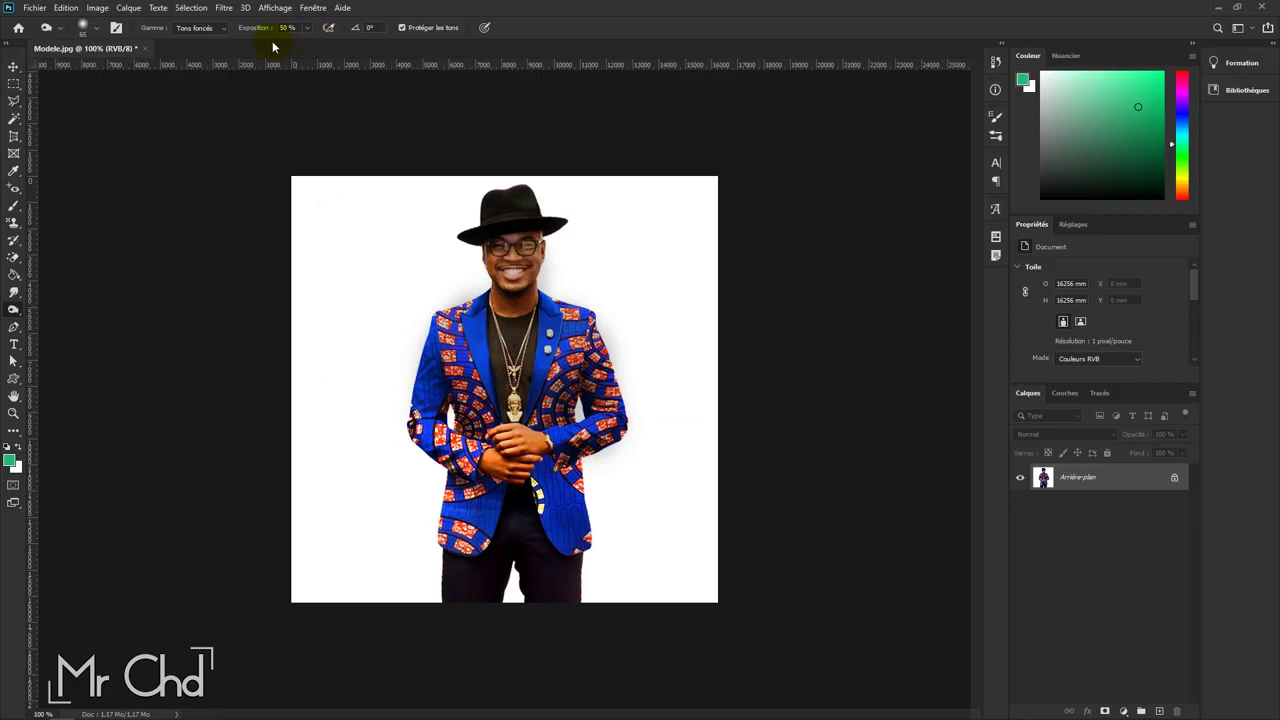
Step: Raise the Burn exposure to 99 %
left_click(309, 29)
left_click_drag(323, 47, 345, 47)
left_click(443, 229)
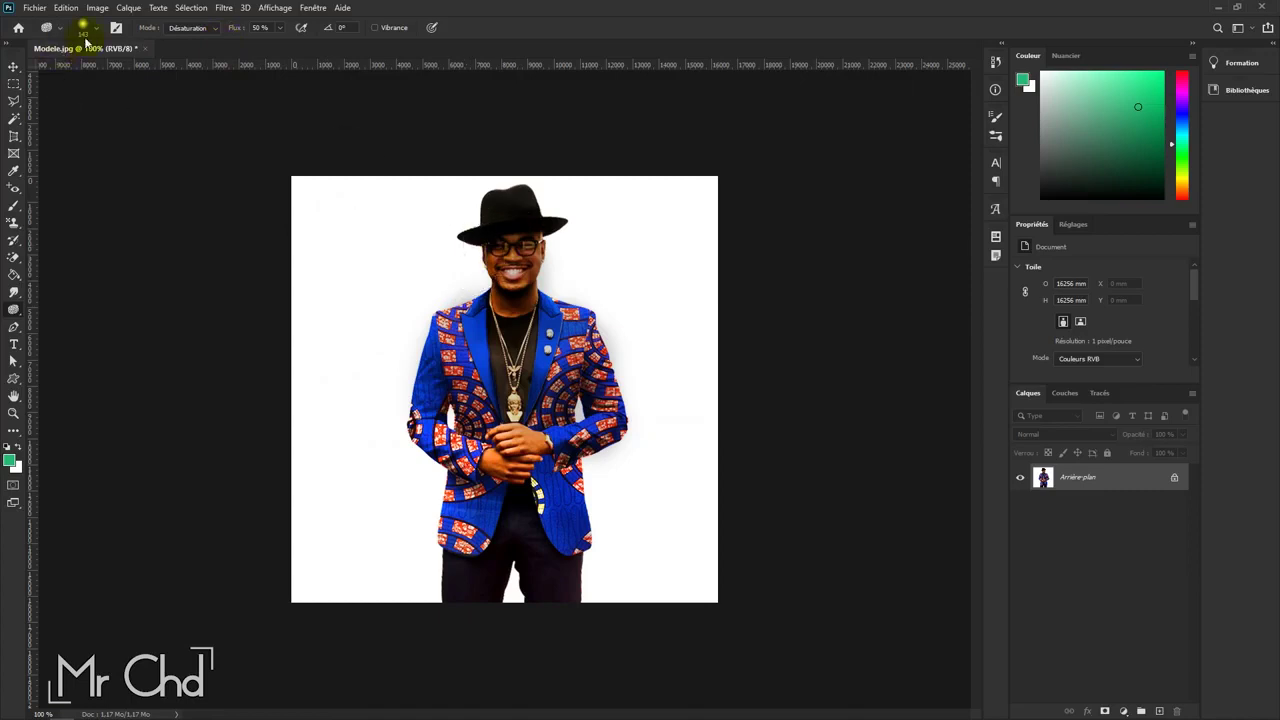
Step: Desaturate the jacket shoulders with the Sponge in Désaturation mode, Vibrance off
left_click(208, 28)
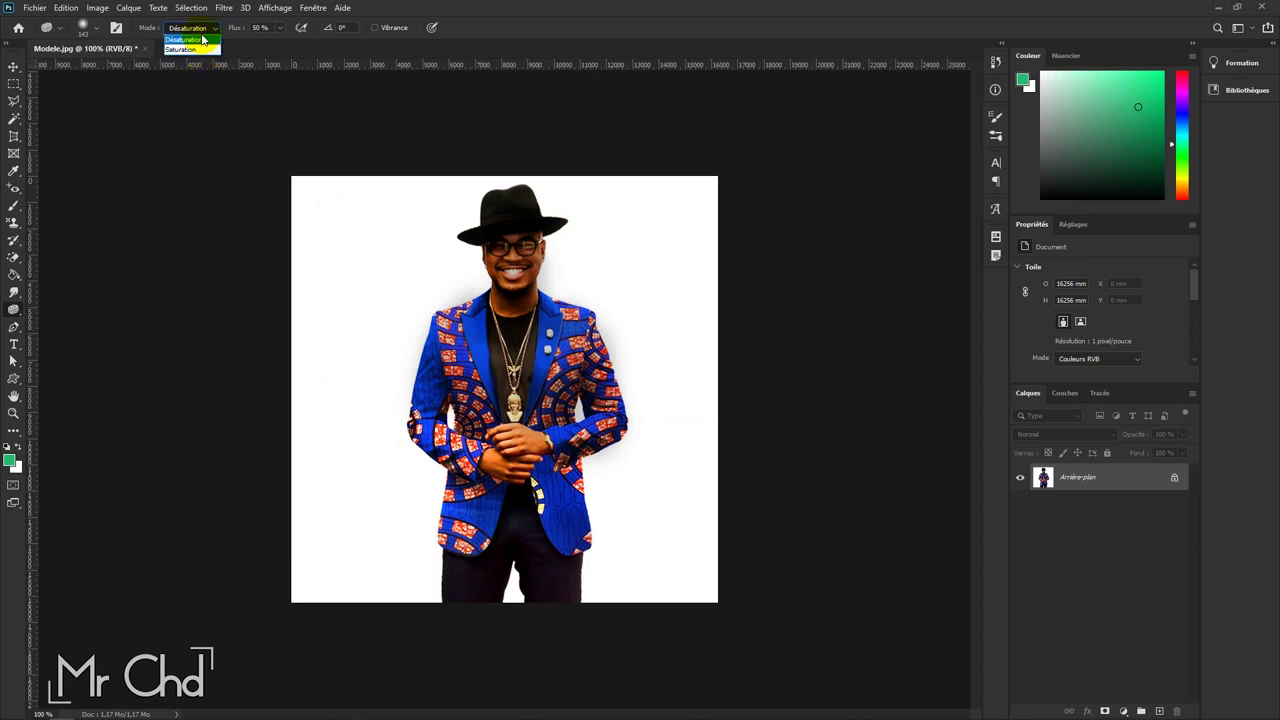
left_click(203, 39)
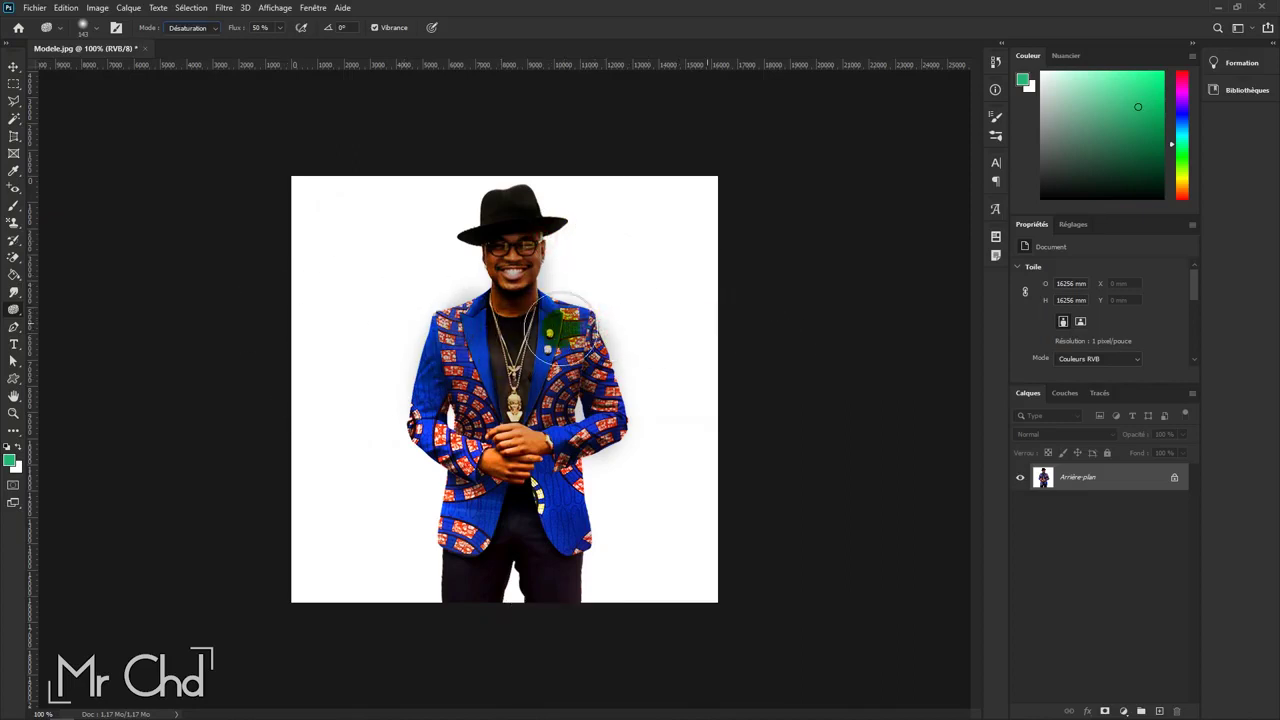
mouse_move(617, 338)
left_mouse_down()
mouse_move(646, 323)
mouse_move(434, 347)
mouse_move(663, 297)
mouse_move(600, 343)
mouse_move(414, 343)
mouse_move(414, 364)
mouse_move(380, 200)
left_mouse_up()
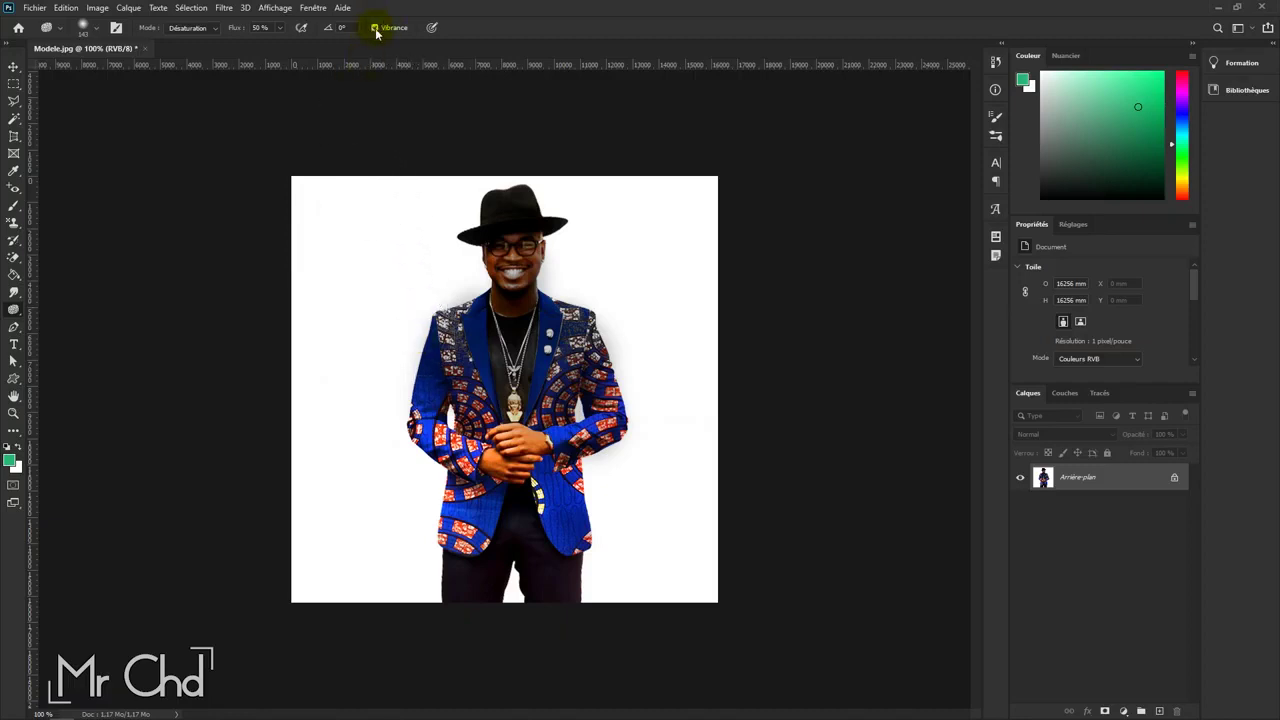
left_click(623, 531)
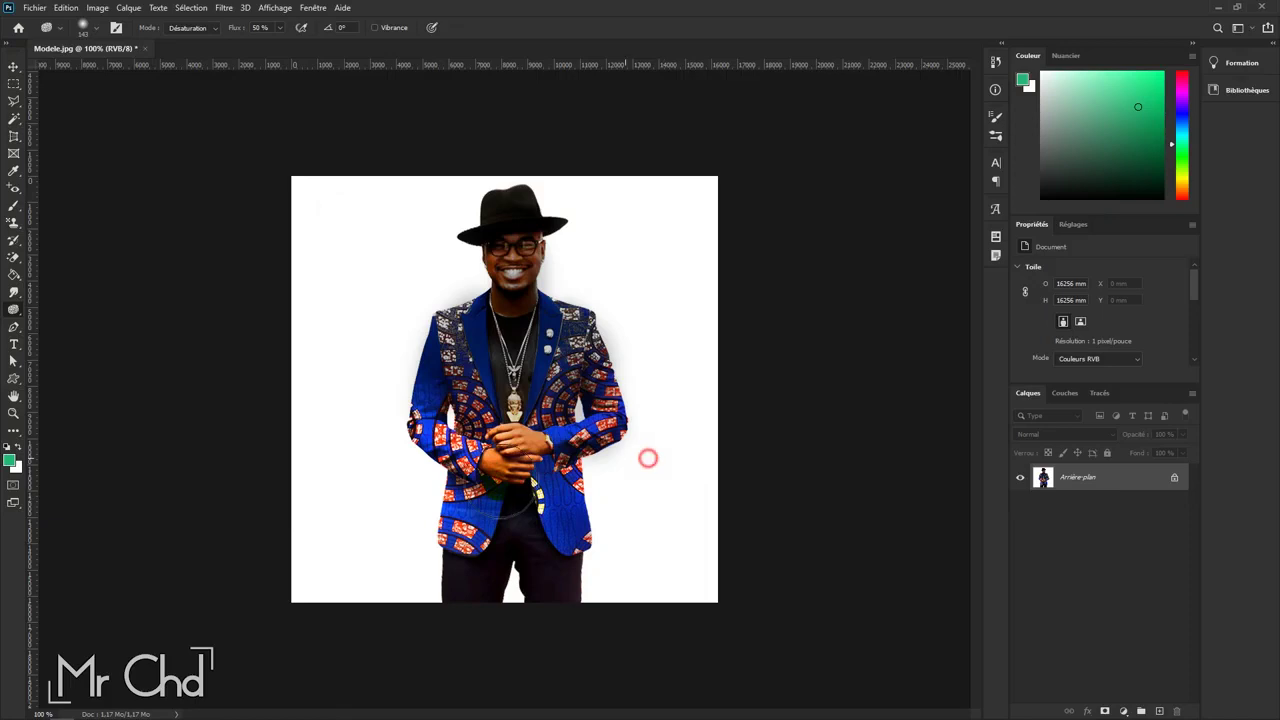
Step: Switch to the new blank Sans titre-1 document and select the Pen tool
left_click(691, 510)
left_click(621, 519)
left_click(600, 509)
left_click(329, 571)
left_click(357, 537)
left_click(686, 492)
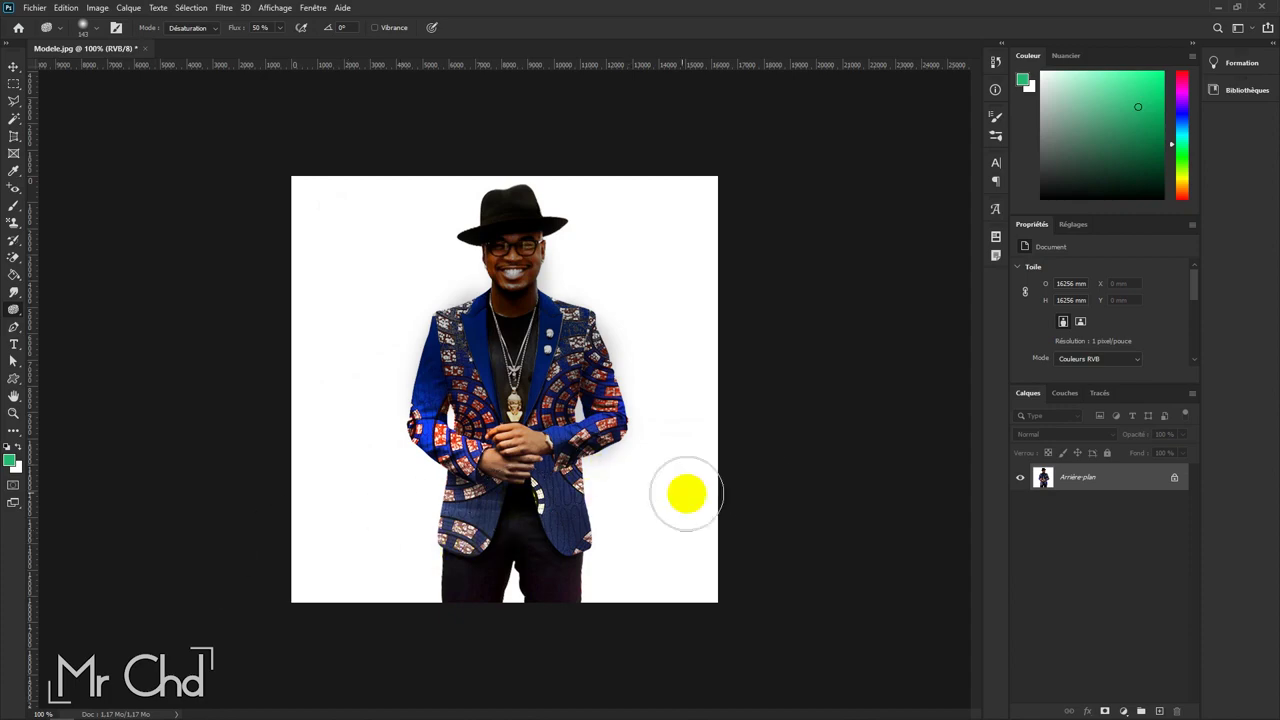
left_click(430, 532)
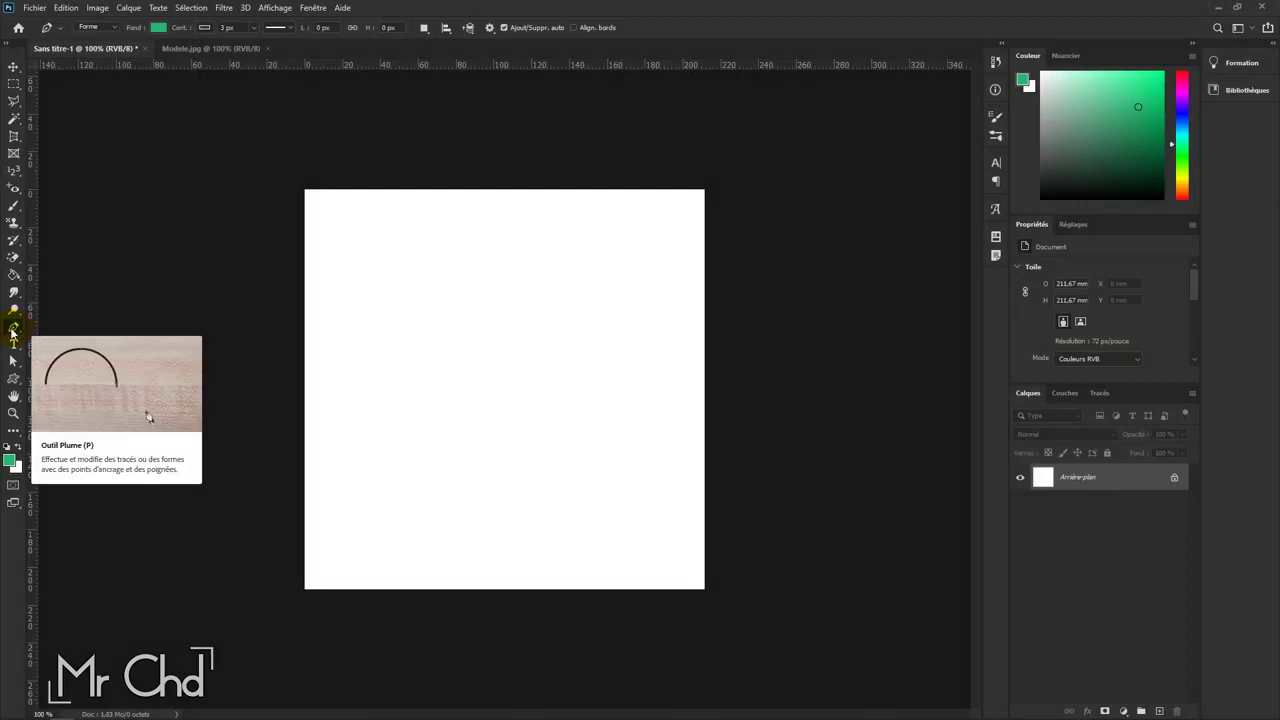
Step: Keep the Pen tool in Shape mode with a pink fill and a green outline
left_click(381, 349)
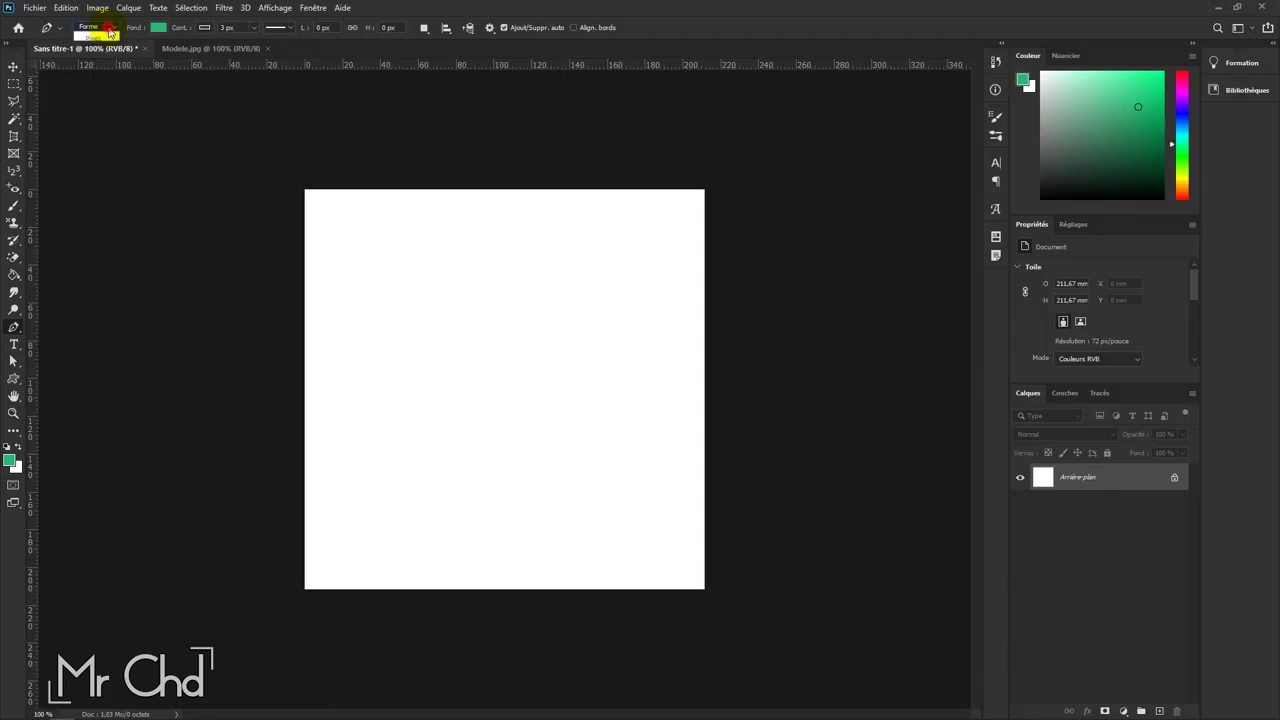
left_click(110, 28)
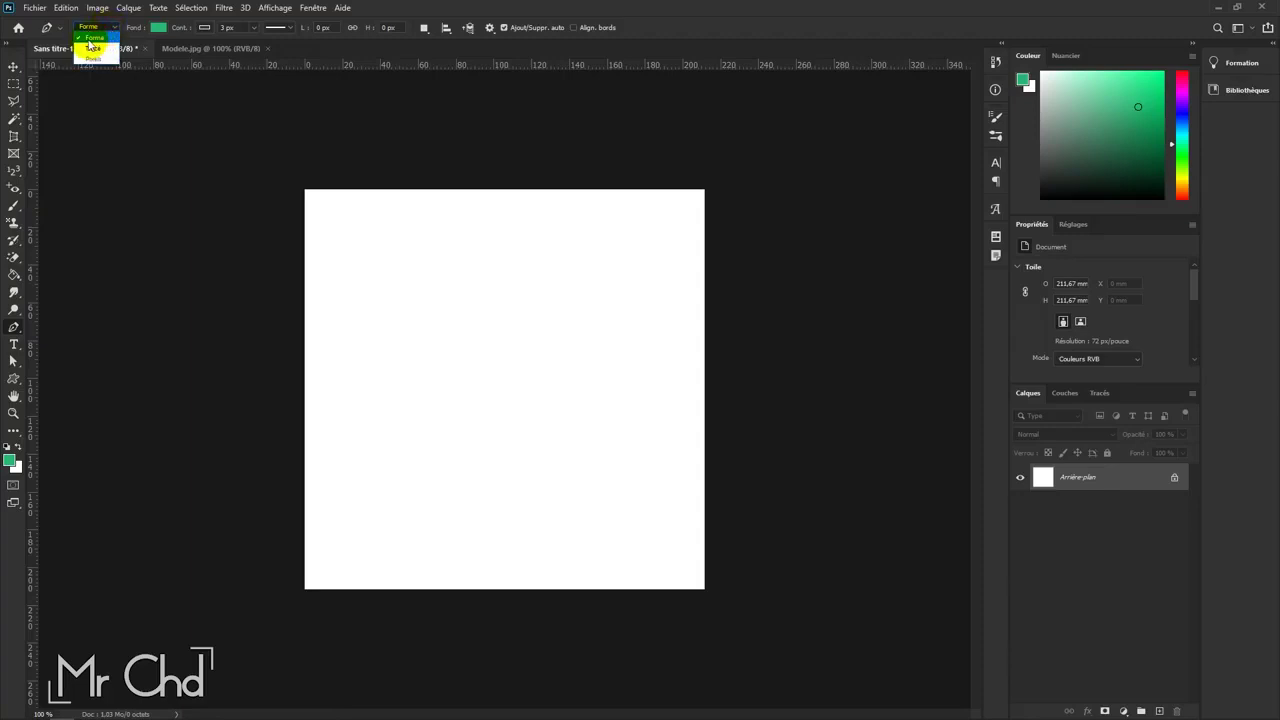
left_click(107, 47)
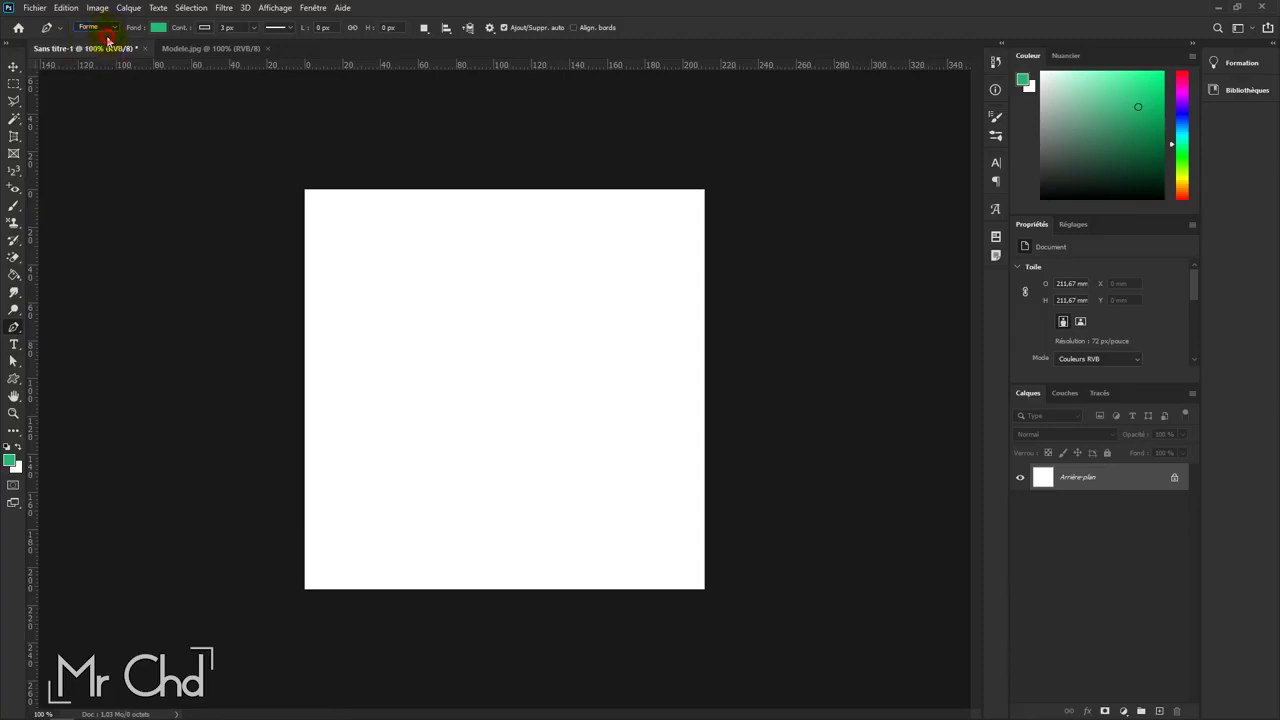
left_click(157, 30)
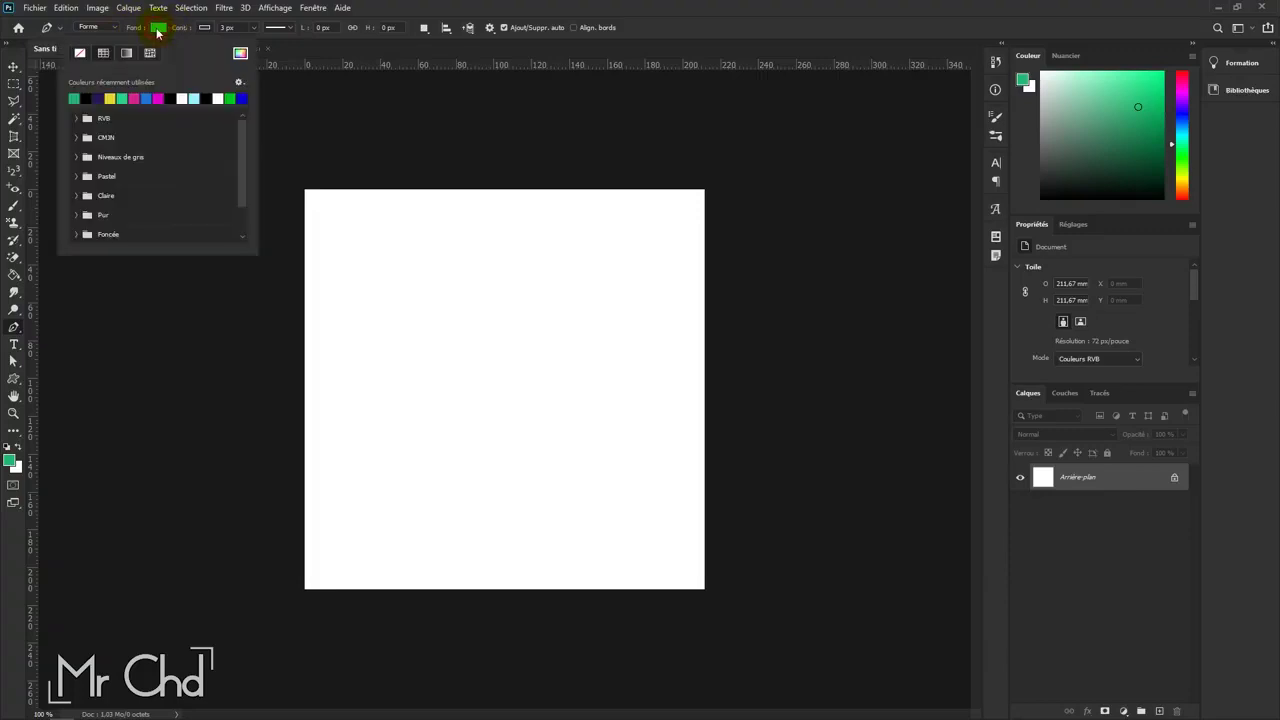
left_click(135, 97)
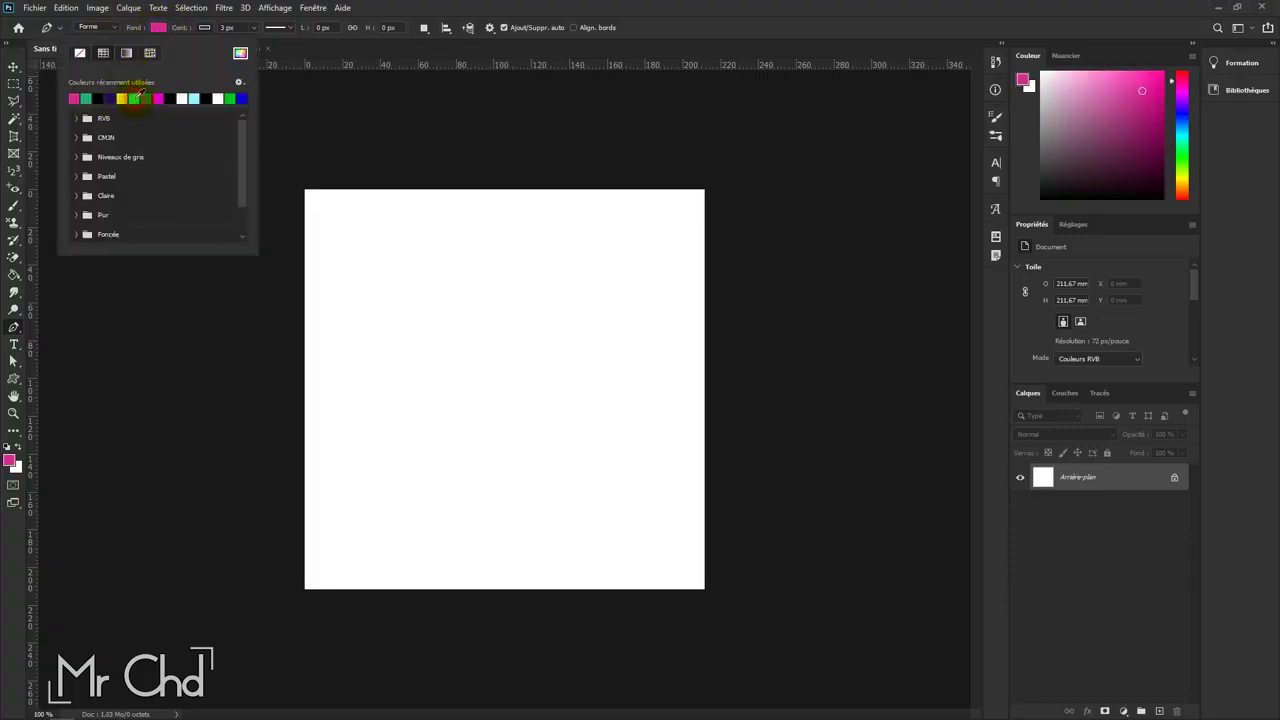
left_click(179, 22)
left_click(206, 28)
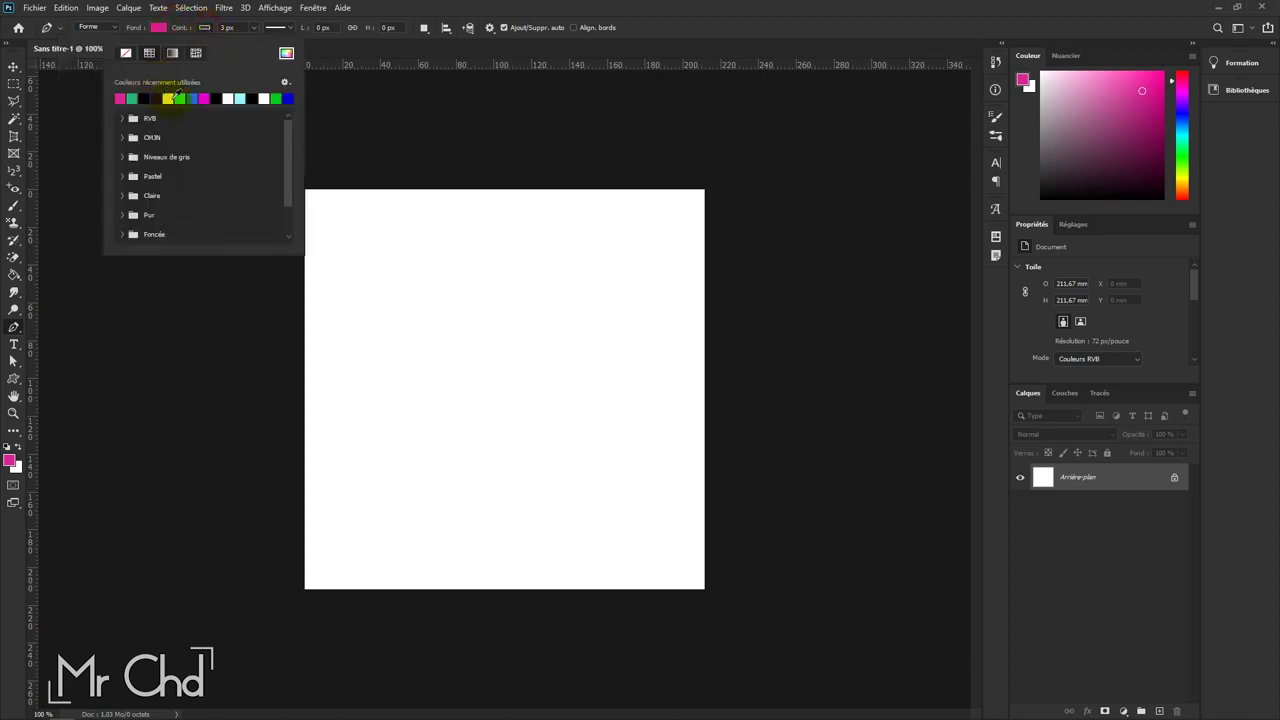
left_click(181, 98)
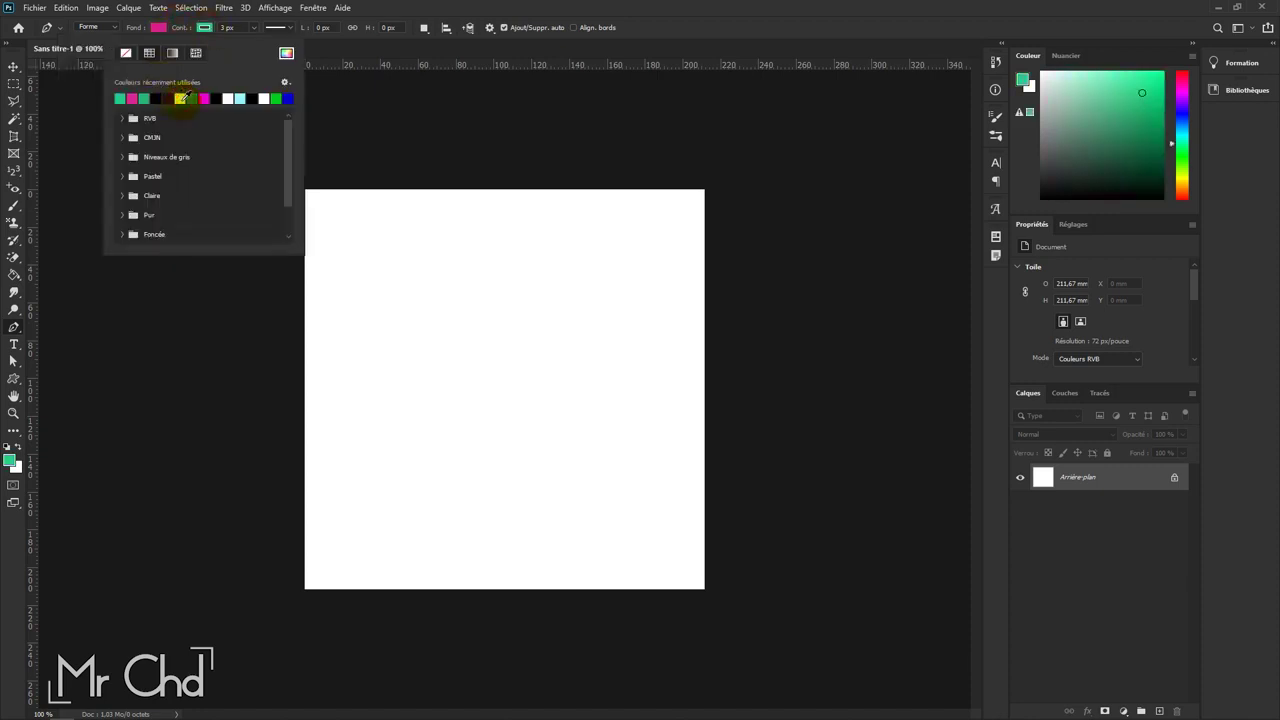
left_click(254, 28)
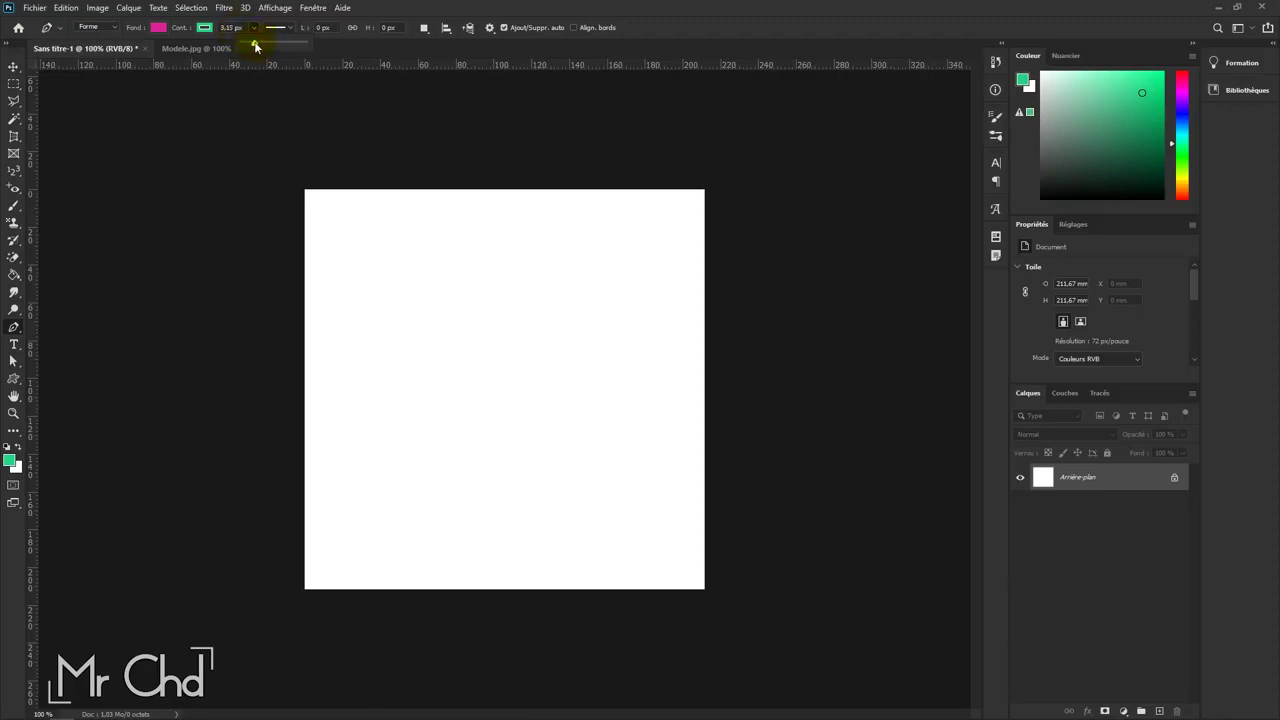
Step: Keep the 3.15 px outline width, make it dashed and align it outside the path
left_click(263, 20)
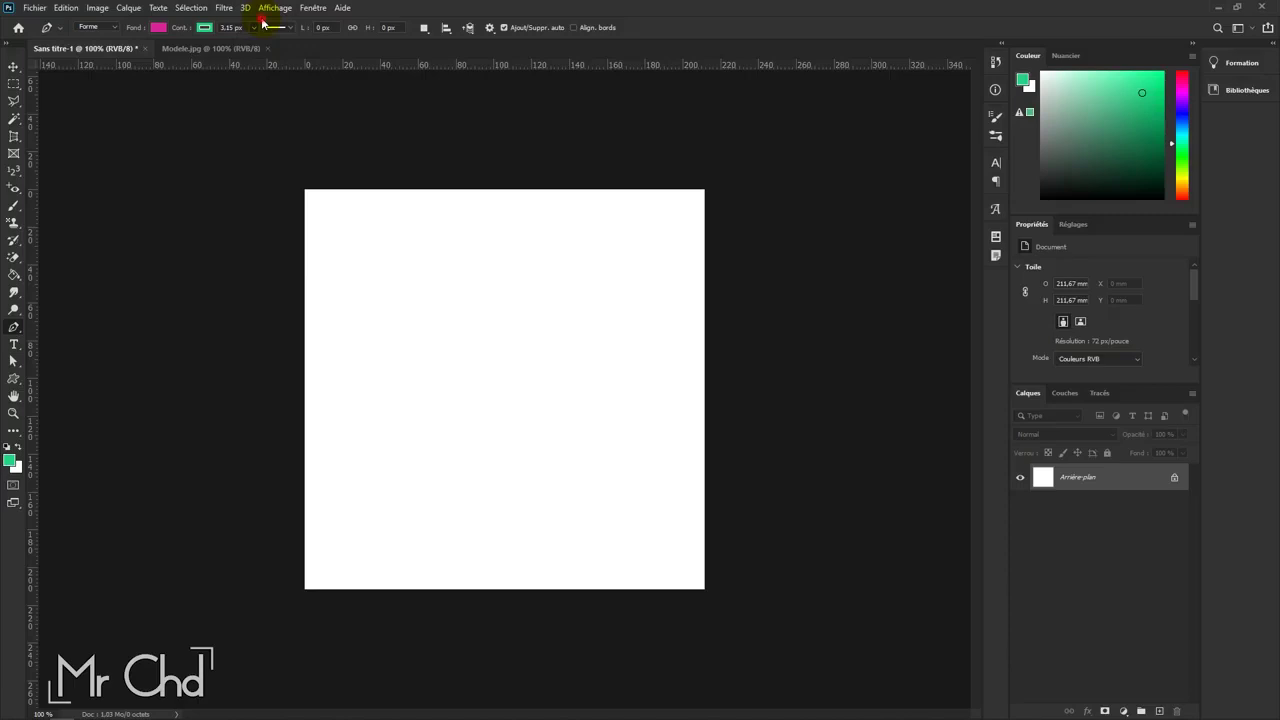
left_click(277, 30)
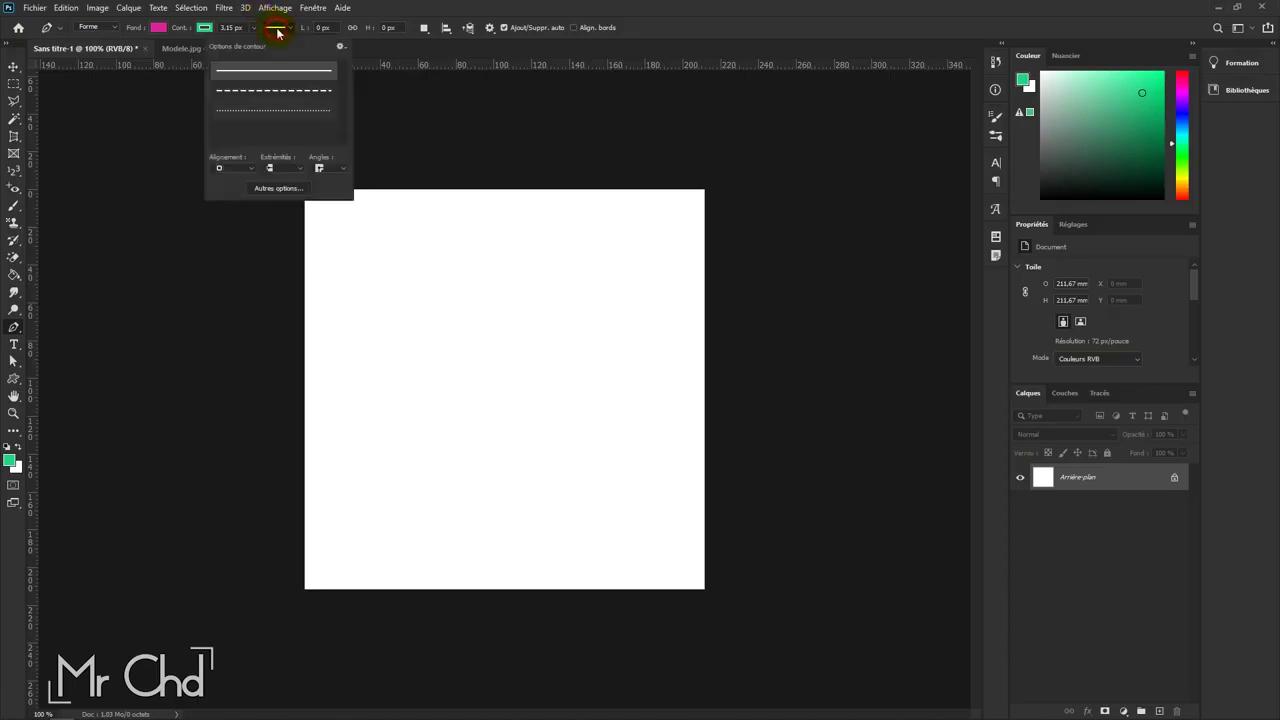
left_click(273, 92)
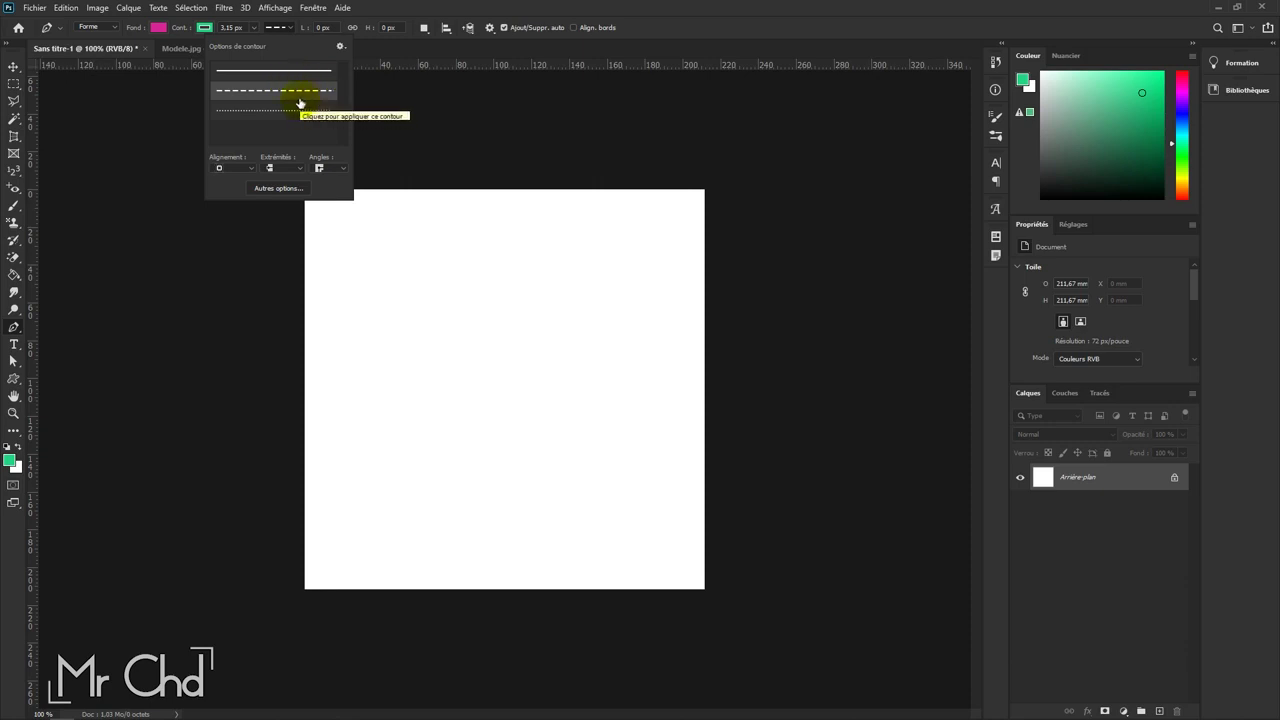
left_click(284, 28)
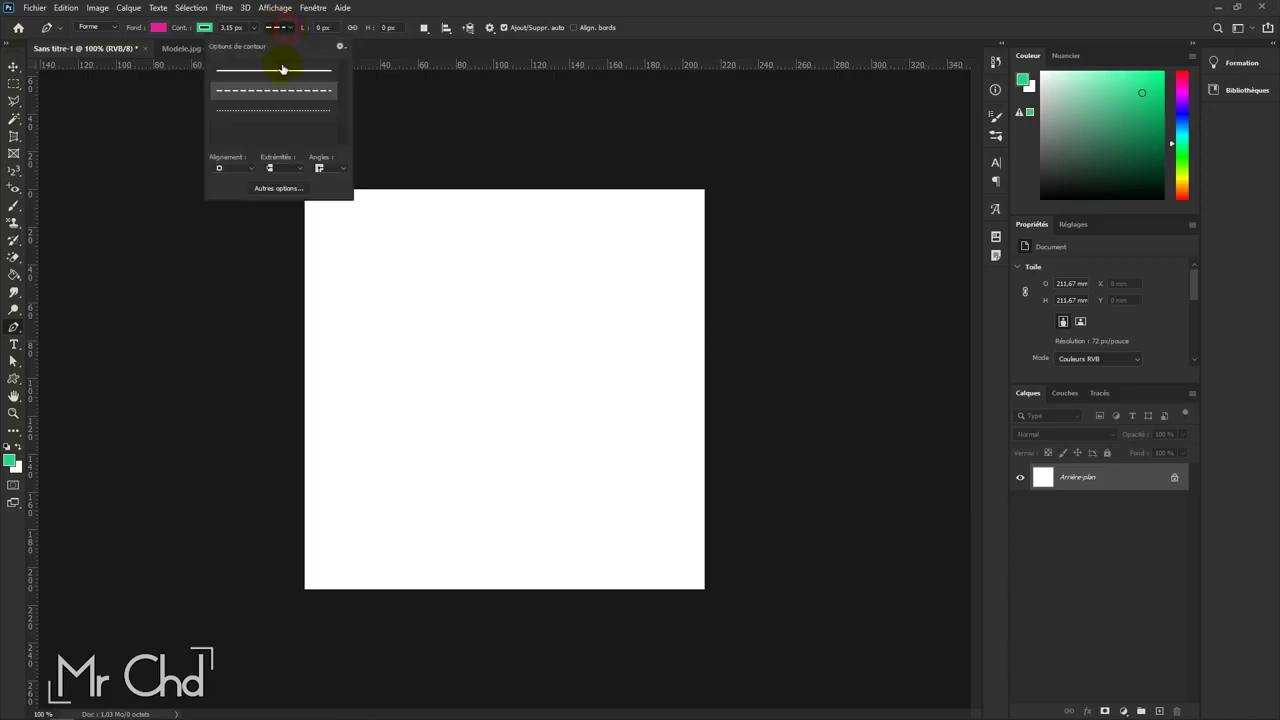
left_click(255, 170)
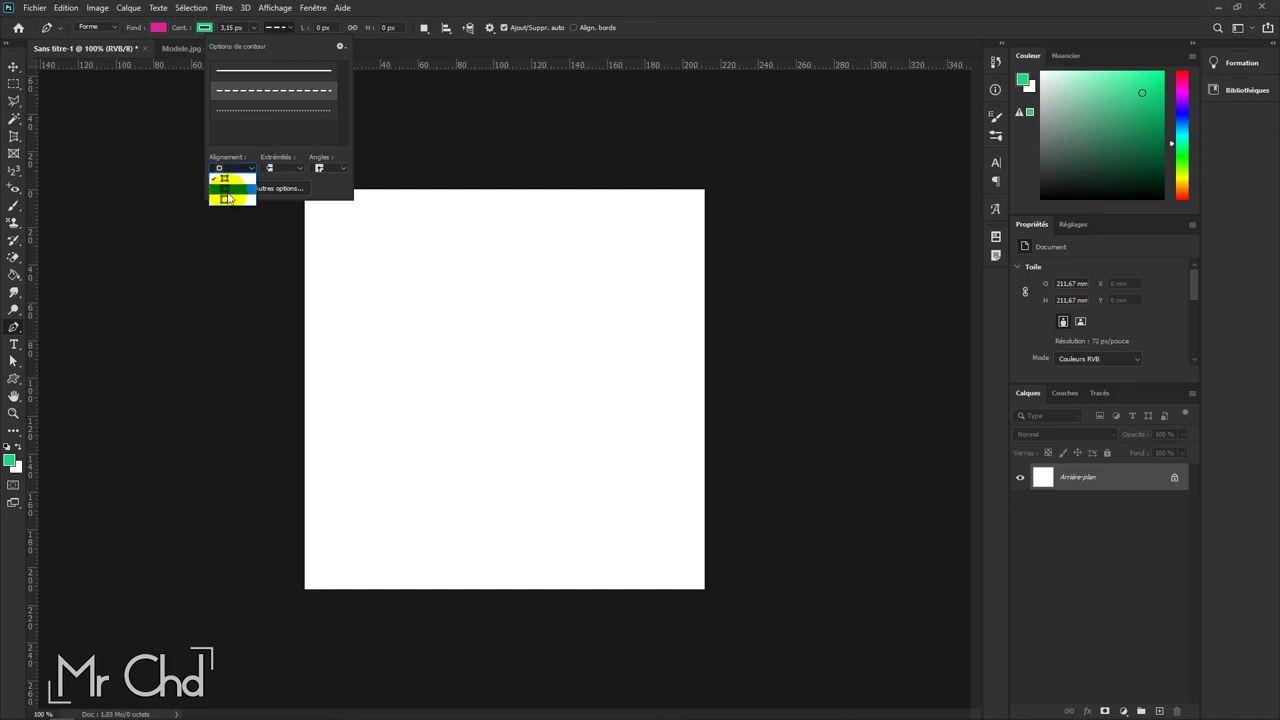
left_click(234, 200)
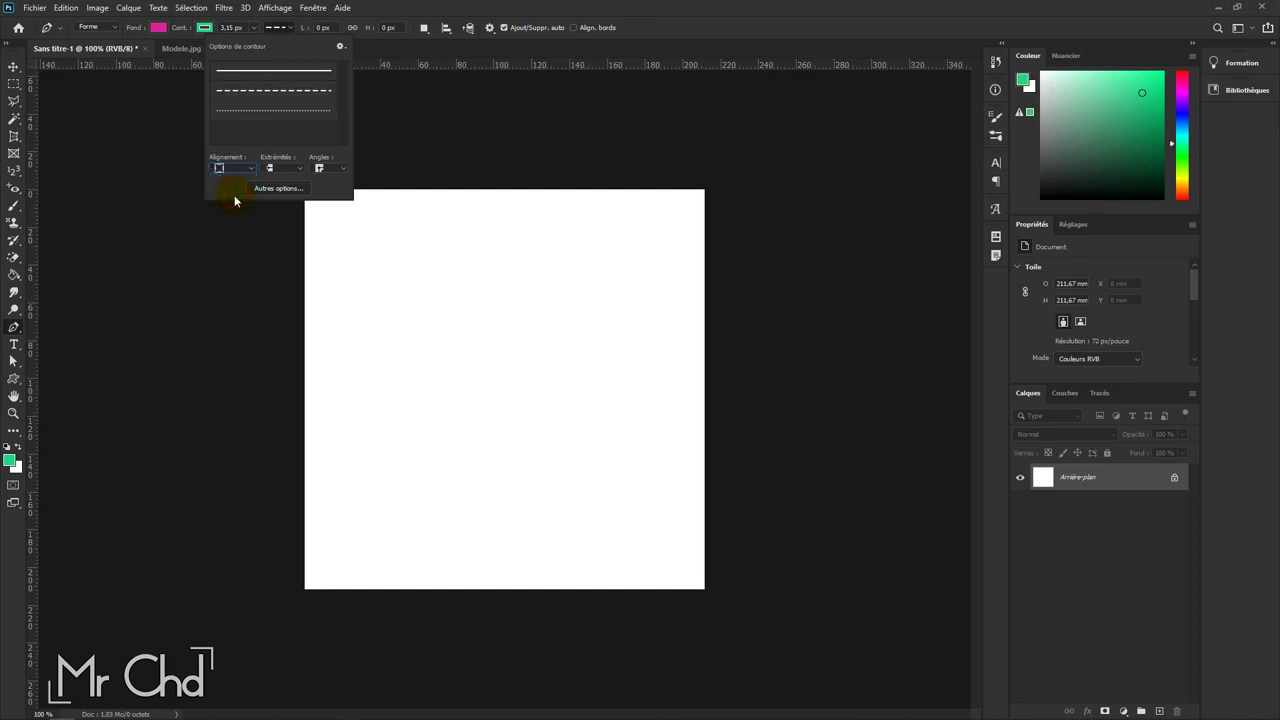
left_click(299, 170)
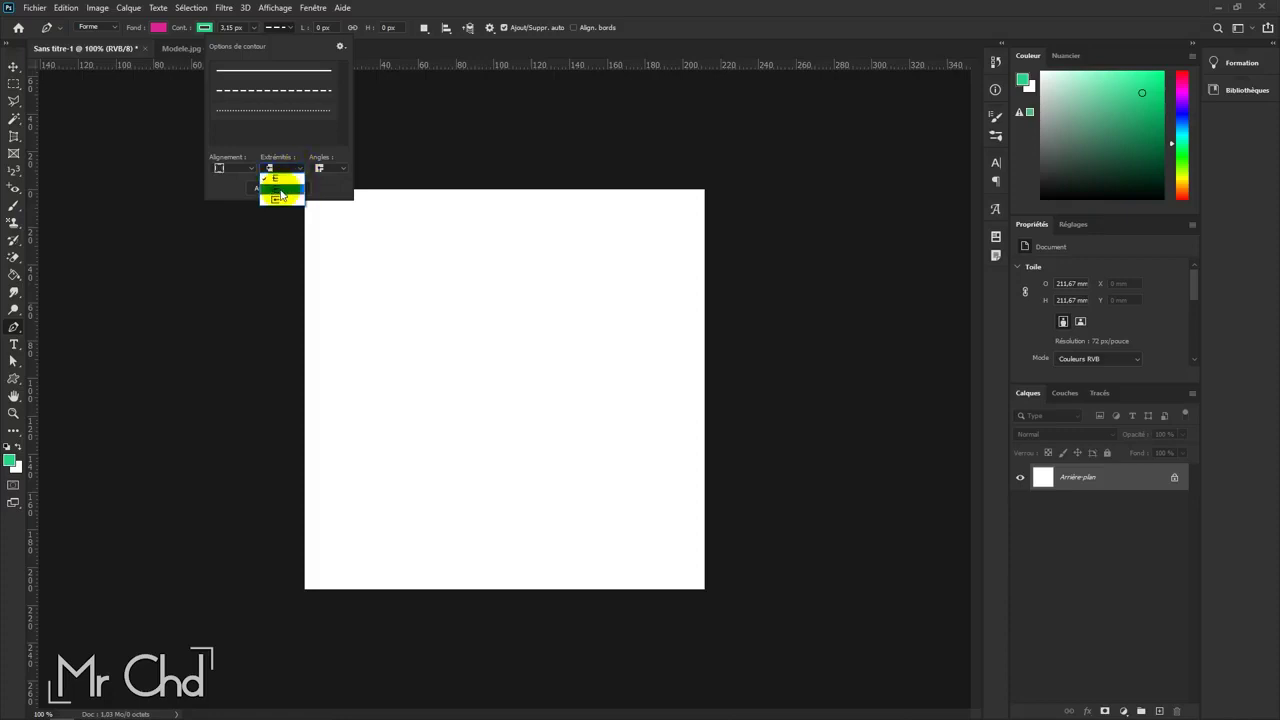
left_click(337, 174)
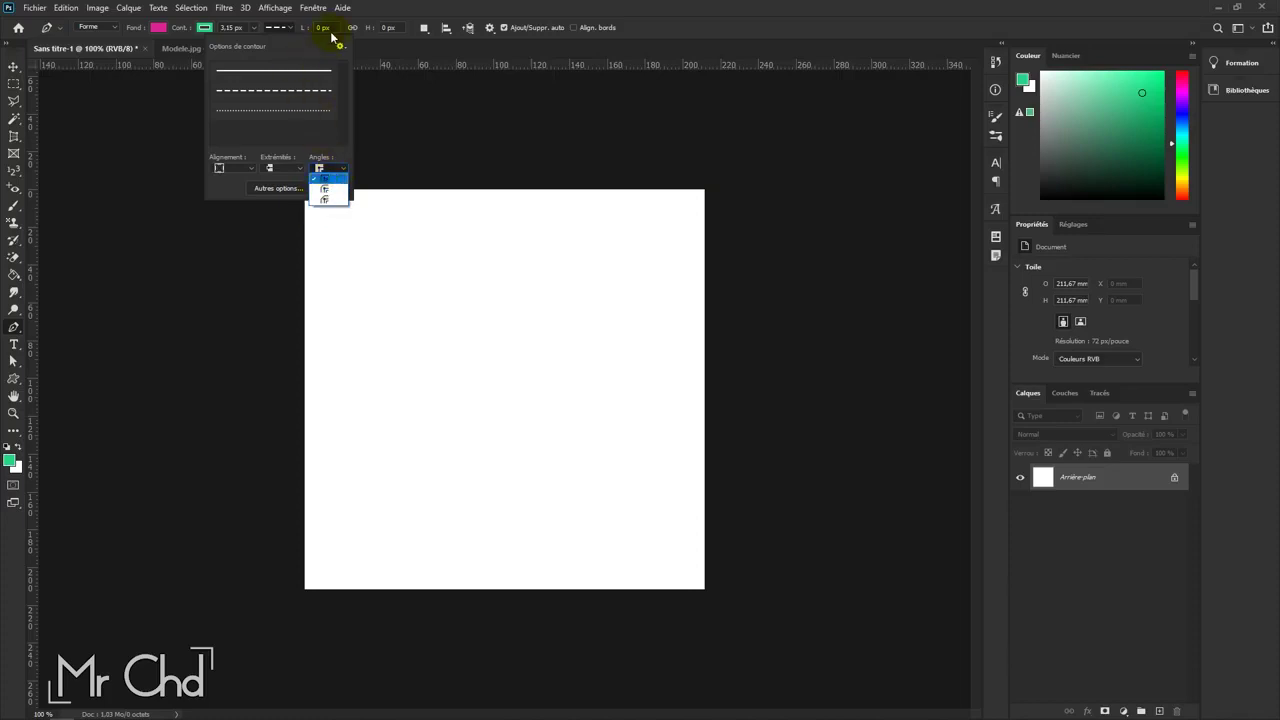
left_click(368, 15)
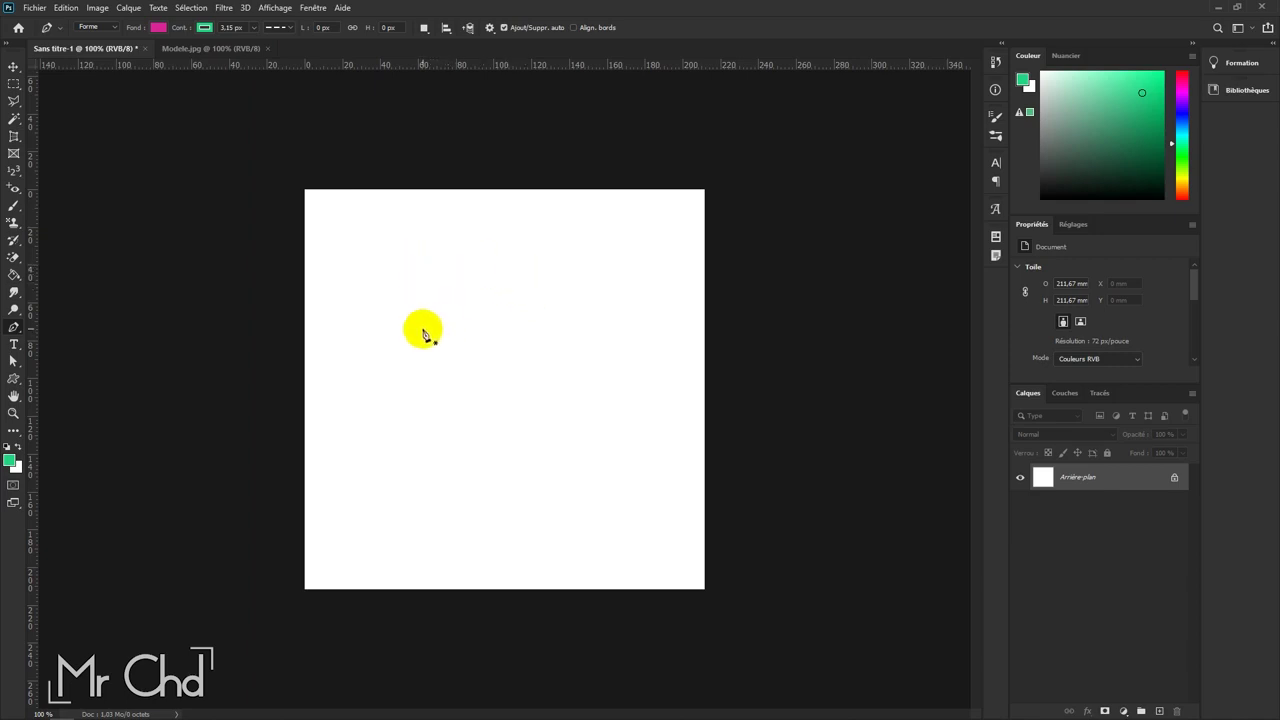
Step: Draw a closed triangle from three corner points in the canvas's upper left
left_click(397, 346)
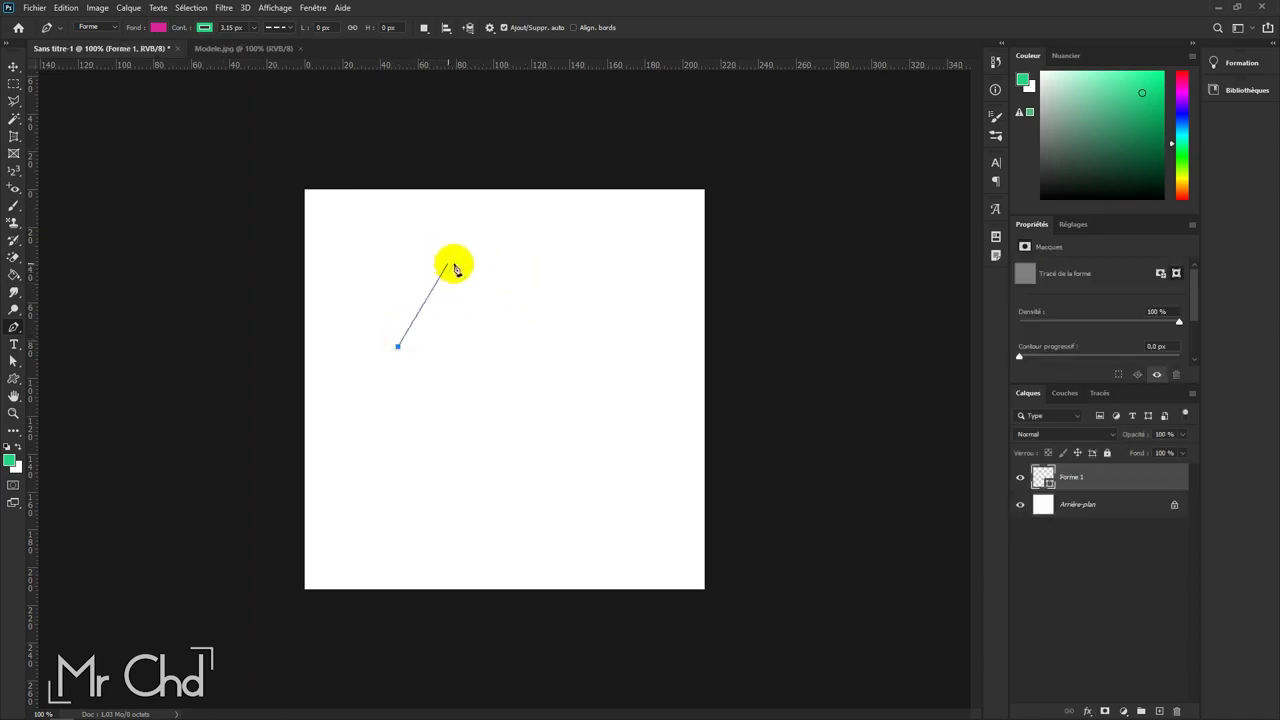
left_click(487, 243)
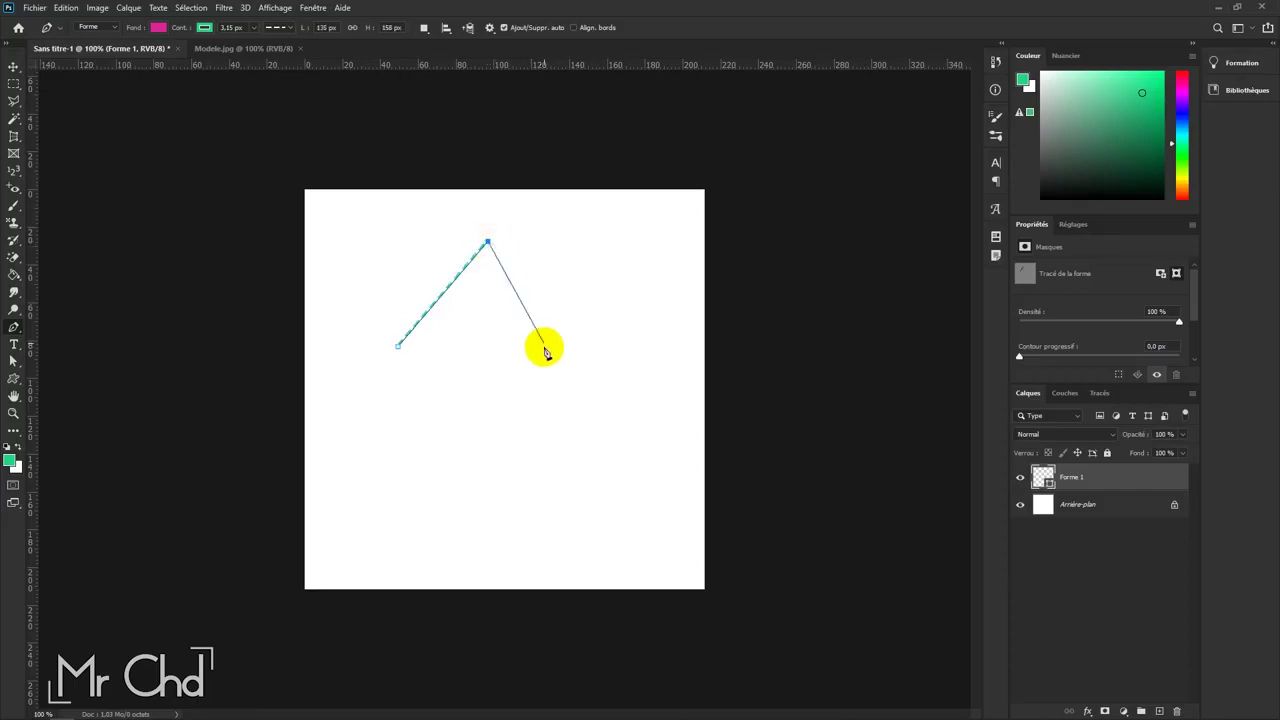
left_click(542, 347)
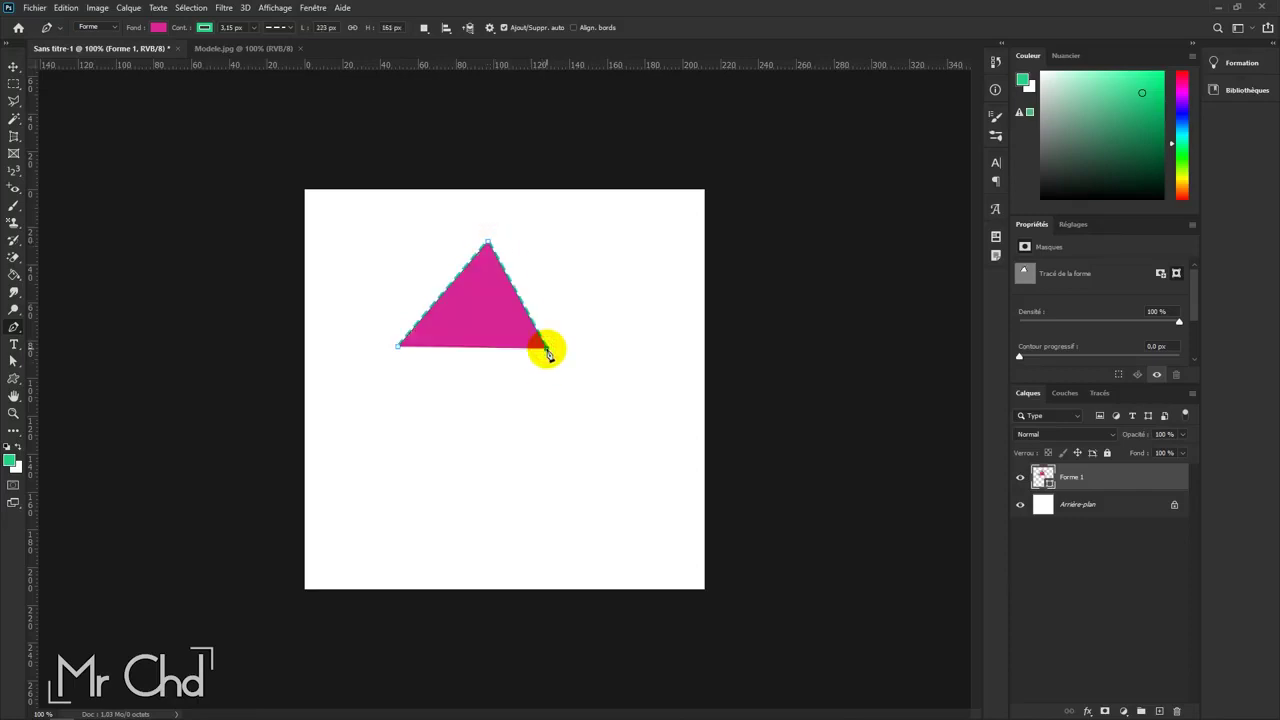
left_click(397, 347)
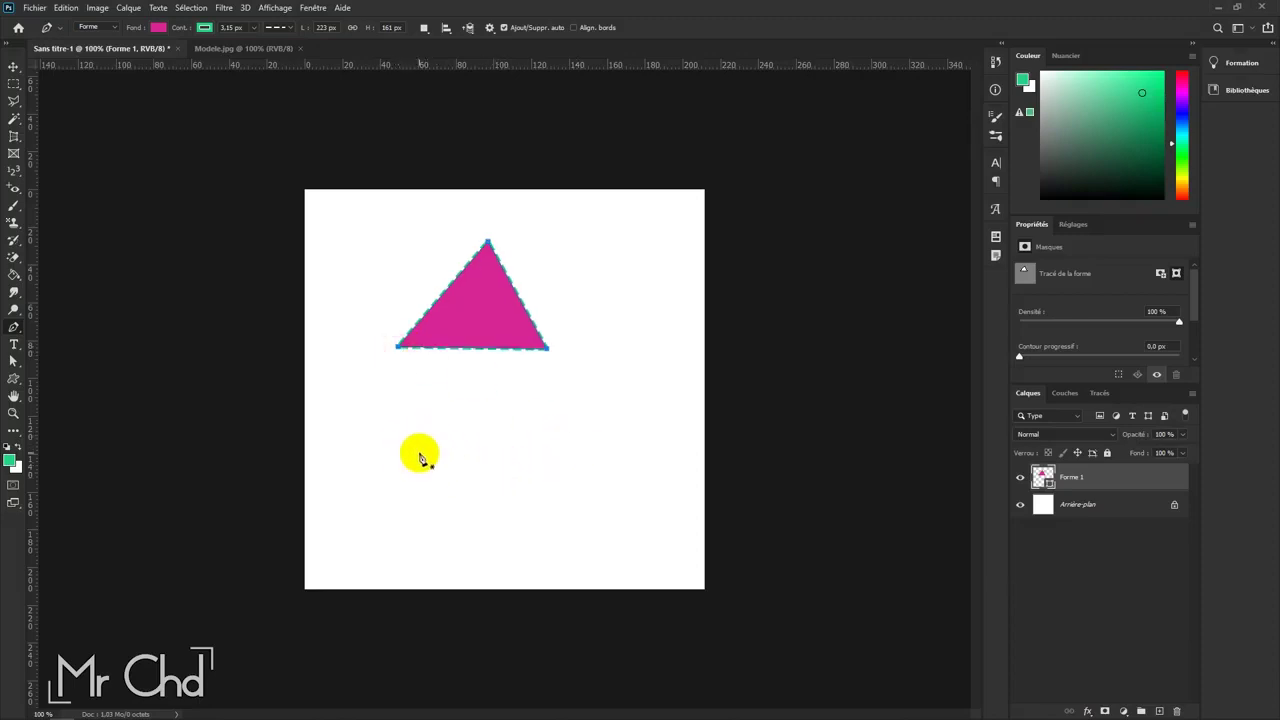
Step: Draw a rounded dome shape below the triangle and bend its bottom edge
left_click(418, 512)
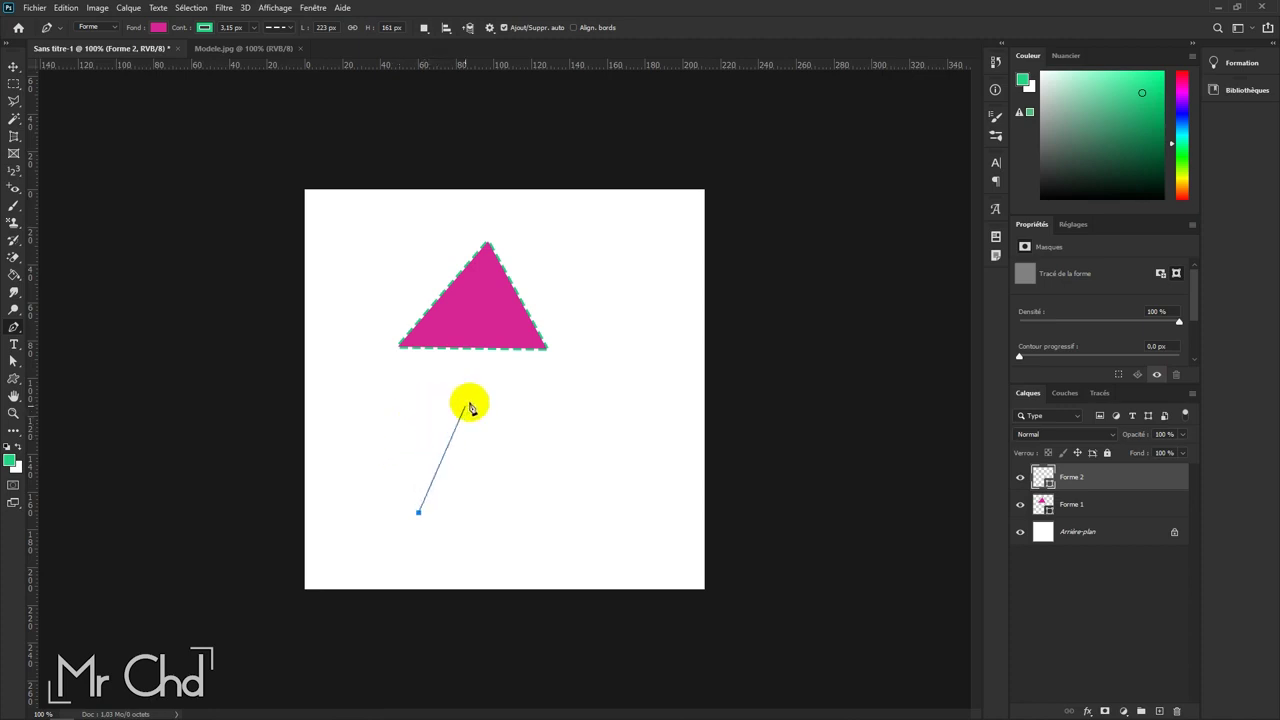
mouse_move(491, 411)
left_mouse_down()
mouse_move(598, 424)
mouse_move(614, 397)
mouse_move(594, 409)
left_mouse_up()
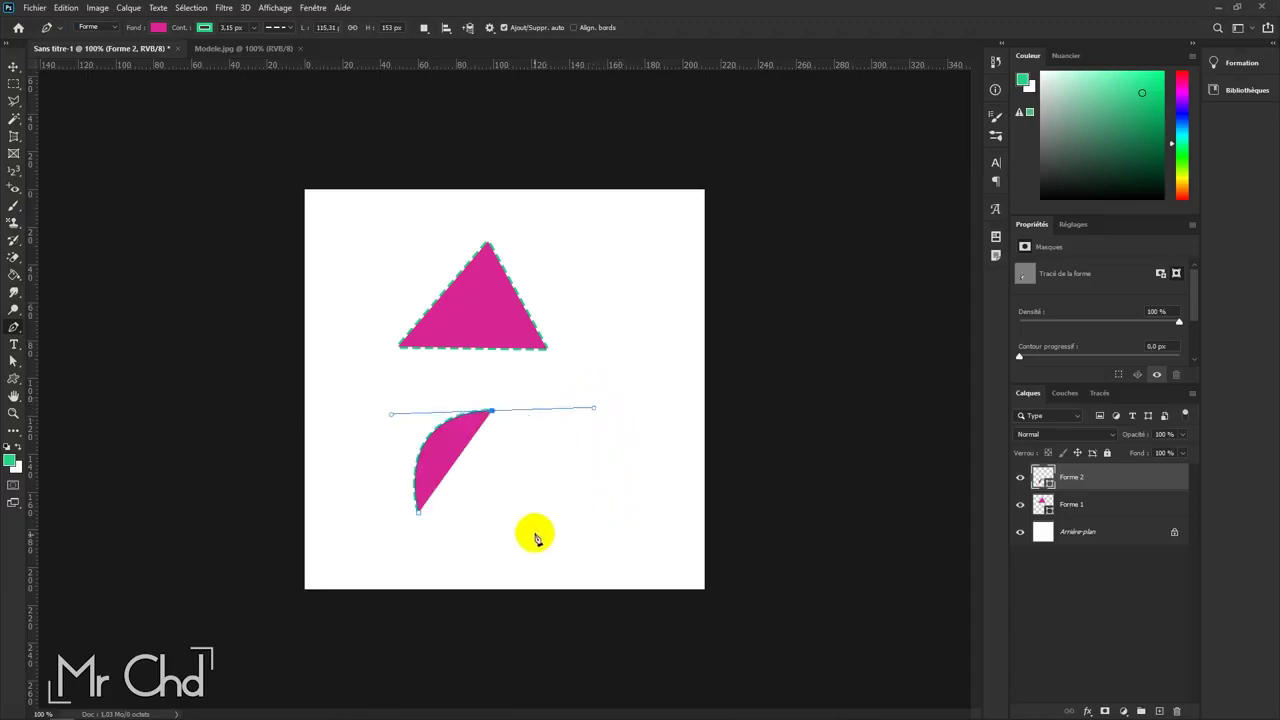
left_click(536, 533)
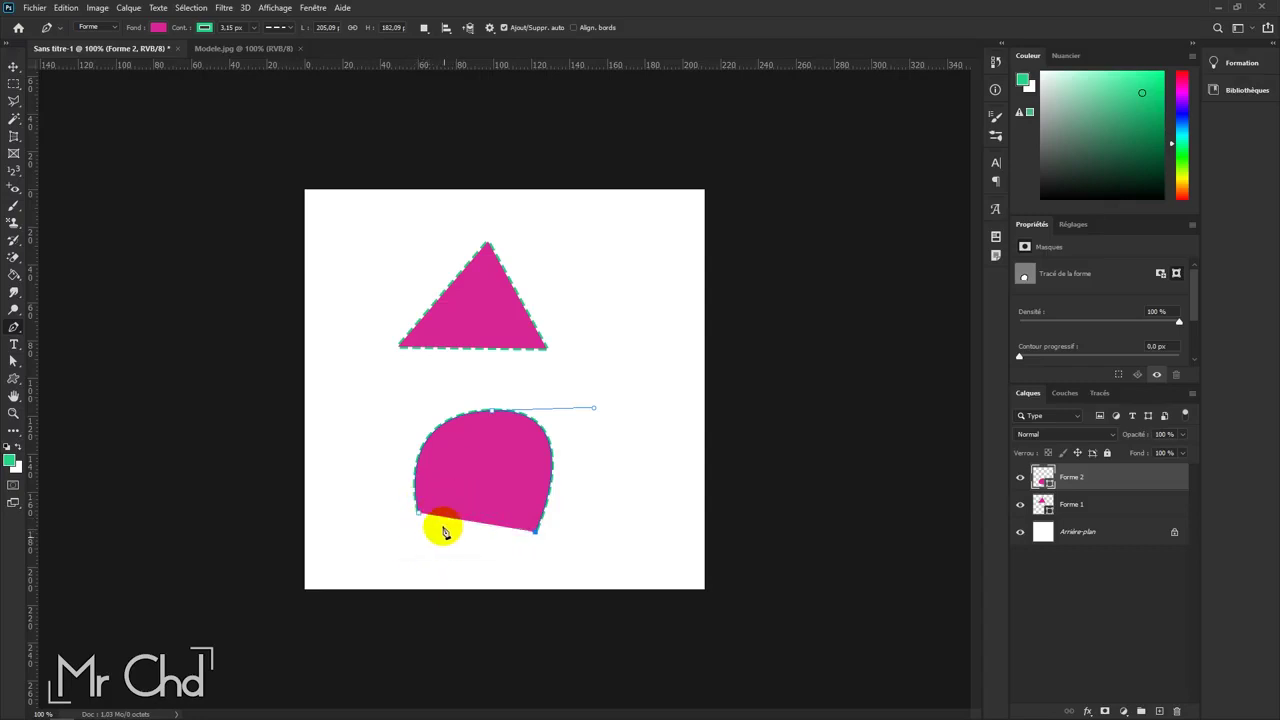
left_click(433, 533)
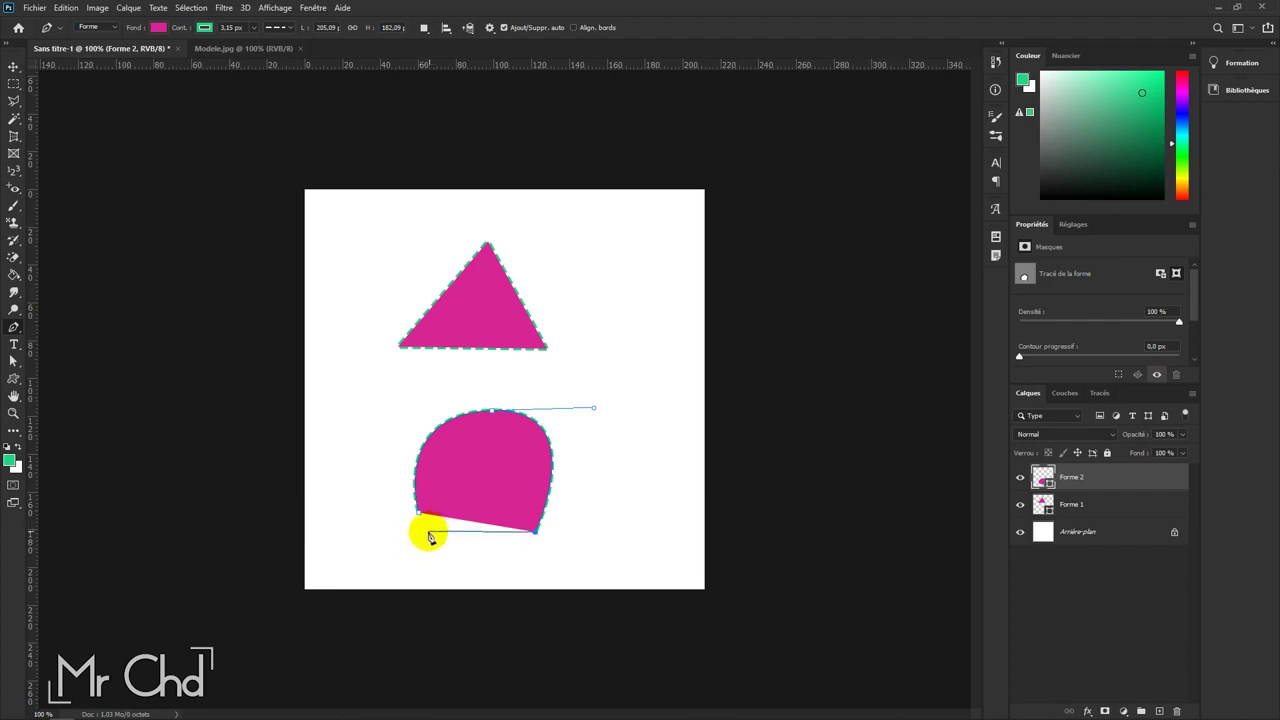
left_click_drag(429, 540, 424, 525)
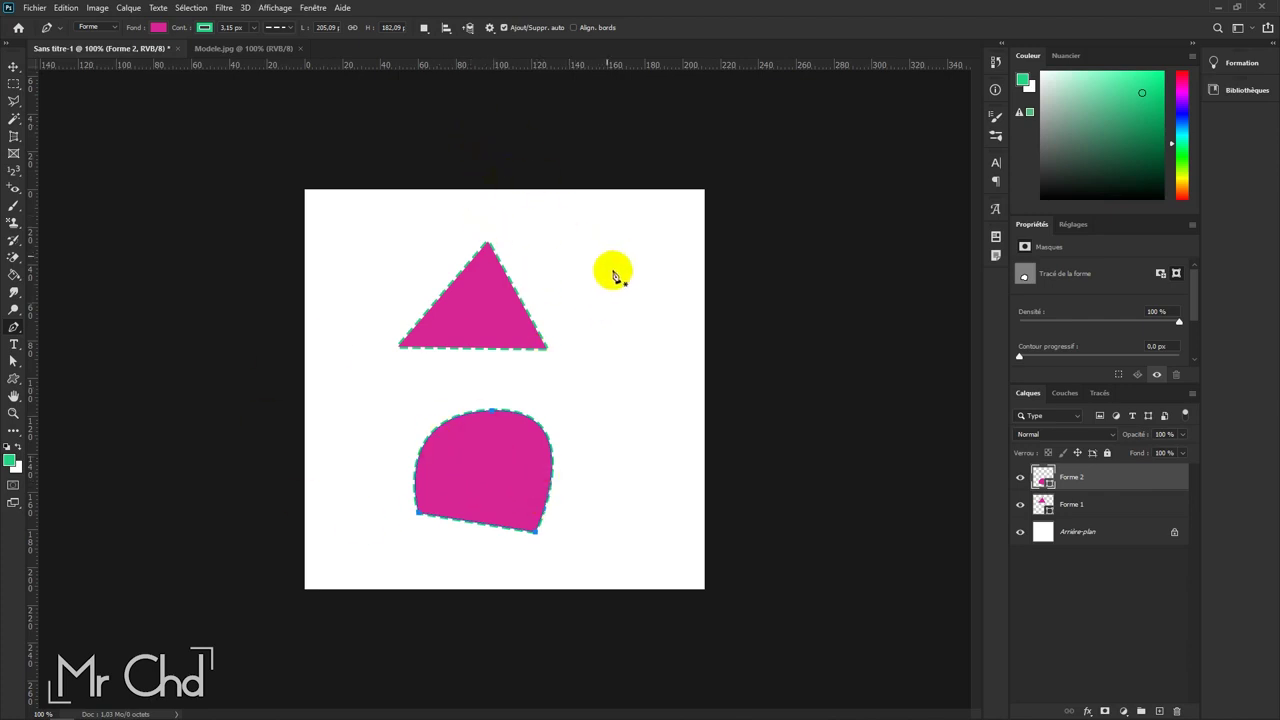
Step: Start a third curved shape at the upper right of the canvas
left_click(631, 225)
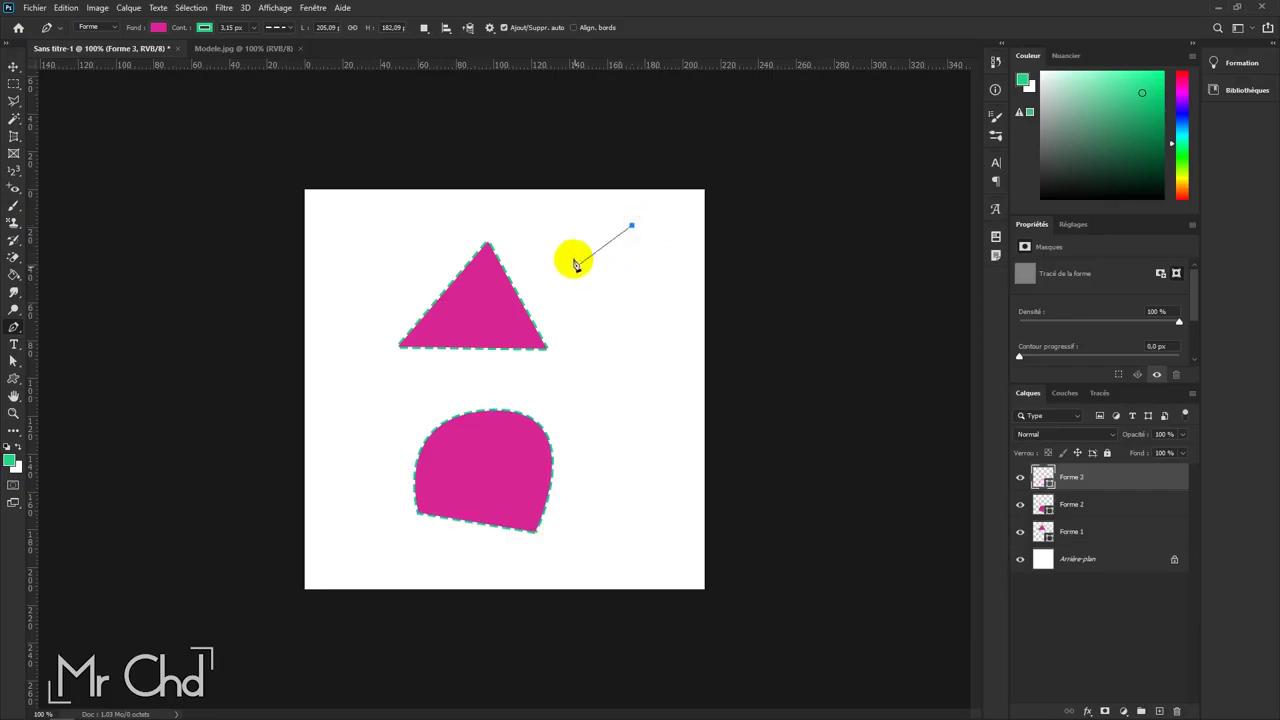
left_click_drag(587, 311, 647, 388)
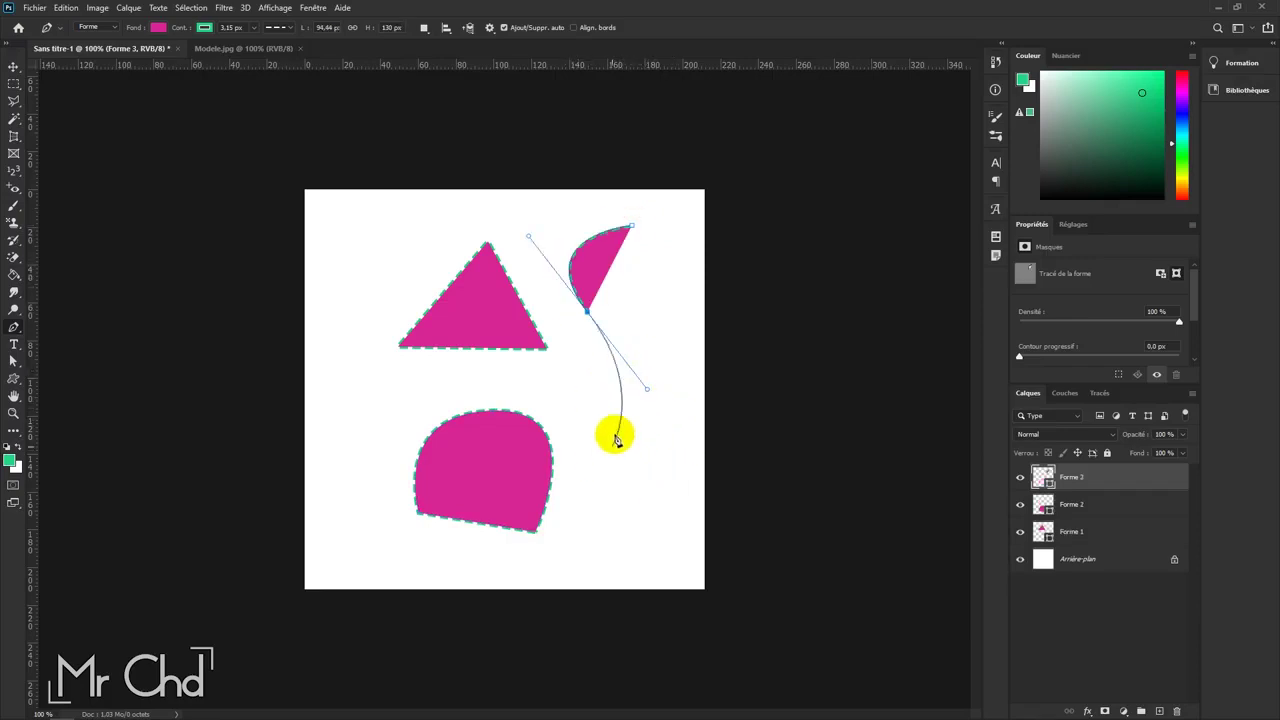
Step: Turn off the live path preview and place curved anchors around the right-side blob
left_click(490, 27)
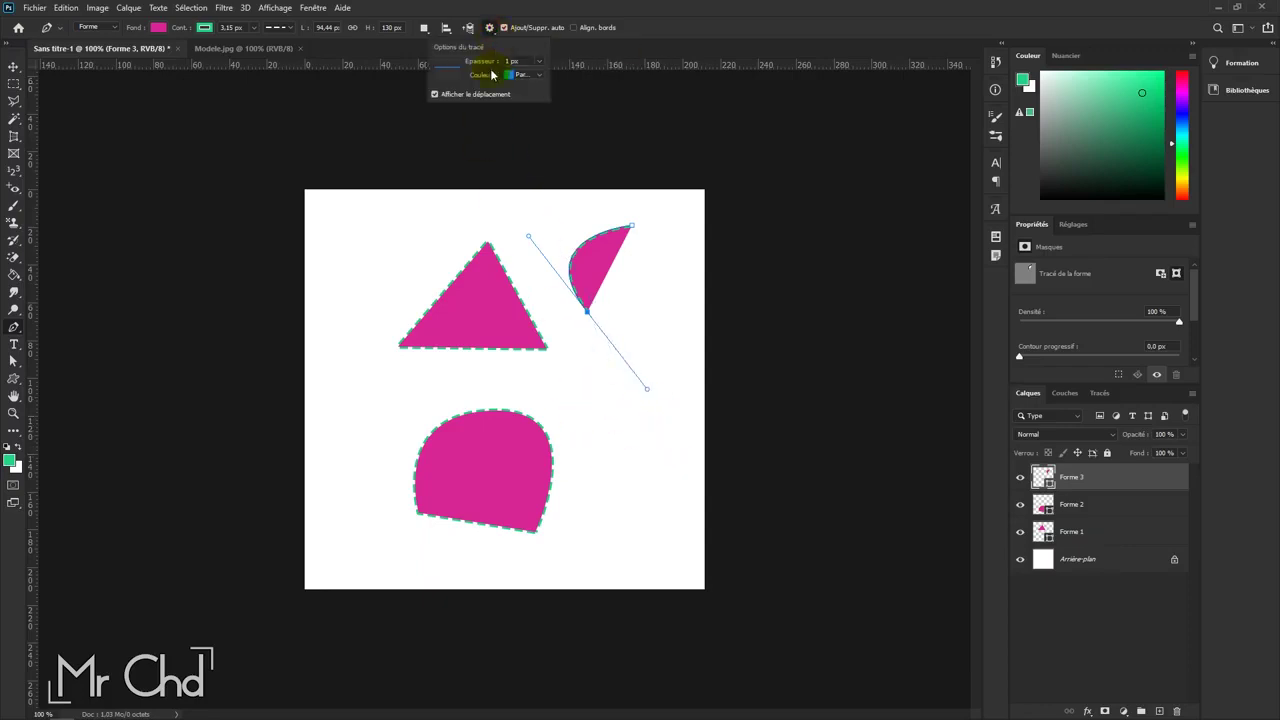
left_click(435, 95)
left_click_drag(590, 338, 591, 322)
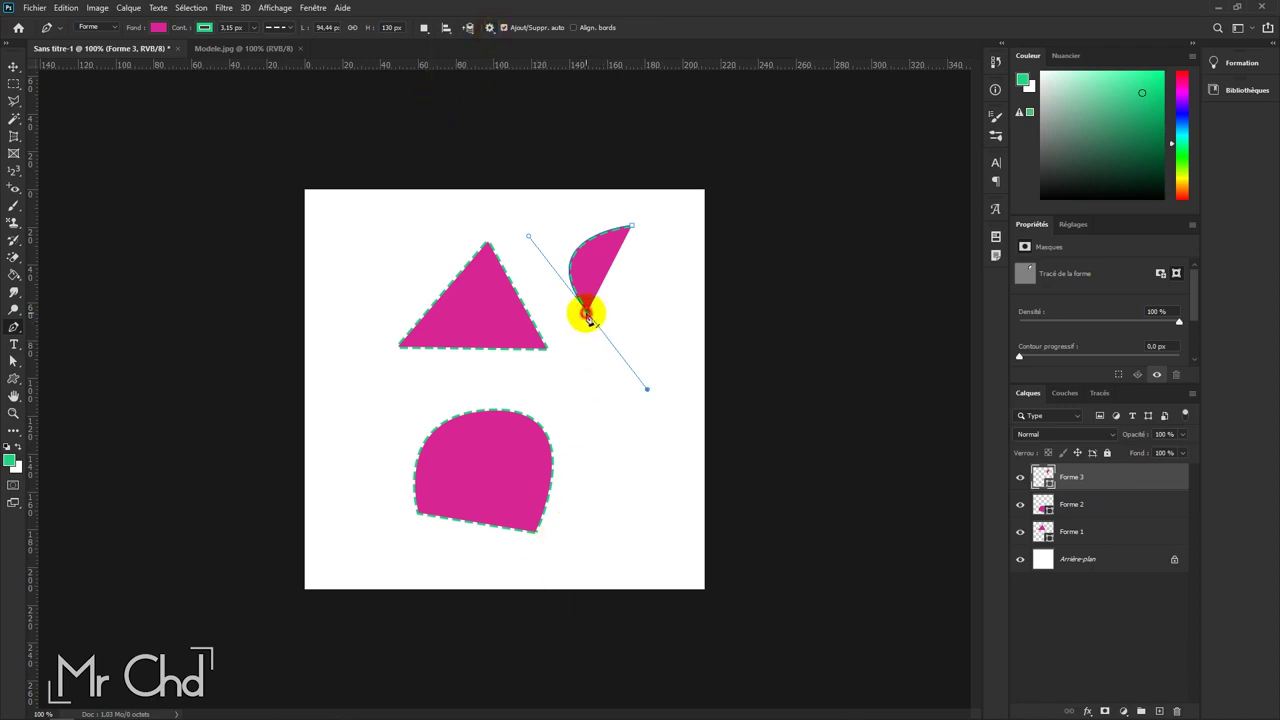
left_click_drag(599, 410, 565, 474)
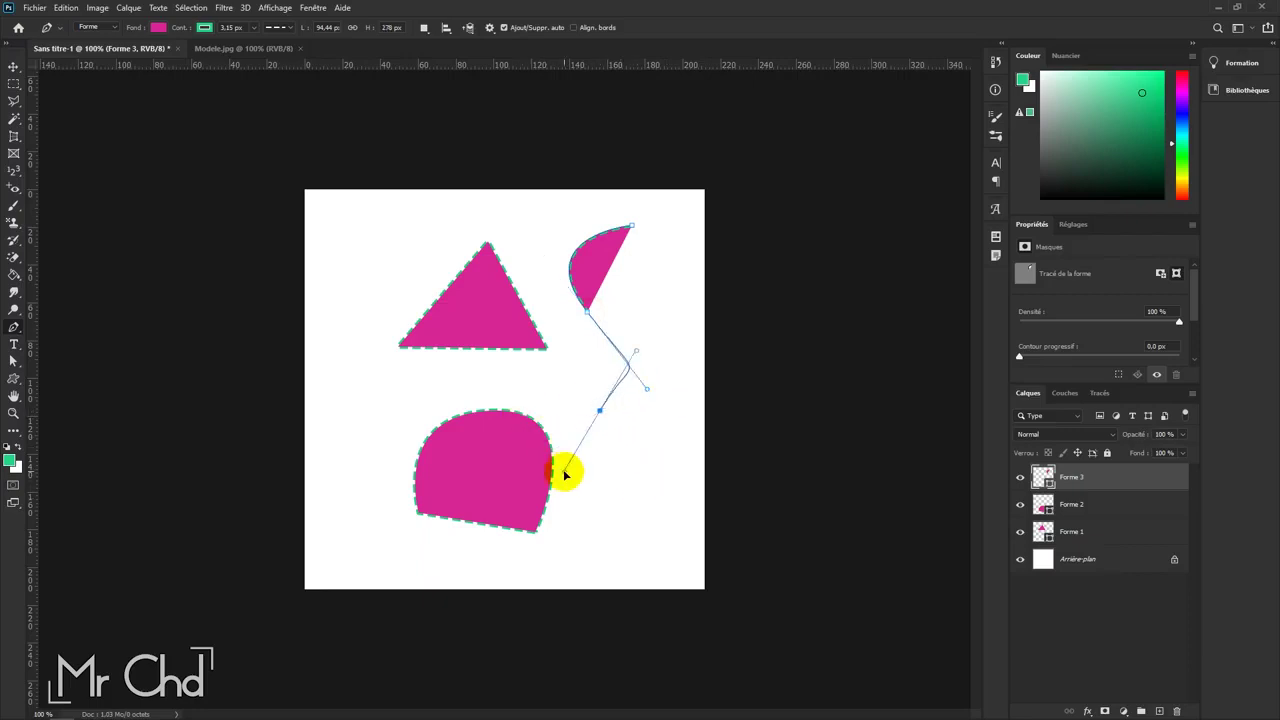
left_click(565, 472)
left_click_drag(651, 448, 680, 391)
left_click_drag(685, 320, 690, 272)
left_click(632, 228)
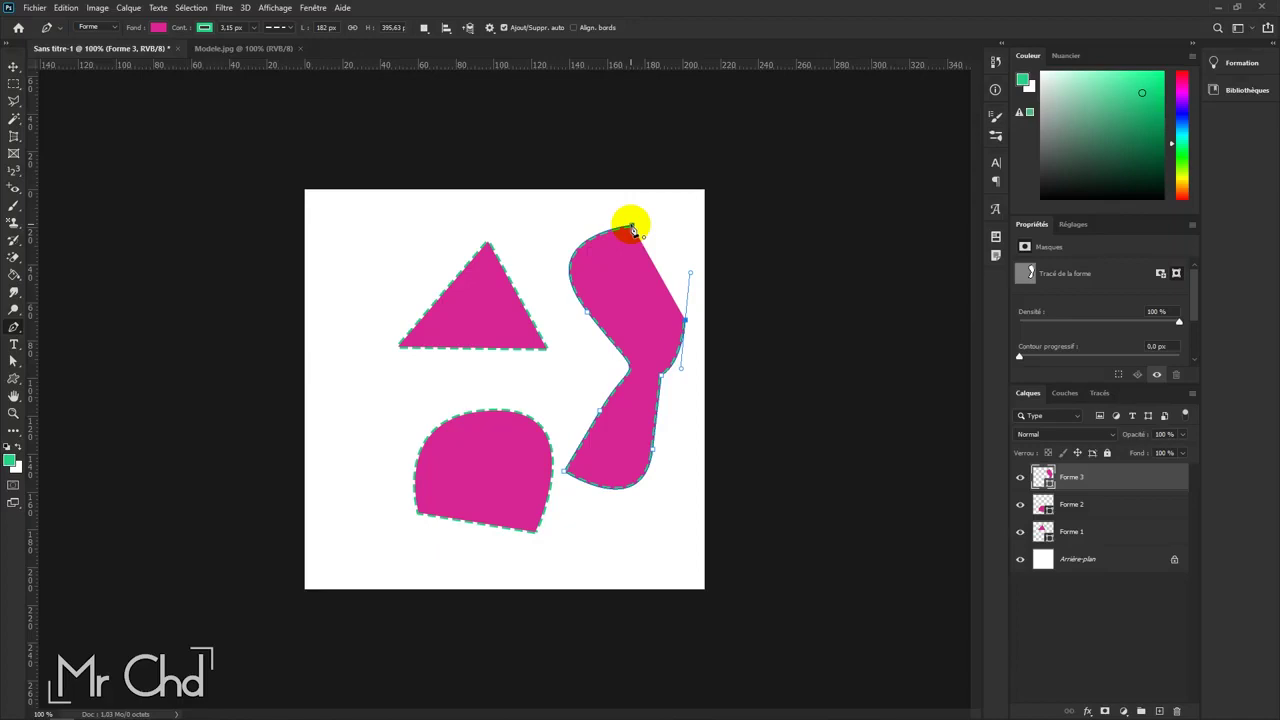
Step: Turn path preview back on, keep 1 px blue path lines, and finish curving the blob
left_click(492, 30)
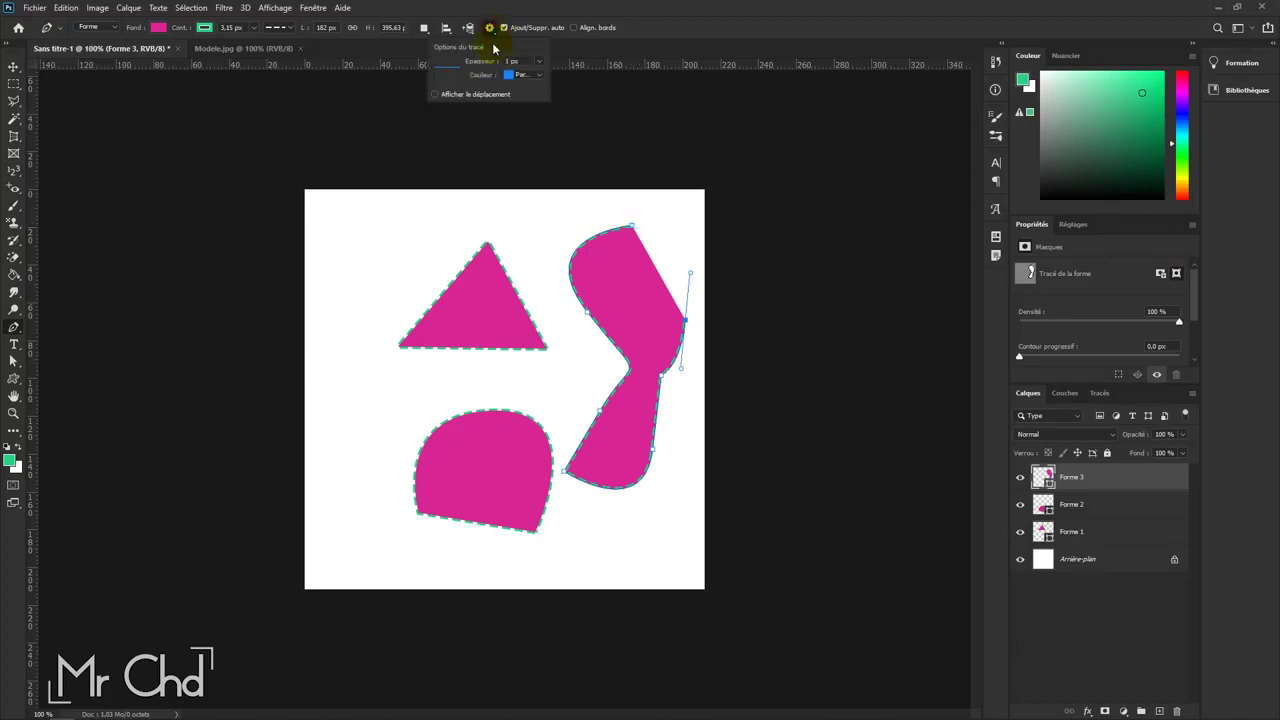
left_click(468, 96)
left_click(540, 64)
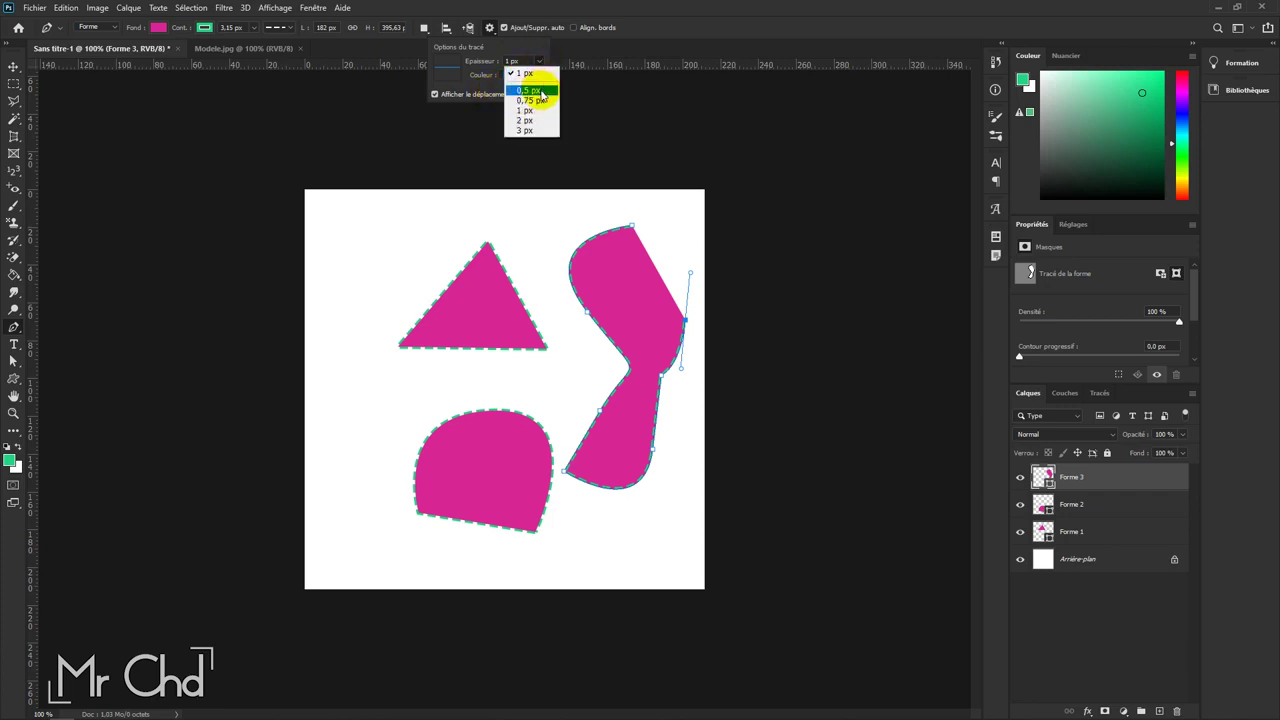
left_click(525, 73)
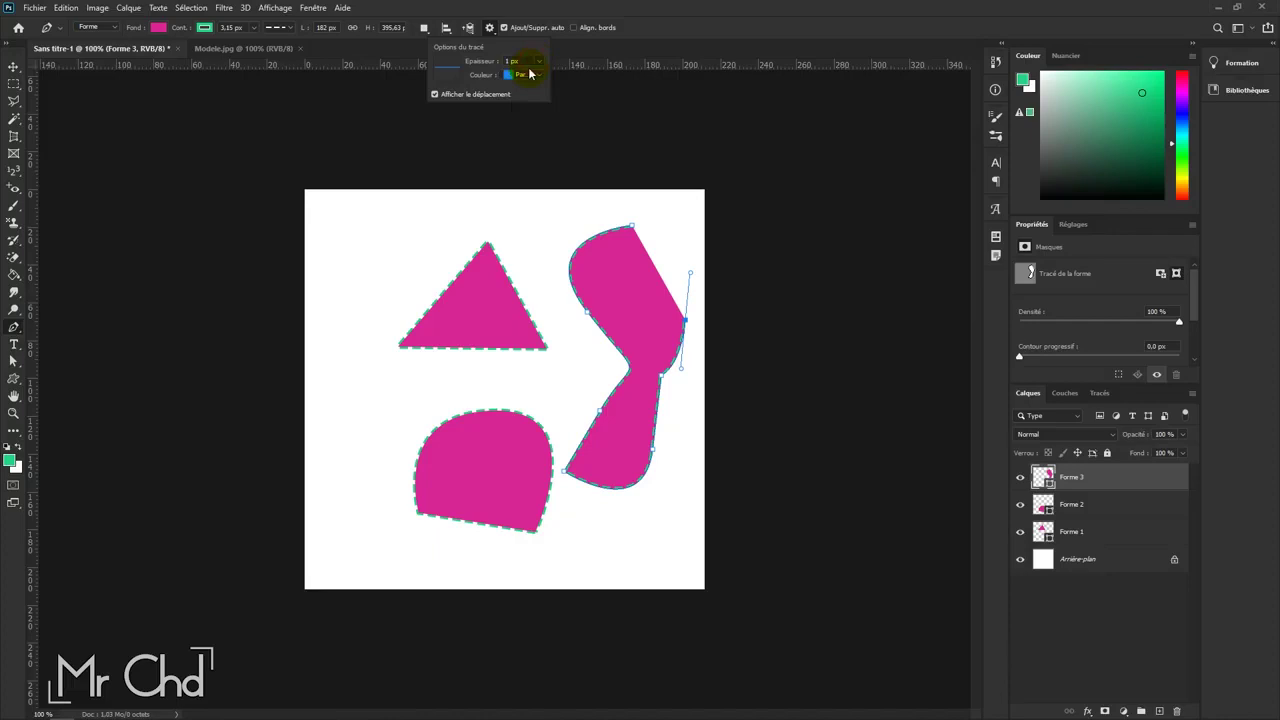
left_click(531, 76)
left_click_drag(630, 226, 632, 228)
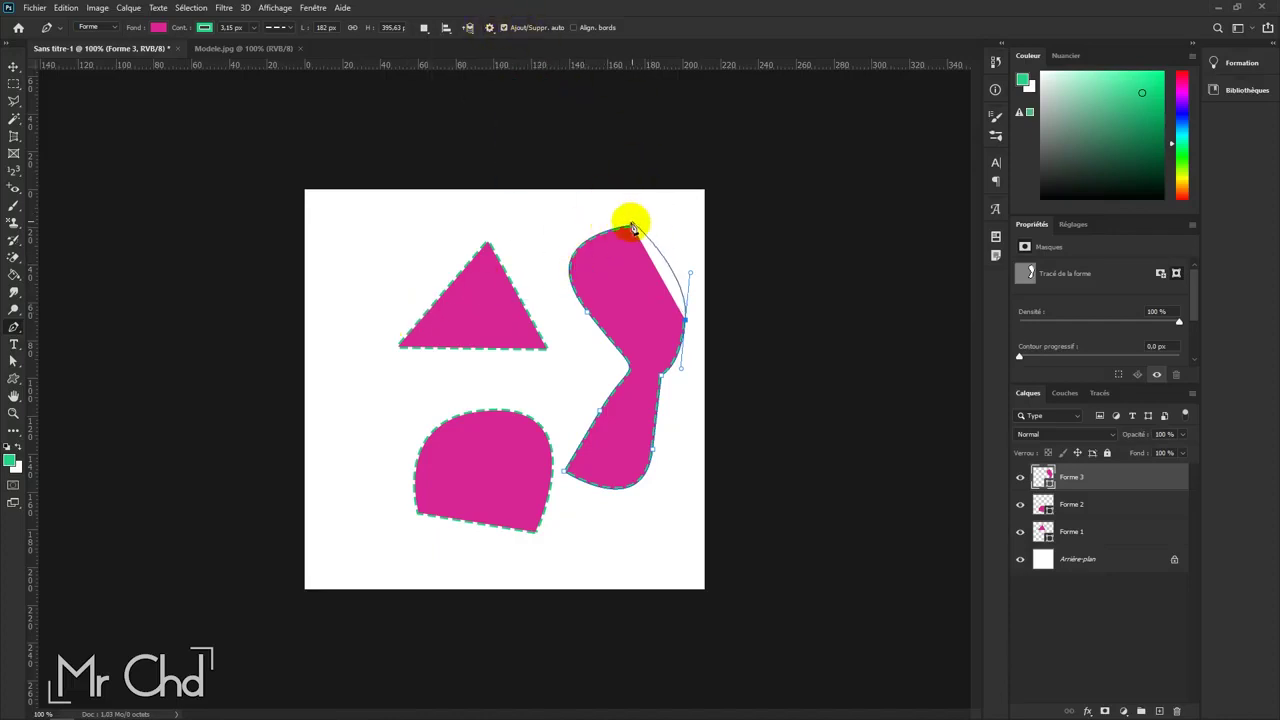
left_click(491, 457)
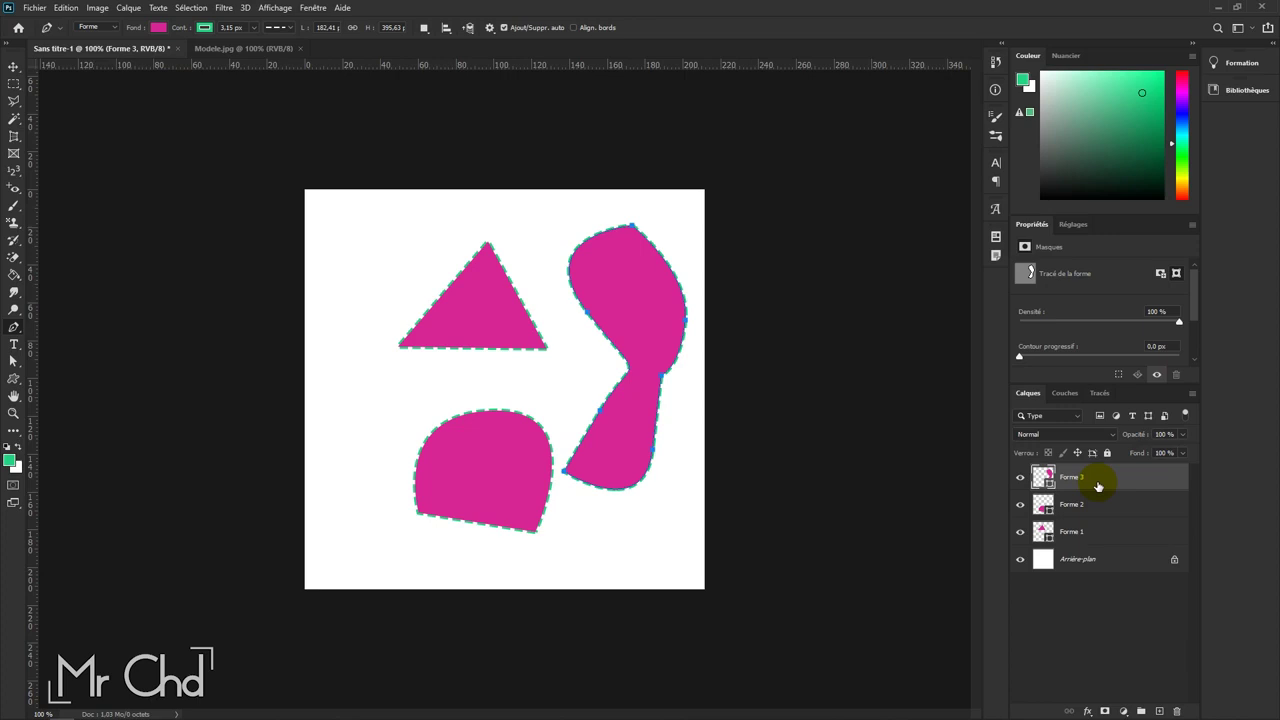
Step: Select layer Forme 1 and give the triangle a green fill with a solid magenta outline
left_click_drag(477, 306, 489, 313)
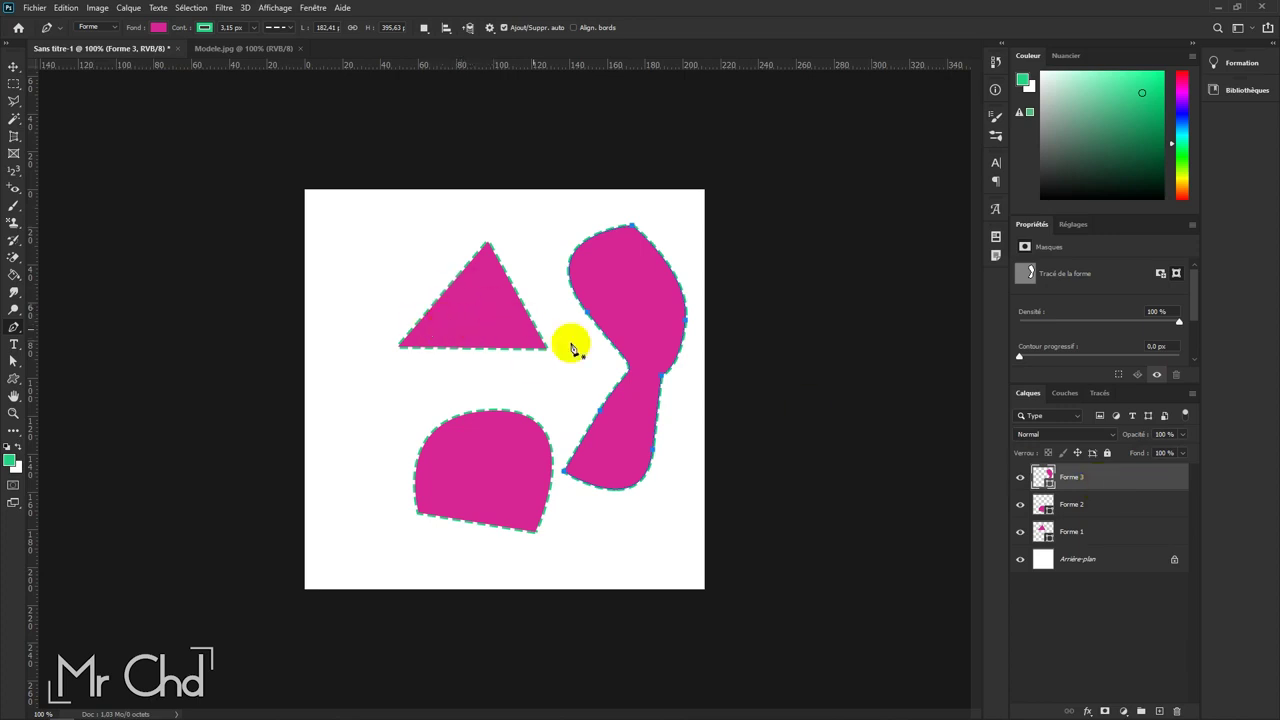
left_click(1099, 533)
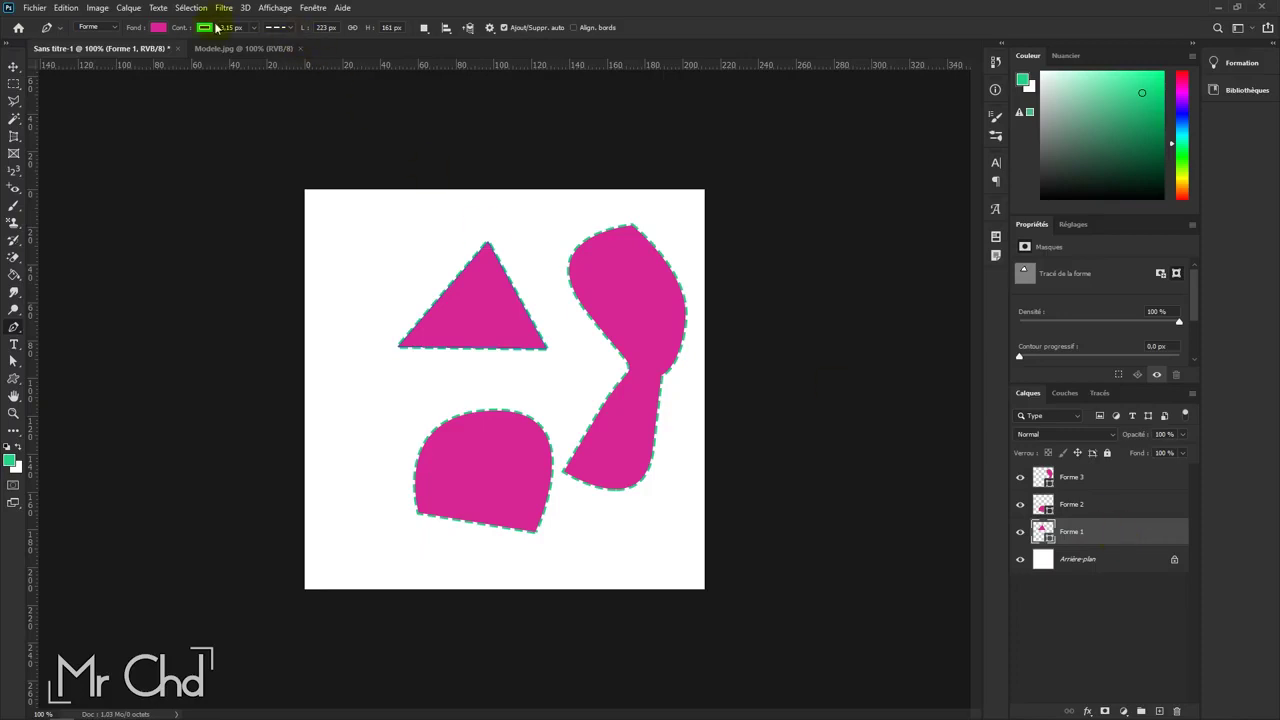
left_click(162, 30)
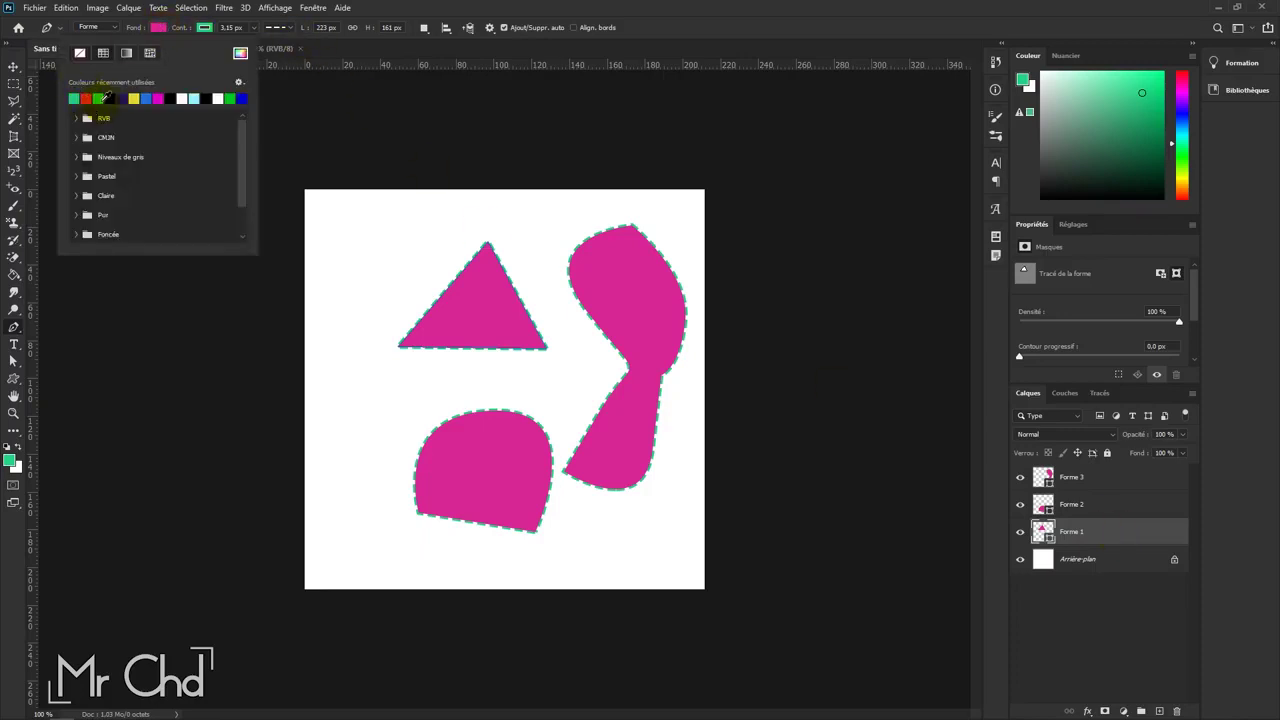
left_click(105, 98)
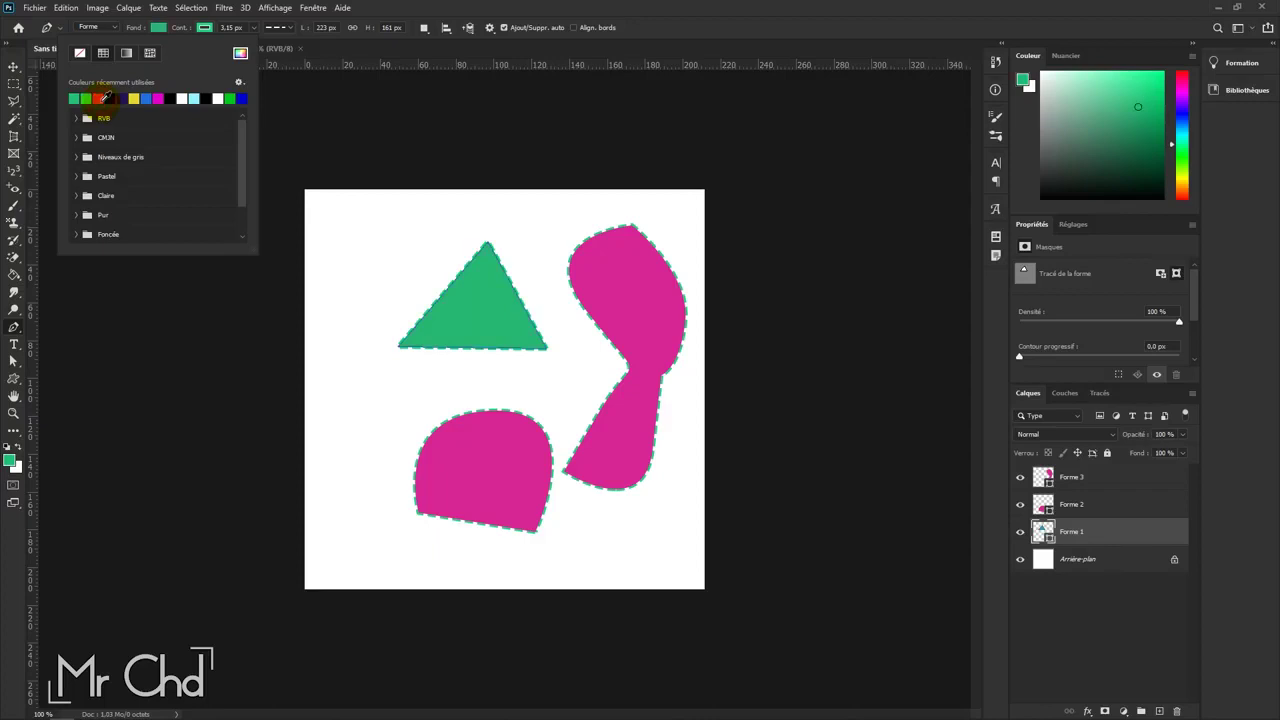
left_click(279, 27)
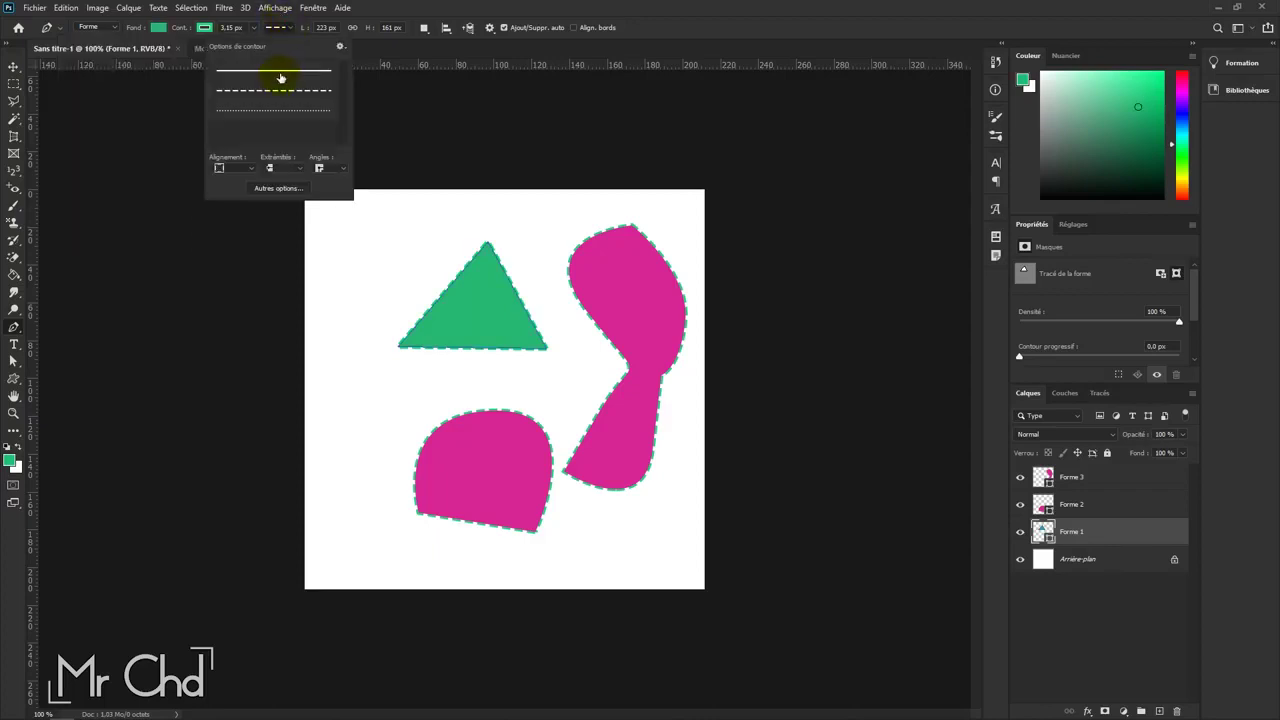
left_click(280, 72)
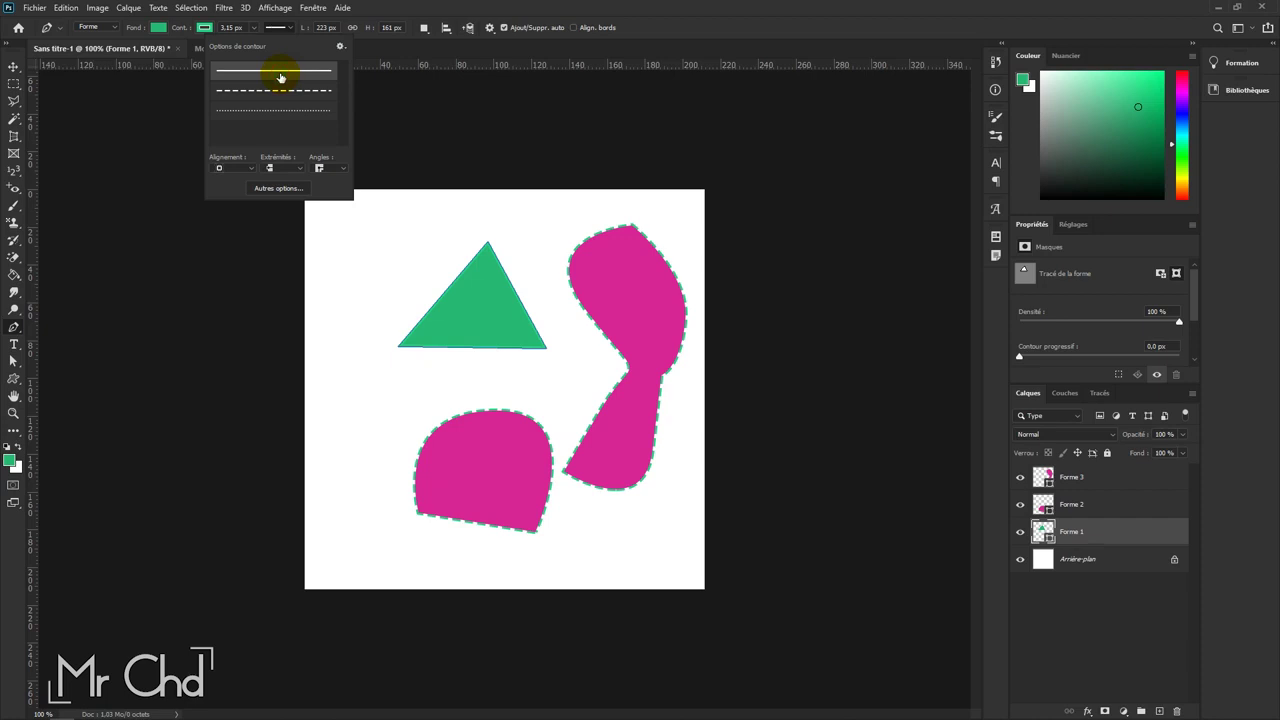
left_click(211, 28)
left_click(204, 98)
left_click(515, 16)
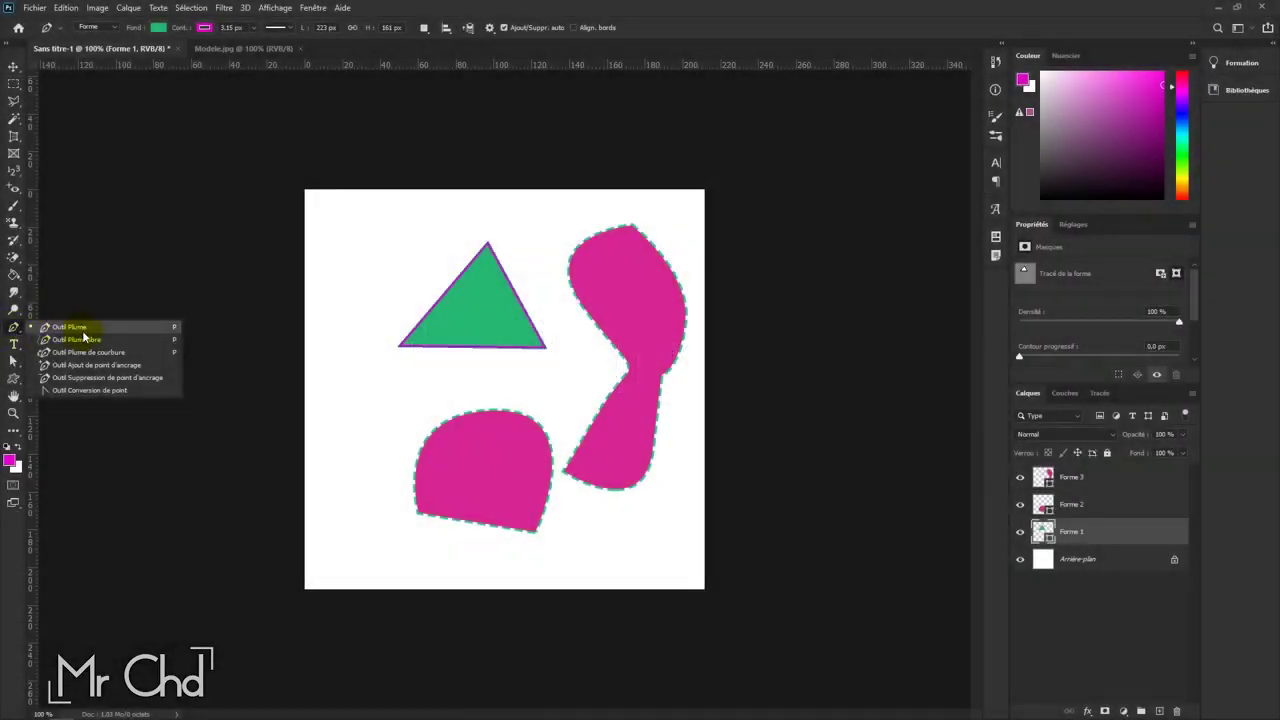
Step: Draw a freeform green shape by the triangle, then a Curvature Pen green shape across the top
left_click(75, 342)
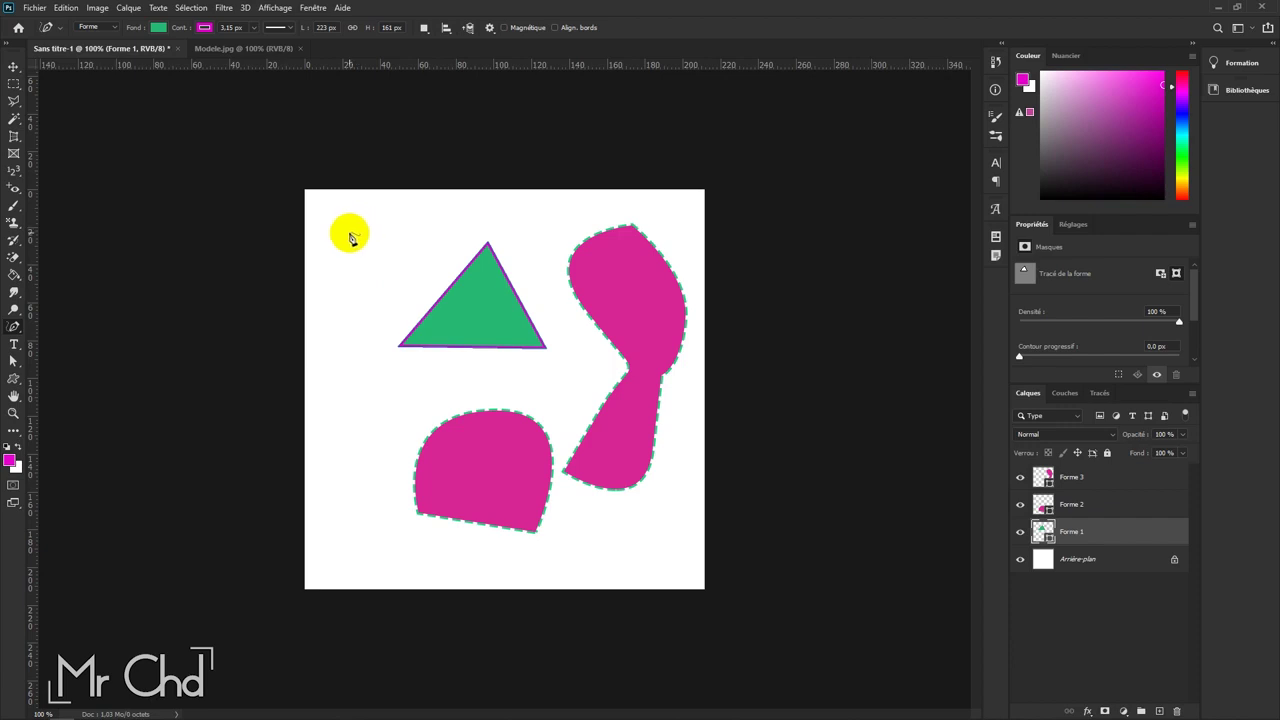
mouse_move(349, 236)
left_mouse_down()
mouse_move(395, 235)
mouse_move(352, 236)
left_mouse_up()
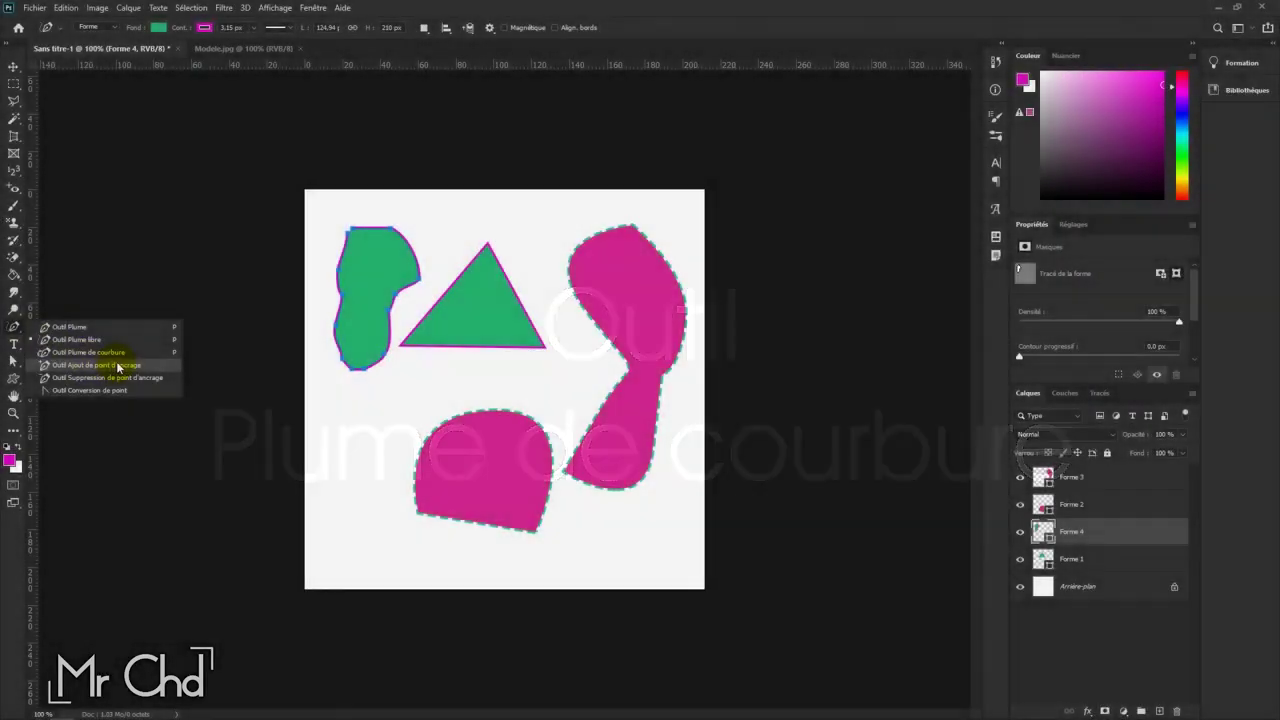
left_click(137, 357)
left_click(372, 231)
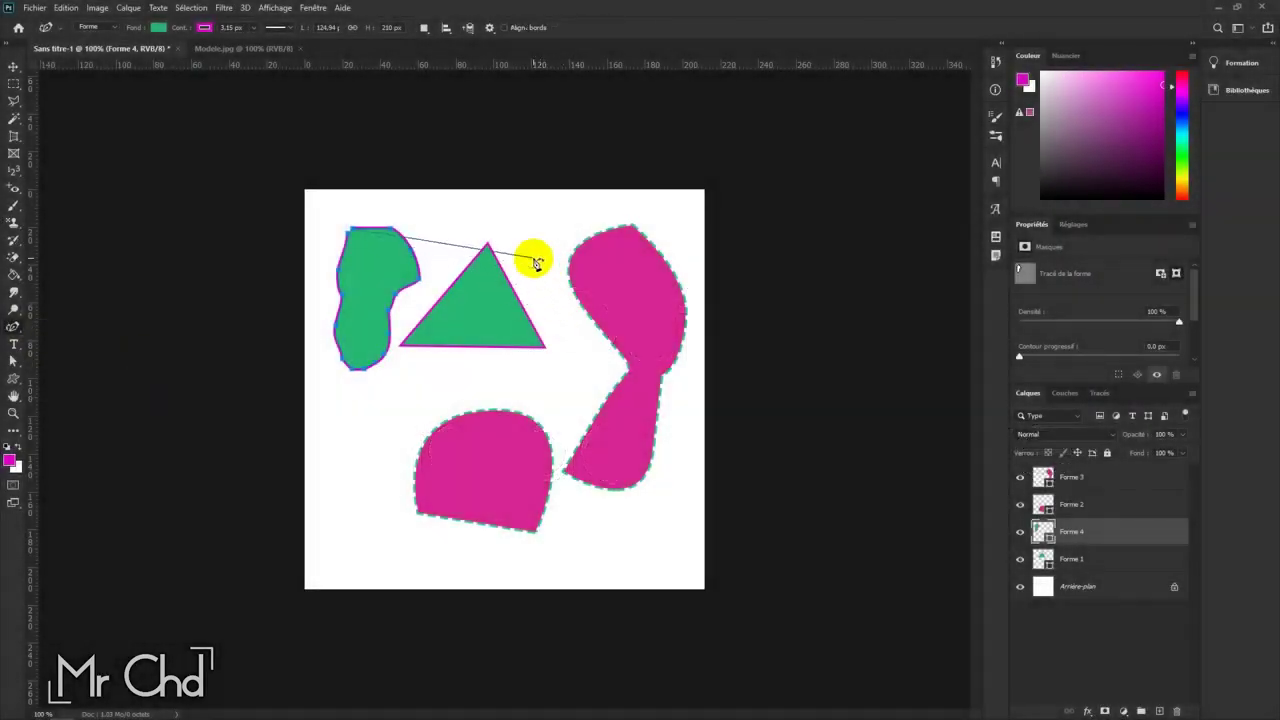
left_click(483, 434)
left_click(424, 490)
left_click(495, 538)
left_click(651, 360)
left_click_drag(651, 360, 568, 212)
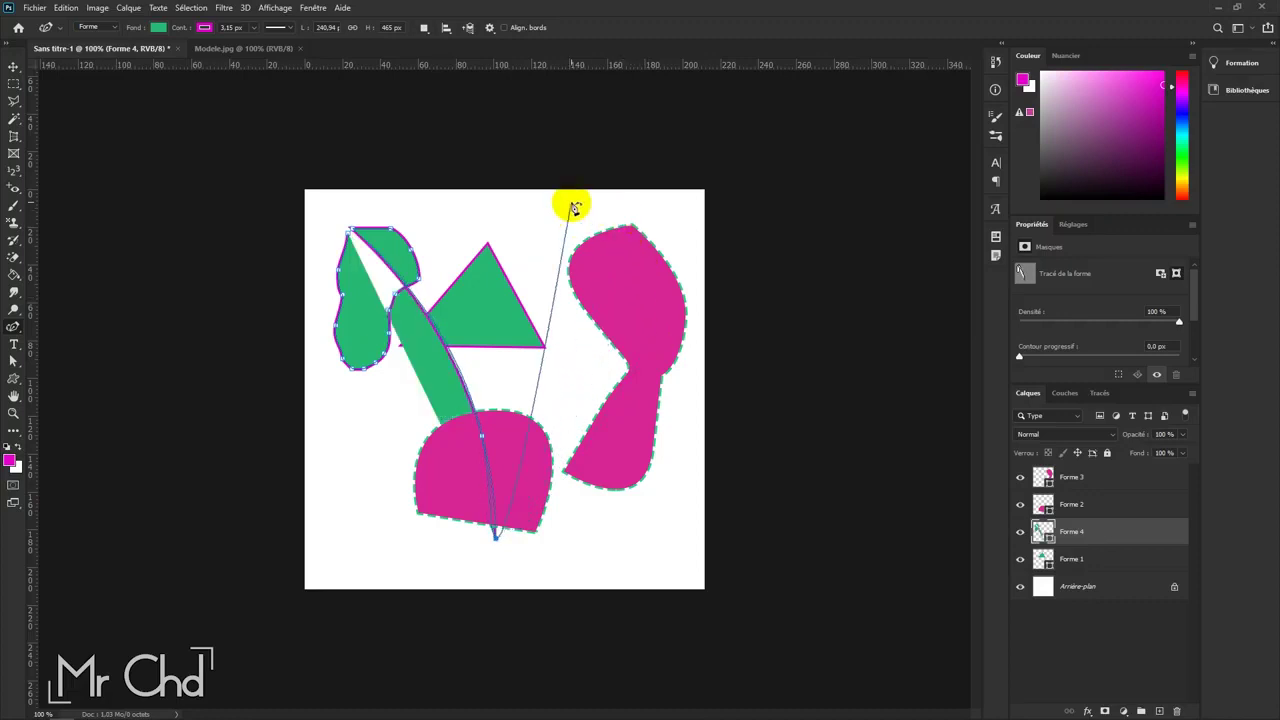
left_click(468, 204)
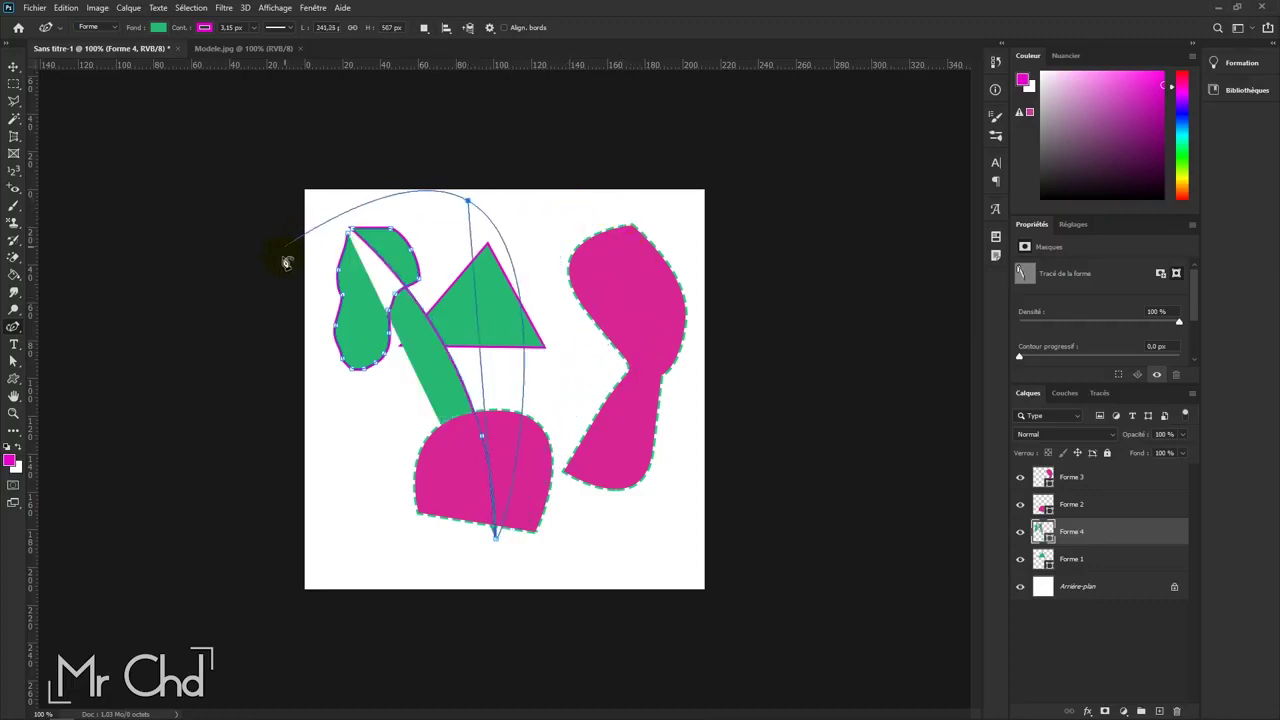
left_click(349, 229)
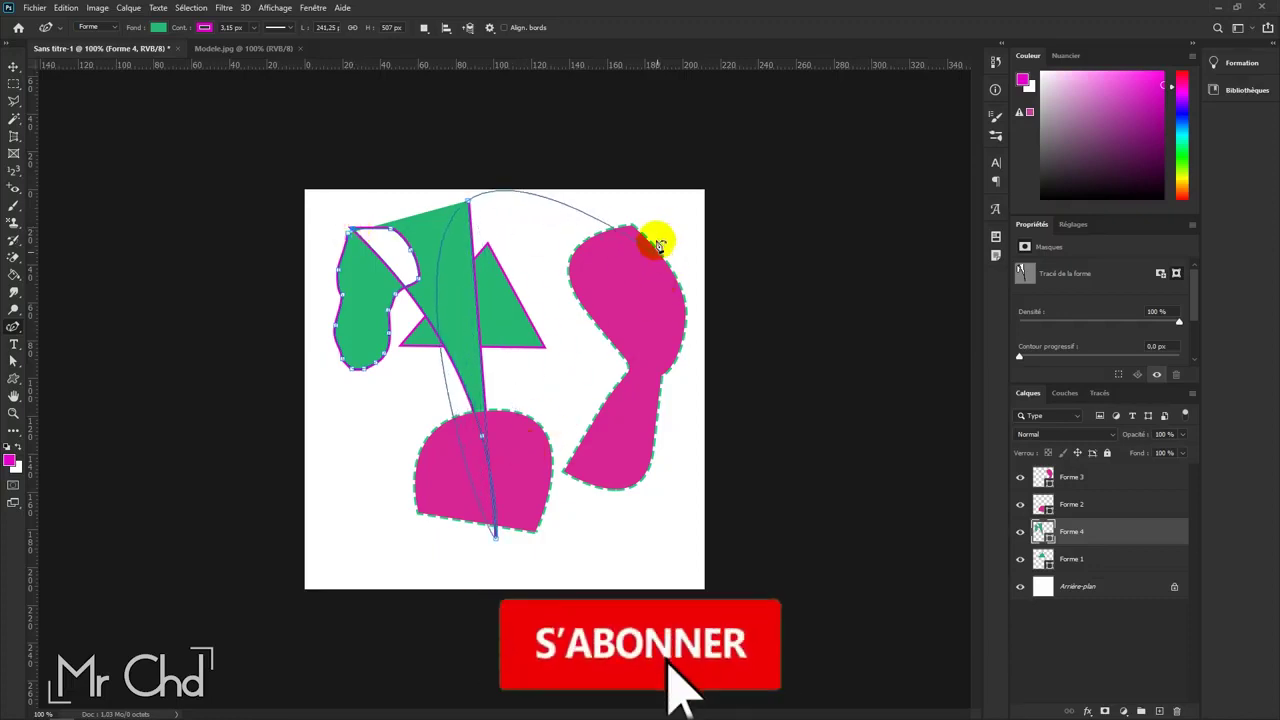
left_click(558, 302)
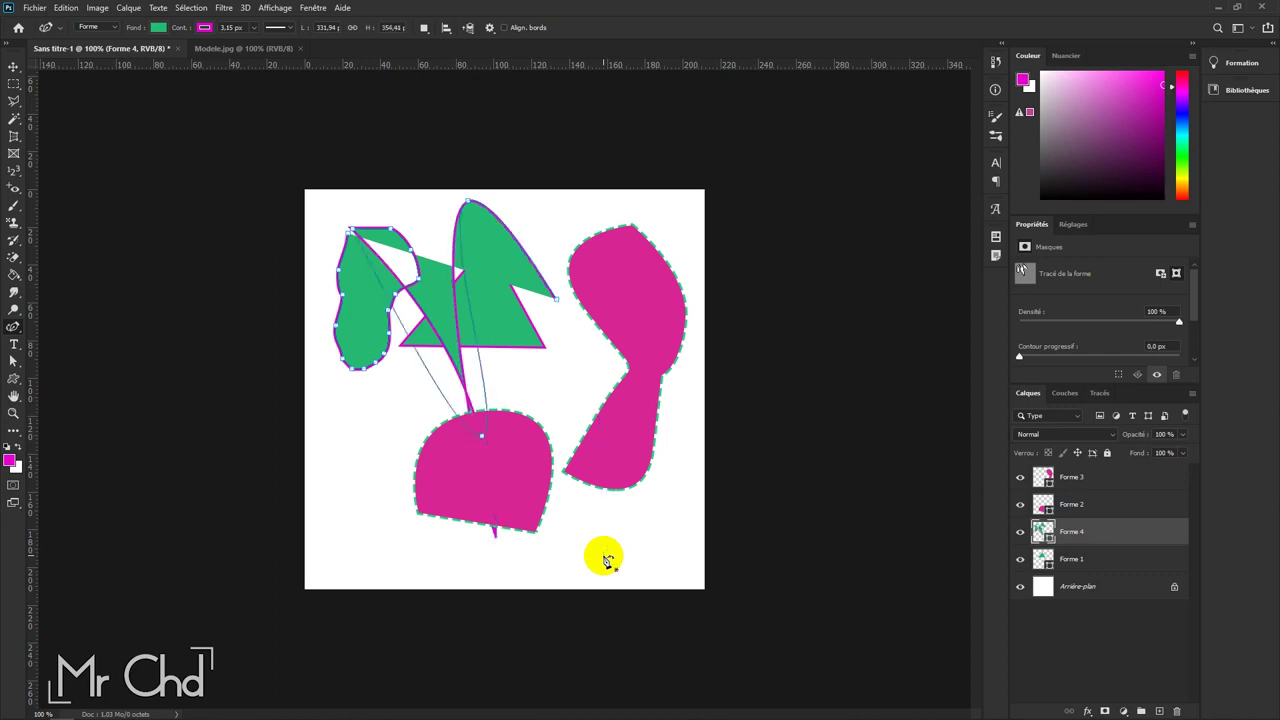
Step: Delete all the pink shape layers while keeping the white background layer
key("Delete")
key("Delete")
key("Delete")
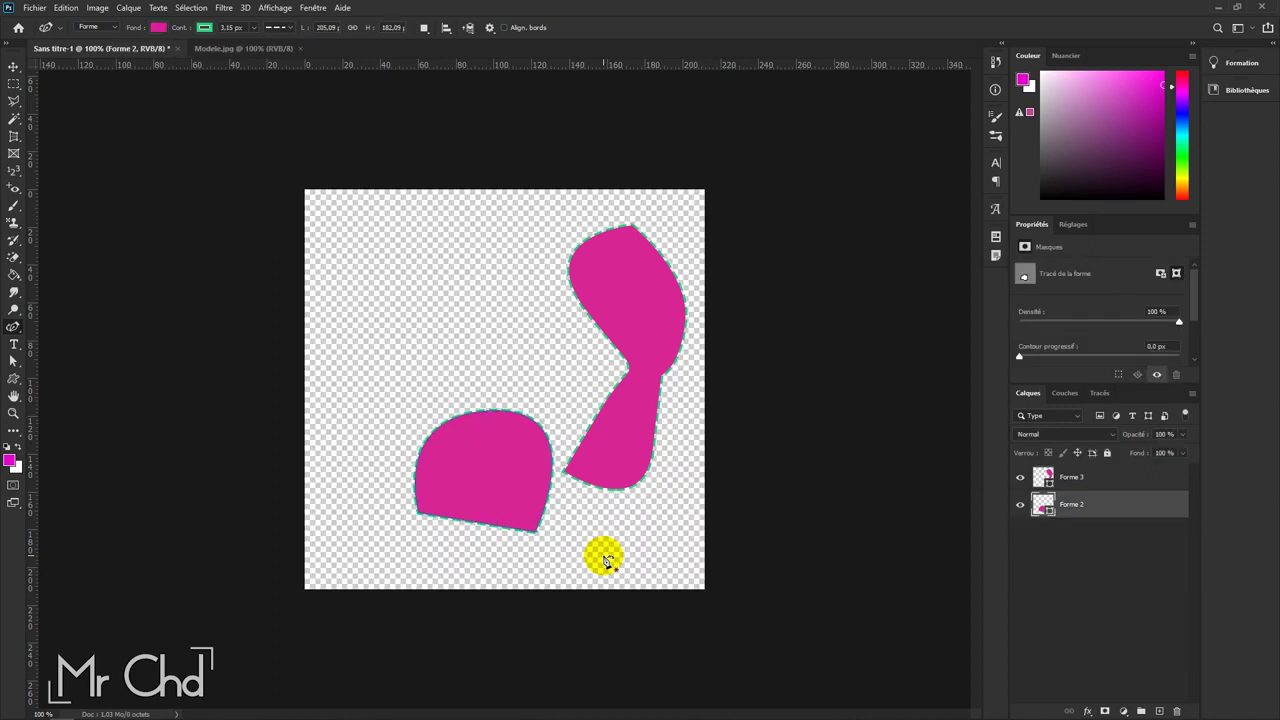
key("ctrl+z")
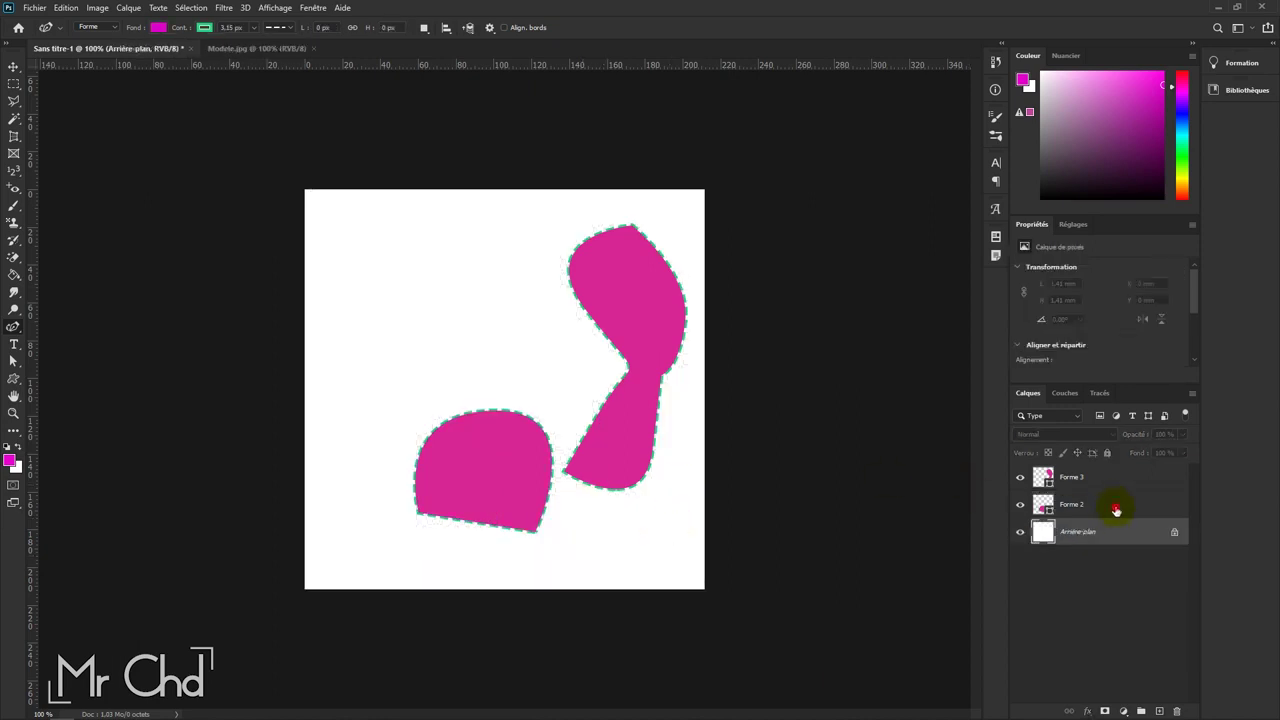
left_click(1116, 505)
left_click(1103, 480, "shift")
key("Delete")
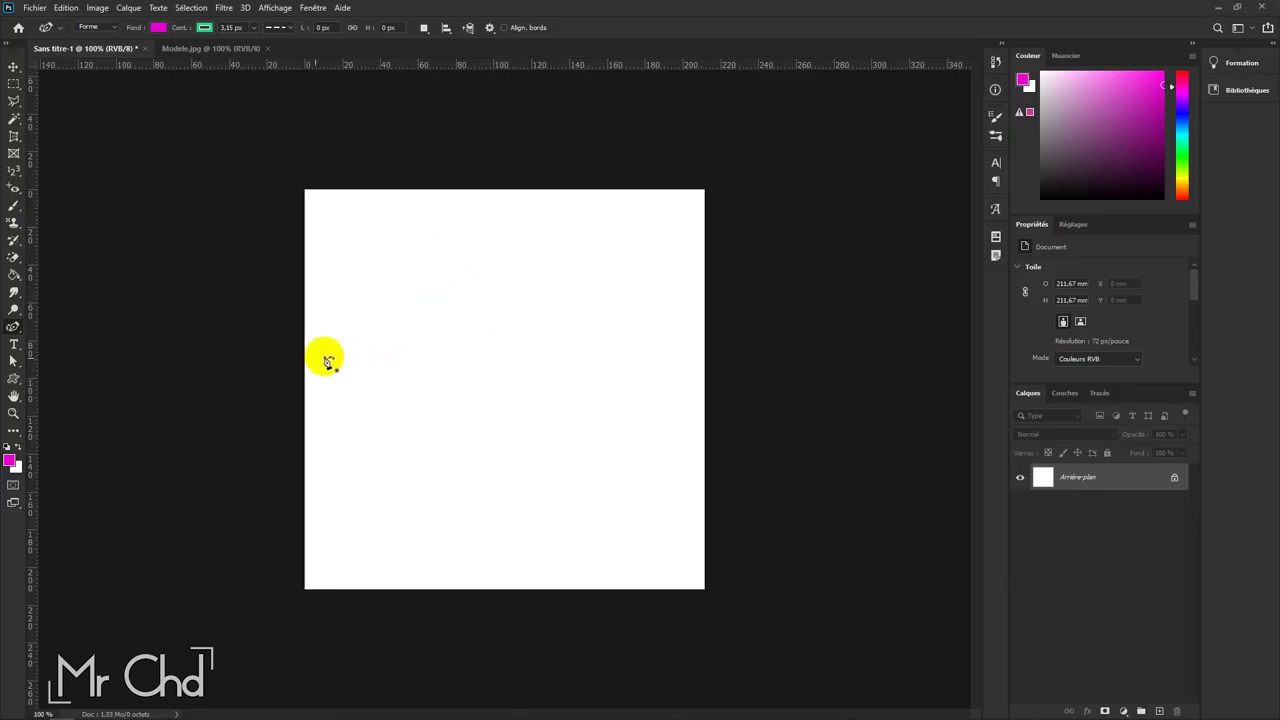
Step: Draw a closed rounded magenta blob with the Curvature Pen on the empty canvas
left_click(346, 404)
left_click_drag(500, 262, 610, 262)
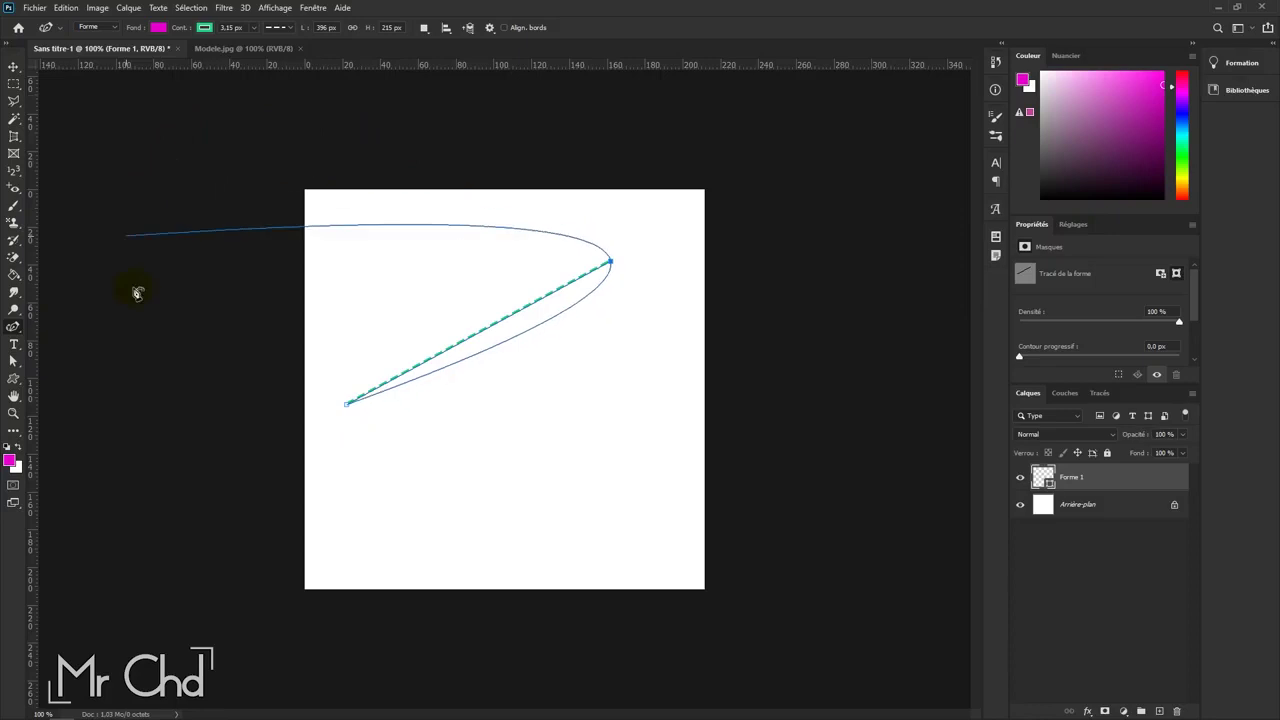
left_click(597, 545)
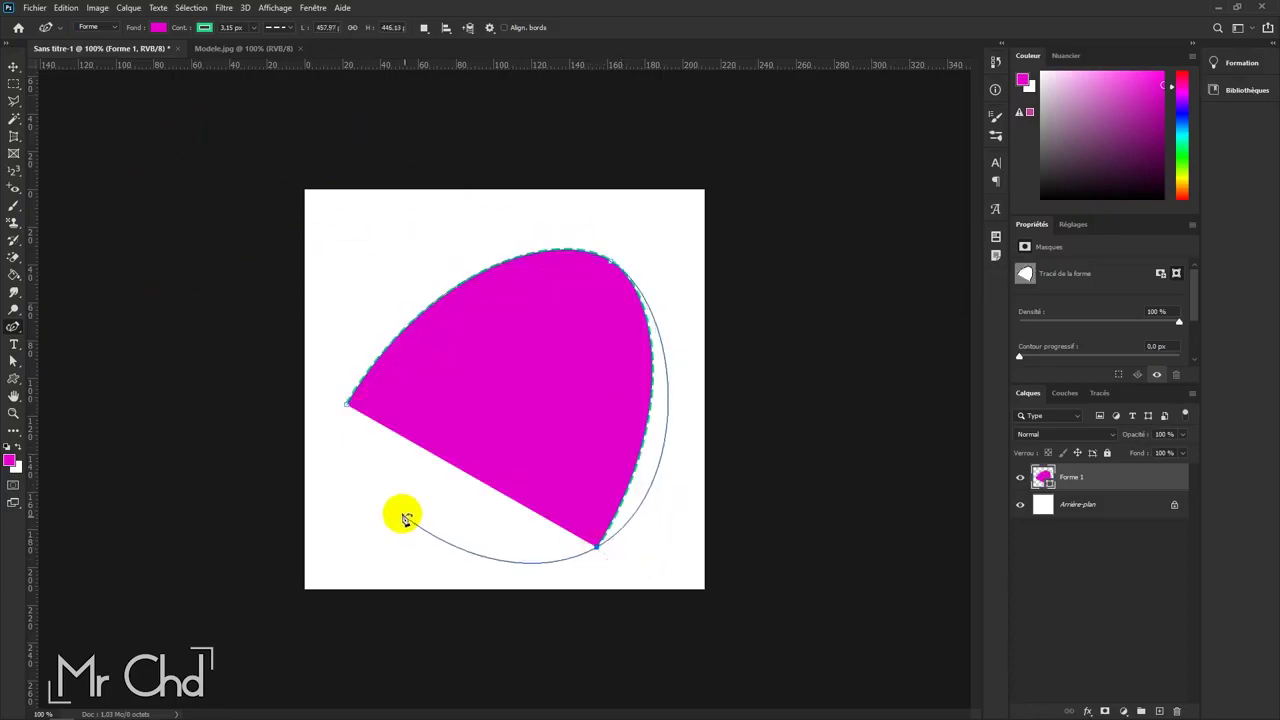
left_click(349, 404)
left_click_drag(349, 405, 350, 406)
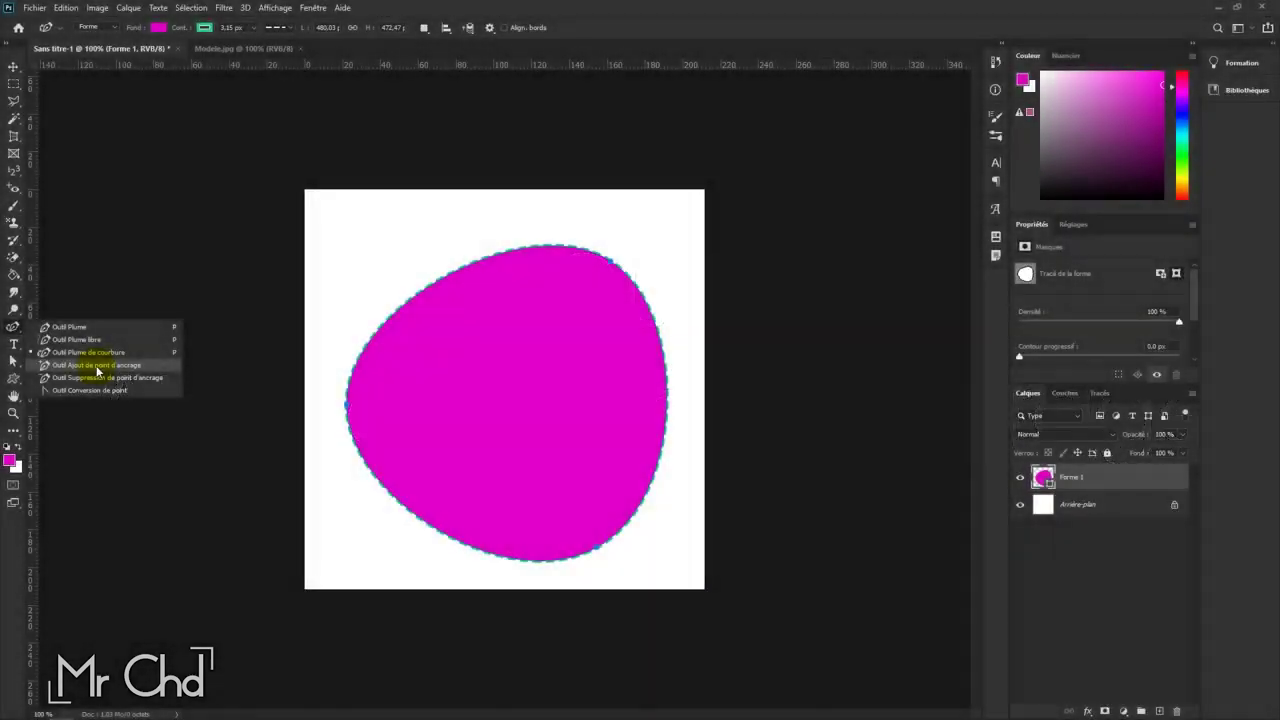
Step: Add an anchor on the blob's upper-left edge with the Add Anchor Point tool and drag it outward
left_click(97, 366)
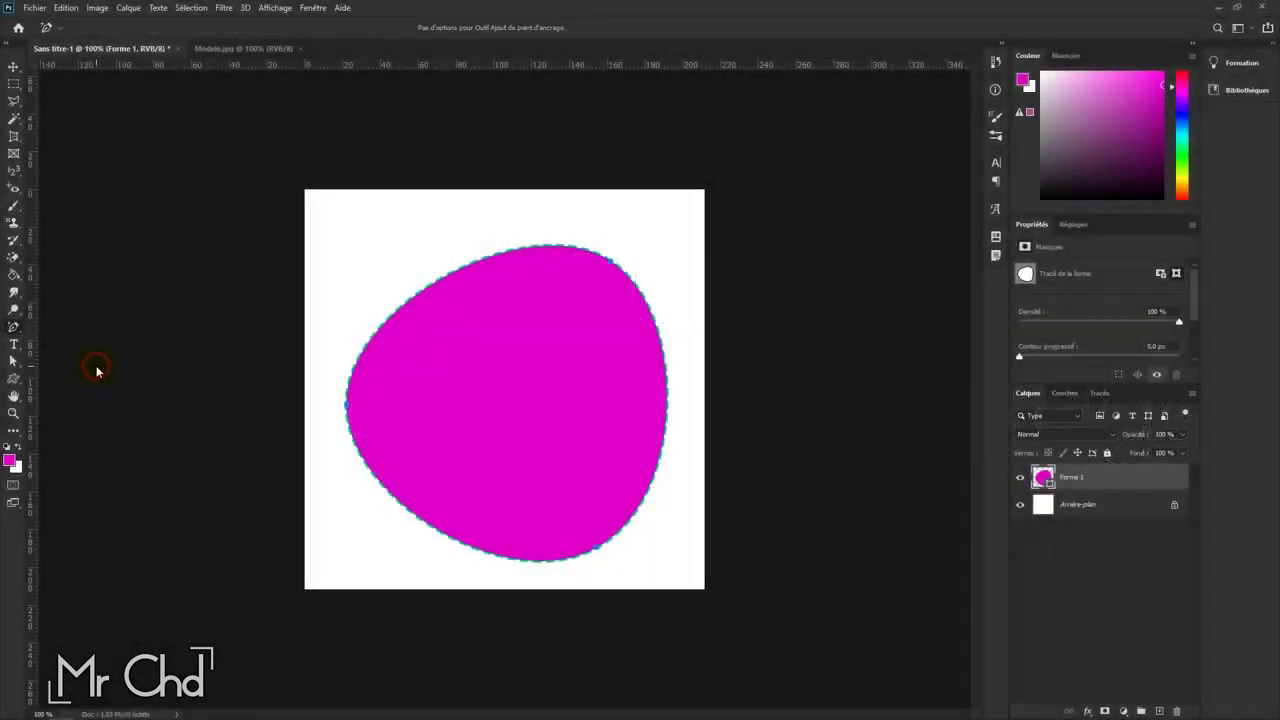
left_click(445, 289)
left_click(440, 289)
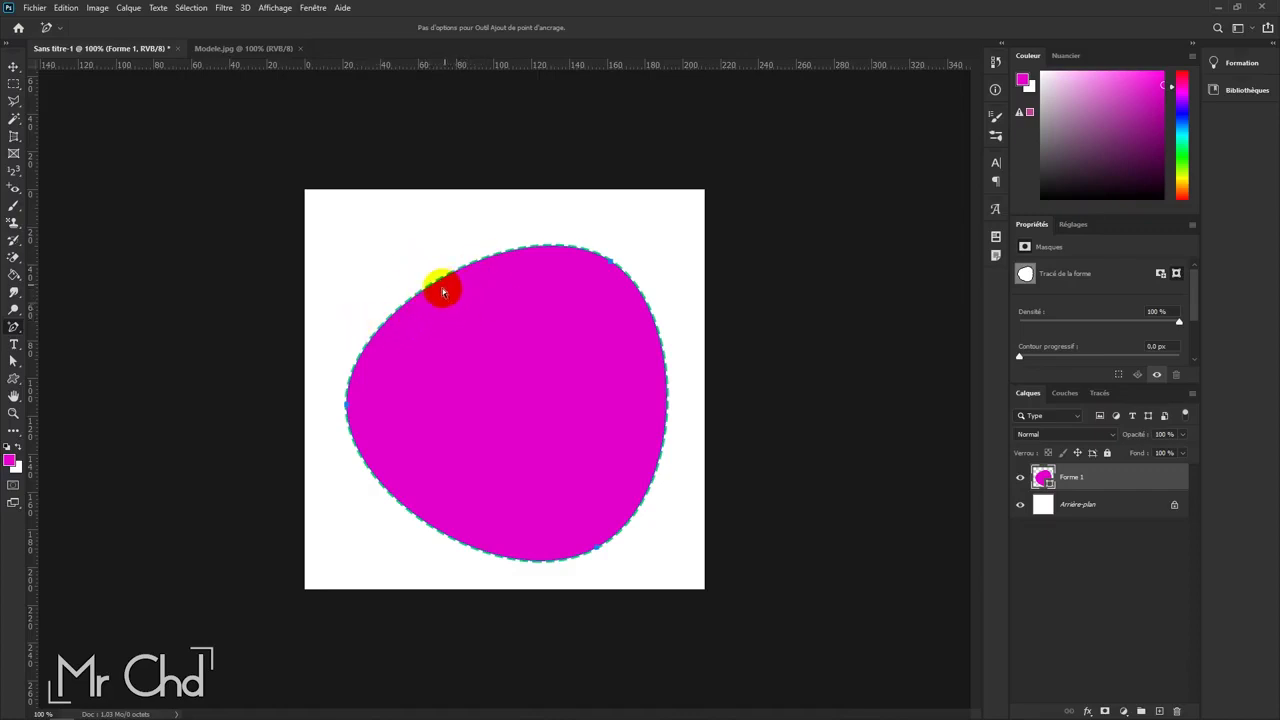
left_click(422, 300)
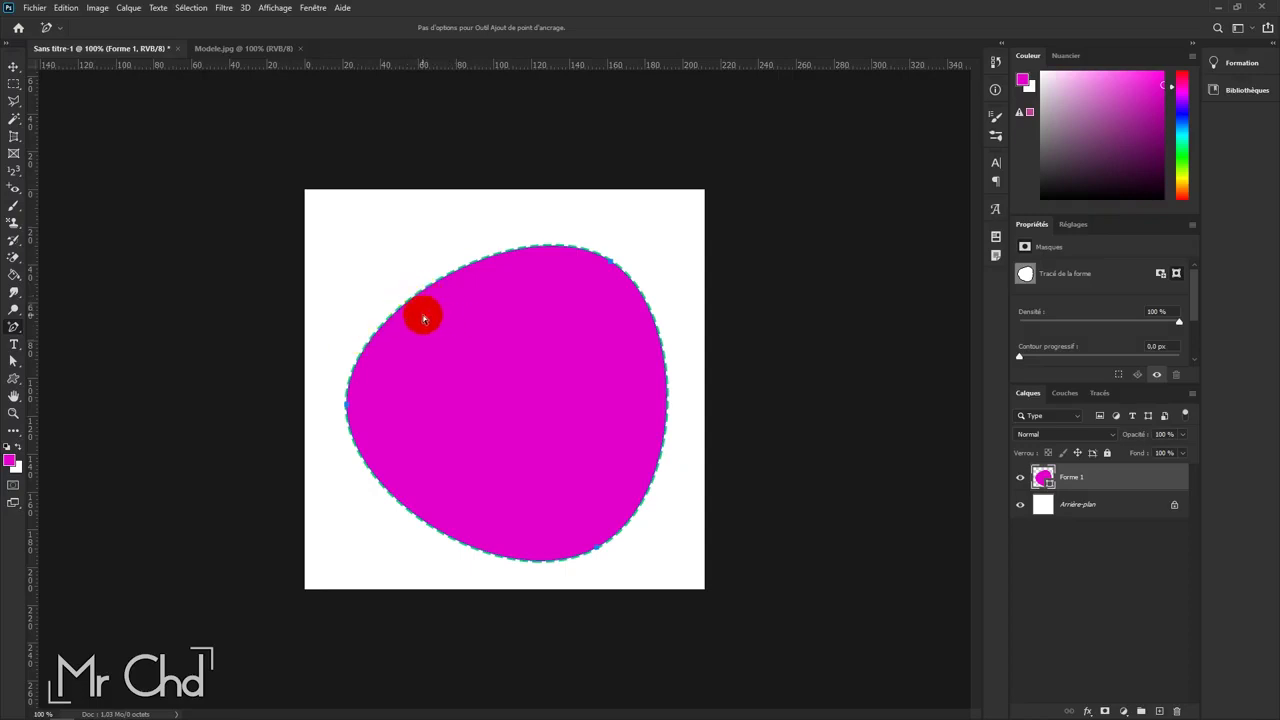
left_click(432, 298)
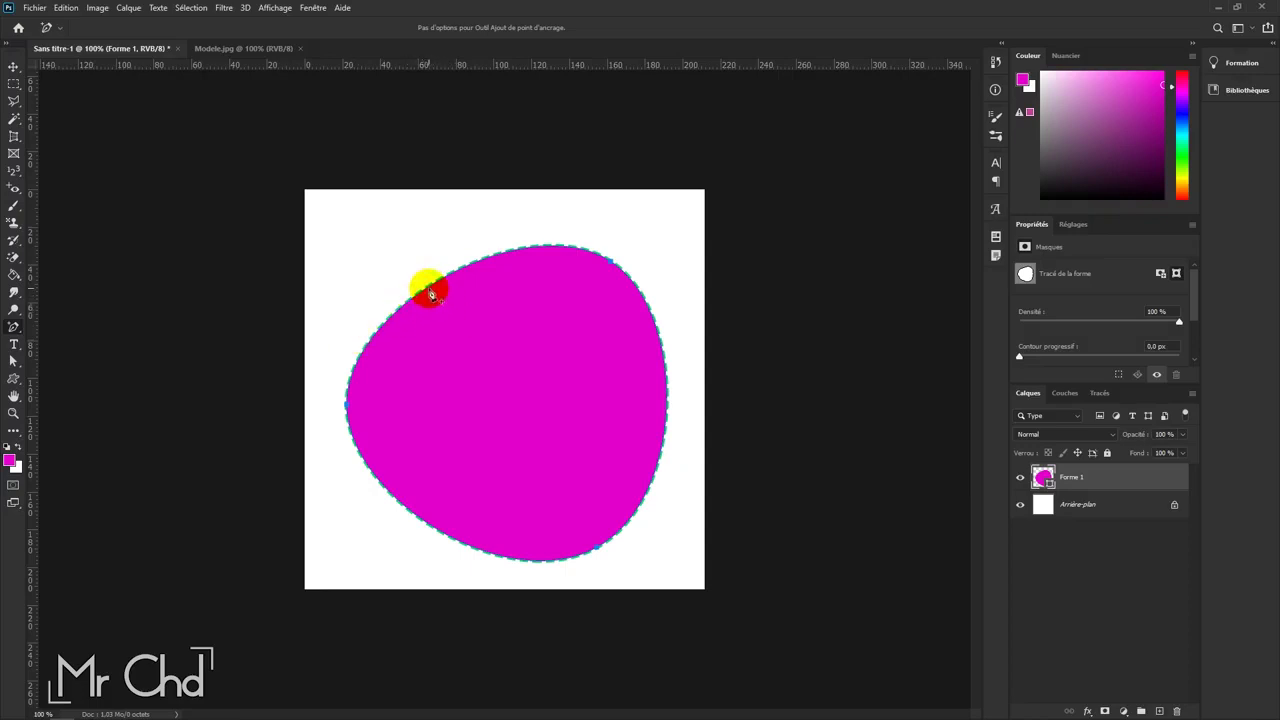
left_click(430, 291)
mouse_move(431, 292)
left_mouse_down()
mouse_move(440, 341)
mouse_move(386, 237)
mouse_move(449, 309)
mouse_move(391, 263)
mouse_move(382, 246)
mouse_move(543, 366)
mouse_move(535, 410)
mouse_move(441, 321)
left_mouse_up()
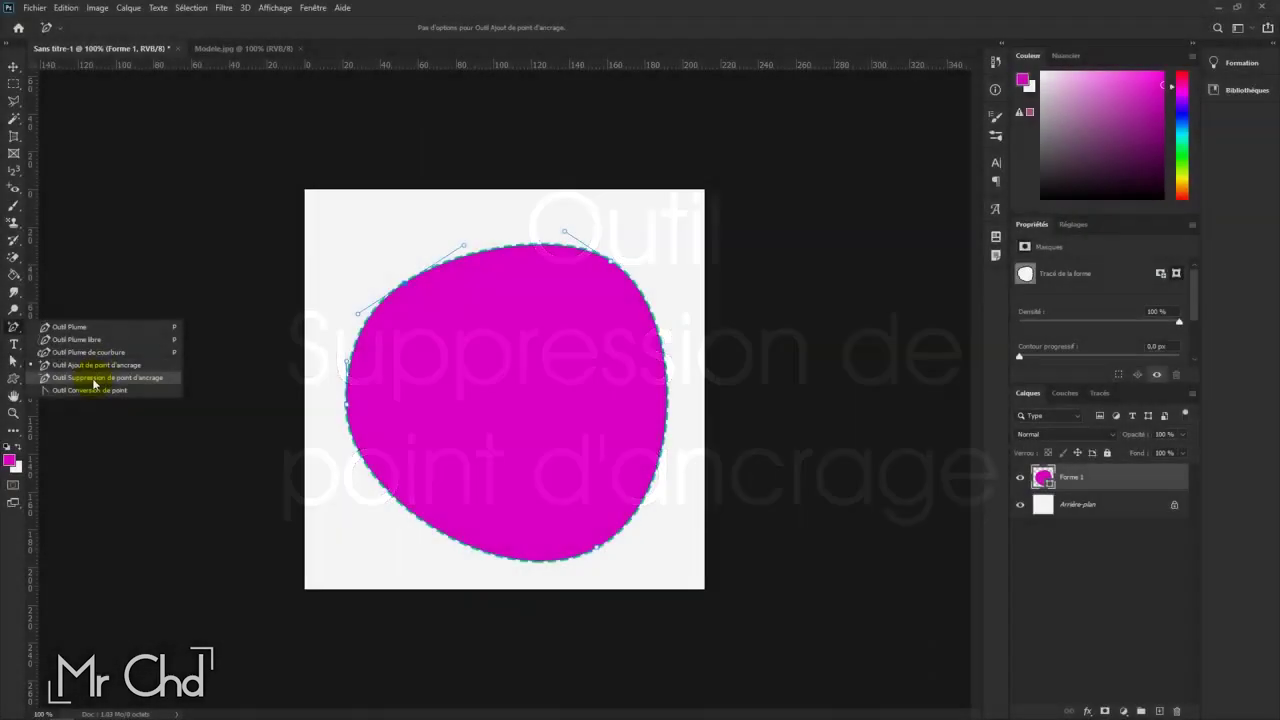
Step: Remove the blob's left-side anchor with the Delete Anchor Point tool
left_click(93, 379)
left_click(355, 406)
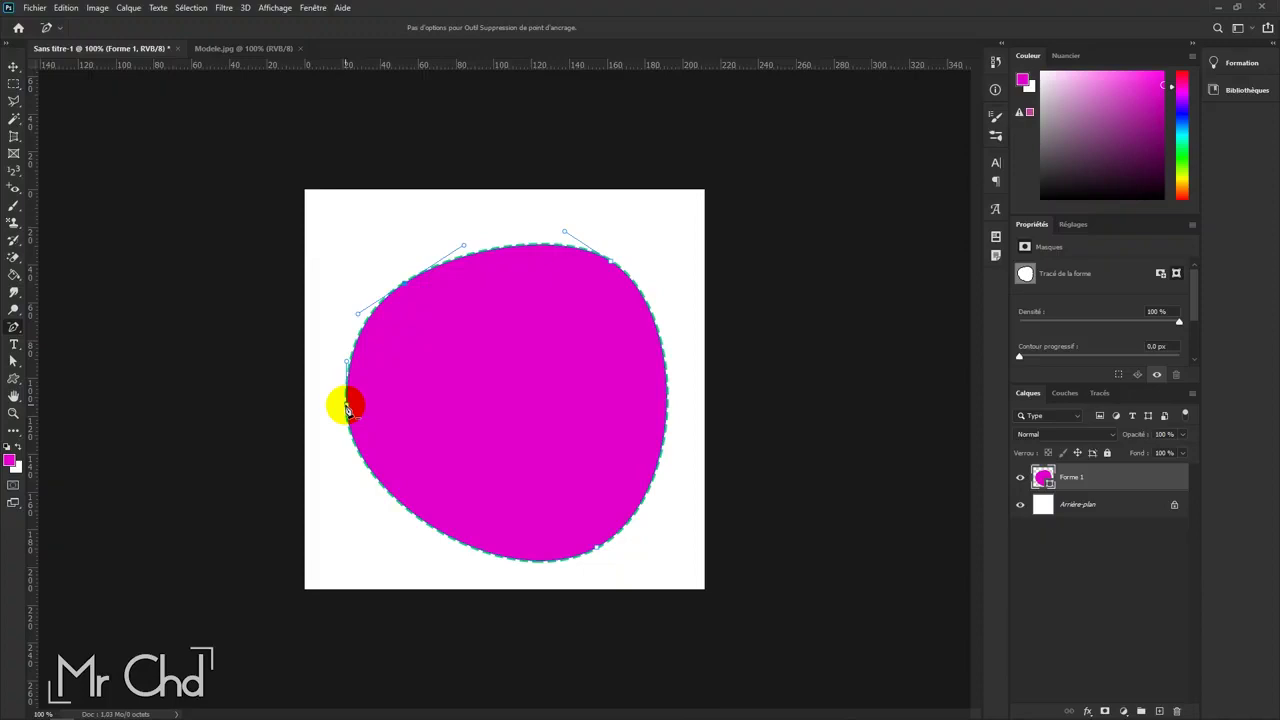
left_click(347, 408)
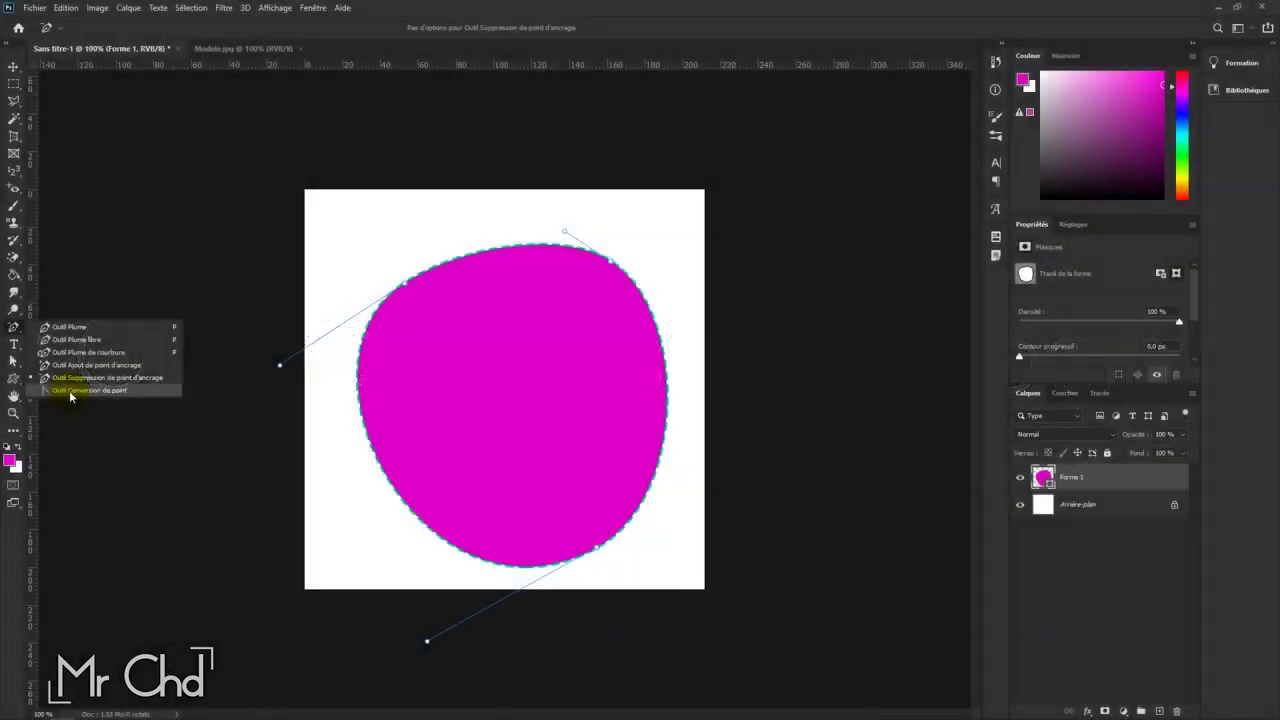
Step: Use the Convert Point tool to make the top-right anchor a corner, then drag handles back out
left_click(70, 390)
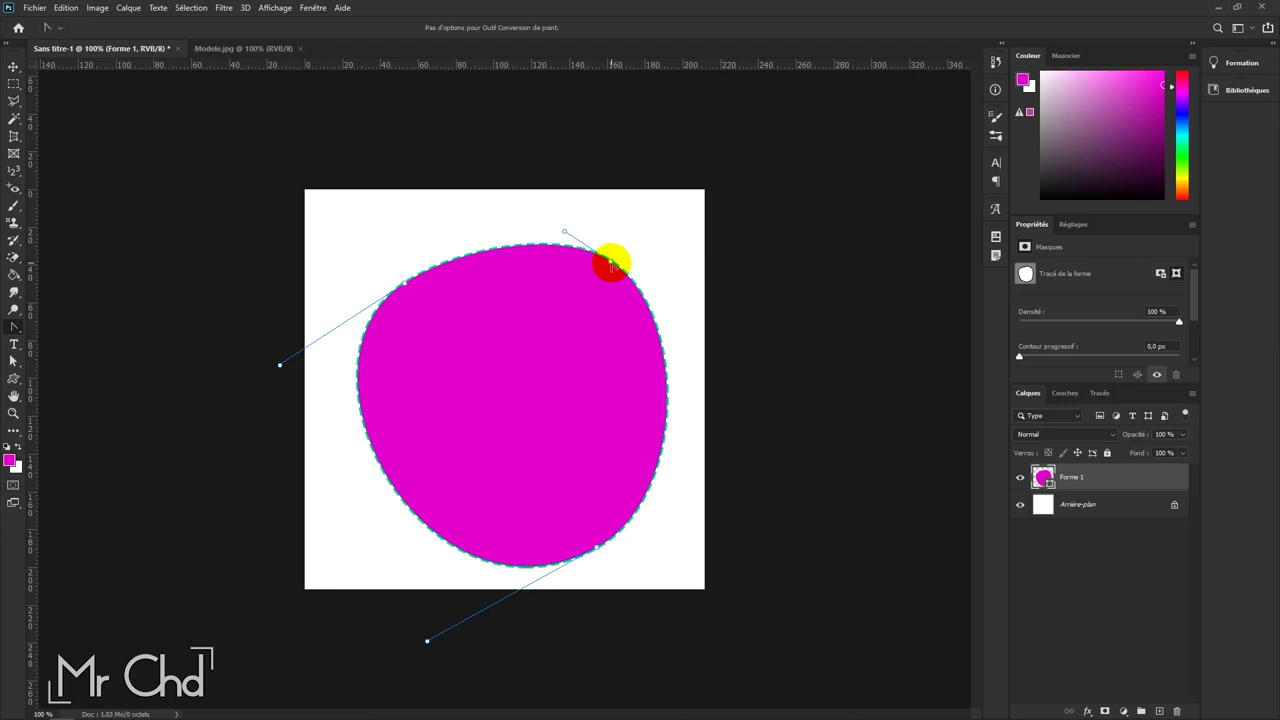
left_click(611, 264)
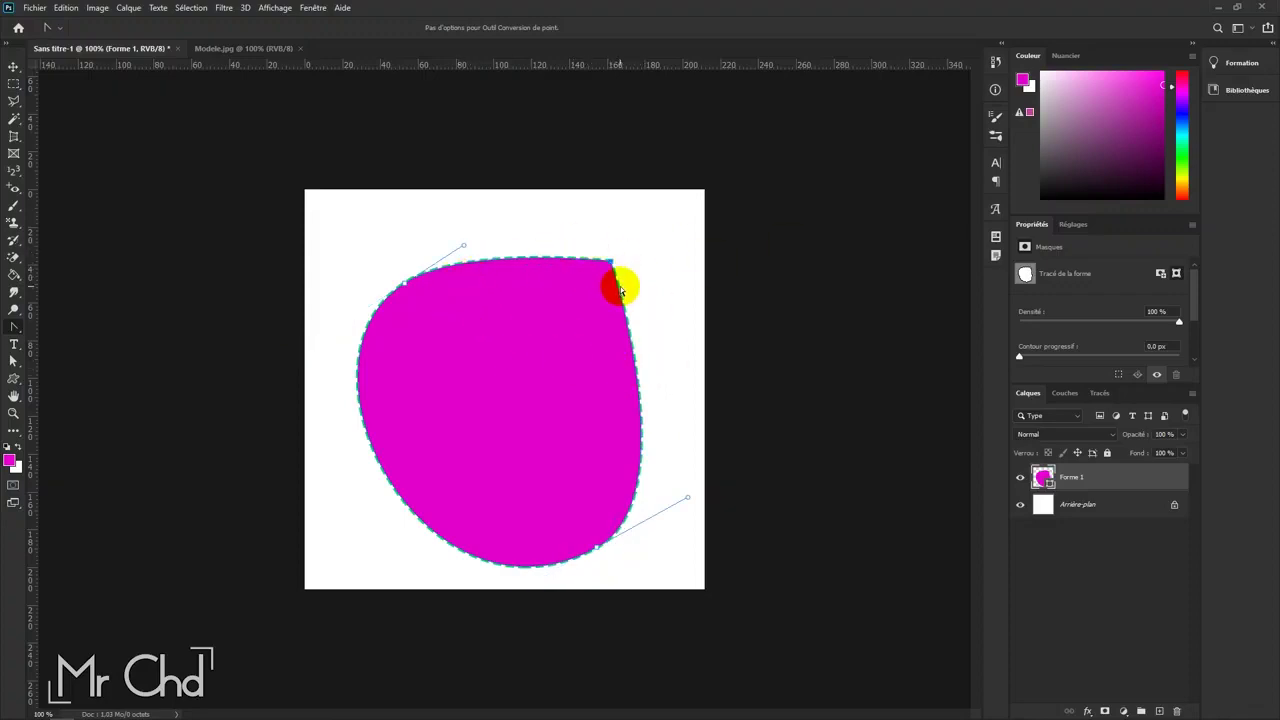
mouse_move(611, 264)
left_mouse_down()
mouse_move(706, 313)
mouse_move(586, 246)
left_mouse_up()
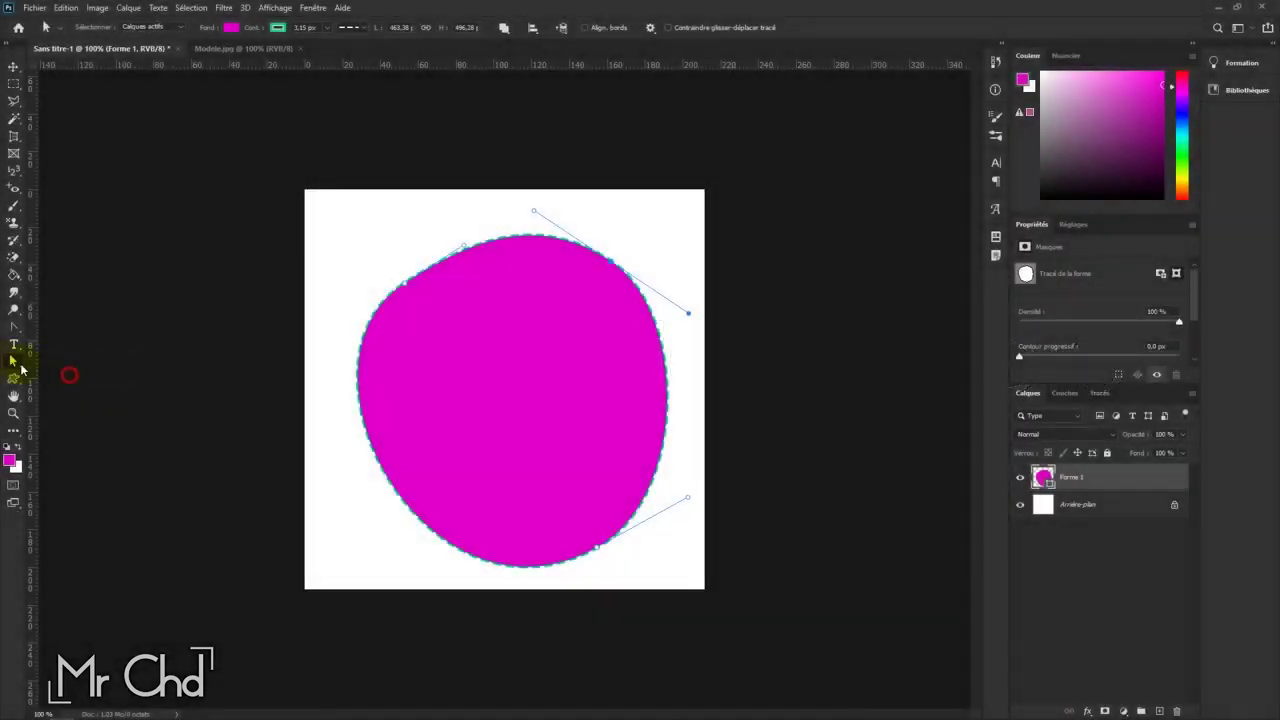
Step: Bulge the blob's upper-left edge outward and drag its top-right anchor higher
left_click_drag(406, 289, 390, 265)
left_click_drag(607, 264, 671, 233)
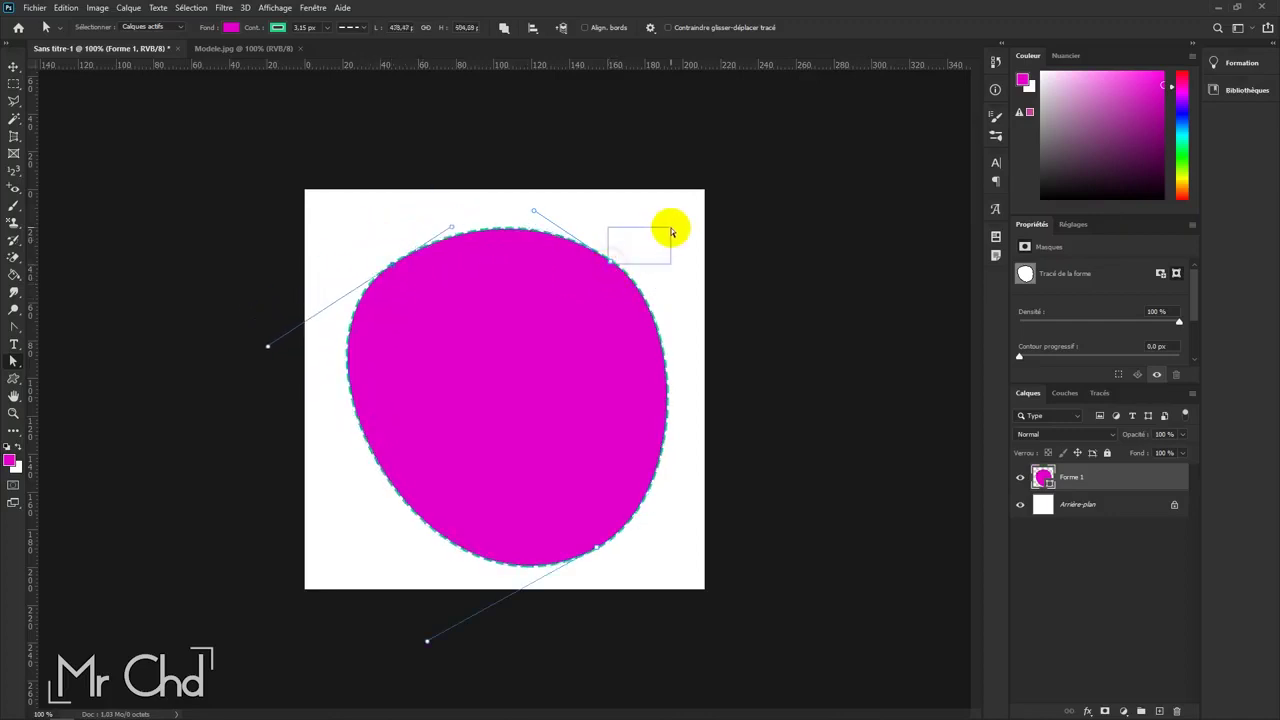
mouse_move(609, 260)
left_mouse_down()
mouse_move(623, 252)
mouse_move(549, 206)
mouse_move(528, 231)
left_mouse_up()
left_click(523, 366)
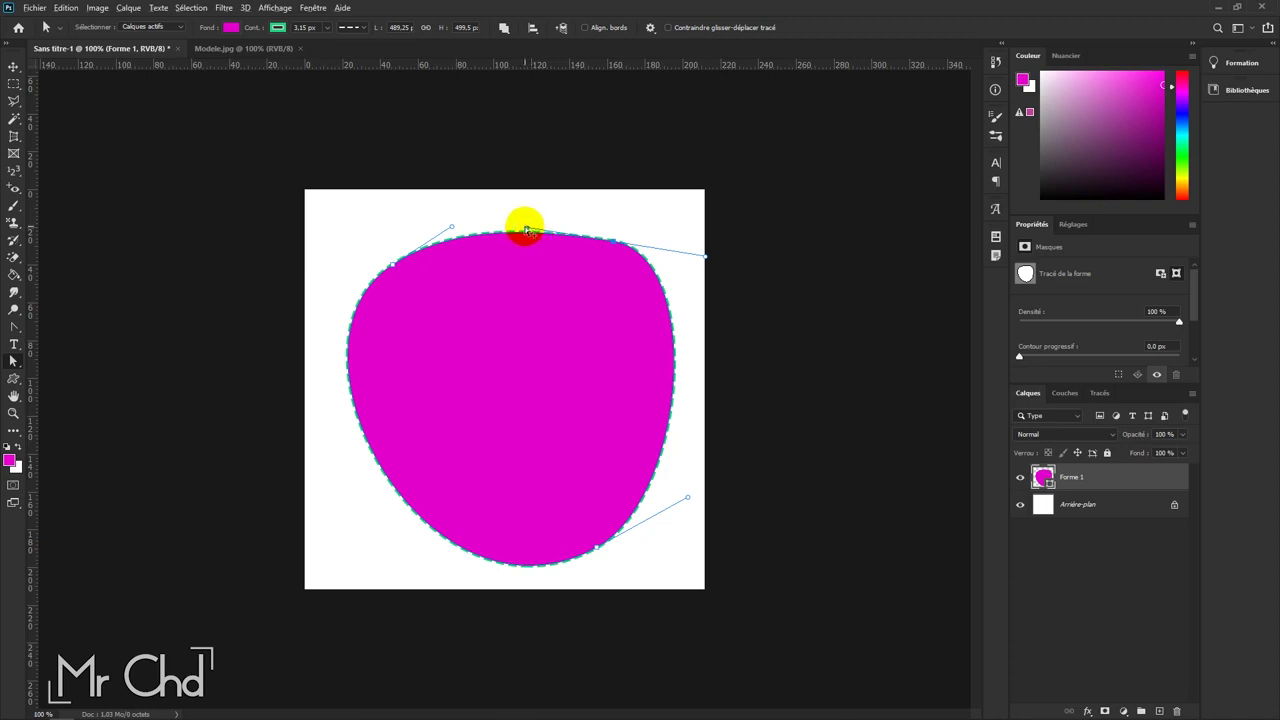
left_click(14, 328)
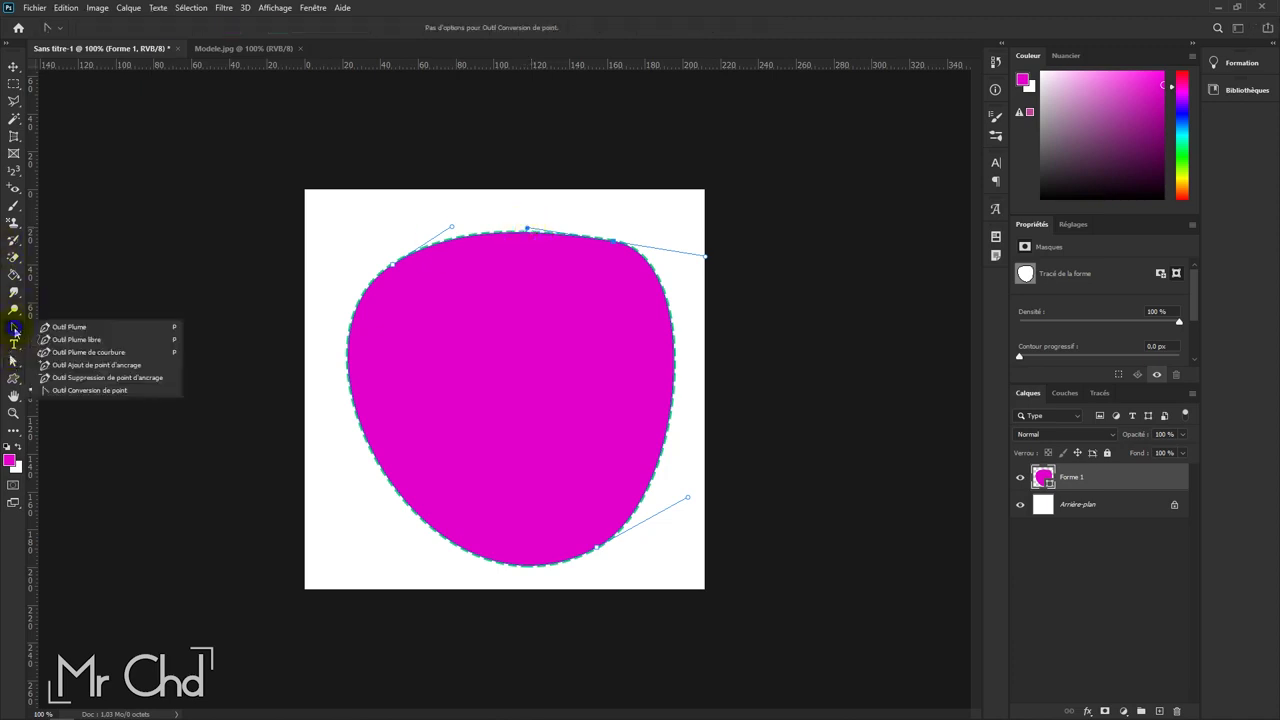
Step: With the Pen tool, move the top anchor up-left and curve the blob's right side inward
left_click(77, 328)
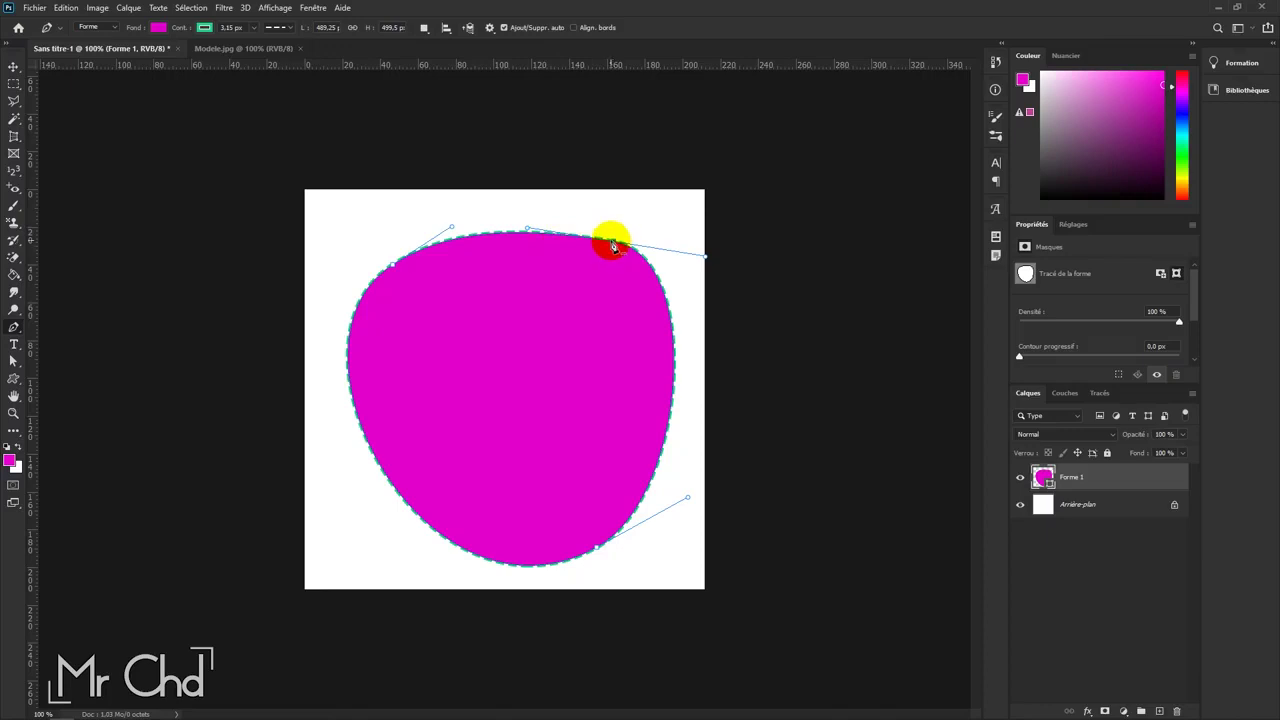
mouse_move(616, 245)
left_mouse_down()
mouse_move(598, 228)
mouse_move(515, 213)
mouse_move(560, 354)
left_mouse_up()
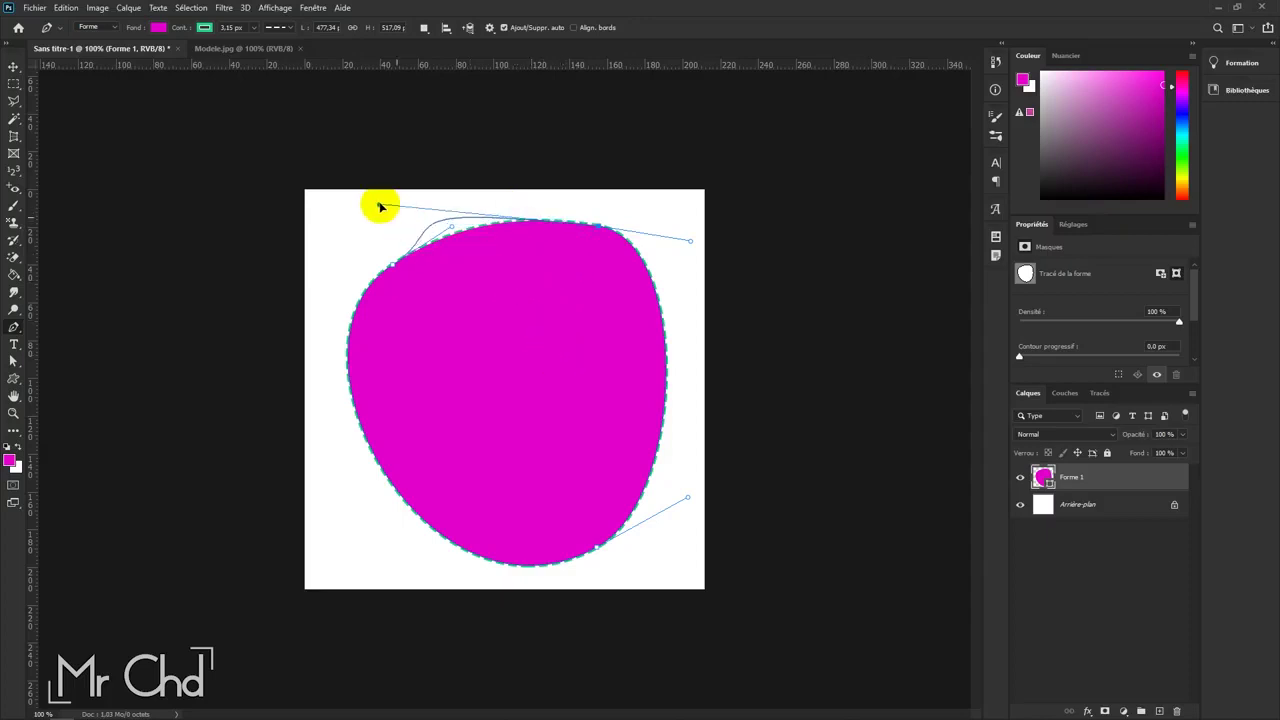
mouse_move(545, 218)
left_mouse_down()
mouse_move(553, 373)
mouse_move(531, 335)
left_mouse_up()
left_click_drag(691, 242, 614, 386)
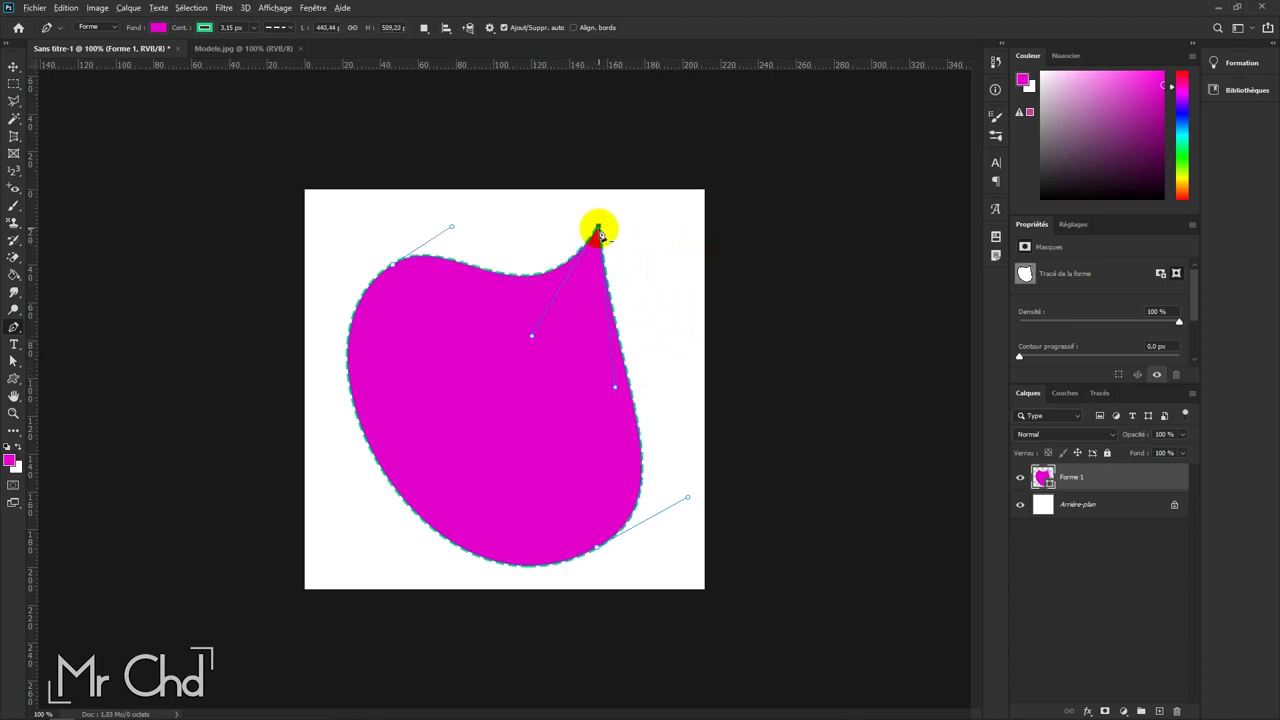
scroll(597, 226, "up", 2)
scroll(634, 171, "up", 2)
scroll(651, 114, "up", 2)
scroll(306, 323, "down", 4)
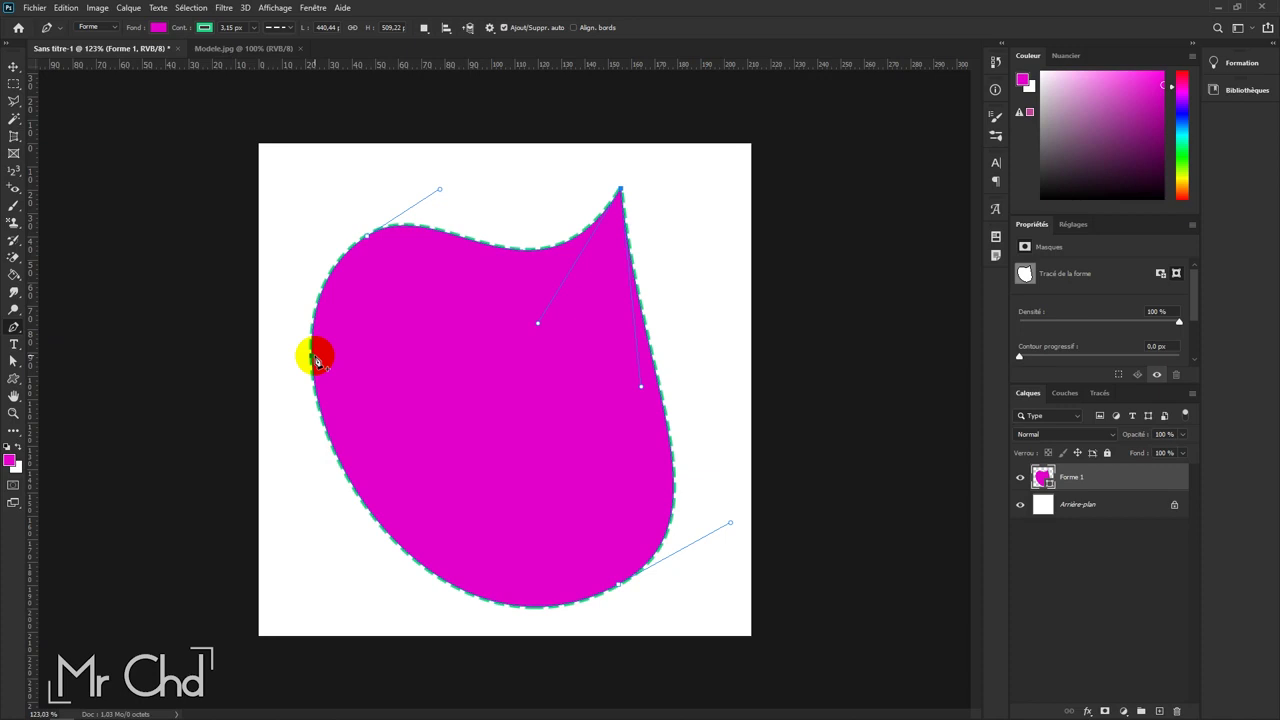
Step: Add an anchor on the blob's left side and pull the top-left edge up into a peak
left_click(316, 362)
left_click(369, 240)
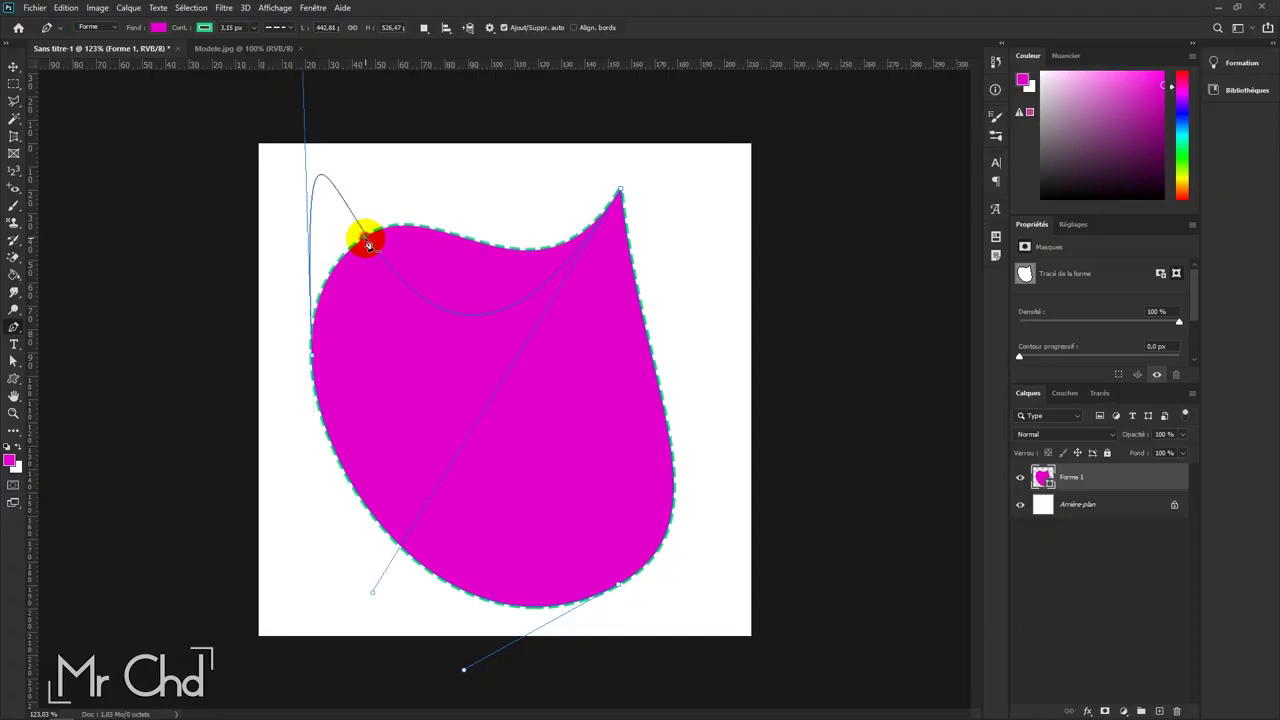
left_click_drag(369, 242, 372, 591)
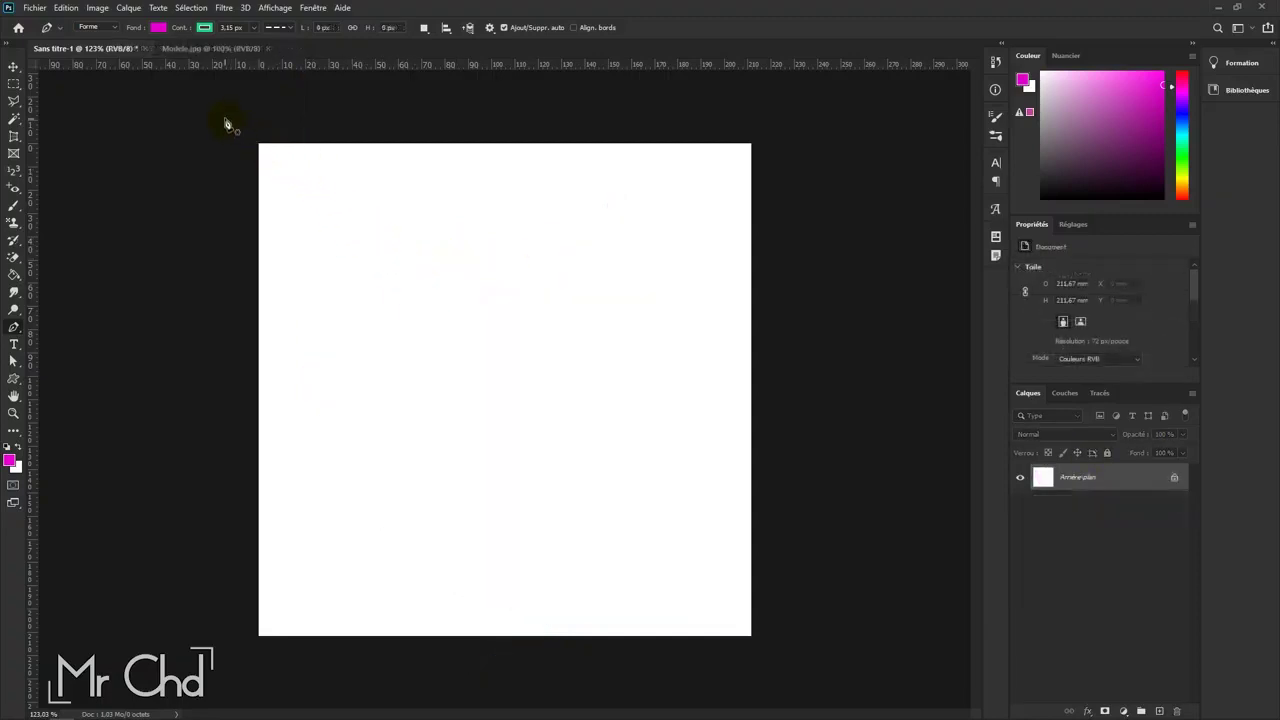
Step: Switch to the Modele.jpg photo and set the Pen tool mode to Tracé (path)
left_click(182, 50)
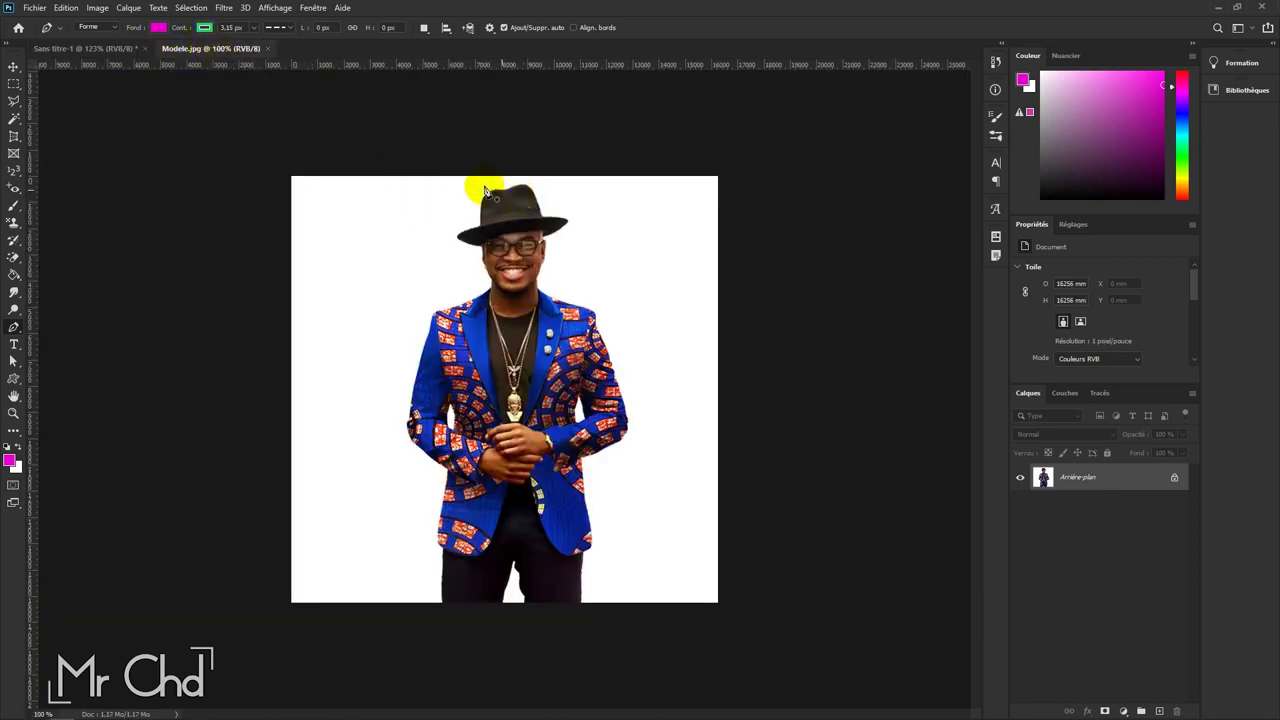
left_click(99, 33)
left_click(99, 52)
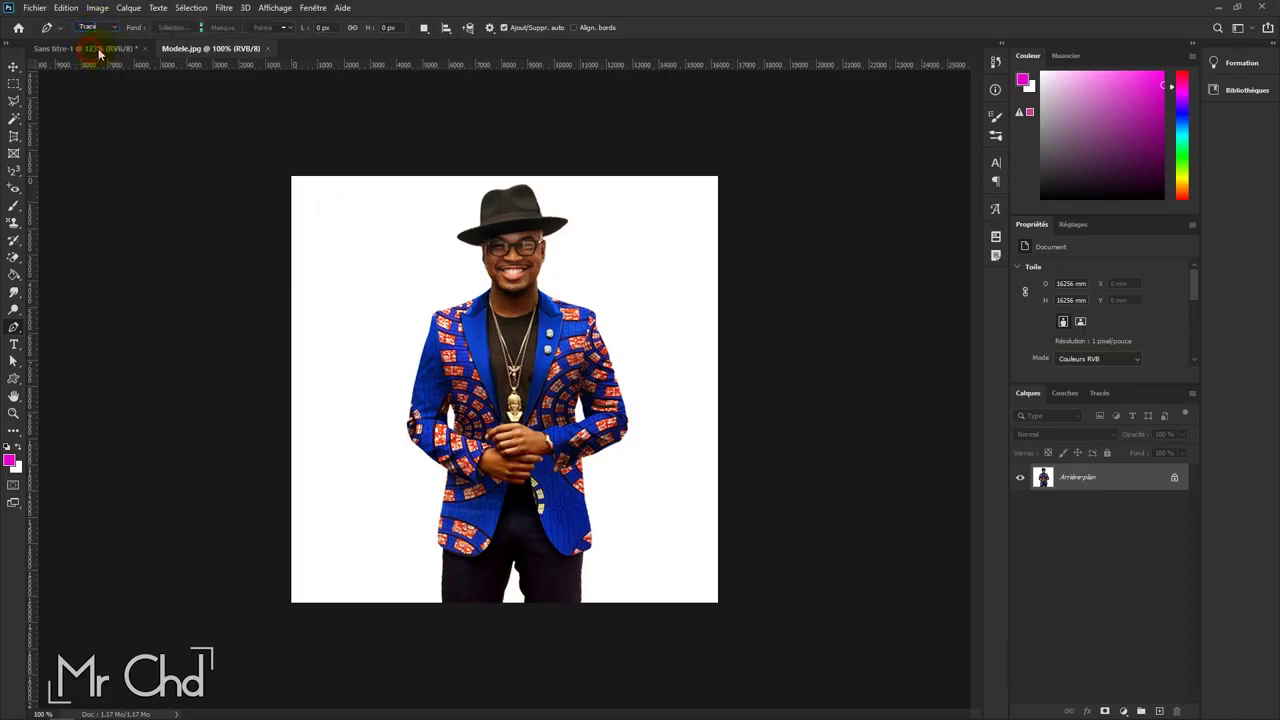
Step: Start the path on the hat top and trace along the crown to the left brim tip and beneath it
scroll(371, 129, "up", 2)
scroll(495, 135, "up", 1)
scroll(510, 135, "up", 1)
left_click(510, 135)
scroll(506, 131, "up", 3)
left_click_drag(485, 167, 456, 158)
left_click_drag(329, 294, 327, 412)
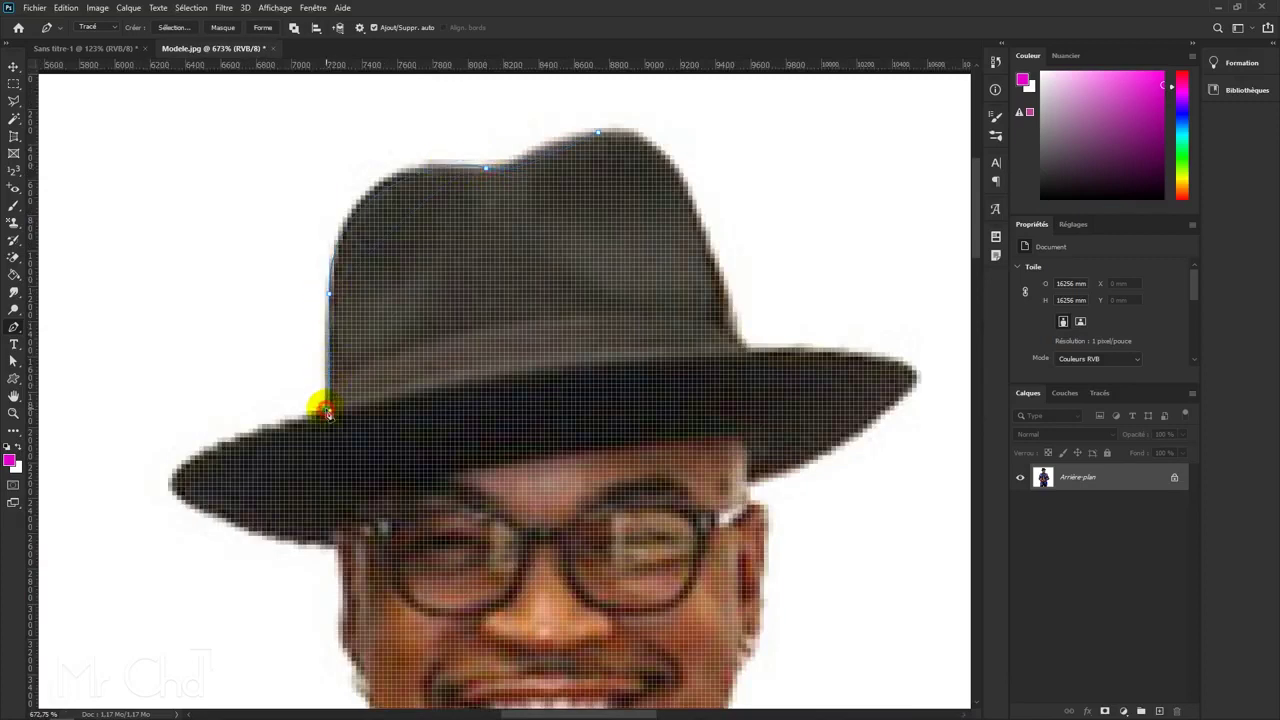
scroll(320, 400, "down", 2)
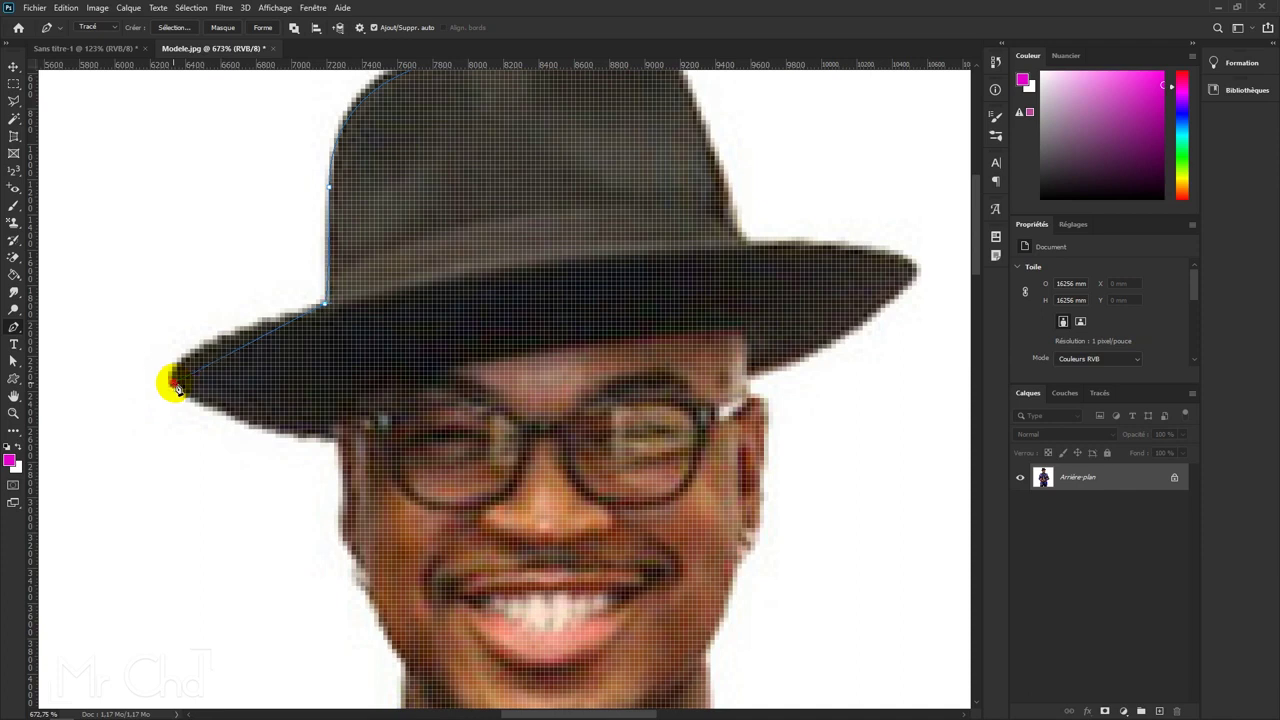
left_click_drag(173, 385, 189, 424)
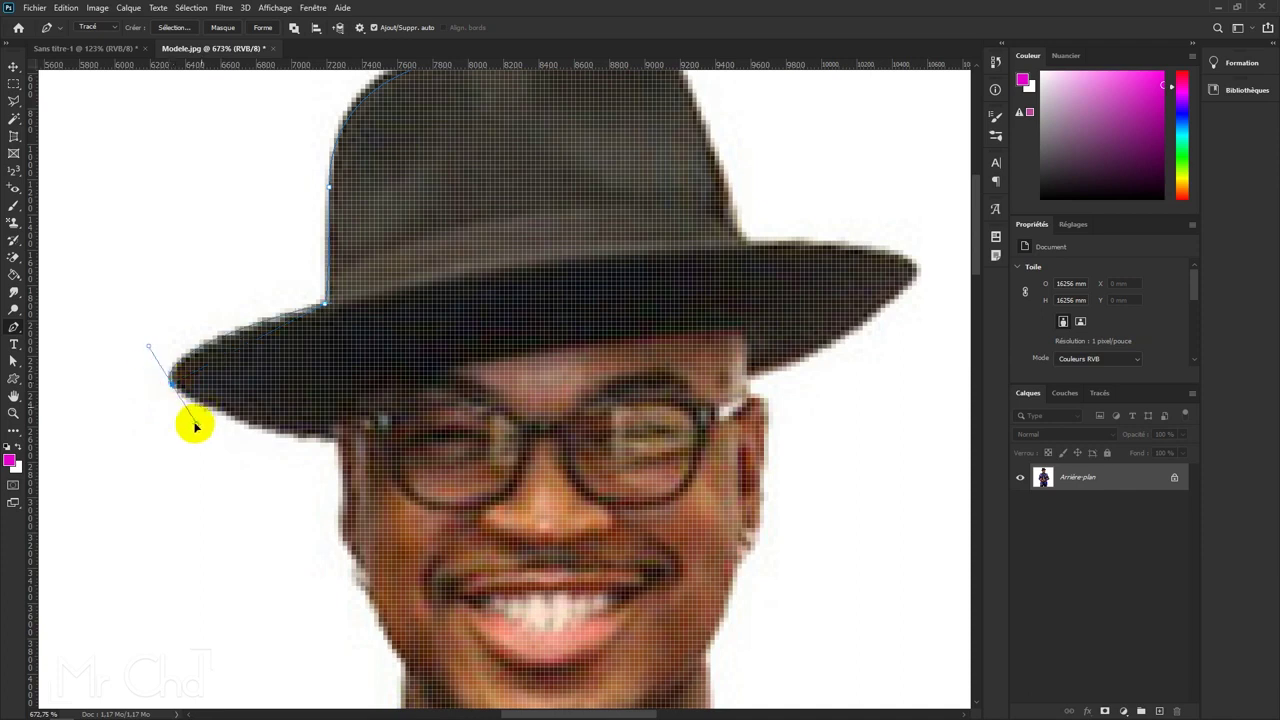
left_click(338, 443)
Step: Continue the path past the ear, around the jaw and neck, down to the left shoulder
scroll(340, 440, "down", 2)
scroll(342, 440, "down", 1)
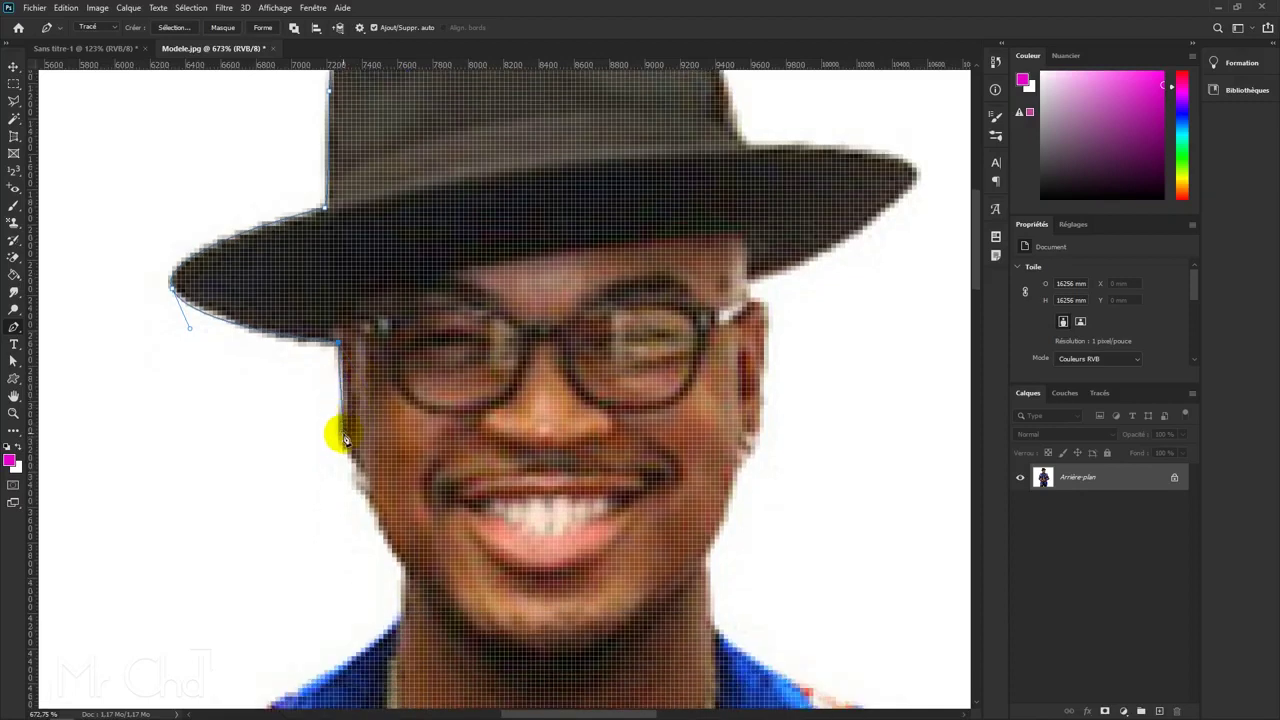
left_click(347, 451)
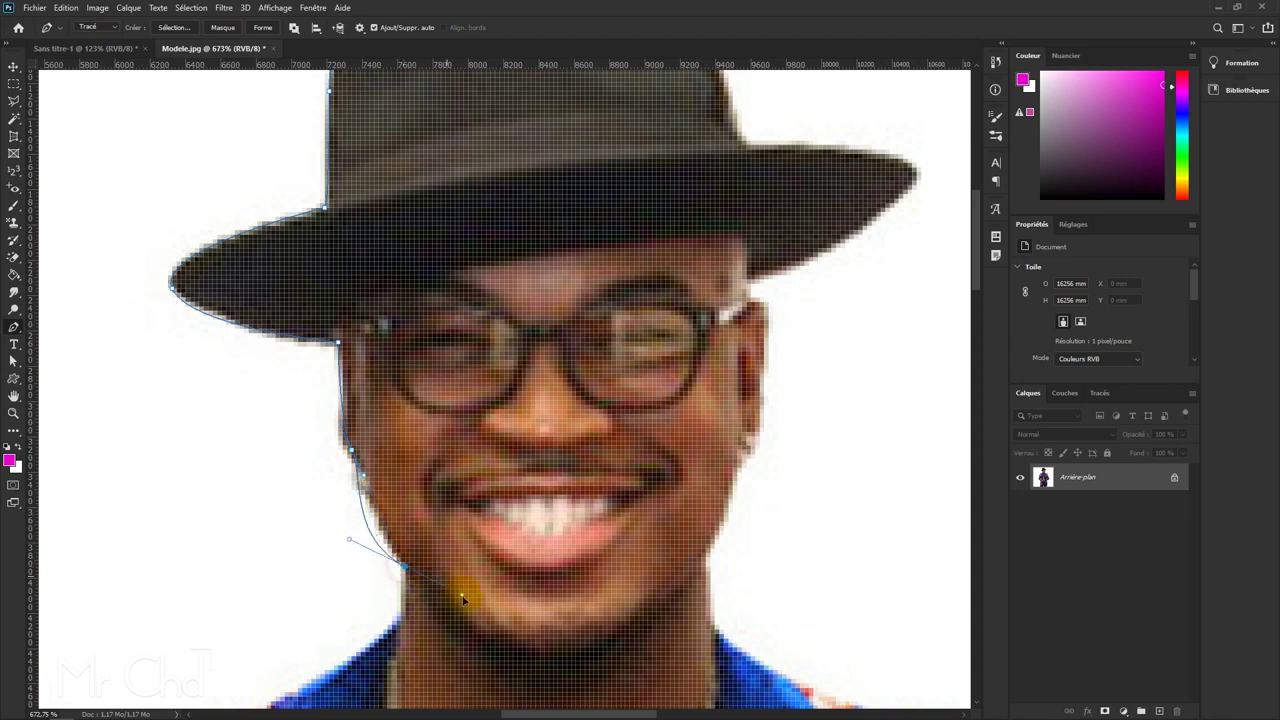
mouse_move(404, 566)
left_mouse_down()
mouse_move(670, 597)
mouse_move(438, 647)
mouse_move(452, 640)
left_mouse_up()
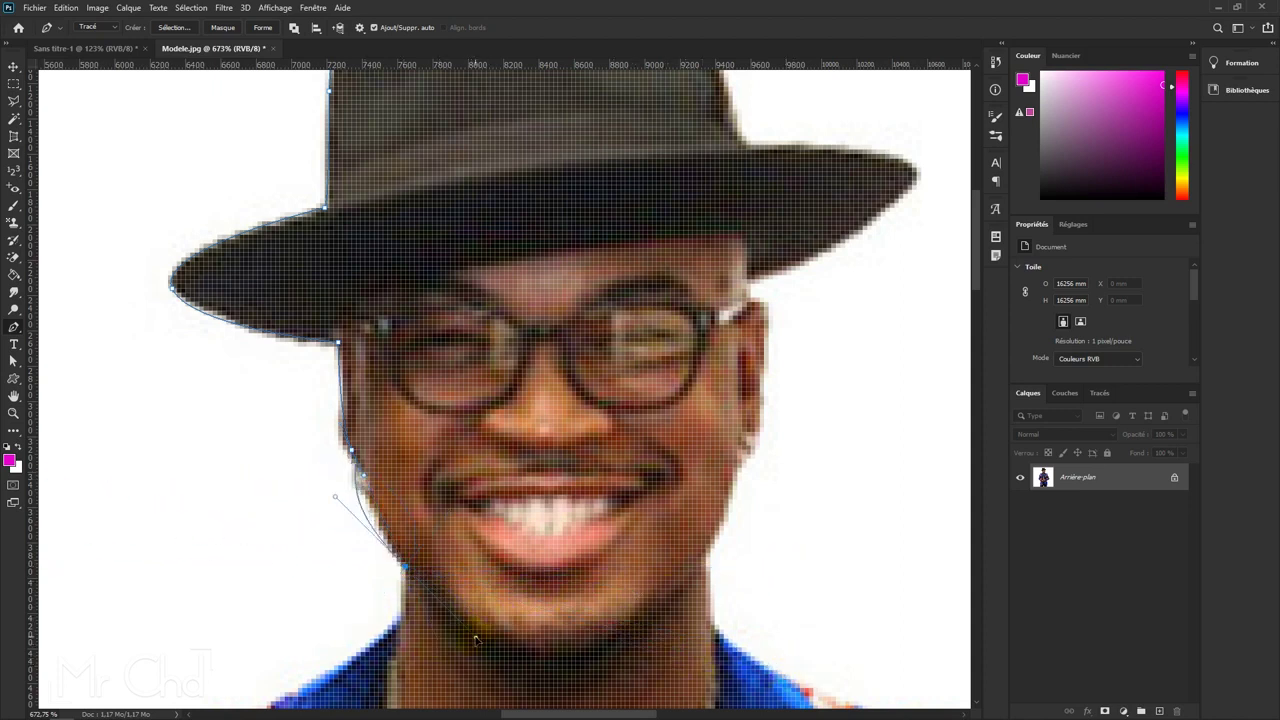
scroll(390, 530, "down", 2)
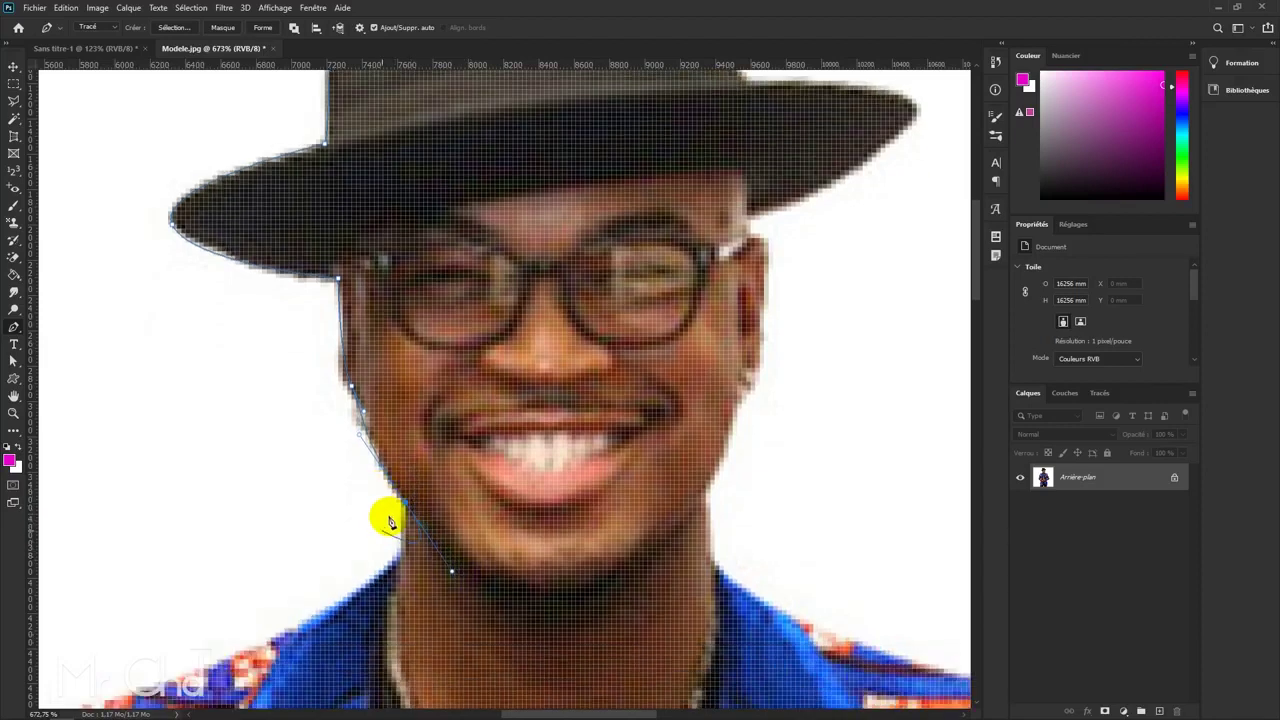
scroll(300, 530, "down", 2)
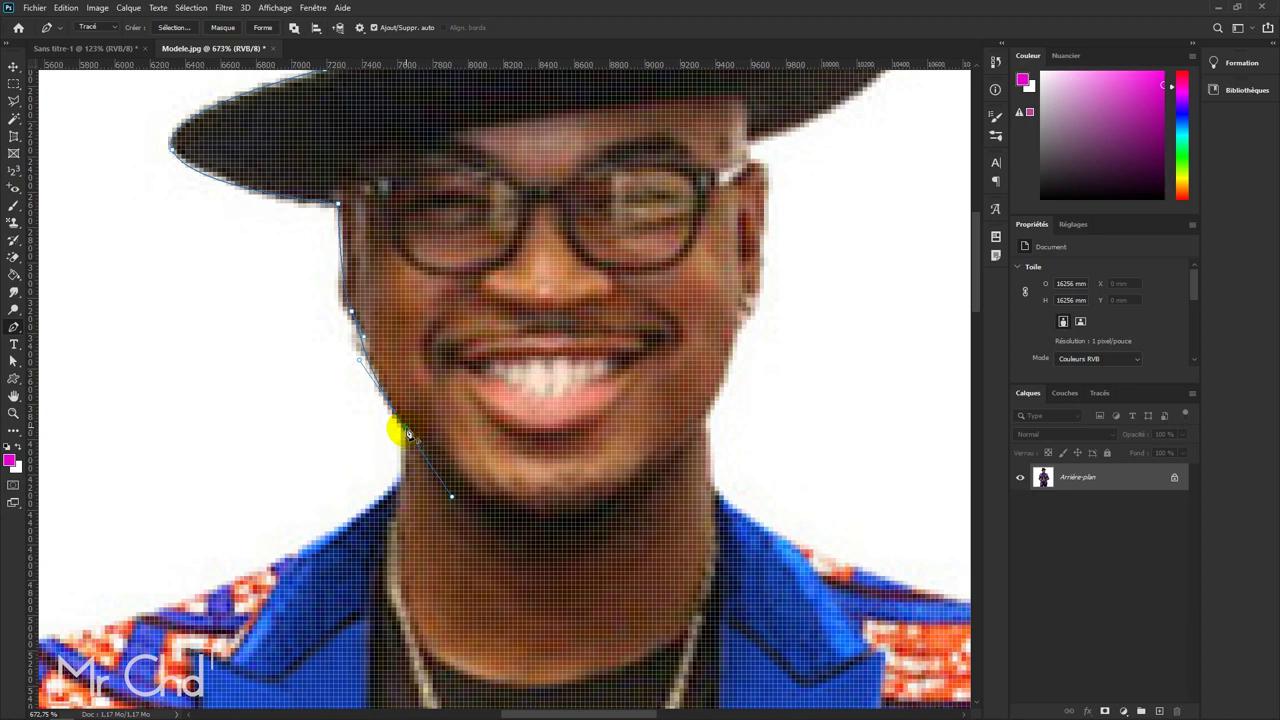
left_click(404, 430)
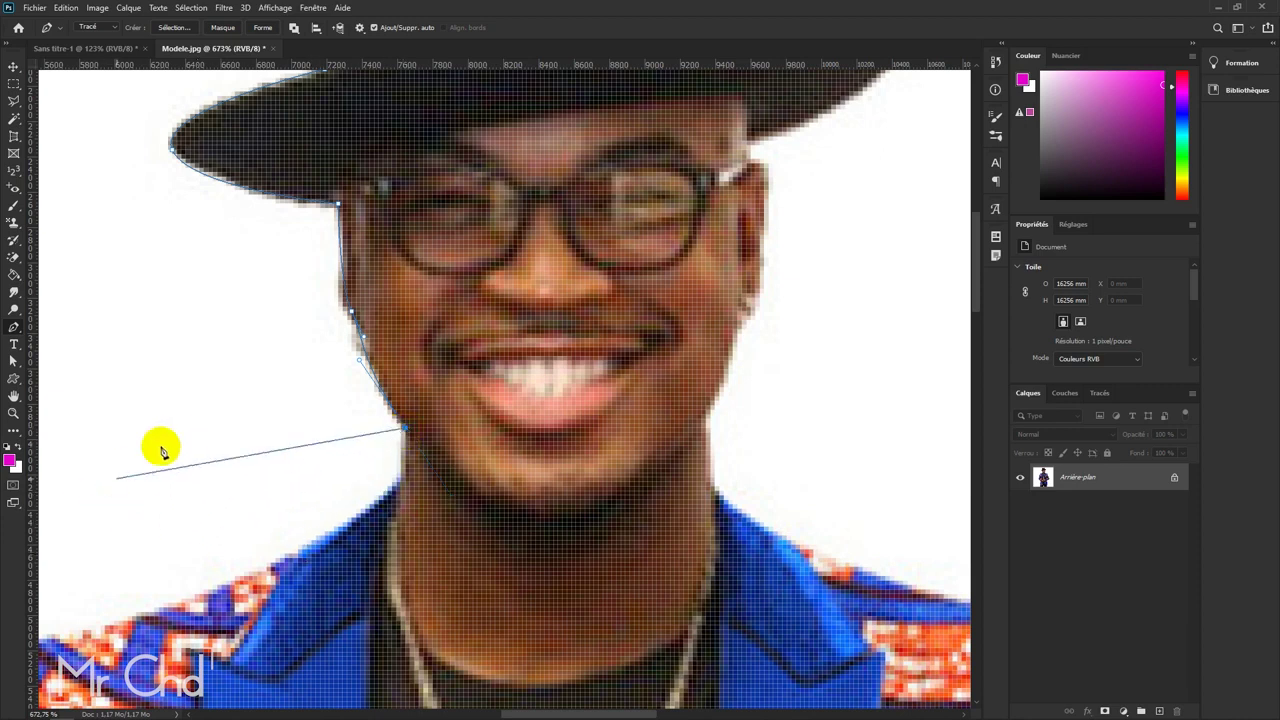
left_click(212, 510)
left_click_drag(272, 488, 343, 449)
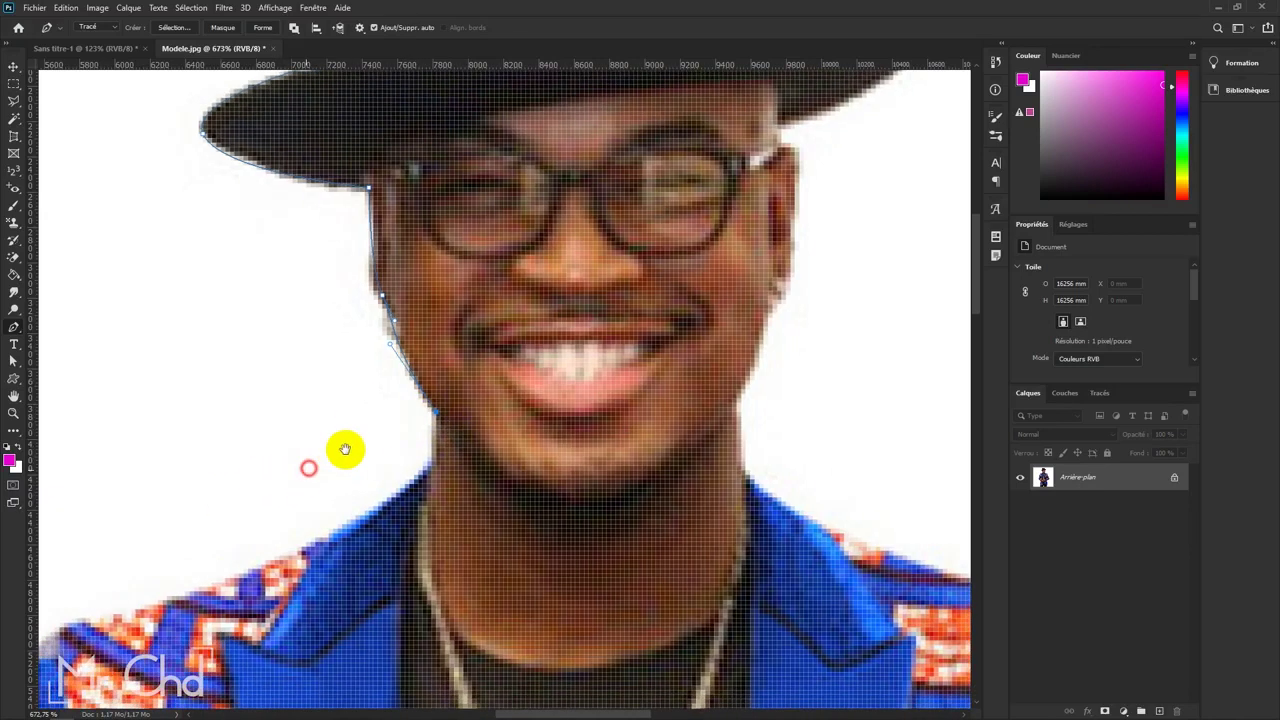
left_click(692, 327)
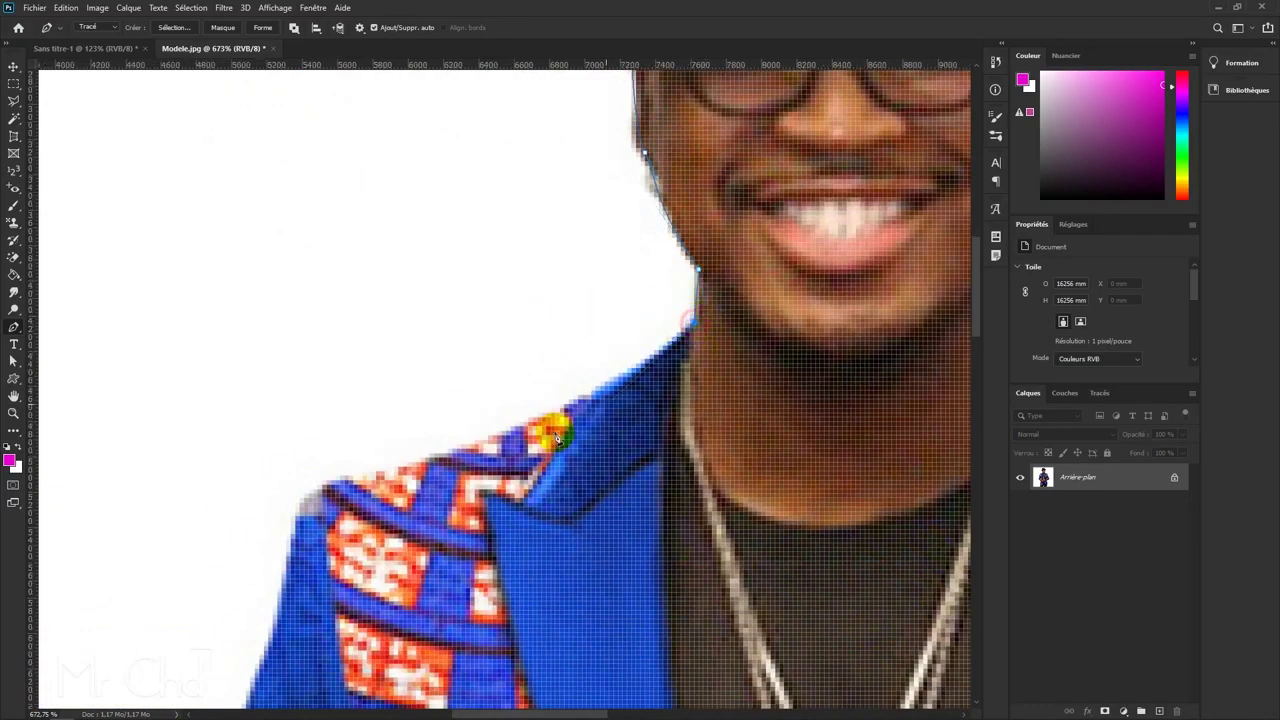
left_click(331, 484)
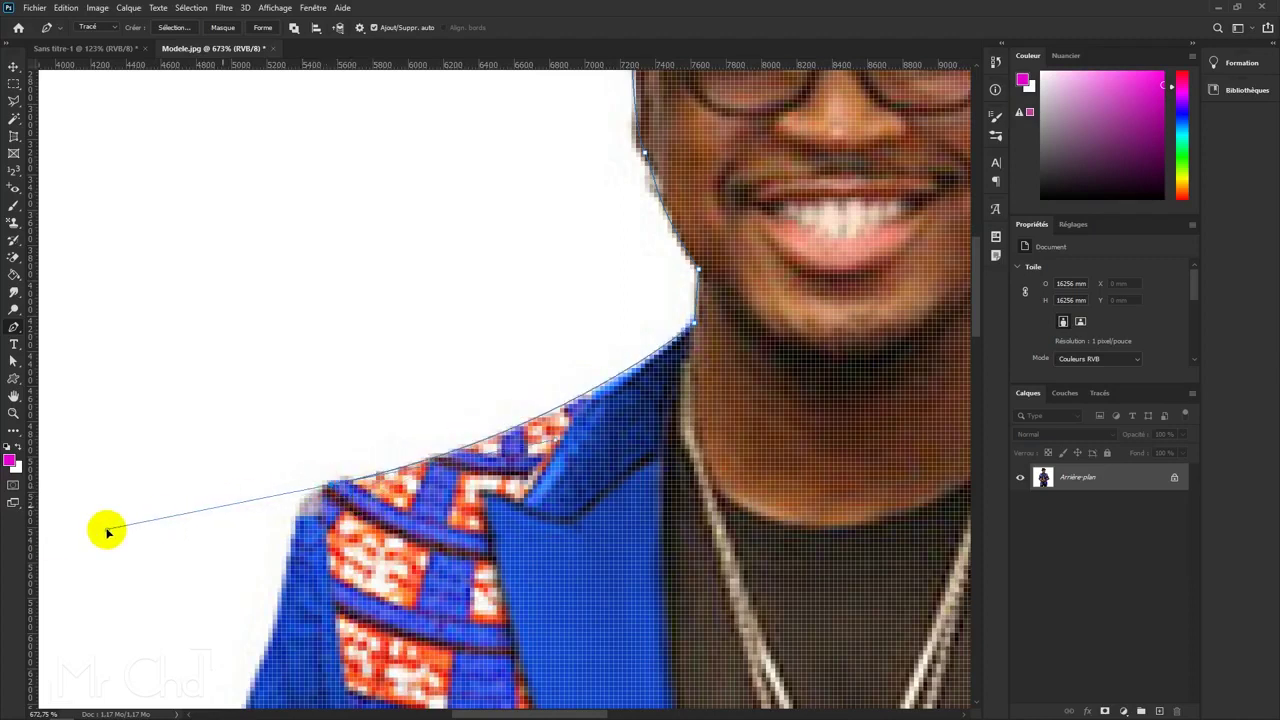
scroll(268, 660, "down", 1)
Step: Extend the path up the right side of the face to the right brim tip and along the brim
left_click_drag(268, 660, 790, 540)
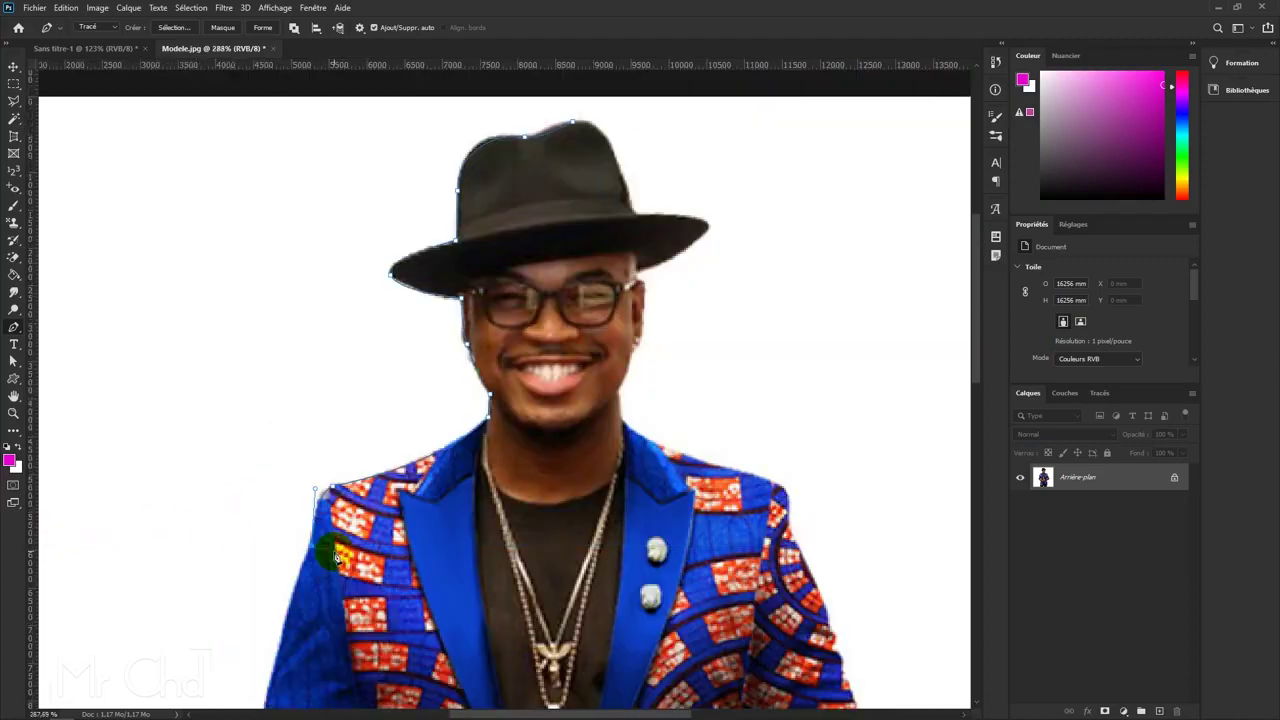
scroll(491, 272, "up", 2)
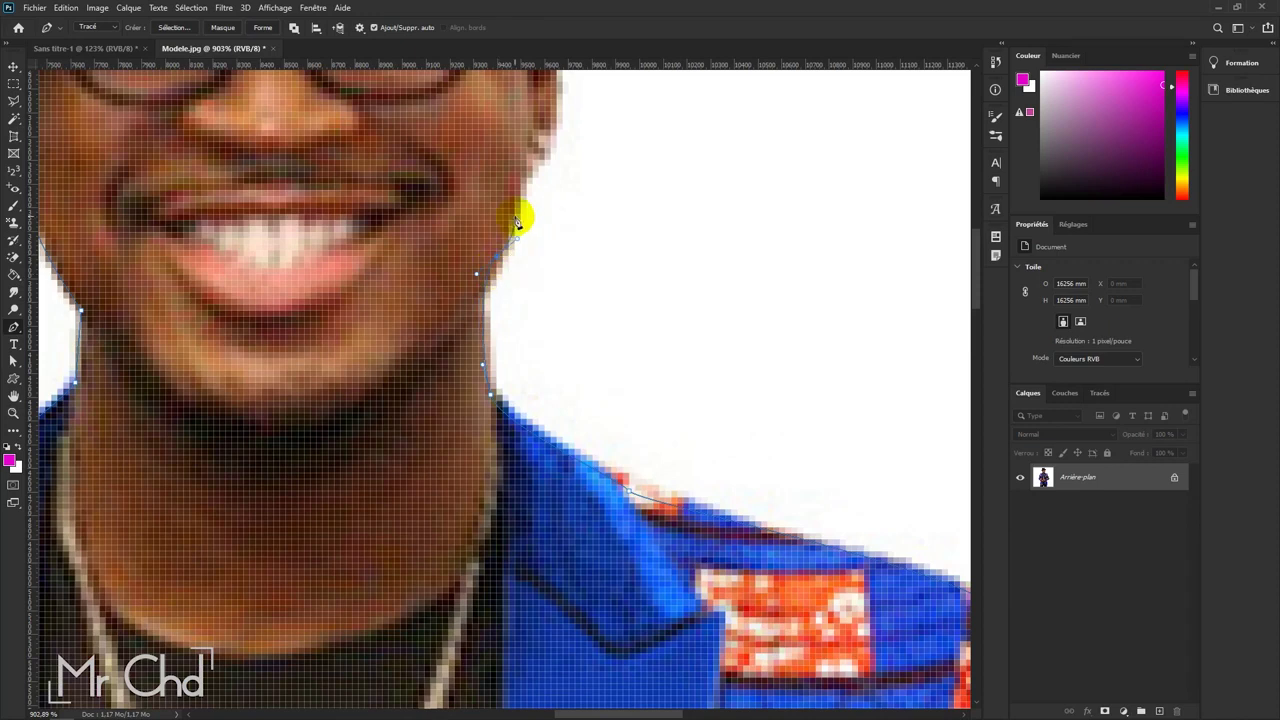
scroll(523, 214, "up", 5)
scroll(651, 237, "up", 3)
left_click_drag(706, 428, 808, 320)
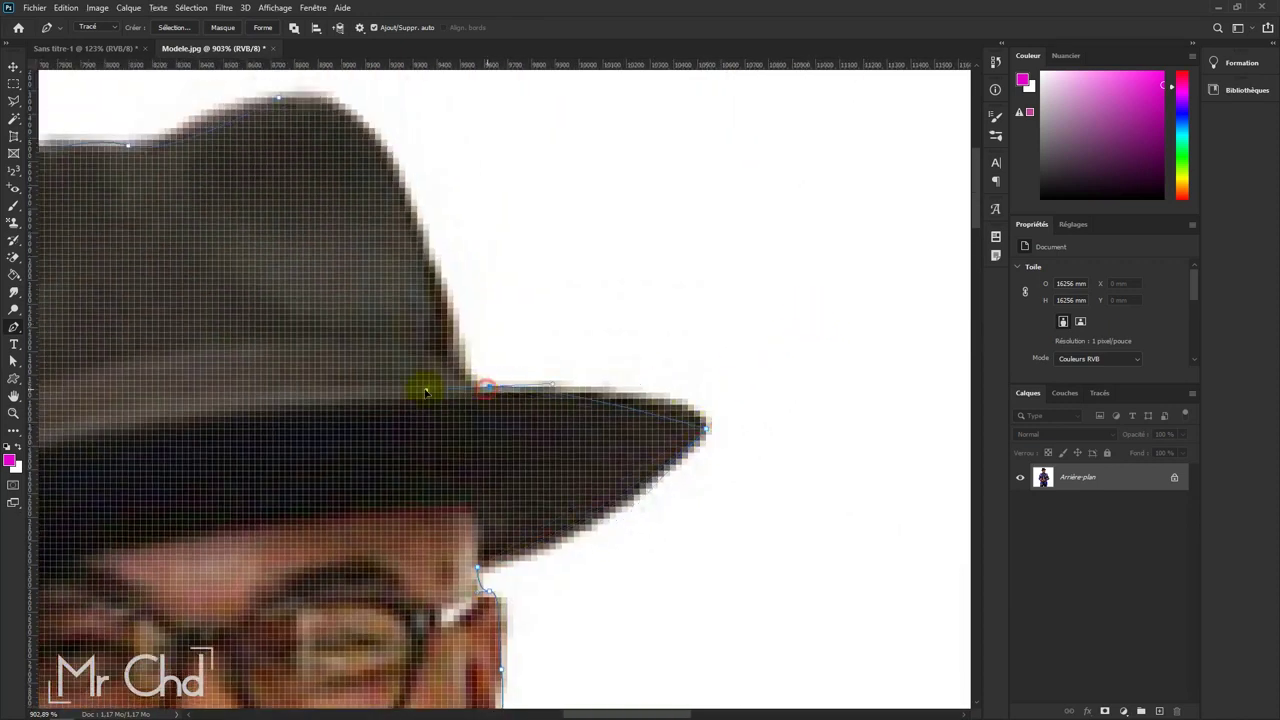
left_click_drag(461, 384, 446, 329)
Step: Add and adjust curved anchors around the hat crown to close the outline over the top
left_click_drag(399, 169, 404, 176)
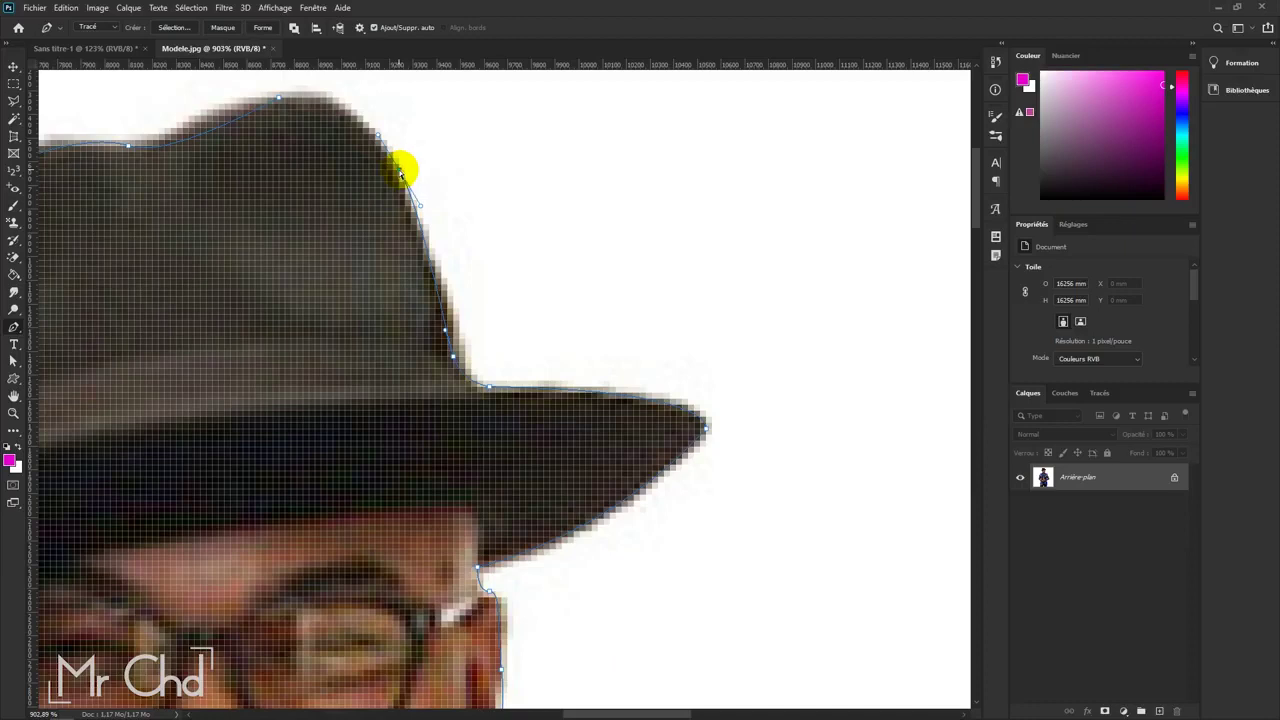
left_click_drag(401, 173, 393, 172)
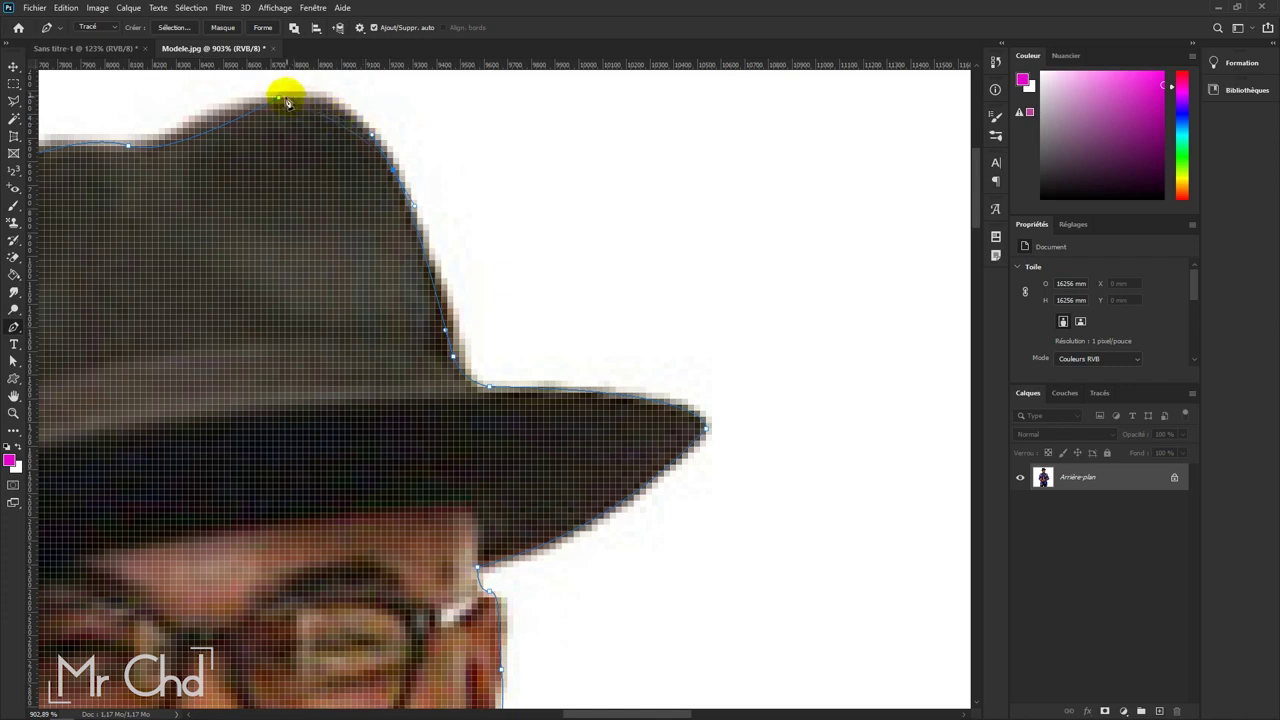
left_click_drag(288, 102, 213, 112)
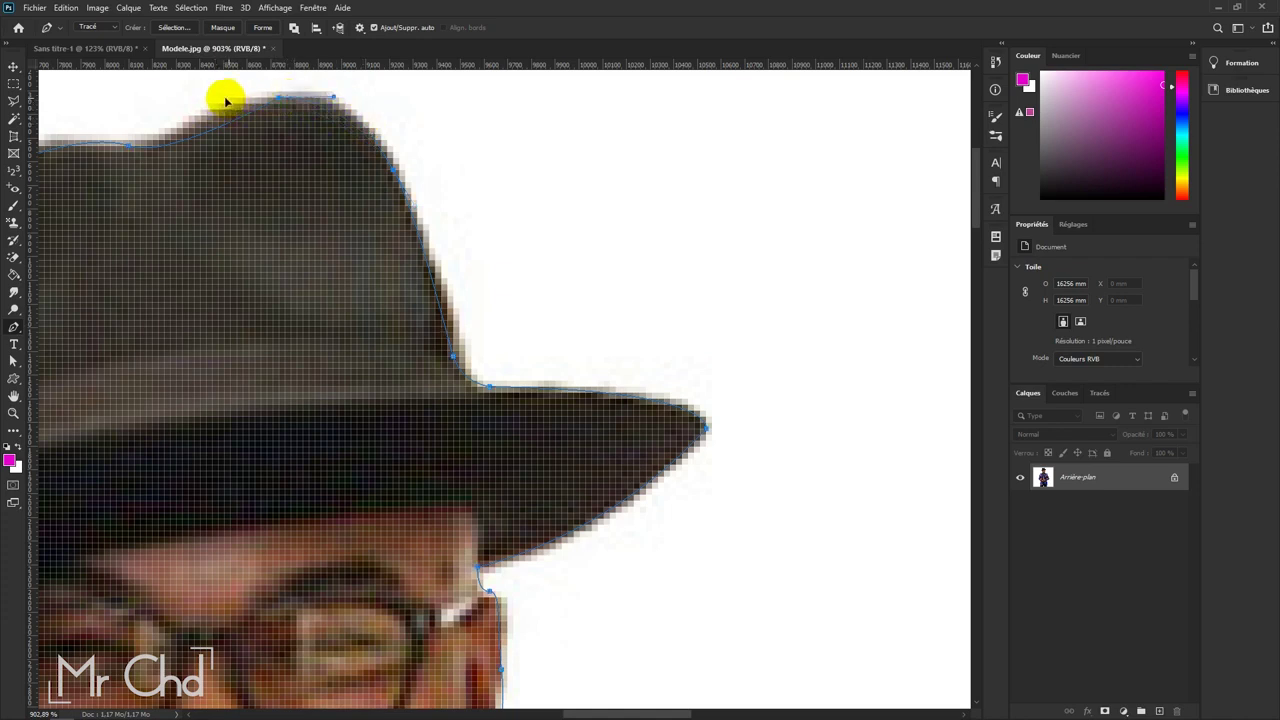
left_click_drag(216, 112, 262, 106)
scroll(316, 146, "down", 3)
scroll(310, 160, "down", 2)
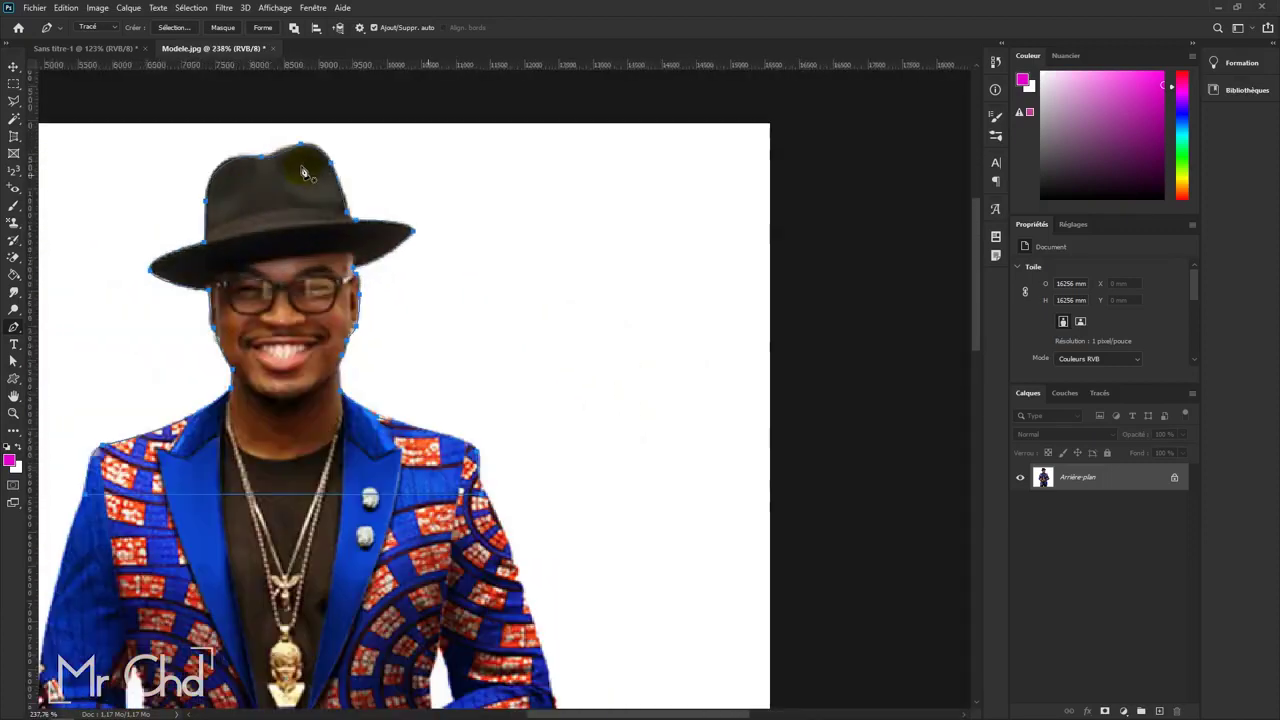
scroll(305, 175, "down", 2)
scroll(301, 189, "down", 2)
scroll(271, 171, "left", 3)
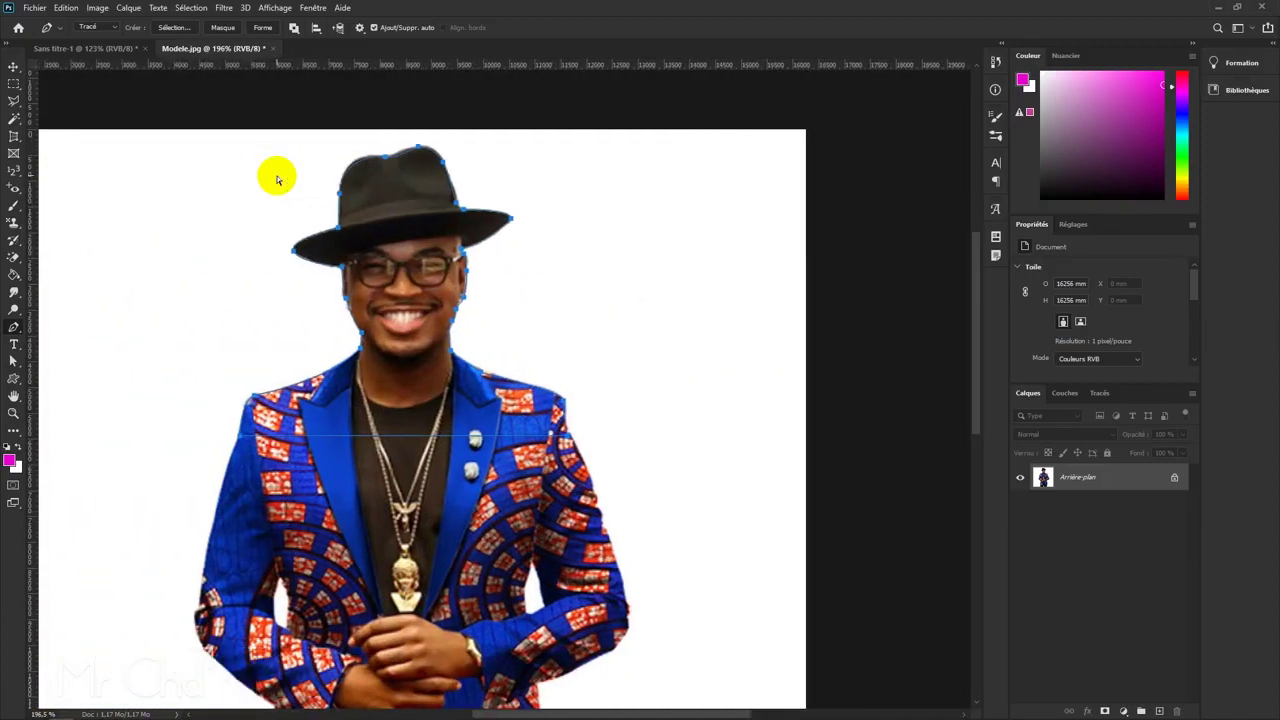
scroll(314, 177, "up", 1)
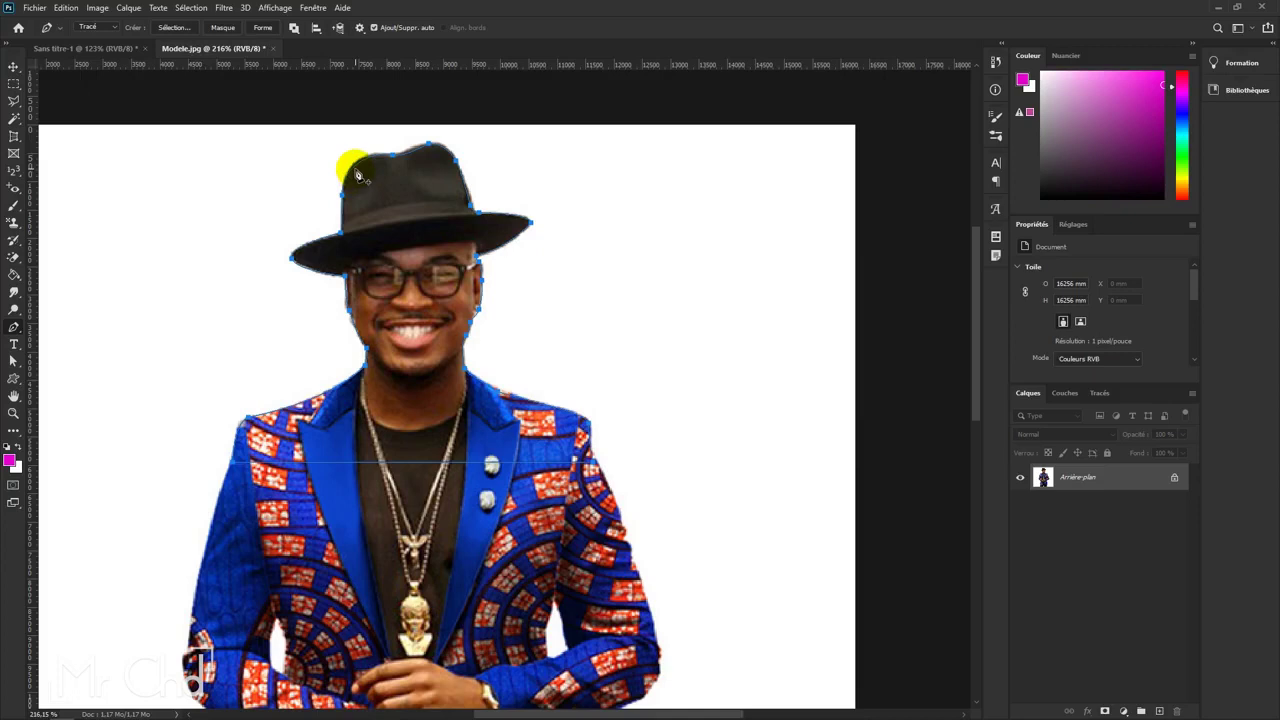
Step: Open Définir une sélection for the path, with 0 feather radius and Nouvelle sélection
right_click(356, 174)
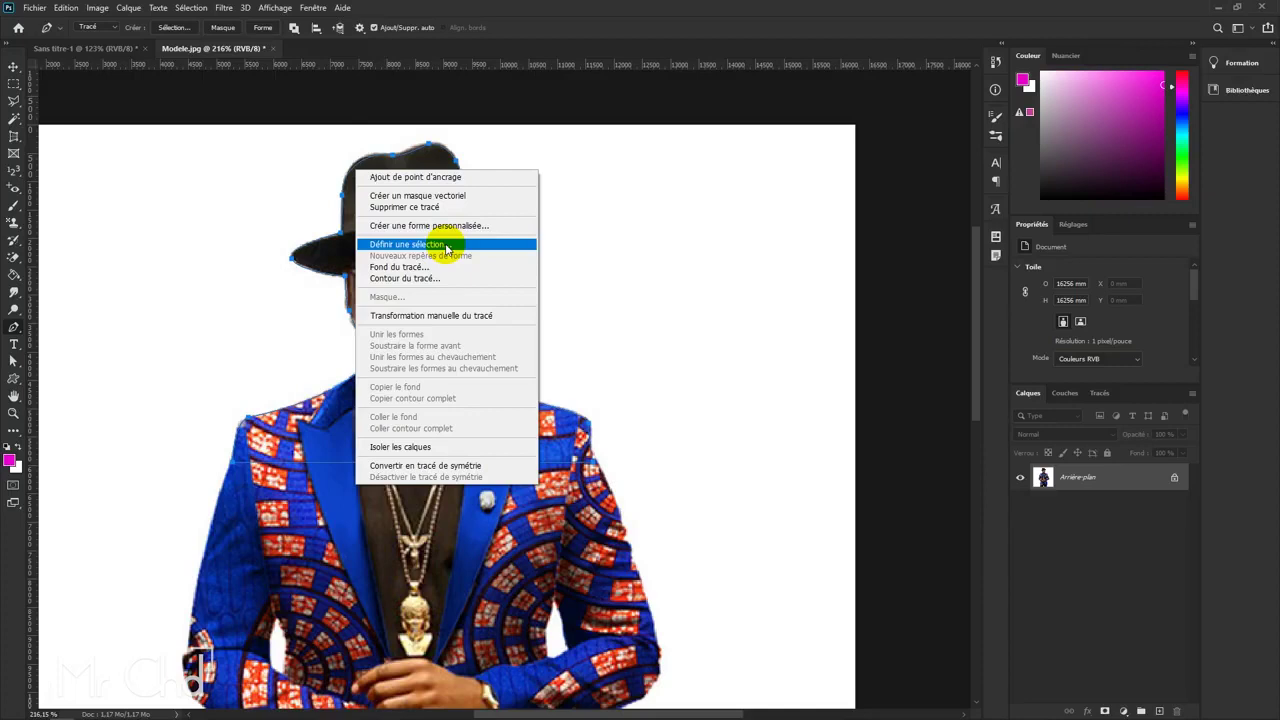
key("Escape")
key("i")
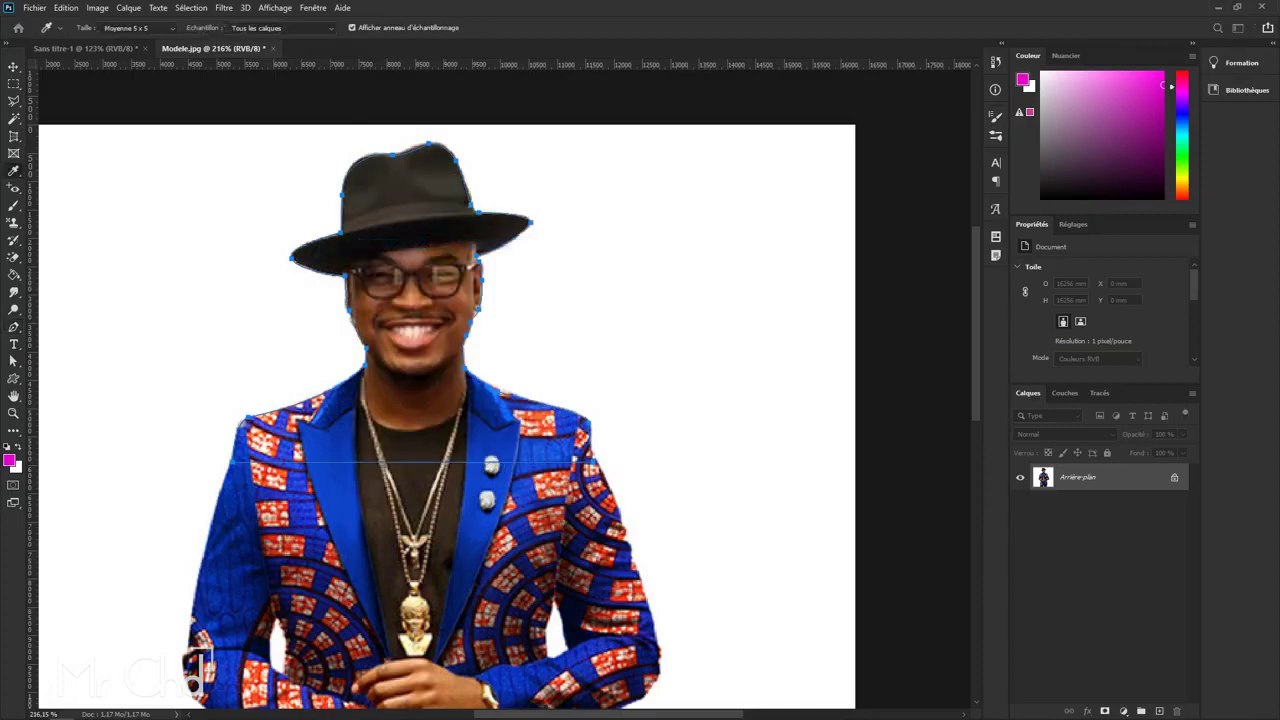
left_click_drag(277, 243, 697, 255)
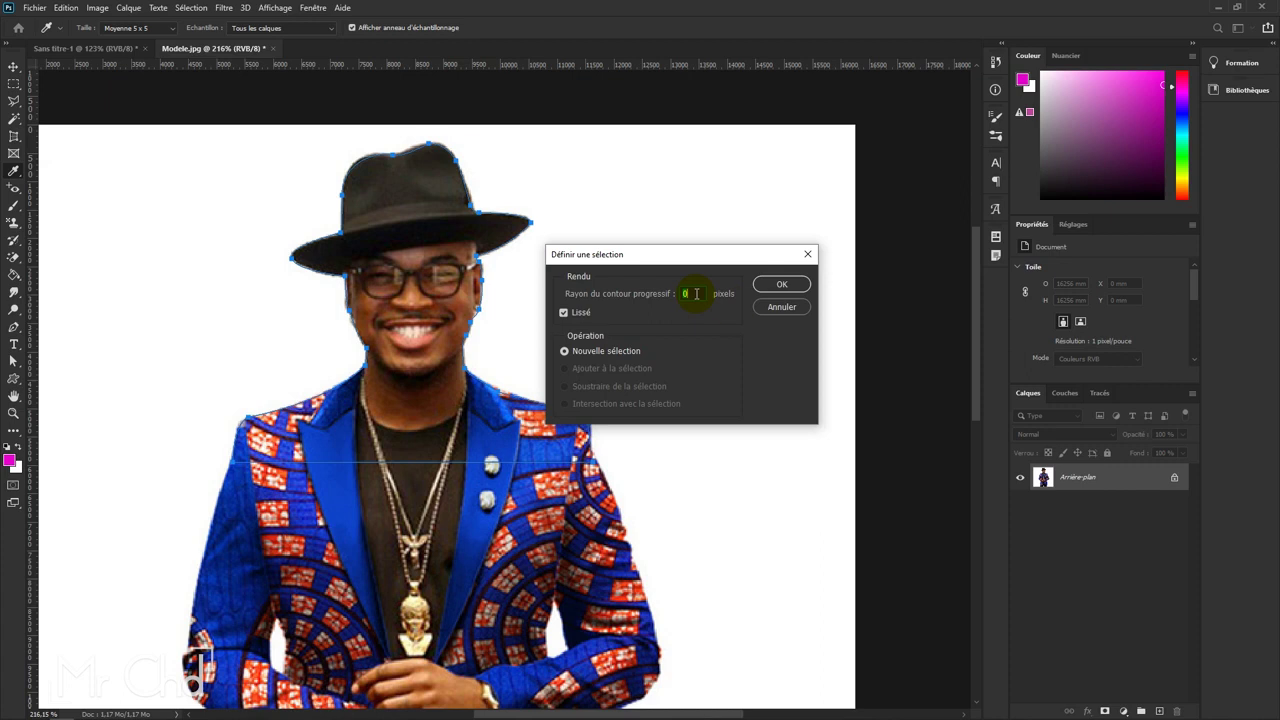
Step: Turn the man's traced outline into a selection, then copy and paste him onto Calque 1
left_click(782, 286)
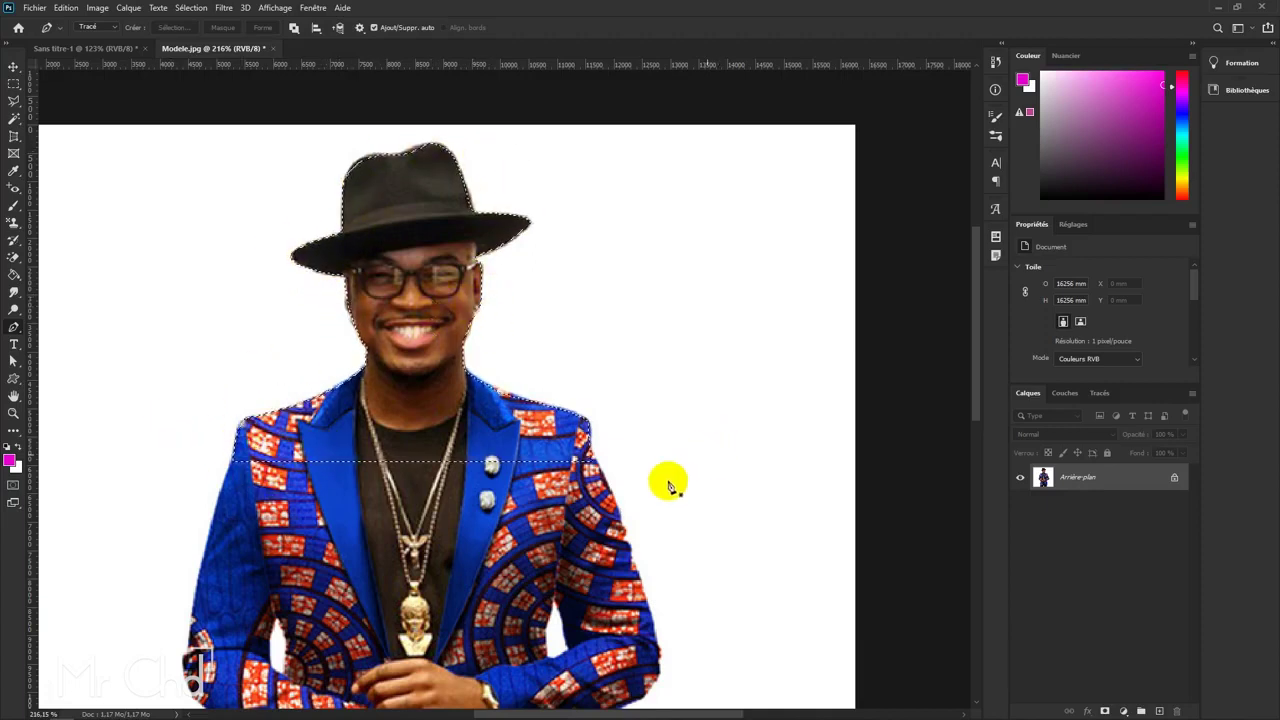
left_click(68, 10)
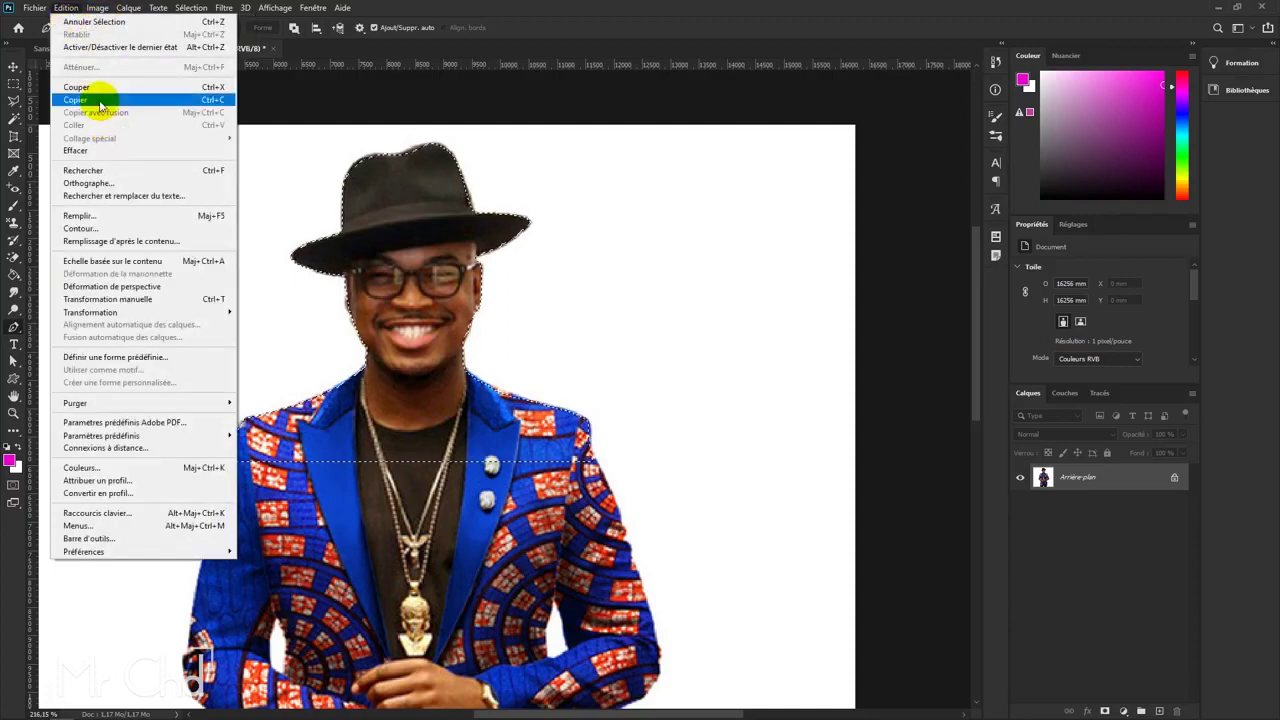
left_click(76, 100)
left_click(72, 10)
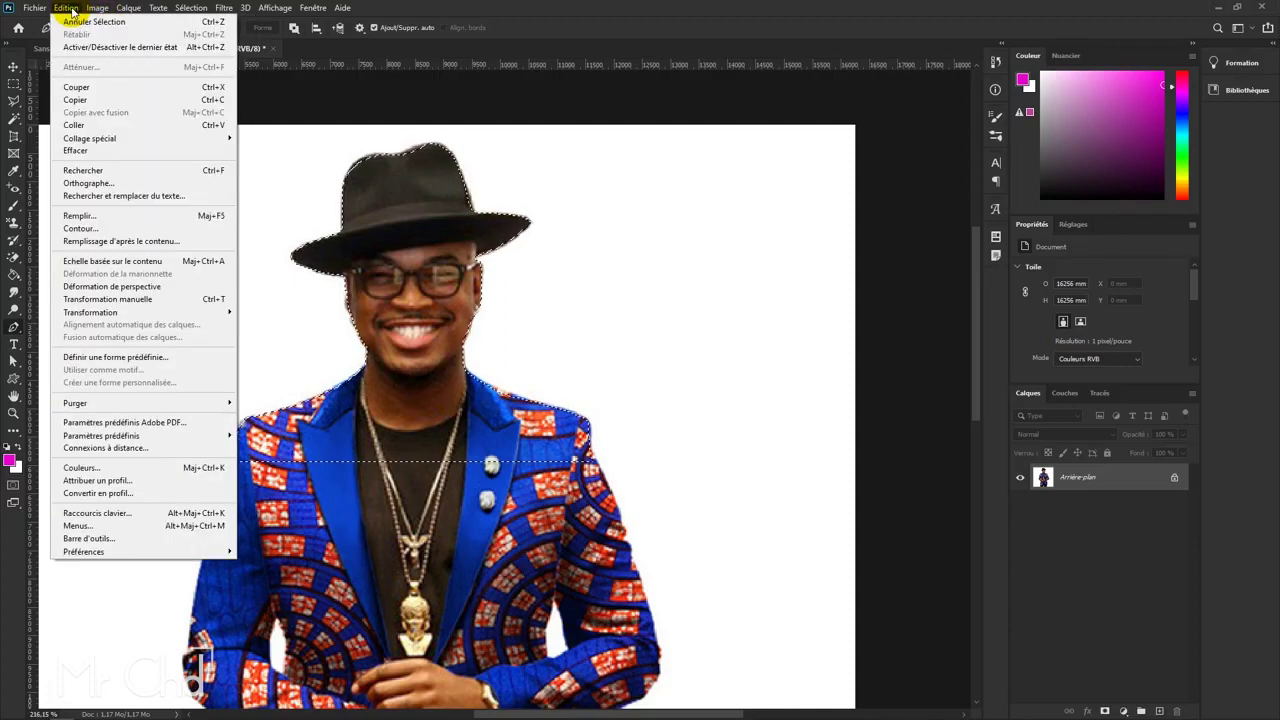
left_click(90, 124)
Step: Drag the pasted copy of the man to several spots on the canvas
left_click(14, 66)
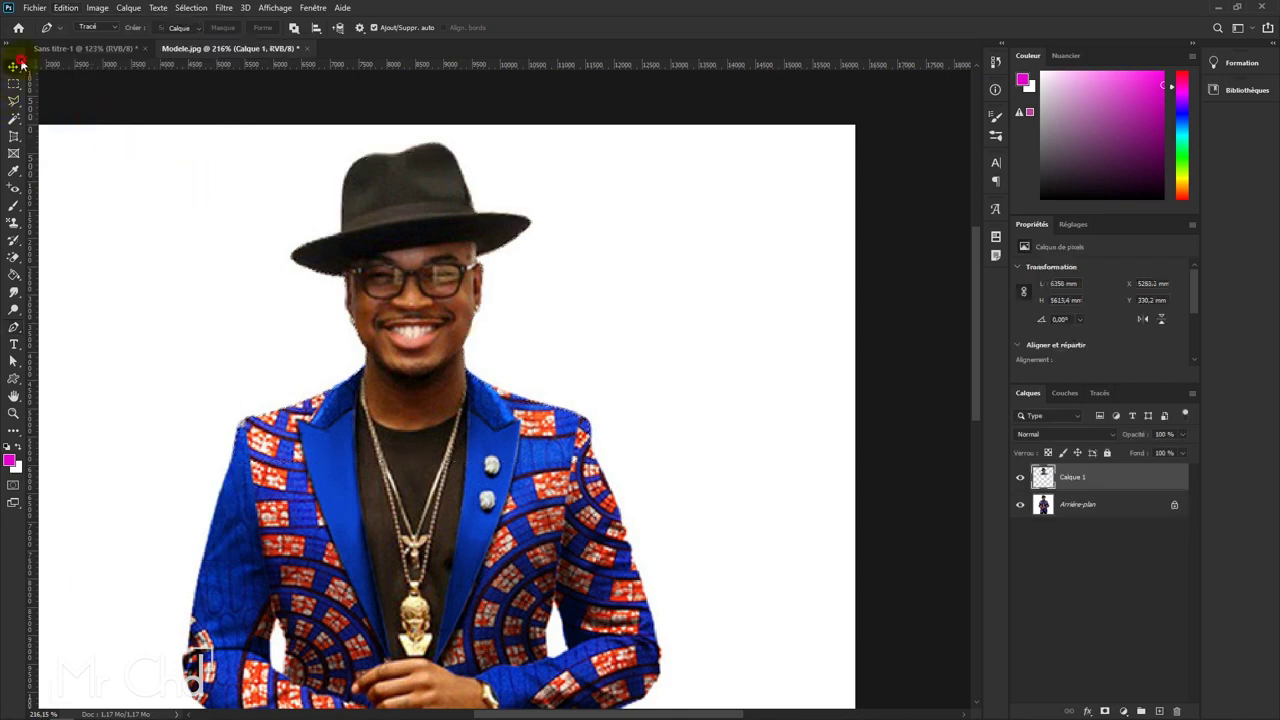
left_click_drag(378, 226, 410, 284)
mouse_move(472, 352)
left_mouse_down()
mouse_move(700, 277)
mouse_move(686, 251)
mouse_move(600, 300)
mouse_move(245, 352)
mouse_move(245, 252)
left_mouse_up()
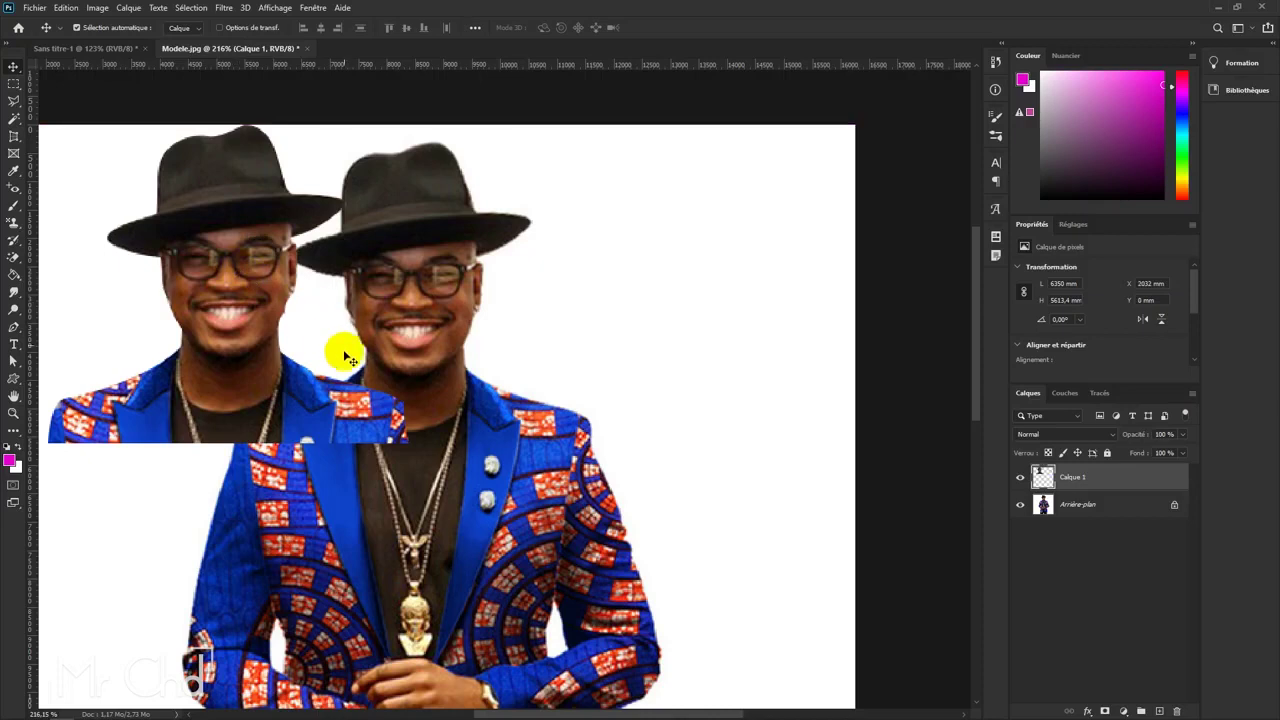
mouse_move(329, 363)
left_mouse_down()
mouse_move(538, 360)
mouse_move(334, 323)
mouse_move(314, 271)
mouse_move(428, 314)
mouse_move(369, 347)
mouse_move(353, 325)
left_mouse_up()
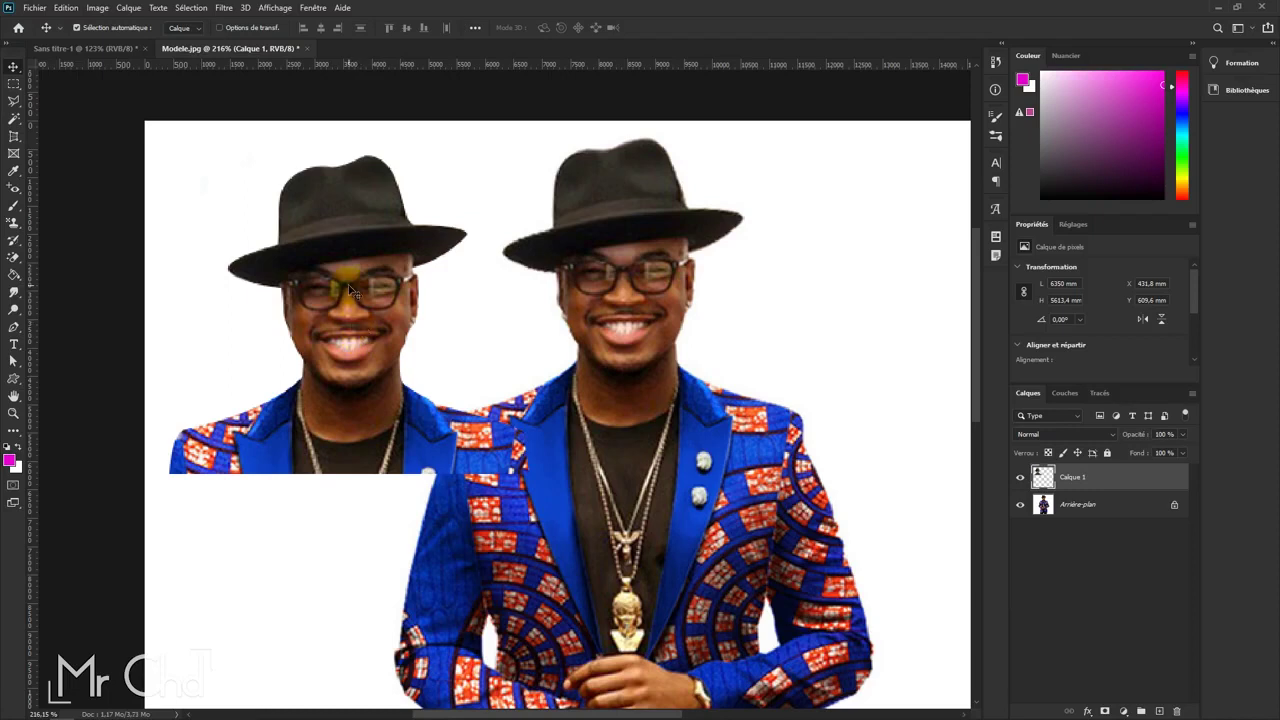
left_click_drag(362, 282, 369, 267)
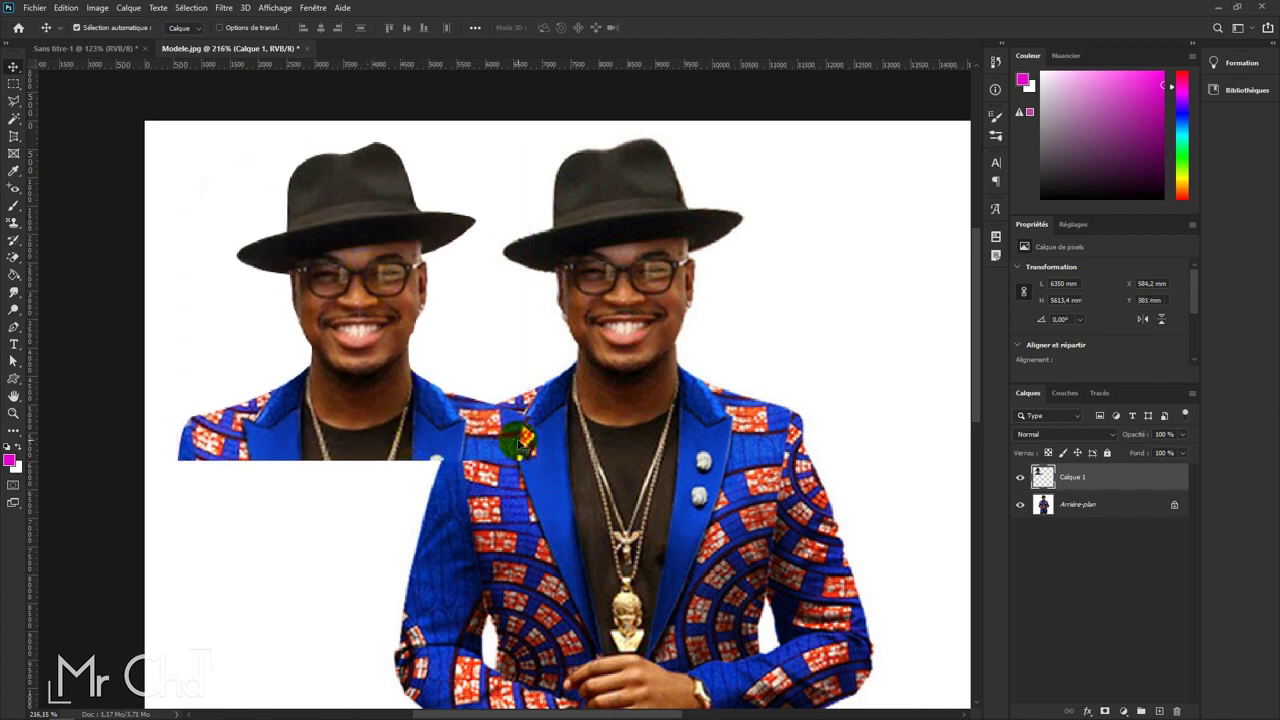
Step: Shift the copy slightly right, then delete Calque 1
scroll(520, 441, "down", 1)
scroll(520, 441, "right", 2)
scroll(520, 441, "right", 1)
left_click_drag(322, 328, 408, 322)
key("Delete")
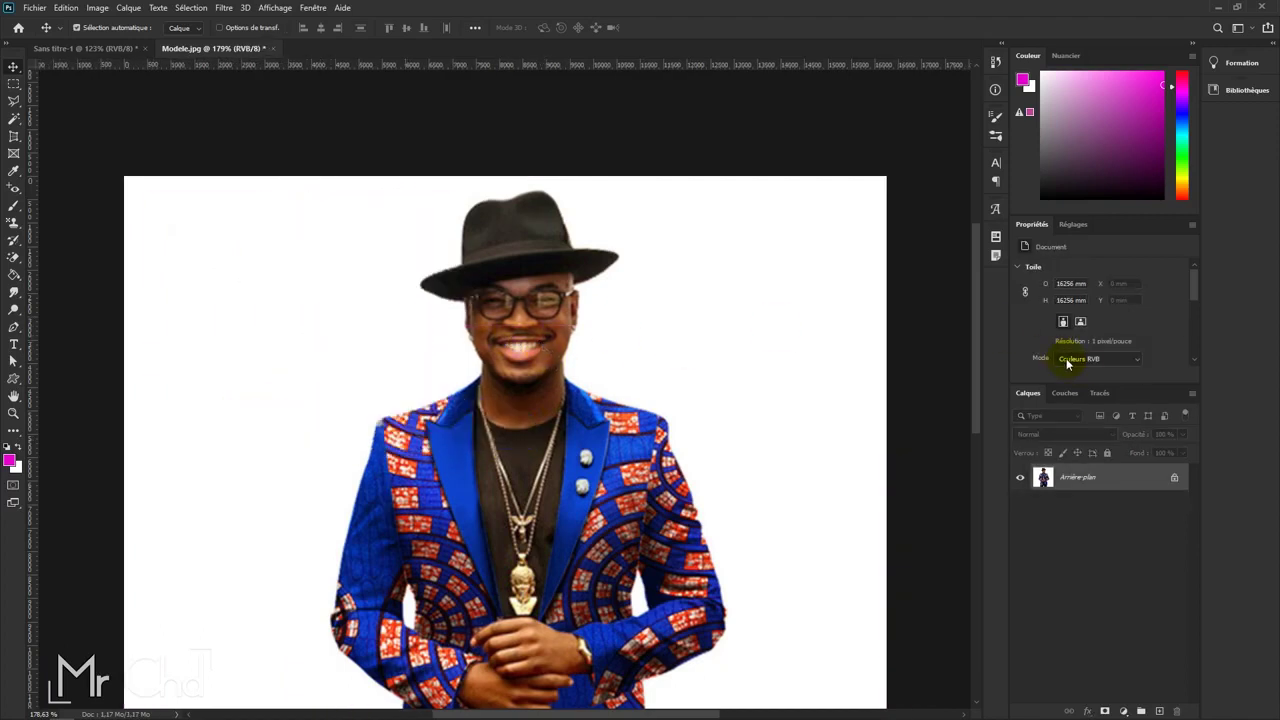
Step: With the Pen tool active, display the Tracé de travail outline from the Tracés panel
left_click(14, 327)
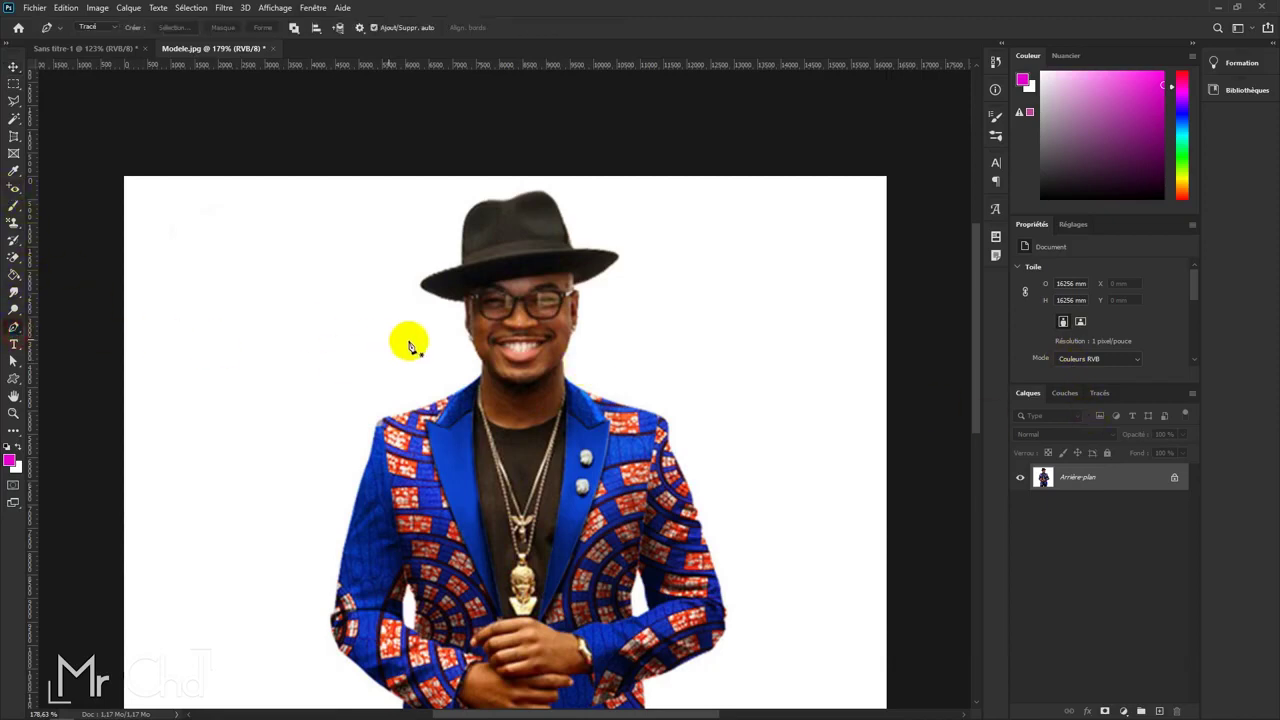
left_click(1101, 396)
left_click(1030, 427)
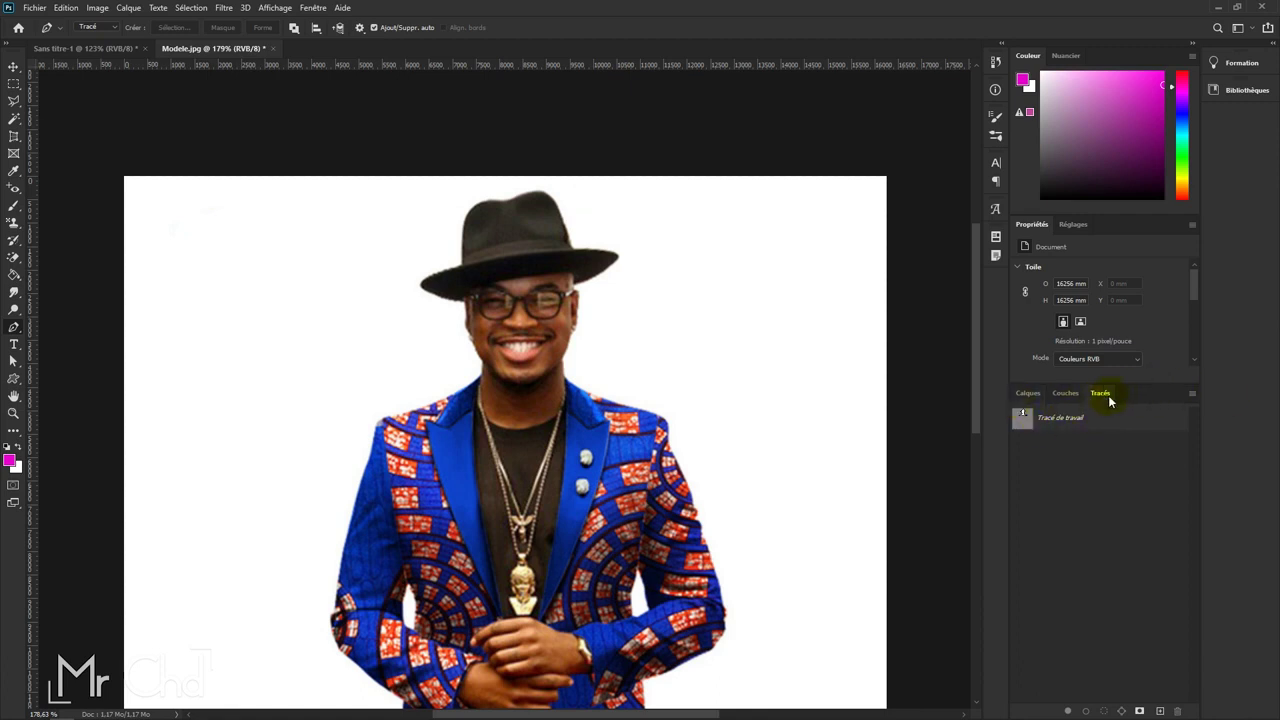
left_click(313, 8)
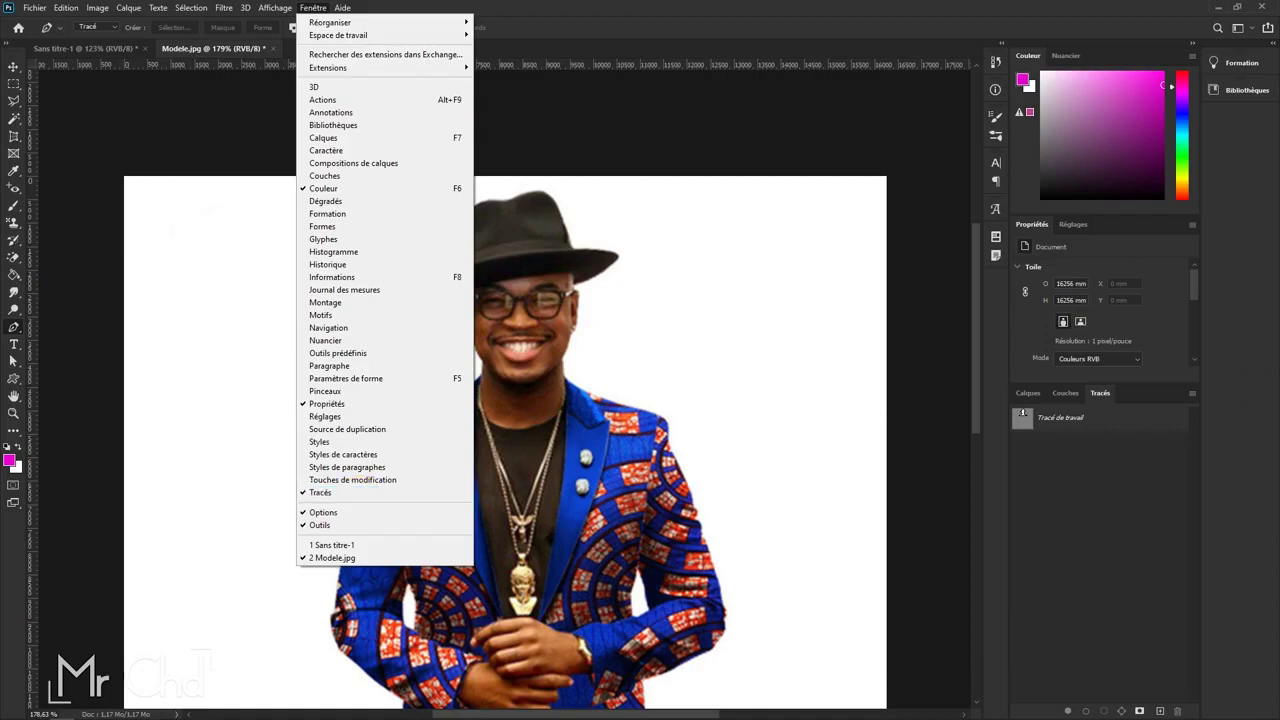
left_click(1100, 393)
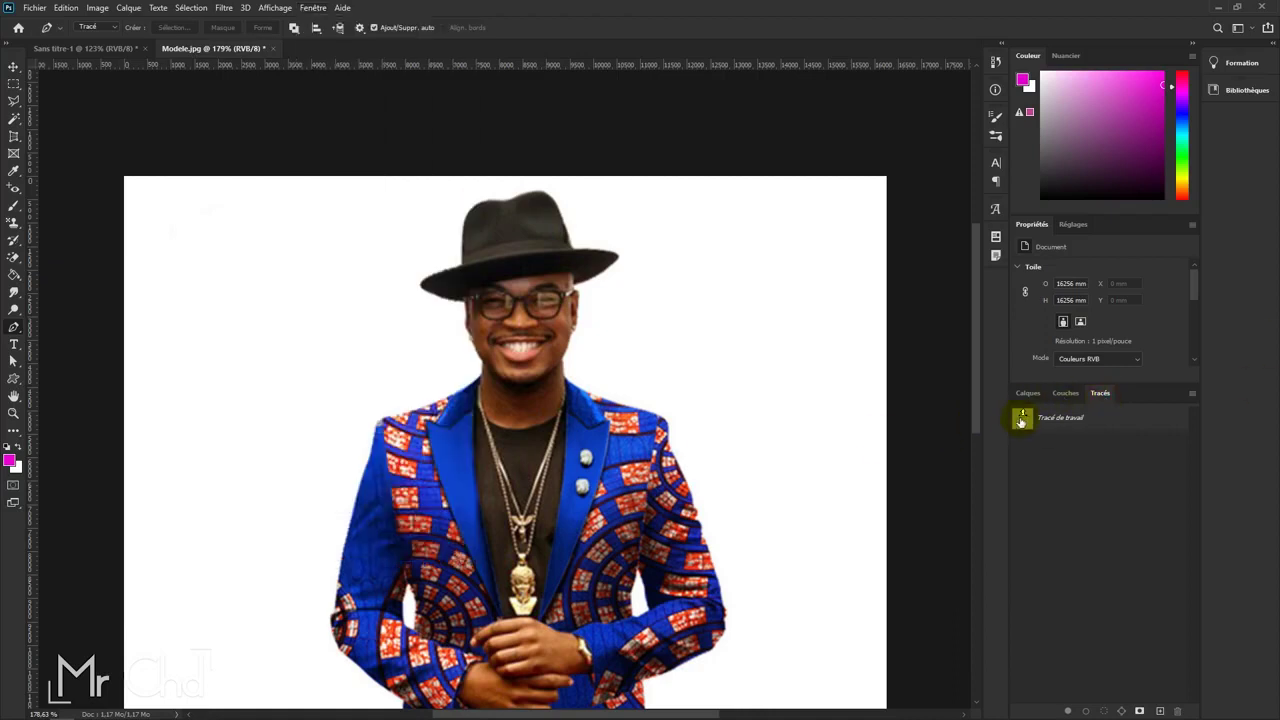
left_click(1021, 421)
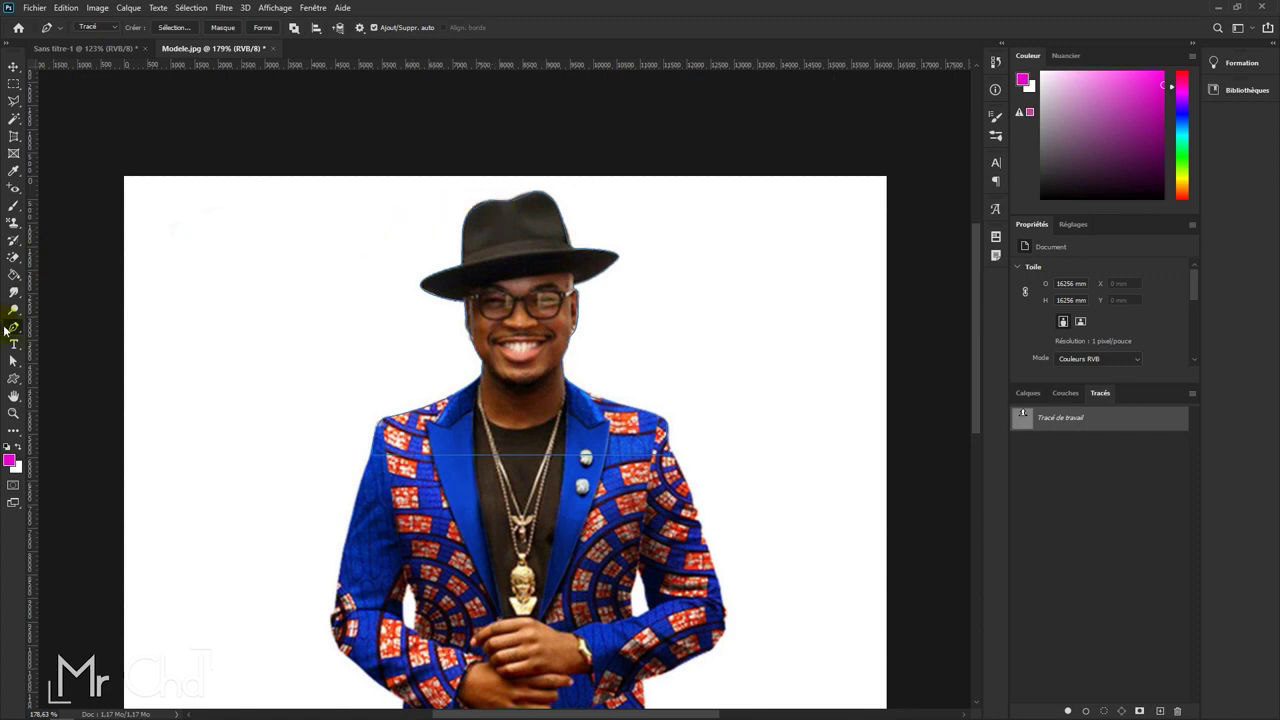
Step: Use Path Selection to pull the anchor atop the hat upward
left_click(13, 363)
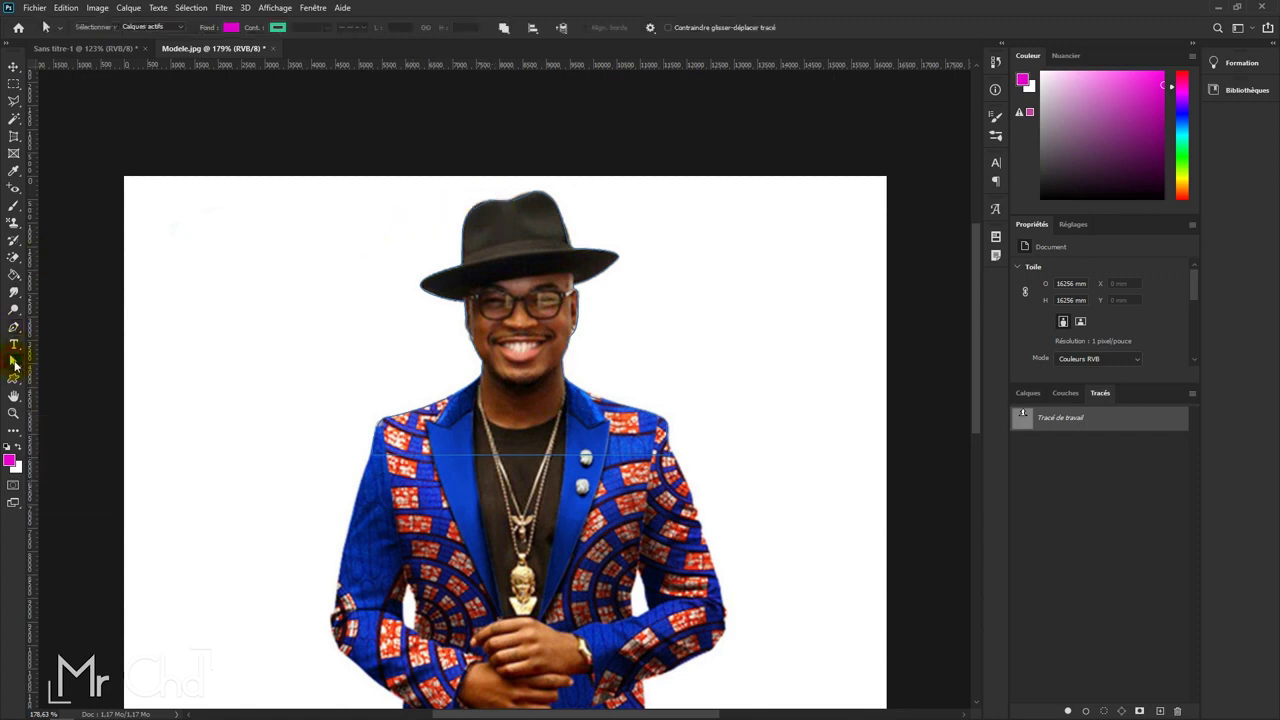
left_click(78, 361)
mouse_move(514, 204)
left_mouse_down()
mouse_move(538, 183)
mouse_move(537, 195)
left_mouse_up()
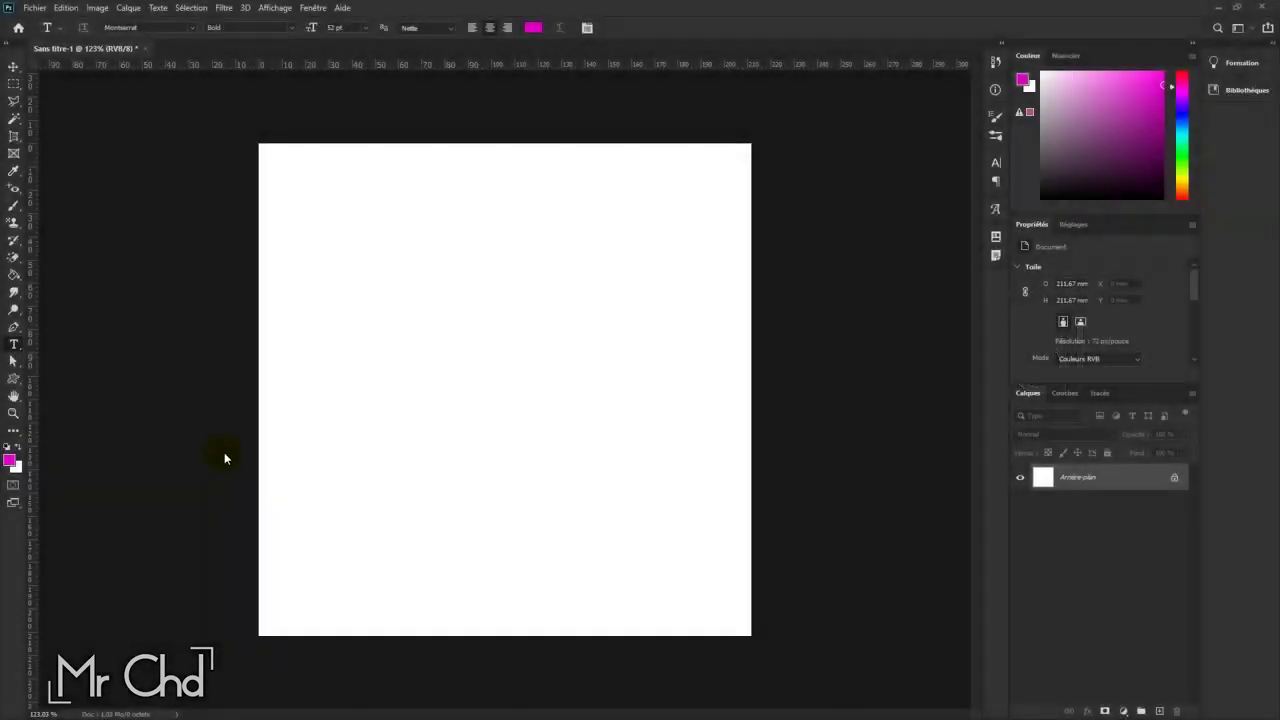
Step: Choose the Horizontal Type tool and browse the font list
left_click(15, 345)
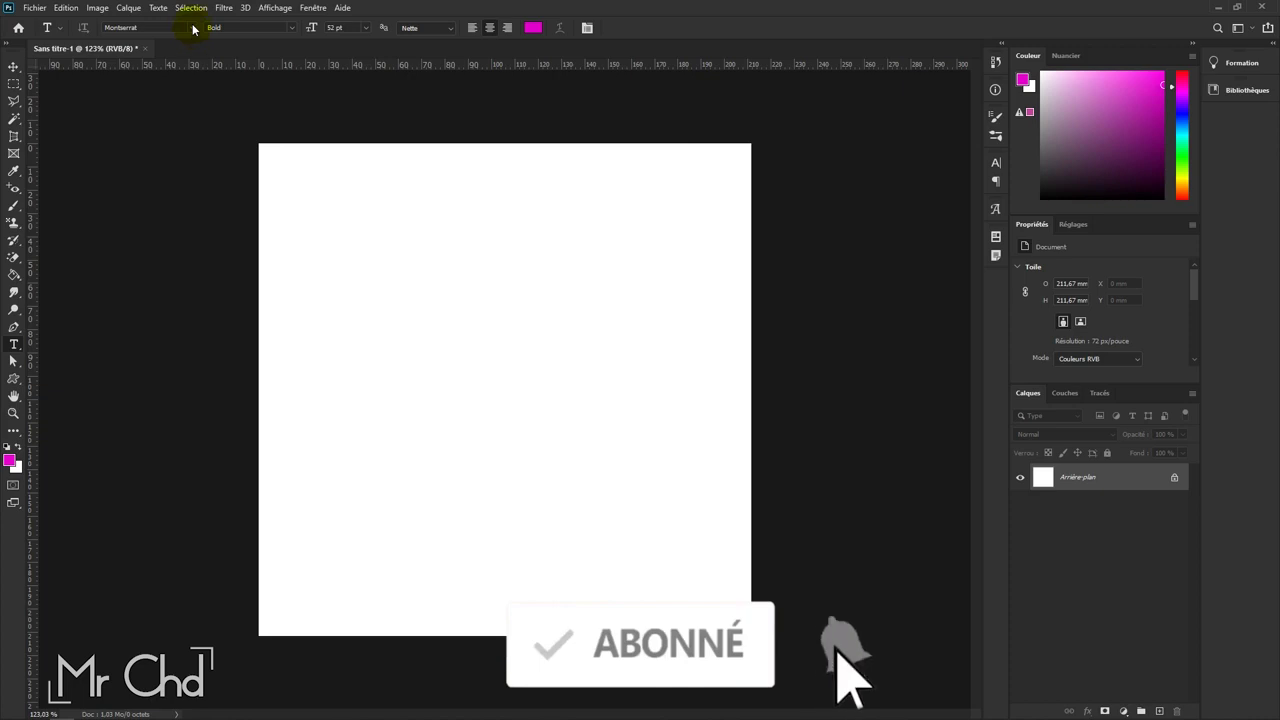
left_click(193, 28)
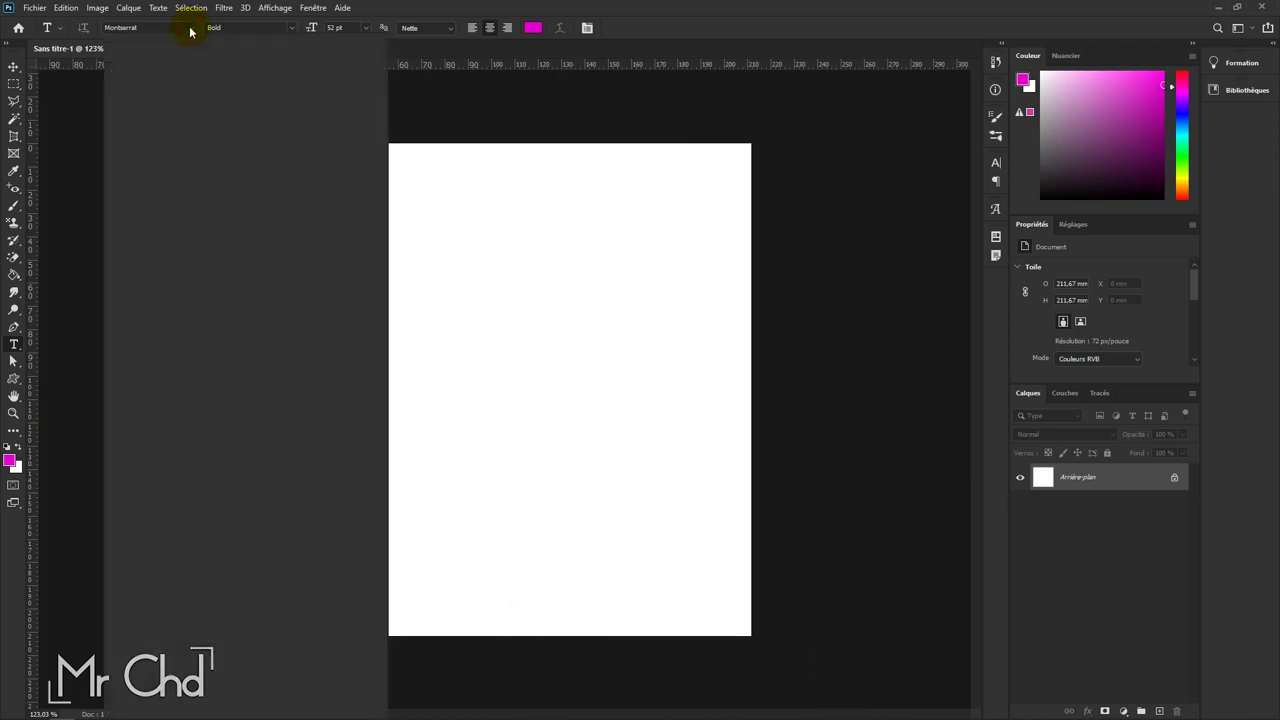
left_click(192, 50)
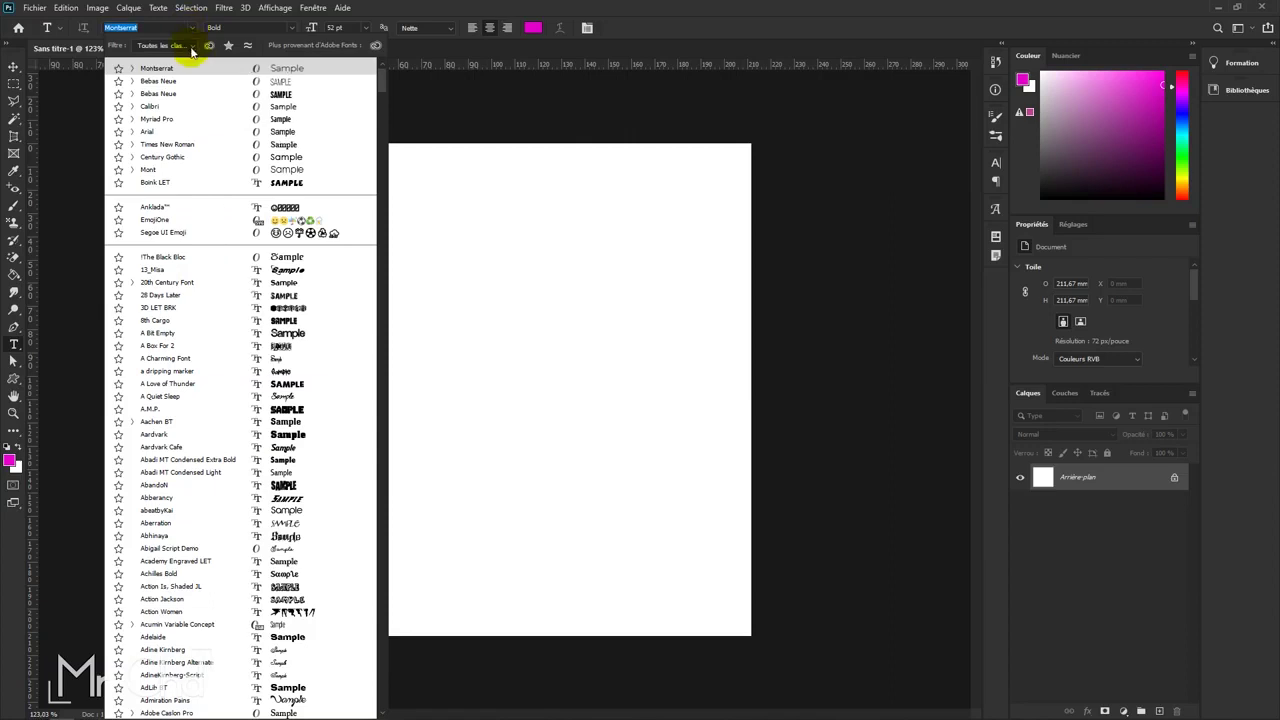
scroll(197, 121, "down", 1)
scroll(197, 121, "down", 2)
scroll(197, 121, "down", 2)
scroll(197, 121, "down", 1)
scroll(197, 121, "down", 1)
scroll(195, 122, "up", 2)
scroll(194, 121, "up", 2)
scroll(193, 120, "up", 1)
scroll(191, 119, "up", 2)
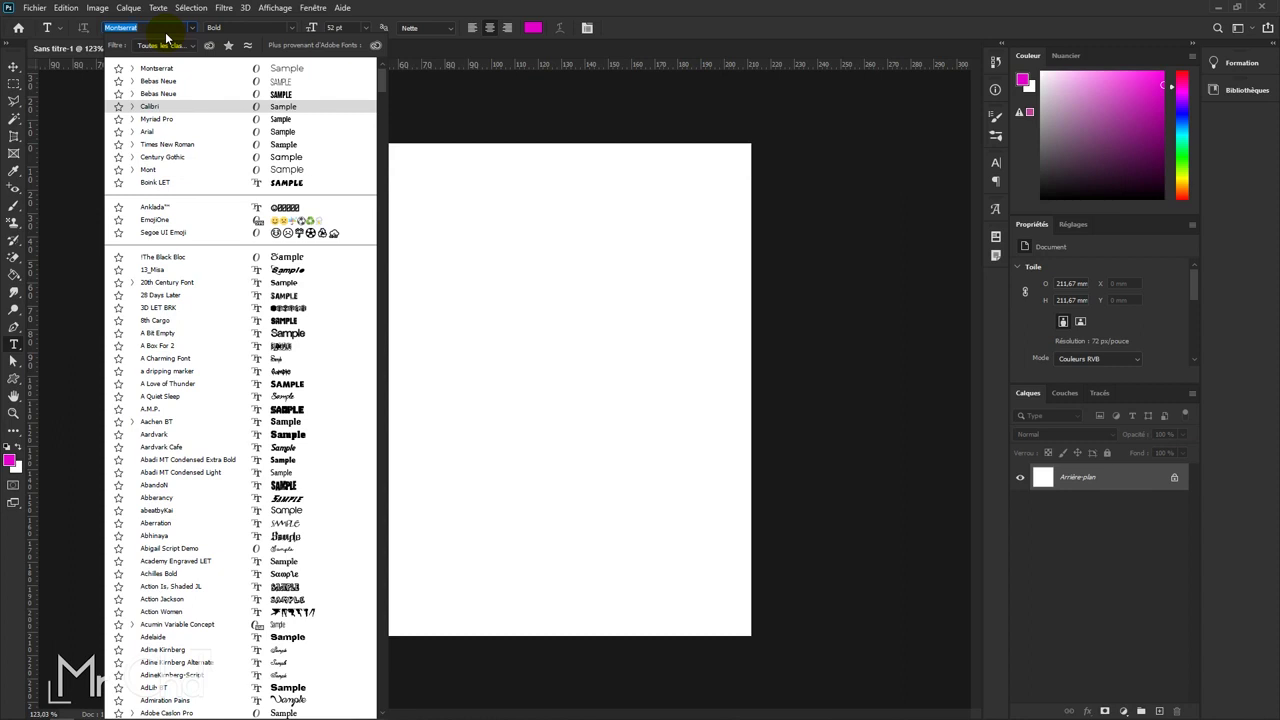
Step: Set the font to Times New Roman by searching 'time', and view its style variants
type("t")
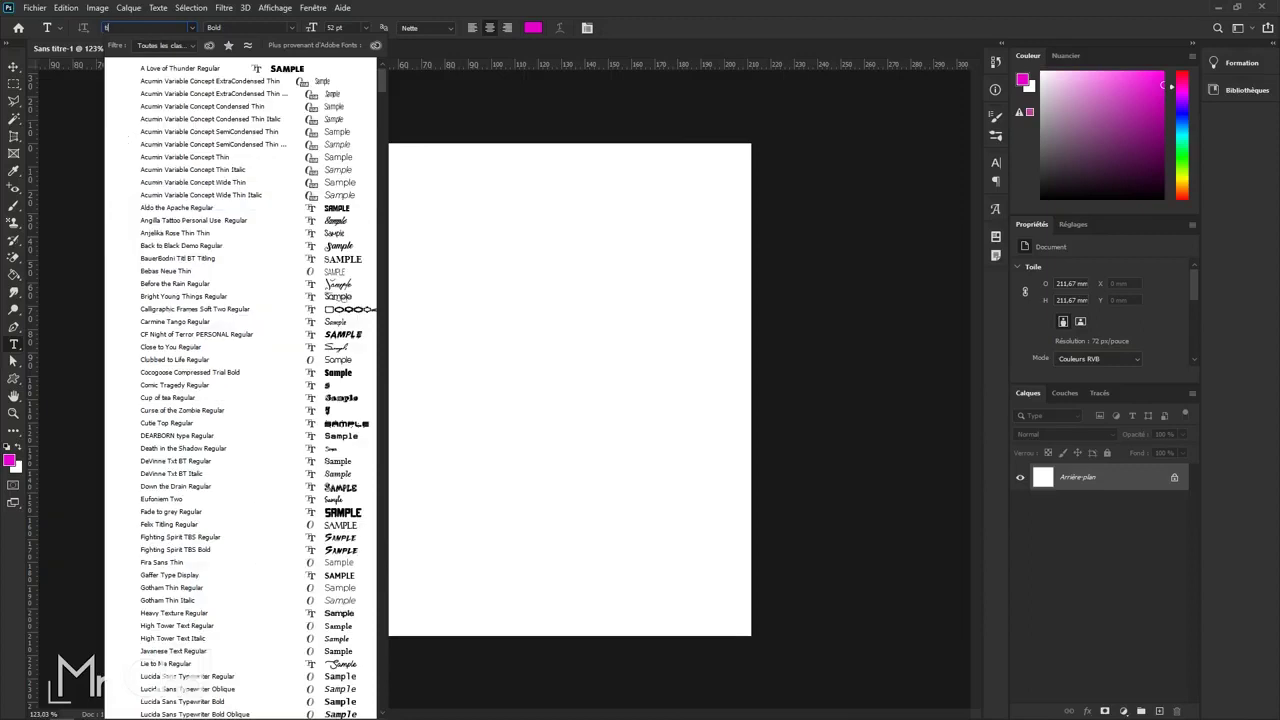
type("ime")
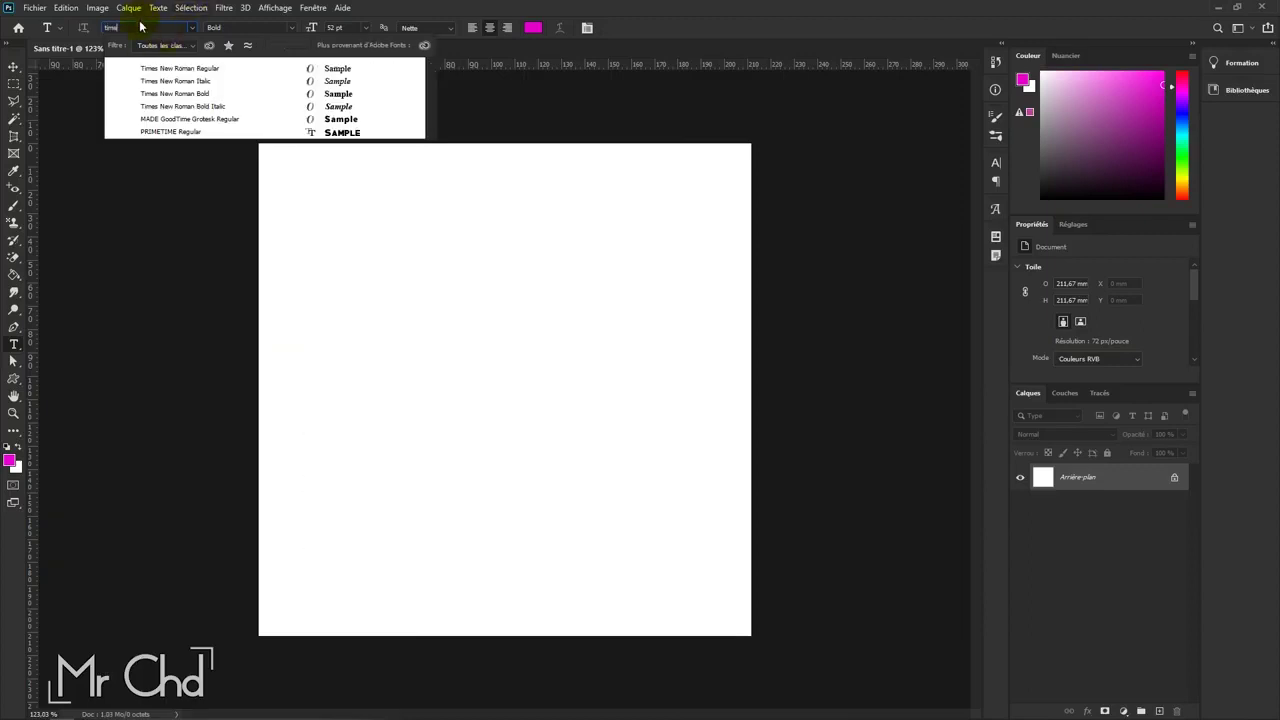
left_click(169, 67)
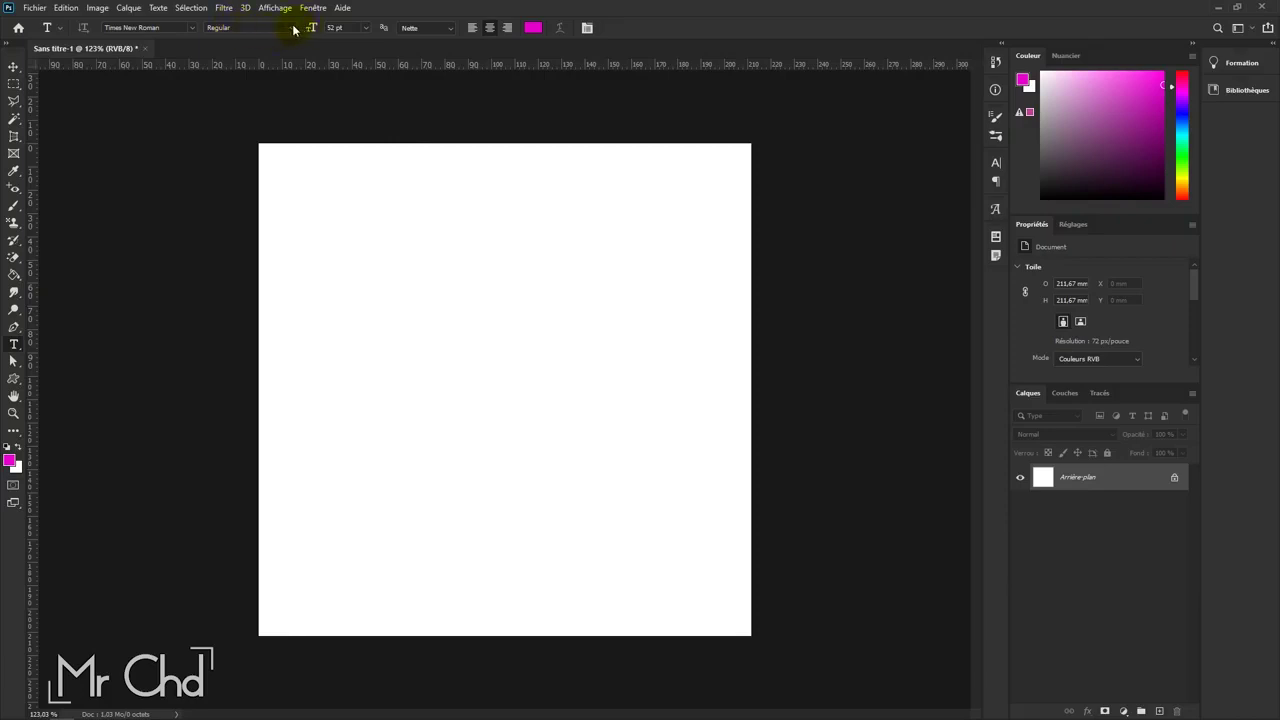
left_click(294, 29)
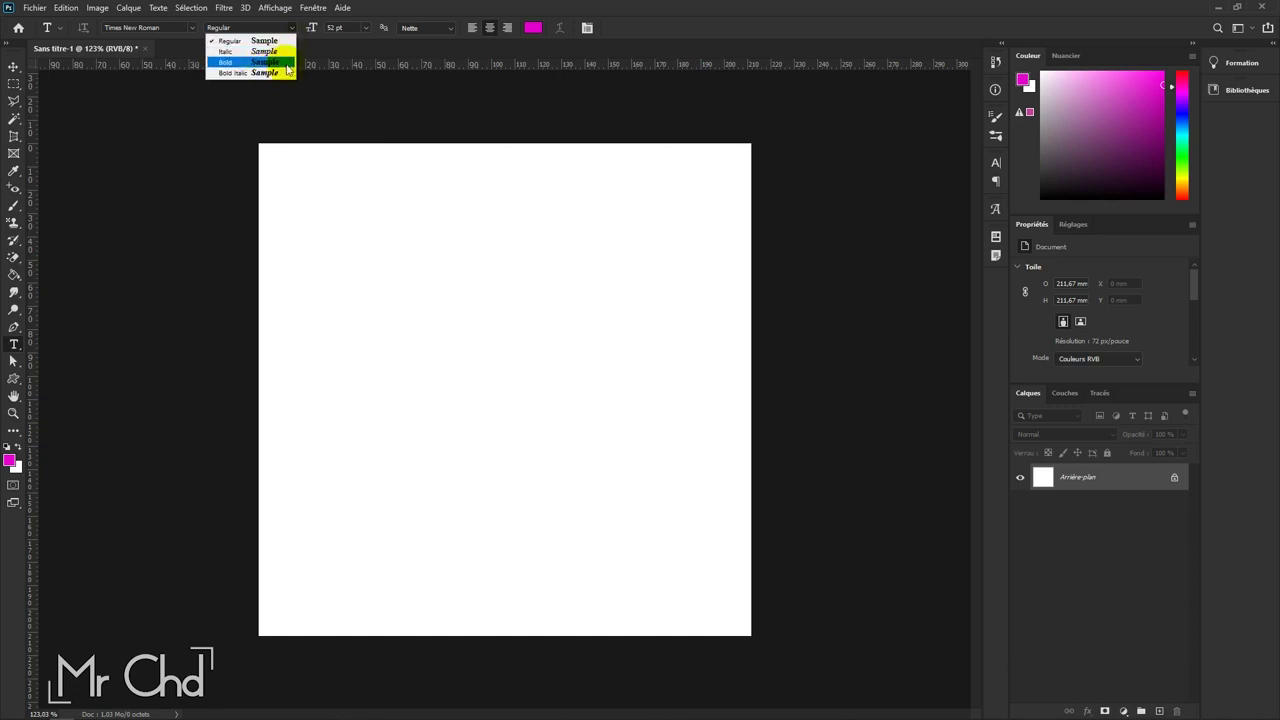
Step: Type 'Outil Texte' on the canvas in Bold Italic at 24 pt
left_click(280, 75)
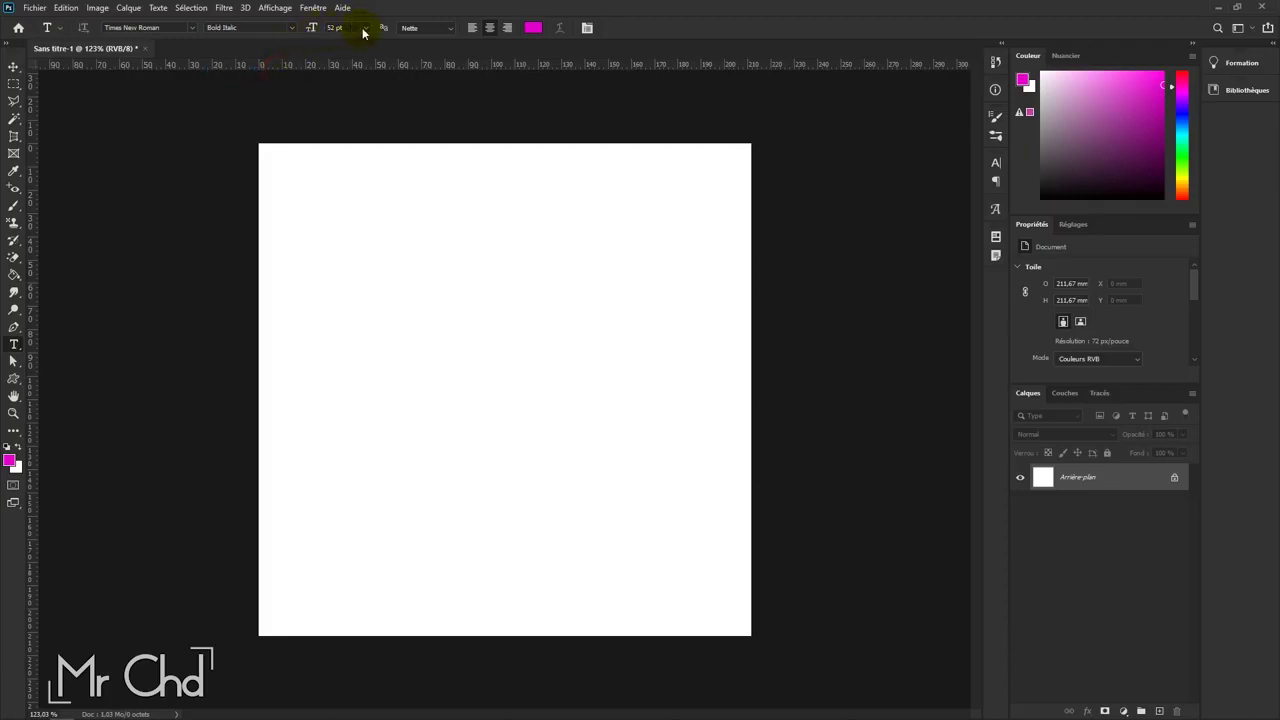
left_click(362, 28)
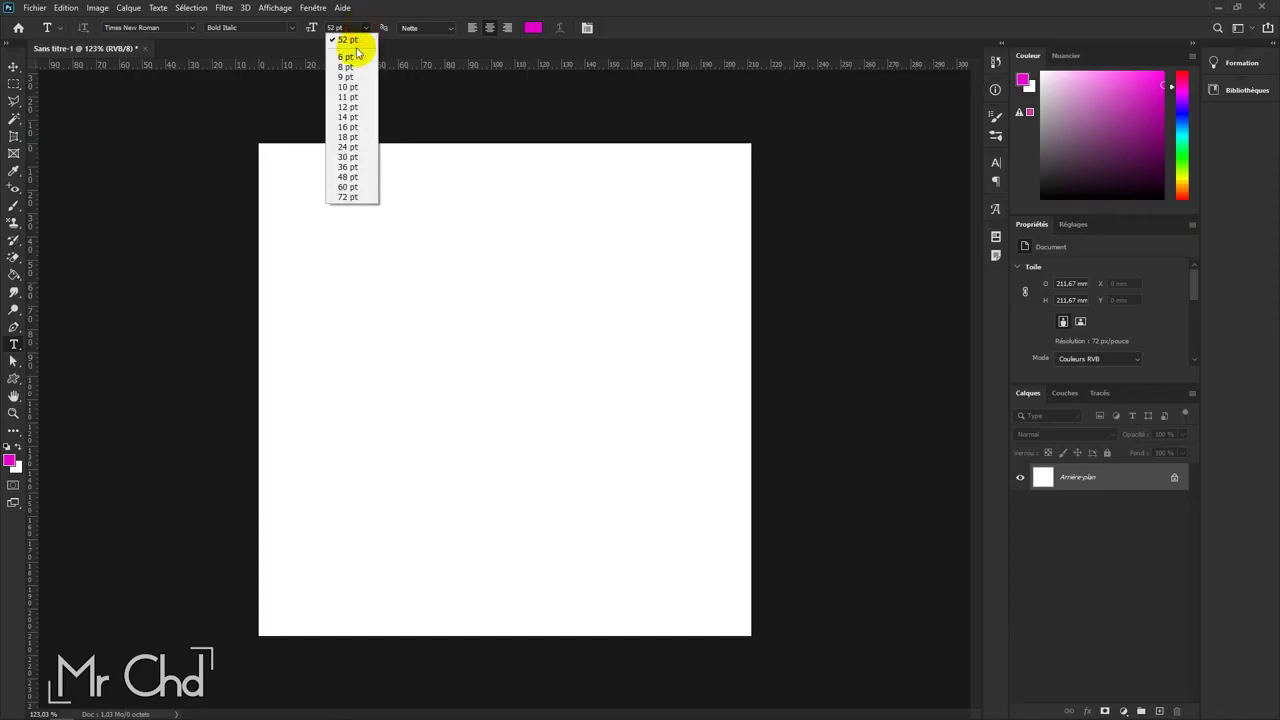
left_click(354, 150)
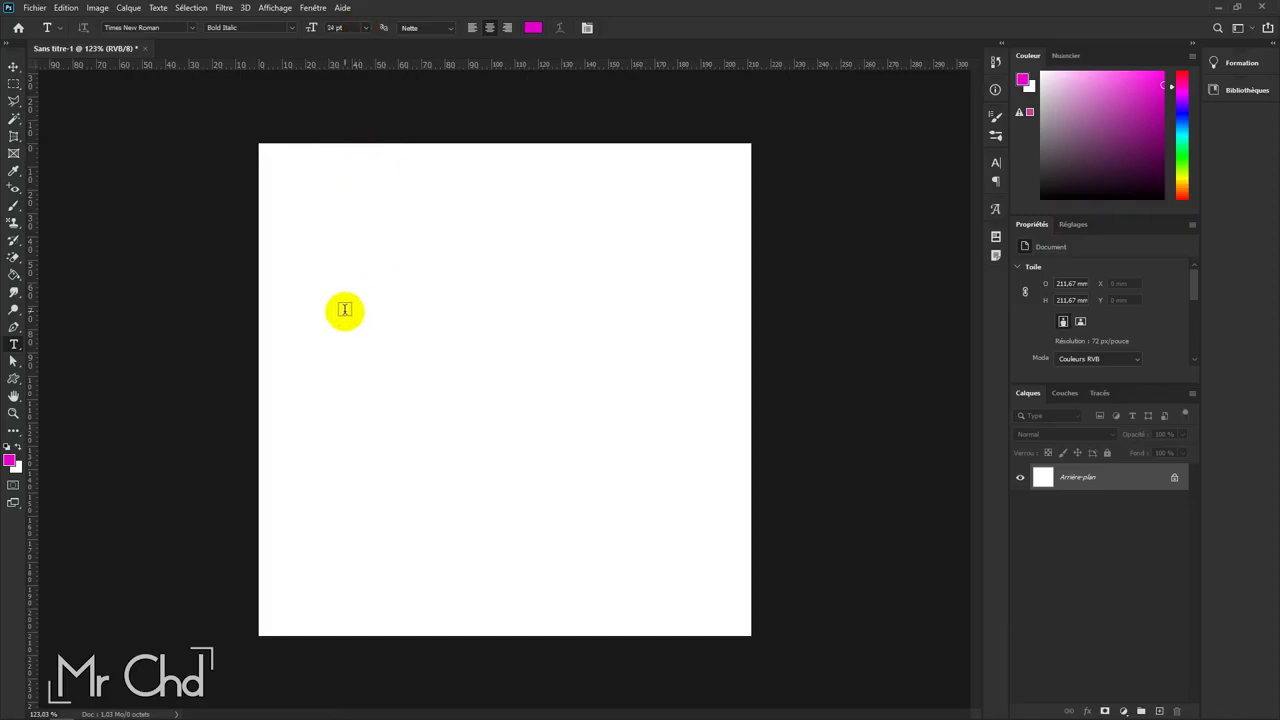
left_click(414, 277)
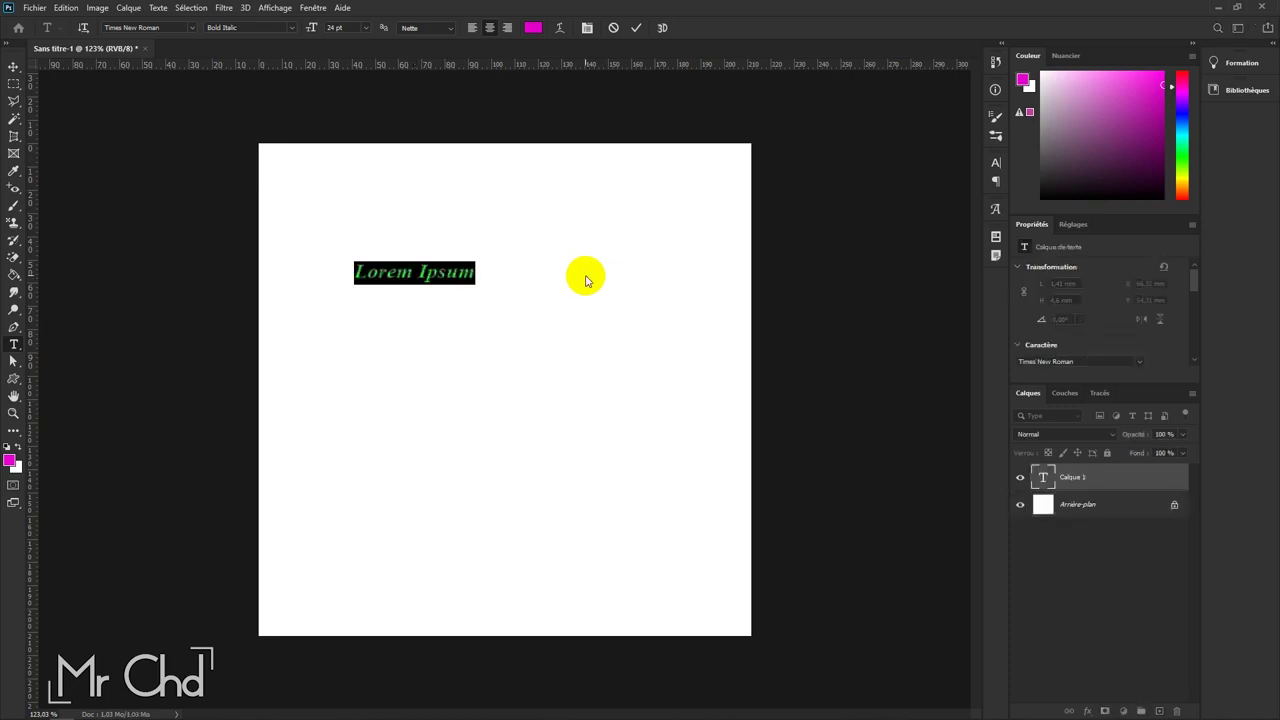
type("Outils")
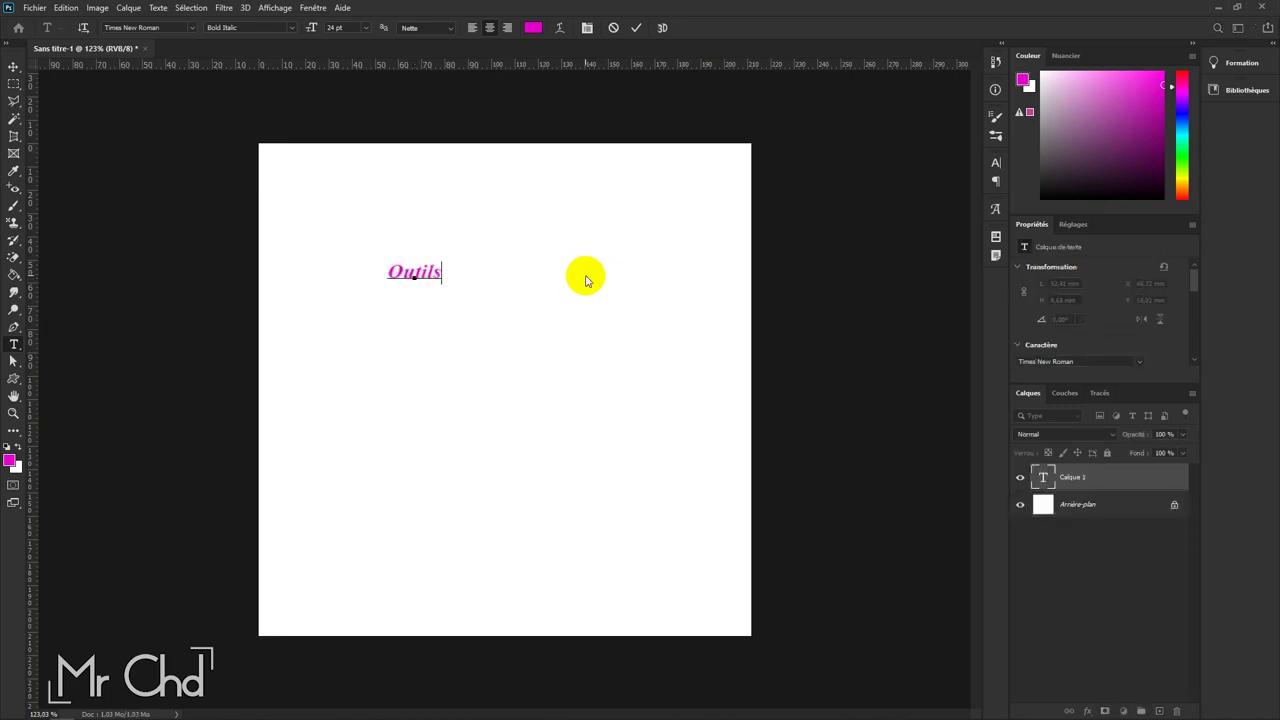
key("BackSpace")
type("Tetxet")
key("BackSpace")
key("BackSpace")
key("BackSpace")
type("ex")
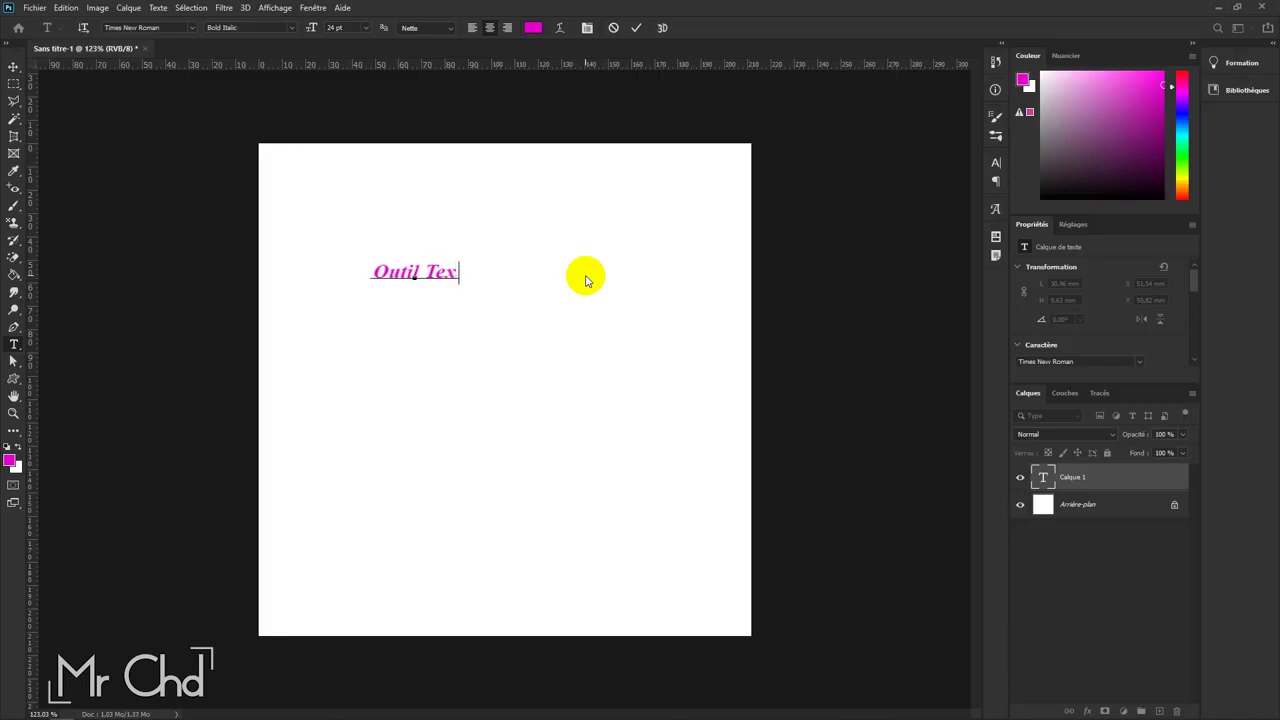
type("te")
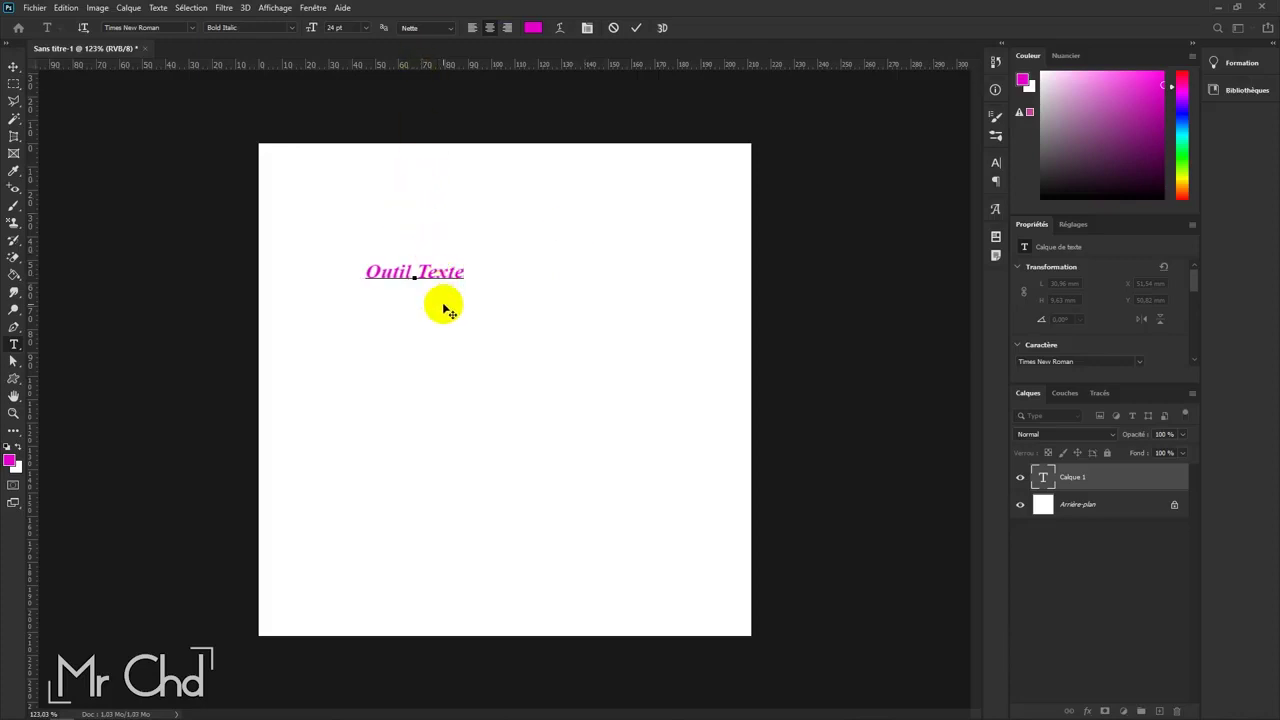
Step: Move the heading up and right and highlight the whole 'Outil Texte' line
left_click_drag(443, 305, 507, 270)
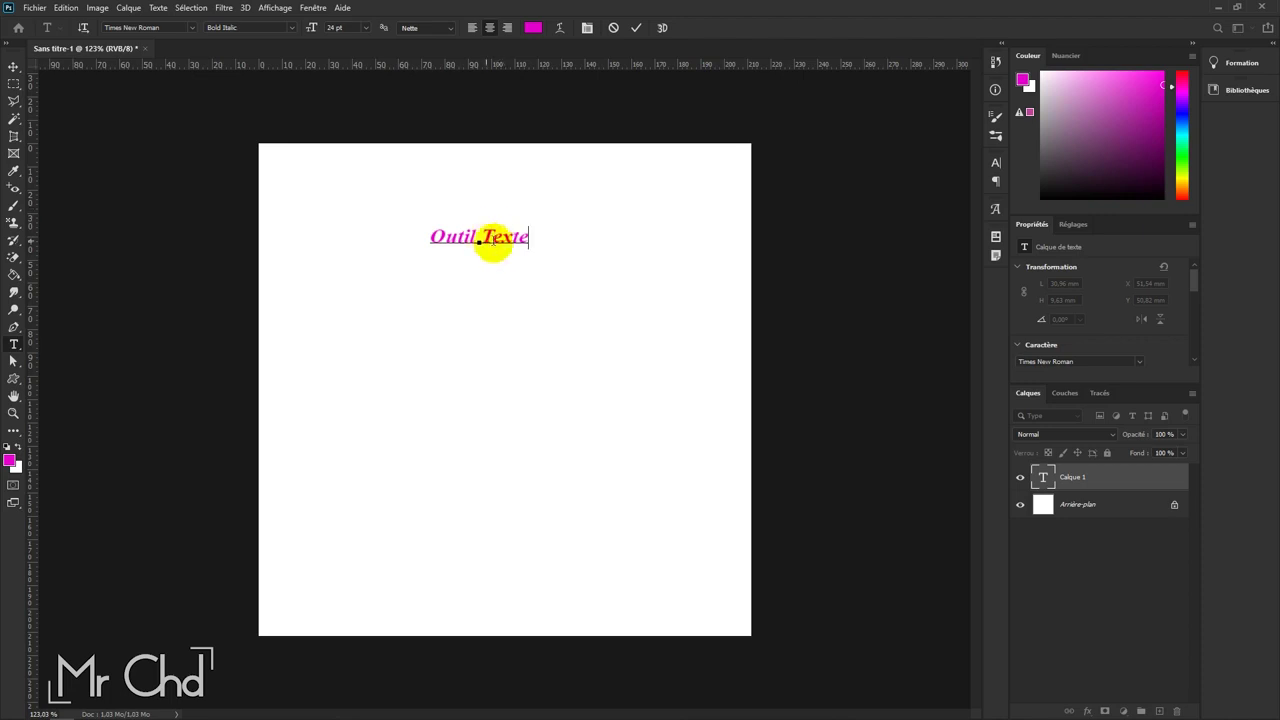
left_click_drag(535, 238, 443, 238)
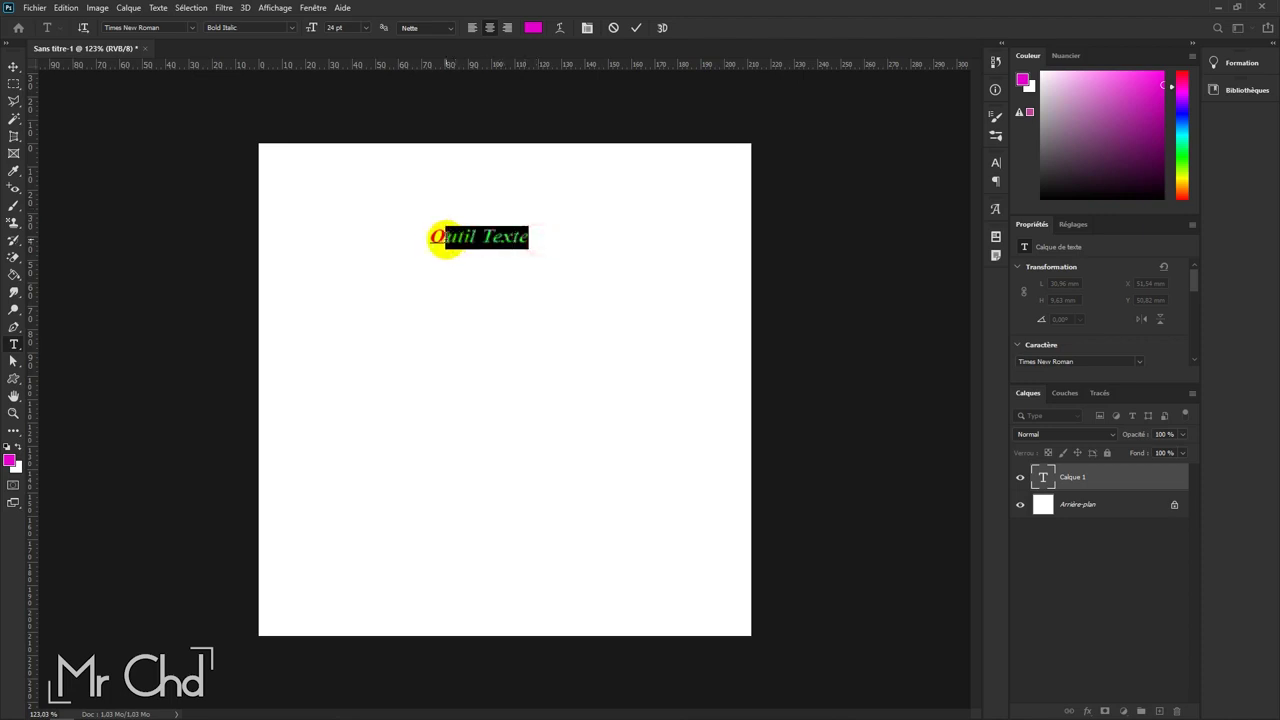
left_click(532, 238)
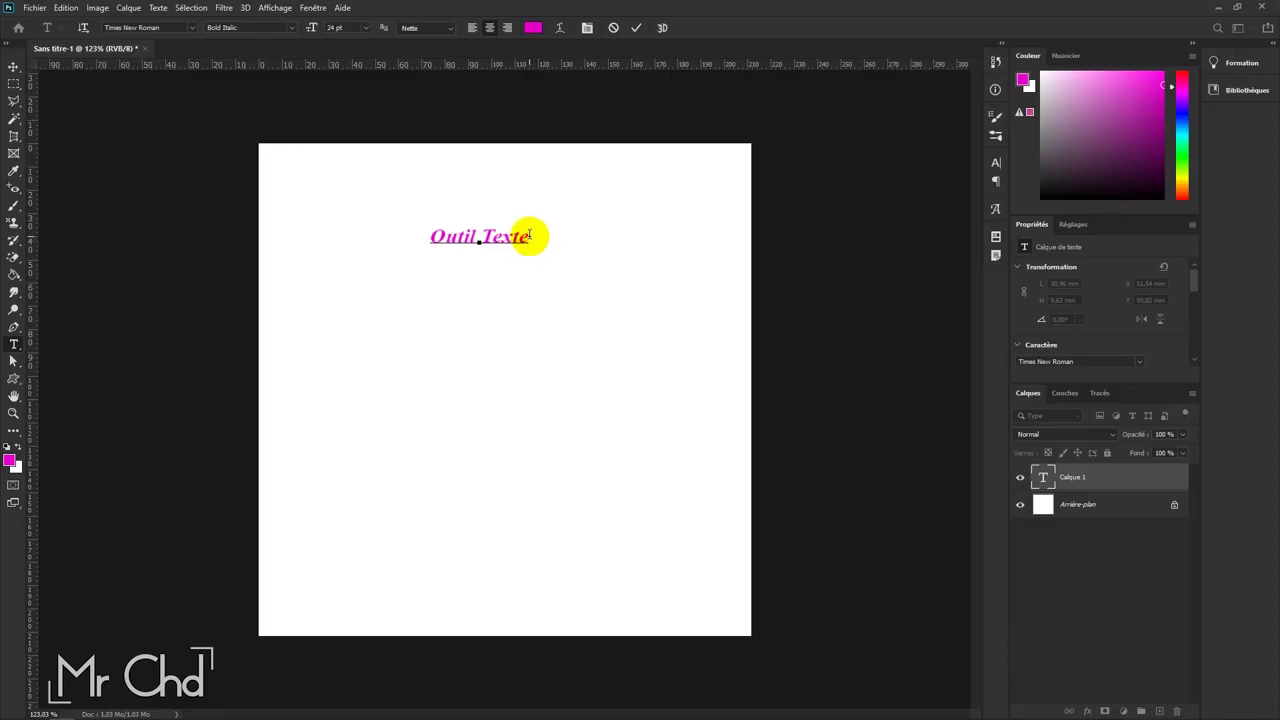
left_click_drag(530, 236, 414, 232)
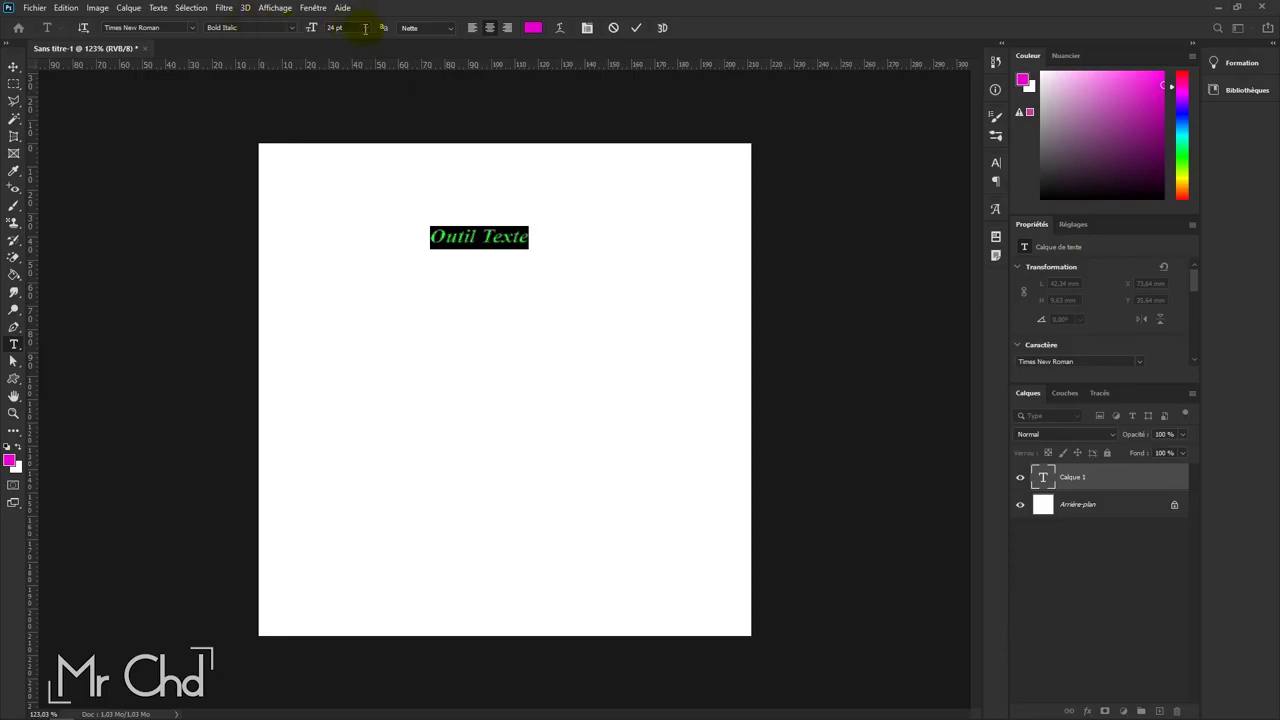
Step: Set the heading size to 72 pt, then to 80 pt
left_click(367, 30)
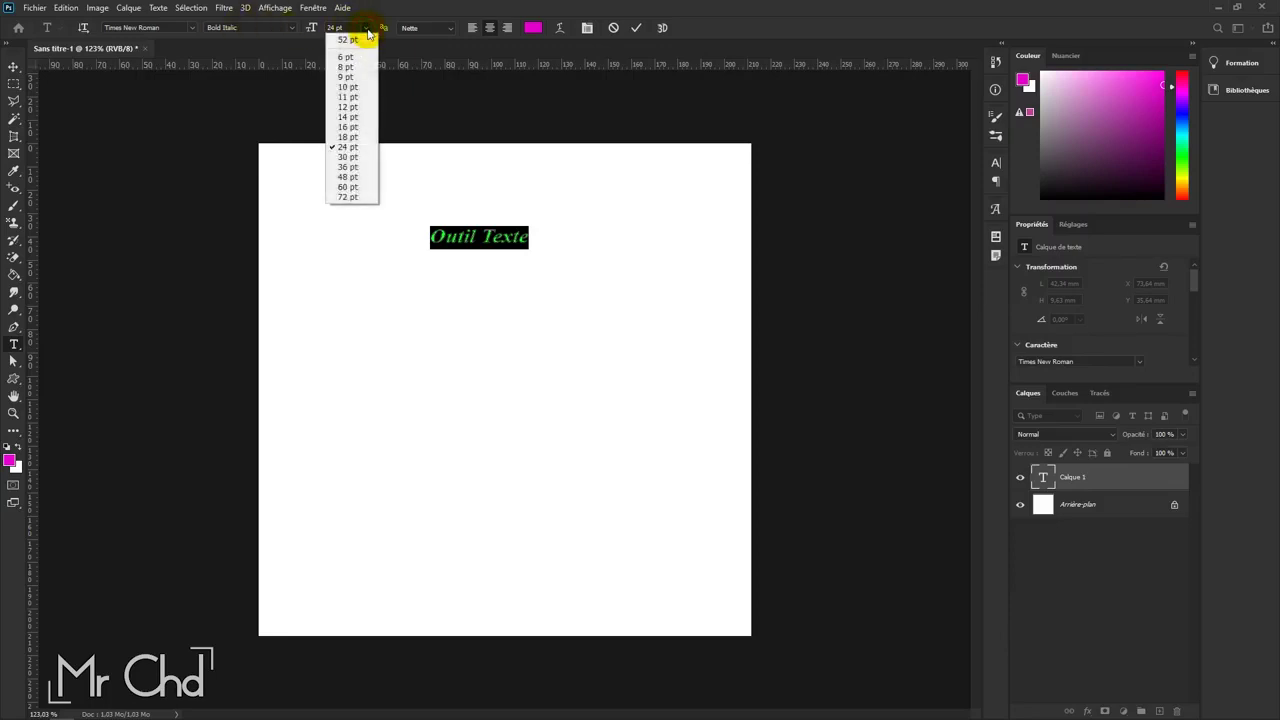
left_click(349, 197)
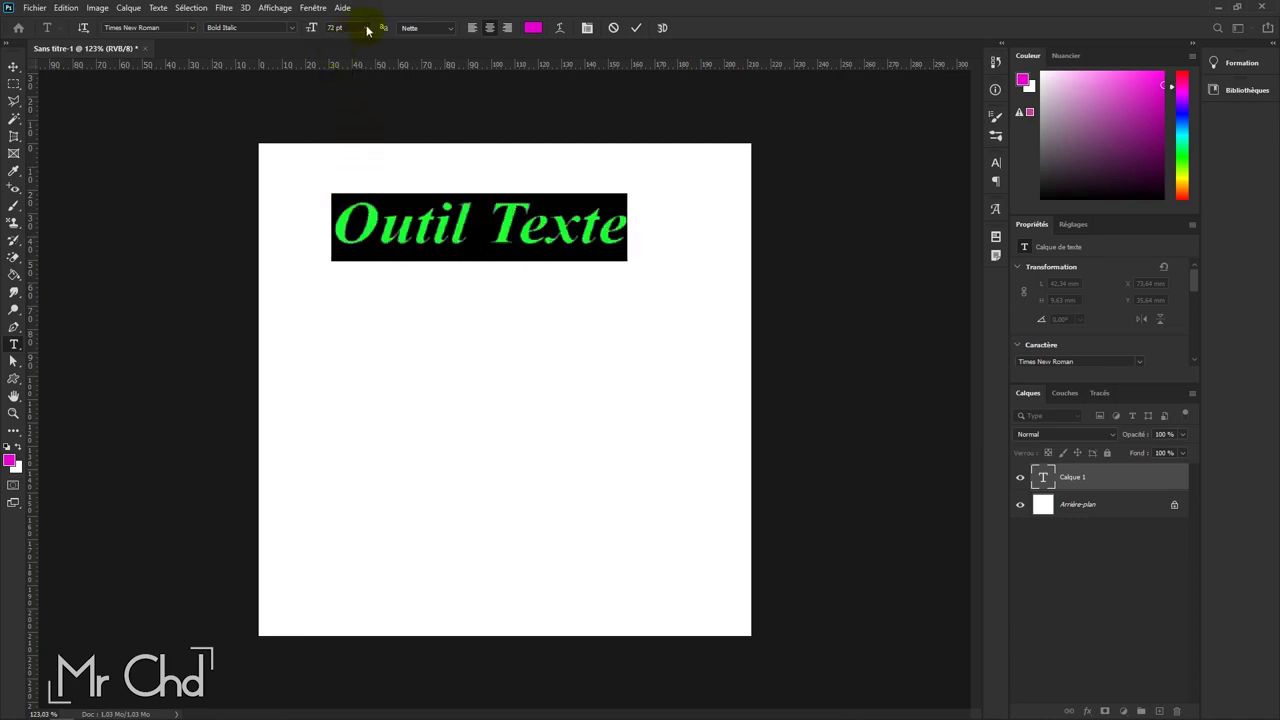
left_click(367, 29)
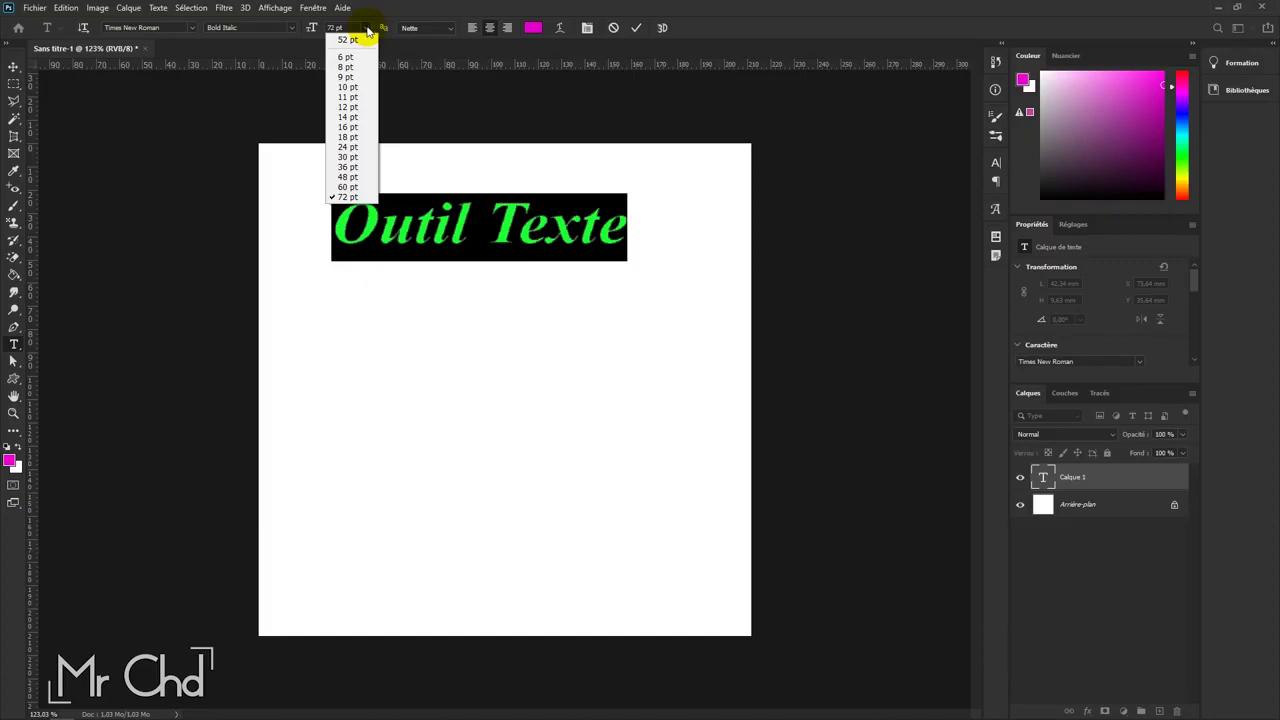
left_click(368, 30)
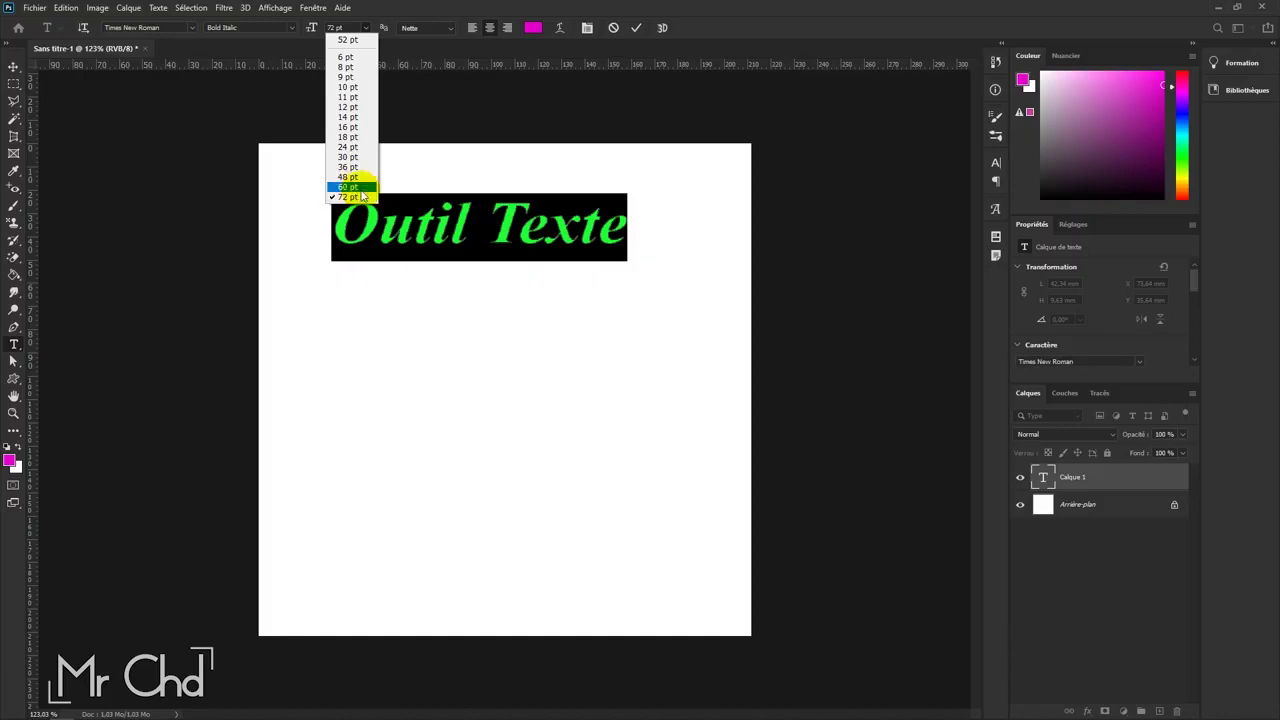
left_click(368, 30)
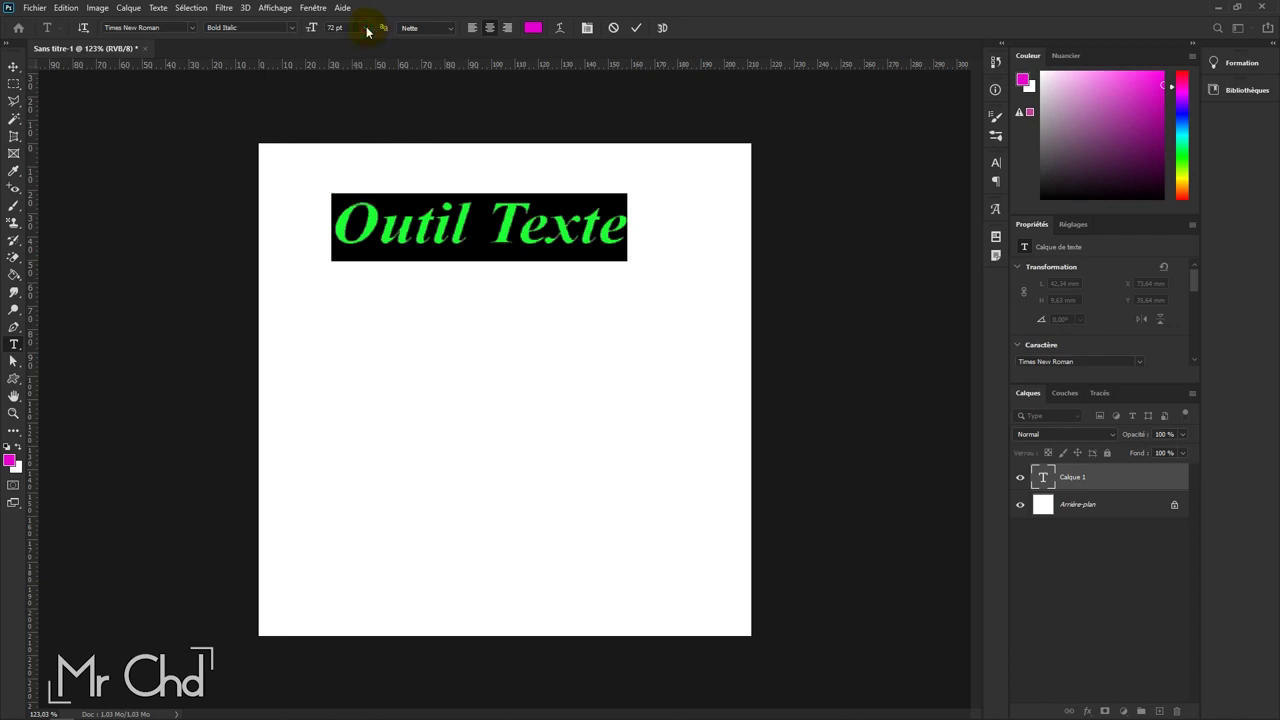
left_click(338, 28)
type("80")
key("Return")
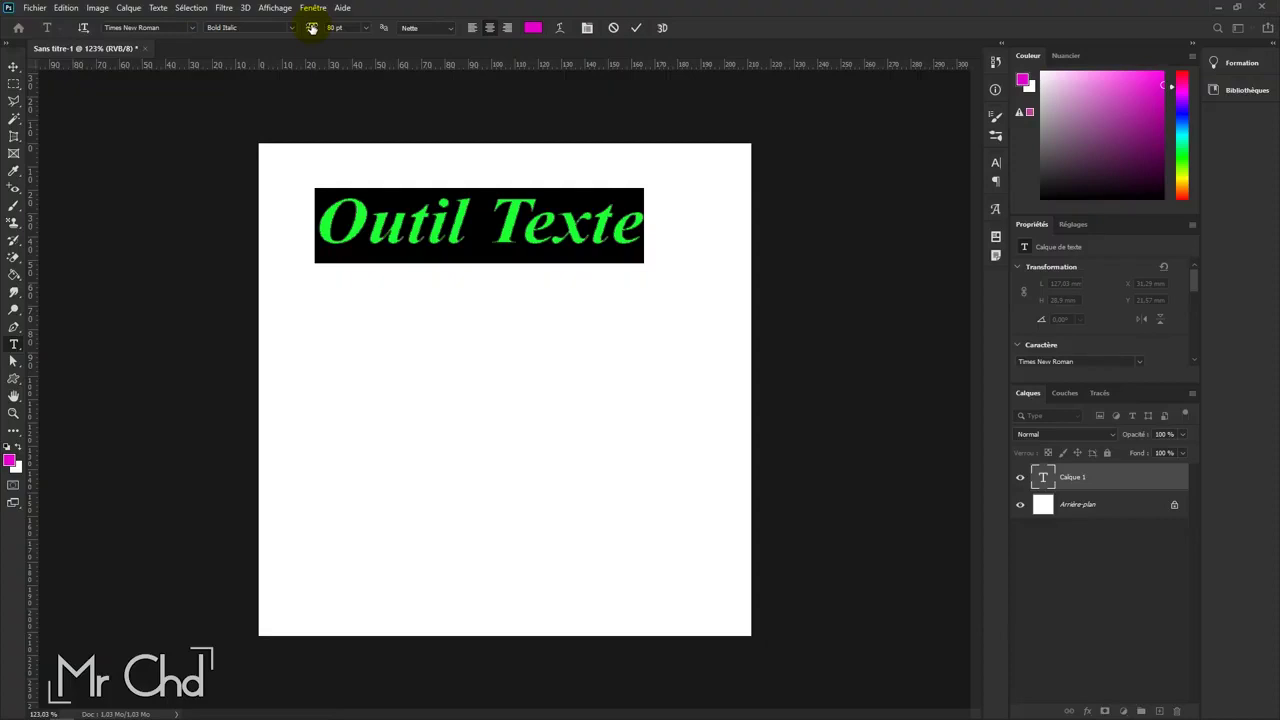
Step: Scrub the size to 101 pt and check the anti-aliasing options without changes
mouse_move(312, 28)
left_mouse_down()
mouse_move(285, 30)
mouse_move(348, 33)
left_mouse_up()
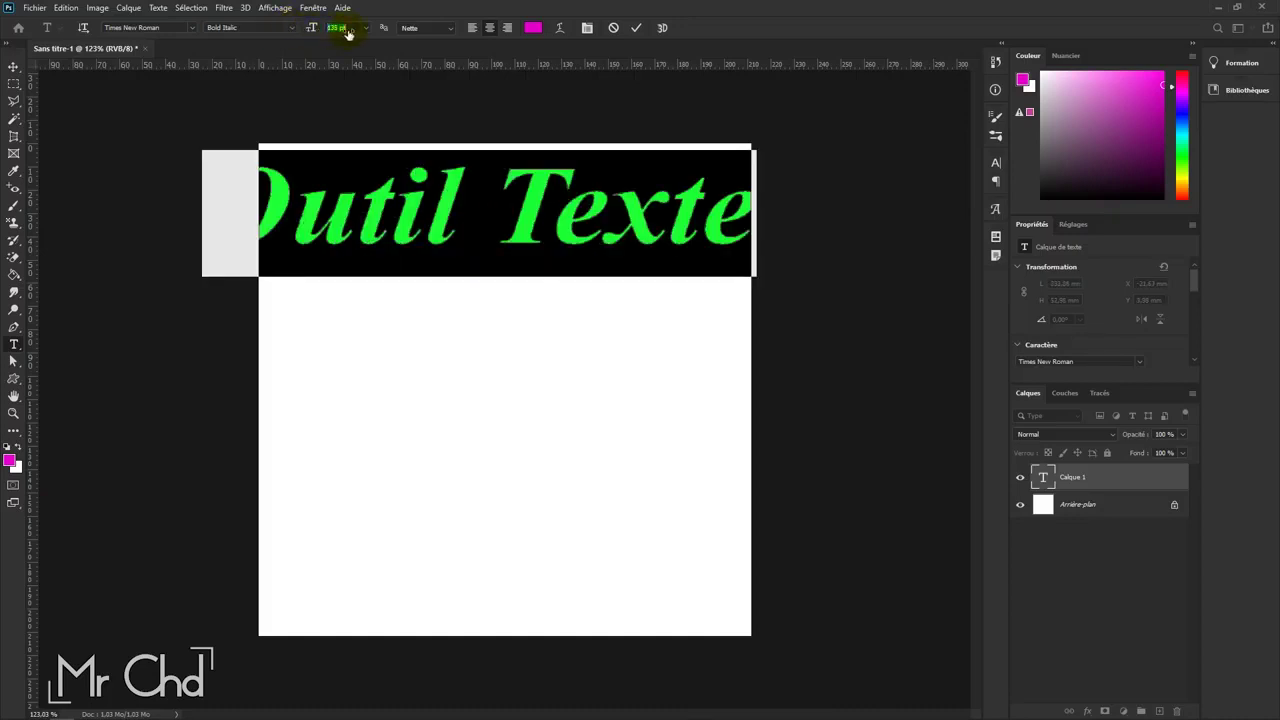
left_click_drag(348, 33, 326, 38)
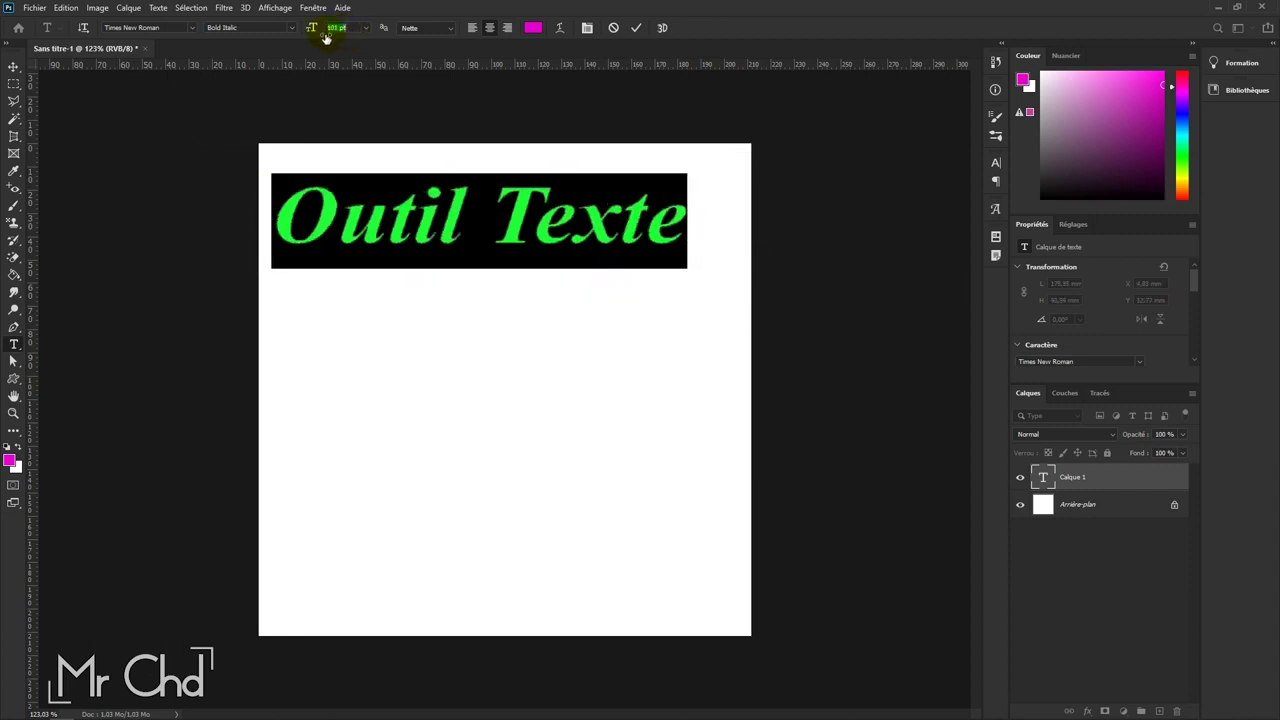
left_click(437, 30)
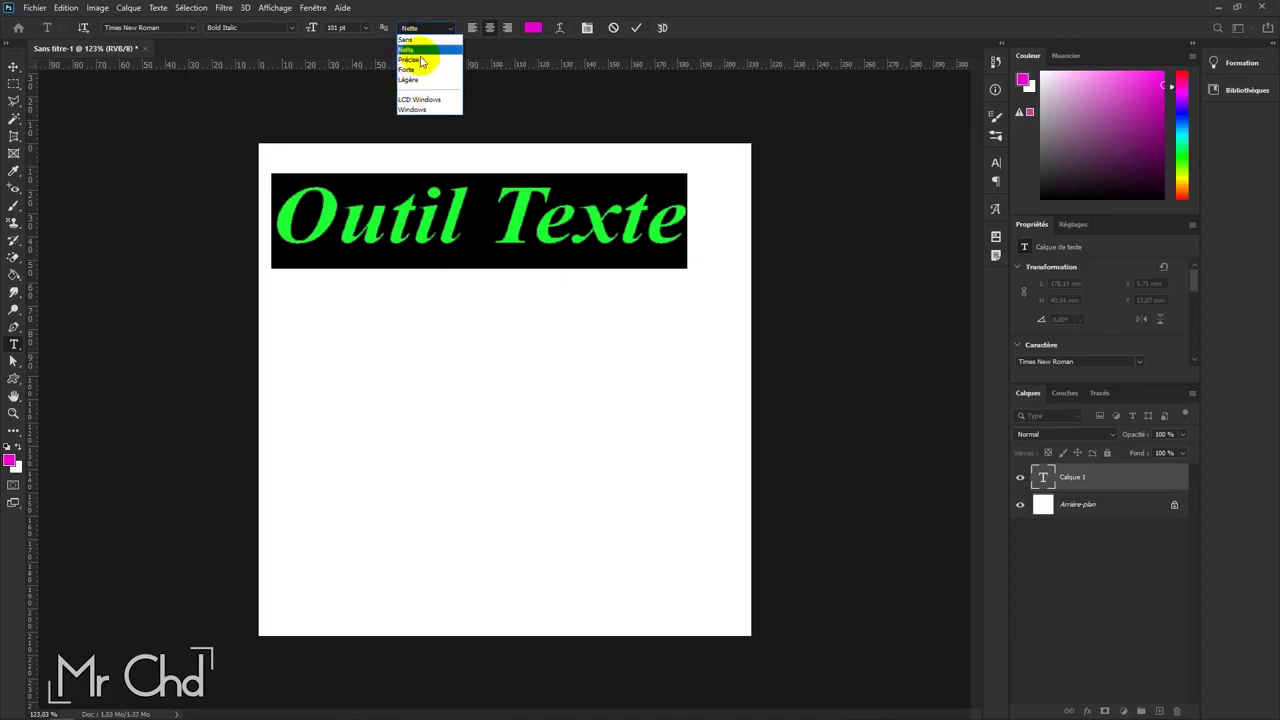
left_click(412, 49)
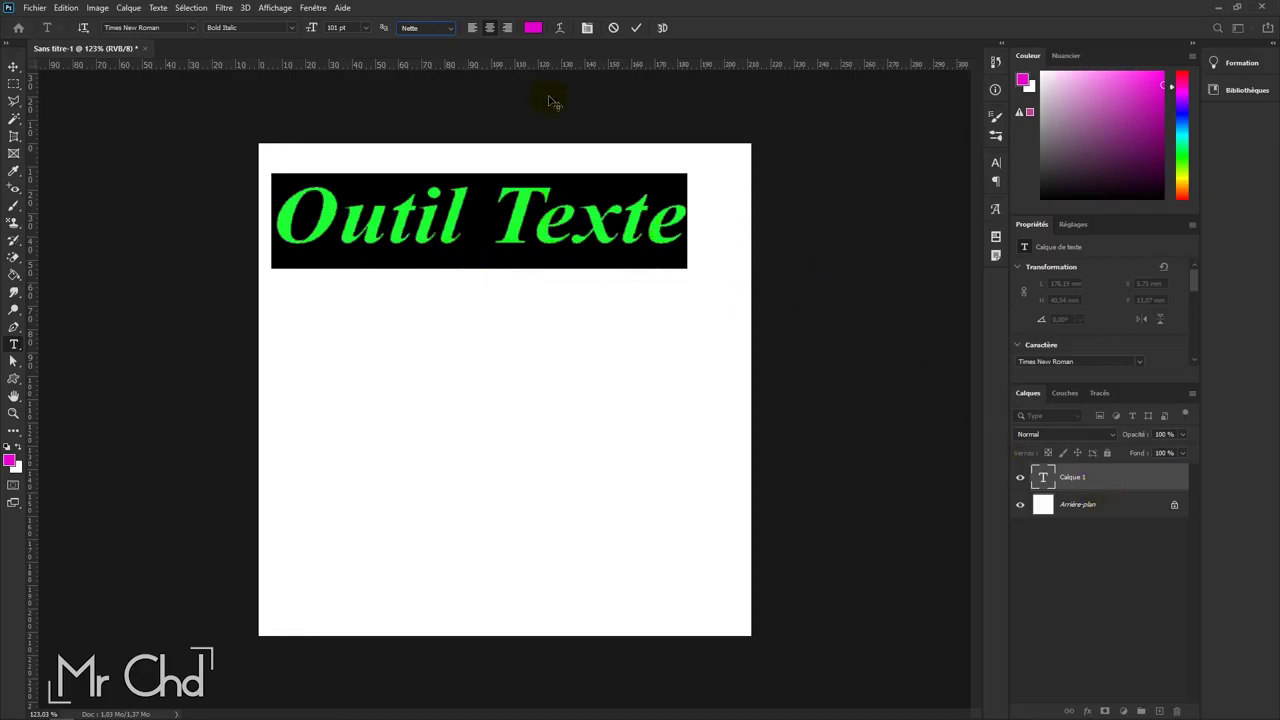
Step: Color the heading bright green (00e93c) and set its size back to 72 pt
left_click(532, 30)
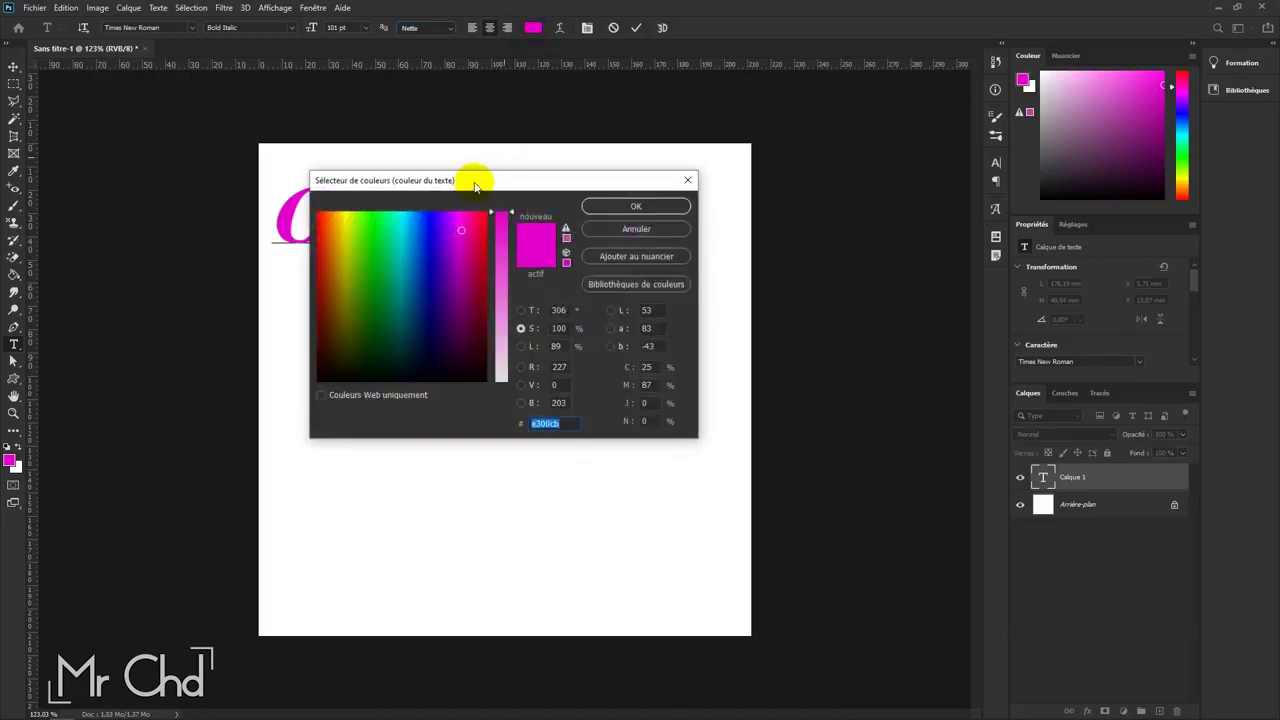
left_click_drag(471, 186, 805, 147)
left_click(703, 217)
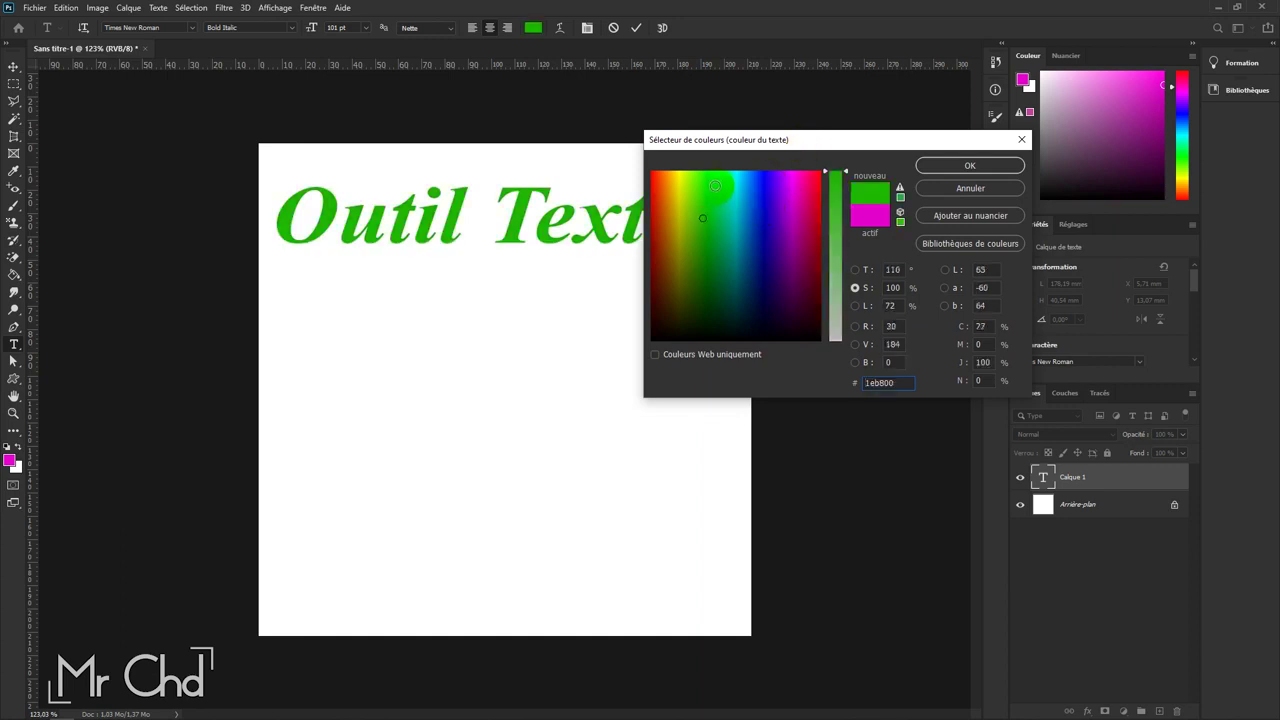
left_click(714, 186)
left_click(967, 166)
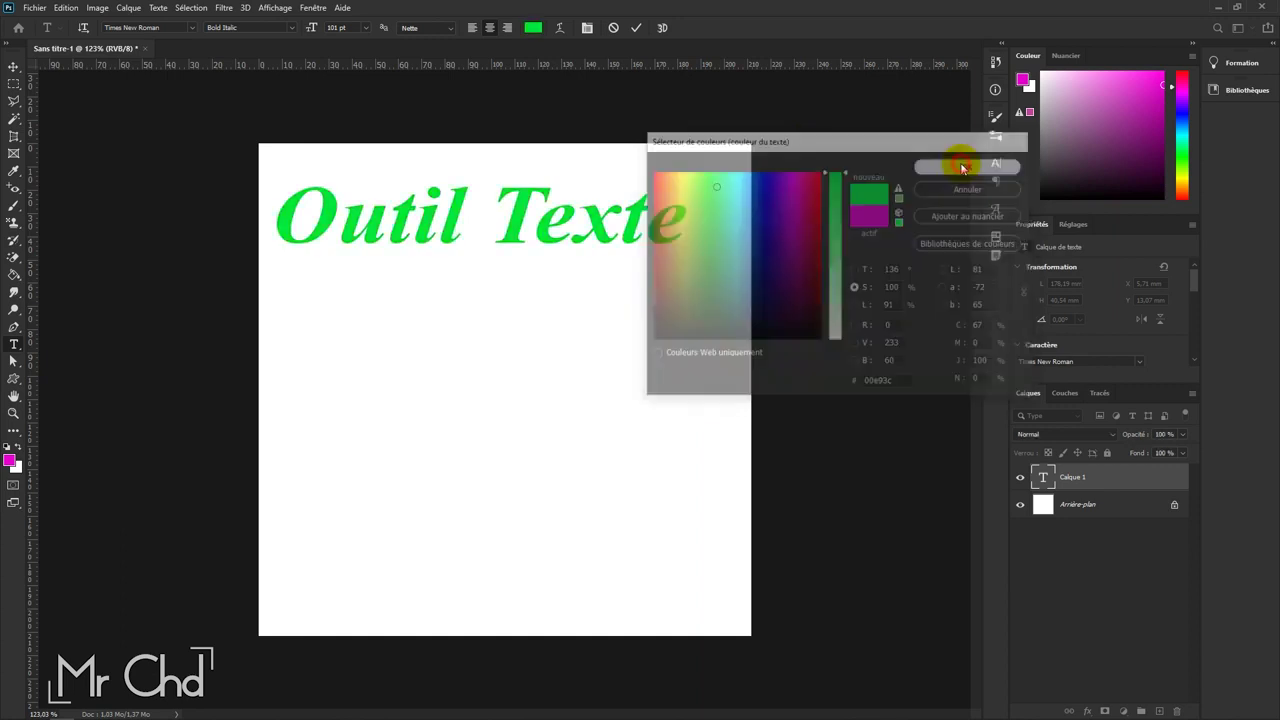
left_click(366, 28)
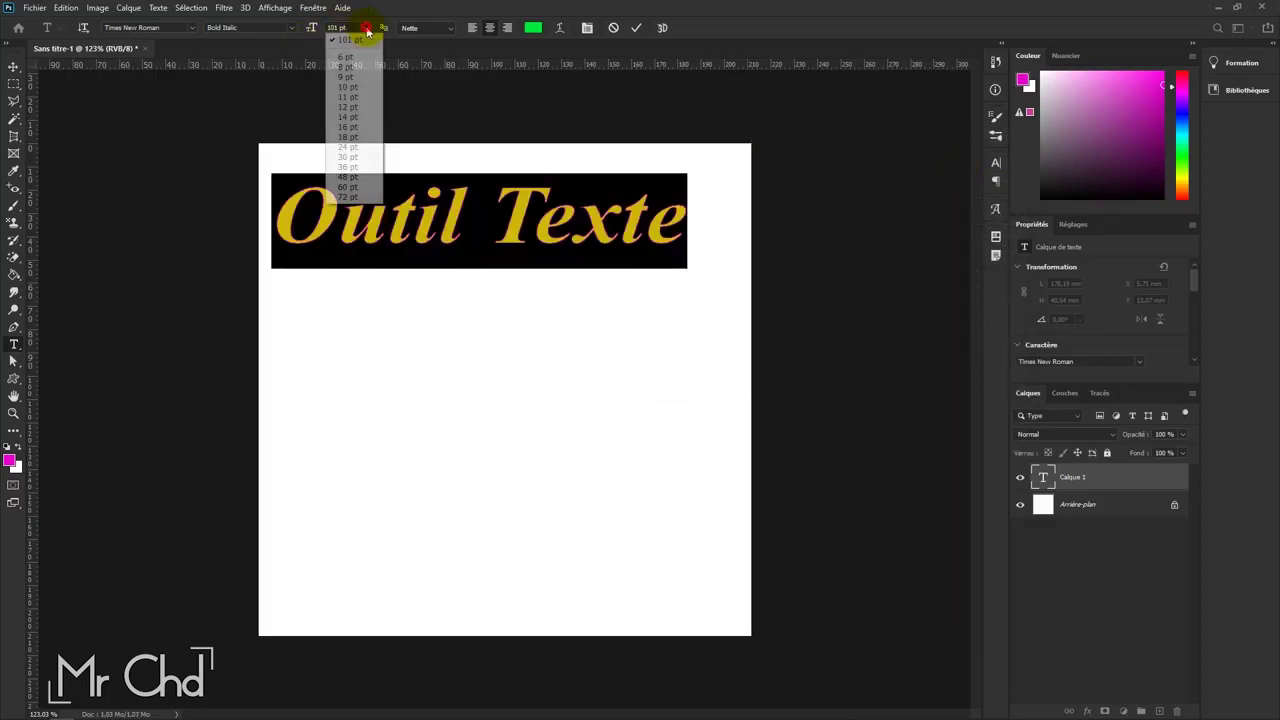
left_click(347, 197)
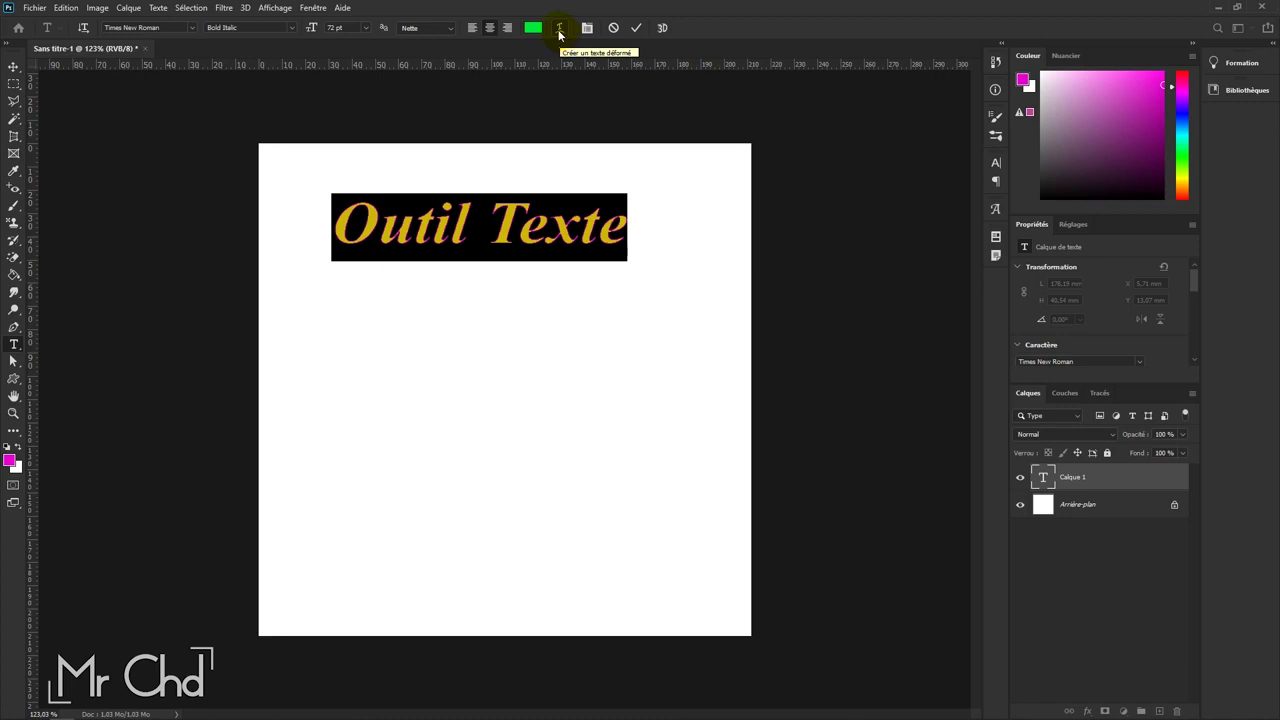
Step: Preview an Arc warp on the heading, adjusting bend, distortion and orientation
left_click(560, 30)
mouse_move(628, 164)
left_mouse_down()
mouse_move(780, 160)
mouse_move(800, 120)
left_mouse_up()
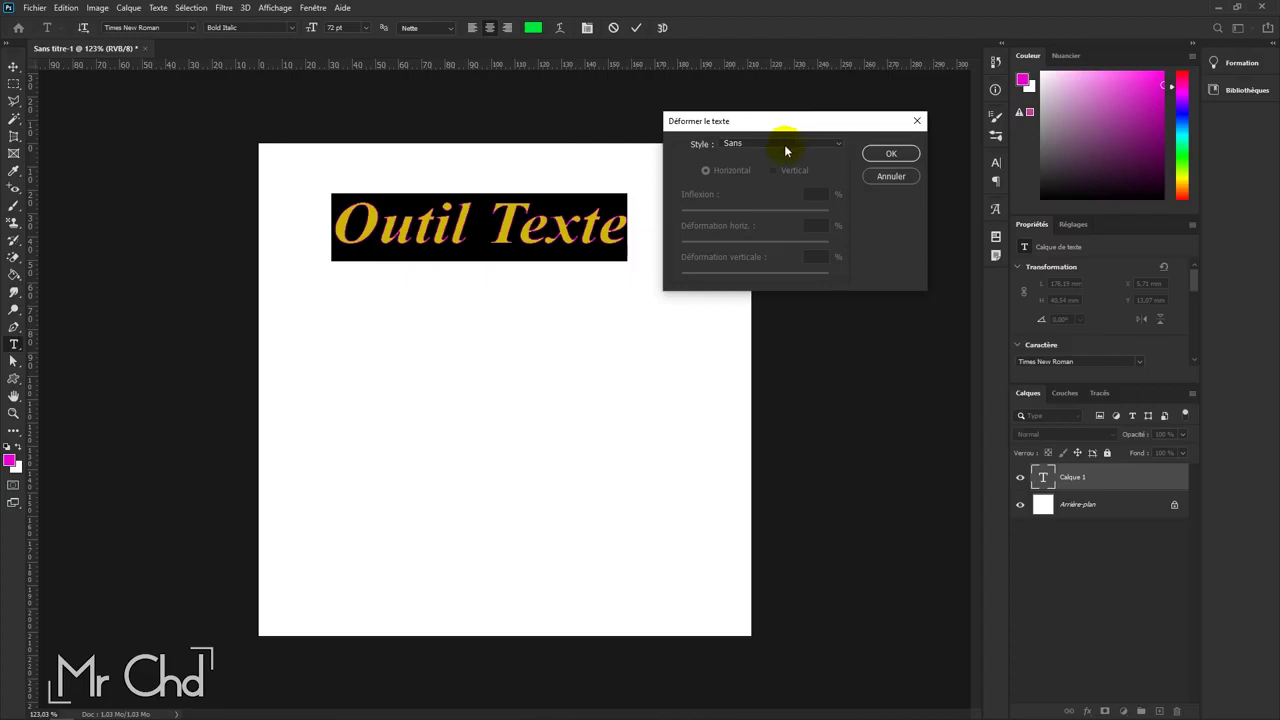
left_click(785, 145)
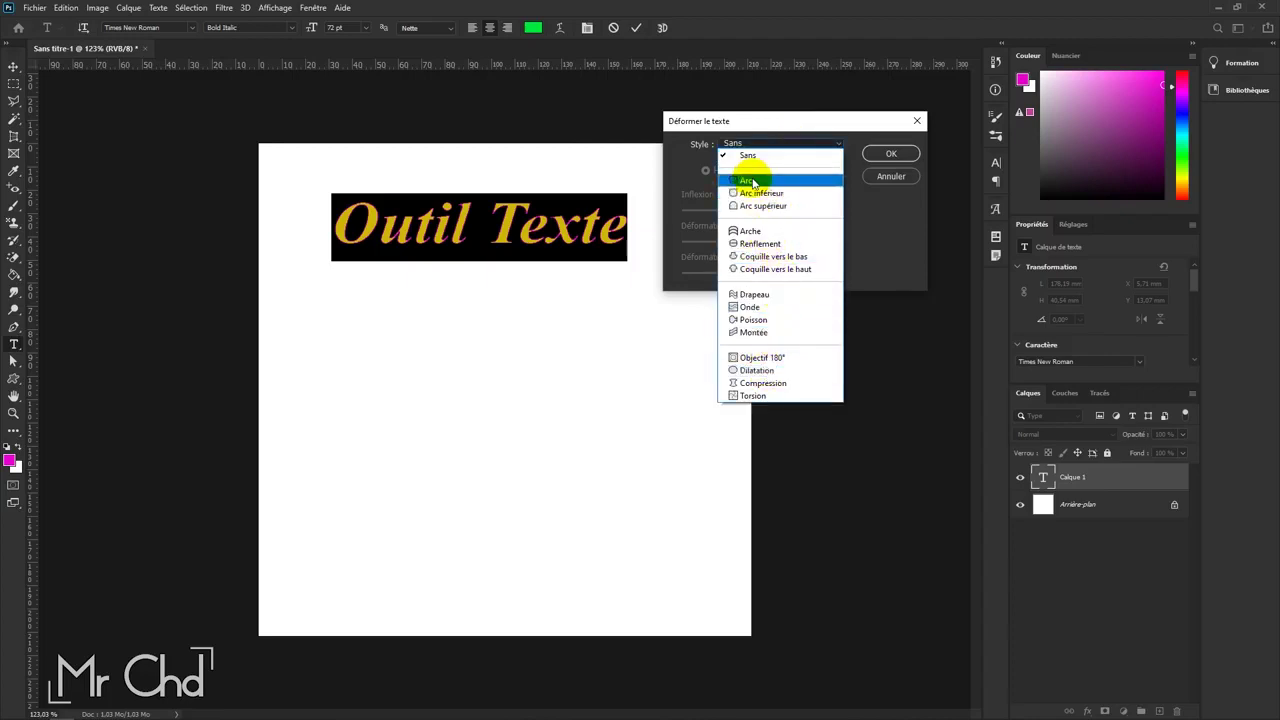
left_click(750, 180)
left_click_drag(771, 125, 902, 140)
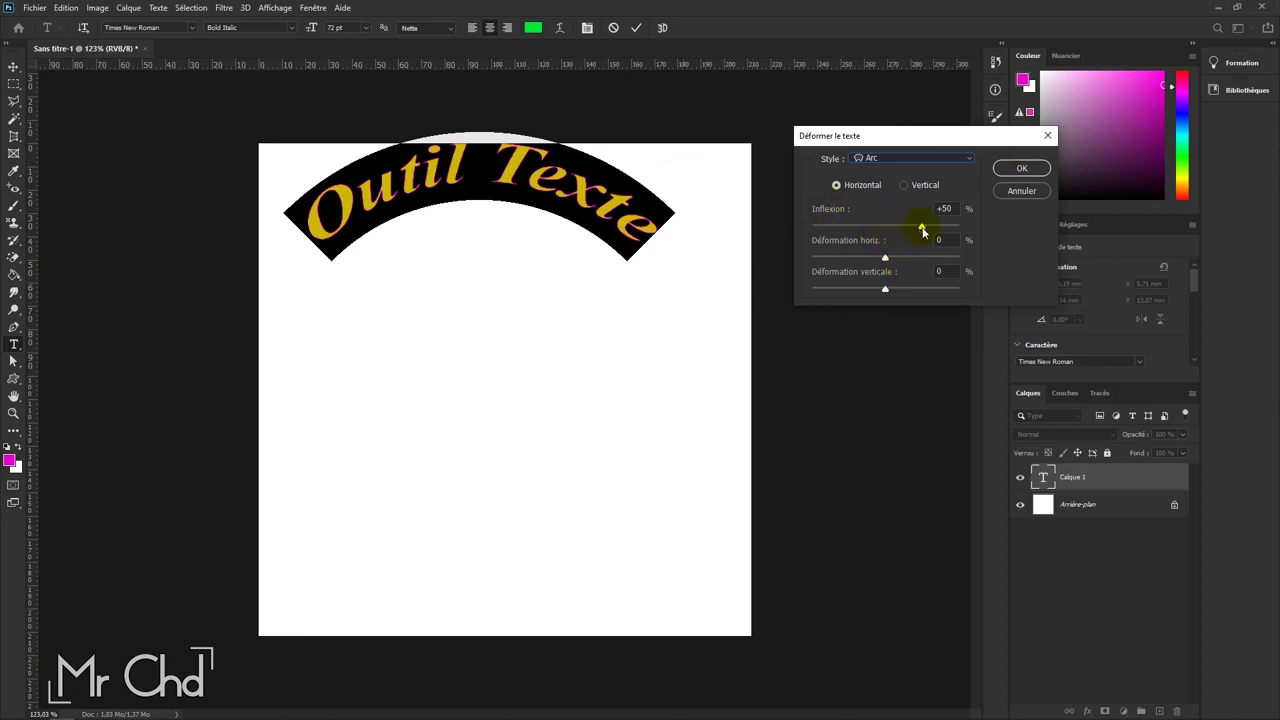
mouse_move(922, 230)
left_mouse_down()
mouse_move(861, 227)
mouse_move(900, 228)
left_mouse_up()
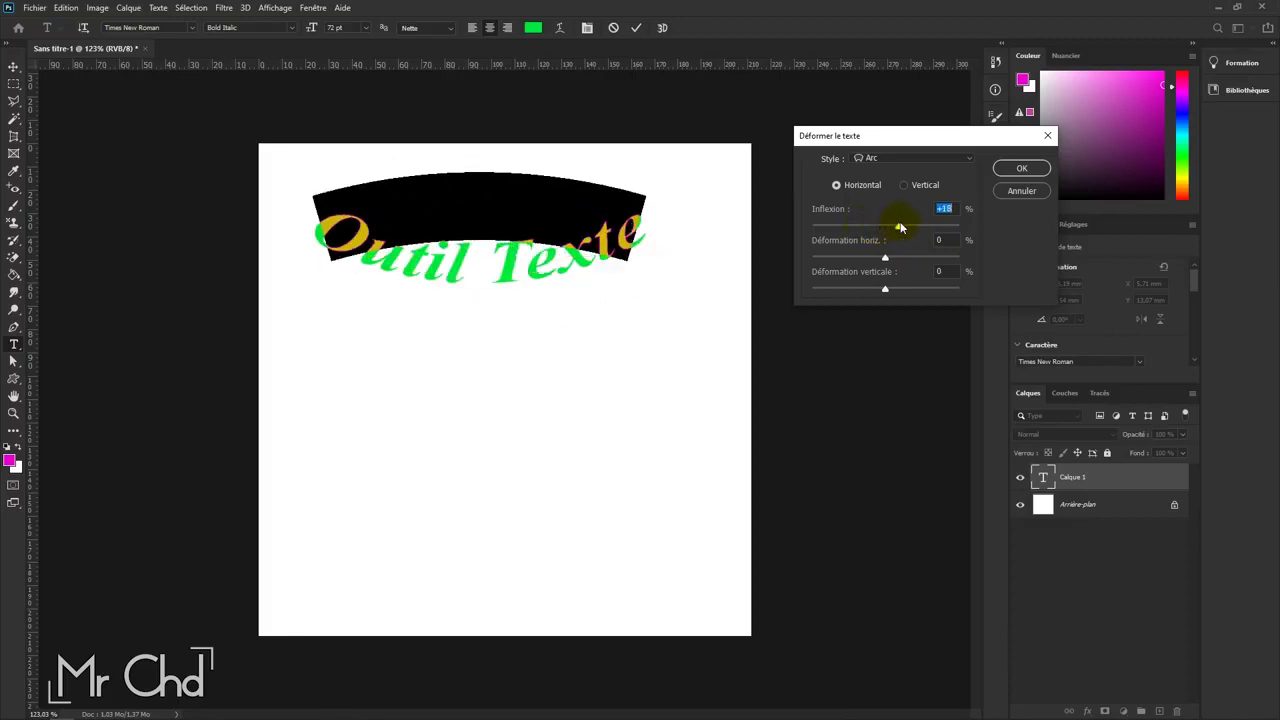
mouse_move(884, 257)
left_mouse_down()
mouse_move(865, 260)
mouse_move(900, 291)
mouse_move(883, 289)
mouse_move(882, 259)
left_mouse_up()
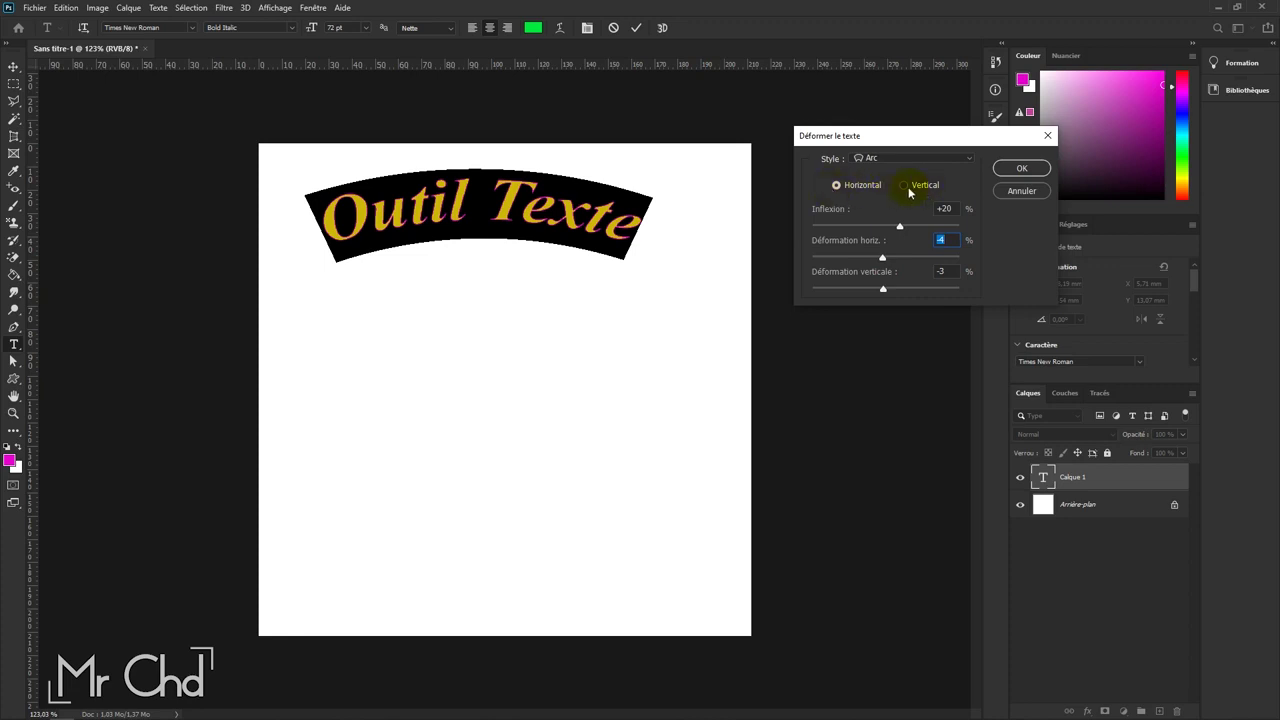
left_click(903, 186)
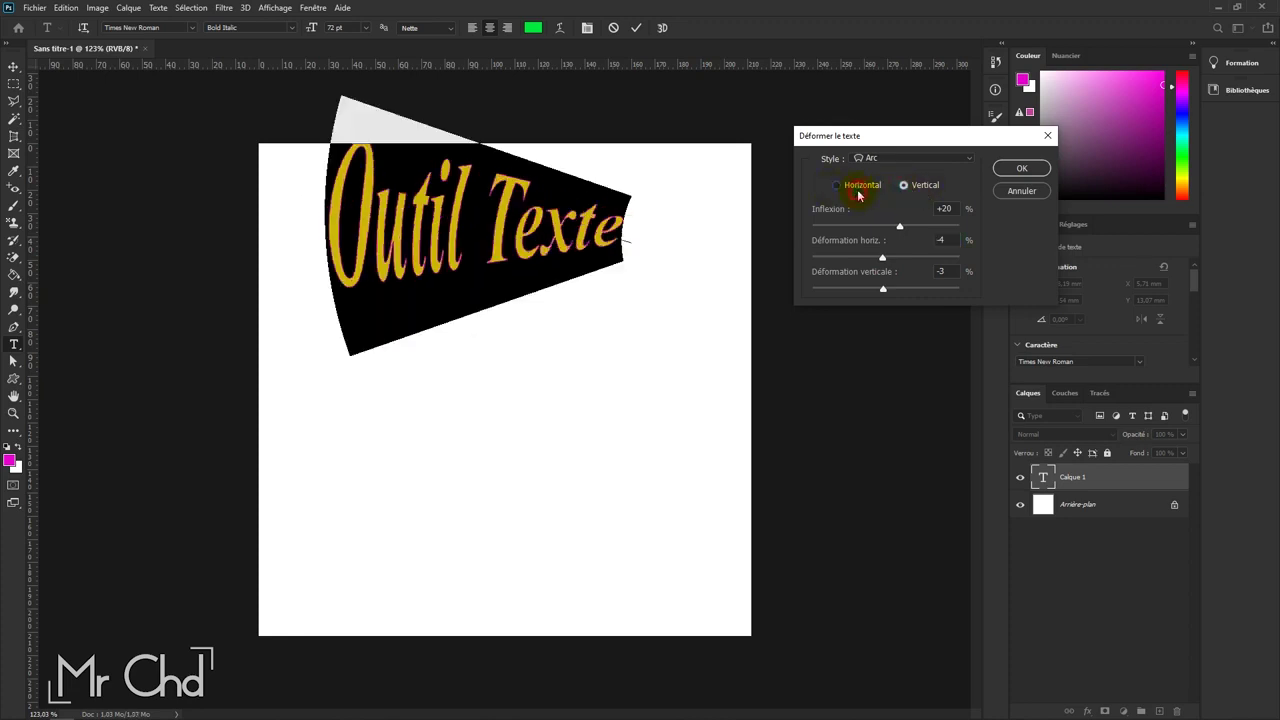
left_click(858, 190)
Step: Preview a Wave warp, cancel warping to keep the text flat, and show the Character panel
left_click(882, 158)
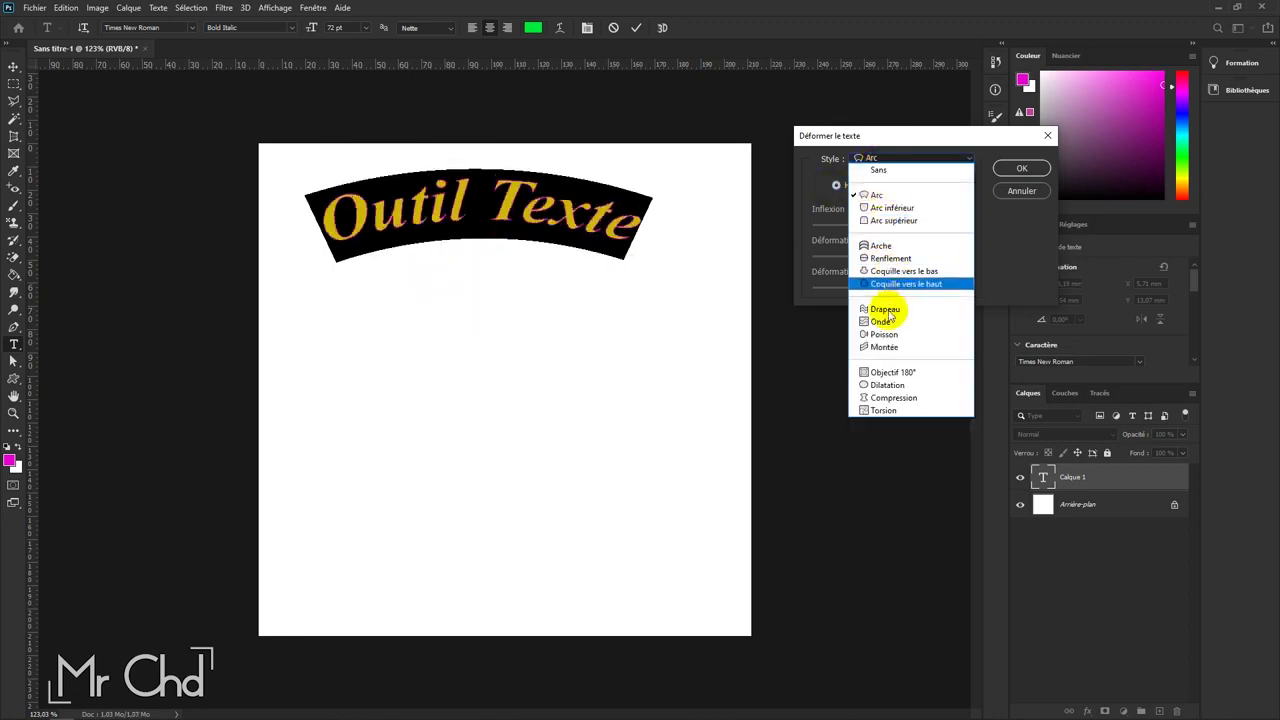
left_click(882, 321)
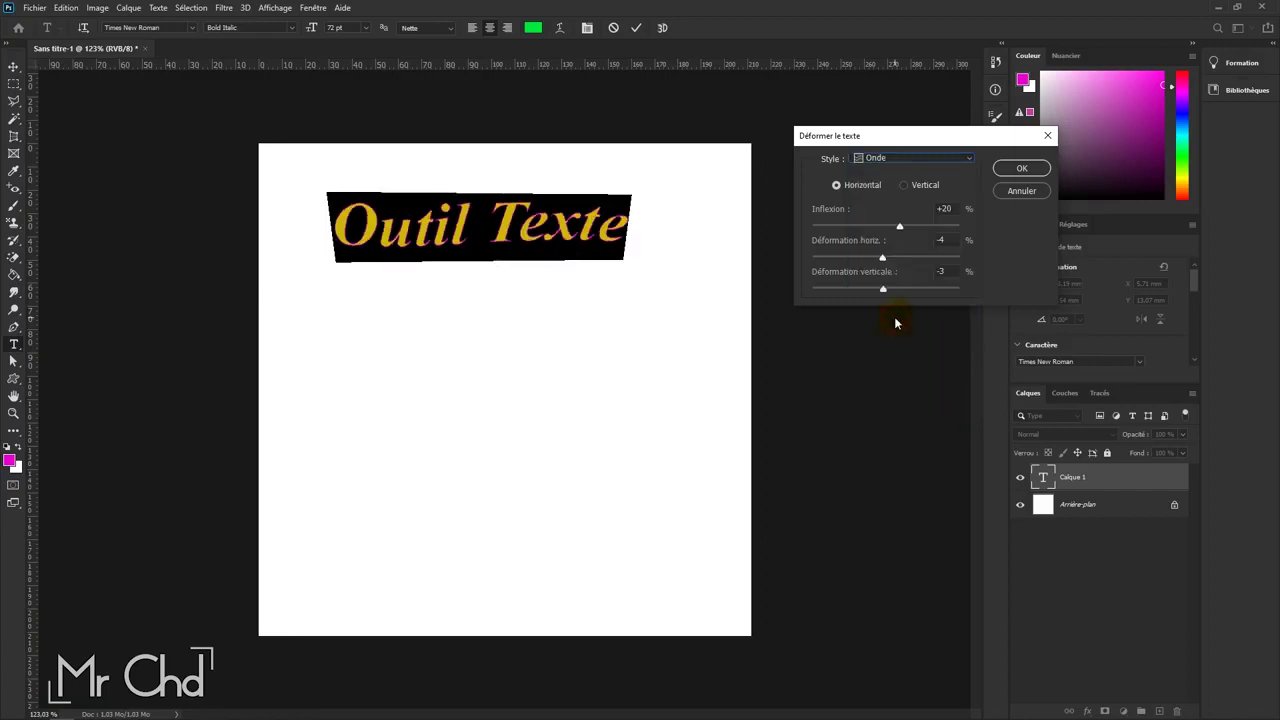
mouse_move(900, 226)
left_mouse_down()
mouse_move(926, 226)
mouse_move(844, 258)
mouse_move(910, 289)
mouse_move(883, 289)
left_mouse_up()
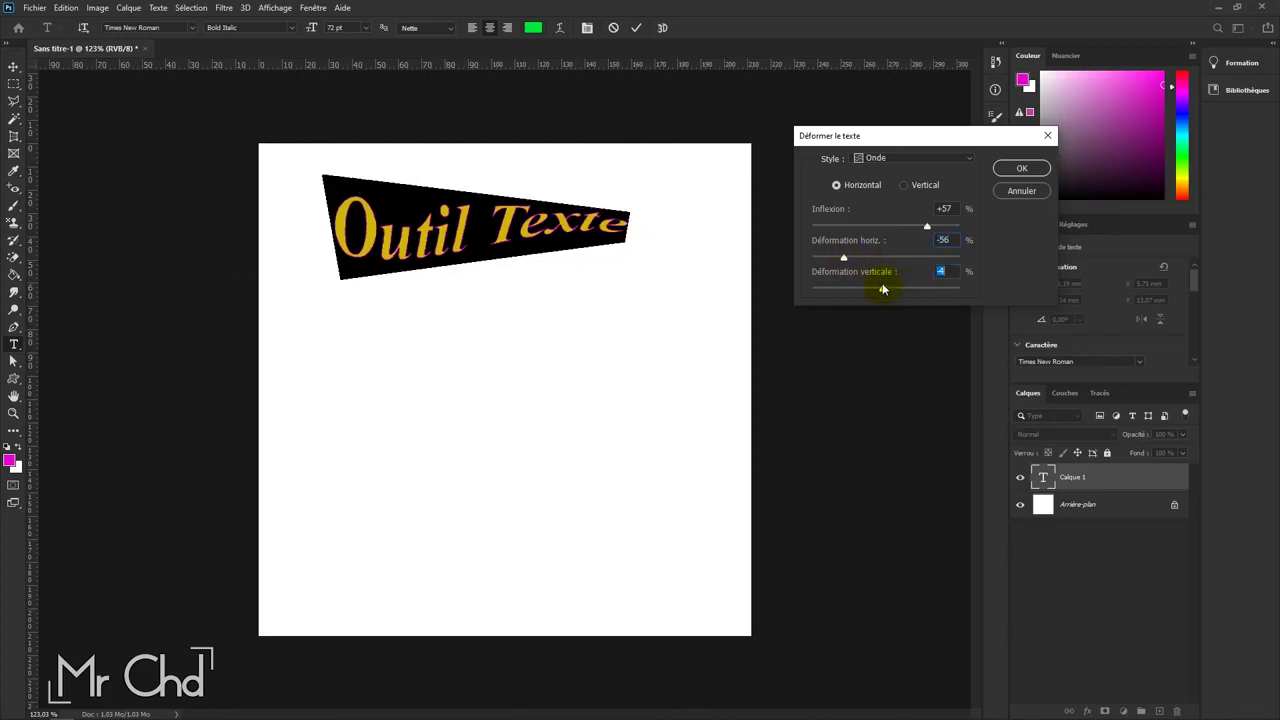
left_click(1022, 191)
left_click(586, 30)
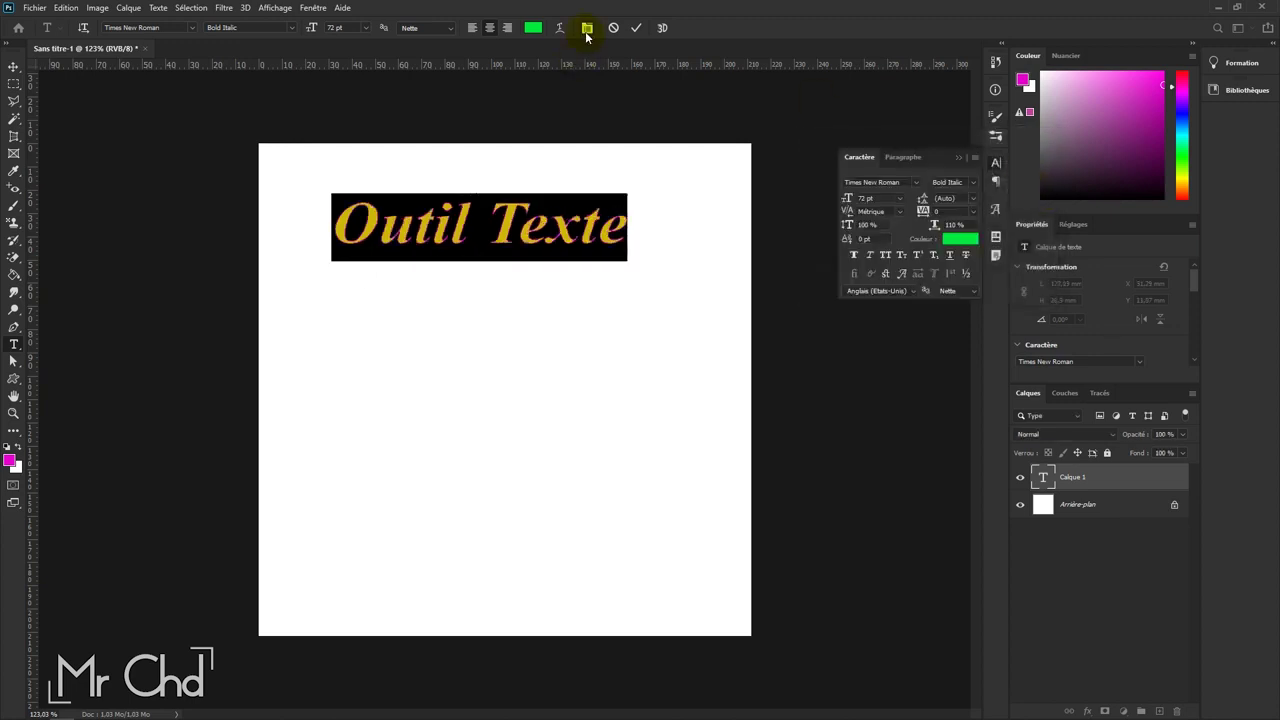
Step: Toggle the Character panel off and on, then commit the green 'Outil Texte' heading
left_click(587, 30)
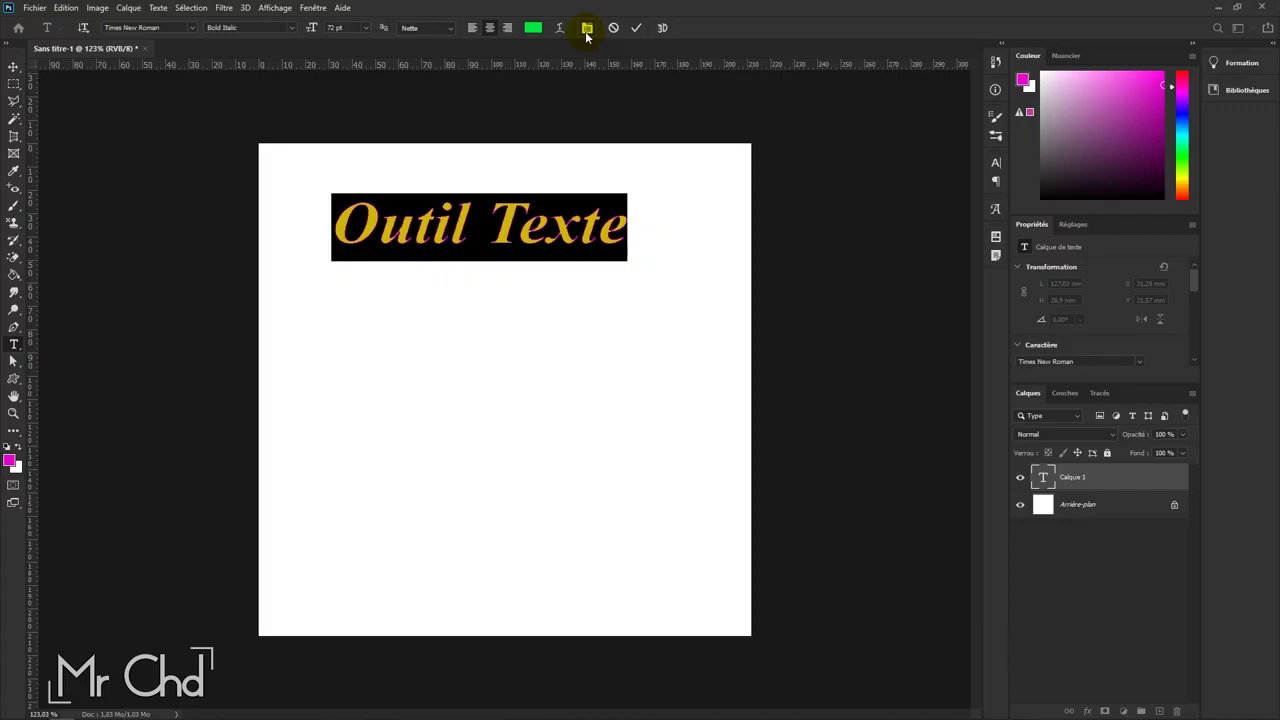
left_click(587, 30)
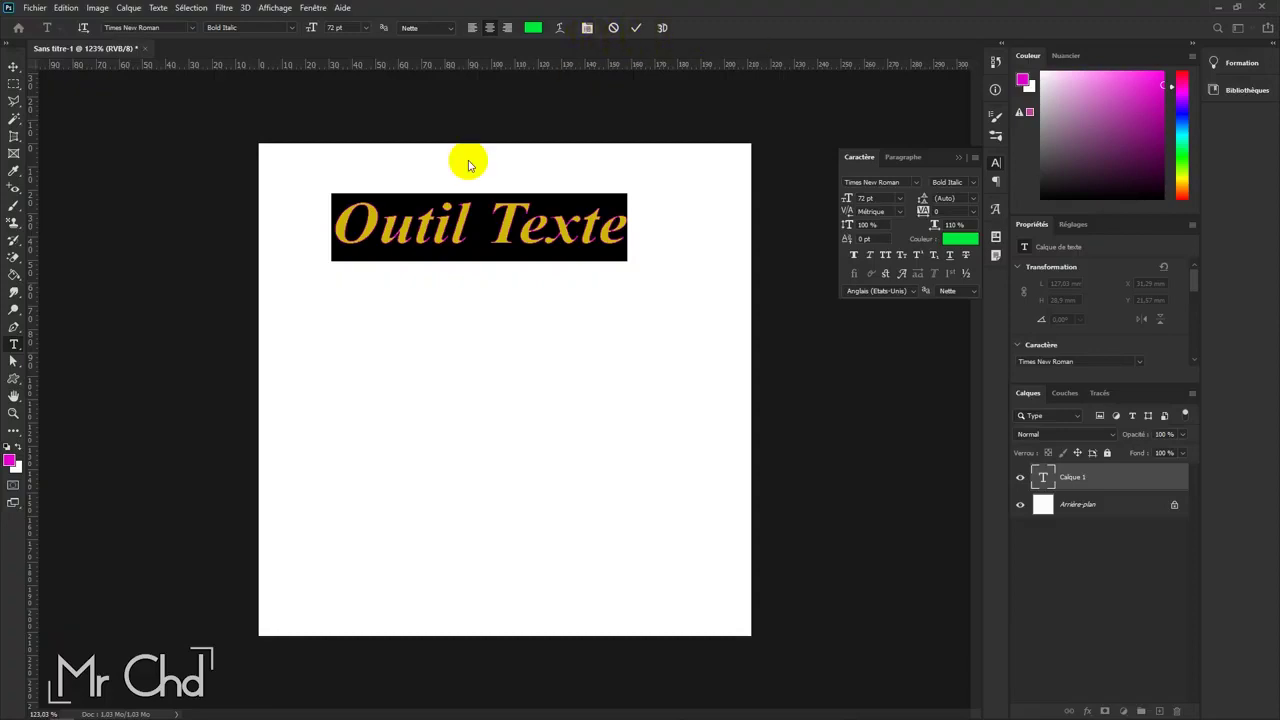
left_click(636, 28)
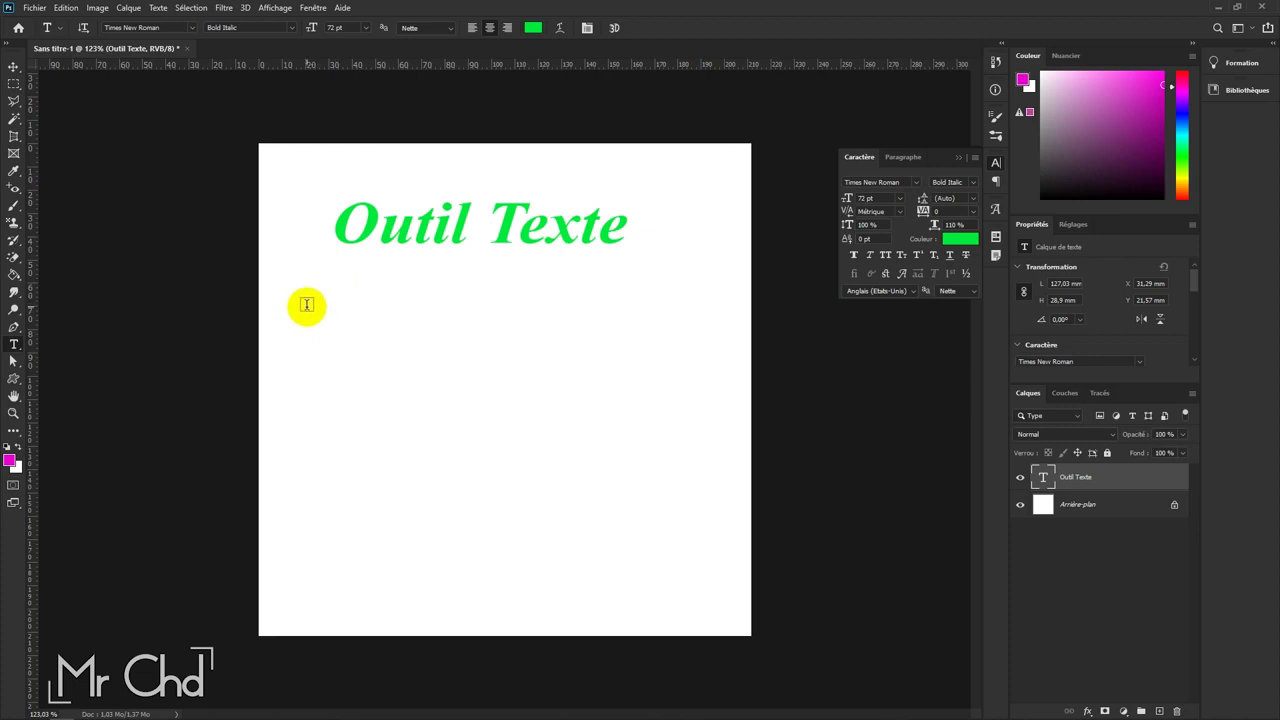
Step: Draw a 24 pt paragraph text box below the heading and try leading values 6 pt and 20 pt
mouse_move(320, 304)
left_mouse_down()
mouse_move(449, 417)
mouse_move(627, 443)
mouse_move(677, 466)
mouse_move(668, 452)
left_mouse_up()
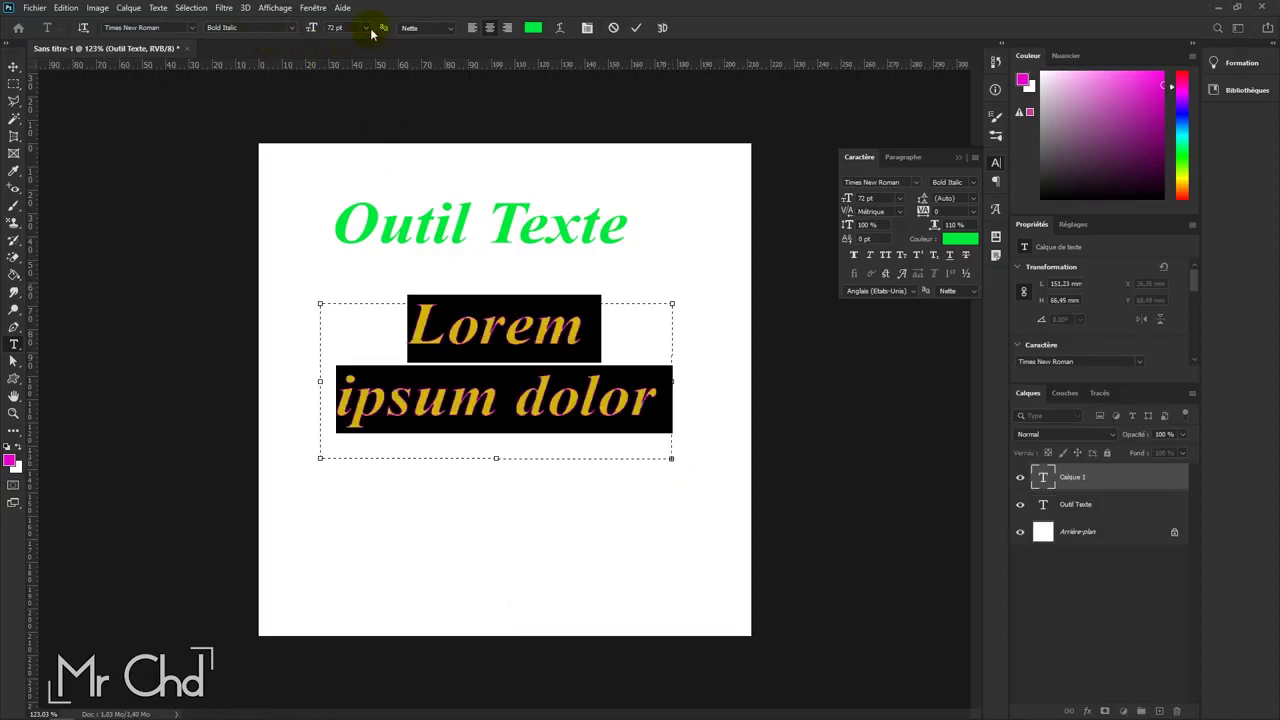
left_click(366, 28)
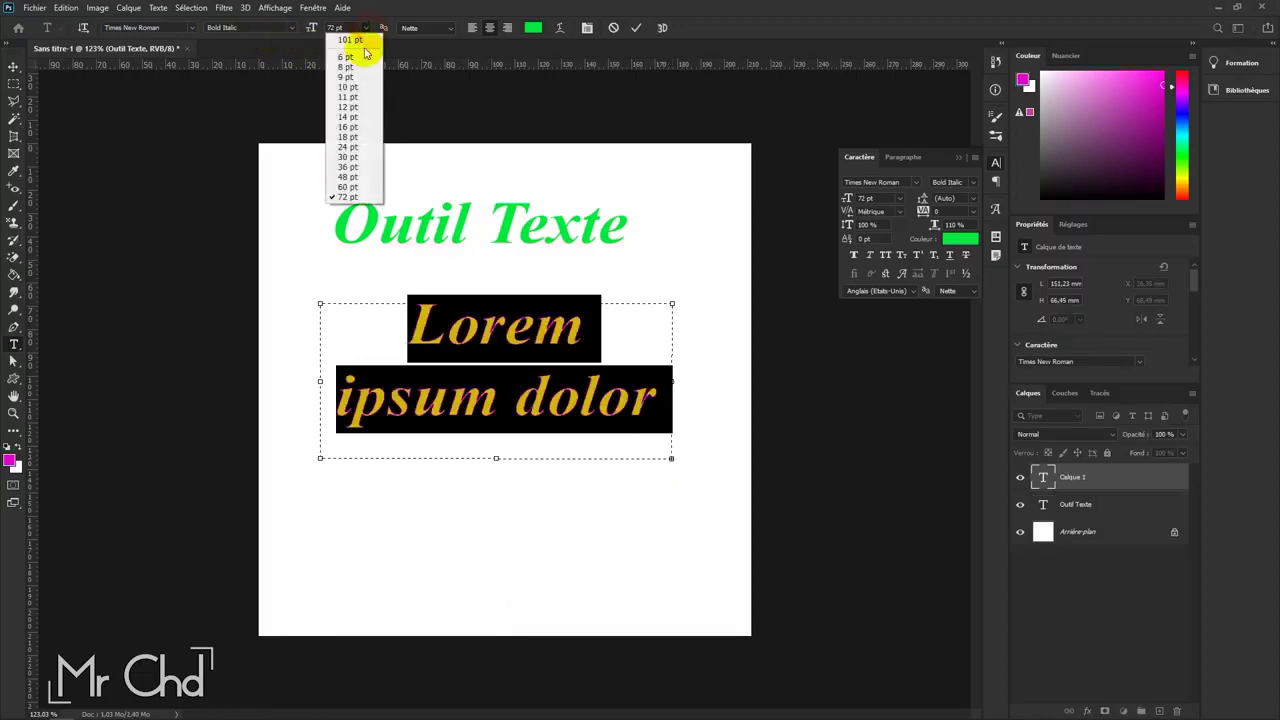
left_click(365, 147)
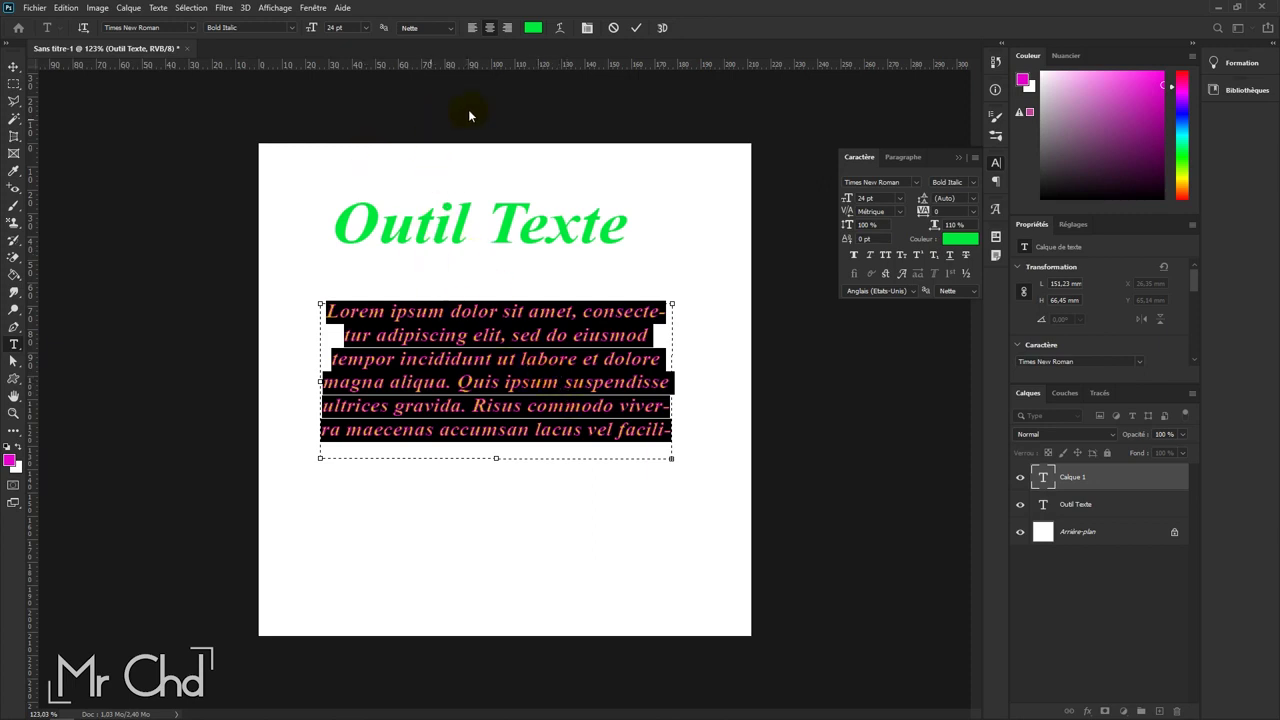
left_click(971, 200)
left_click(953, 228)
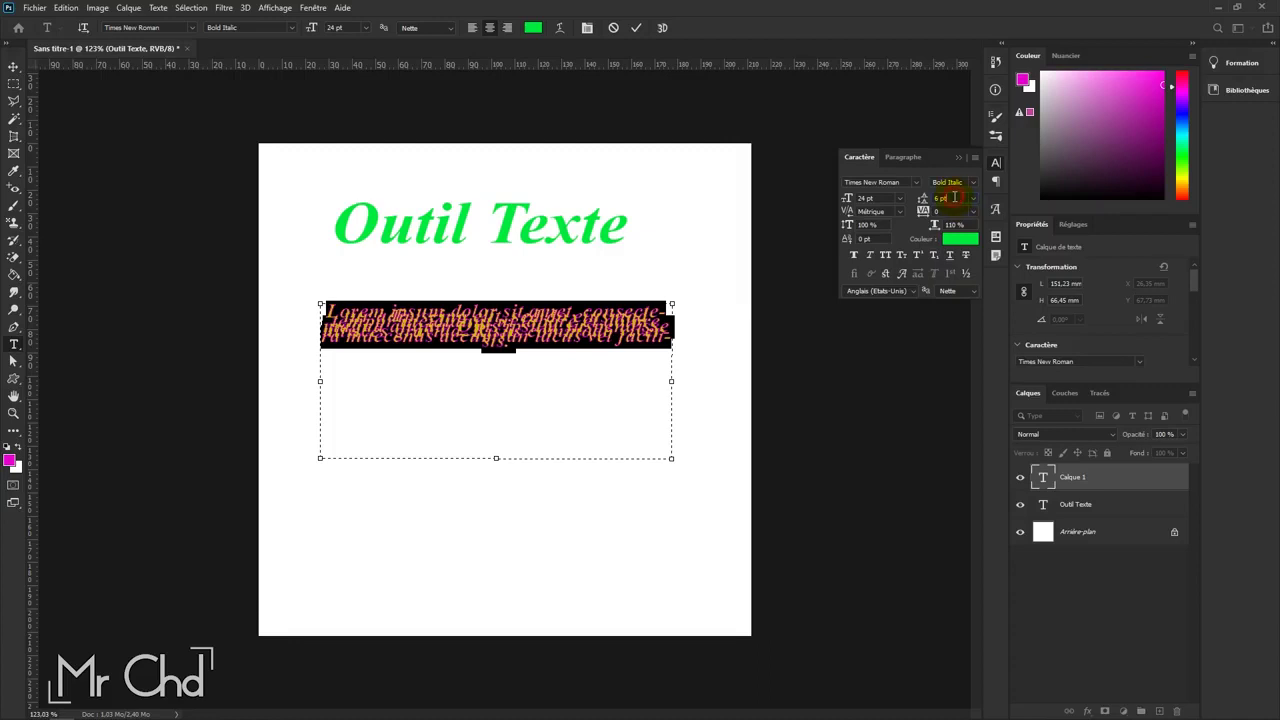
scroll(953, 197, "up", 4)
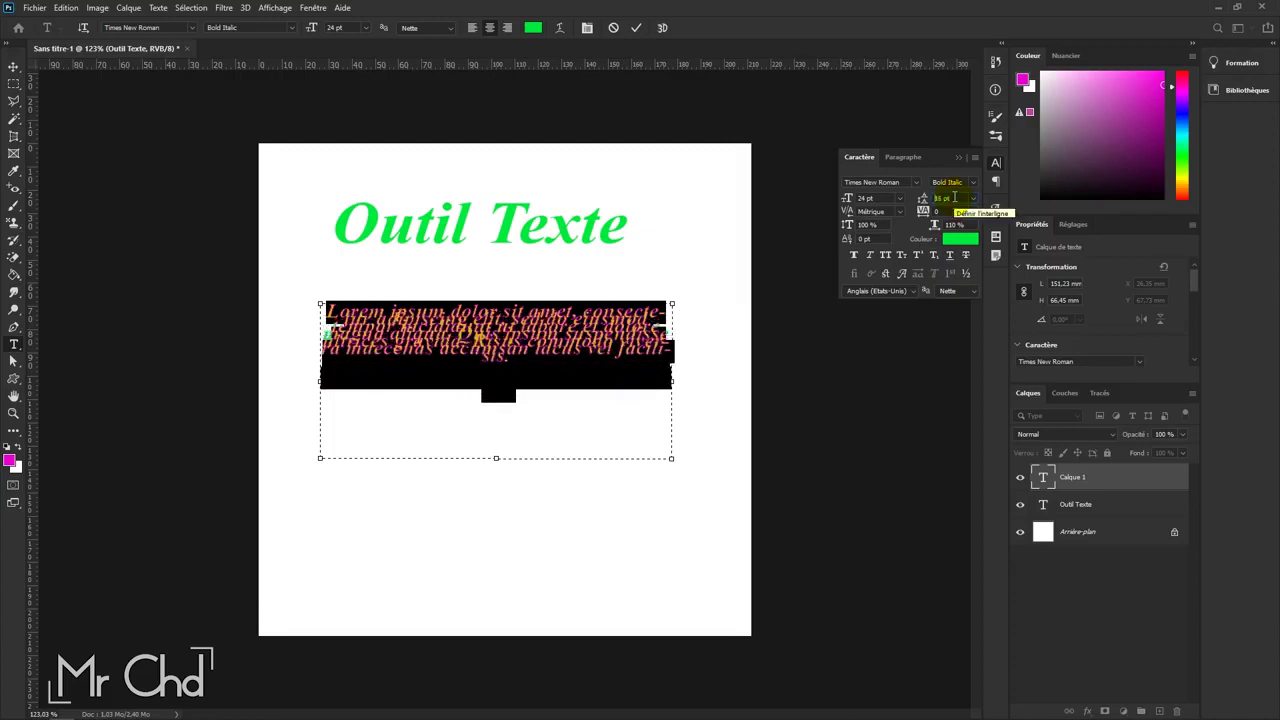
left_click(971, 198)
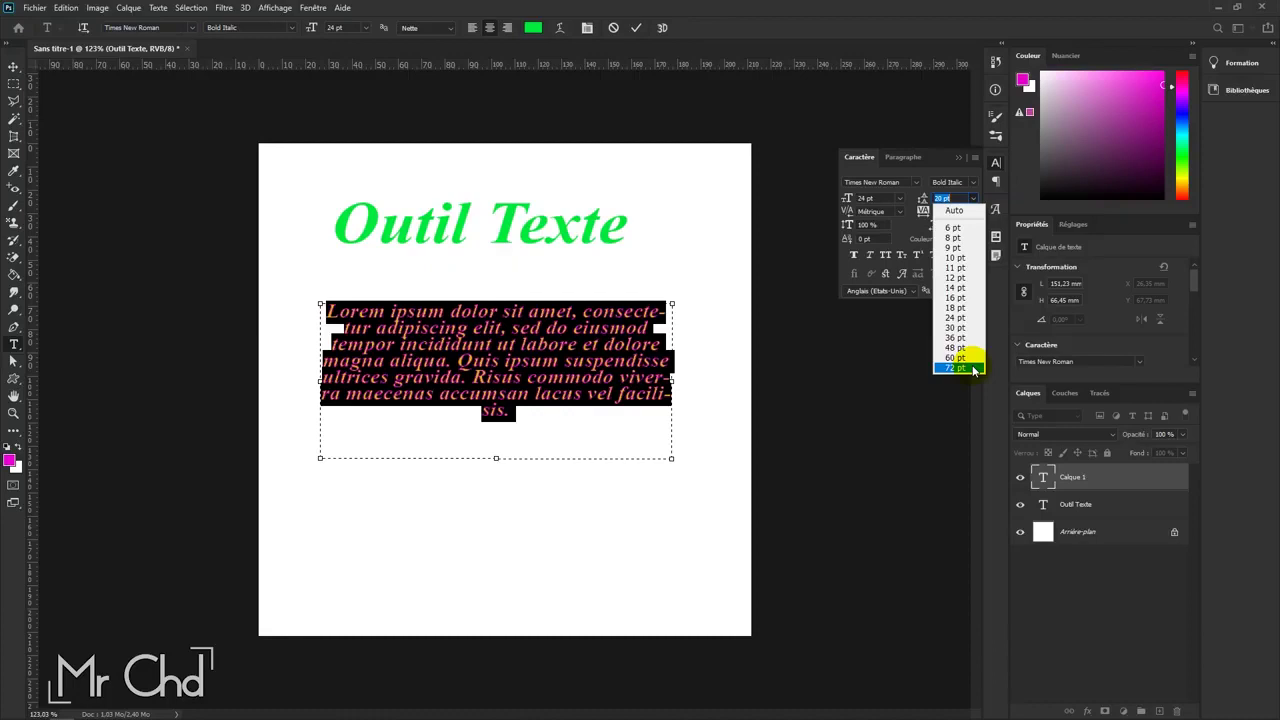
left_click(913, 199)
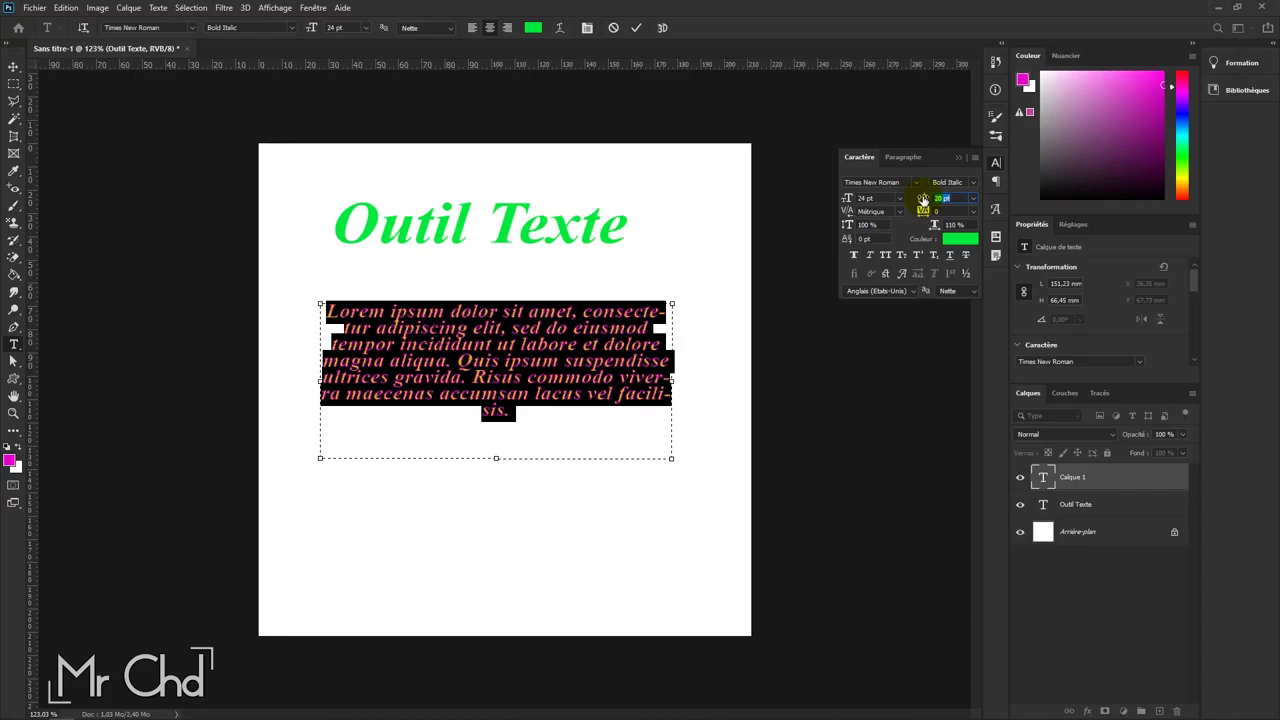
left_click_drag(922, 199, 923, 204)
Step: Try Optical kerning on the paragraph, then keep Metrics kerning
left_click(900, 212)
left_click(884, 233)
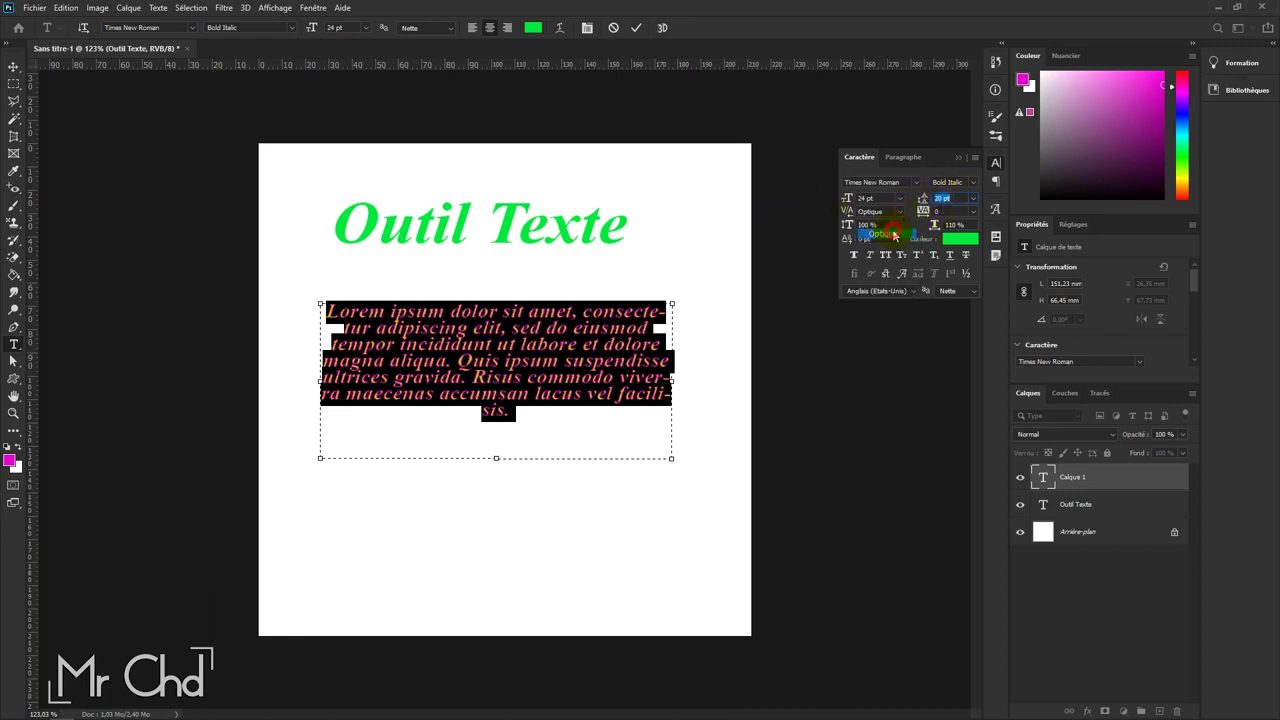
left_click(899, 212)
left_click(892, 226)
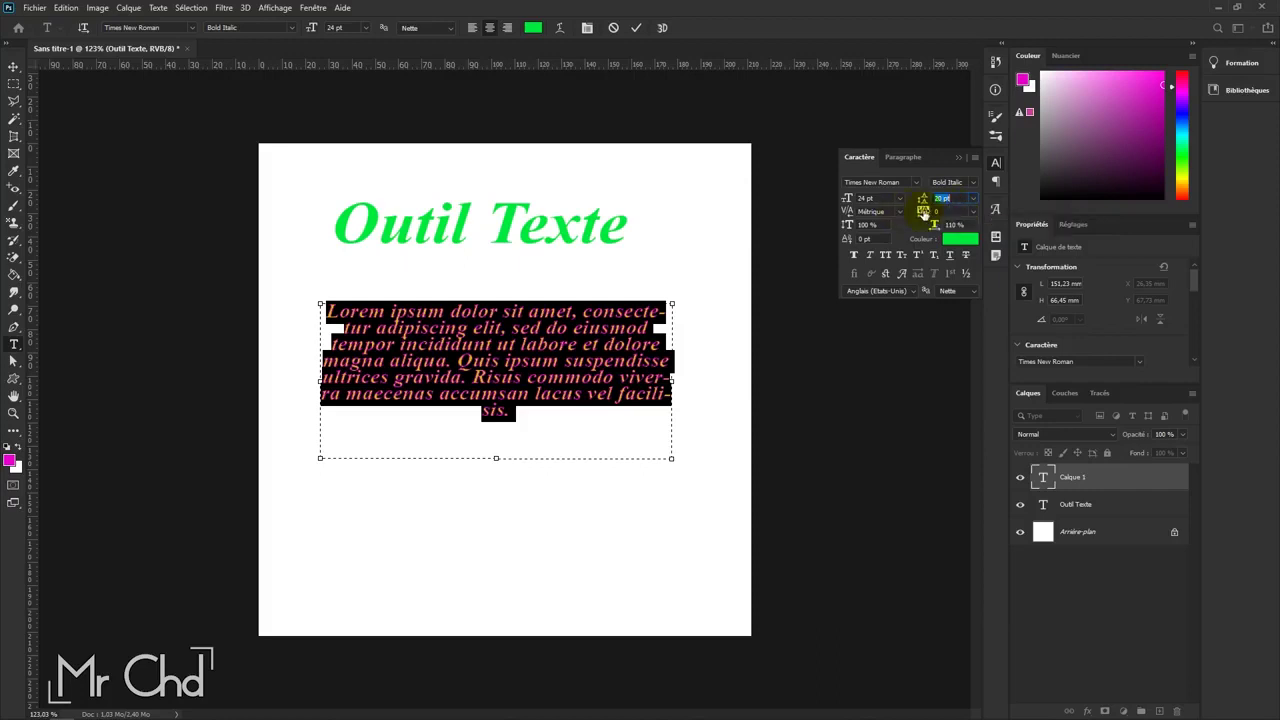
Step: Vary the tracking, reset it to 0, commit the paragraph and select the Outil Texte layer
mouse_move(923, 213)
left_mouse_down()
mouse_move(940, 215)
mouse_move(927, 218)
left_mouse_up()
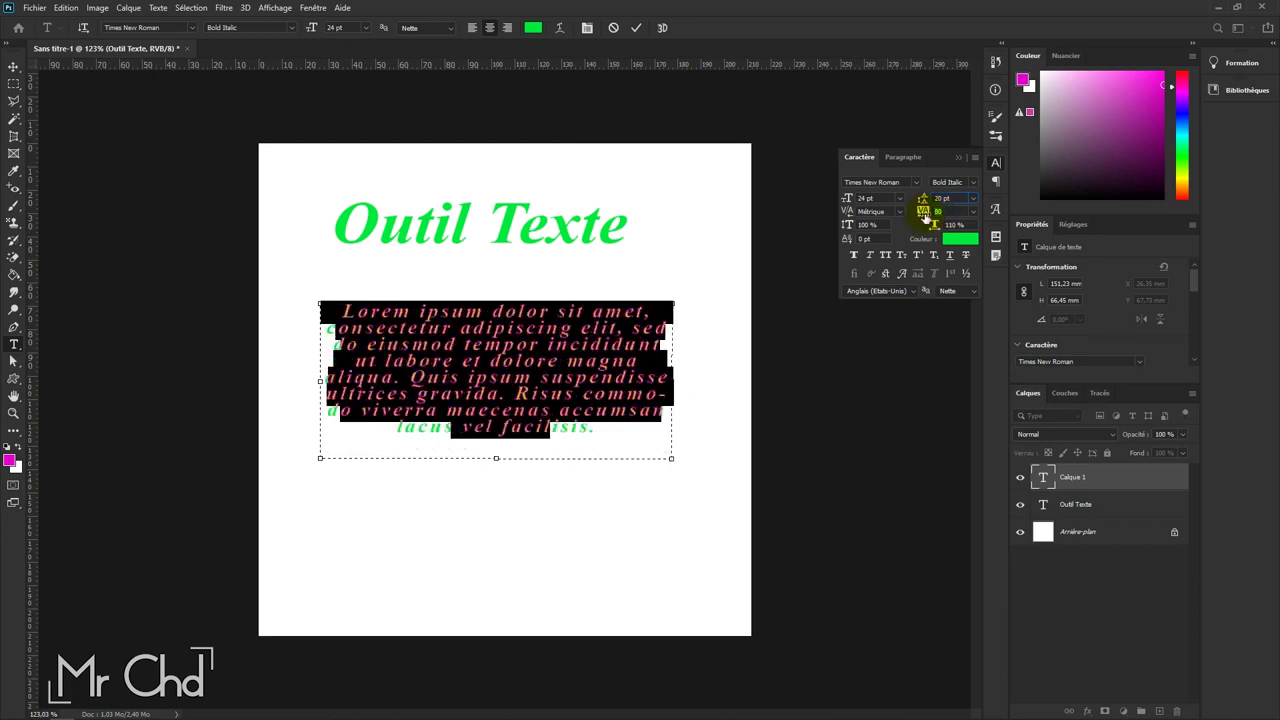
left_click_drag(926, 218, 921, 218)
left_click(973, 212)
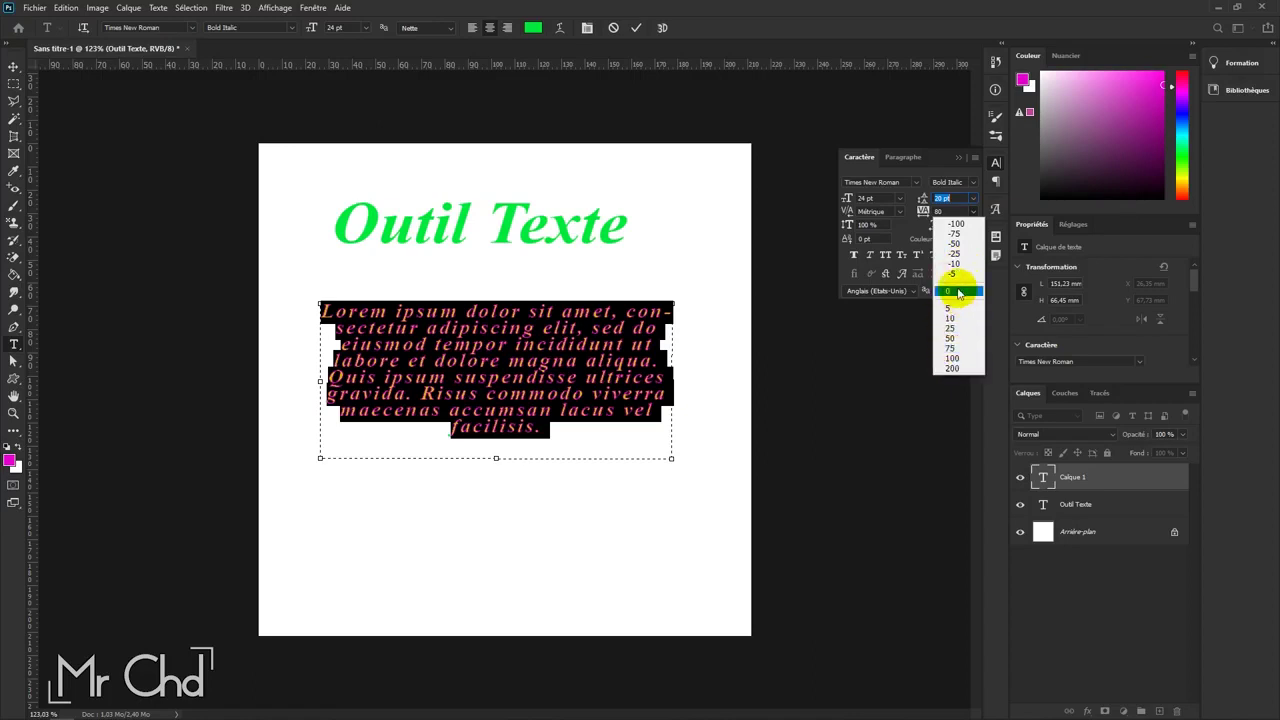
left_click(958, 292)
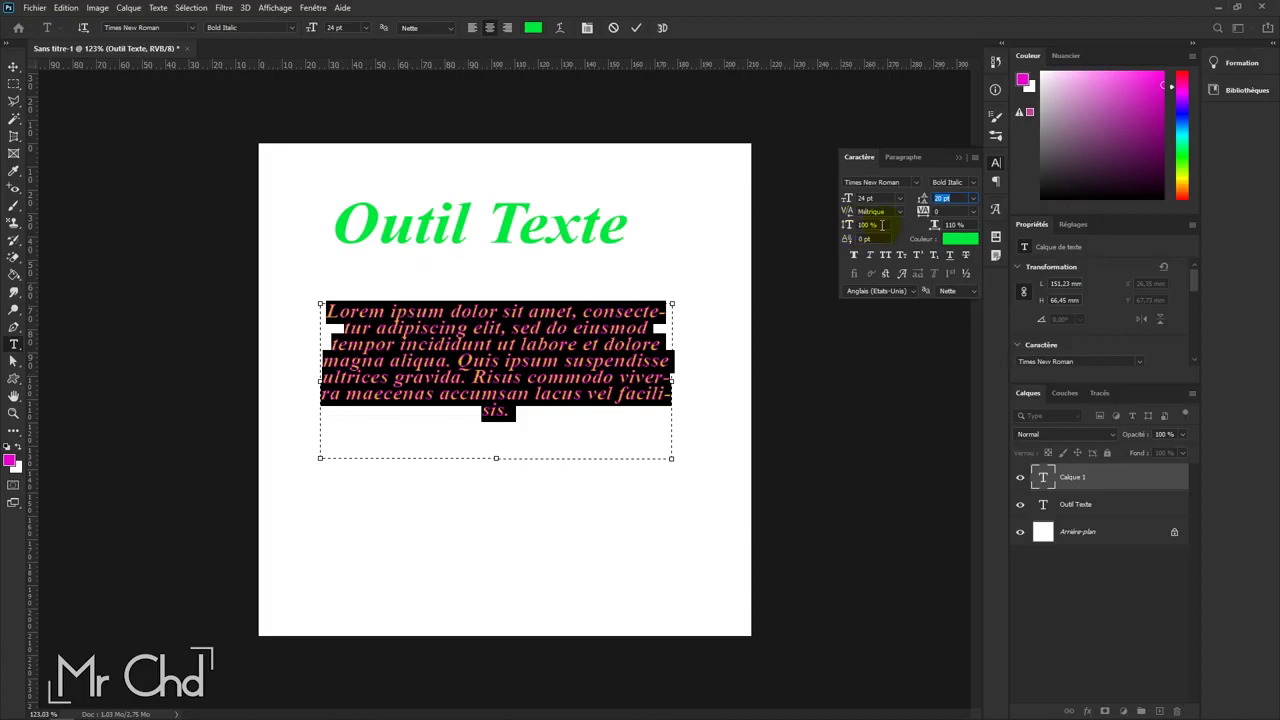
left_click_drag(1088, 472, 1113, 494)
left_click(1105, 506)
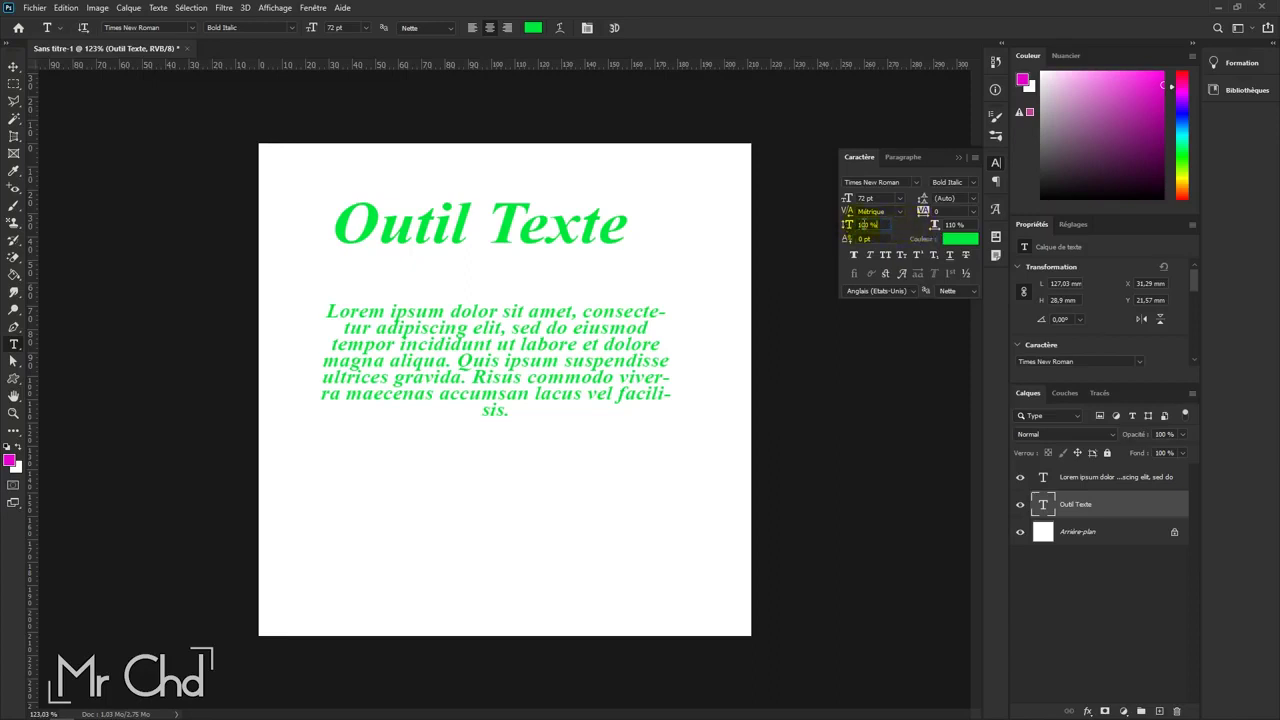
Step: Try a different vertical scale on the Outil Texte title, then restore its height to 100%
scroll(884, 226, "up", 1)
scroll(884, 225, "up", 1)
scroll(886, 225, "up", 1)
scroll(884, 228, "up", 1)
scroll(884, 228, "up", 1)
scroll(885, 227, "up", 2)
scroll(886, 226, "up", 1)
scroll(886, 226, "up", 1)
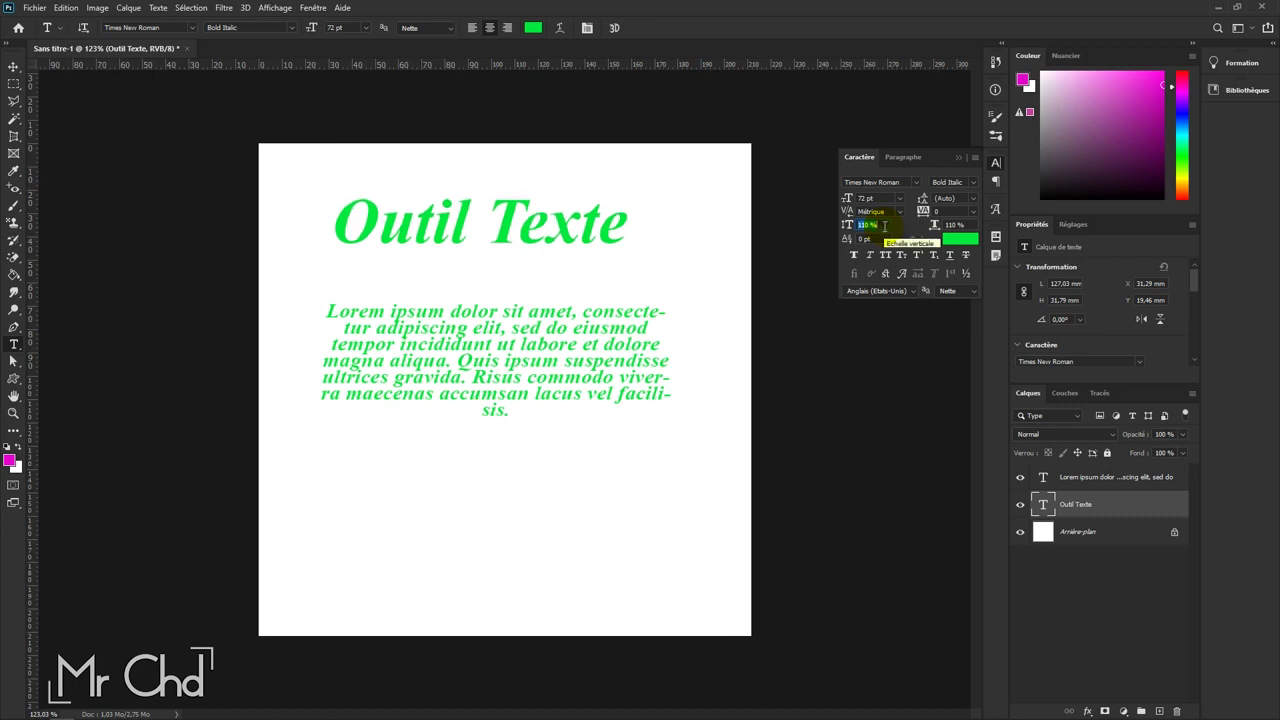
type("1")
type("80")
key("Return")
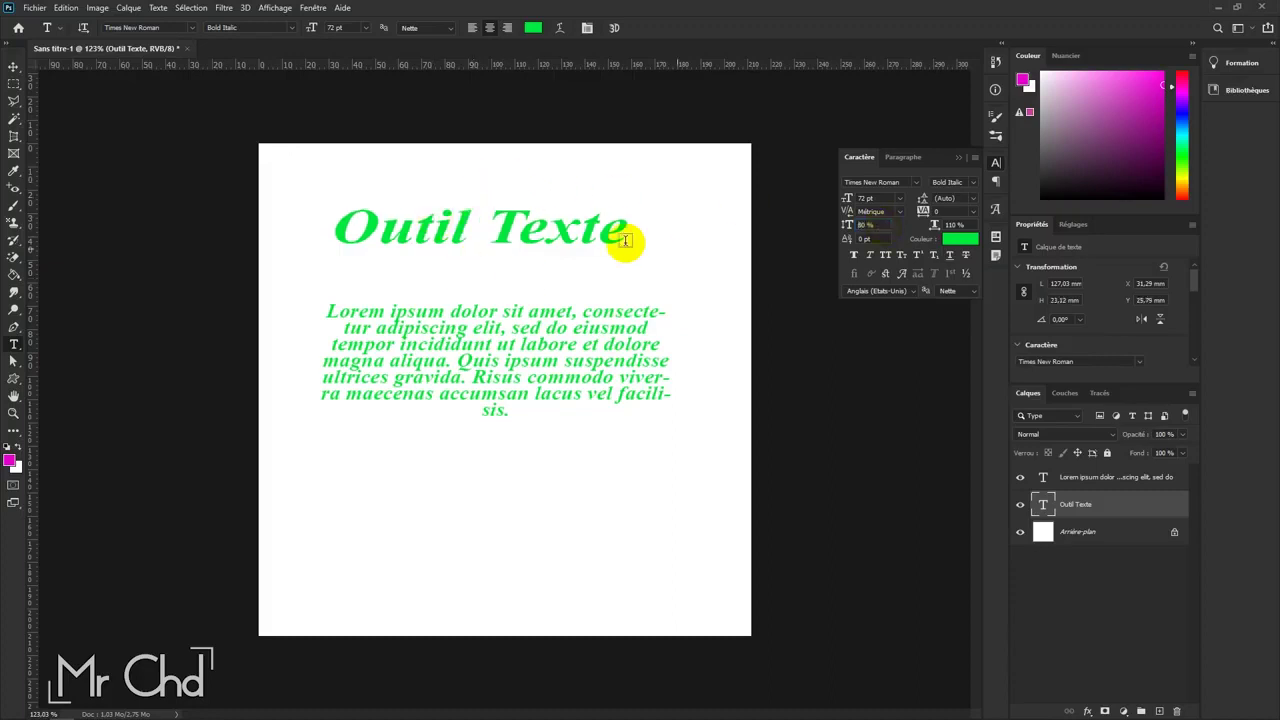
left_click(848, 224)
type("10")
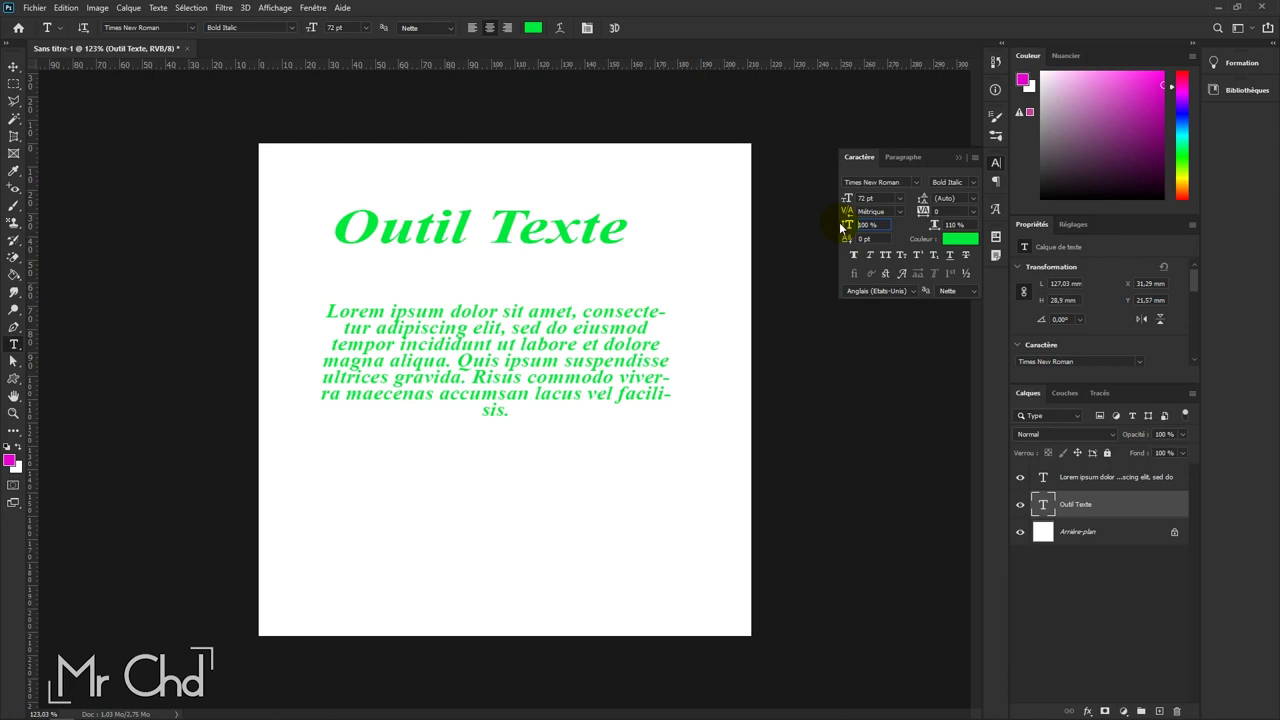
left_click(937, 226)
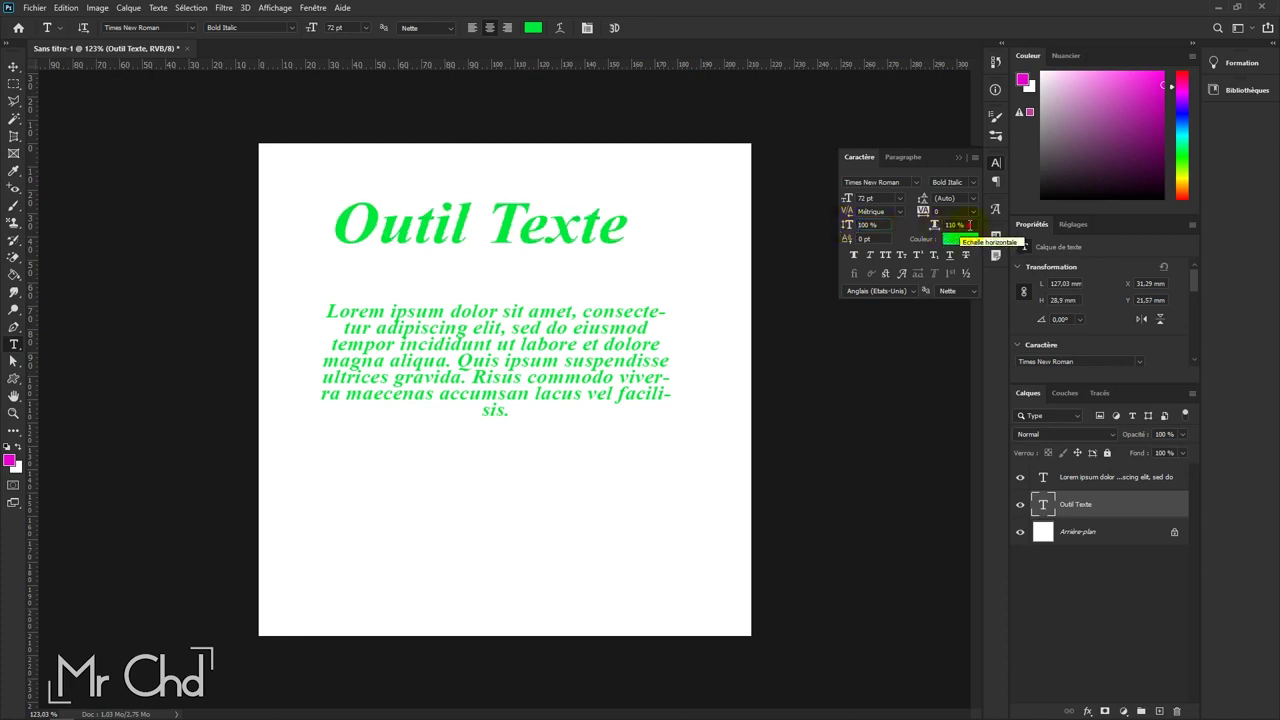
Step: Stretch the title to 150% horizontal scale, then restore its width to 100%
left_click(933, 226)
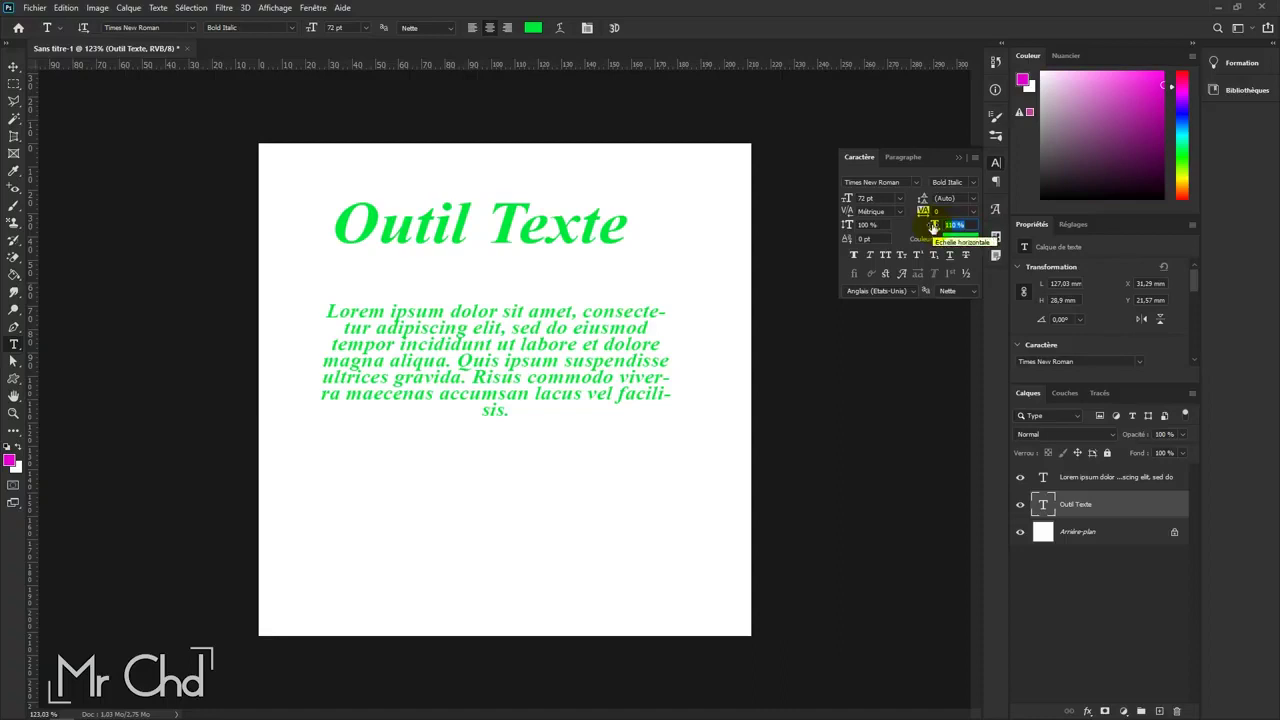
type("150")
key("Return")
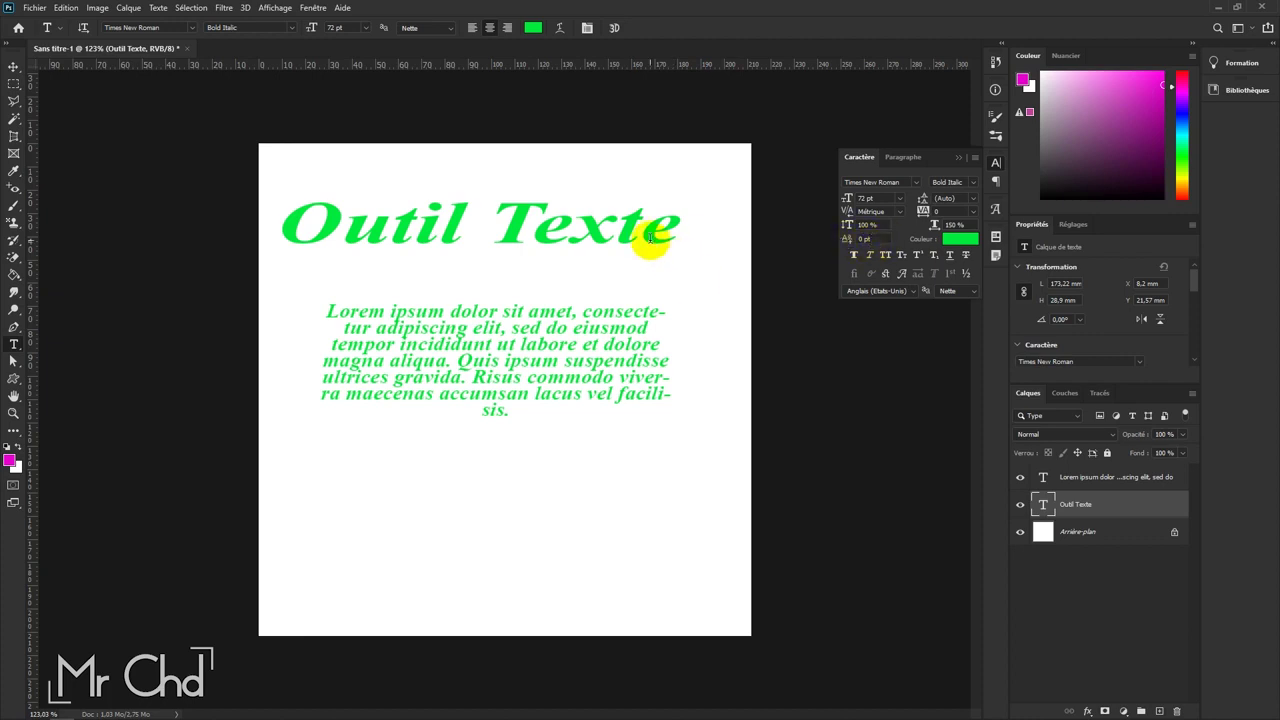
left_click(962, 224)
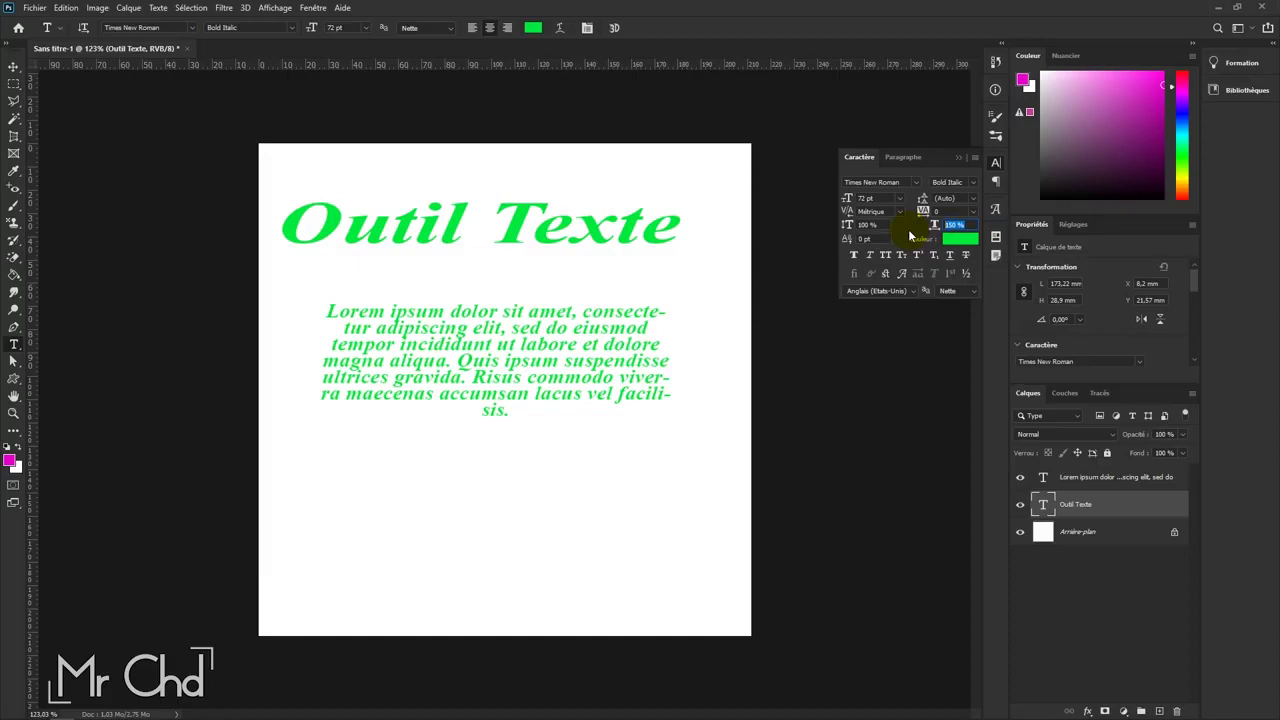
type("100")
key("Return")
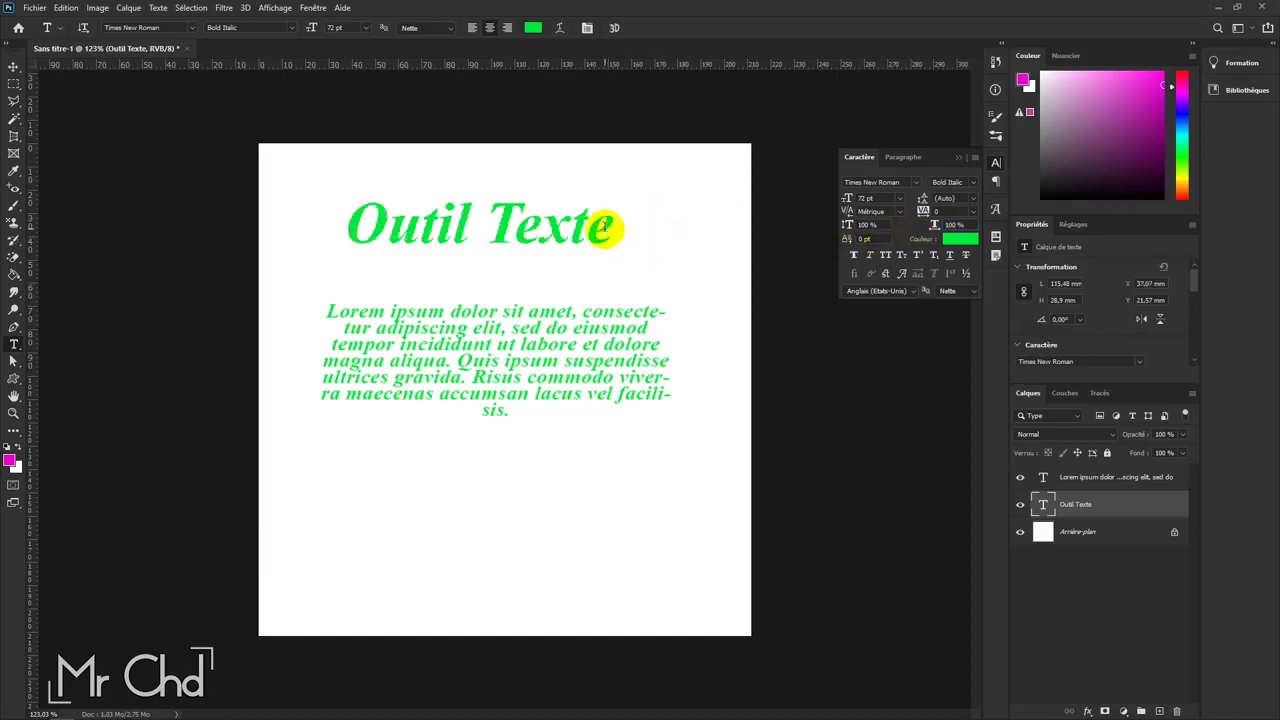
Step: Make the final 'e' superscript and set its baseline shift to 0
left_click_drag(614, 227, 588, 227)
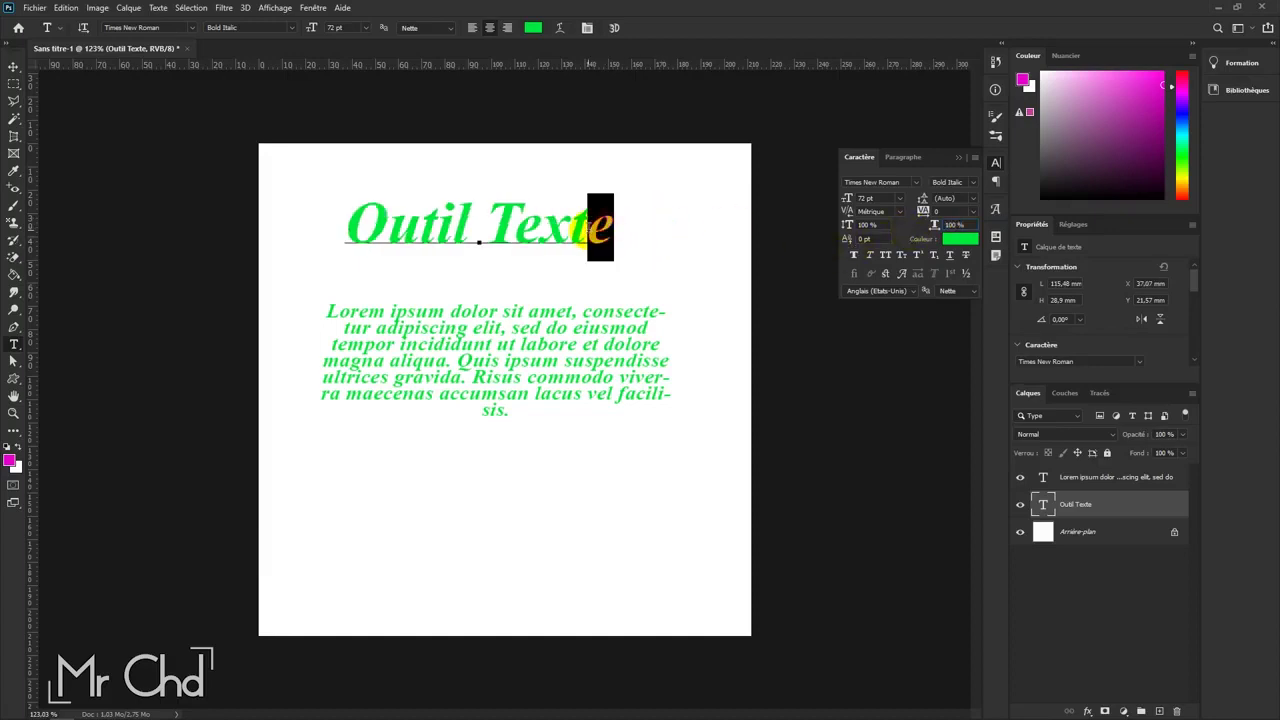
left_click(919, 256)
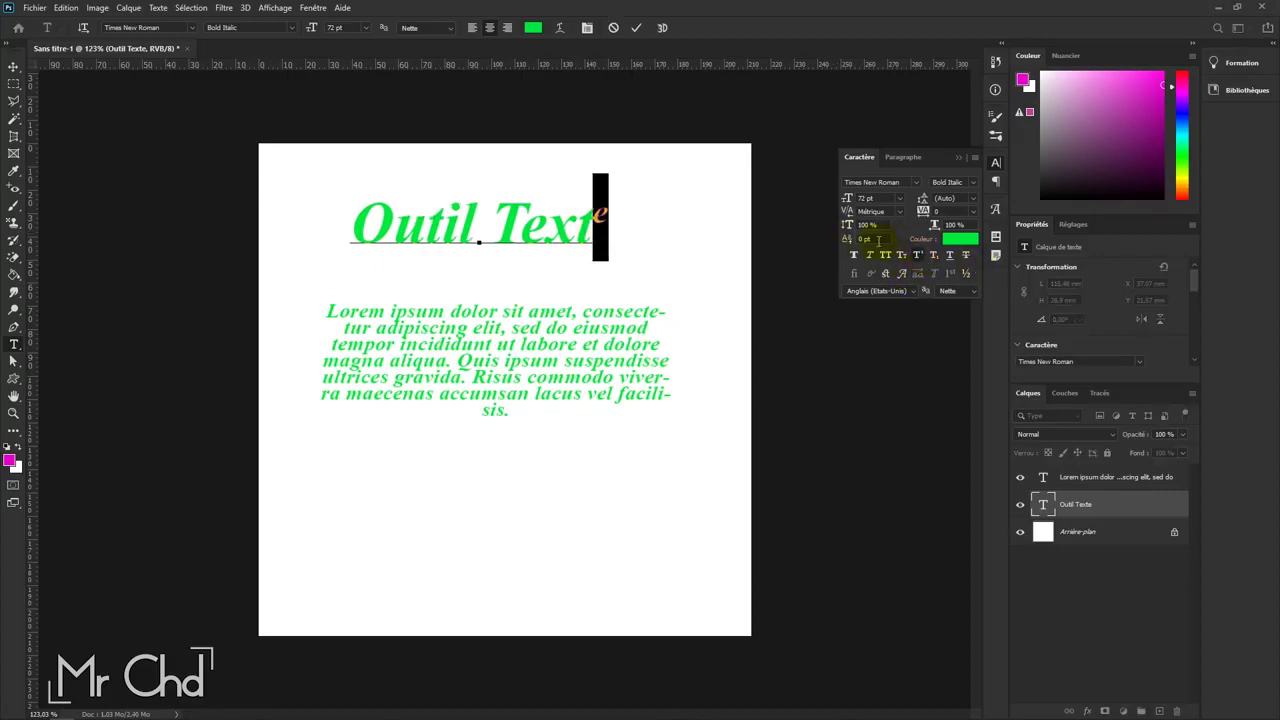
key("Up")
key("Up")
key("Down")
key("Down")
key("Down")
key("Down")
key("Down")
key("Down")
key("Up")
key("Up")
key("Up")
key("Up")
key("Up")
type("0")
key("Return")
Step: Select the word Outil and try faux bold, faux italic and all caps on it
left_click_drag(356, 222, 658, 223)
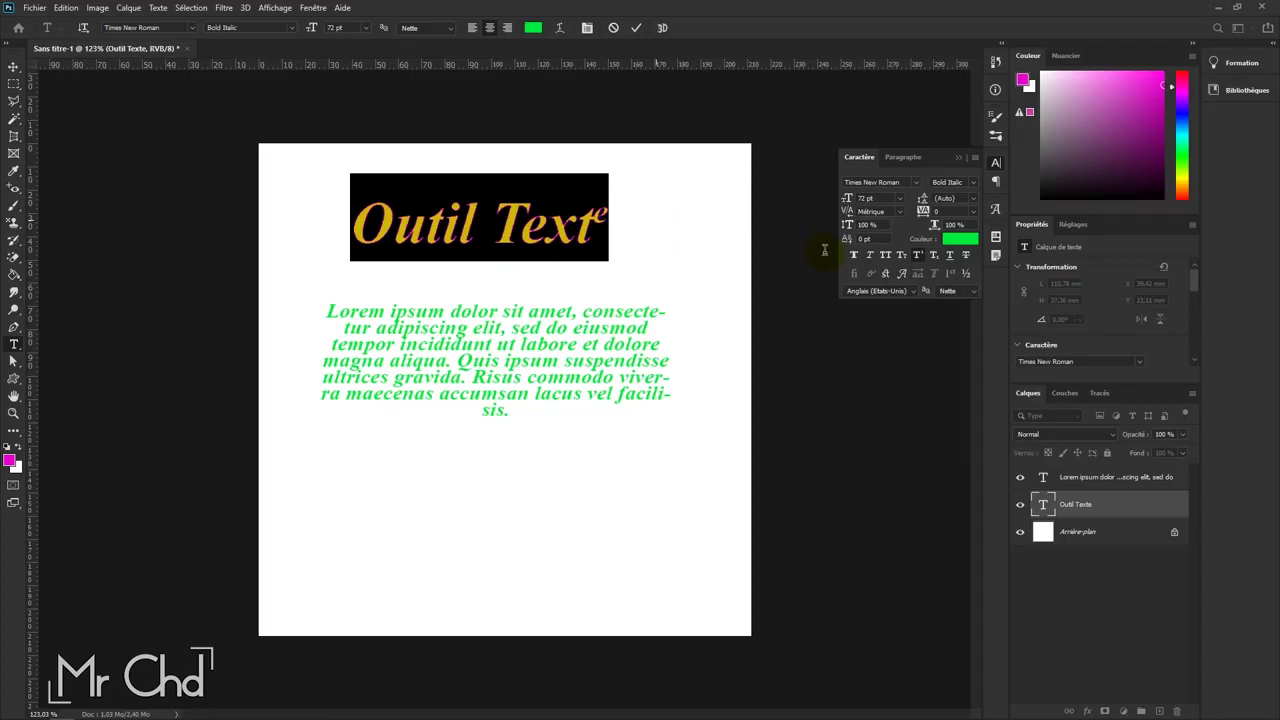
left_click_drag(344, 236, 476, 234)
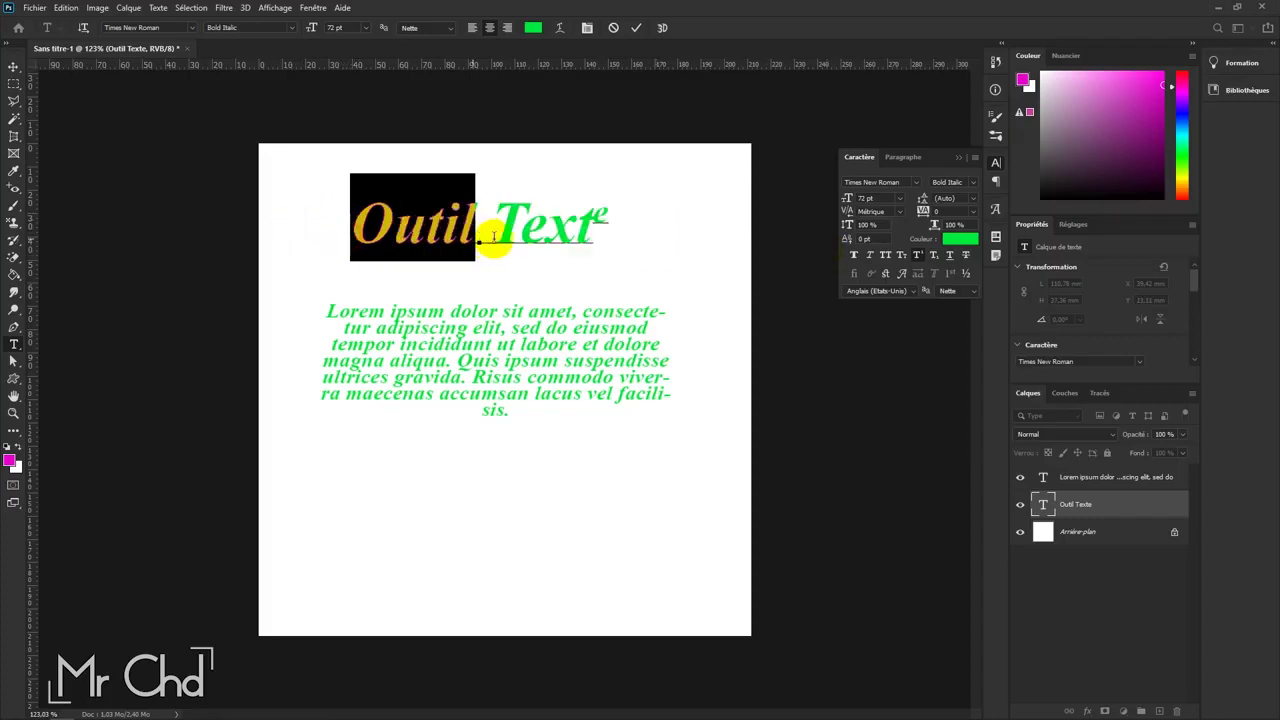
left_click(855, 256)
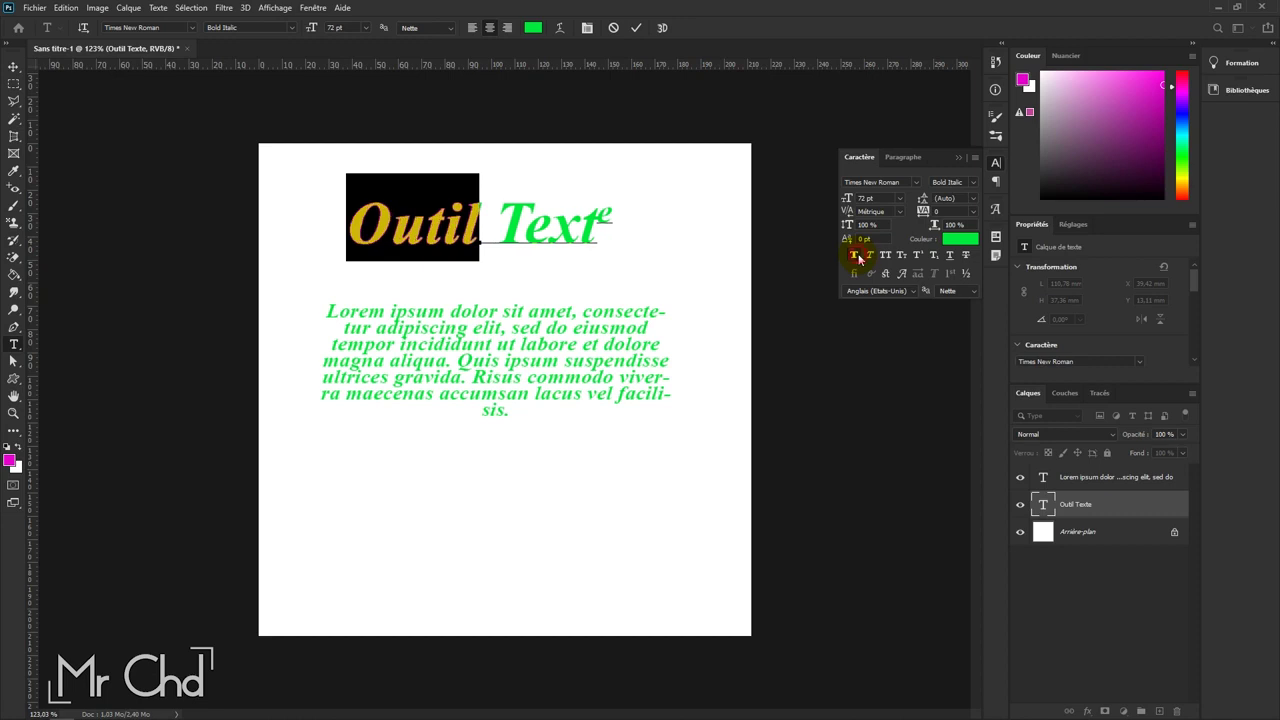
left_click(858, 258)
left_click(869, 258)
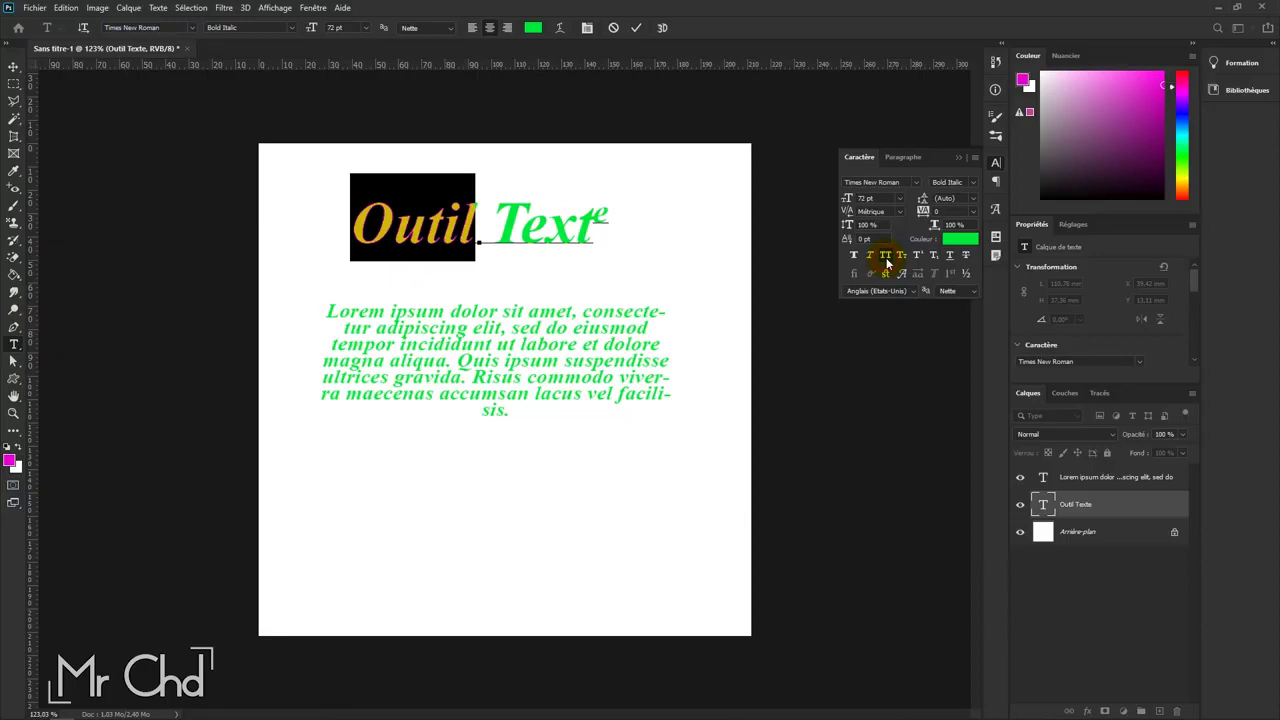
left_click(886, 257)
left_click(889, 257)
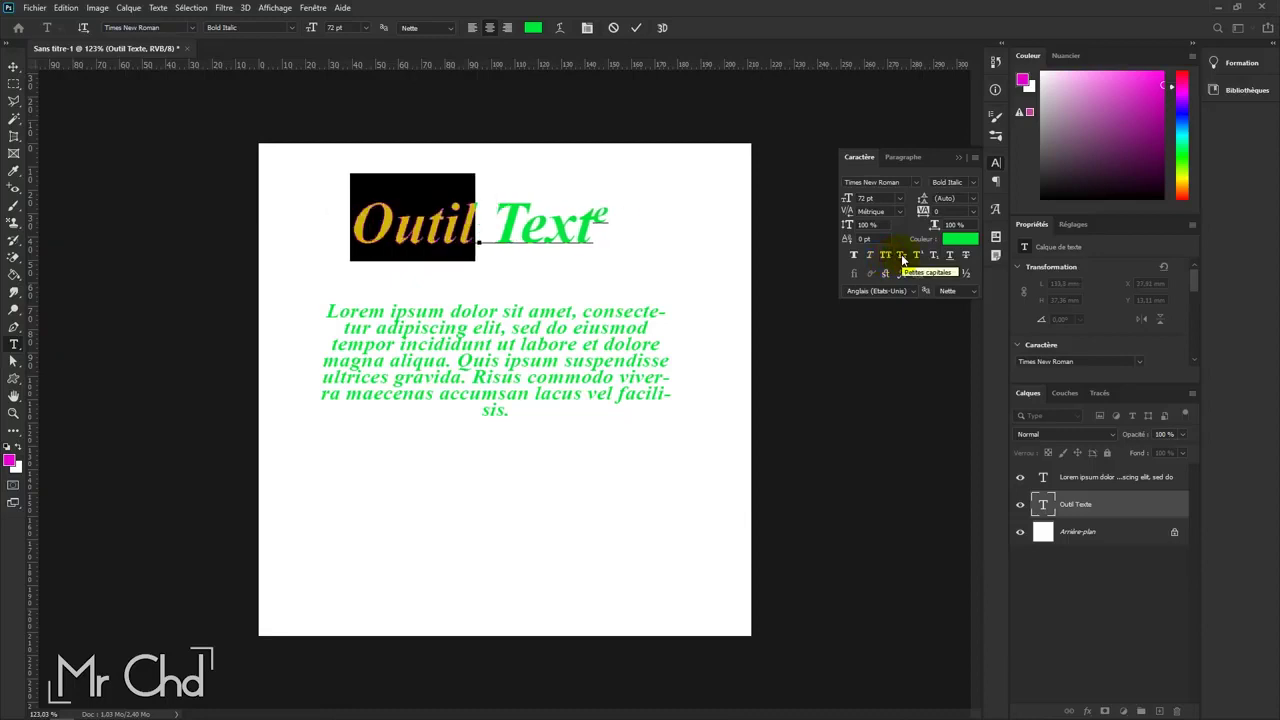
Step: Toggle small caps, underline and strikethrough on Outil, then show the paragraph settings
left_click(902, 257)
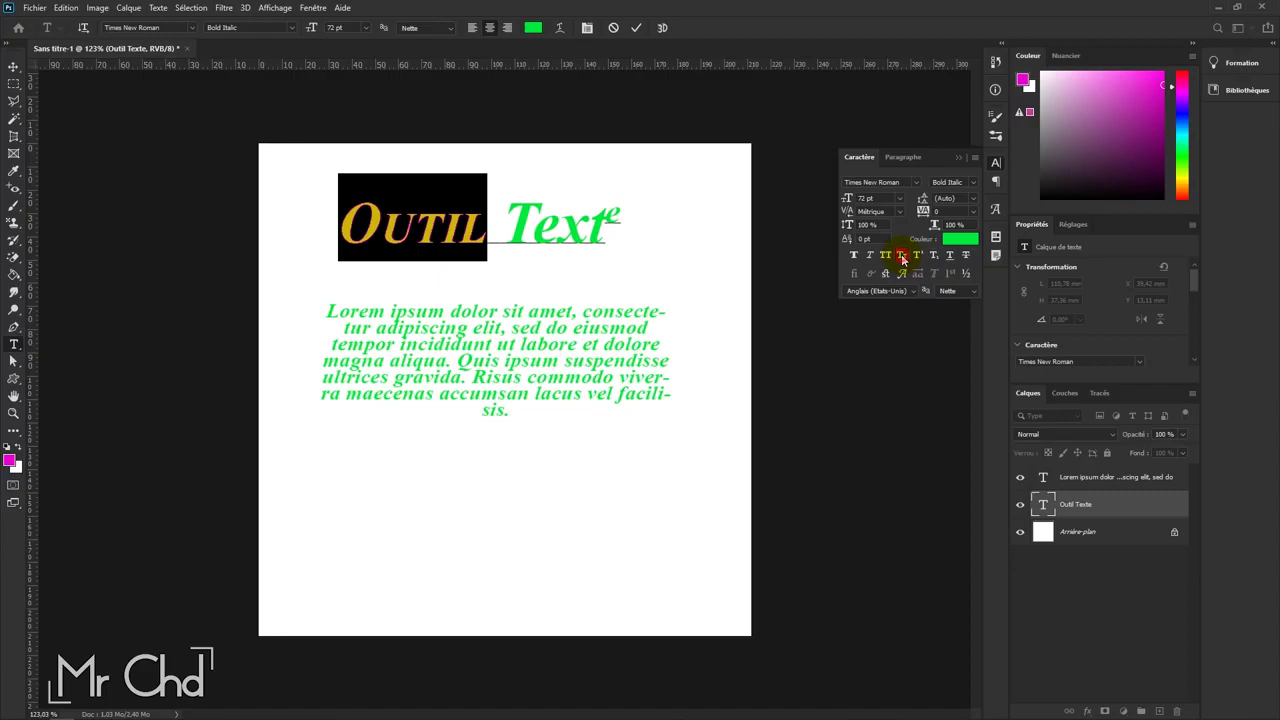
left_click(902, 257)
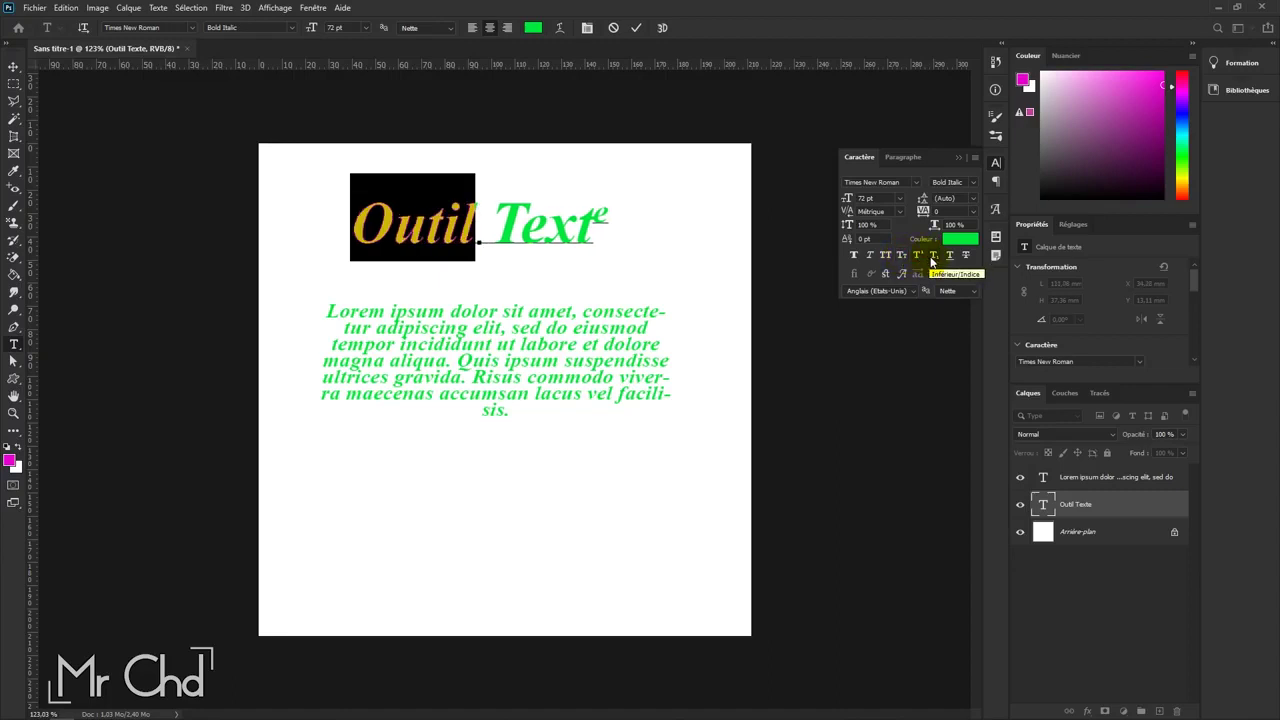
left_click(948, 256)
left_click(948, 258)
left_click(966, 258)
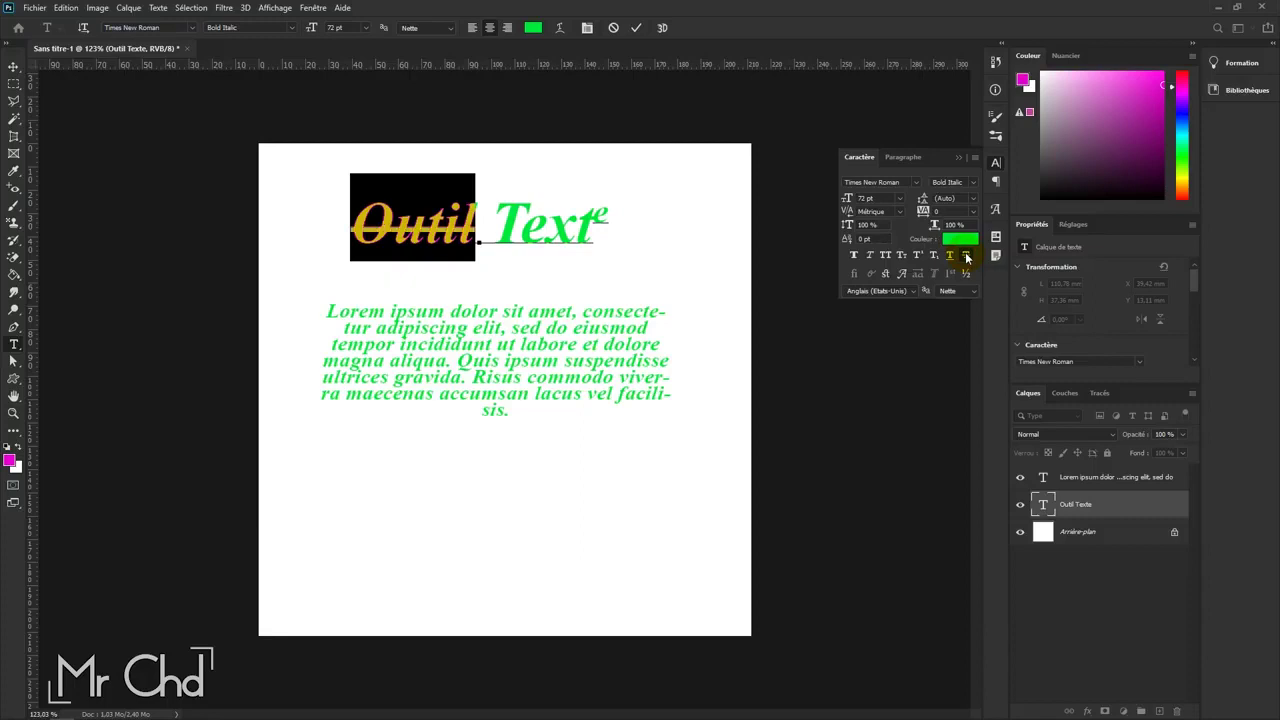
left_click(966, 258)
left_click(904, 158)
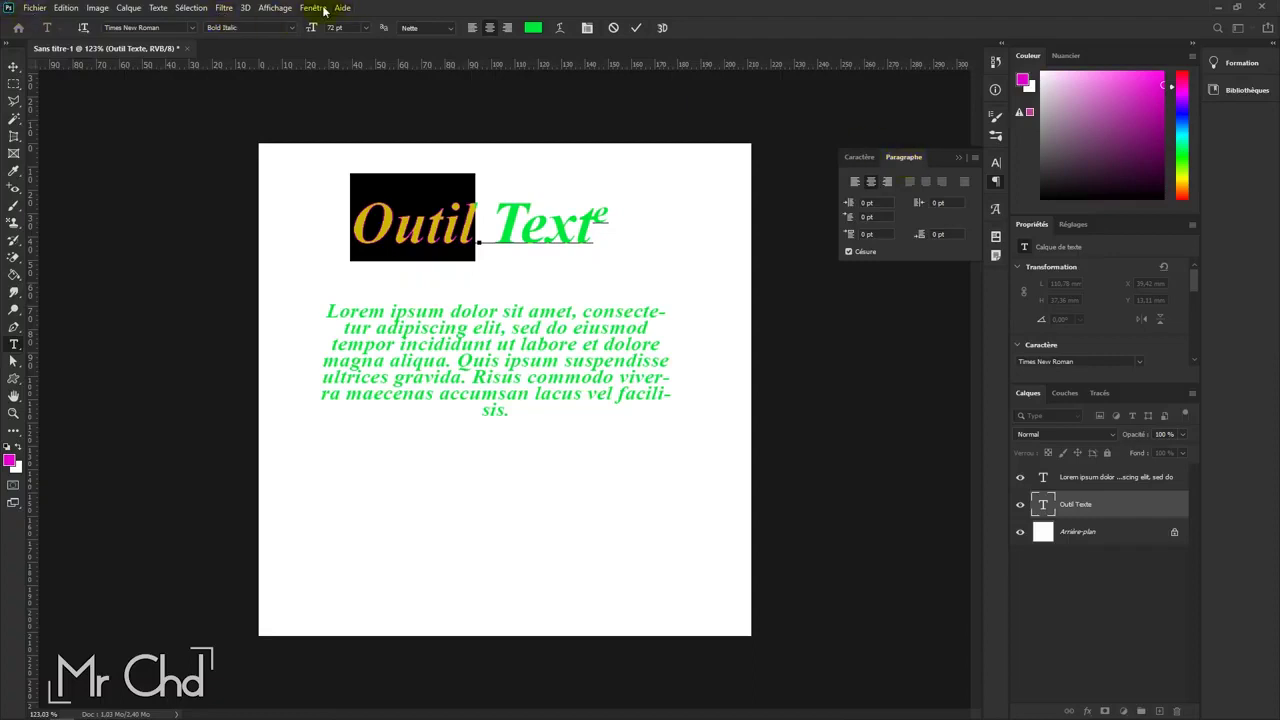
Step: Show the Paragraph panel from the panels list and commit the title edit
left_click(313, 8)
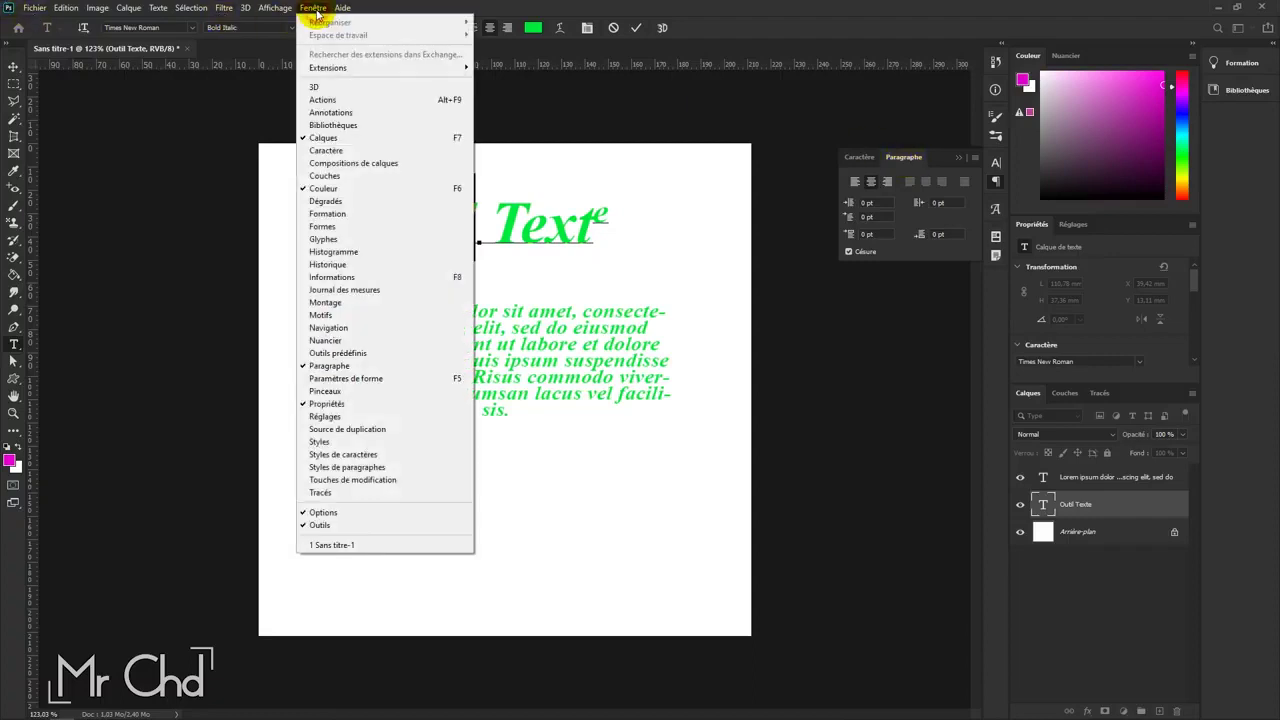
left_click(340, 366)
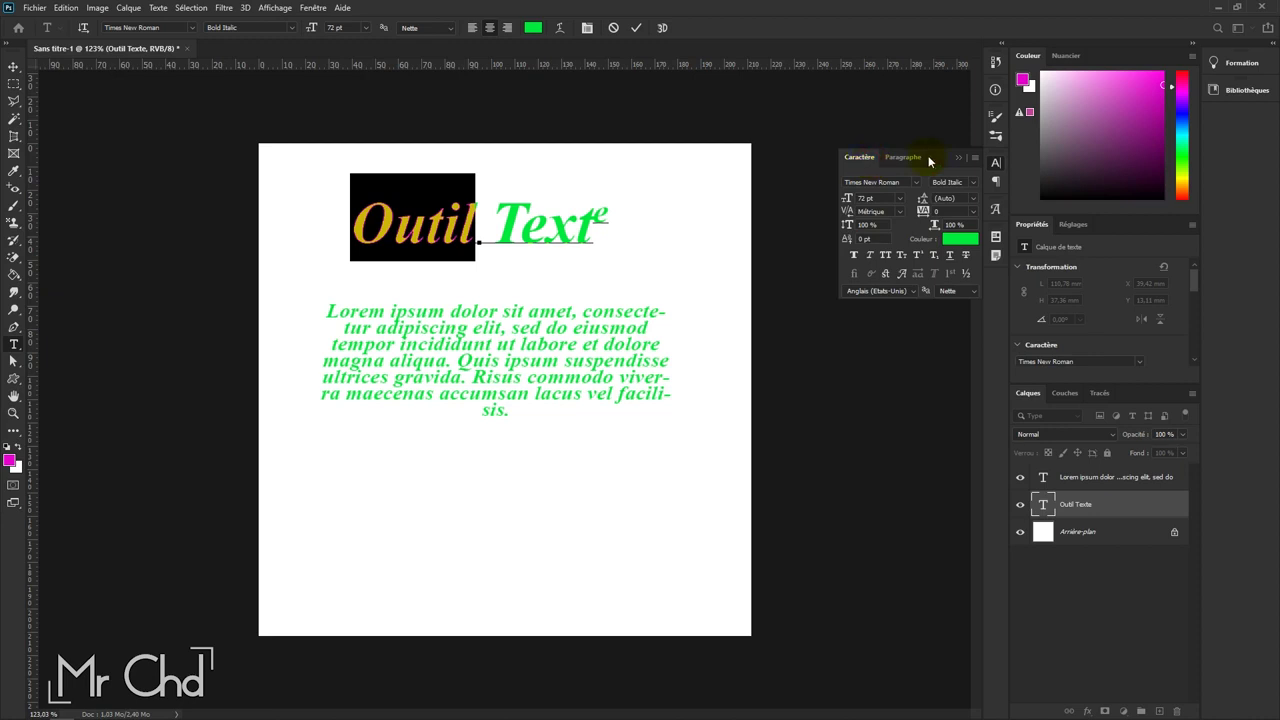
left_click(902, 158)
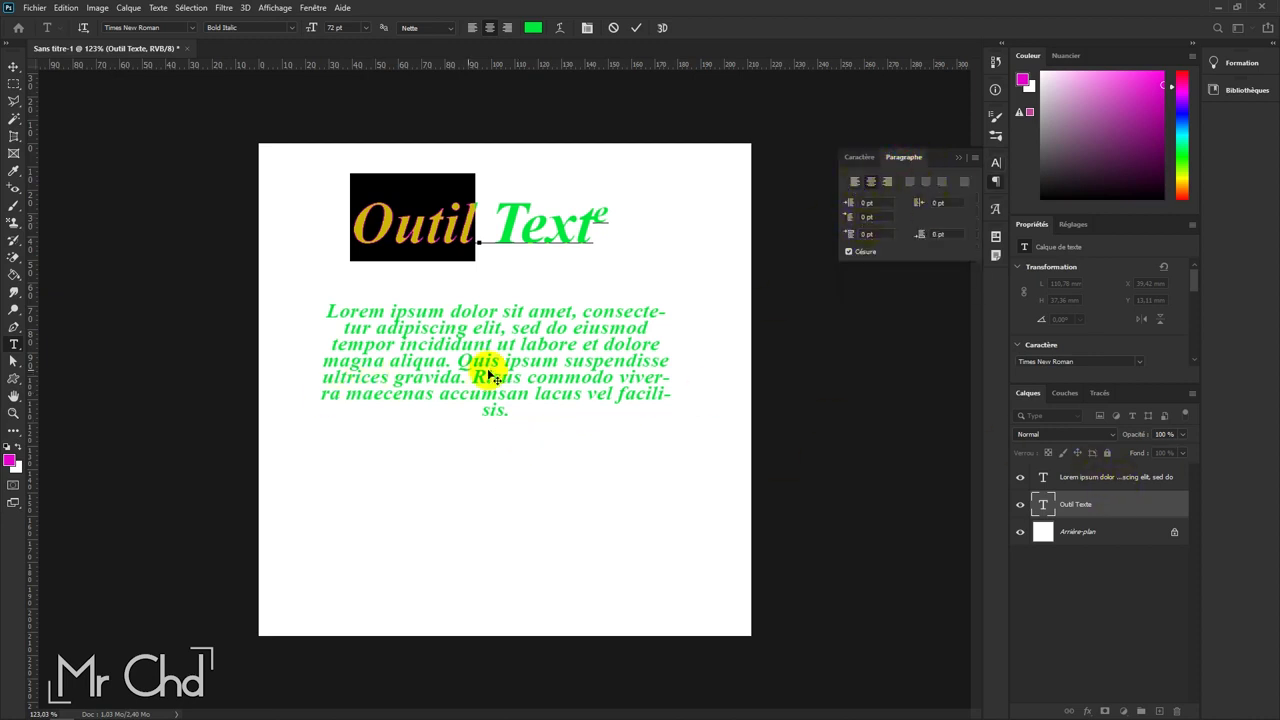
left_click(1110, 477)
Step: Select the Lorem ipsum paragraph, try left and centre, then choose Justify last centred
left_click(526, 366)
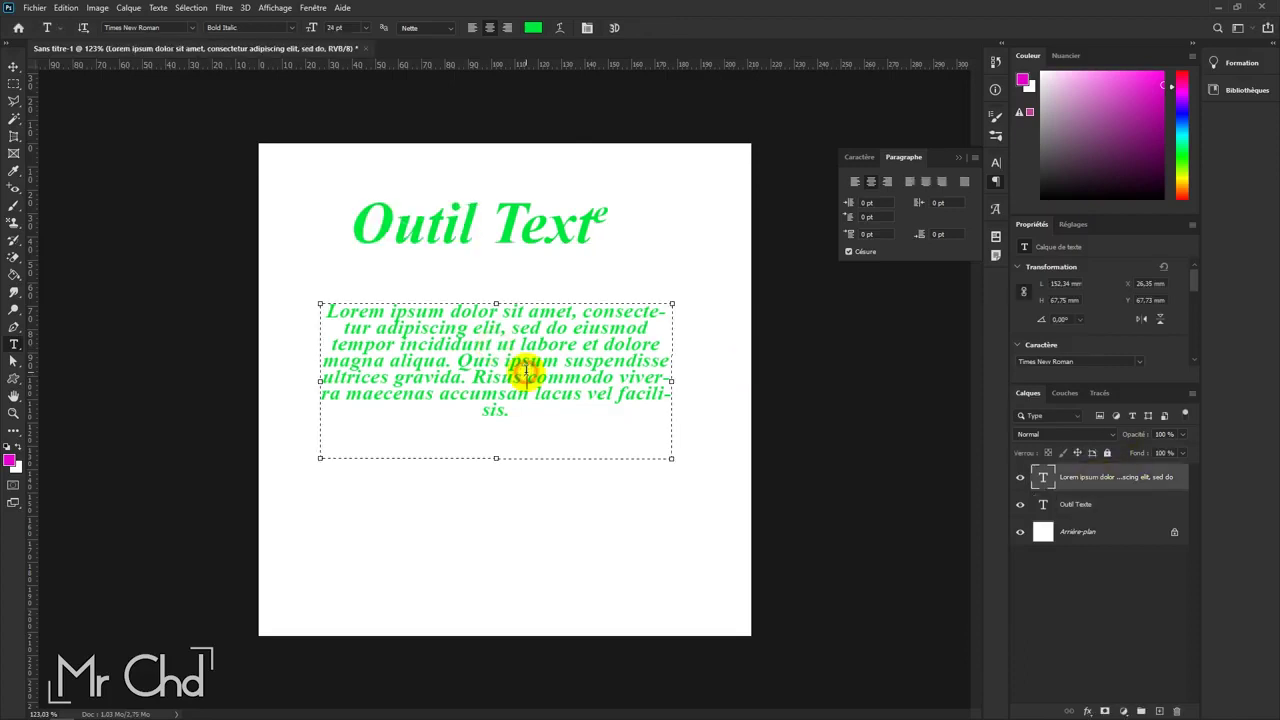
left_click_drag(514, 422, 263, 297)
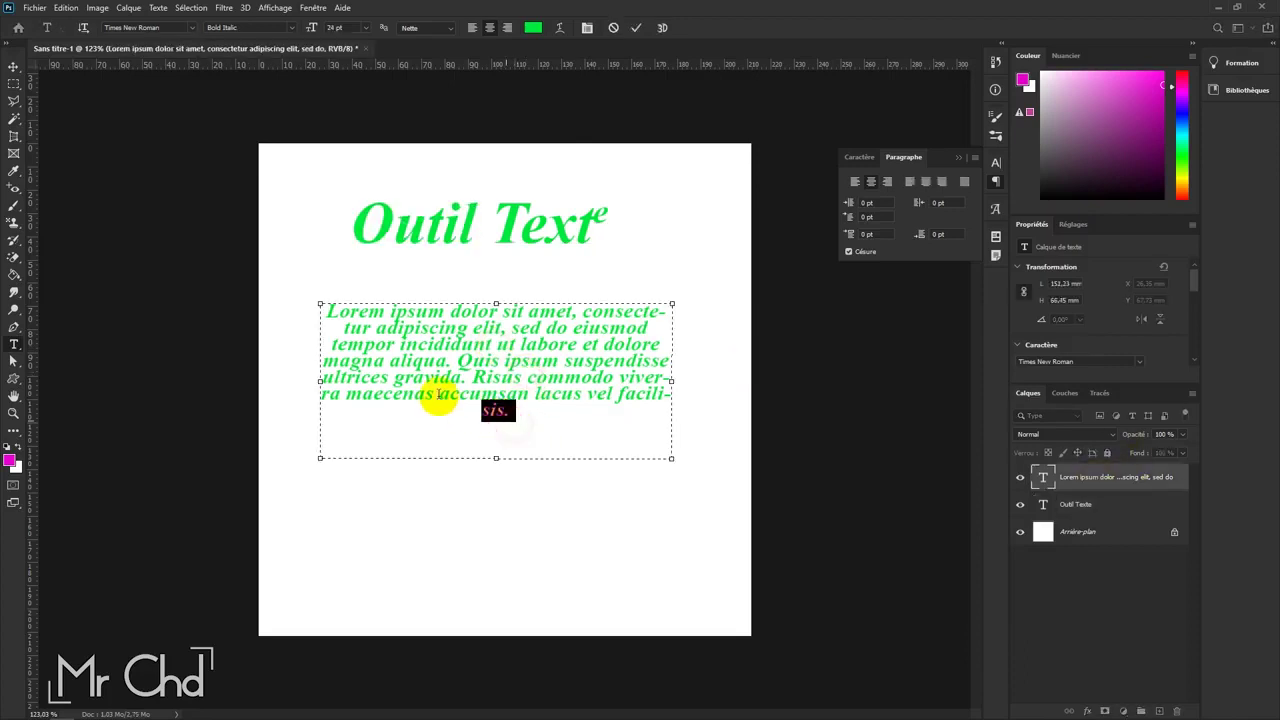
left_click(855, 182)
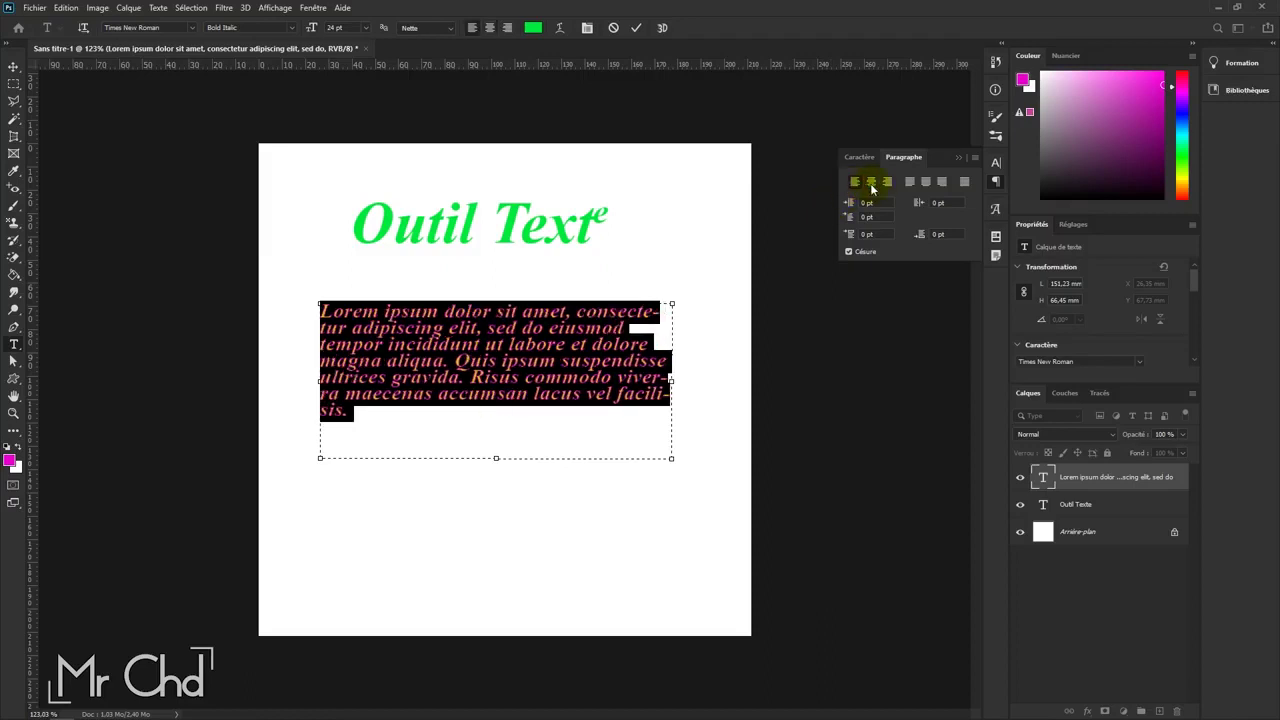
left_click(876, 185)
left_click(925, 182)
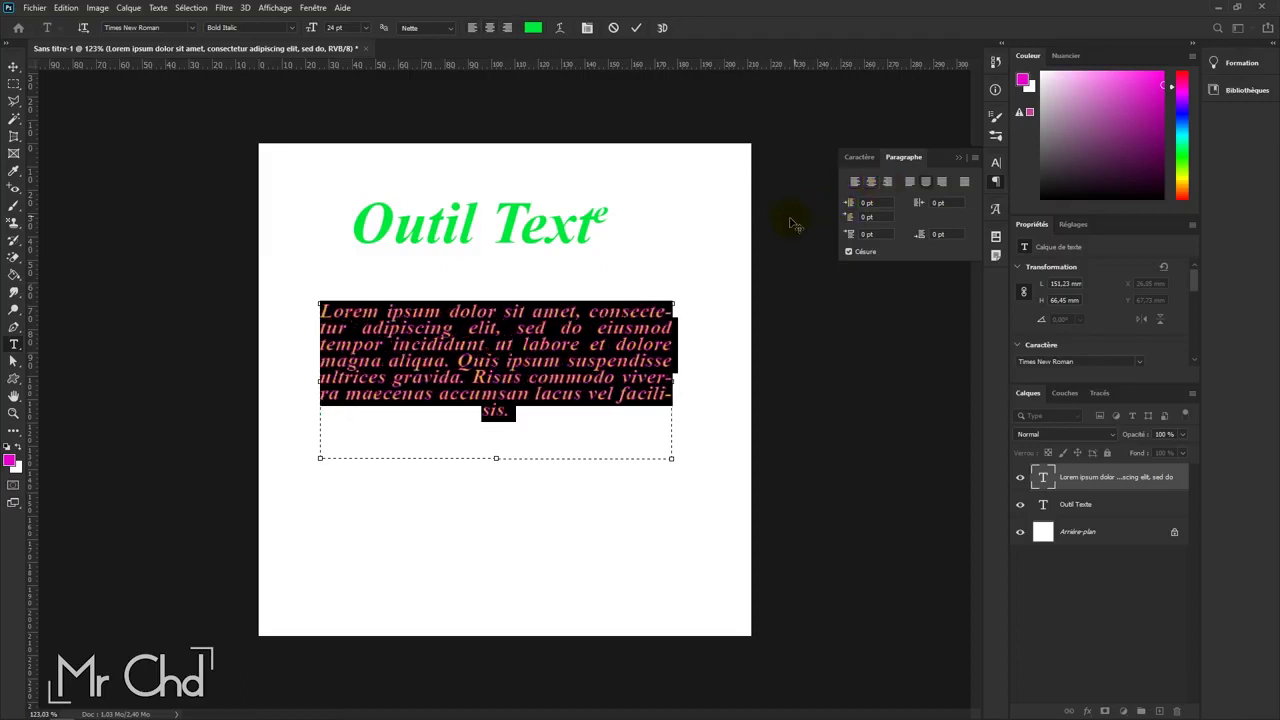
left_click_drag(316, 310, 675, 305)
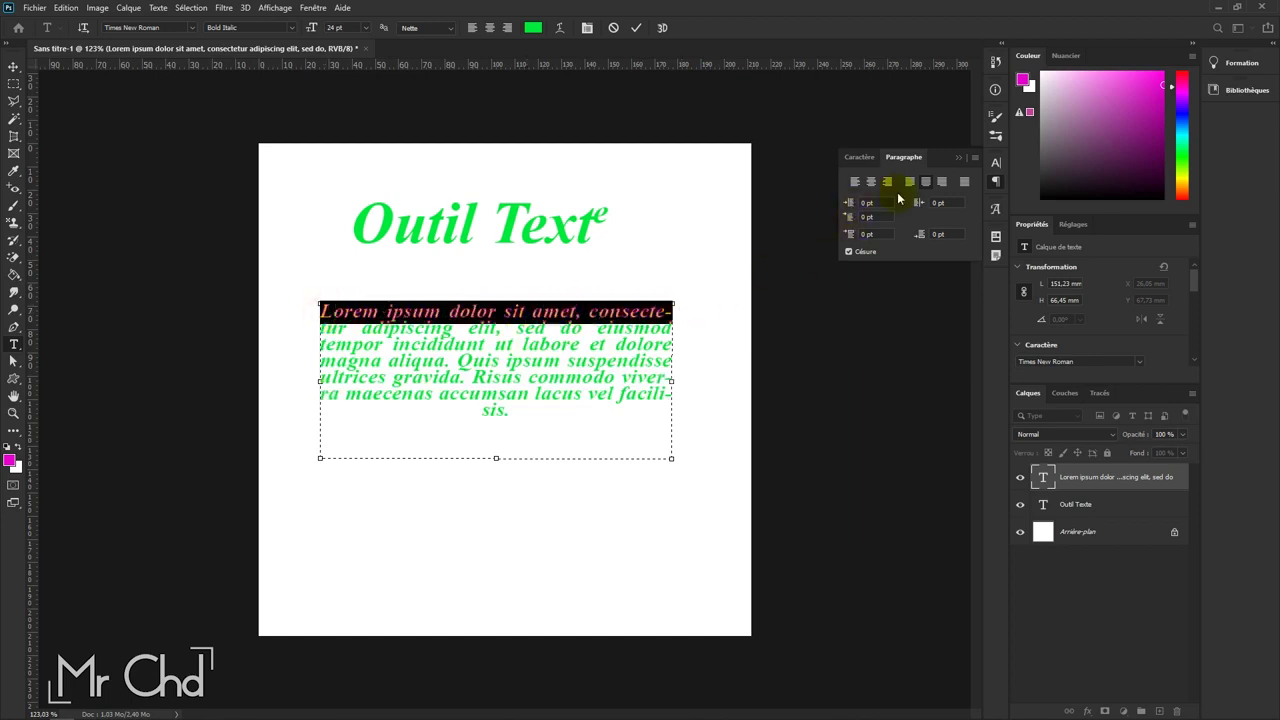
Step: Scrub the first-line indent to -1 pt and set the paragraph spacing to 1 pt
left_click(891, 218)
scroll(892, 217, "up", 1)
scroll(892, 217, "up", 1)
scroll(892, 217, "up", 2)
scroll(890, 216, "up", 1)
scroll(890, 216, "up", 2)
scroll(890, 217, "up", 1)
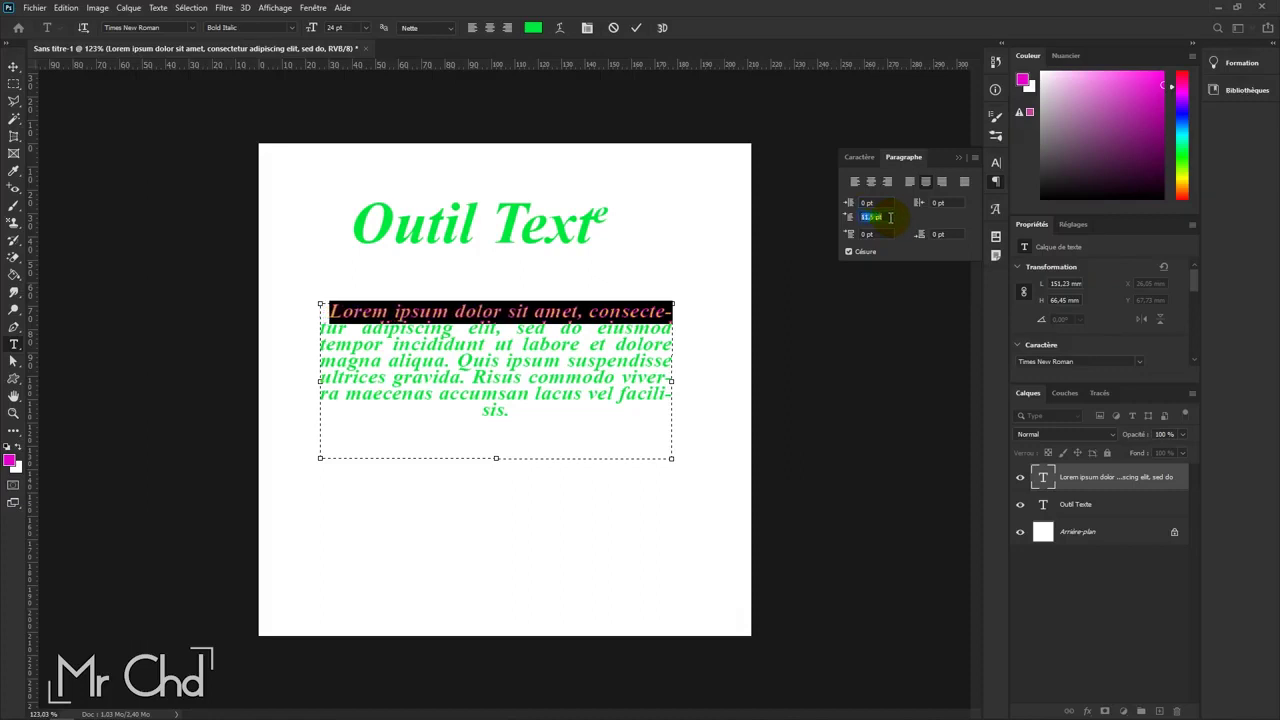
scroll(890, 217, "down", 2)
scroll(889, 218, "down", 1)
scroll(888, 219, "down", 2)
scroll(886, 221, "down", 2)
scroll(885, 220, "down", 2)
scroll(883, 218, "down", 2)
scroll(882, 217, "down", 2)
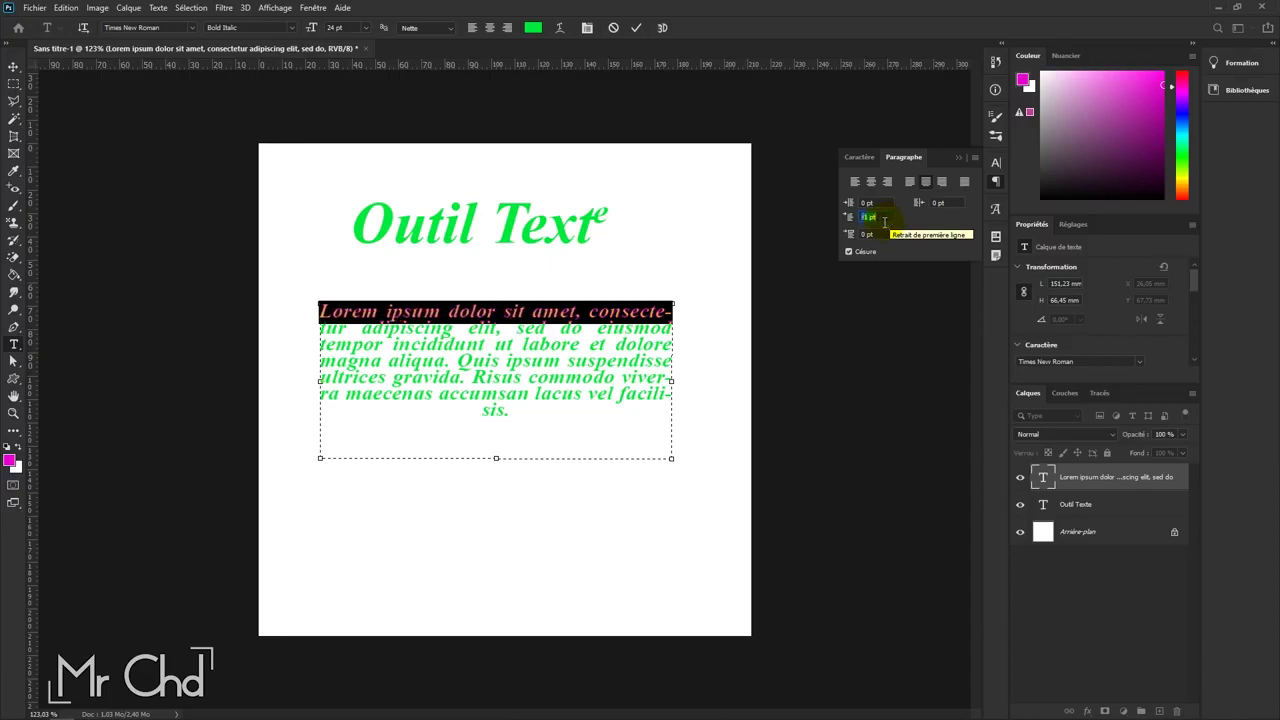
left_click(961, 203)
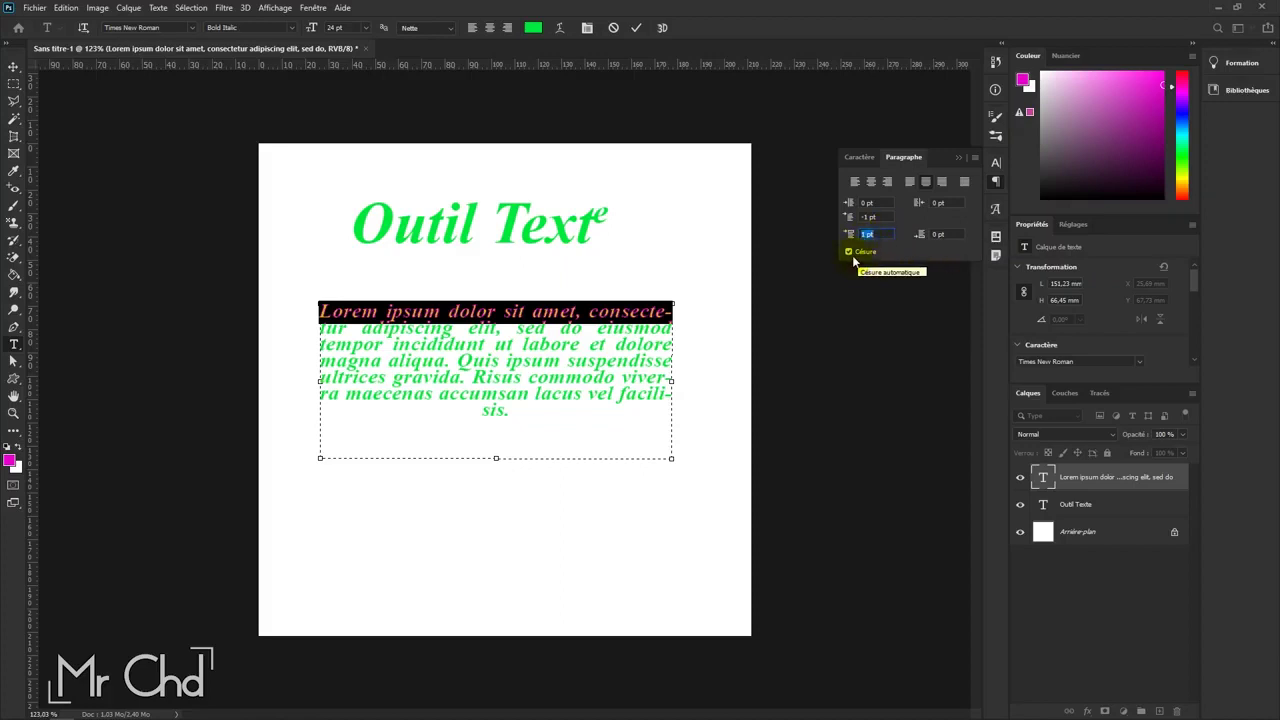
Step: Select the whole Lorem ipsum paragraph and uncheck Césure (hyphenation)
left_click(651, 343)
mouse_move(543, 414)
left_mouse_down()
mouse_move(277, 314)
mouse_move(280, 300)
left_mouse_up()
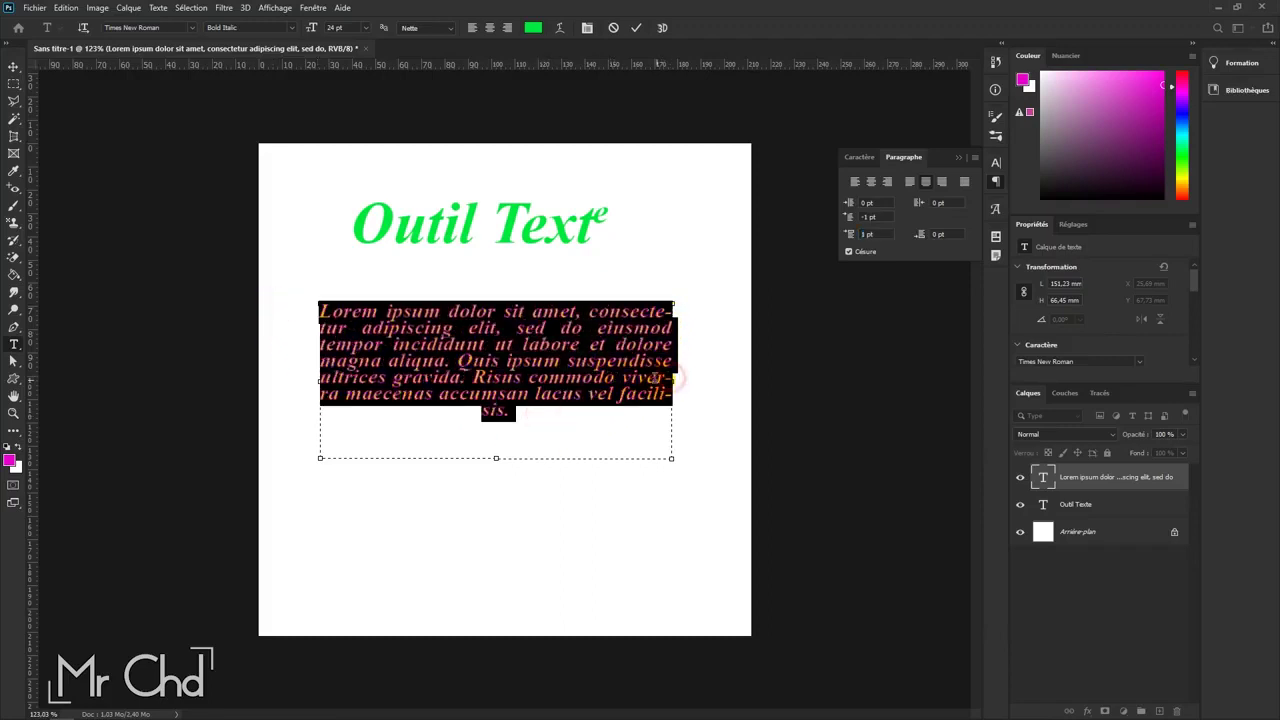
left_click(658, 377)
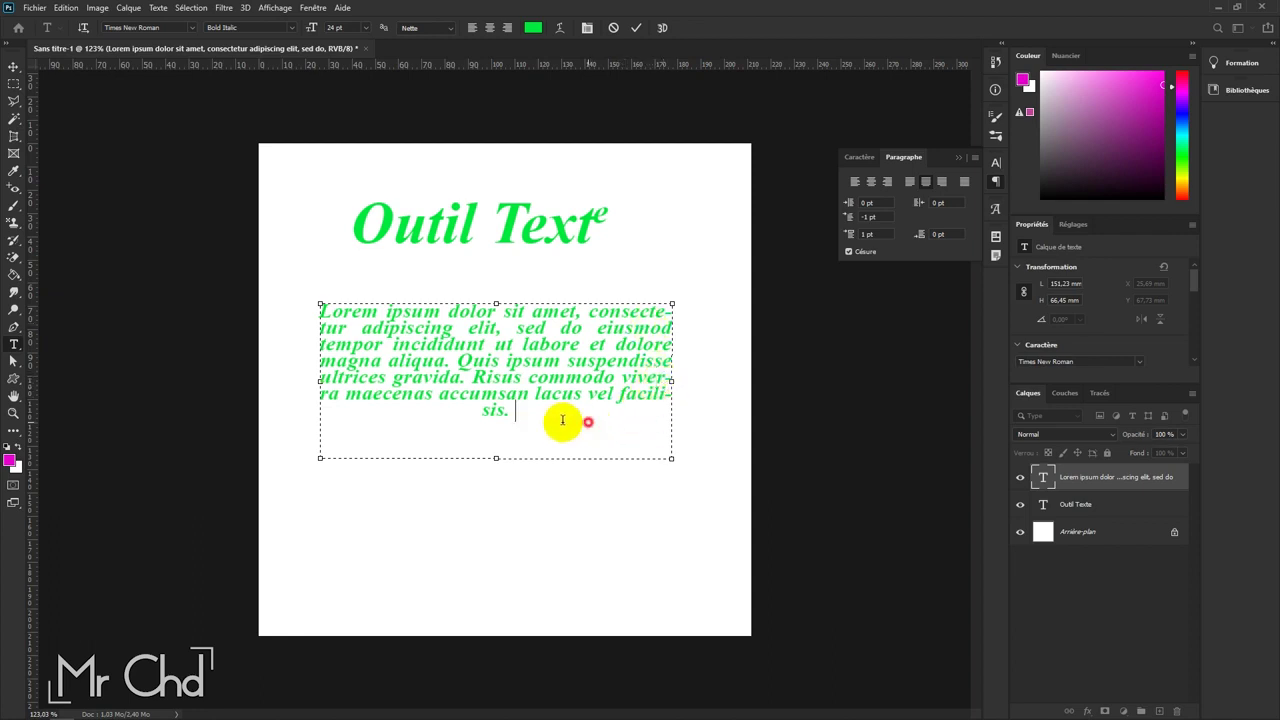
left_click_drag(560, 420, 263, 246)
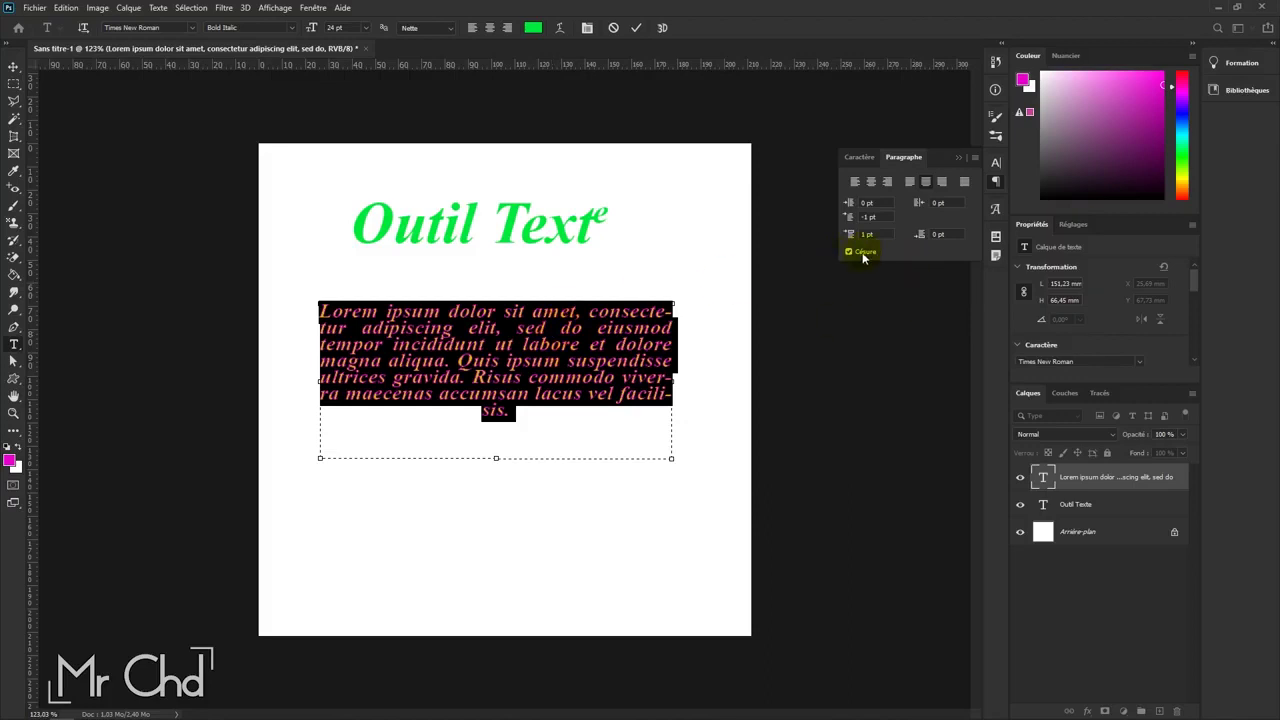
left_click(863, 256)
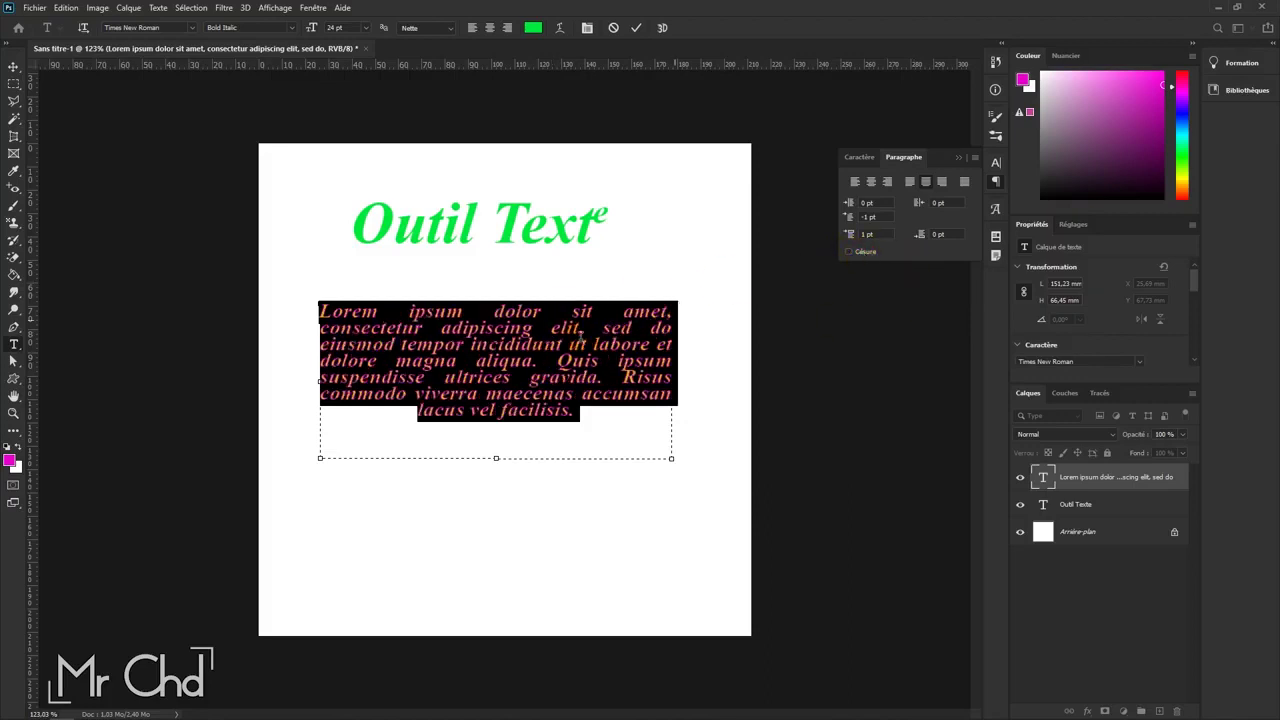
left_click(563, 355)
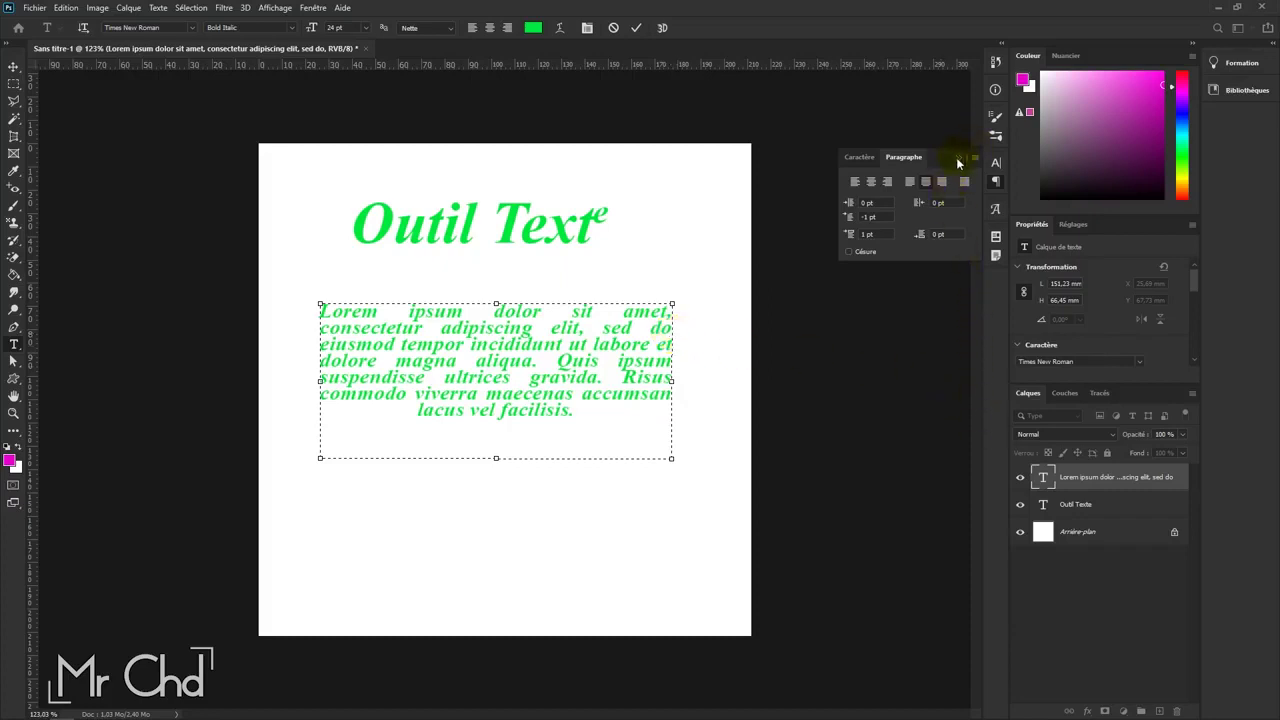
Step: Collapse the paragraph panel and delete the Lorem ipsum and Outil Texte layers
double_click(957, 163)
left_click(1065, 479)
key("Delete")
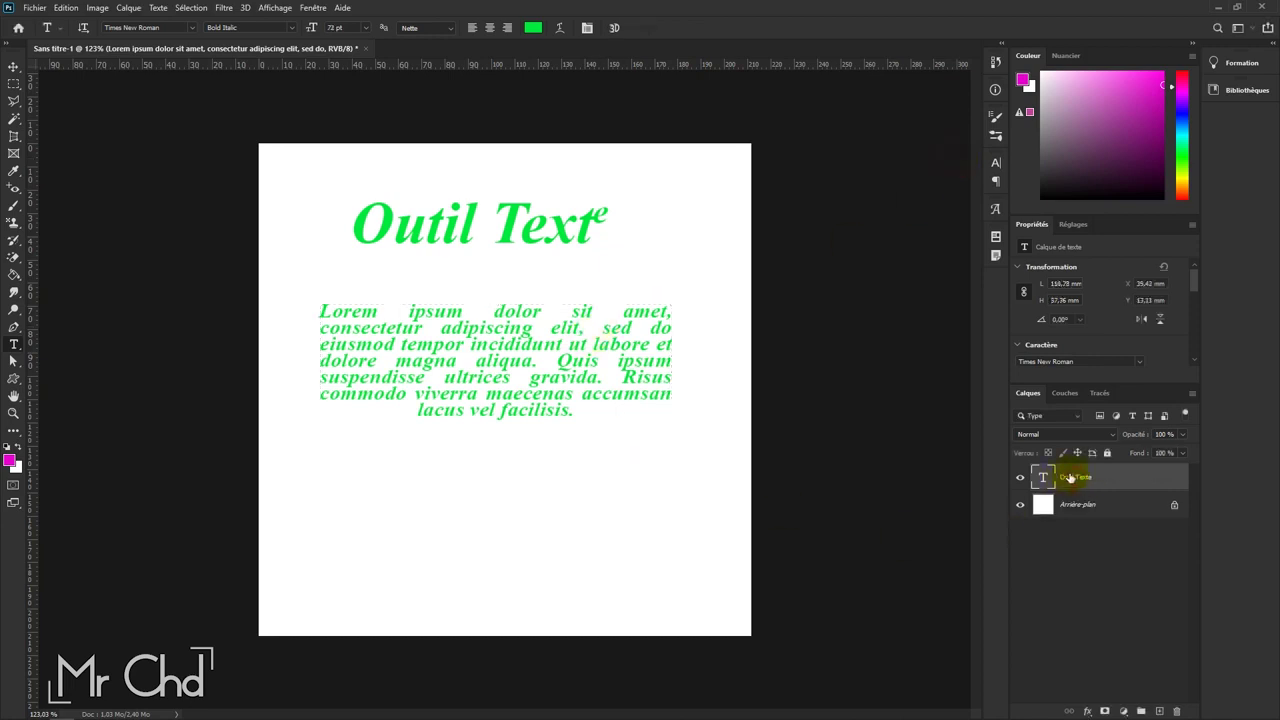
key("Delete")
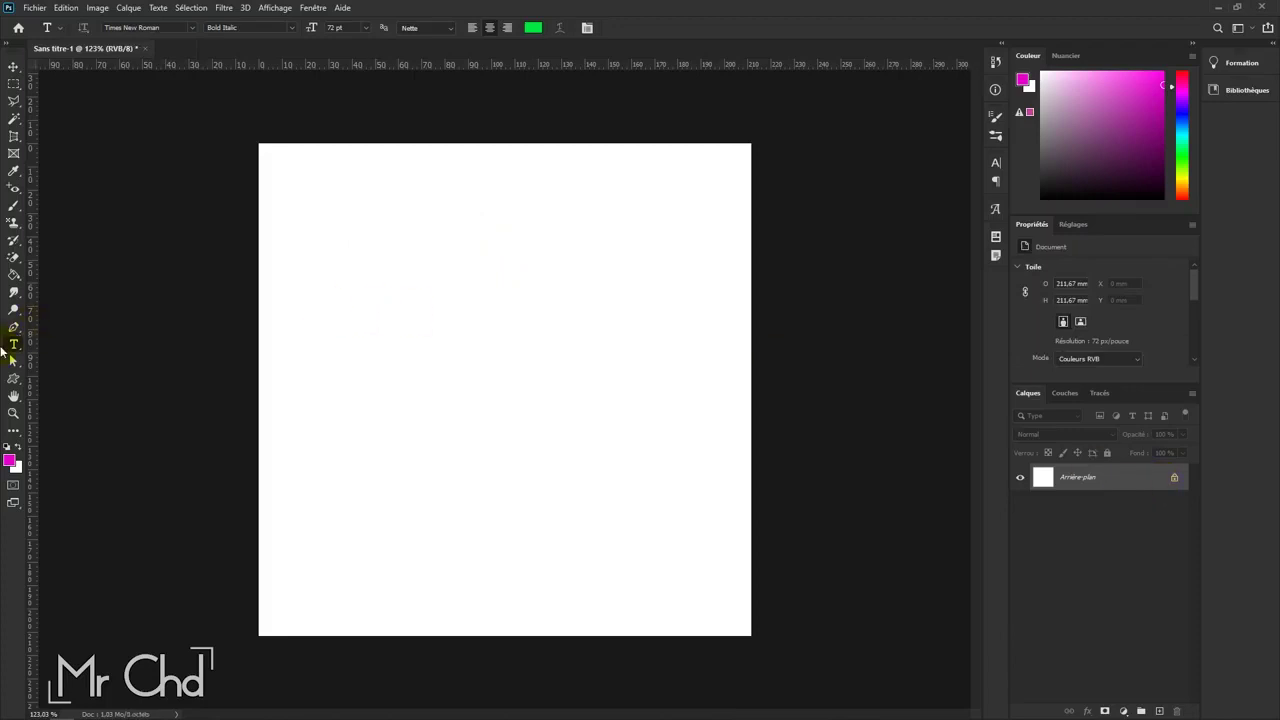
Step: Type a test word 'terter' with the Vertical Type tool and commit it
right_click(13, 354)
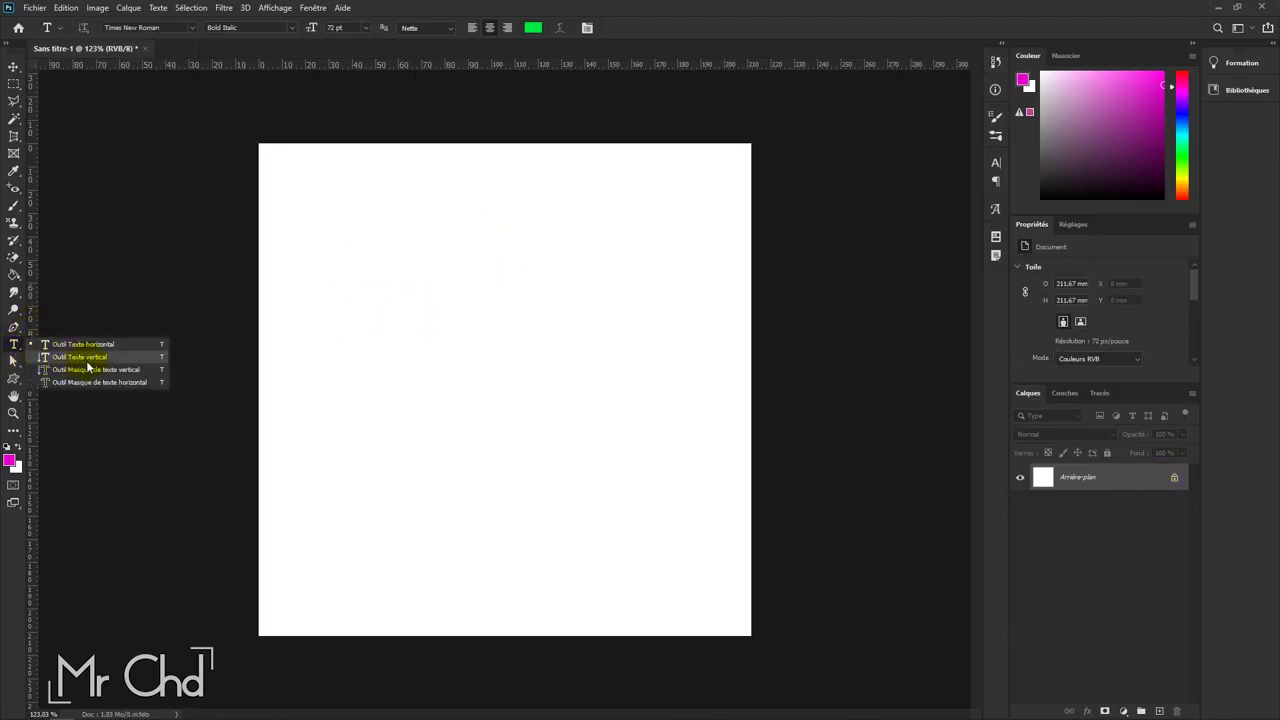
left_click(101, 363)
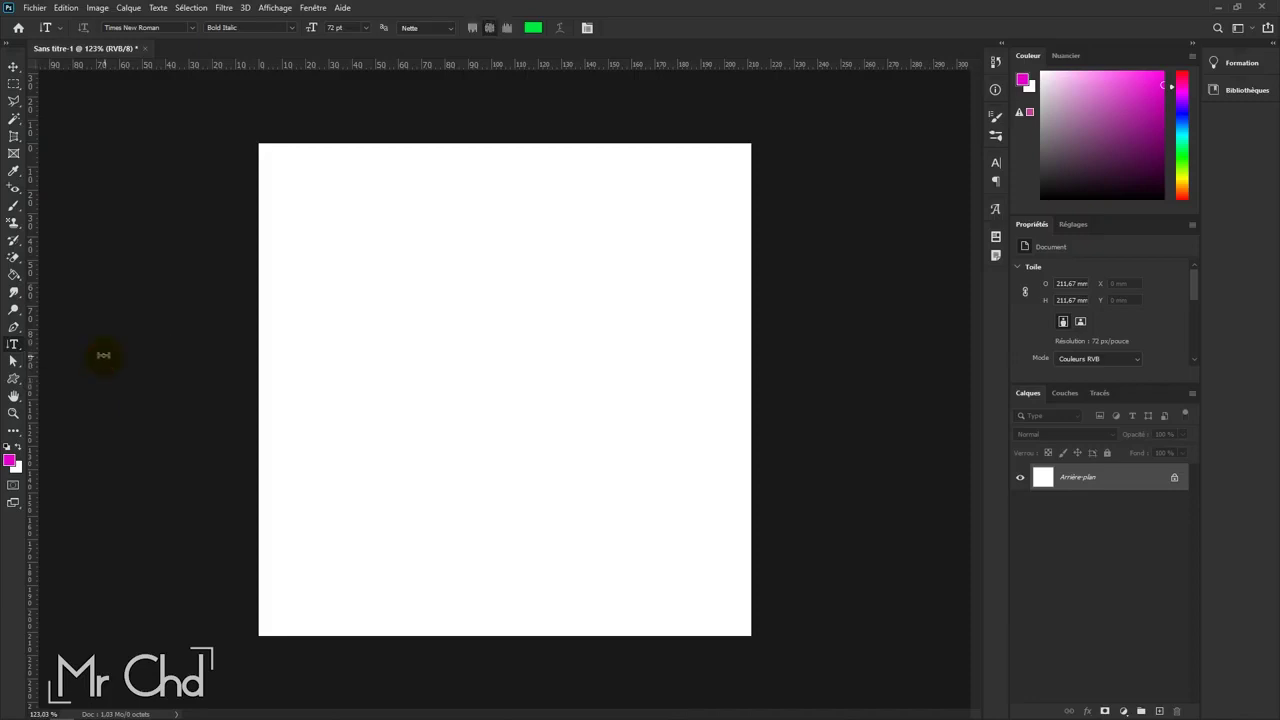
left_click(459, 249)
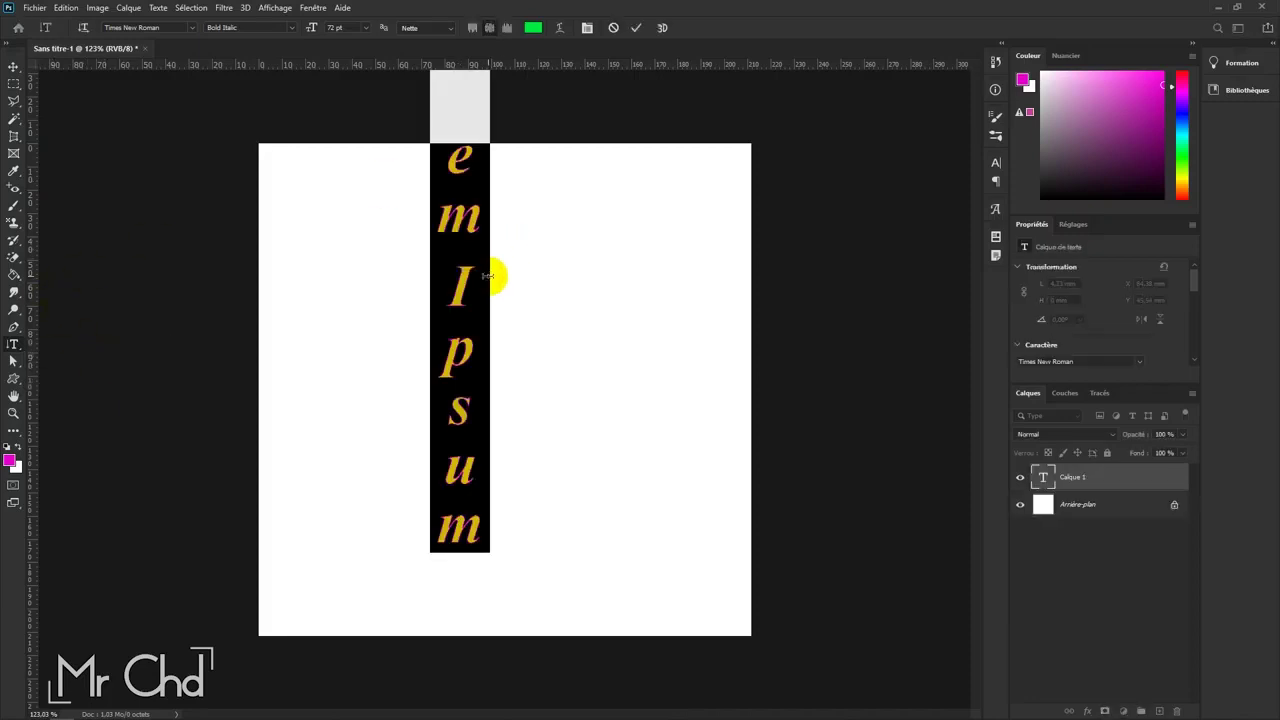
type("terter")
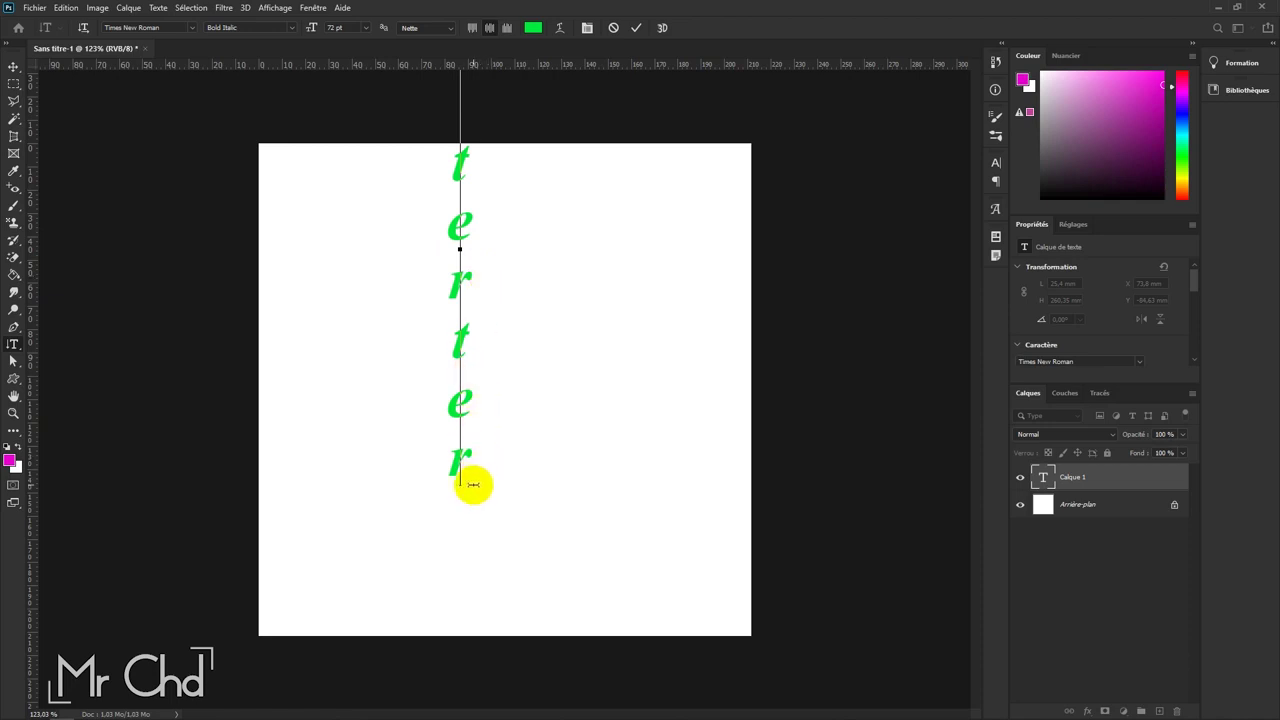
left_click_drag(473, 486, 436, 52)
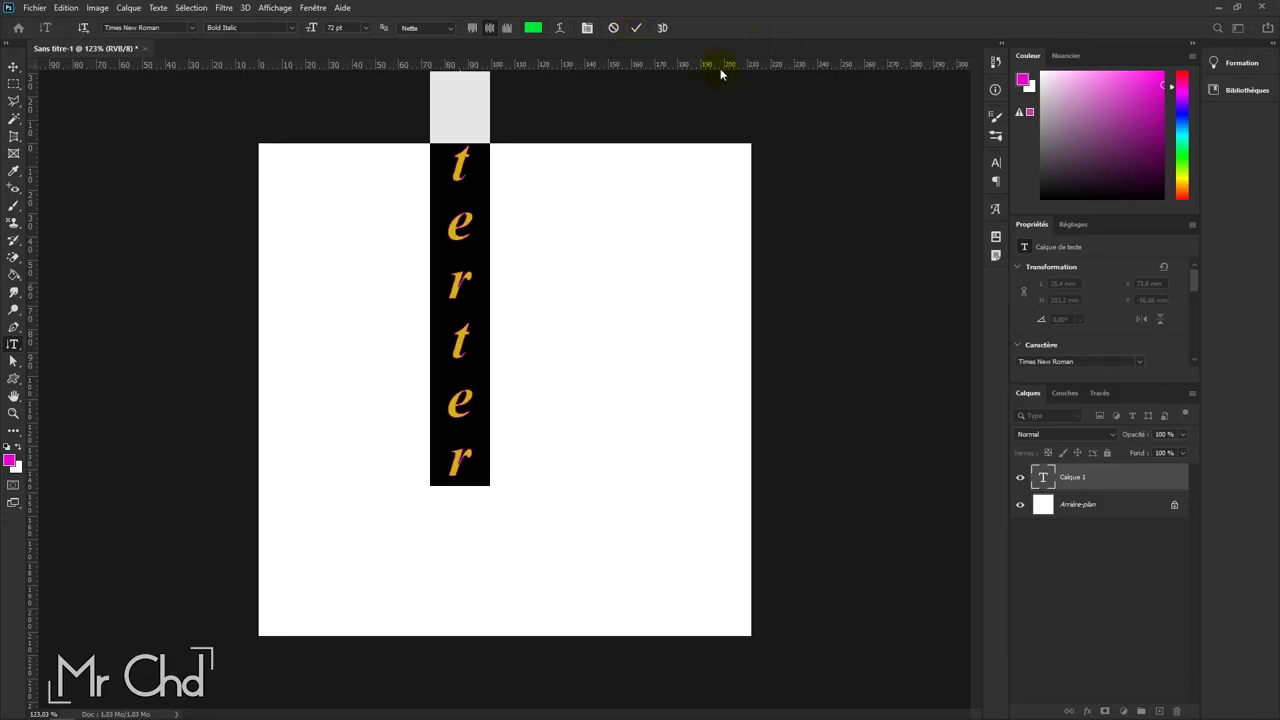
left_click(637, 28)
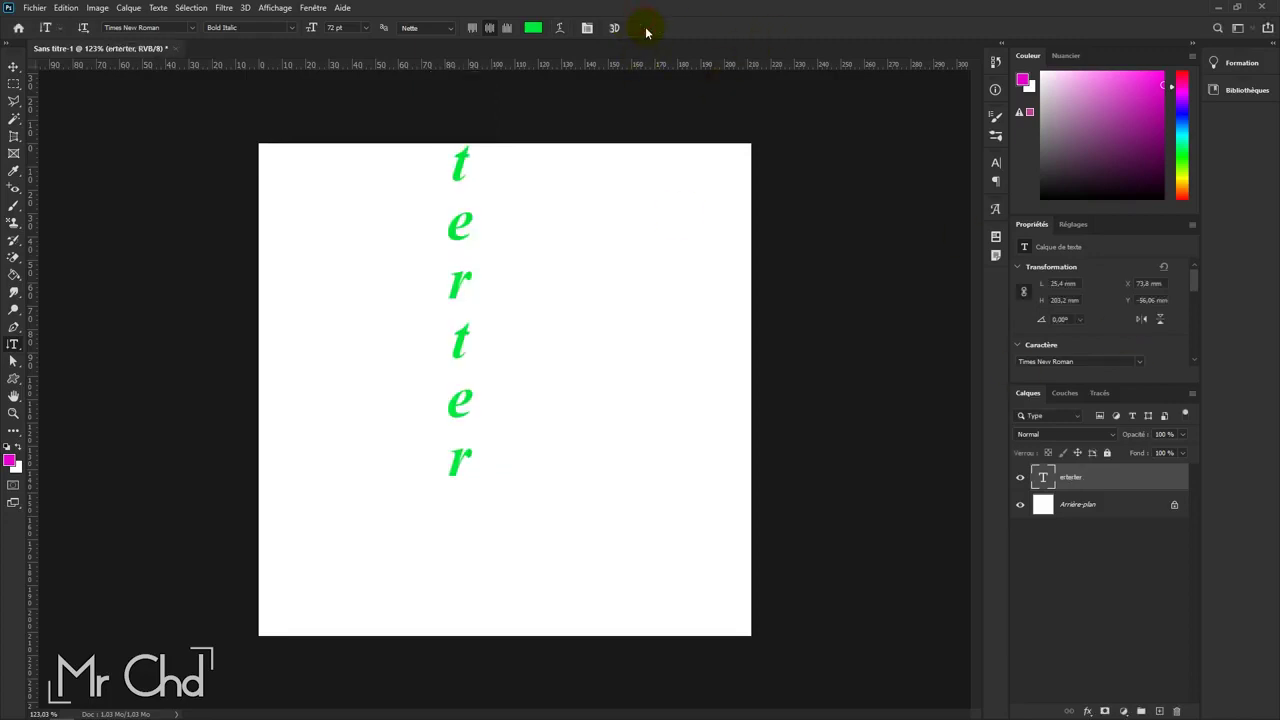
left_click(258, 389)
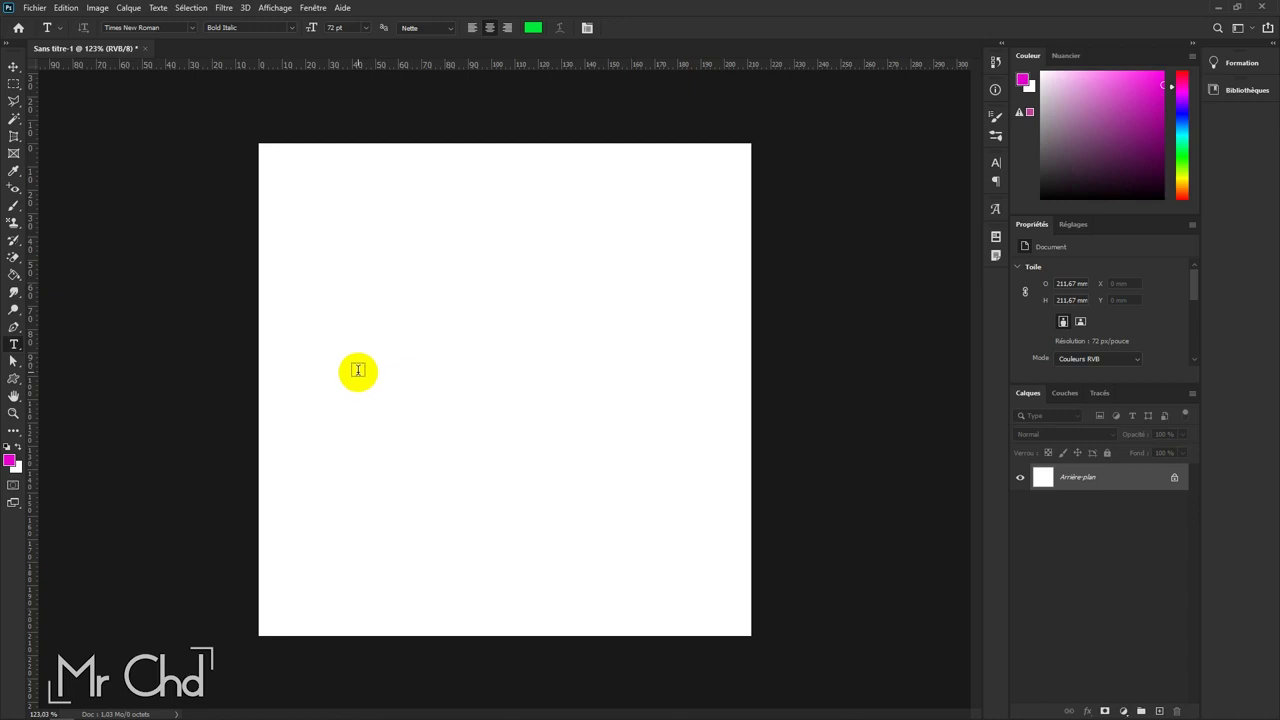
Step: Draw a three-anchor wavy open path from the left side up to the right
left_click(12, 329)
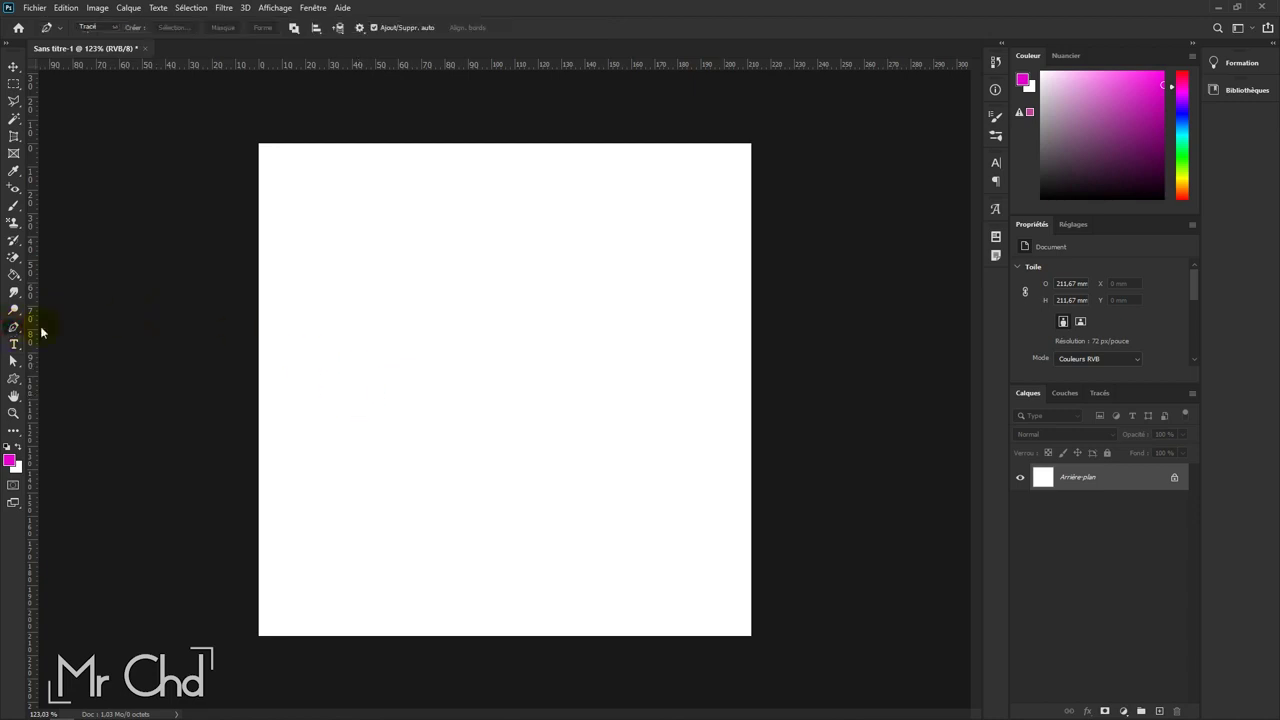
left_click(295, 467)
left_click_drag(466, 429, 571, 460)
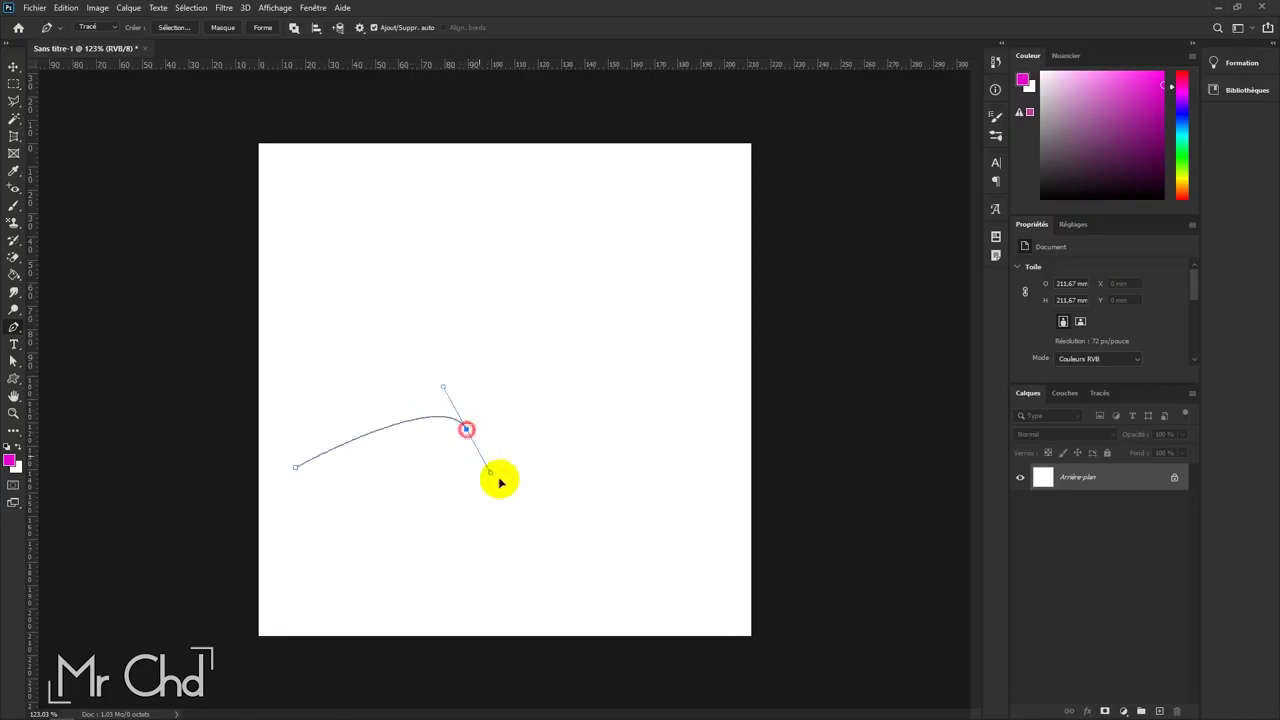
left_click(693, 377)
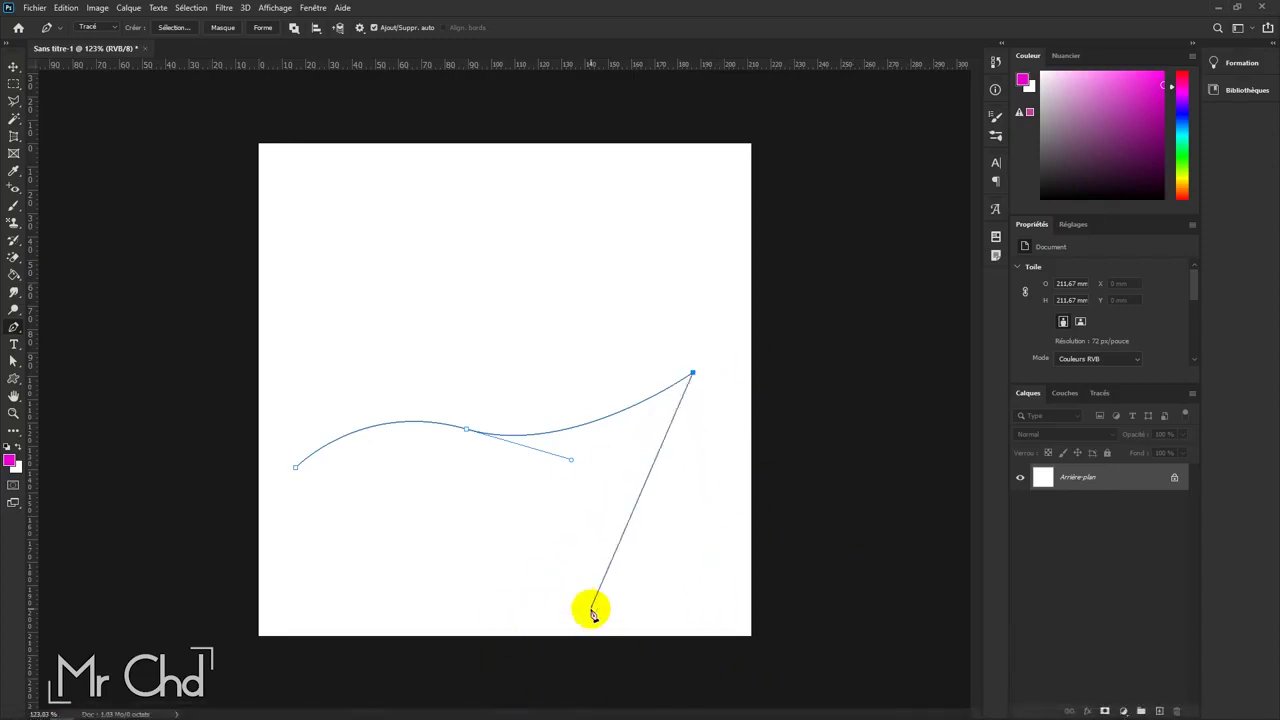
key("Escape")
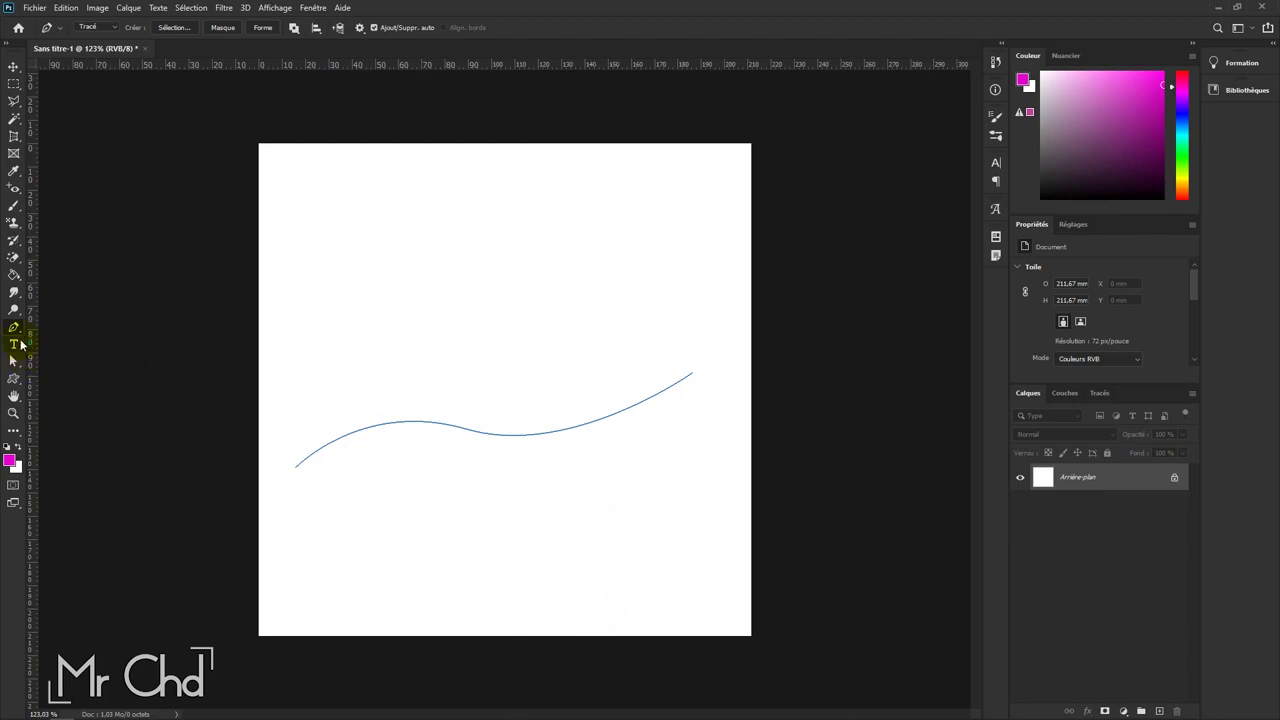
left_click(15, 344)
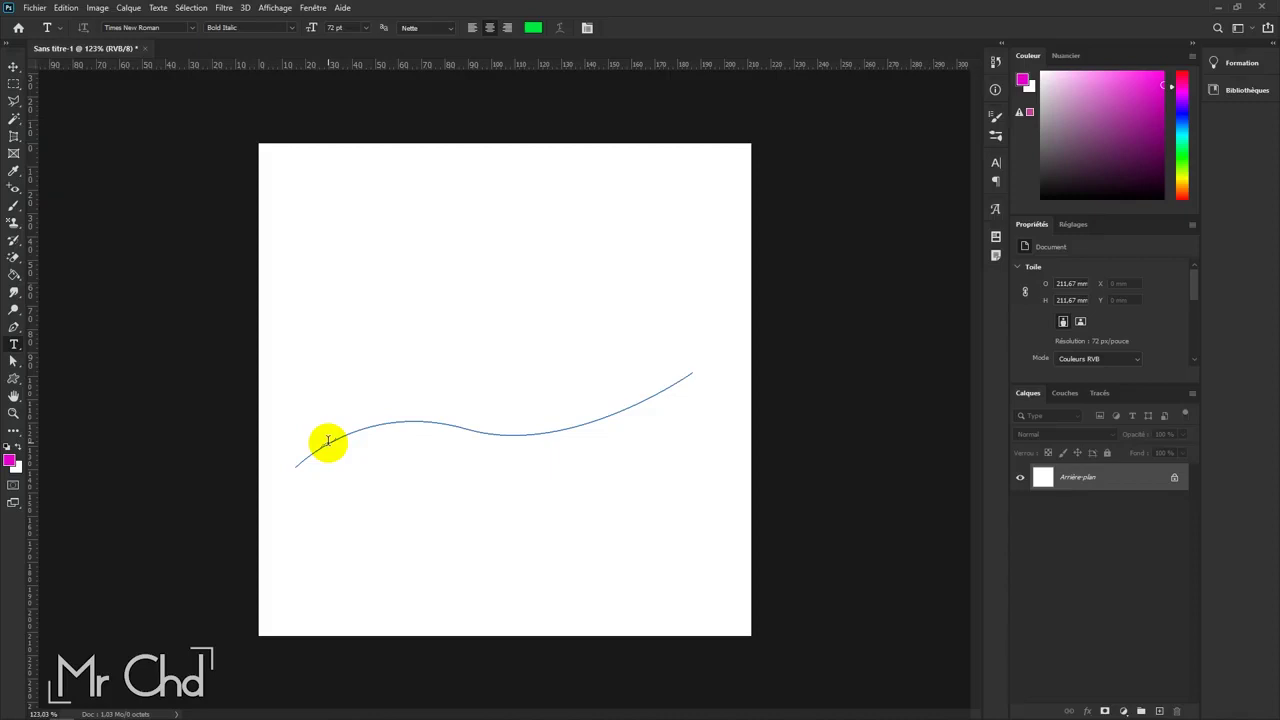
Step: Type 'ezr' along the curved path and set it to 10 pt
left_click(327, 441)
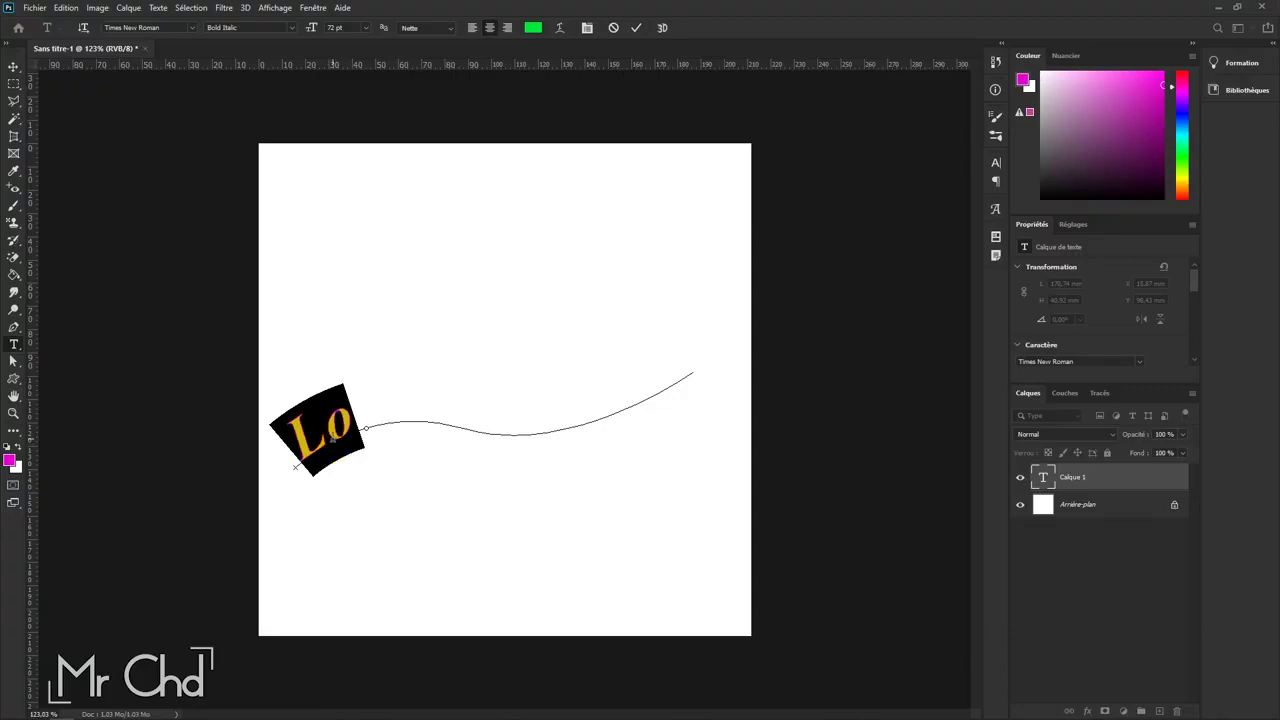
type("ezr")
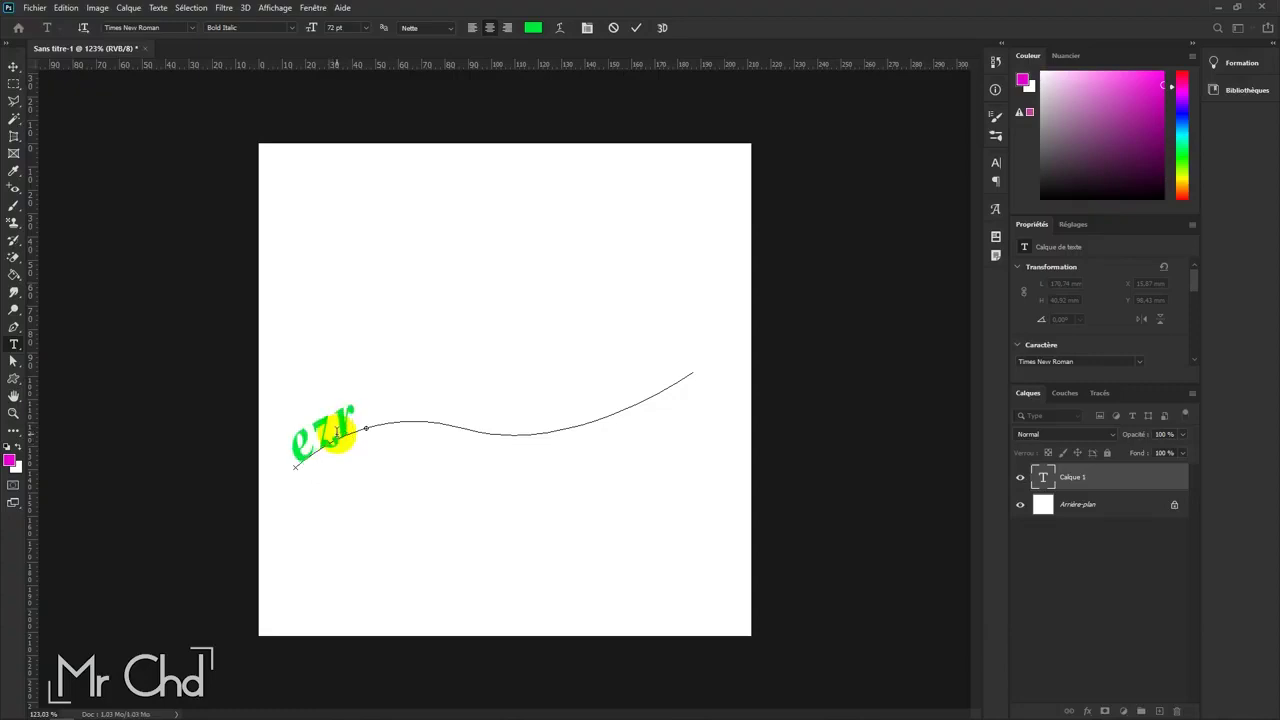
double_click(338, 440)
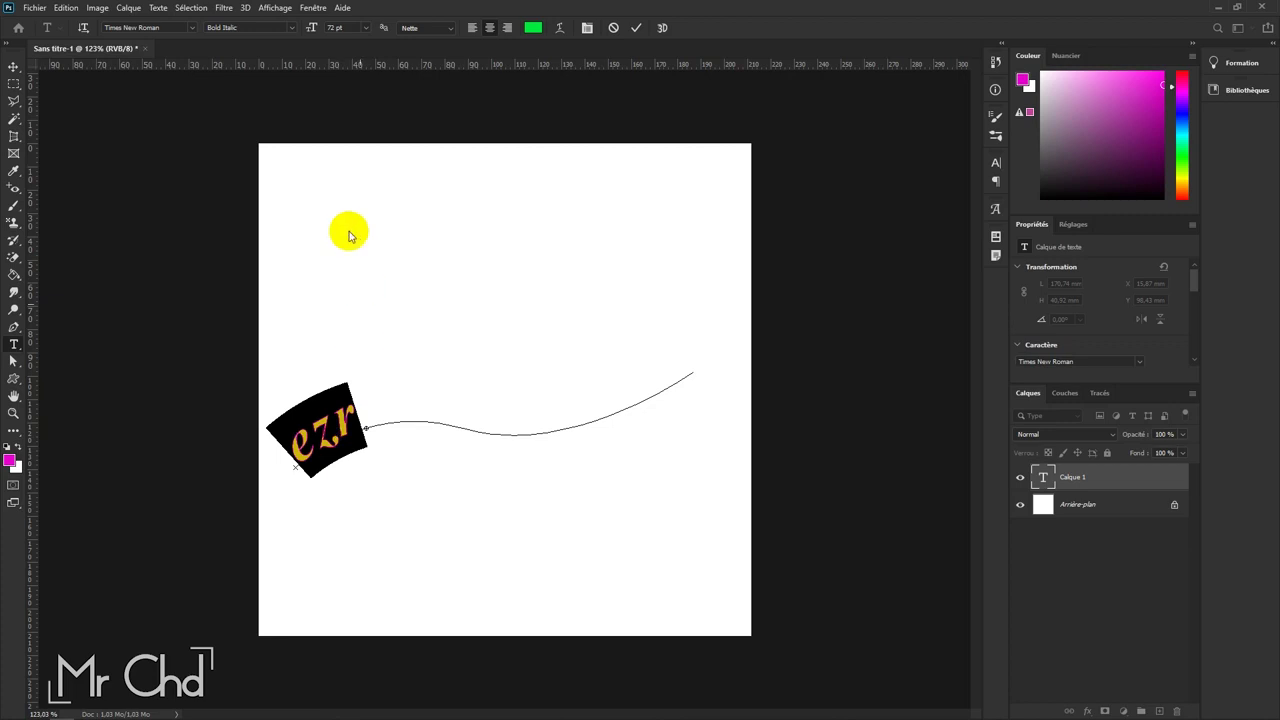
left_click(369, 27)
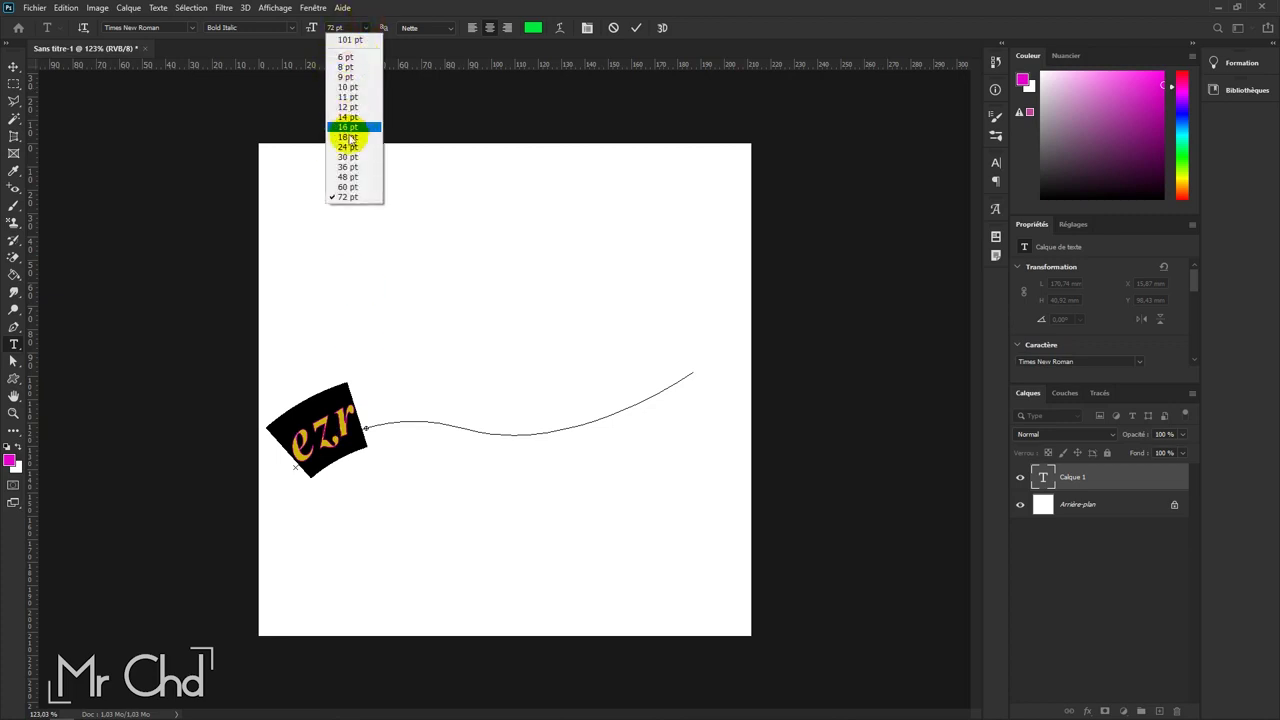
left_click(362, 87)
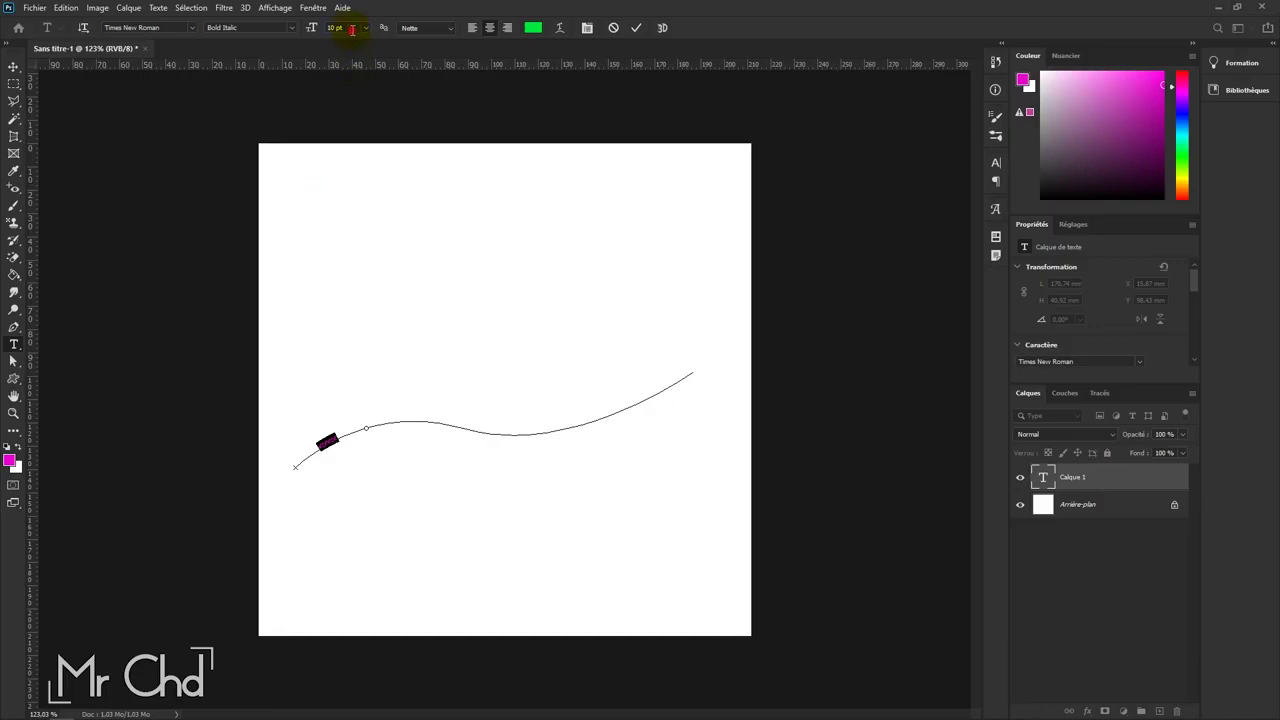
Step: Scroll the path text's font size up to 44 pt and commit it
scroll(352, 30, "up", 2)
scroll(352, 30, "up", 2)
scroll(352, 30, "up", 2)
scroll(352, 30, "up", 3)
scroll(352, 30, "up", 2)
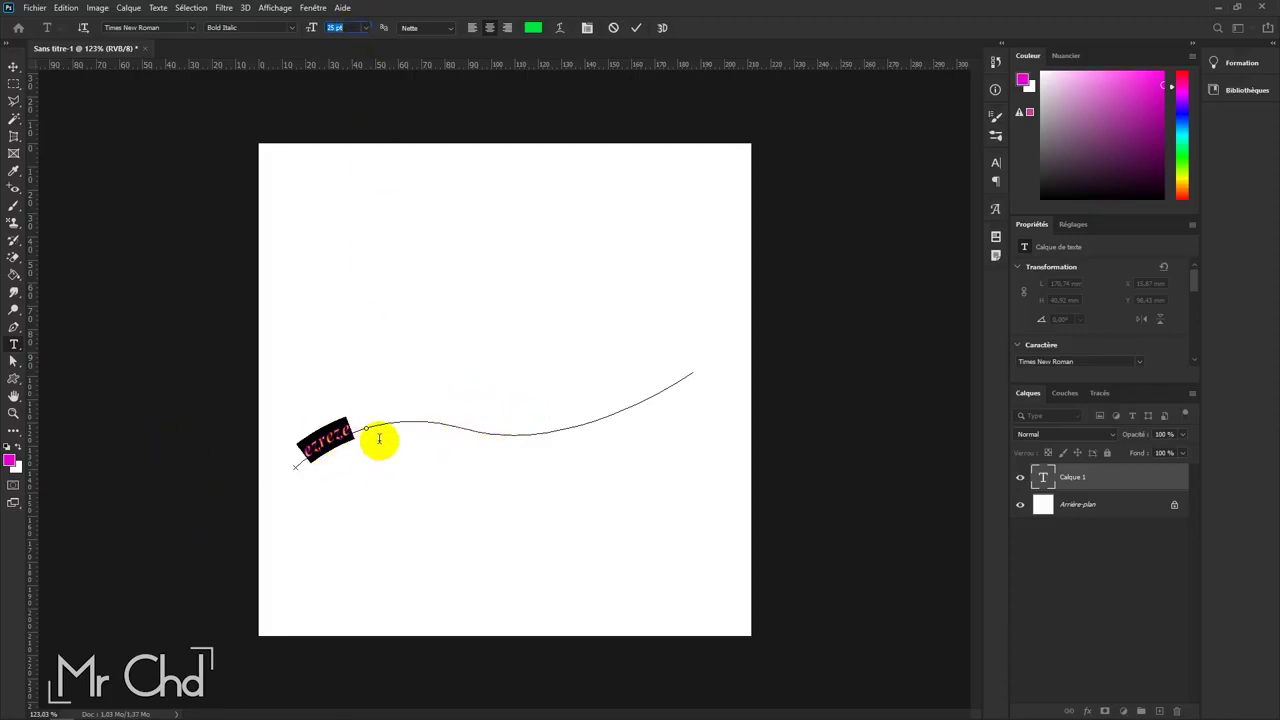
left_click(345, 28)
scroll(345, 28, "up", 2)
scroll(345, 28, "up", 3)
scroll(345, 28, "up", 3)
scroll(345, 28, "up", 3)
scroll(345, 28, "up", 1)
scroll(345, 28, "up", 1)
scroll(344, 28, "up", 2)
scroll(342, 28, "up", 1)
scroll(342, 28, "up", 1)
scroll(342, 28, "up", 1)
scroll(342, 28, "up", 1)
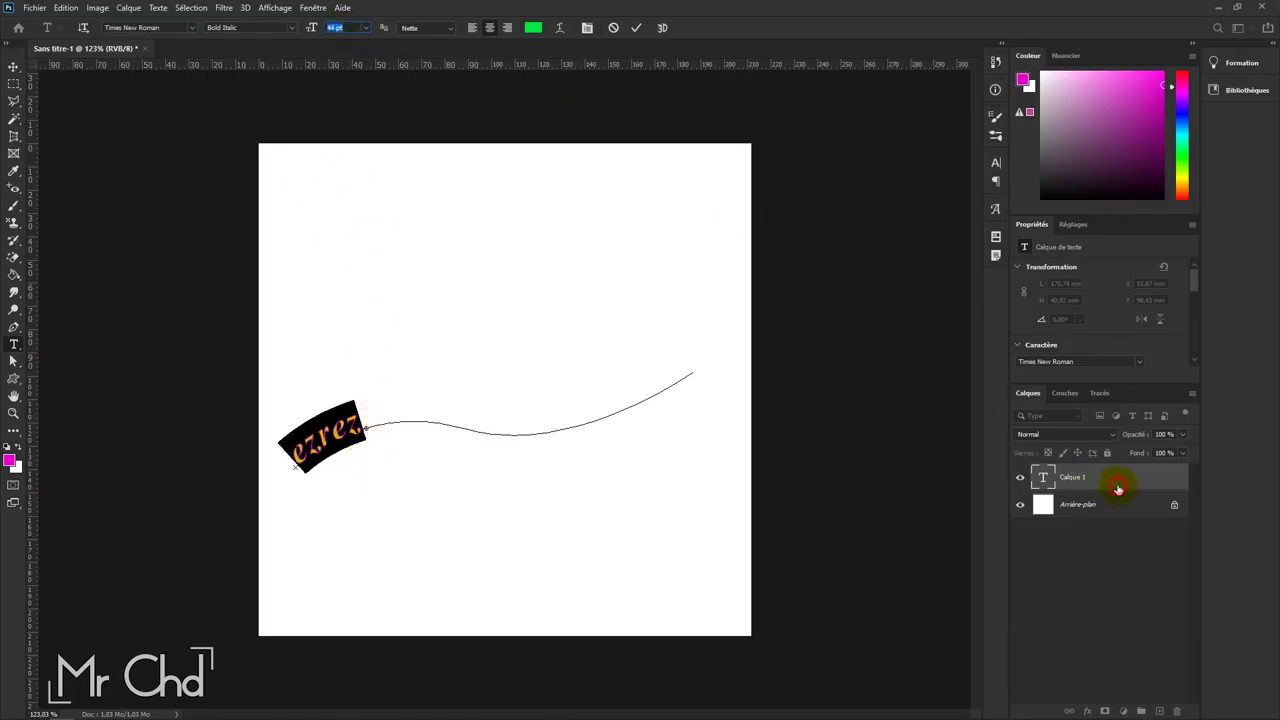
left_click(1120, 489)
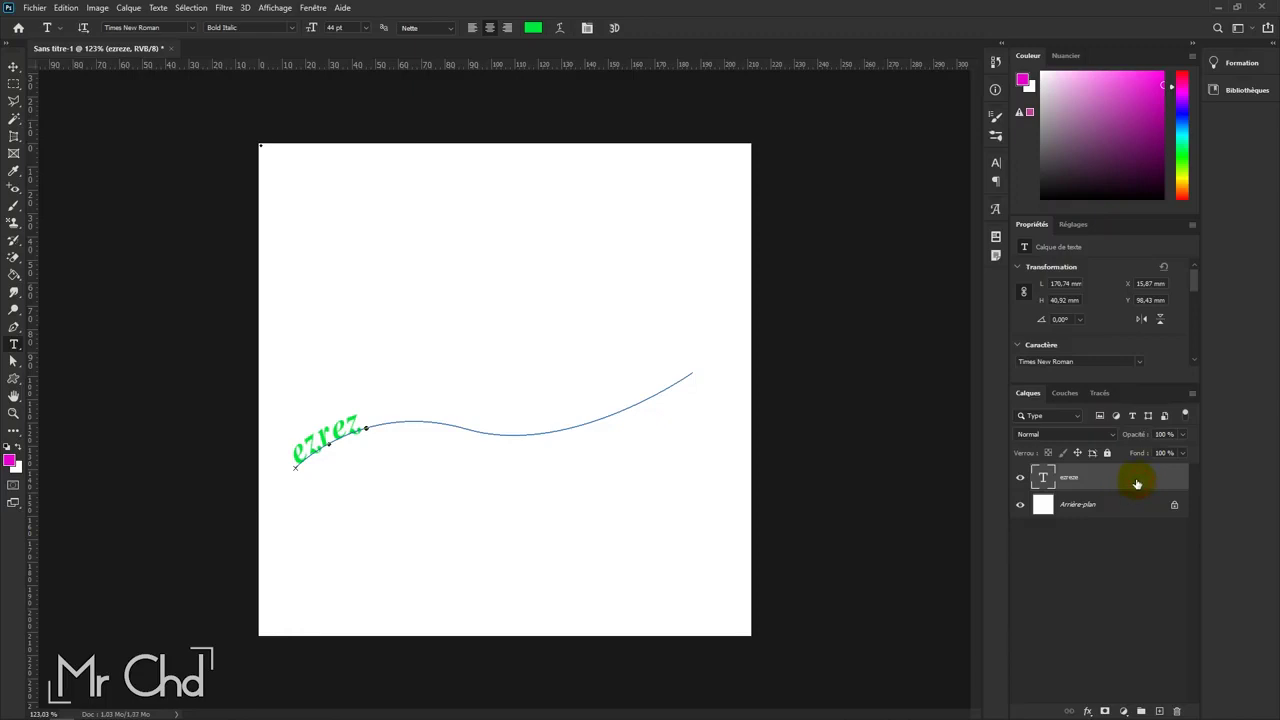
Step: Trash the curved text layer and reactivate the saved Work Path
left_click_drag(1137, 484, 1176, 711)
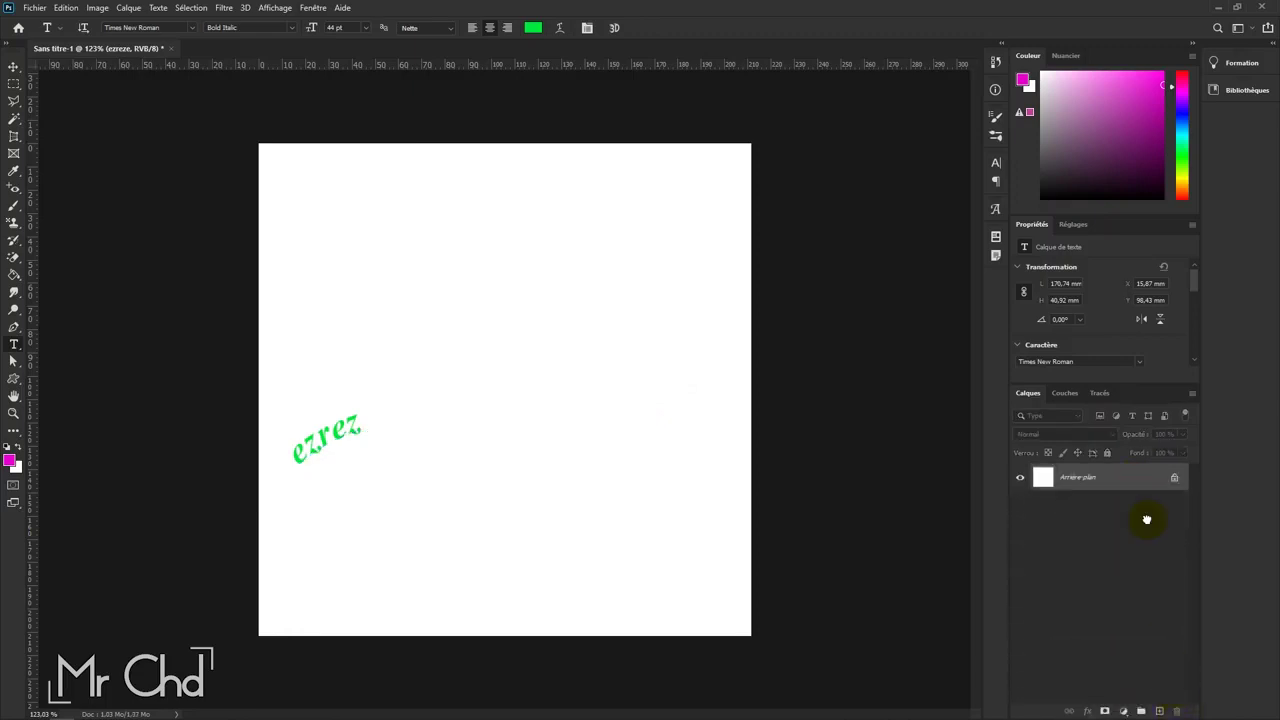
left_click(1100, 393)
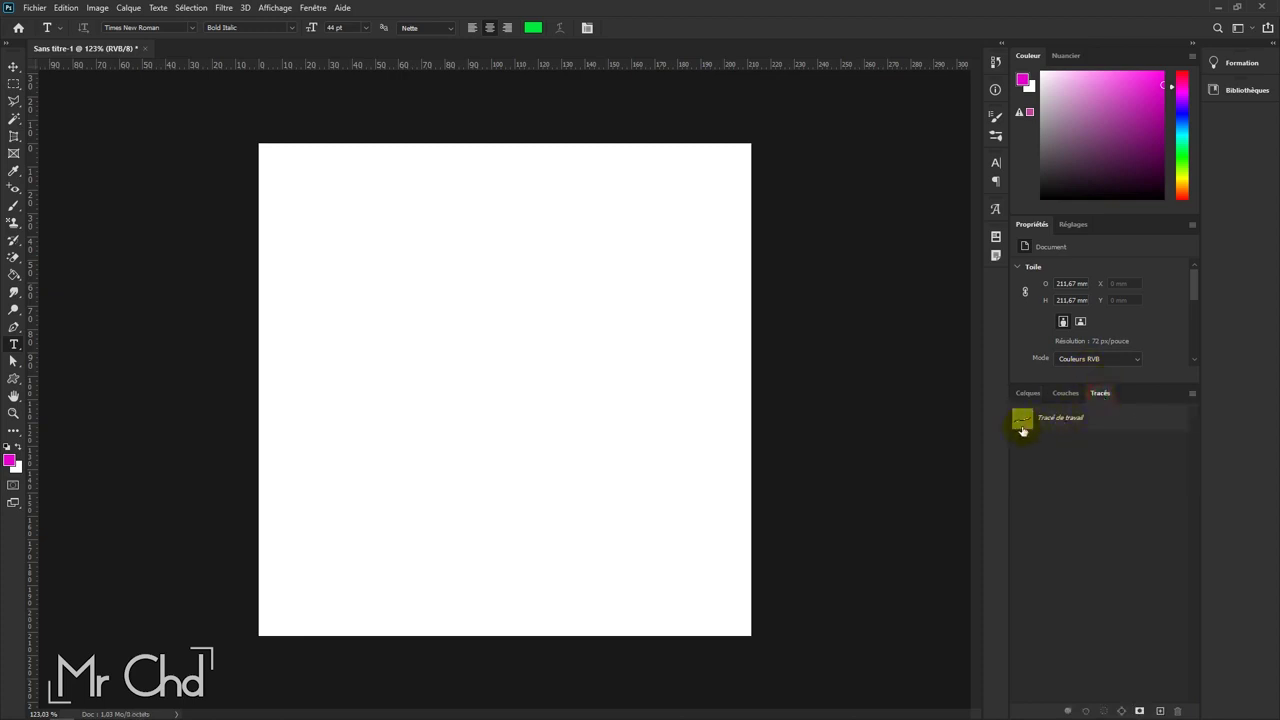
left_click(1022, 430)
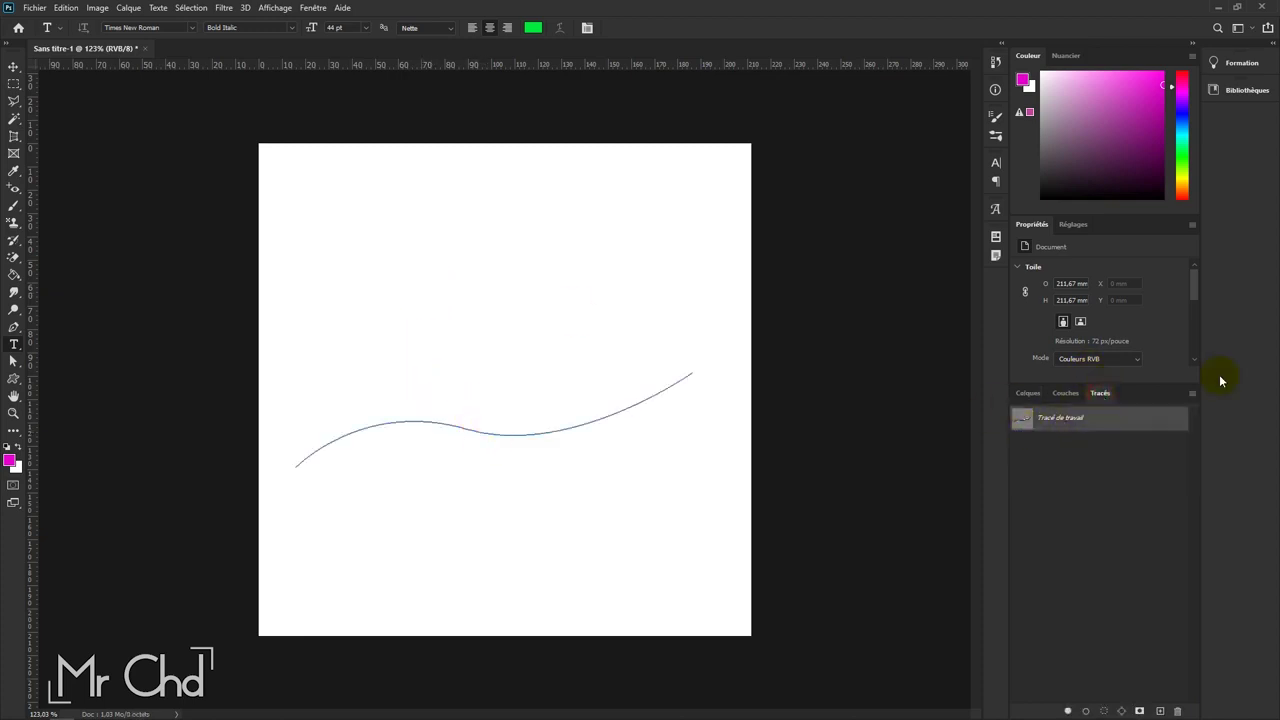
left_click(1028, 393)
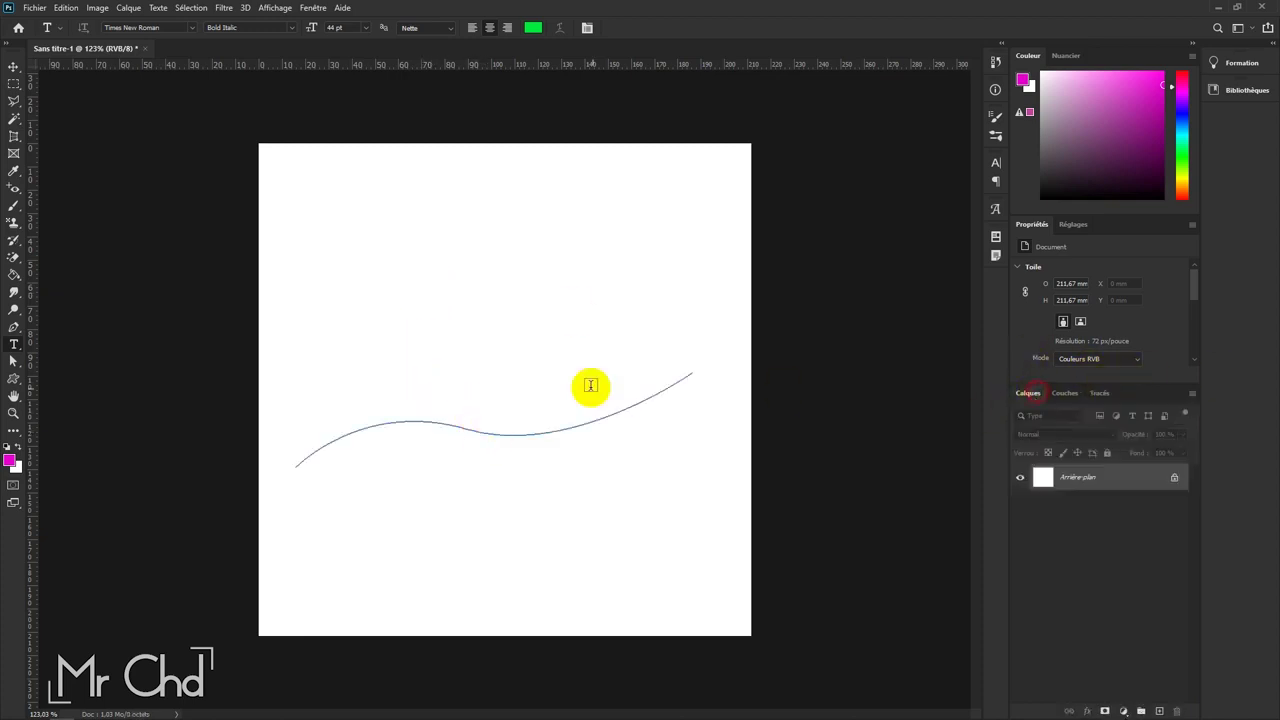
Step: Set Lorem ipsum placeholder text along the curve, commit it, then delete the layer
left_click(479, 433)
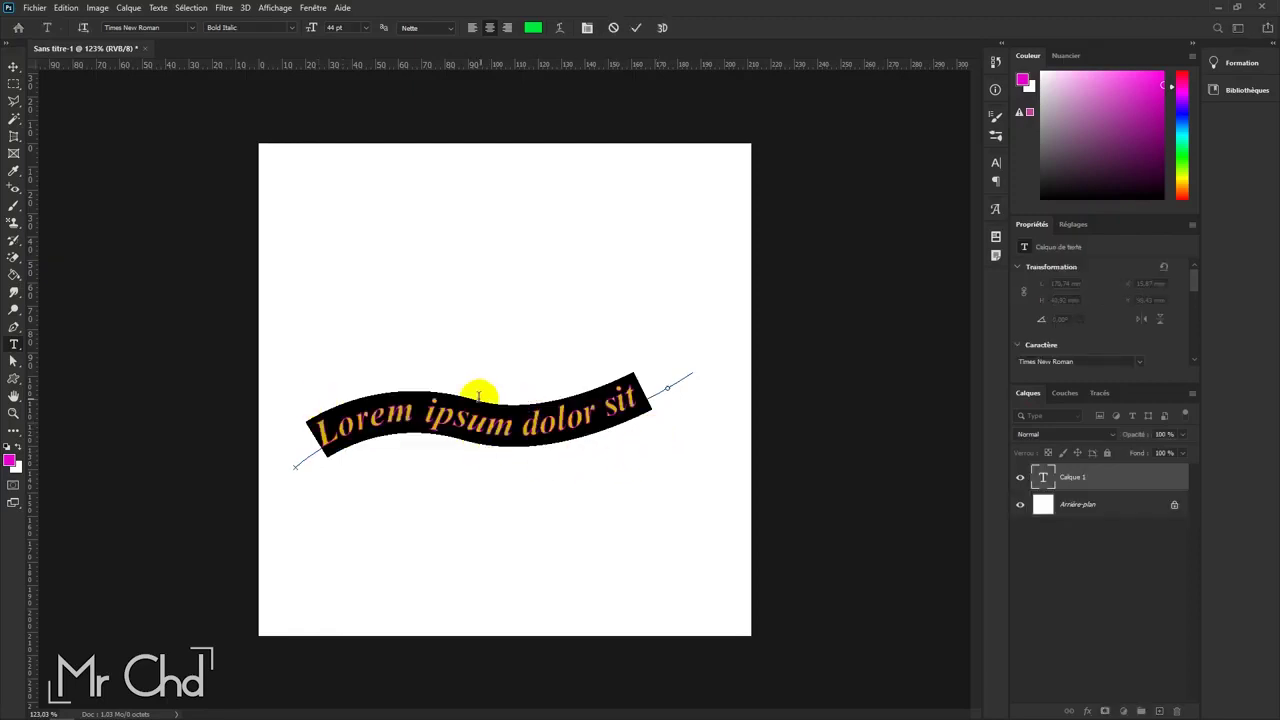
left_click(1123, 488)
left_click(361, 391)
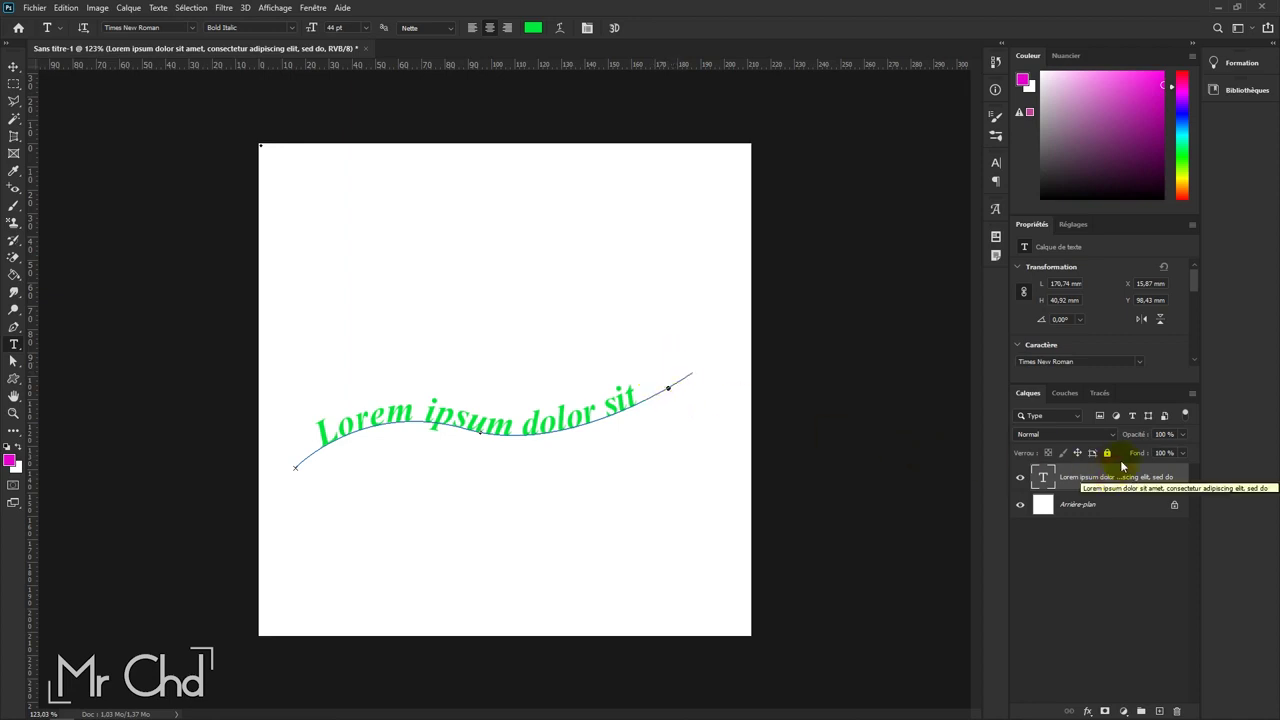
left_click(13, 67)
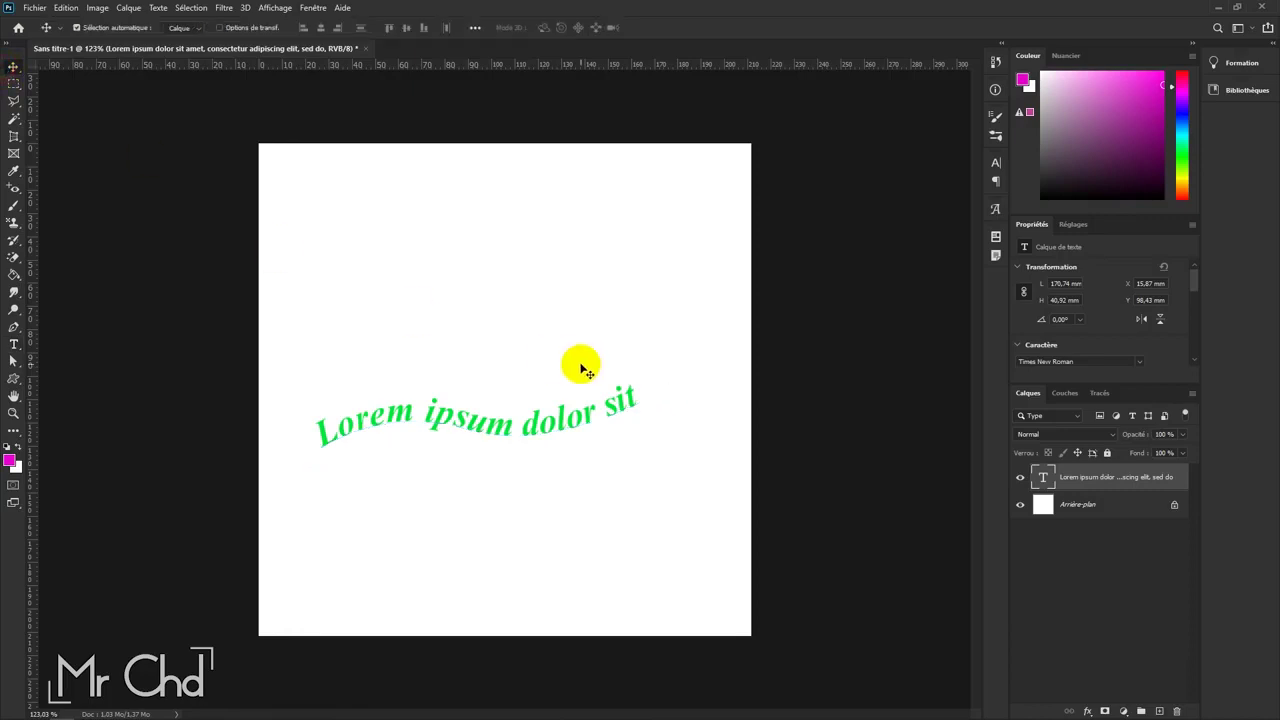
key("Delete")
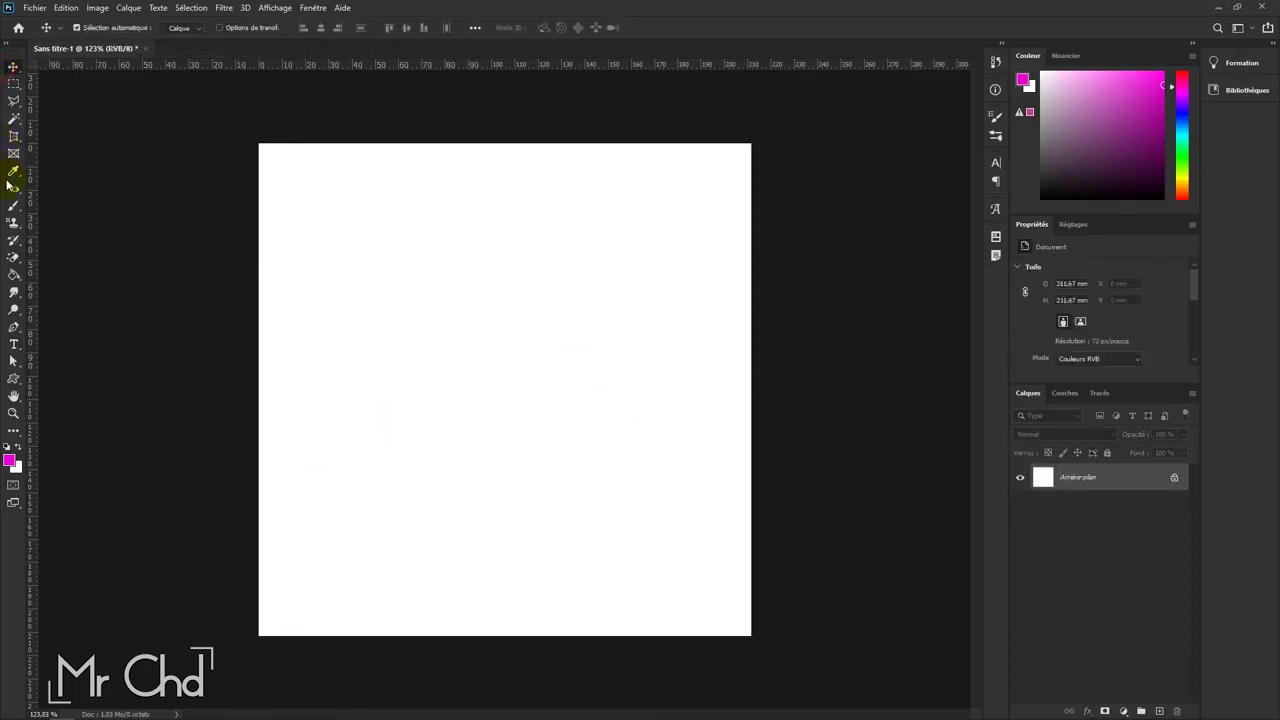
Step: Draw a pentagon path from five Pen anchors, closing it on the first point
left_click(13, 330)
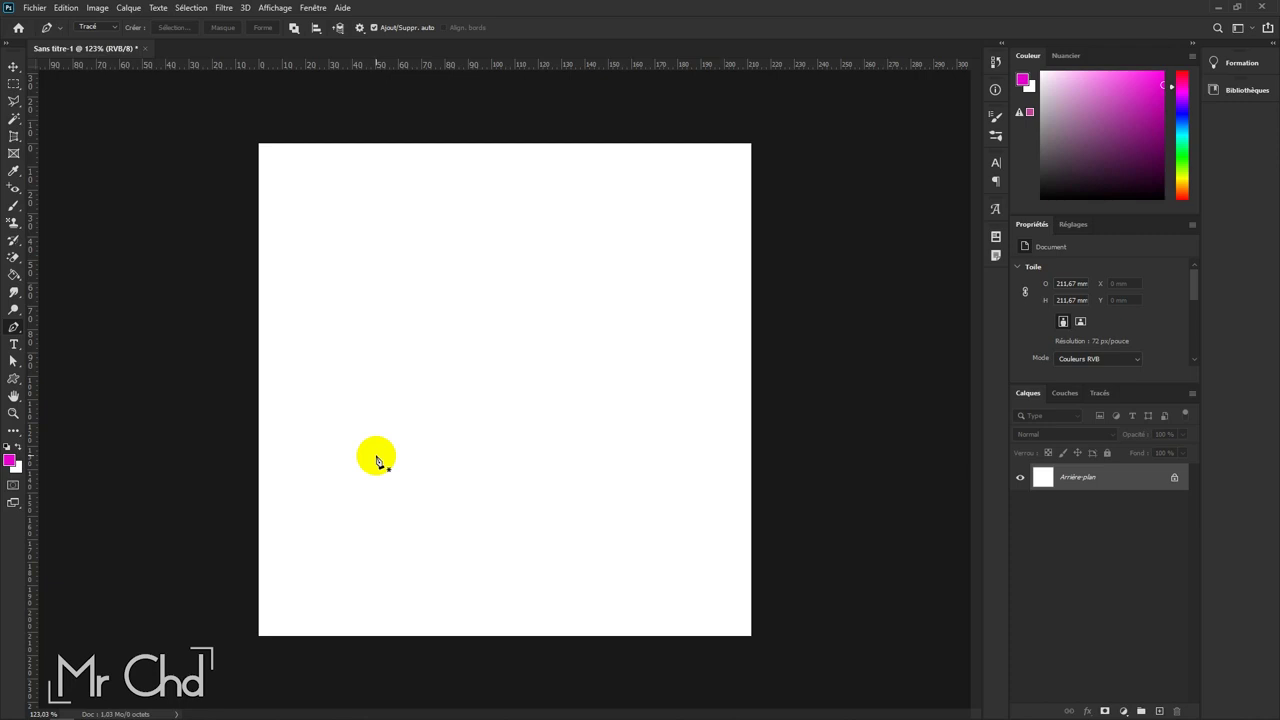
left_click(376, 456)
left_click(324, 252)
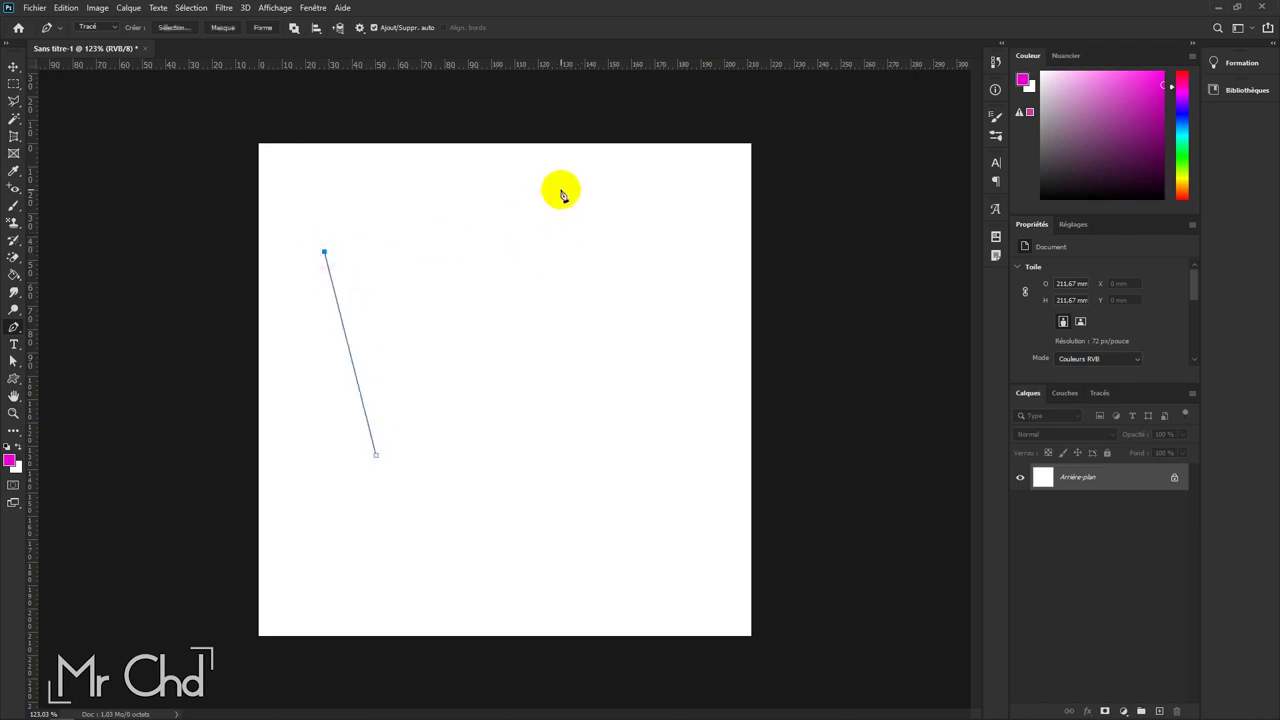
left_click(502, 175)
left_click(610, 272)
left_click(555, 471)
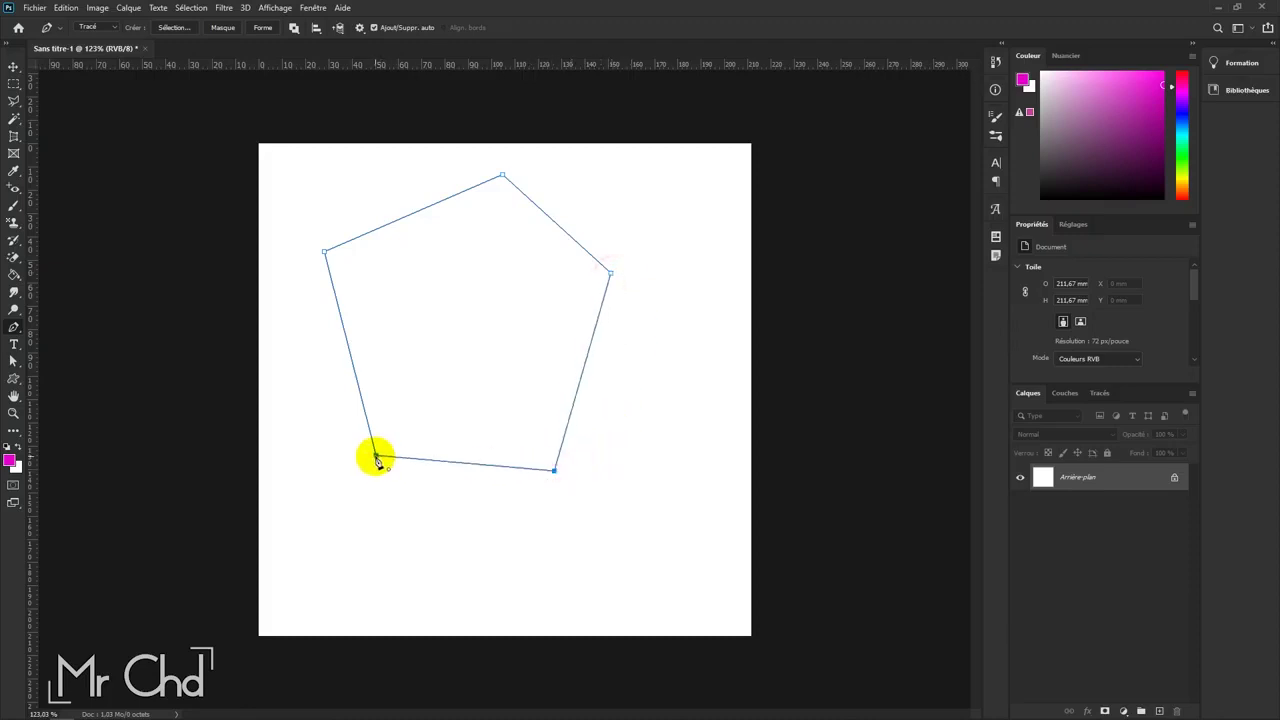
left_click(376, 459)
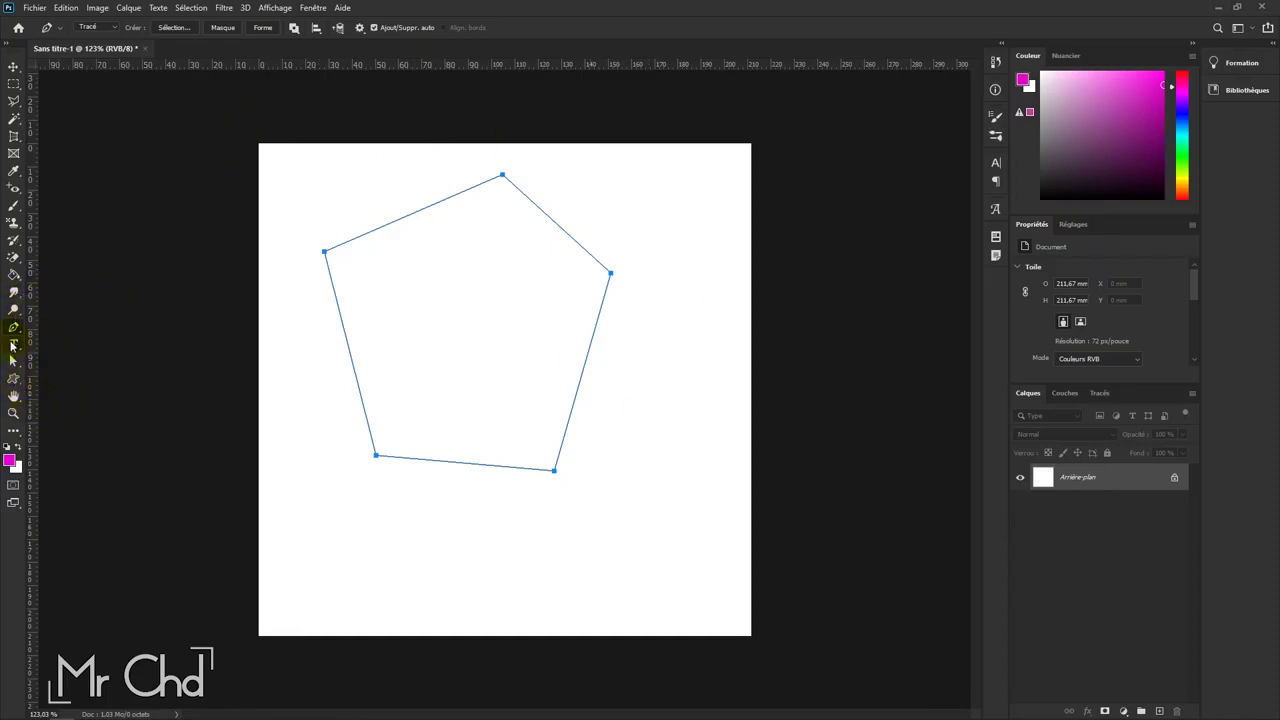
left_click(13, 344)
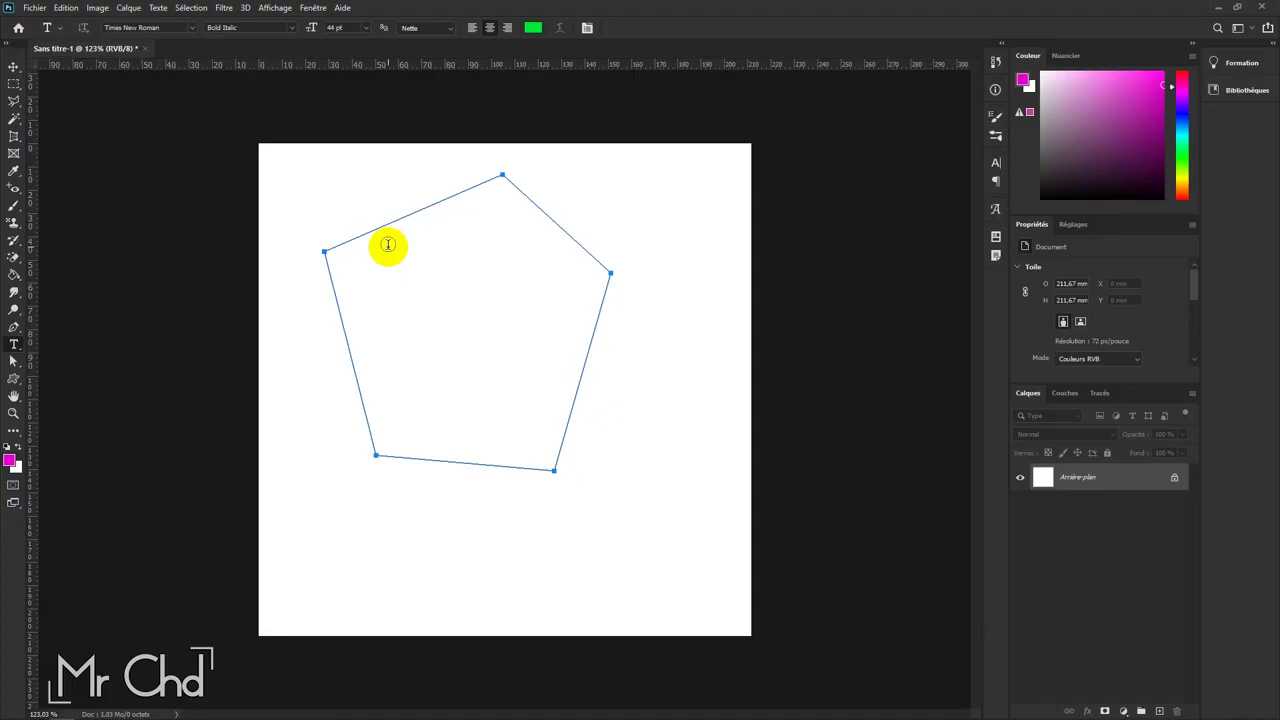
Step: Fill the pentagon with Lorem ipsum text at 25 pt, commit it and nudge it up-right
left_click(388, 244)
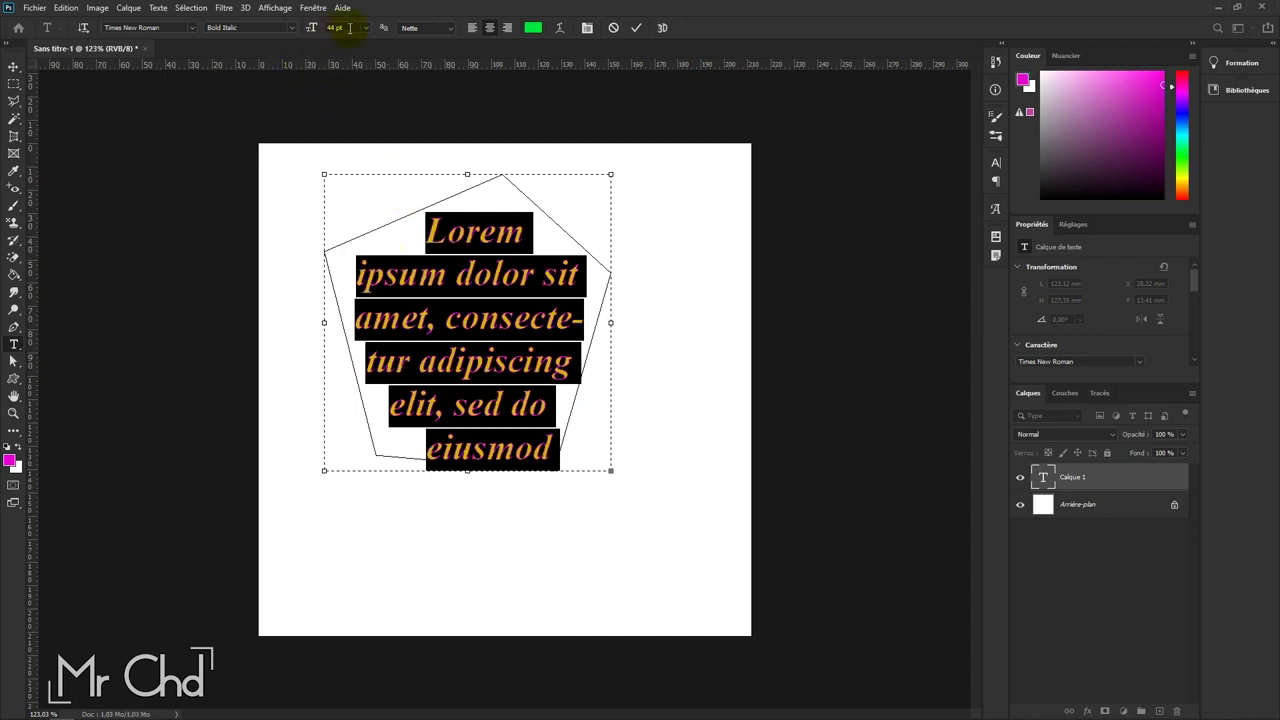
scroll(345, 27, "down", 3)
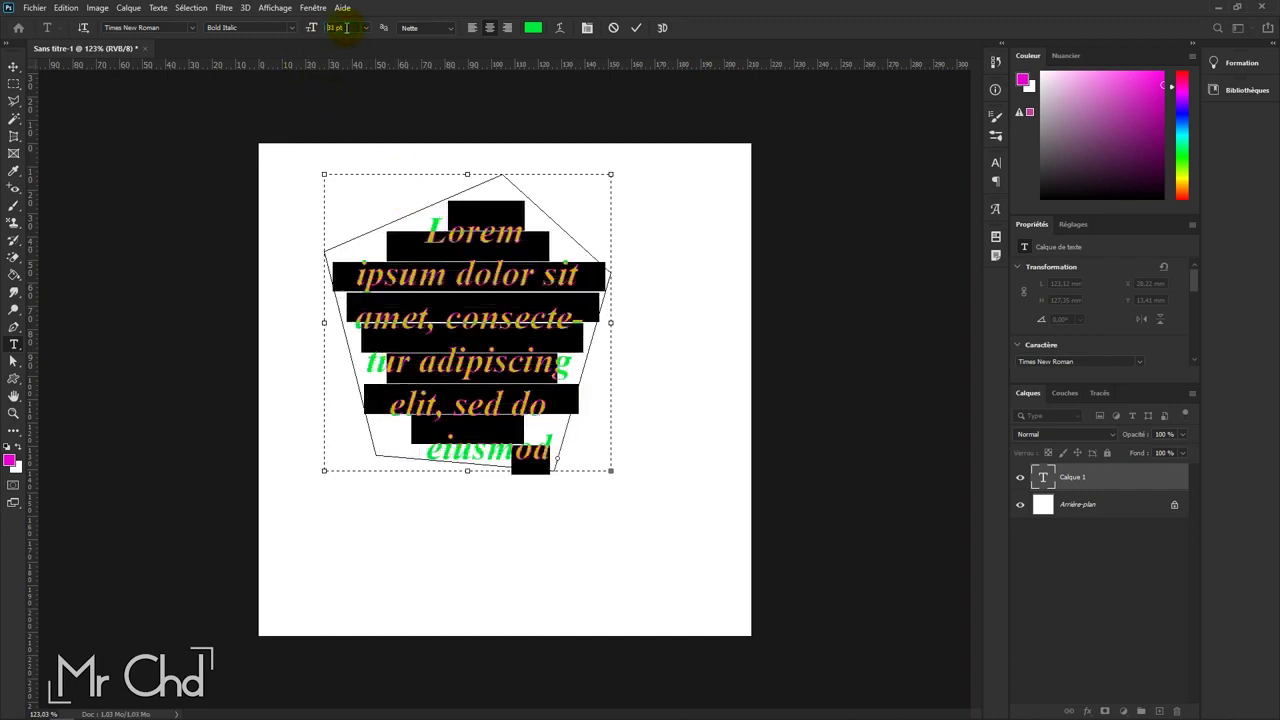
scroll(343, 27, "down", 2)
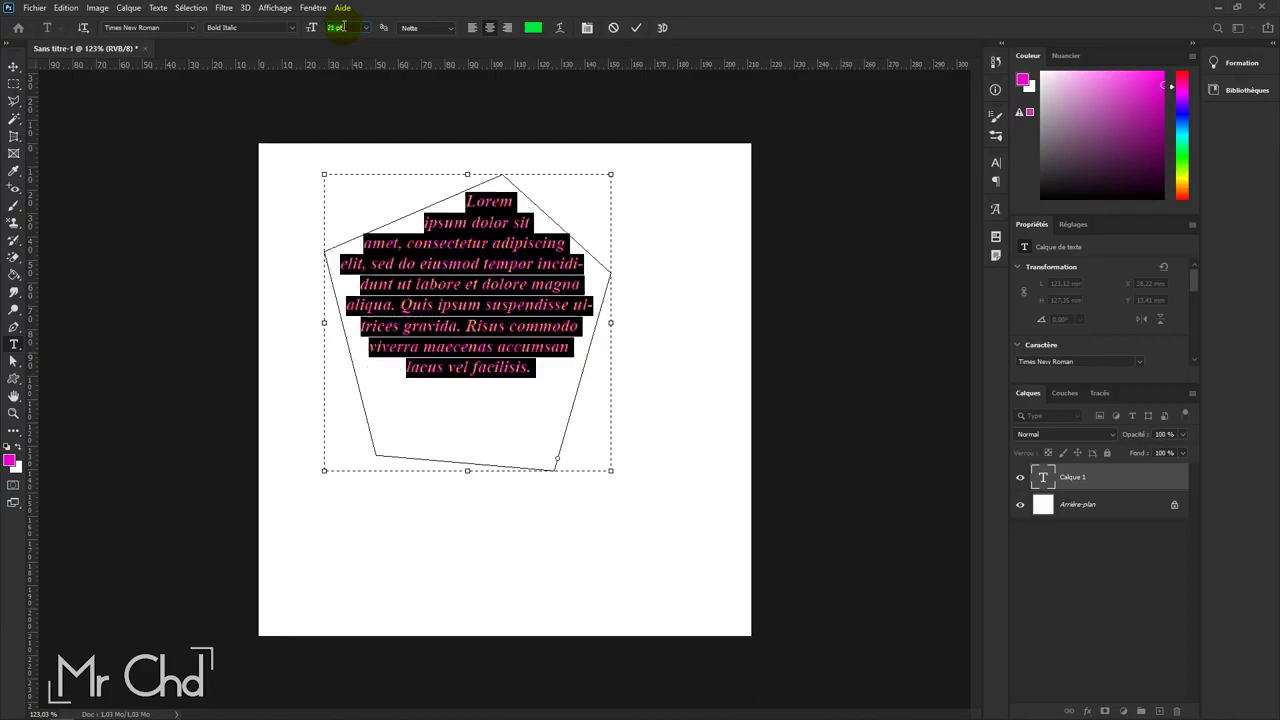
scroll(343, 27, "up", 2)
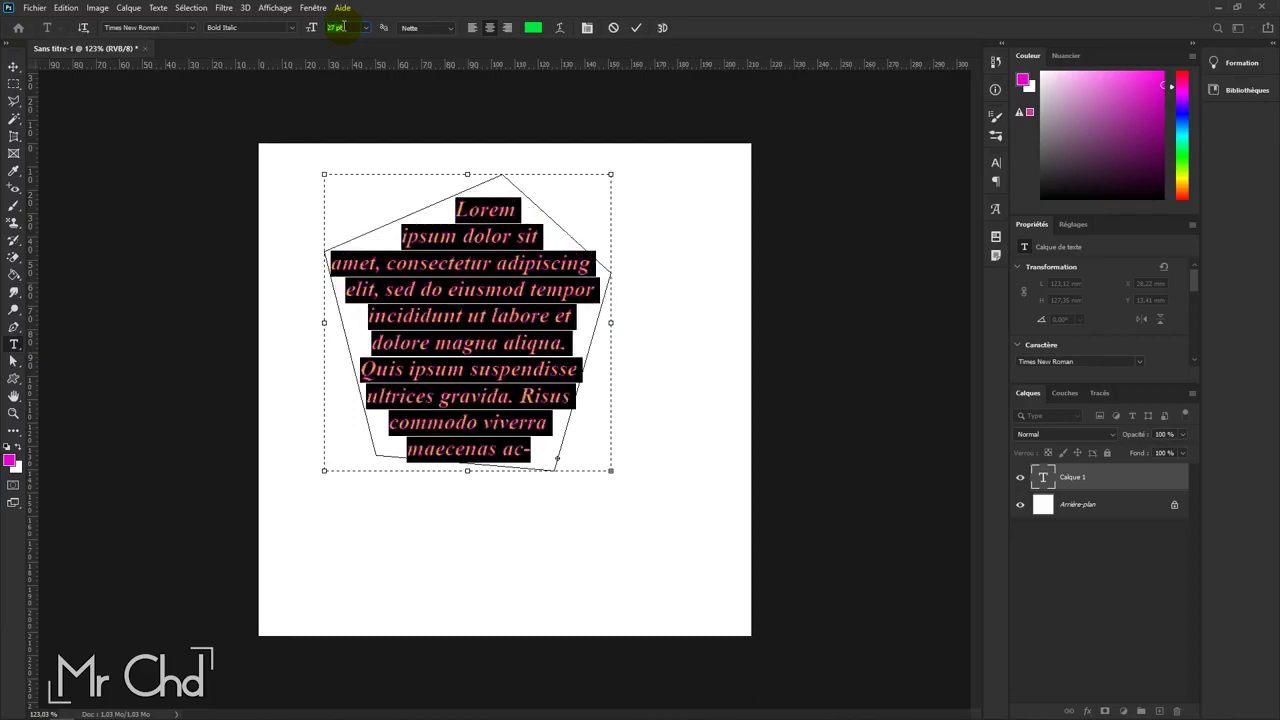
scroll(343, 27, "down", 2)
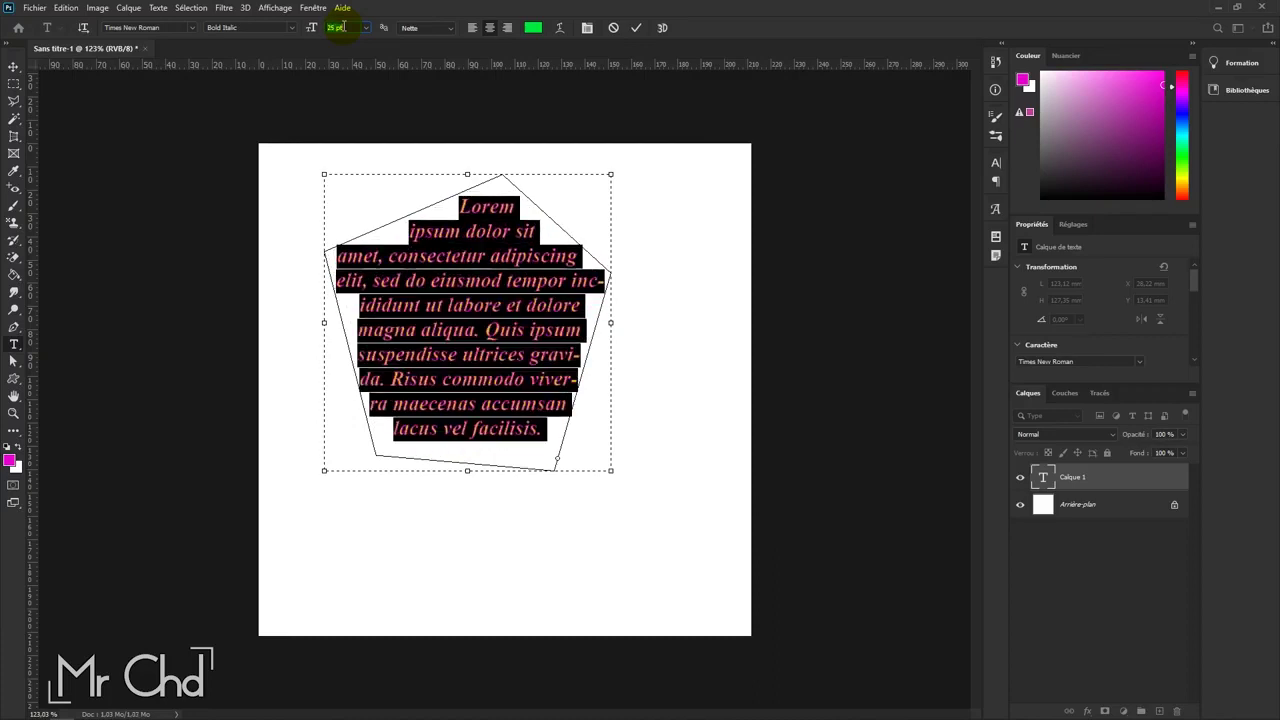
left_click(14, 66)
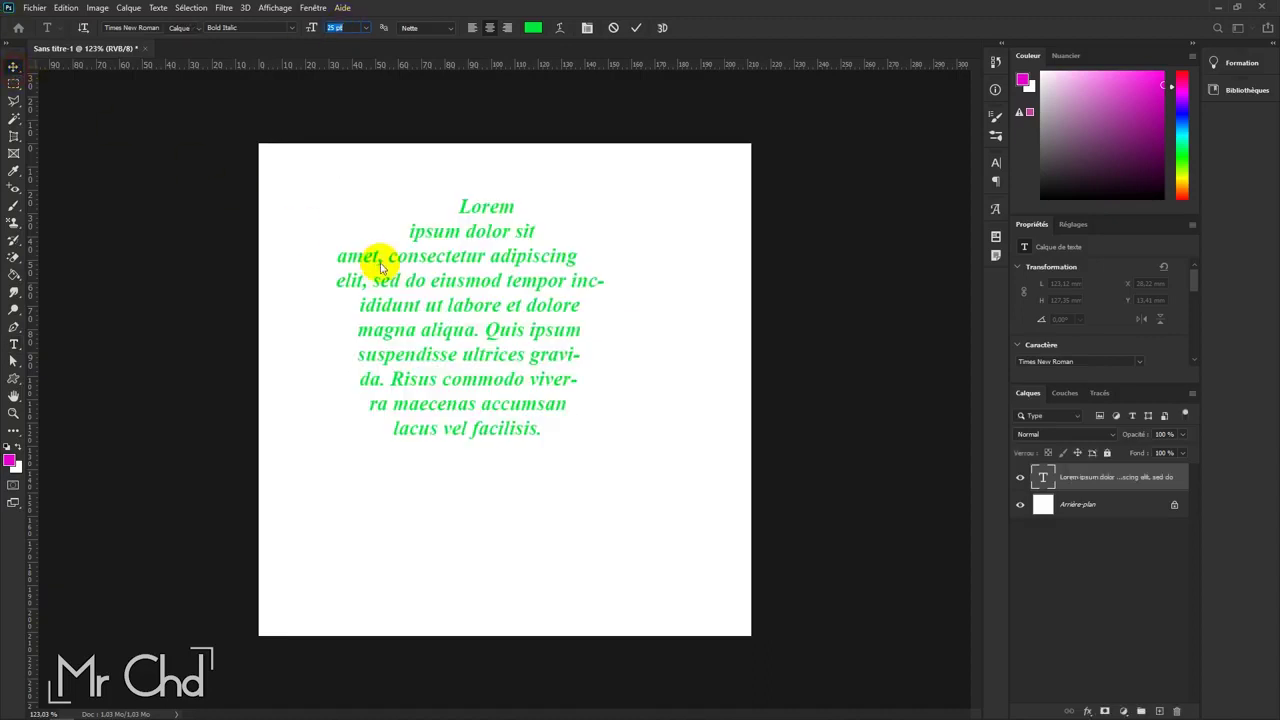
left_click_drag(479, 281, 513, 268)
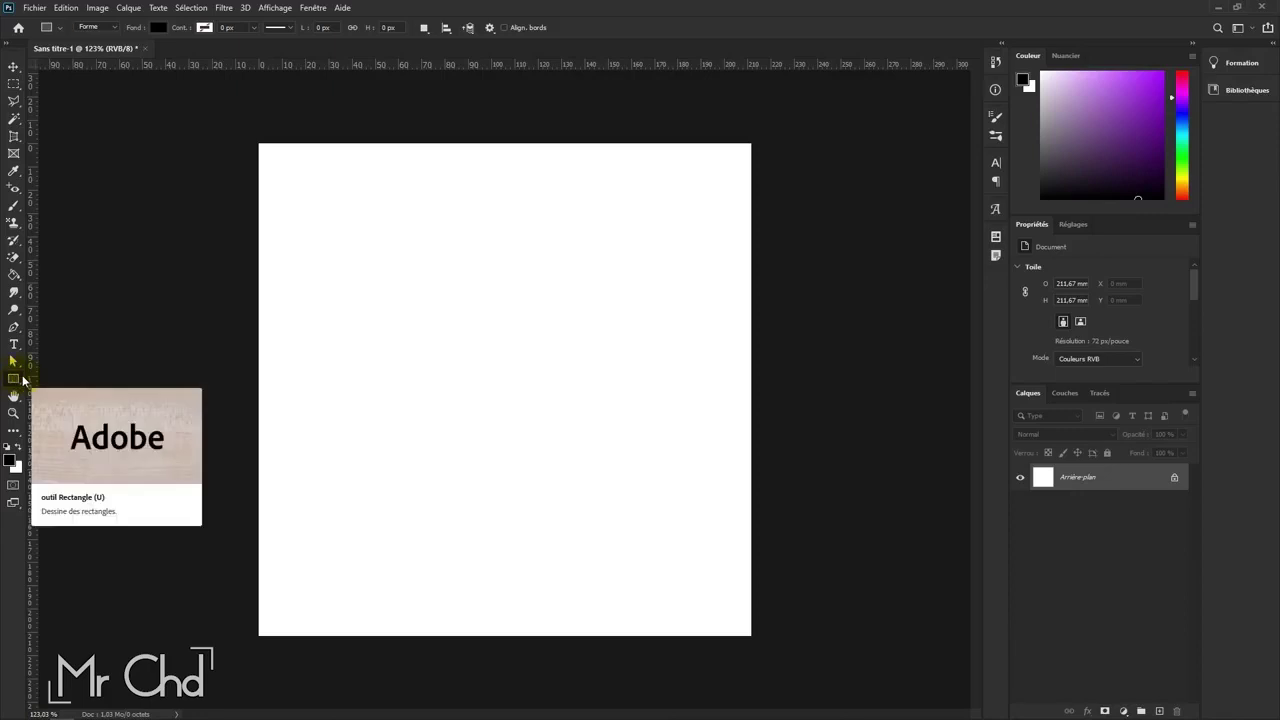
right_click(22, 380)
left_click(69, 329)
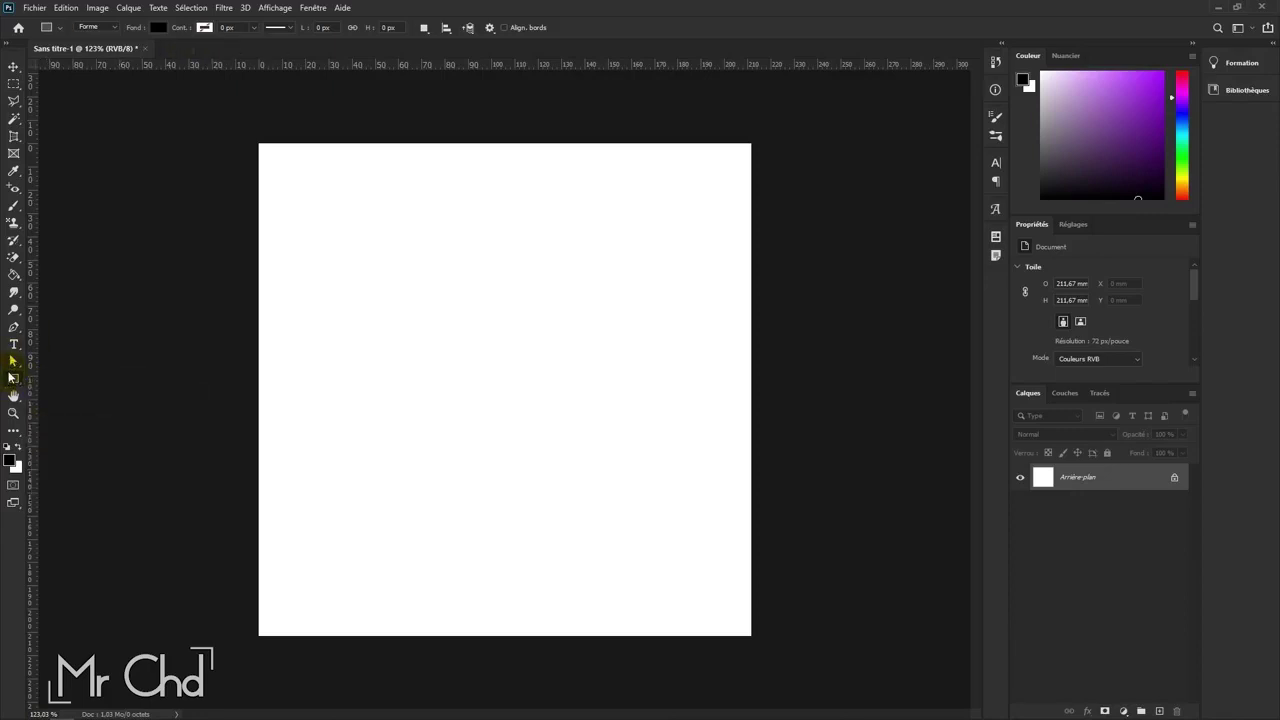
right_click(13, 380)
left_click(78, 379)
left_click(287, 34)
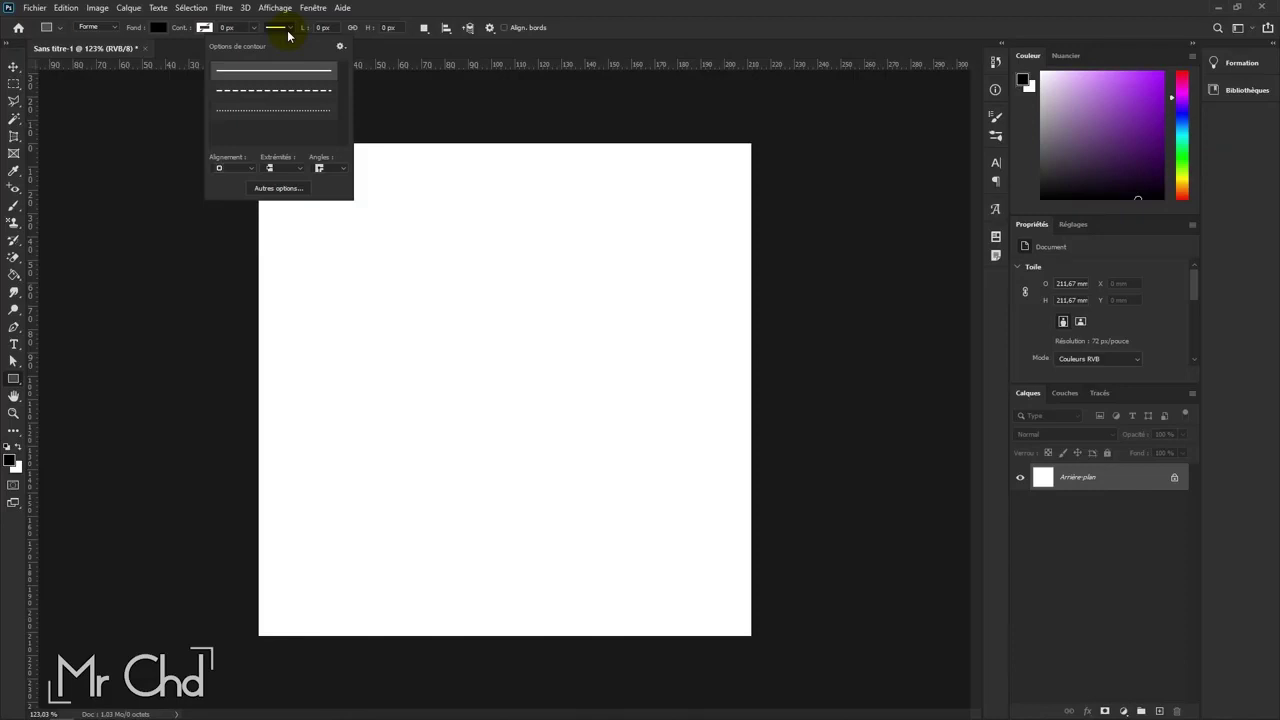
left_click(287, 34)
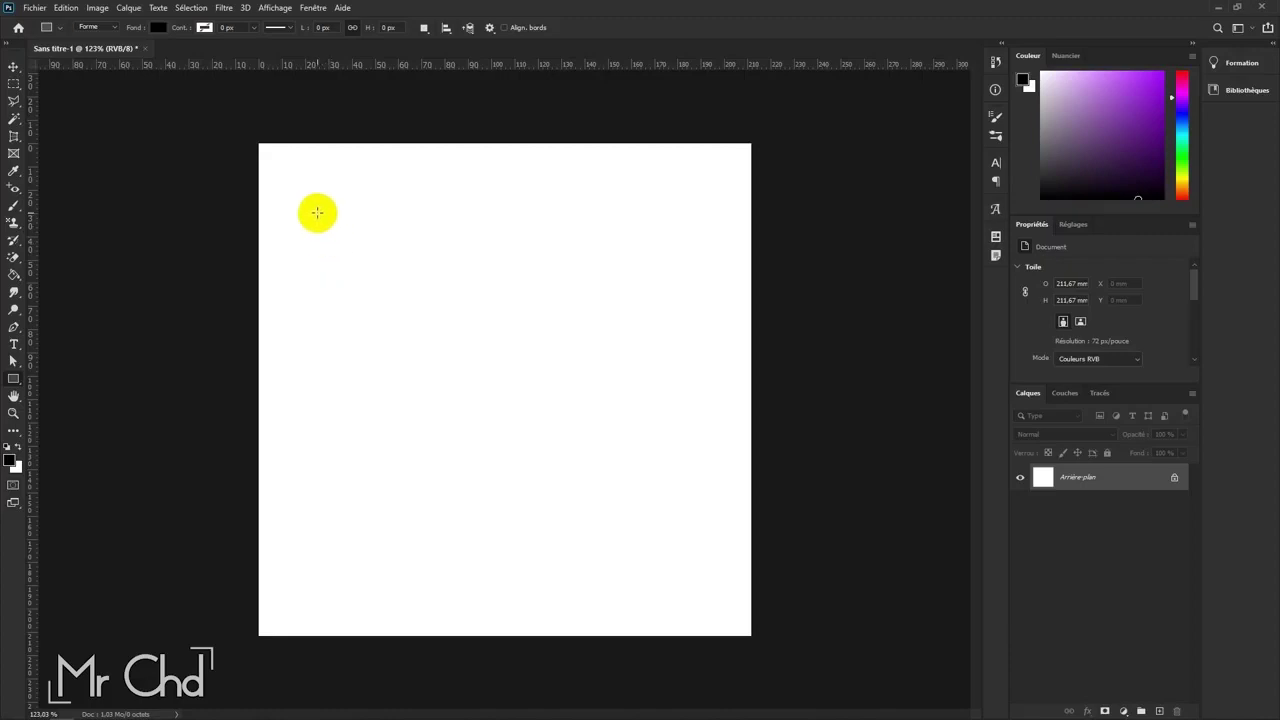
Step: Draw a black rectangle near the top of the canvas and a second below it
mouse_move(317, 212)
left_mouse_down()
mouse_move(676, 352)
mouse_move(657, 322)
mouse_move(701, 321)
left_mouse_up()
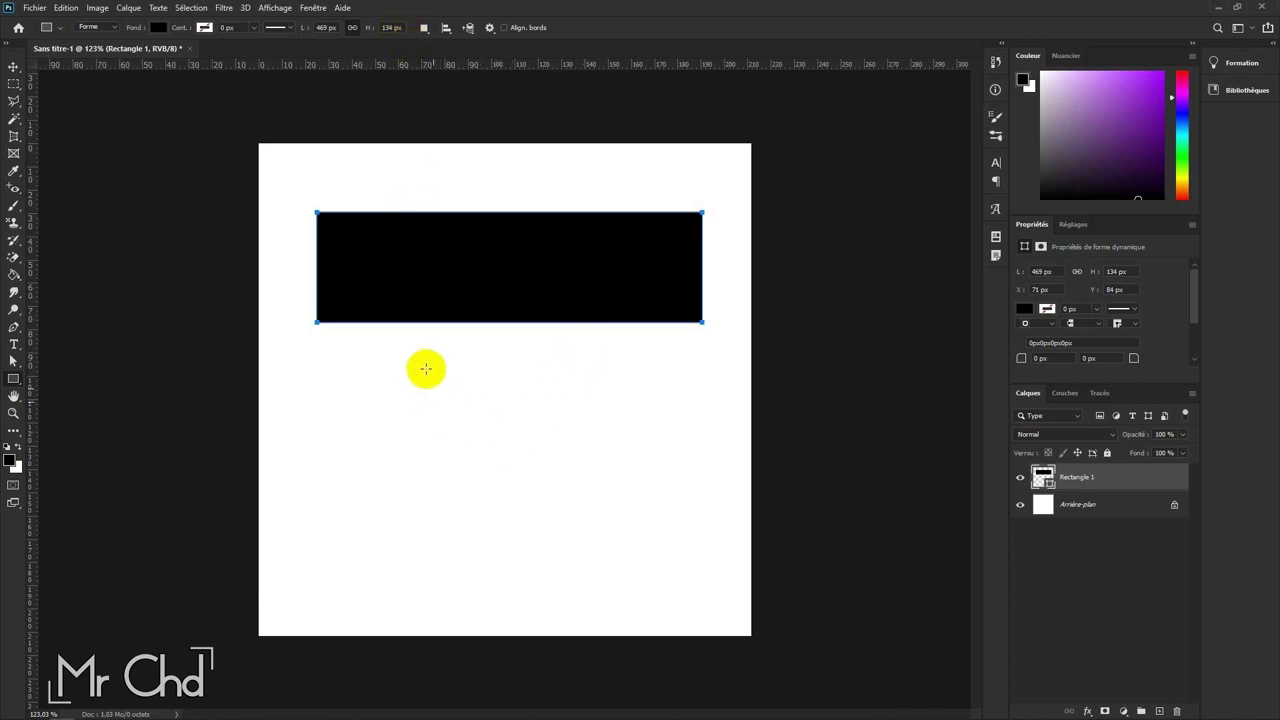
left_click_drag(411, 373, 629, 526)
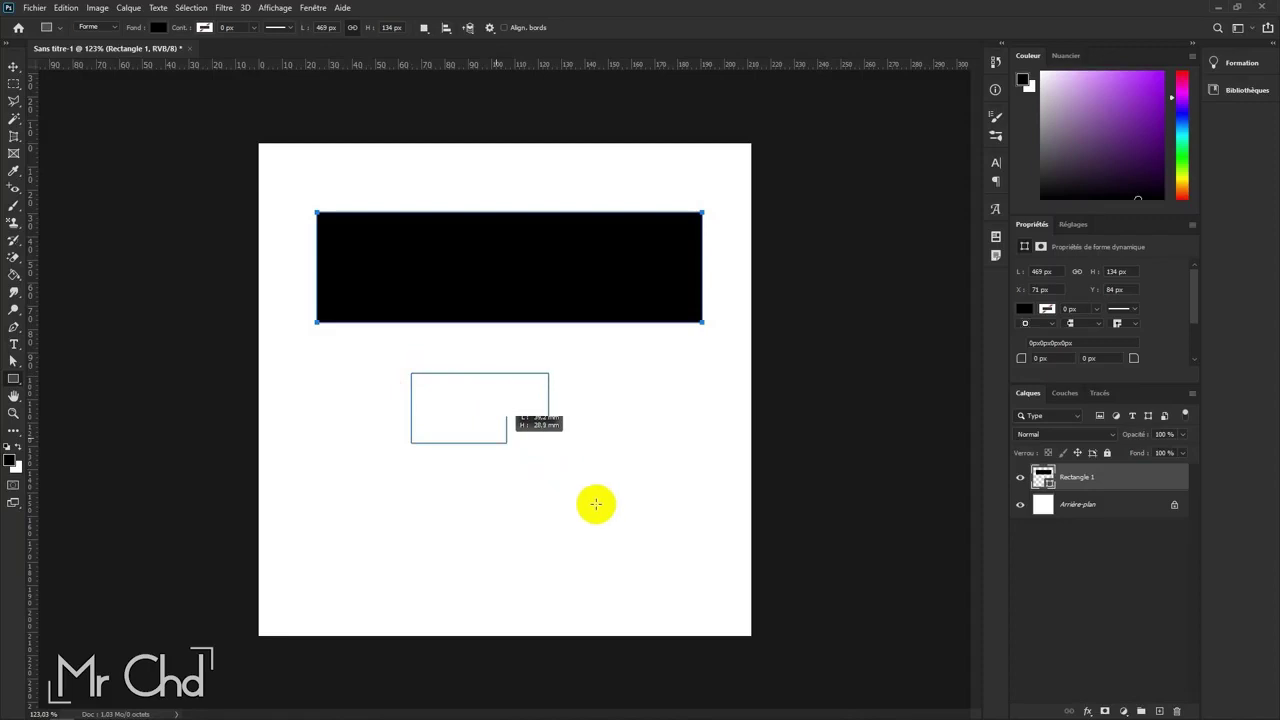
mouse_move(629, 526)
left_mouse_down()
mouse_move(600, 494)
mouse_move(631, 531)
mouse_move(600, 514)
mouse_move(646, 557)
mouse_move(649, 531)
mouse_move(677, 580)
mouse_move(229, 166)
mouse_move(651, 560)
mouse_move(576, 500)
mouse_move(600, 534)
mouse_move(564, 508)
left_mouse_up()
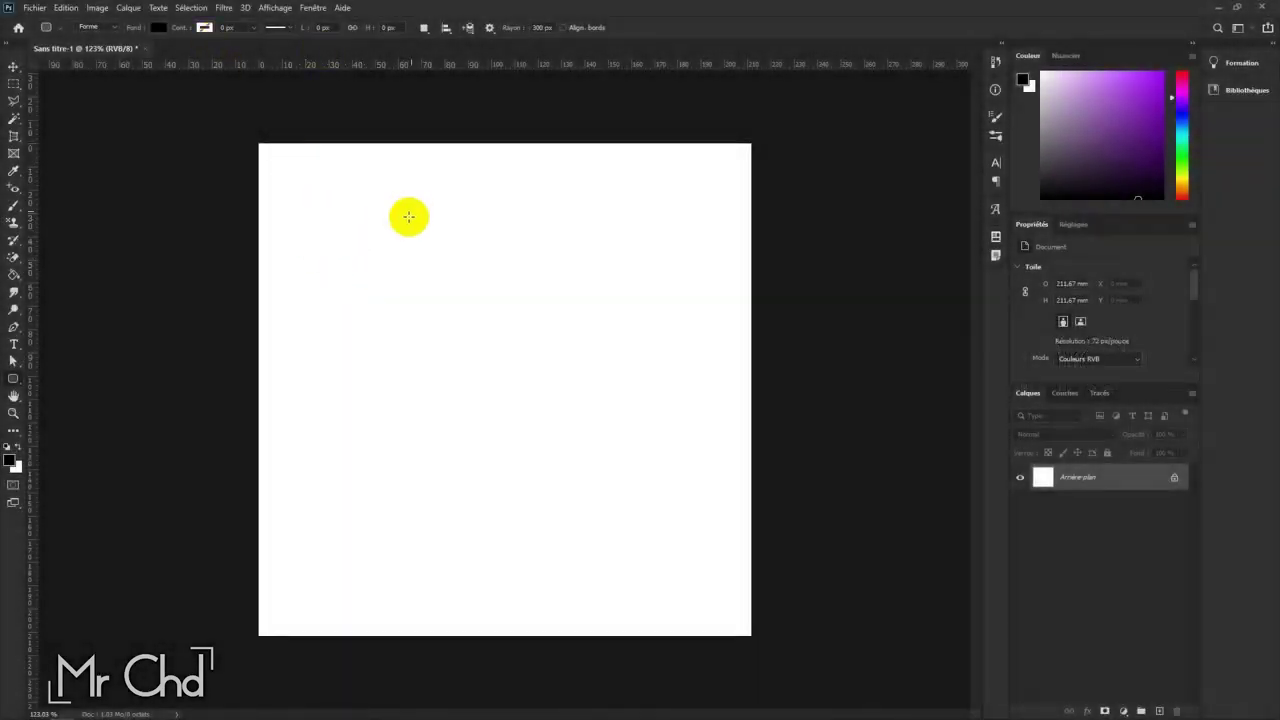
Step: Draw the top black pill rectangle, then a second one below it with 20 px corner radius
mouse_move(319, 210)
left_mouse_down()
mouse_move(708, 360)
mouse_move(629, 346)
mouse_move(697, 351)
mouse_move(631, 340)
mouse_move(666, 343)
left_mouse_up()
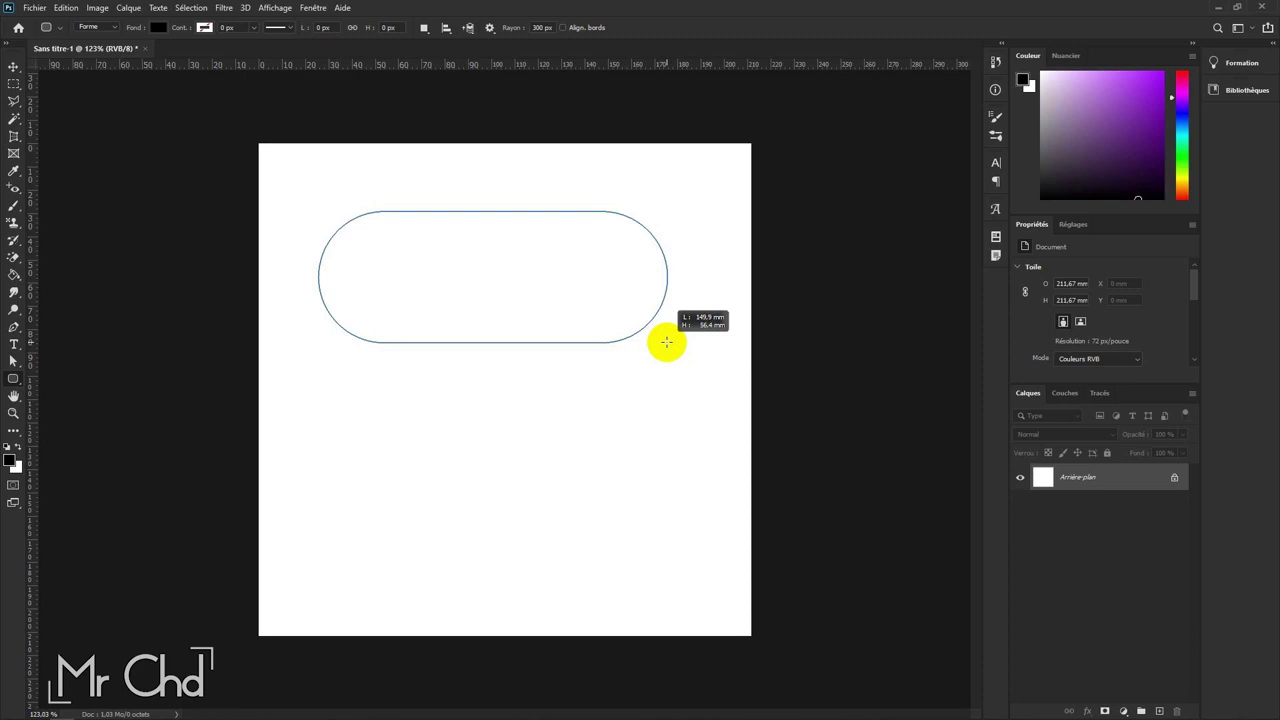
left_click_drag(666, 343, 666, 343)
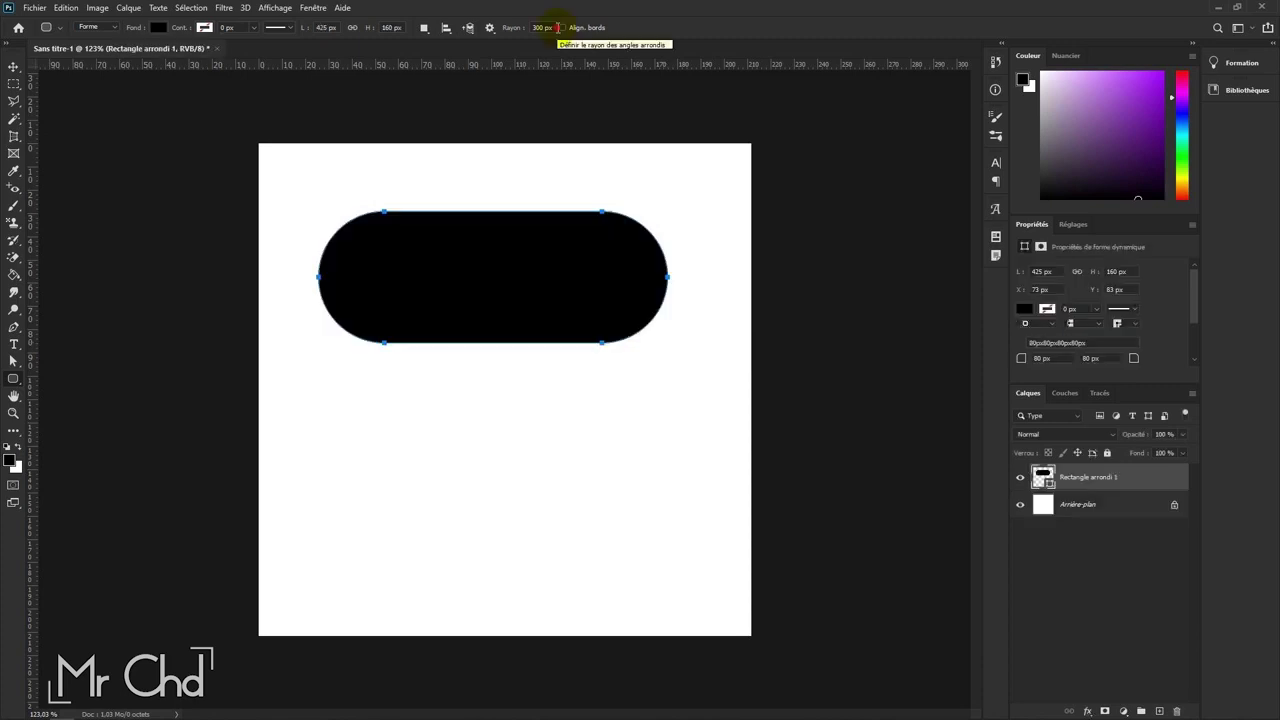
left_click(557, 27)
double_click(557, 27)
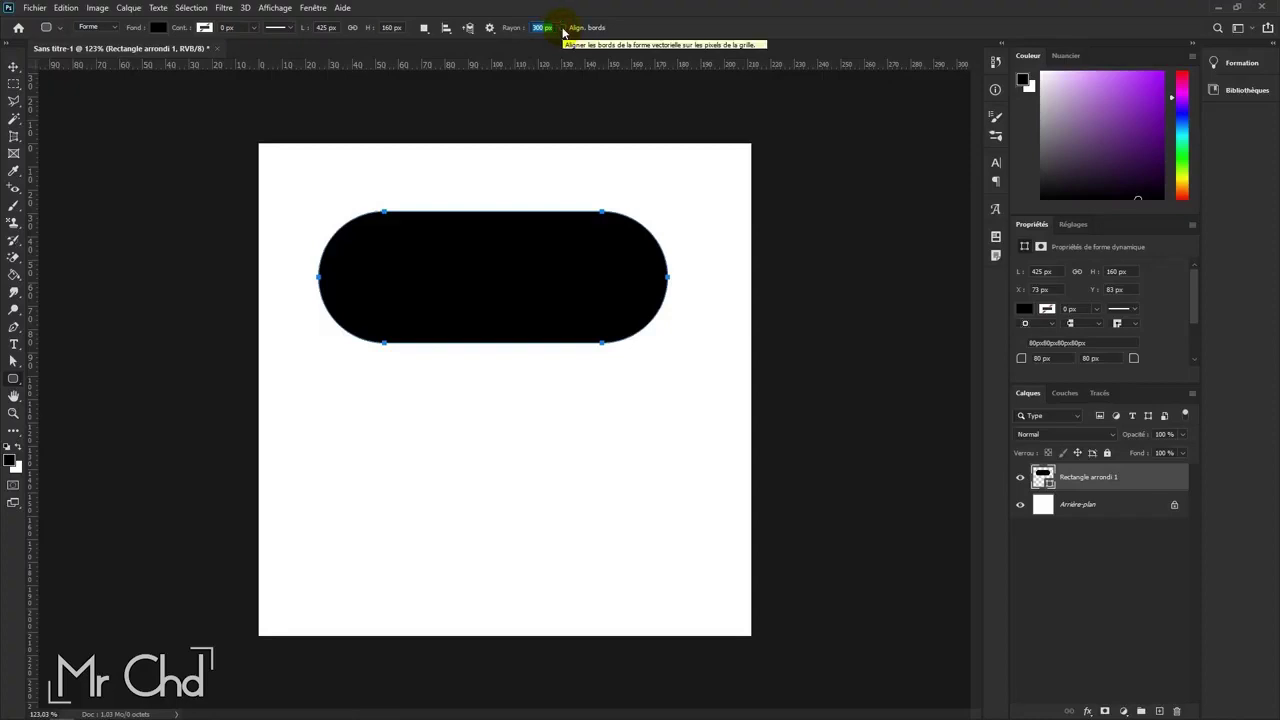
type("20")
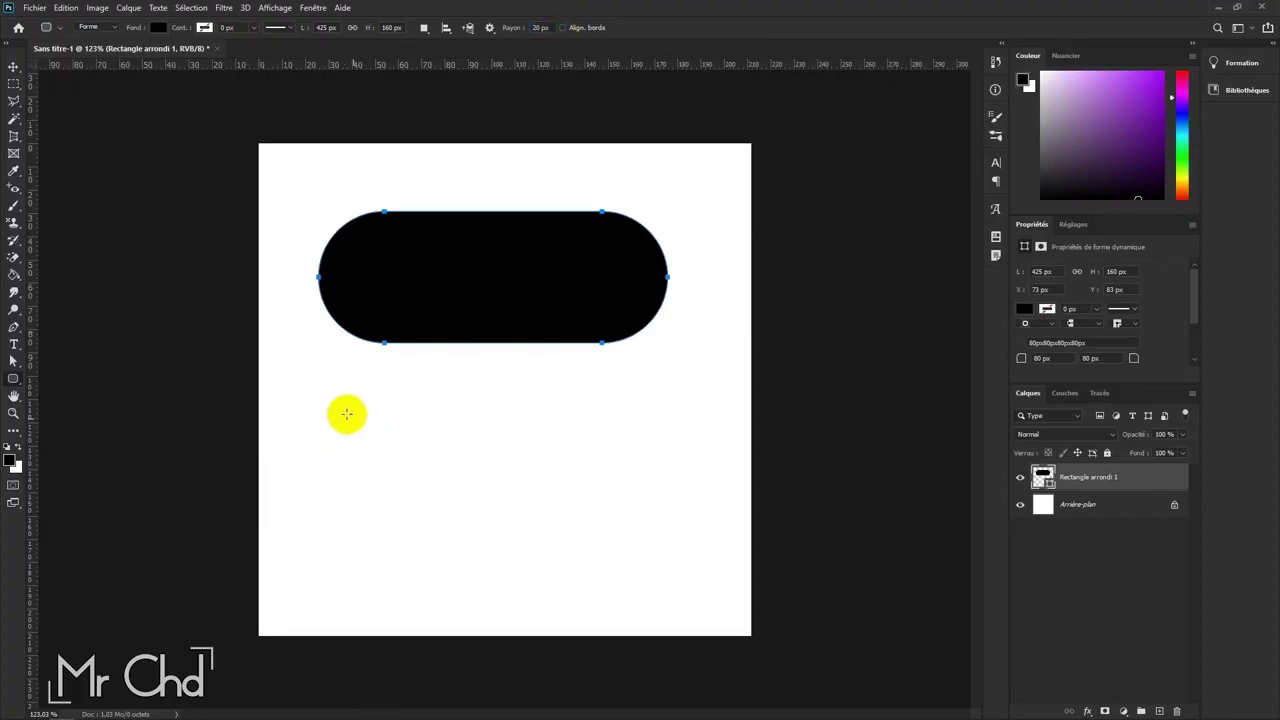
left_click(346, 384)
mouse_move(371, 435)
left_mouse_down()
mouse_move(531, 486)
mouse_move(650, 491)
left_mouse_up()
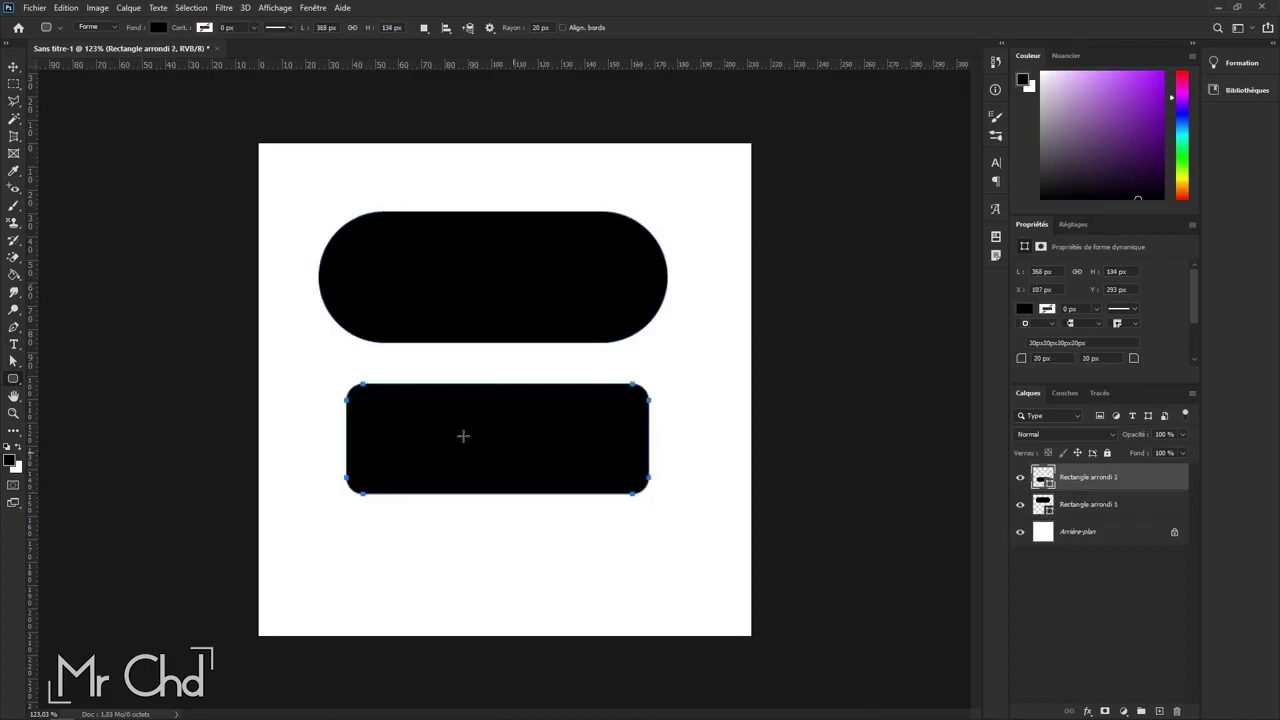
left_click(388, 384)
Step: Set the lower rectangle's corner radius to 30 px in the Properties panel
left_click(310, 10)
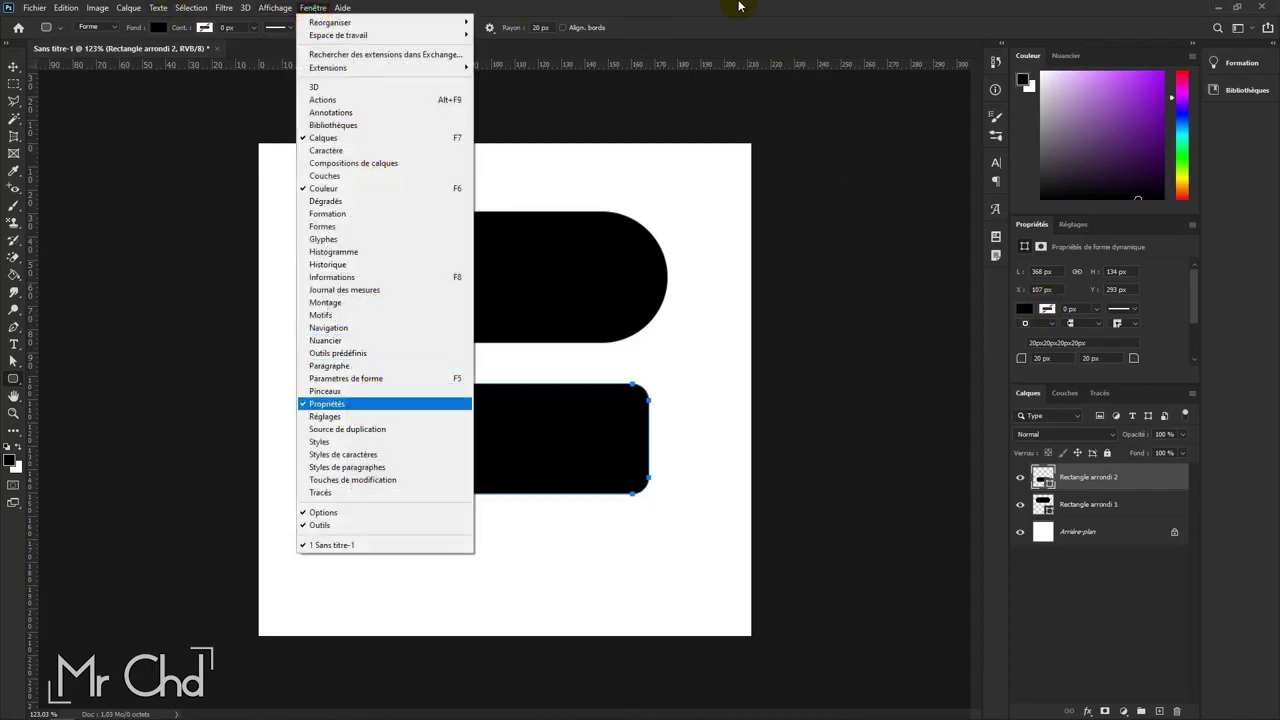
left_click(1065, 342)
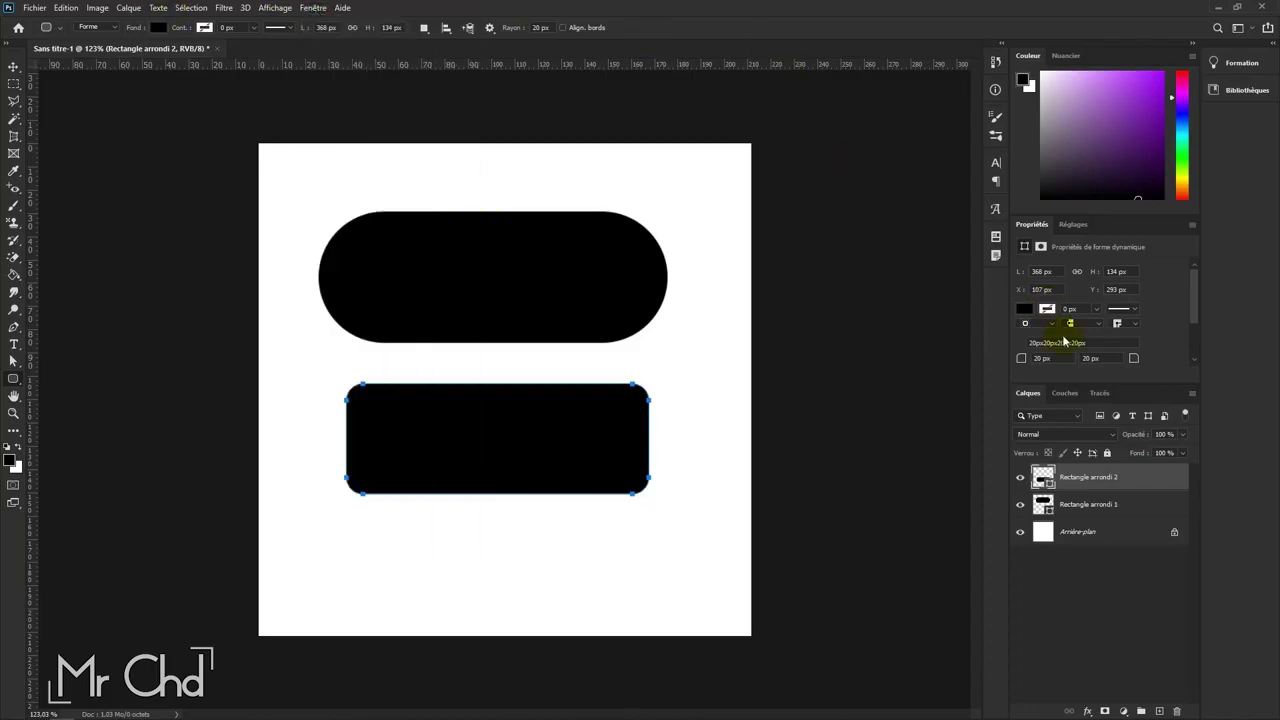
left_click(1188, 318)
scroll(1194, 318, "down", 3)
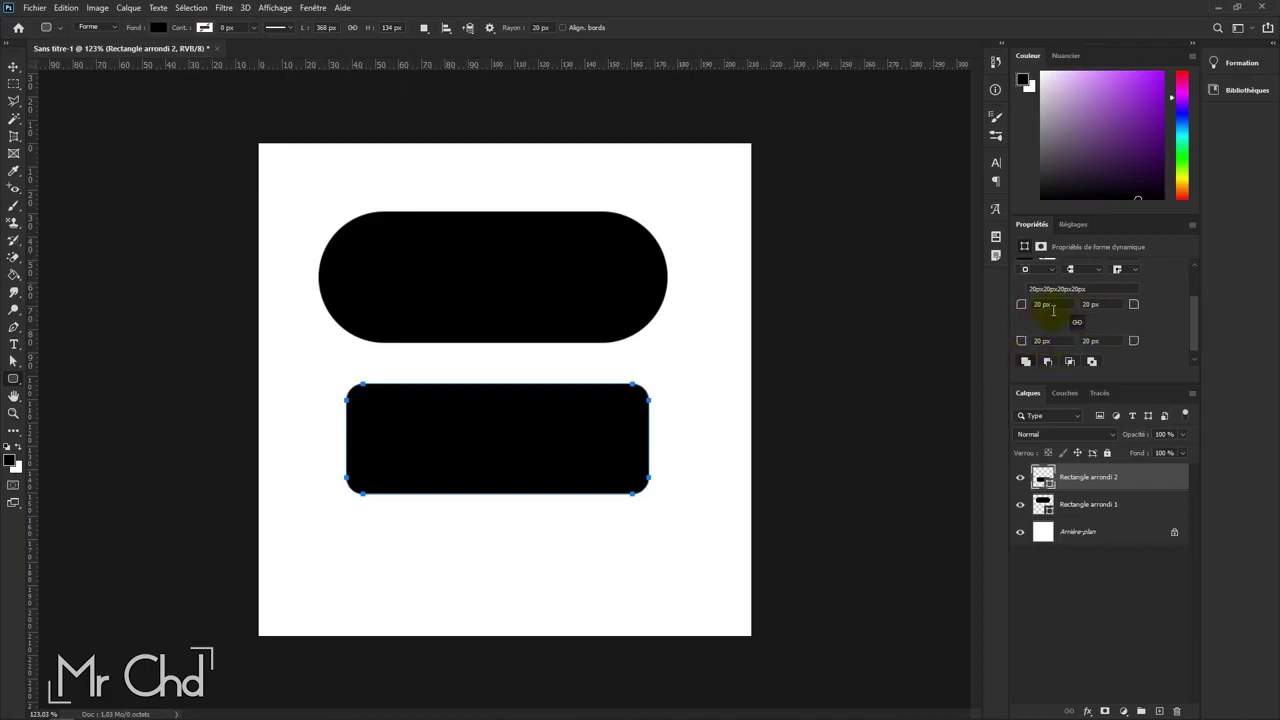
left_click_drag(1056, 304, 1003, 305)
type("30")
key("Return")
Step: Square off the top-right and bottom-left corners by setting their radius to 0 px
left_click(1117, 304)
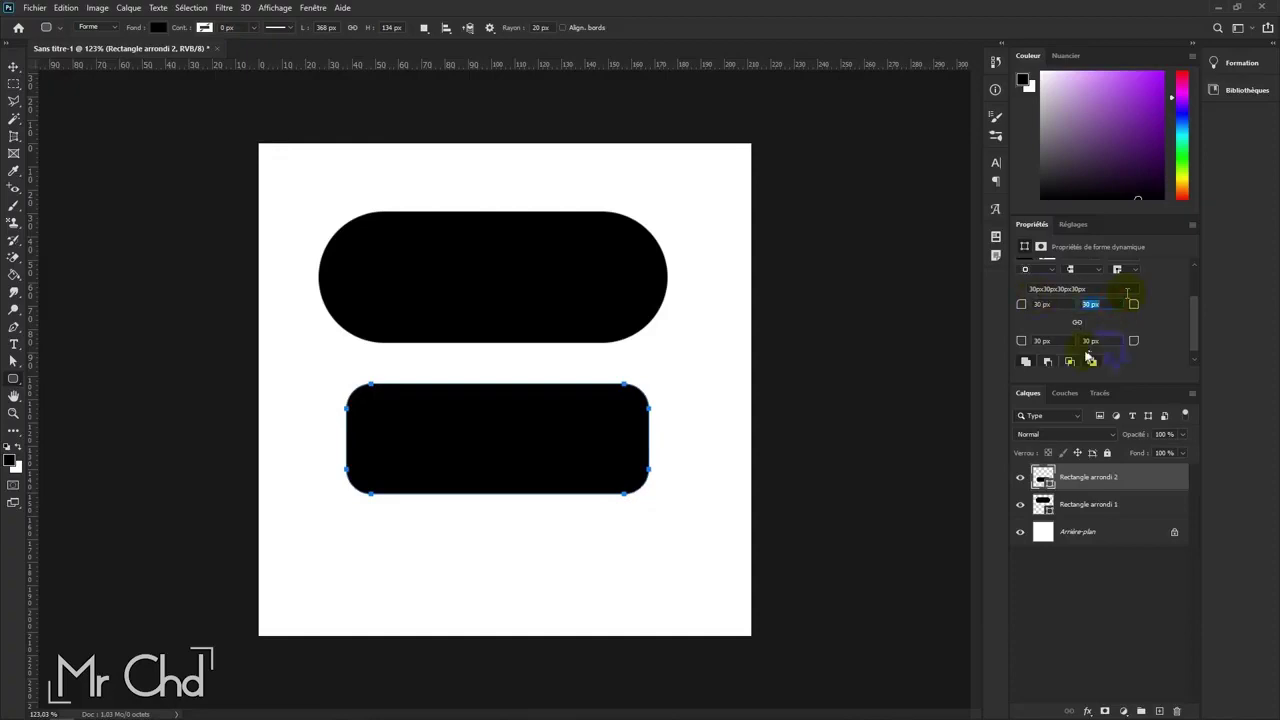
type("0")
key("Return")
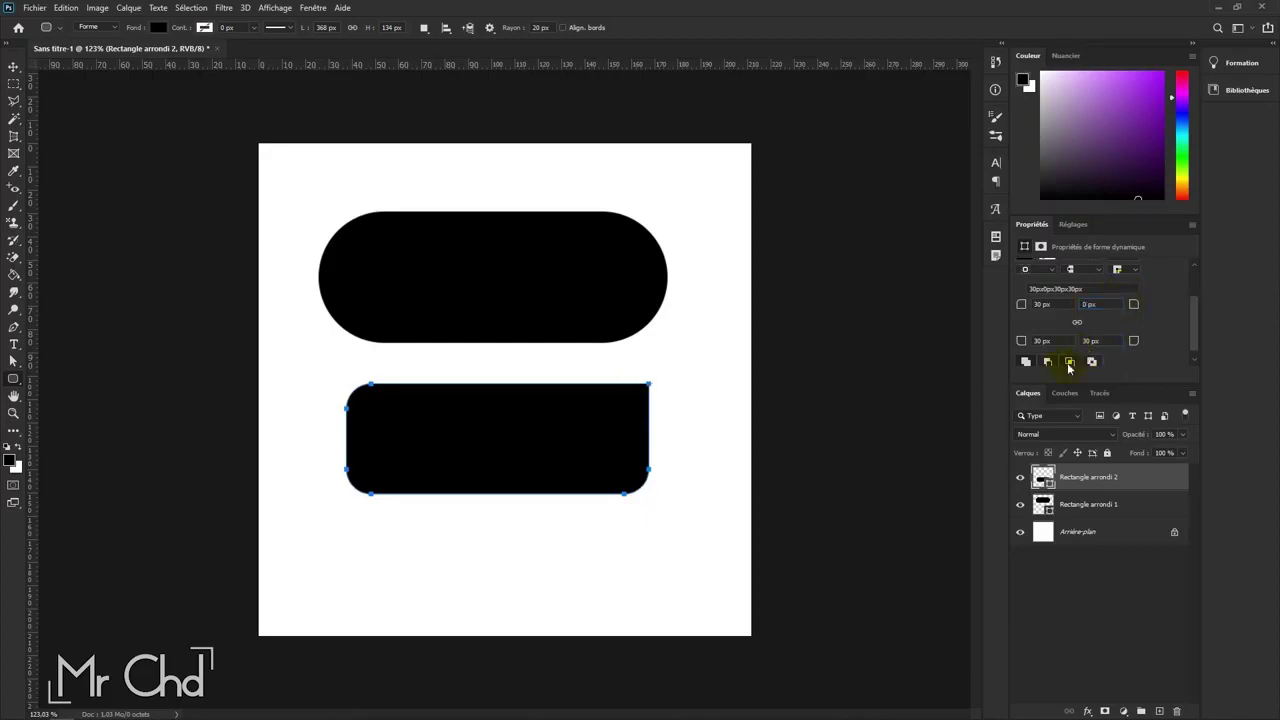
left_click(1061, 340)
type("0")
key("Return")
left_click(1102, 340)
scroll(1096, 329, "down", 1)
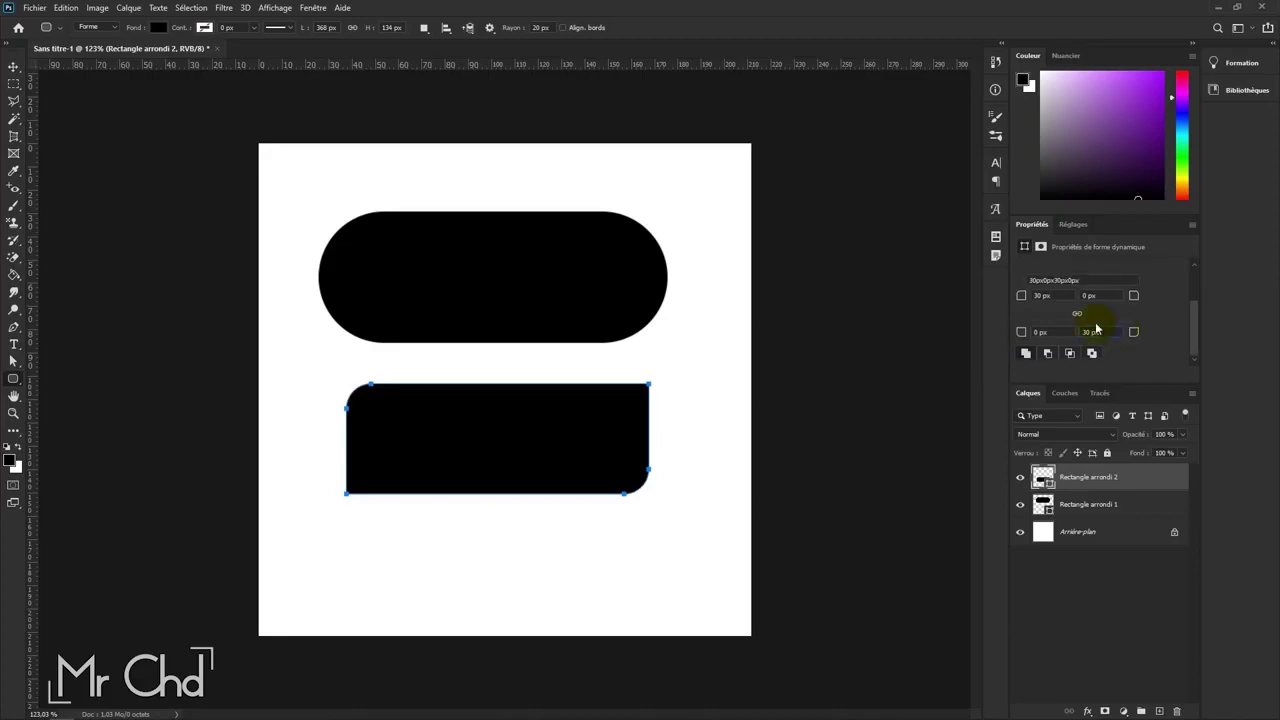
scroll(1150, 348, "up", 2)
scroll(1150, 348, "up", 2)
scroll(1152, 349, "up", 2)
scroll(1040, 330, "up", 1)
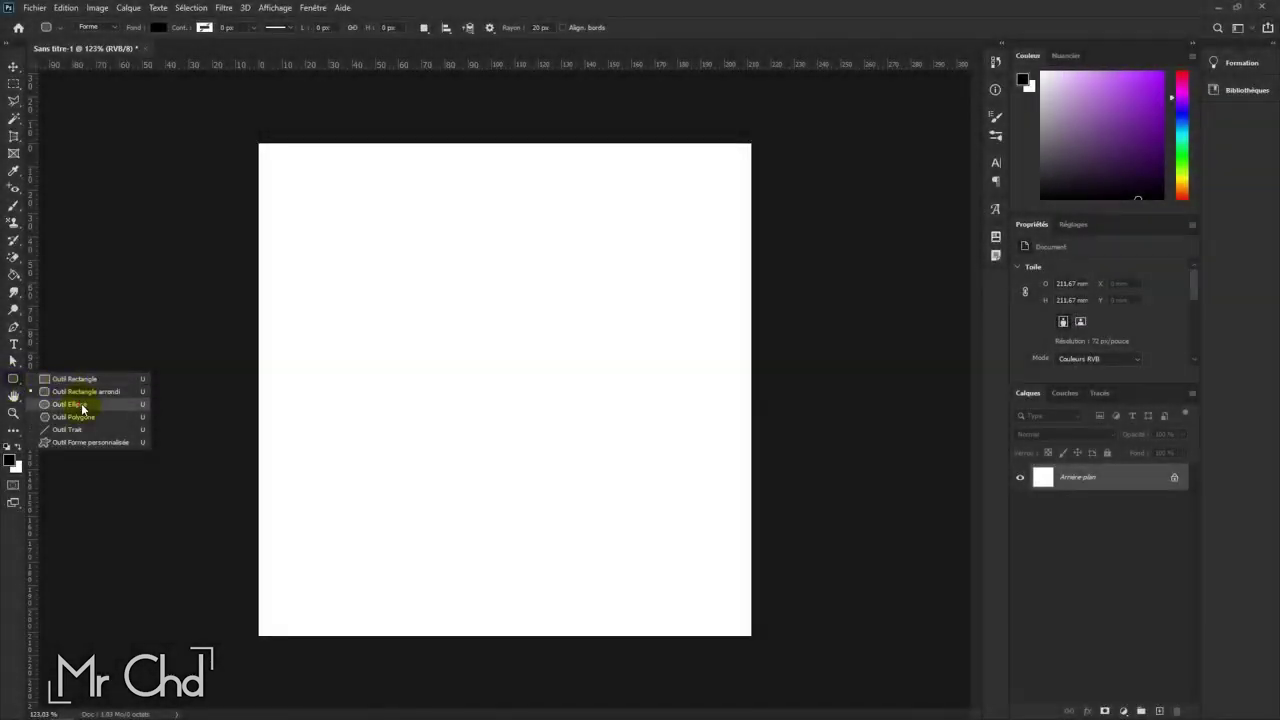
Step: With the Ellipse tool, draw a wide black oval and a circle below it, cancelling Create Ellipse
left_click(90, 400)
left_click_drag(414, 145, 418, 199)
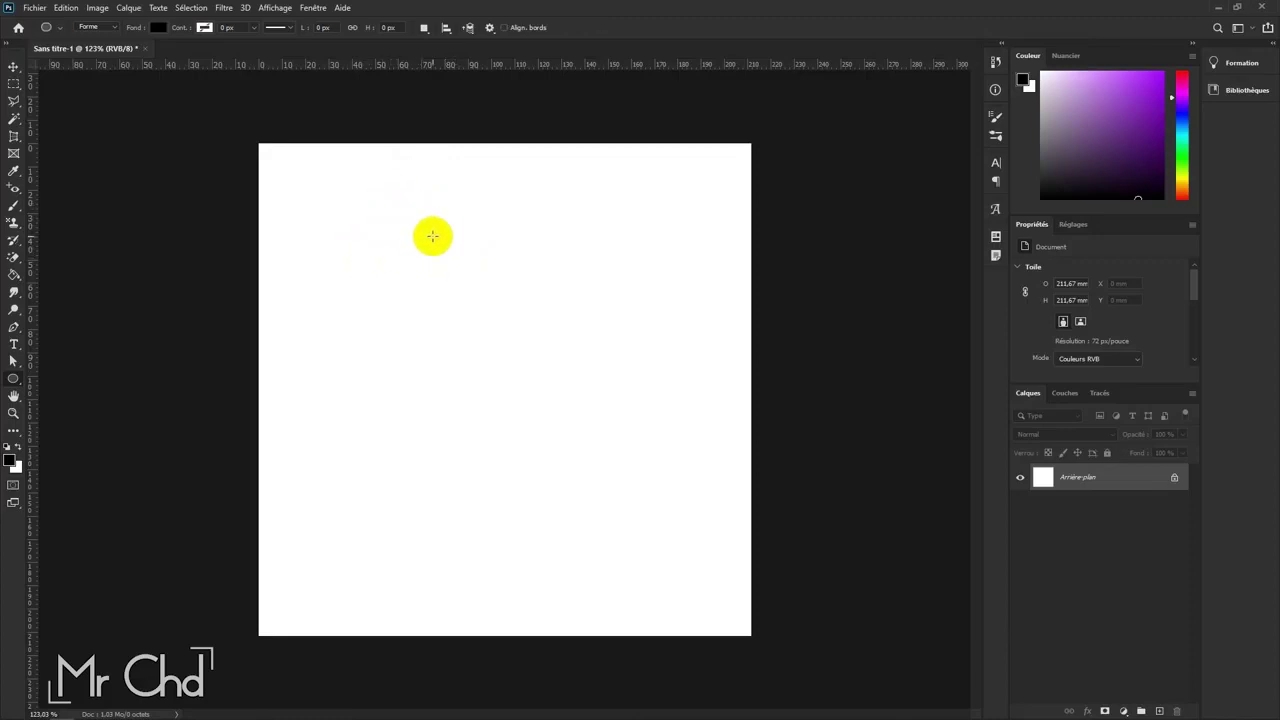
mouse_move(424, 239)
left_mouse_down()
mouse_move(703, 370)
mouse_move(703, 359)
left_mouse_up()
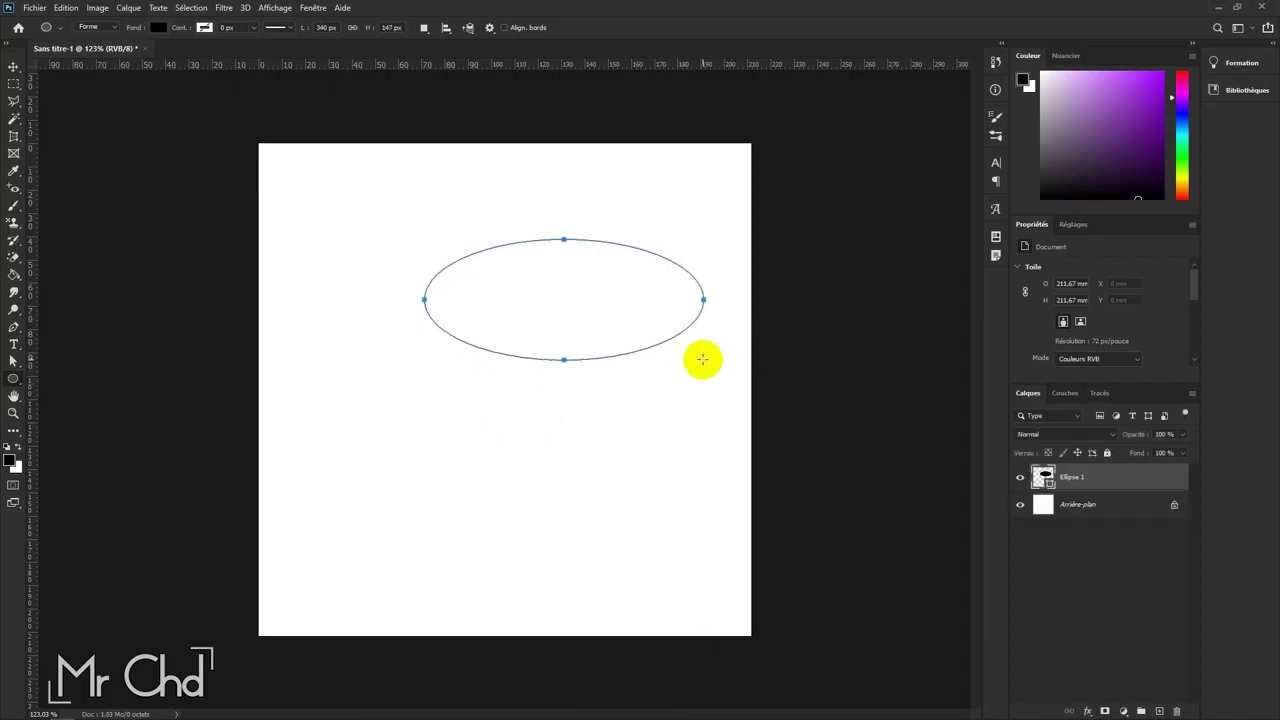
mouse_move(411, 396)
left_mouse_down()
mouse_move(568, 574)
mouse_move(472, 530)
mouse_move(563, 578)
mouse_move(588, 614)
left_mouse_up()
left_click(652, 588)
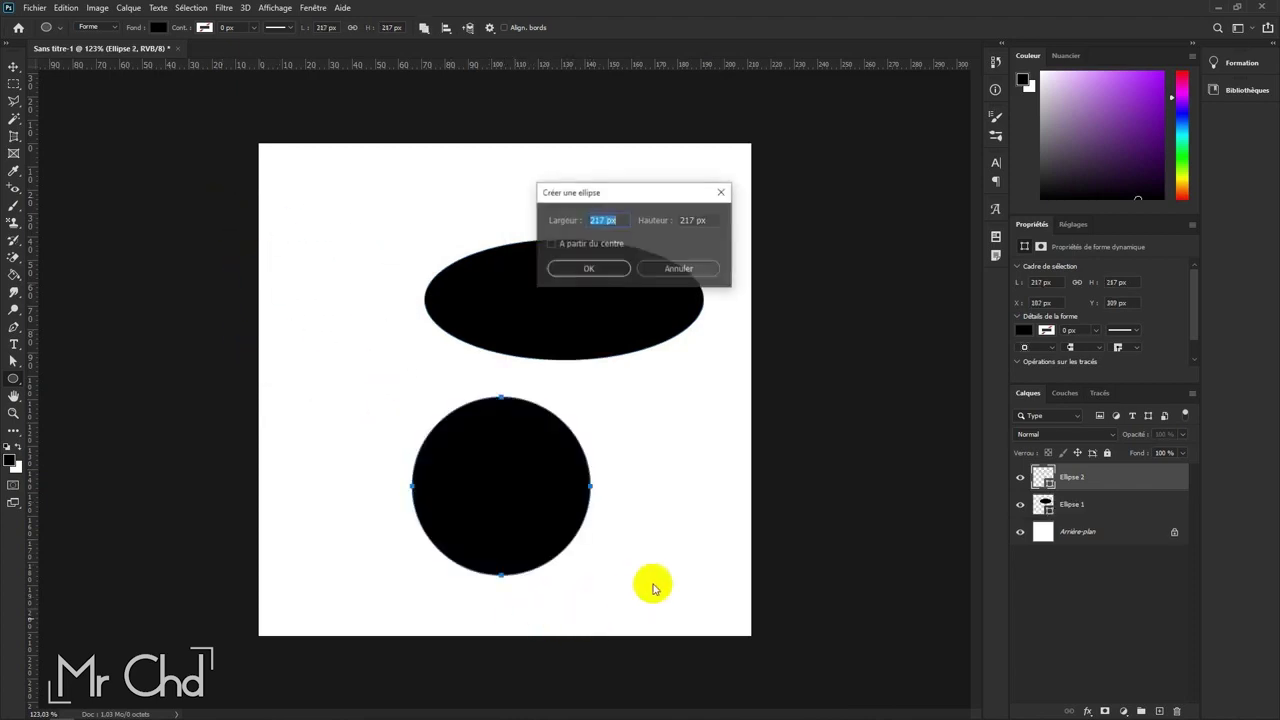
left_click(693, 268)
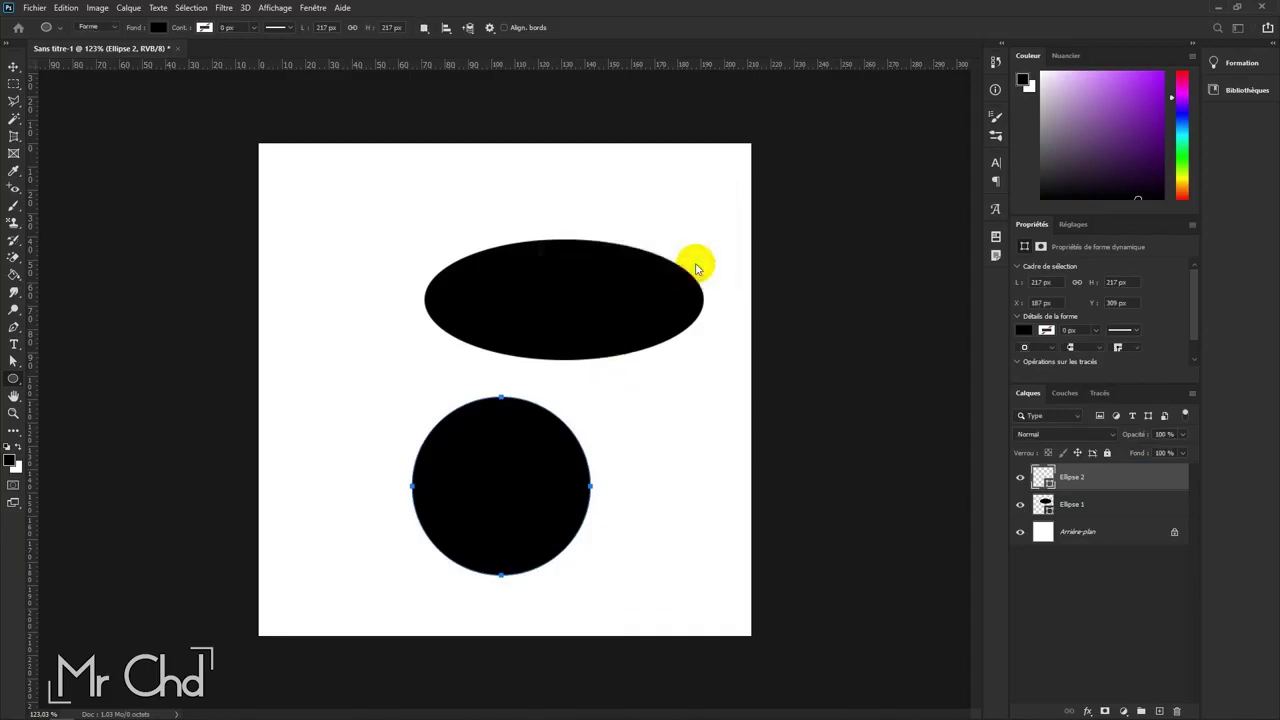
Step: Give the circle a 10 px green dashed stroke
left_click(205, 28)
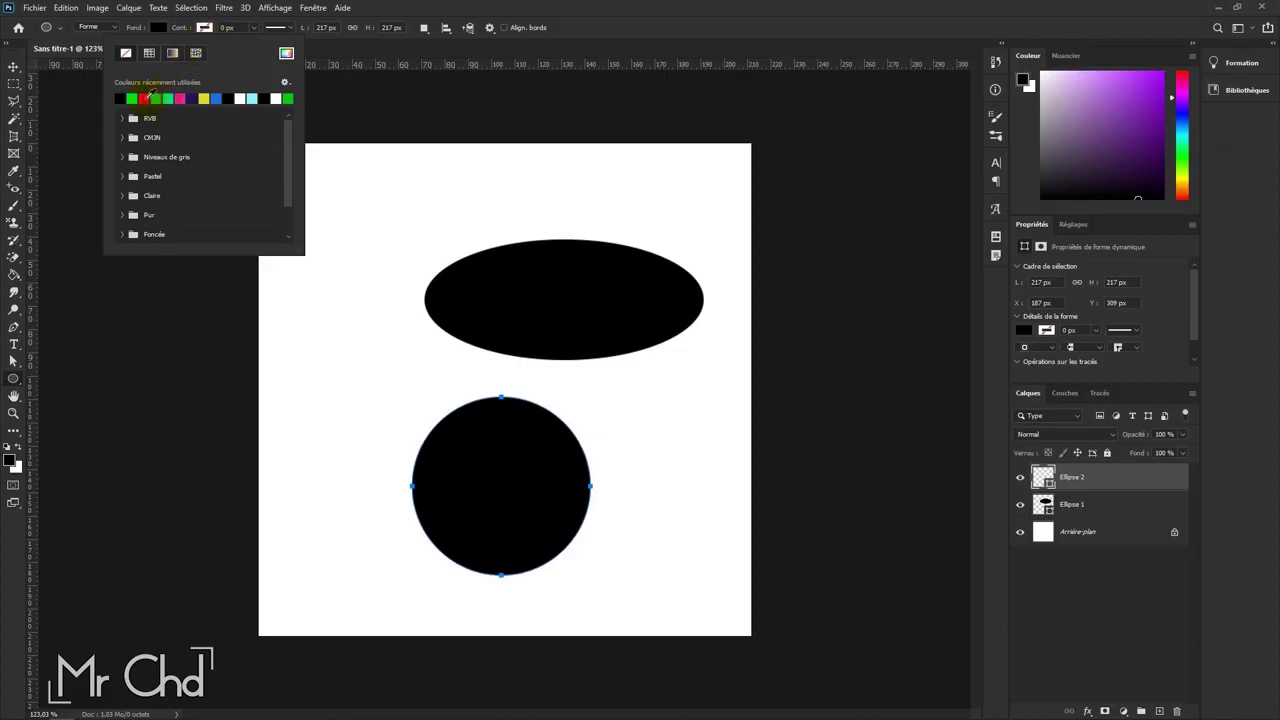
left_click(167, 97)
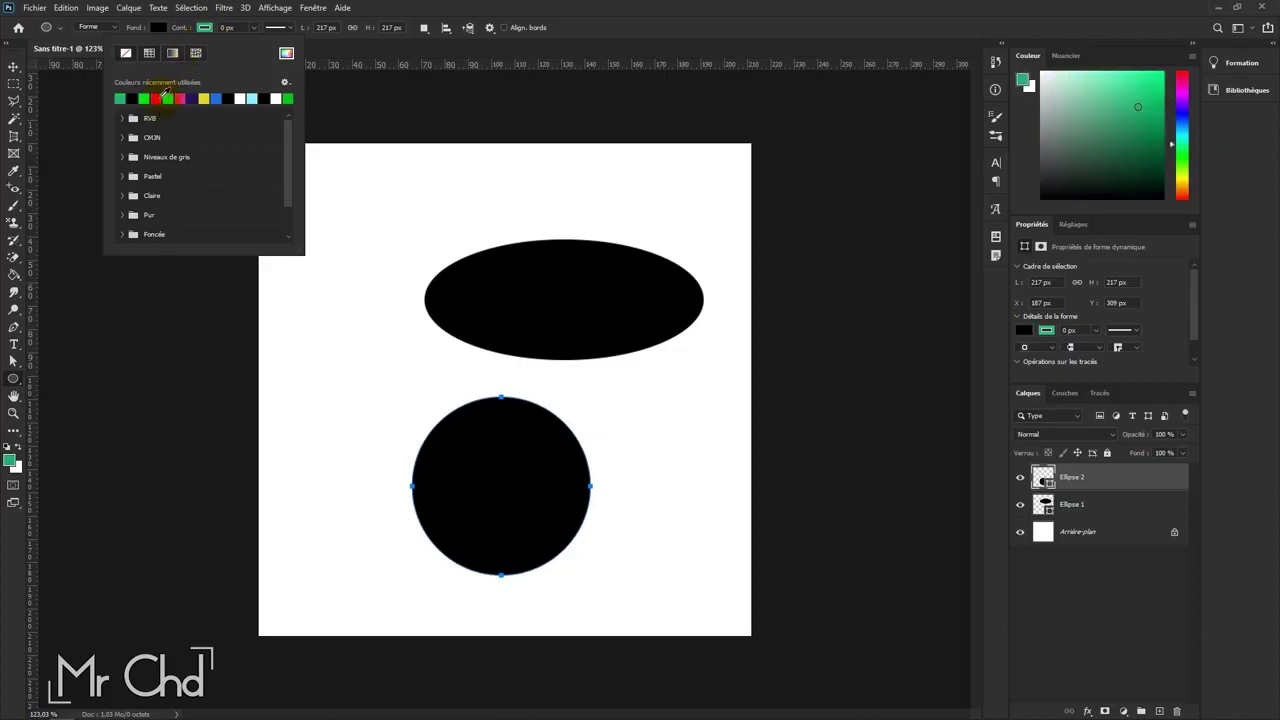
left_click(240, 27)
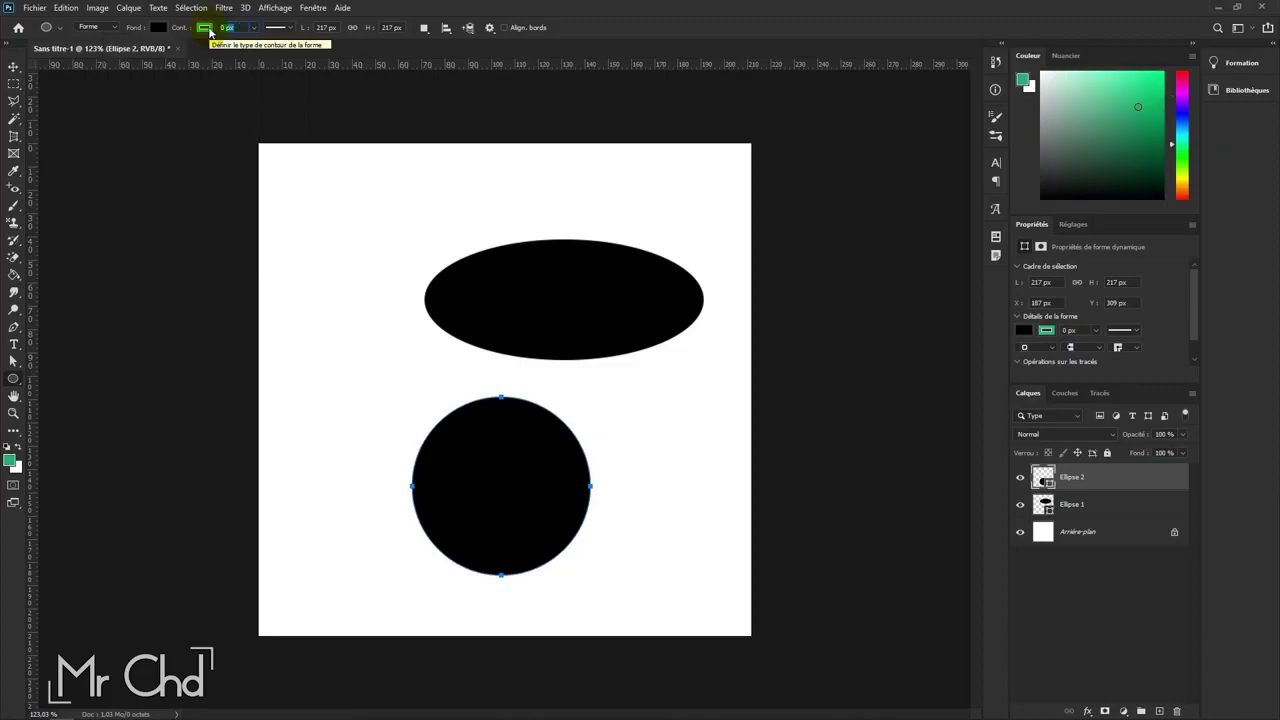
type("10")
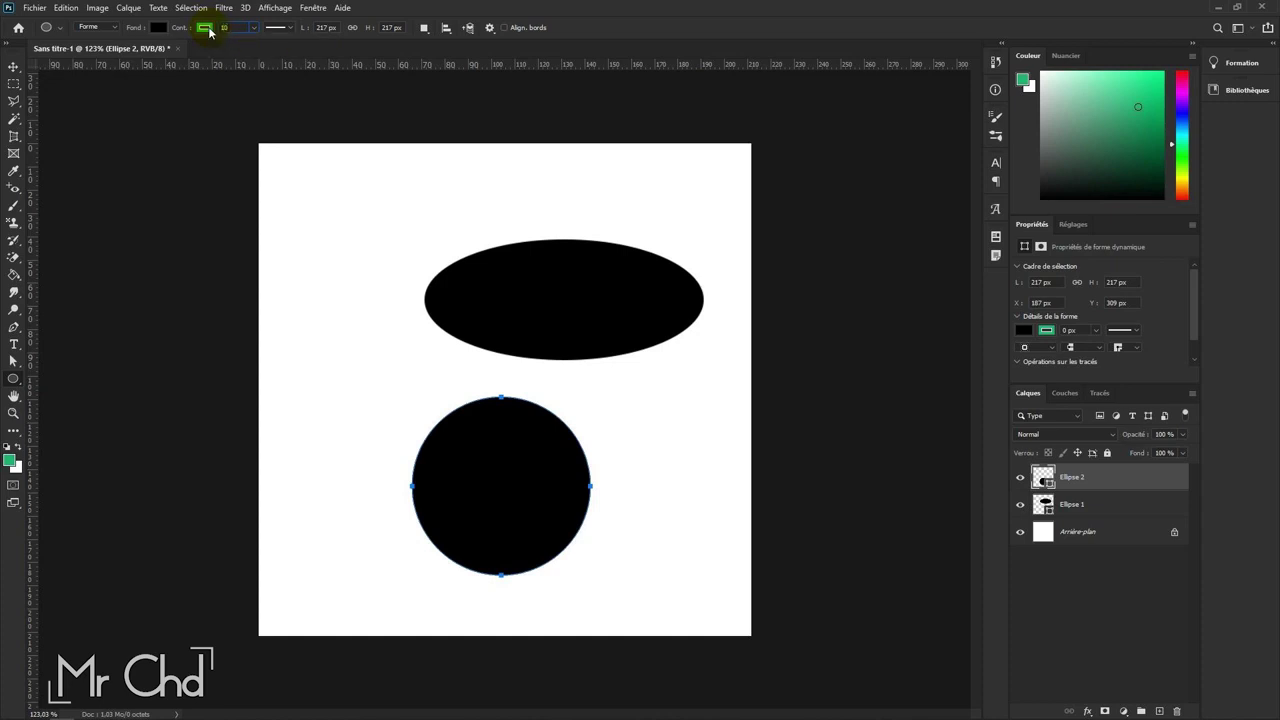
key("Return")
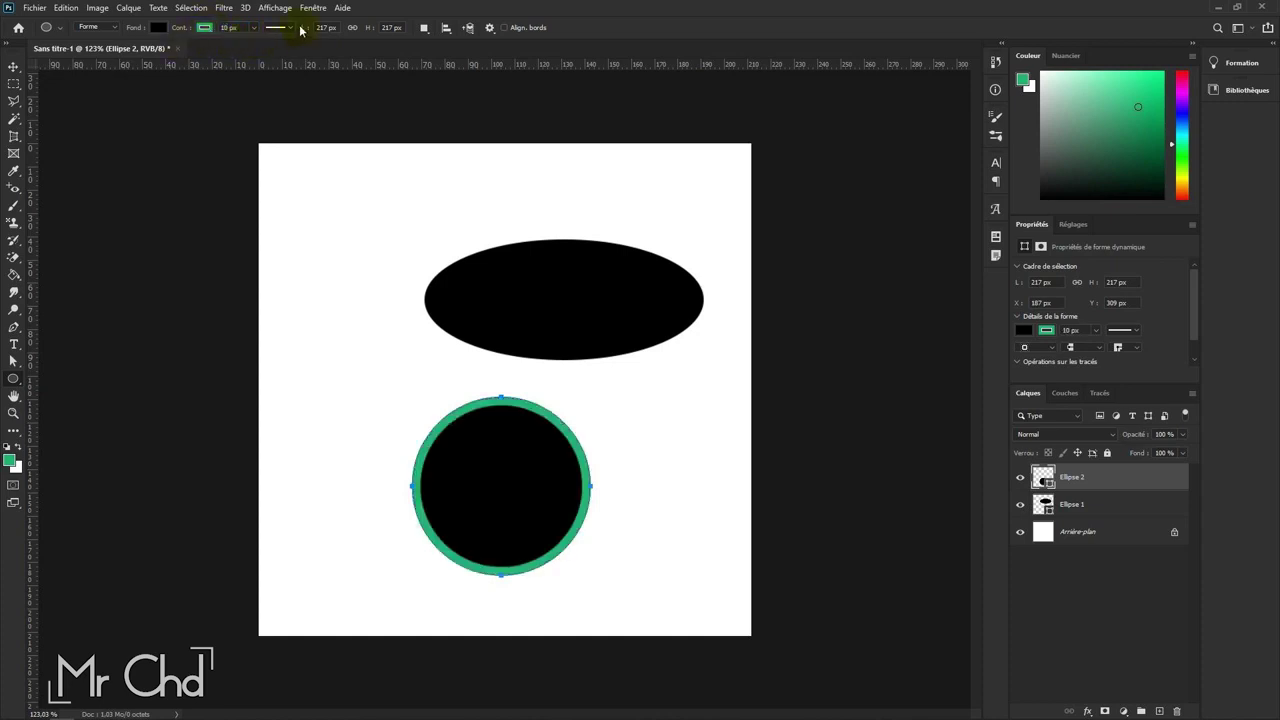
left_click(296, 29)
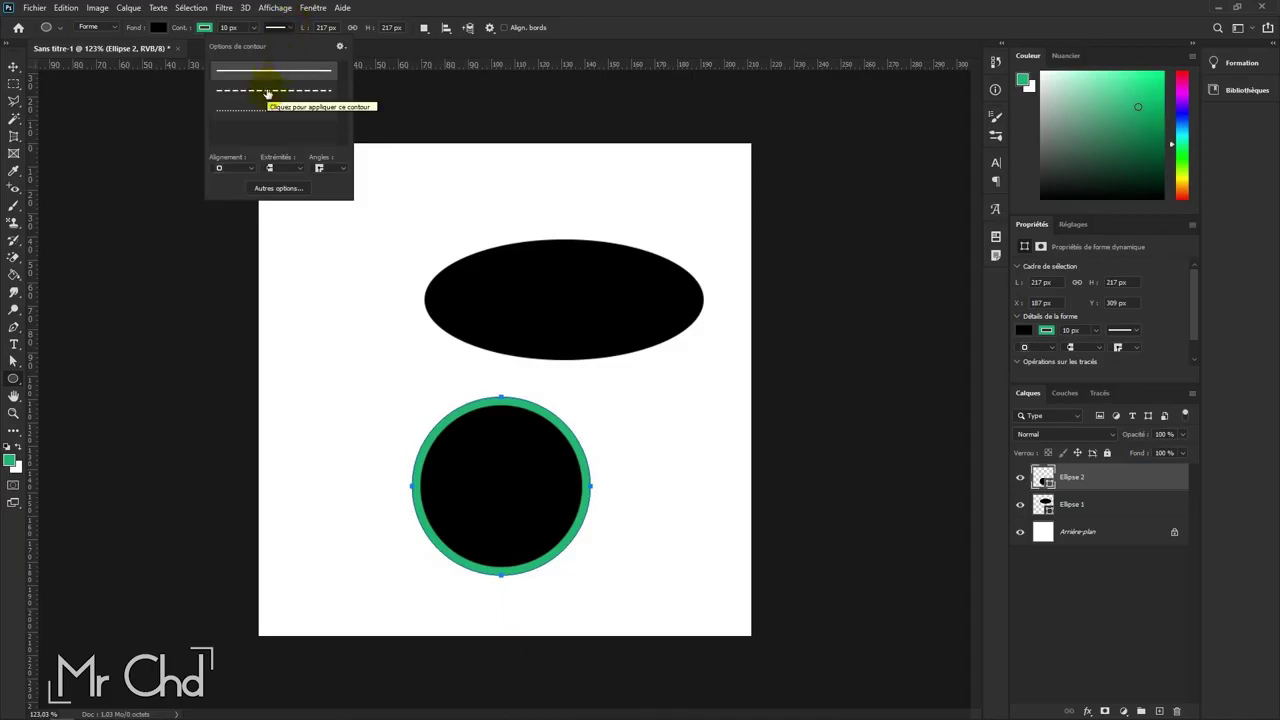
left_click(267, 92)
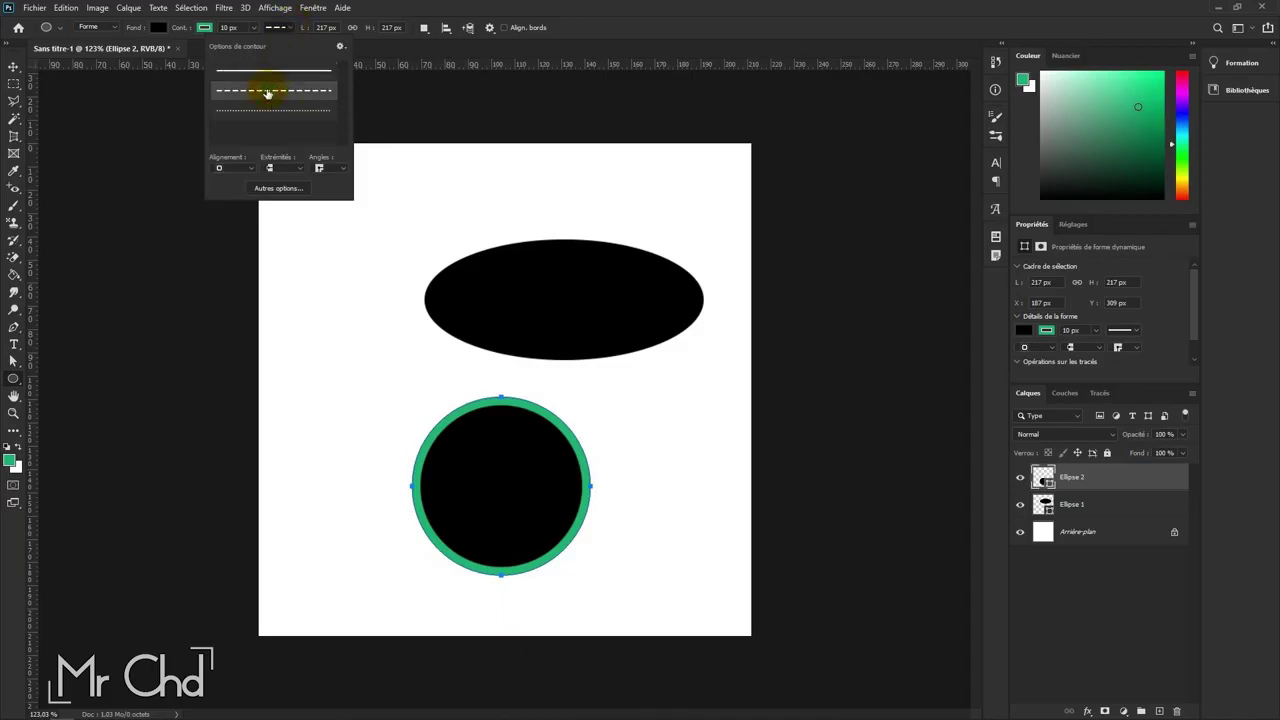
Step: Align the dashed stroke outside the edge, with round caps and round corners
left_click(247, 168)
left_click(229, 192)
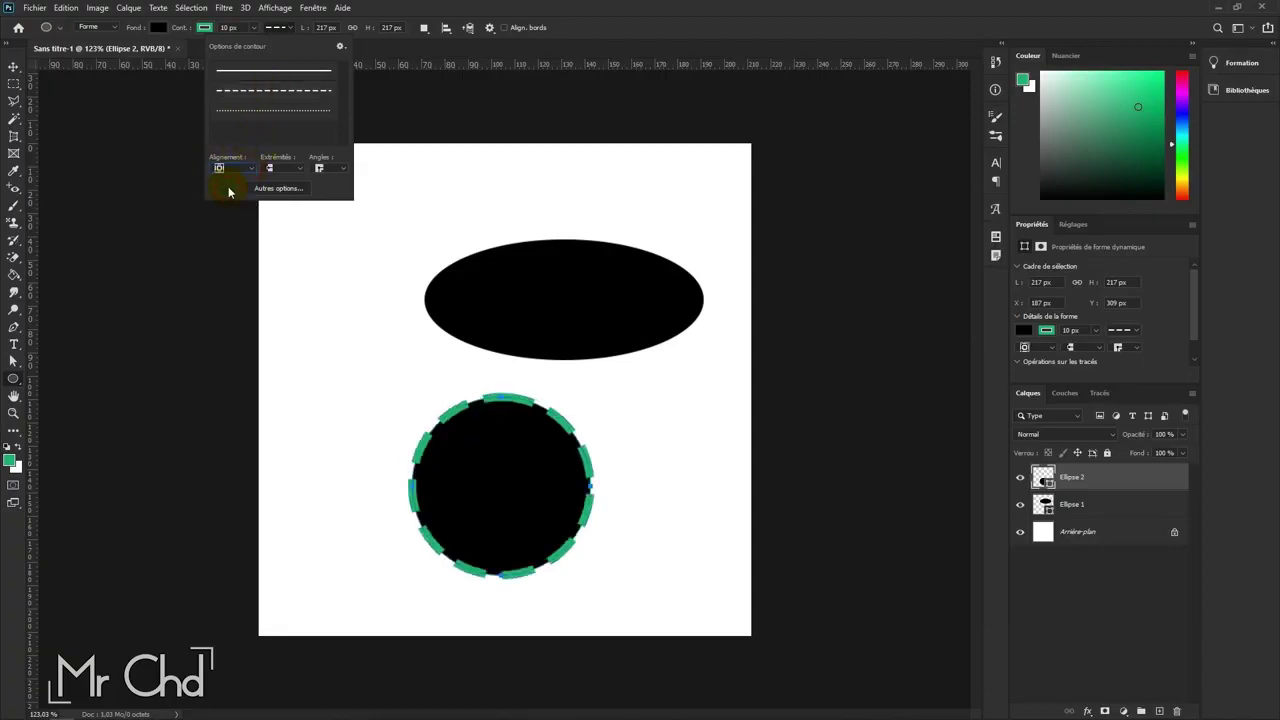
left_click(249, 168)
left_click(228, 196)
left_click(298, 168)
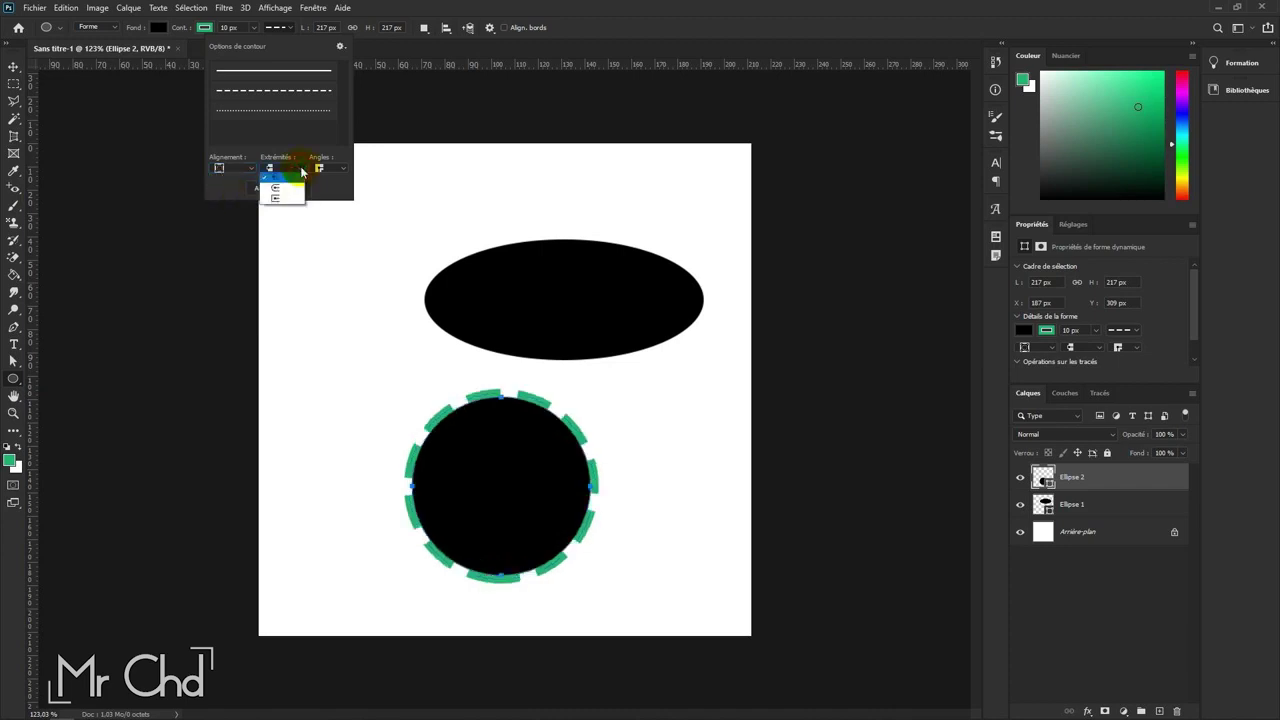
left_click(284, 189)
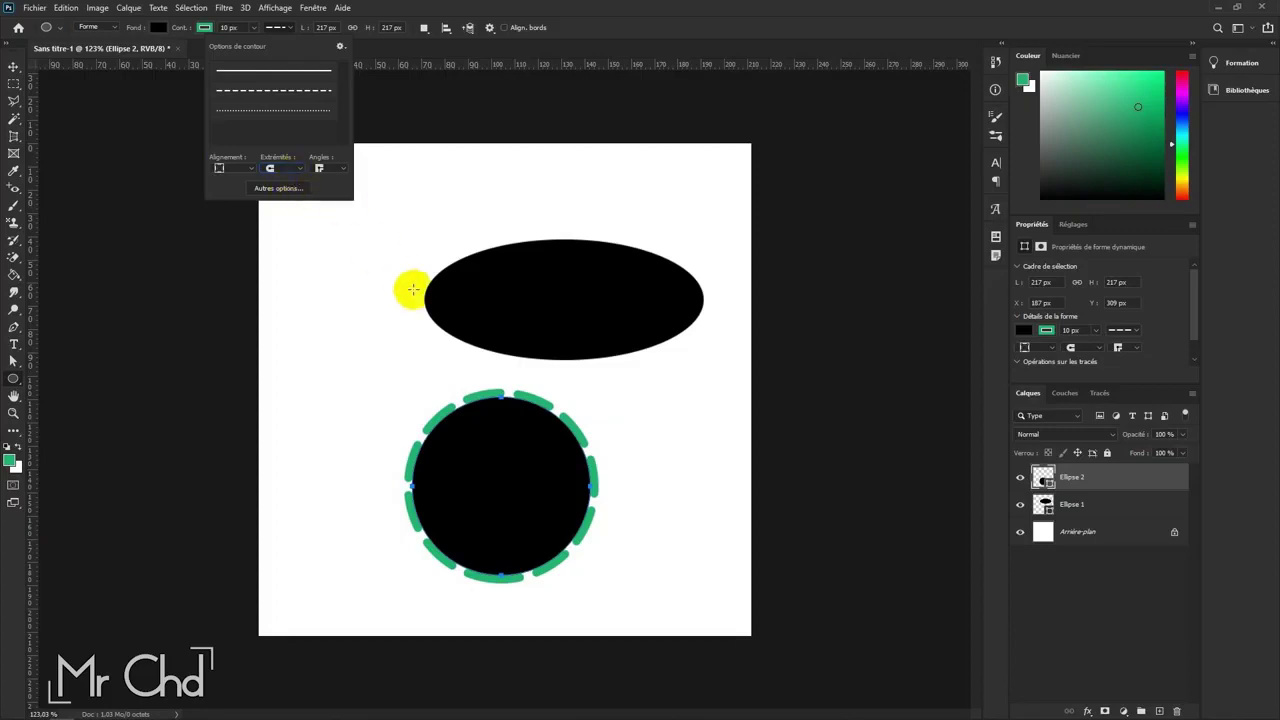
left_click(302, 170)
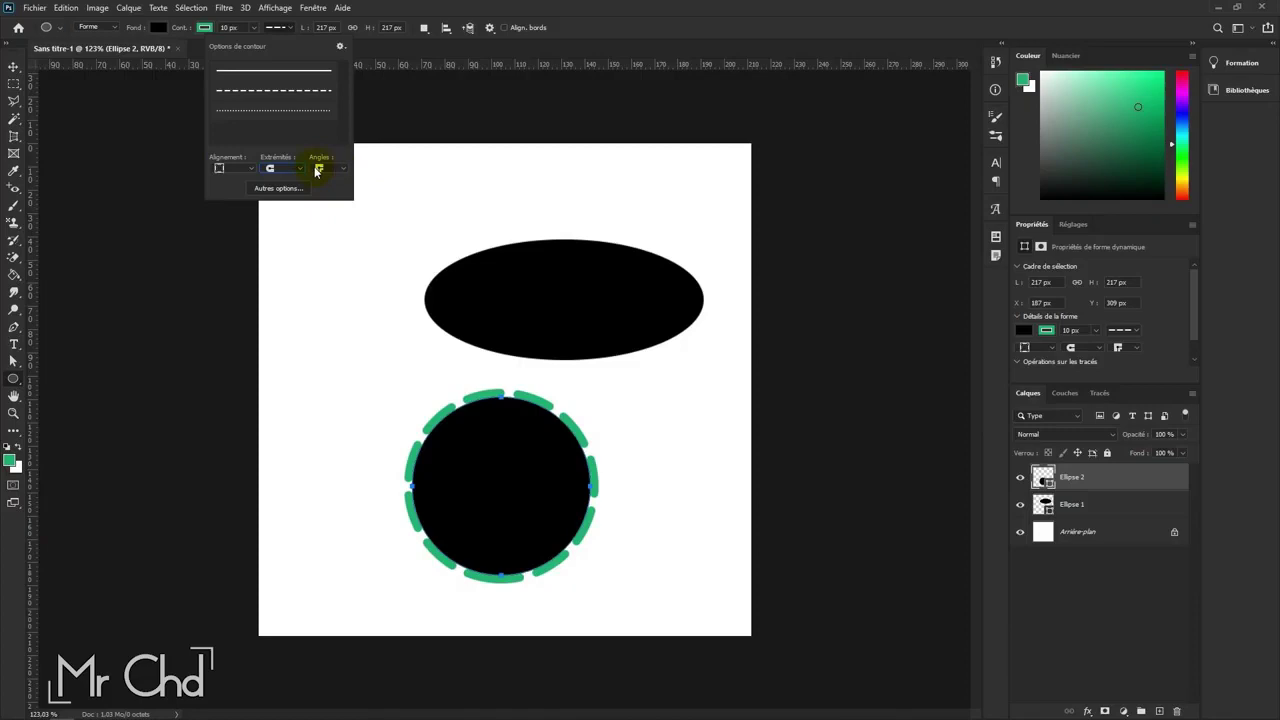
left_click(333, 170)
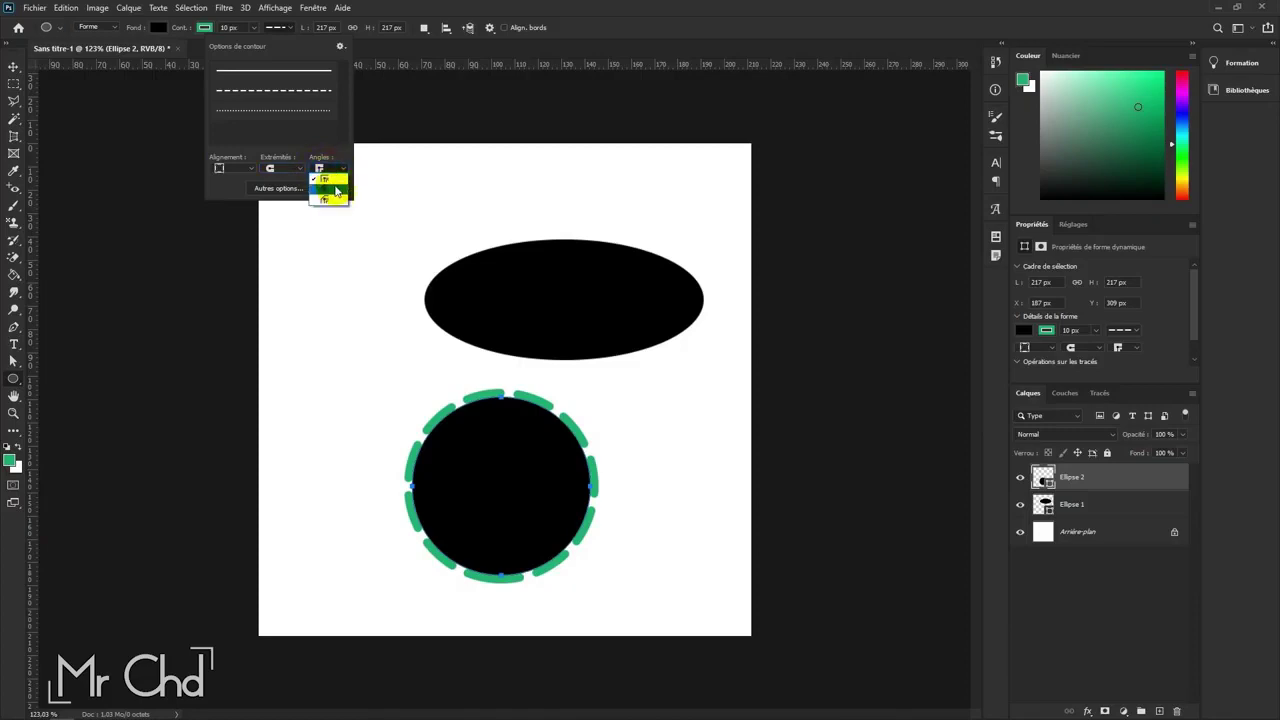
left_click(333, 190)
left_click(331, 170)
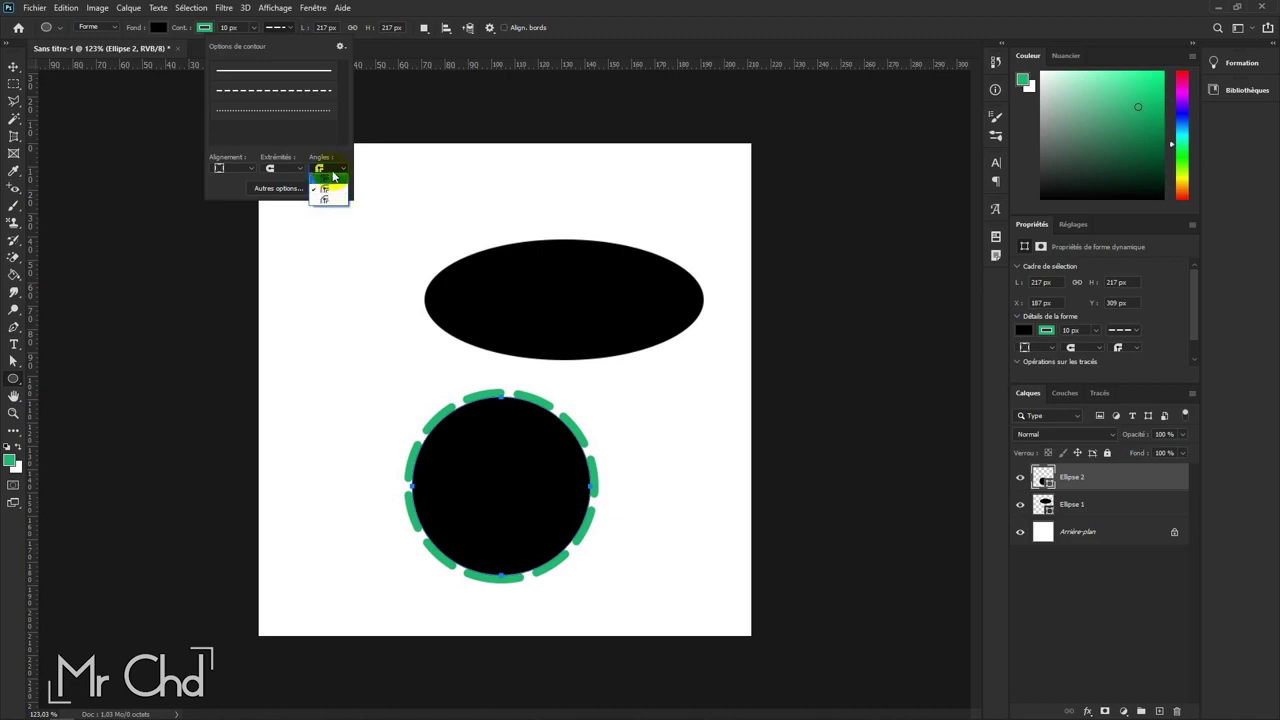
left_click(333, 176)
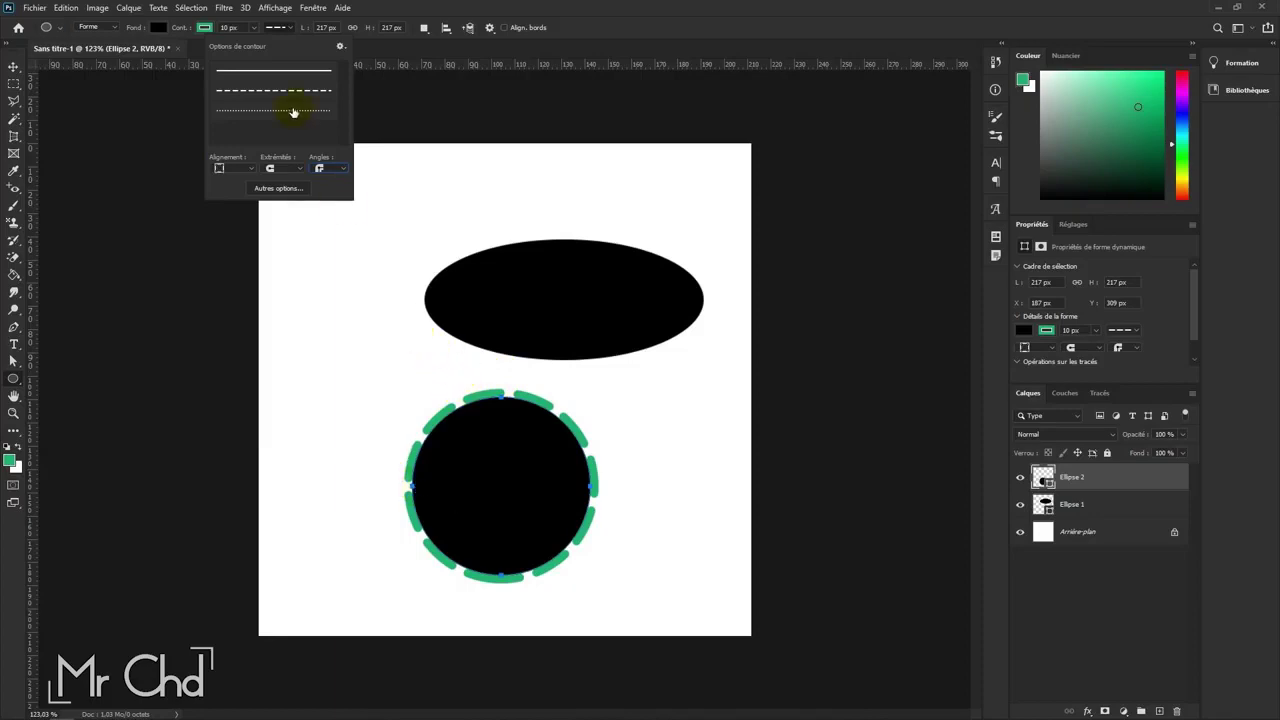
left_click(272, 188)
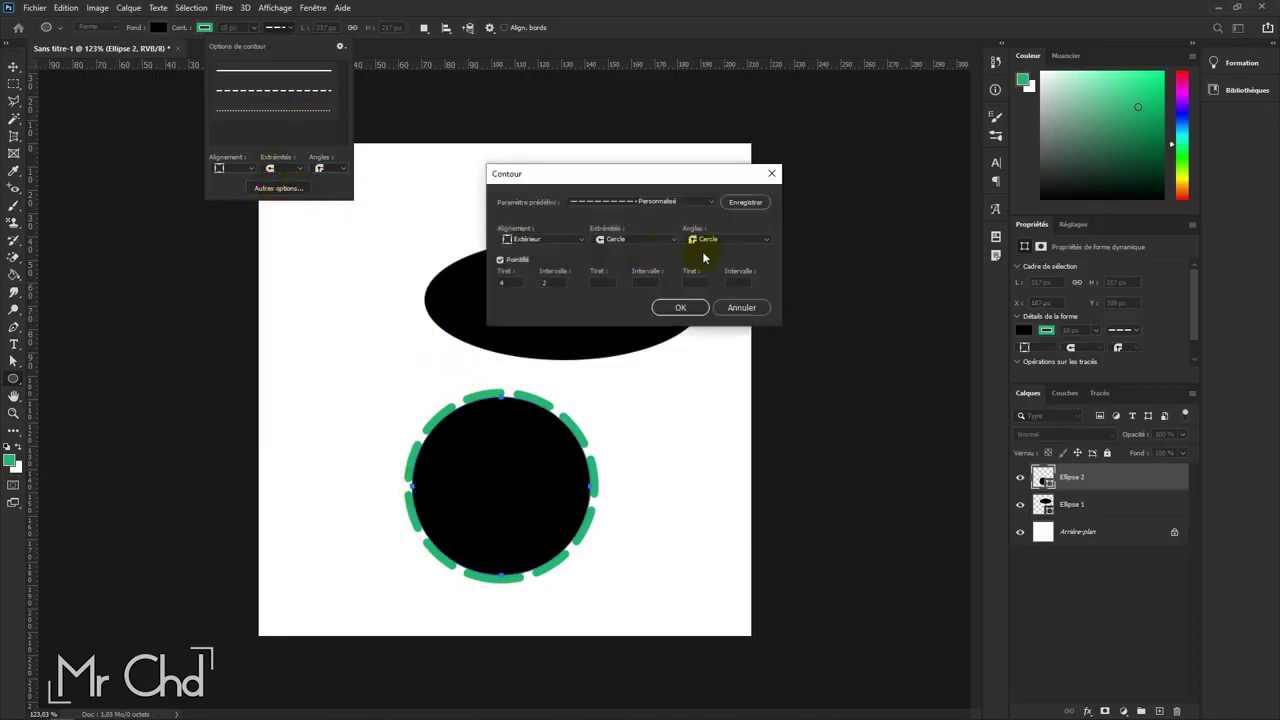
Step: Set the circle's stroke dash to 6 and gap to 4, then confirm
left_click(693, 205)
left_click(688, 202)
left_click(543, 283)
left_click(558, 283)
left_click(545, 283)
type("4")
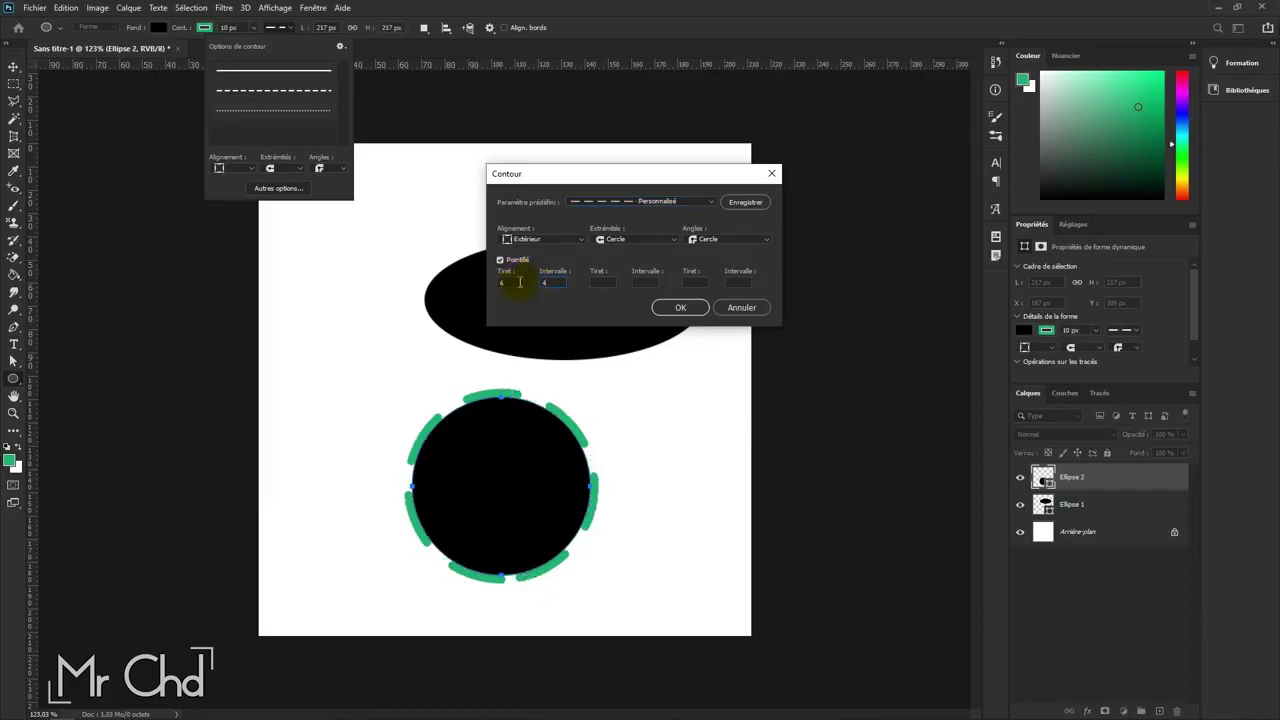
left_click(681, 308)
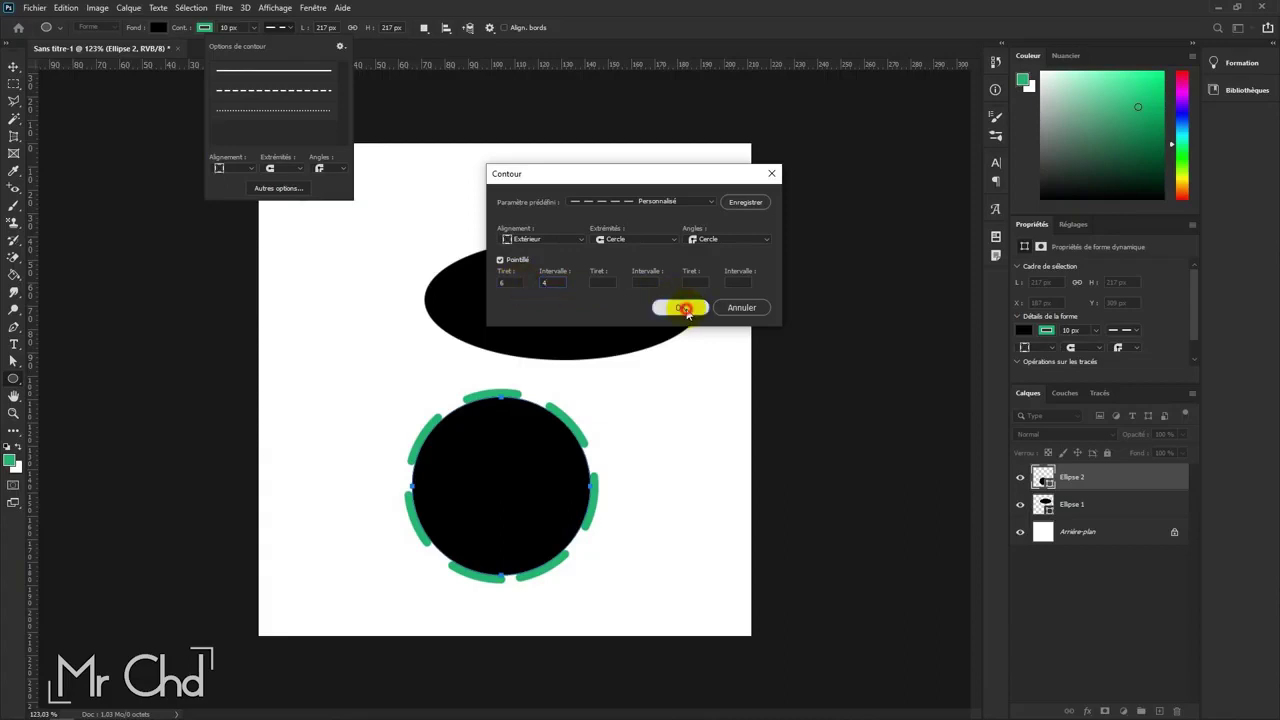
left_click(294, 31)
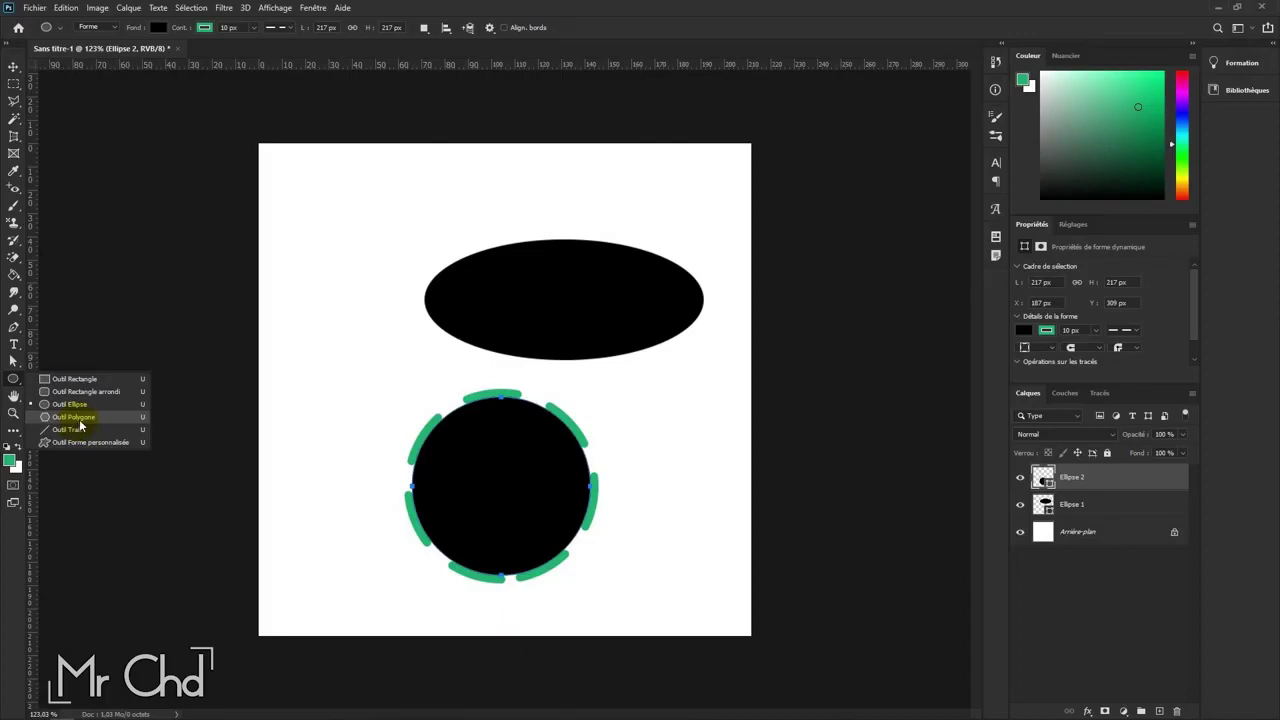
Step: Select the Ellipse 1 and Ellipse 2 layers and delete them both
left_click(80, 424)
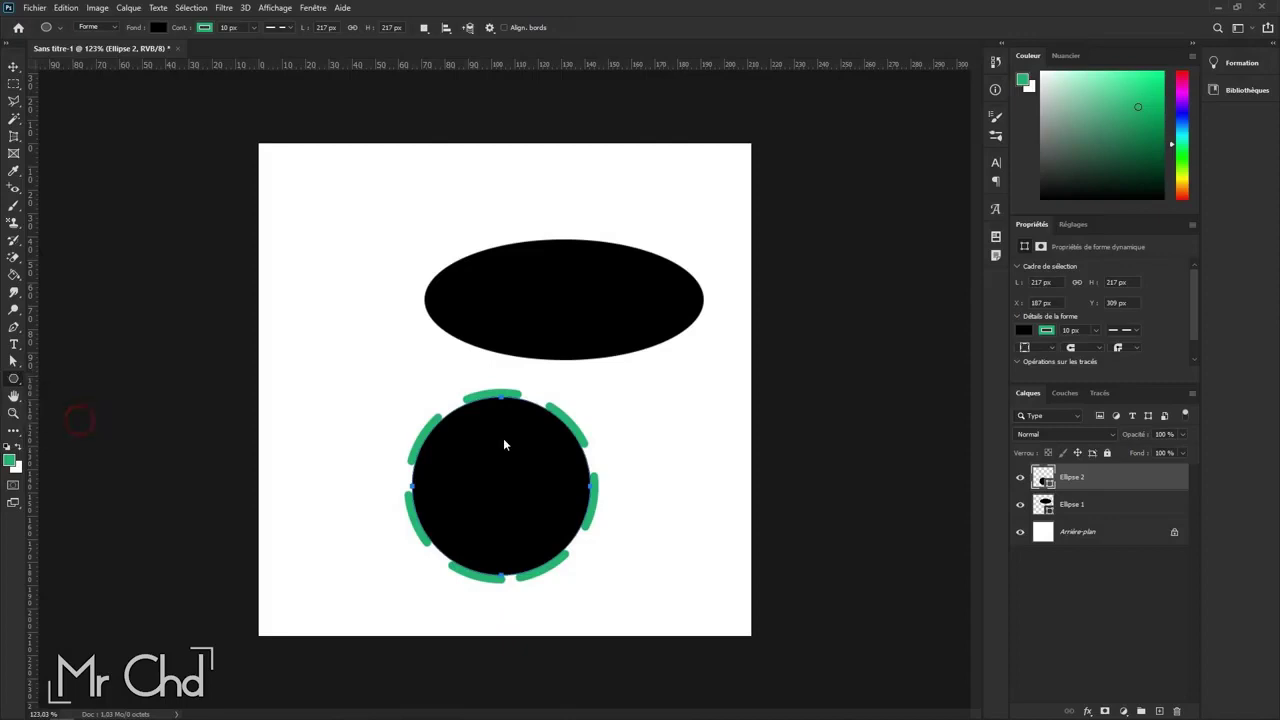
left_click(1109, 507)
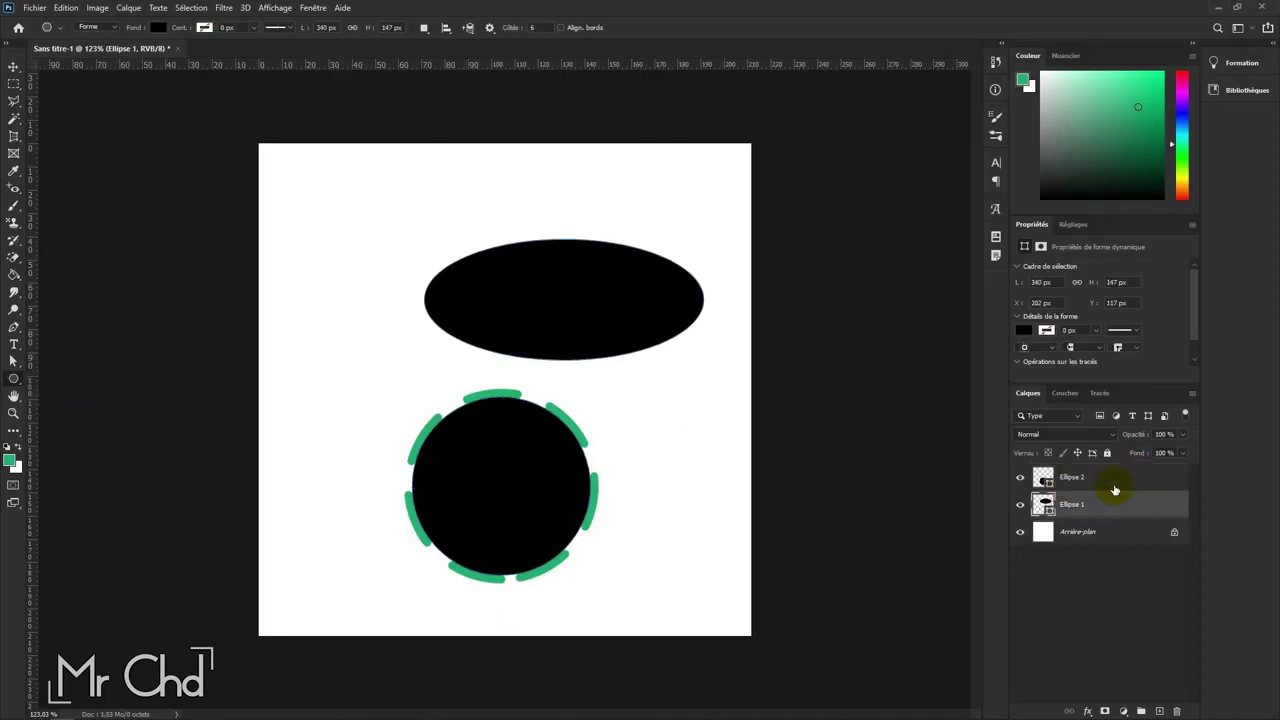
left_click(1115, 488, "shift")
key("Delete")
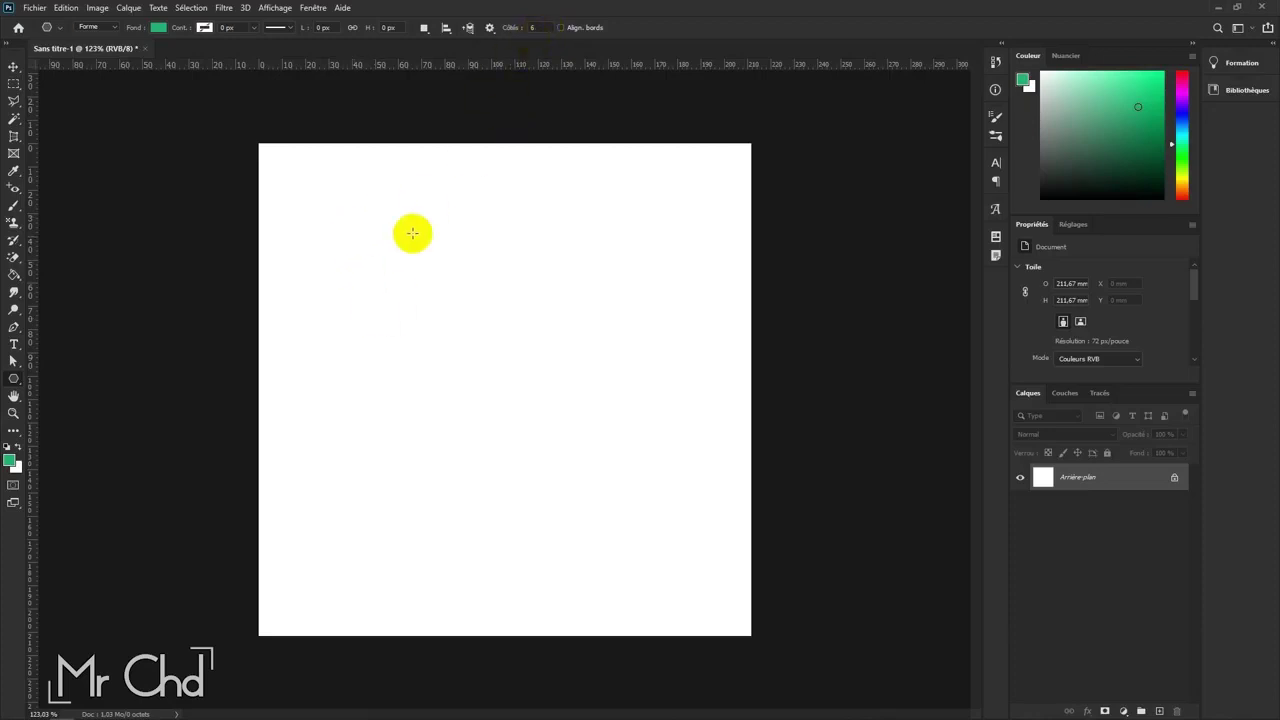
Step: Draw green polygons with 6, 20, 10 and 3 sides: hexagon, near-circle, decagon and triangle
left_click_drag(366, 266, 445, 332)
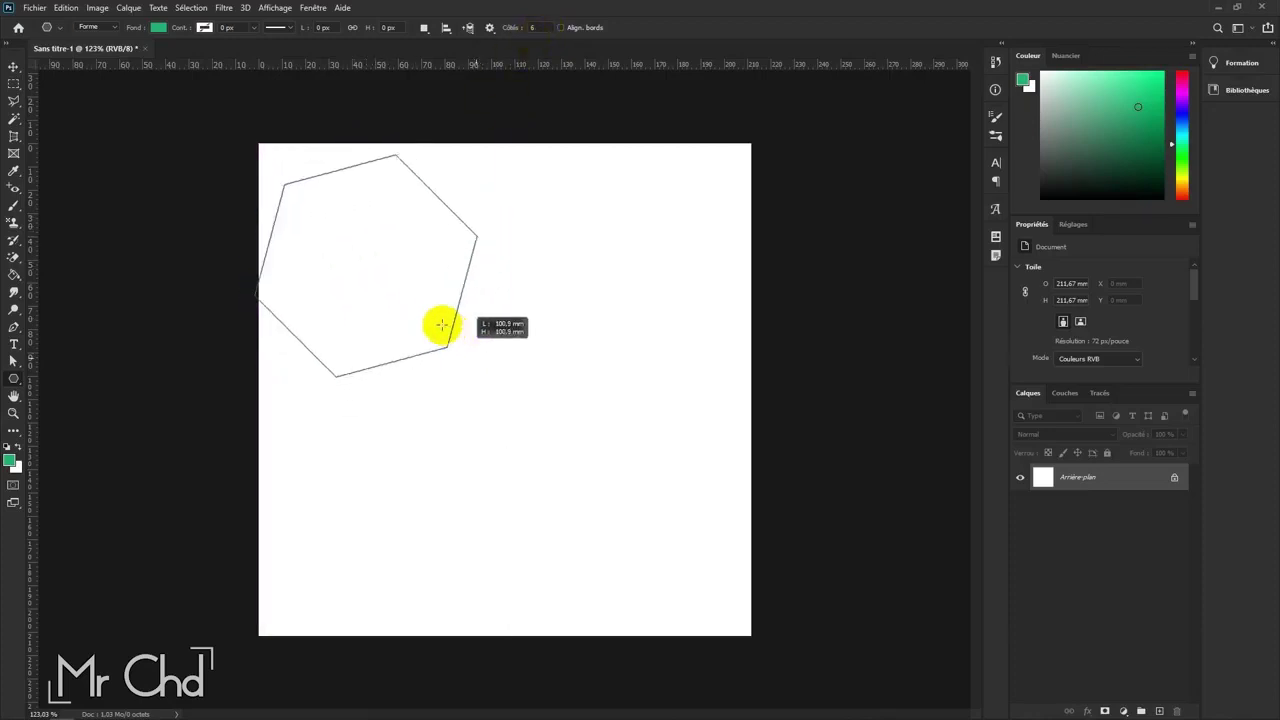
left_click_drag(445, 332, 432, 343)
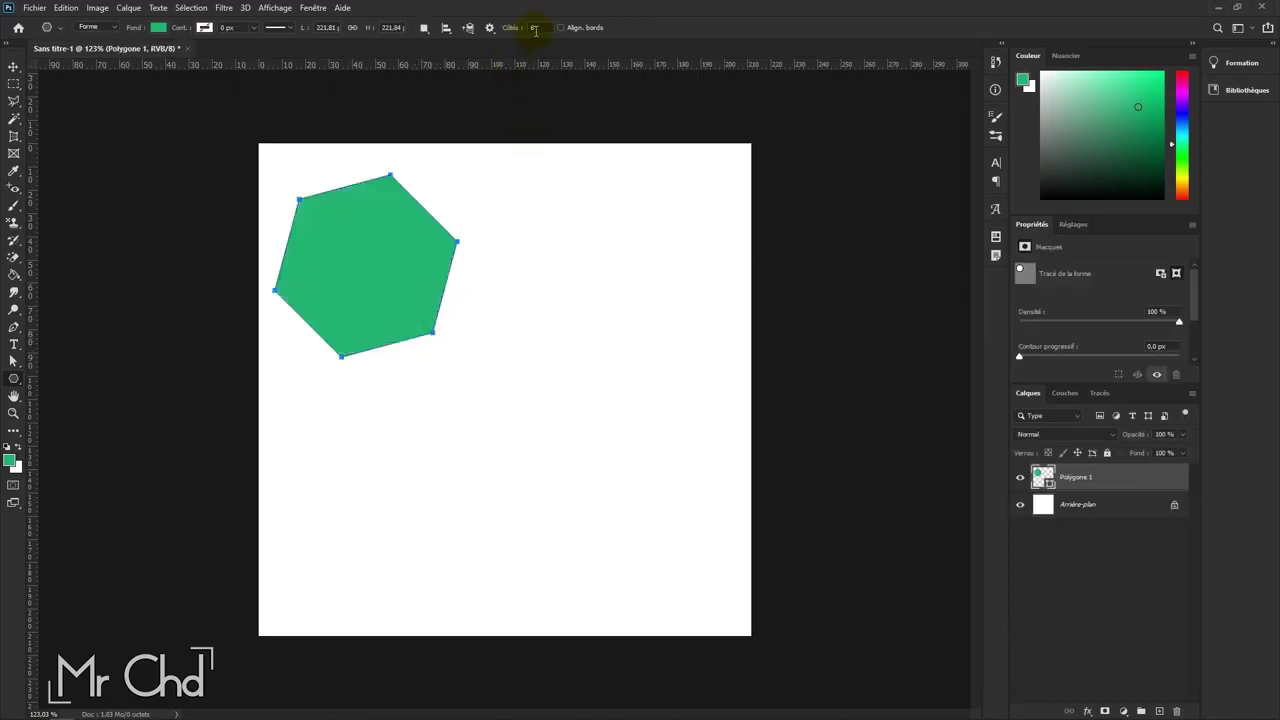
left_click(535, 30)
type("20")
mouse_move(560, 217)
left_mouse_down()
mouse_move(645, 289)
mouse_move(611, 214)
mouse_move(628, 225)
left_mouse_up()
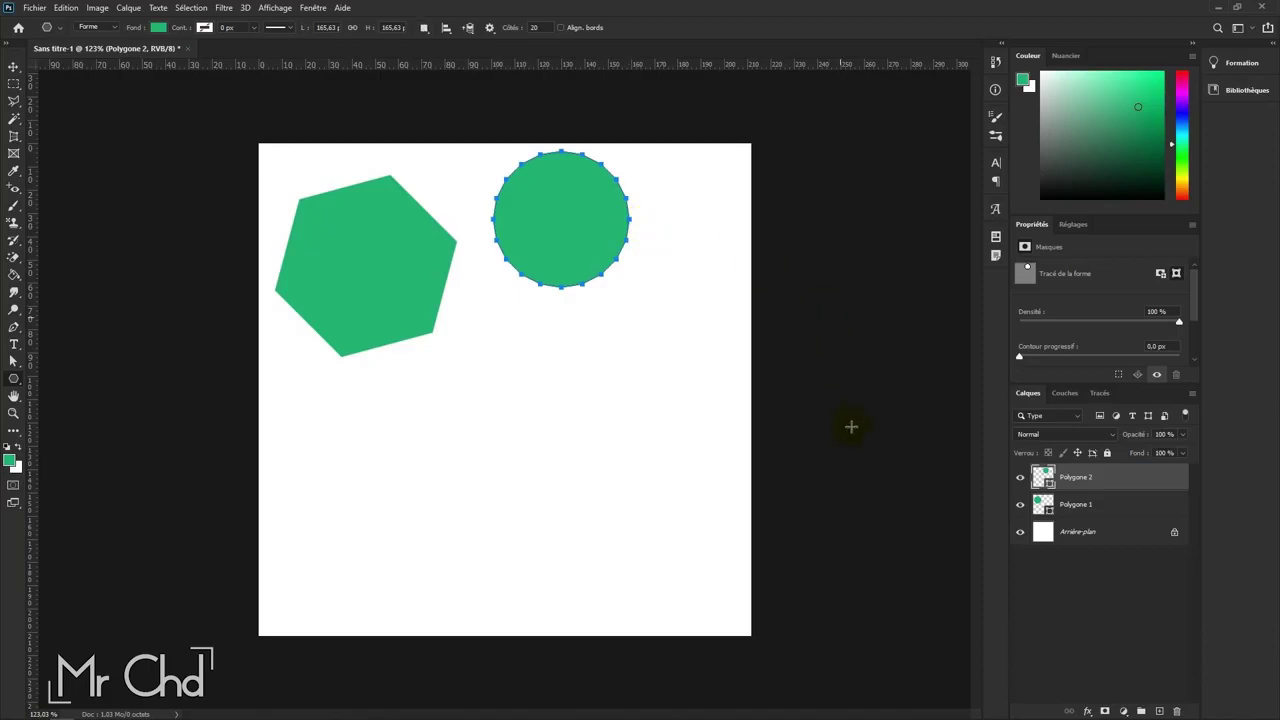
left_click(1095, 503)
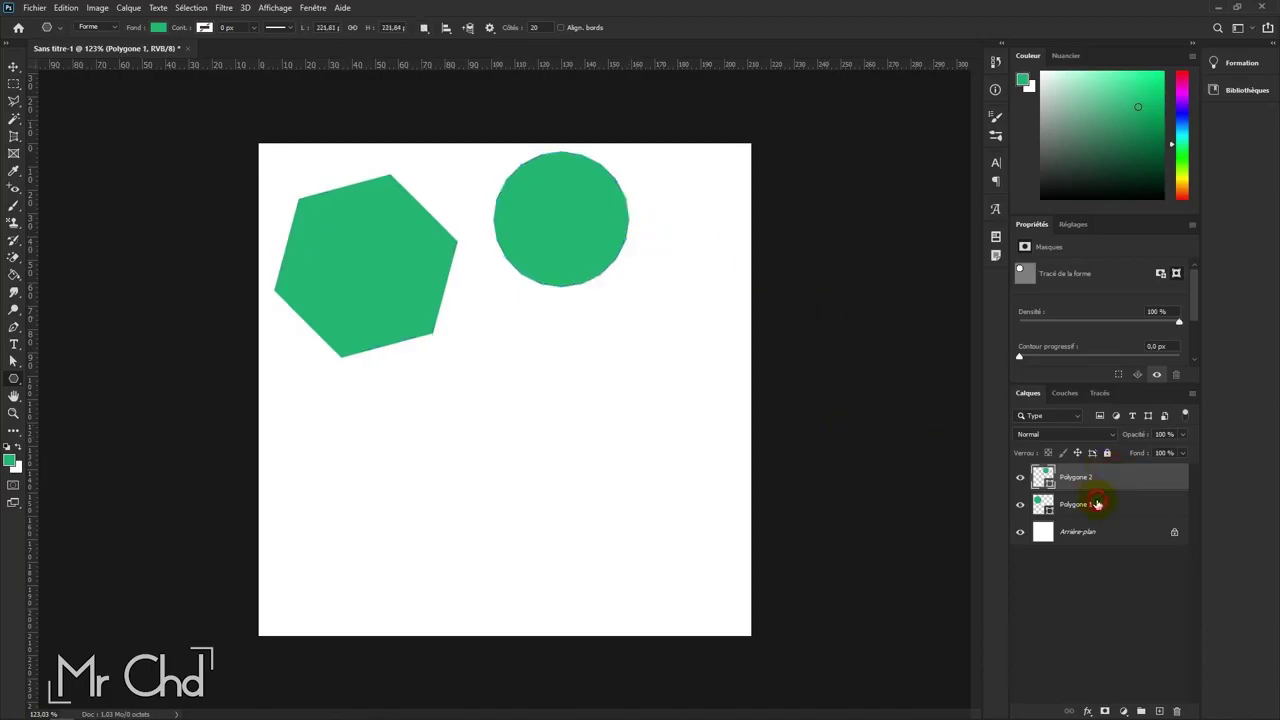
left_click(543, 27)
type("10")
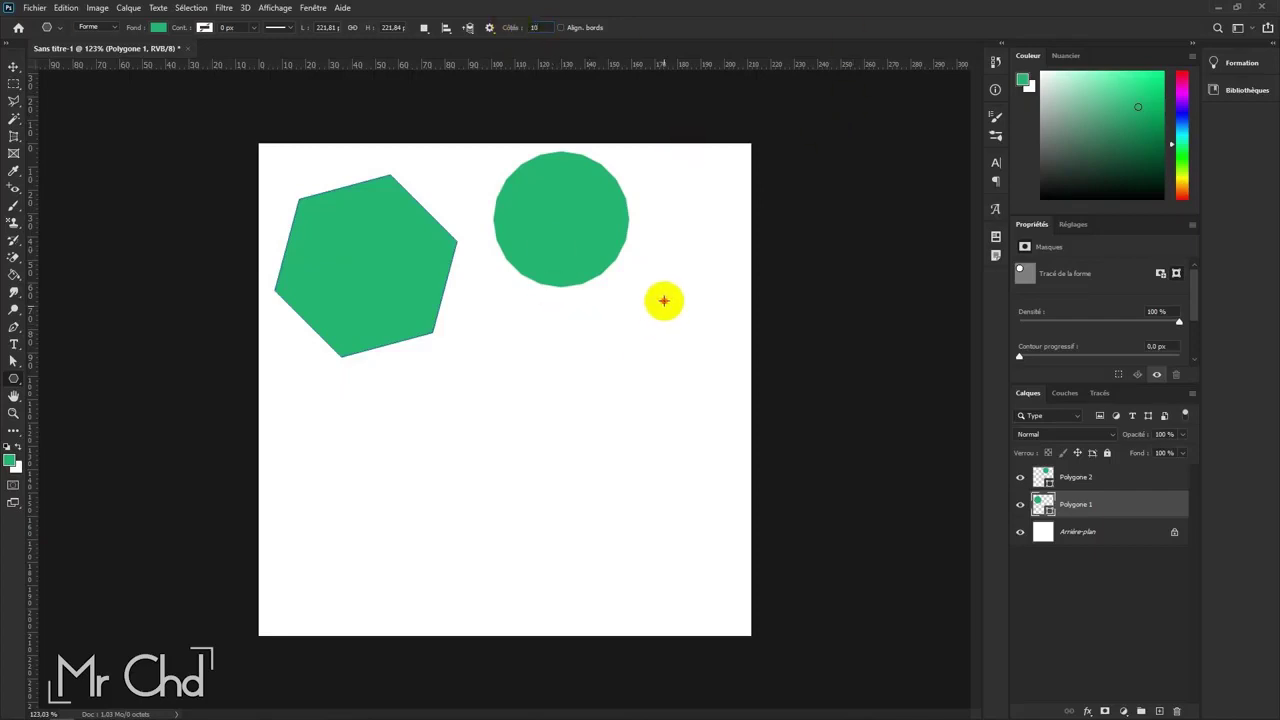
left_click_drag(663, 300, 709, 337)
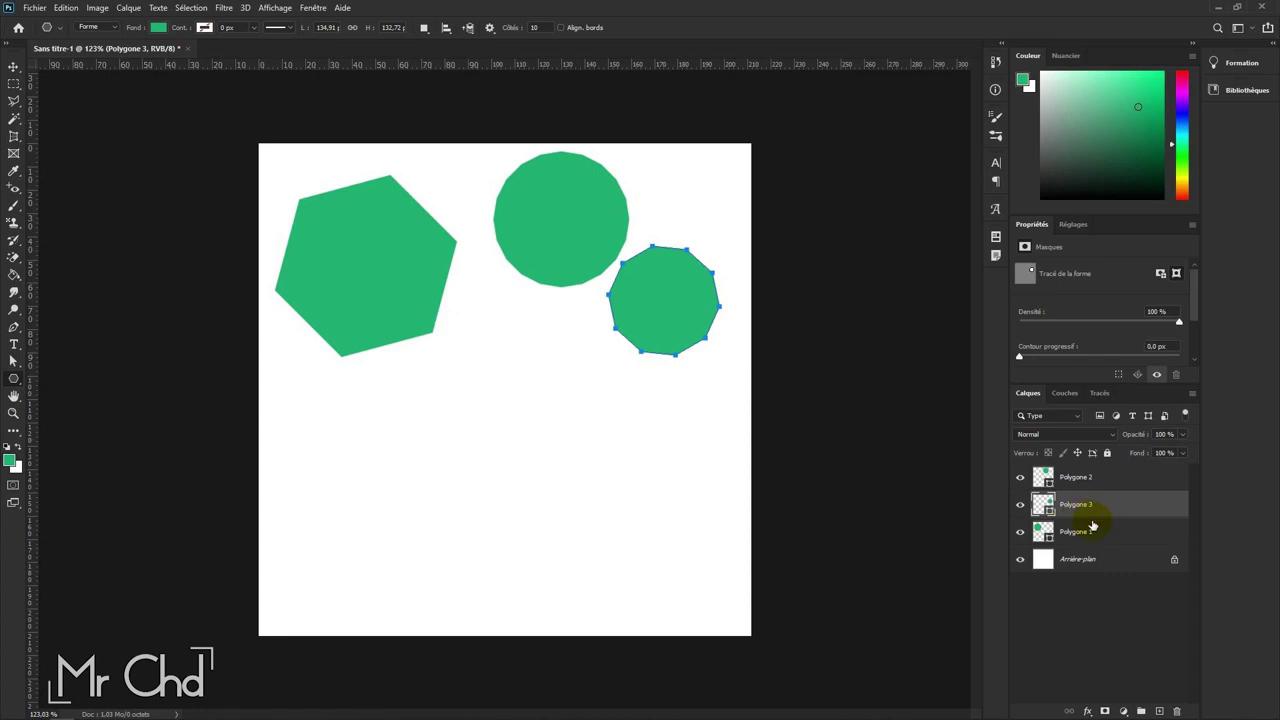
left_click(1047, 477)
left_click(543, 27)
type("3")
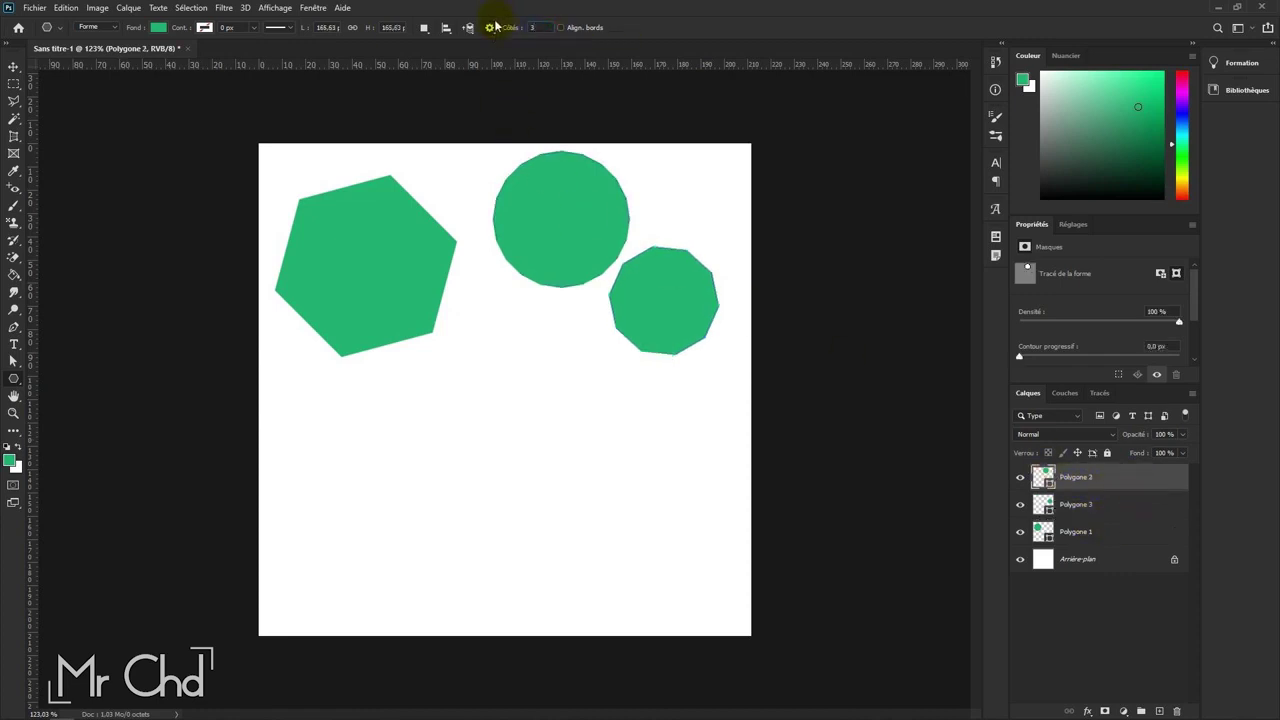
mouse_move(534, 391)
left_mouse_down()
mouse_move(568, 438)
mouse_move(621, 418)
left_mouse_up()
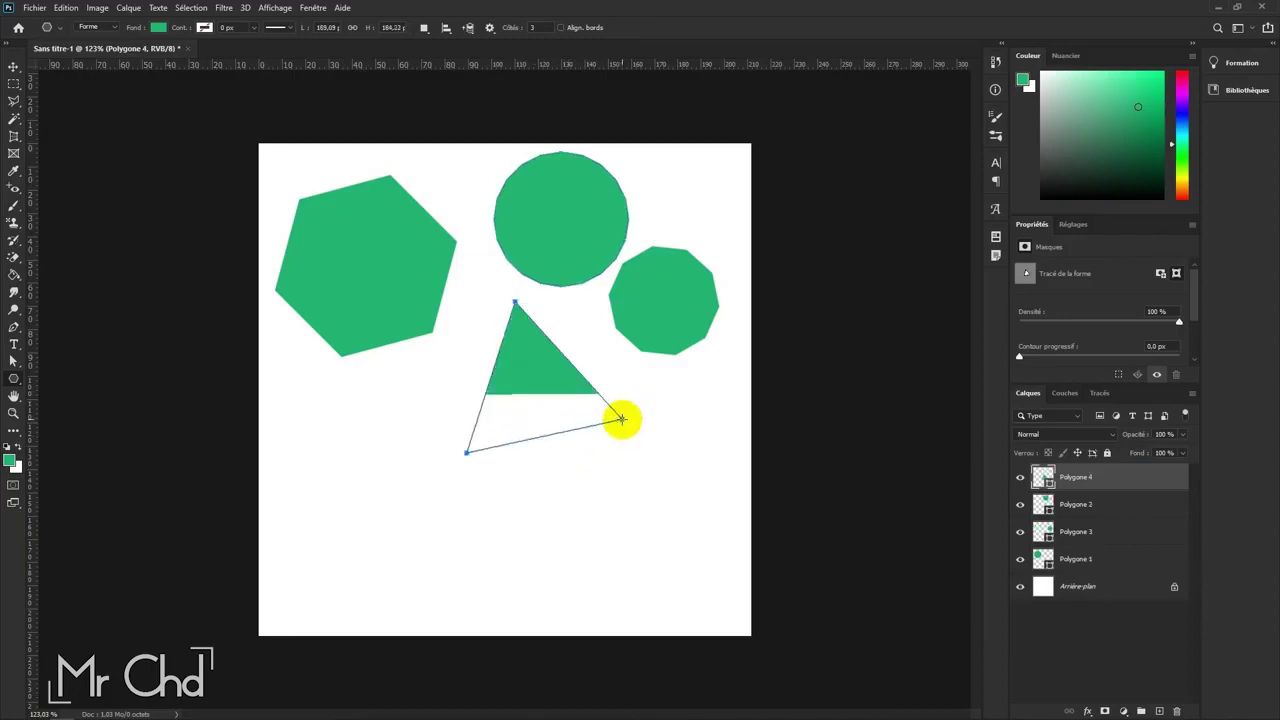
Step: Enable the Star option and draw 3-, 5- and 7-pointed green stars, including a rounded one
left_click(492, 29)
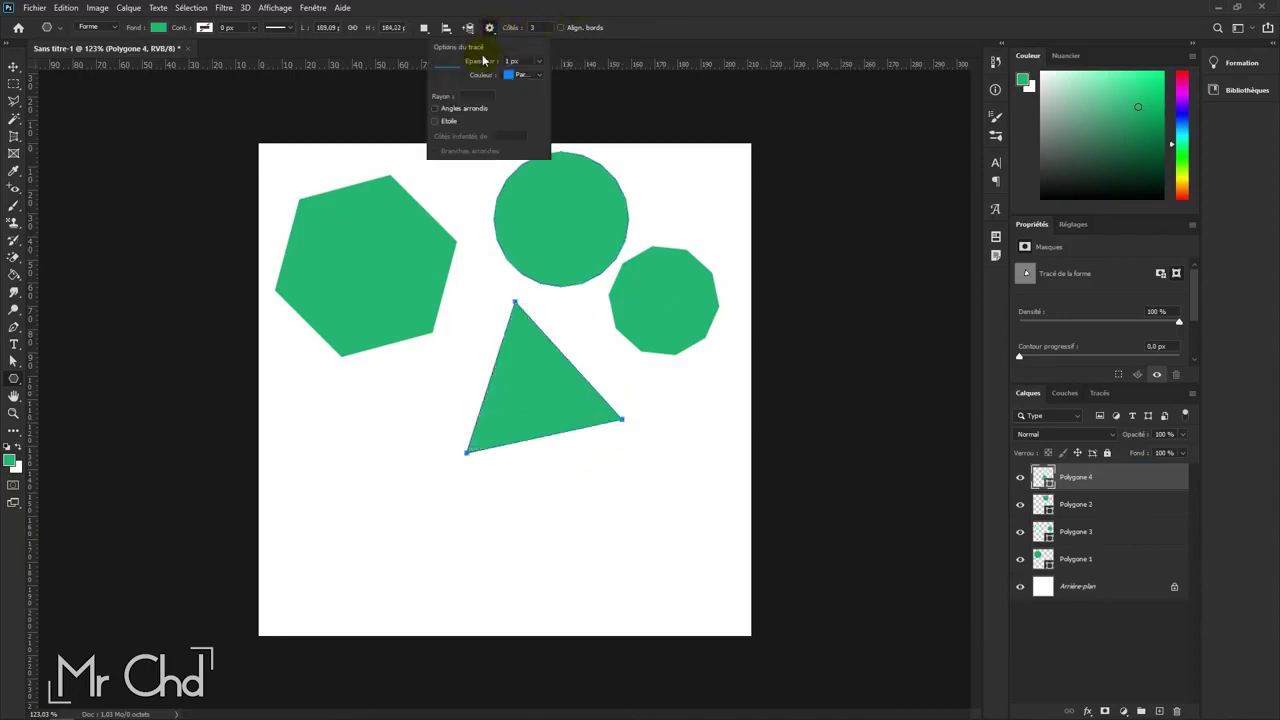
left_click(436, 122)
left_click_drag(380, 455, 455, 502)
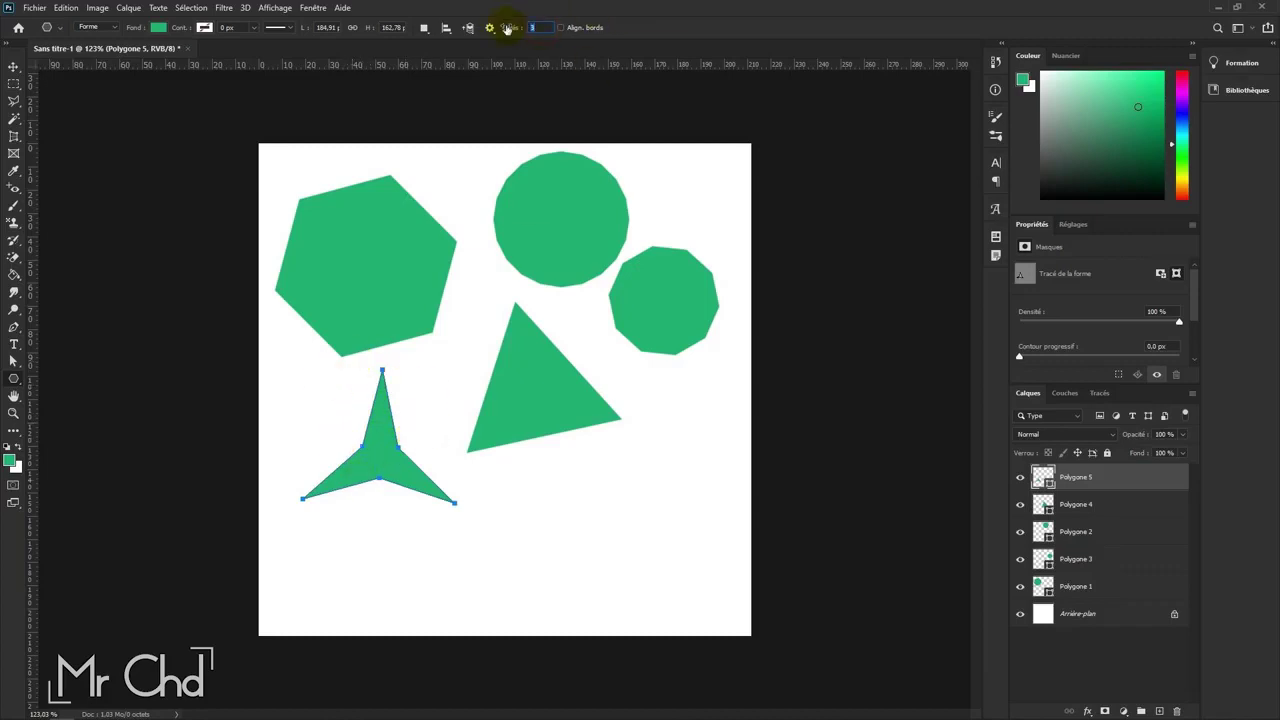
type("5")
mouse_move(623, 480)
left_mouse_down()
mouse_move(675, 519)
mouse_move(665, 510)
left_mouse_up()
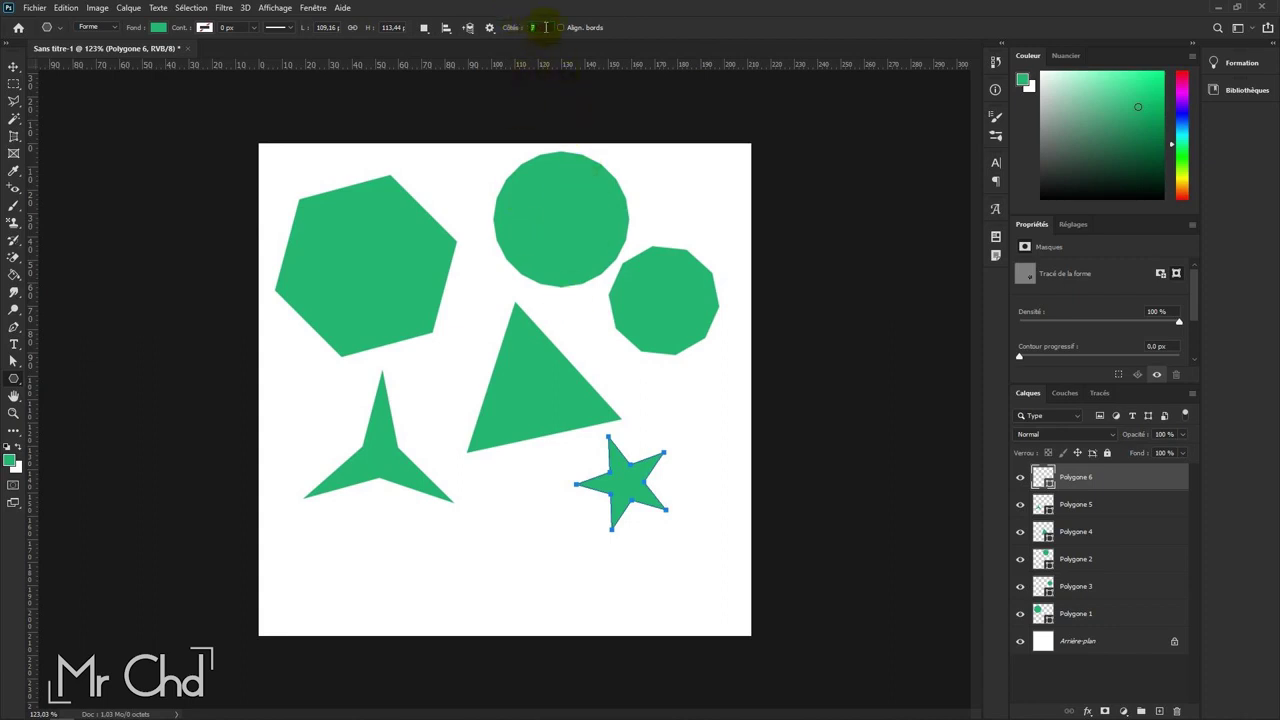
left_click(537, 27)
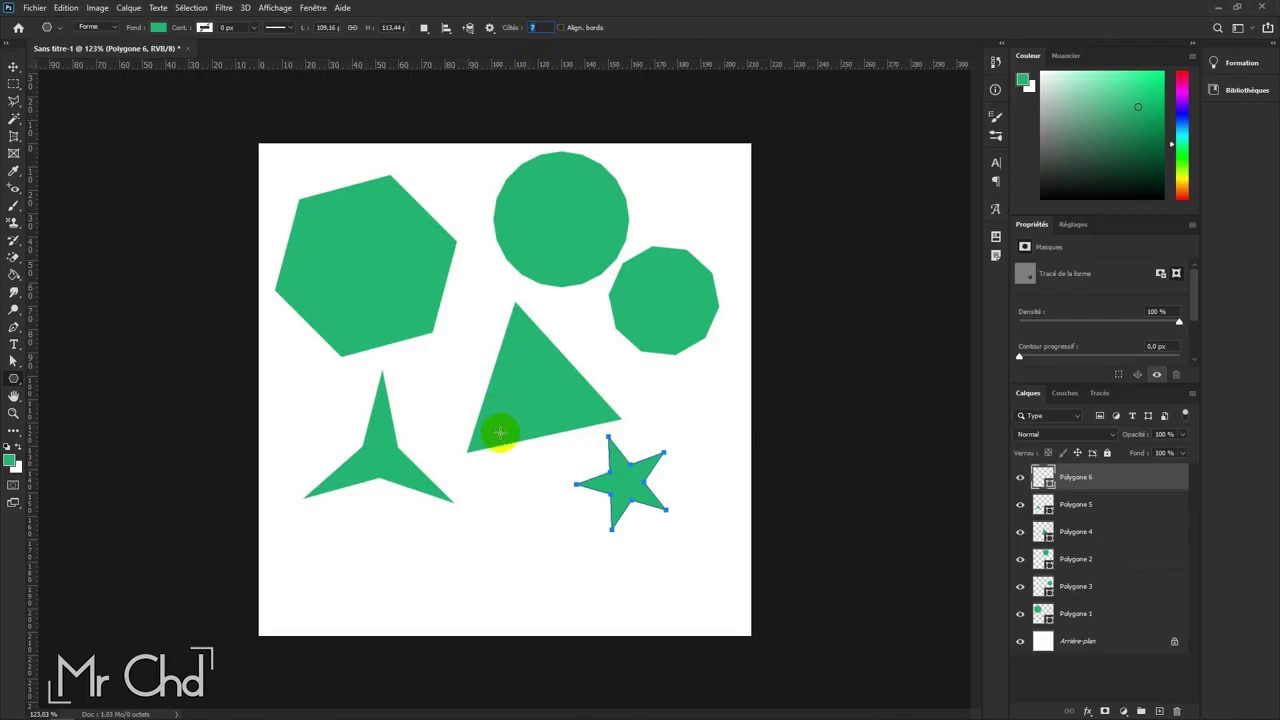
left_click_drag(677, 397, 681, 403)
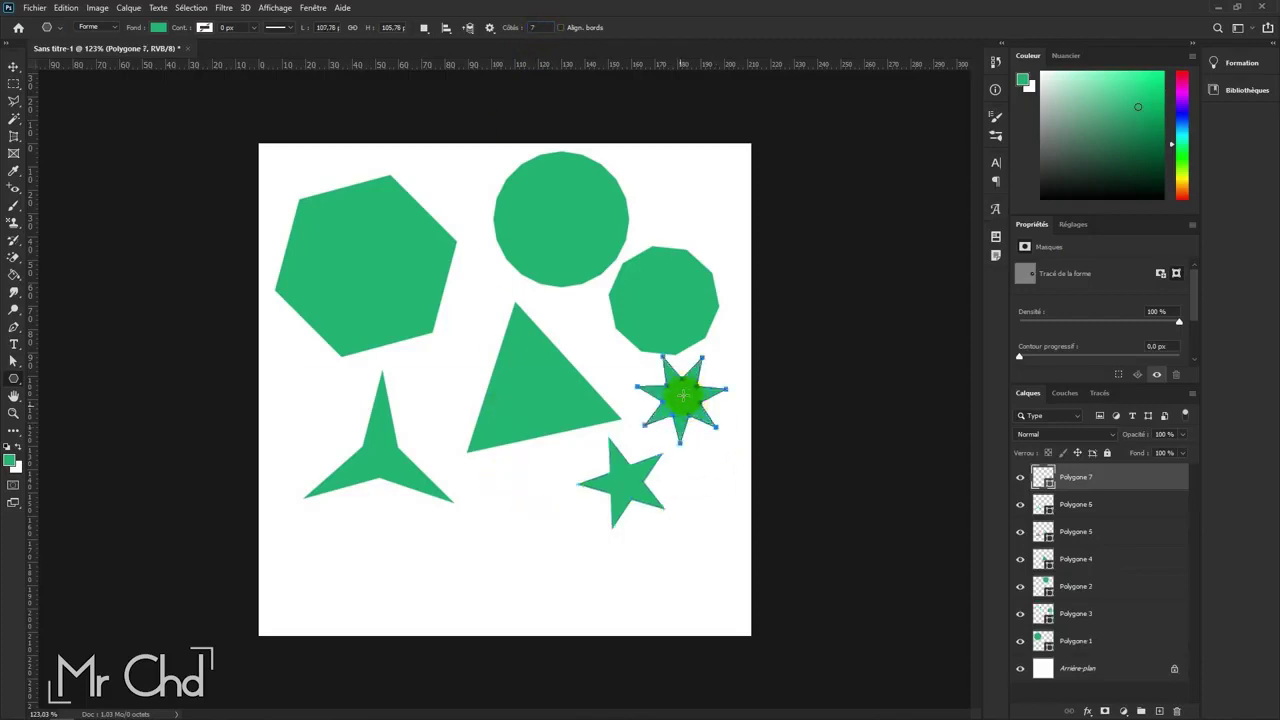
left_click(490, 28)
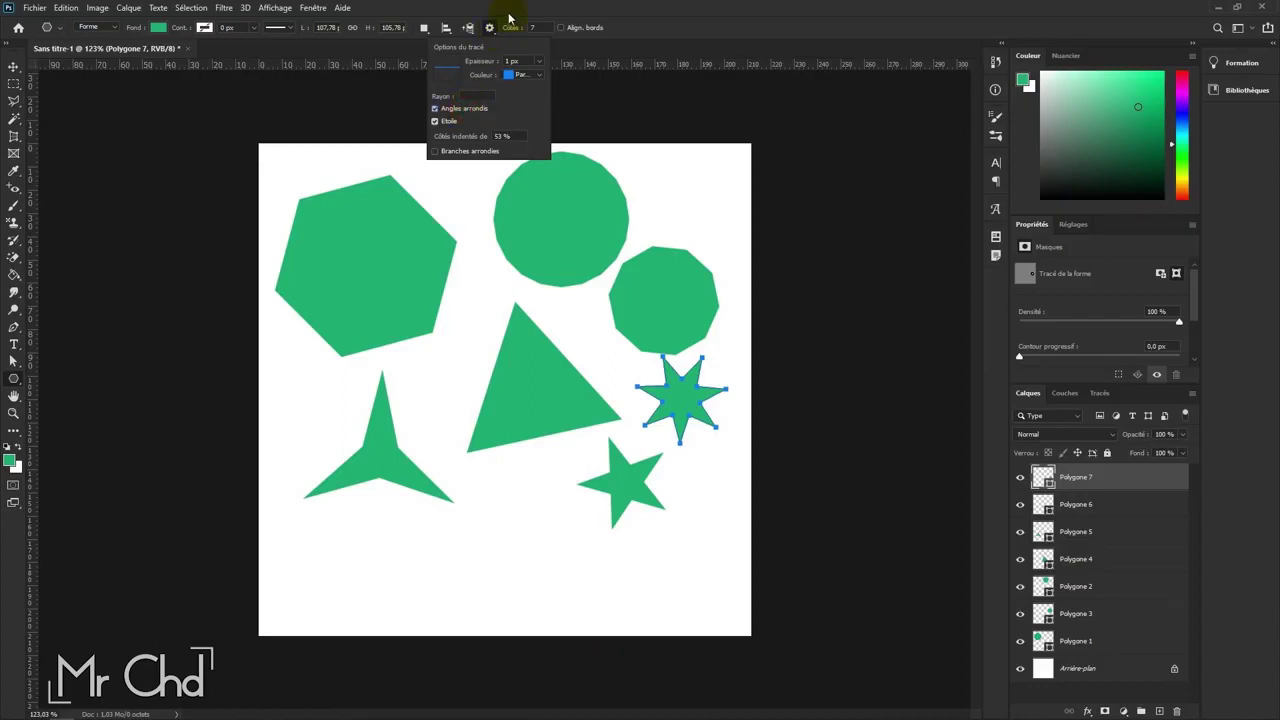
mouse_move(476, 551)
left_mouse_down()
mouse_move(521, 602)
mouse_move(591, 586)
mouse_move(526, 517)
mouse_move(538, 519)
mouse_move(526, 557)
mouse_move(603, 594)
mouse_move(563, 557)
mouse_move(568, 566)
left_mouse_up()
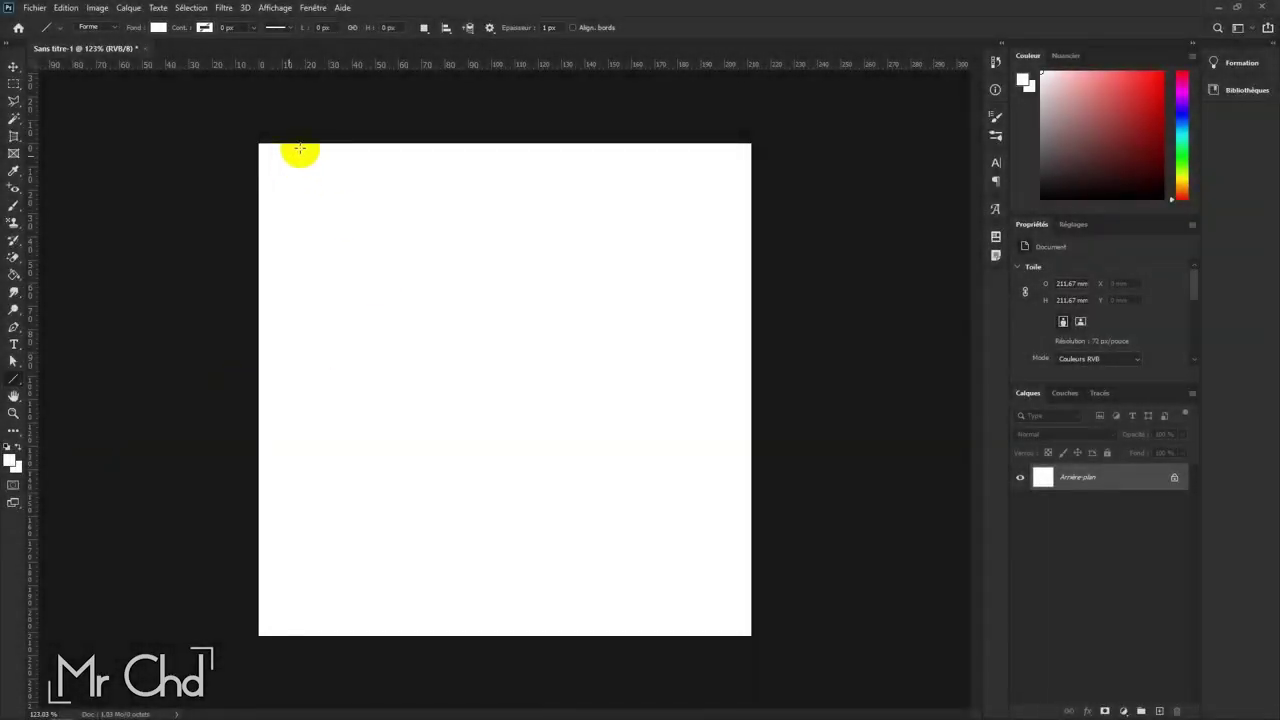
Step: Set a black fill and 4 px weight, then draw three lines, the lowest perfectly horizontal
left_click(165, 28)
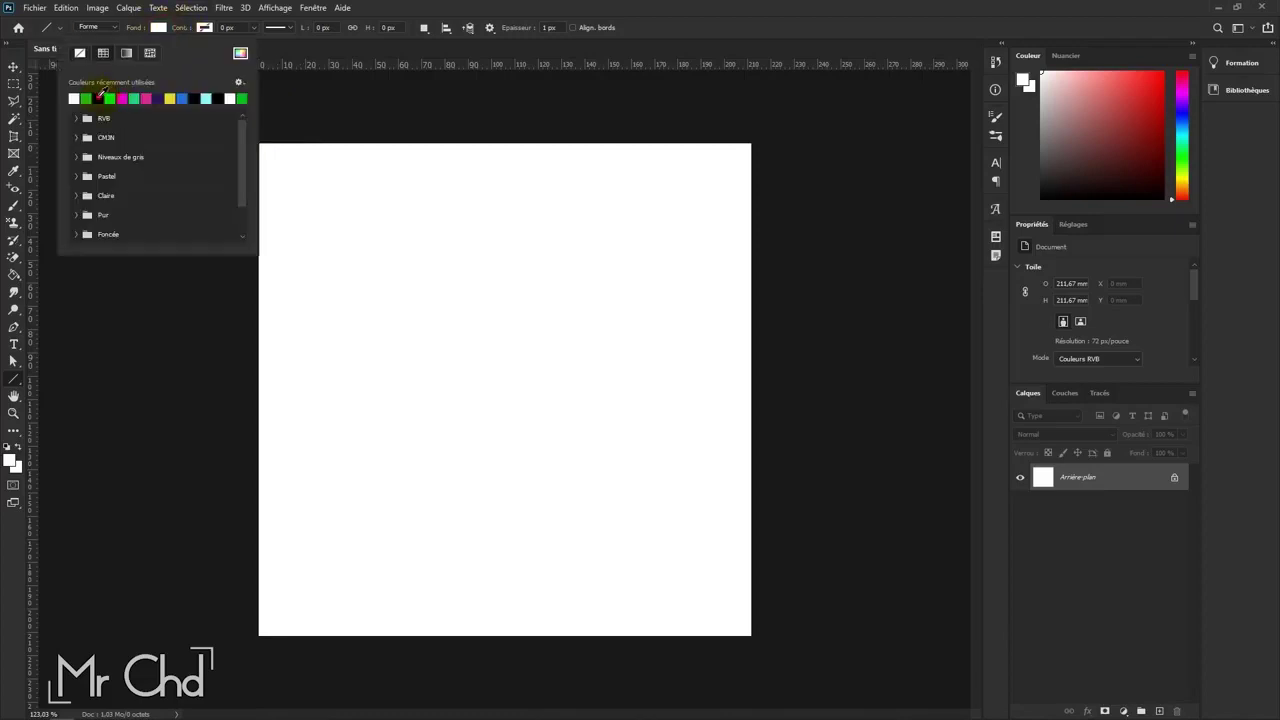
left_click(181, 24)
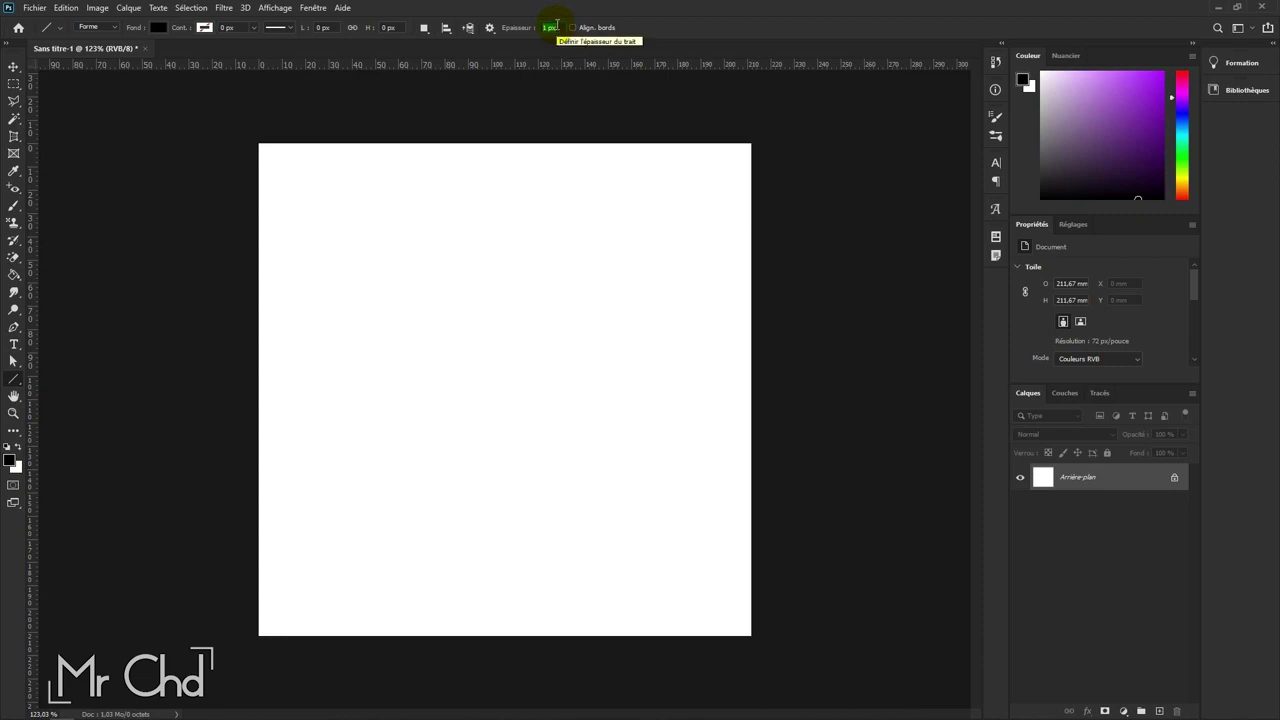
type("4")
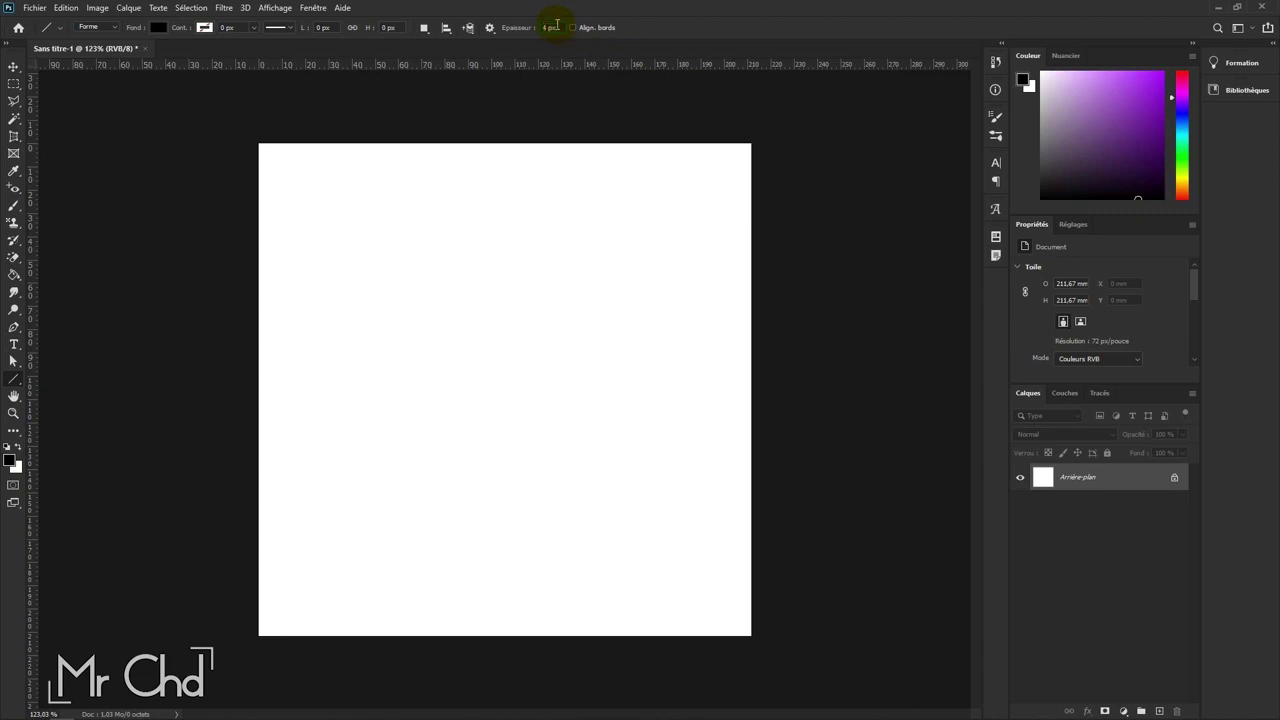
left_click_drag(290, 275, 709, 222)
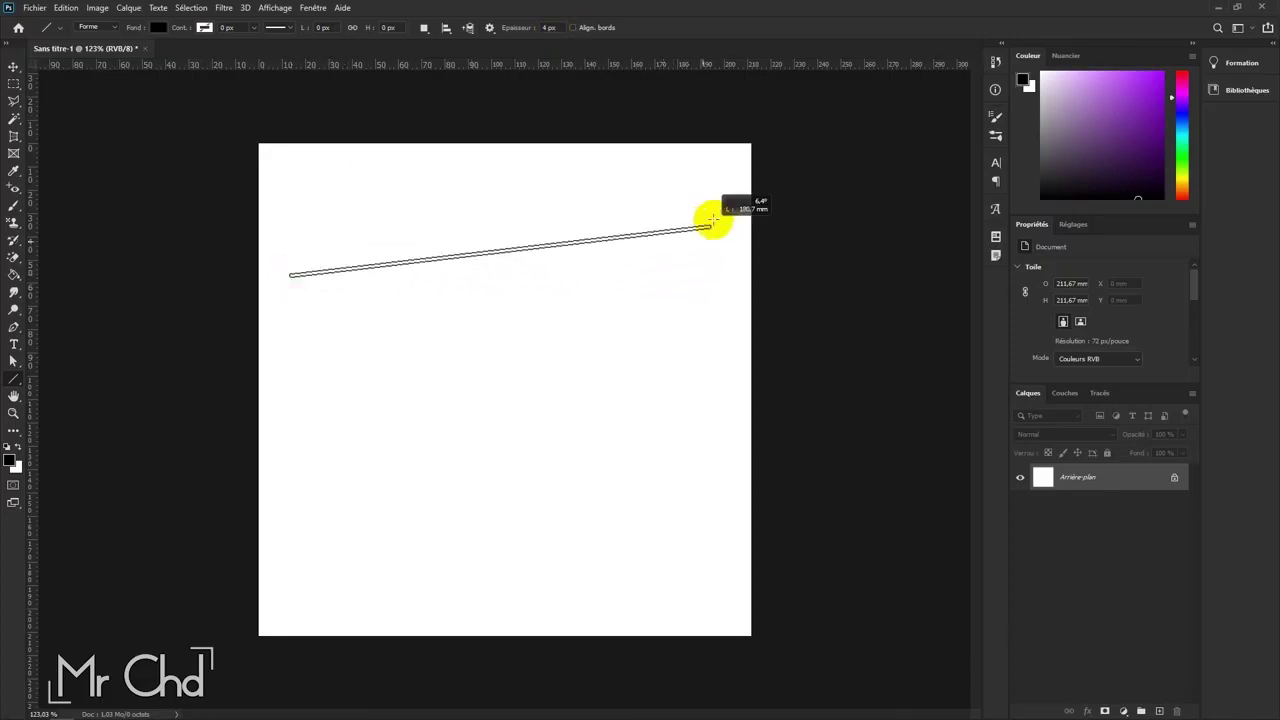
left_click_drag(709, 222, 648, 177)
left_click_drag(730, 174, 498, 346)
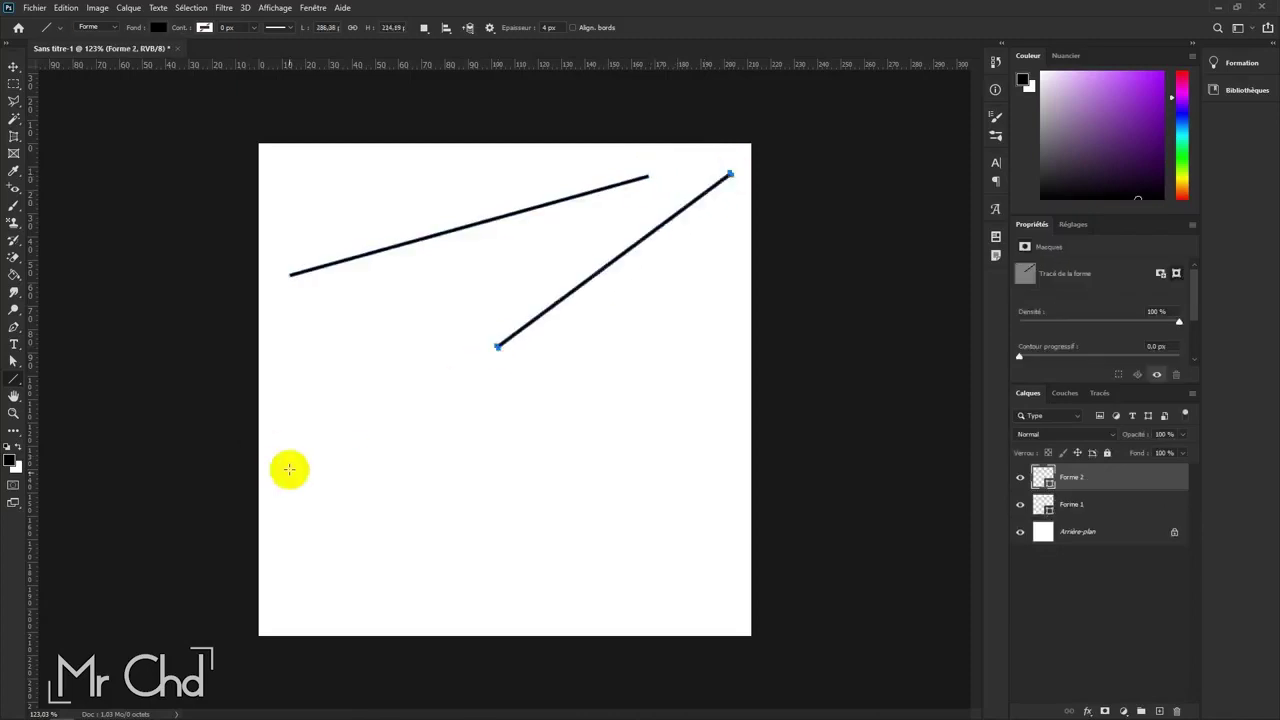
left_click_drag(289, 468, 609, 453)
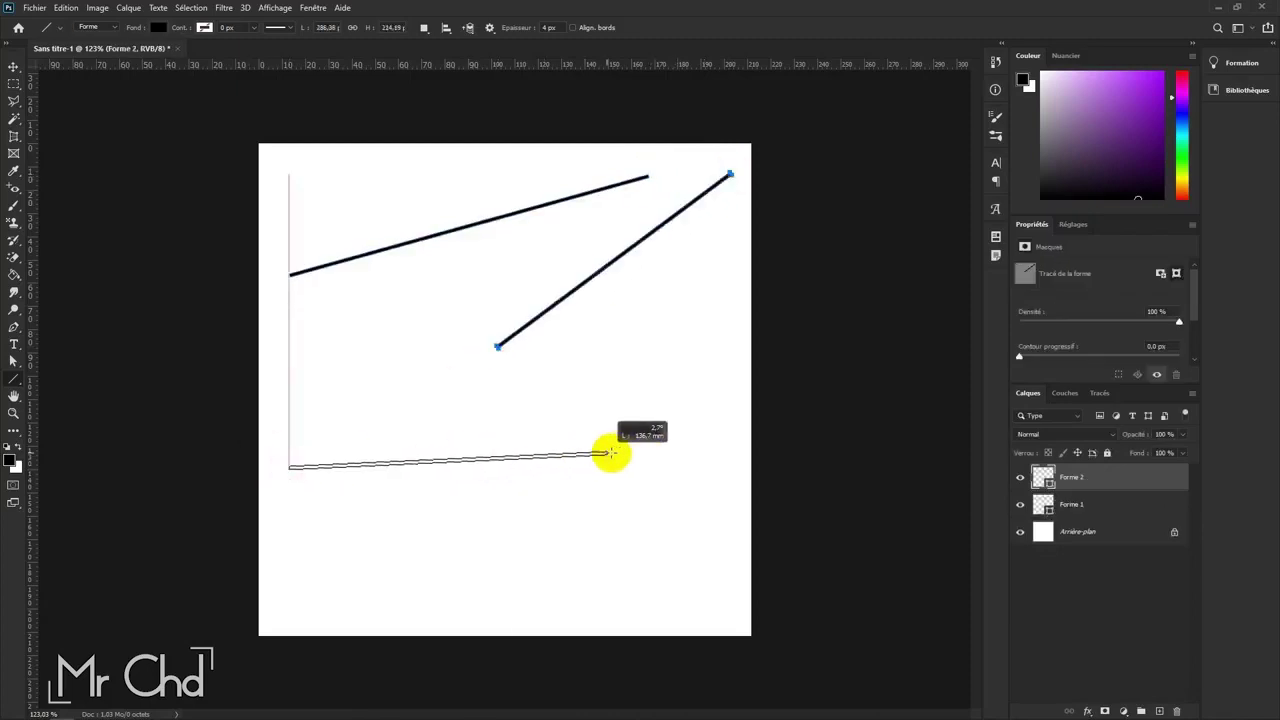
left_click_drag(609, 453, 717, 461)
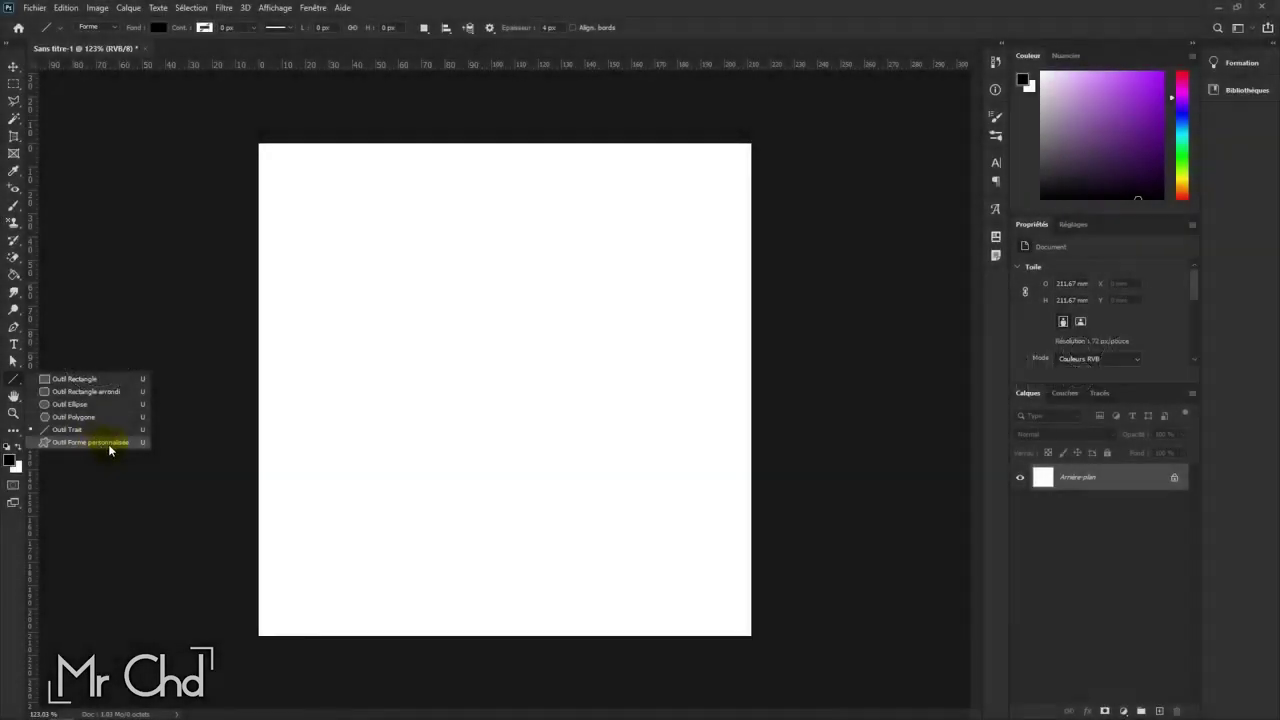
Step: Pick the bird shape in the Custom Shape tool's shape picker
left_click(108, 444)
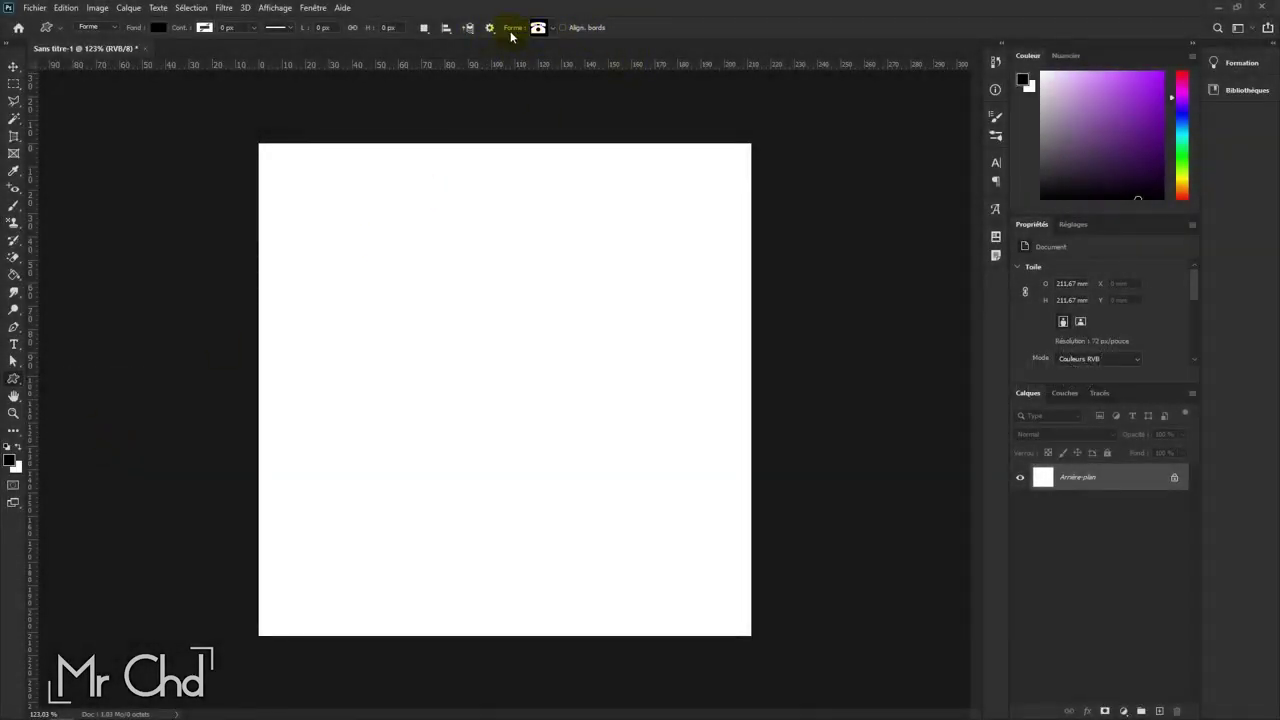
left_click(550, 30)
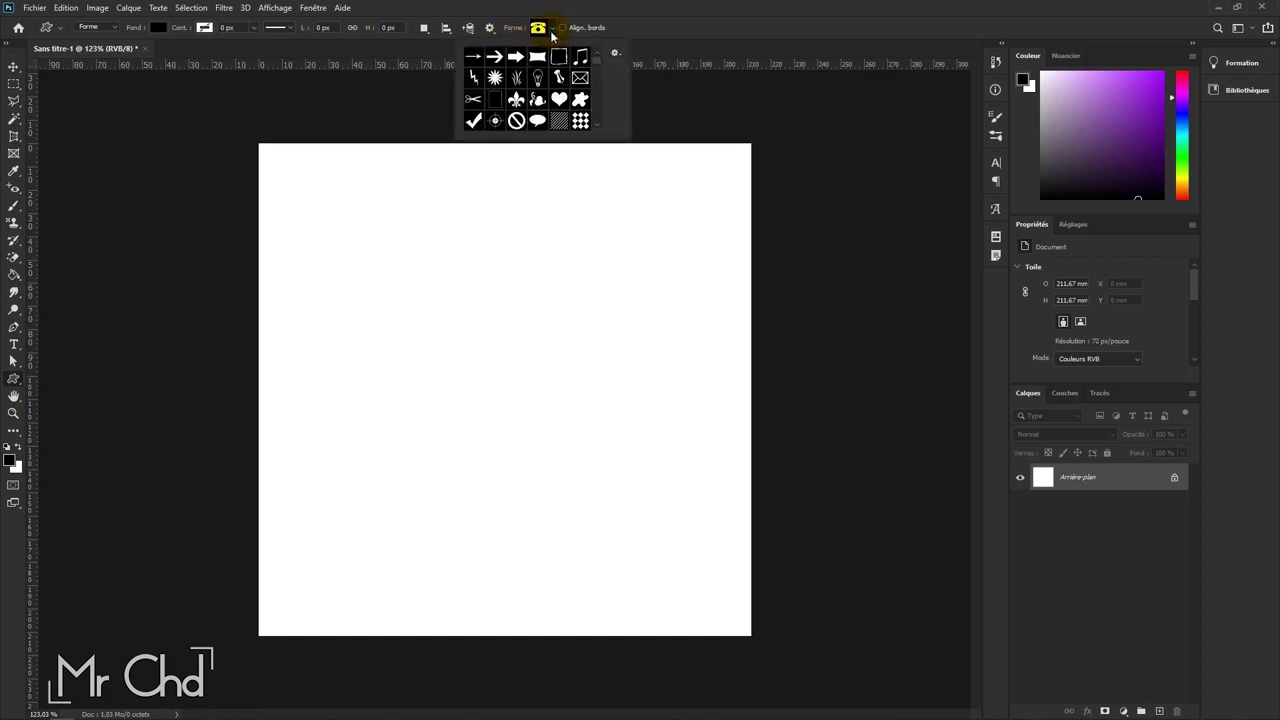
scroll(537, 76, "down", 2)
scroll(530, 76, "down", 2)
scroll(525, 75, "down", 2)
scroll(520, 74, "down", 2)
scroll(520, 74, "up", 1)
left_click(537, 77)
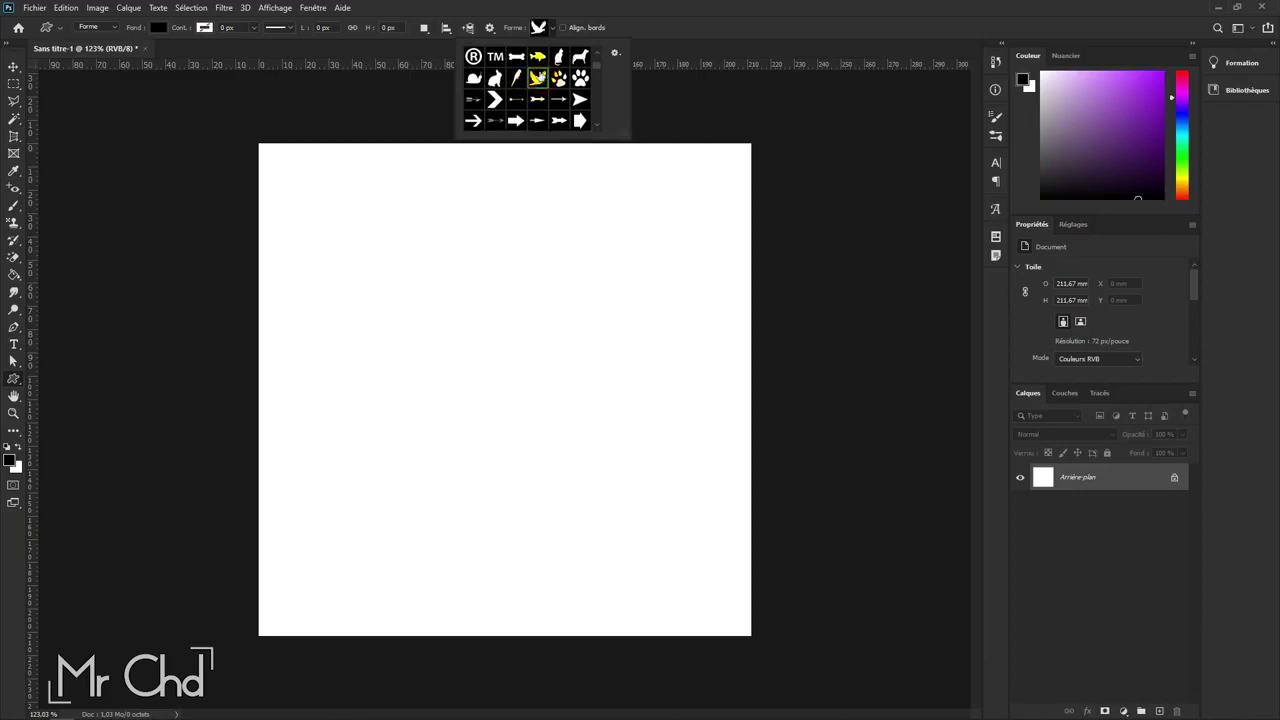
left_click(552, 30)
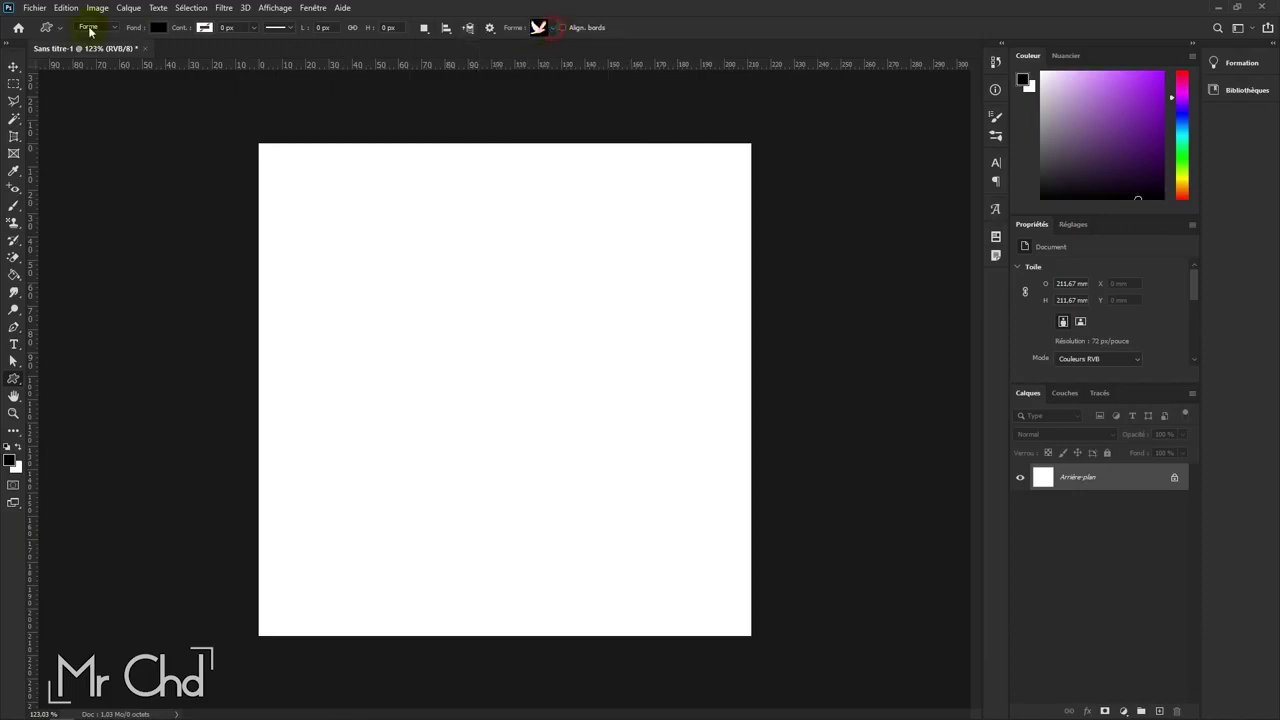
Step: Draw a small magenta bird and move it near the canvas's top-left
left_click(162, 29)
left_click(145, 97)
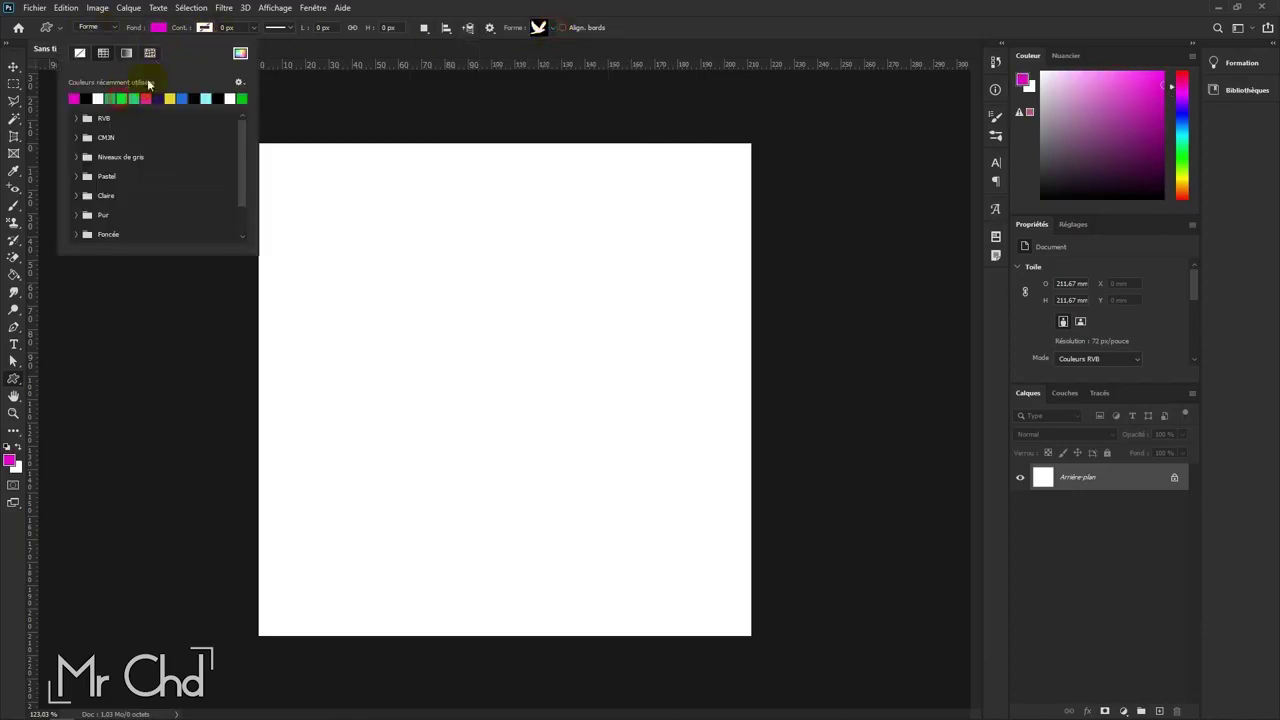
left_click_drag(385, 200, 508, 286)
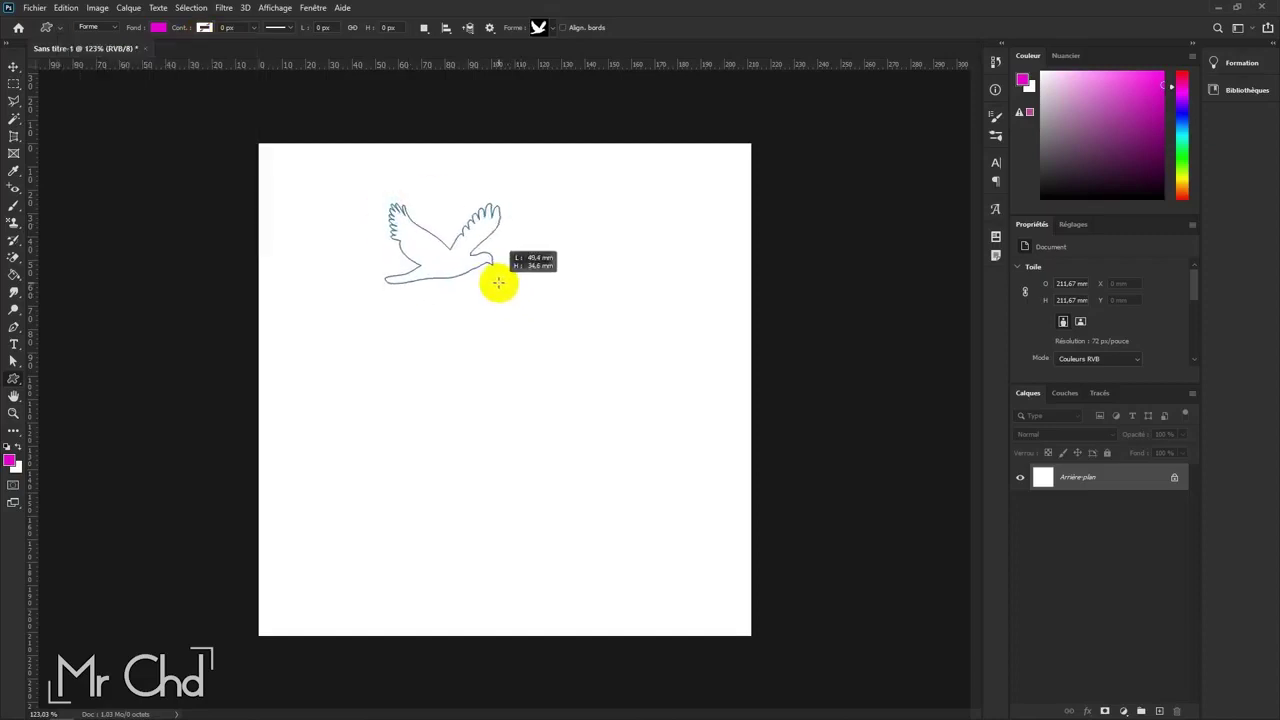
left_click_drag(508, 286, 463, 256)
key("v")
left_click_drag(352, 232, 288, 205)
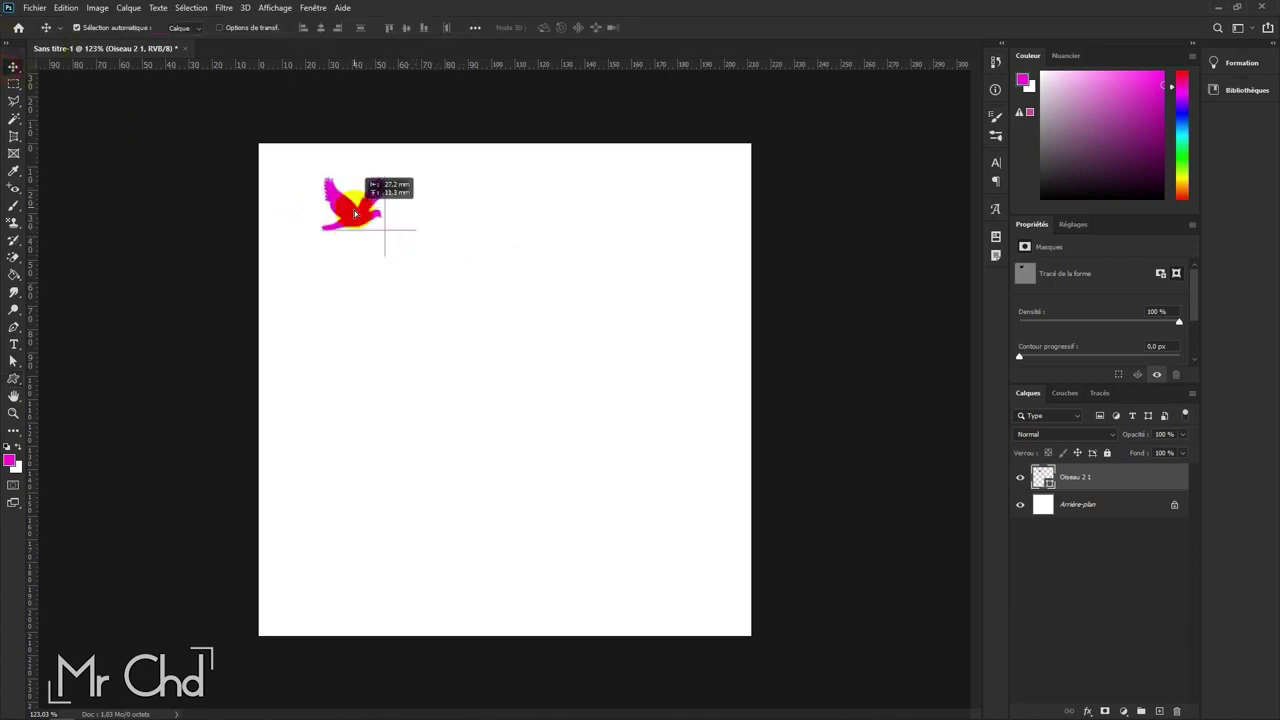
Step: Switch to the Custom Shape tool and pick the paw print shape
left_click(14, 378)
left_click(108, 437)
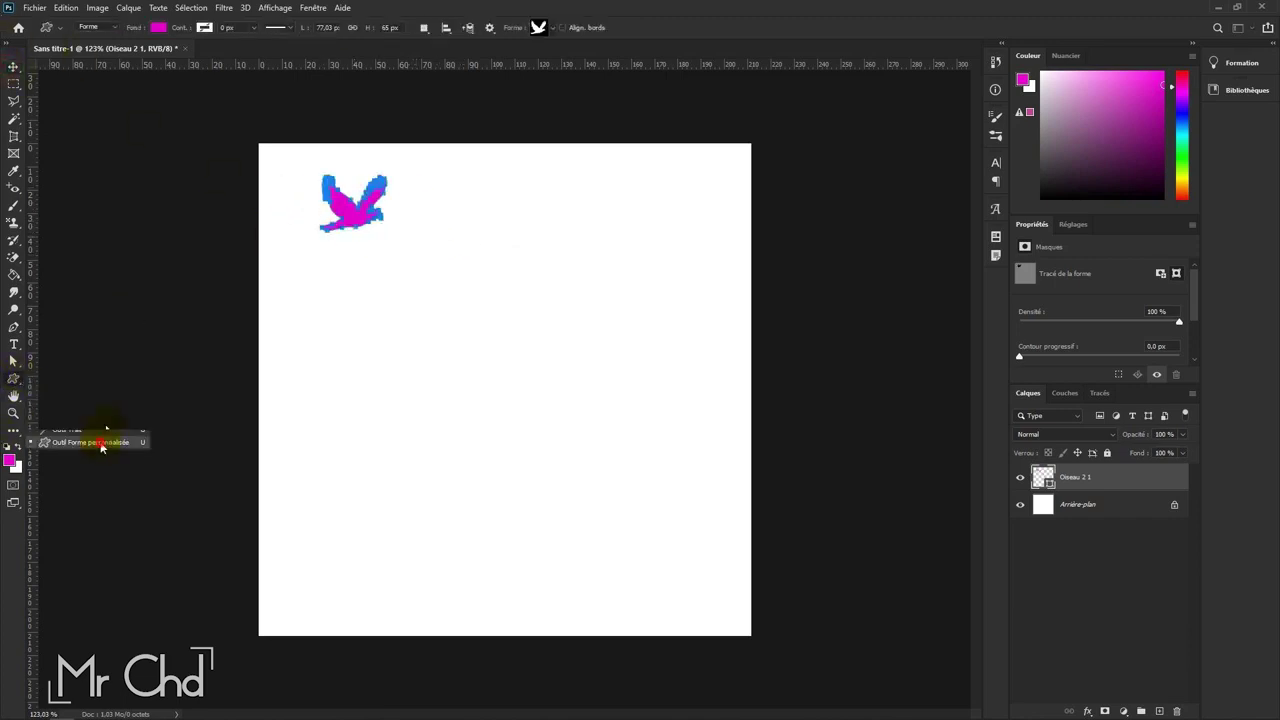
left_click(553, 28)
left_click(560, 80)
scroll(571, 103, "down", 2)
scroll(571, 103, "down", 2)
scroll(571, 103, "down", 2)
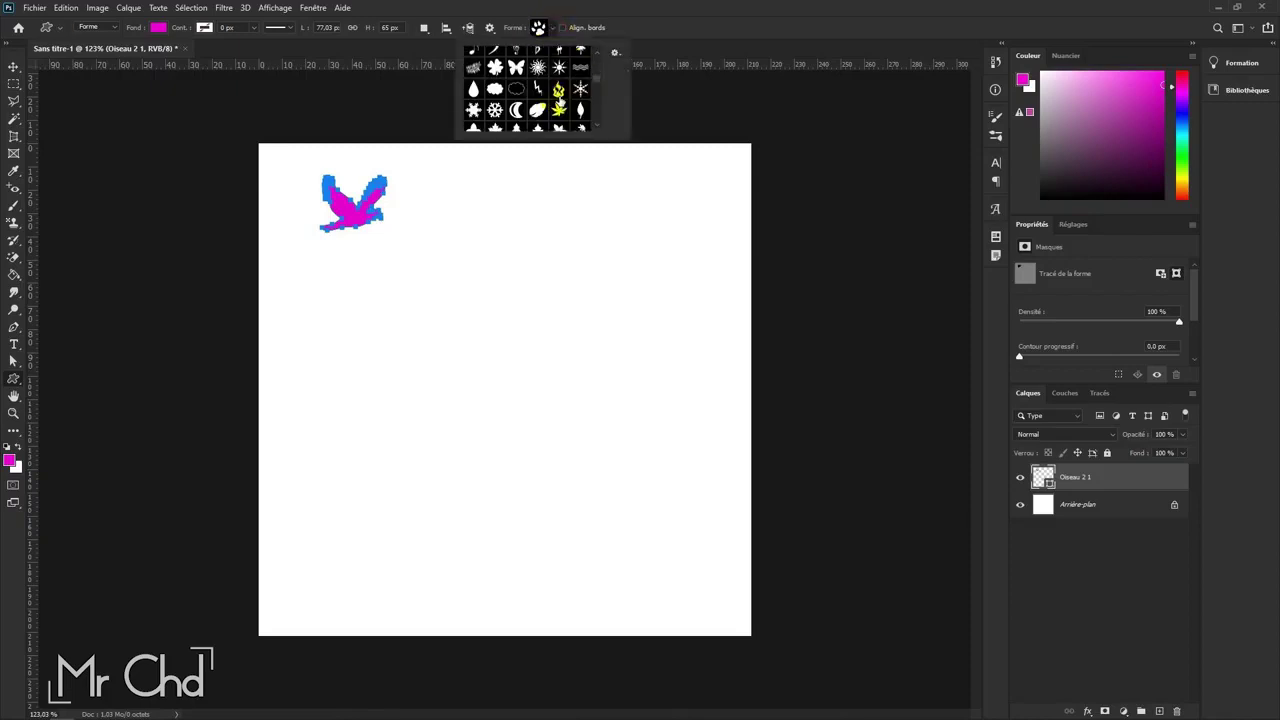
scroll(538, 108, "down", 2)
scroll(538, 108, "down", 2)
scroll(539, 107, "down", 2)
scroll(540, 106, "down", 2)
scroll(538, 107, "down", 2)
scroll(538, 107, "down", 2)
scroll(538, 107, "down", 2)
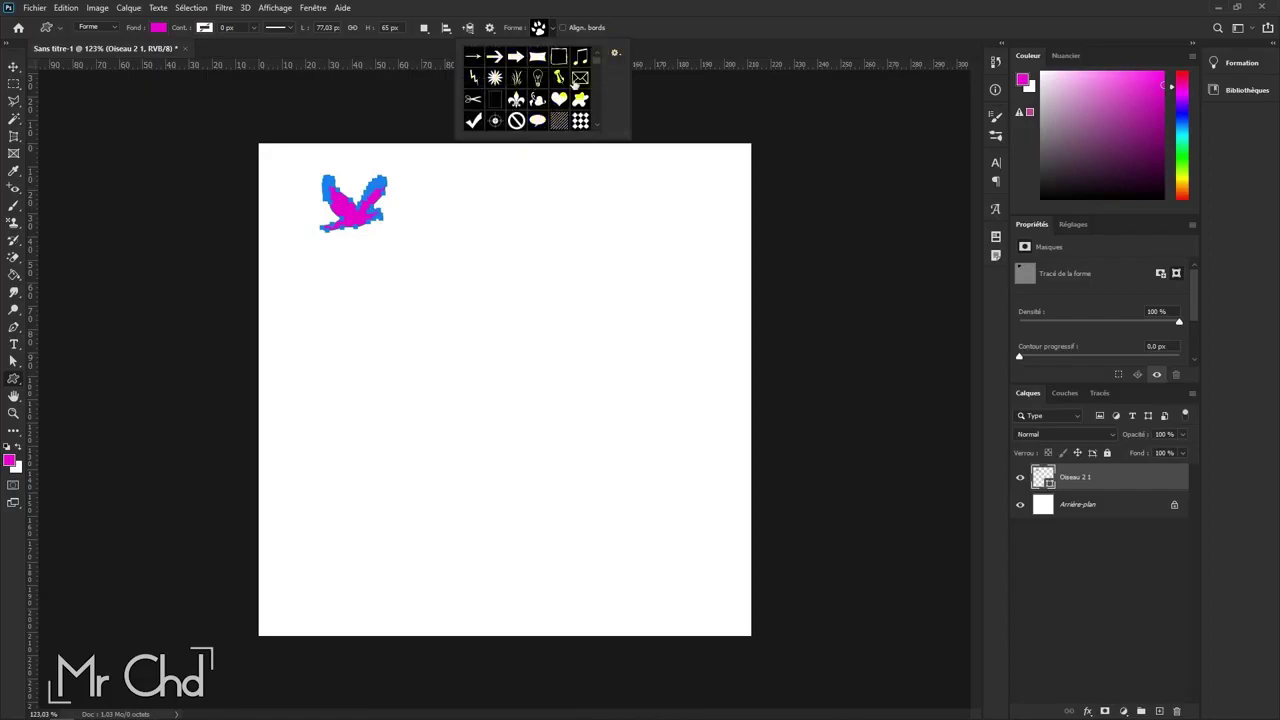
Step: Draw the magenta paw print to the right of the bird
left_click(616, 52)
left_click(552, 28)
left_click_drag(488, 204, 580, 287)
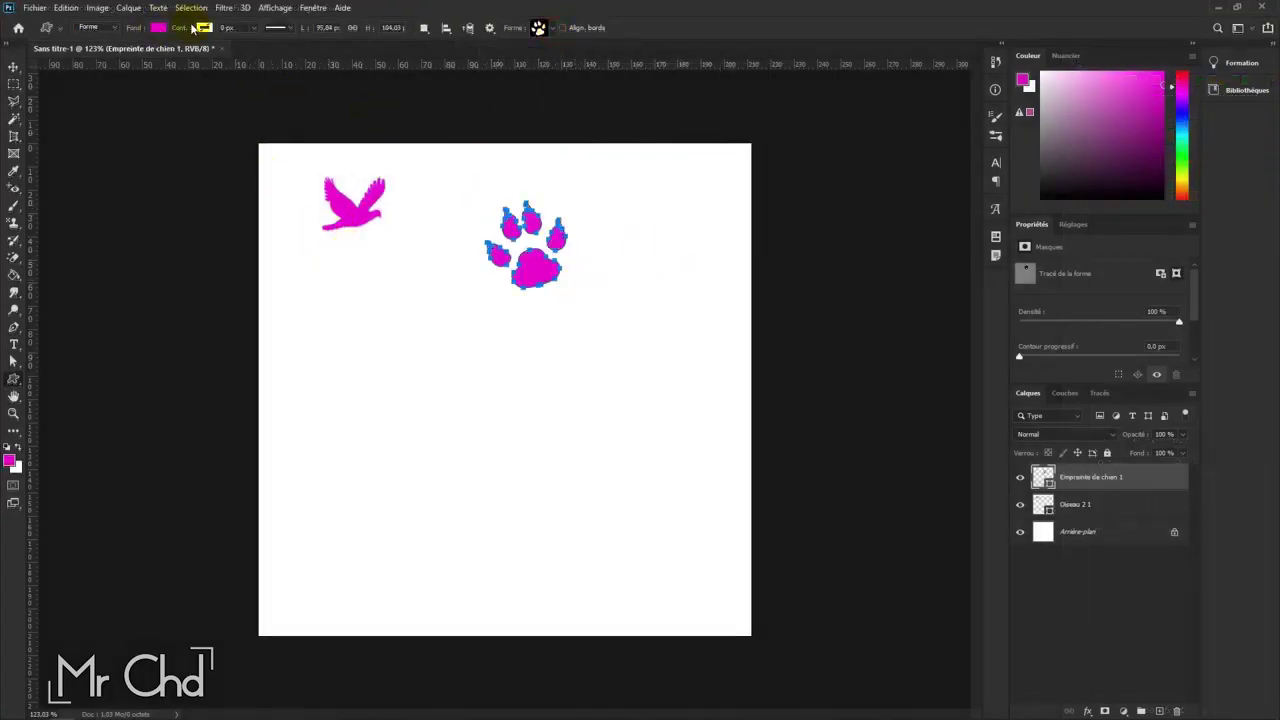
Step: Give the paw a green 3 px stroke aligned outside the shape
left_click(205, 28)
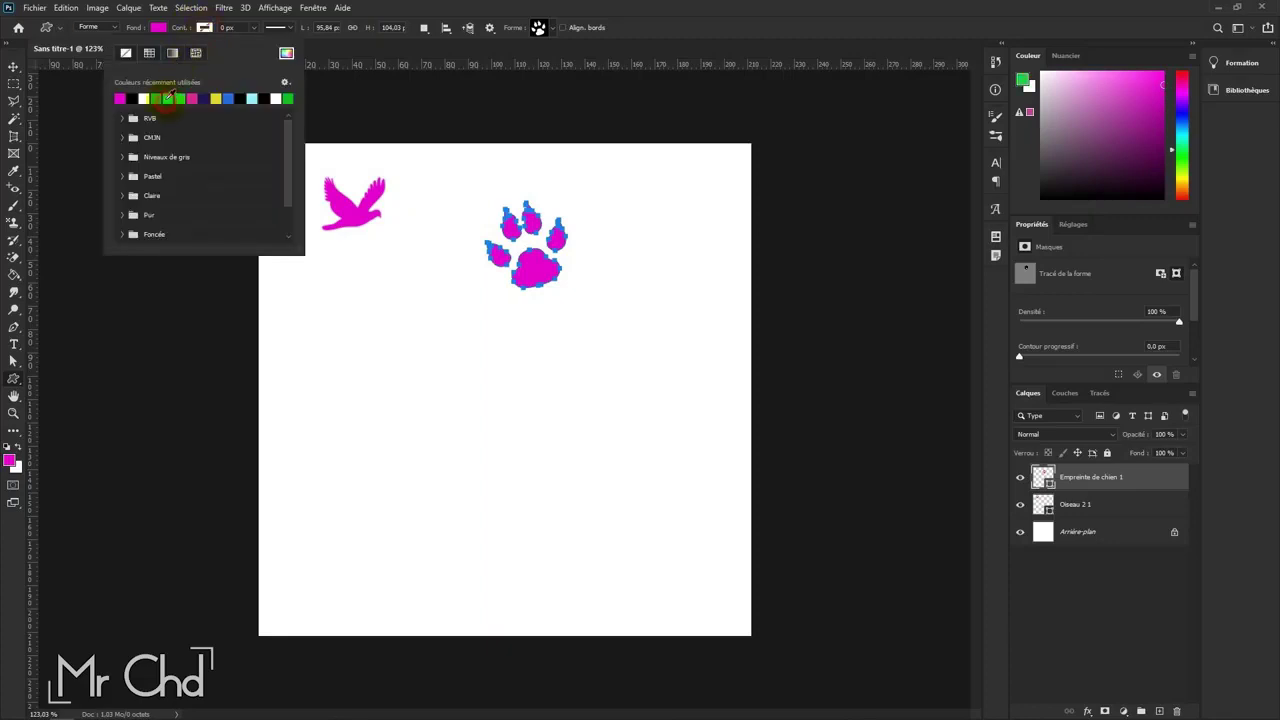
left_click(168, 97)
left_click(239, 27)
type("3")
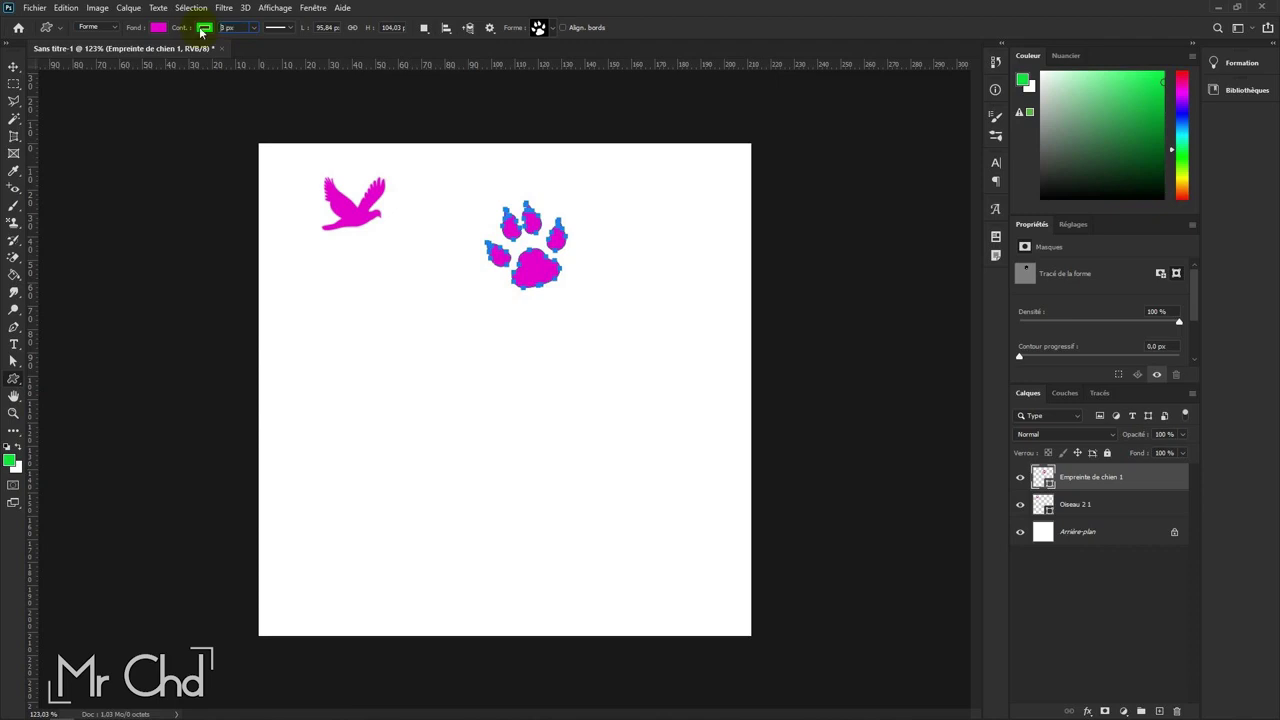
left_click(266, 29)
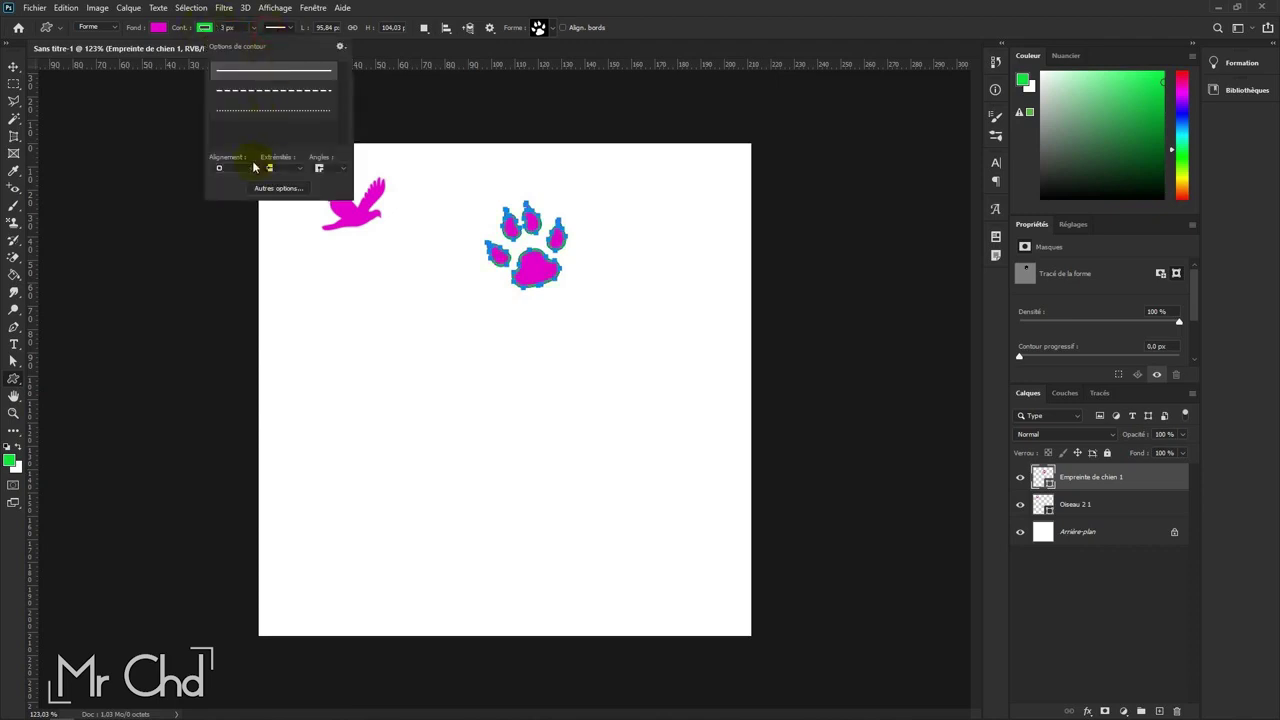
left_click(235, 193)
left_click(679, 7)
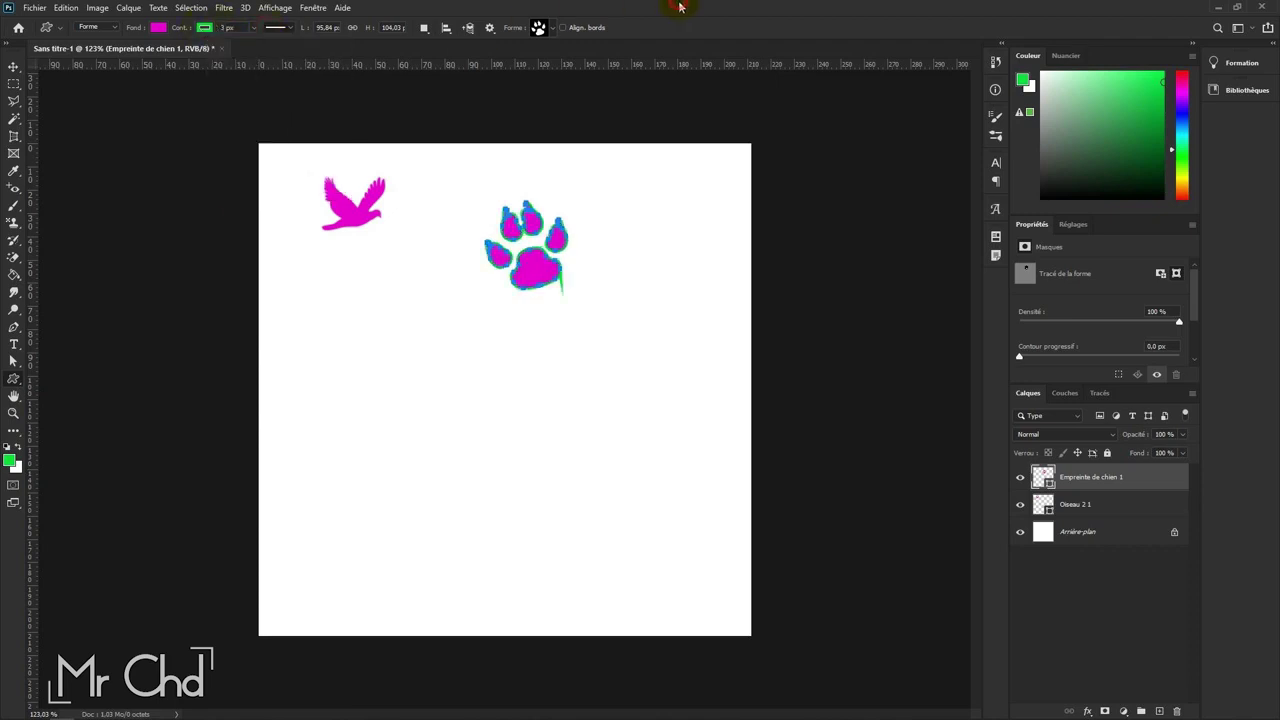
Step: Set the paw outline's corners to rounded
left_click(296, 29)
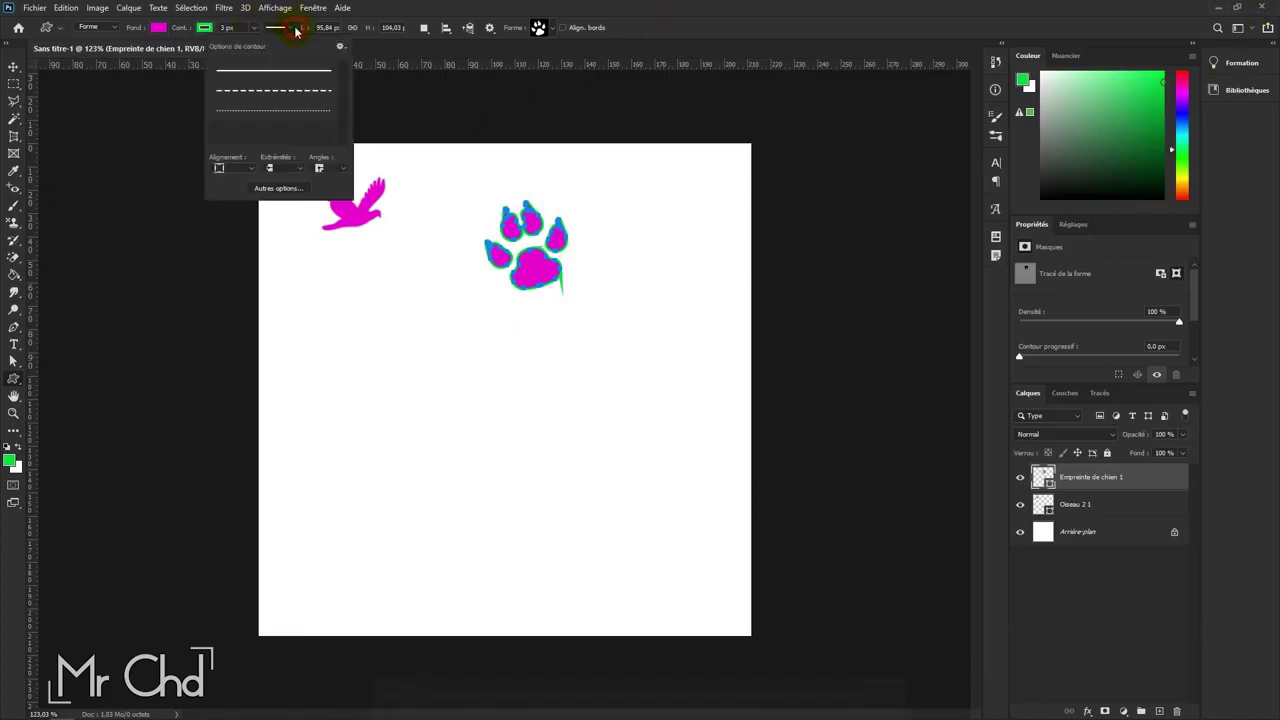
left_click(320, 170)
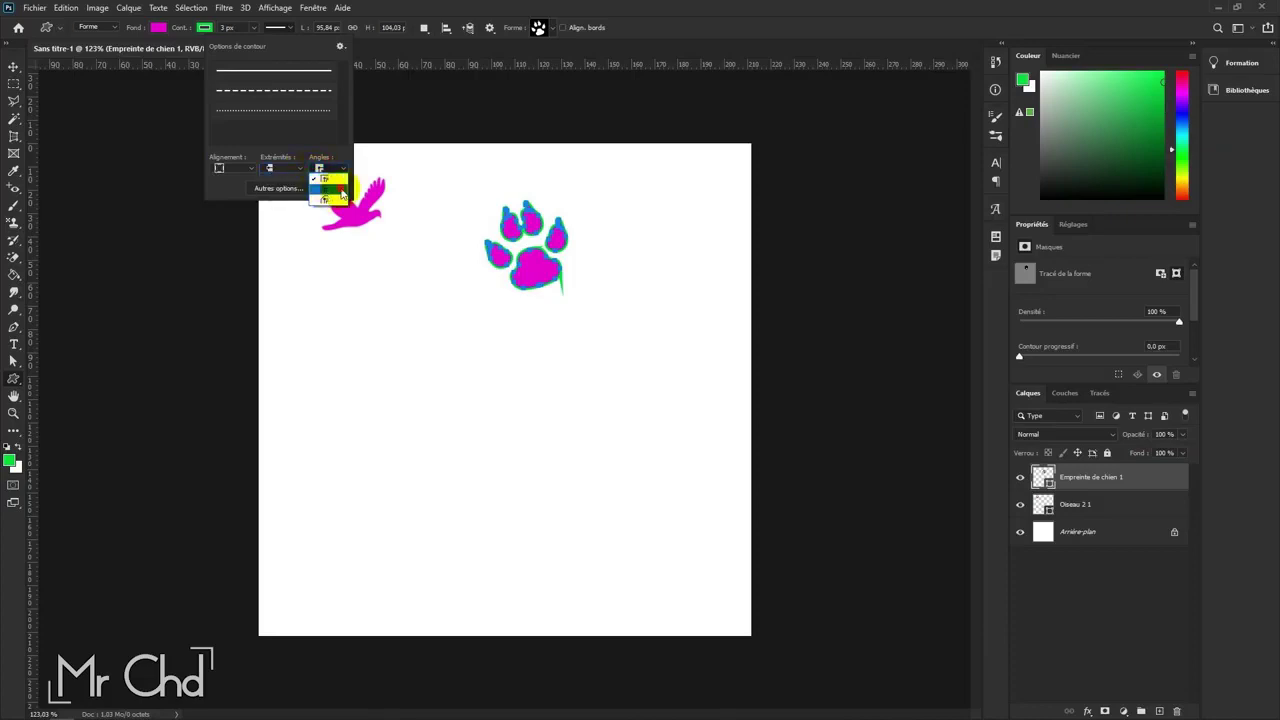
left_click(341, 190)
left_click(632, 6)
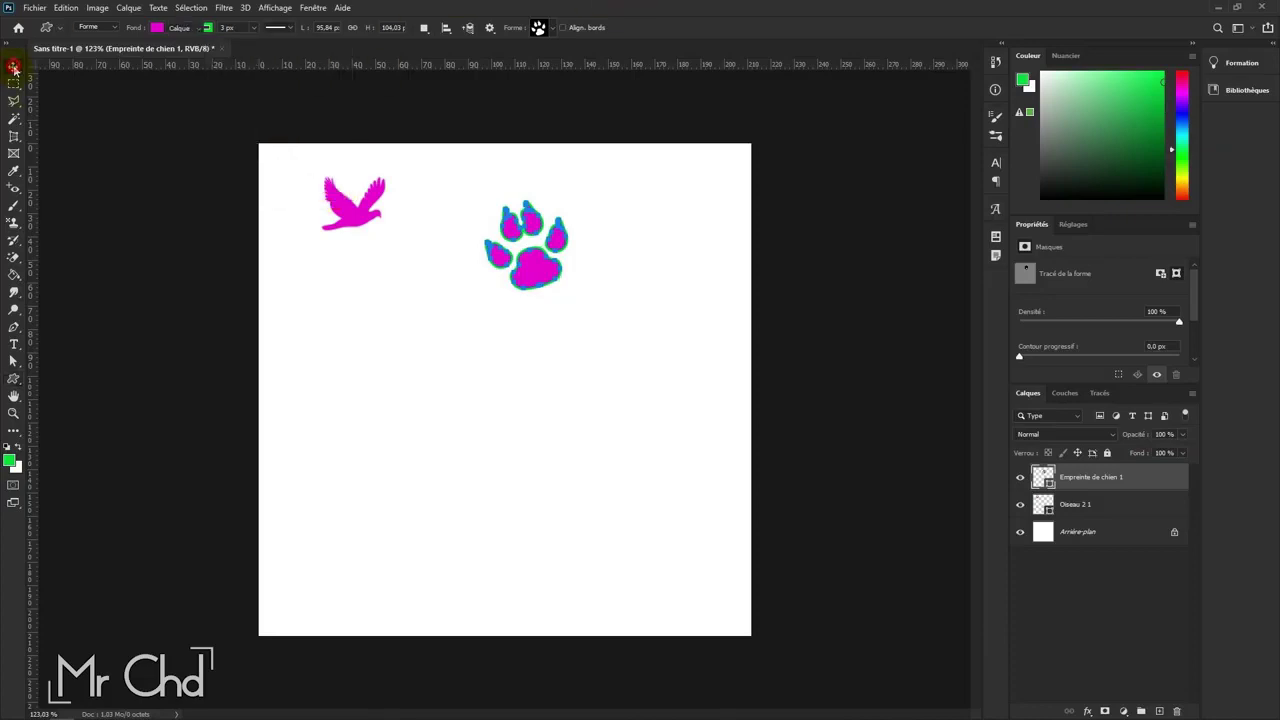
left_click(14, 67)
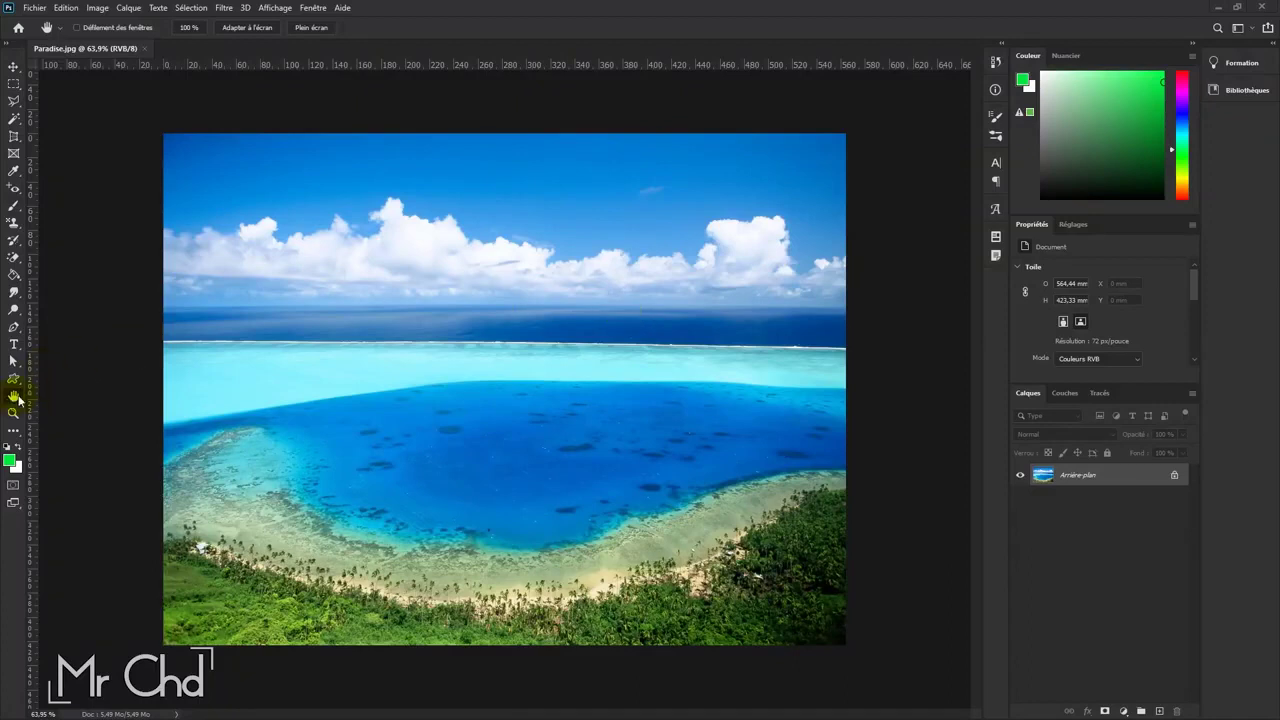
Step: Bring up the Paradise.jpg lagoon photo and select the Zoom tool
left_click_drag(214, 331, 401, 322)
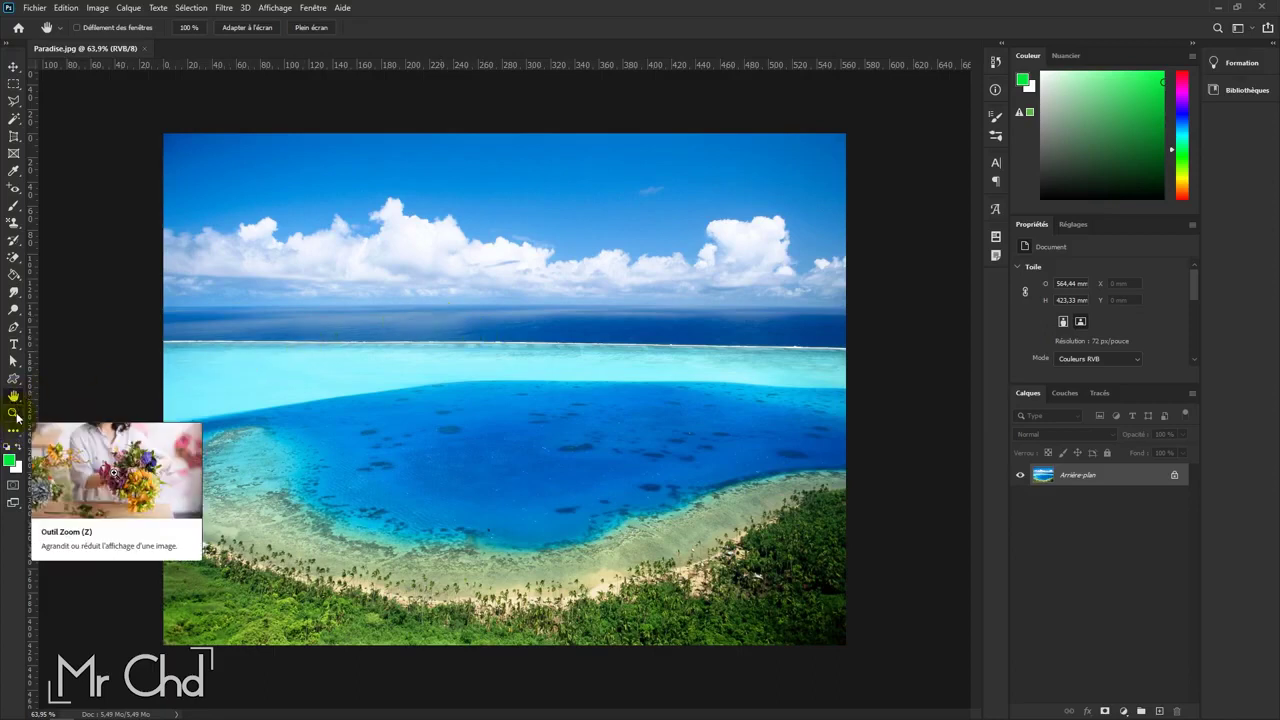
left_click(13, 412)
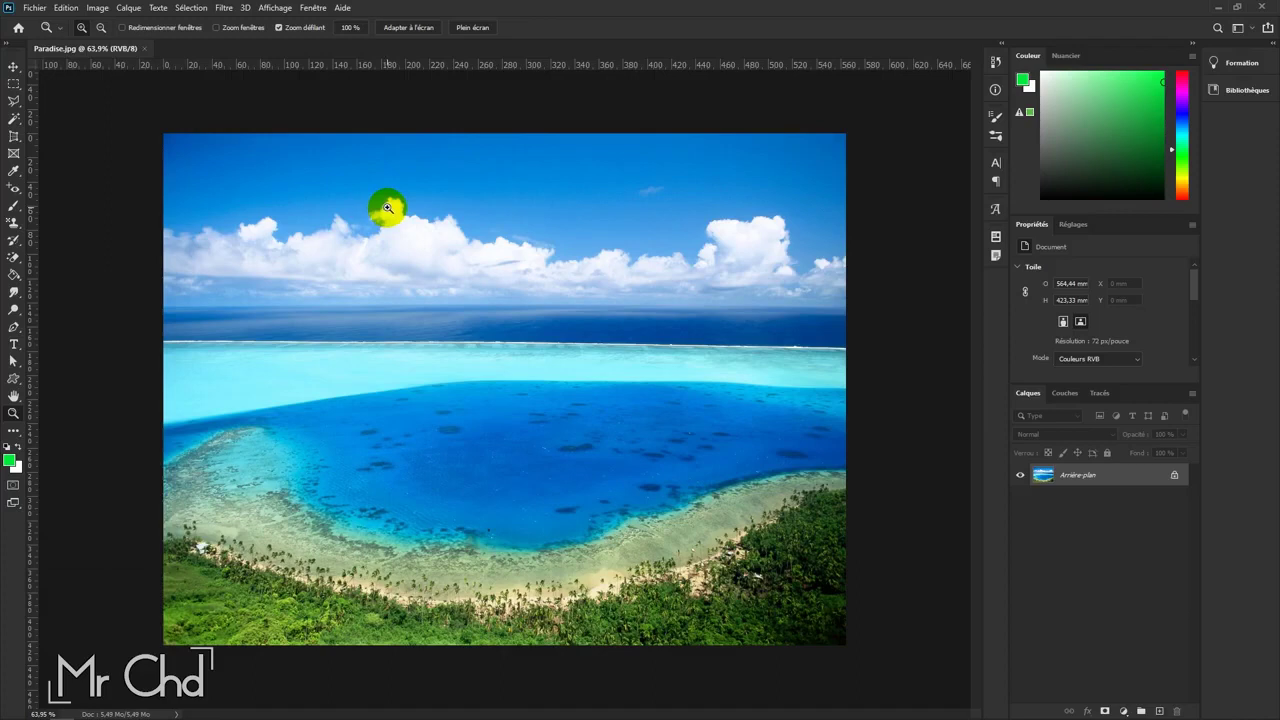
Step: Scrubby-zoom into the clouds, then pan across the sea and large clouds
mouse_move(387, 207)
left_mouse_down()
mouse_move(556, 212)
mouse_move(494, 237)
mouse_move(520, 235)
mouse_move(297, 260)
mouse_move(320, 289)
mouse_move(509, 309)
mouse_move(414, 300)
mouse_move(454, 297)
left_mouse_up()
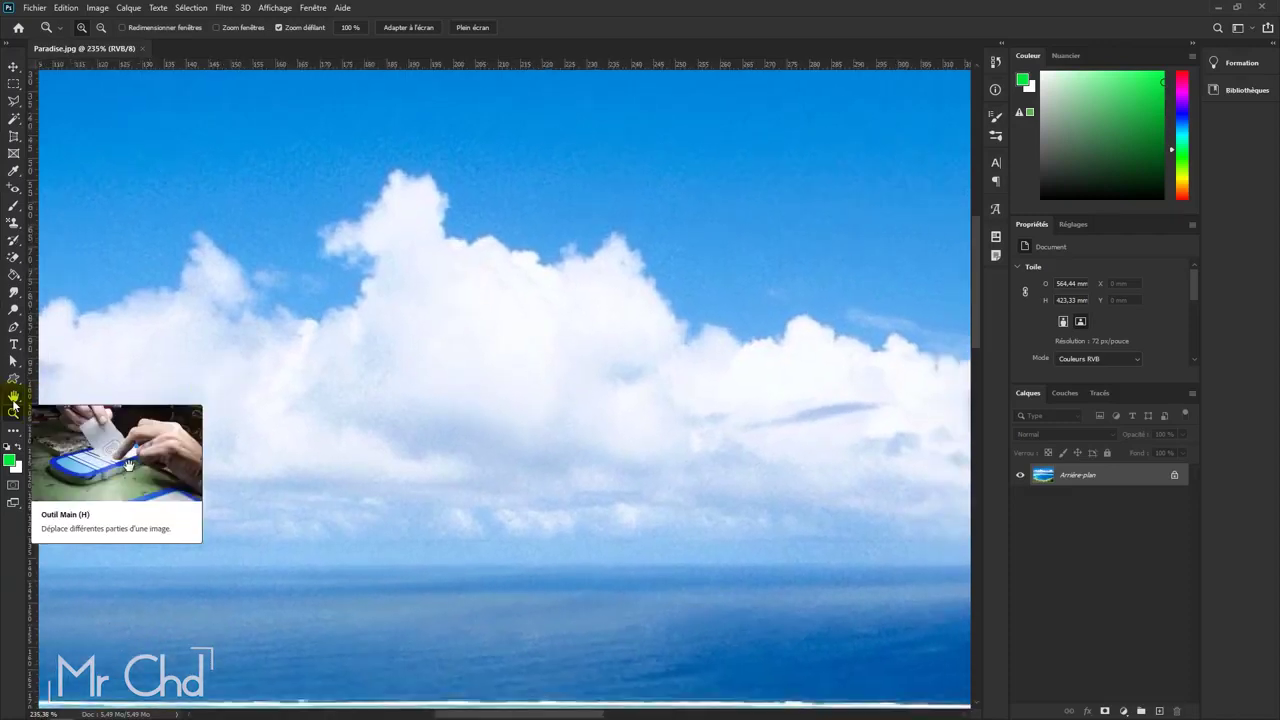
left_click(13, 400)
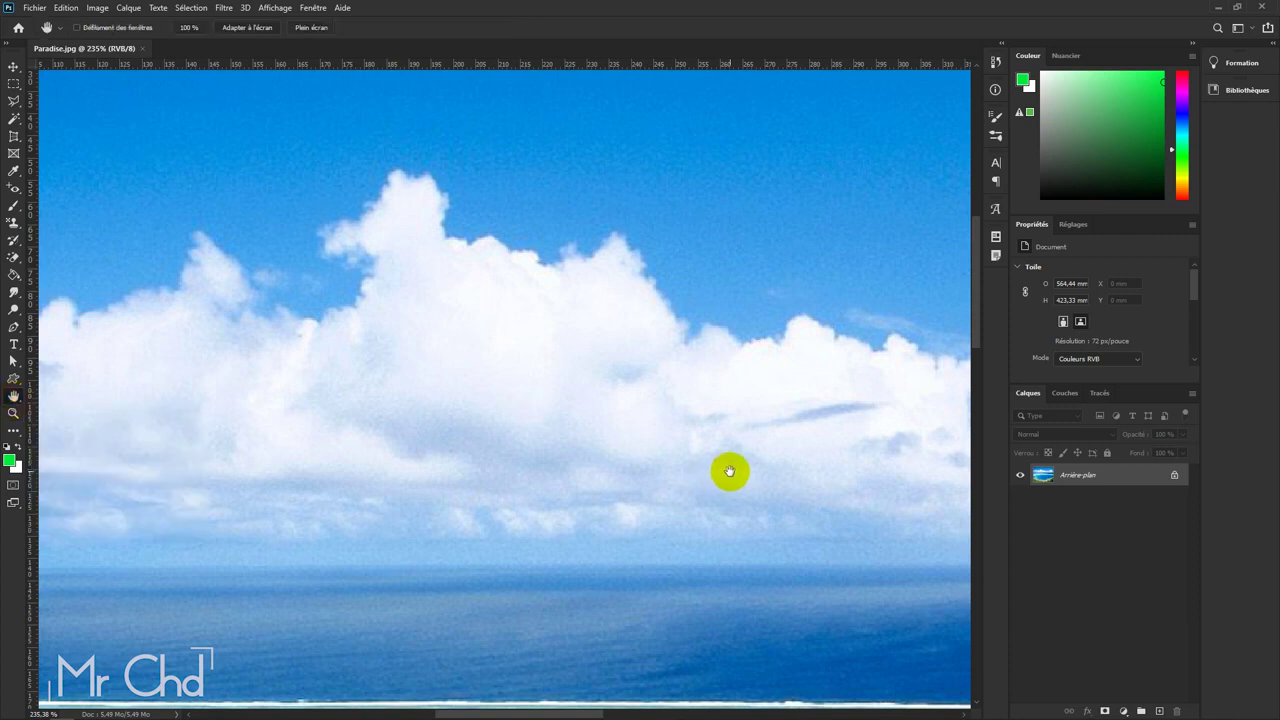
left_click_drag(730, 471, 409, 357)
mouse_move(643, 380)
left_mouse_down()
mouse_move(563, 317)
mouse_move(296, 257)
mouse_move(451, 277)
mouse_move(466, 340)
mouse_move(683, 431)
left_mouse_up()
mouse_move(569, 381)
left_mouse_down()
mouse_move(369, 380)
mouse_move(789, 414)
mouse_move(660, 331)
mouse_move(404, 297)
left_mouse_up()
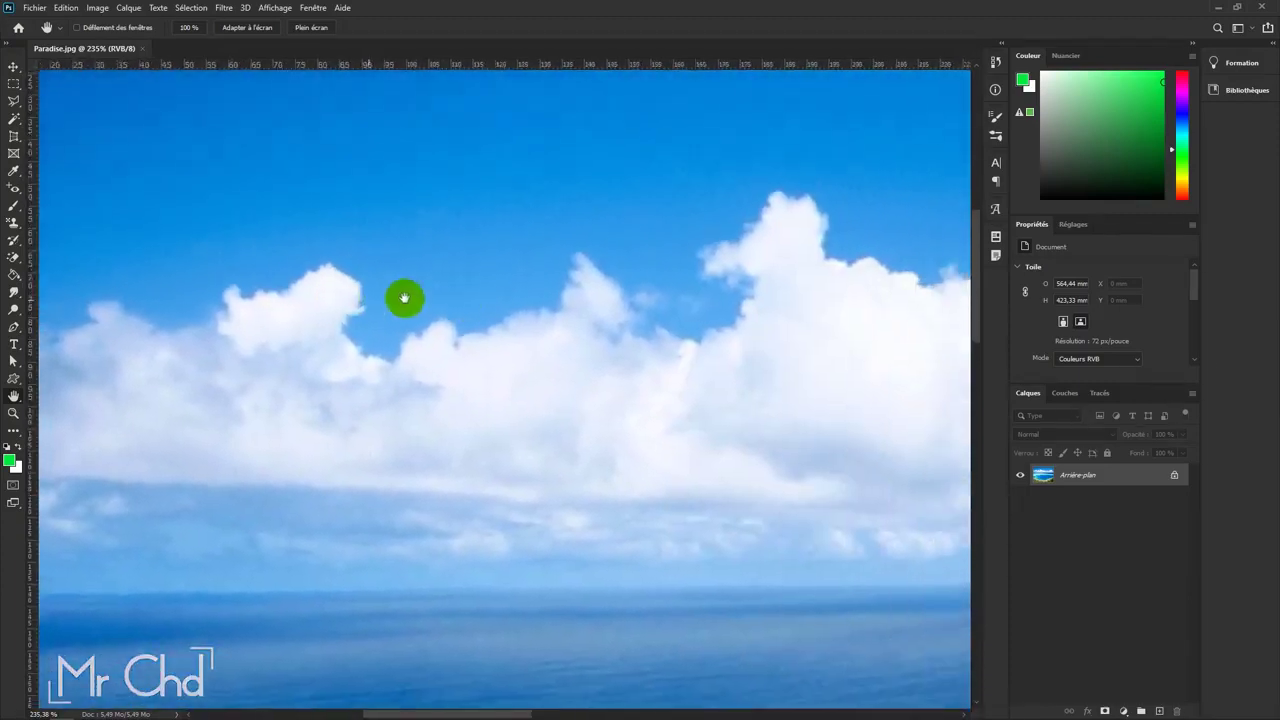
left_click_drag(537, 323, 317, 314)
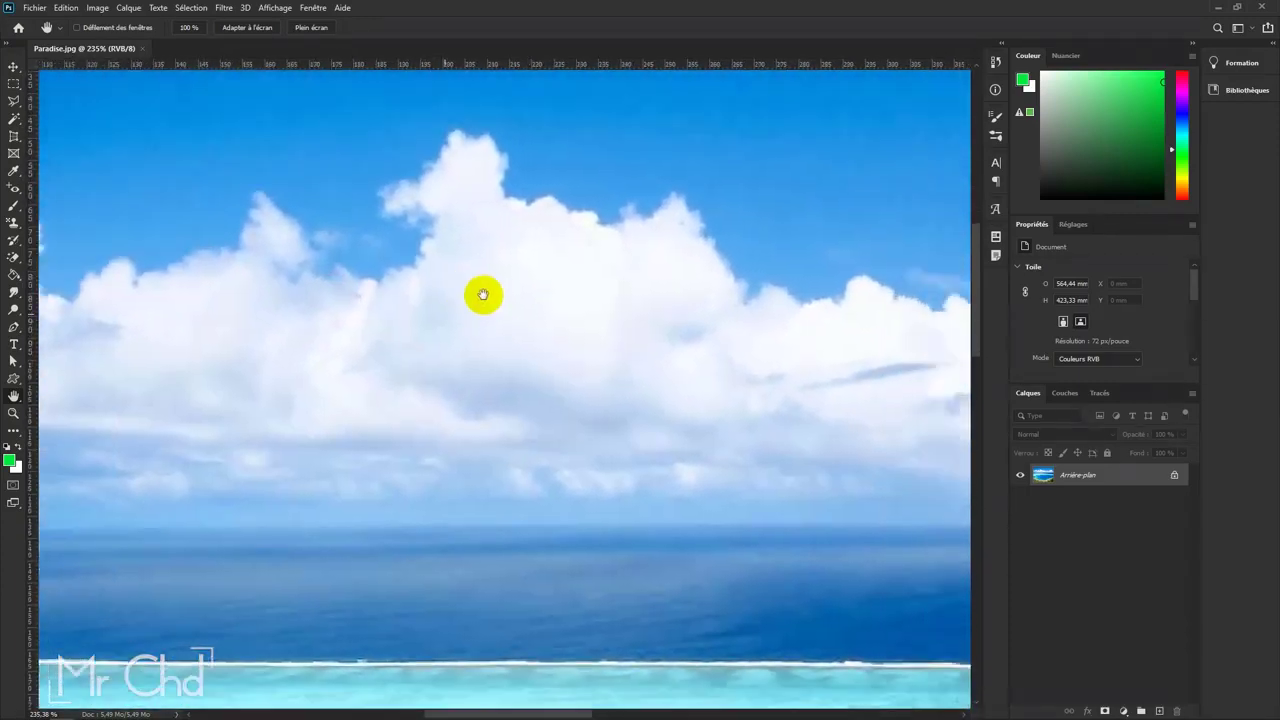
Step: Pan over the lagoon water and reef, then back up to the horizon and clouds
left_click(14, 66)
scroll(537, 400, "down", 5)
left_click_drag(537, 400, 538, 254)
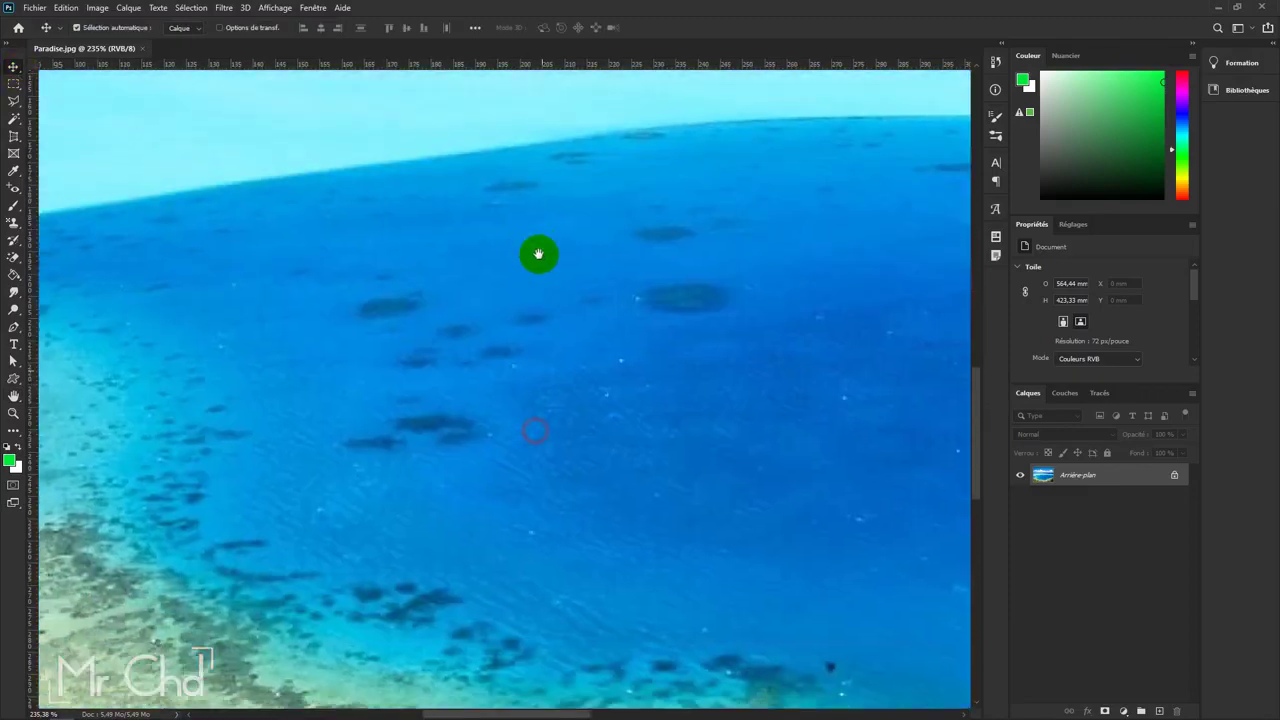
scroll(538, 254, "down", 3)
scroll(460, 277, "down", 3)
scroll(474, 369, "down", 2)
mouse_move(654, 320)
left_mouse_down()
mouse_move(654, 485)
mouse_move(541, 380)
mouse_move(586, 286)
mouse_move(543, 400)
mouse_move(500, 443)
mouse_move(418, 458)
left_mouse_up()
mouse_move(470, 140)
left_mouse_down()
mouse_move(471, 263)
mouse_move(517, 397)
left_mouse_up()
left_click_drag(517, 250, 529, 474)
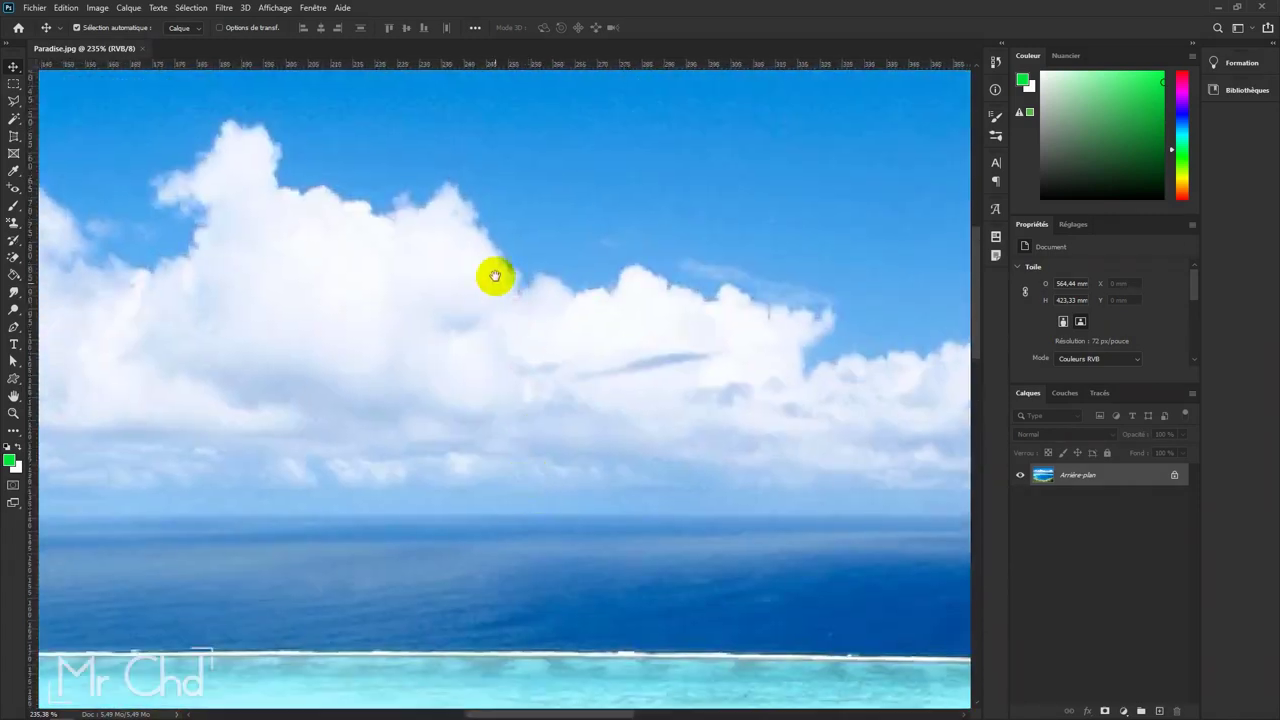
mouse_move(694, 231)
left_mouse_down()
mouse_move(734, 289)
mouse_move(753, 289)
left_mouse_up()
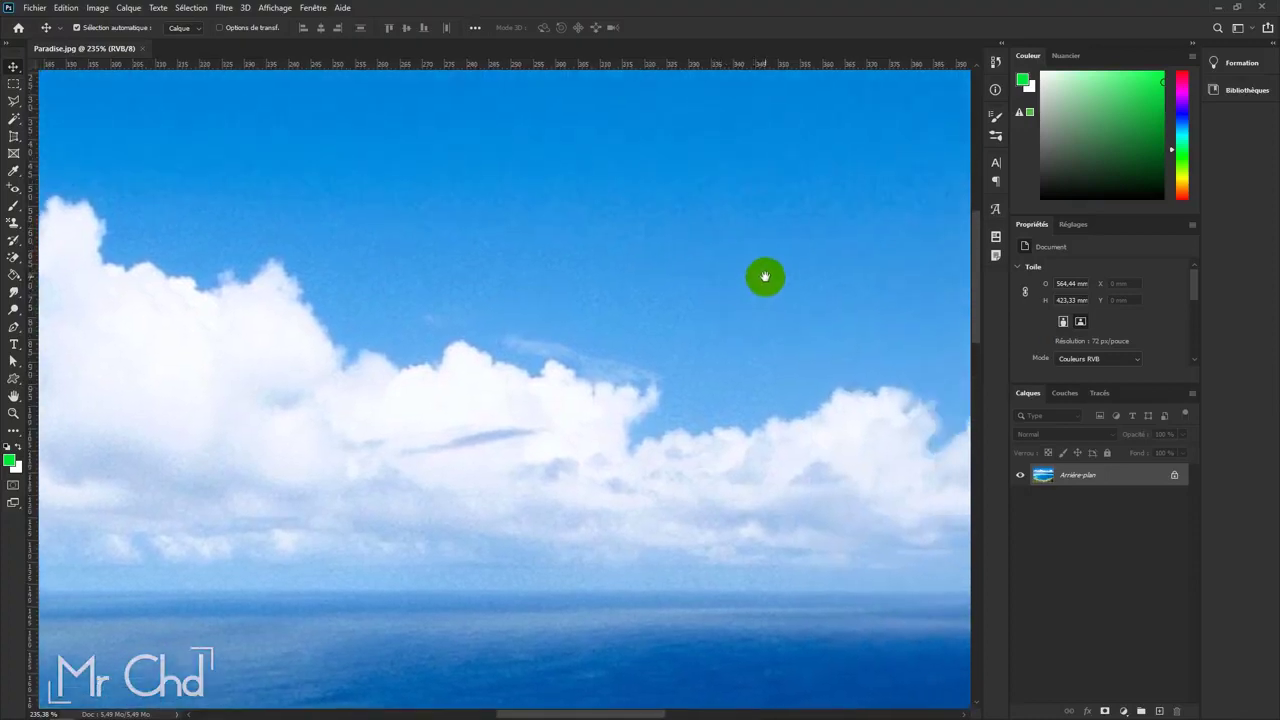
mouse_move(771, 243)
left_mouse_down()
mouse_move(566, 266)
mouse_move(427, 261)
mouse_move(486, 306)
mouse_move(537, 237)
left_mouse_up()
left_click(16, 416)
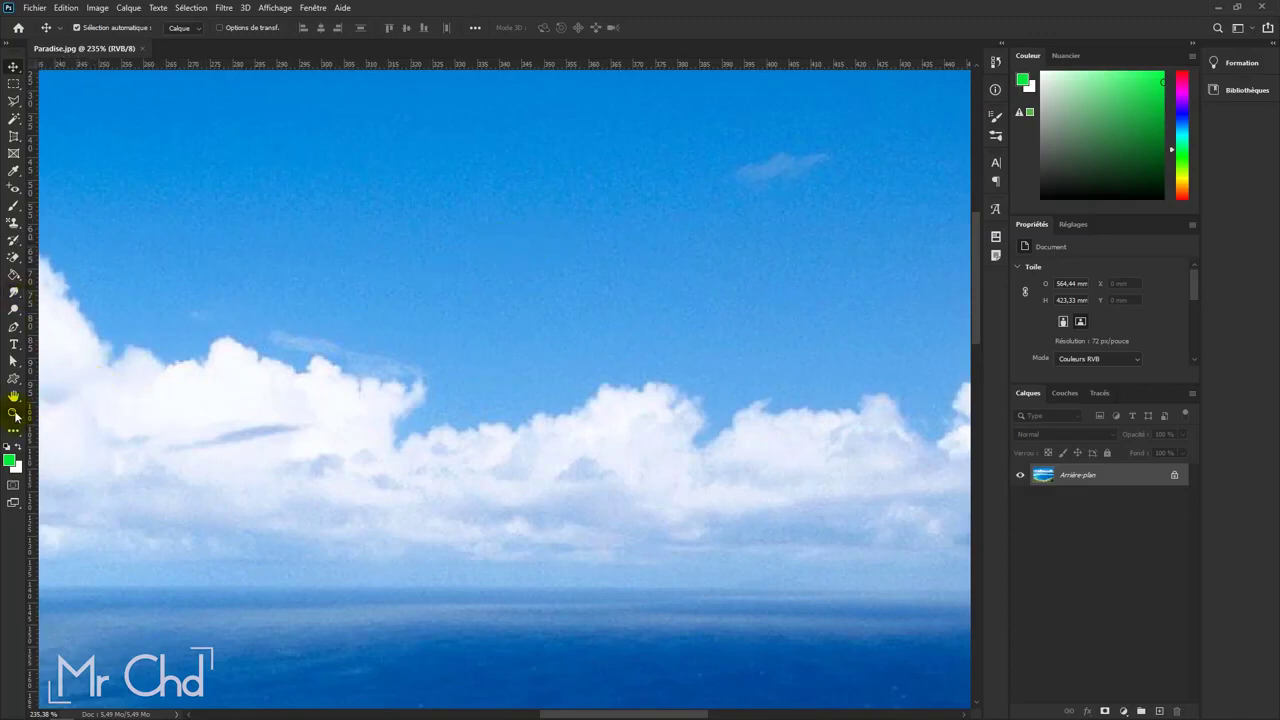
Step: Zoom out with the Zoom tool to show more of the lagoon
left_click(15, 412)
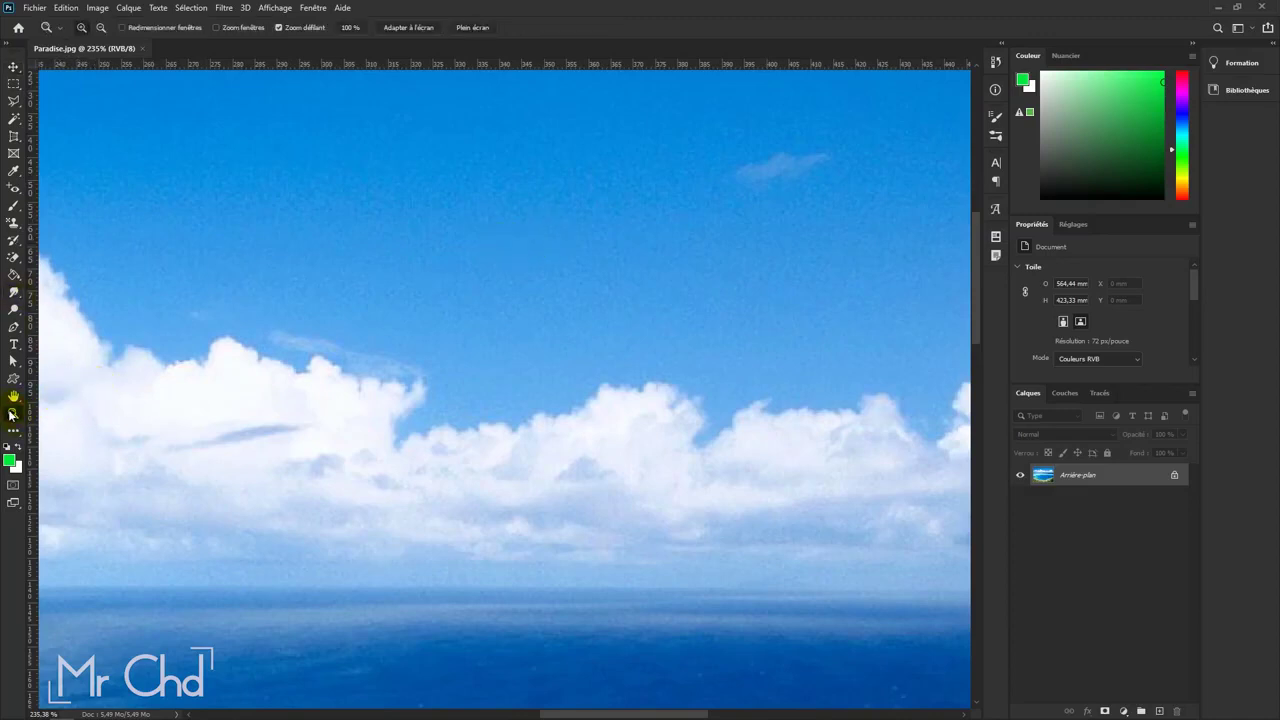
mouse_move(462, 310)
left_mouse_down()
mouse_move(557, 207)
mouse_move(463, 220)
mouse_move(592, 230)
mouse_move(526, 254)
mouse_move(549, 257)
mouse_move(537, 257)
left_mouse_up()
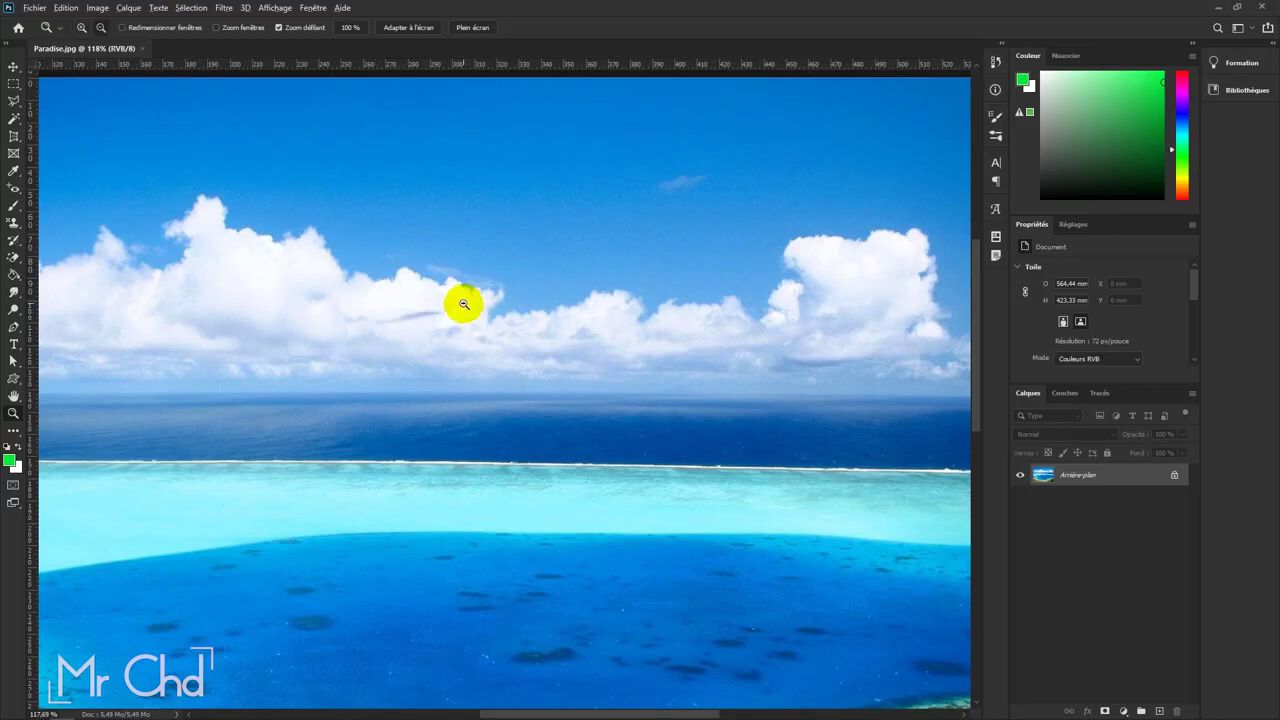
left_click(12, 68)
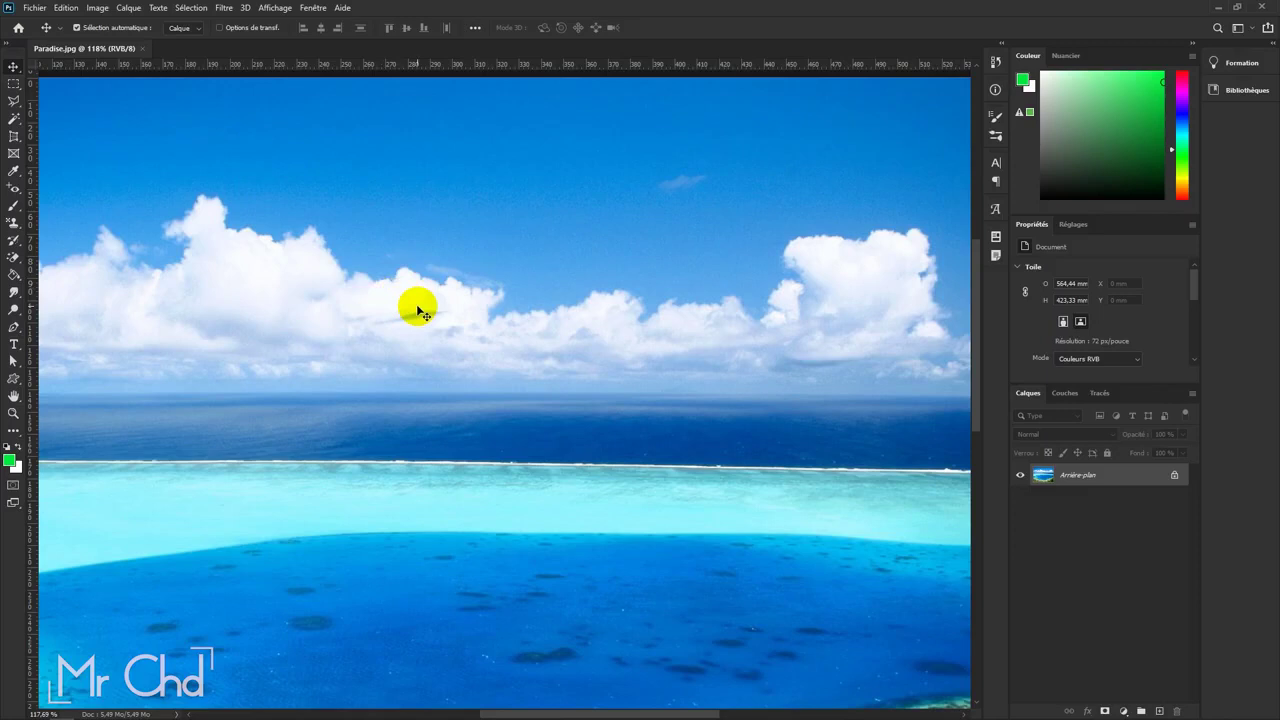
Step: Zoom in and out repeatedly on the lagoon using Alt+scroll
scroll(412, 293, "down", 3)
scroll(412, 293, "down", 2)
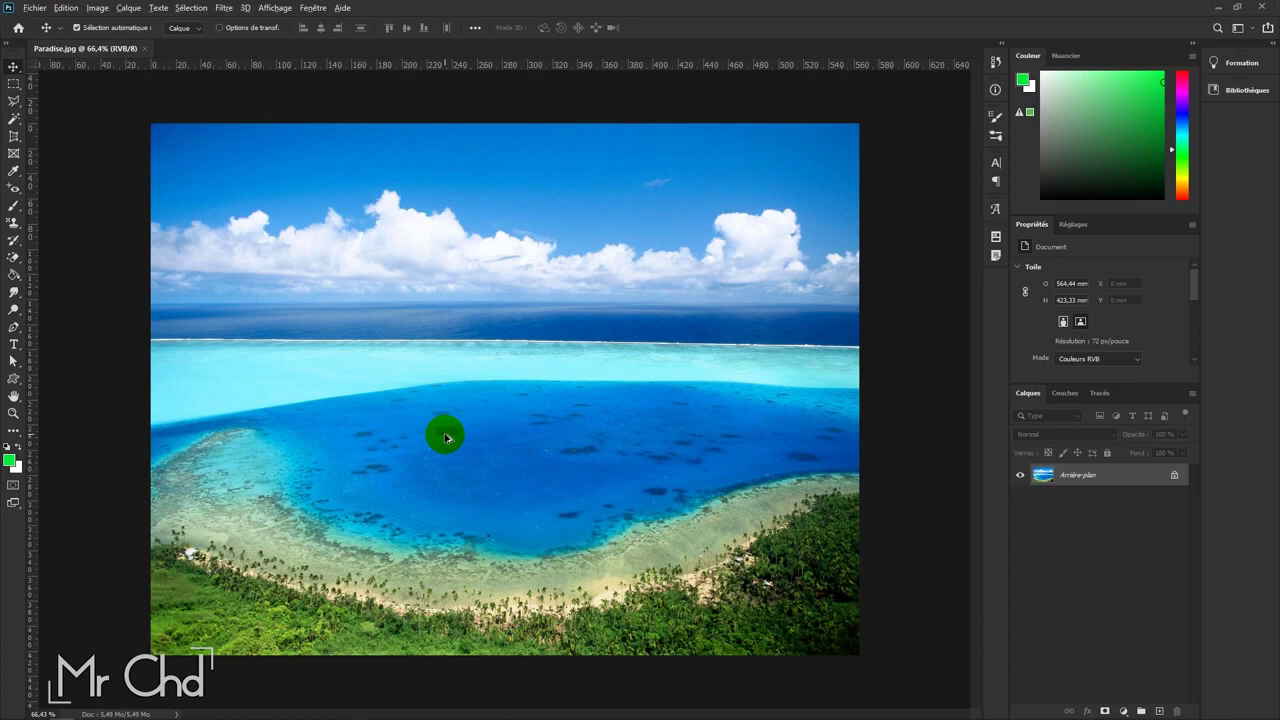
scroll(447, 437, "up", 2)
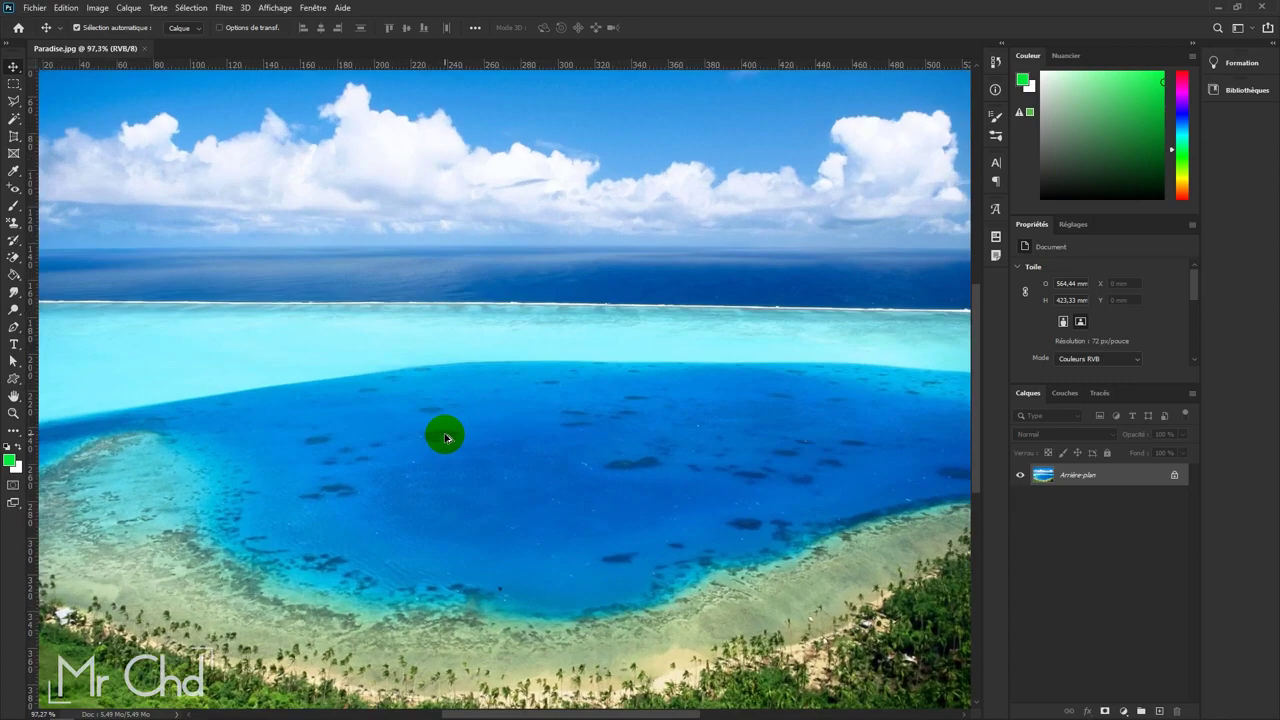
scroll(445, 438, "up", 3)
scroll(440, 440, "up", 3)
scroll(435, 443, "up", 4)
scroll(432, 444, "up", 2)
scroll(432, 444, "up", 3)
scroll(432, 444, "down", 5)
scroll(431, 443, "down", 10)
scroll(431, 443, "down", 3)
scroll(431, 443, "down", 3)
scroll(430, 442, "up", 5)
scroll(429, 441, "up", 4)
scroll(429, 441, "up", 3)
scroll(429, 441, "down", 2)
scroll(429, 441, "up", 2)
scroll(428, 441, "down", 2)
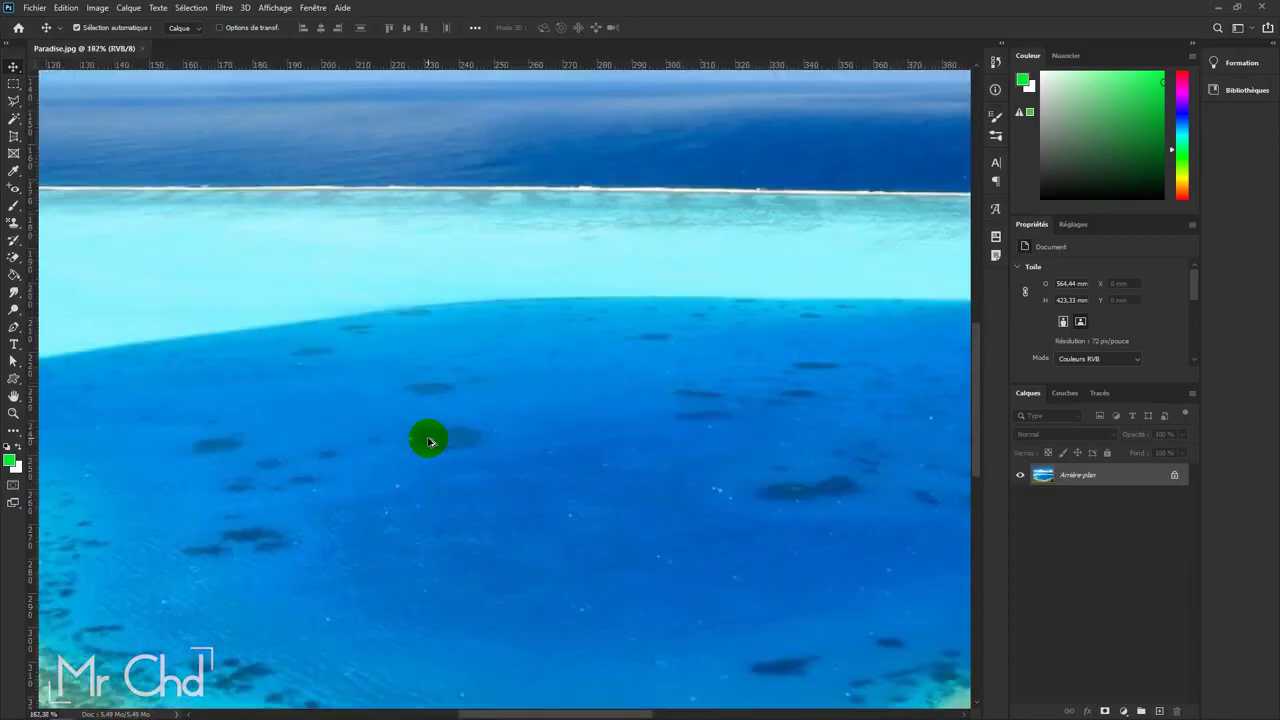
scroll(428, 441, "up", 1)
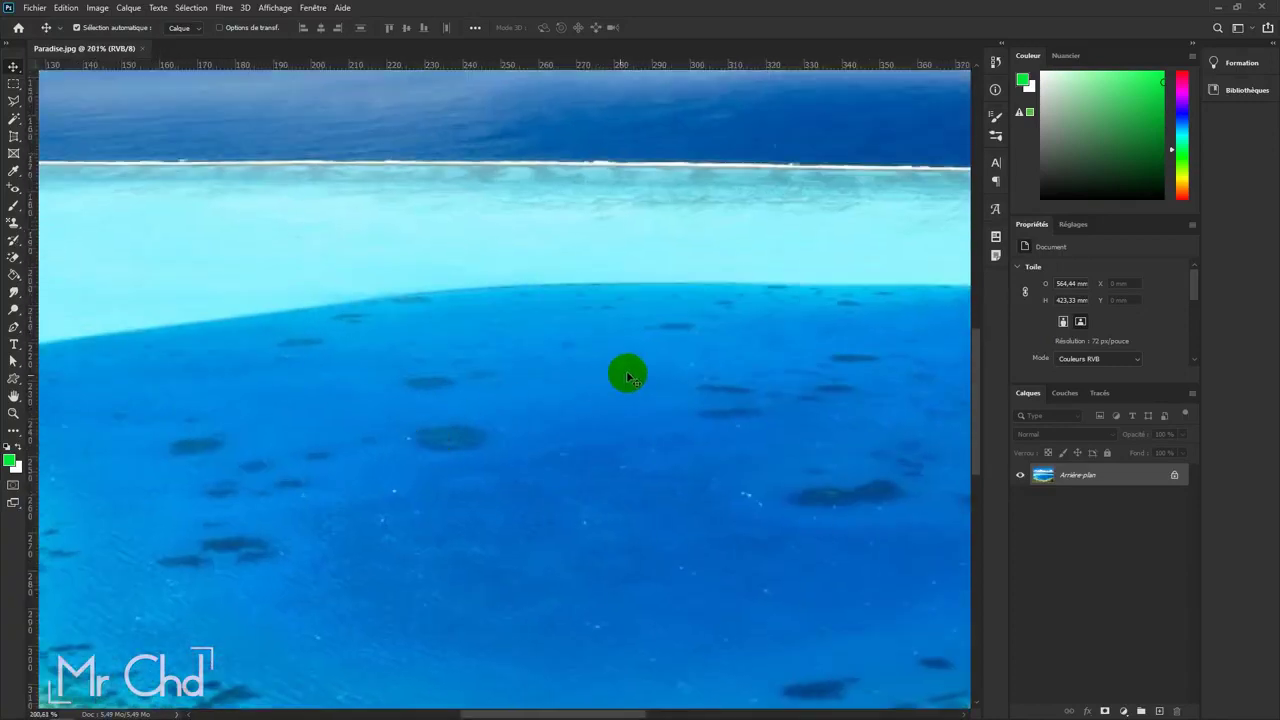
Step: Pan around the enlarged lagoon to show the sky above the reef line
mouse_move(726, 363)
left_mouse_down()
mouse_move(332, 492)
mouse_move(1229, 386)
left_mouse_up()
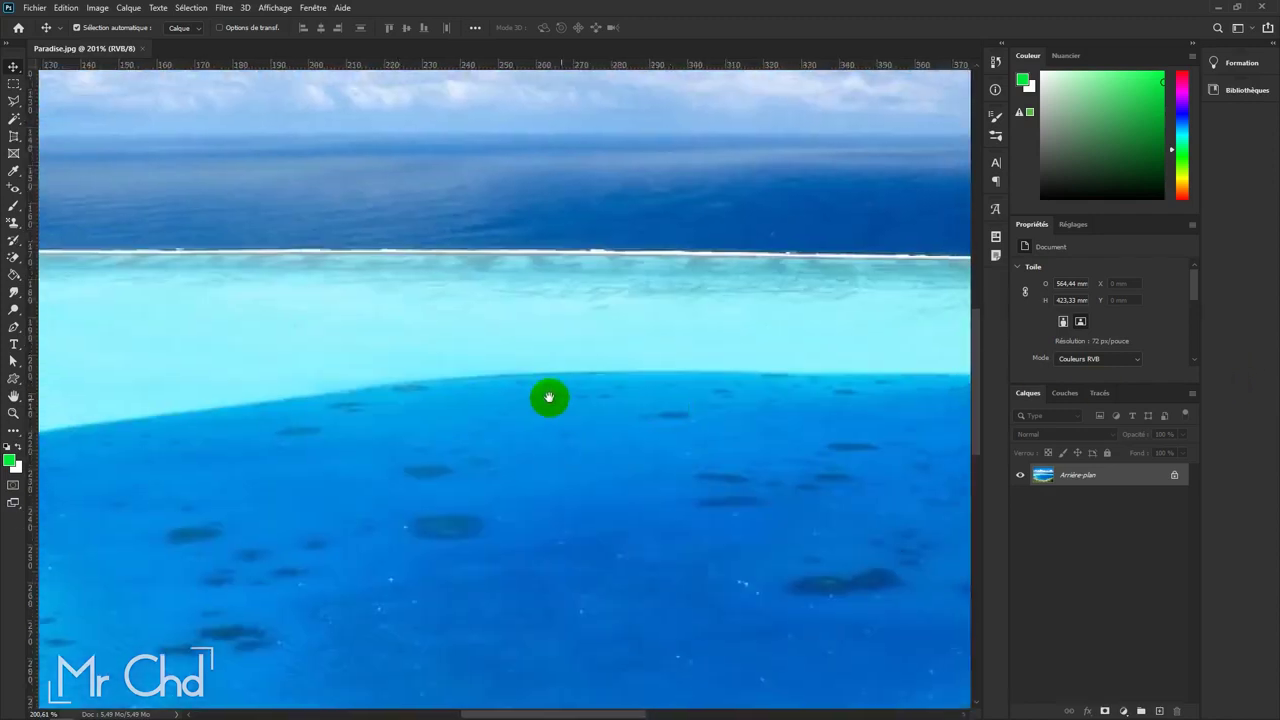
left_click_drag(546, 397, 734, 389)
mouse_move(416, 370)
left_mouse_down()
mouse_move(743, 402)
mouse_move(260, 234)
left_mouse_up()
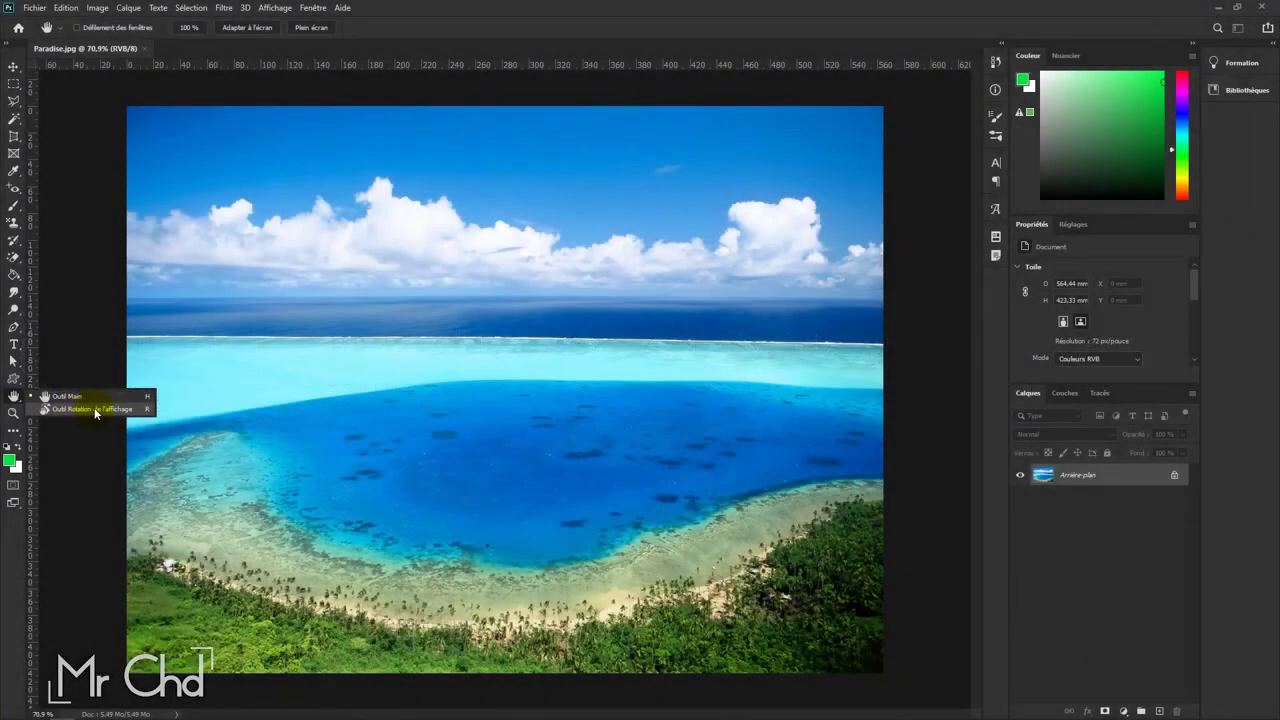
Step: Rotate the lagoon photo's view with the Rotate View tool until tilted sideways
left_click(107, 409)
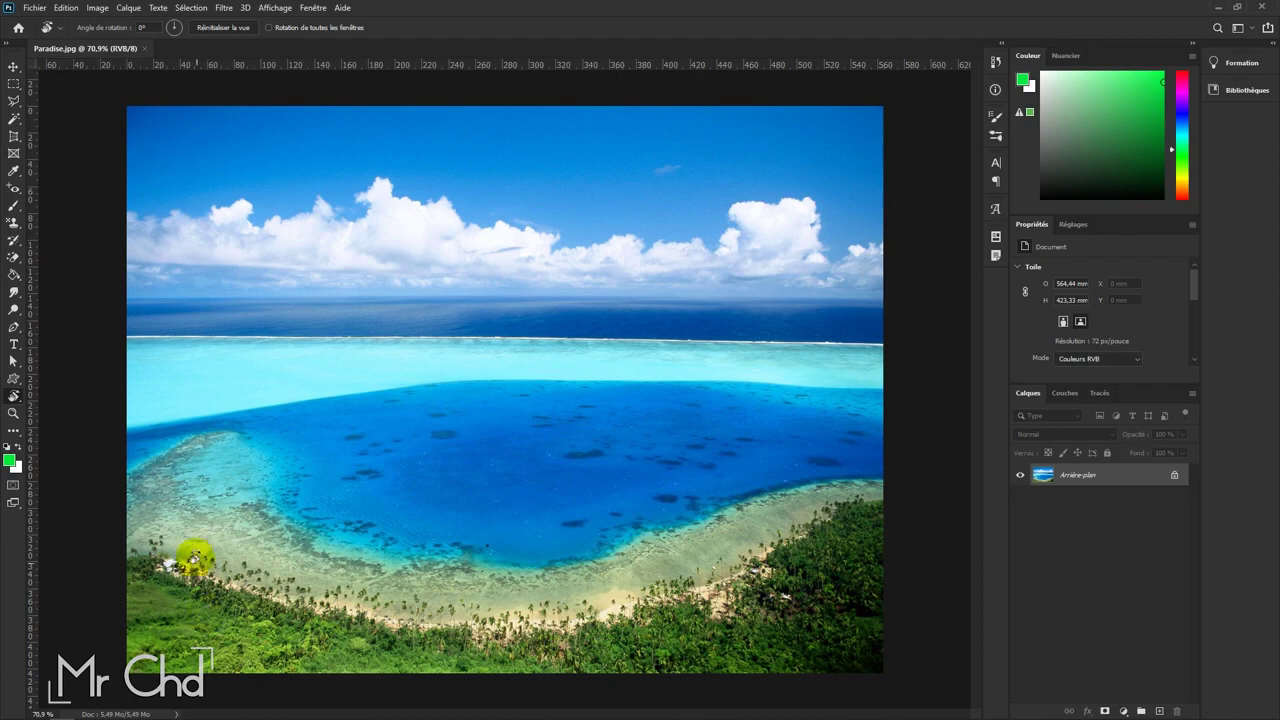
mouse_move(192, 541)
left_mouse_down()
mouse_move(642, 493)
mouse_move(486, 234)
mouse_move(177, 286)
mouse_move(577, 337)
mouse_move(320, 568)
mouse_move(237, 466)
mouse_move(318, 573)
mouse_move(223, 449)
mouse_move(286, 514)
mouse_move(263, 503)
mouse_move(276, 516)
mouse_move(240, 433)
mouse_move(248, 377)
mouse_move(354, 337)
mouse_move(543, 366)
mouse_move(555, 421)
mouse_move(600, 386)
mouse_move(600, 317)
mouse_move(606, 334)
mouse_move(491, 289)
mouse_move(397, 291)
mouse_move(432, 289)
left_mouse_up()
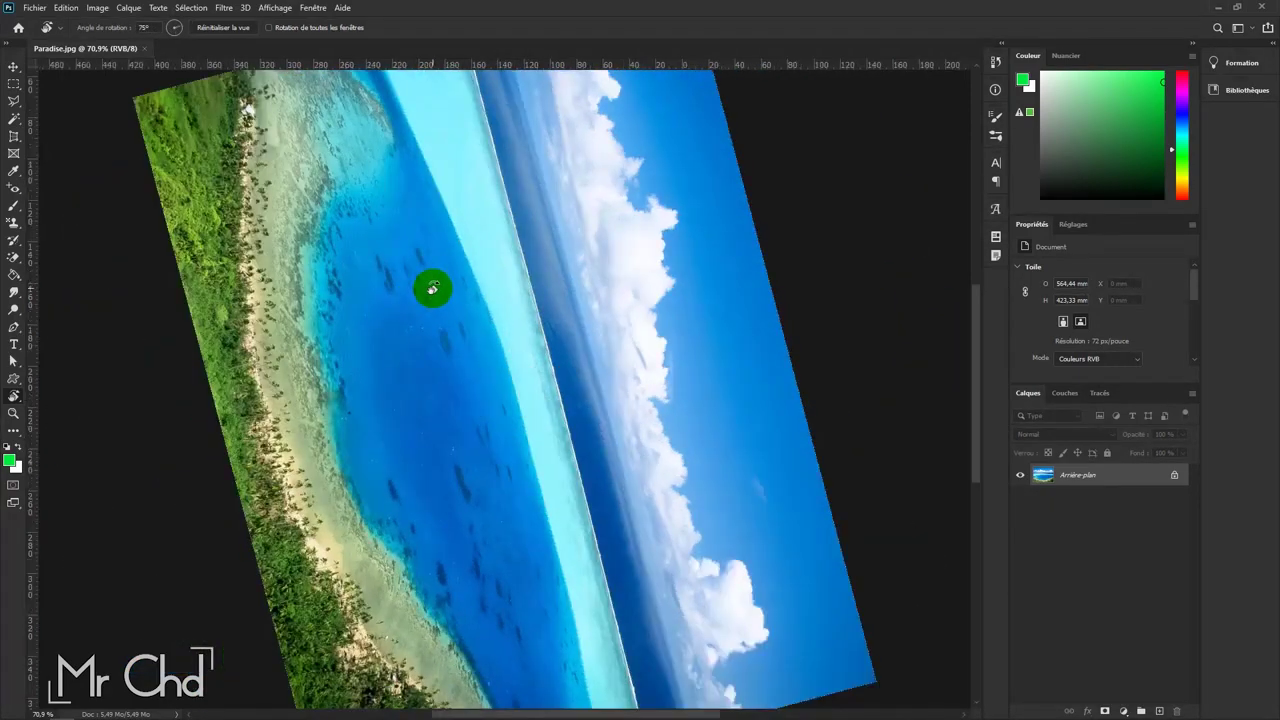
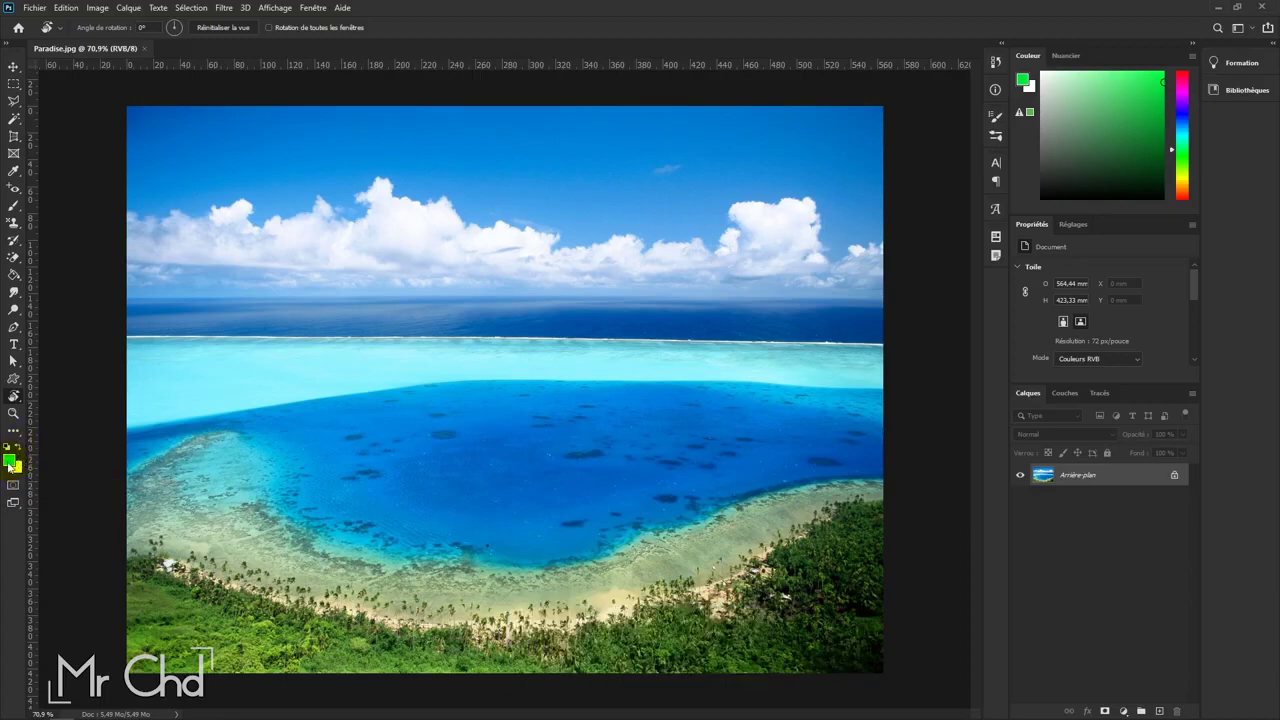
Step: Open the foreground Color Picker, try a blue, then lower its saturation in hue (H) mode
left_click(9, 461)
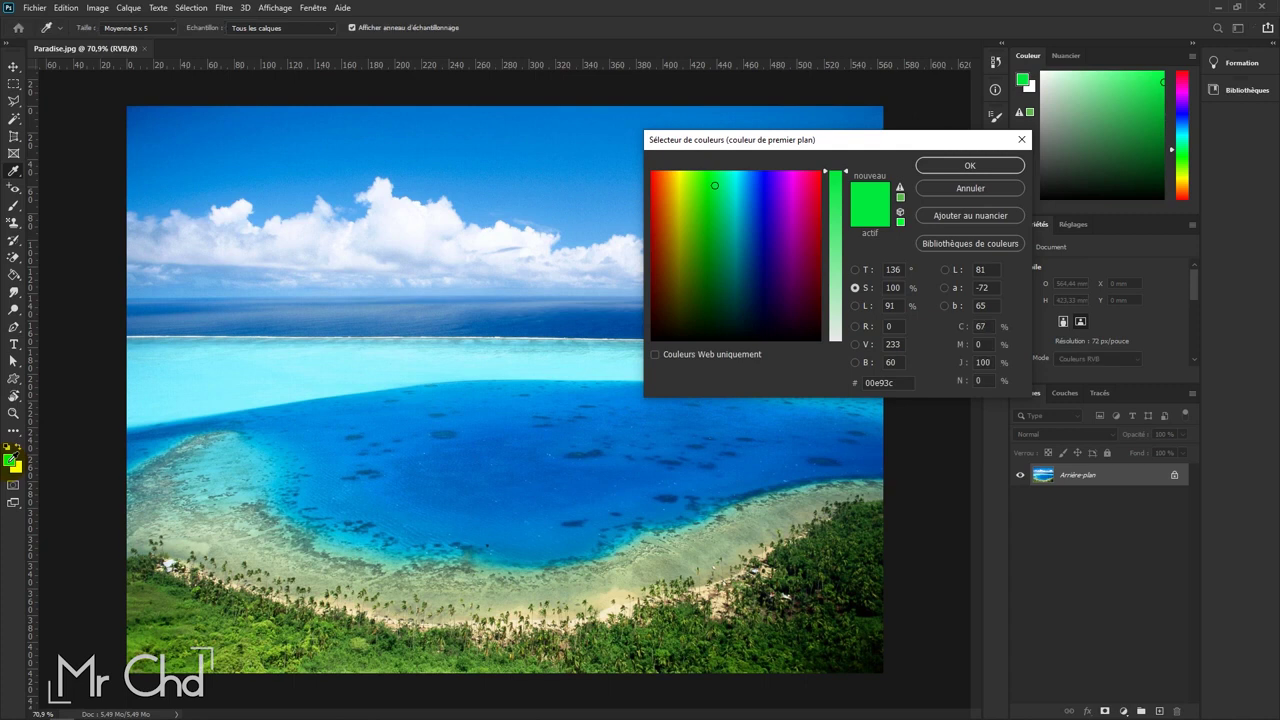
mouse_move(708, 147)
left_mouse_down()
mouse_move(471, 213)
mouse_move(417, 196)
left_mouse_up()
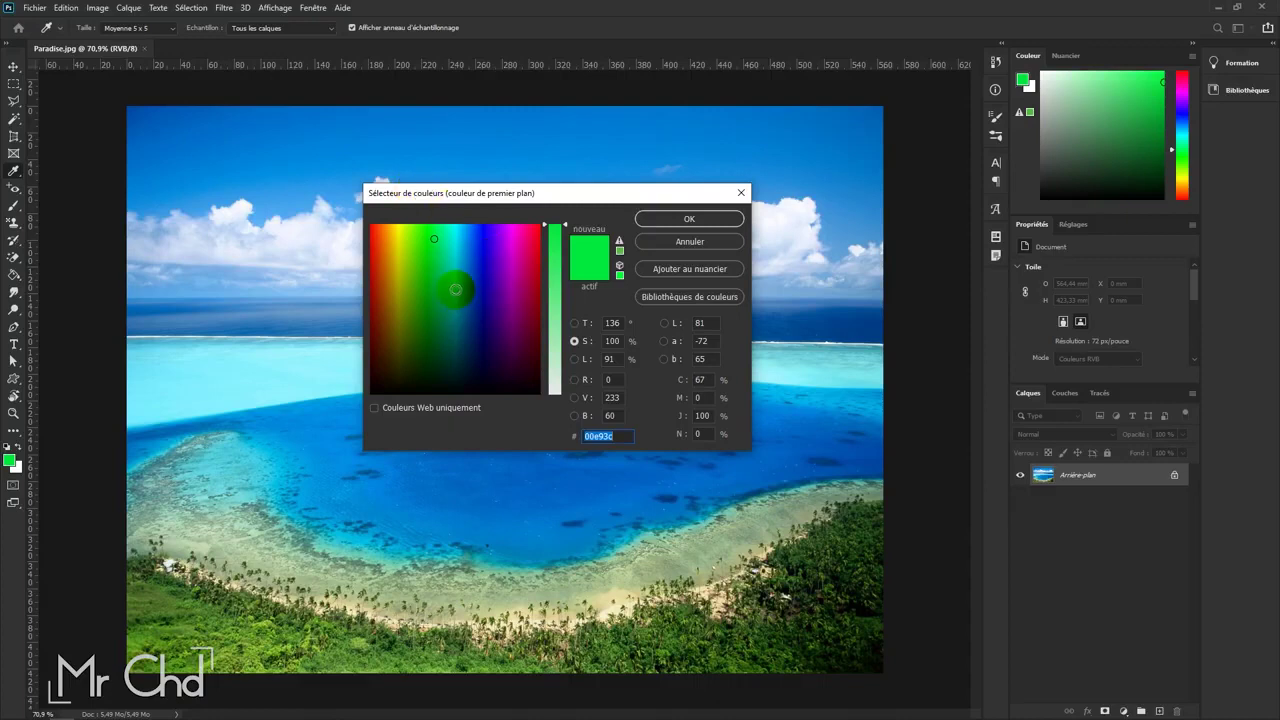
mouse_move(436, 264)
left_mouse_down()
mouse_move(382, 231)
mouse_move(488, 247)
left_mouse_up()
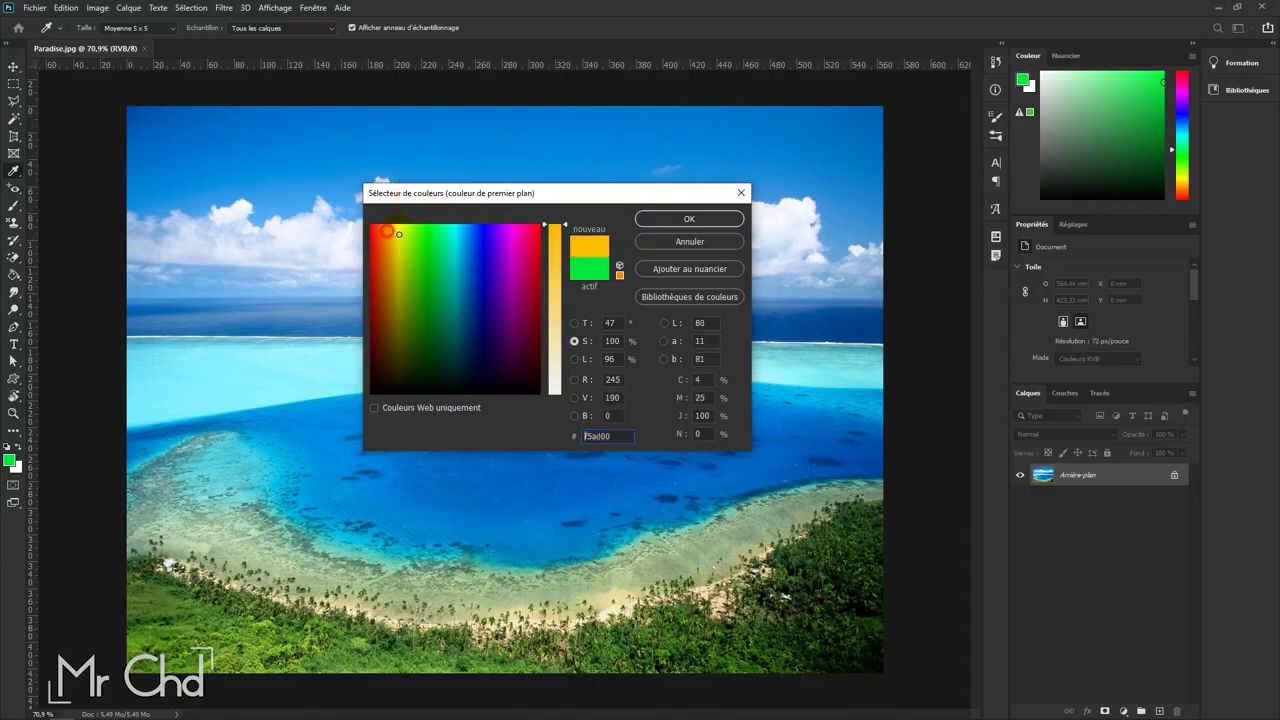
left_click(575, 323)
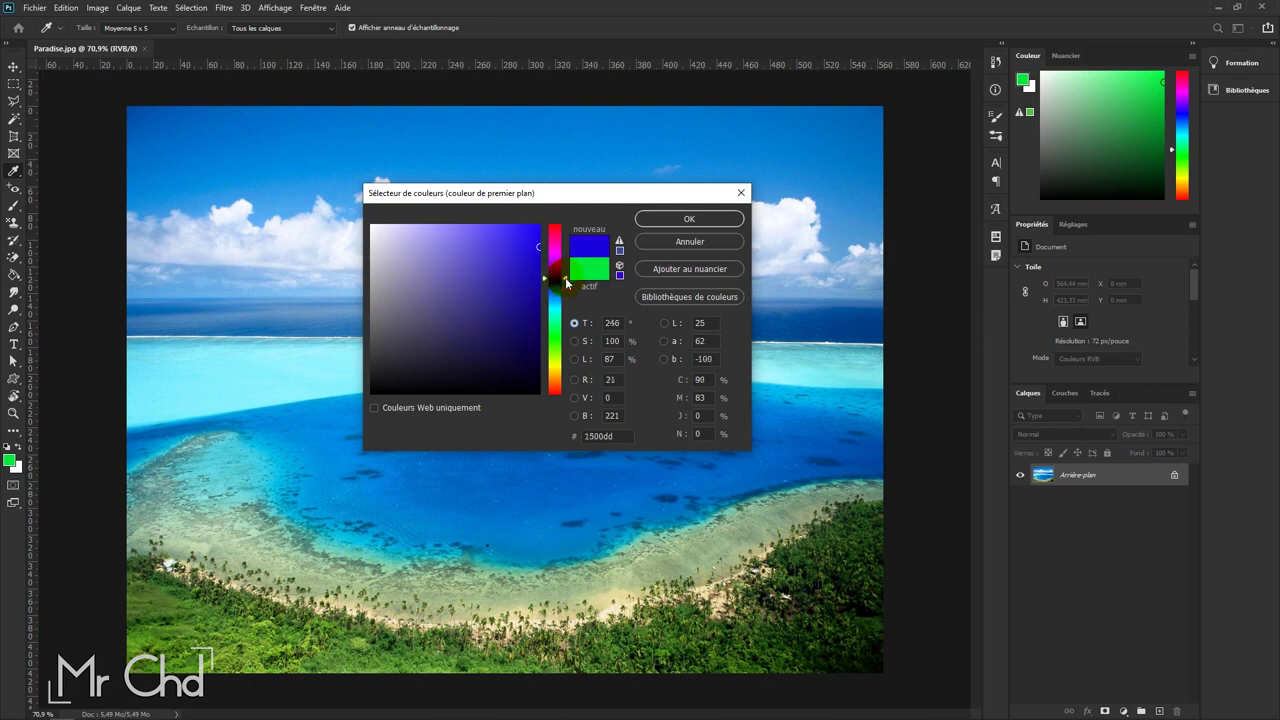
mouse_move(538, 247)
left_mouse_down()
mouse_move(452, 250)
mouse_move(428, 279)
mouse_move(480, 309)
mouse_move(521, 380)
mouse_move(511, 252)
left_mouse_up()
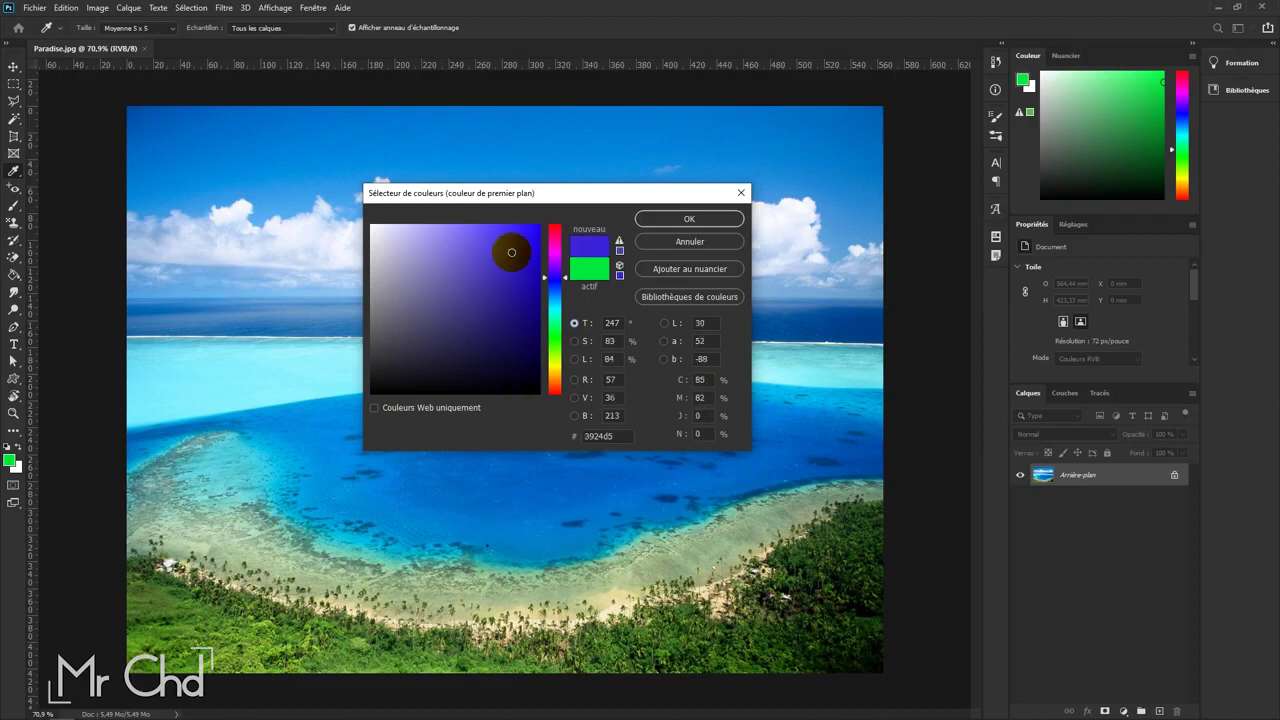
Step: In saturation (S) mode, vary the blue's brightness and saturation, then darken it to near-black 111111
left_click(577, 343)
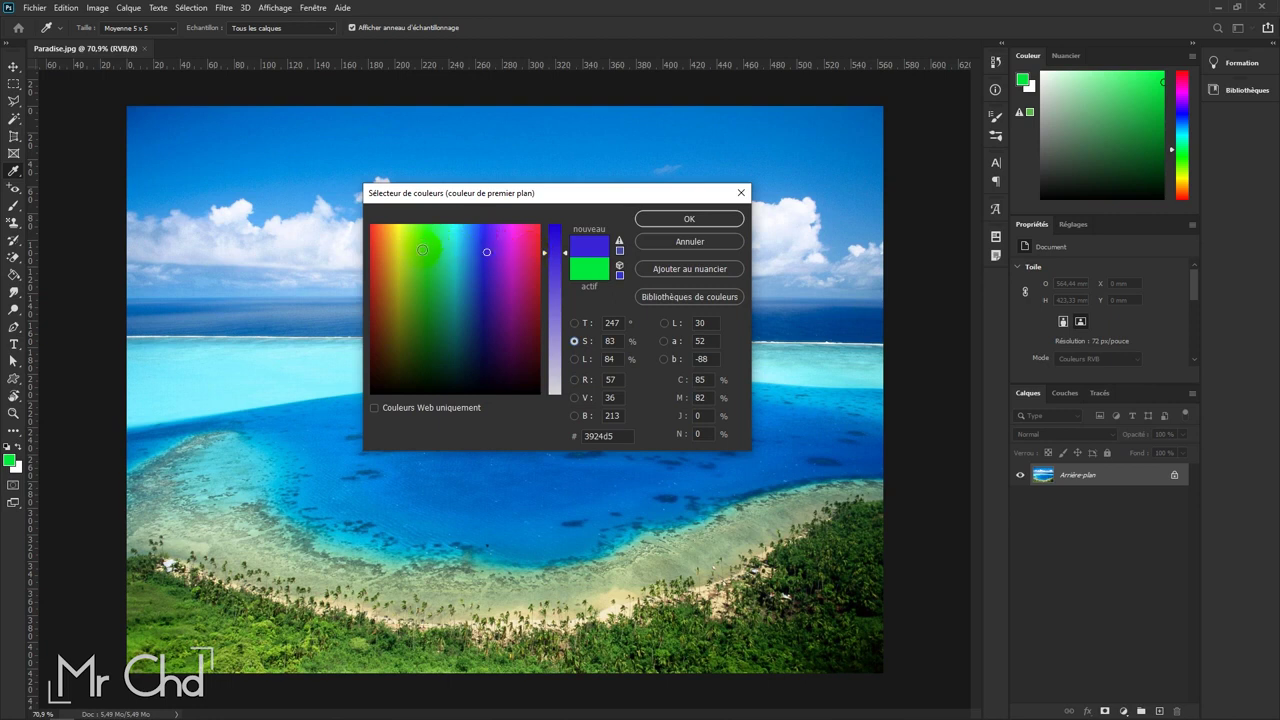
left_click_drag(485, 246, 485, 233)
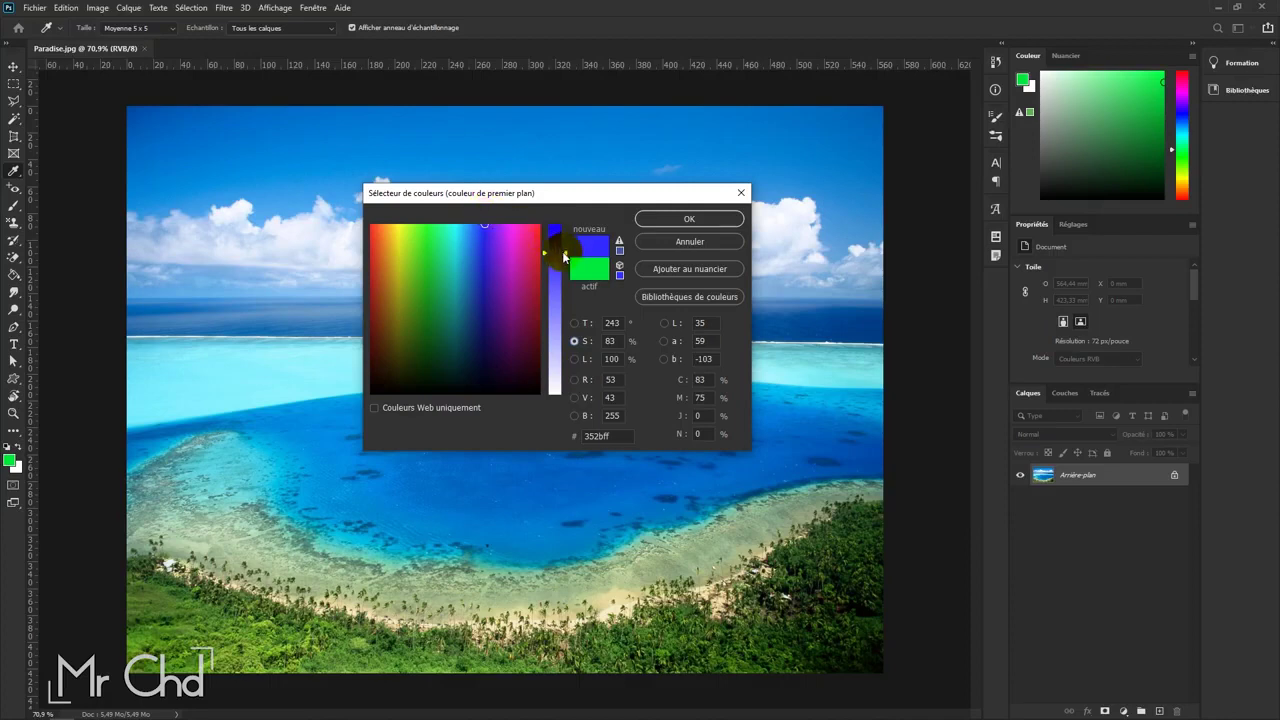
left_click_drag(566, 251, 571, 223)
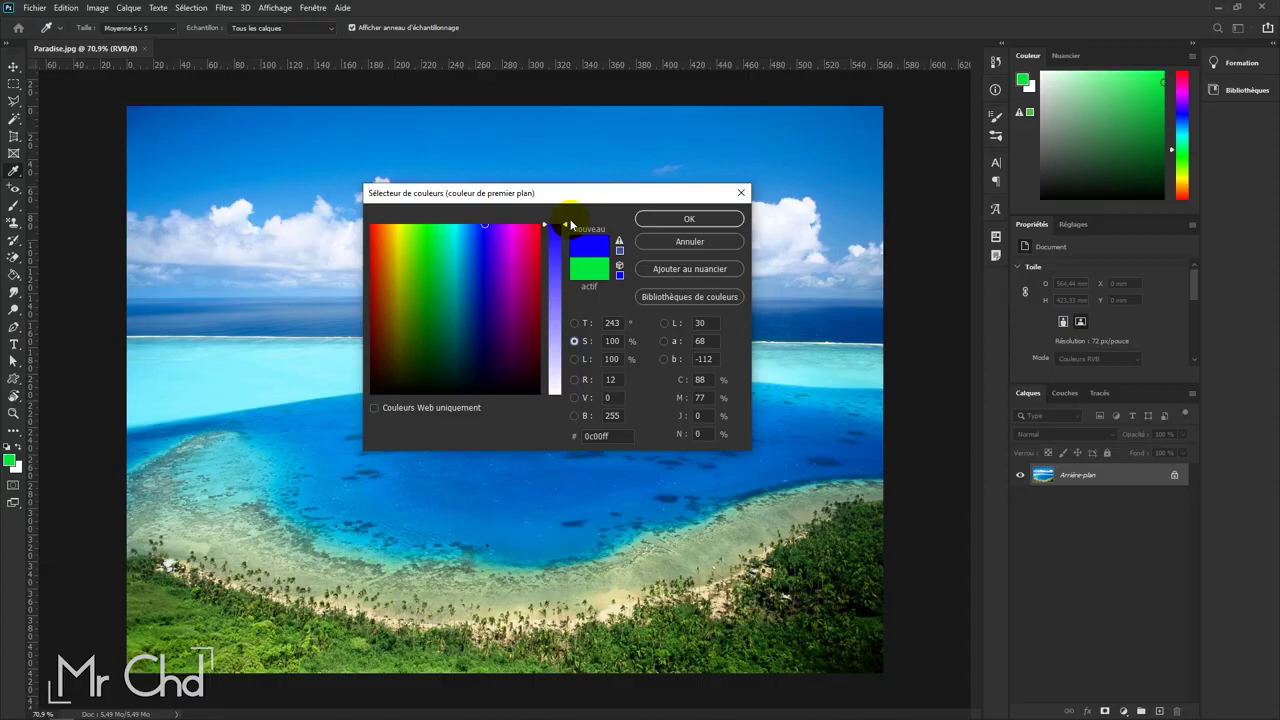
left_click_drag(568, 228, 566, 410)
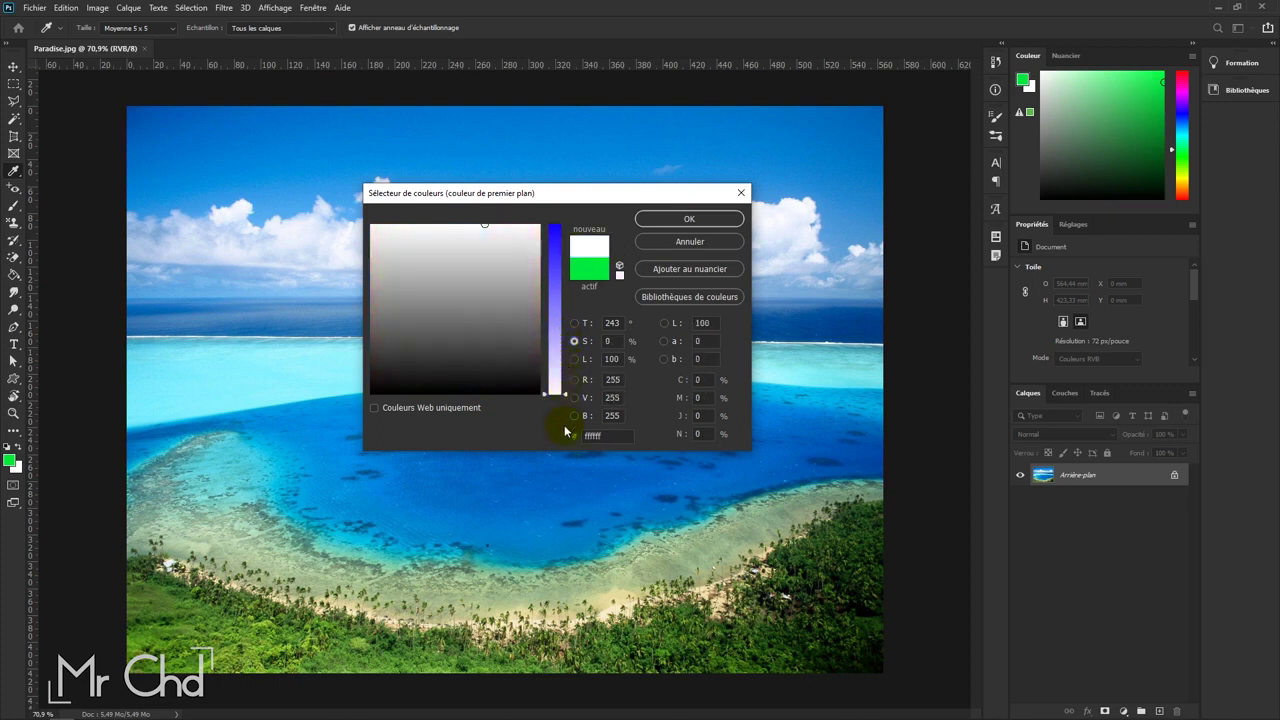
mouse_move(511, 226)
left_mouse_down()
mouse_move(506, 206)
mouse_move(501, 388)
mouse_move(545, 222)
left_mouse_up()
Step: Set the new colour to pure red and explore its lightness in L mode
left_click(548, 226)
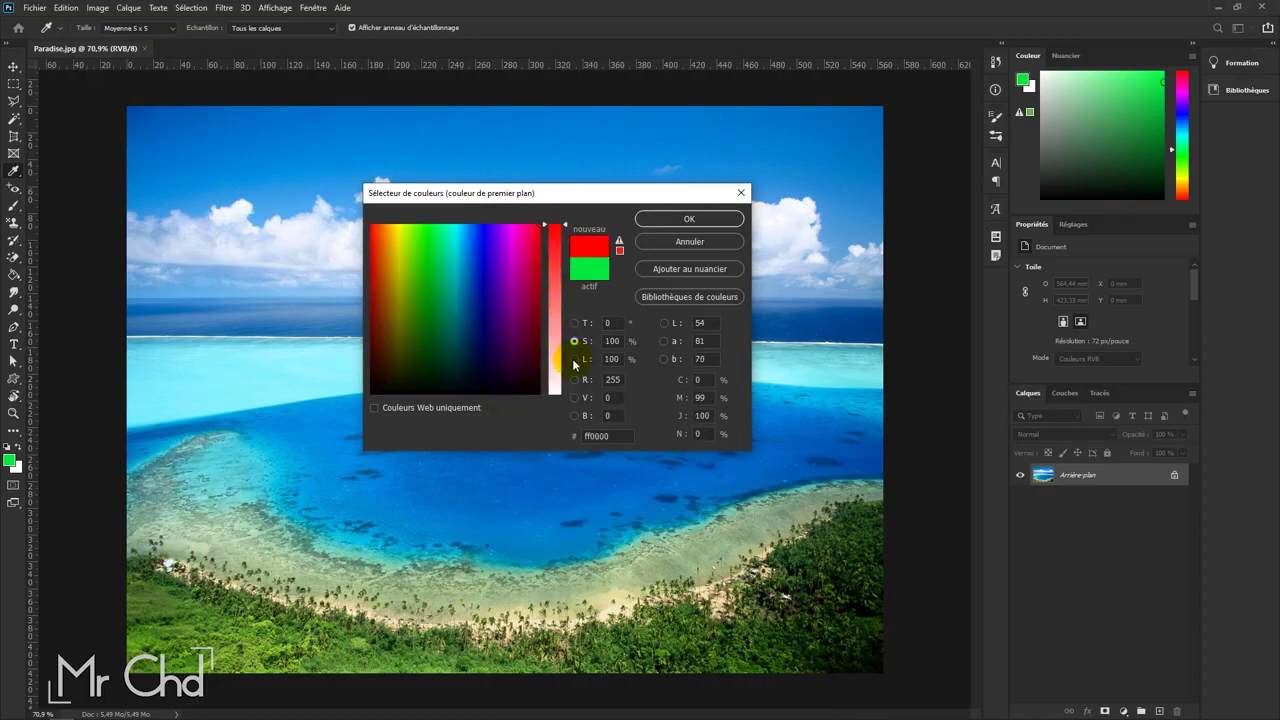
left_click(573, 359)
mouse_move(553, 238)
left_mouse_down()
mouse_move(560, 391)
mouse_move(561, 193)
left_mouse_up()
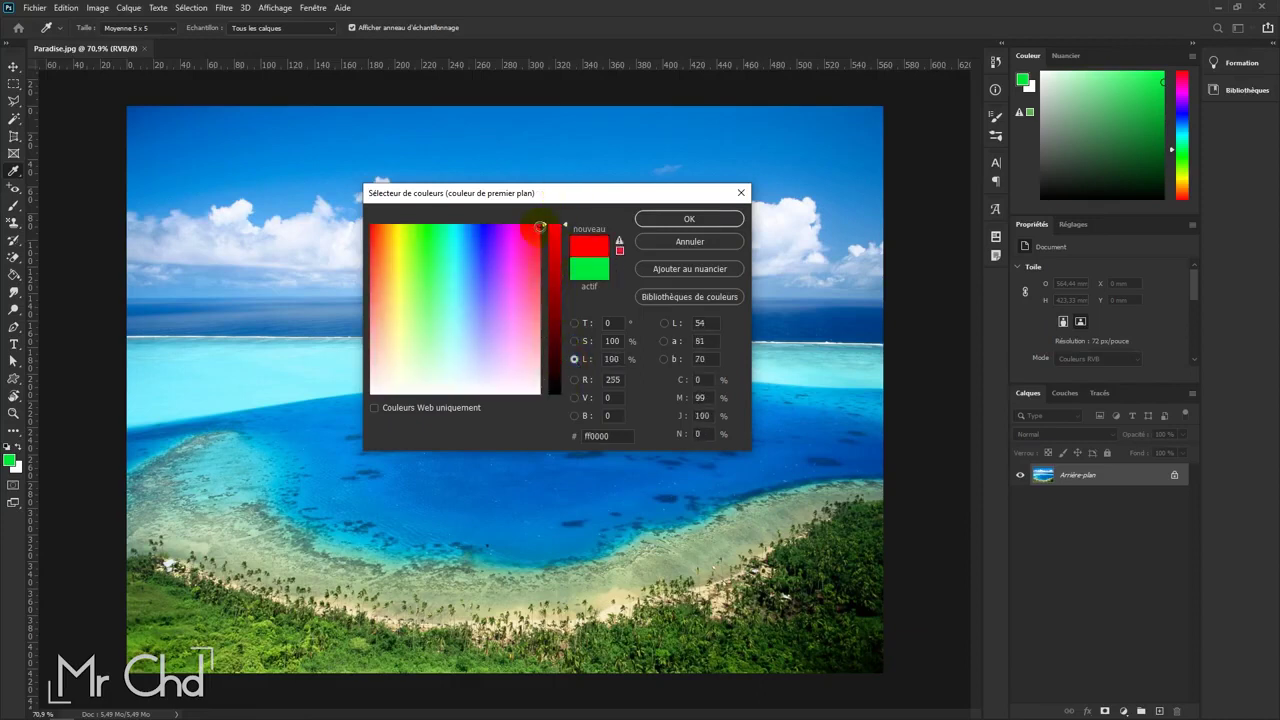
Step: Use the R and G channel modes to raise green to full, making pure yellow ffff00
left_click(574, 382)
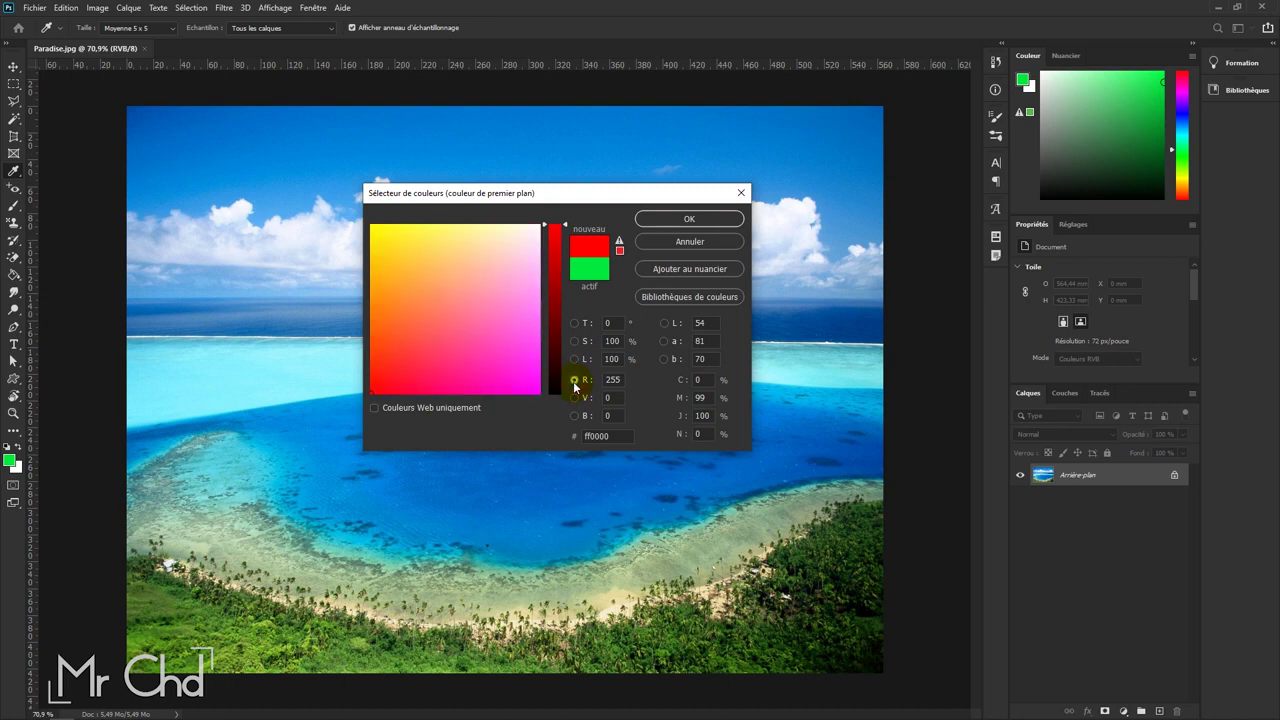
mouse_move(551, 268)
left_mouse_down()
mouse_move(557, 371)
mouse_move(566, 218)
left_mouse_up()
left_click(575, 398)
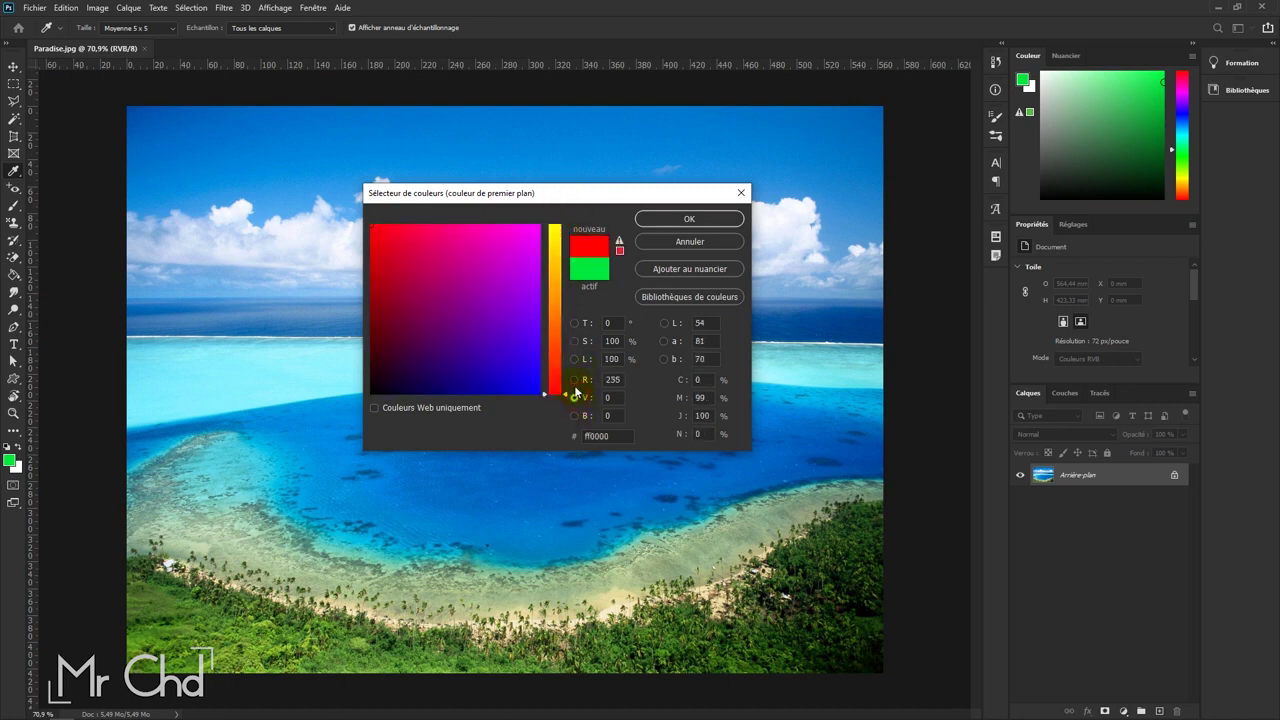
left_click_drag(561, 394, 560, 271)
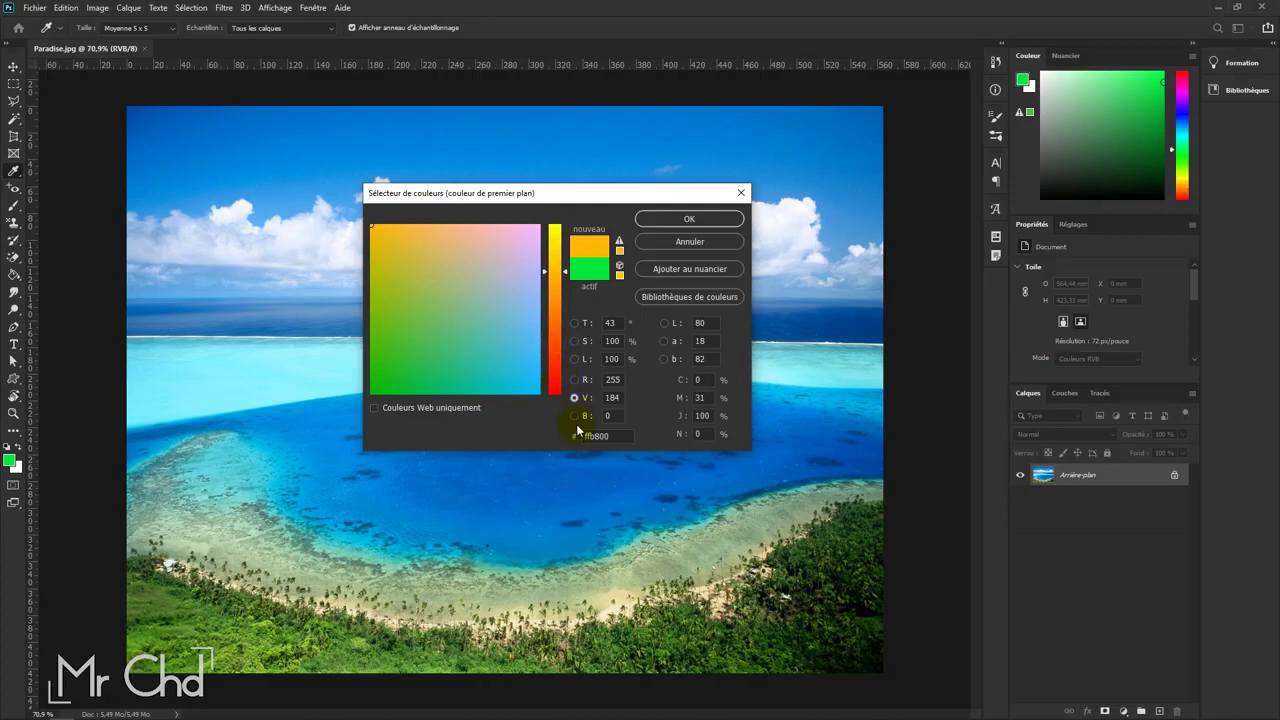
left_click_drag(555, 271, 555, 224)
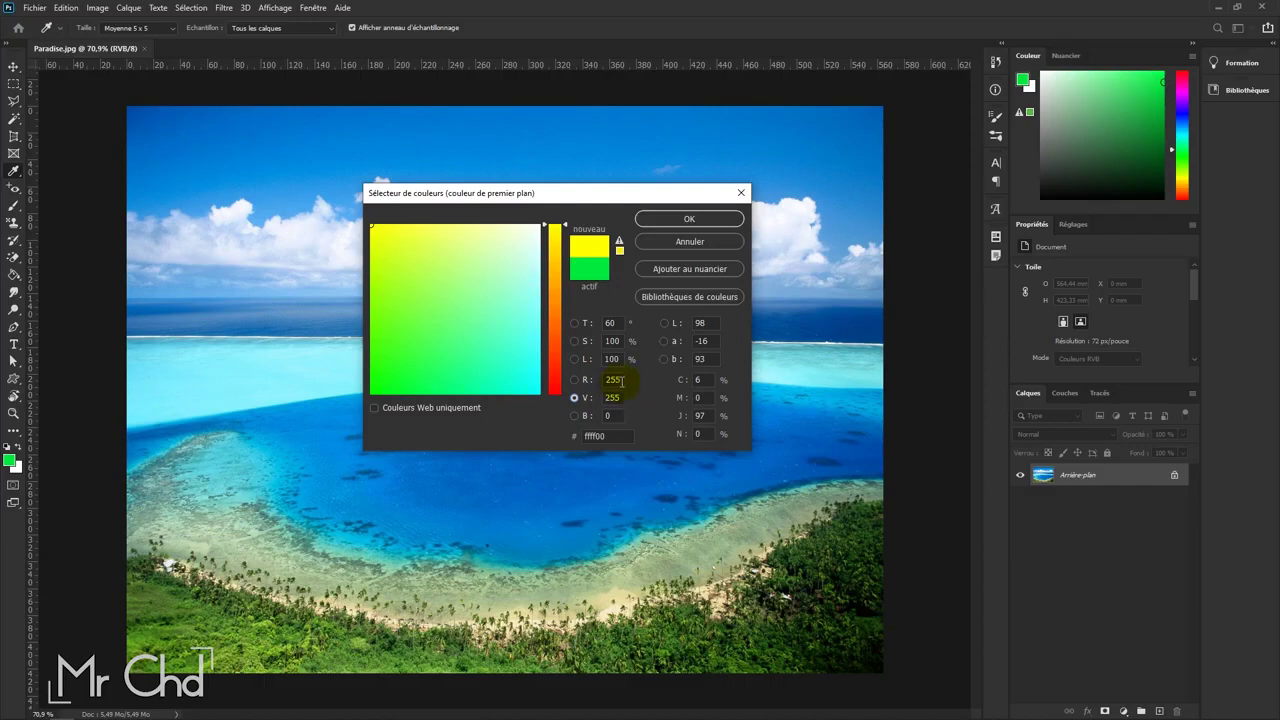
Step: Enter hex codes (ffff27, 00, then fff) until the new colour is white ffffff
left_click(610, 397)
left_click(609, 414)
left_click(605, 436)
type("ffff27")
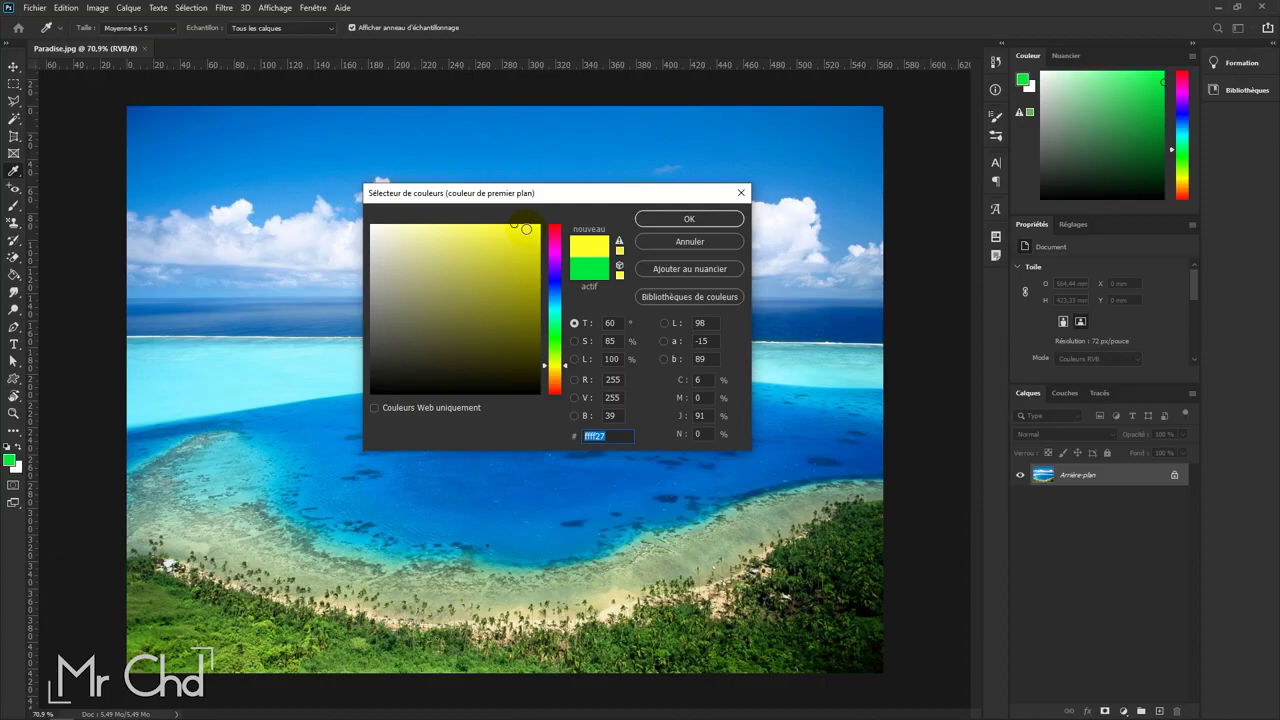
type("000")
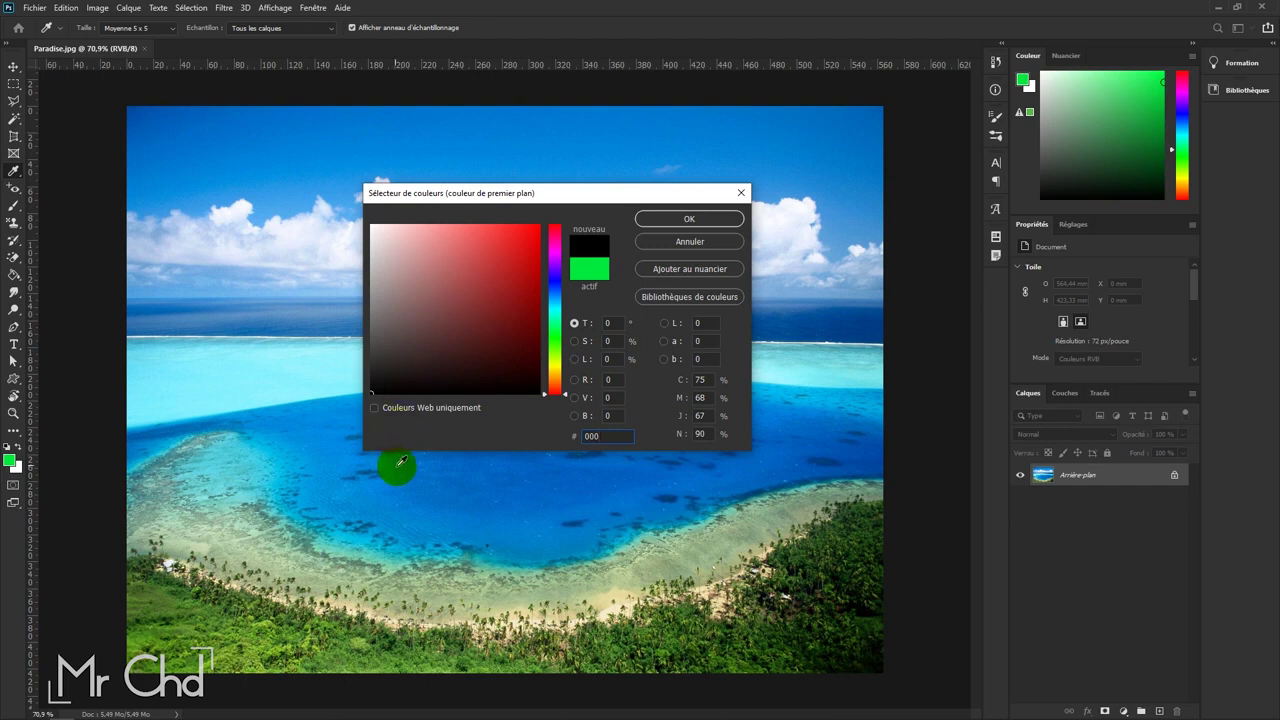
double_click(593, 436)
type("fff")
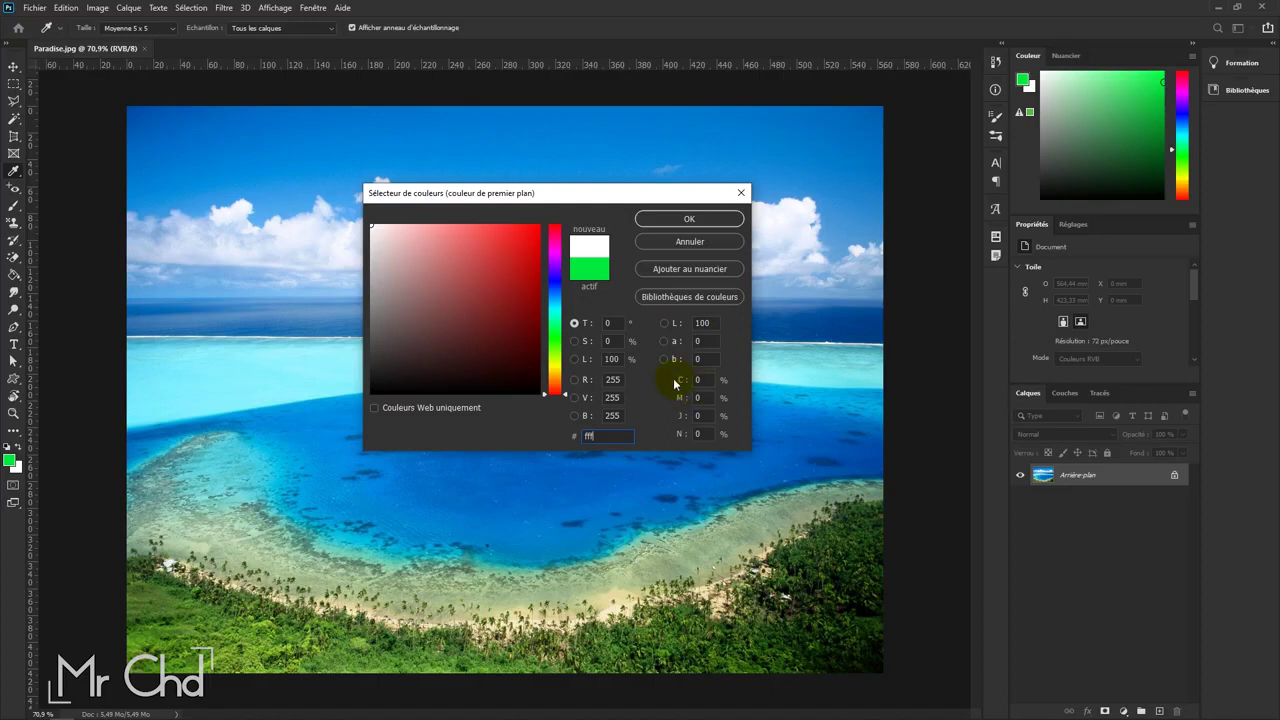
type("e9f7fe")
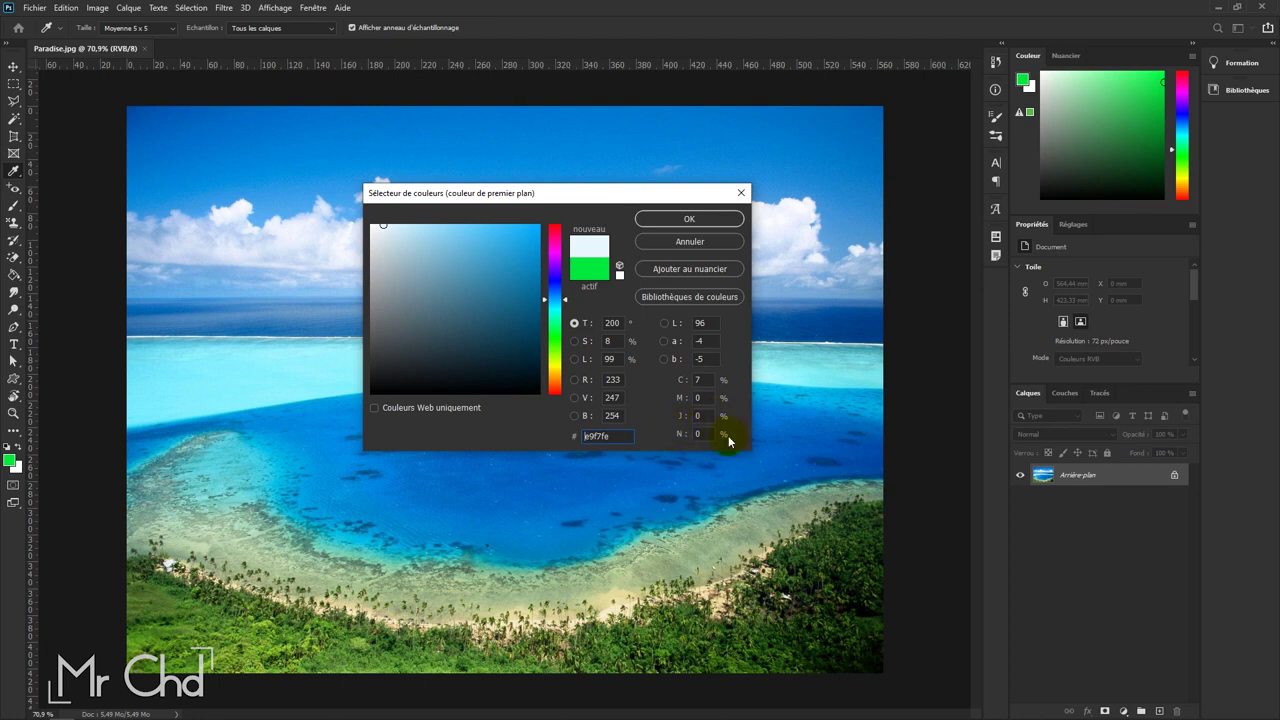
Step: Restrict the picker to web-safe colours and pick the blue 0066cc in S mode
left_click(374, 408)
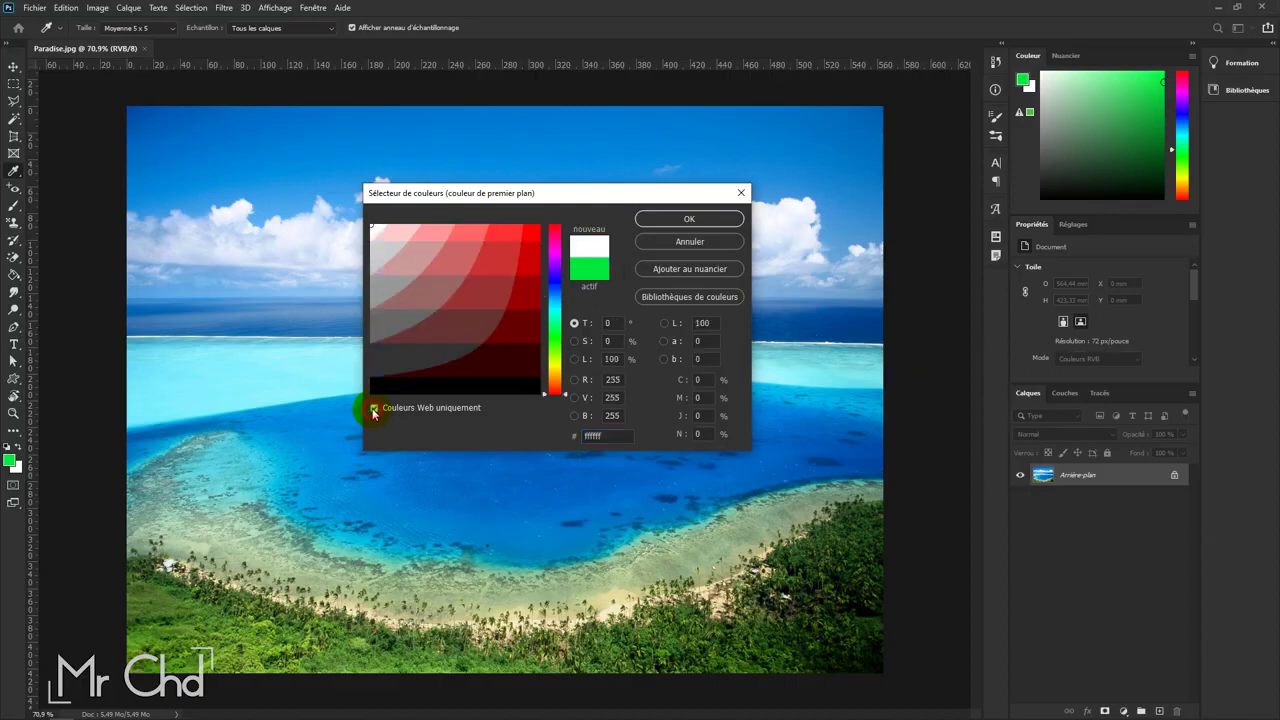
left_click(574, 341)
left_click(471, 267)
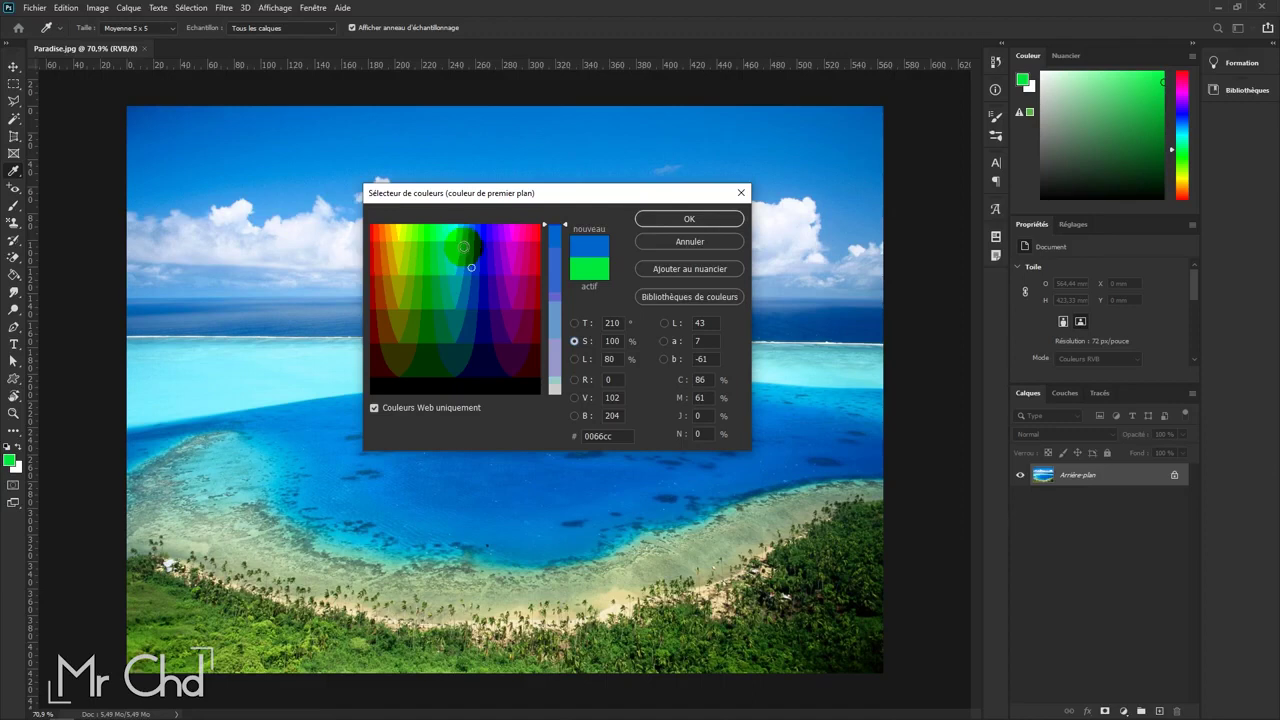
Step: Add the blue to the swatches, naming it 'Bleu'
left_click(712, 268)
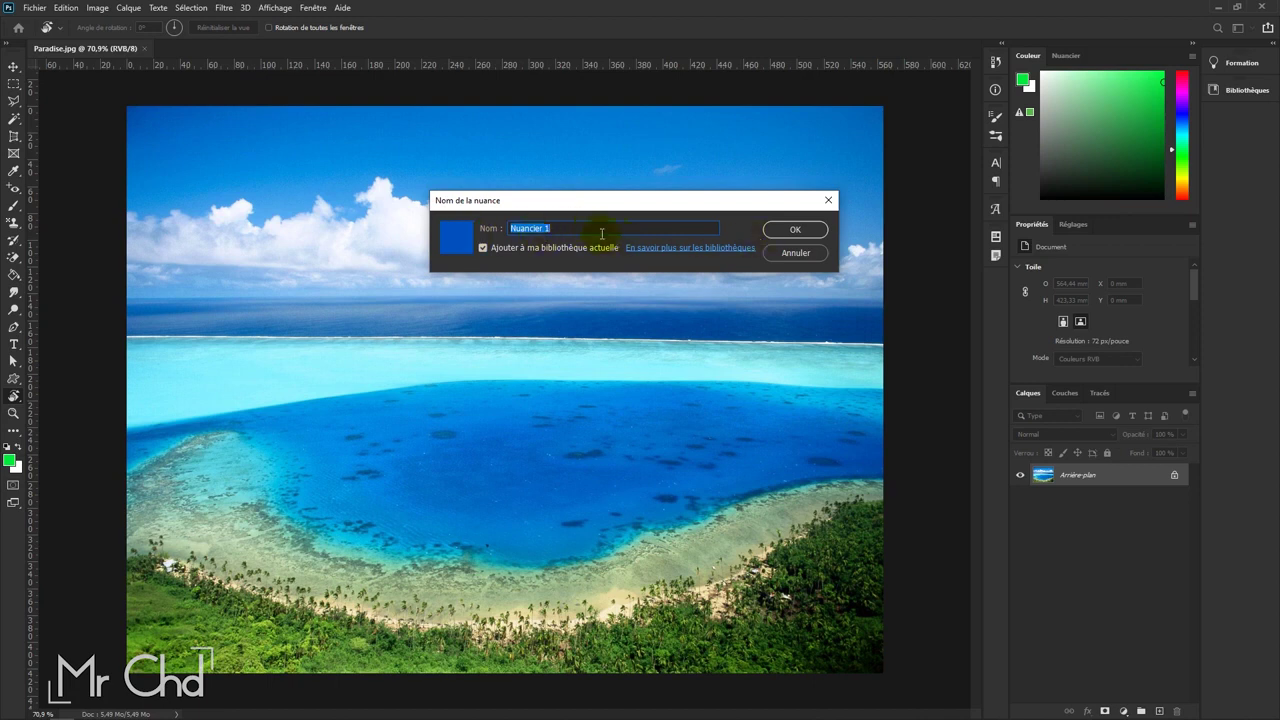
type("T")
key("BackSpace")
key("BackSpace")
key("BackSpace")
type("leu")
Step: Confirm the Bleu swatch and browse the PANTONE+ Solid Coated colour library before returning
left_click(796, 230)
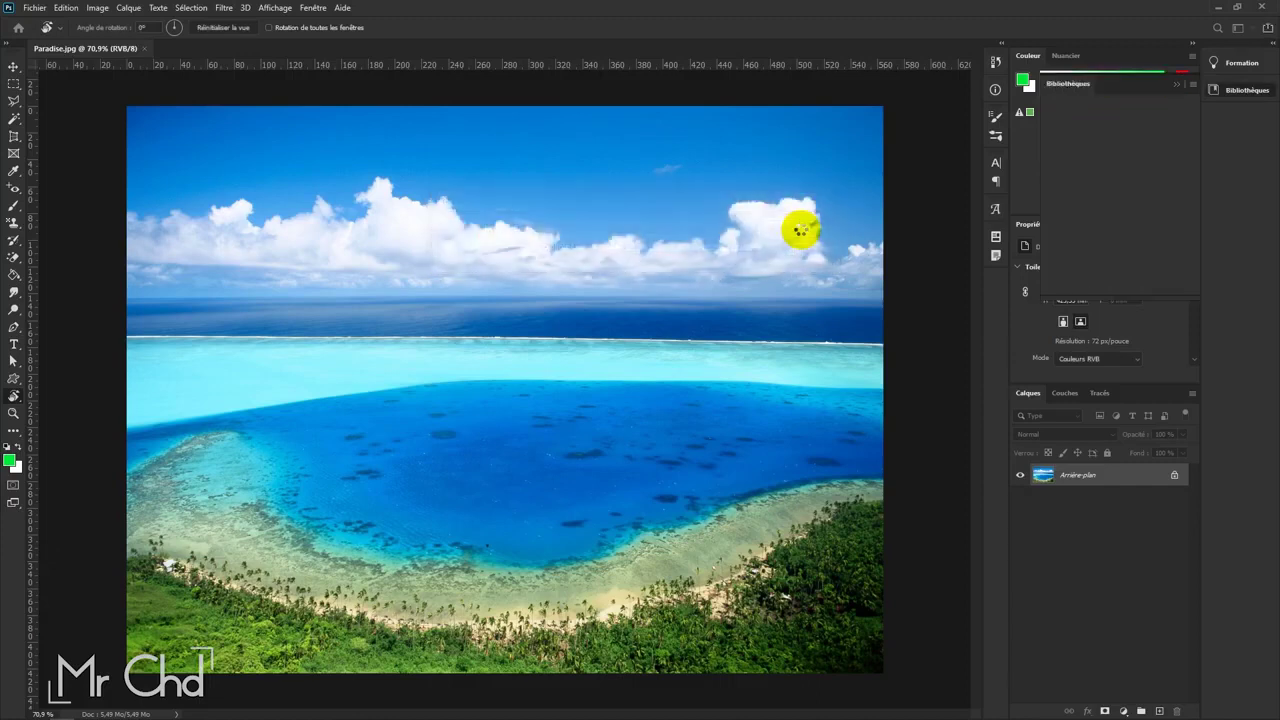
left_click_drag(563, 194, 659, 204)
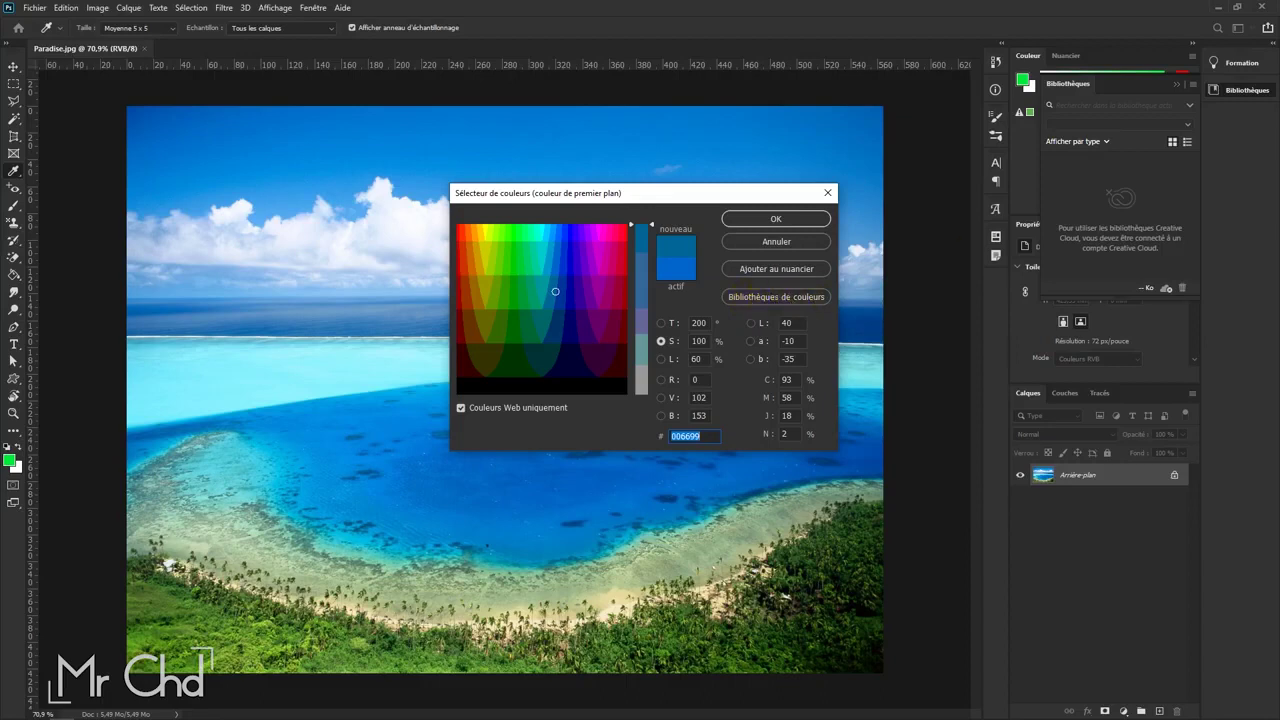
left_click(817, 300)
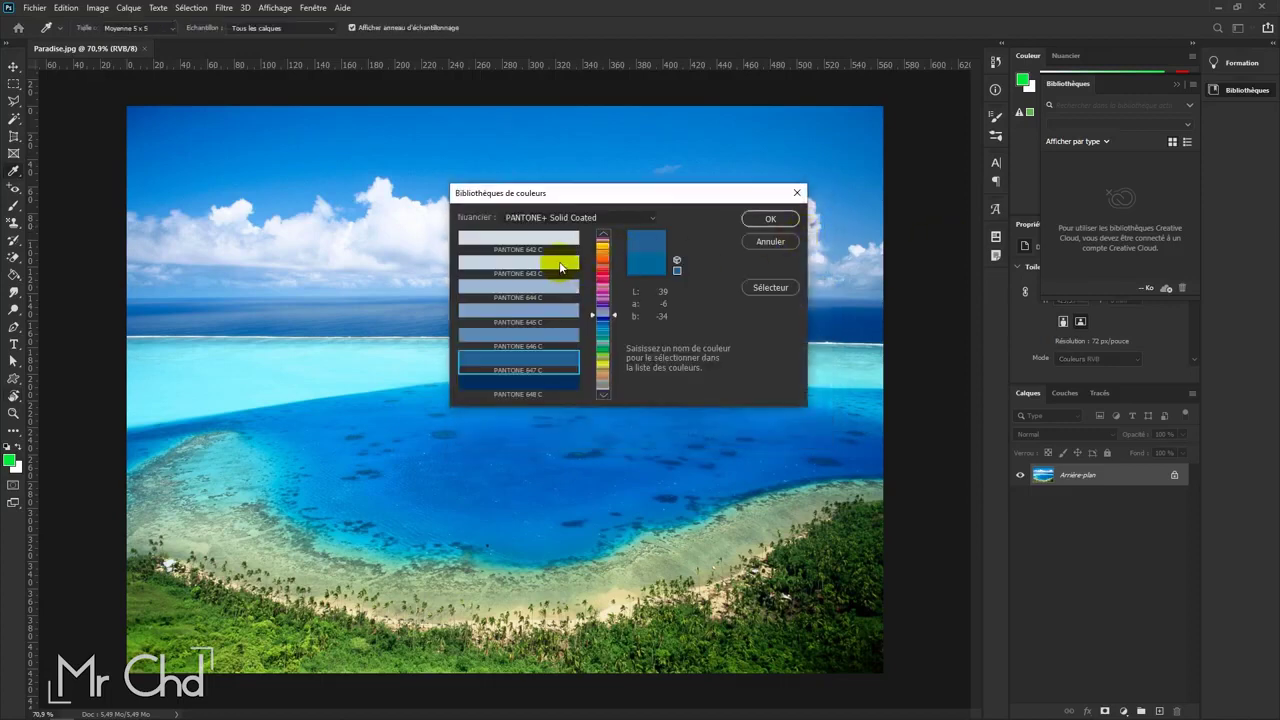
left_click(636, 219)
left_click(636, 222)
left_click(766, 287)
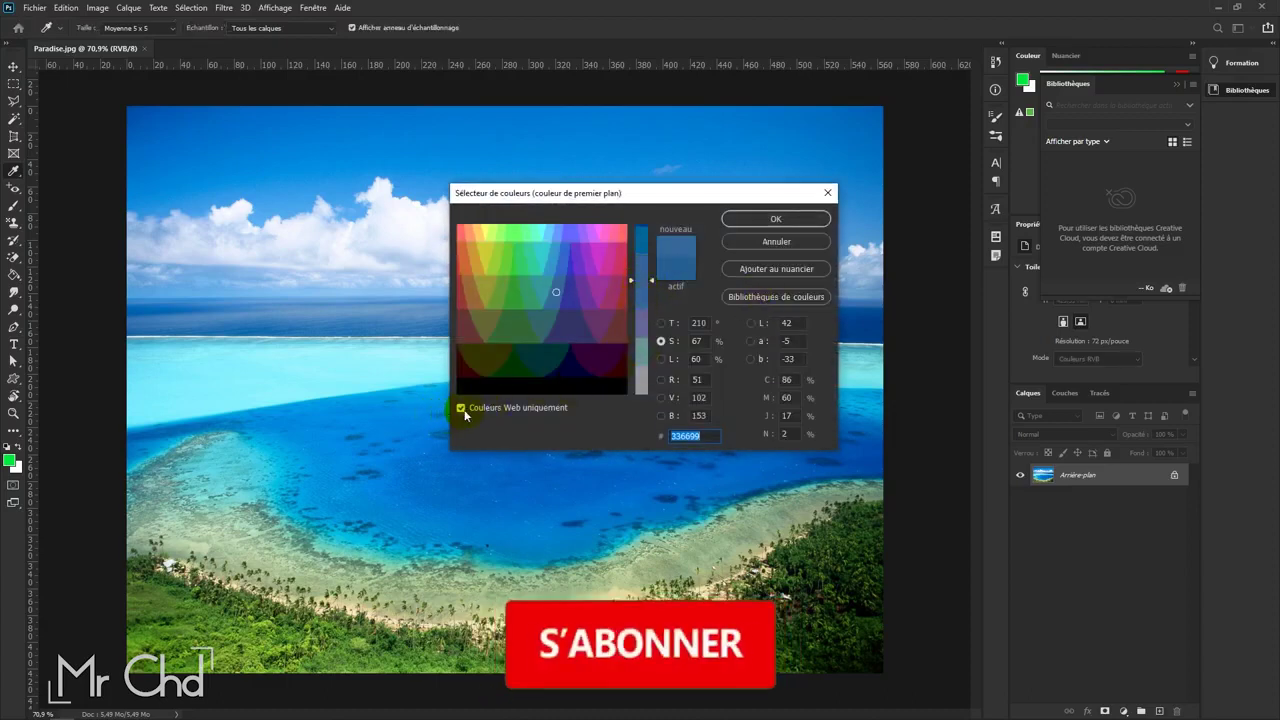
Step: Allow non-web-safe colours, try a richer blue 004d99, then cancel the picker leaving green
left_click(461, 408)
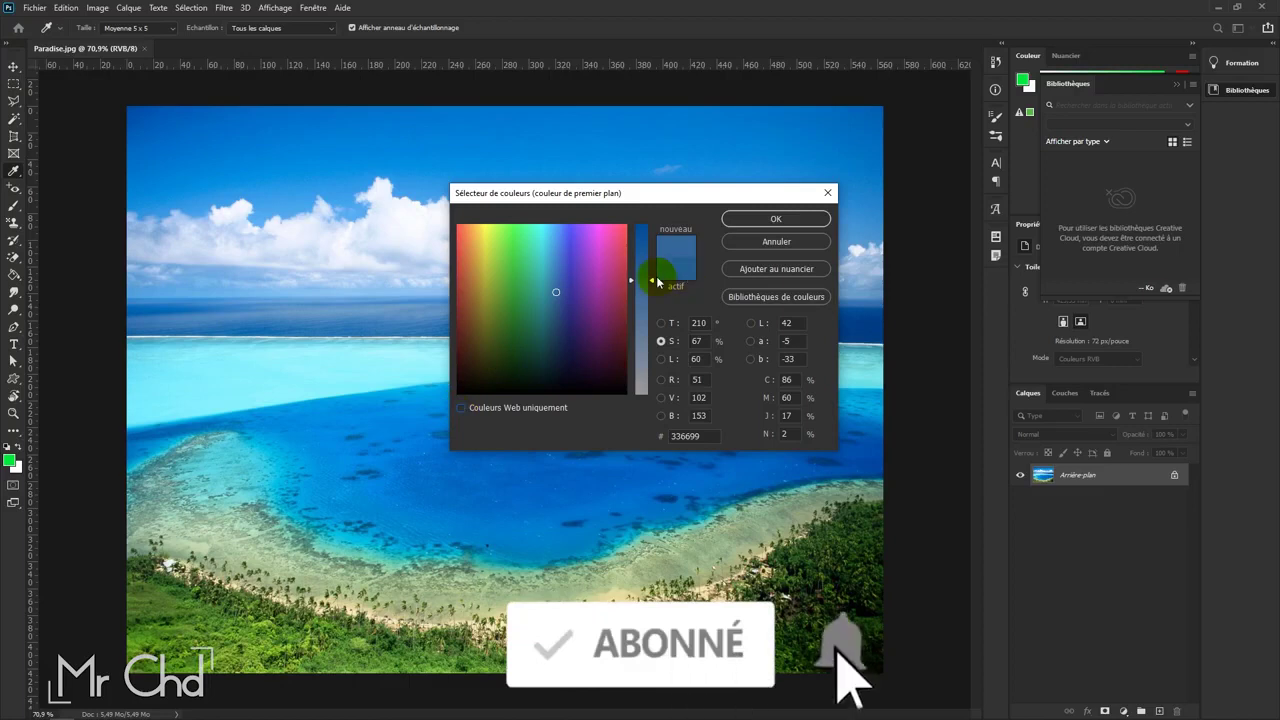
mouse_move(657, 283)
left_mouse_down()
mouse_move(648, 209)
mouse_move(625, 199)
left_mouse_up()
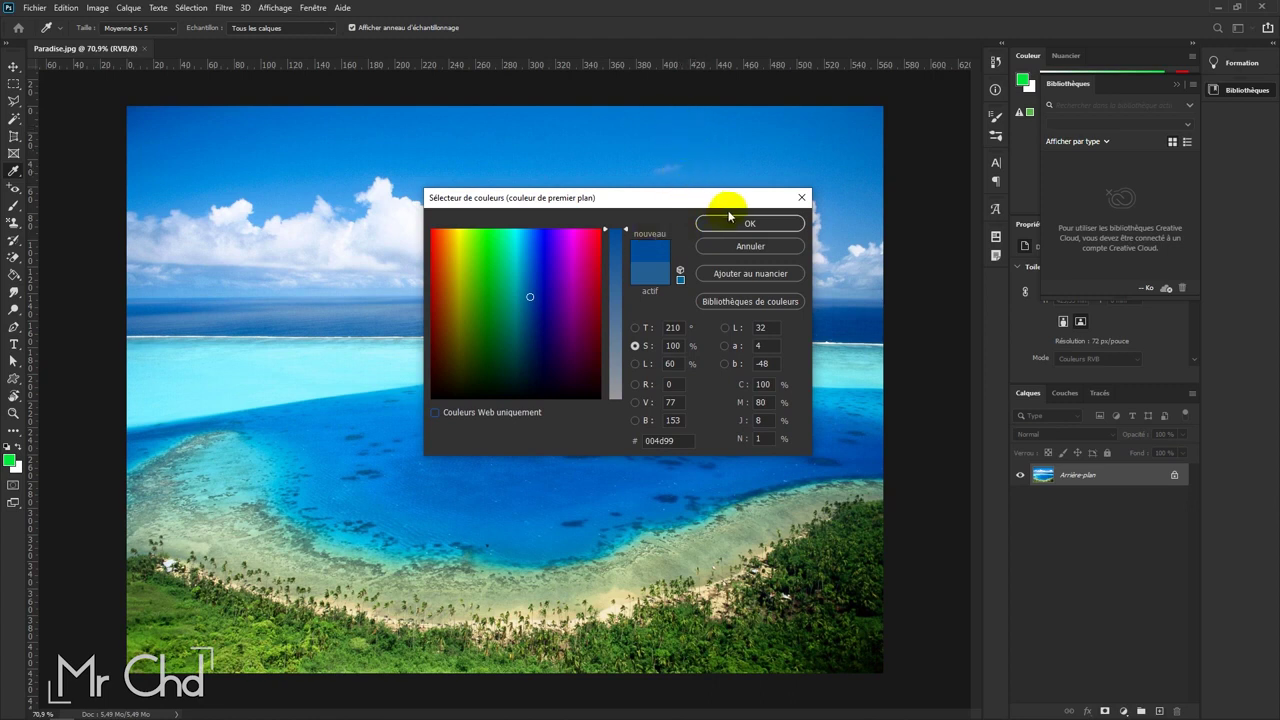
left_click(802, 197)
key("r")
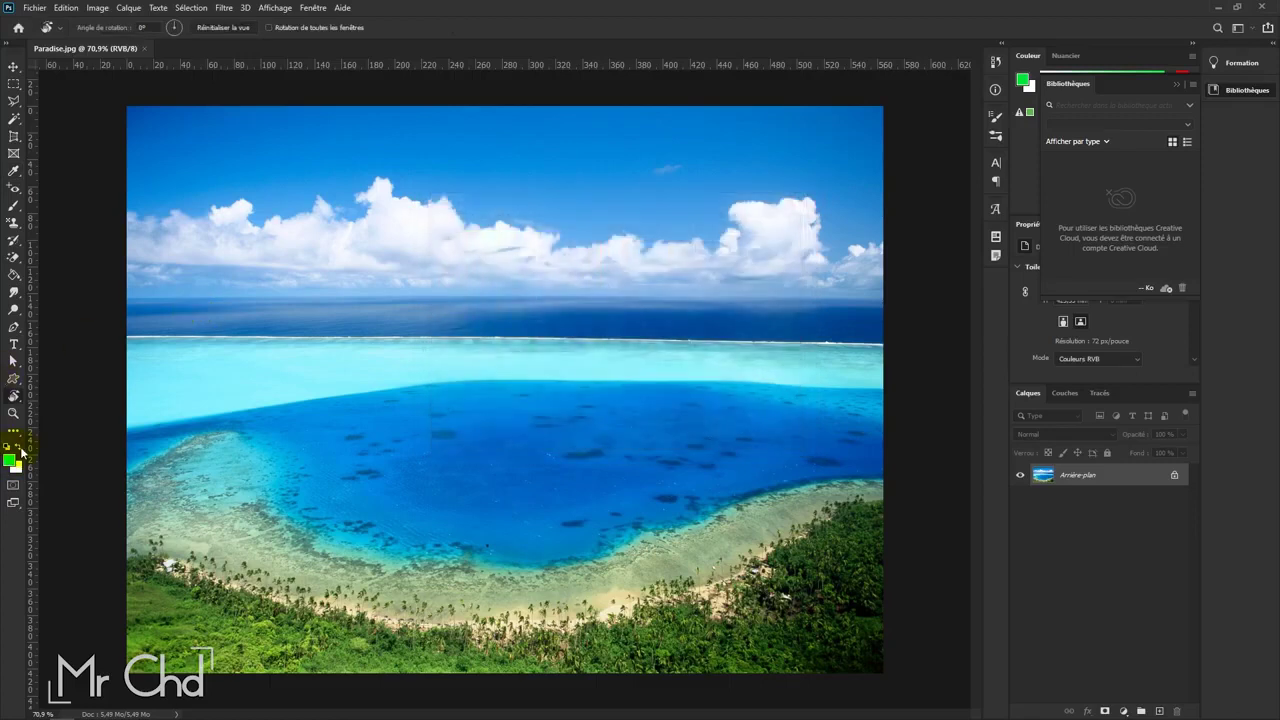
Step: Reset foreground and background to default black and white, then swap them
left_click(7, 448)
left_click(8, 446)
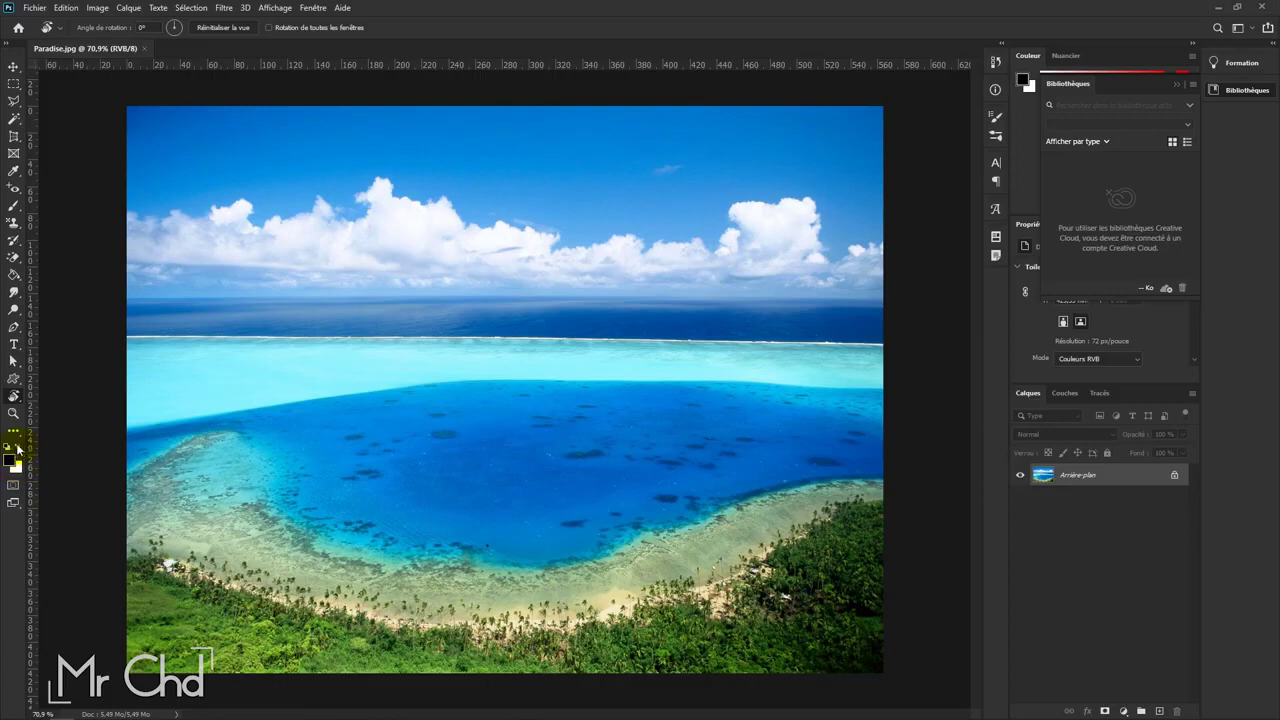
left_click(18, 447)
left_click(18, 447)
Step: Swap the colours back and forth, then use the D and X shortcuts, leaving white in front
left_click(23, 450)
left_click(23, 450)
left_click(23, 450)
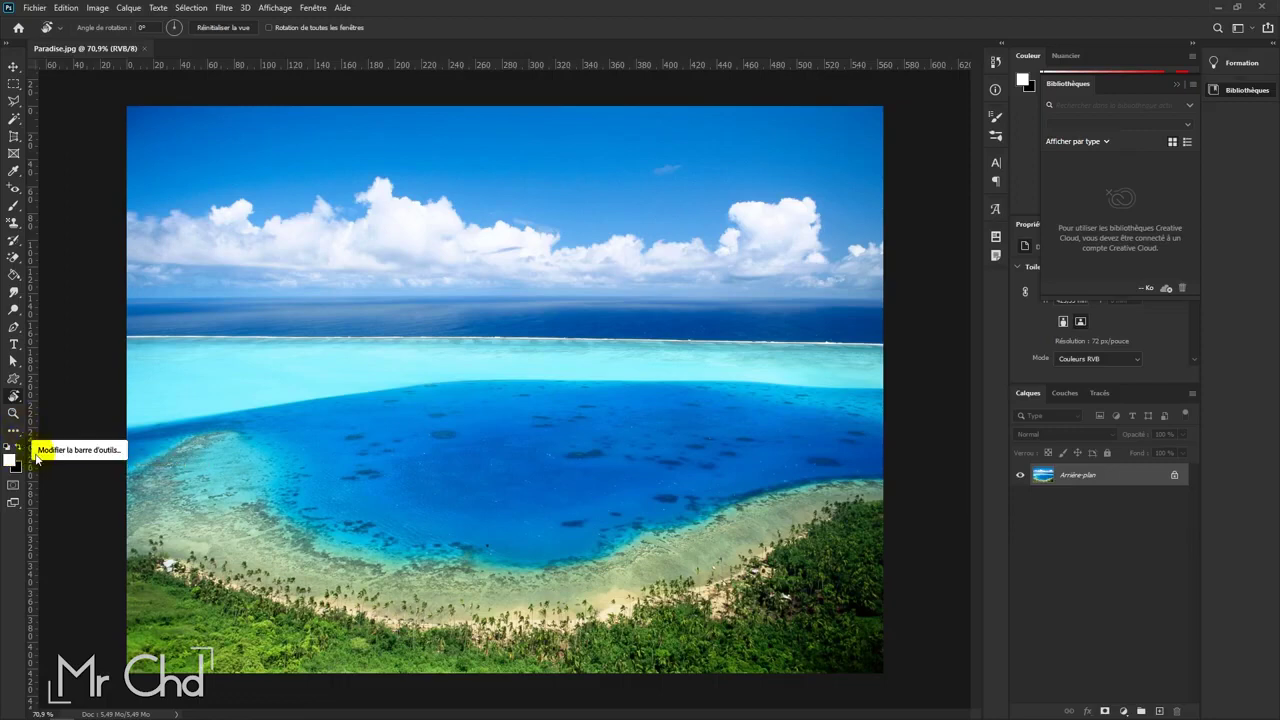
key("d")
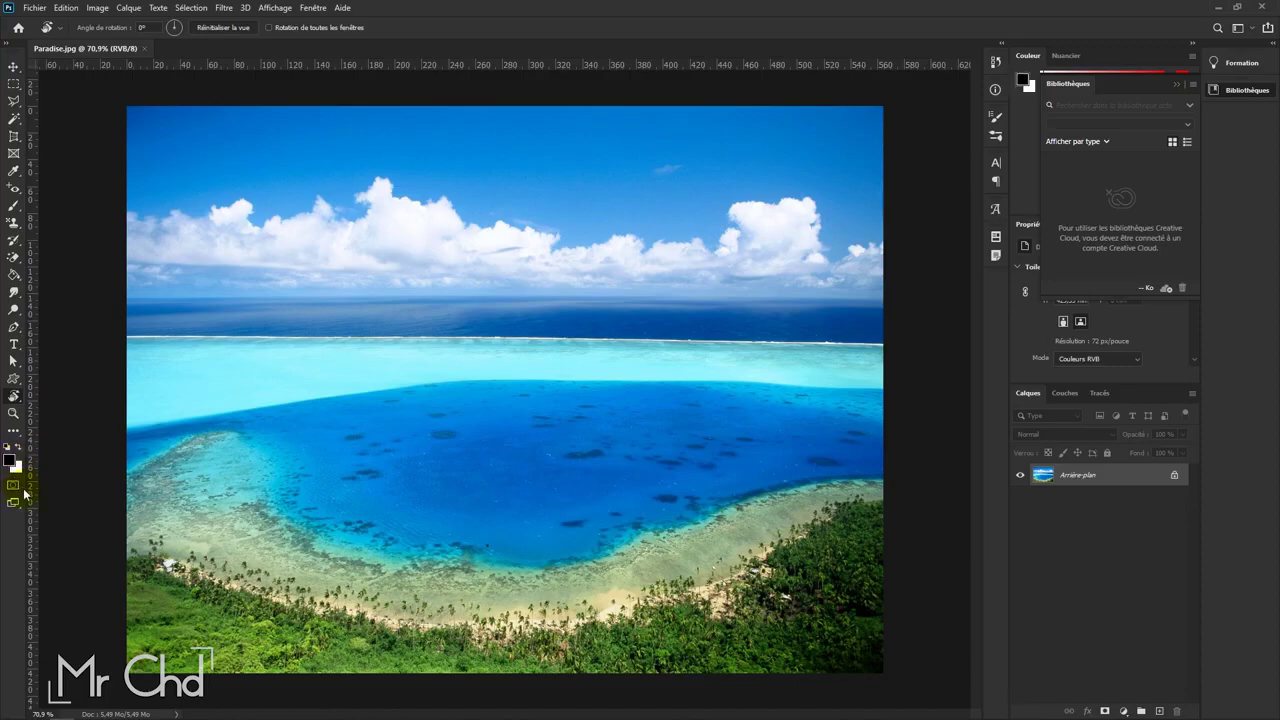
key("x")
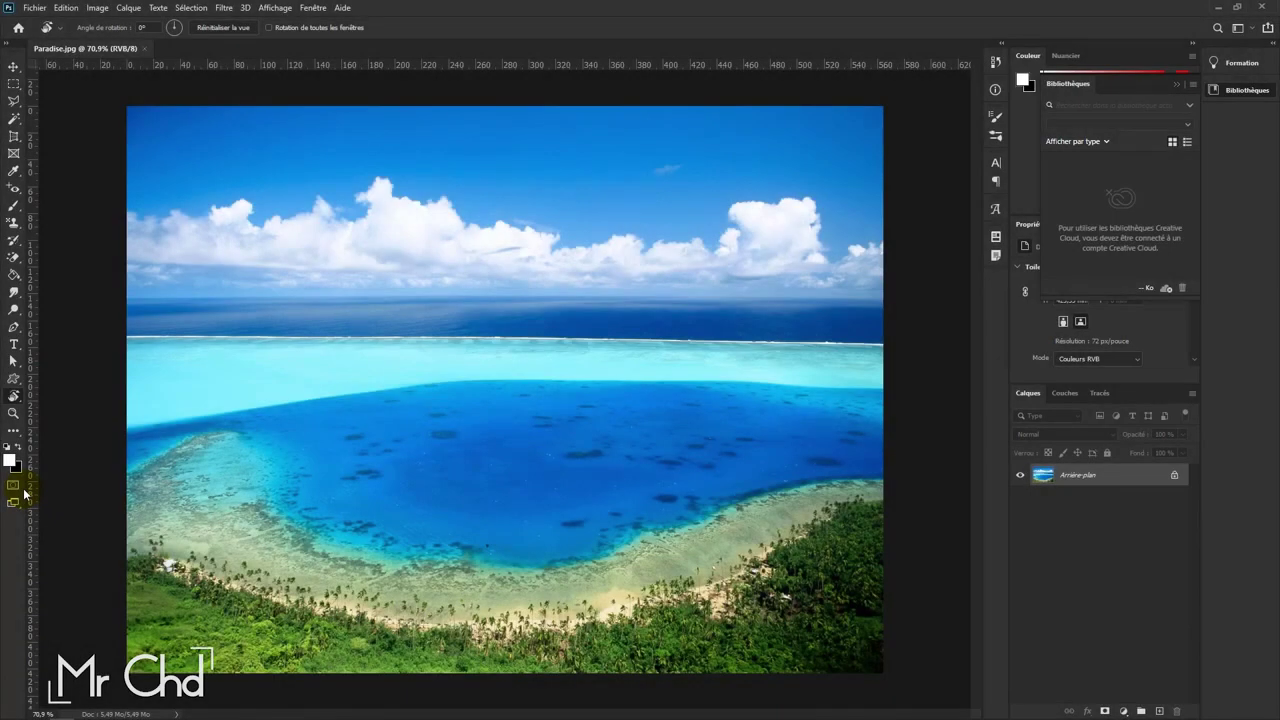